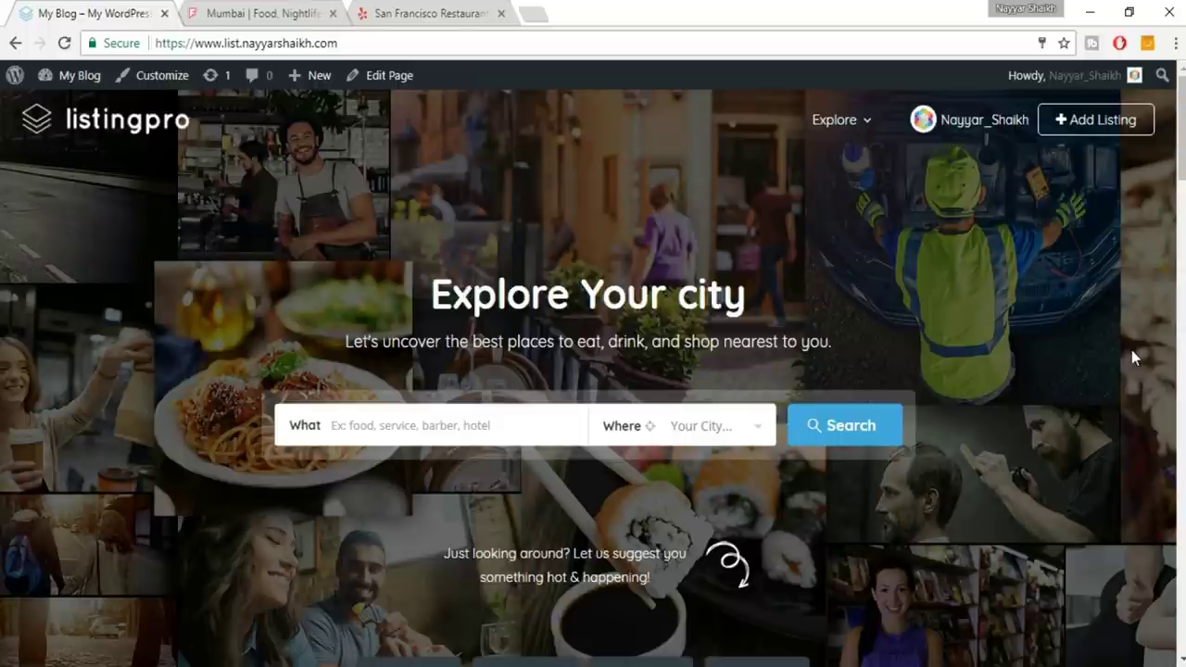
Switch to the 'Mumbai | Food, Nightlife' Foursquare page.
{"action": "left_click", "coordinate": [264, 13]}
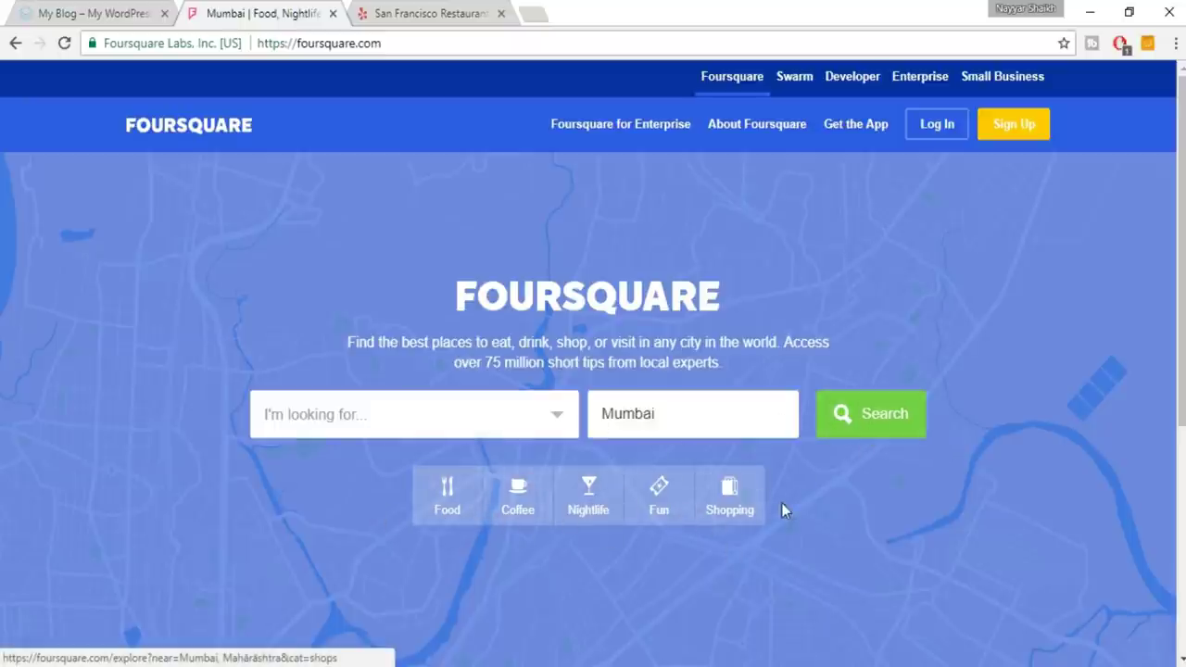
{"action": "left_click", "coordinate": [431, 10]}
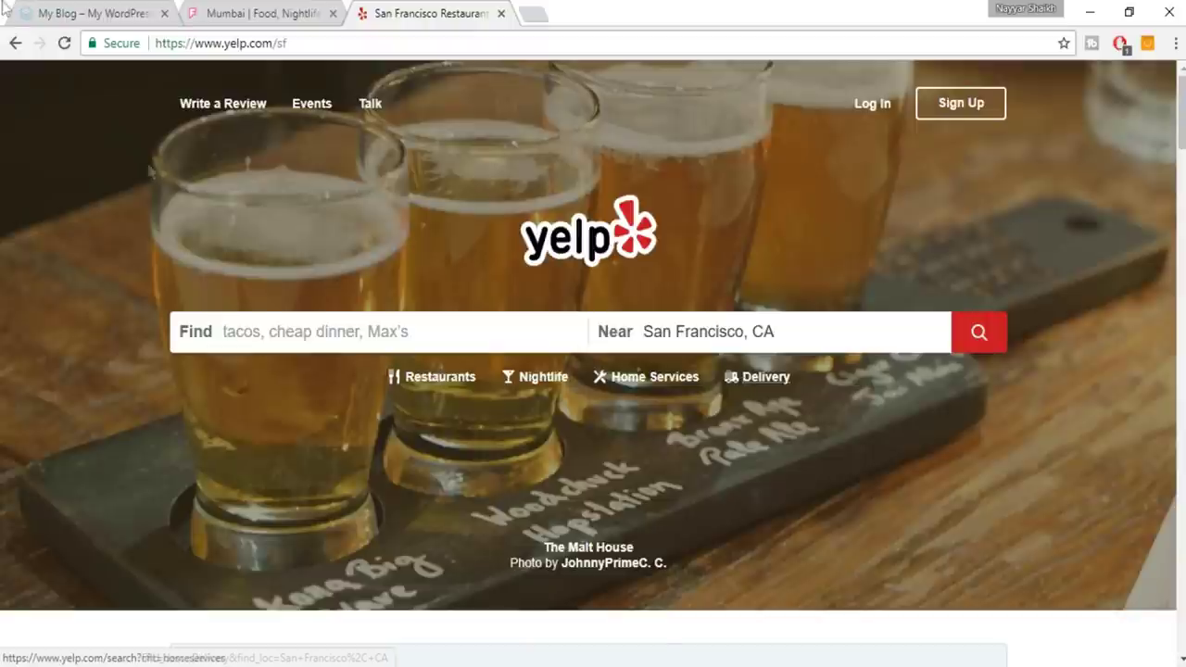
Go back to the ListingPro directory homepage with its 'Explore Your city' search.
{"action": "left_click", "coordinate": [83, 12]}
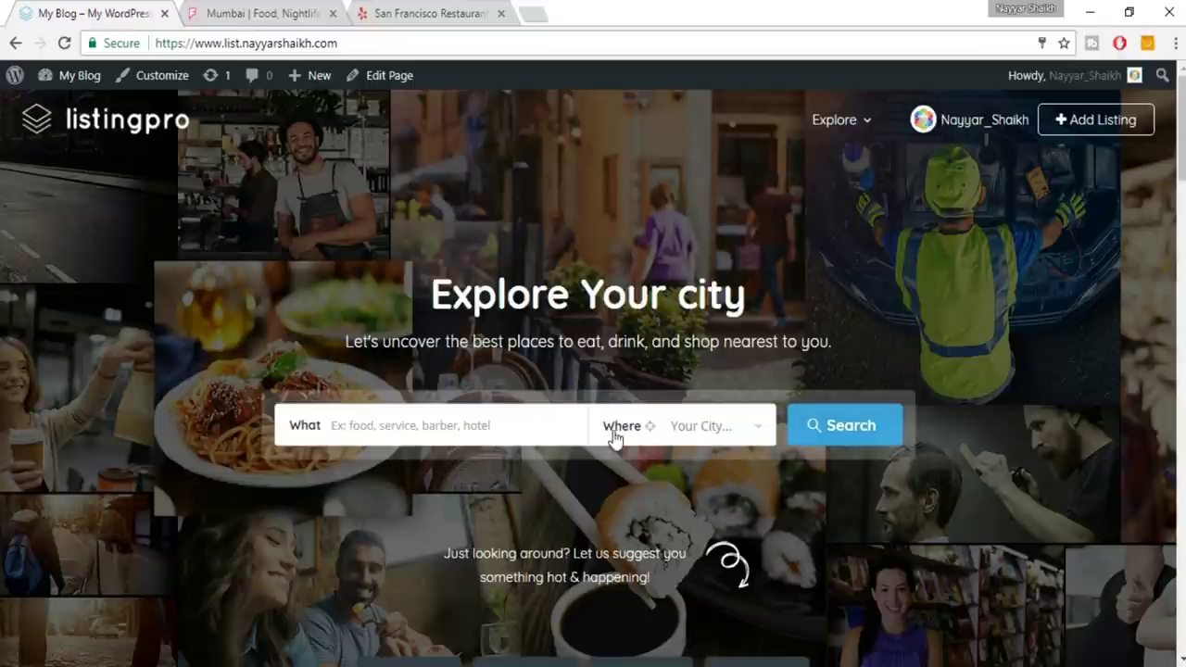
Scroll the ListingPro homepage down to the Hotels, Real Estate, Restaurant and Shopping tiles and Happening Cities.
{"action": "scroll", "coordinate": [872, 463], "scroll_direction": "down", "scroll_amount": 3}
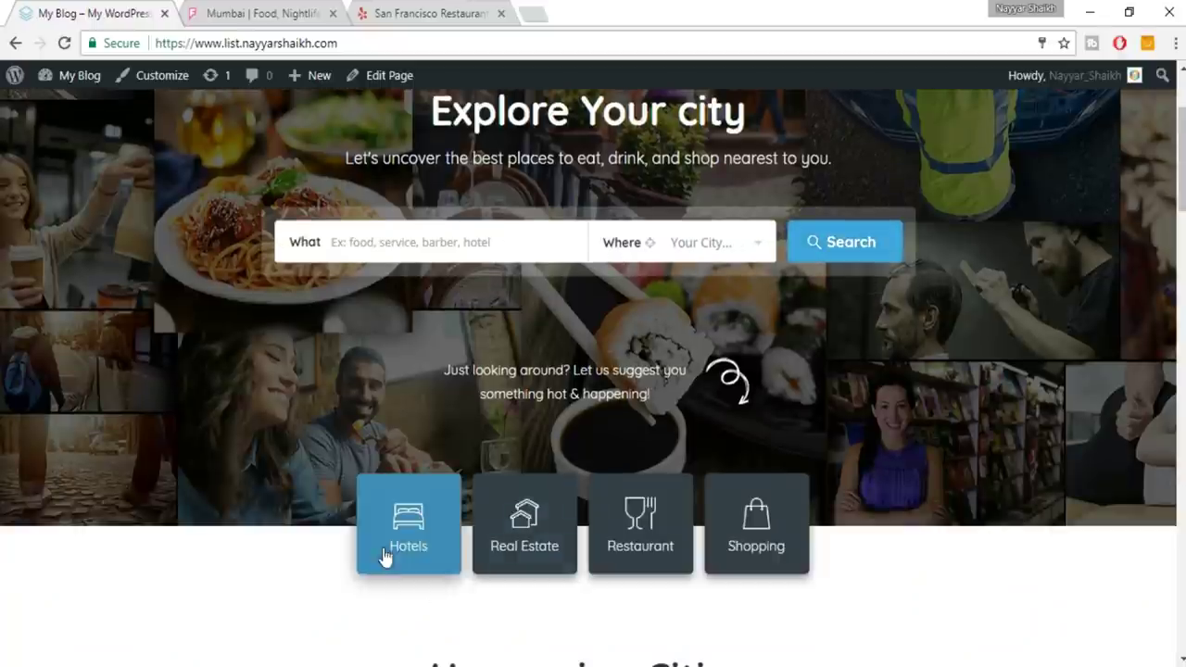
{"action": "scroll", "coordinate": [449, 542], "scroll_direction": "up", "scroll_amount": 3}
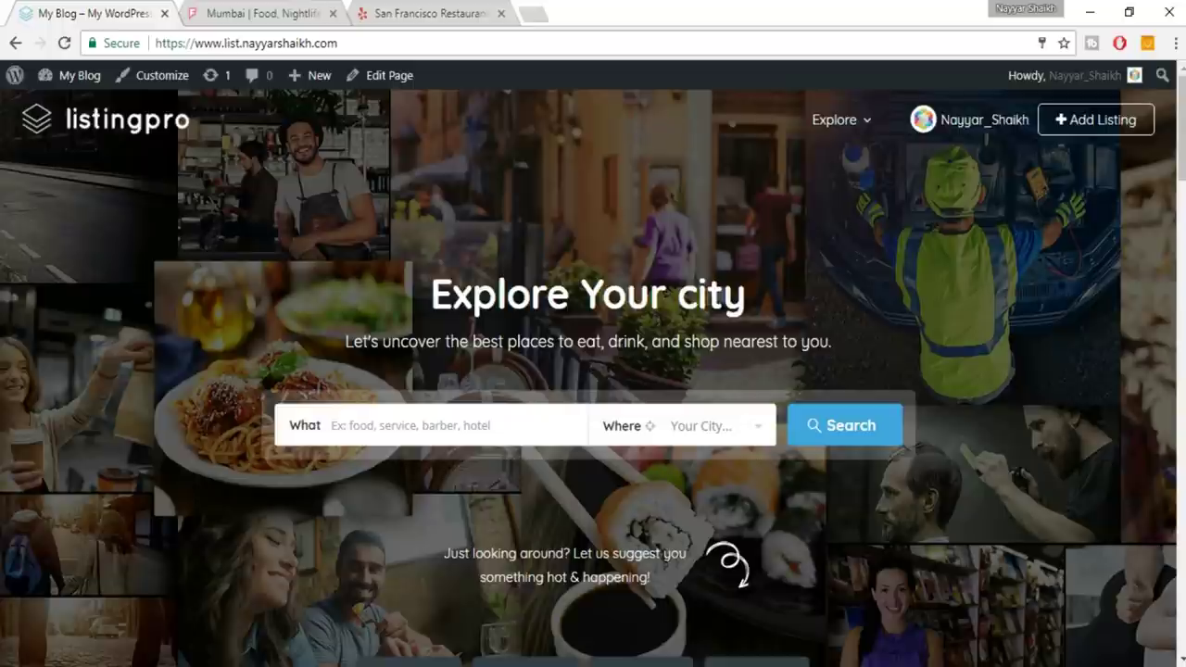
{"action": "scroll", "coordinate": [915, 260], "scroll_direction": "down", "scroll_amount": 9}
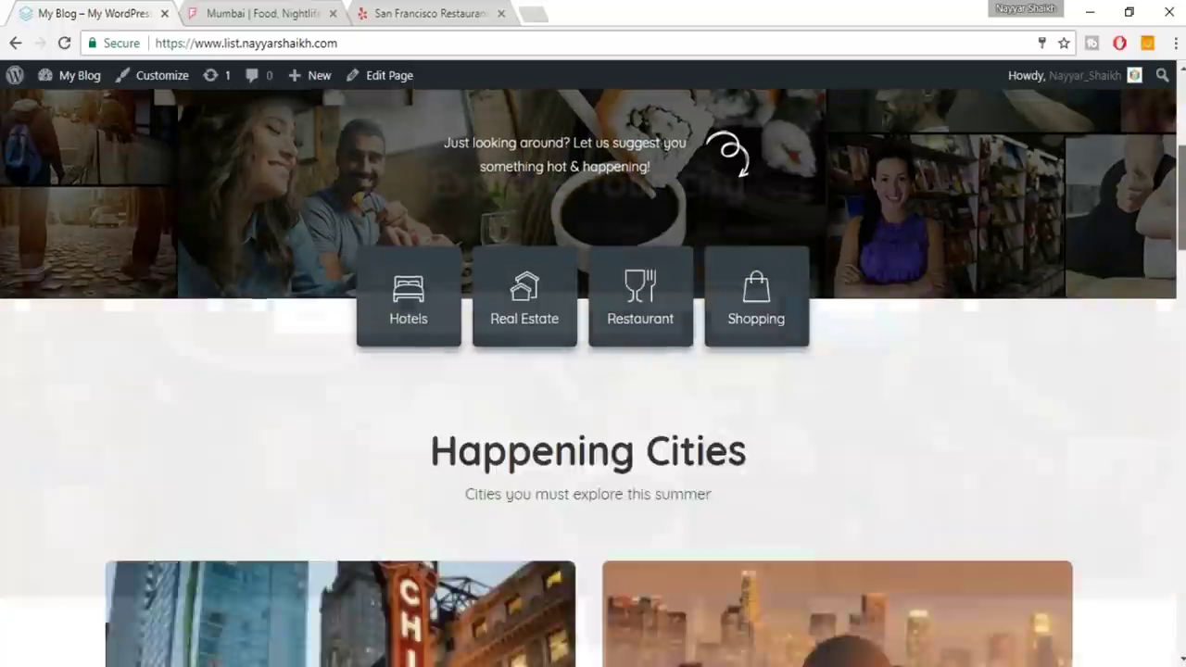
Scroll past the Happening Cities cards and Claim, Promote, Convert steps to the Exclusive listings.
{"action": "scroll", "coordinate": [1085, 286], "scroll_direction": "up", "scroll_amount": 1}
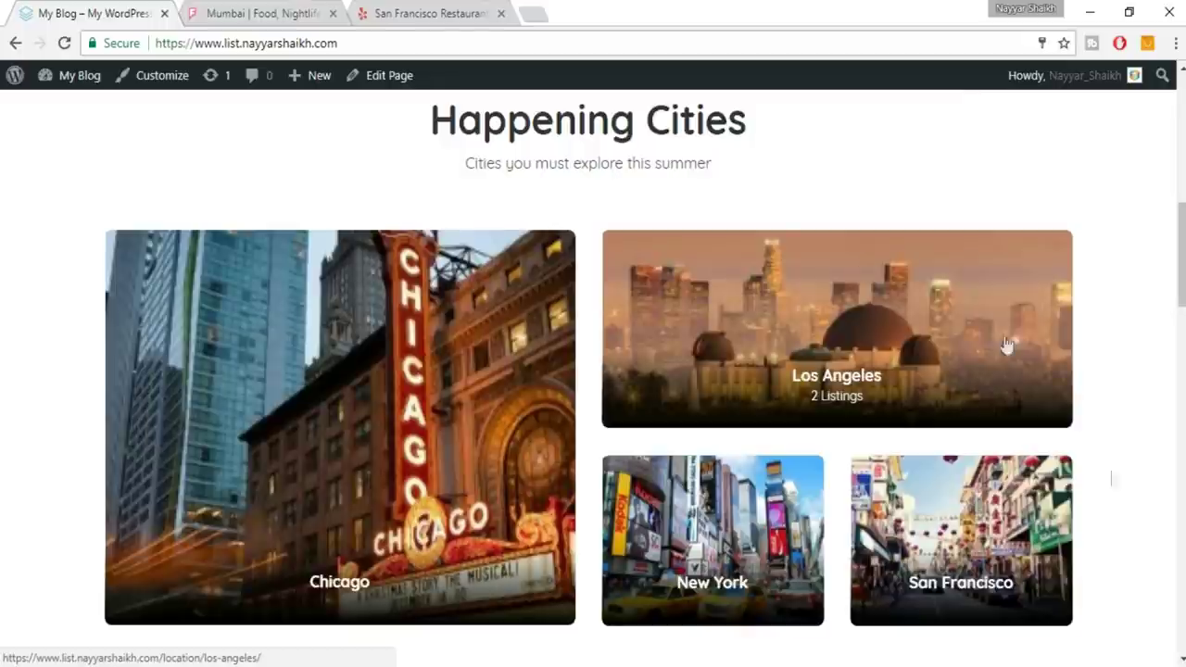
{"action": "scroll", "coordinate": [1116, 485], "scroll_direction": "down", "scroll_amount": 2}
{"action": "scroll", "coordinate": [1116, 484], "scroll_direction": "down", "scroll_amount": 5}
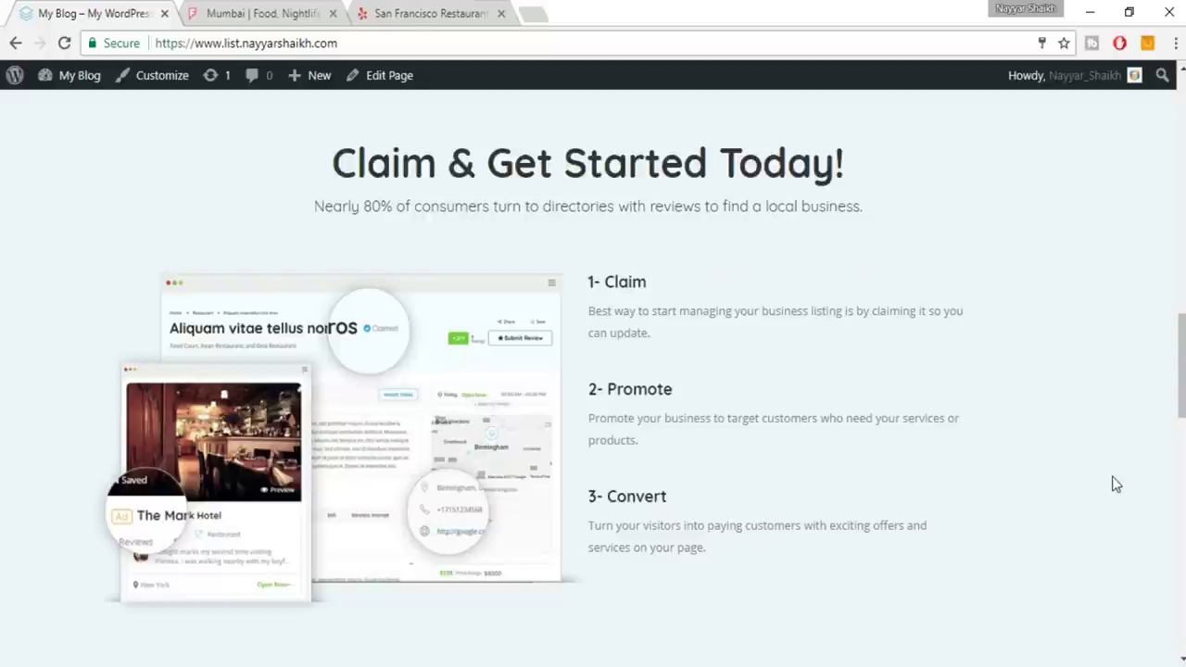
{"action": "scroll", "coordinate": [1116, 455], "scroll_direction": "down", "scroll_amount": 5}
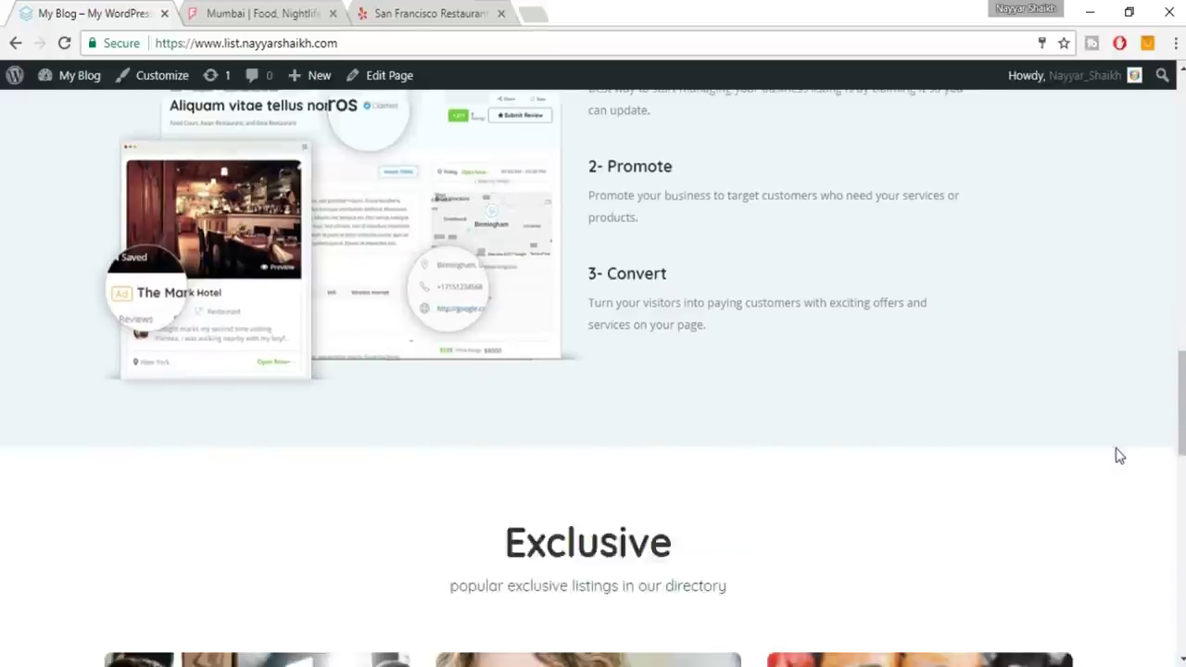
Scroll through Exclusive listings, 'People talking about us' and the footer, then return to the top.
{"action": "scroll", "coordinate": [1116, 455], "scroll_direction": "down", "scroll_amount": 2}
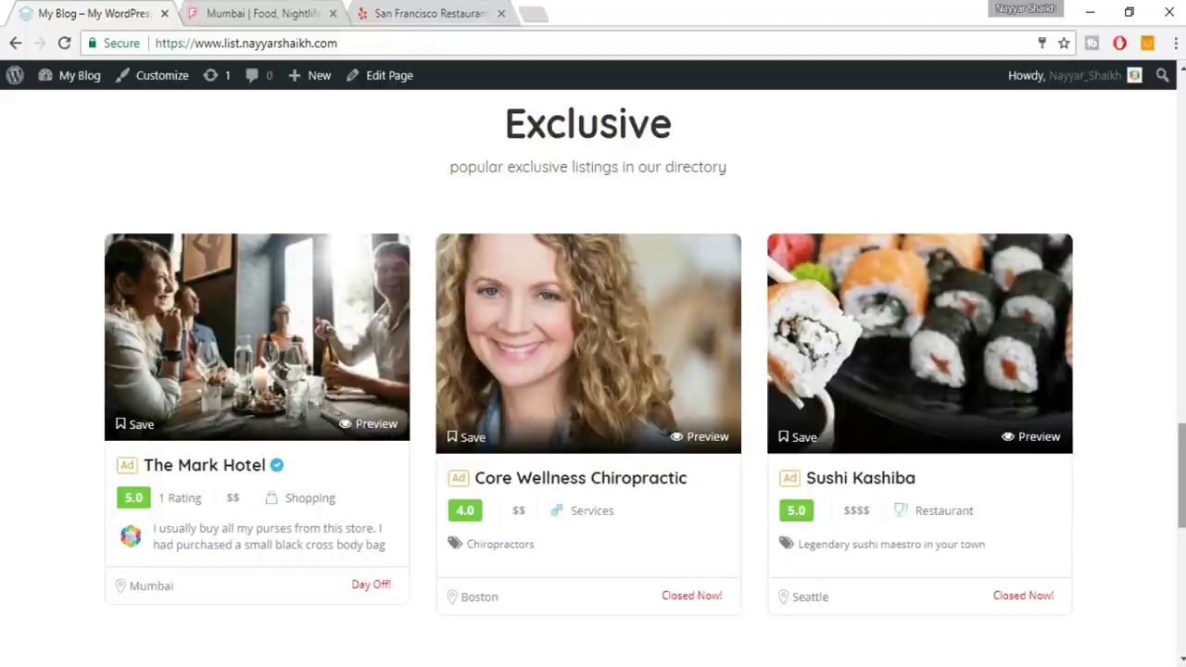
{"action": "scroll", "coordinate": [593, 386], "scroll_direction": "down", "scroll_amount": 5}
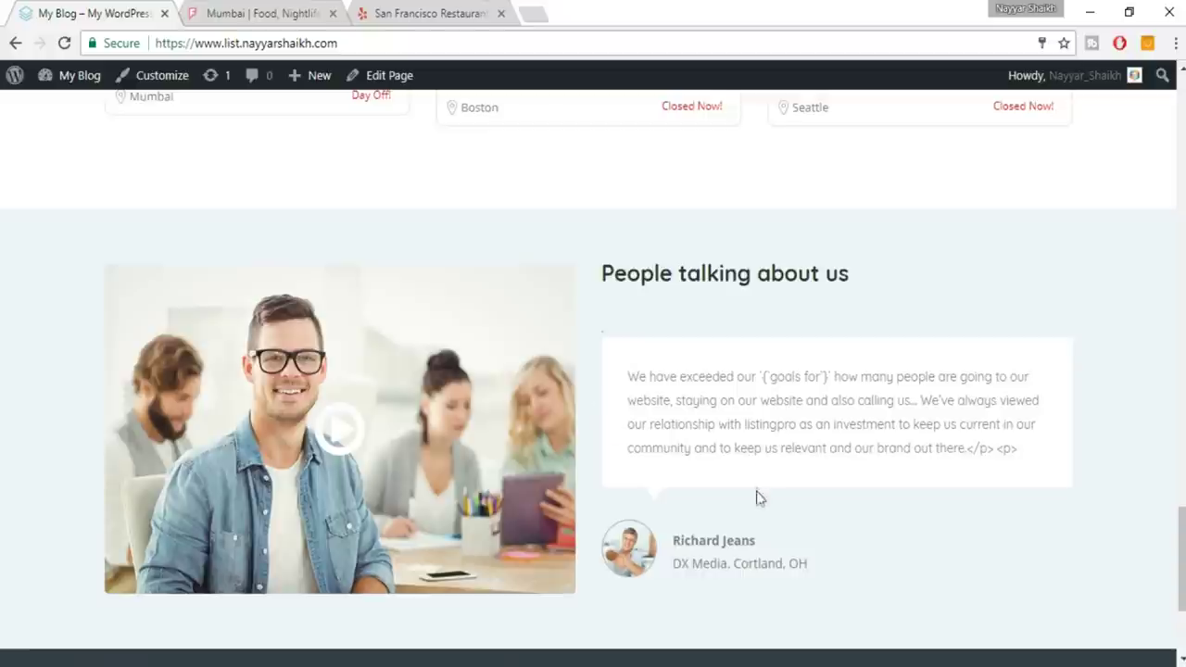
{"action": "scroll", "coordinate": [755, 492], "scroll_direction": "down", "scroll_amount": 3}
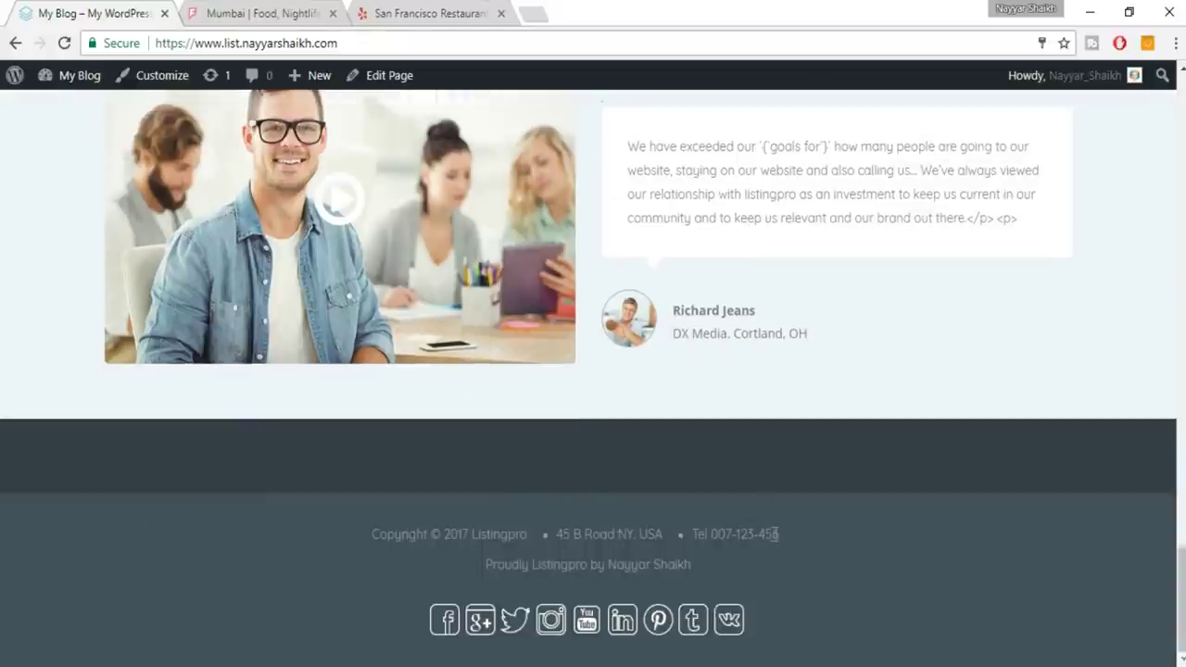
{"action": "left_click_drag", "start_coordinate": [1181, 600], "coordinate": [1182, 139]}
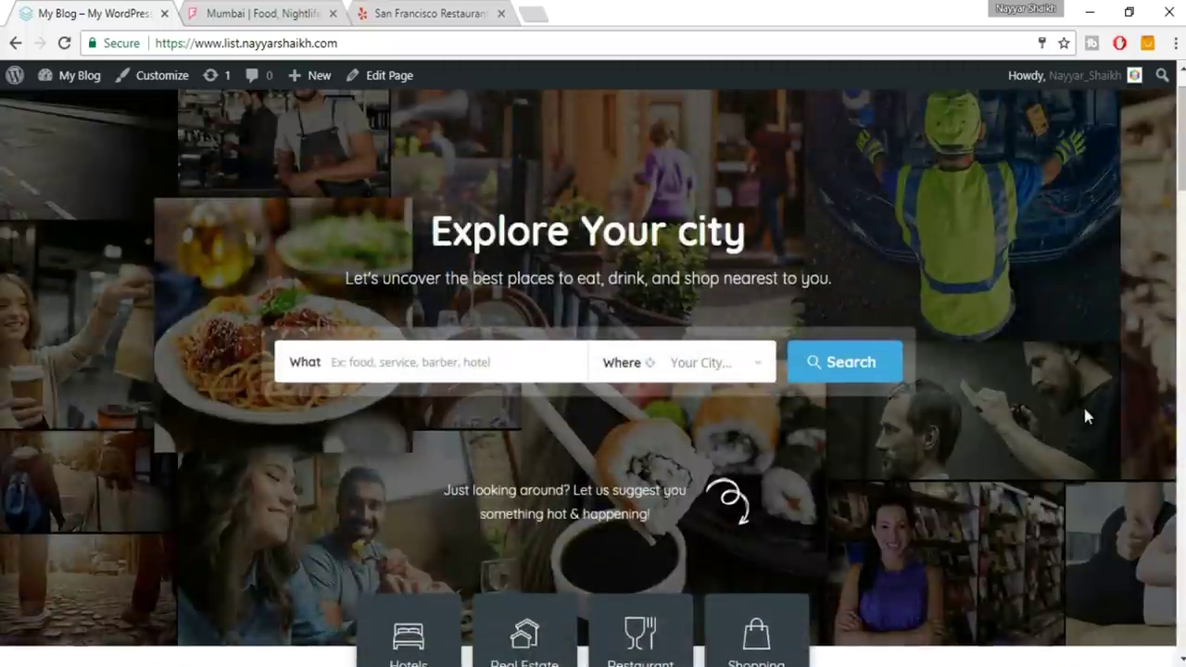
Search the directory for 'Hotels', picking it from the suggestions after typing 'ho'.
{"action": "scroll", "coordinate": [1083, 403], "scroll_direction": "up", "scroll_amount": 1}
{"action": "left_click", "coordinate": [490, 426]}
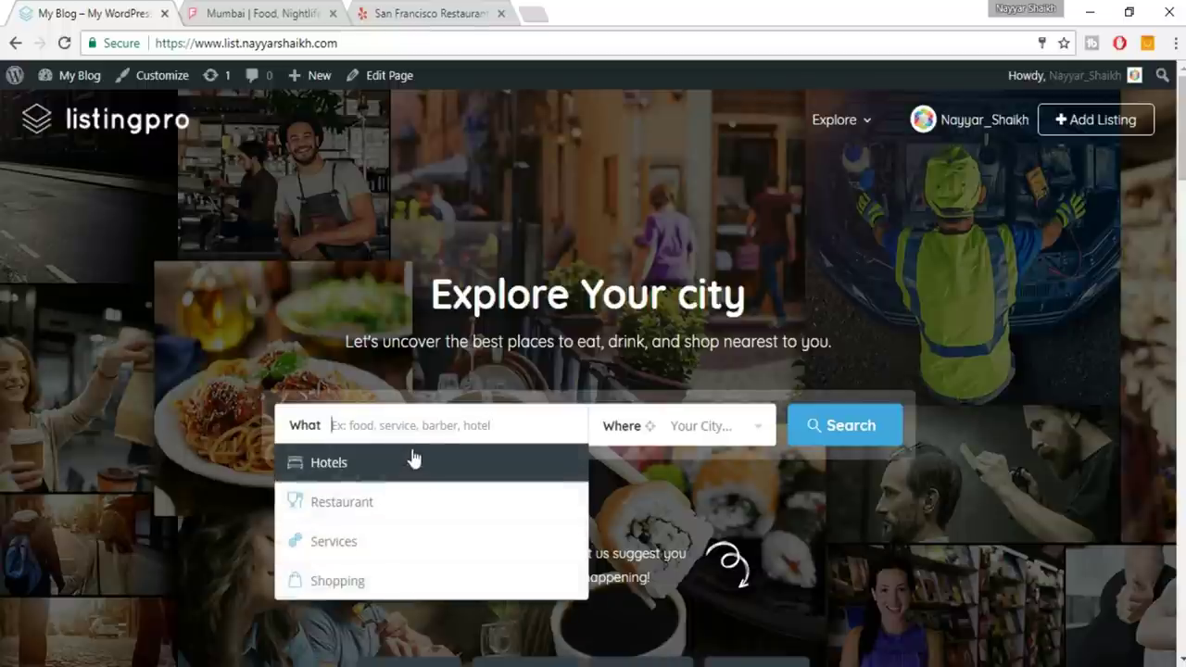
{"action": "type", "text": "hotel"}
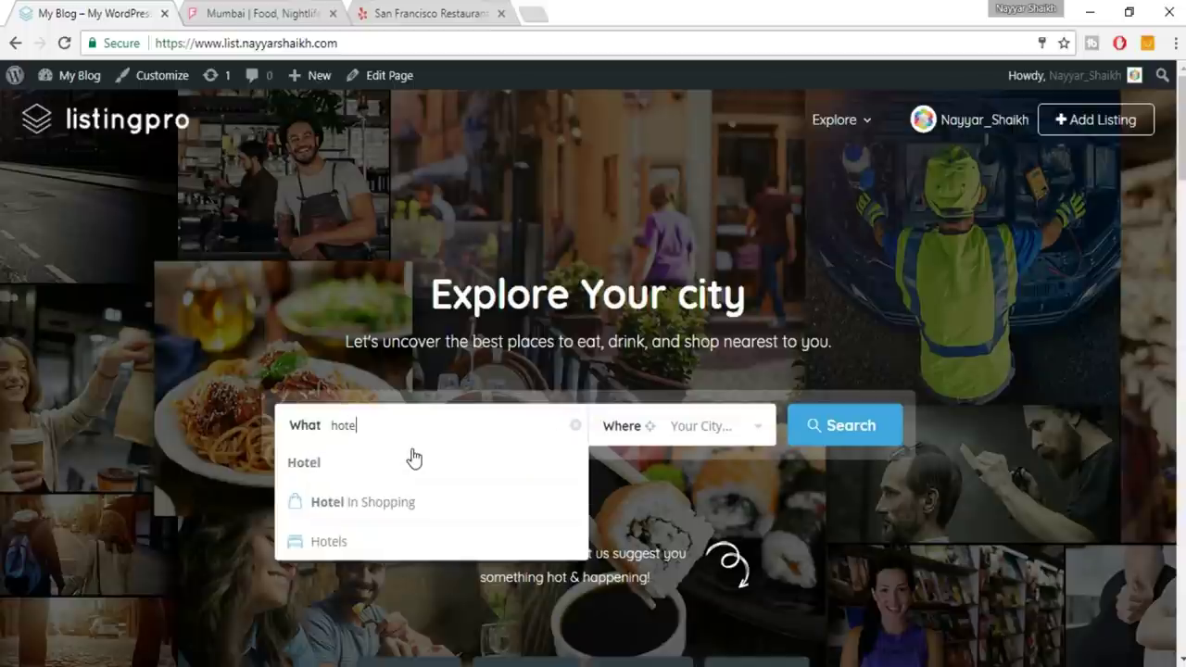
{"action": "left_click", "coordinate": [363, 545]}
{"action": "left_click", "coordinate": [855, 437]}
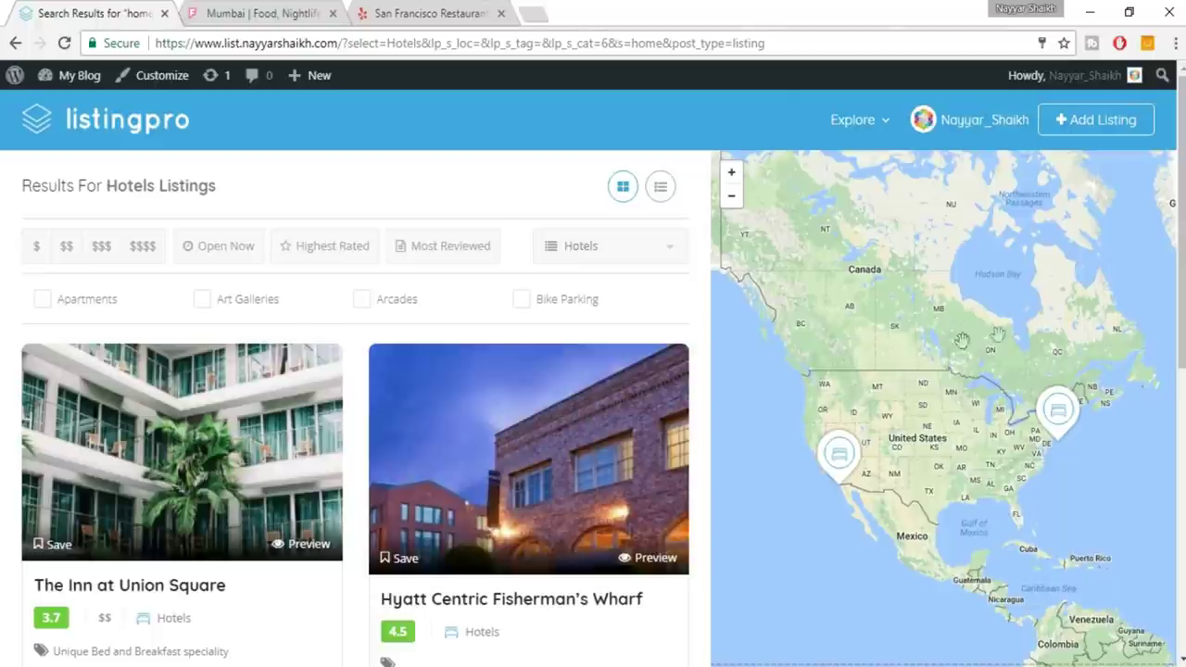
Show The Inn at Union Square and Mission Garden Retreat Union map cards, then return to the homepage.
{"action": "left_click", "coordinate": [840, 454]}
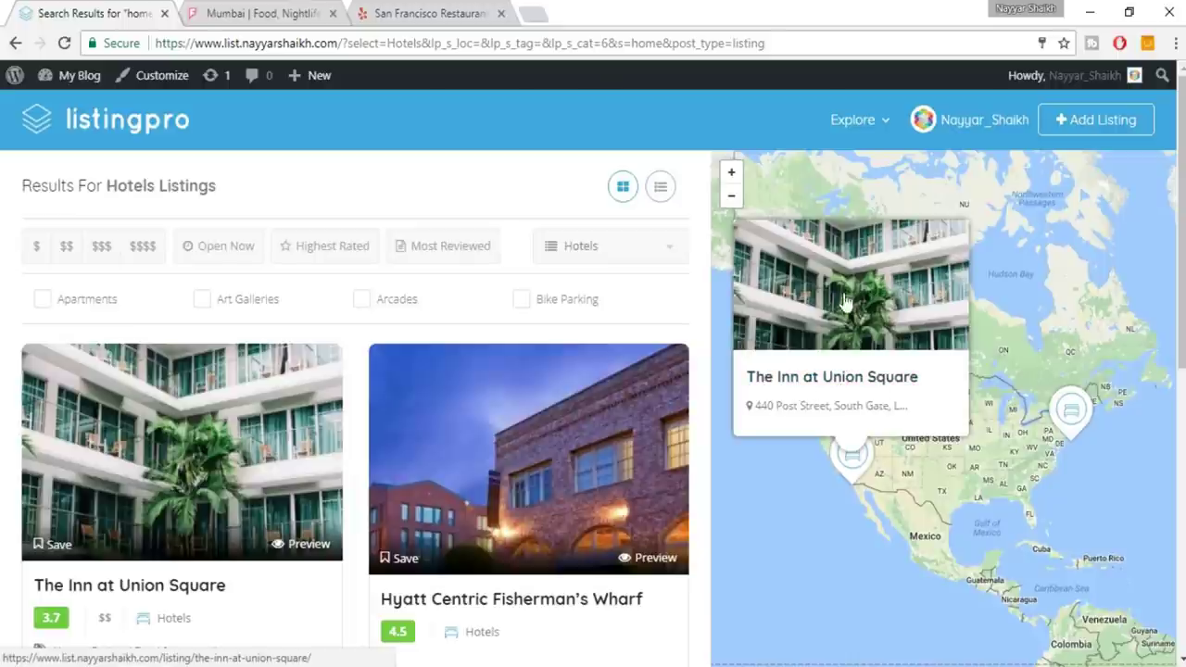
{"action": "left_click", "coordinate": [1073, 422]}
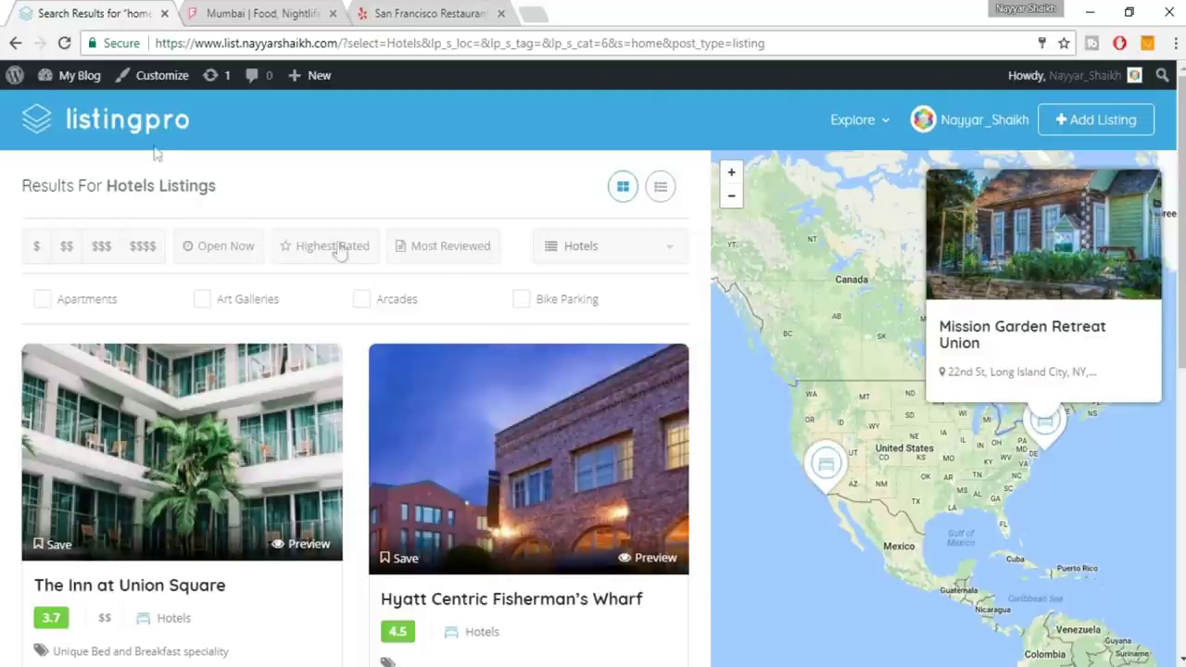
{"action": "left_click", "coordinate": [74, 133]}
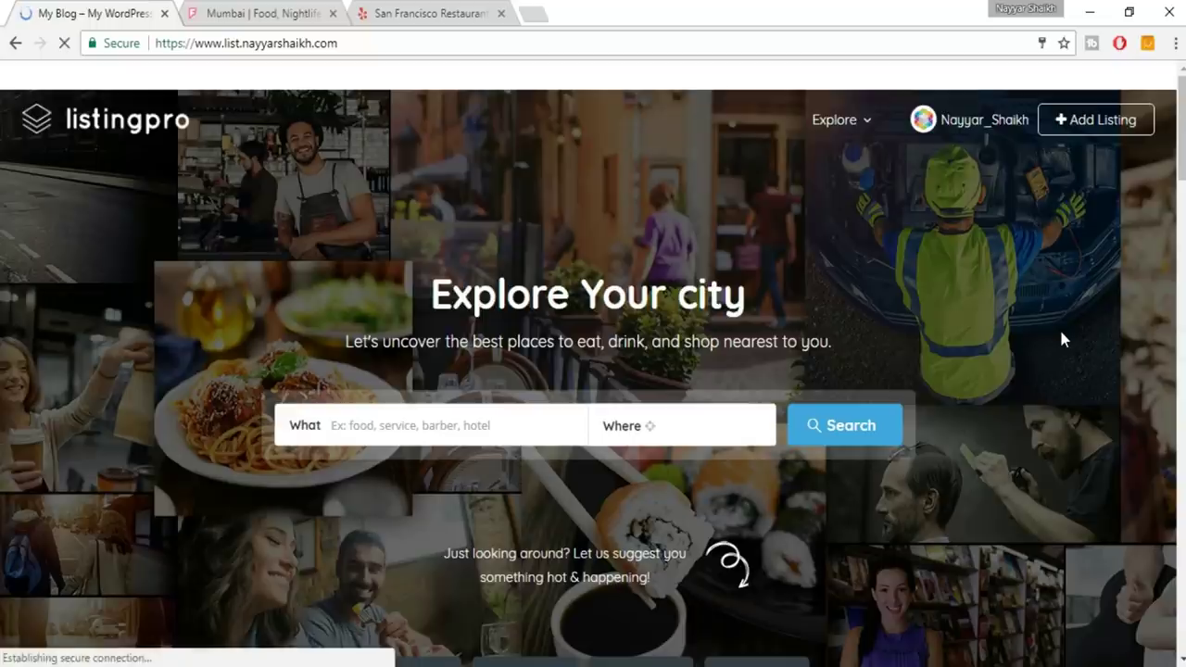
Open The Mark Hotel listing from the homepage's Exclusive section.
{"action": "scroll", "coordinate": [1042, 410], "scroll_direction": "down", "scroll_amount": 15}
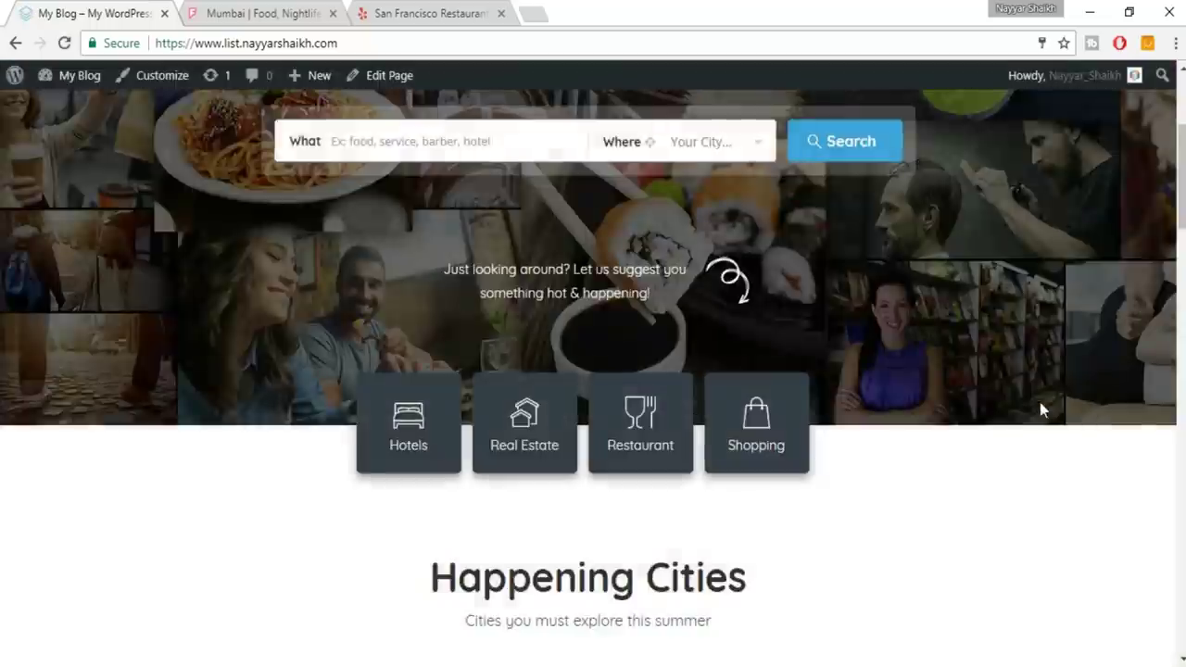
{"action": "scroll", "coordinate": [1041, 410], "scroll_direction": "down", "scroll_amount": 6}
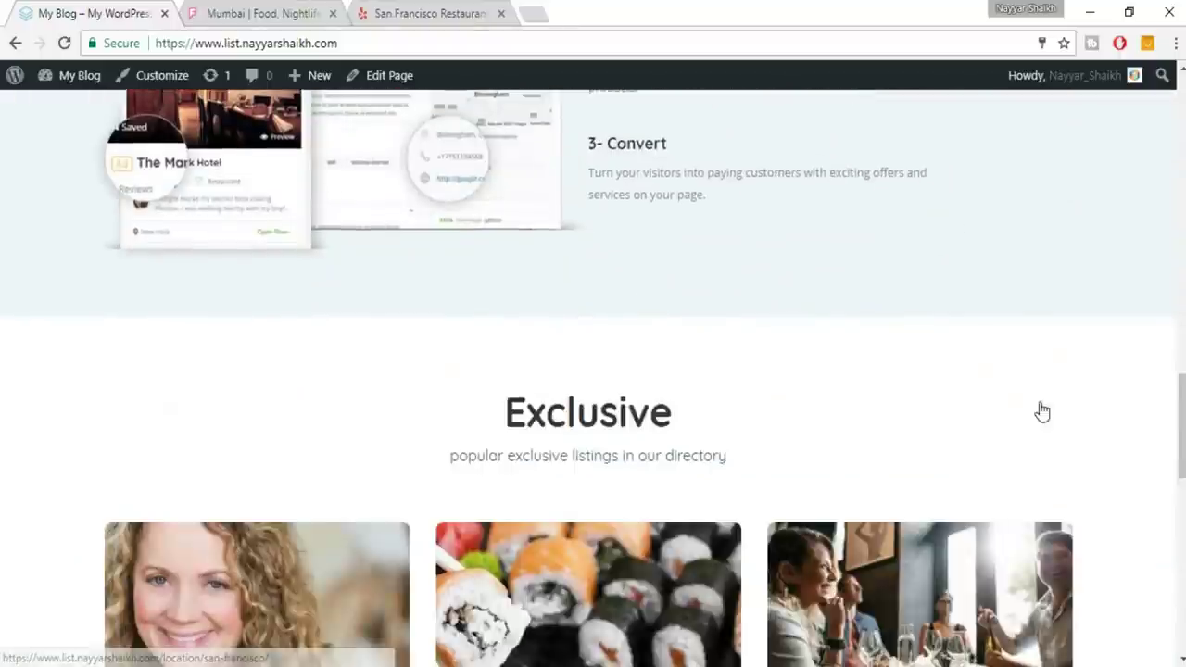
{"action": "left_click", "coordinate": [916, 387]}
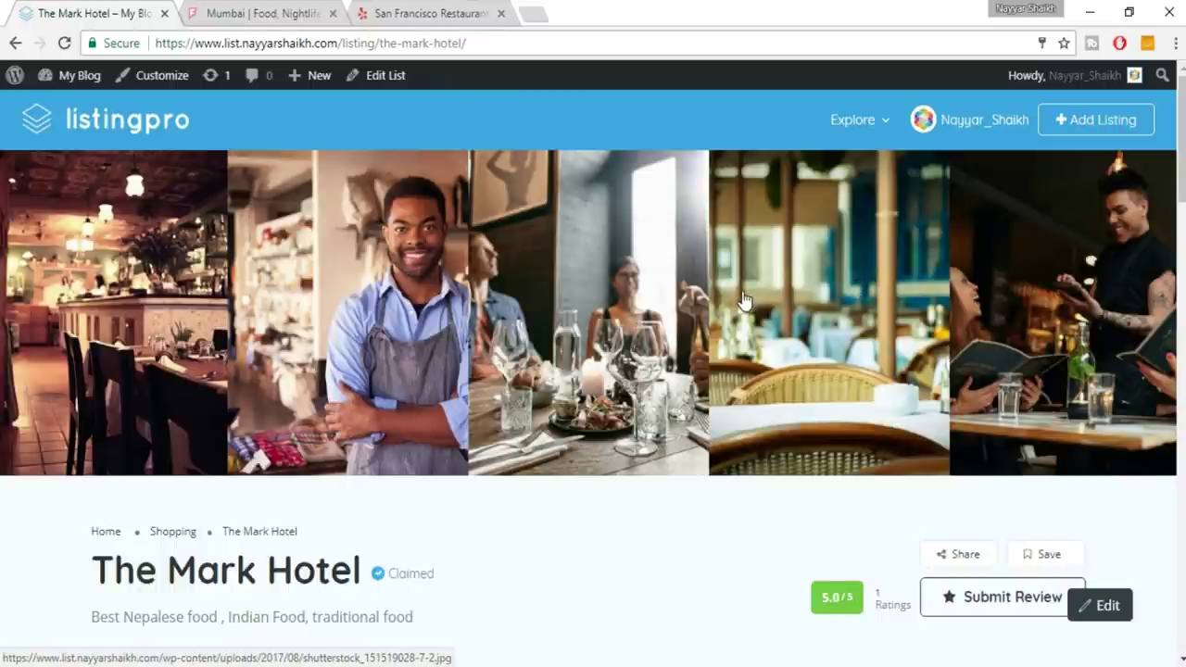
Read The Mark Hotel's description, FAQ, 'Best store ever visited' review and Additional Details, selecting review text.
{"action": "scroll", "coordinate": [463, 315], "scroll_direction": "down", "scroll_amount": 3}
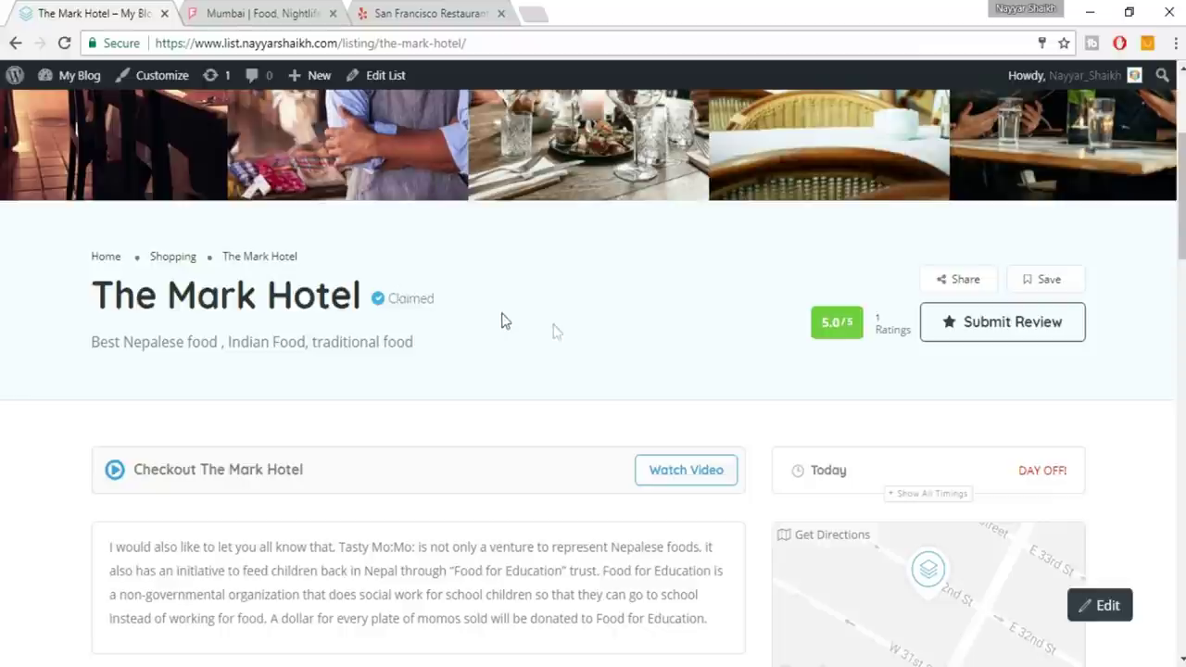
{"action": "scroll", "coordinate": [742, 336], "scroll_direction": "down", "scroll_amount": 2}
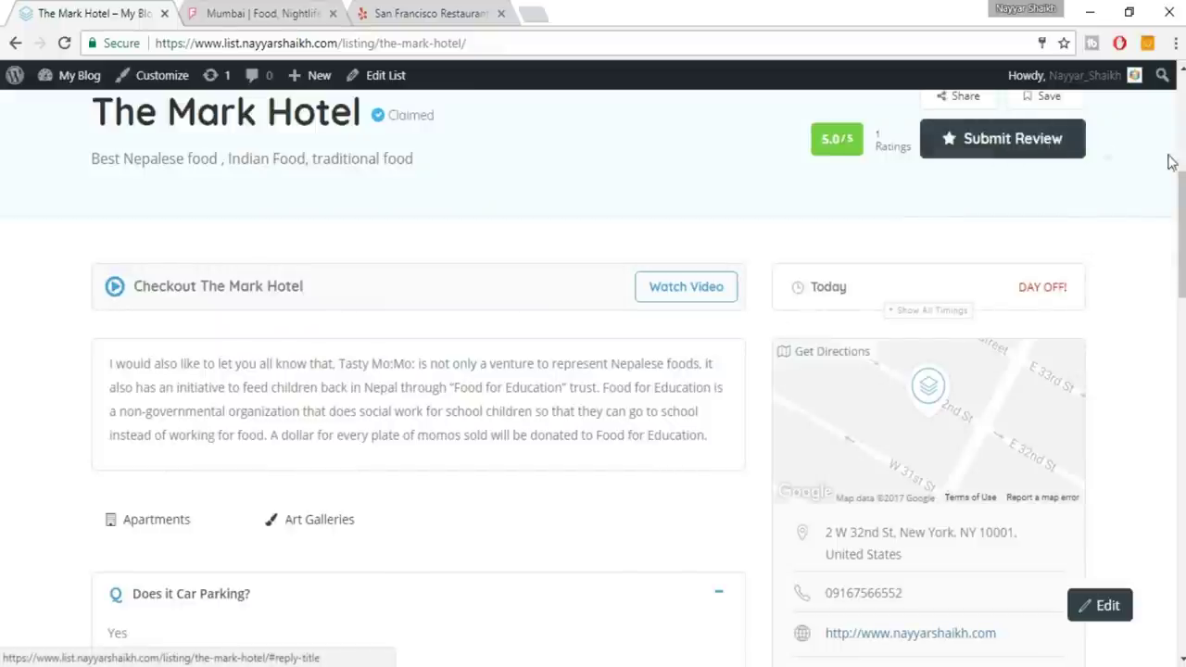
{"action": "scroll", "coordinate": [1170, 161], "scroll_direction": "down", "scroll_amount": 1}
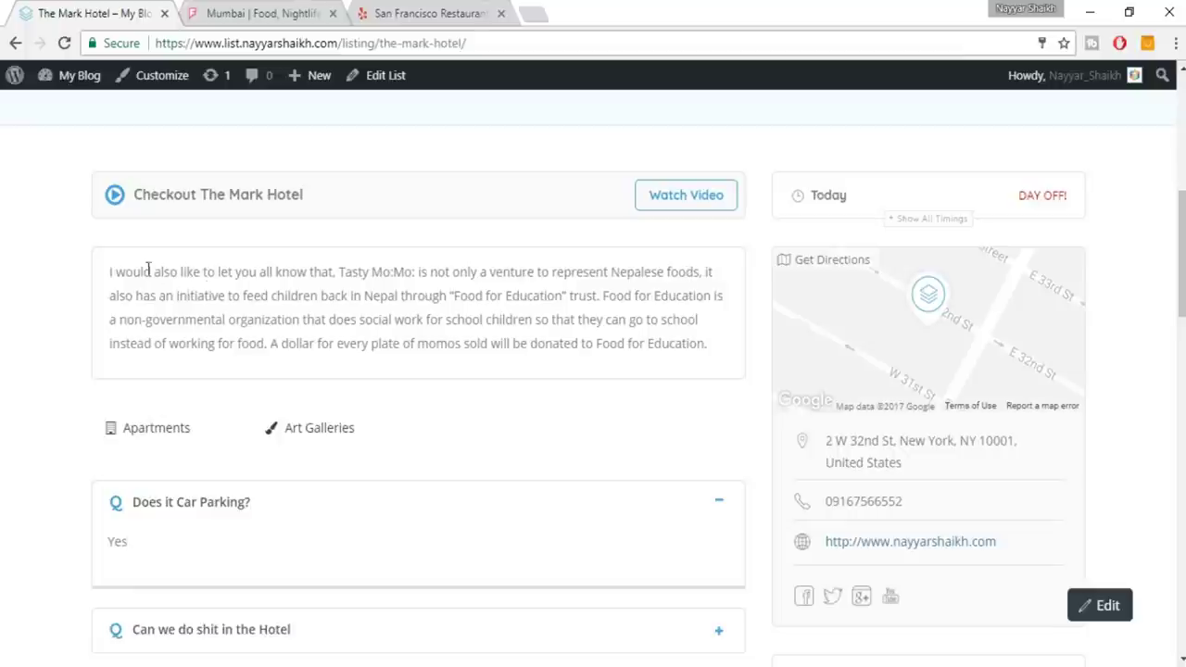
{"action": "scroll", "coordinate": [390, 296], "scroll_direction": "down", "scroll_amount": 2}
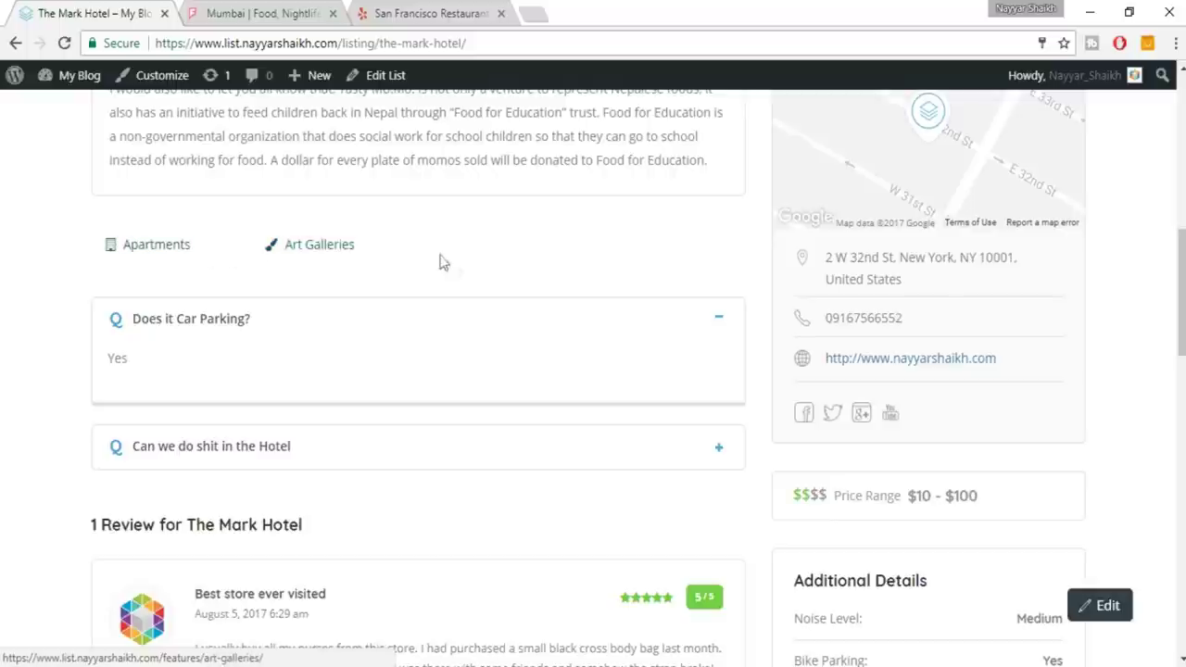
{"action": "scroll", "coordinate": [451, 269], "scroll_direction": "down", "scroll_amount": 1}
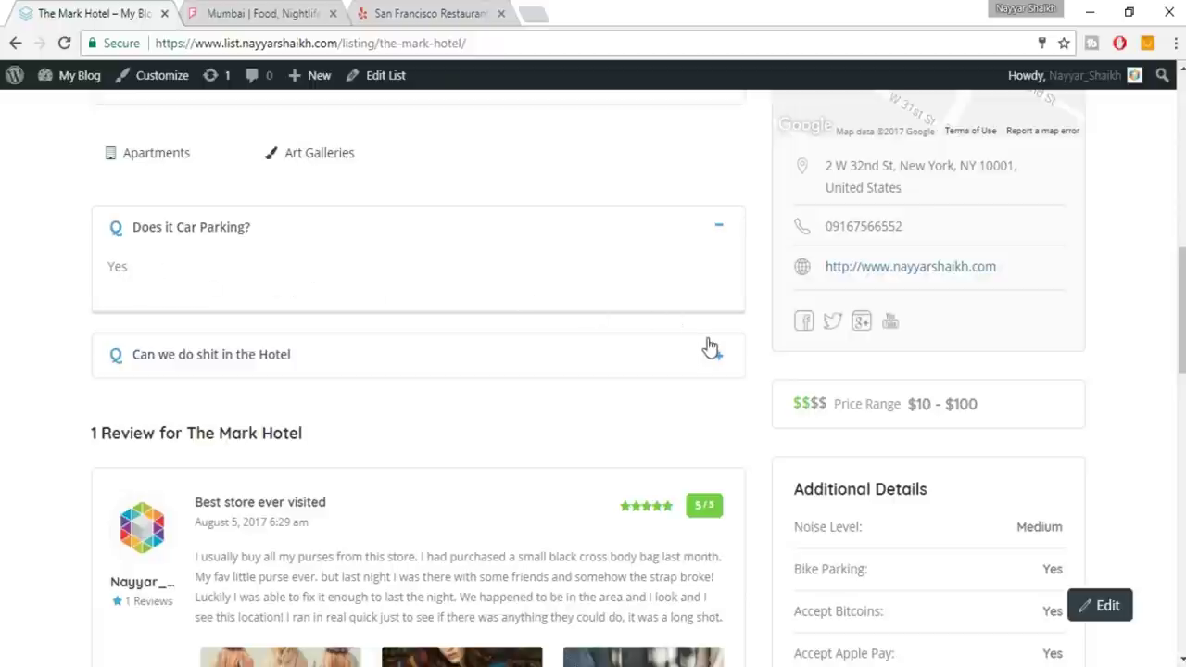
{"action": "scroll", "coordinate": [696, 359], "scroll_direction": "down", "scroll_amount": 4}
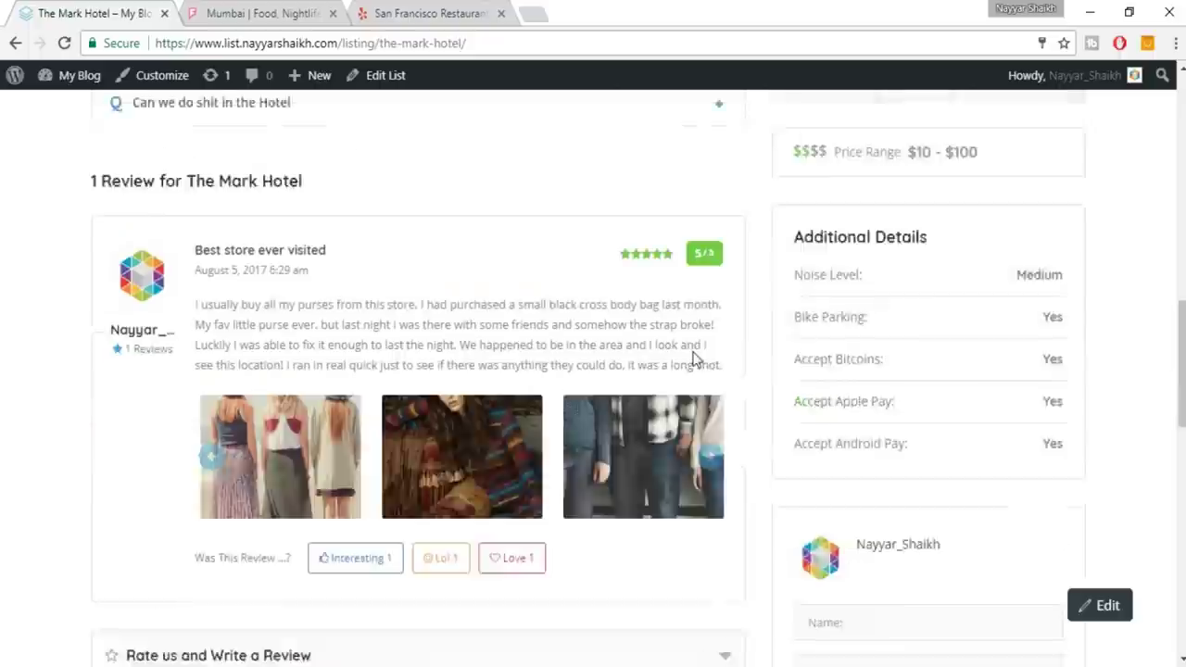
{"action": "scroll", "coordinate": [666, 368], "scroll_direction": "up", "scroll_amount": 1}
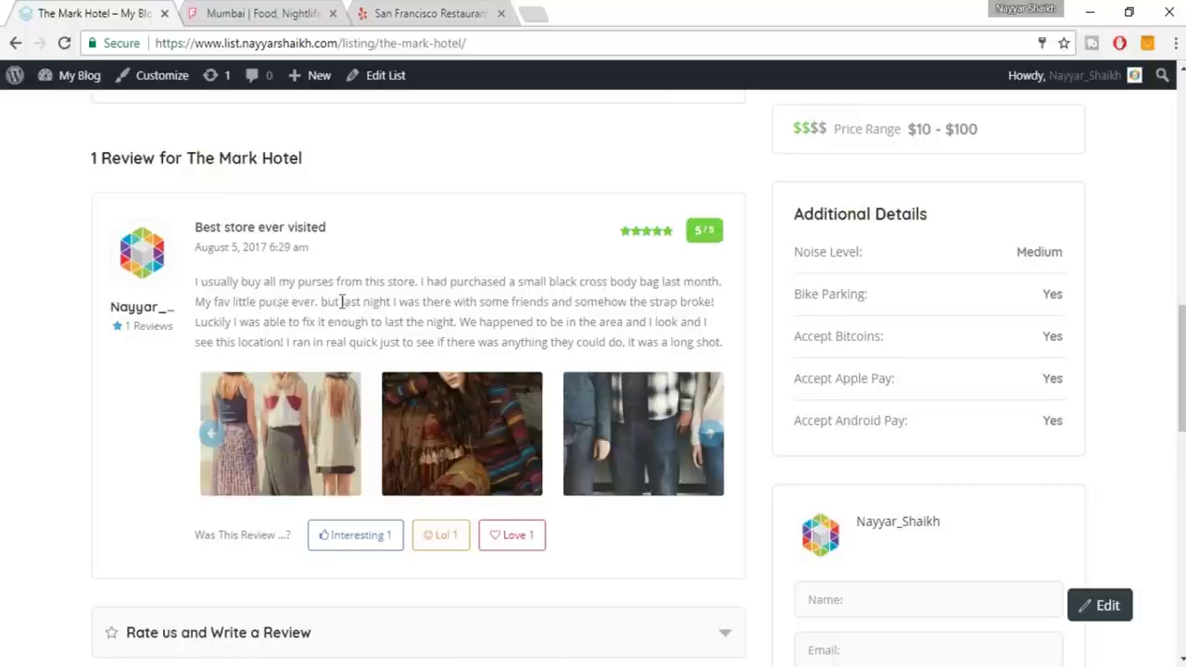
{"action": "left_click_drag", "start_coordinate": [196, 286], "coordinate": [689, 321]}
{"action": "left_click", "coordinate": [689, 322]}
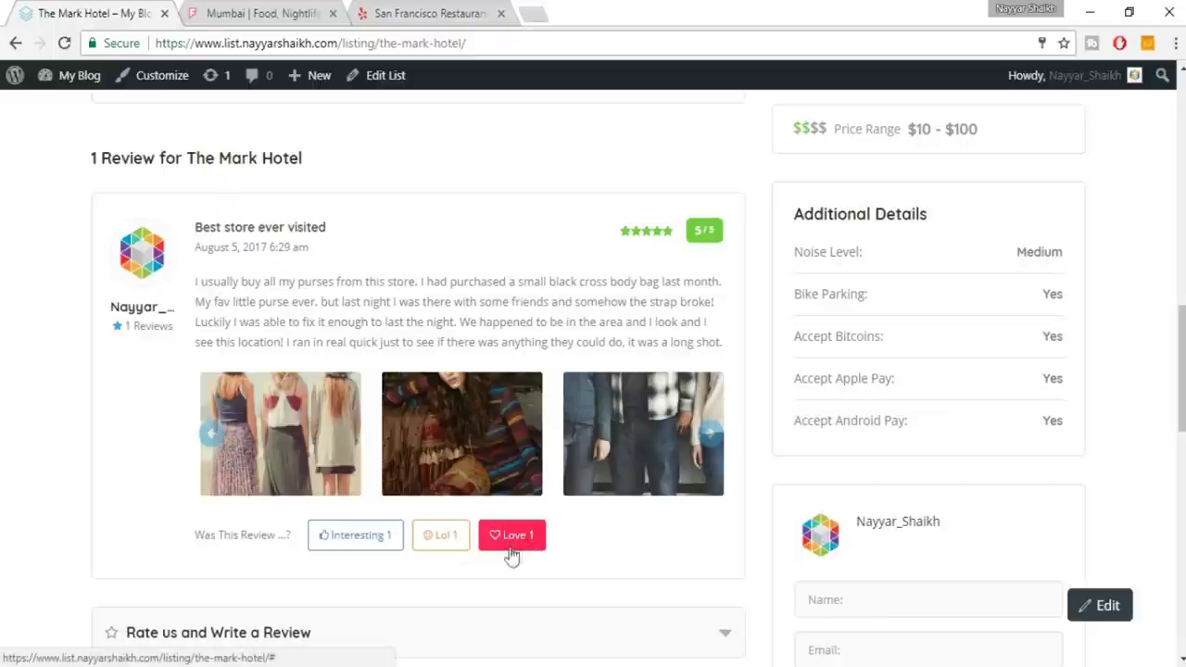
Expand the Today box to show all timings, 09:00 AM - 05:00 PM Monday to Friday.
{"action": "scroll", "coordinate": [657, 530], "scroll_direction": "down", "scroll_amount": 3}
{"action": "scroll", "coordinate": [657, 529], "scroll_direction": "up", "scroll_amount": 10}
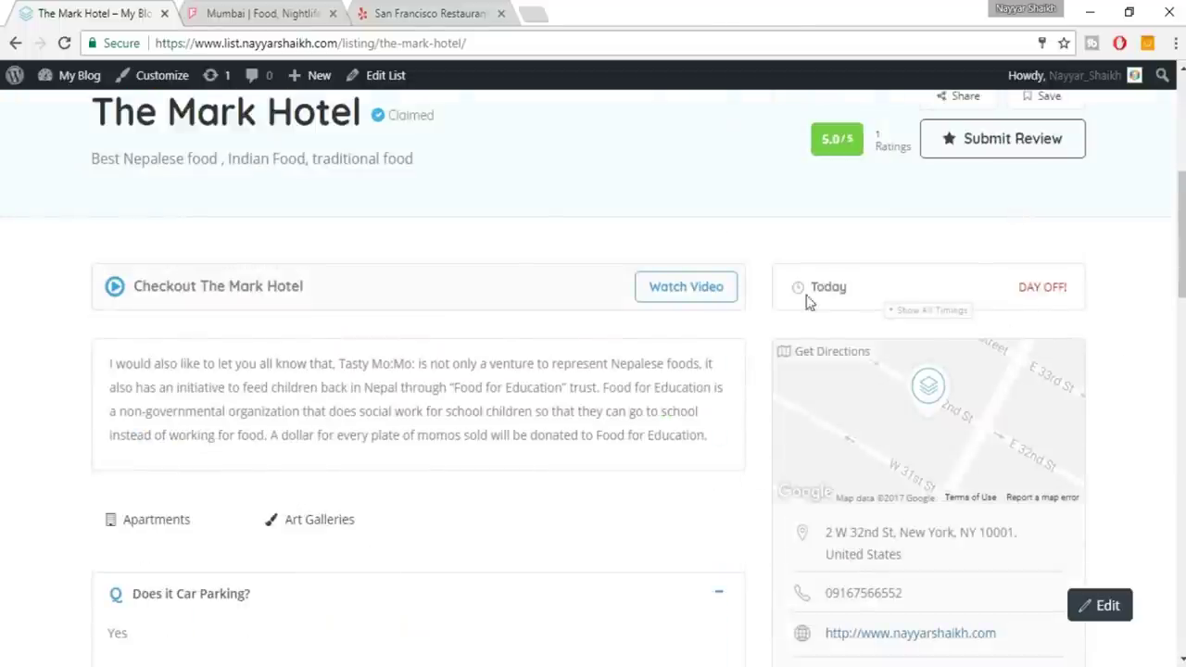
{"action": "left_click", "coordinate": [923, 313]}
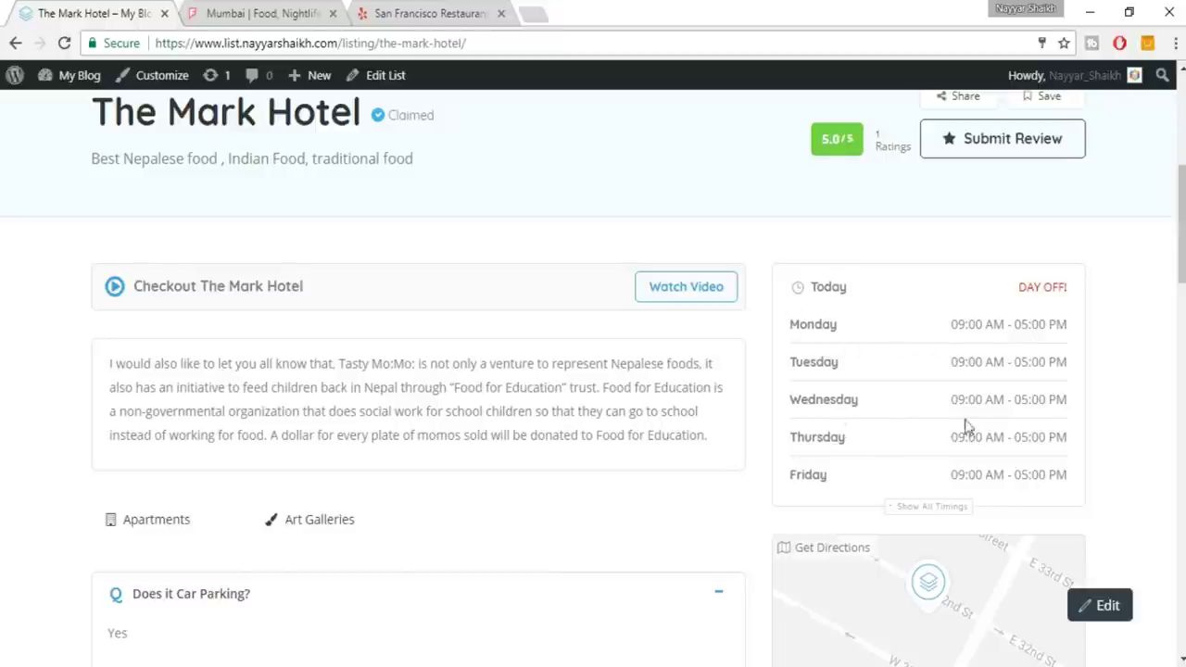
Scroll through the listing's reviews, details, contact form and ads, then return to the top.
{"action": "scroll", "coordinate": [968, 426], "scroll_direction": "down", "scroll_amount": 3}
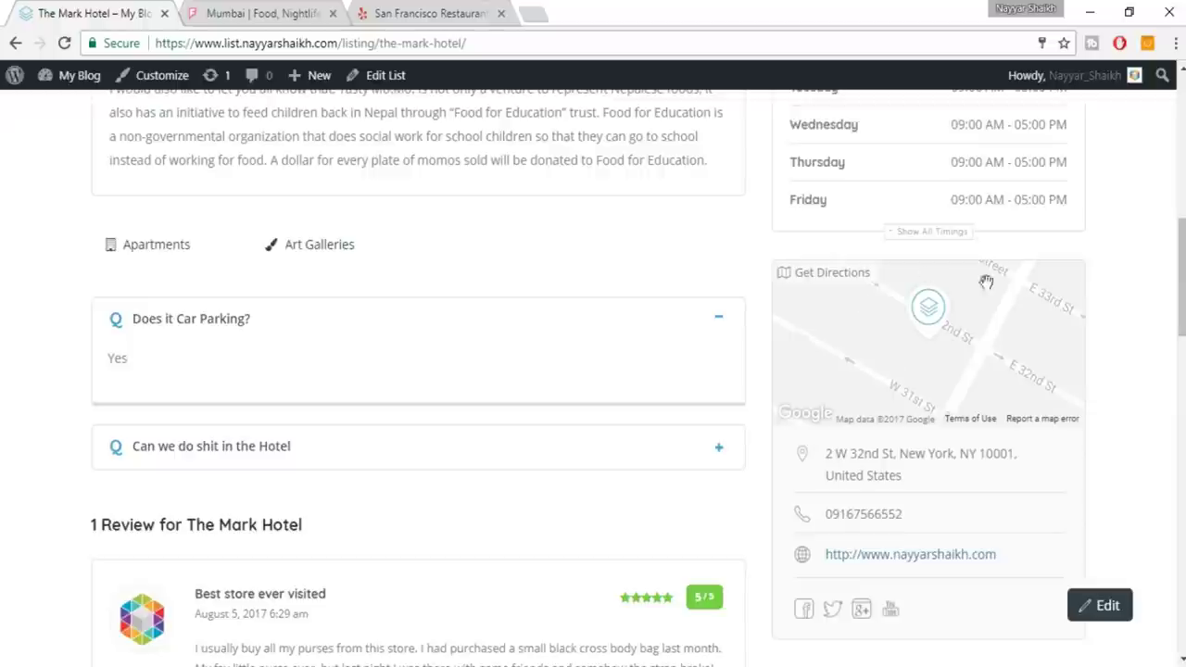
{"action": "scroll", "coordinate": [1003, 340], "scroll_direction": "down", "scroll_amount": 2}
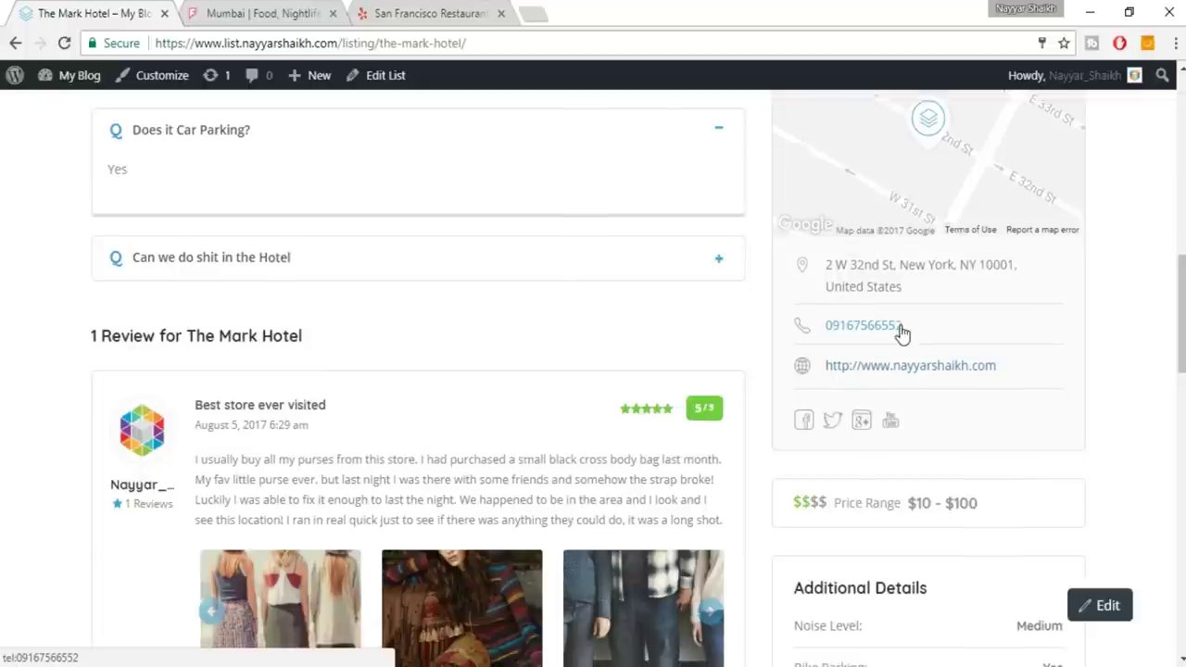
{"action": "scroll", "coordinate": [900, 334], "scroll_direction": "down", "scroll_amount": 2}
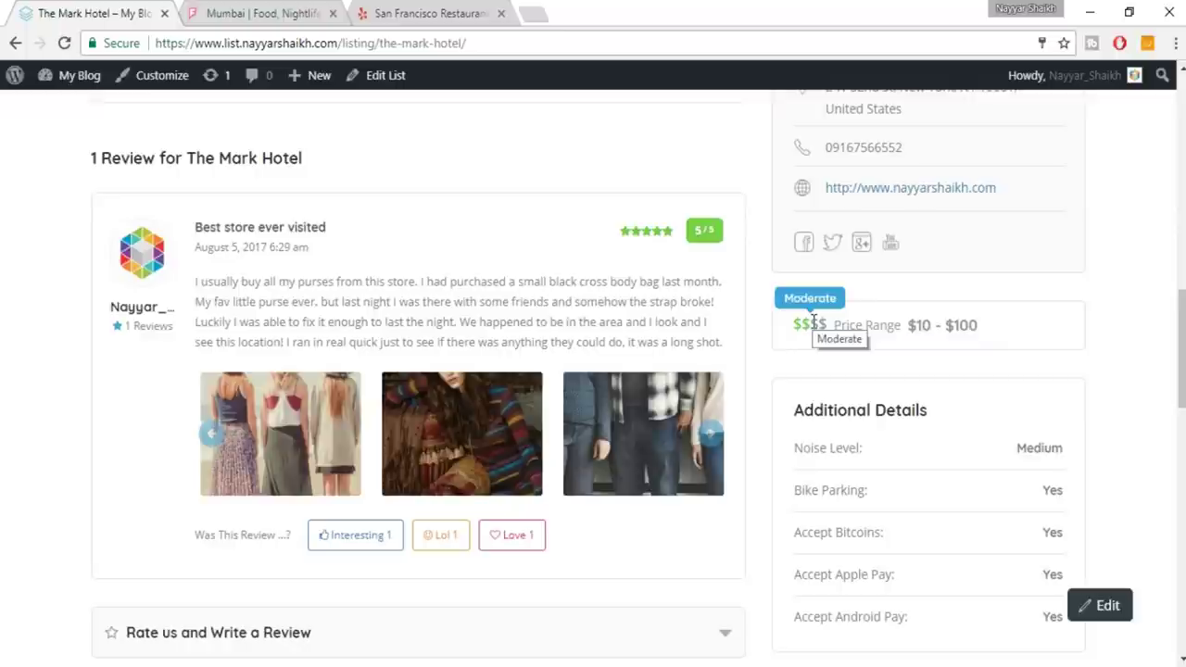
{"action": "scroll", "coordinate": [1007, 336], "scroll_direction": "down", "scroll_amount": 3}
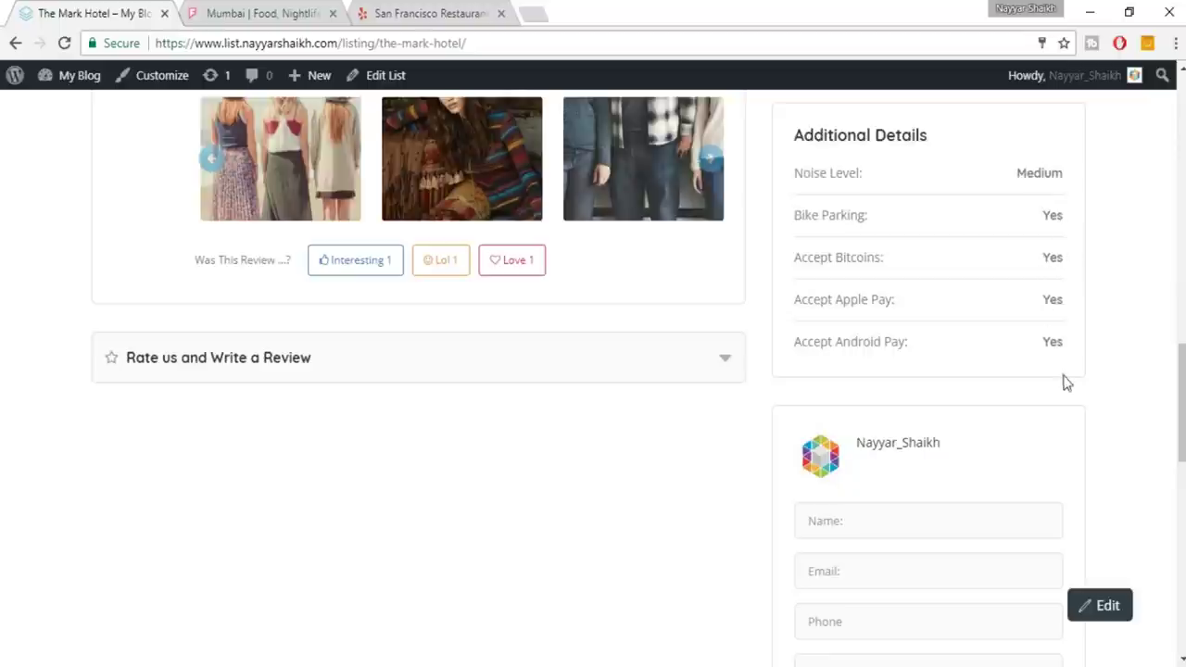
{"action": "scroll", "coordinate": [1064, 378], "scroll_direction": "down", "scroll_amount": 3}
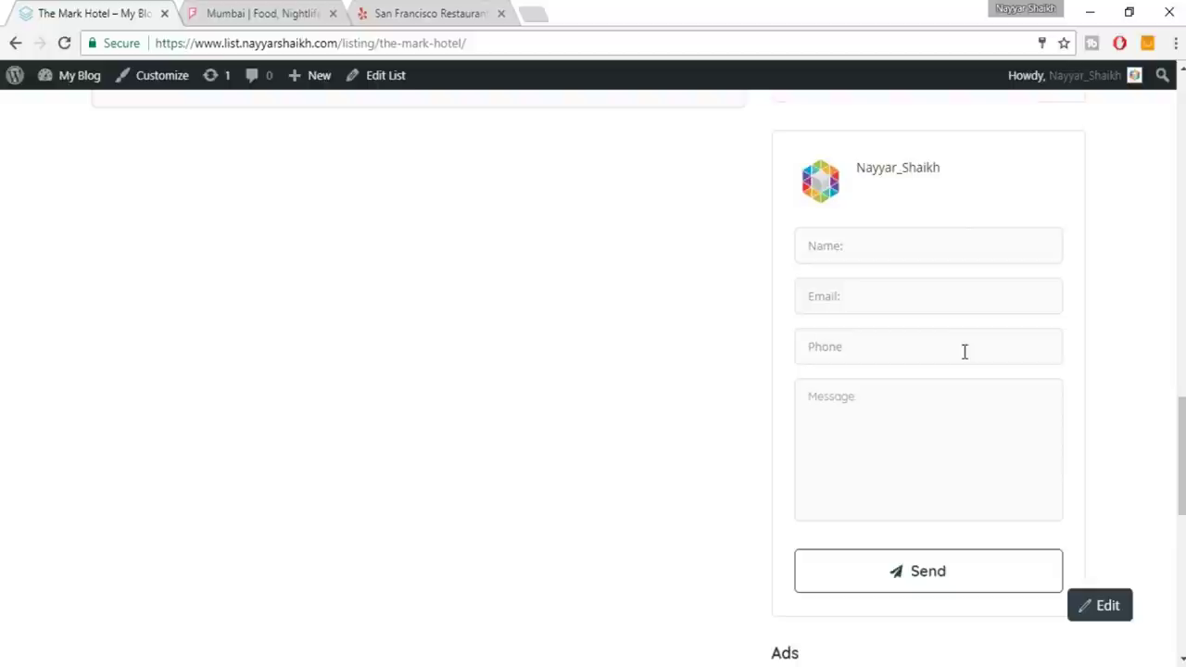
{"action": "scroll", "coordinate": [1147, 355], "scroll_direction": "down", "scroll_amount": 5}
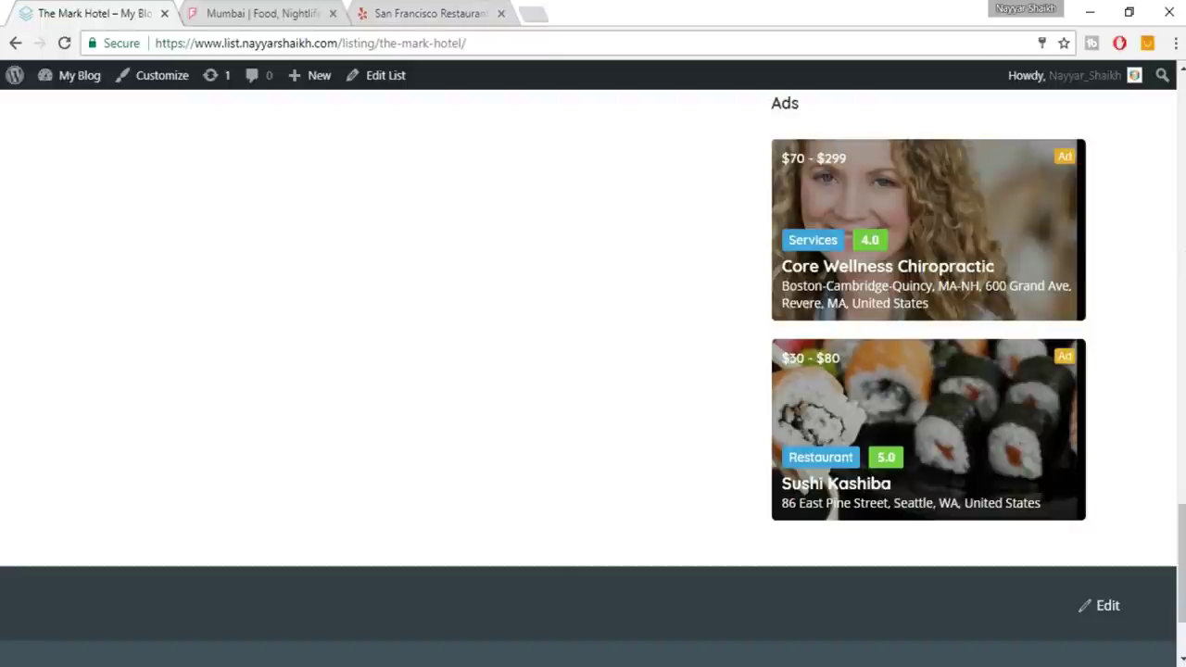
{"action": "left_click_drag", "start_coordinate": [1182, 563], "coordinate": [1181, 146]}
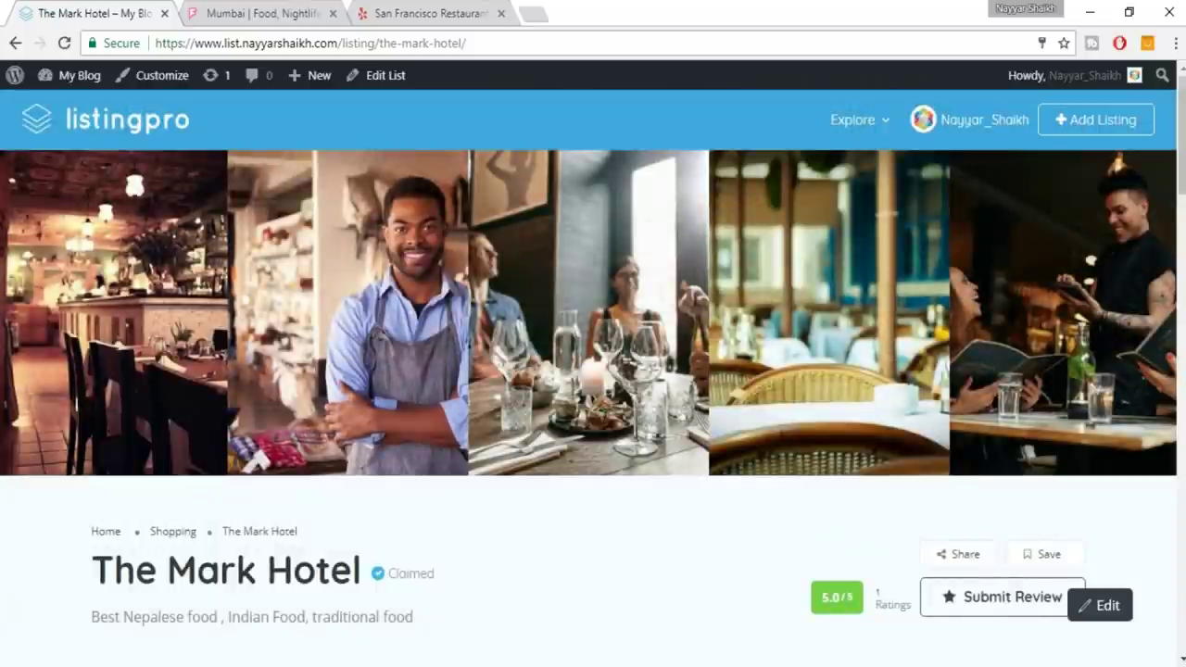
Go from The Mark Hotel listing to '+ Add Listing' to reach the Select Your Plan page.
{"action": "left_click", "coordinate": [1095, 129]}
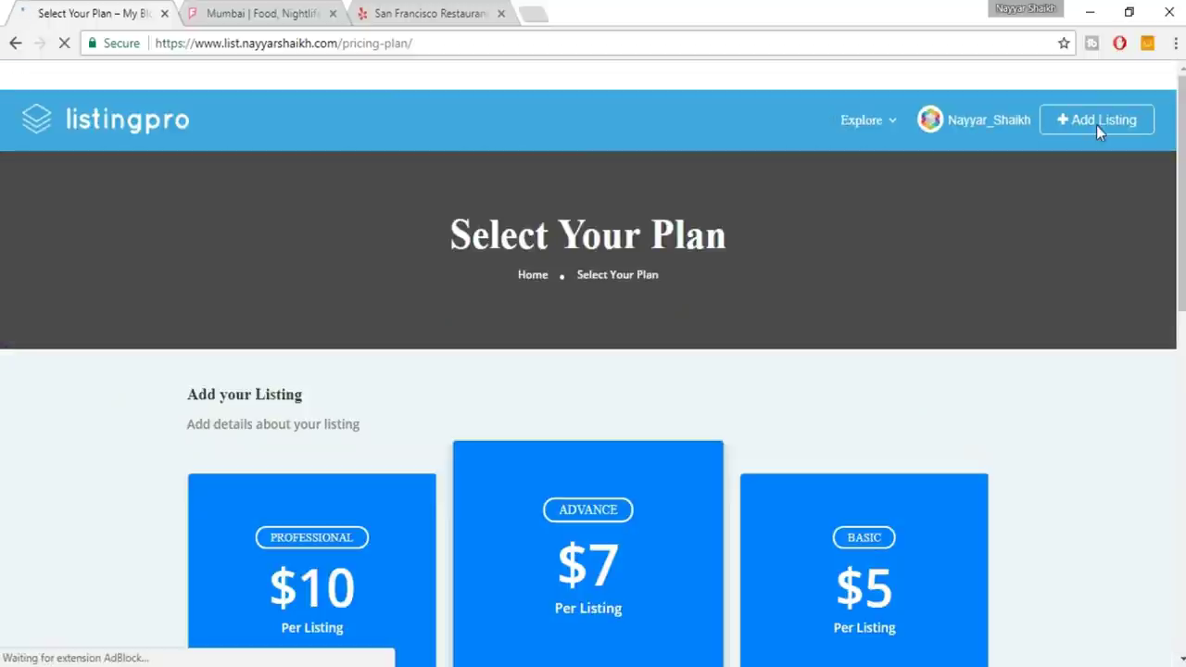
Compare the Professional $10, Advance $7 and Basic $5 plans, then continue with Advance.
{"action": "scroll", "coordinate": [1112, 264], "scroll_direction": "down", "scroll_amount": 3}
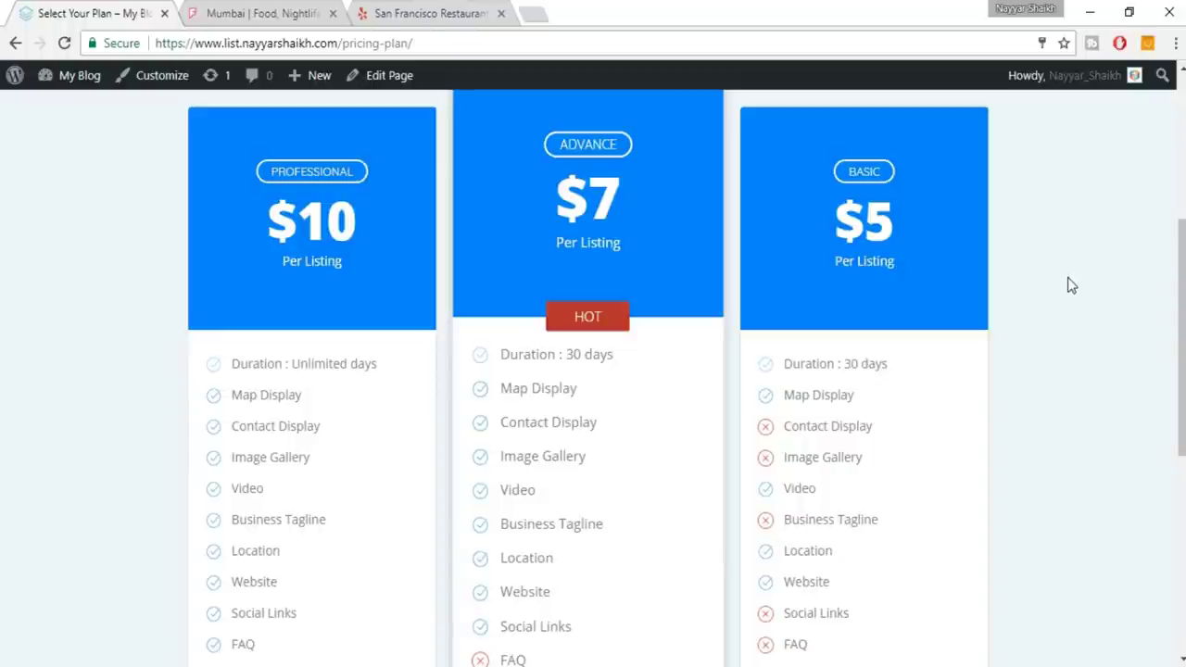
{"action": "scroll", "coordinate": [1060, 286], "scroll_direction": "down", "scroll_amount": 2}
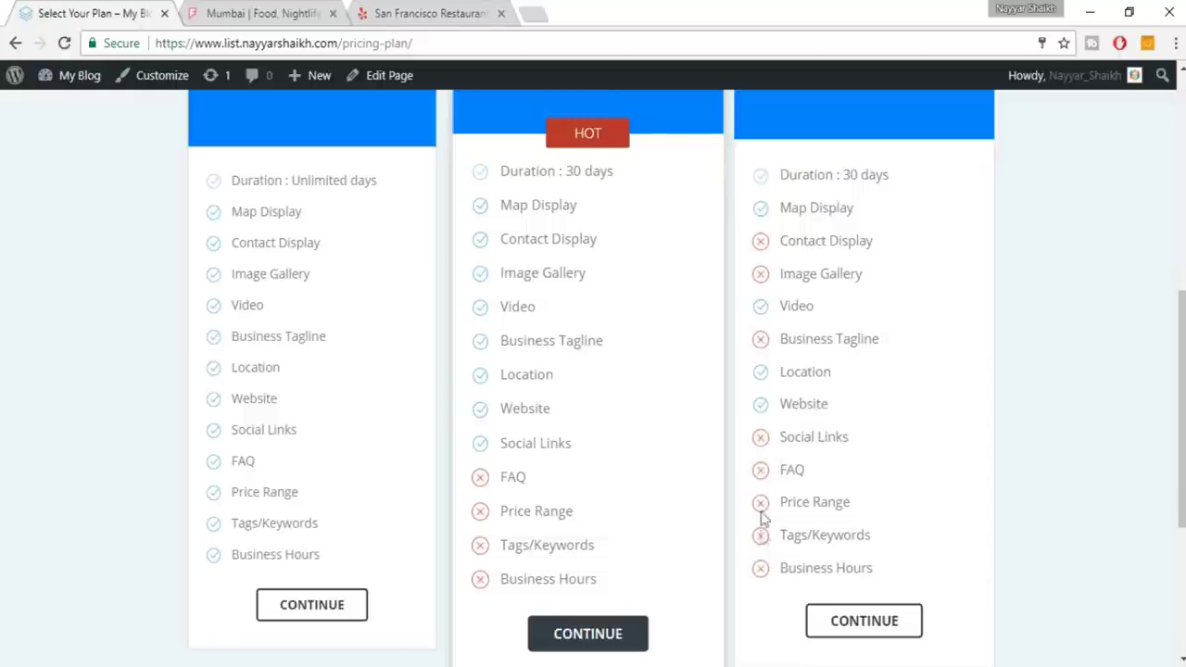
{"action": "scroll", "coordinate": [742, 408], "scroll_direction": "up", "scroll_amount": 2}
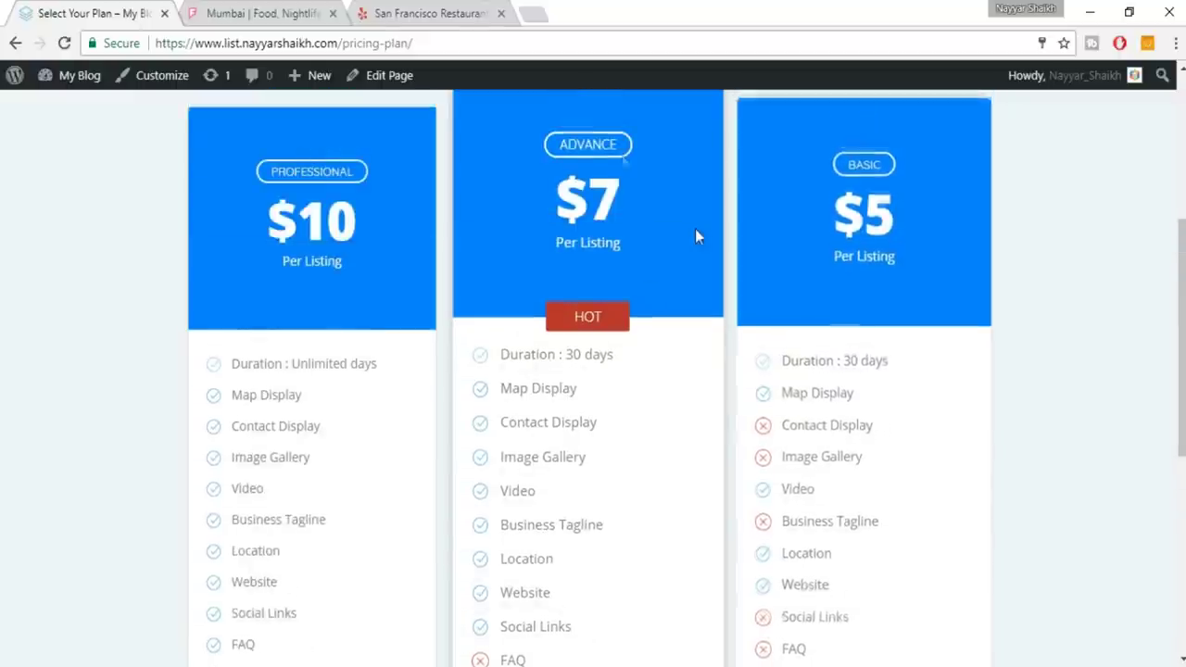
{"action": "scroll", "coordinate": [699, 273], "scroll_direction": "down", "scroll_amount": 2}
{"action": "scroll", "coordinate": [585, 260], "scroll_direction": "up", "scroll_amount": 1}
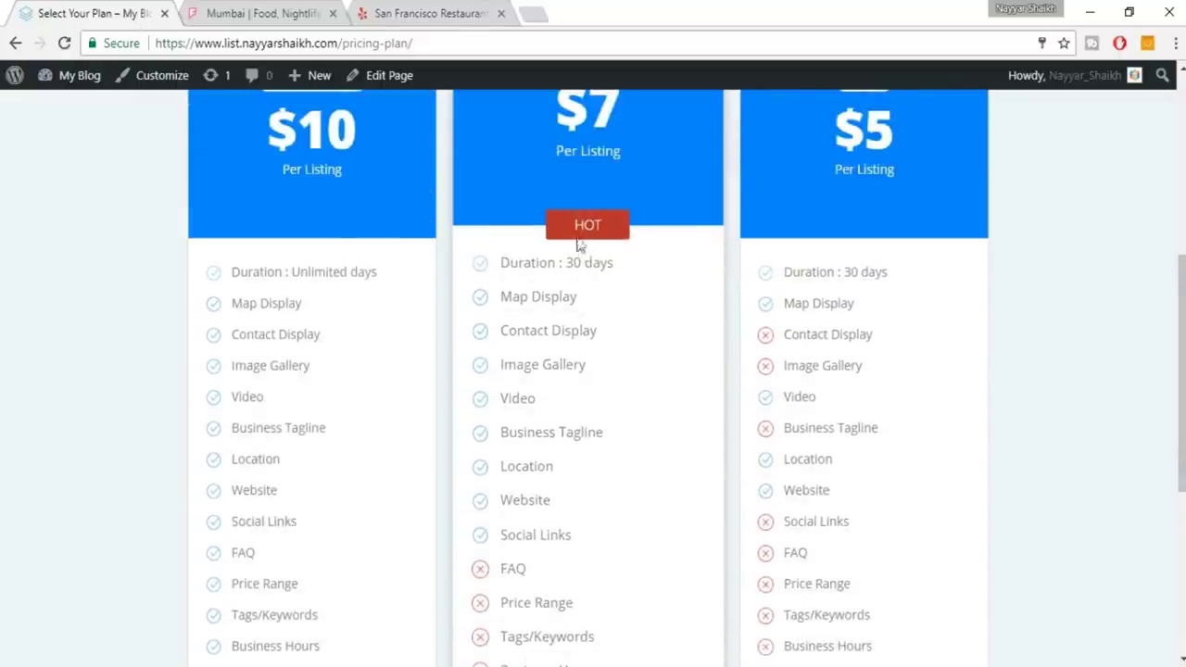
{"action": "scroll", "coordinate": [659, 371], "scroll_direction": "down", "scroll_amount": 2}
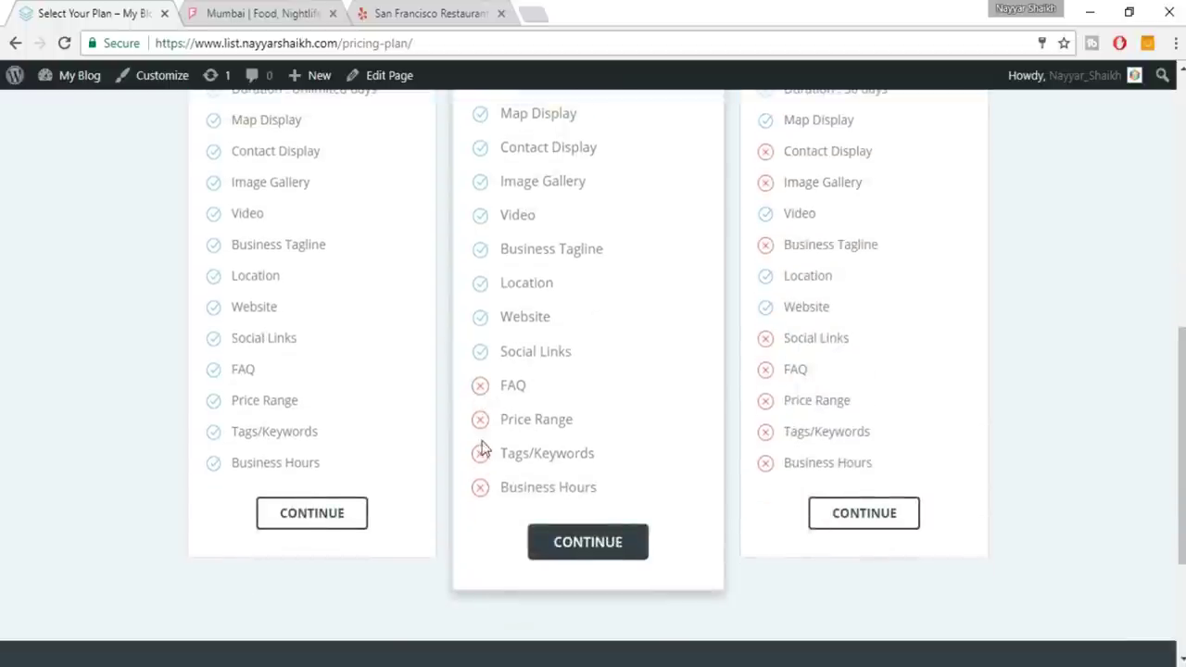
{"action": "scroll", "coordinate": [390, 439], "scroll_direction": "up", "scroll_amount": 2}
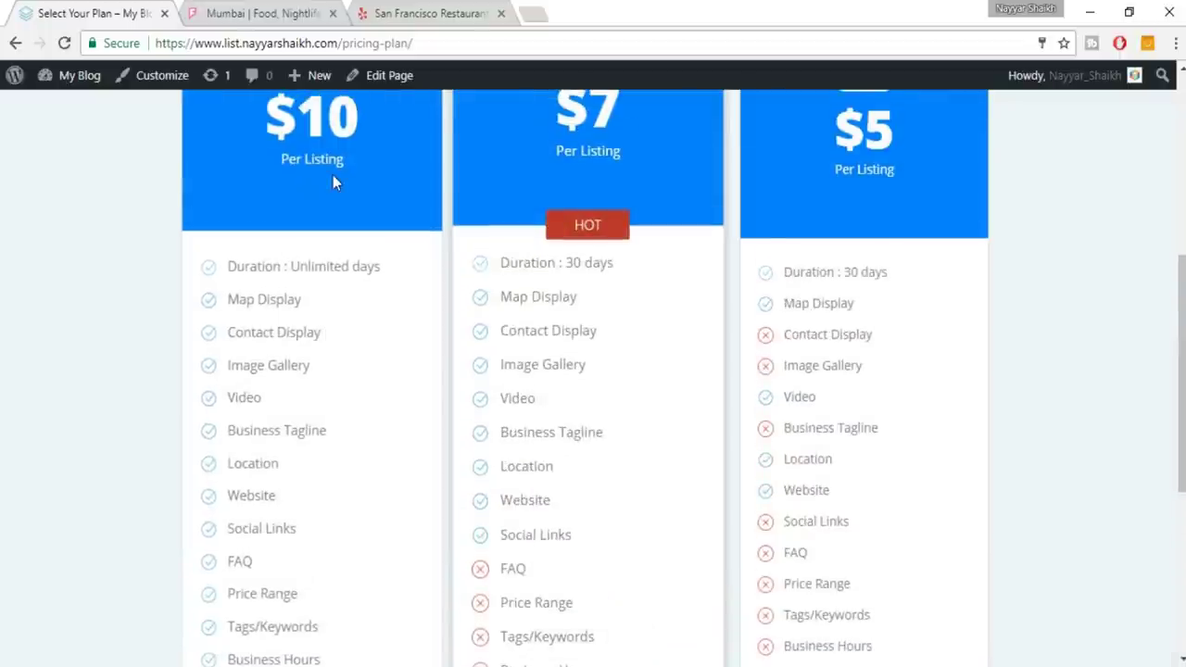
{"action": "scroll", "coordinate": [331, 190], "scroll_direction": "up", "scroll_amount": 2}
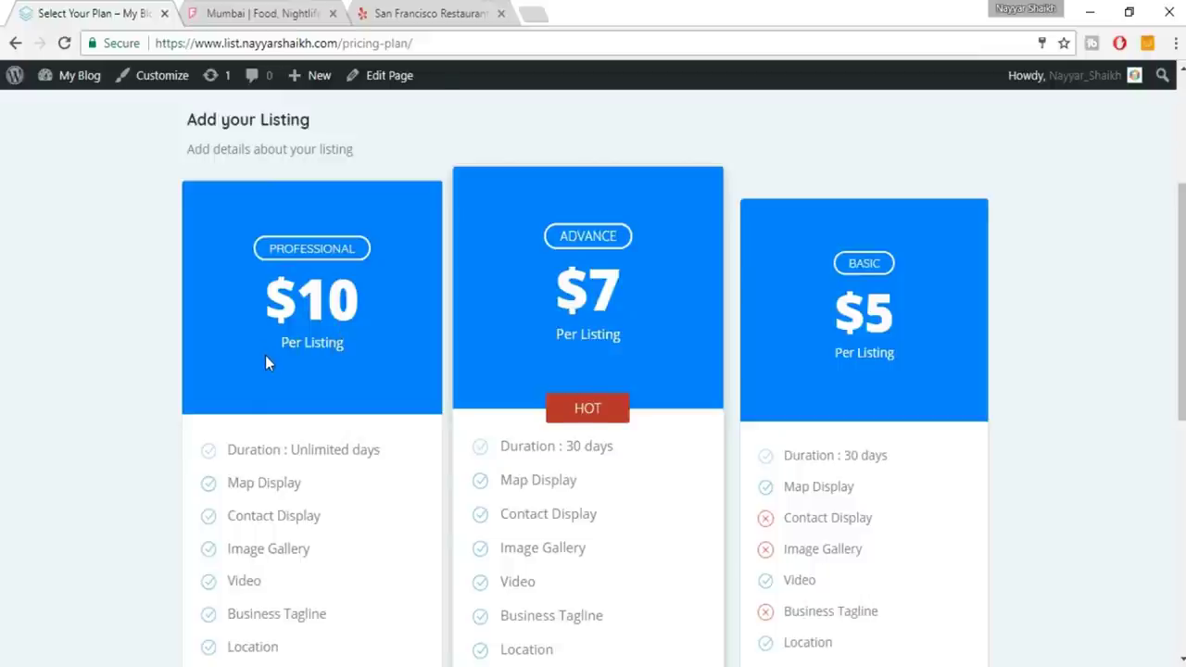
{"action": "scroll", "coordinate": [265, 357], "scroll_direction": "down", "scroll_amount": 2}
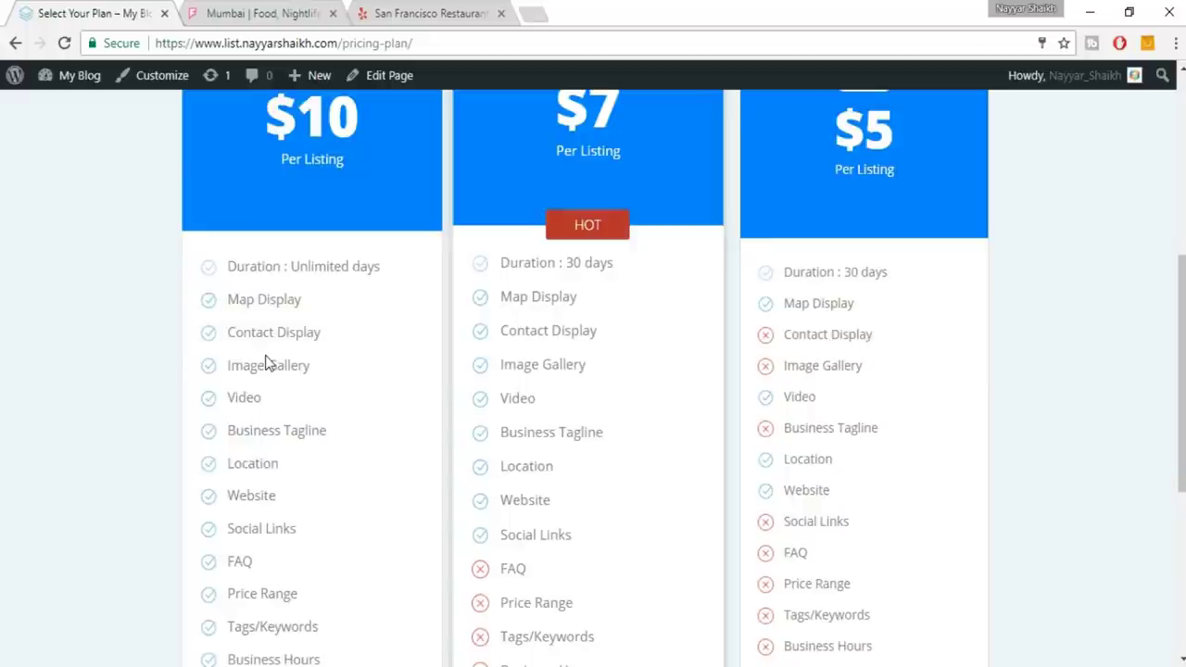
{"action": "scroll", "coordinate": [267, 366], "scroll_direction": "down", "scroll_amount": 2}
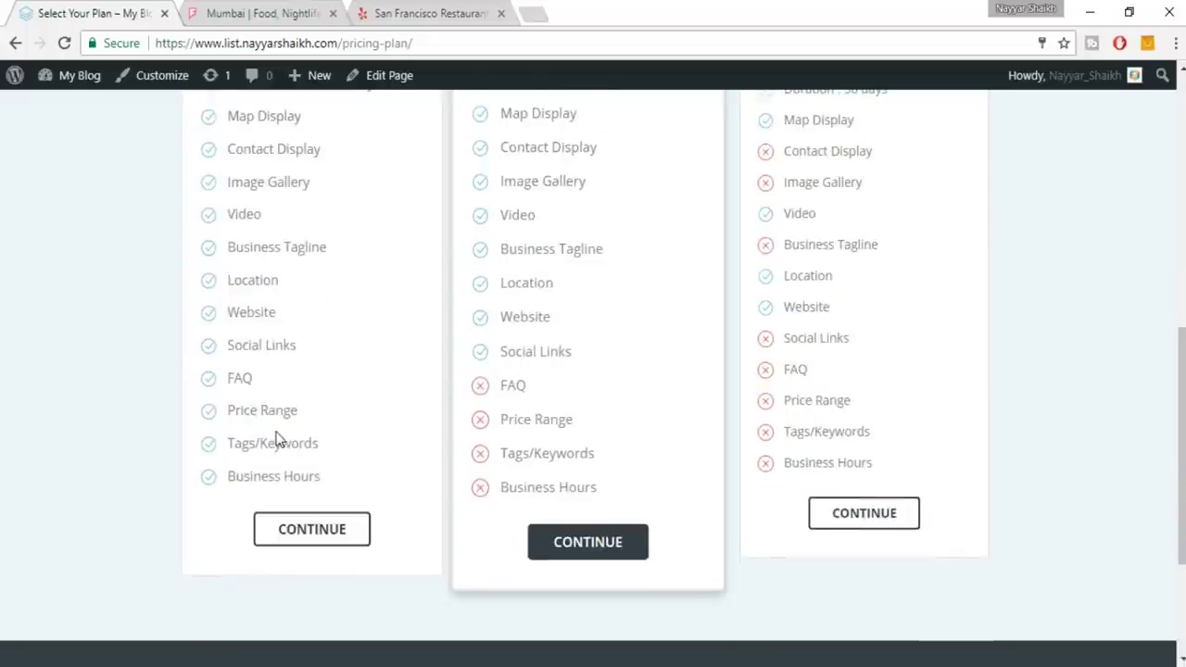
{"action": "scroll", "coordinate": [278, 437], "scroll_direction": "up", "scroll_amount": 1}
{"action": "scroll", "coordinate": [504, 468], "scroll_direction": "up", "scroll_amount": 3}
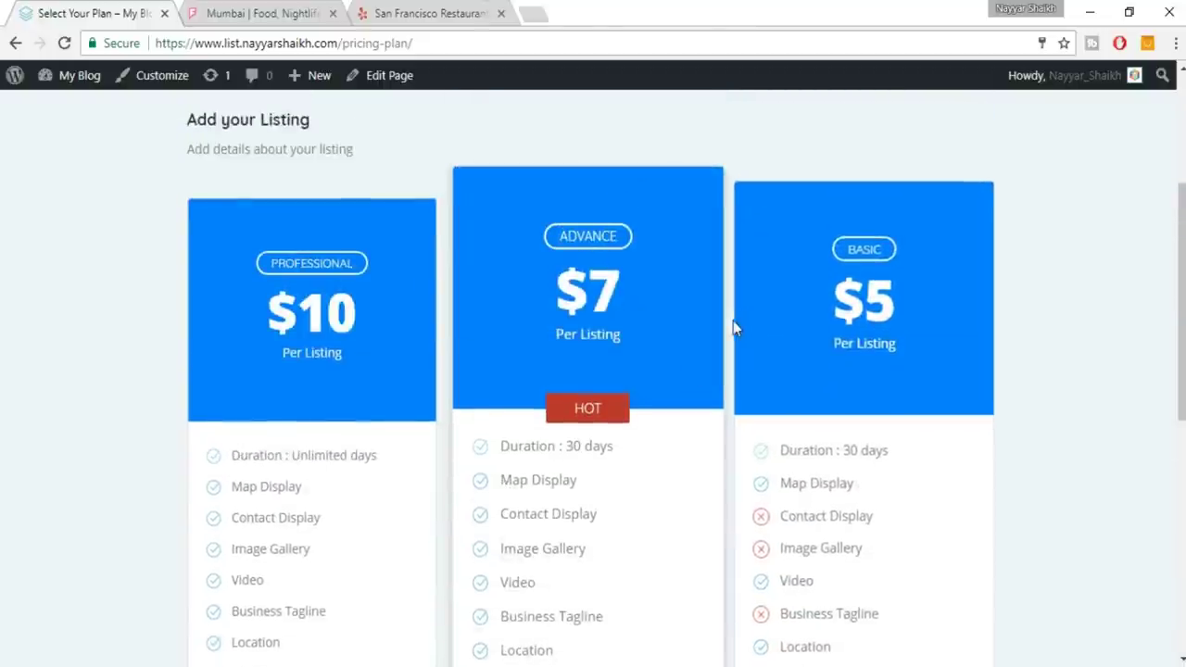
{"action": "scroll", "coordinate": [878, 389], "scroll_direction": "down", "scroll_amount": 1}
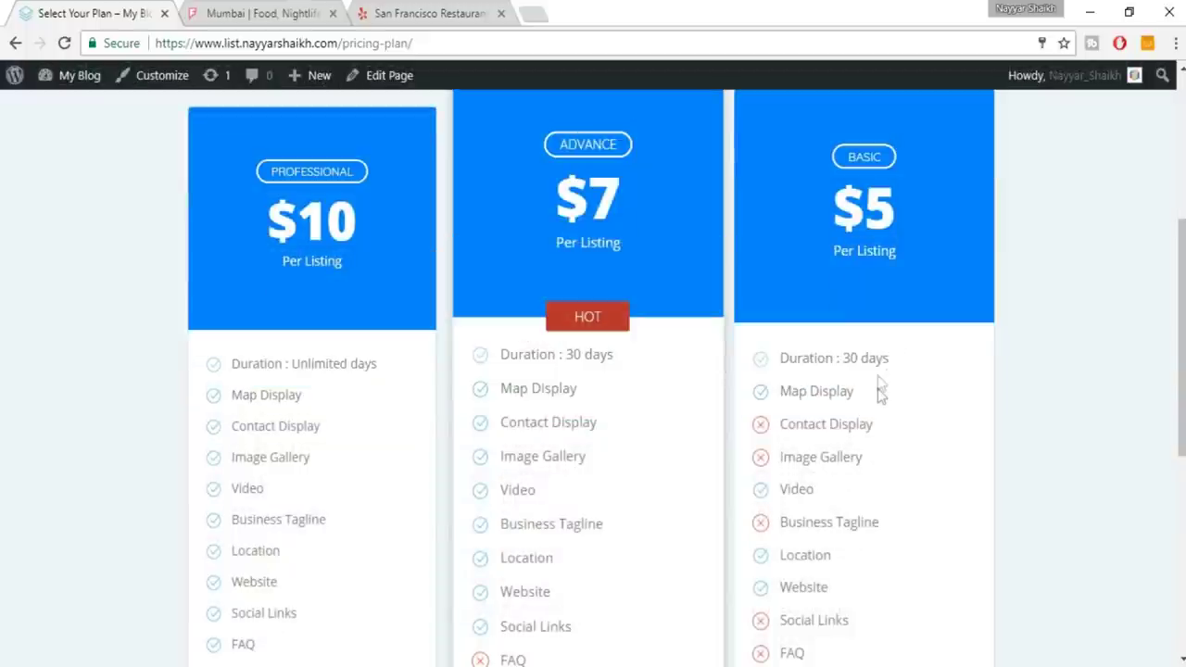
{"action": "scroll", "coordinate": [927, 389], "scroll_direction": "down", "scroll_amount": 3}
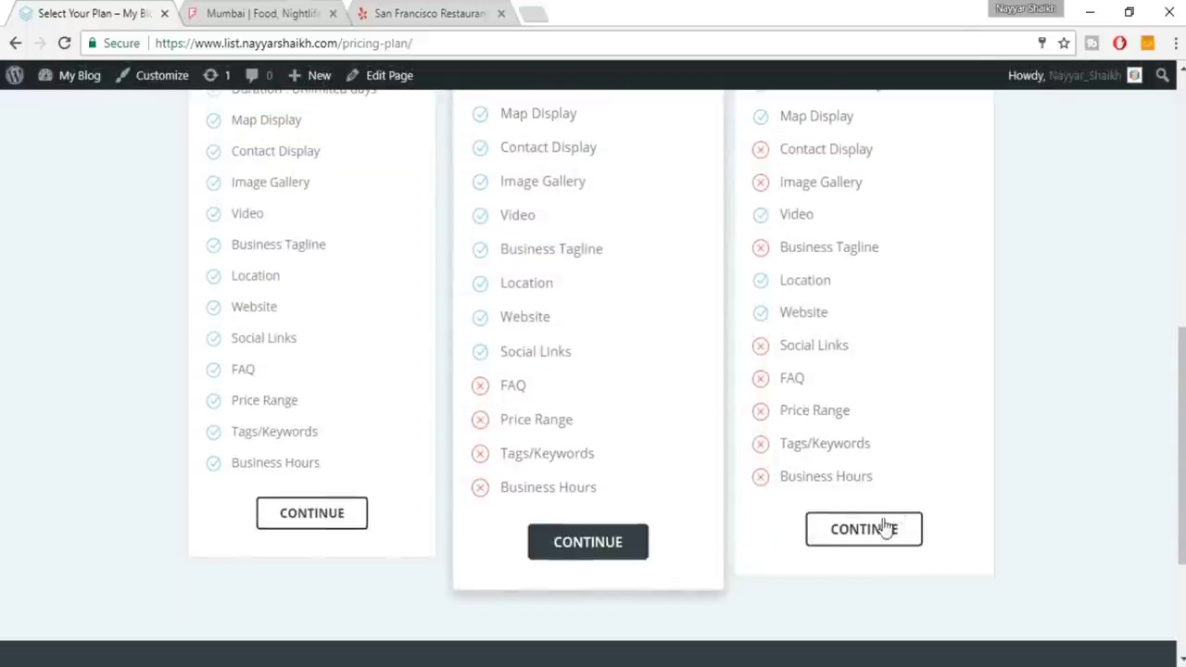
{"action": "scroll", "coordinate": [609, 543], "scroll_direction": "up", "scroll_amount": 2}
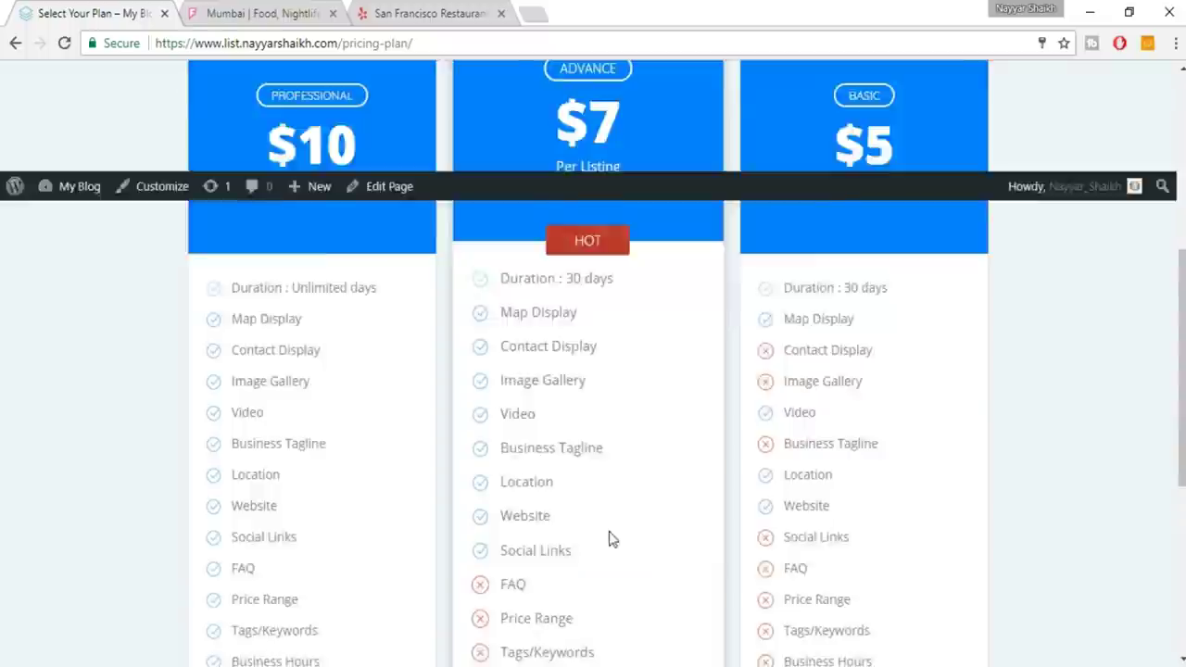
{"action": "scroll", "coordinate": [635, 315], "scroll_direction": "down", "scroll_amount": 5}
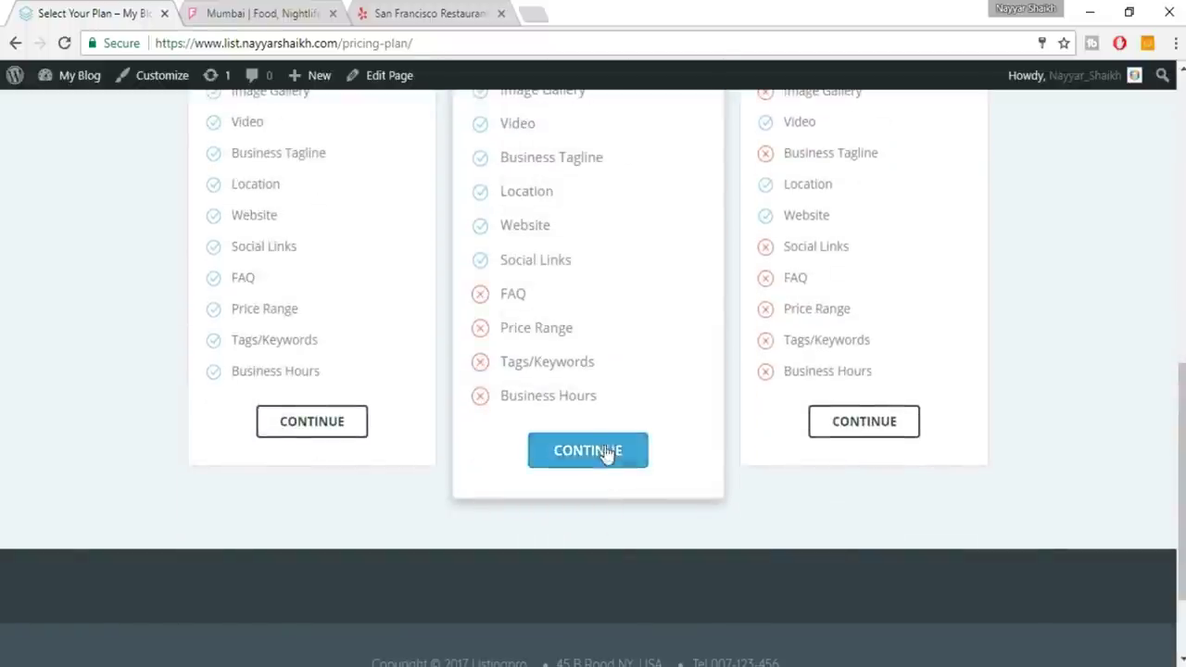
{"action": "left_click", "coordinate": [607, 452]}
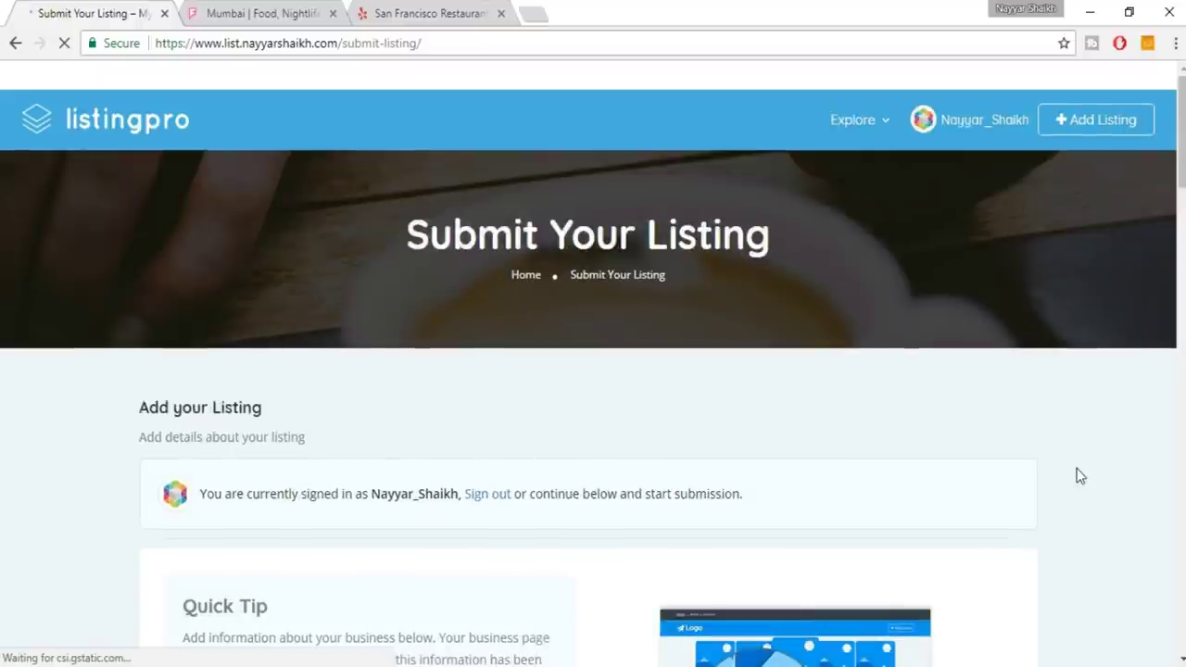
Scroll to the Submit Your Listing form and put the cursor in the Listing Title field.
{"action": "scroll", "coordinate": [1080, 475], "scroll_direction": "down", "scroll_amount": 5}
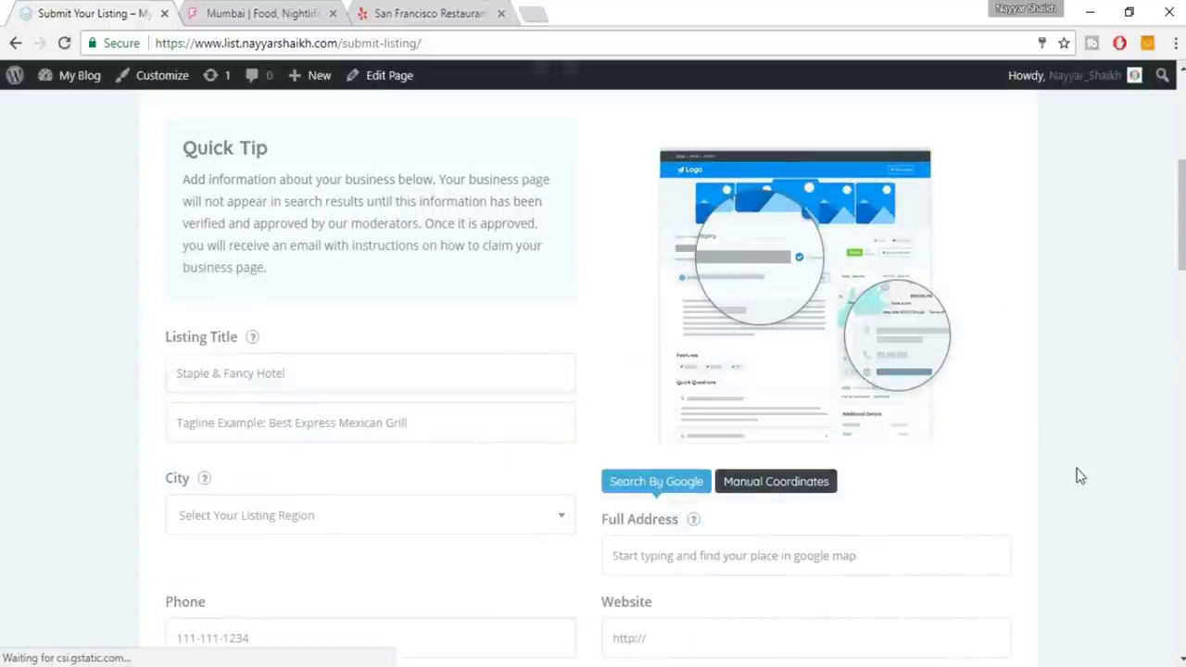
{"action": "left_click", "coordinate": [276, 375]}
{"action": "scroll", "coordinate": [296, 444], "scroll_direction": "down", "scroll_amount": 1}
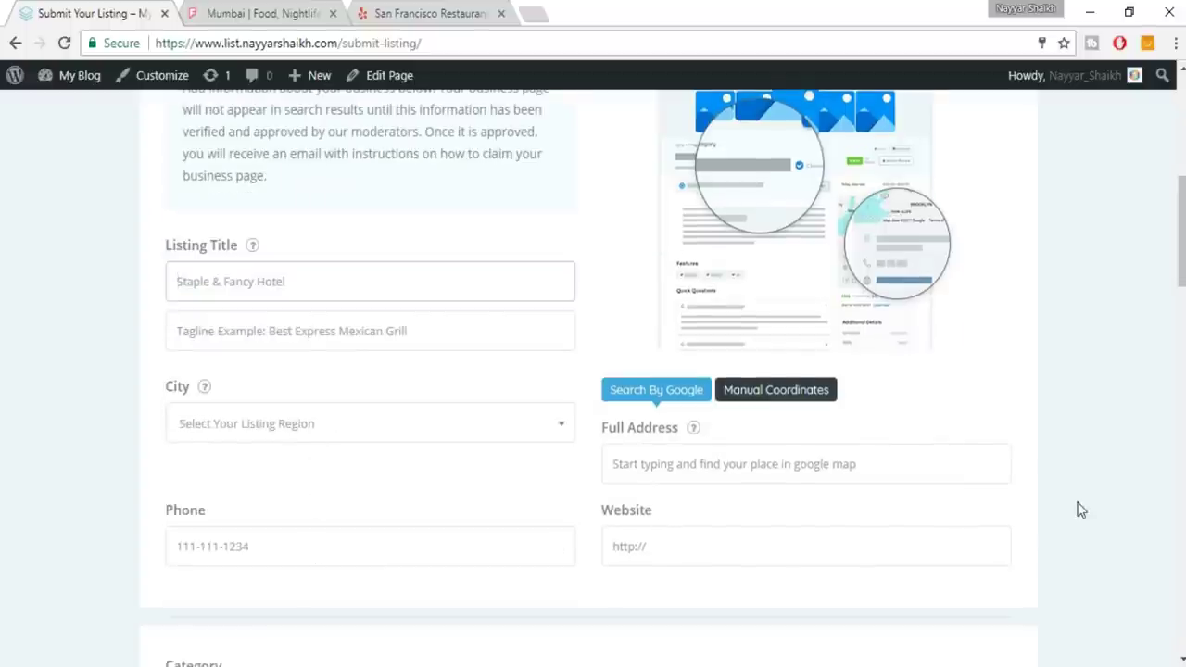
{"action": "scroll", "coordinate": [1080, 509], "scroll_direction": "up", "scroll_amount": 1}
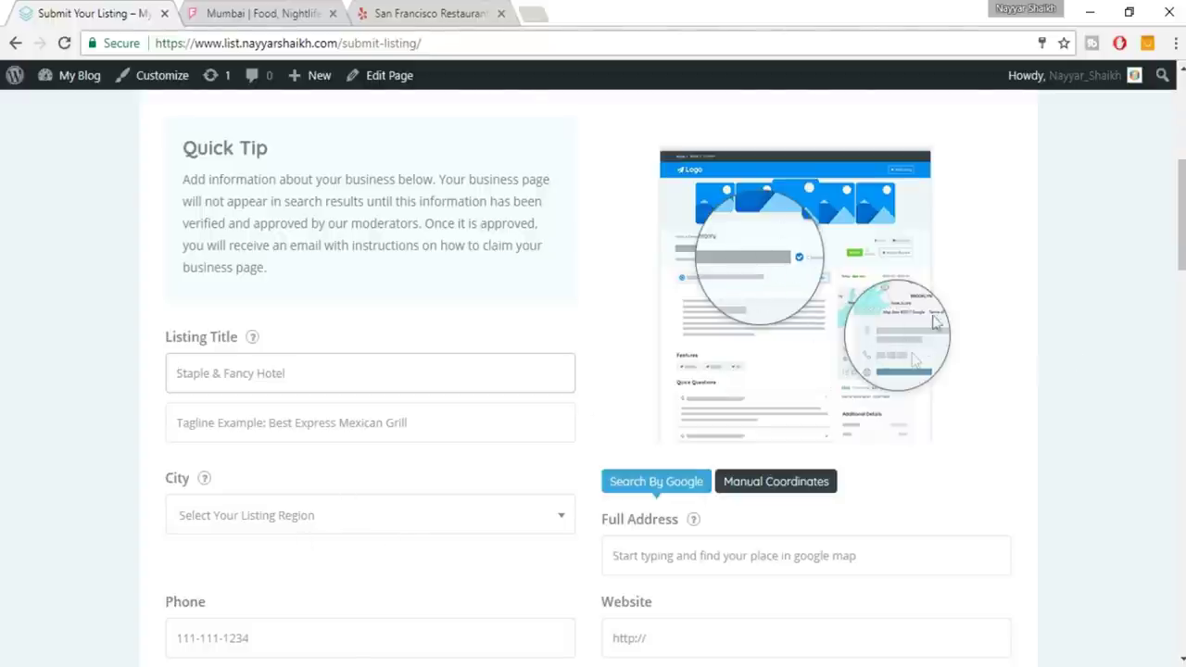
{"action": "scroll", "coordinate": [960, 337], "scroll_direction": "down", "scroll_amount": 6}
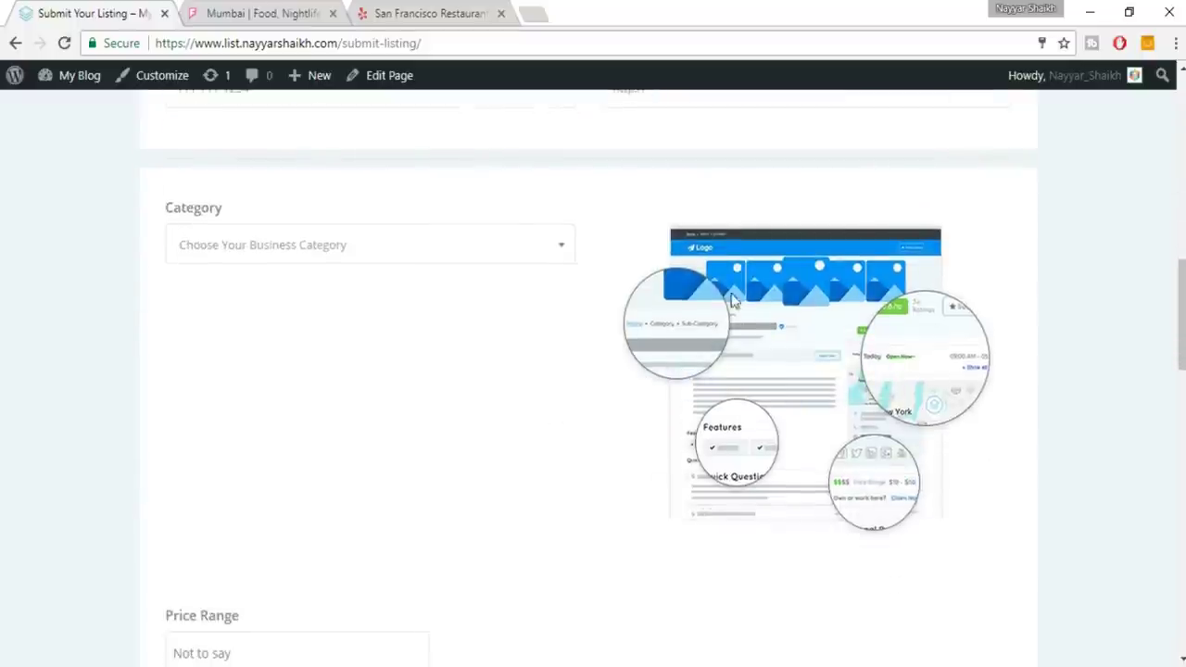
{"action": "scroll", "coordinate": [722, 352], "scroll_direction": "down", "scroll_amount": 4}
{"action": "scroll", "coordinate": [722, 352], "scroll_direction": "down", "scroll_amount": 6}
{"action": "scroll", "coordinate": [1034, 449], "scroll_direction": "down", "scroll_amount": 6}
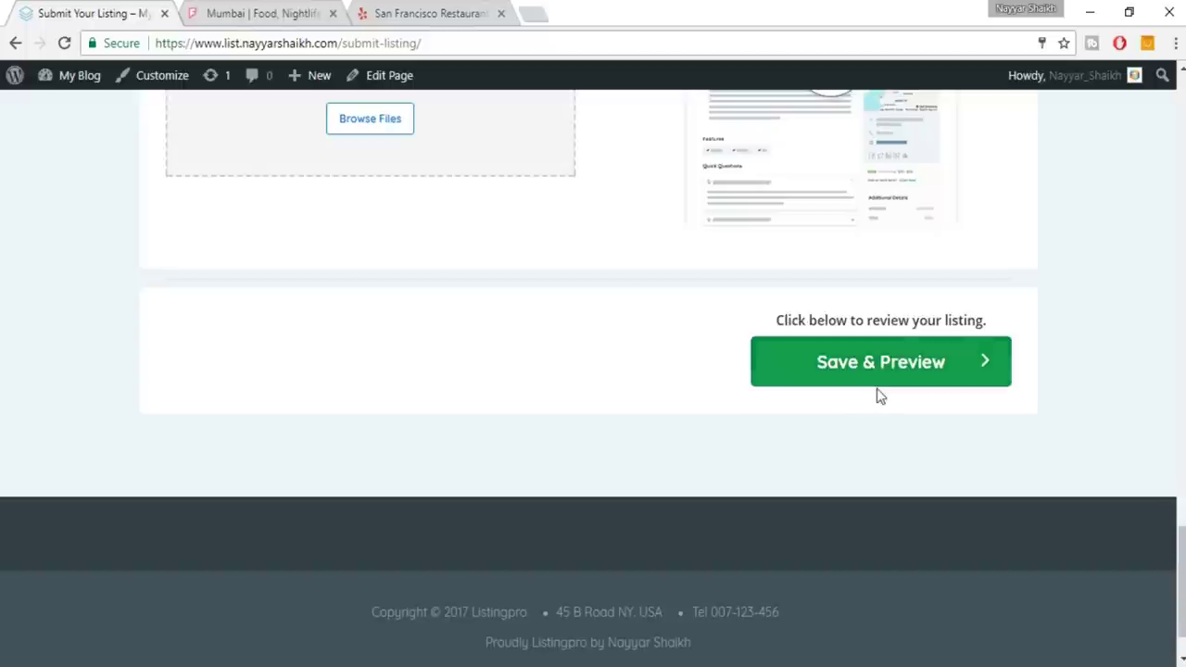
{"action": "scroll", "coordinate": [1060, 470], "scroll_direction": "up", "scroll_amount": 3}
{"action": "scroll", "coordinate": [1071, 521], "scroll_direction": "up", "scroll_amount": 15}
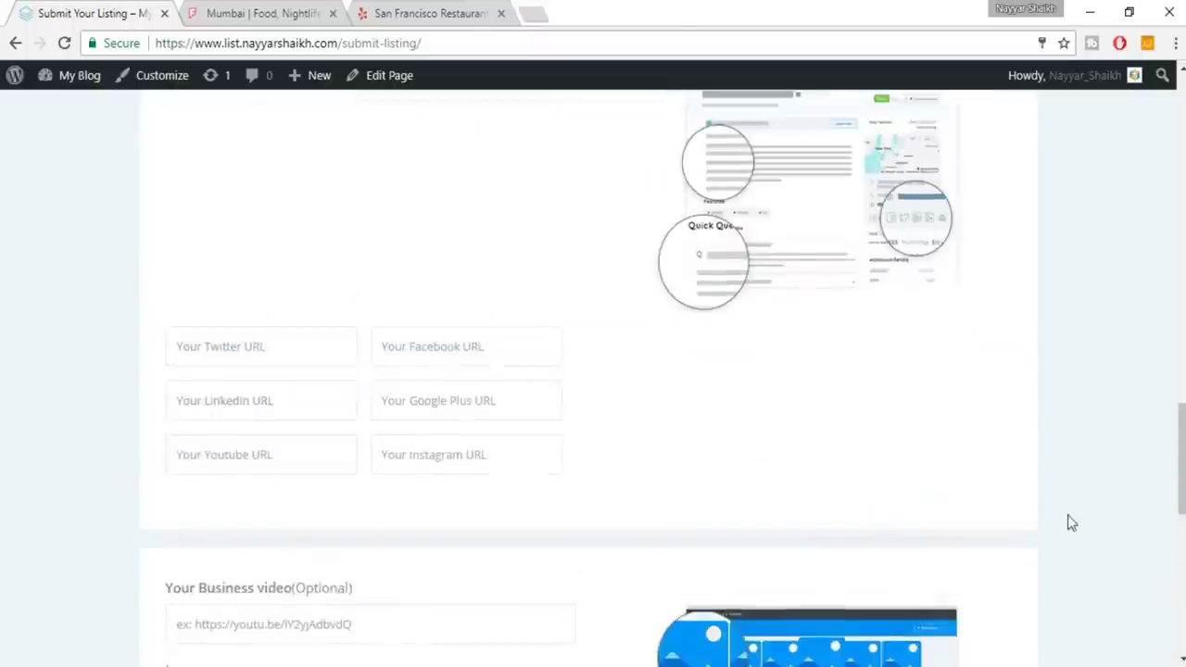
{"action": "scroll", "coordinate": [1071, 527], "scroll_direction": "up", "scroll_amount": 2}
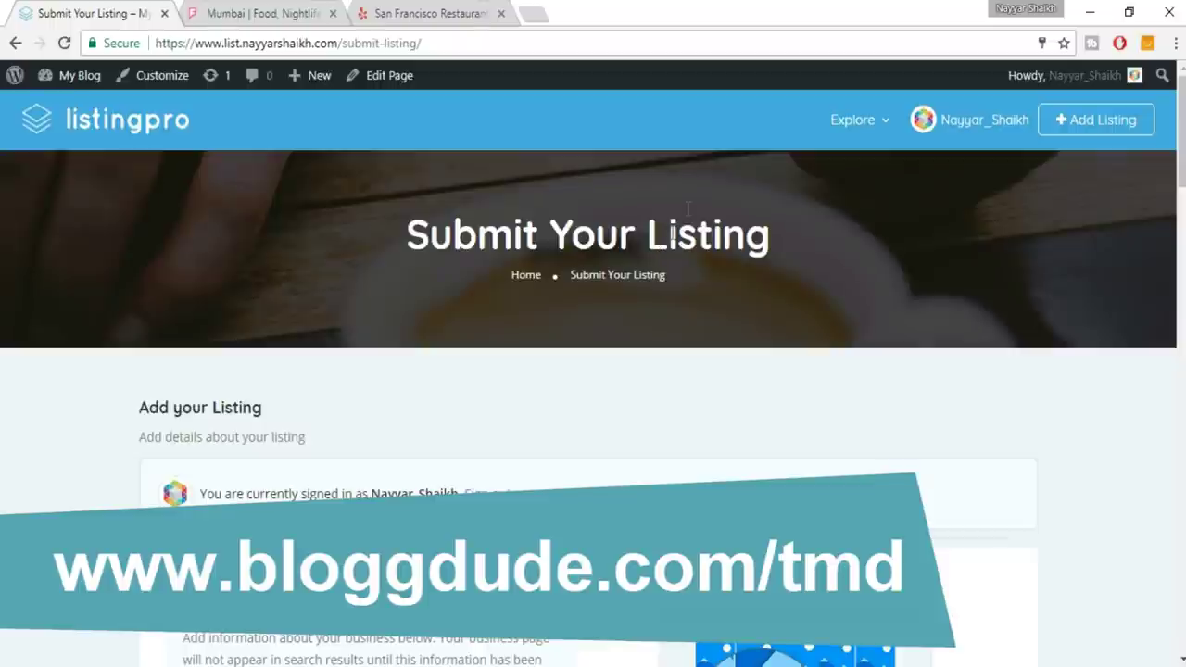
Close the Mumbai and San Francisco tabs and load bloggdude.com/tmd in a new tab.
{"action": "left_click", "coordinate": [333, 13]}
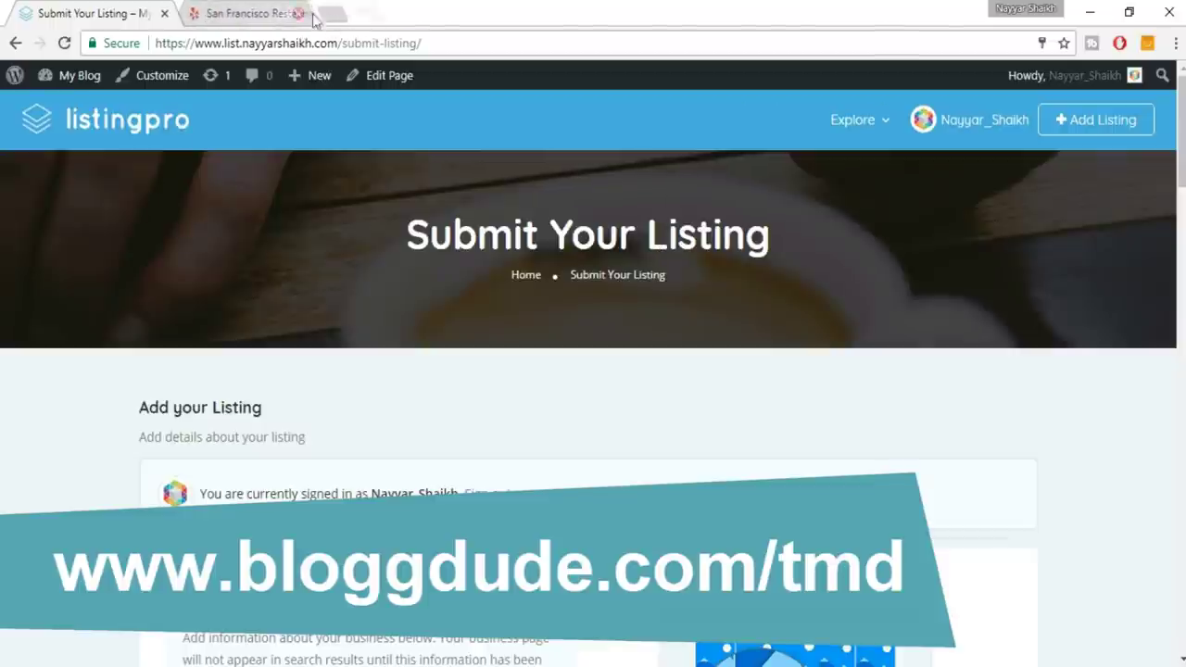
{"action": "left_click", "coordinate": [309, 12]}
{"action": "left_click", "coordinate": [205, 15]}
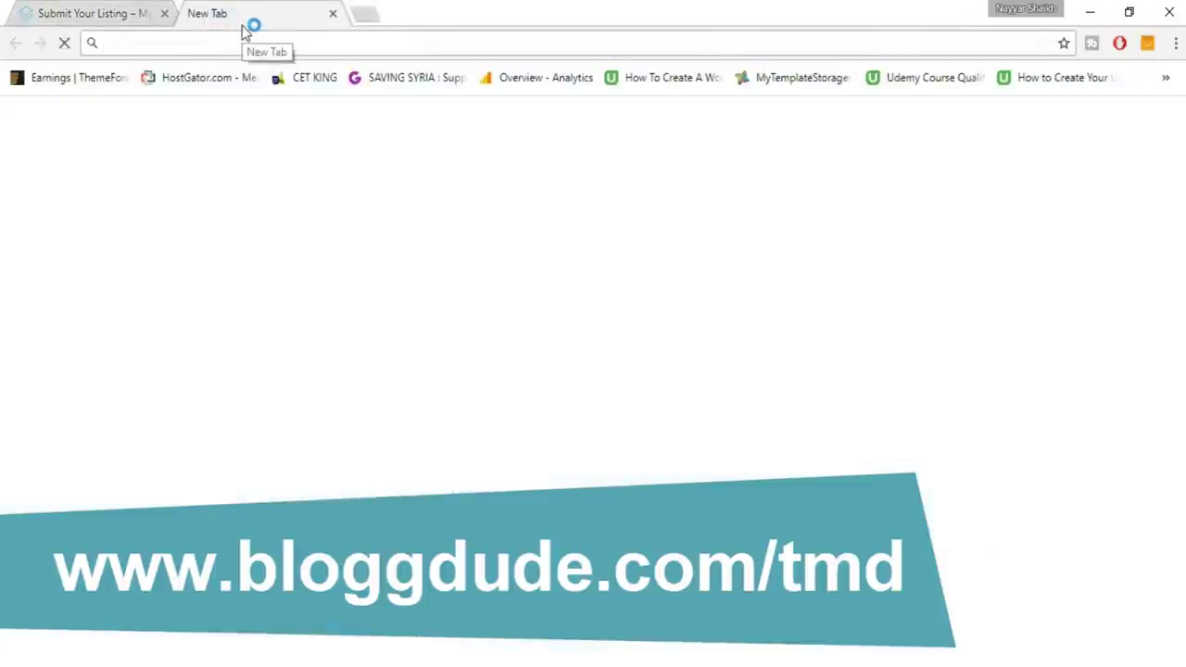
{"action": "type", "text": "bloggdude.com/"}
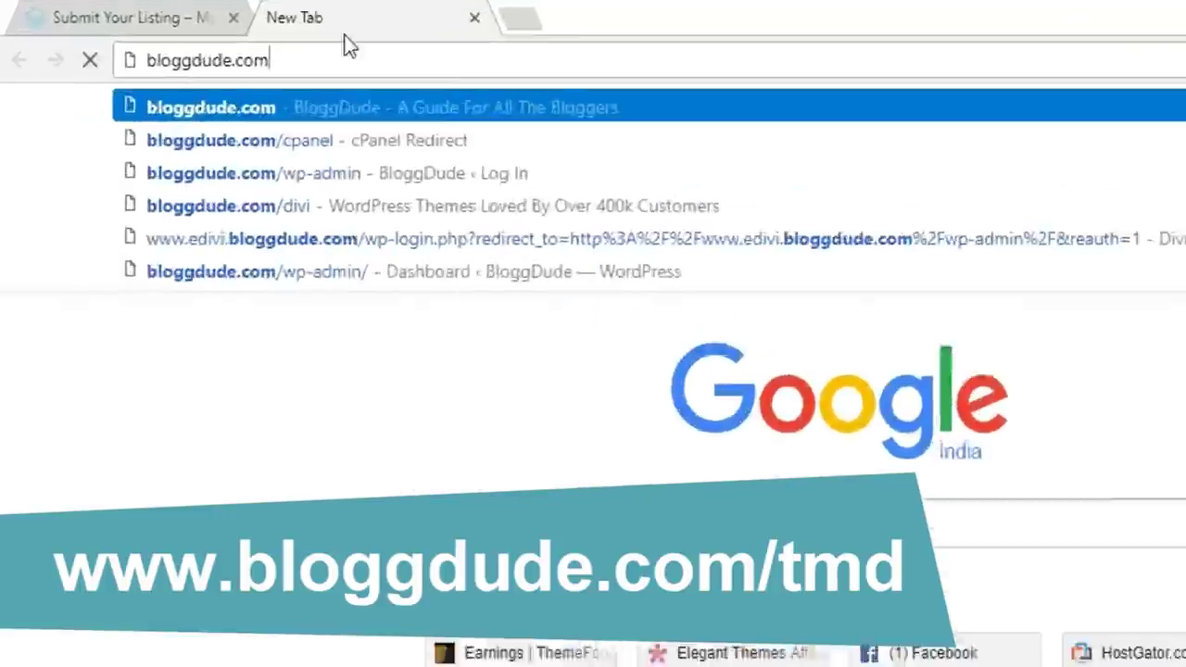
{"action": "type", "text": "tmd"}
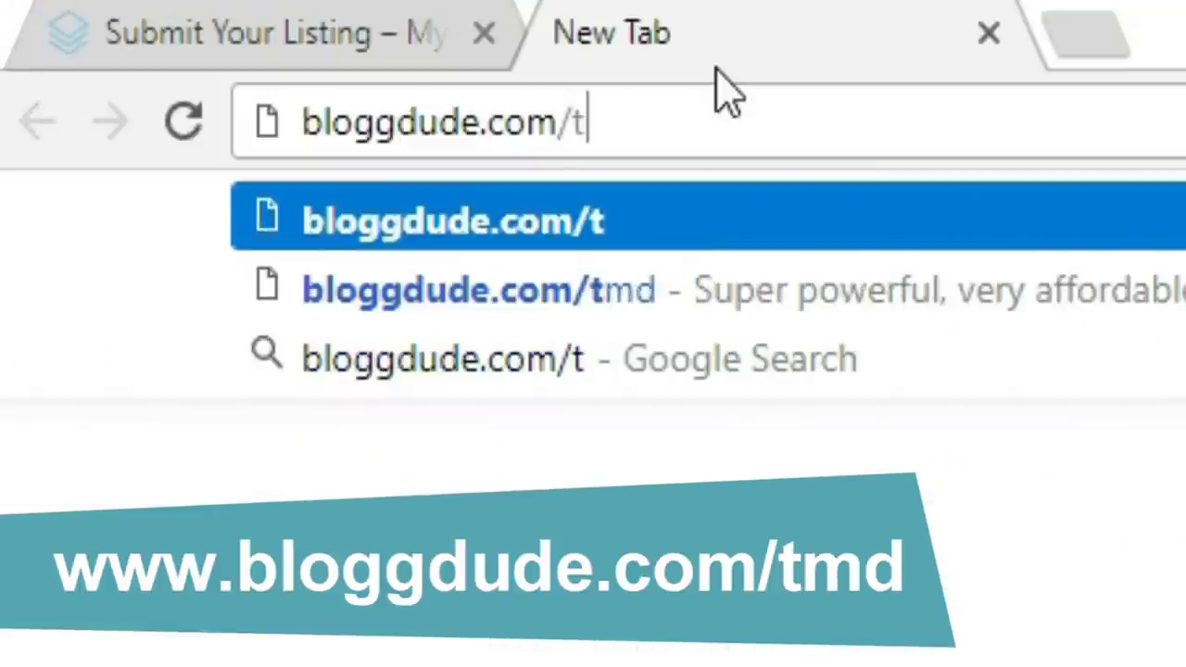
{"action": "key", "text": "Return"}
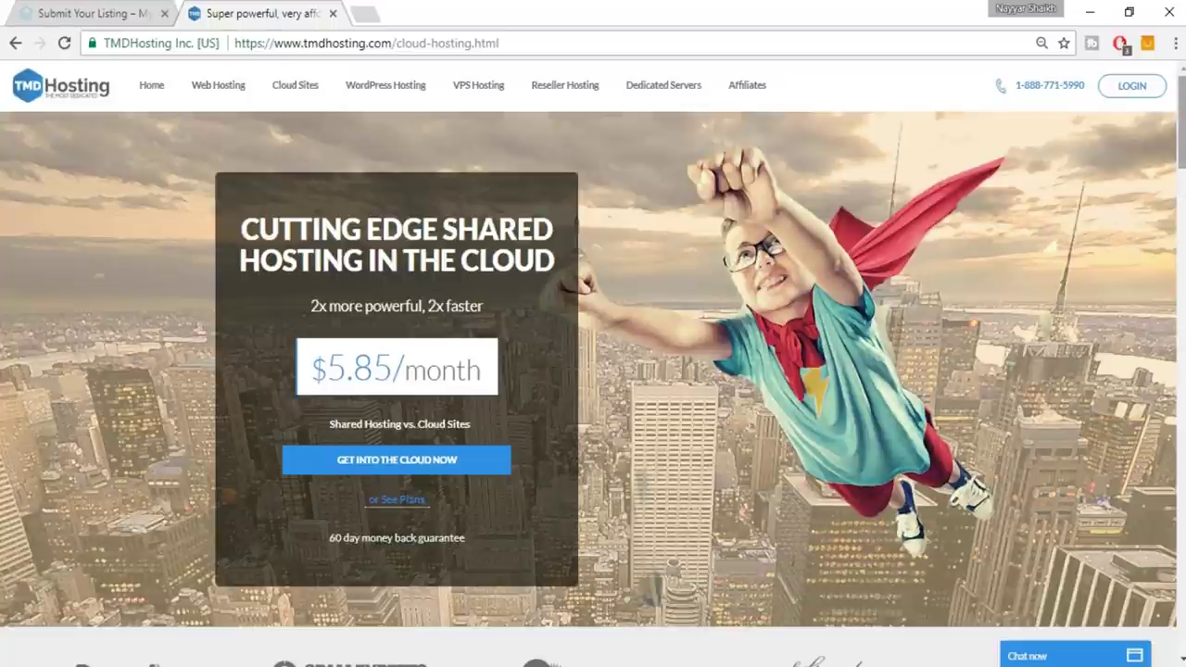
{"action": "scroll", "coordinate": [1181, 130], "scroll_direction": "down", "scroll_amount": 2}
Highlight the STORM CLOUD heading and its SSD Space feature, then dismiss the live-chat popup.
{"action": "scroll", "coordinate": [593, 371], "scroll_direction": "down", "scroll_amount": 15}
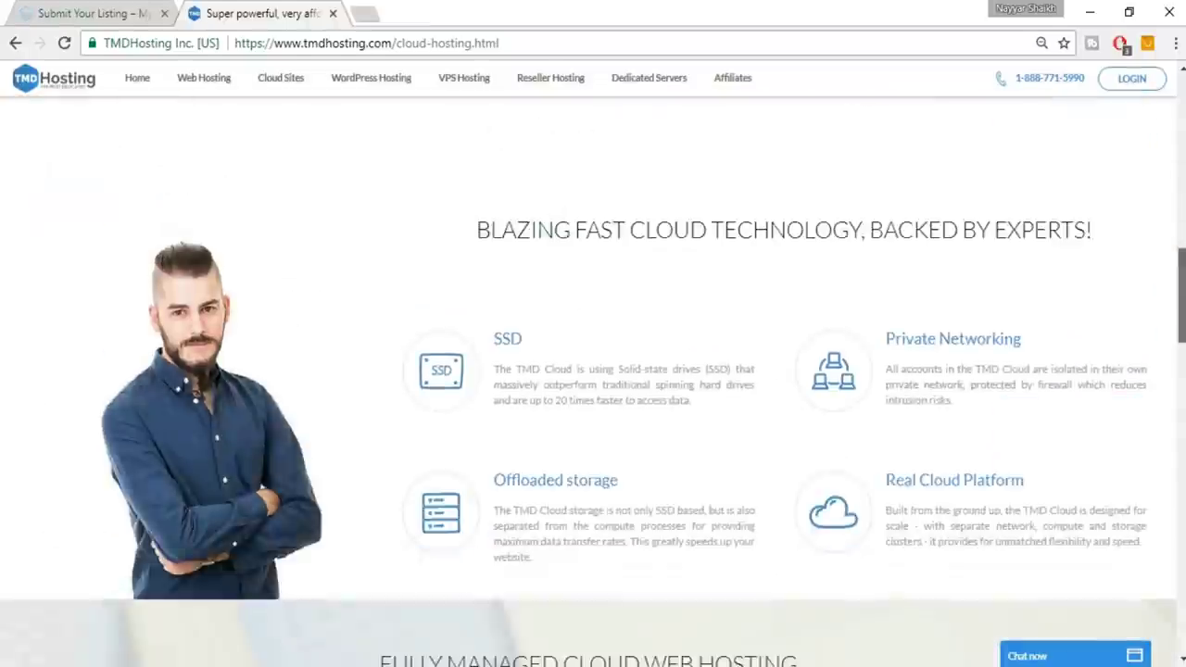
{"action": "scroll", "coordinate": [1090, 343], "scroll_direction": "up", "scroll_amount": 2}
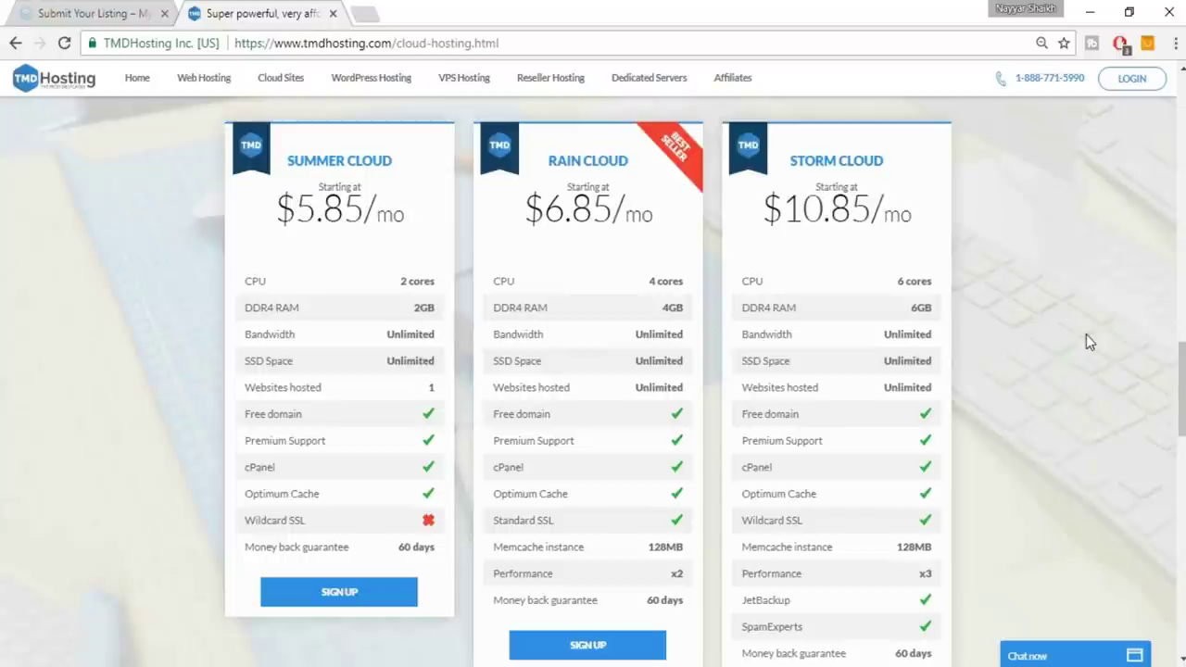
{"action": "left_click_drag", "start_coordinate": [789, 161], "coordinate": [928, 163]}
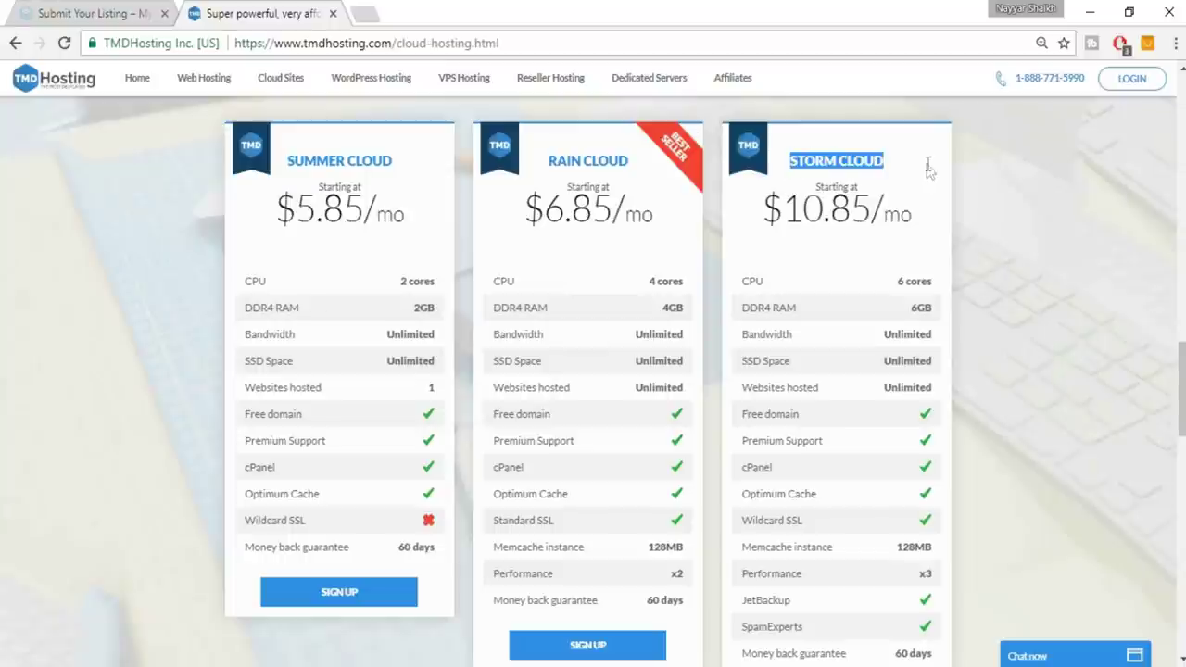
{"action": "left_click", "coordinate": [906, 166]}
{"action": "scroll", "coordinate": [980, 193], "scroll_direction": "down", "scroll_amount": 1}
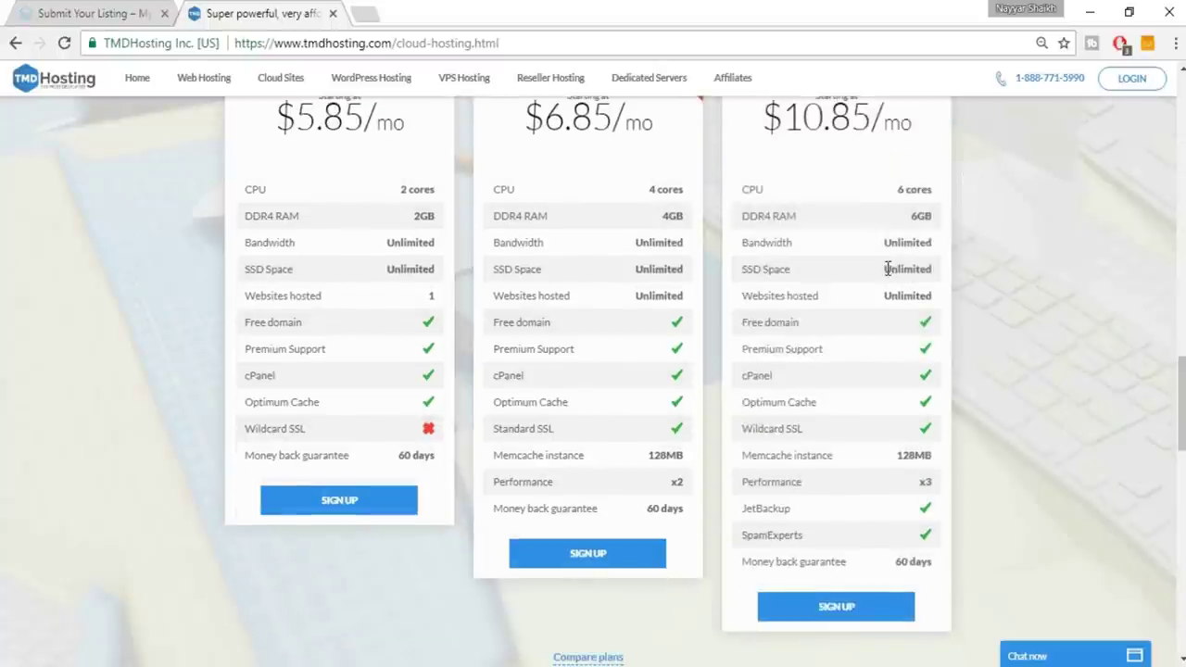
{"action": "left_click_drag", "start_coordinate": [741, 270], "coordinate": [809, 270]}
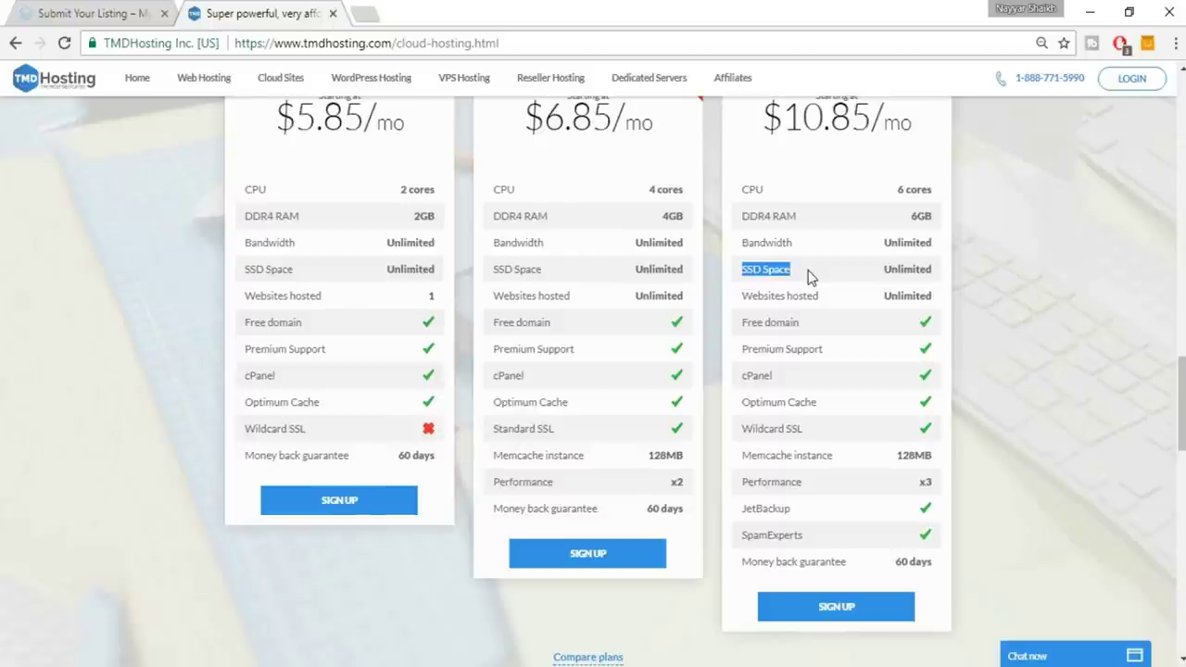
{"action": "left_click", "coordinate": [1150, 419]}
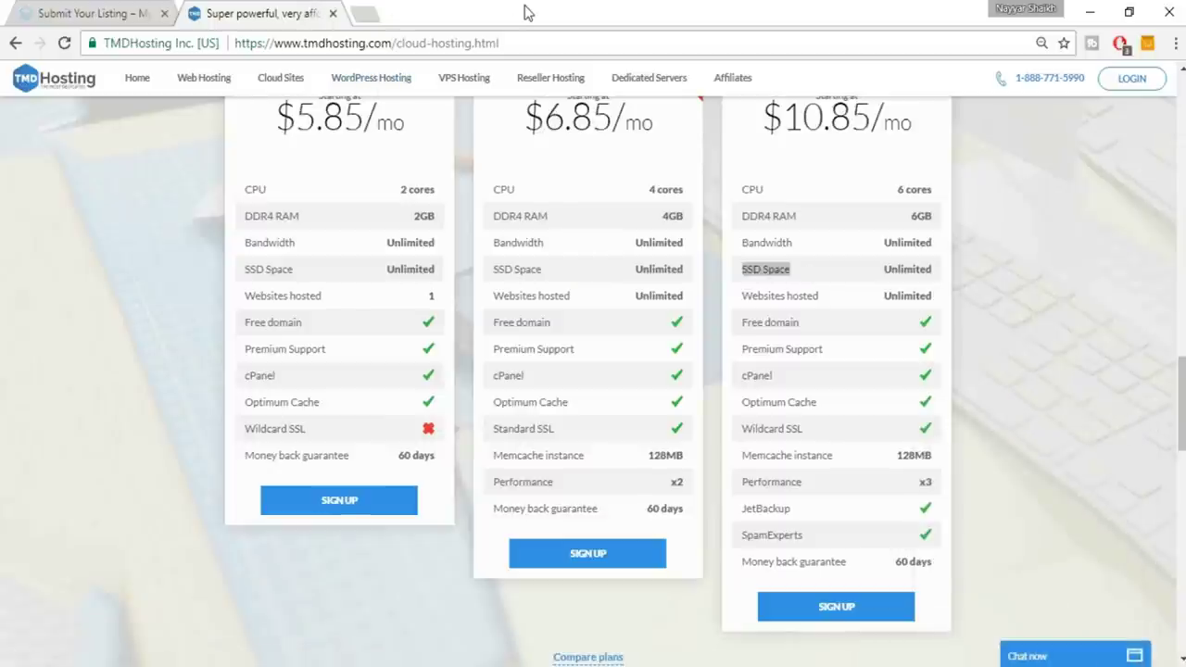
{"action": "left_click", "coordinate": [367, 12]}
Search images for 'ssd vs hdd web hosting', view the first chart, then return to TMDHosting.
{"action": "type", "text": "ss"}
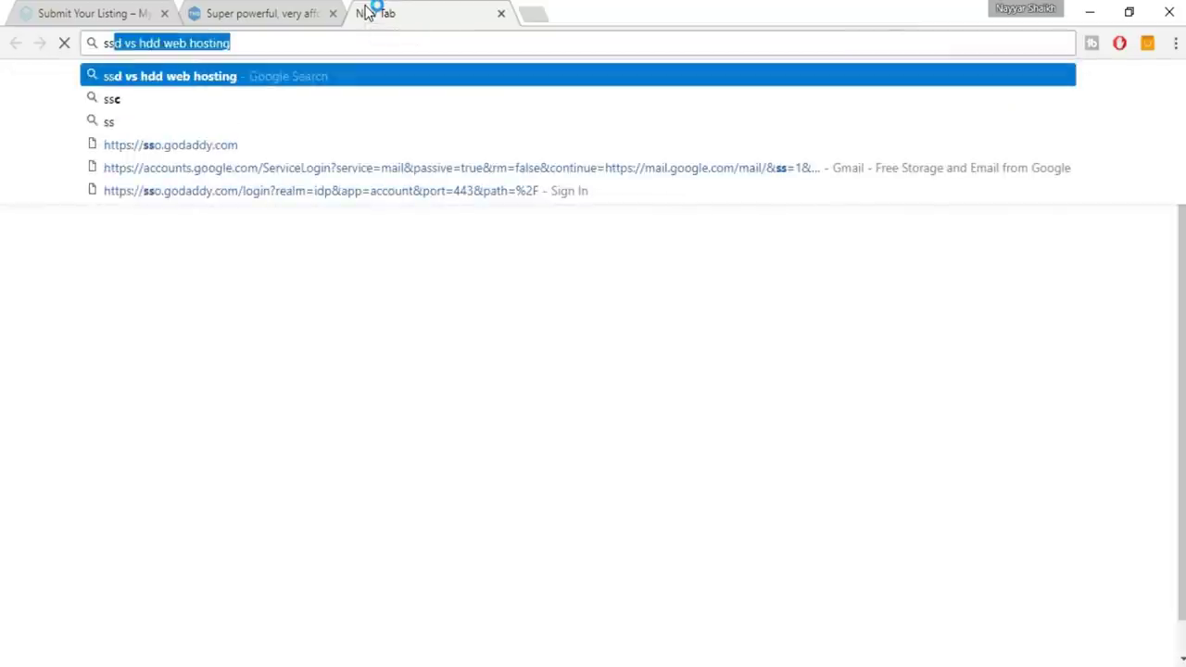
{"action": "key", "text": "Return"}
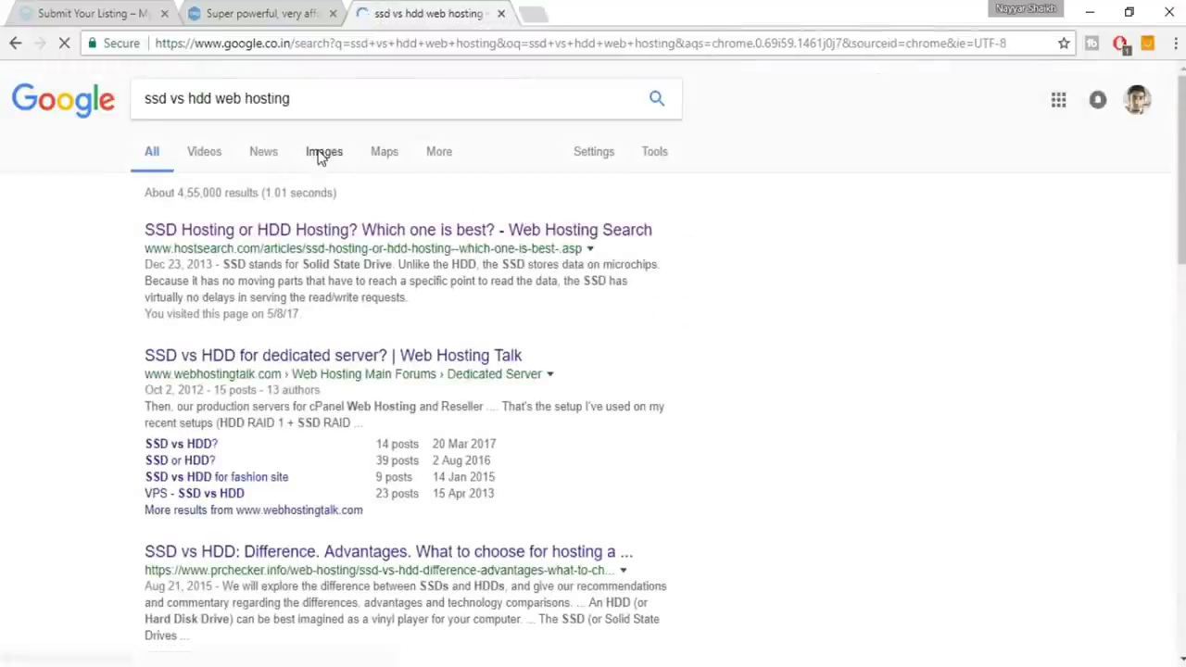
{"action": "left_click", "coordinate": [319, 156]}
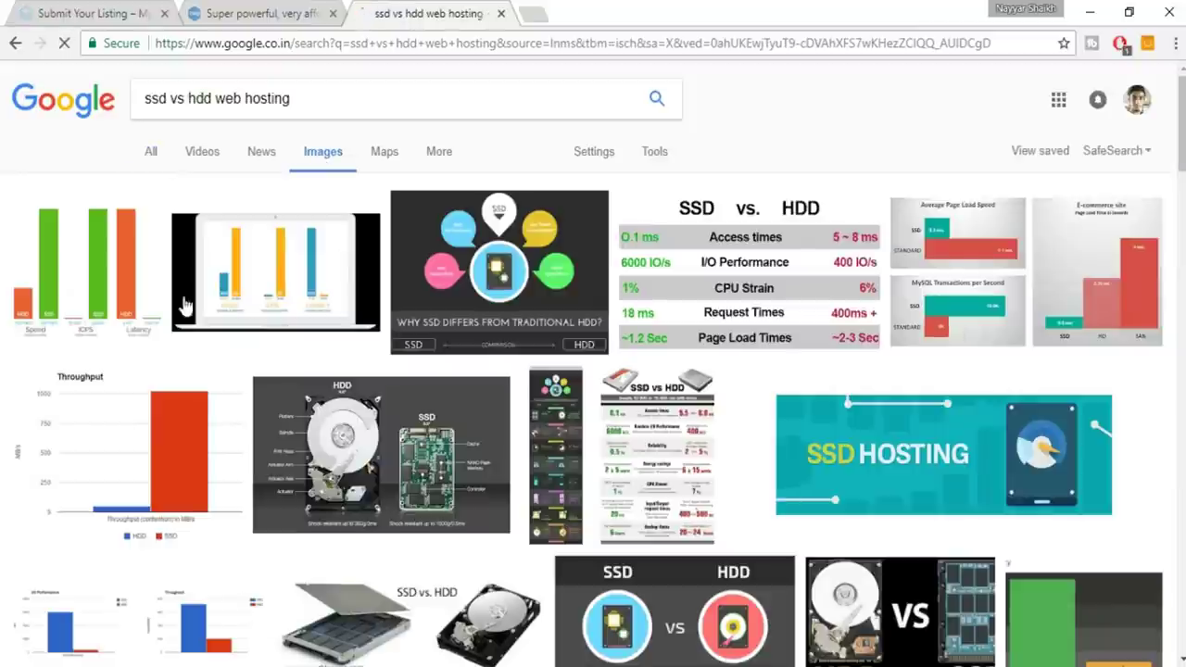
{"action": "left_click", "coordinate": [74, 297]}
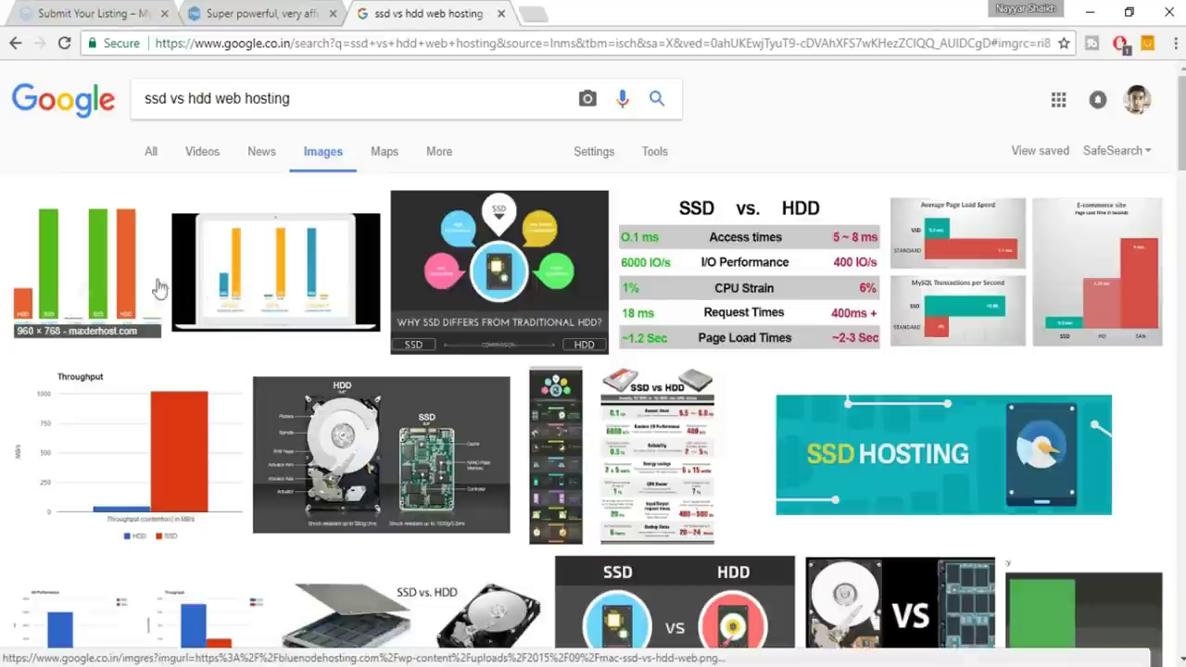
{"action": "scroll", "coordinate": [639, 427], "scroll_direction": "down", "scroll_amount": 2}
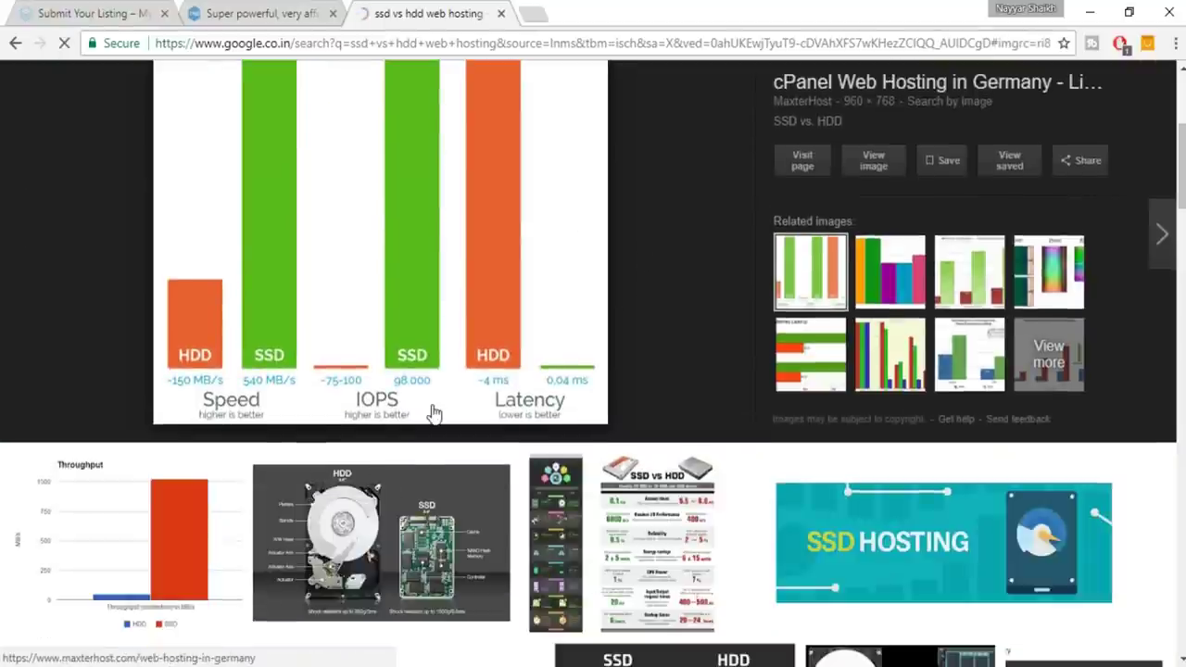
{"action": "scroll", "coordinate": [432, 411], "scroll_direction": "up", "scroll_amount": 1}
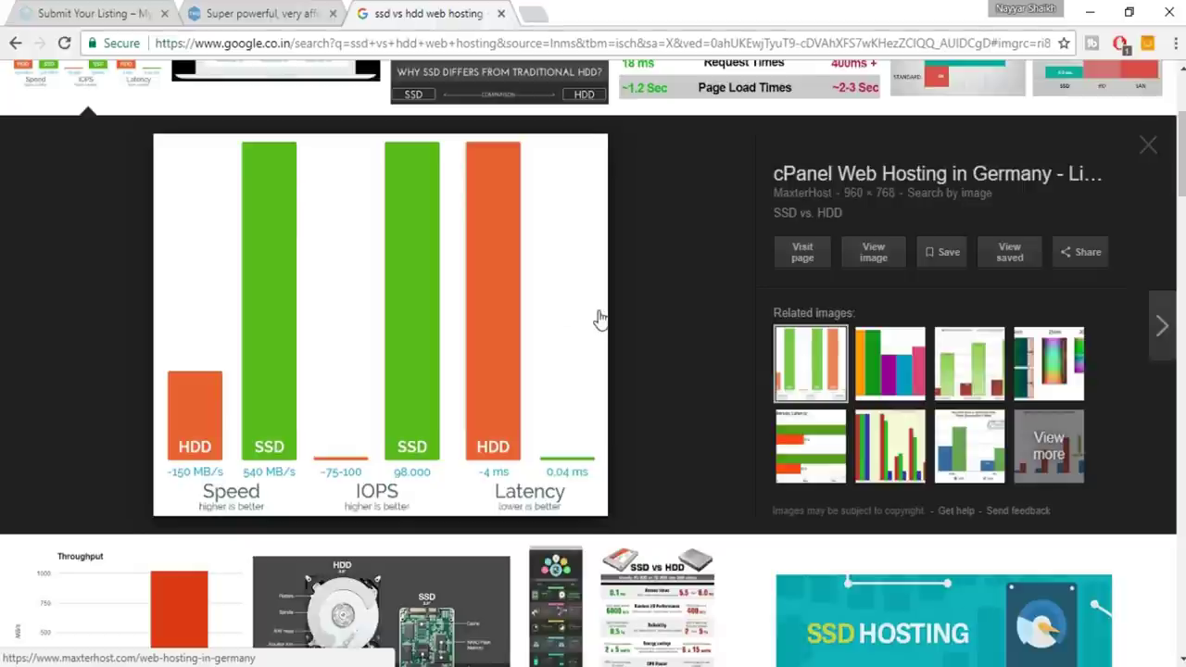
{"action": "left_click", "coordinate": [260, 13]}
{"action": "scroll", "coordinate": [1081, 380], "scroll_direction": "up", "scroll_amount": 1}
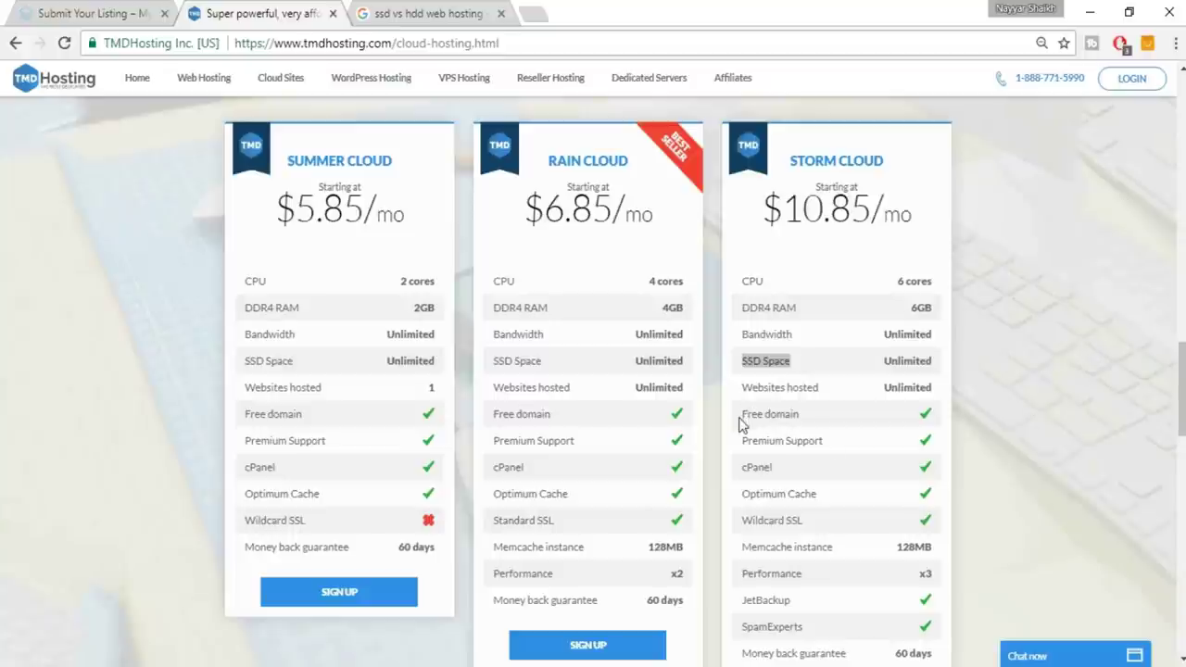
Highlight Storm Cloud's Free domain and Wildcard SSL features, then switch back to Submit Your Listing.
{"action": "left_click_drag", "start_coordinate": [741, 415], "coordinate": [819, 422]}
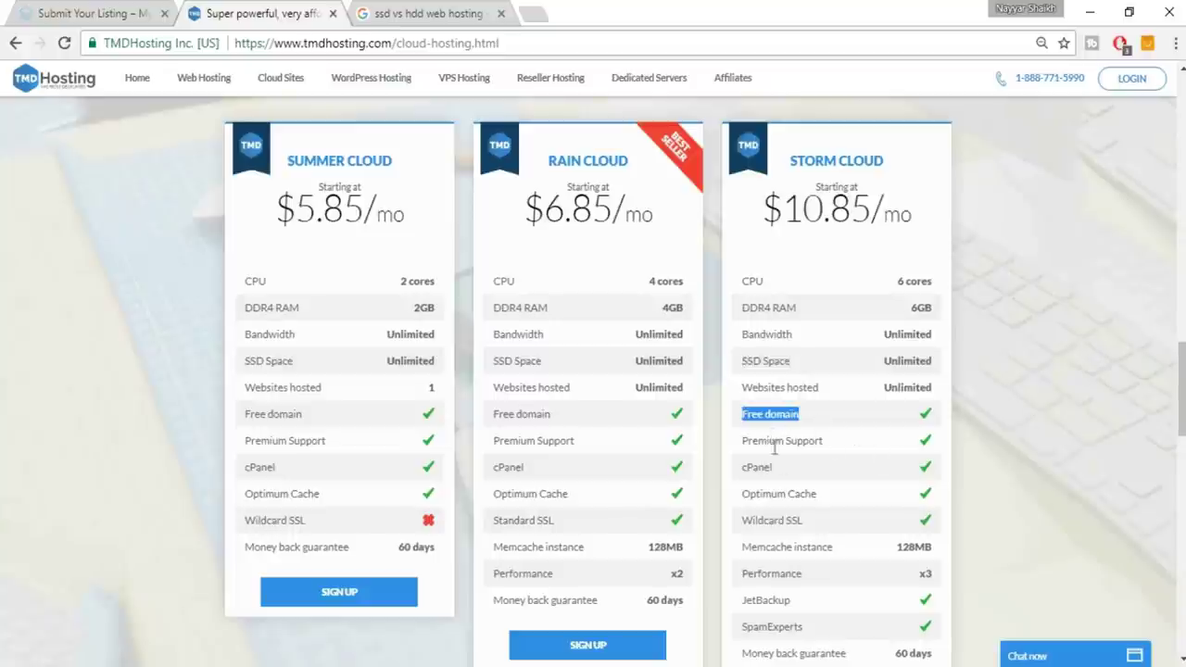
{"action": "scroll", "coordinate": [803, 461], "scroll_direction": "down", "scroll_amount": 1}
{"action": "left_click_drag", "start_coordinate": [742, 433], "coordinate": [824, 430]}
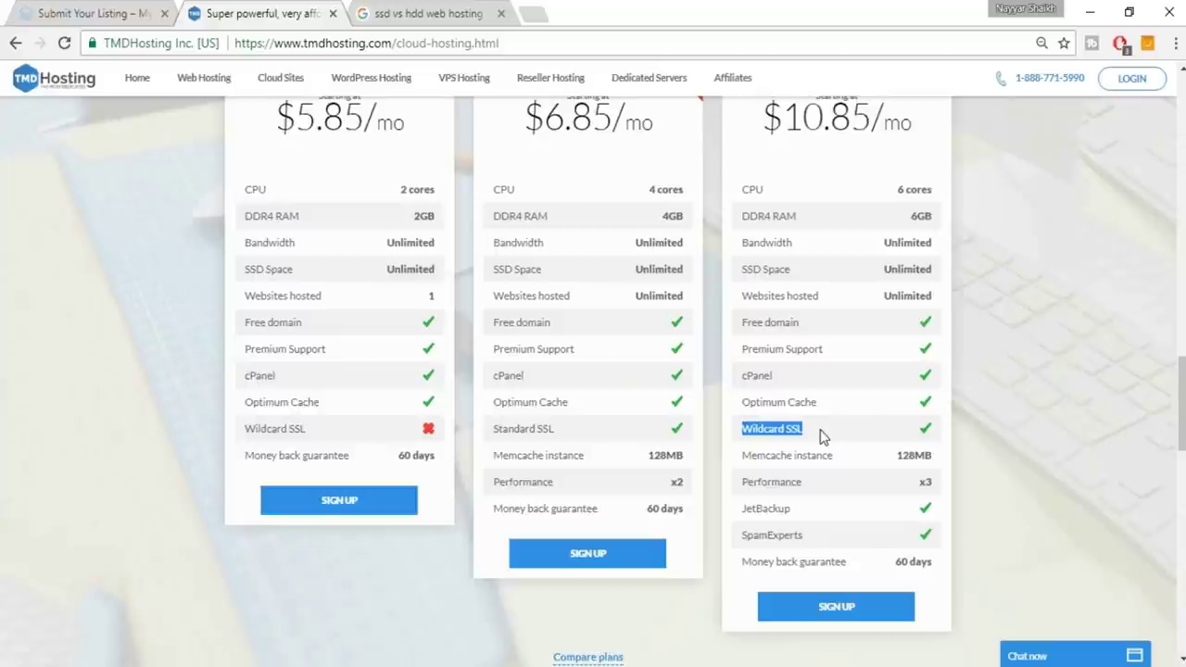
{"action": "left_click", "coordinate": [141, 11]}
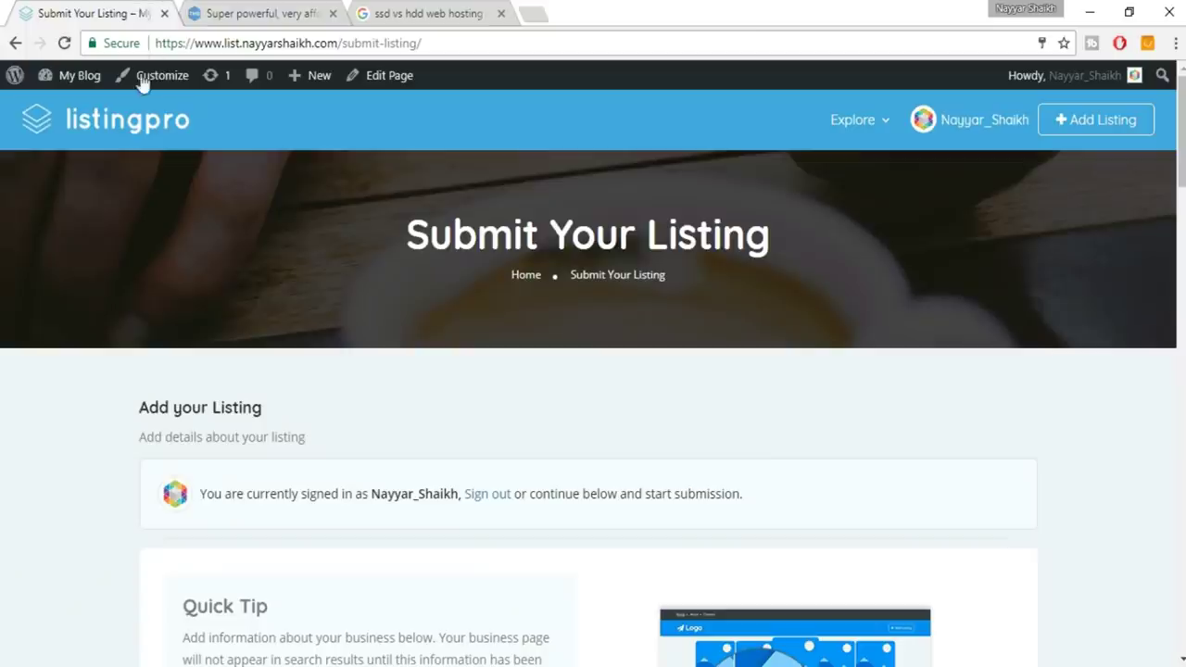
Glance at the ListingPro site's security info, then switch to the TMDHosting tab and clear the highlight.
{"action": "left_click", "coordinate": [119, 45]}
{"action": "left_click", "coordinate": [128, 52]}
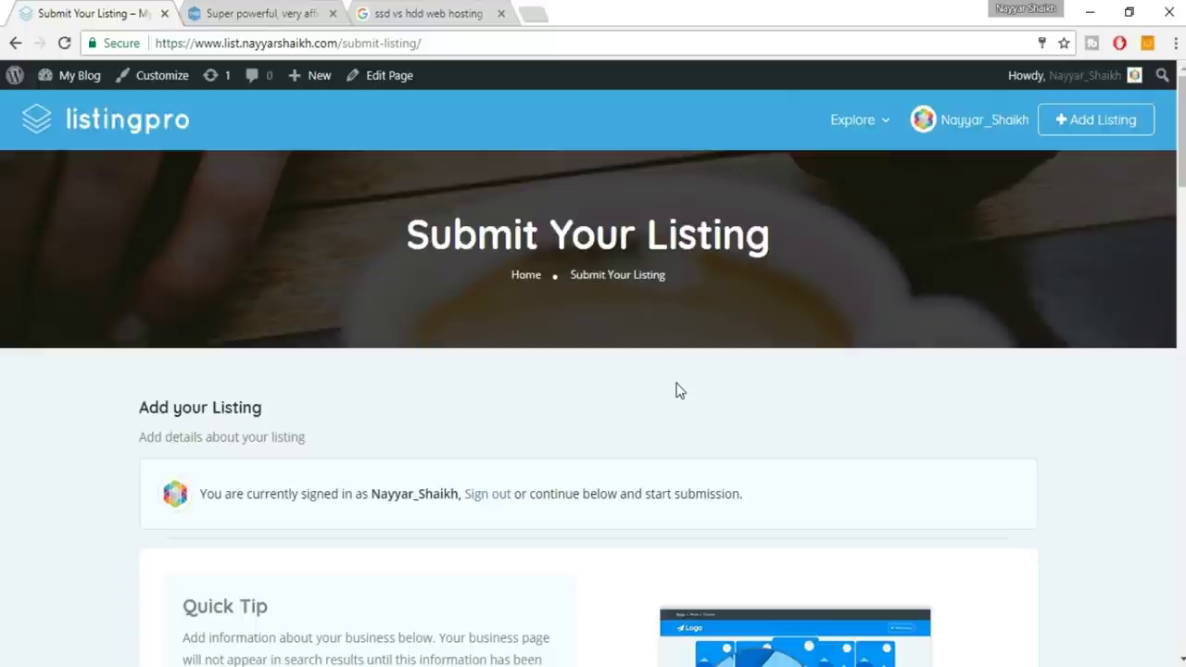
{"action": "left_click", "coordinate": [253, 13]}
{"action": "left_click", "coordinate": [947, 441]}
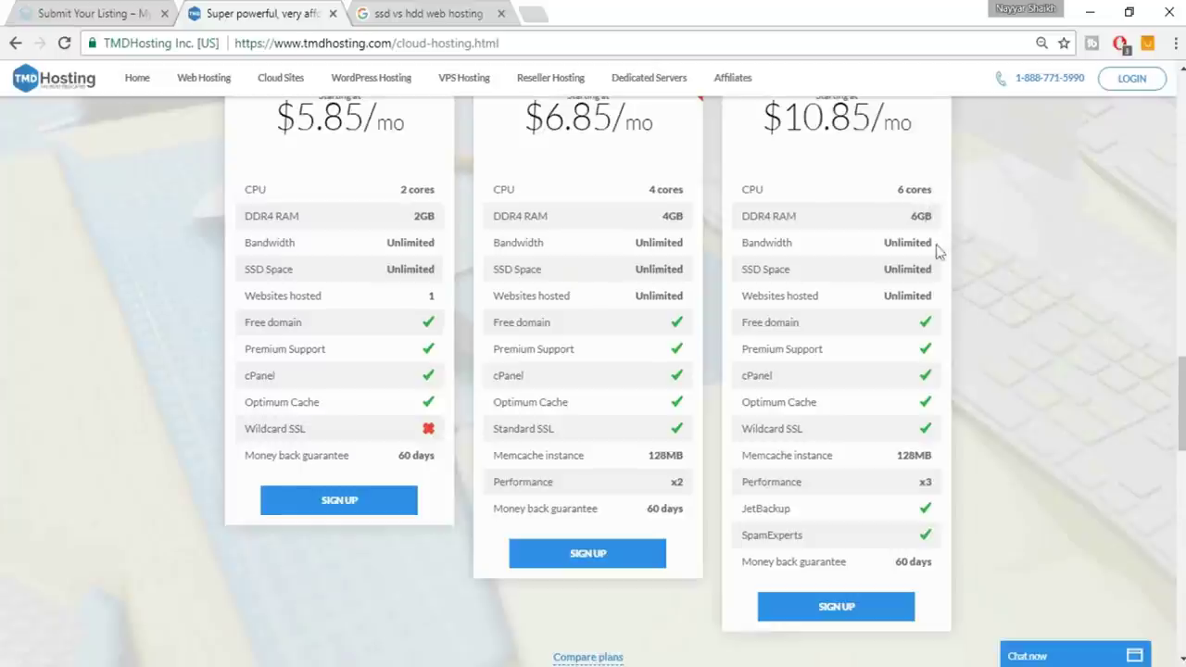
Review the $10.85/mo Storm Cloud plan, highlighting its heading, and scroll down to its sign-up button.
{"action": "scroll", "coordinate": [952, 280], "scroll_direction": "up", "scroll_amount": 1}
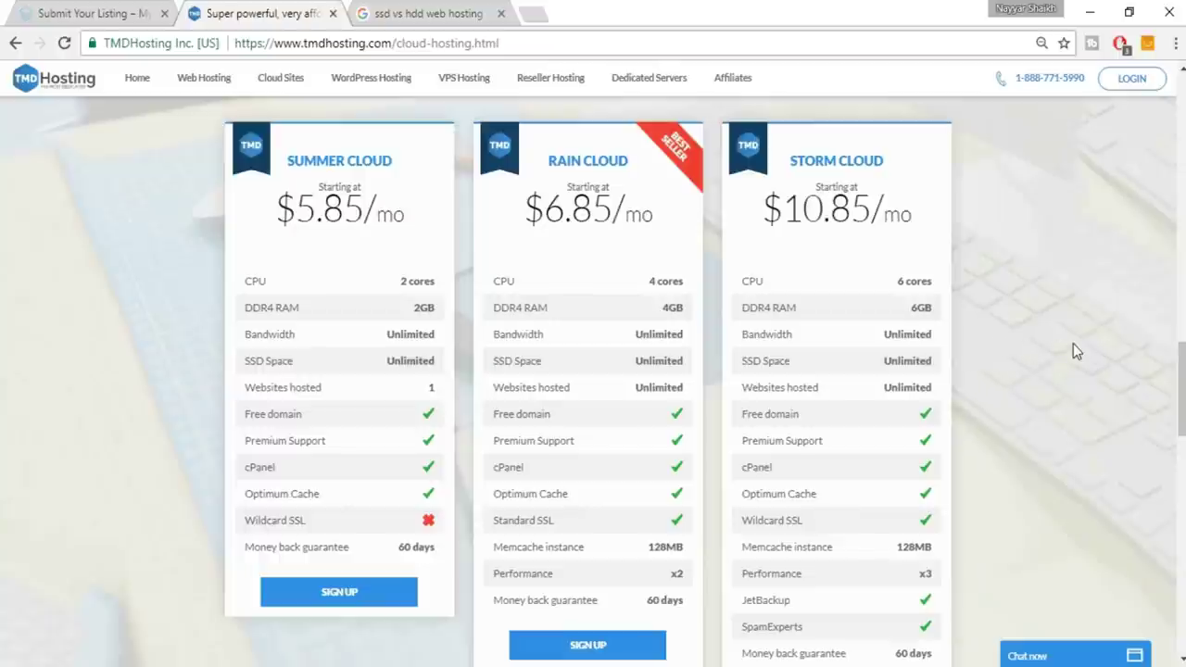
{"action": "scroll", "coordinate": [1043, 413], "scroll_direction": "down", "scroll_amount": 1}
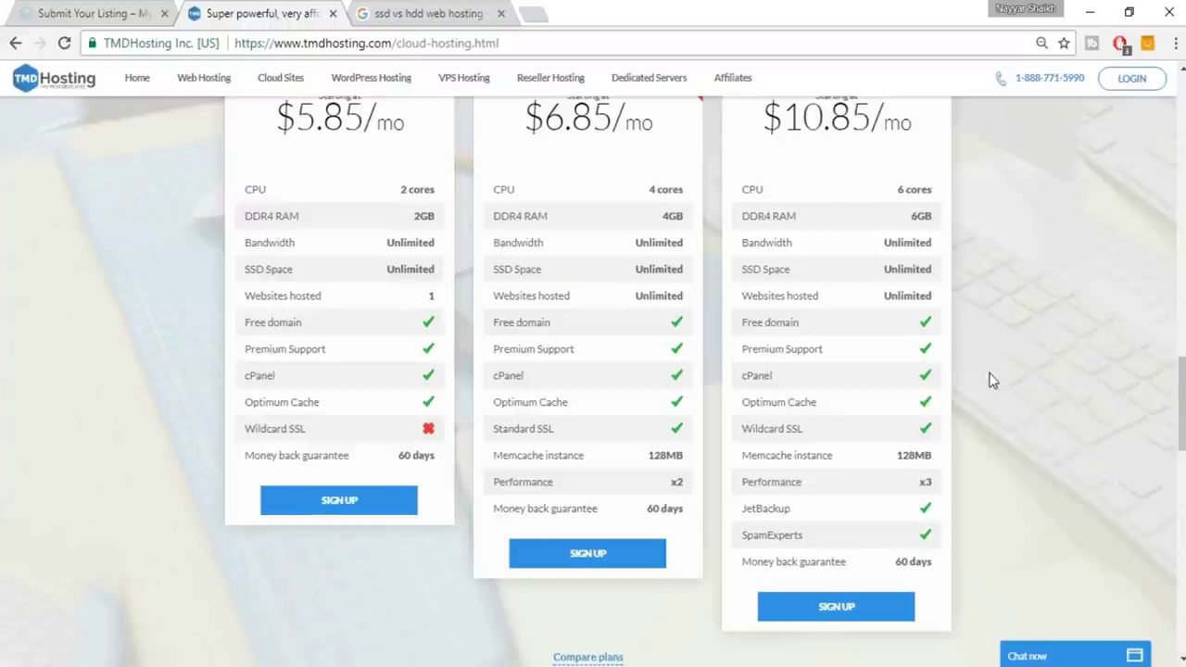
{"action": "scroll", "coordinate": [989, 380], "scroll_direction": "up", "scroll_amount": 1}
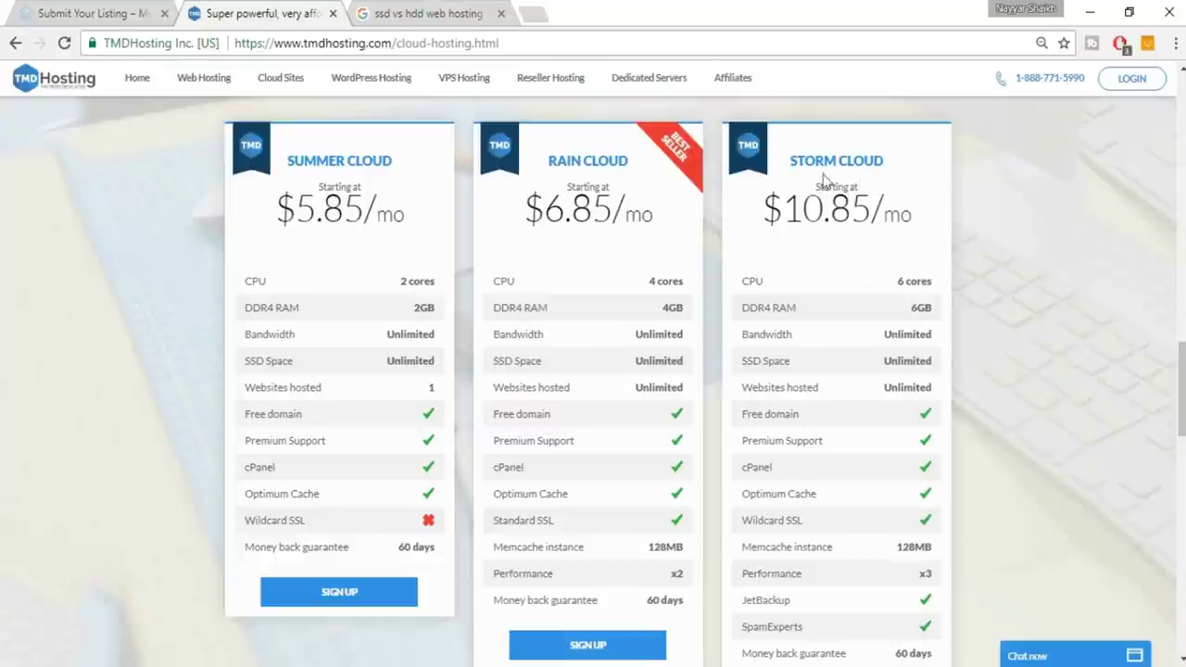
{"action": "left_click_drag", "start_coordinate": [788, 163], "coordinate": [897, 169]}
{"action": "left_click", "coordinate": [897, 168]}
{"action": "scroll", "coordinate": [967, 213], "scroll_direction": "down", "scroll_amount": 1}
{"action": "scroll", "coordinate": [967, 211], "scroll_direction": "down", "scroll_amount": 3}
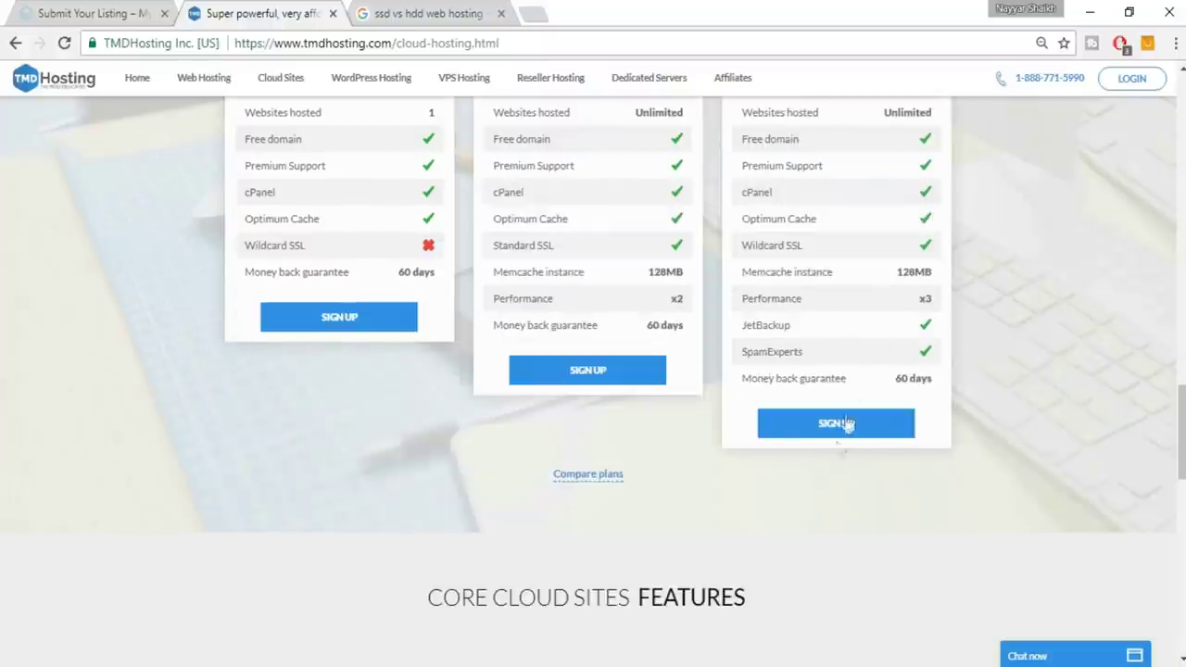
Begin the Storm Cloud sign-up and choose the 'I already Have a domain' option.
{"action": "left_click", "coordinate": [853, 435]}
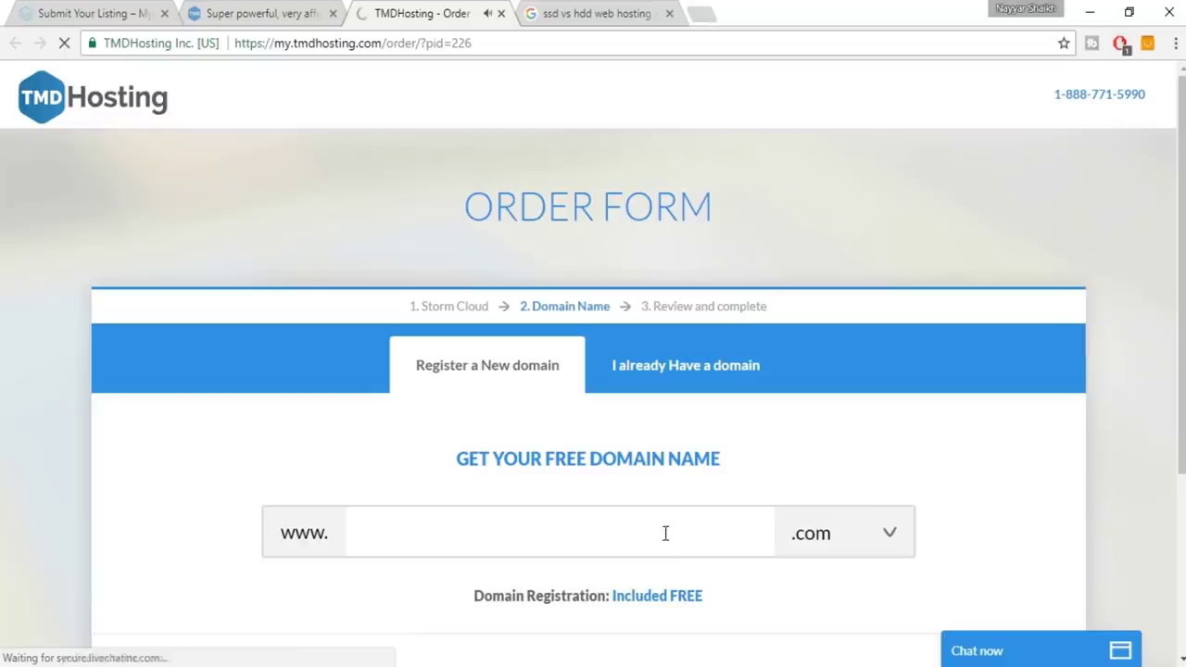
{"action": "left_click", "coordinate": [664, 530]}
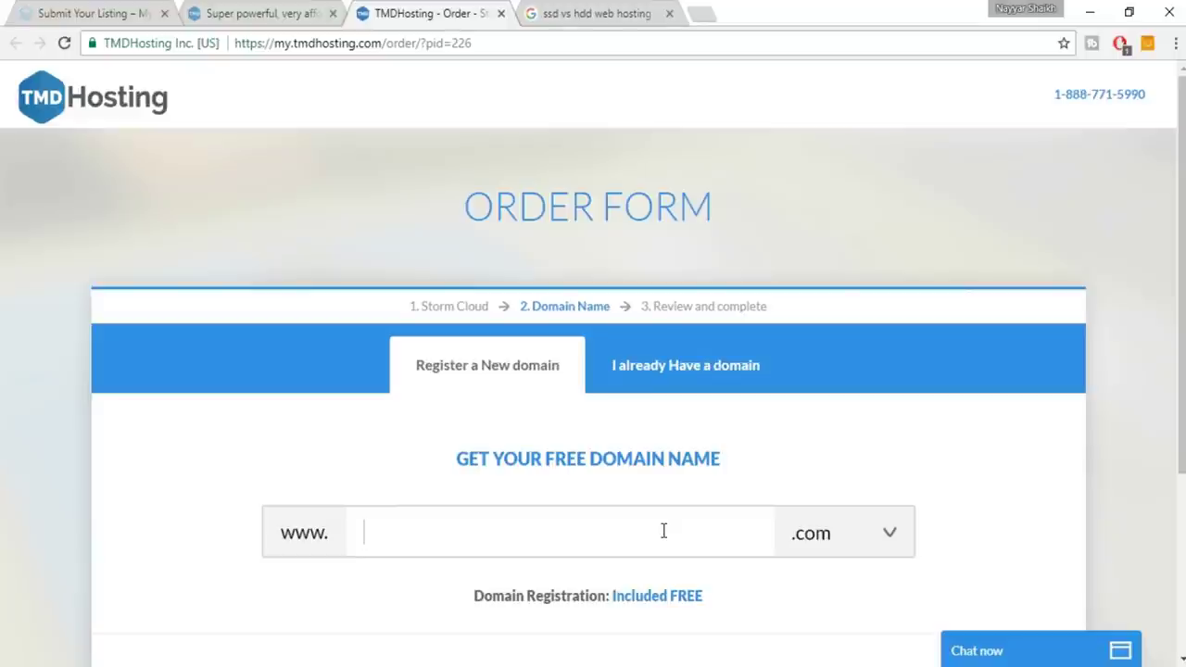
{"action": "left_click", "coordinate": [675, 391]}
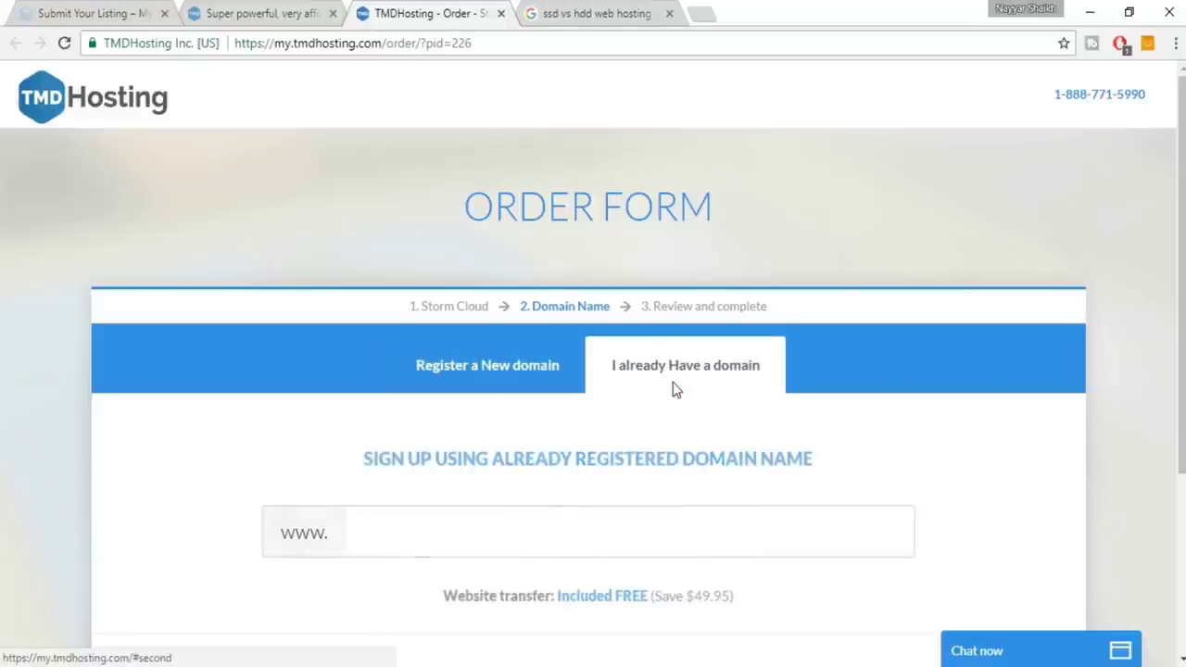
Enter the existing domain name, correct its typo, and proceed to Review and complete.
{"action": "scroll", "coordinate": [720, 495], "scroll_direction": "down", "scroll_amount": 1}
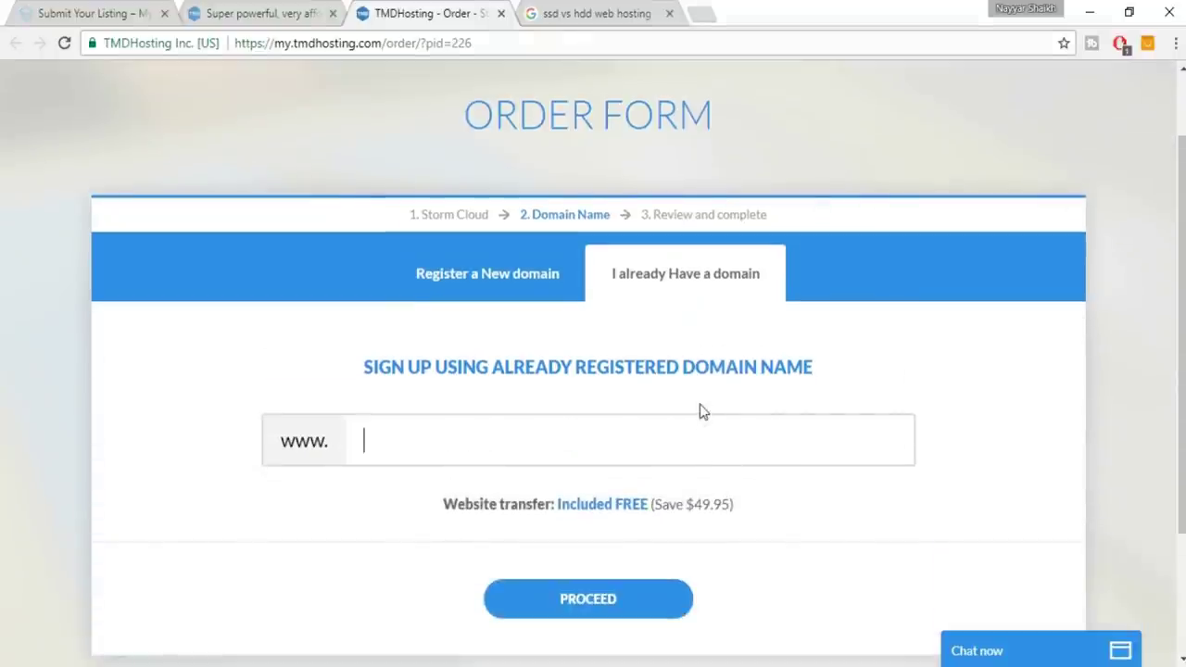
{"action": "type", "text": "nayyarshaik.com"}
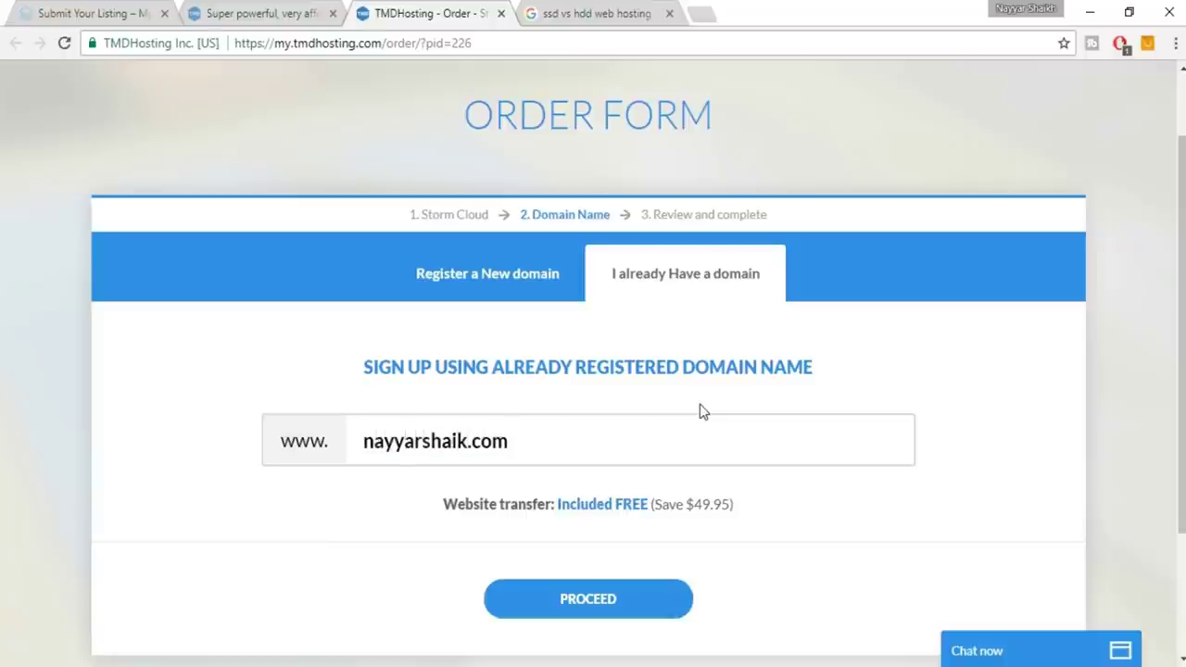
{"action": "key", "text": "Left"}
{"action": "key", "text": "Left"}
{"action": "key", "text": "Left"}
{"action": "key", "text": "Left"}
{"action": "type", "text": "h"}
{"action": "left_click", "coordinate": [575, 607]}
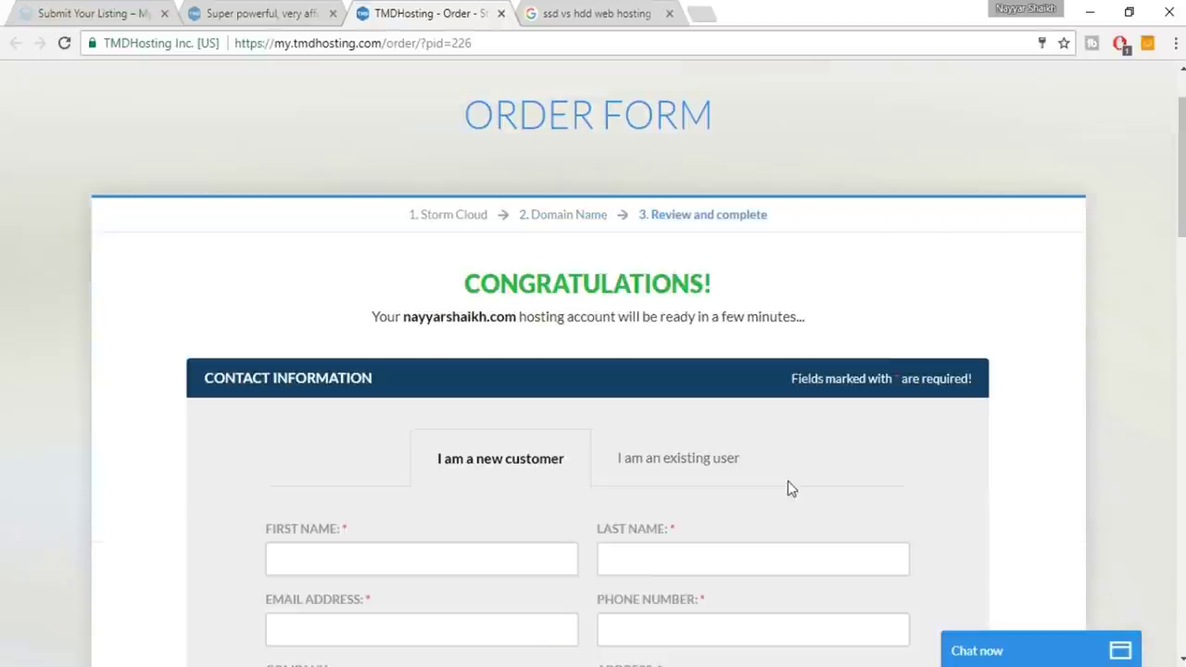
Keep credit card as the payment method after briefly trying PayPal.
{"action": "scroll", "coordinate": [958, 458], "scroll_direction": "down", "scroll_amount": 3}
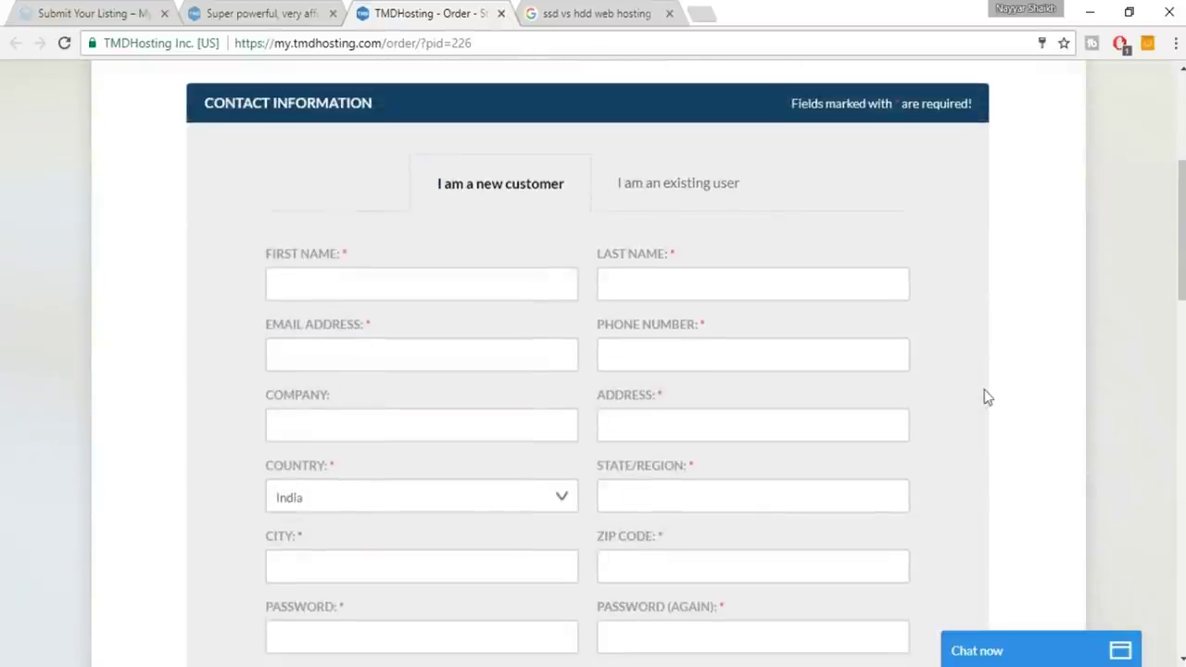
{"action": "scroll", "coordinate": [430, 231], "scroll_direction": "down", "scroll_amount": 1}
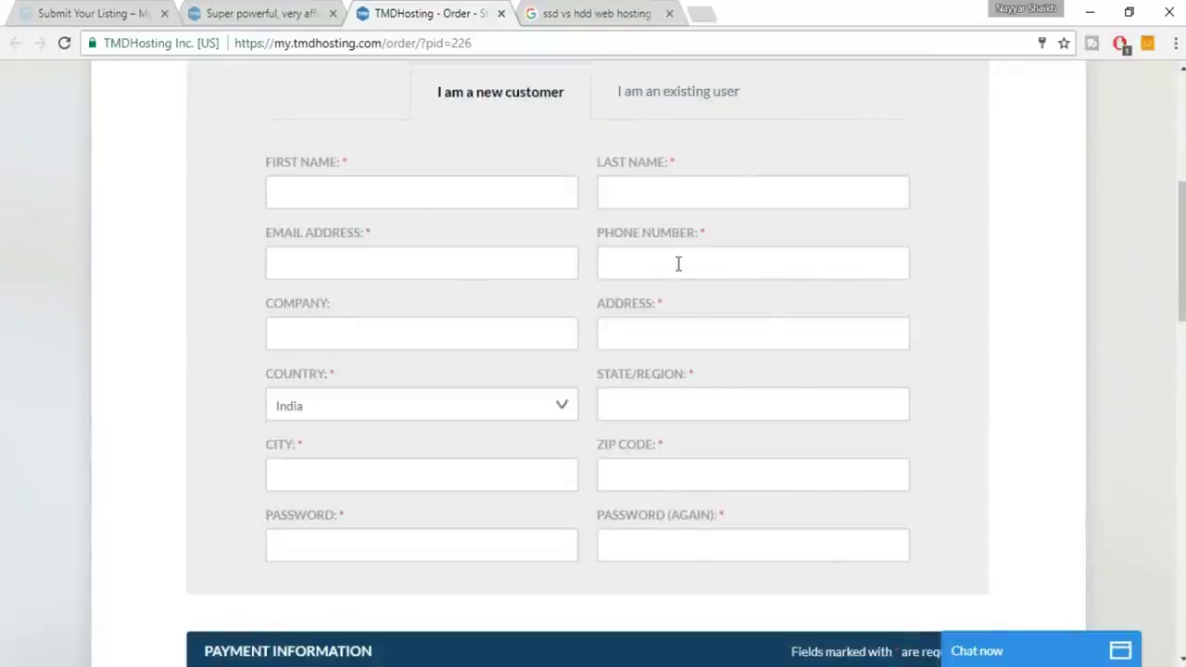
{"action": "scroll", "coordinate": [836, 348], "scroll_direction": "down", "scroll_amount": 3}
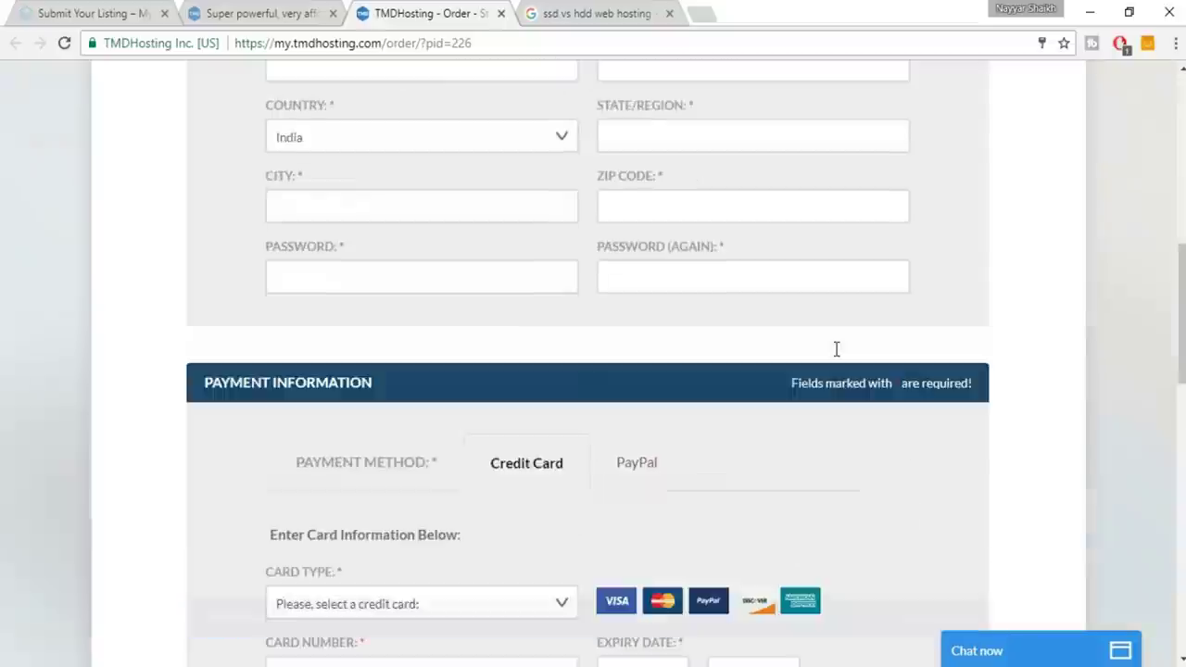
{"action": "scroll", "coordinate": [836, 349], "scroll_direction": "down", "scroll_amount": 3}
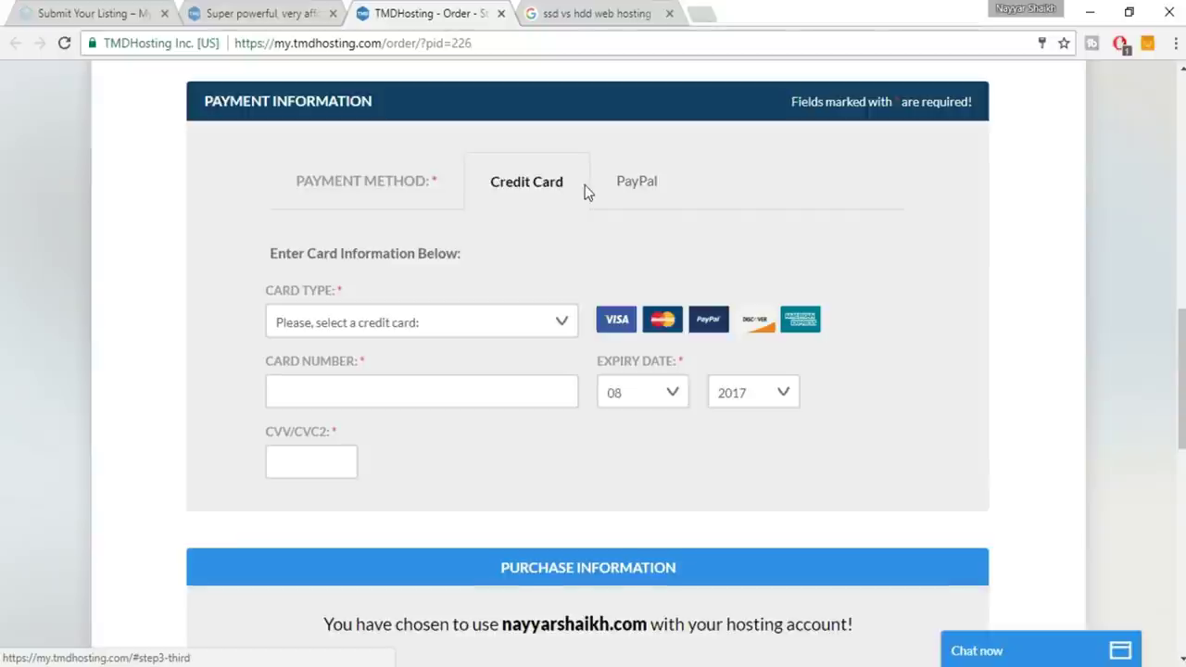
{"action": "left_click", "coordinate": [655, 191]}
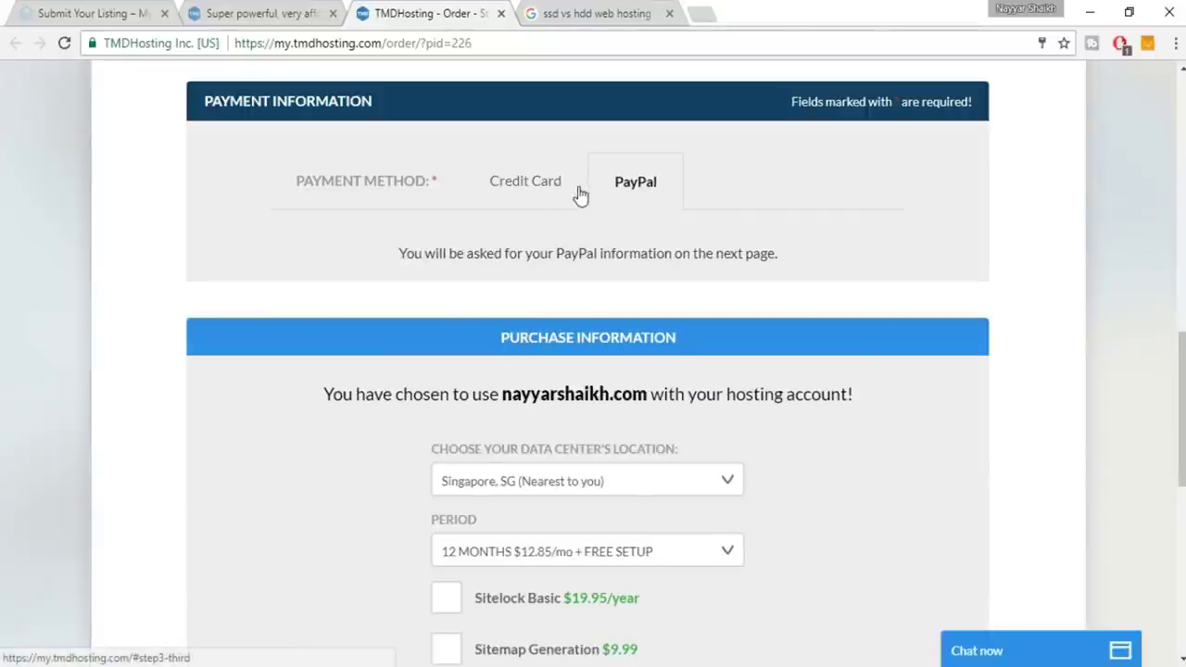
{"action": "left_click", "coordinate": [561, 189]}
Keep Singapore as the data center location and 12 months as the billing period.
{"action": "scroll", "coordinate": [860, 261], "scroll_direction": "down", "scroll_amount": 5}
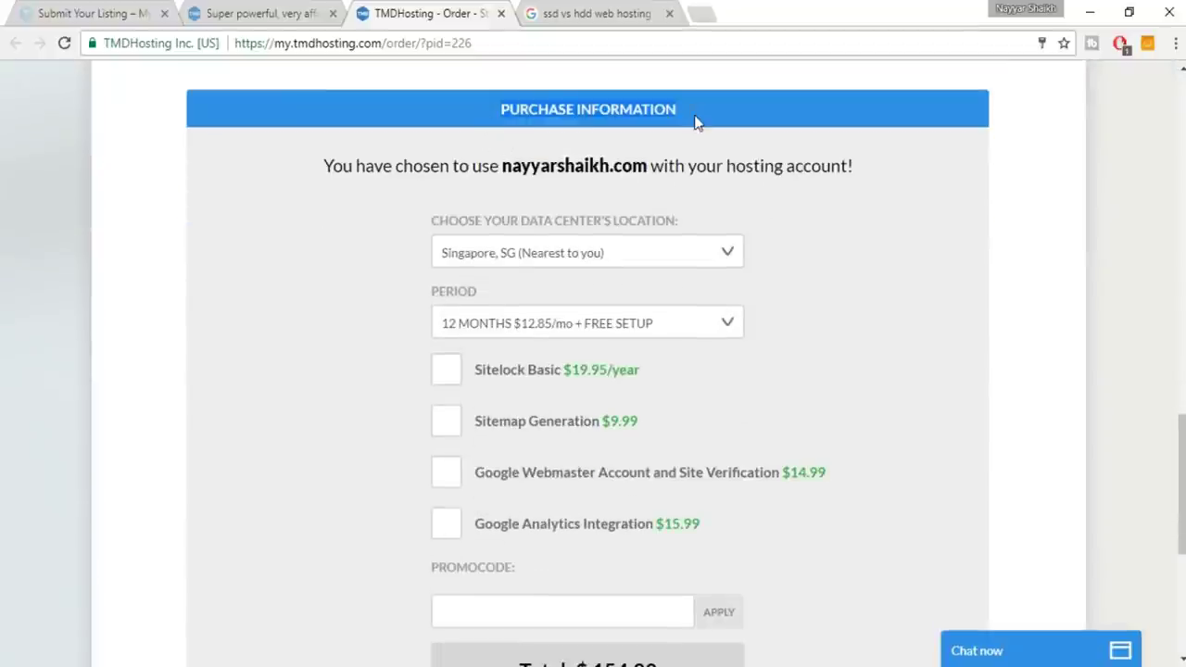
{"action": "left_click", "coordinate": [593, 264]}
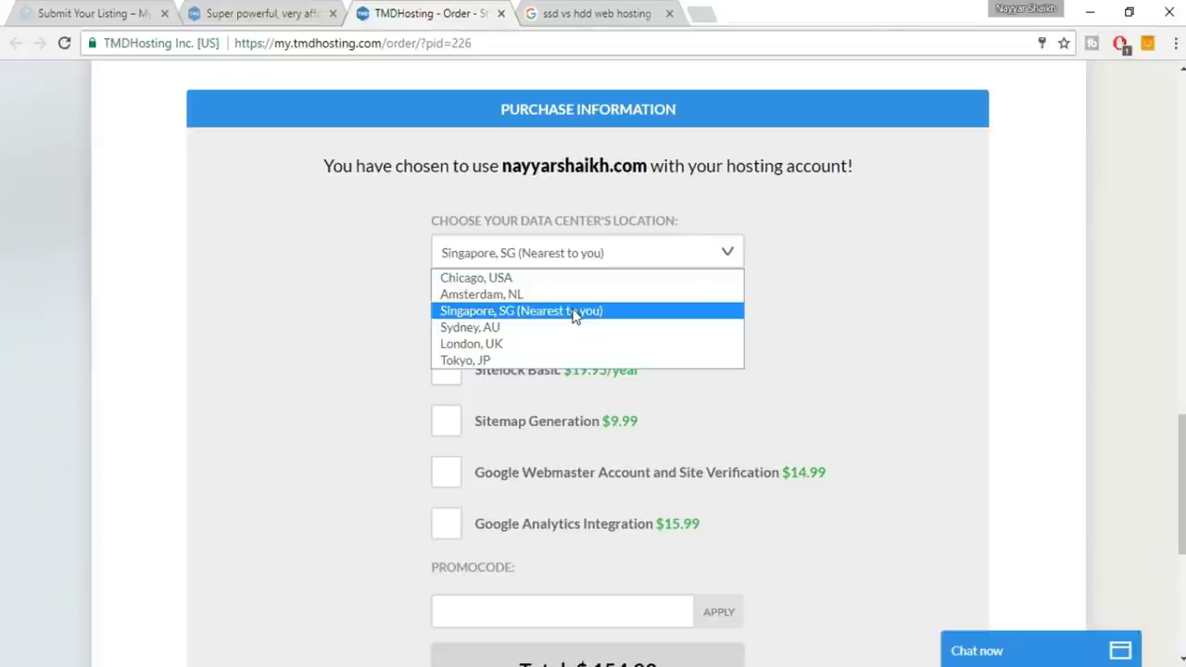
{"action": "left_click", "coordinate": [574, 312]}
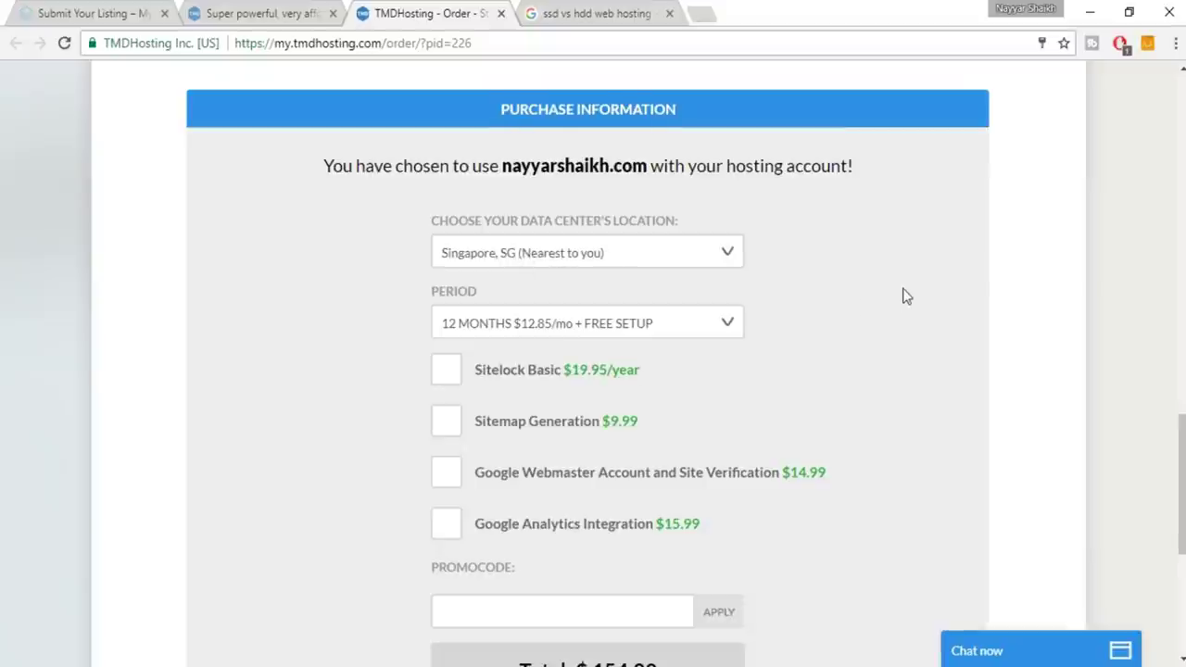
{"action": "scroll", "coordinate": [907, 297], "scroll_direction": "down", "scroll_amount": 2}
{"action": "left_click", "coordinate": [529, 144]}
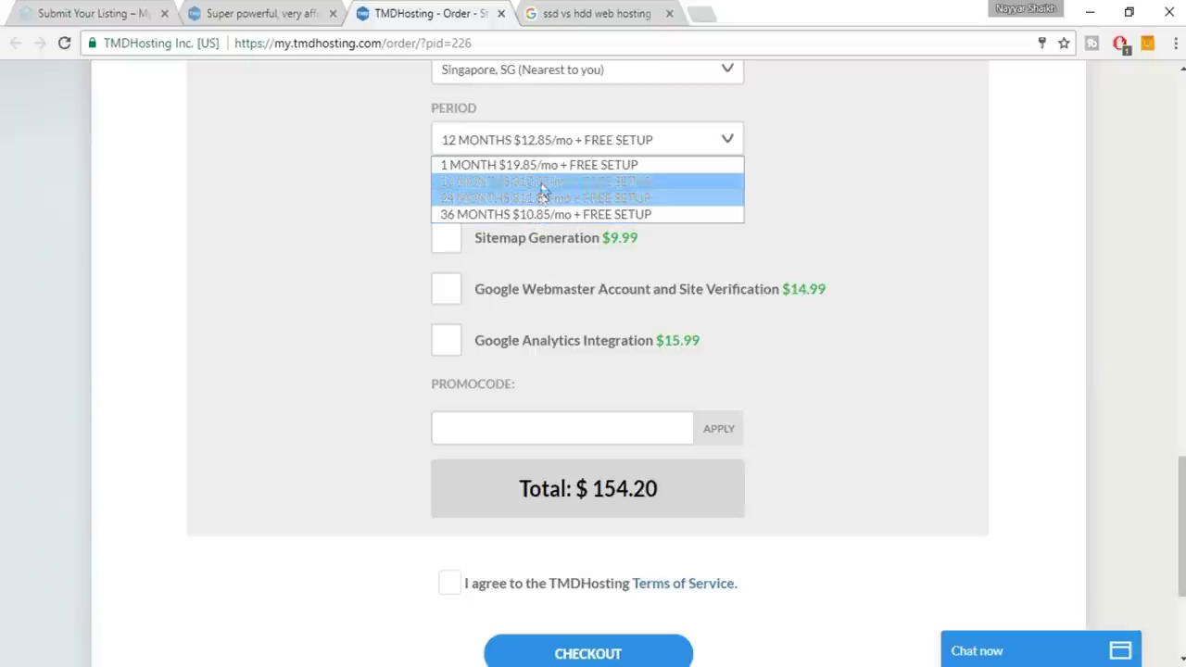
{"action": "left_click", "coordinate": [543, 182]}
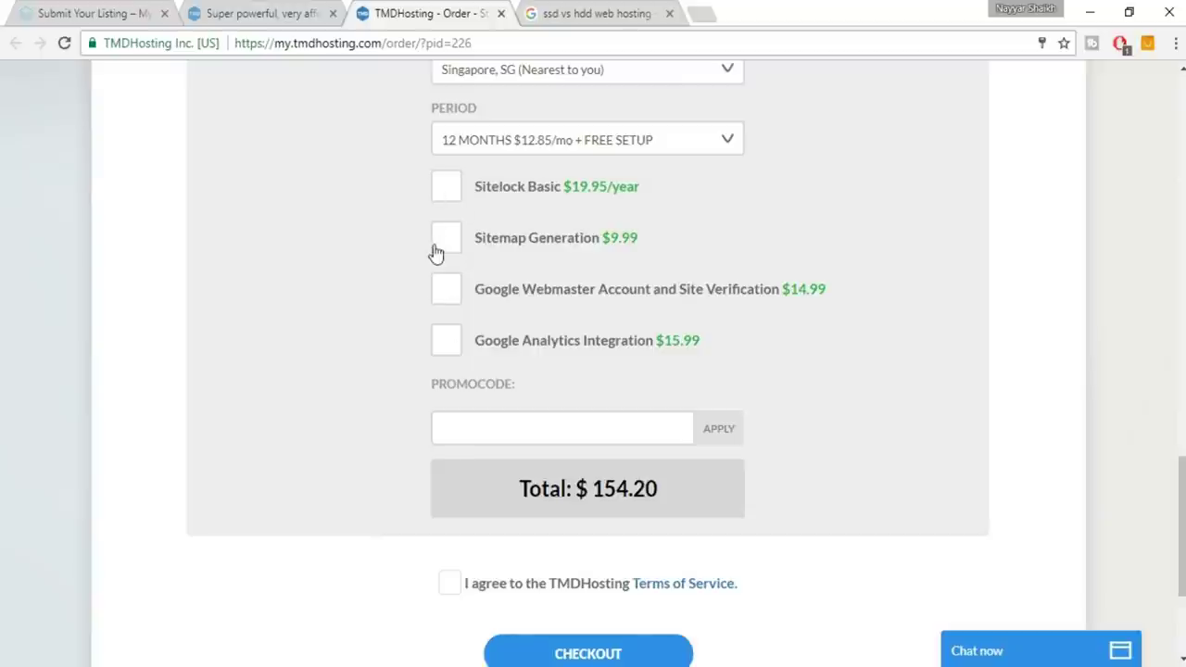
Check the $154.20 total, accept the Terms of Service and submit the order.
{"action": "scroll", "coordinate": [954, 278], "scroll_direction": "down", "scroll_amount": 2}
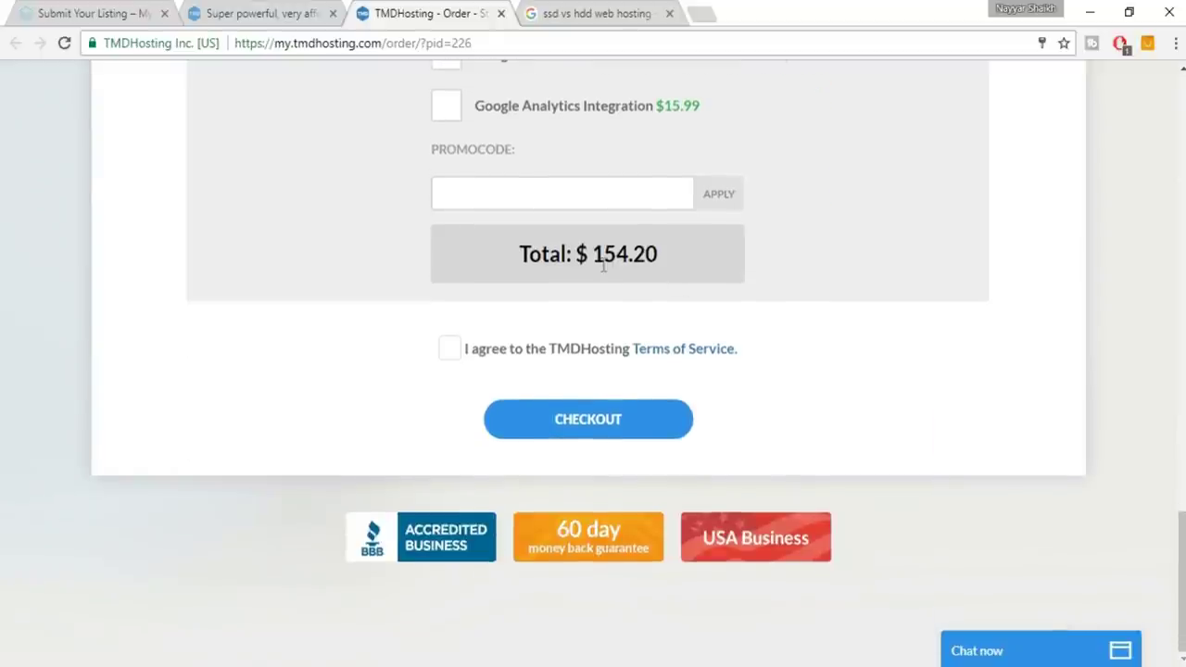
{"action": "left_click_drag", "start_coordinate": [587, 253], "coordinate": [630, 253]}
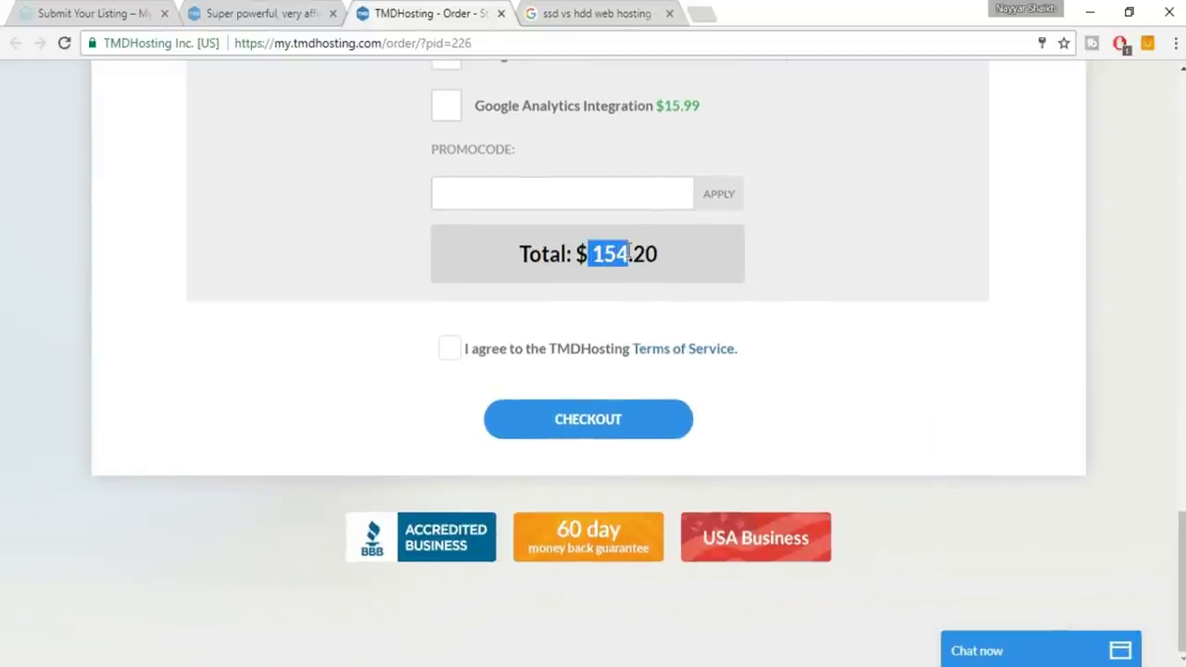
{"action": "left_click", "coordinate": [814, 272]}
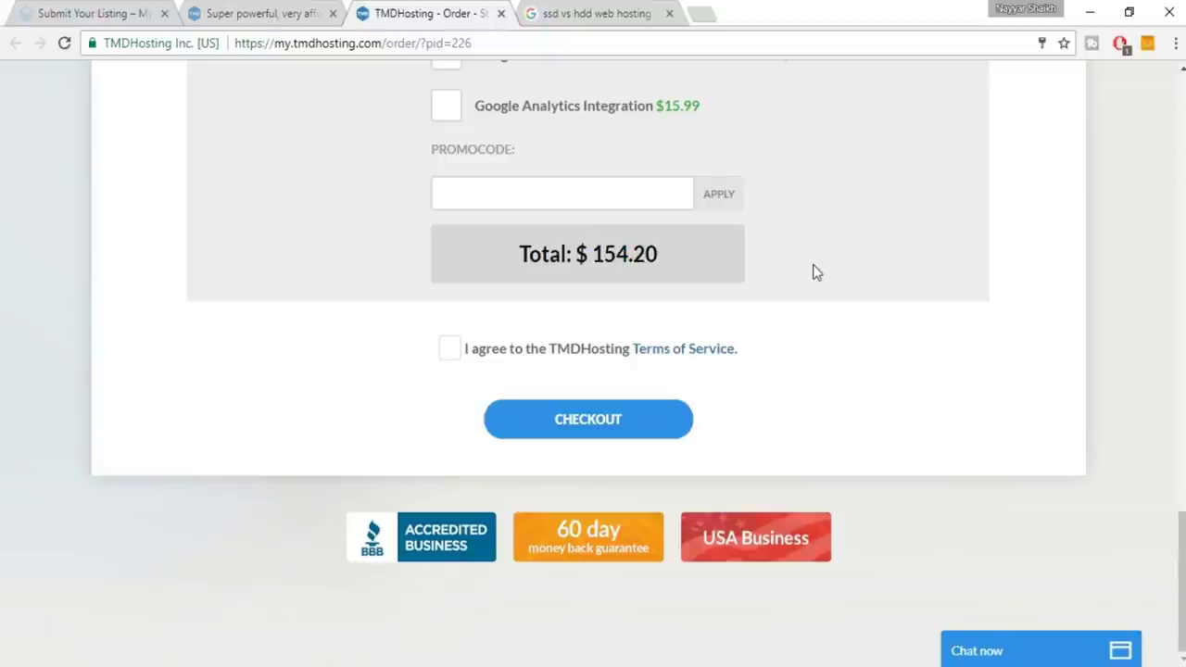
{"action": "left_click", "coordinate": [453, 353]}
{"action": "left_click", "coordinate": [575, 429]}
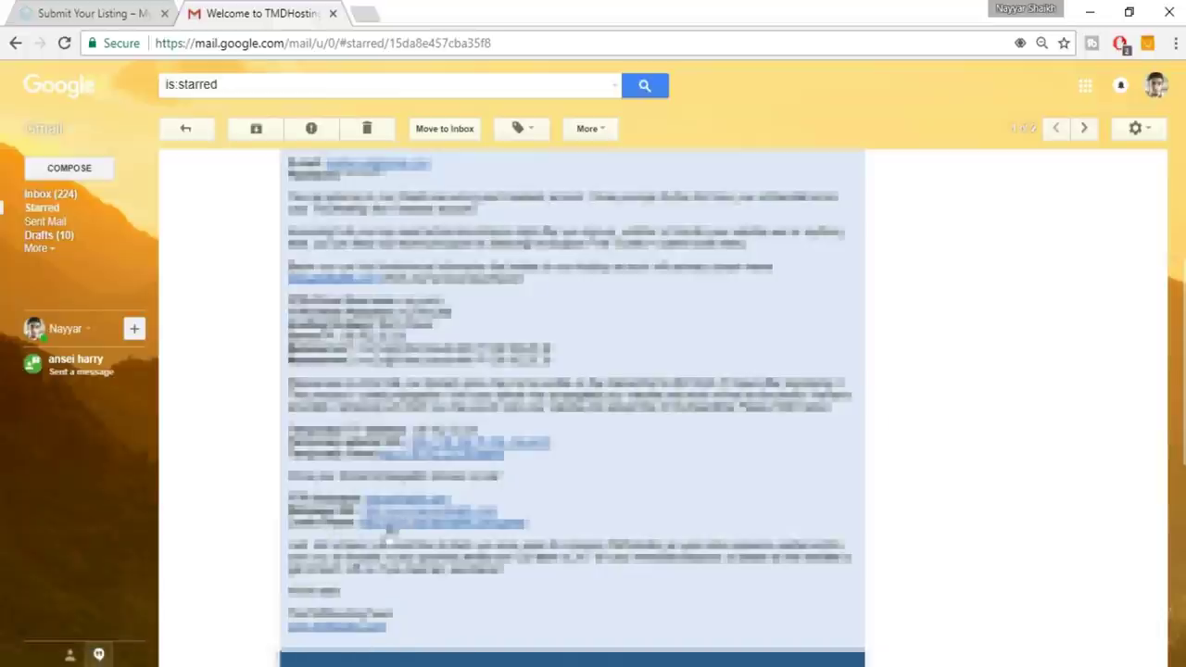
Open the welcome email's cPanel login link in a new tab and switch to it.
{"action": "right_click", "coordinate": [406, 525]}
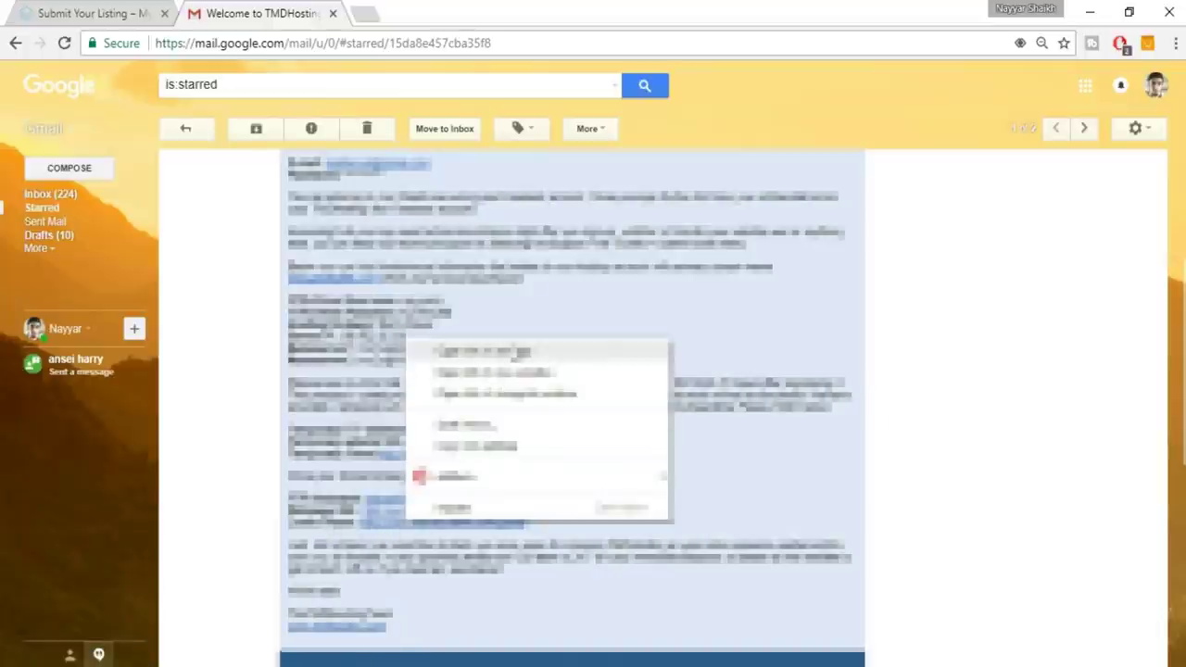
{"action": "left_click", "coordinate": [482, 351]}
{"action": "left_click", "coordinate": [432, 13]}
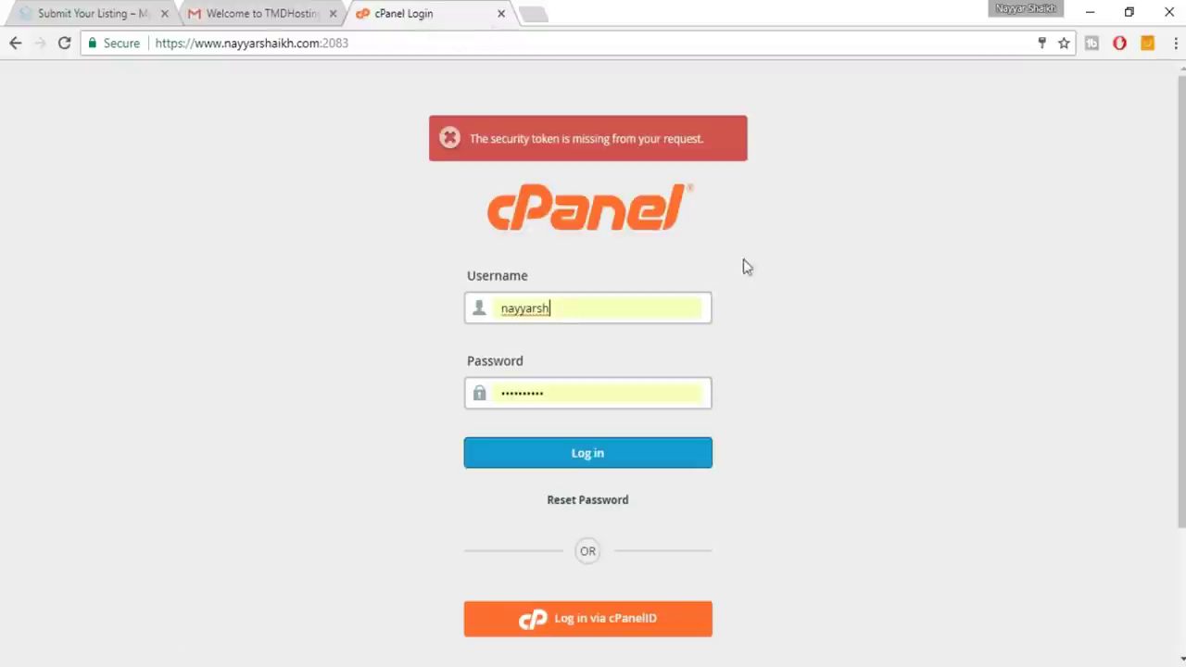
Check the login details in the TMDHosting welcome email, then log into cPanel.
{"action": "left_click", "coordinate": [296, 13]}
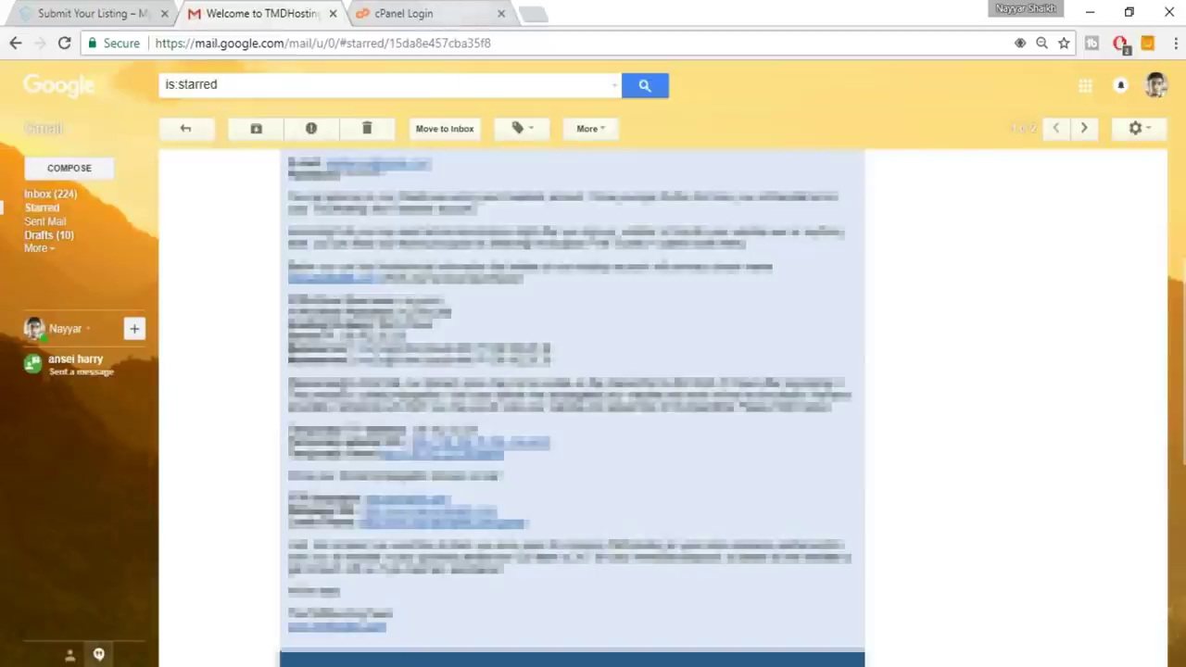
{"action": "left_click_drag", "start_coordinate": [288, 302], "coordinate": [473, 319]}
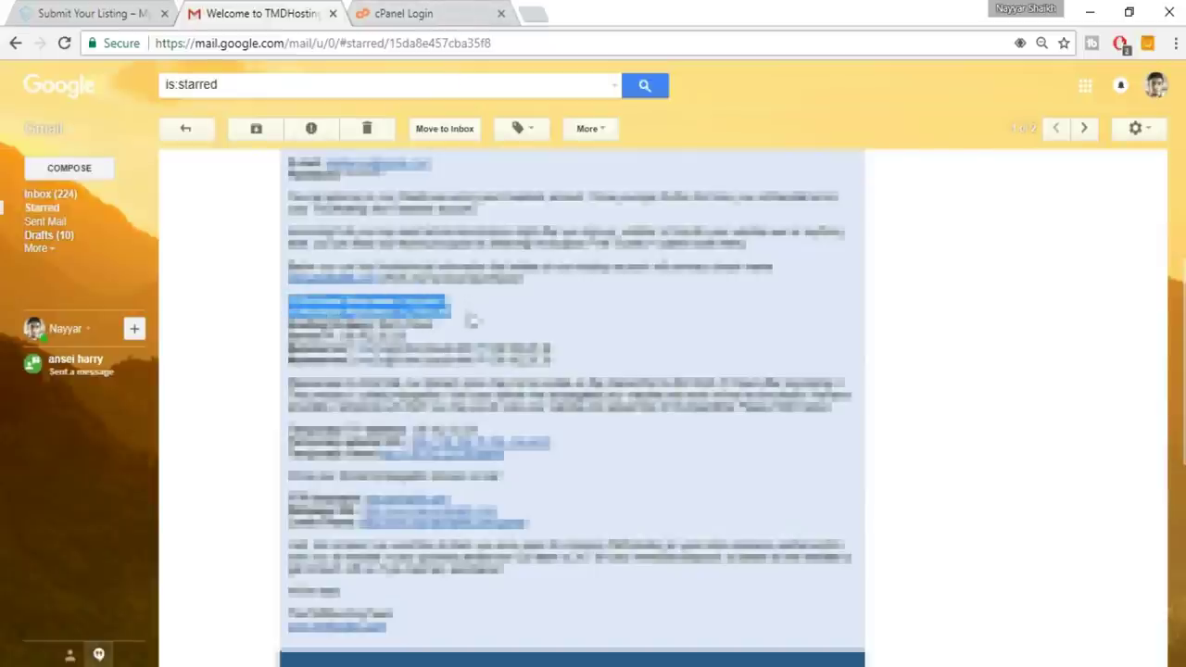
{"action": "left_click", "coordinate": [473, 320]}
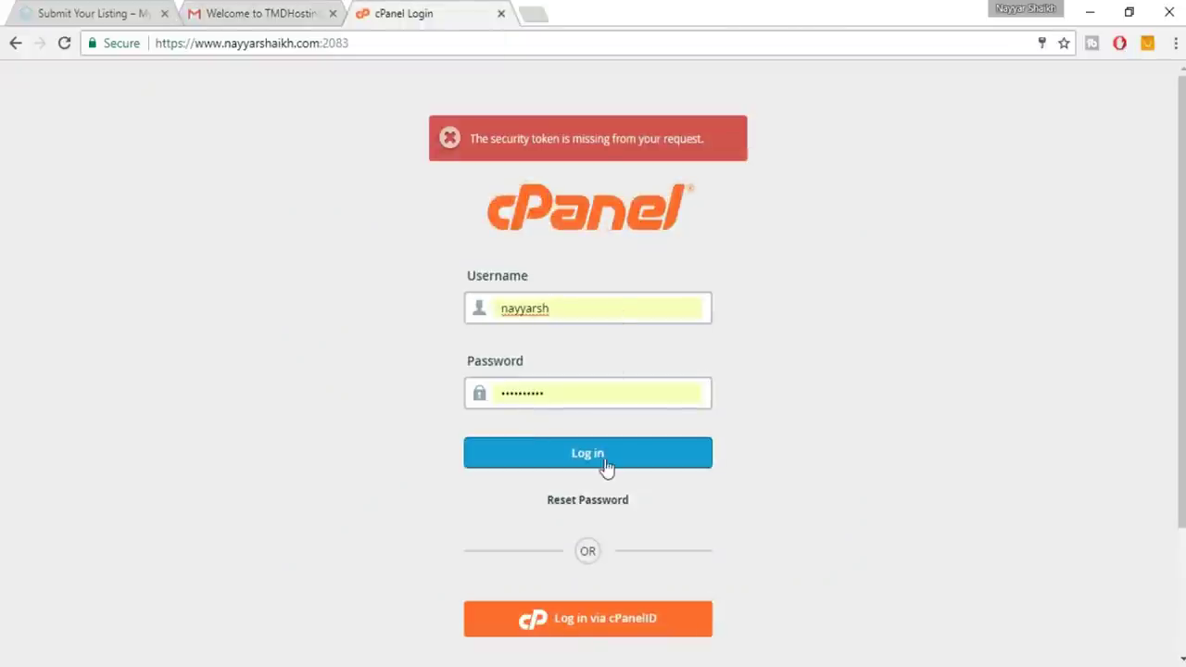
{"action": "left_click", "coordinate": [604, 464]}
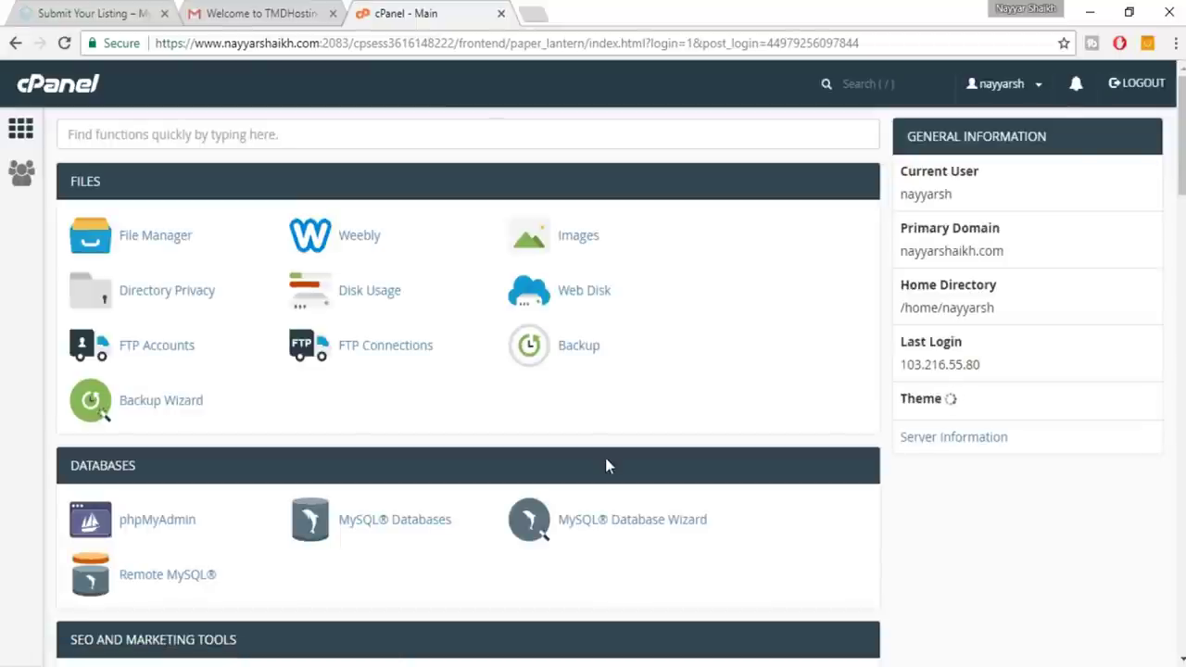
{"action": "scroll", "coordinate": [693, 395], "scroll_direction": "down", "scroll_amount": 7}
Go to Softaculous Apps Installer on the dashboard and open its WordPress installer.
{"action": "scroll", "coordinate": [919, 463], "scroll_direction": "down", "scroll_amount": 6}
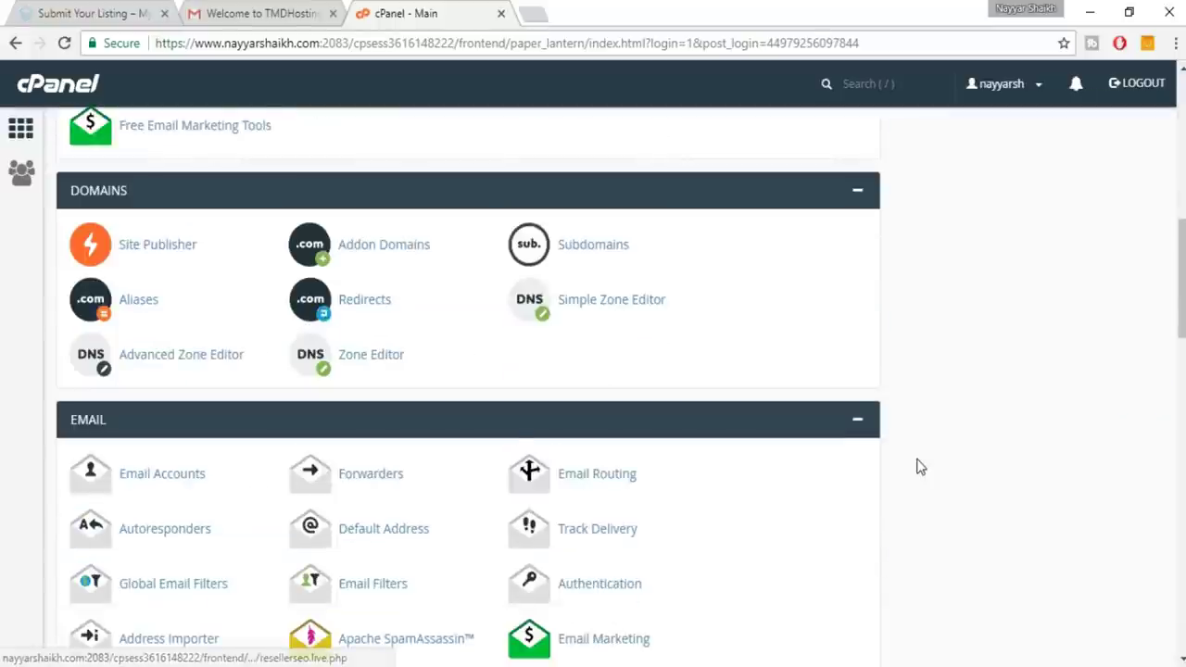
{"action": "scroll", "coordinate": [918, 463], "scroll_direction": "down", "scroll_amount": 3}
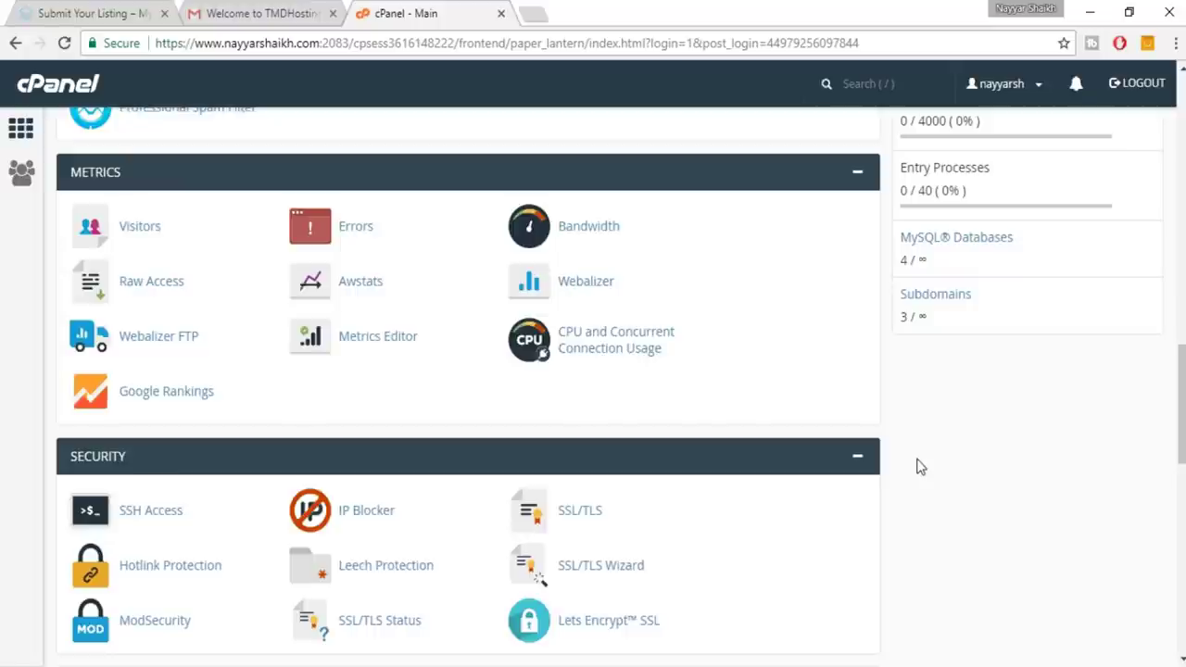
{"action": "scroll", "coordinate": [921, 468], "scroll_direction": "down", "scroll_amount": 10}
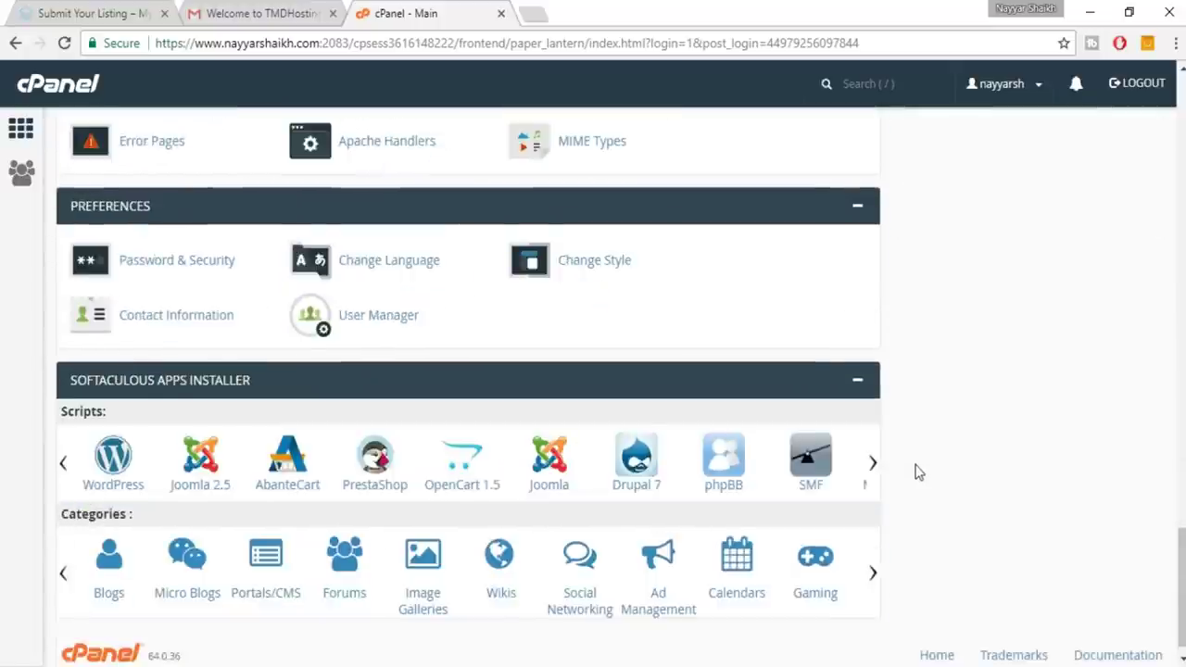
{"action": "left_click", "coordinate": [122, 461]}
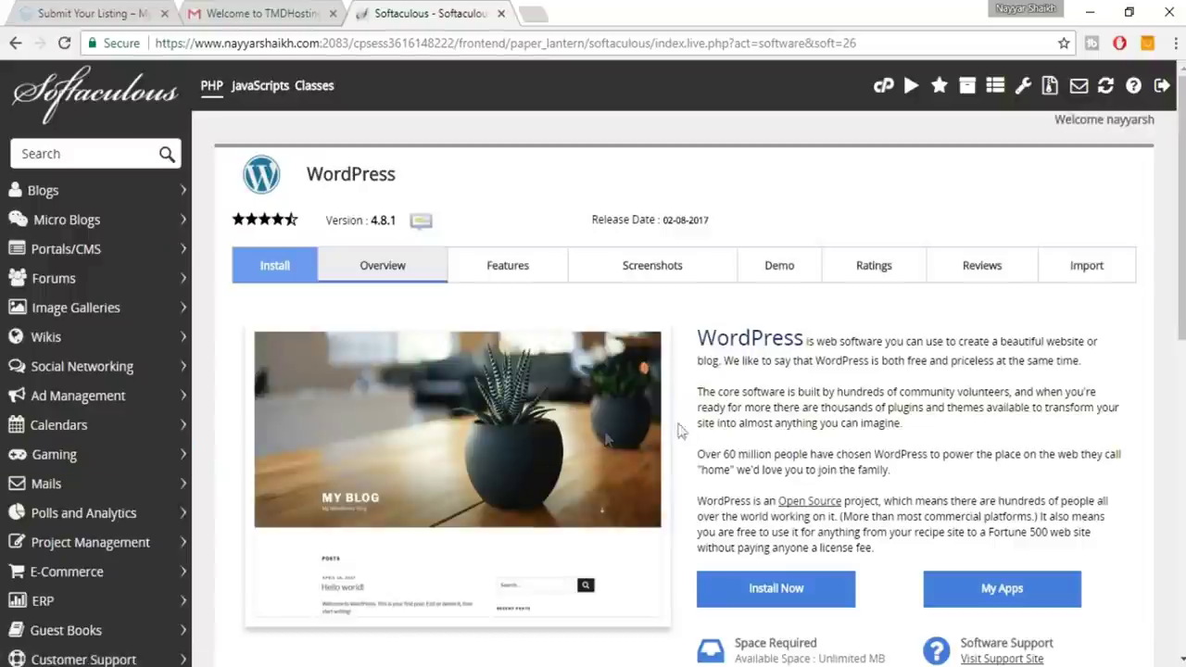
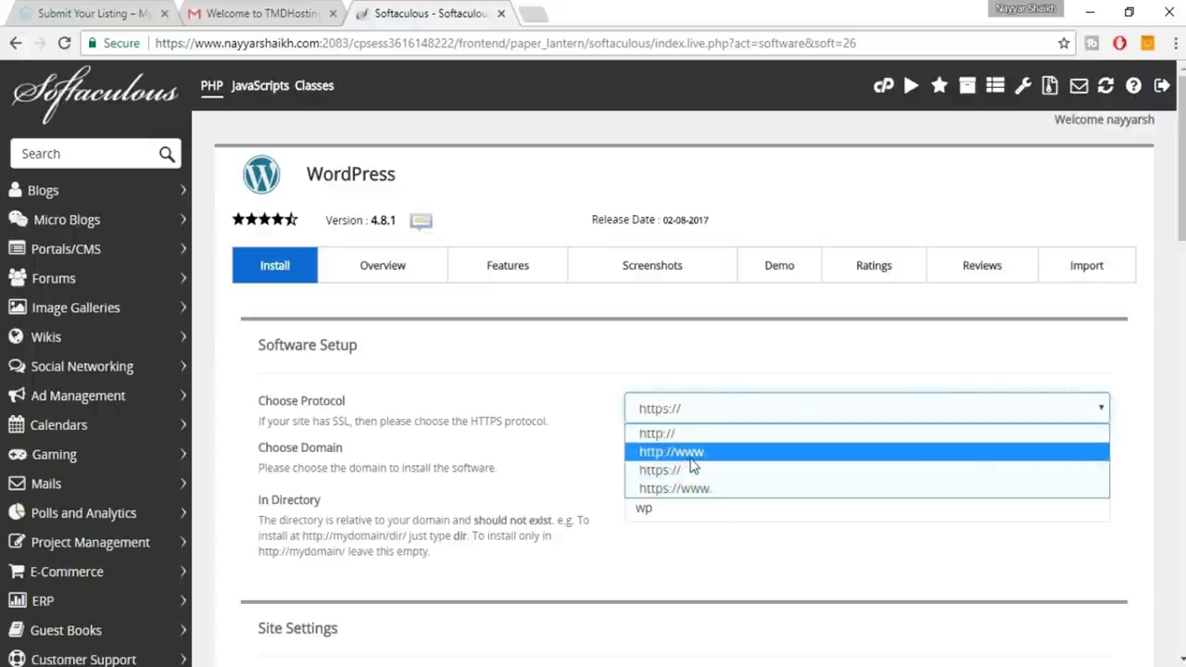
{"action": "left_click", "coordinate": [681, 452]}
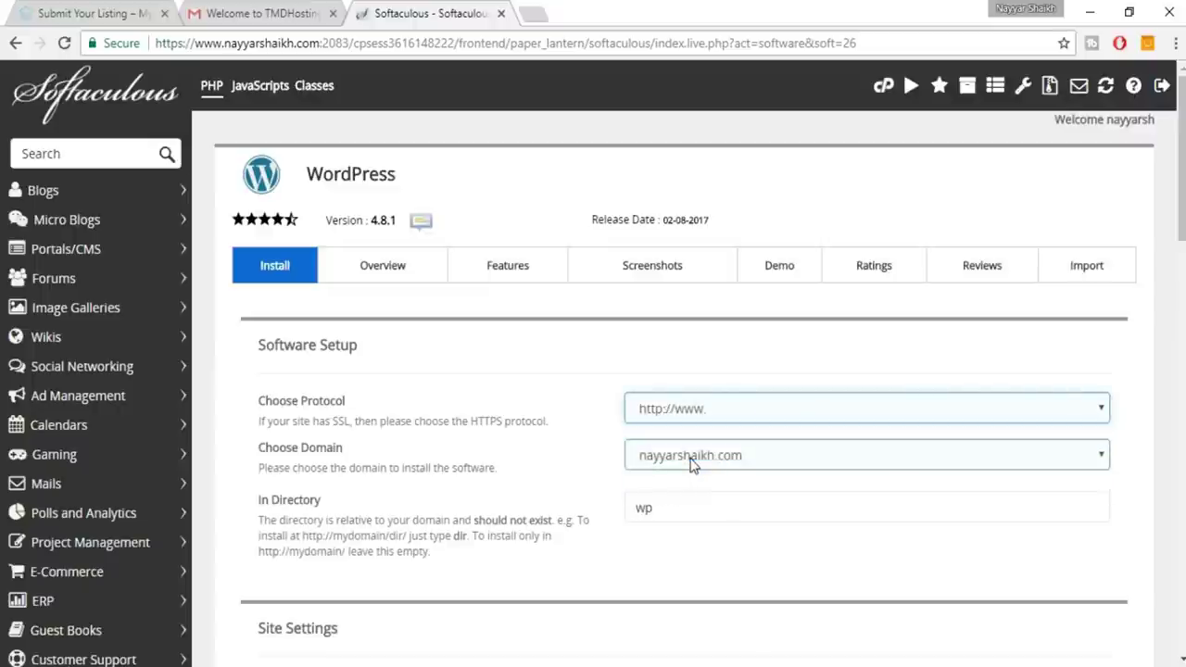
{"action": "left_click", "coordinate": [773, 454]}
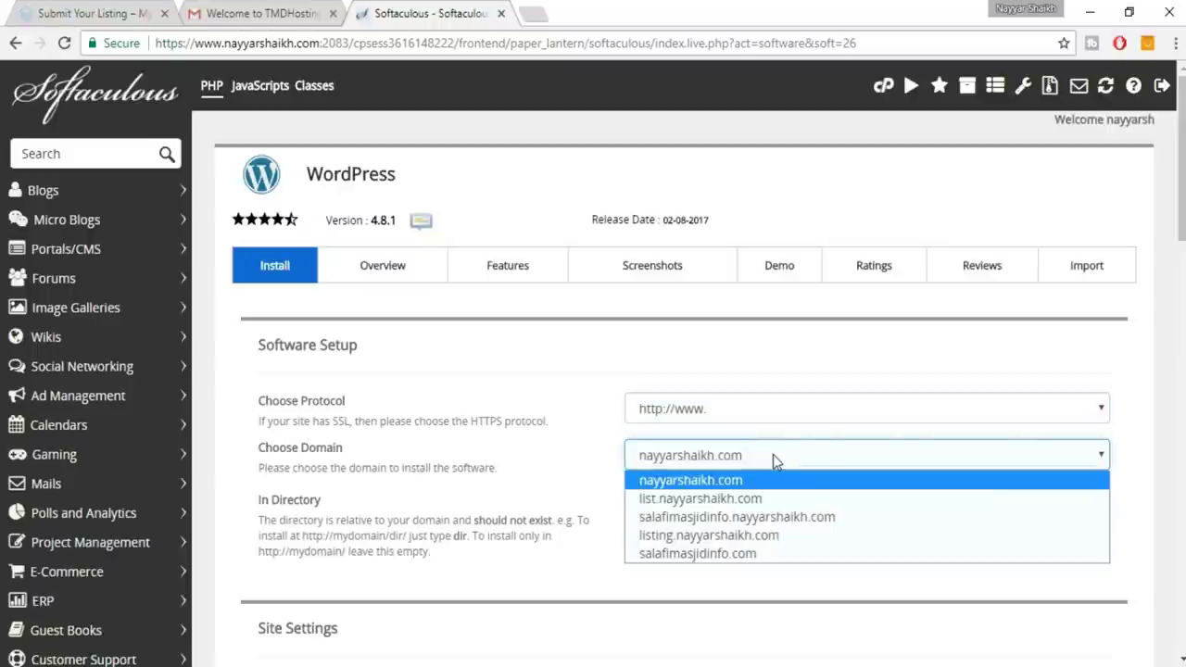
{"action": "left_click", "coordinate": [708, 541]}
{"action": "left_click", "coordinate": [784, 506]}
{"action": "double_click", "coordinate": [754, 509]}
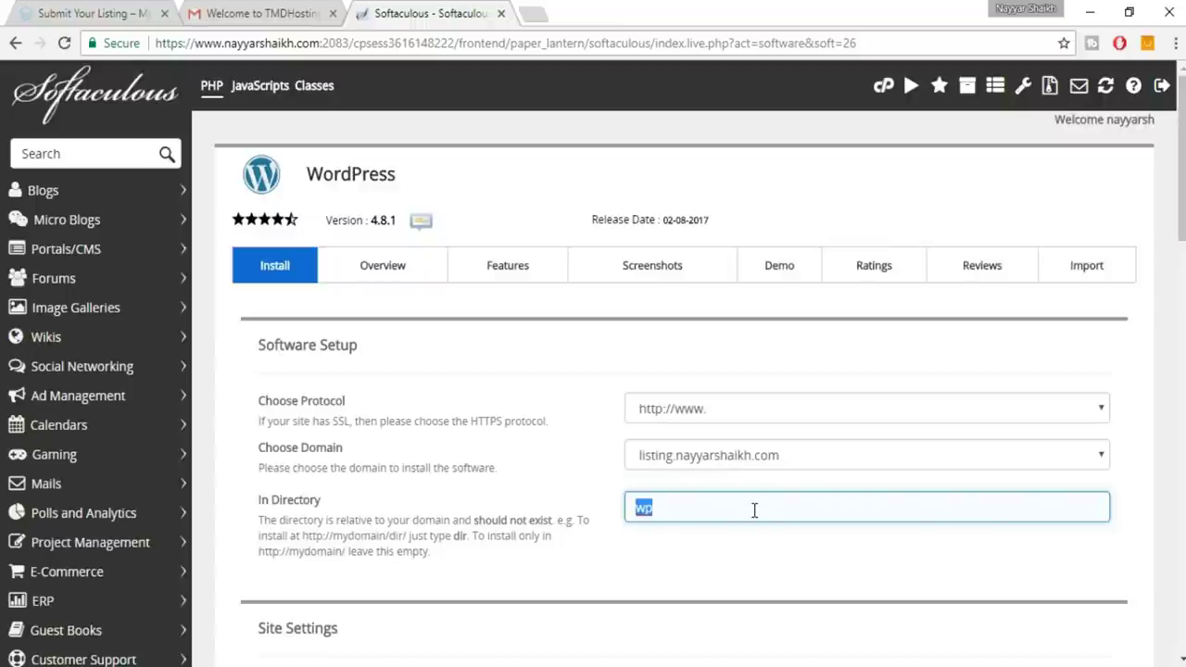
{"action": "key", "text": "BackSpace"}
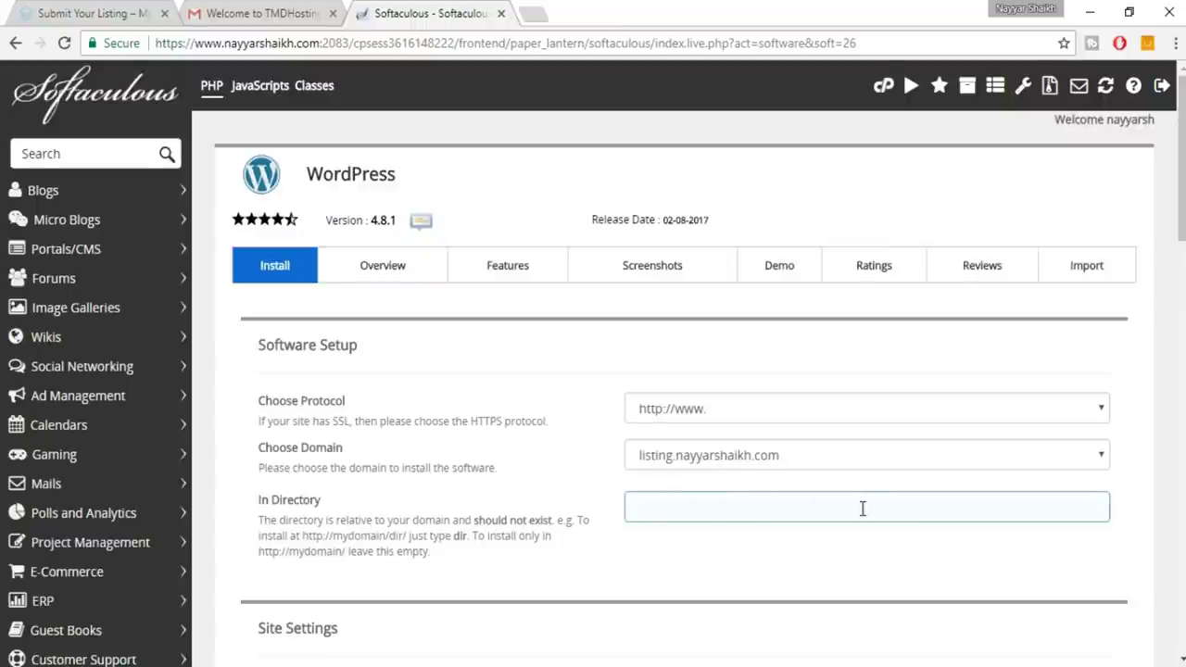
{"action": "scroll", "coordinate": [689, 434], "scroll_direction": "down", "scroll_amount": 2}
{"action": "scroll", "coordinate": [747, 339], "scroll_direction": "down", "scroll_amount": 2}
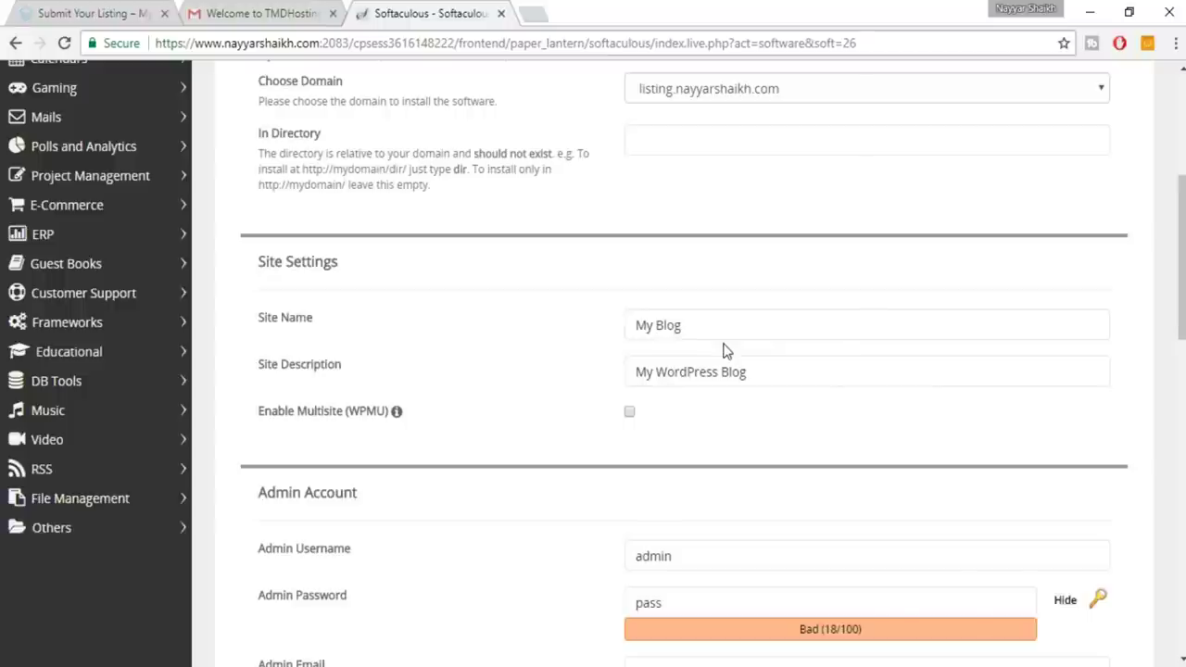
Replace the default admin username with the owner's saved username.
{"action": "scroll", "coordinate": [727, 351], "scroll_direction": "down", "scroll_amount": 4}
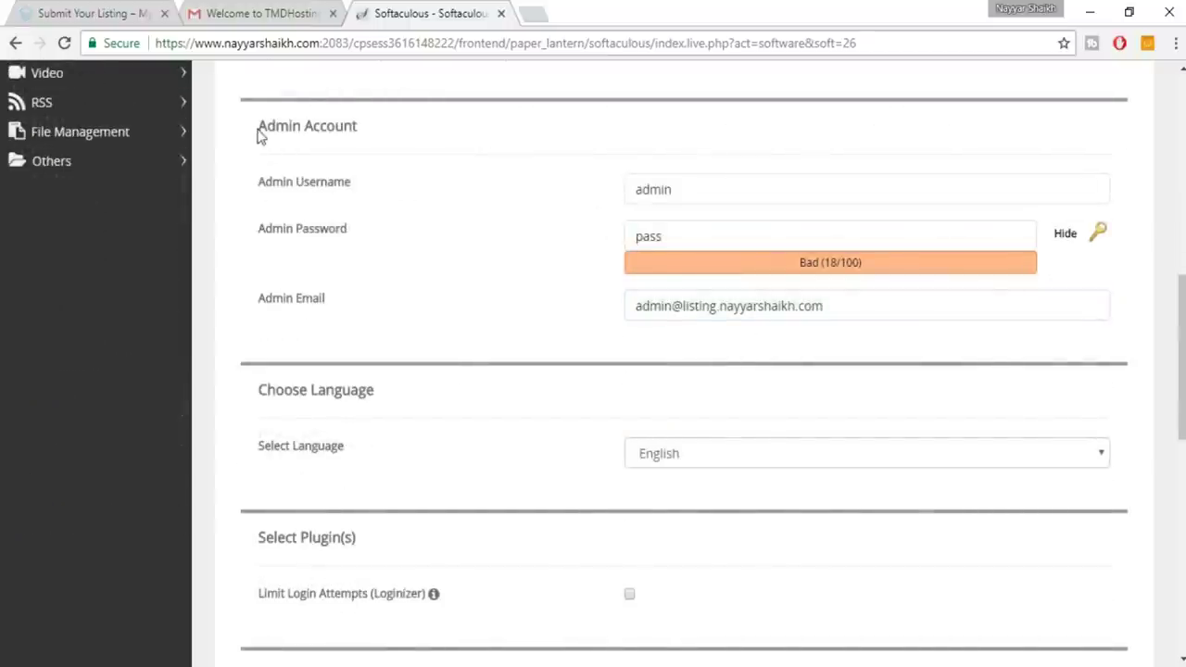
{"action": "left_click", "coordinate": [691, 183]}
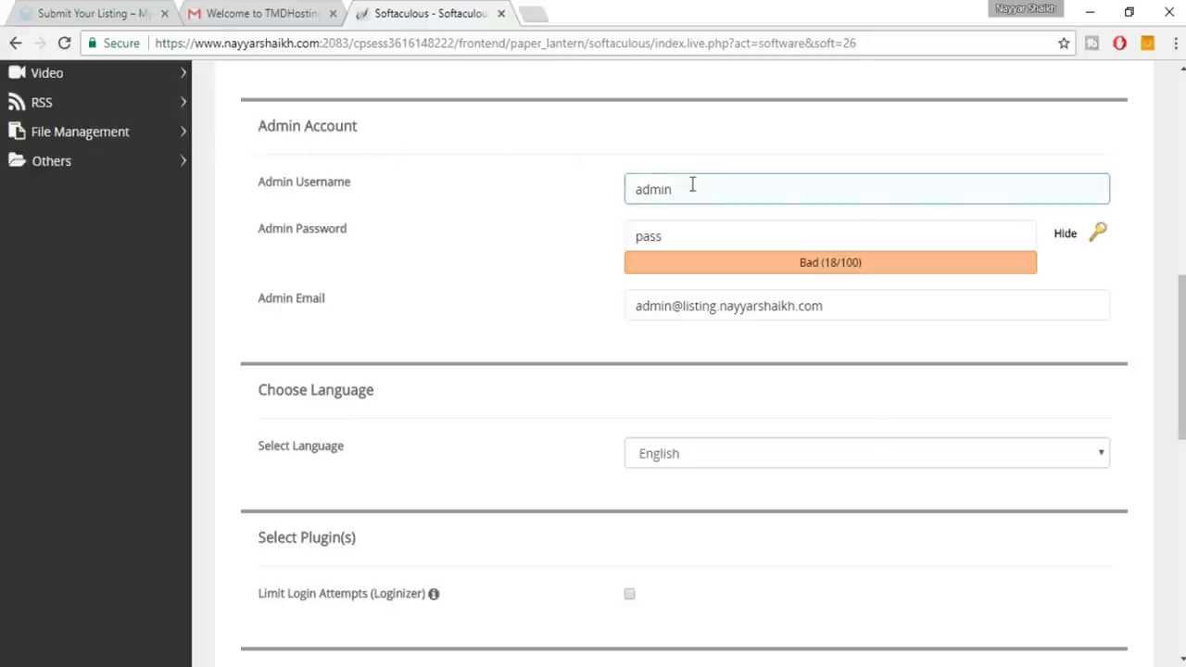
{"action": "left_click_drag", "start_coordinate": [691, 182], "coordinate": [591, 172]}
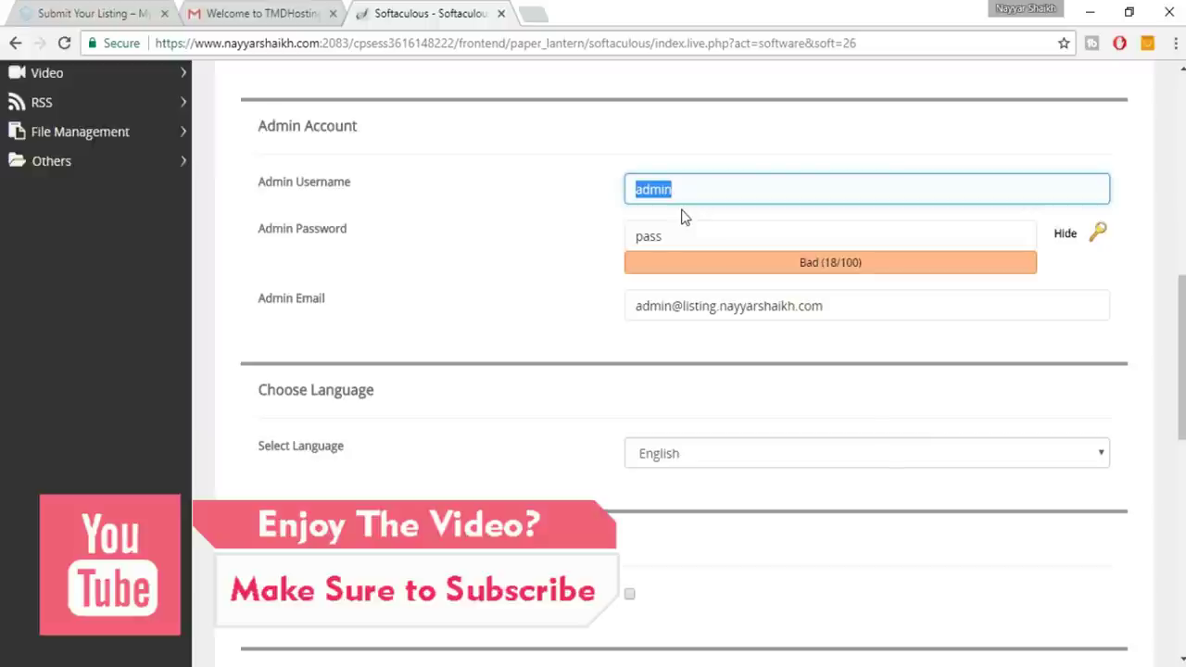
{"action": "type", "text": "Nayyar_Shaikh"}
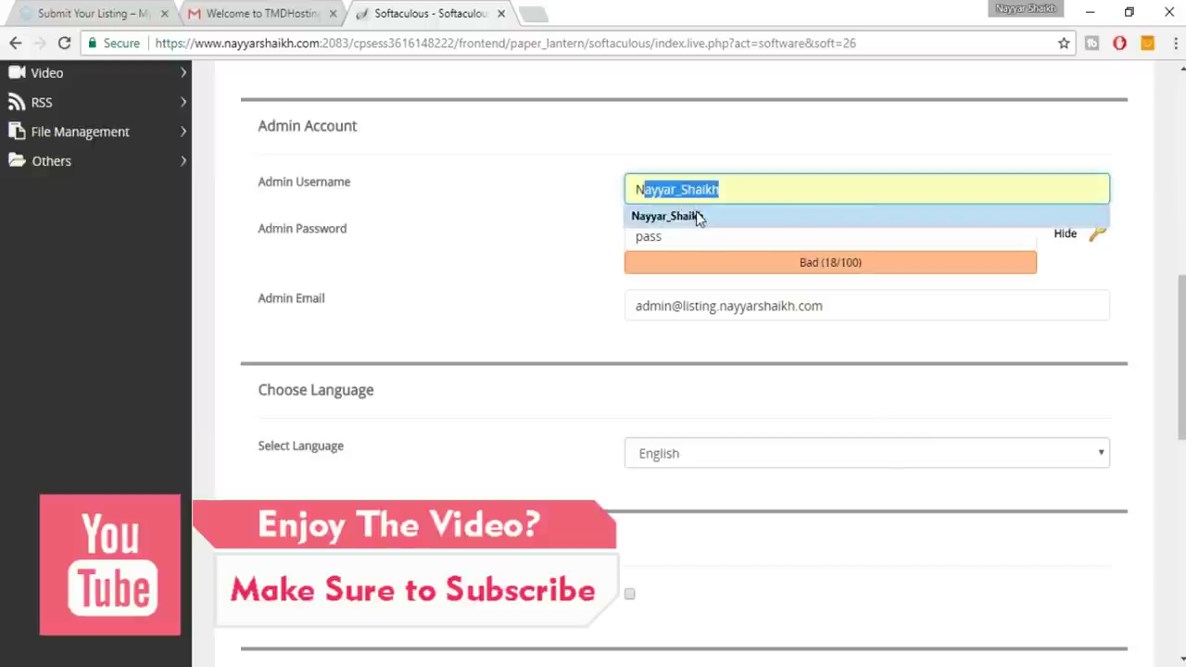
{"action": "left_click", "coordinate": [690, 216]}
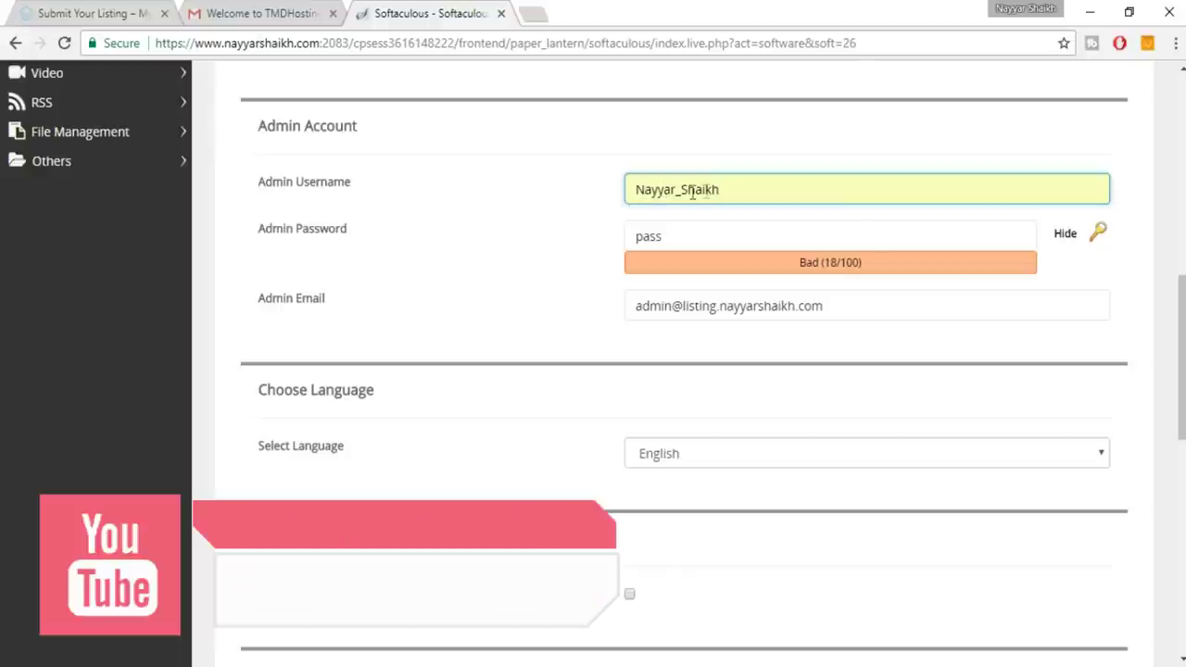
{"action": "left_click_drag", "start_coordinate": [643, 189], "coordinate": [635, 189]}
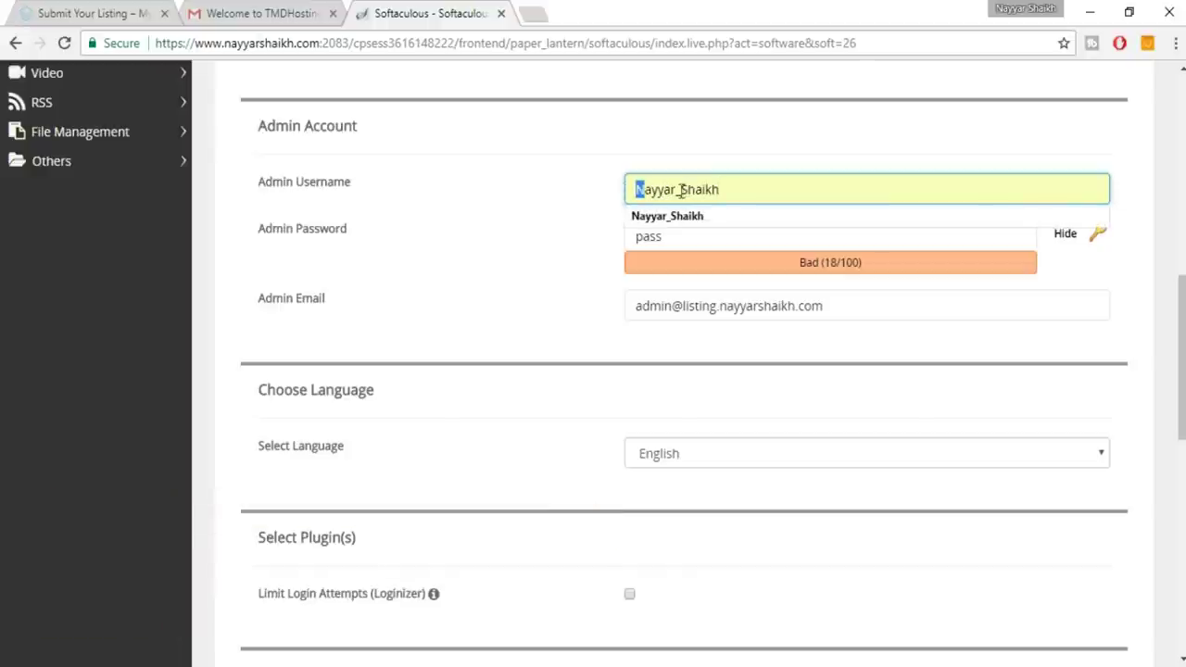
{"action": "left_click", "coordinate": [768, 193]}
Enter a new admin password and hide it.
{"action": "left_click", "coordinate": [733, 237]}
{"action": "double_click", "coordinate": [712, 238]}
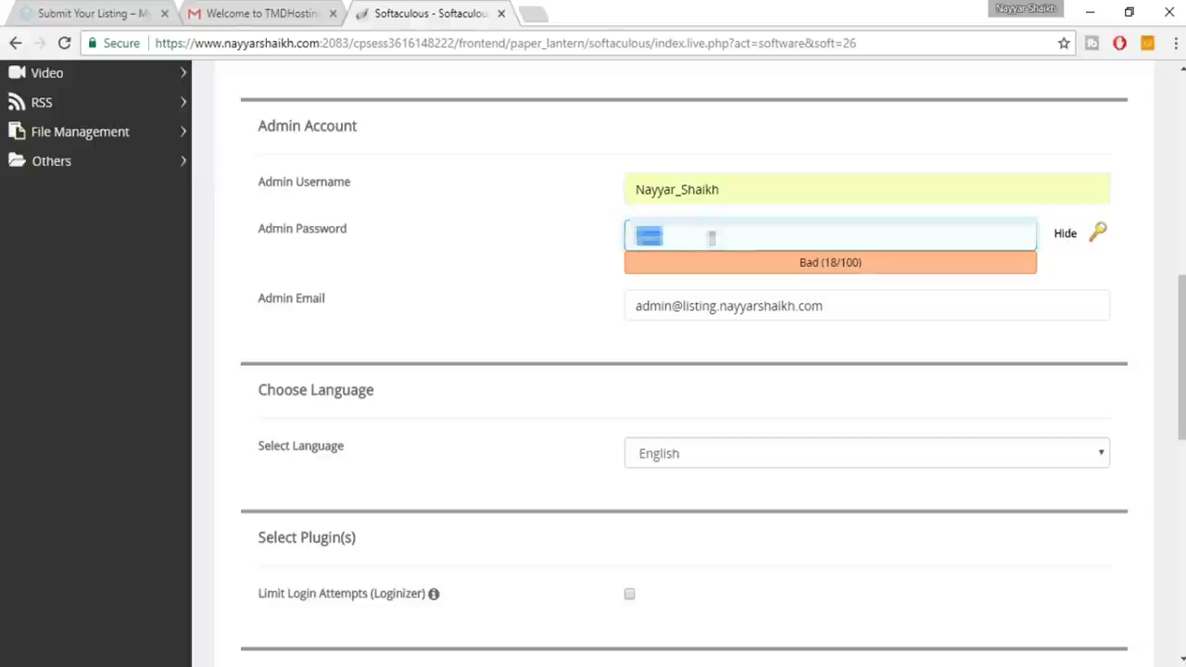
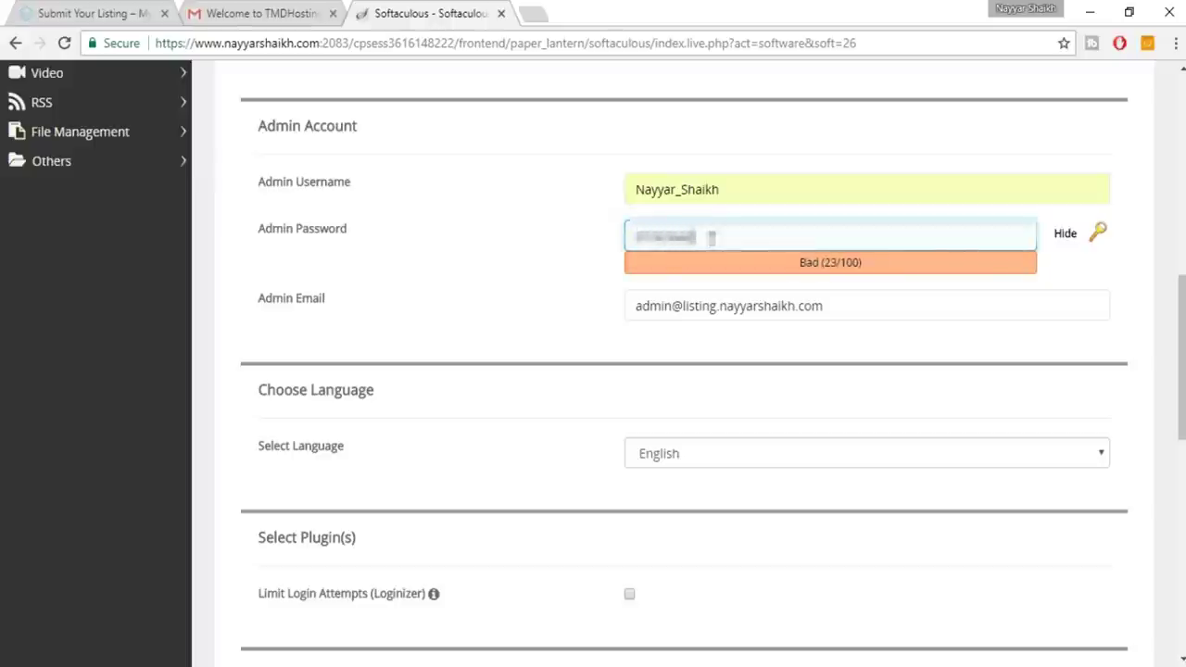
{"action": "left_click", "coordinate": [1065, 235]}
Replace the admin e-mail with the owner's saved address and start the installation.
{"action": "left_click_drag", "start_coordinate": [906, 313], "coordinate": [630, 299]}
{"action": "type", "text": "re"}
{"action": "left_click", "coordinate": [694, 332]}
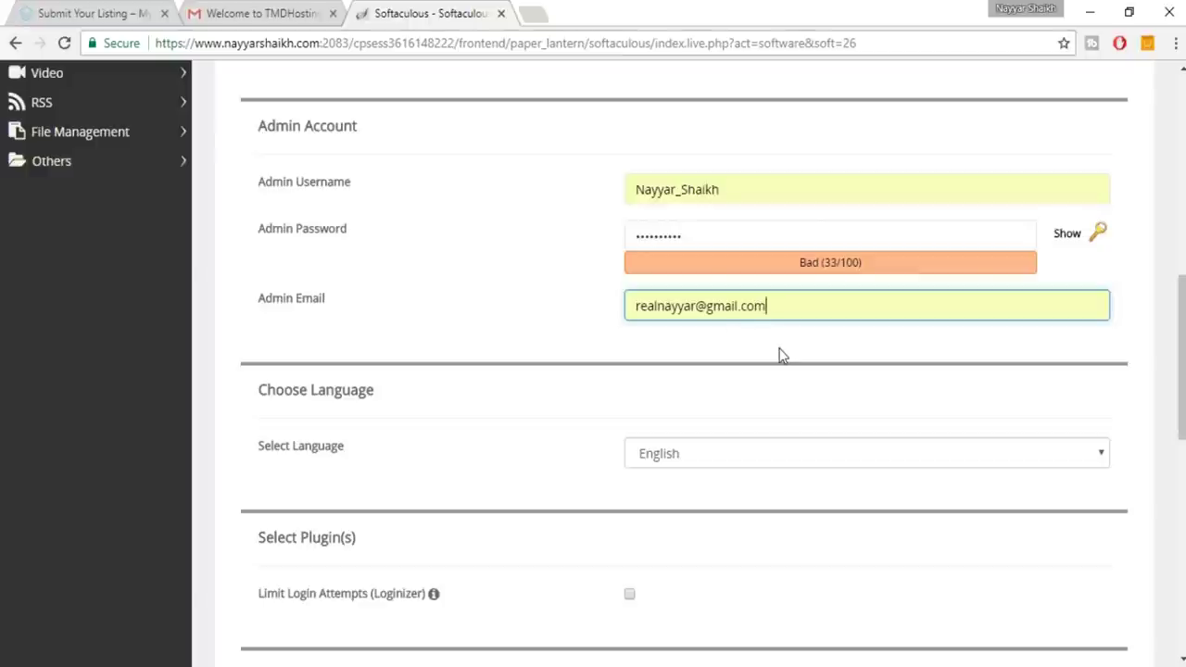
{"action": "scroll", "coordinate": [779, 355], "scroll_direction": "down", "scroll_amount": 2}
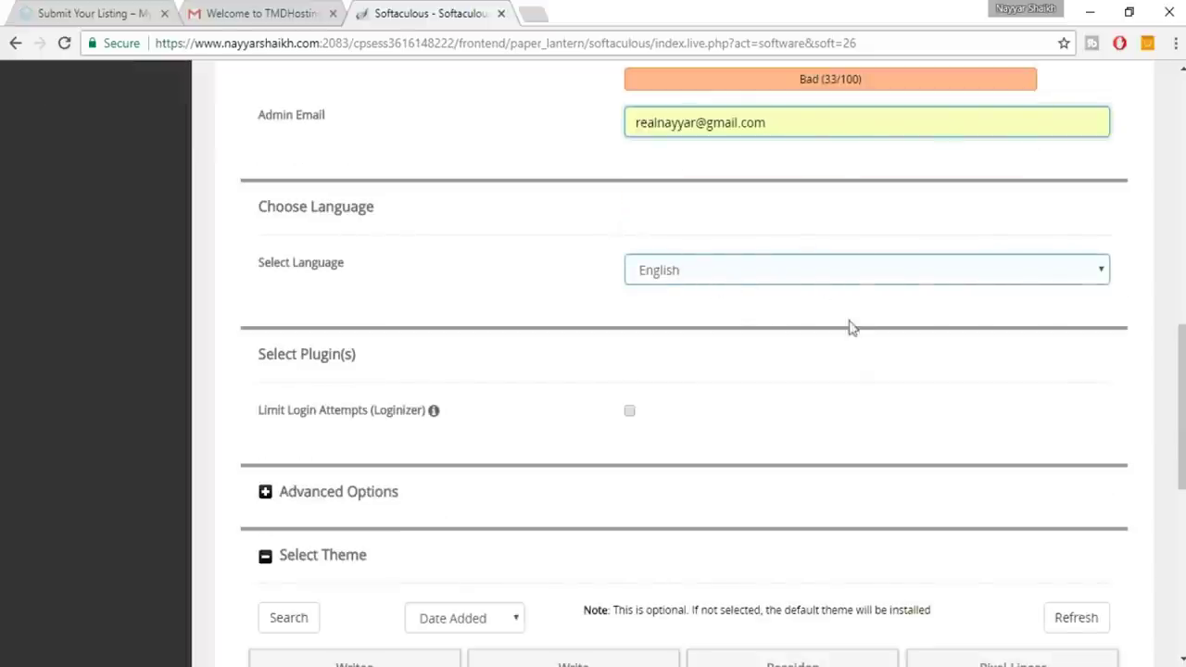
{"action": "scroll", "coordinate": [861, 398], "scroll_direction": "down", "scroll_amount": 6}
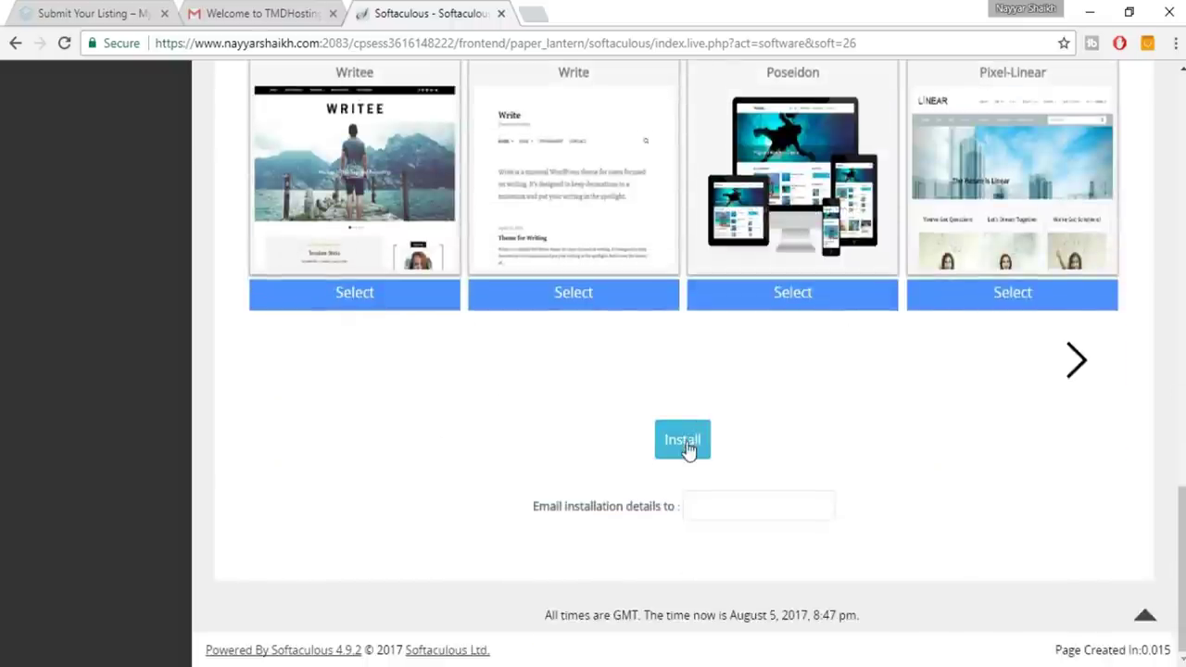
{"action": "left_click", "coordinate": [683, 441]}
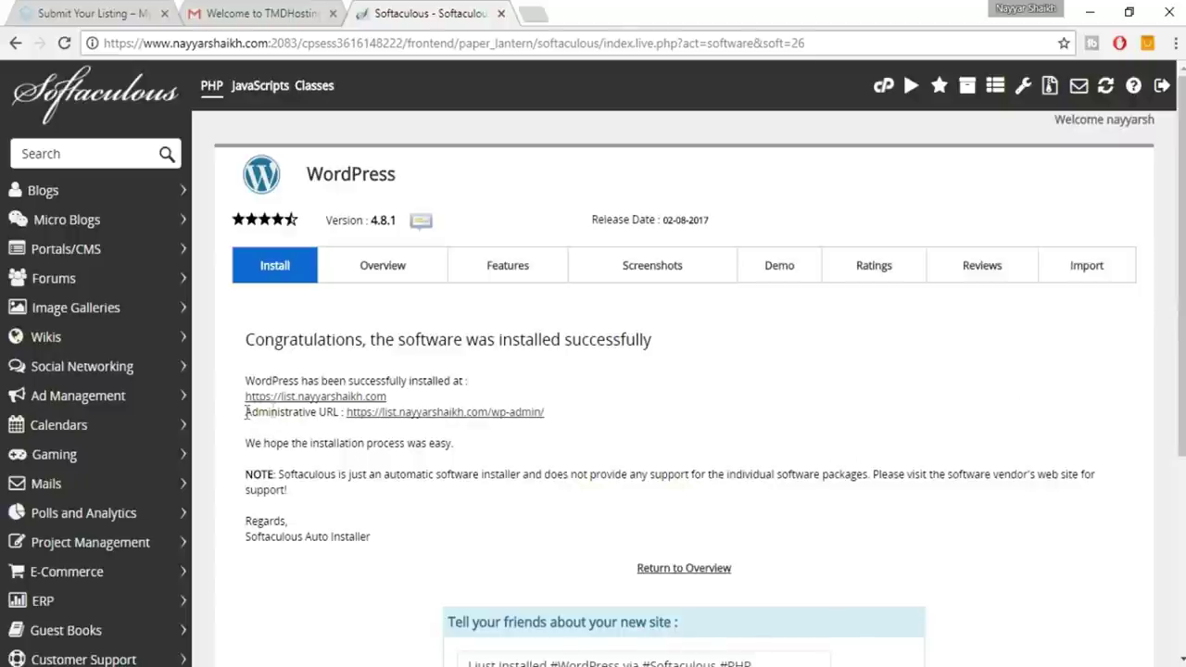
Open the new site's Administrative URL in a new browser tab.
{"action": "right_click", "coordinate": [433, 419]}
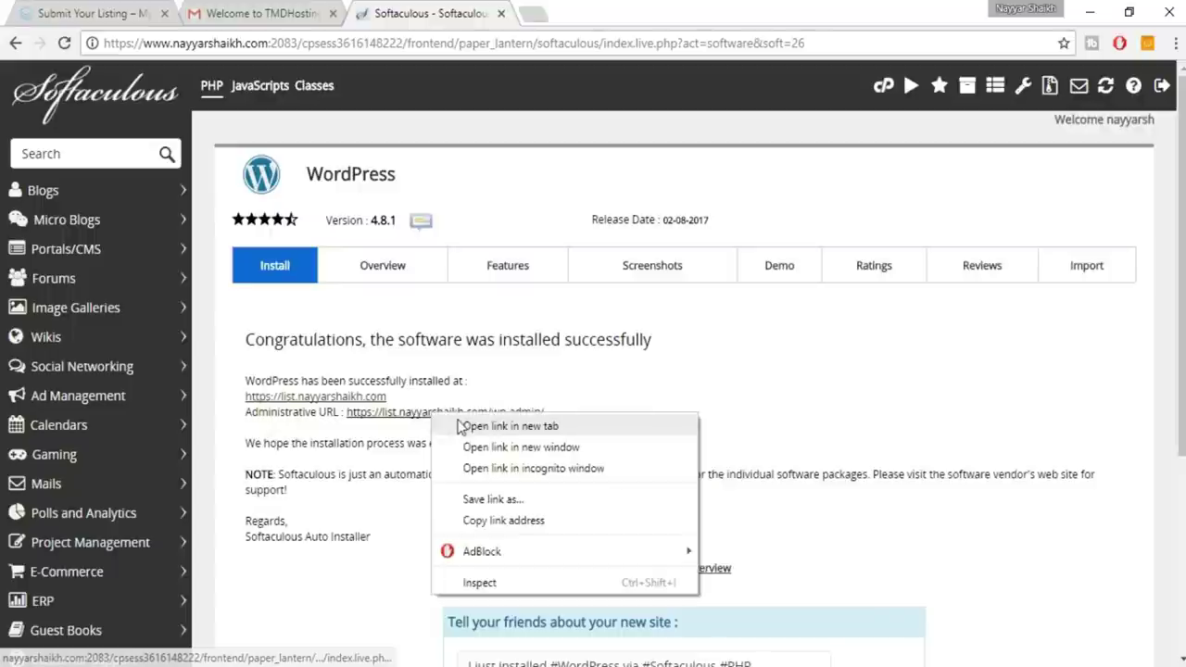
{"action": "left_click", "coordinate": [468, 422]}
In Settings > General, confirm both site addresses use https and save the changes.
{"action": "left_click", "coordinate": [576, 11]}
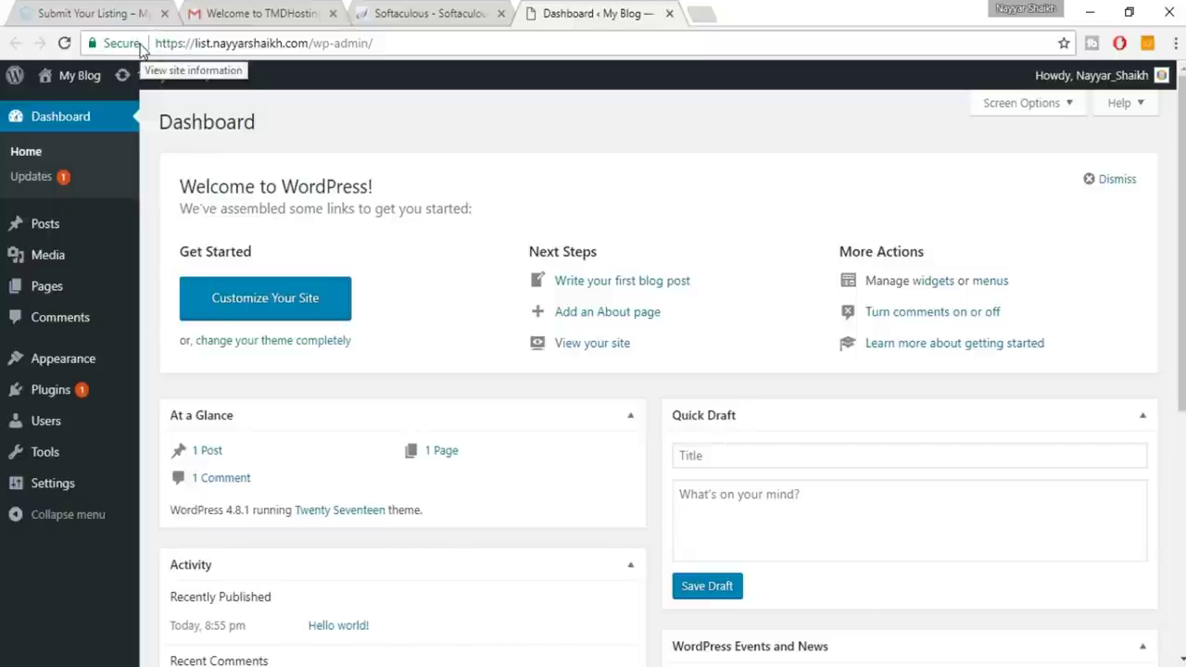
{"action": "left_click", "coordinate": [55, 483]}
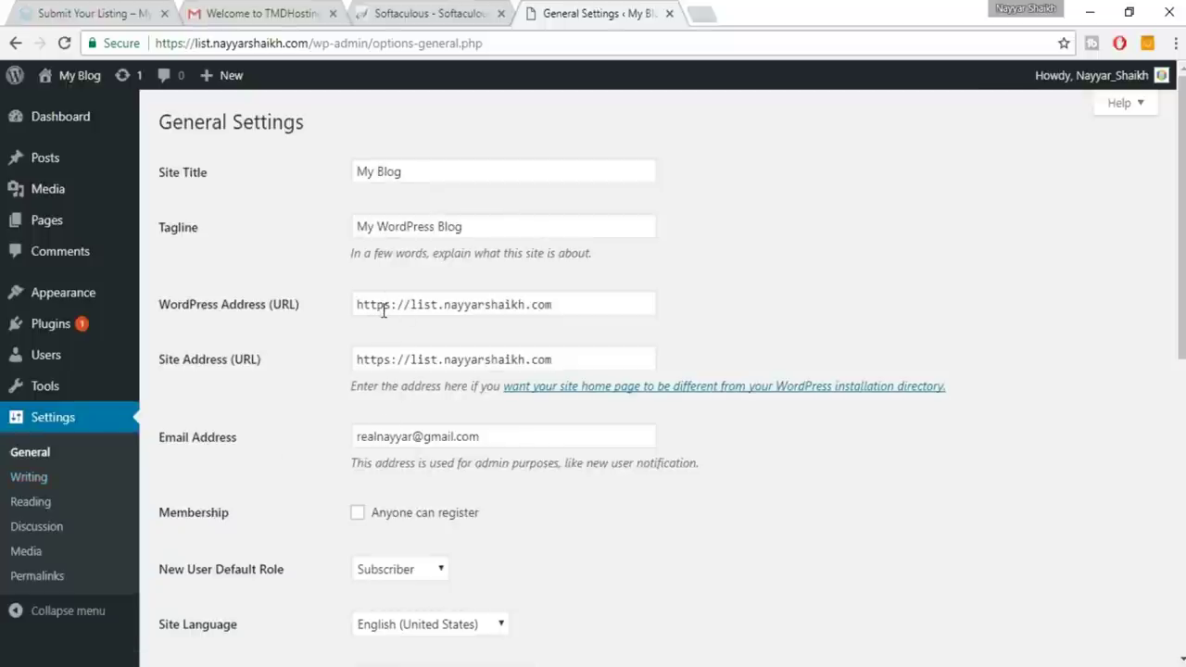
{"action": "left_click_drag", "start_coordinate": [384, 310], "coordinate": [391, 310]}
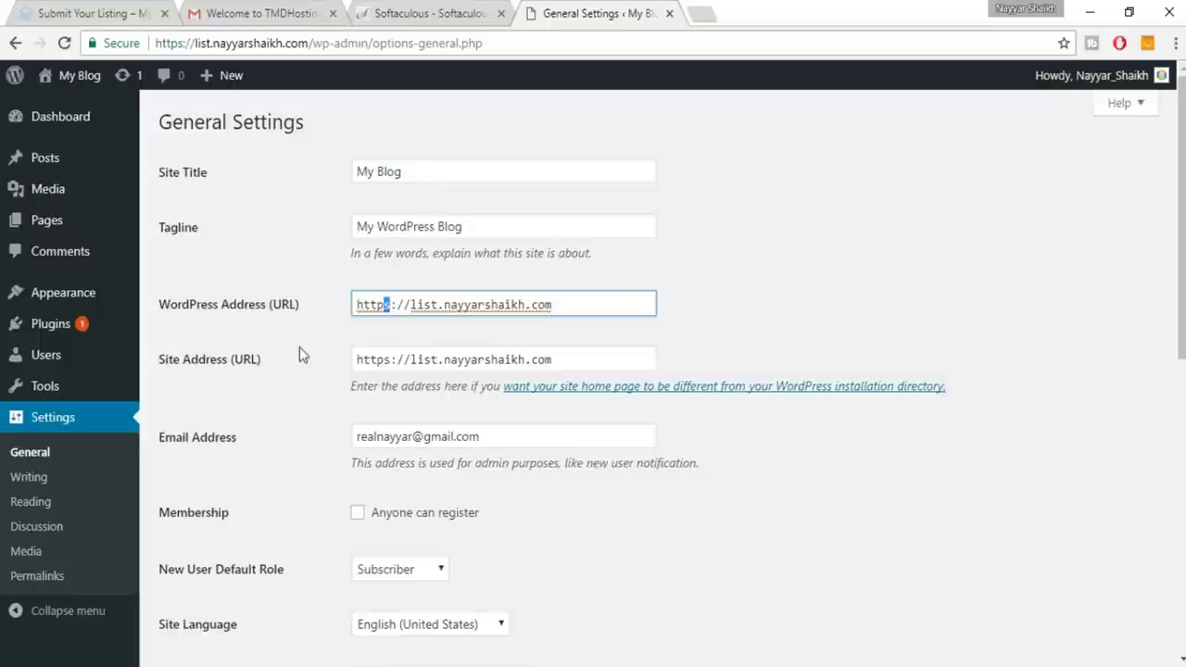
{"action": "left_click", "coordinate": [297, 345]}
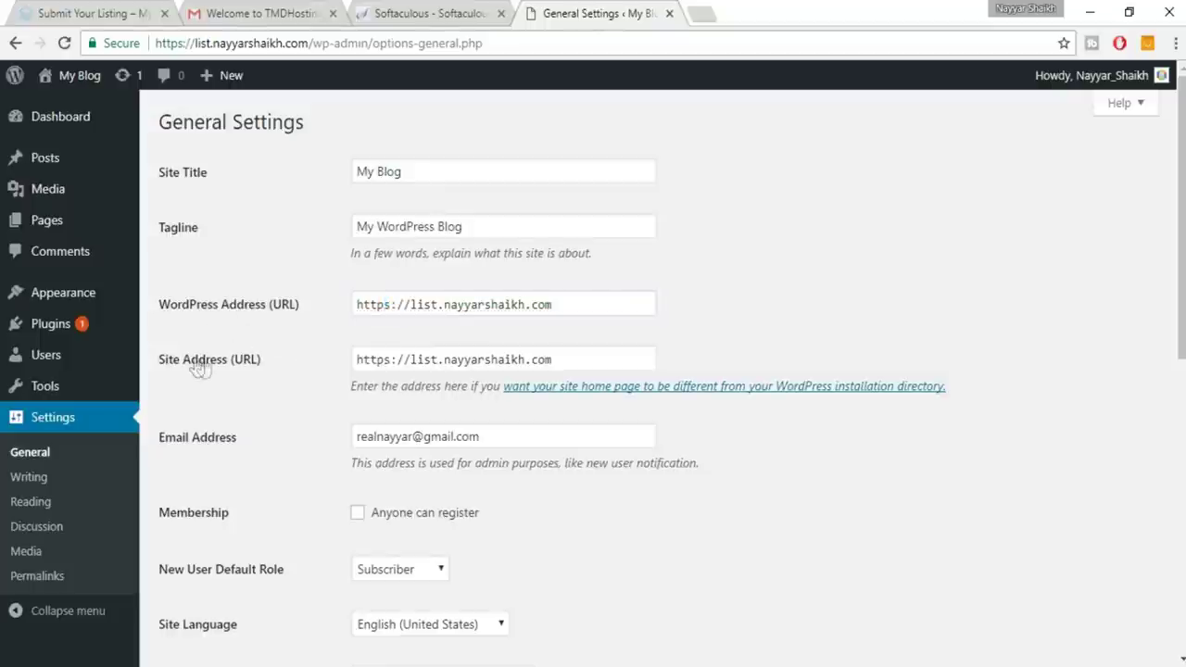
{"action": "scroll", "coordinate": [691, 468], "scroll_direction": "down", "scroll_amount": 4}
{"action": "scroll", "coordinate": [691, 474], "scroll_direction": "down", "scroll_amount": 3}
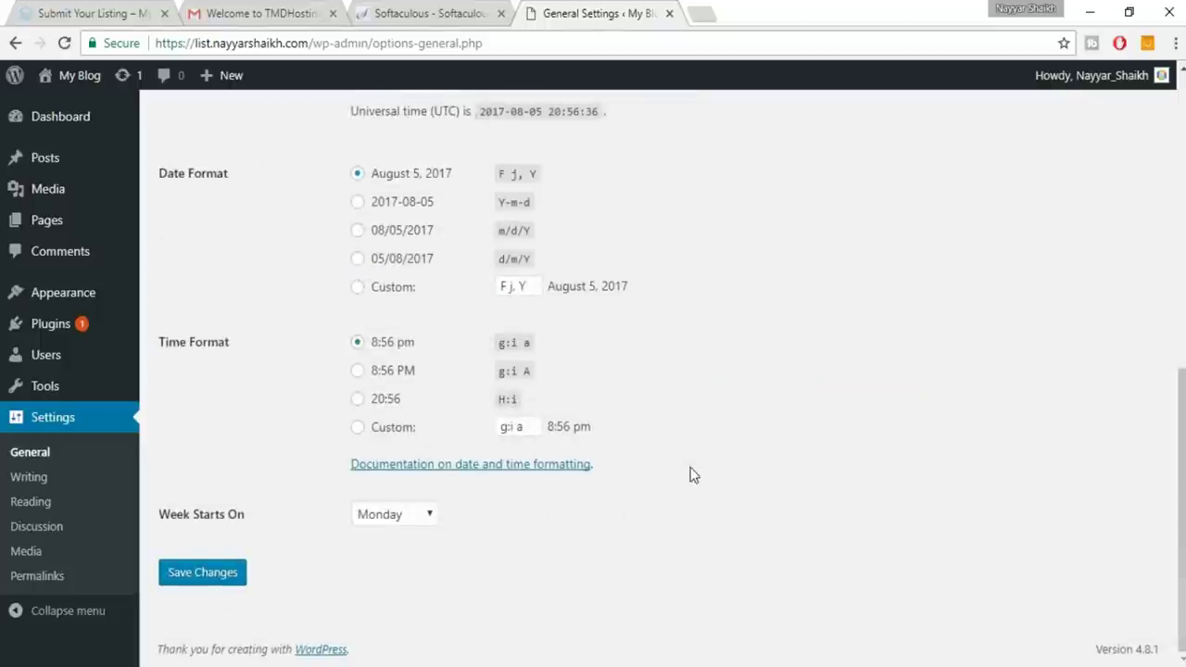
{"action": "left_click", "coordinate": [209, 584]}
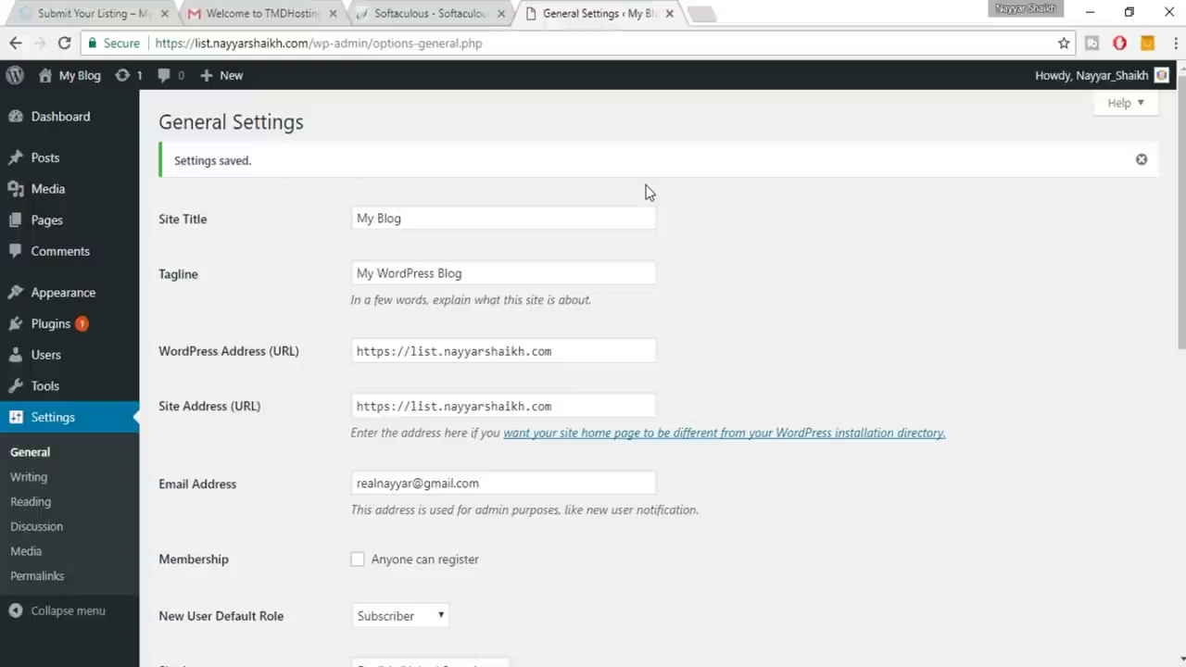
{"action": "left_click", "coordinate": [79, 13]}
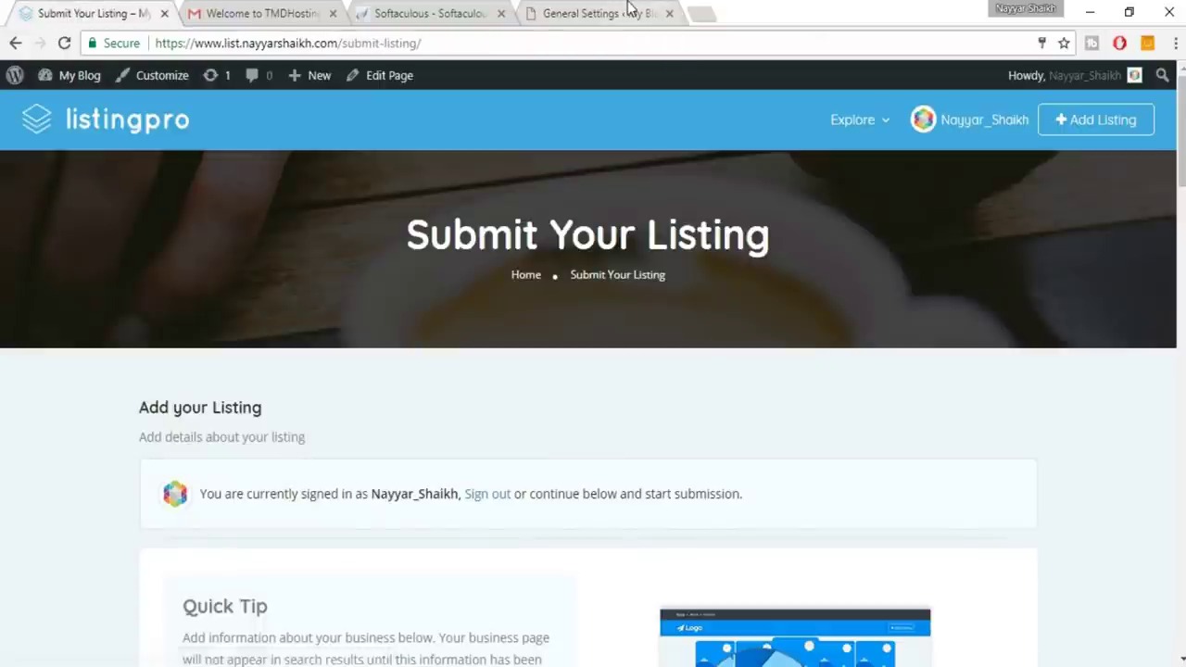
Return to General Settings and begin entering bloggdude.com/listing in a new tab.
{"action": "left_click", "coordinate": [632, 11]}
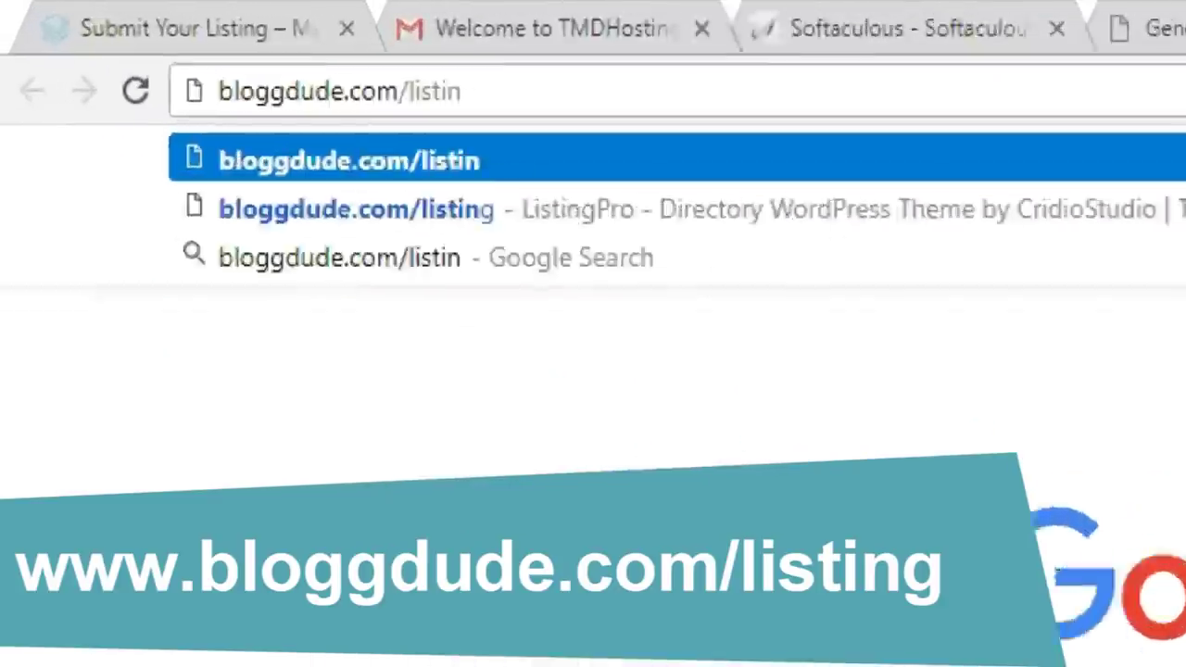
{"action": "key", "text": "Down"}
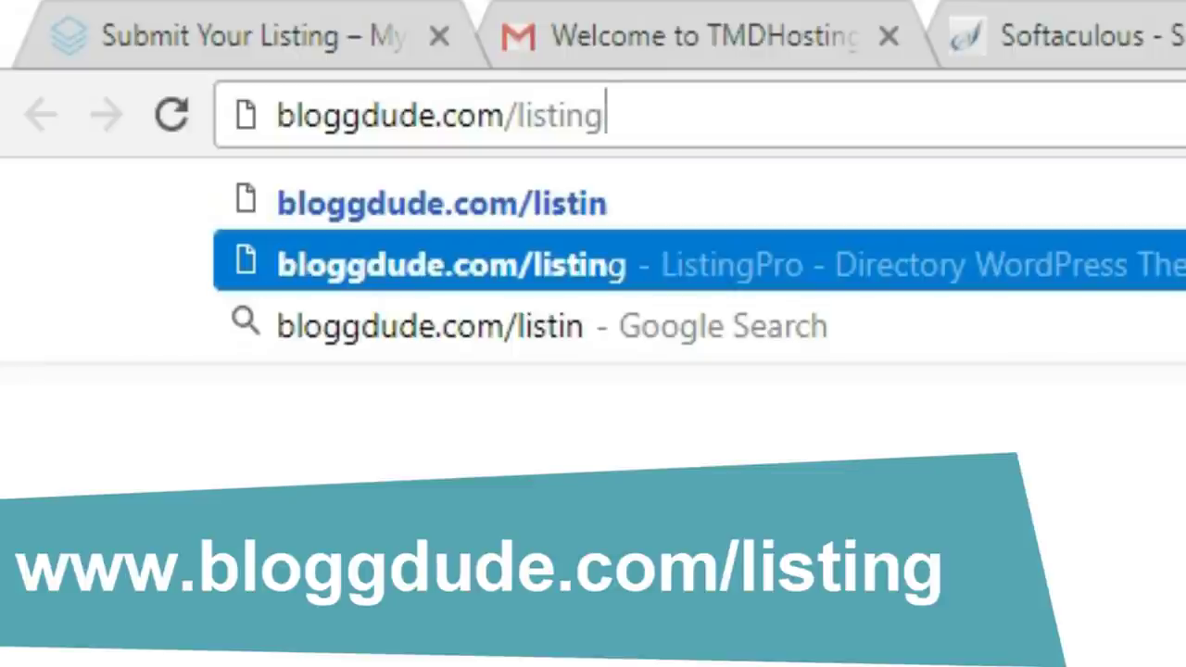
Load bloggdude.com/listing, browse the ListingPro ThemeForest page, then close that tab.
{"action": "key", "text": "Return"}
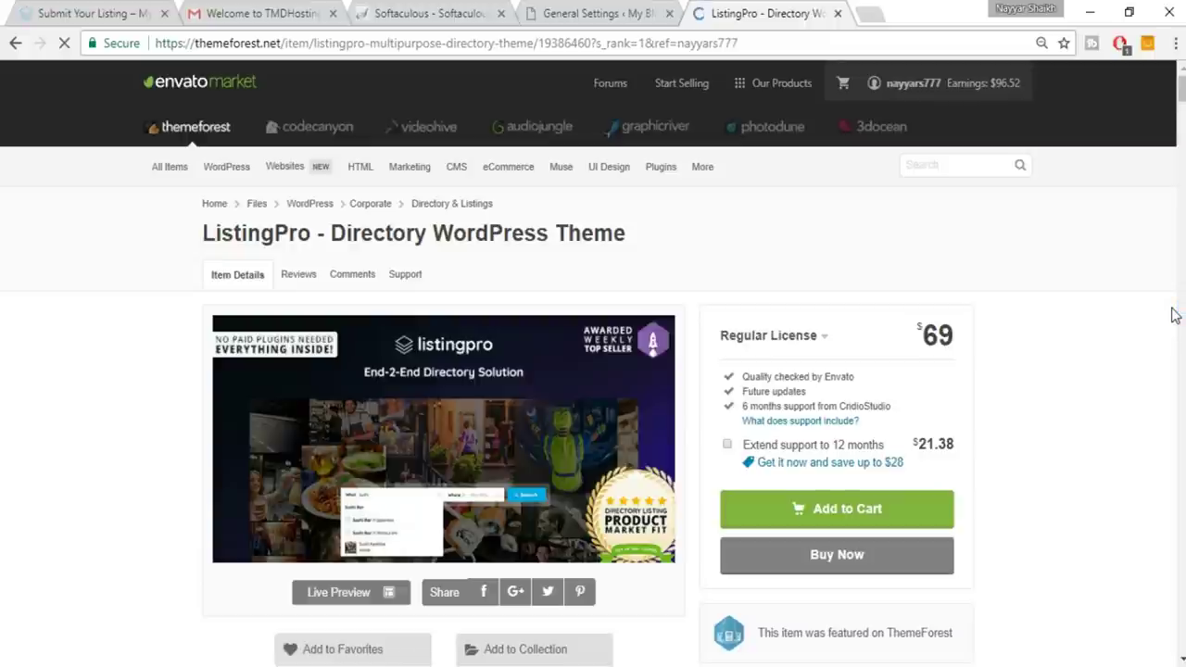
{"action": "scroll", "coordinate": [1172, 316], "scroll_direction": "down", "scroll_amount": 1}
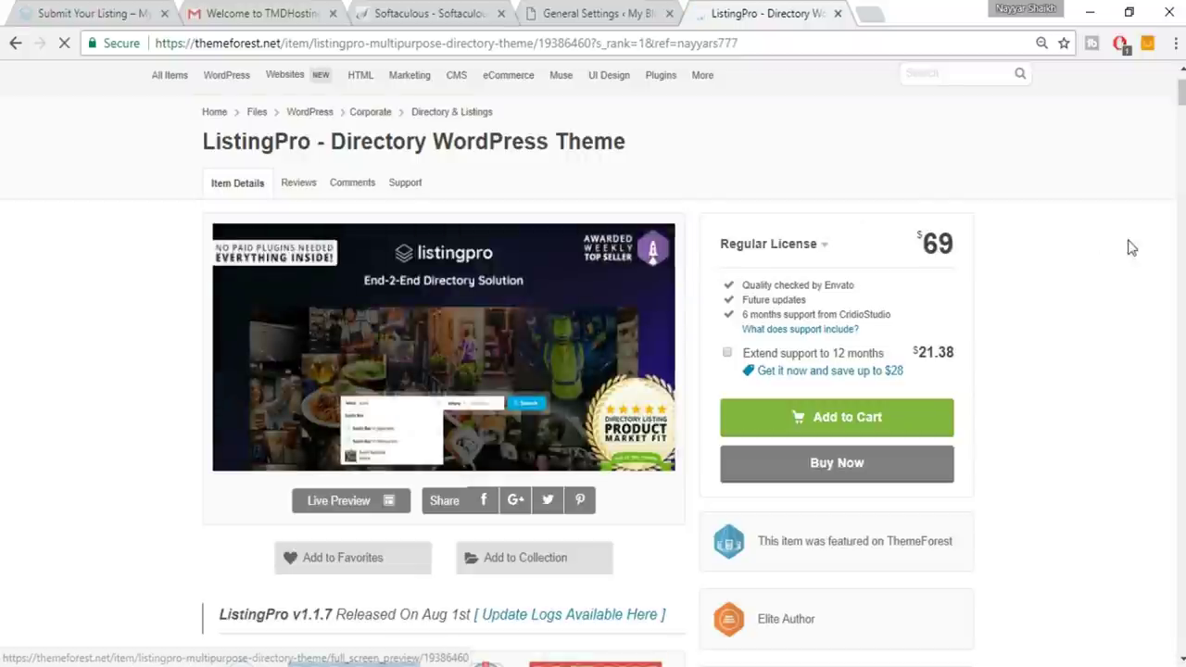
{"action": "scroll", "coordinate": [1131, 249], "scroll_direction": "down", "scroll_amount": 4}
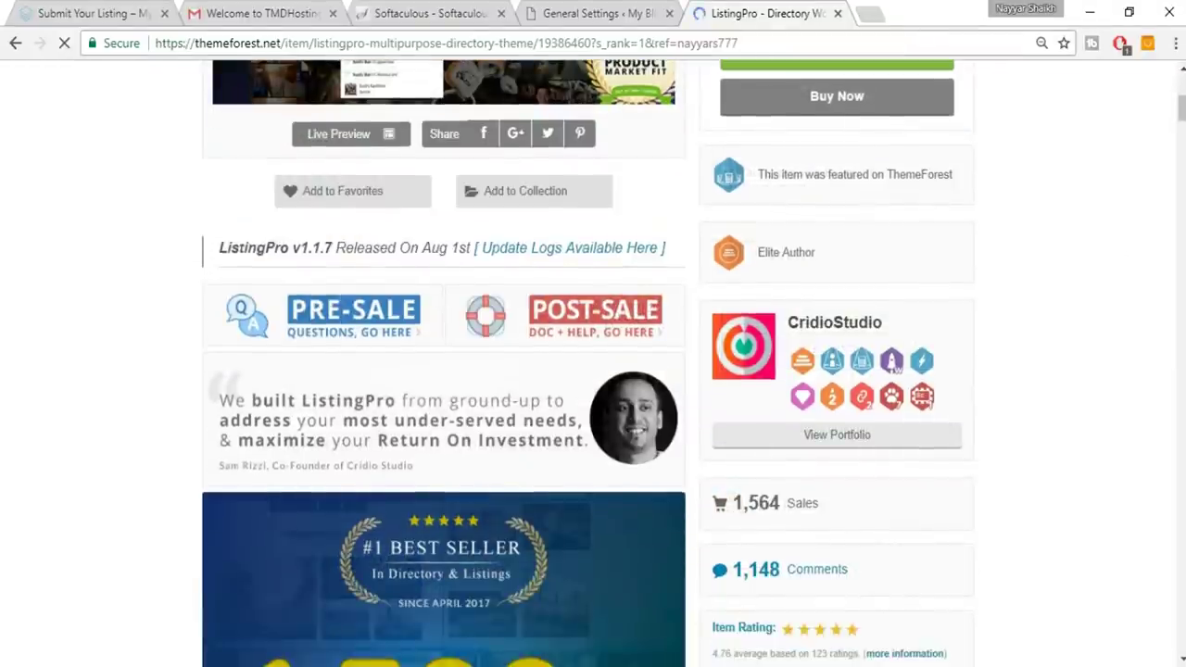
{"action": "scroll", "coordinate": [593, 370], "scroll_direction": "down", "scroll_amount": 2}
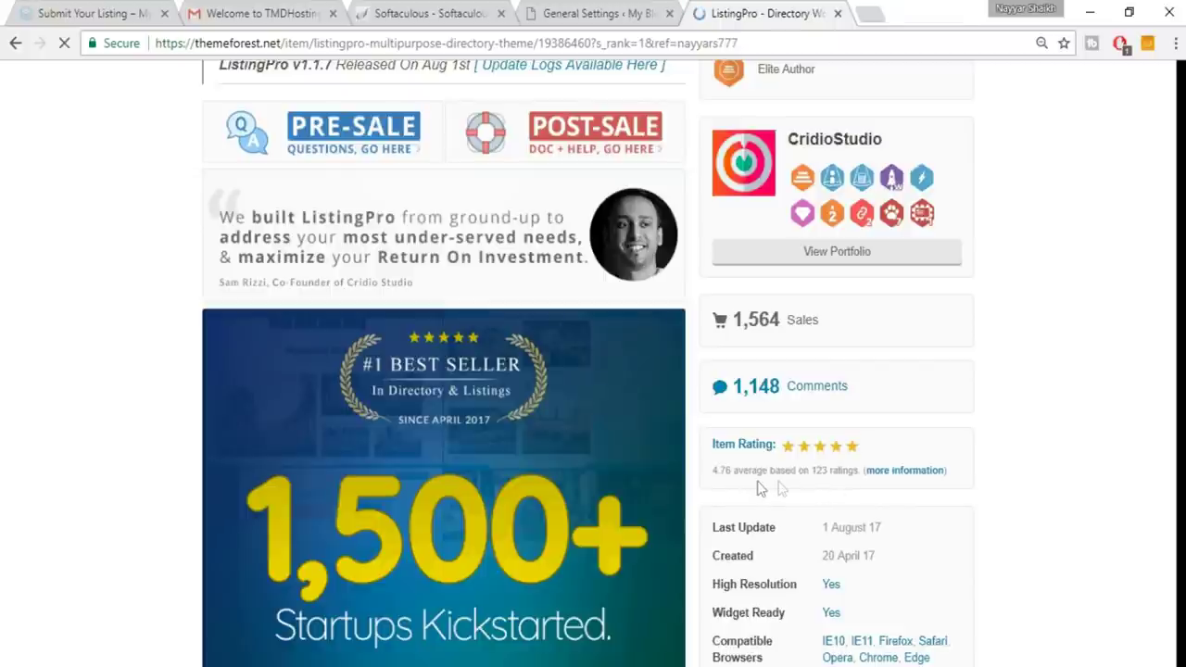
{"action": "scroll", "coordinate": [639, 392], "scroll_direction": "down", "scroll_amount": 1}
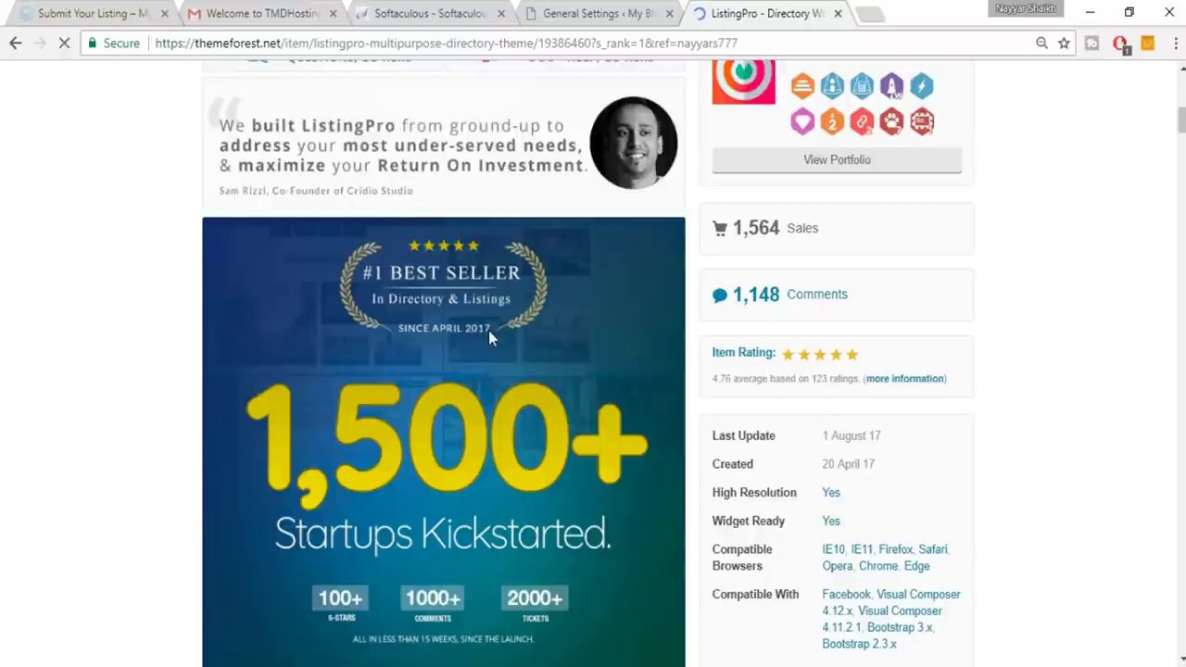
{"action": "scroll", "coordinate": [1089, 338], "scroll_direction": "up", "scroll_amount": 1}
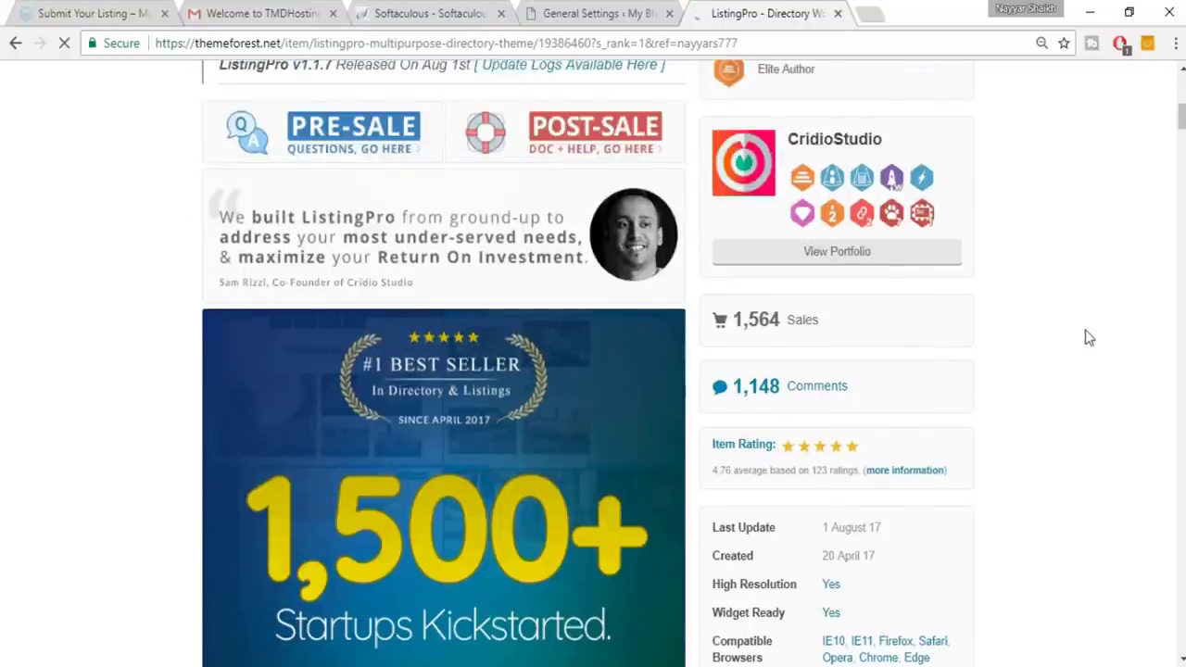
{"action": "scroll", "coordinate": [1126, 301], "scroll_direction": "up", "scroll_amount": 7}
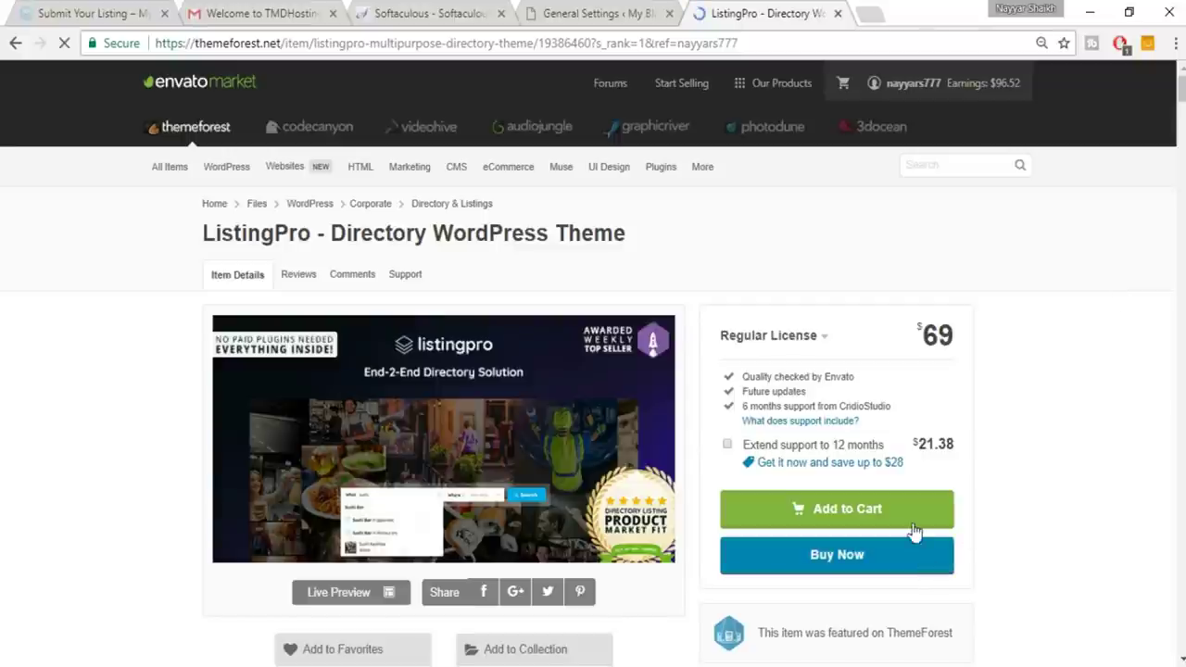
{"action": "left_click", "coordinate": [838, 14]}
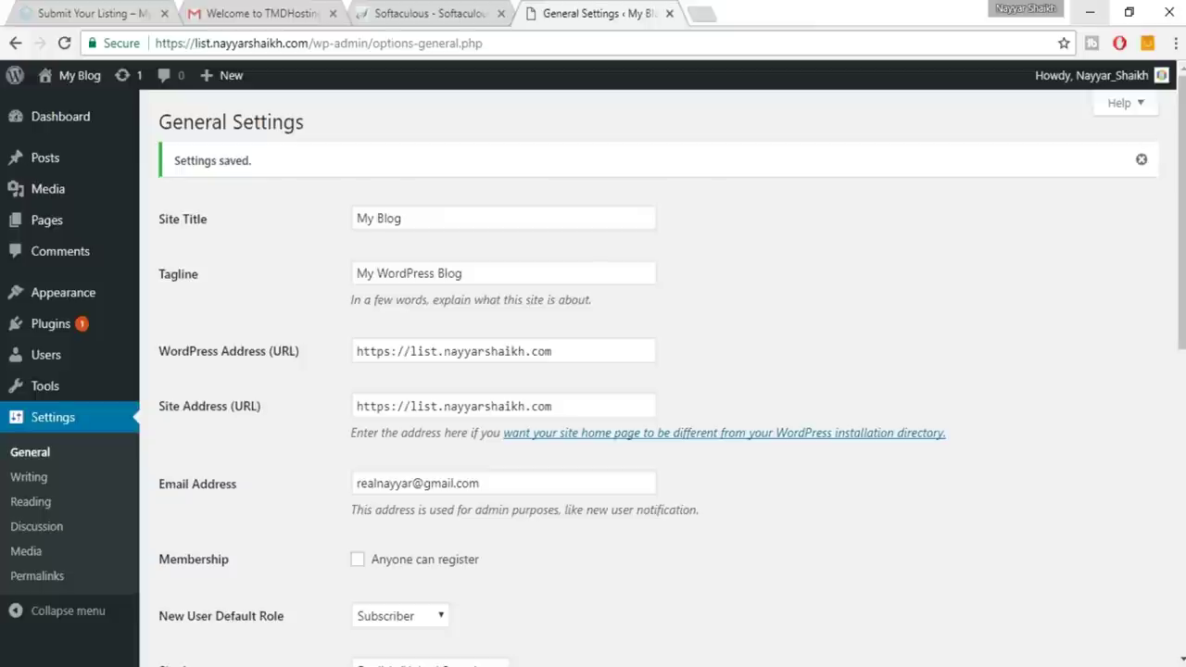
Open the desktop ListingPro folder and inspect the downloaded theme zip without extracting it.
{"action": "left_click", "coordinate": [1090, 12]}
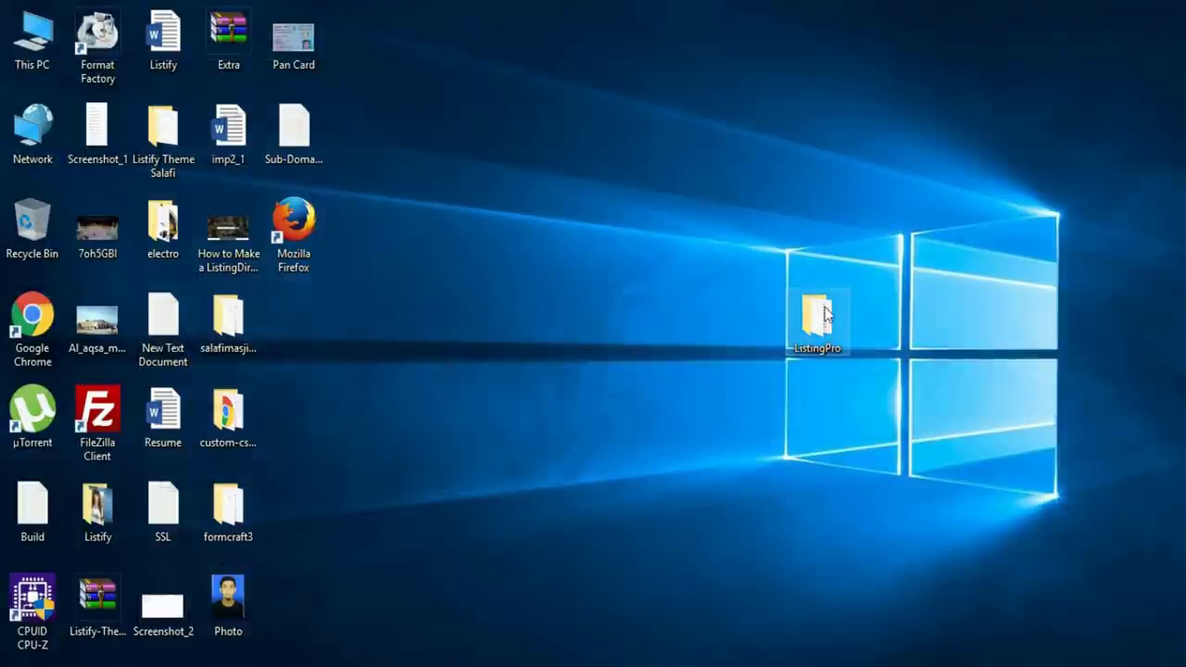
{"action": "double_click", "coordinate": [826, 315]}
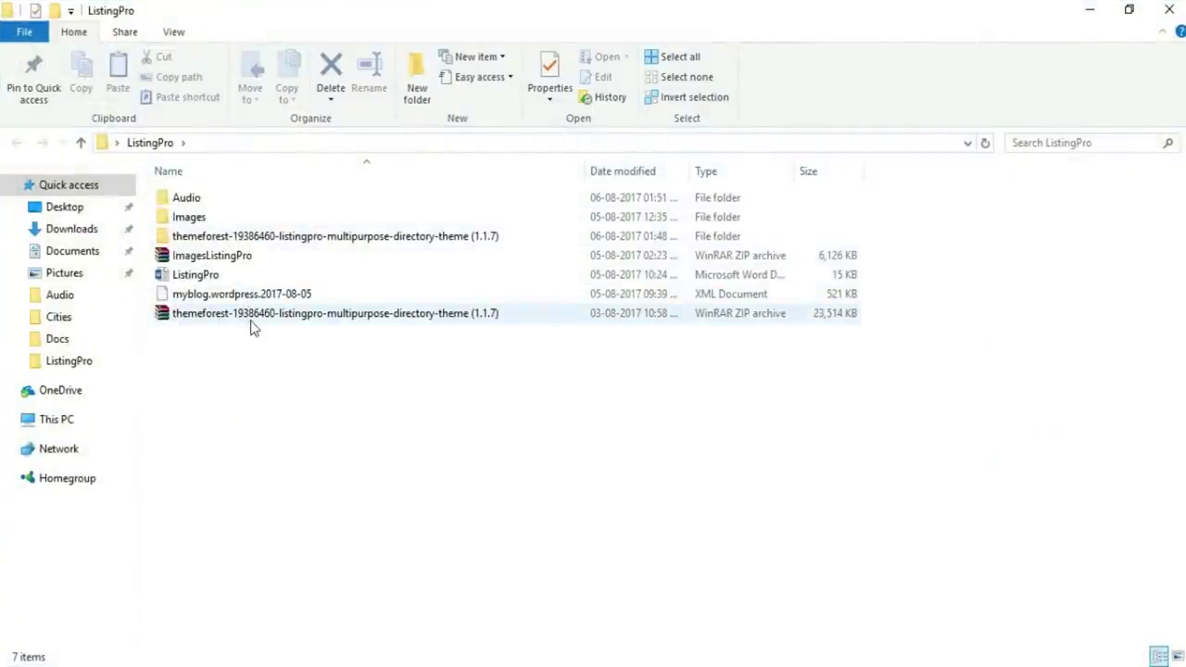
{"action": "left_click", "coordinate": [262, 315]}
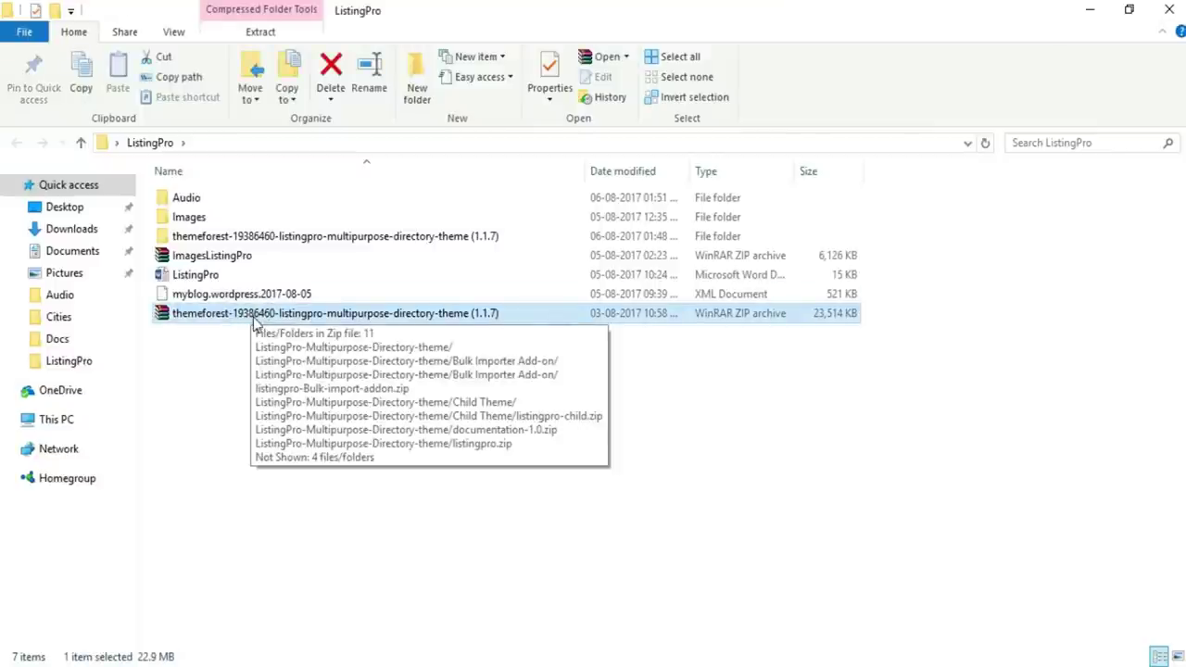
{"action": "right_click", "coordinate": [255, 319]}
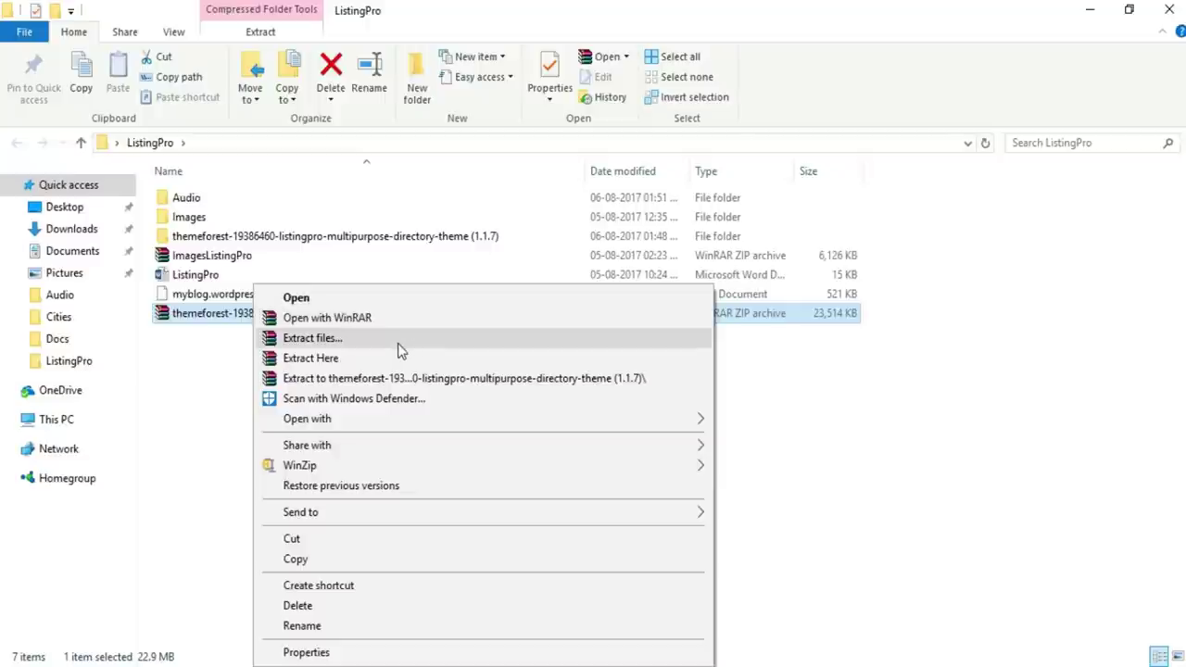
{"action": "left_click", "coordinate": [210, 378]}
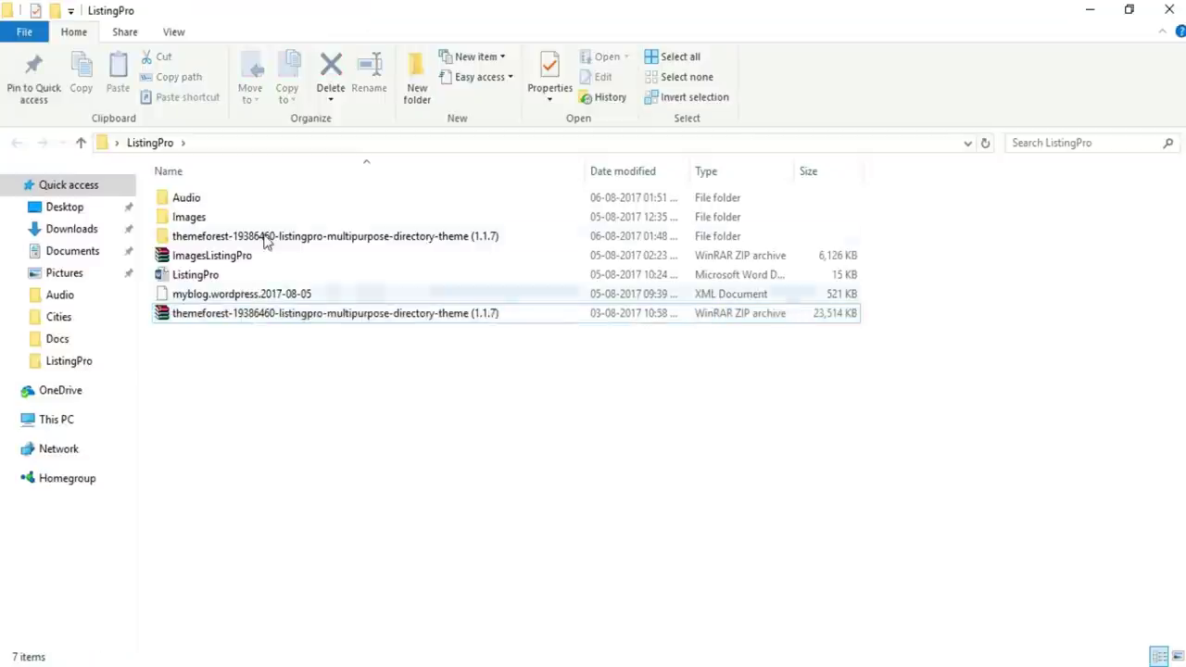
Navigate into themeforest > ListingPro-Multipurpose-Directory-theme and select listingpro.zip.
{"action": "double_click", "coordinate": [229, 241]}
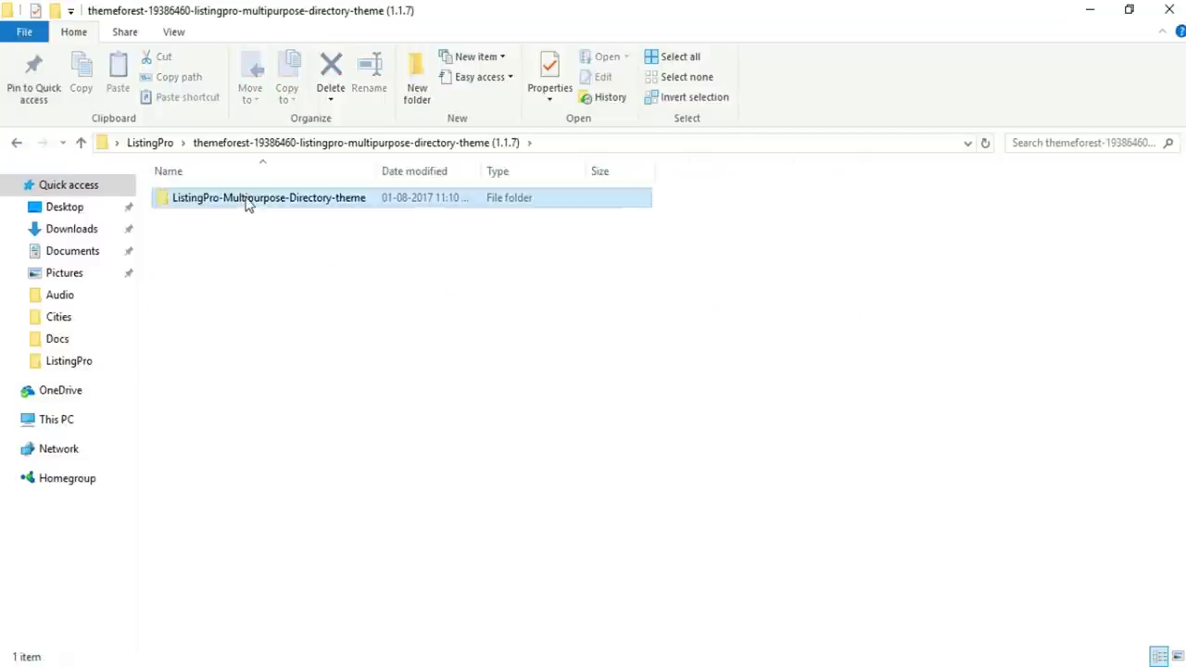
{"action": "double_click", "coordinate": [248, 201]}
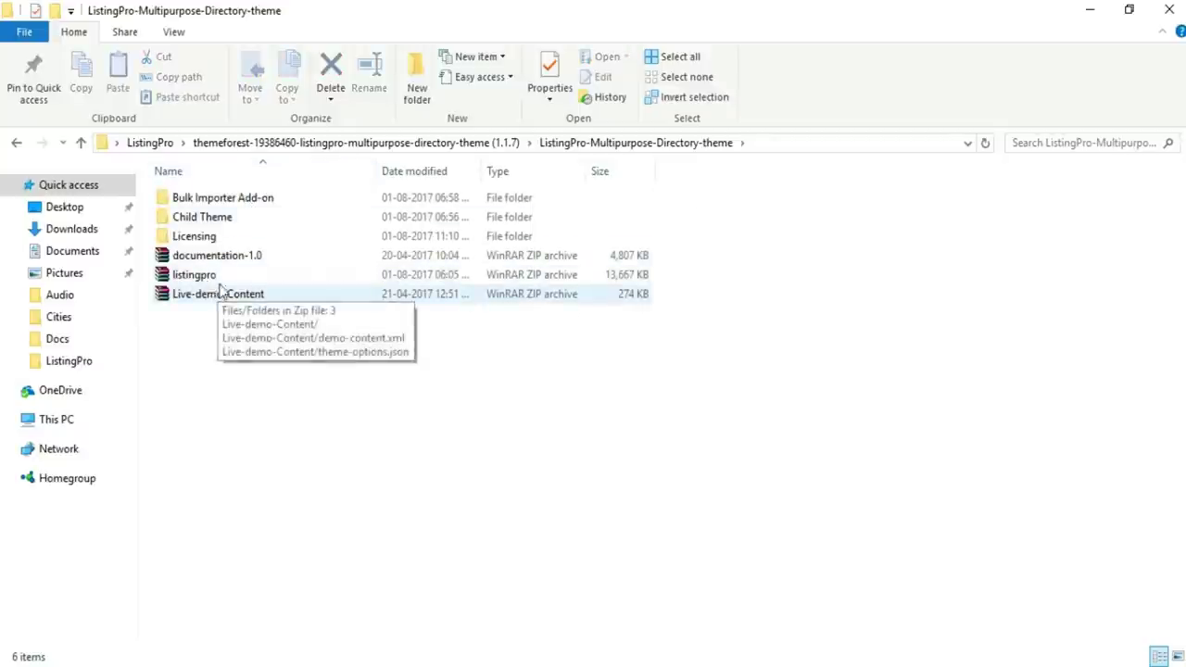
{"action": "mouse_move", "coordinate": [211, 280]}
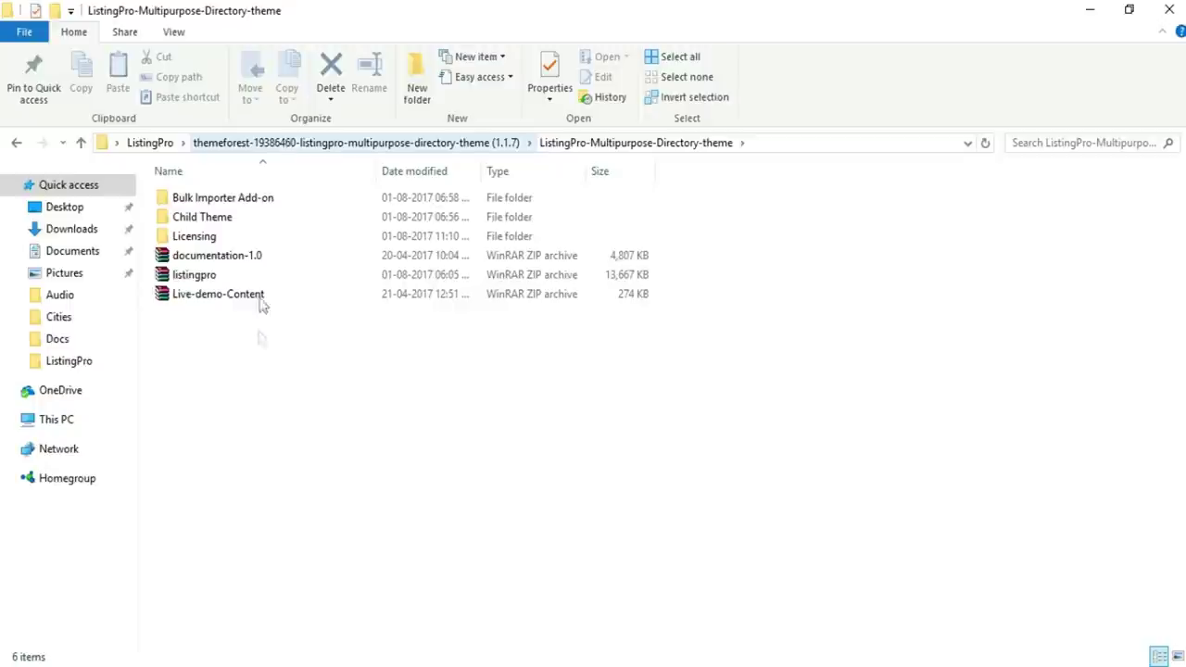
{"action": "left_click", "coordinate": [197, 278]}
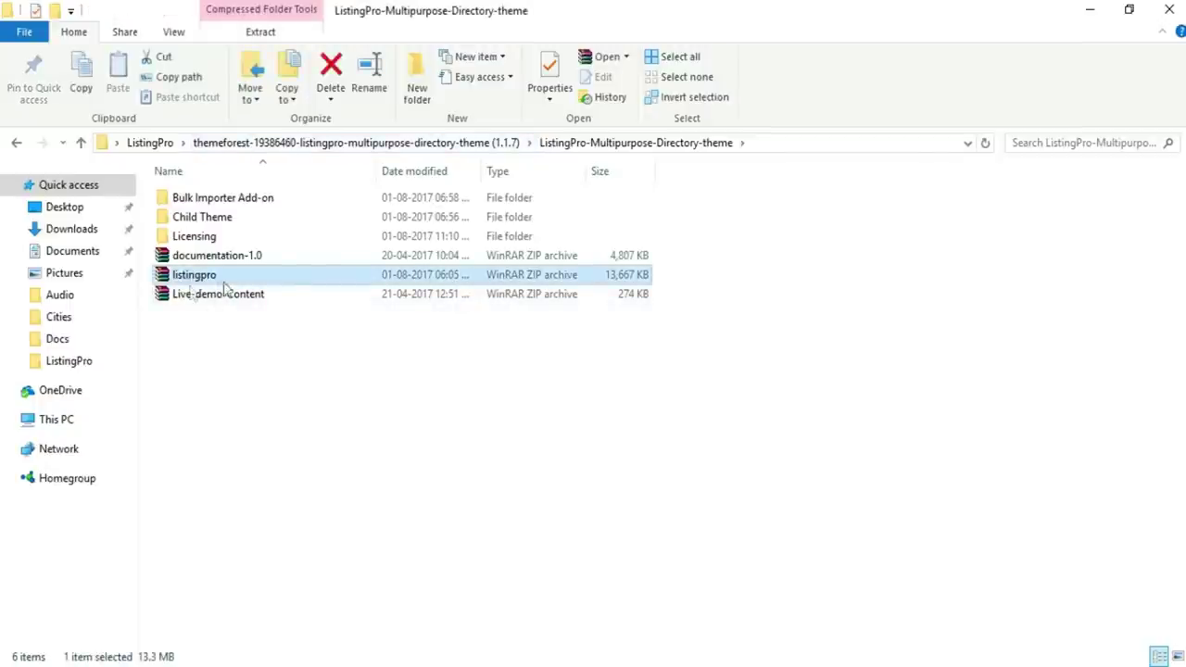
{"action": "mouse_move", "coordinate": [248, 311]}
{"action": "right_click", "coordinate": [228, 272]}
{"action": "left_click", "coordinate": [490, 587]}
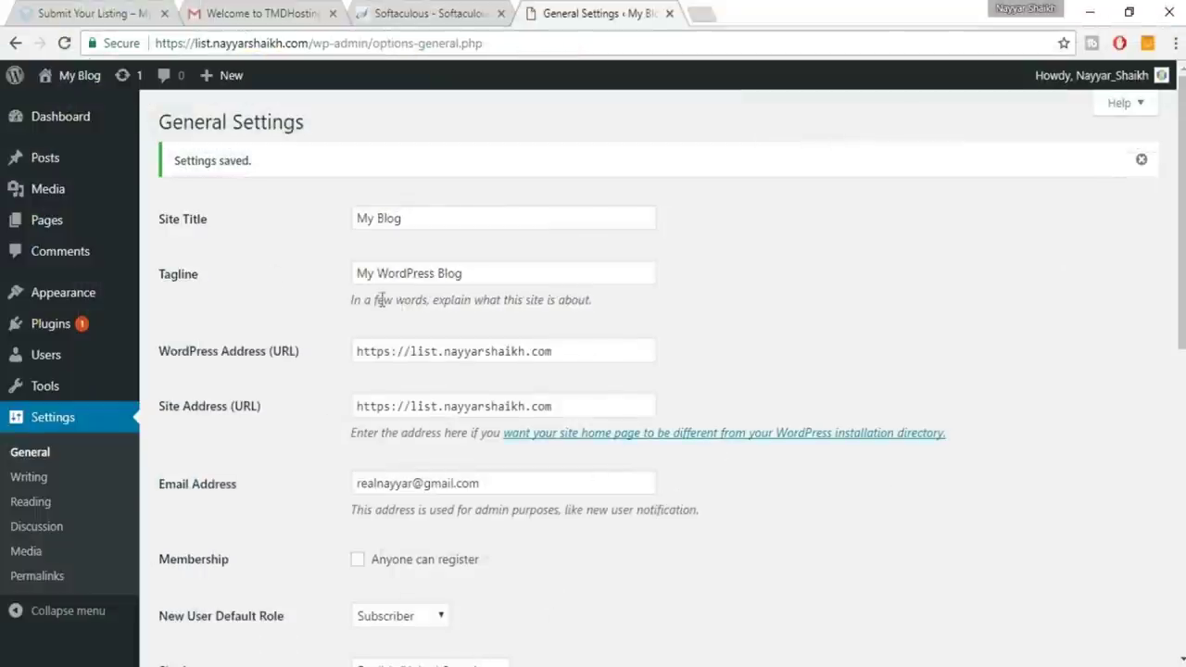
Under Appearance > Themes > Add New > Upload Theme, choose the listingpro zip file.
{"action": "left_click", "coordinate": [87, 301]}
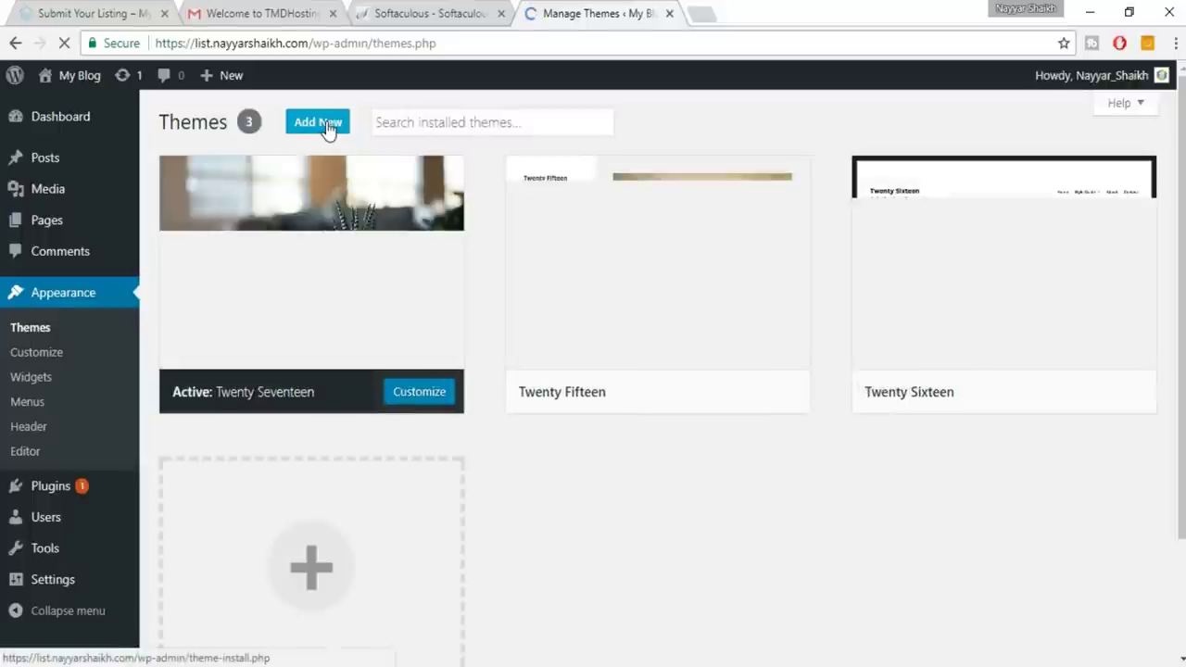
{"action": "left_click", "coordinate": [326, 126]}
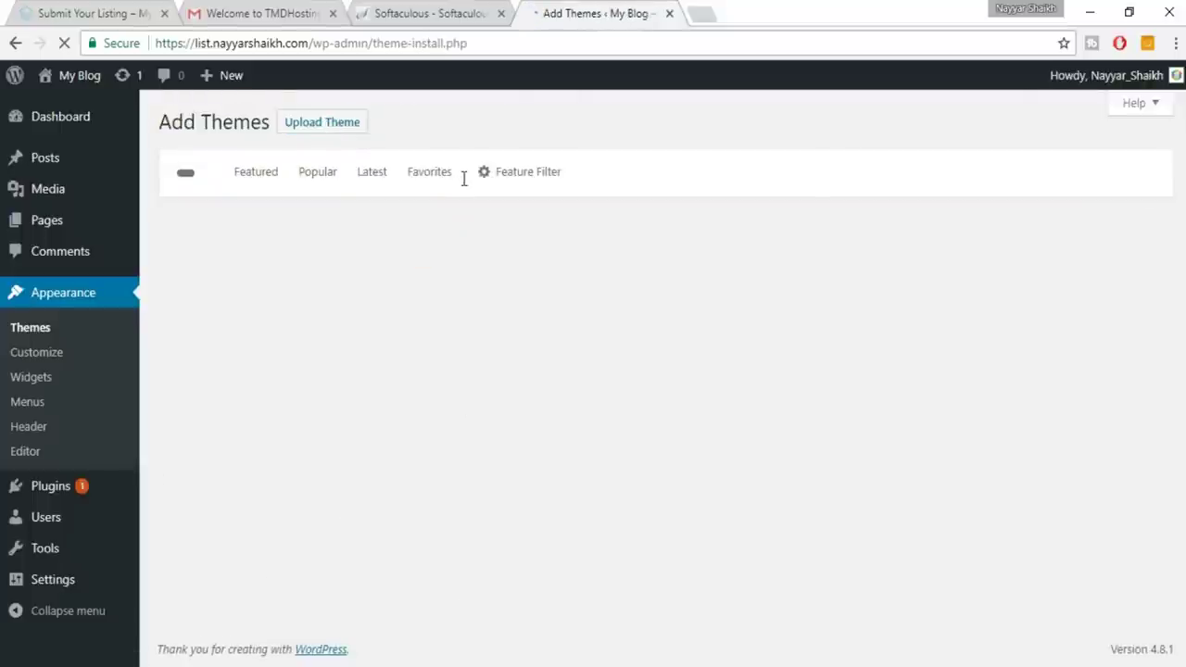
{"action": "left_click", "coordinate": [345, 130]}
{"action": "left_click", "coordinate": [530, 292]}
{"action": "left_click", "coordinate": [212, 204]}
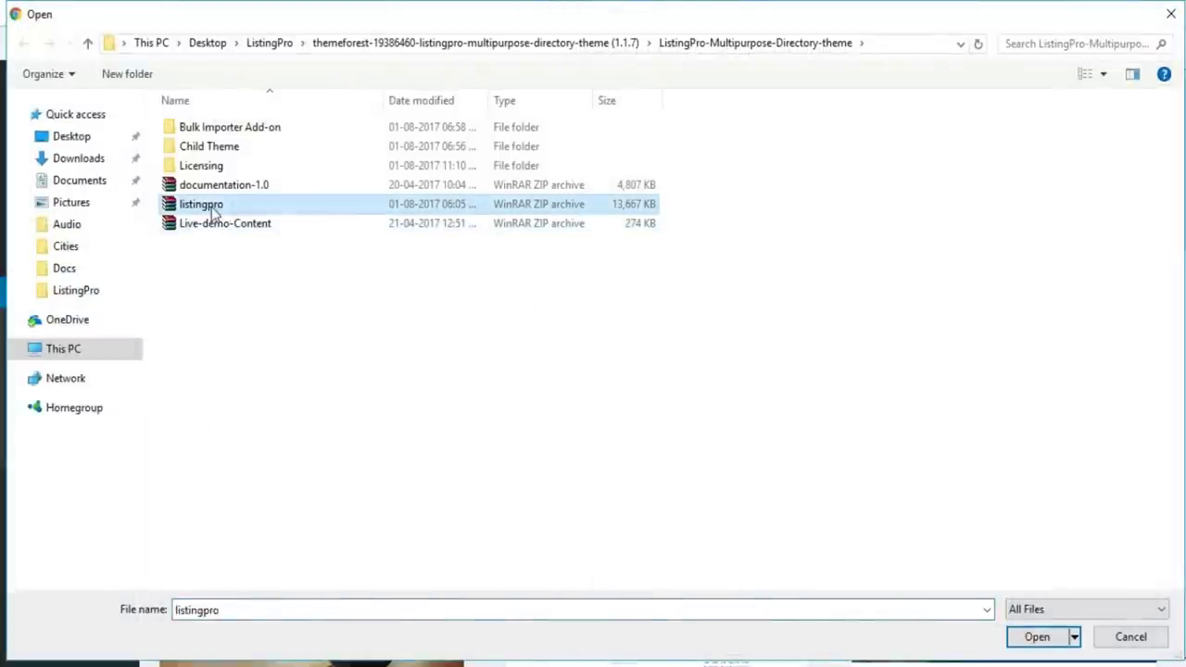
{"action": "left_click", "coordinate": [1035, 637]}
Install the ListingPro theme from listingpro.zip and activate it.
{"action": "left_click", "coordinate": [775, 292]}
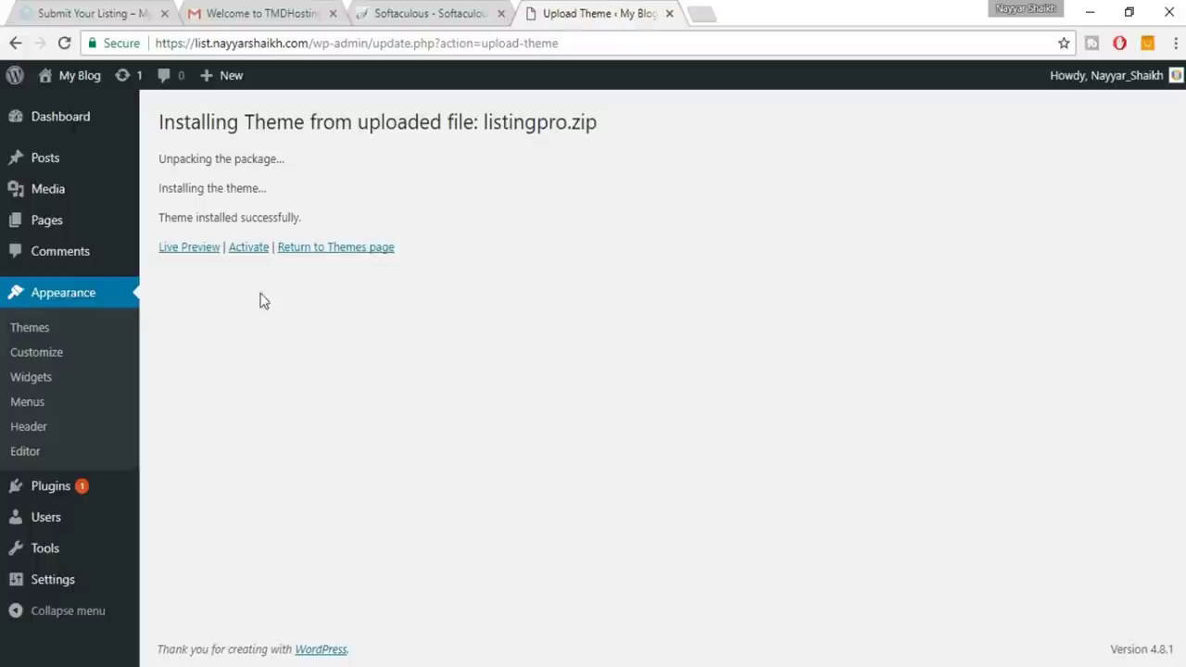
{"action": "left_click", "coordinate": [257, 254]}
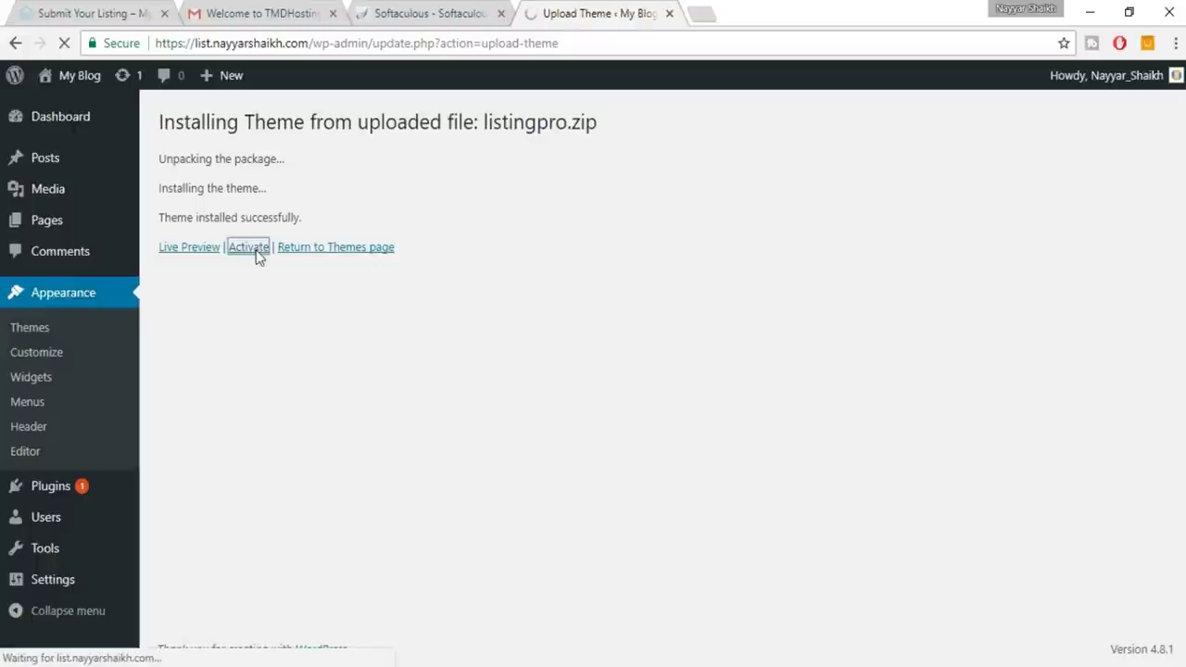
Run the ListingPro setup wizard, install required plugins, skip dummy content, and view the site.
{"action": "left_click", "coordinate": [502, 14]}
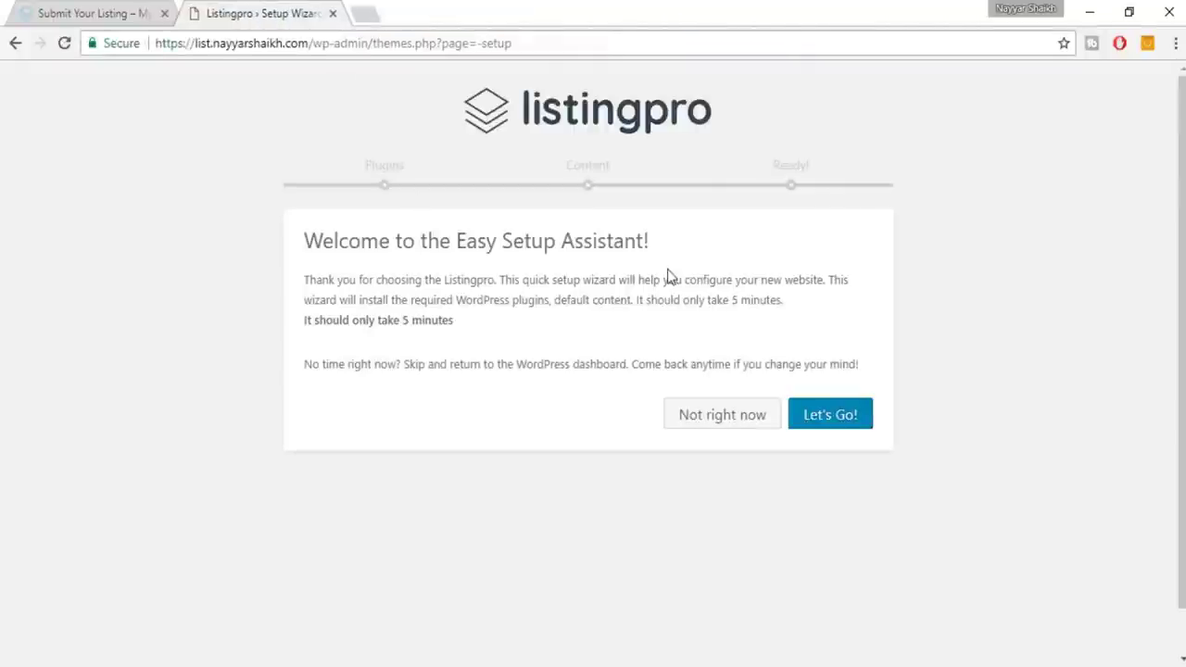
{"action": "left_click", "coordinate": [841, 415]}
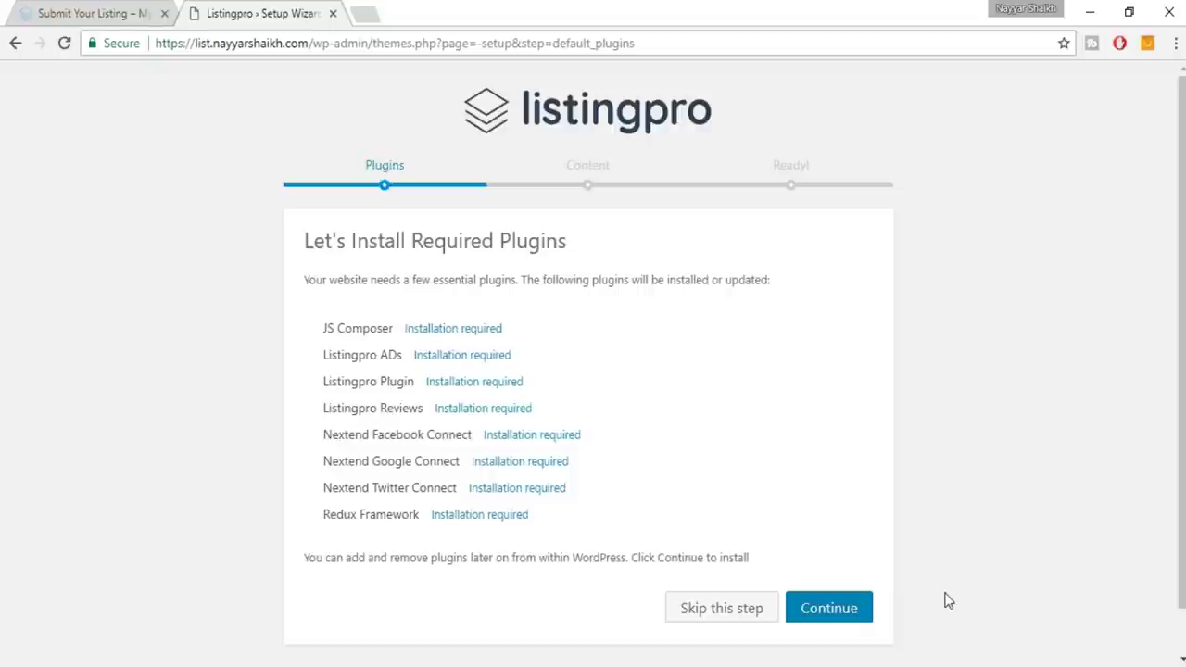
{"action": "left_click", "coordinate": [858, 615]}
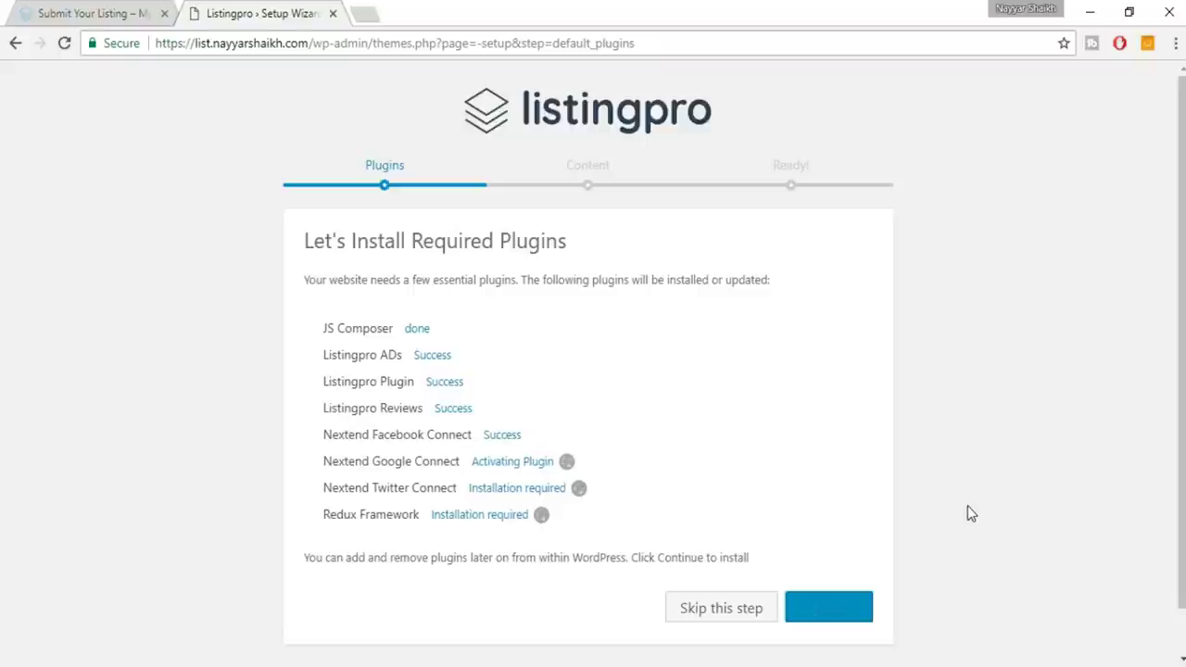
{"action": "scroll", "coordinate": [966, 313], "scroll_direction": "down", "scroll_amount": 1}
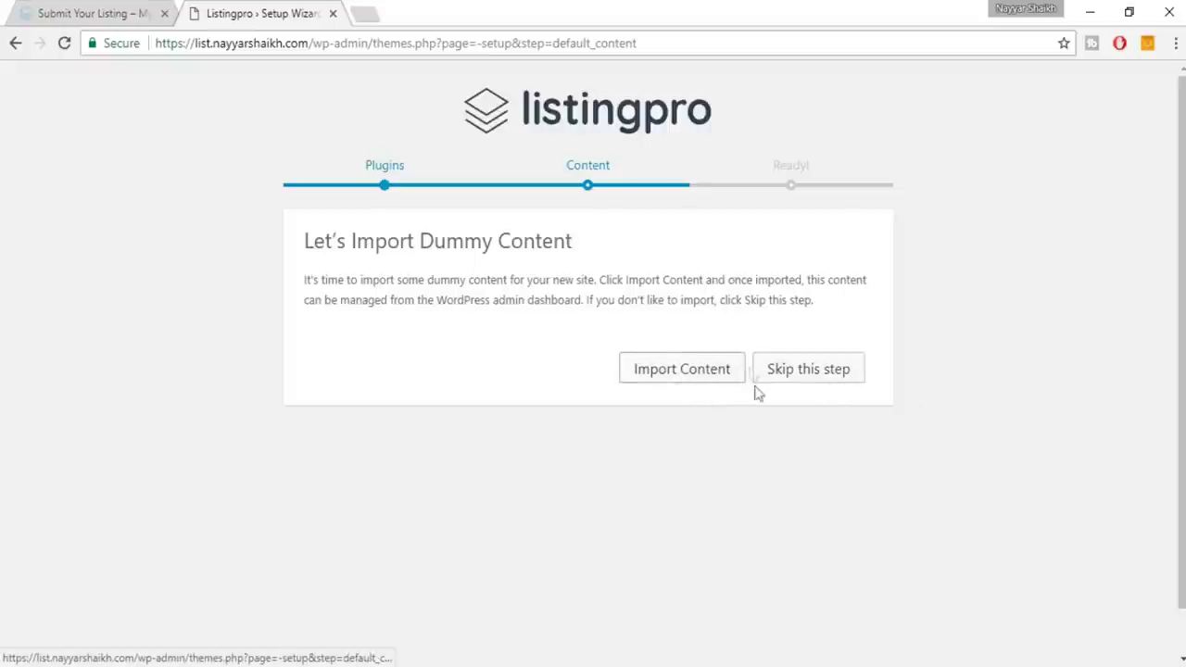
{"action": "left_click", "coordinate": [809, 378]}
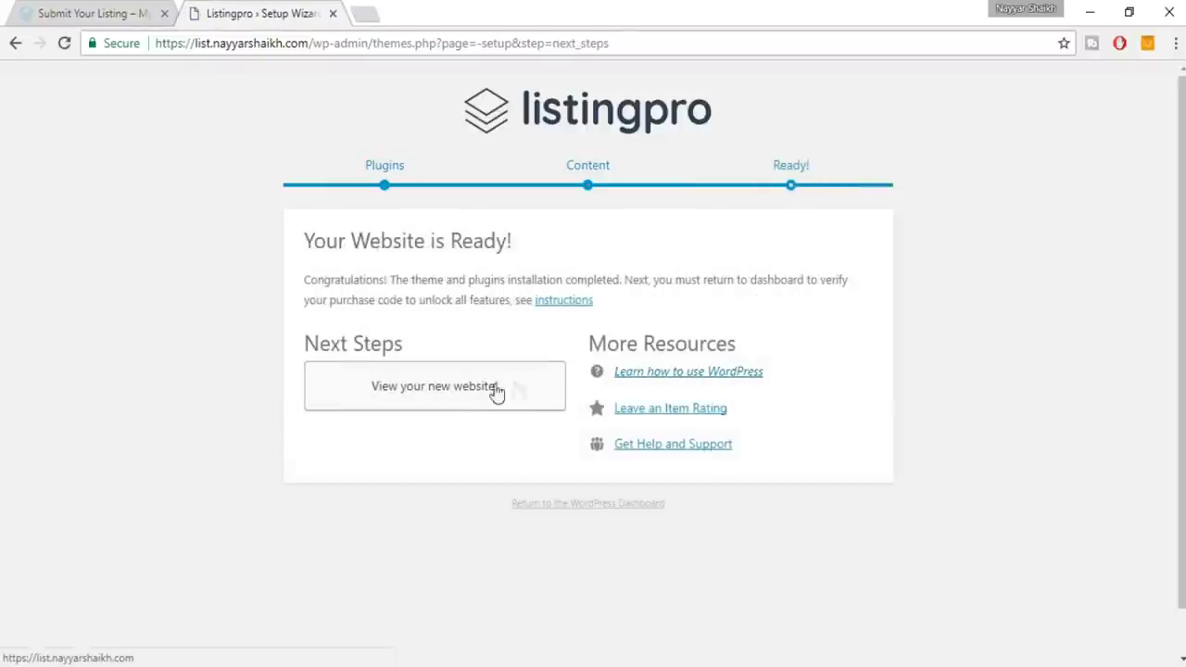
{"action": "left_click", "coordinate": [419, 405]}
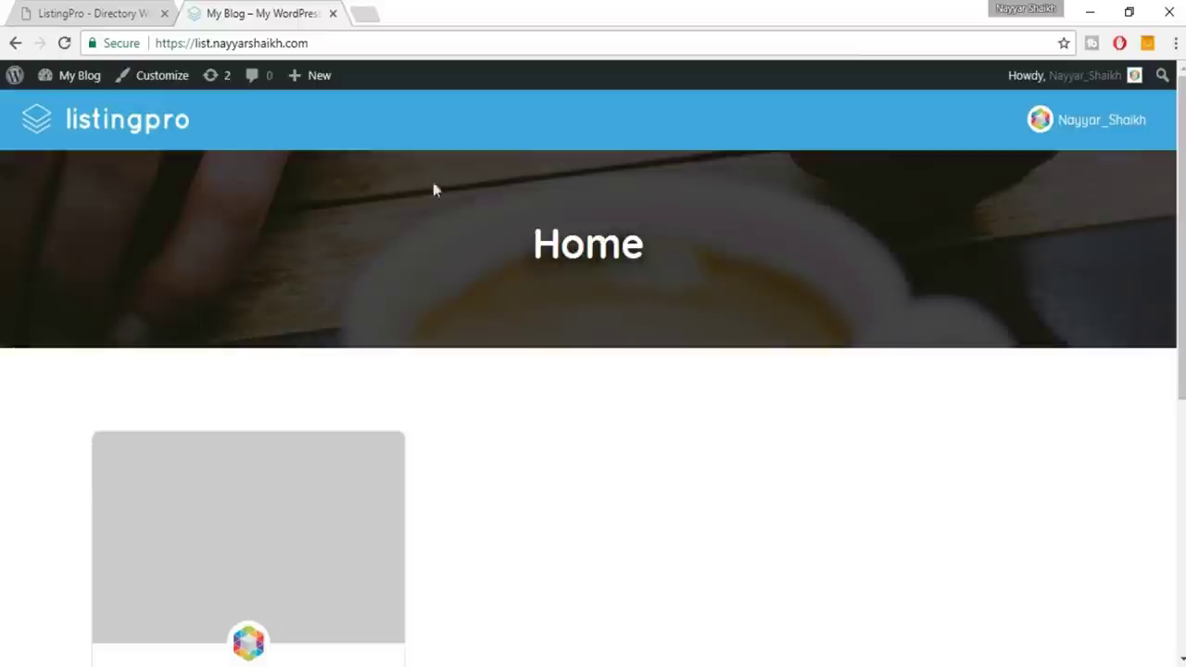
Glance at the ListingPro demo tab, then open the admin Dashboard from the site's Home page.
{"action": "left_click", "coordinate": [103, 12]}
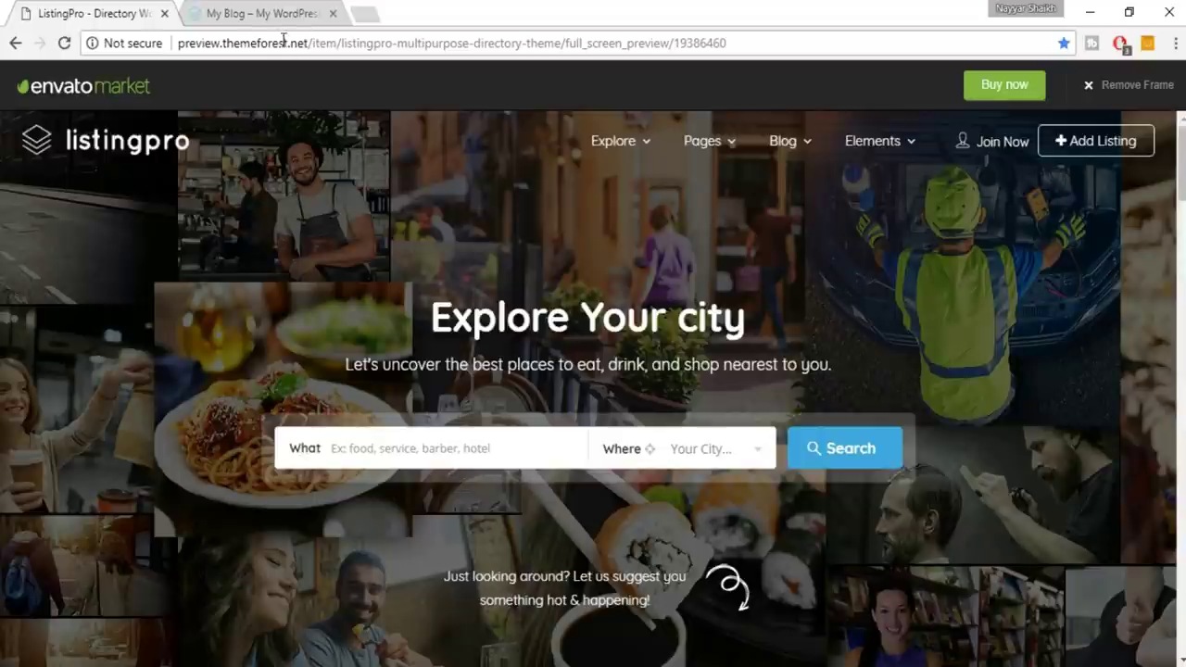
{"action": "left_click", "coordinate": [265, 13]}
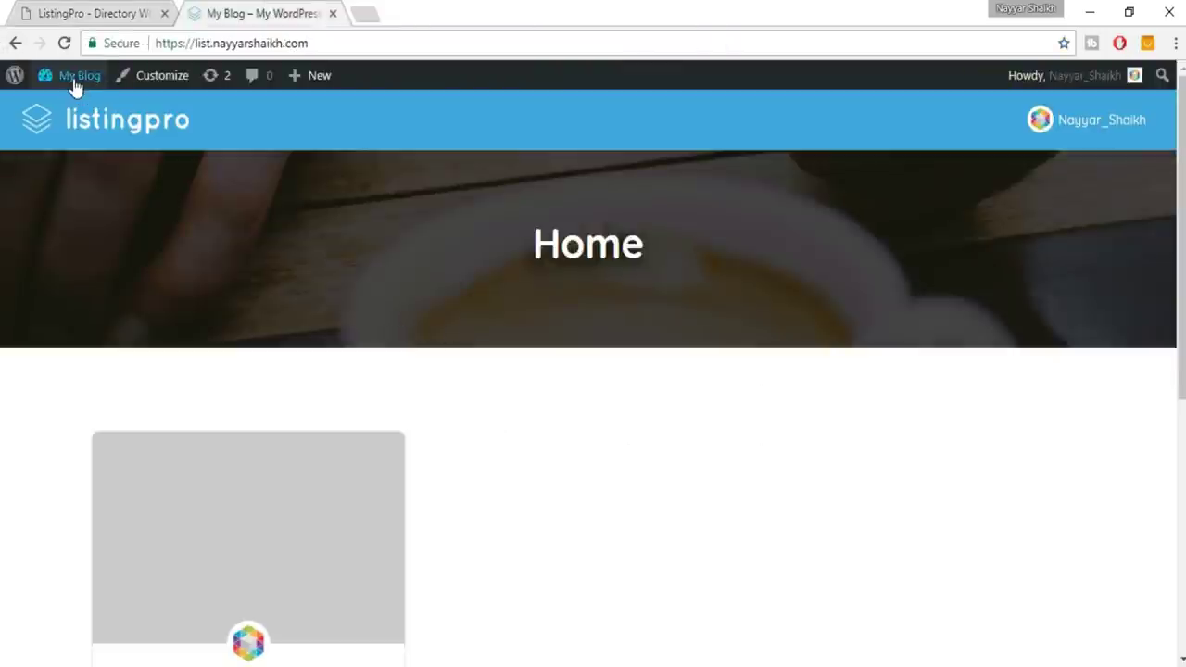
{"action": "mouse_move", "coordinate": [75, 86]}
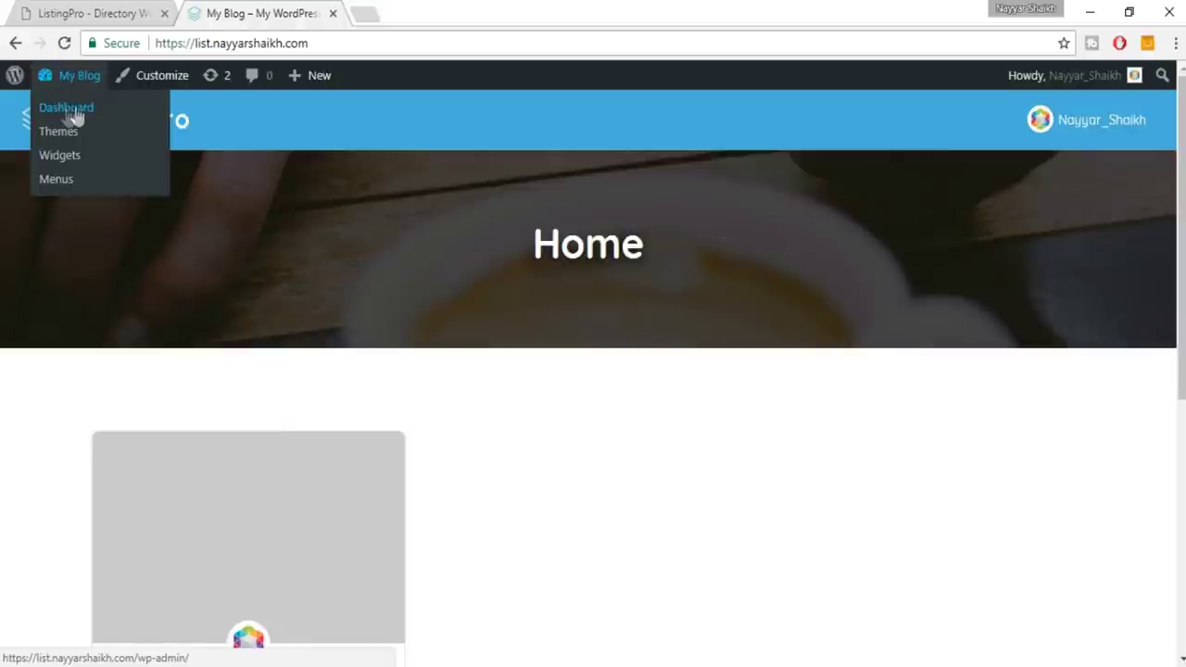
{"action": "left_click", "coordinate": [82, 110]}
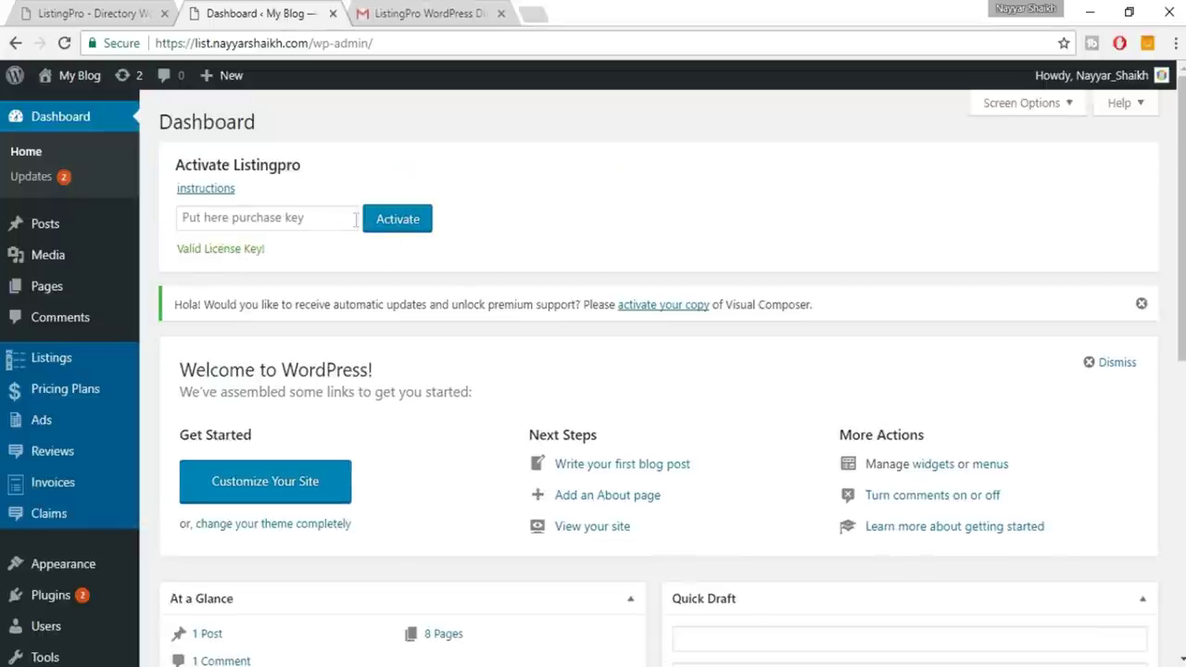
Highlight the 'Valid License Key!' message on the Dashboard's Activate Listingpro panel.
{"action": "left_click_drag", "start_coordinate": [177, 249], "coordinate": [286, 250]}
{"action": "left_click", "coordinate": [297, 260]}
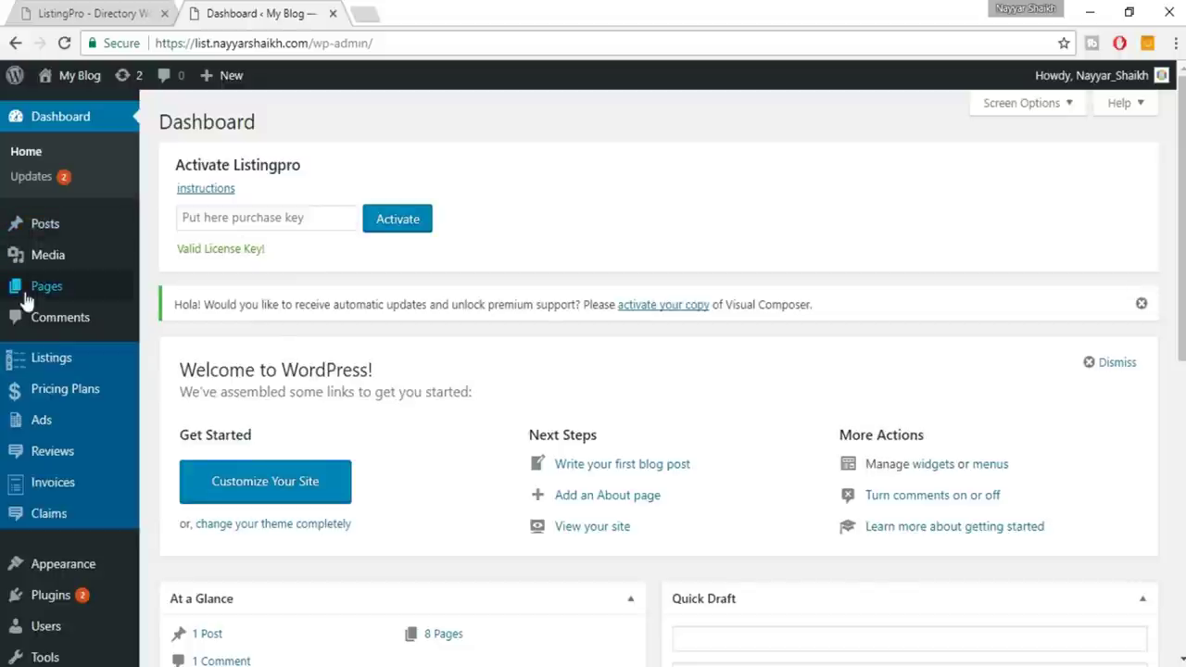
{"action": "mouse_move", "coordinate": [42, 298]}
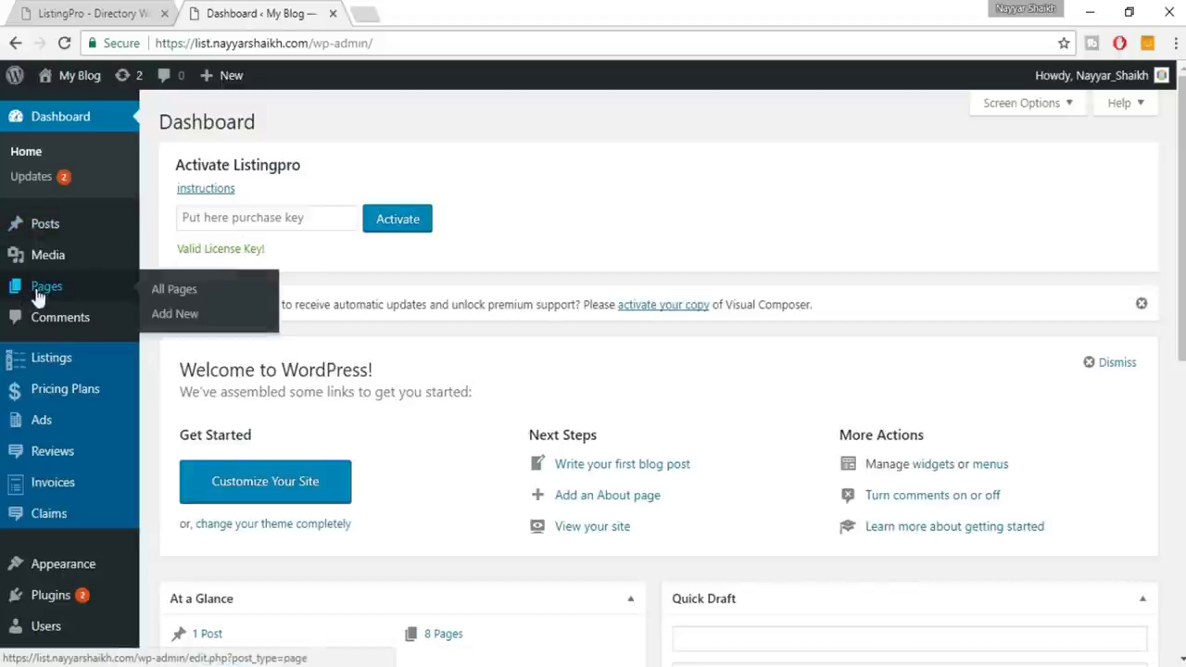
Create and publish a new page titled 'Home Page'.
{"action": "left_click", "coordinate": [188, 315]}
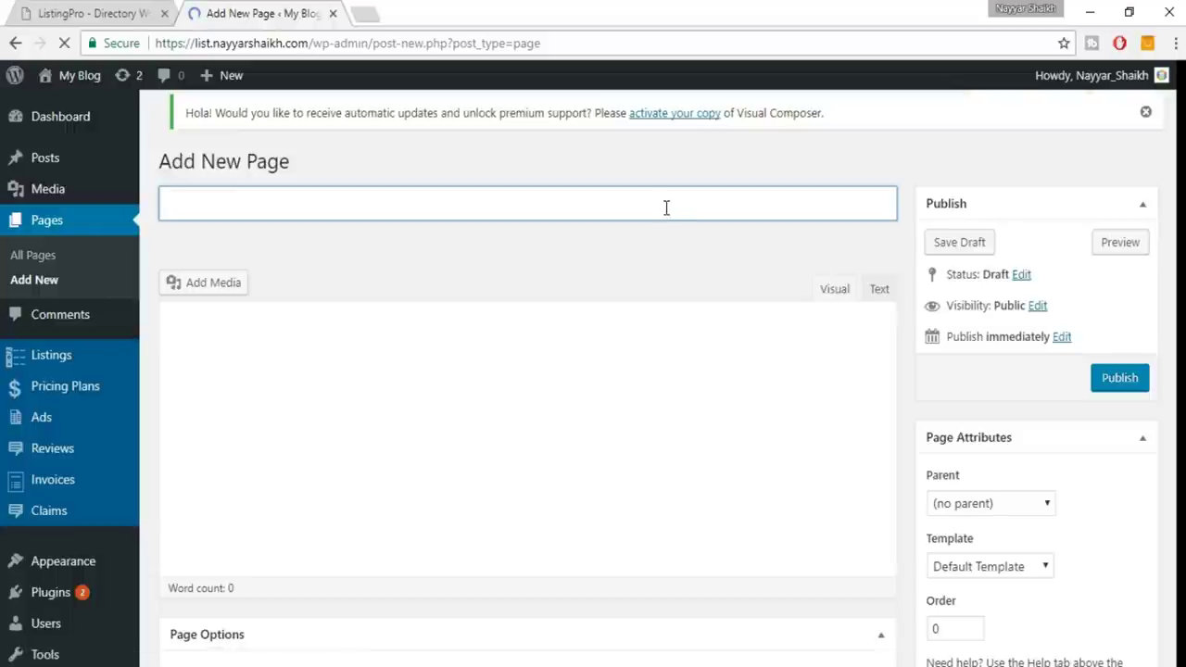
{"action": "type", "text": "Home Page"}
{"action": "scroll", "coordinate": [1085, 365], "scroll_direction": "down", "scroll_amount": 1}
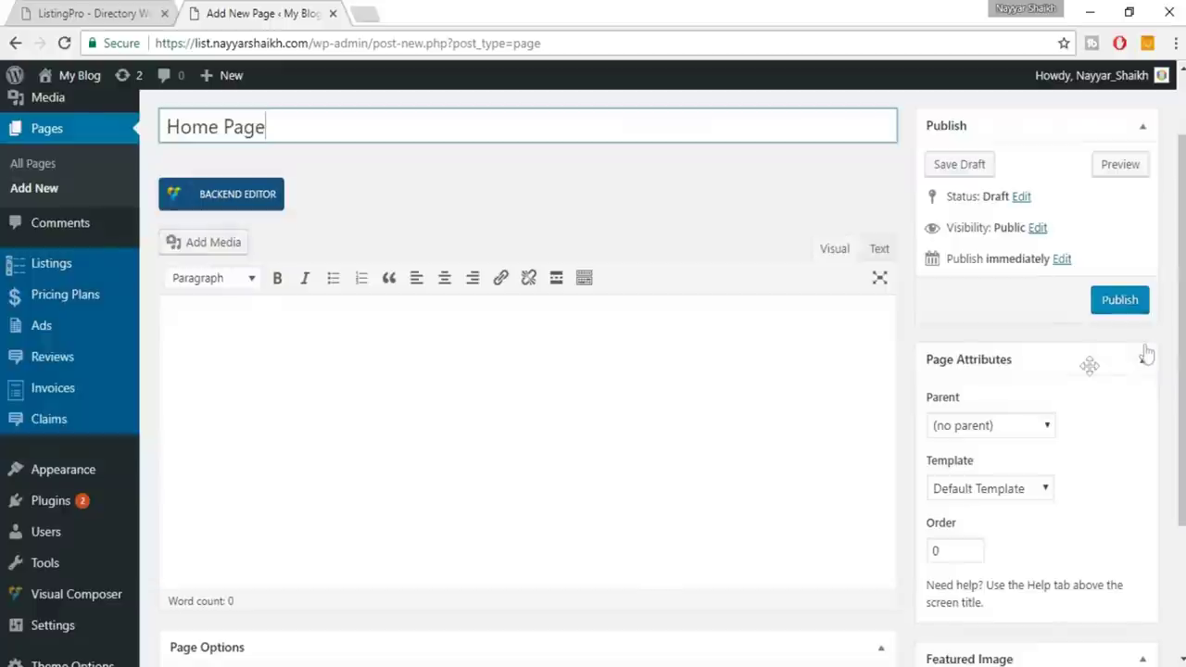
{"action": "left_click", "coordinate": [1128, 315]}
Open the live site in a new tab via My Blog > Visit Site and switch to it.
{"action": "mouse_move", "coordinate": [92, 80]}
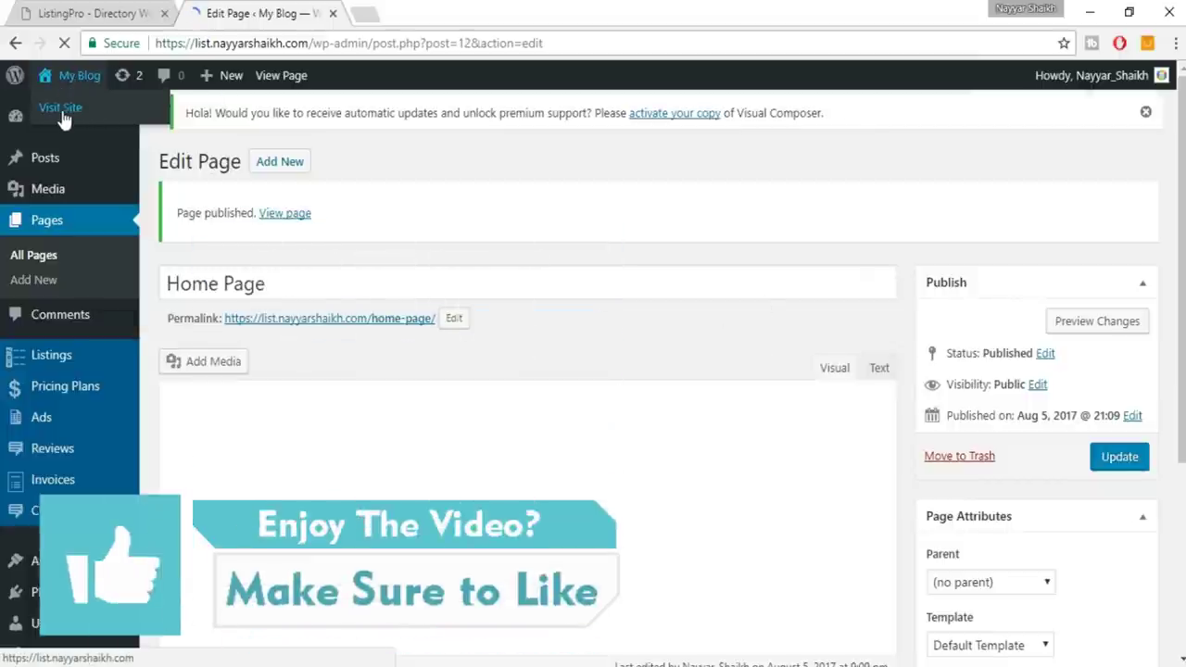
{"action": "right_click", "coordinate": [96, 122]}
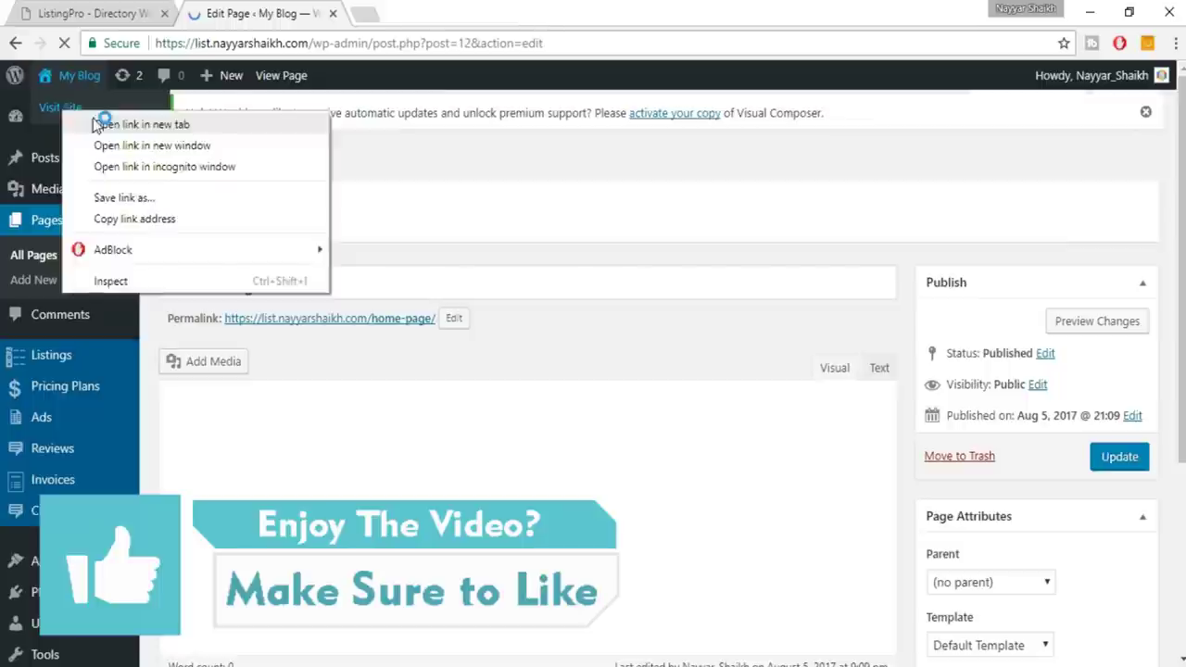
{"action": "left_click", "coordinate": [97, 124]}
{"action": "key", "text": "ctrl+Tab"}
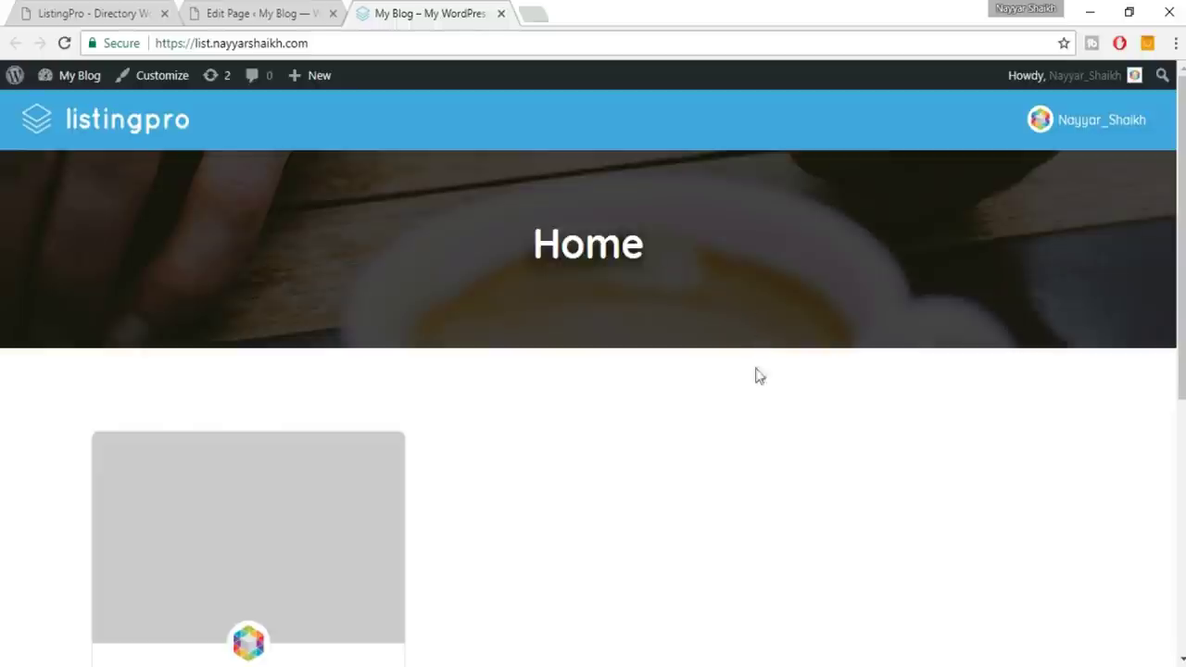
In the Customizer, set 'A static page' with Home Page as front page, save, and exit.
{"action": "left_click", "coordinate": [160, 81]}
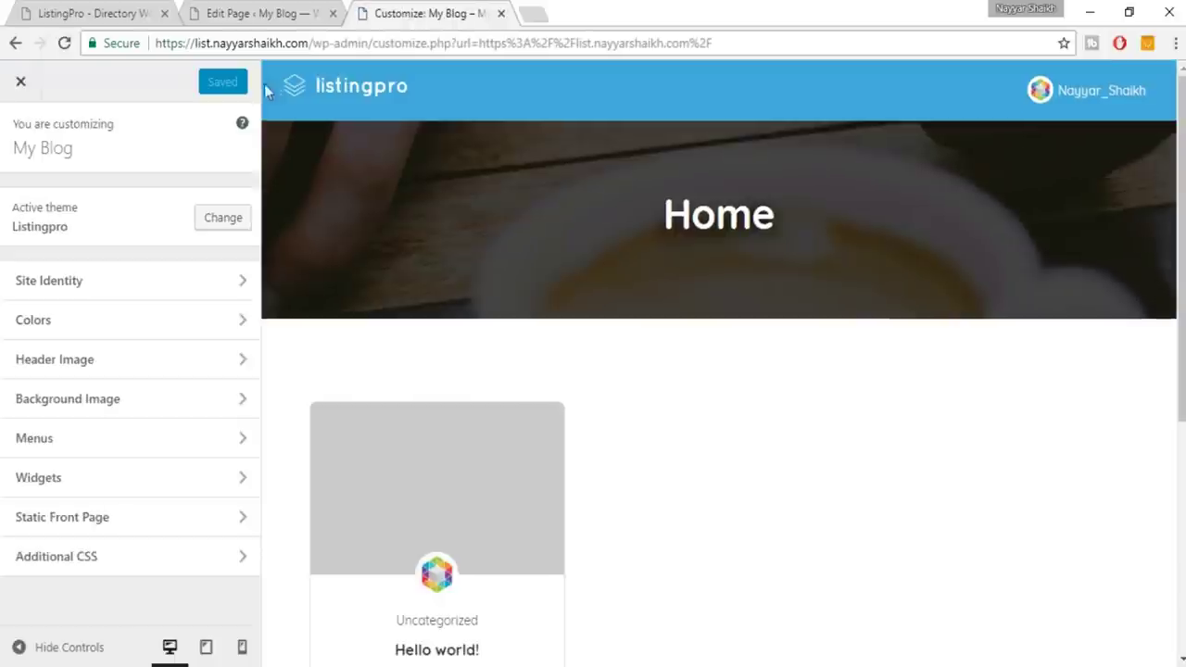
{"action": "left_click", "coordinate": [148, 527]}
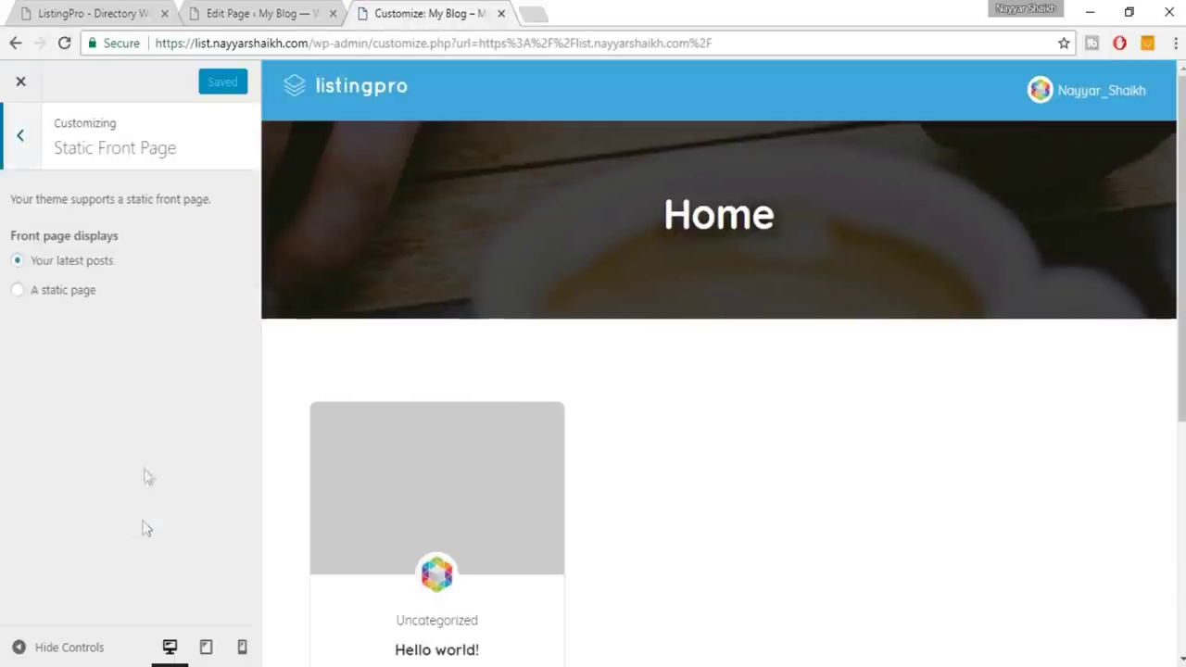
{"action": "left_click", "coordinate": [81, 293]}
{"action": "left_click", "coordinate": [119, 369]}
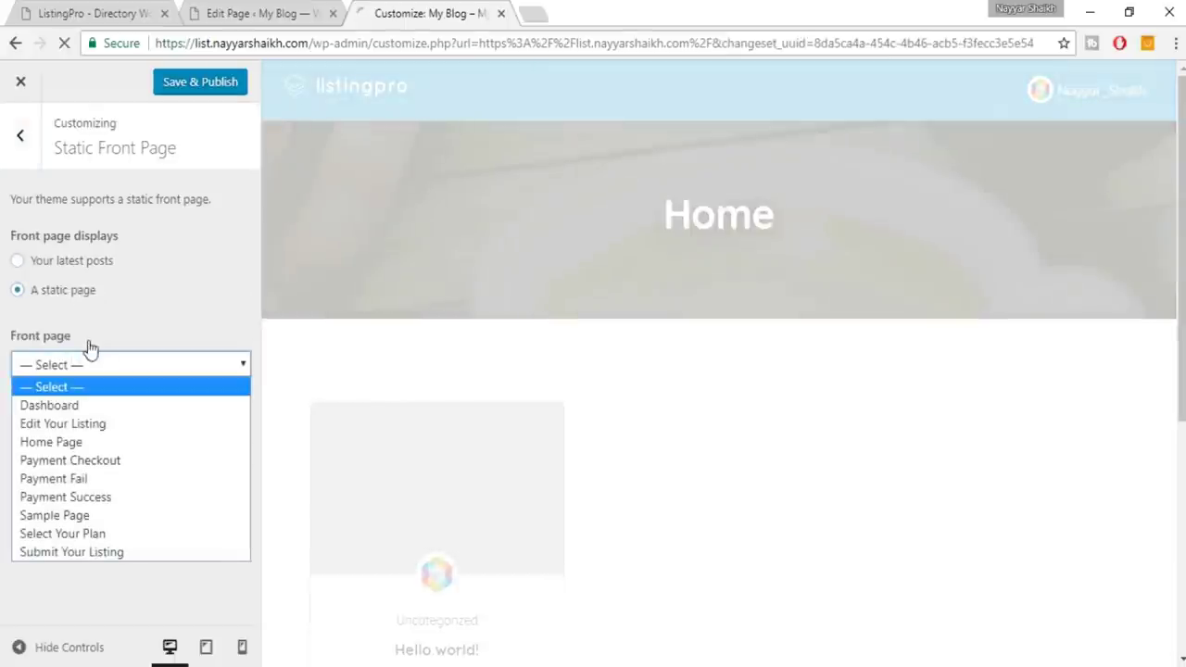
{"action": "left_click", "coordinate": [80, 442]}
{"action": "left_click", "coordinate": [151, 368]}
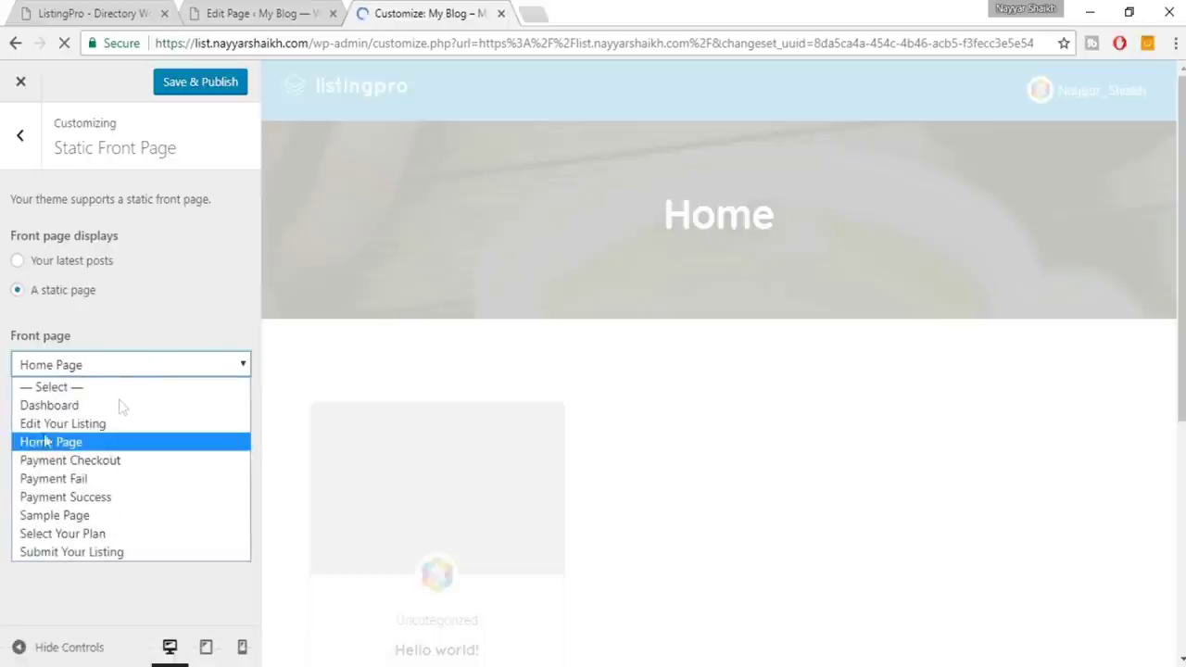
{"action": "left_click", "coordinate": [228, 291]}
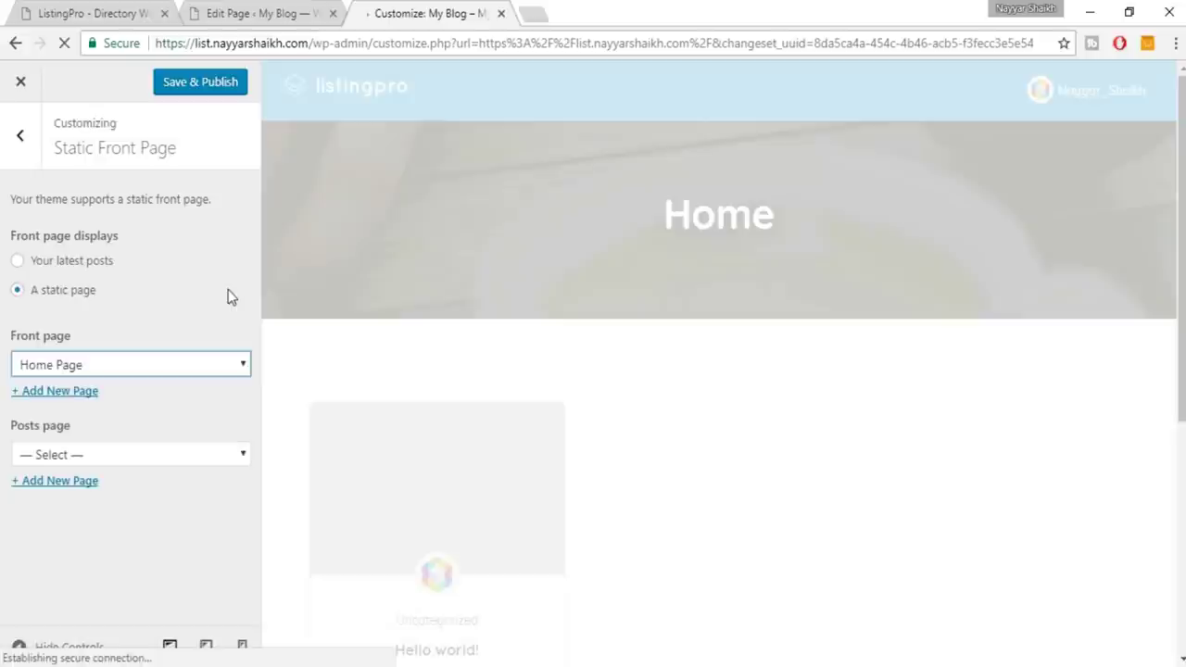
{"action": "left_click", "coordinate": [101, 365]}
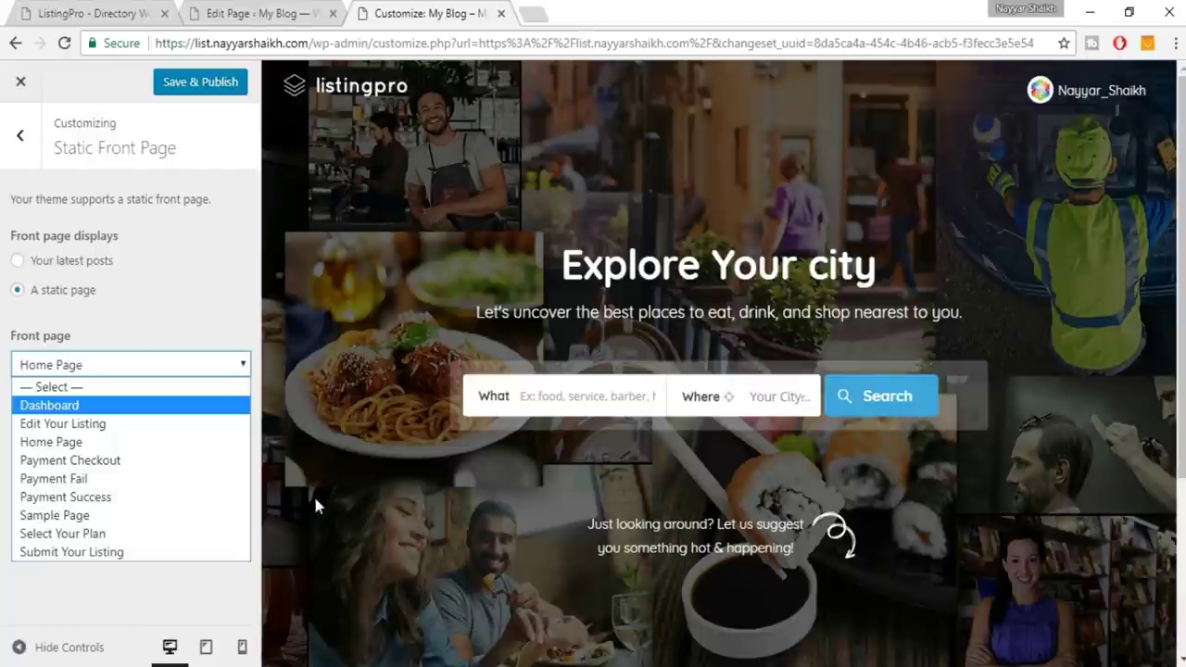
{"action": "left_click", "coordinate": [194, 291]}
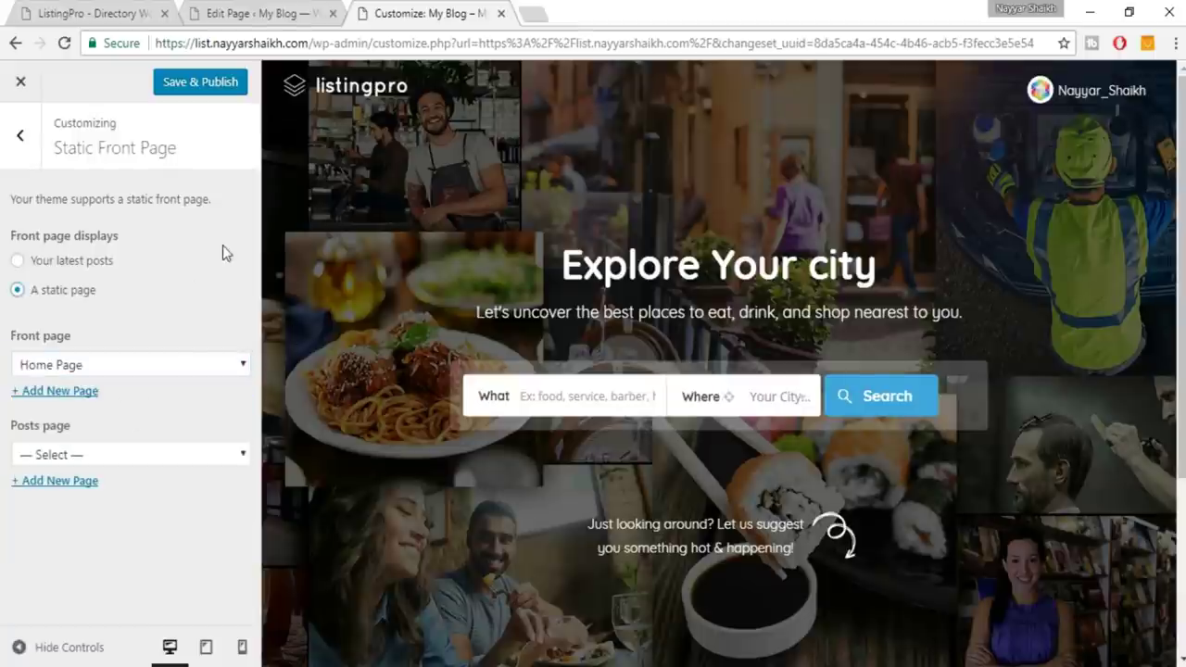
{"action": "left_click", "coordinate": [201, 83]}
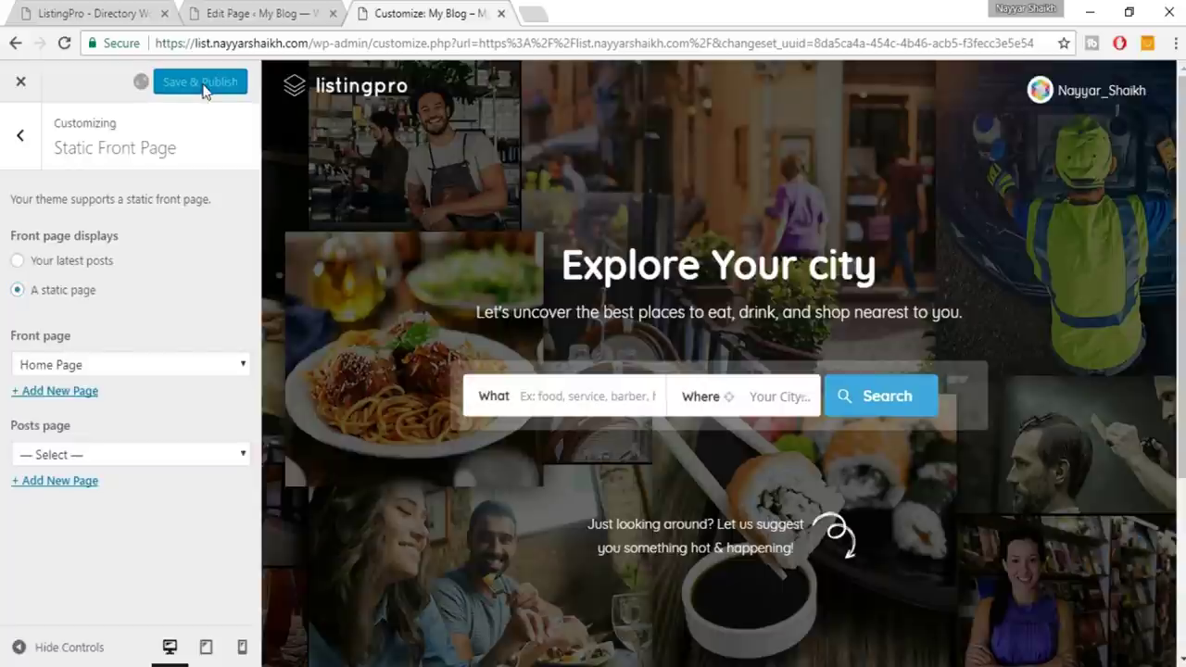
{"action": "left_click", "coordinate": [20, 88]}
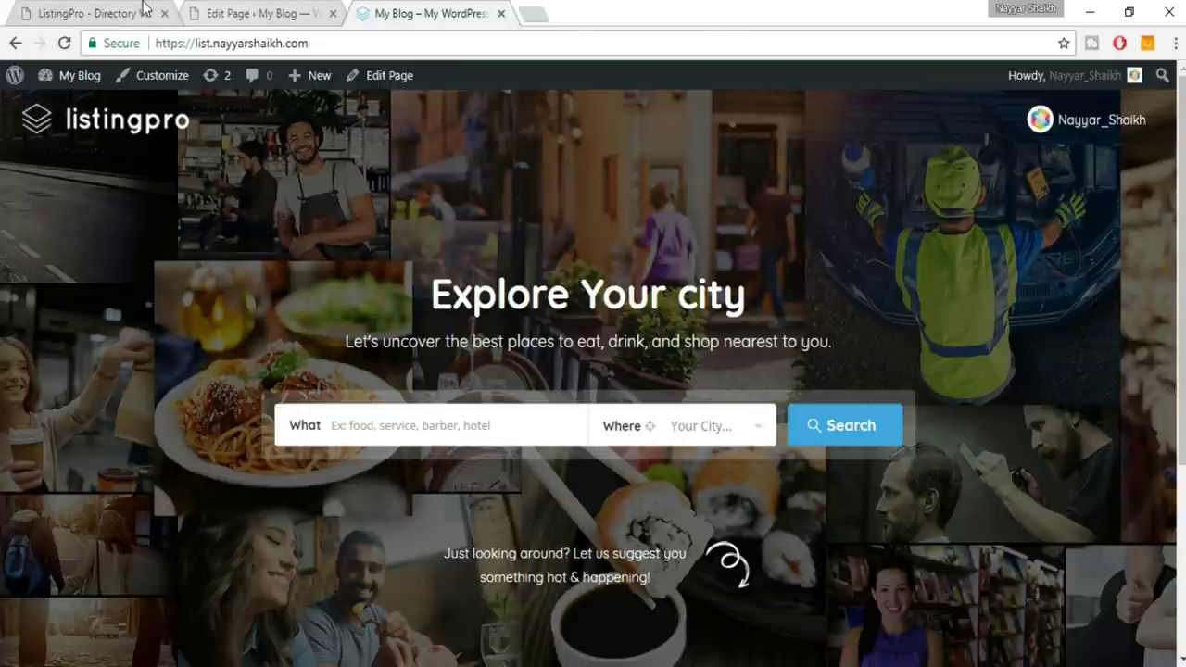
Scroll the ListingPro theme demo preview to its Happening Cities section.
{"action": "left_click", "coordinate": [102, 13]}
{"action": "scroll", "coordinate": [512, 345], "scroll_direction": "down", "scroll_amount": 5}
{"action": "scroll", "coordinate": [732, 417], "scroll_direction": "down", "scroll_amount": 10}
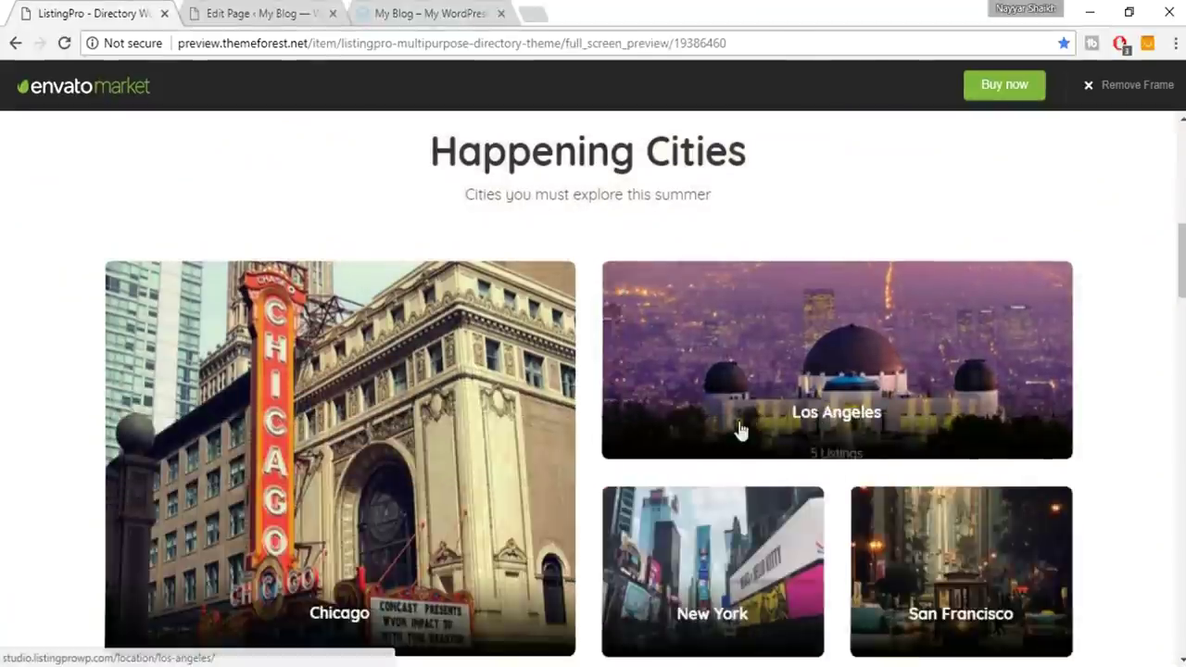
{"action": "scroll", "coordinate": [739, 426], "scroll_direction": "up", "scroll_amount": 15}
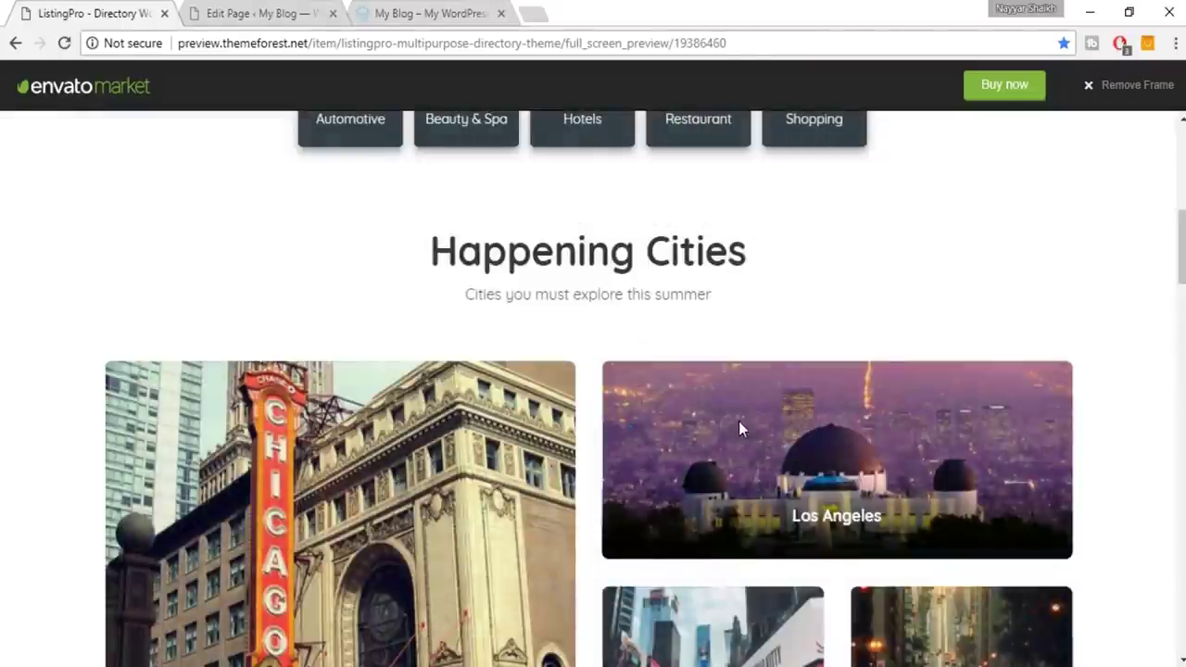
Return to the Home Page editor tab and scroll the admin sidebar down to Listings.
{"action": "left_click", "coordinate": [260, 13]}
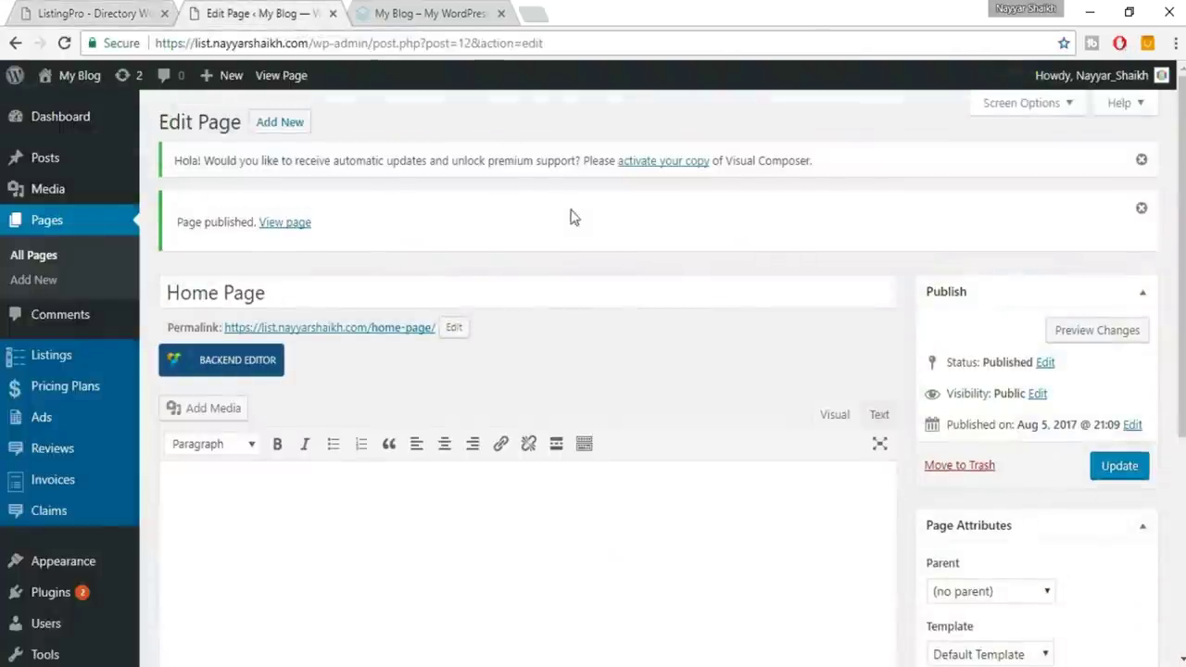
{"action": "mouse_move", "coordinate": [24, 362]}
{"action": "scroll", "coordinate": [63, 368], "scroll_direction": "down", "scroll_amount": 1}
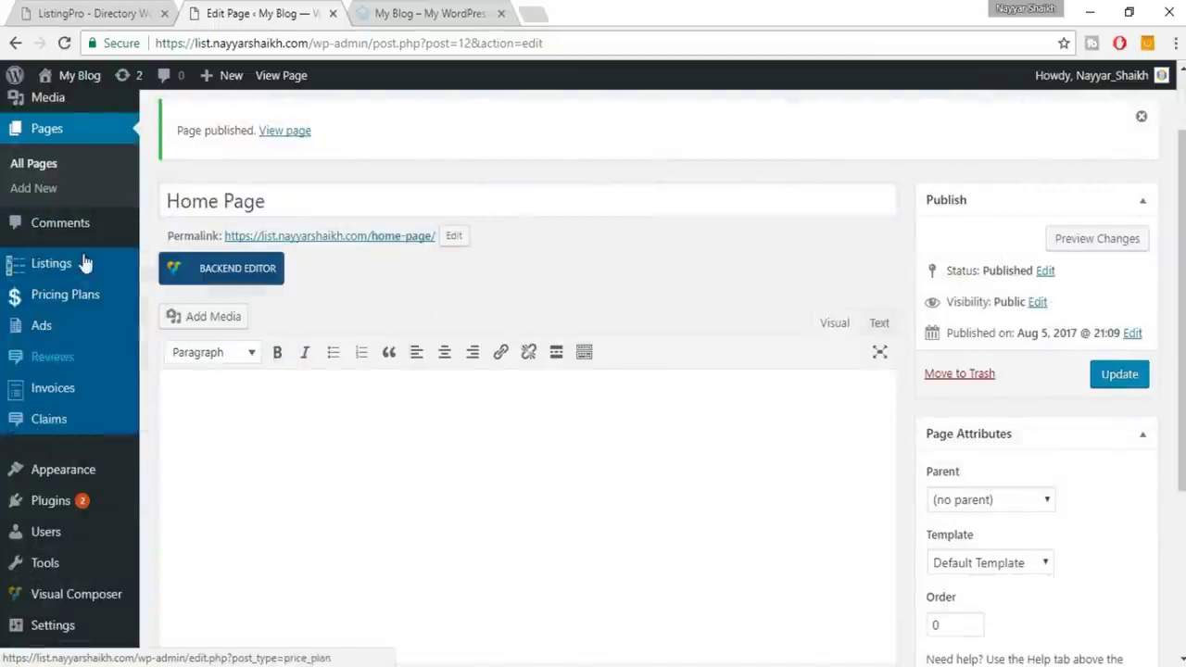
{"action": "mouse_move", "coordinate": [87, 269]}
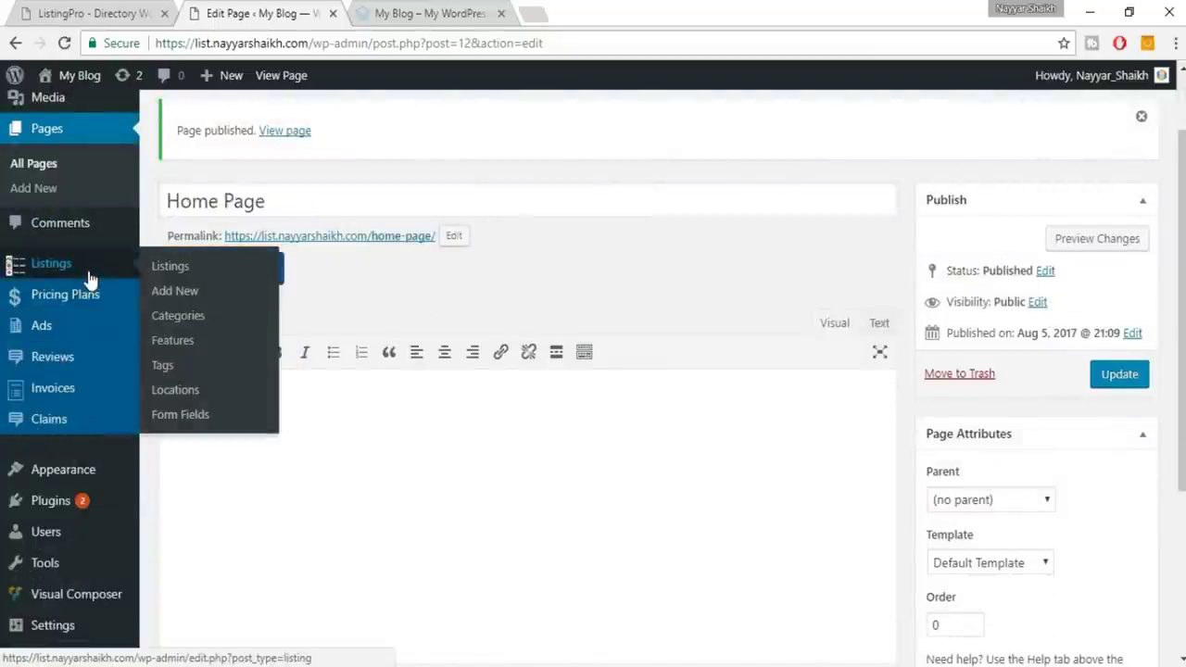
Go to Listings > Categories and enter 'Hotels' as the new category name.
{"action": "left_click", "coordinate": [192, 319]}
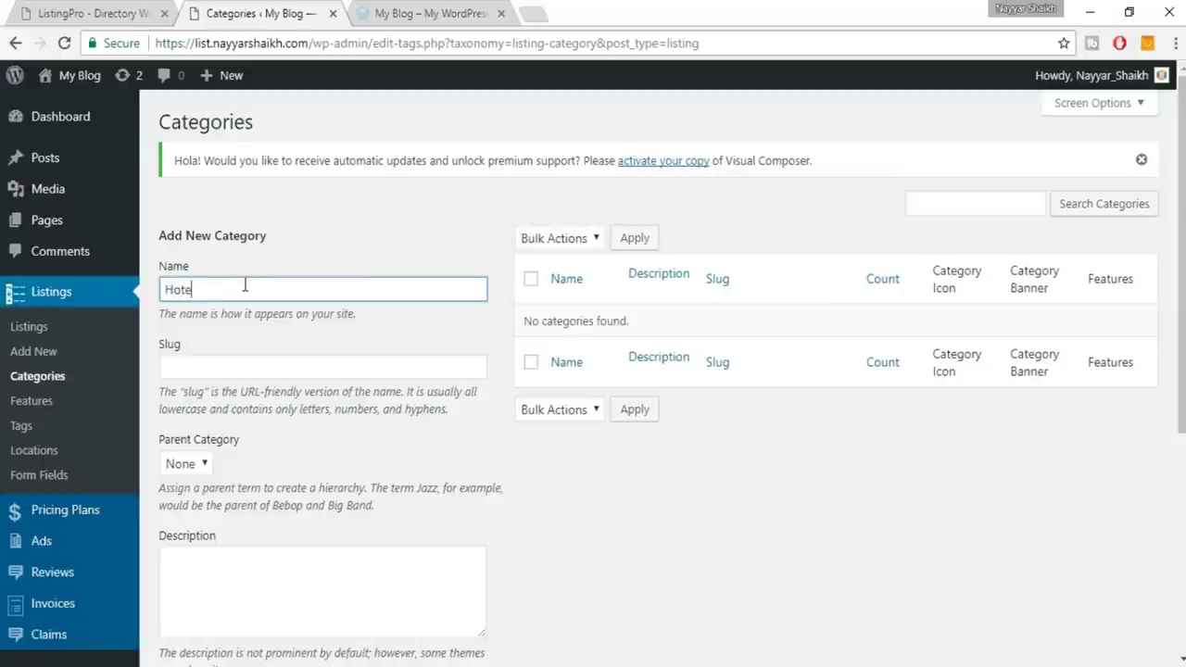
{"action": "type", "text": "Hotels"}
{"action": "scroll", "coordinate": [256, 303], "scroll_direction": "down", "scroll_amount": 2}
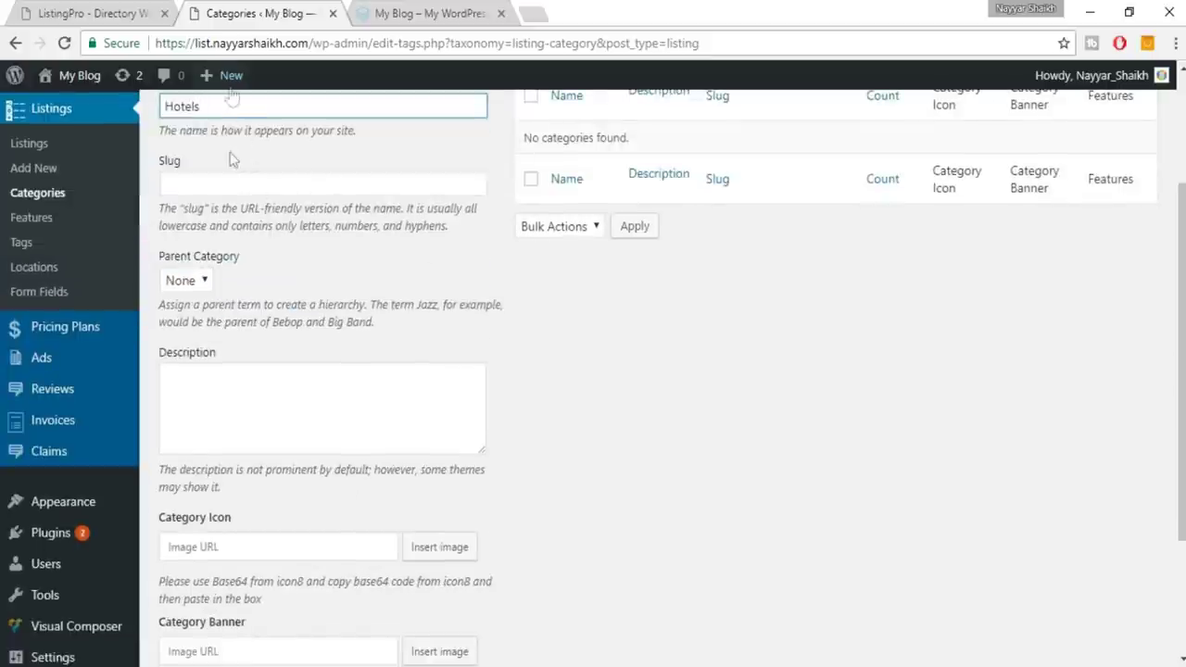
{"action": "scroll", "coordinate": [539, 378], "scroll_direction": "down", "scroll_amount": 1}
{"action": "scroll", "coordinate": [536, 372], "scroll_direction": "down", "scroll_amount": 1}
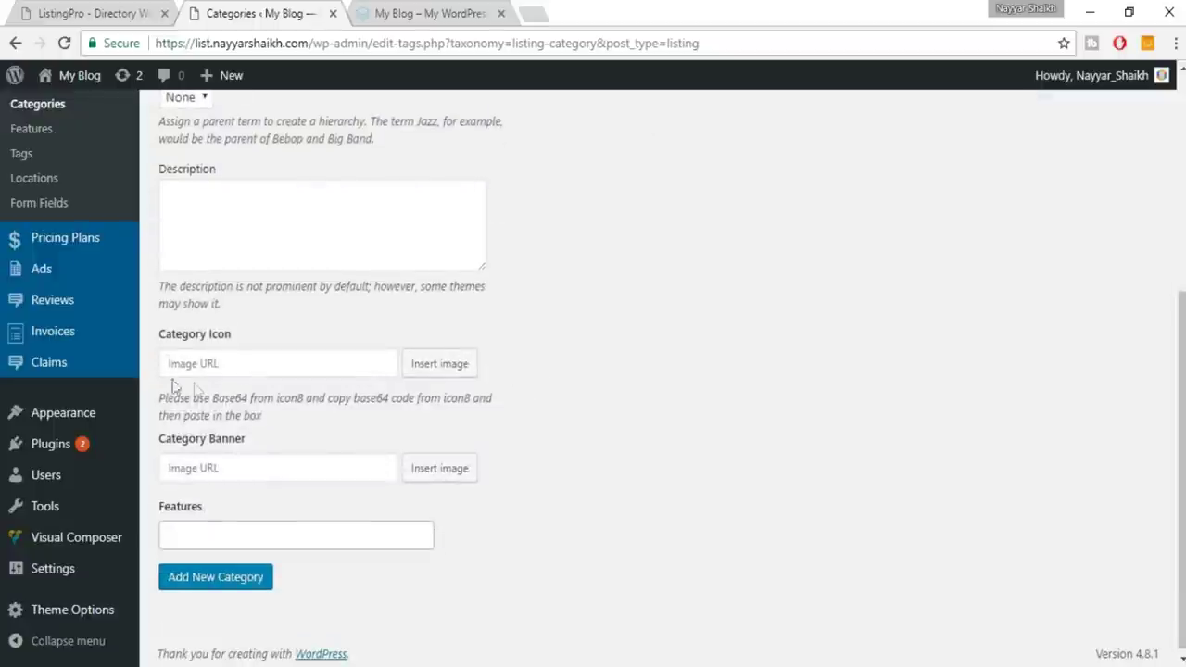
Show the ListingPro demo's What dropdown listing its category suggestions.
{"action": "left_click", "coordinate": [116, 19]}
{"action": "left_click", "coordinate": [426, 436]}
{"action": "scroll", "coordinate": [427, 433], "scroll_direction": "down", "scroll_amount": 1}
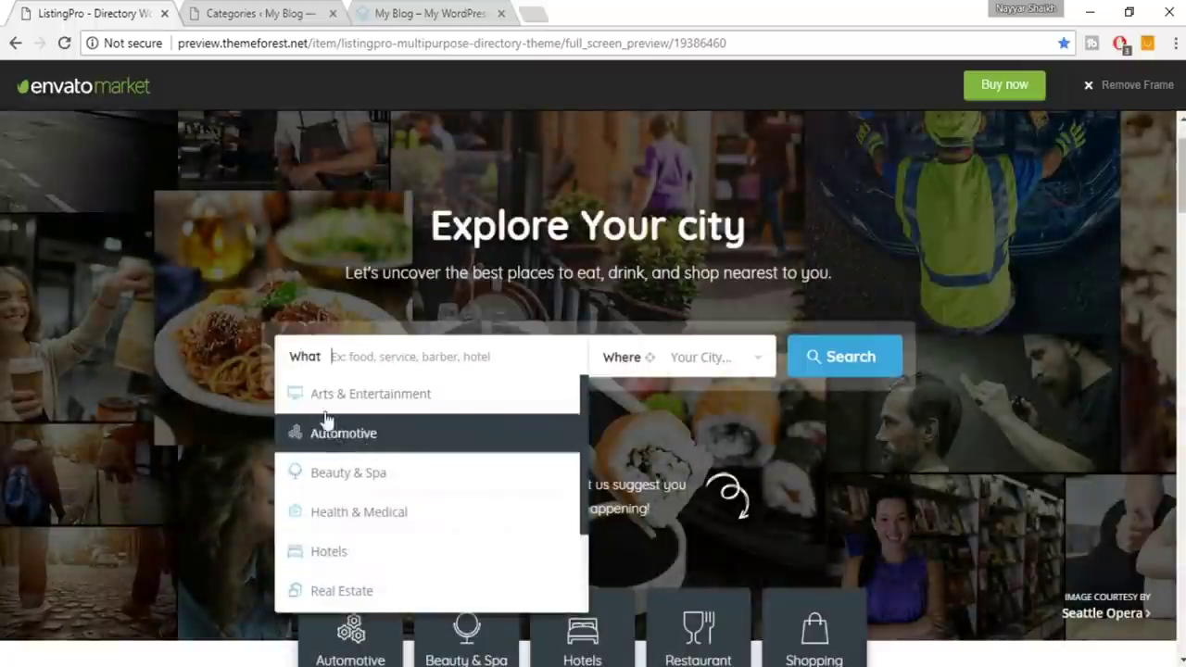
Close the demo's What dropdown and scroll through its category tiles.
{"action": "left_click", "coordinate": [954, 498]}
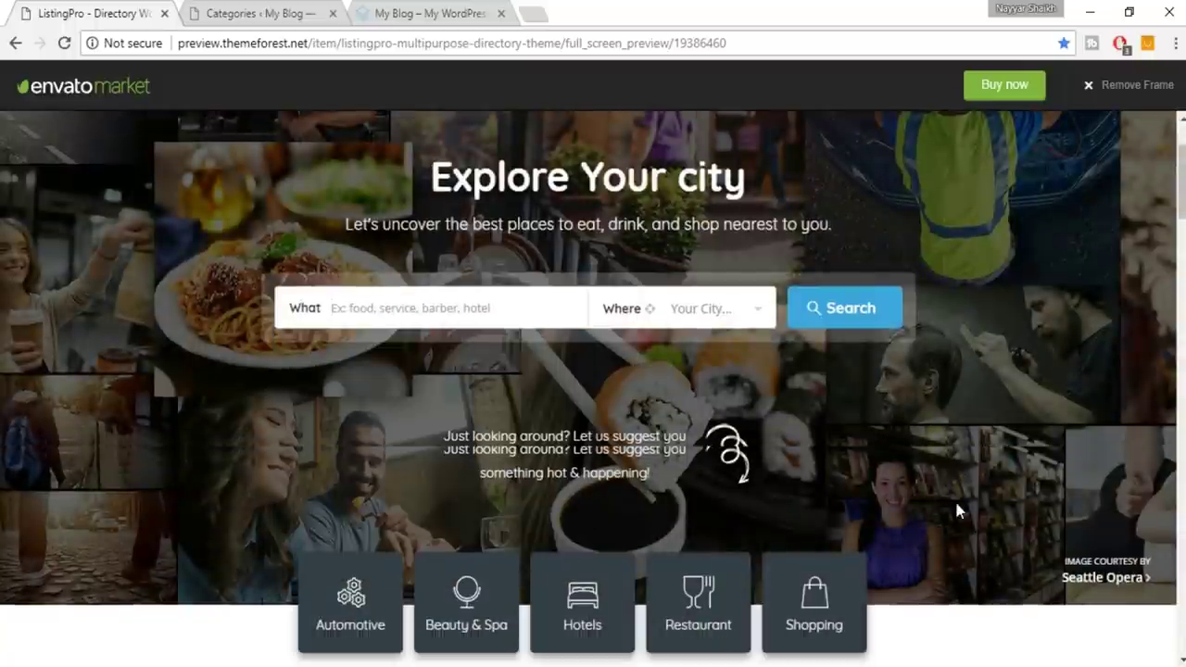
{"action": "scroll", "coordinate": [955, 498], "scroll_direction": "down", "scroll_amount": 2}
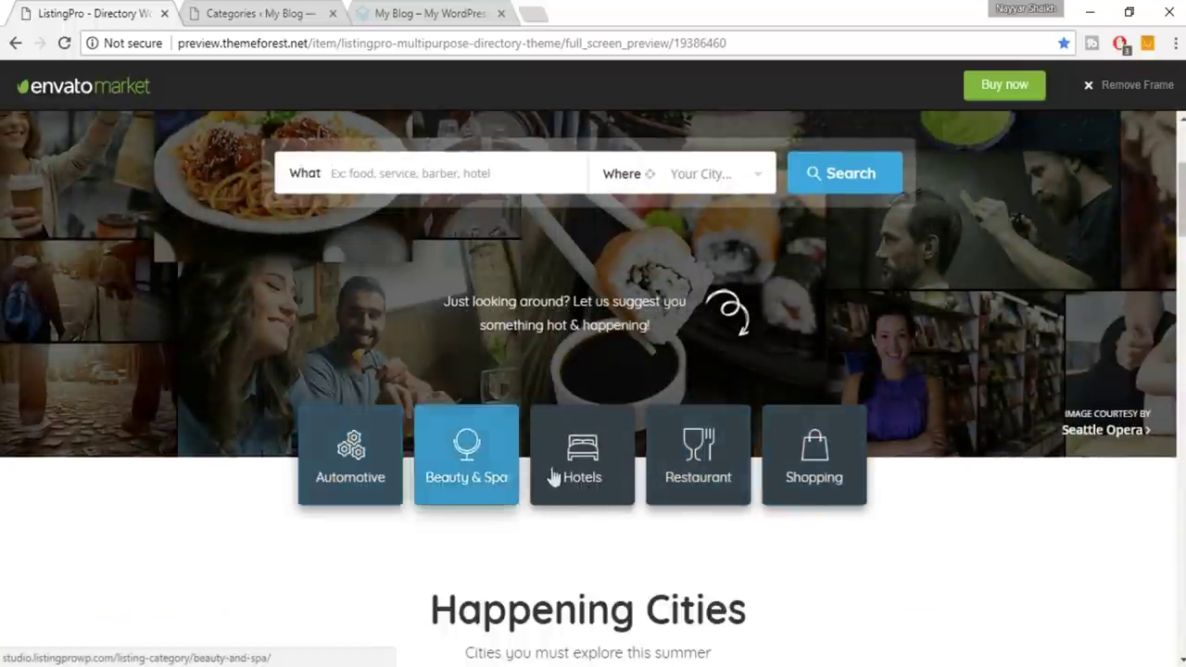
{"action": "scroll", "coordinate": [857, 499], "scroll_direction": "up", "scroll_amount": 1}
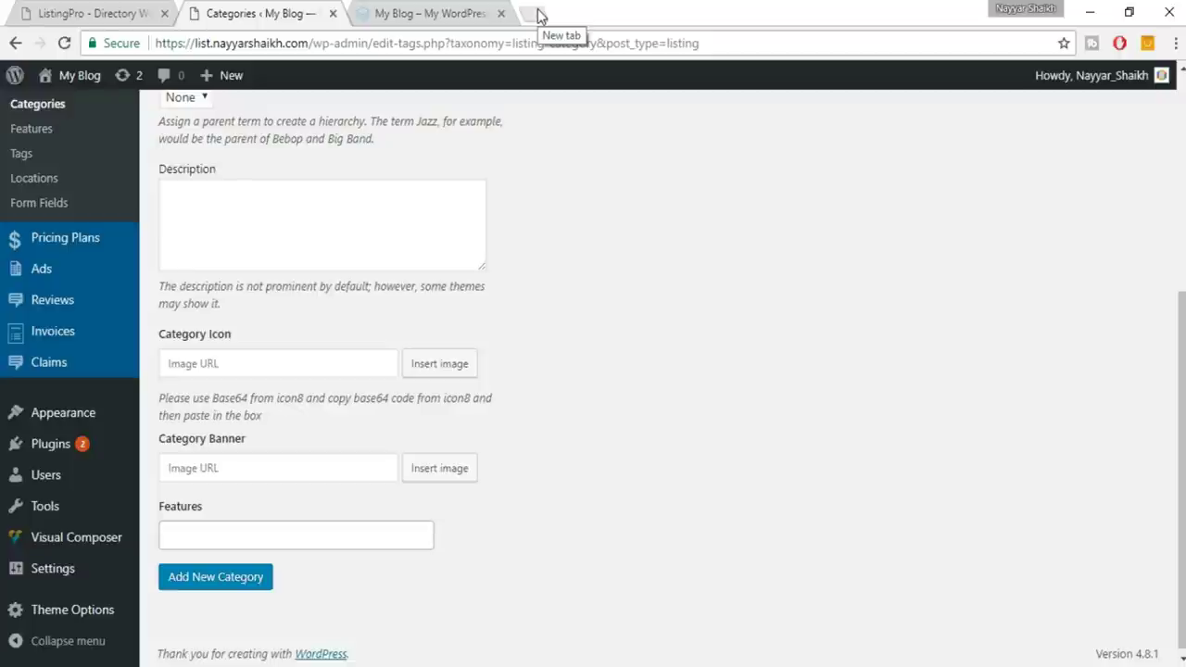
Load bloggdude.com in a new tab and scroll its ListingPro directory tutorial to the Download buttons.
{"action": "left_click", "coordinate": [540, 16]}
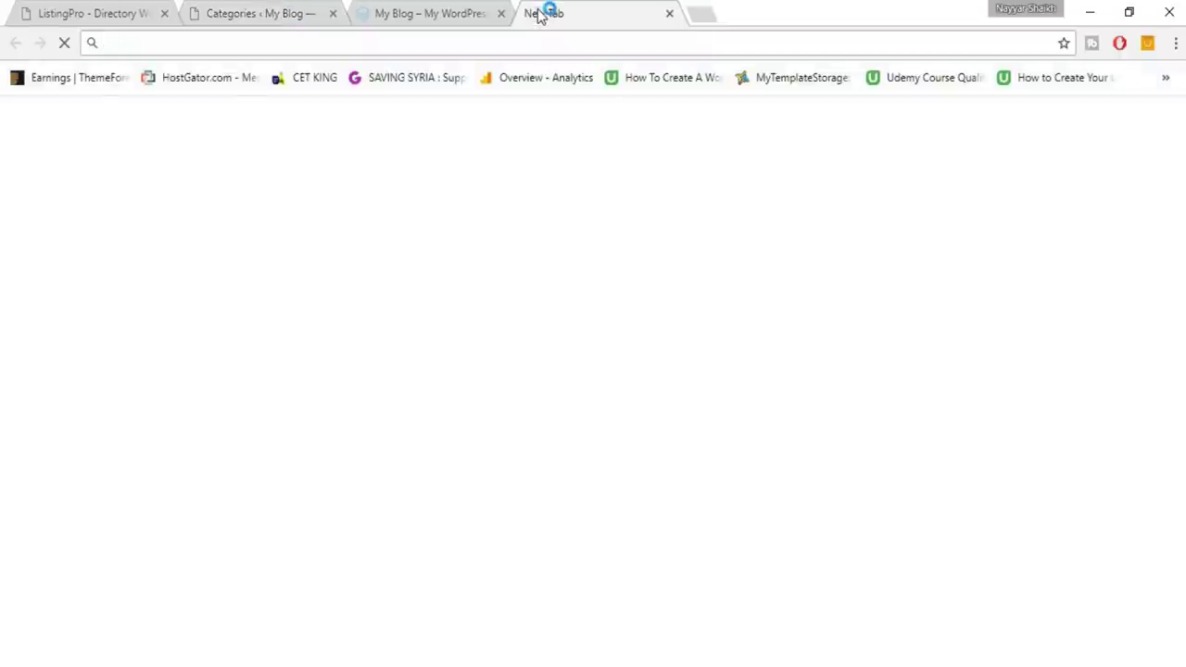
{"action": "type", "text": "blo"}
{"action": "key", "text": "Return"}
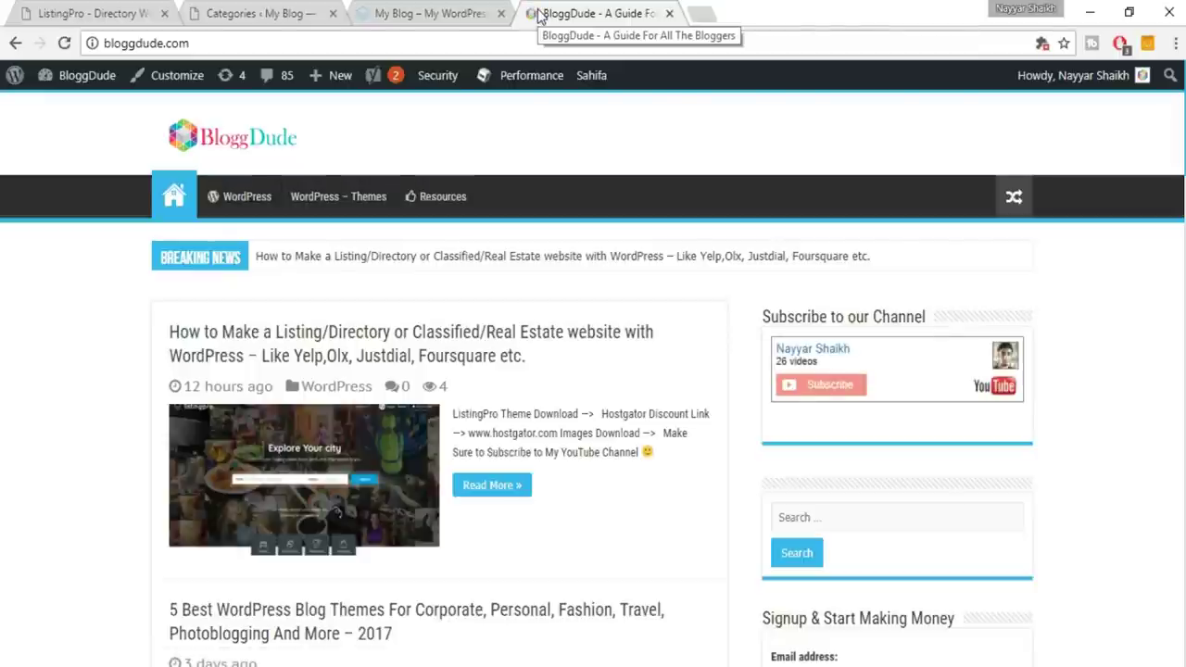
{"action": "left_click", "coordinate": [437, 350]}
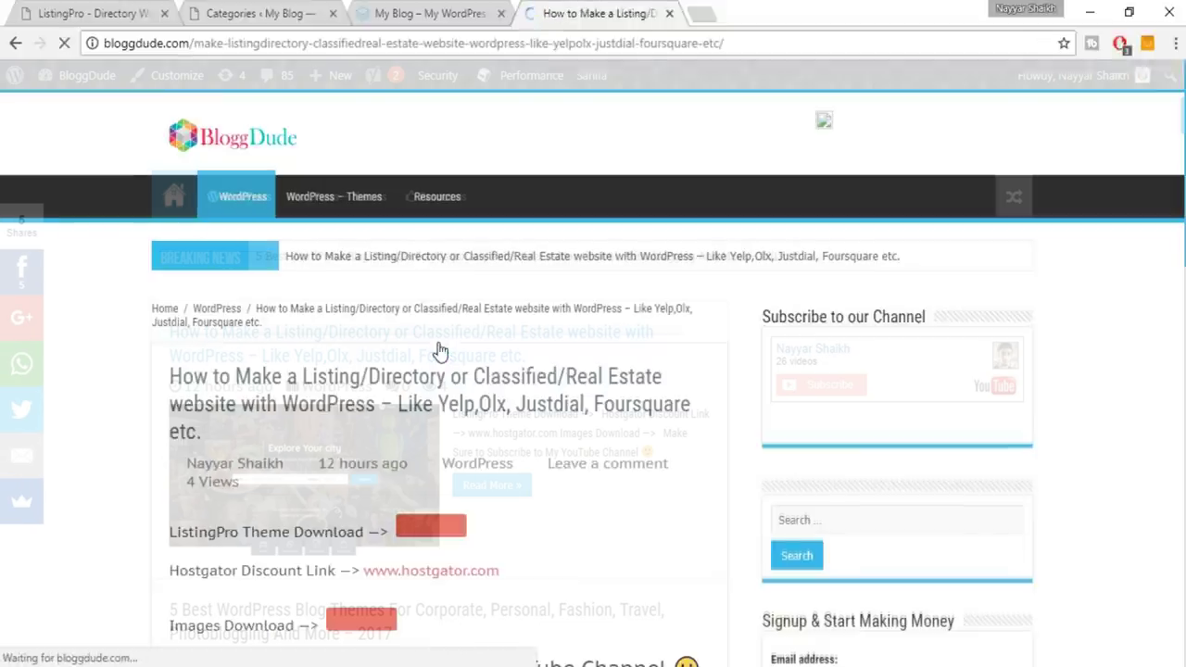
{"action": "scroll", "coordinate": [638, 403], "scroll_direction": "down", "scroll_amount": 1}
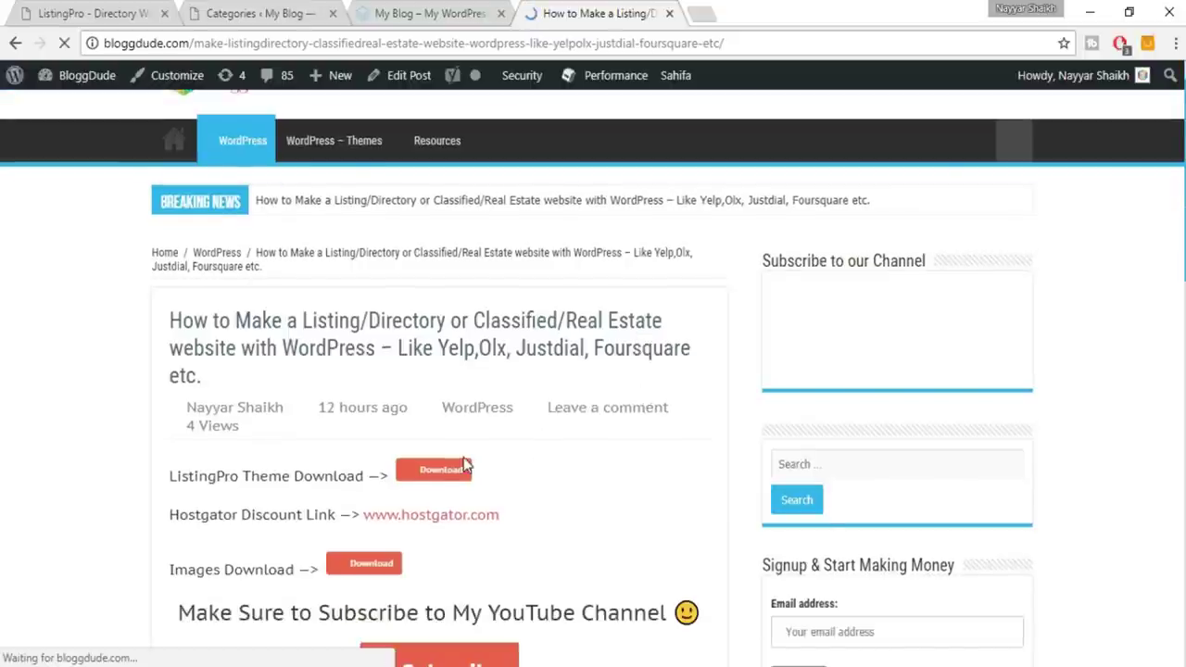
{"action": "scroll", "coordinate": [299, 476], "scroll_direction": "down", "scroll_amount": 2}
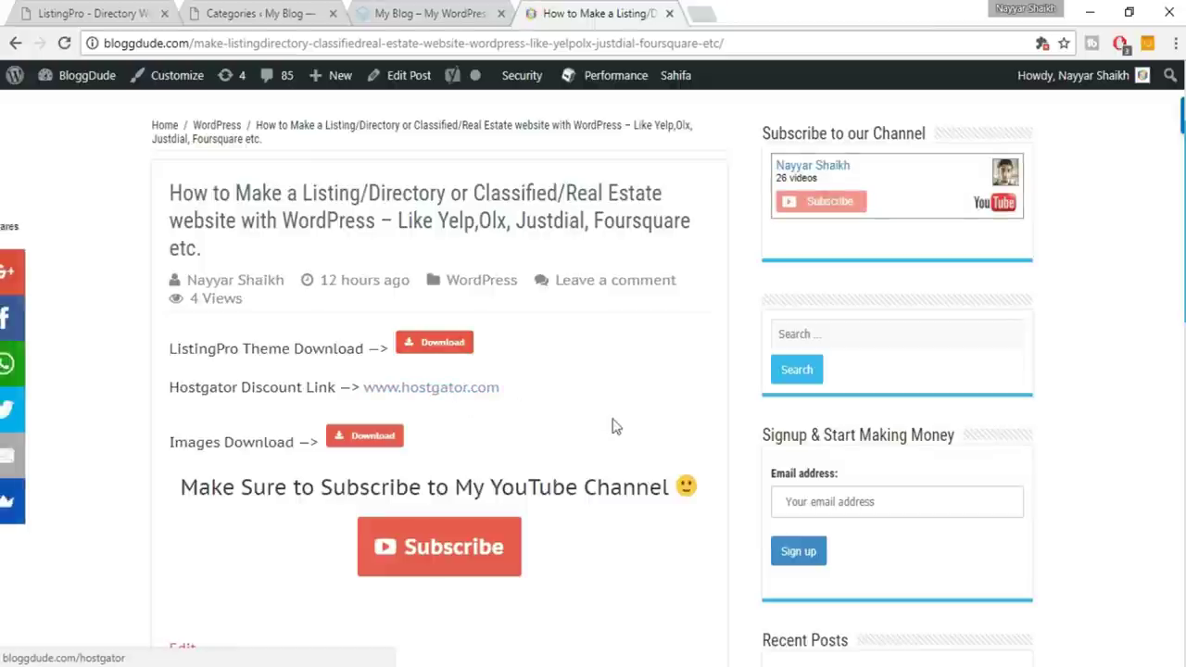
{"action": "scroll", "coordinate": [620, 422], "scroll_direction": "down", "scroll_amount": 2}
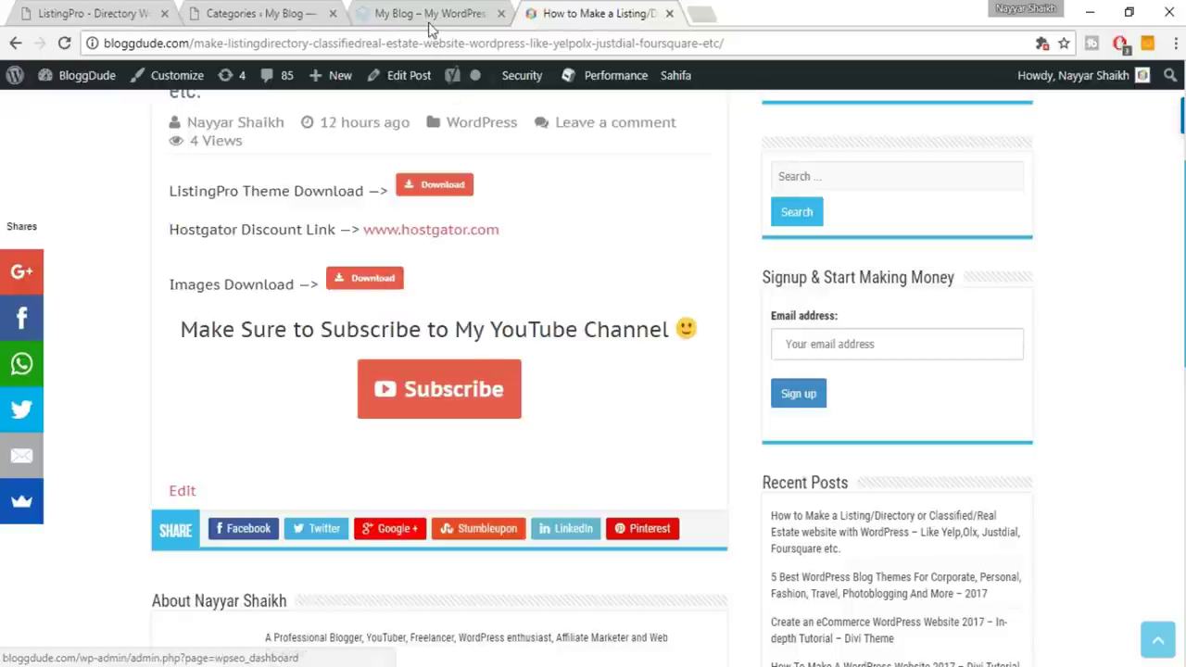
{"action": "key", "text": "ctrl+2"}
Upload the bed icon download (8) from ListingPro > Images > Categories for the Category Icon.
{"action": "scroll", "coordinate": [673, 269], "scroll_direction": "up", "scroll_amount": 3}
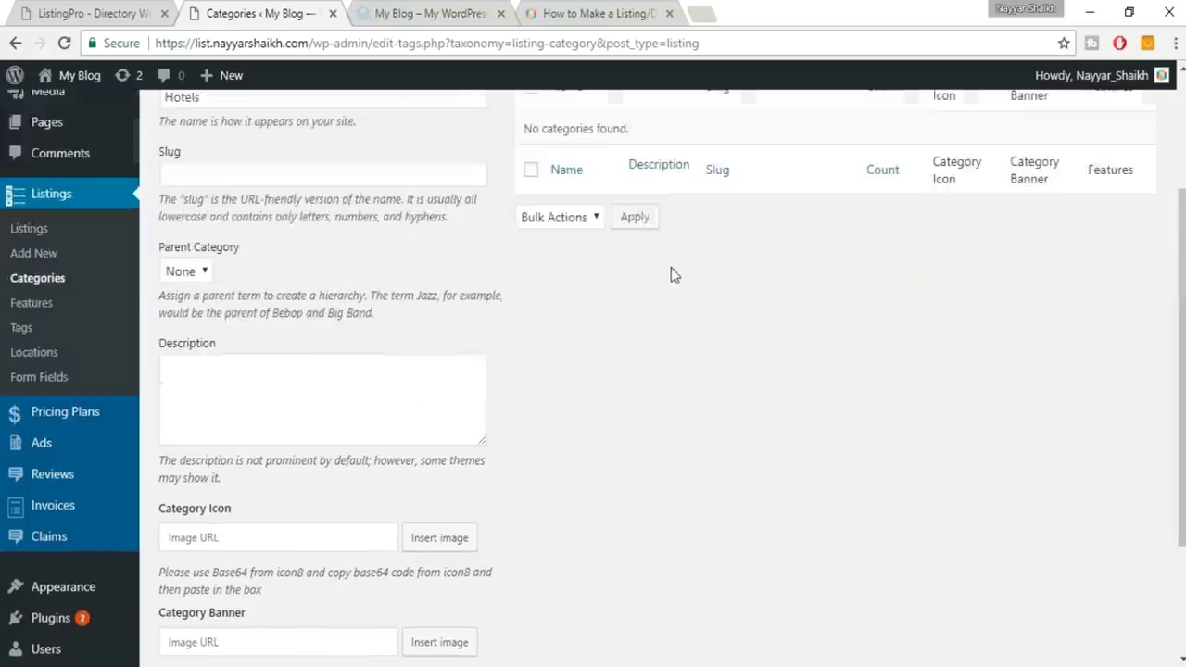
{"action": "scroll", "coordinate": [673, 275], "scroll_direction": "down", "scroll_amount": 2}
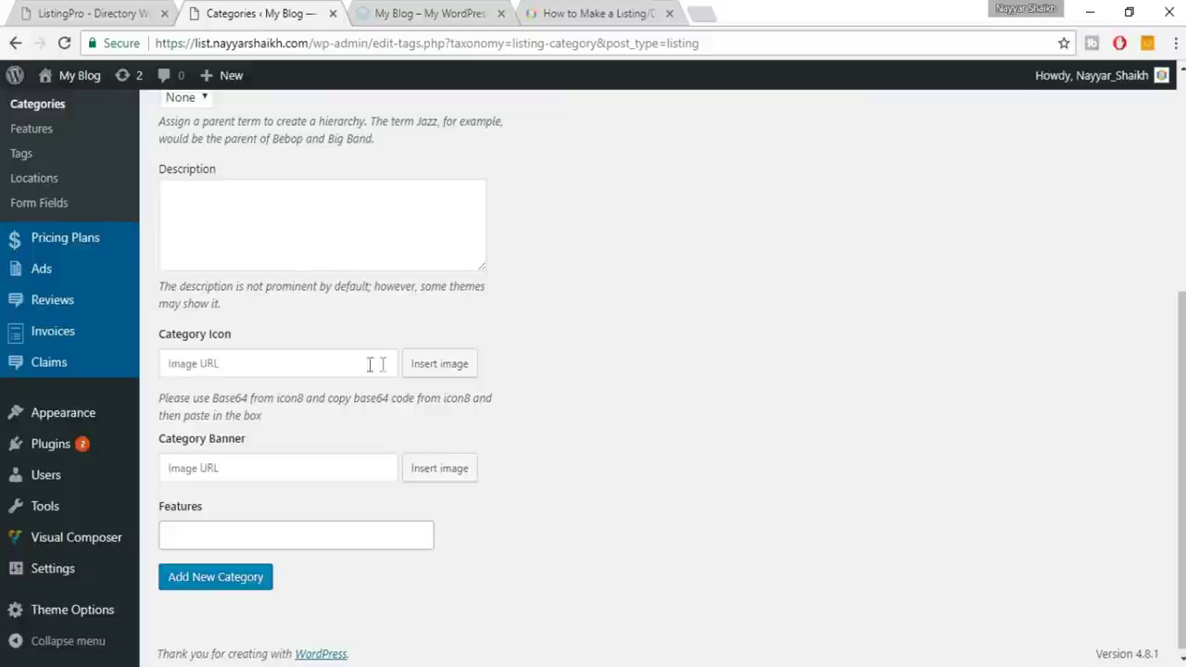
{"action": "left_click", "coordinate": [432, 372]}
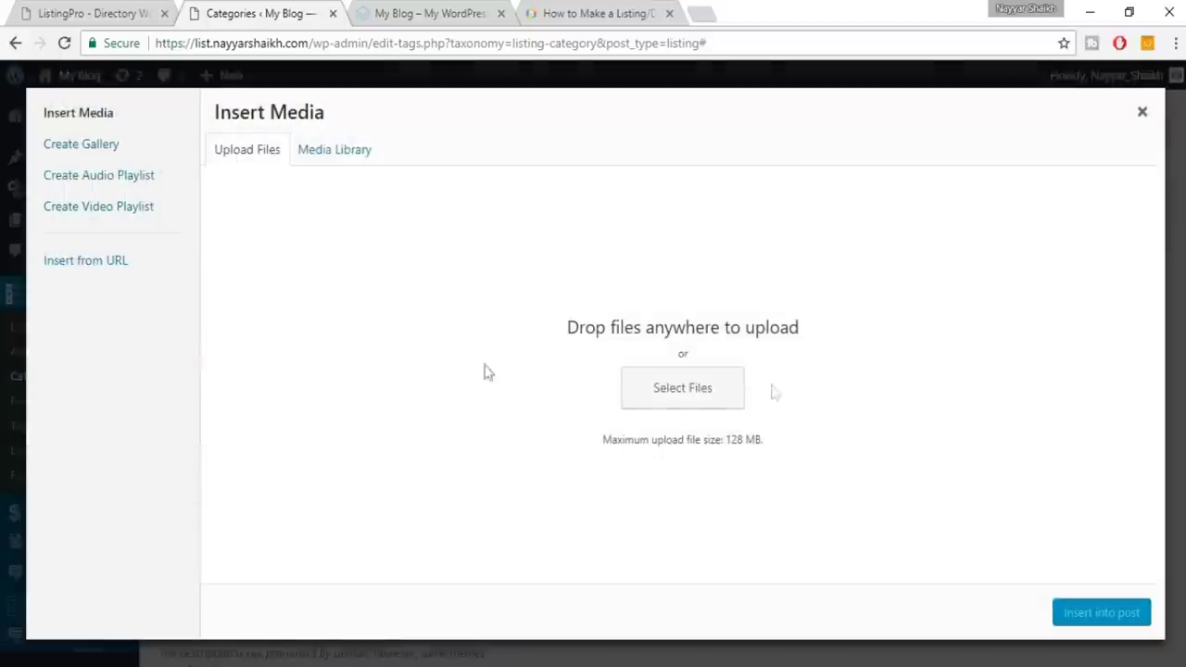
{"action": "left_click", "coordinate": [722, 398]}
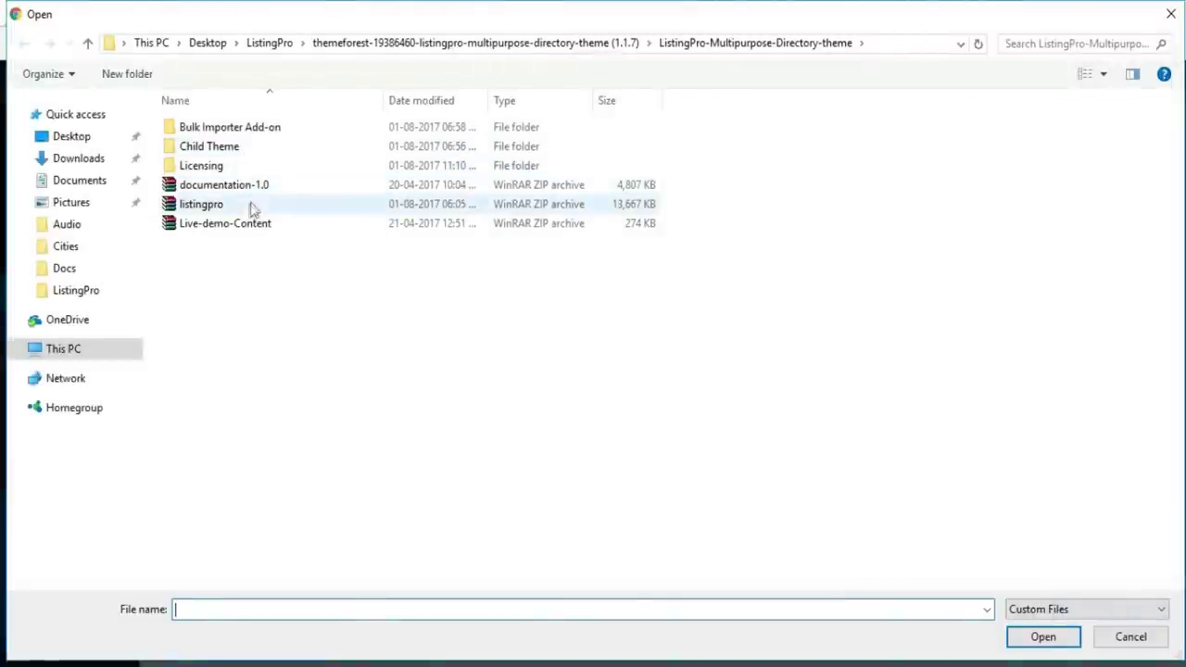
{"action": "left_click", "coordinate": [270, 45]}
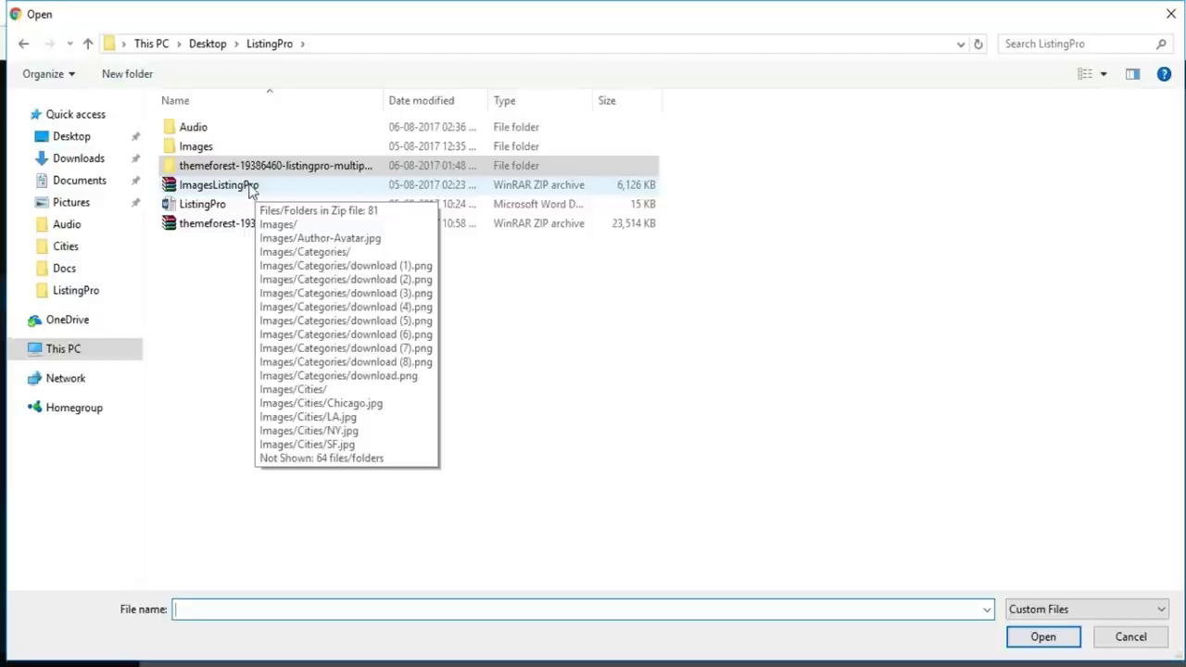
{"action": "left_click", "coordinate": [250, 189]}
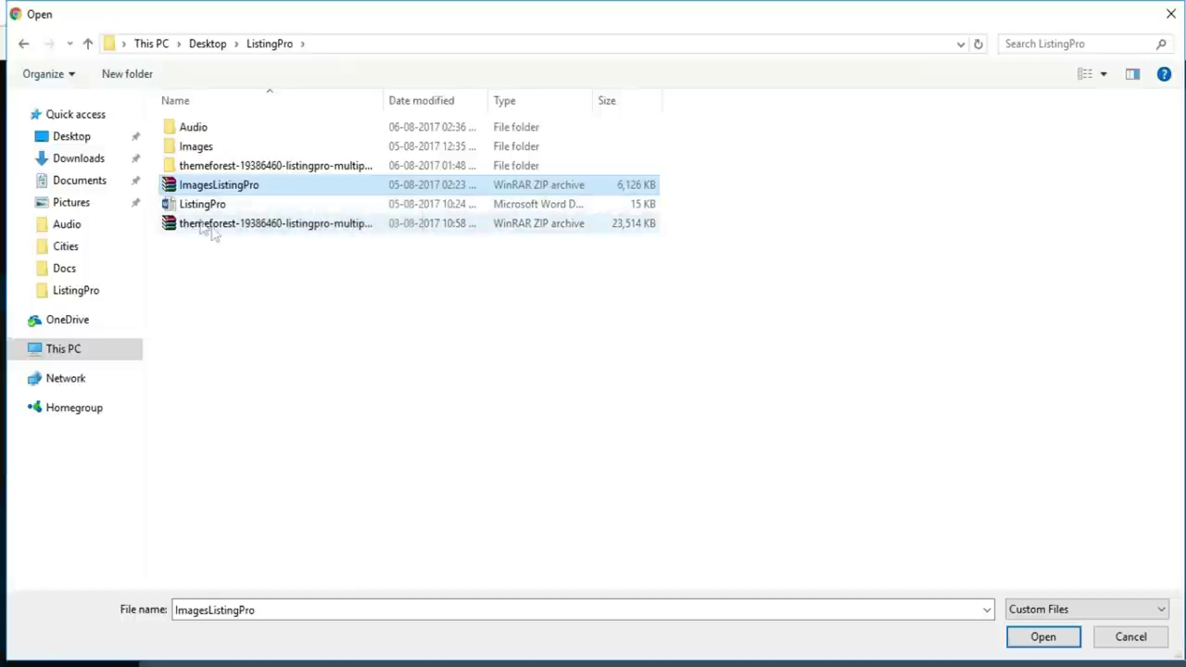
{"action": "mouse_move", "coordinate": [241, 191]}
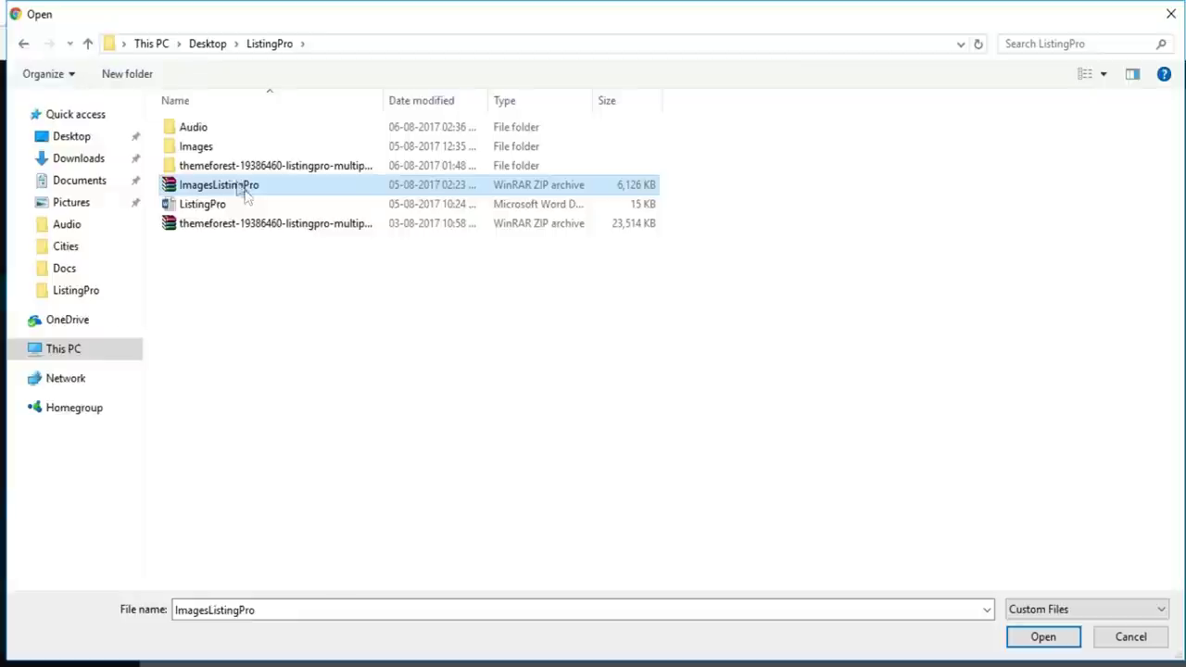
{"action": "double_click", "coordinate": [211, 151]}
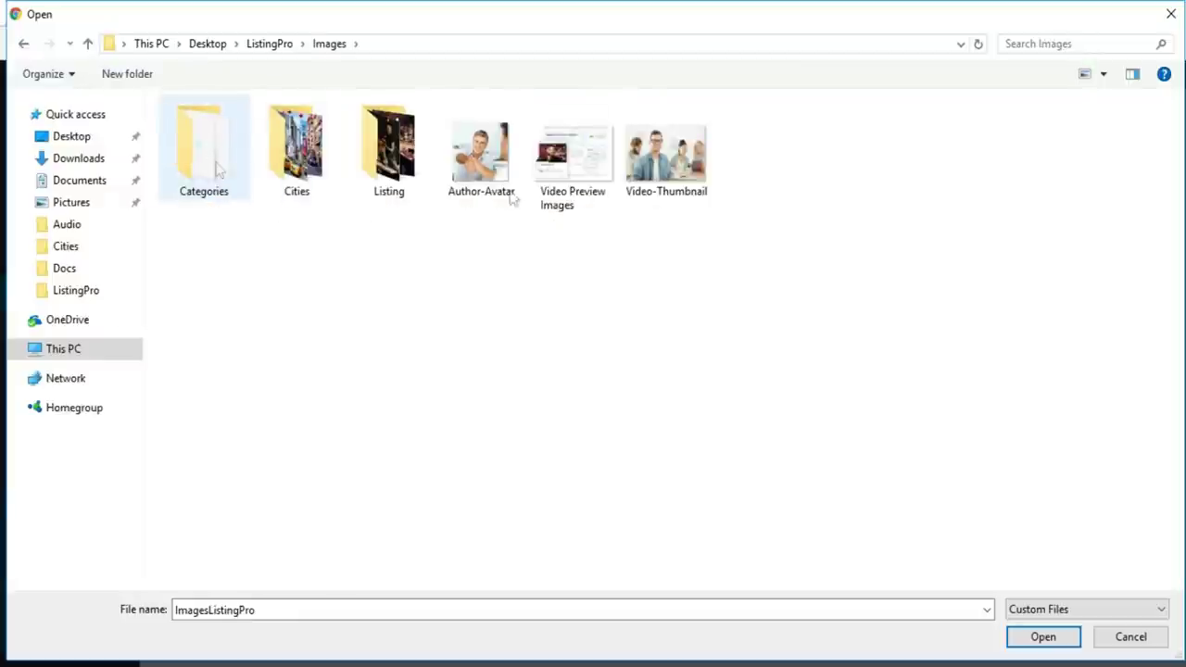
{"action": "double_click", "coordinate": [192, 162]}
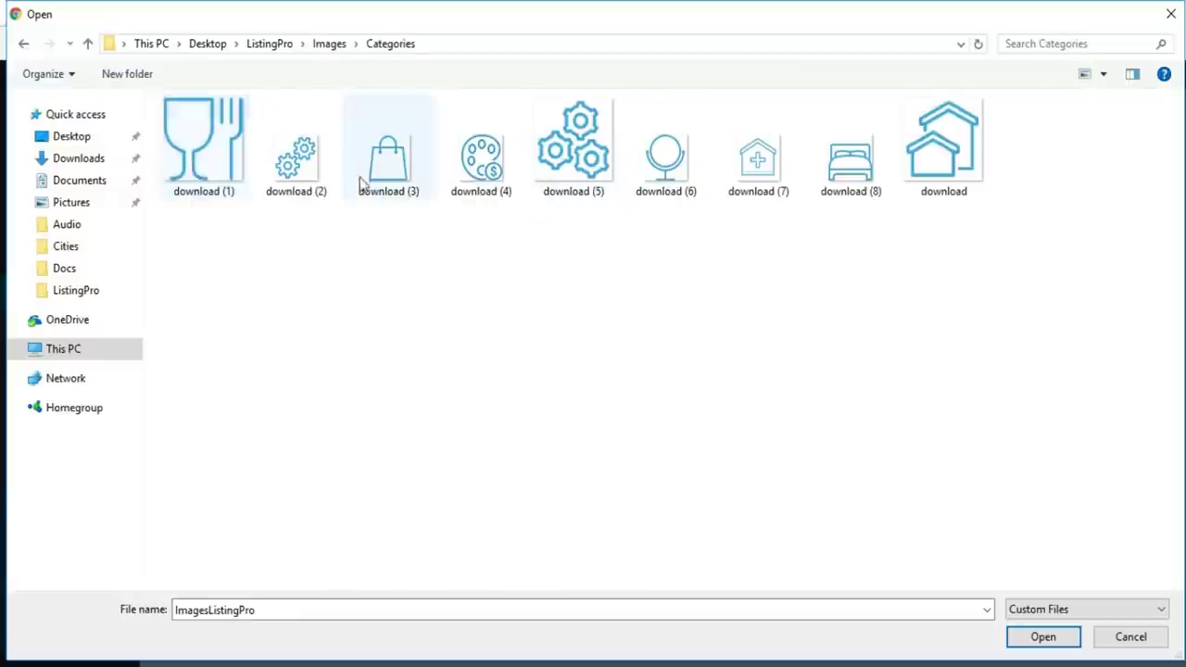
{"action": "left_click", "coordinate": [197, 158]}
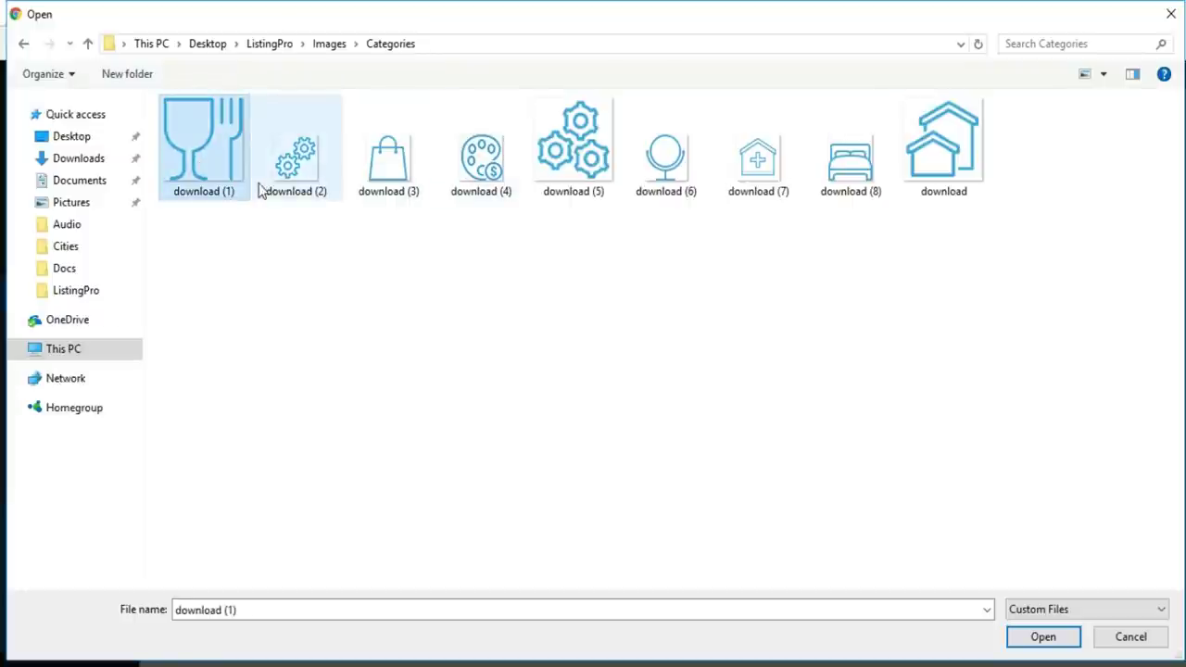
{"action": "left_click", "coordinate": [845, 178]}
{"action": "left_click", "coordinate": [1045, 637]}
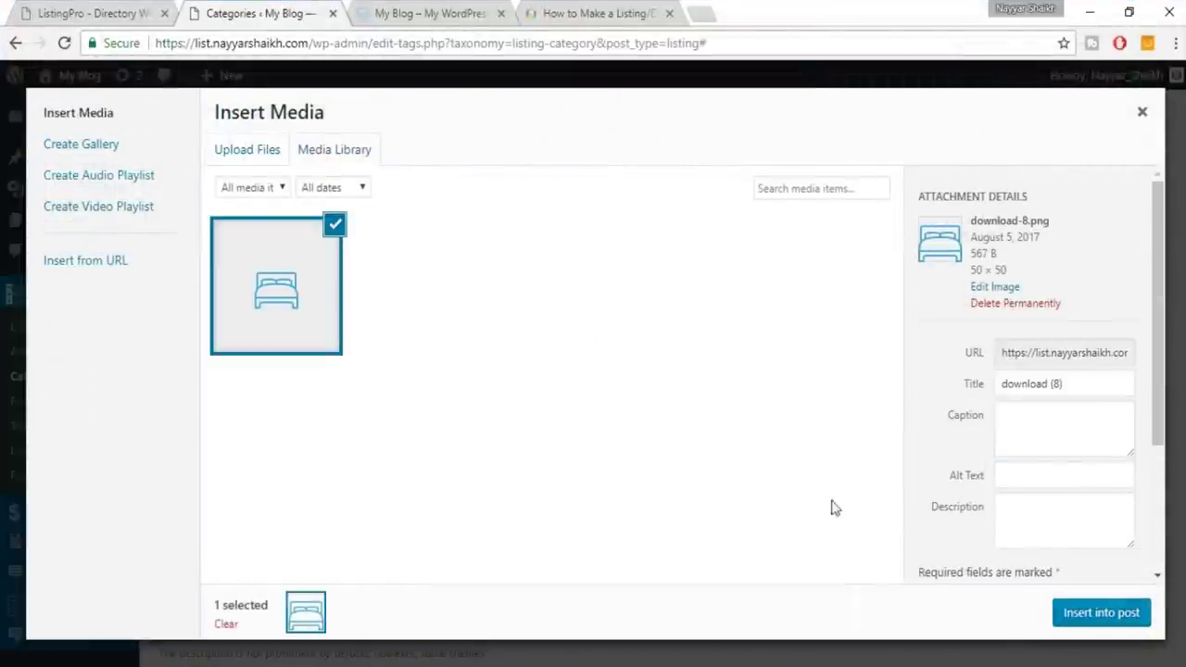
Insert the bed icon as Category Icon and add the Hotels category, slug hotels.
{"action": "left_click", "coordinate": [1100, 613]}
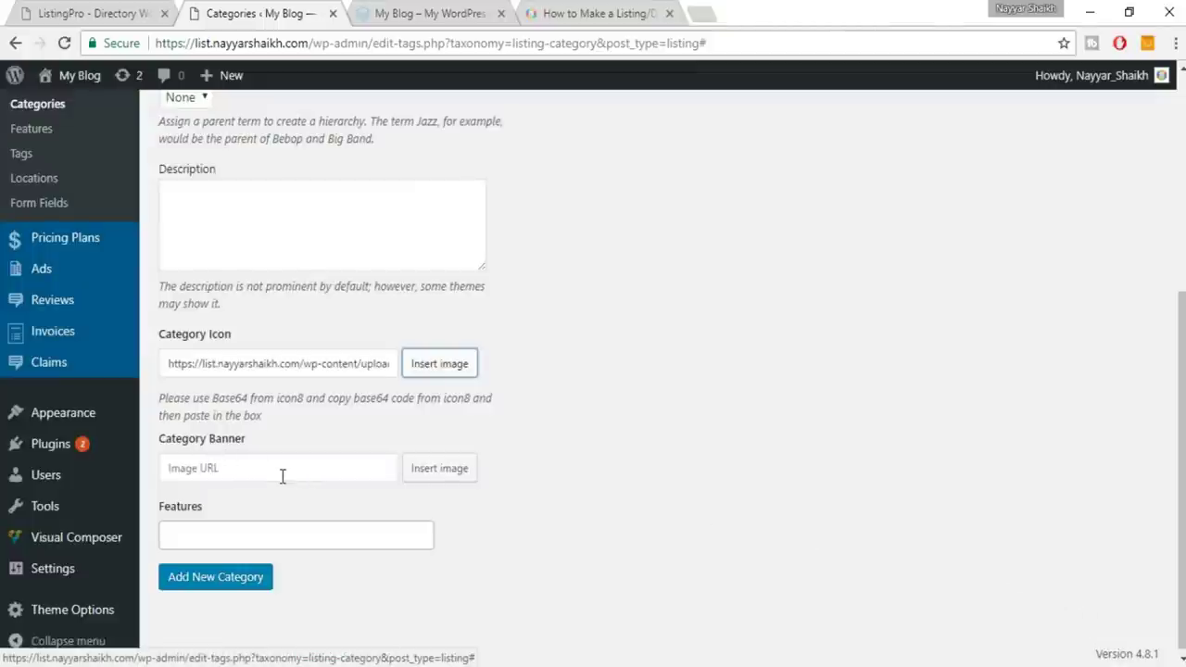
{"action": "left_click", "coordinate": [384, 526]}
{"action": "left_click", "coordinate": [554, 547]}
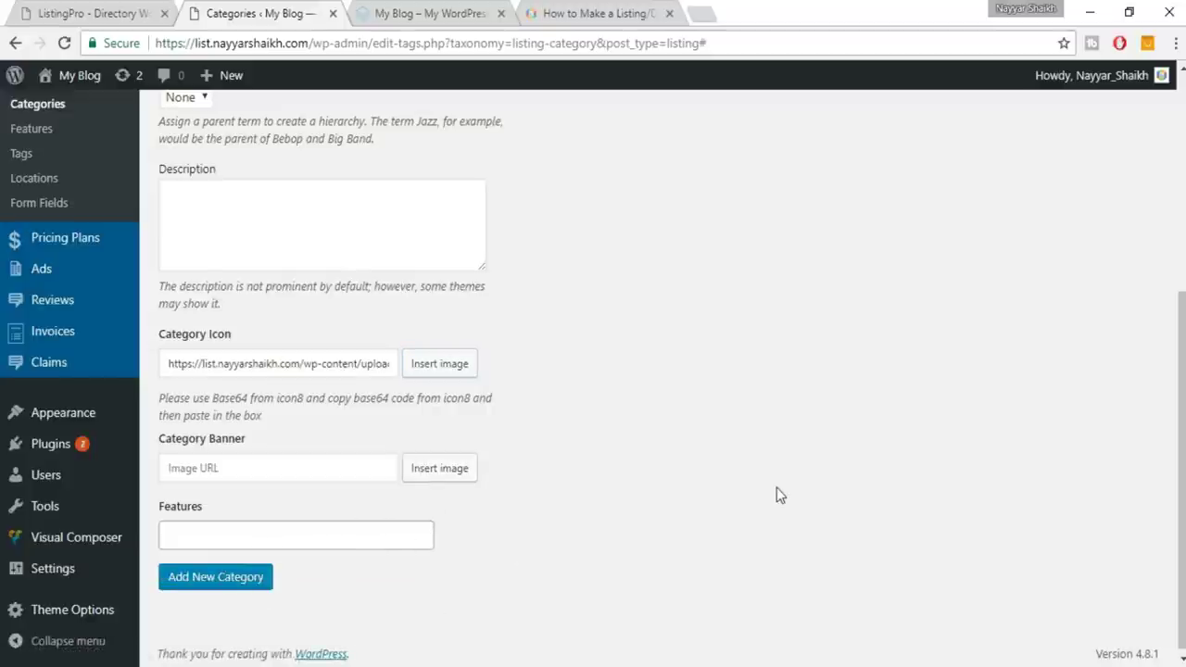
{"action": "left_click", "coordinate": [233, 582]}
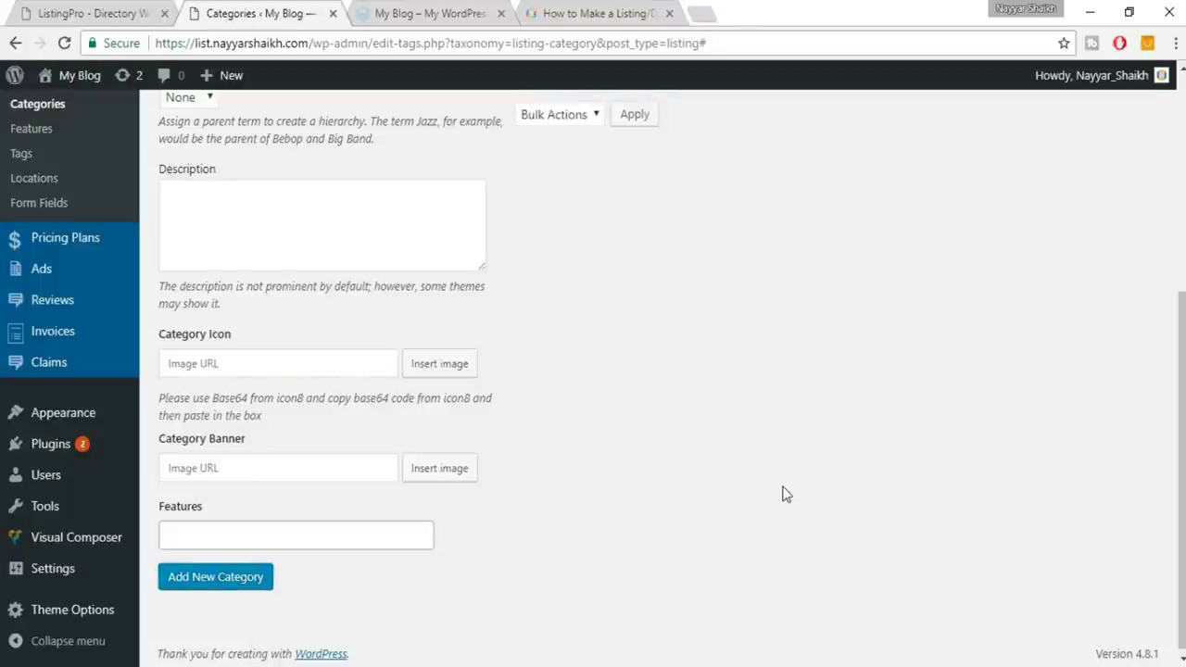
{"action": "scroll", "coordinate": [783, 494], "scroll_direction": "up", "scroll_amount": 4}
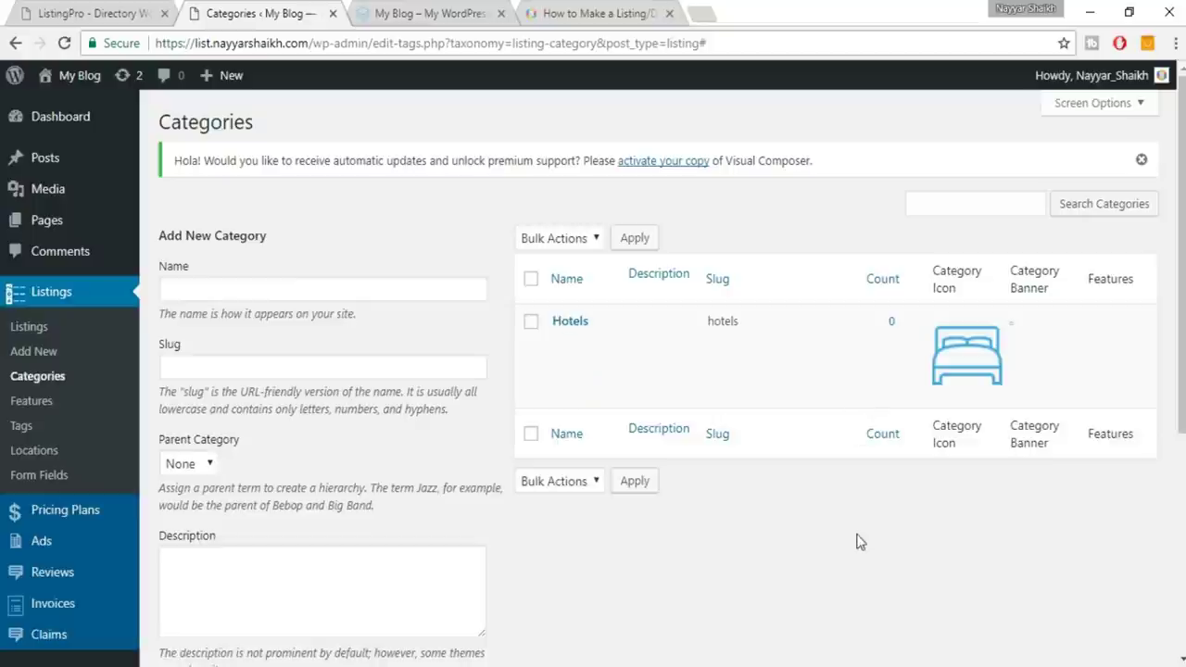
{"action": "scroll", "coordinate": [857, 542], "scroll_direction": "down", "scroll_amount": 1}
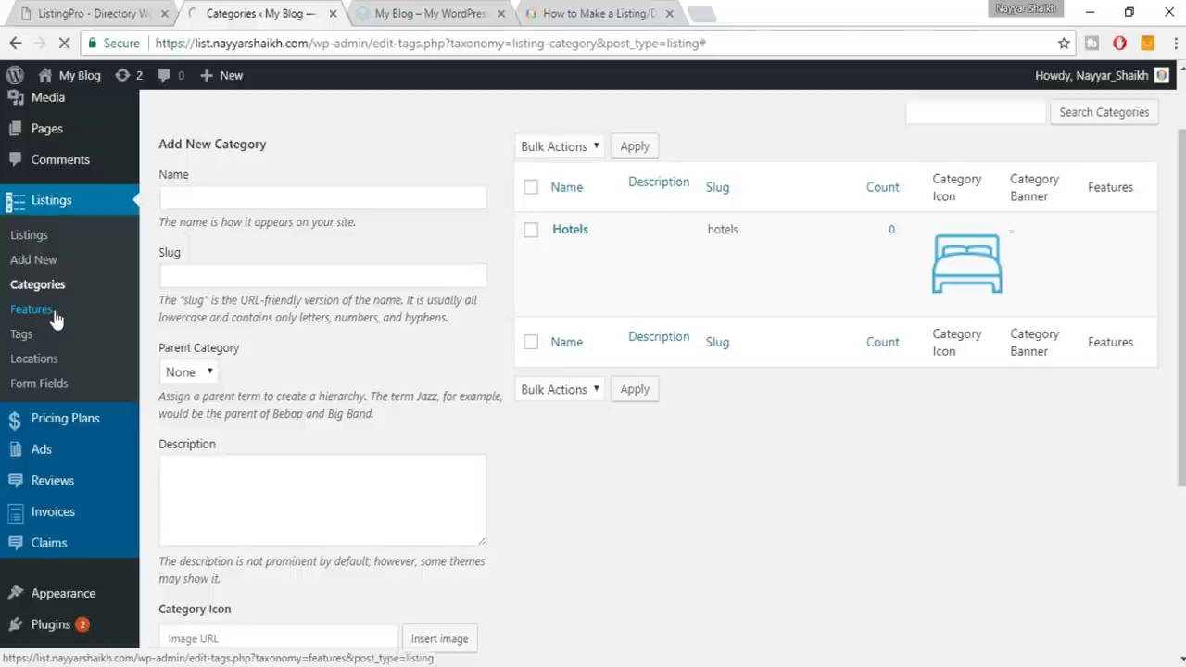
{"action": "left_click", "coordinate": [53, 314]}
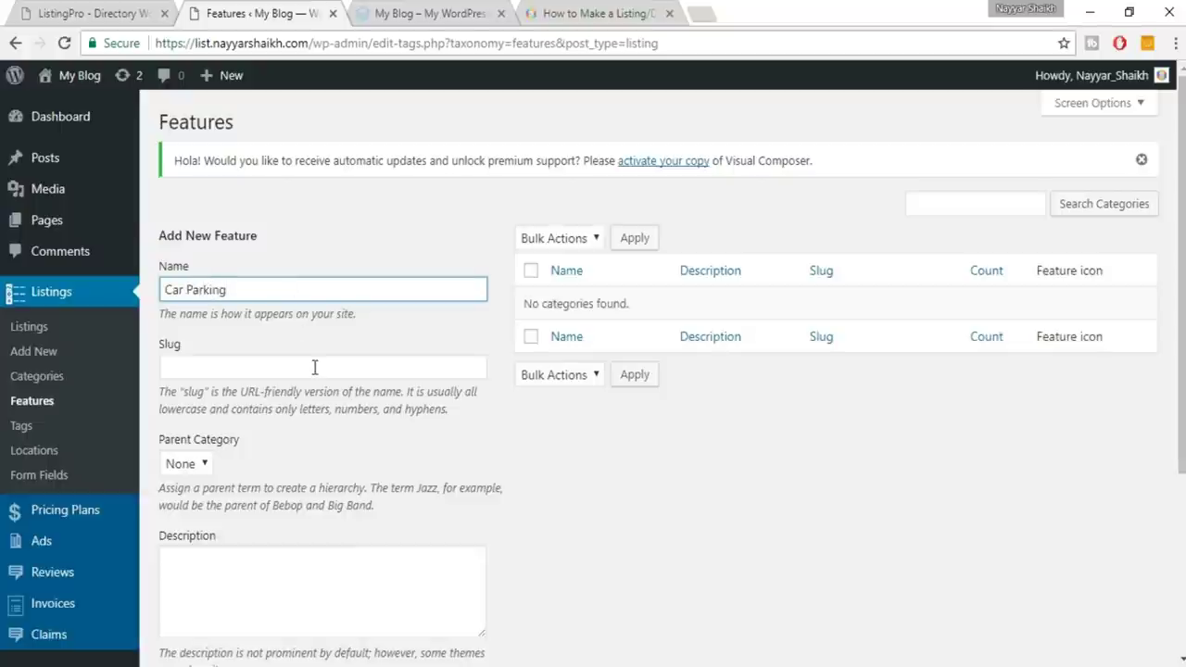
Open the FontAwesome Website link from the Car Parking feature form in a new tab.
{"action": "scroll", "coordinate": [440, 482], "scroll_direction": "down", "scroll_amount": 2}
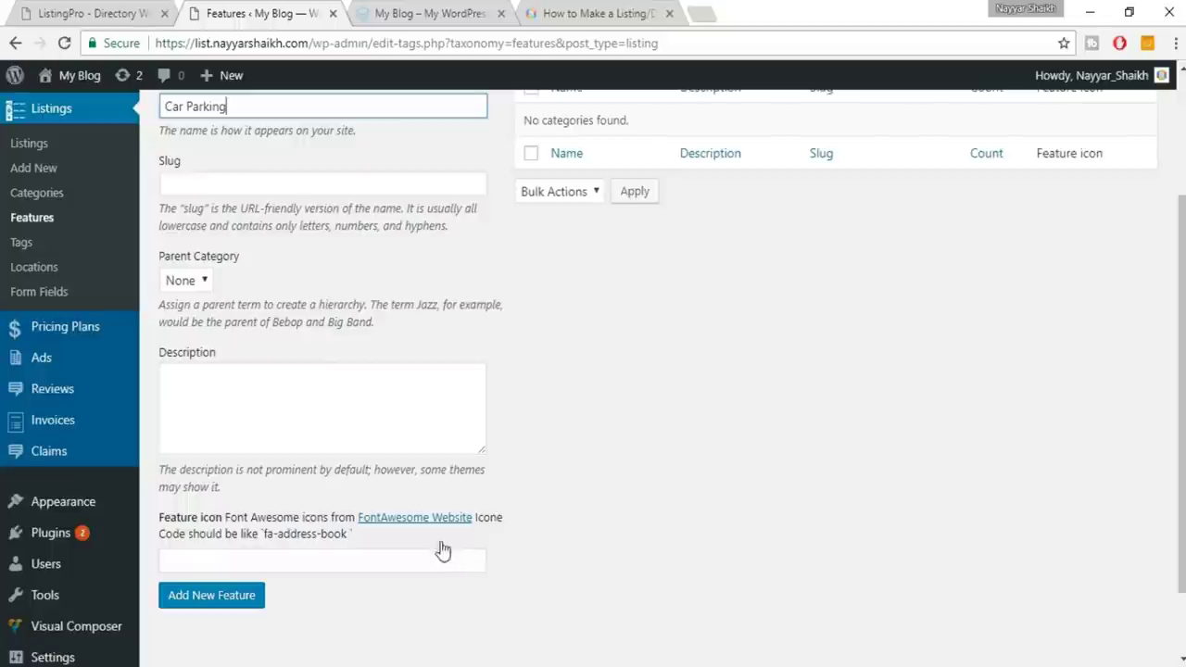
{"action": "scroll", "coordinate": [594, 405], "scroll_direction": "down", "scroll_amount": 1}
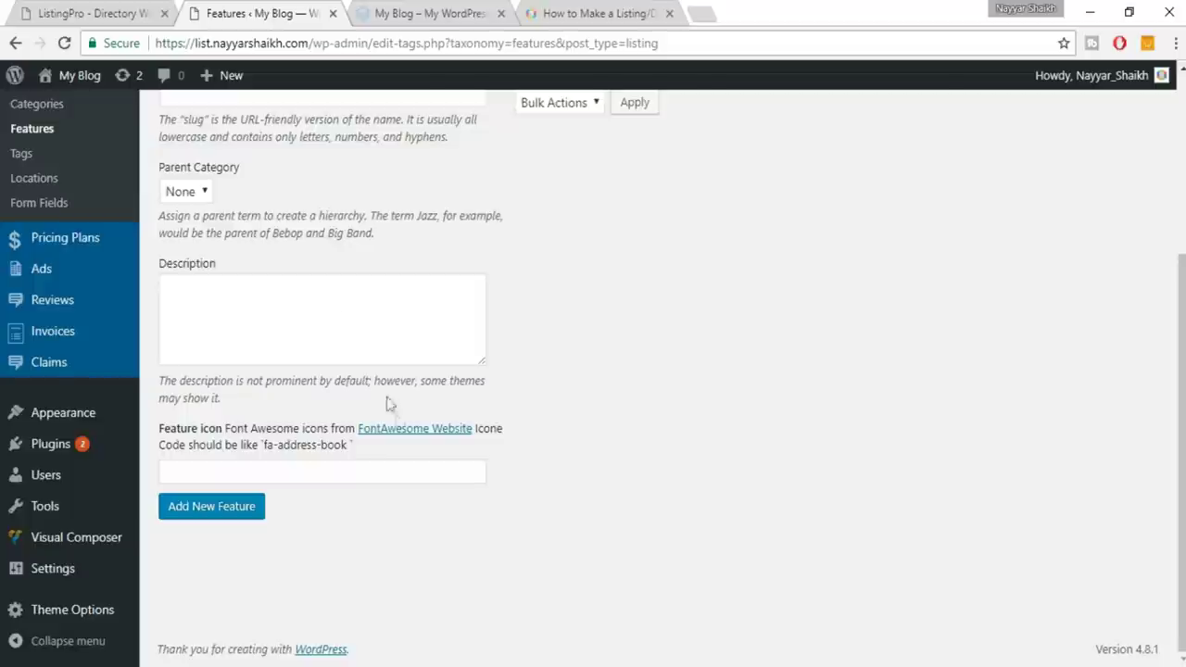
{"action": "right_click", "coordinate": [424, 440]}
{"action": "left_click", "coordinate": [450, 445]}
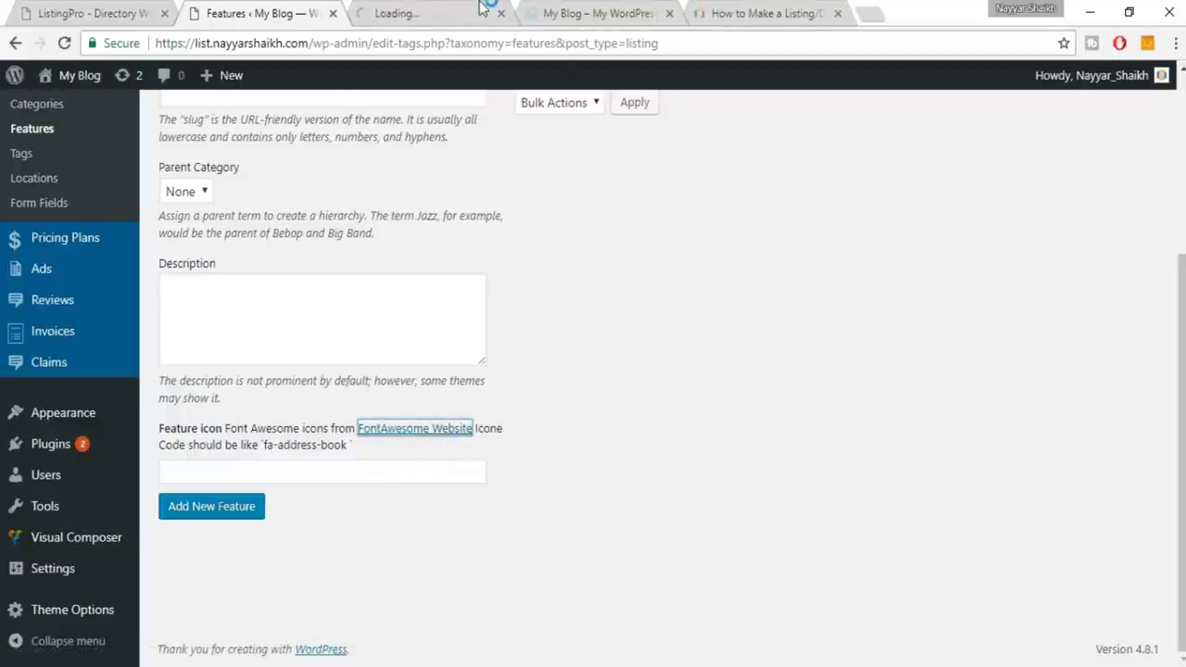
Move between the Features admin page and the Font Awesome icons tab.
{"action": "left_click", "coordinate": [482, 12]}
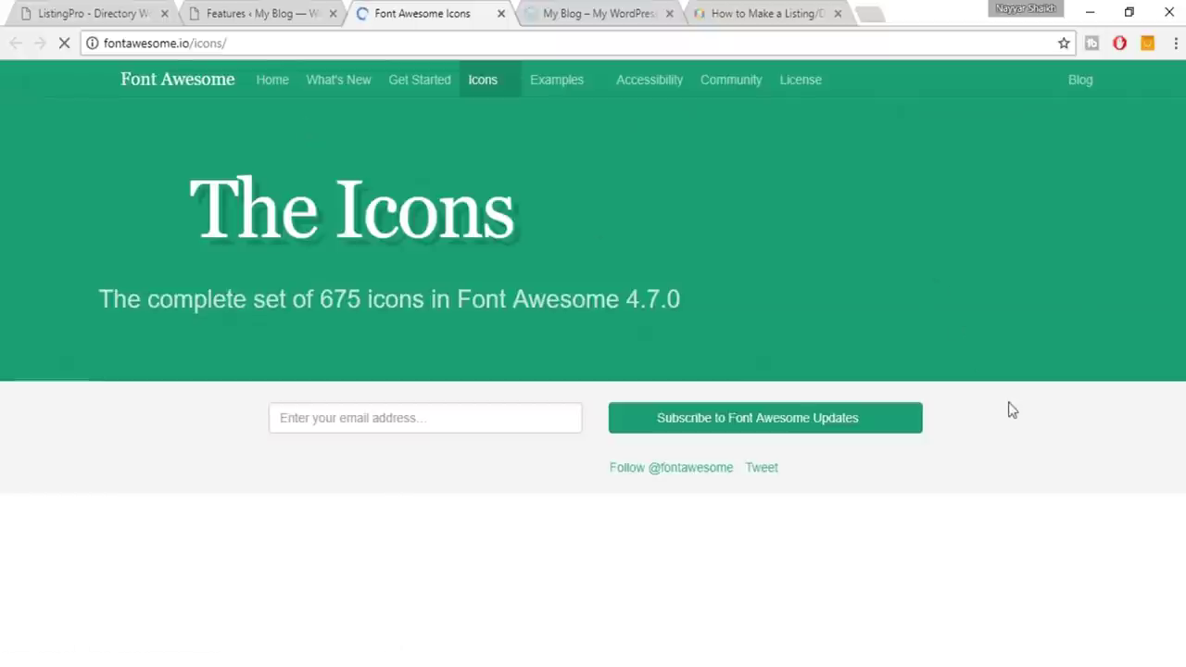
{"action": "left_click", "coordinate": [262, 16]}
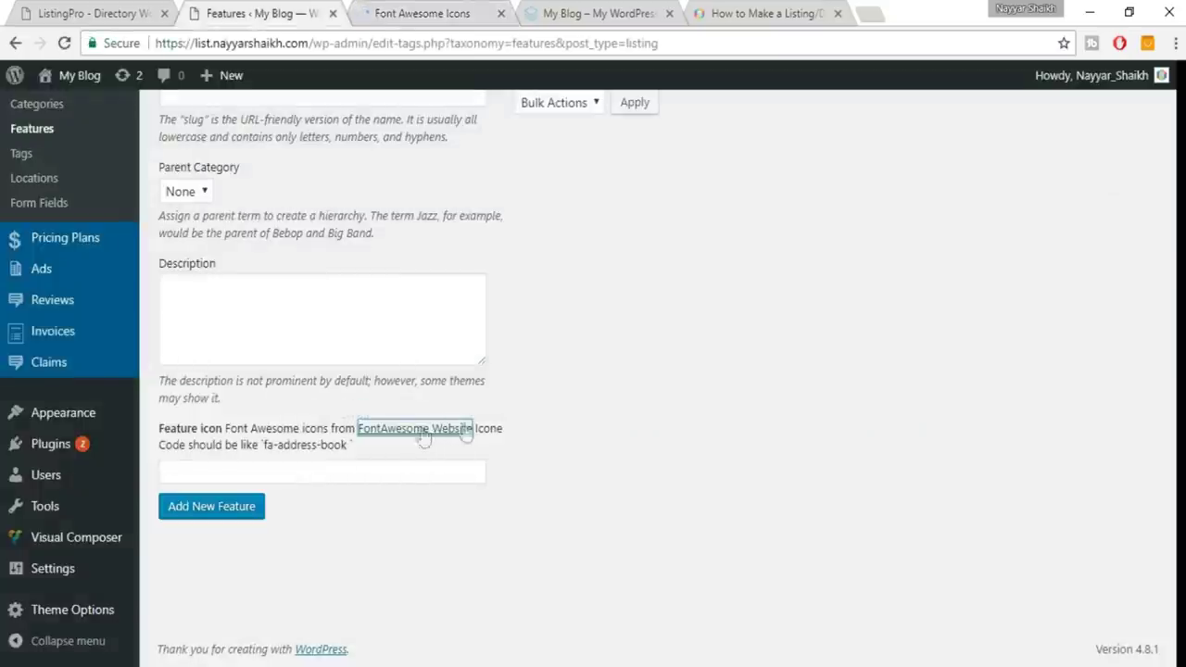
{"action": "left_click", "coordinate": [422, 436]}
{"action": "scroll", "coordinate": [927, 424], "scroll_direction": "down", "scroll_amount": 5}
{"action": "scroll", "coordinate": [929, 428], "scroll_direction": "down", "scroll_amount": 1}
{"action": "left_click", "coordinate": [270, 13]}
{"action": "scroll", "coordinate": [726, 398], "scroll_direction": "up", "scroll_amount": 3}
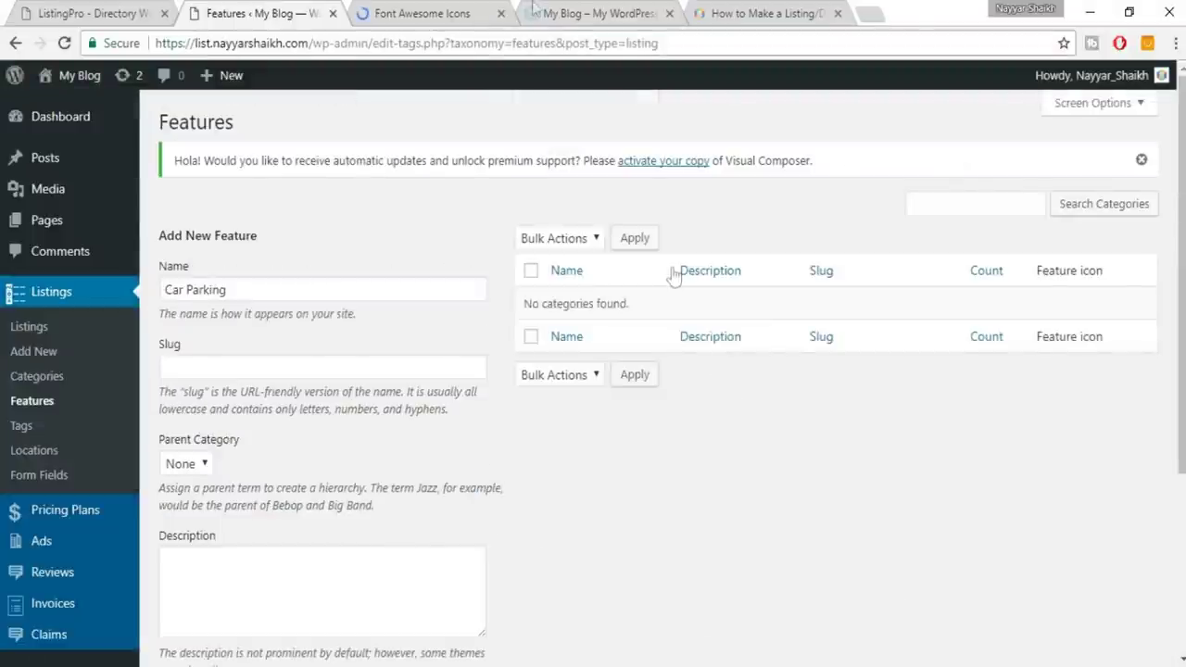
{"action": "left_click", "coordinate": [456, 13]}
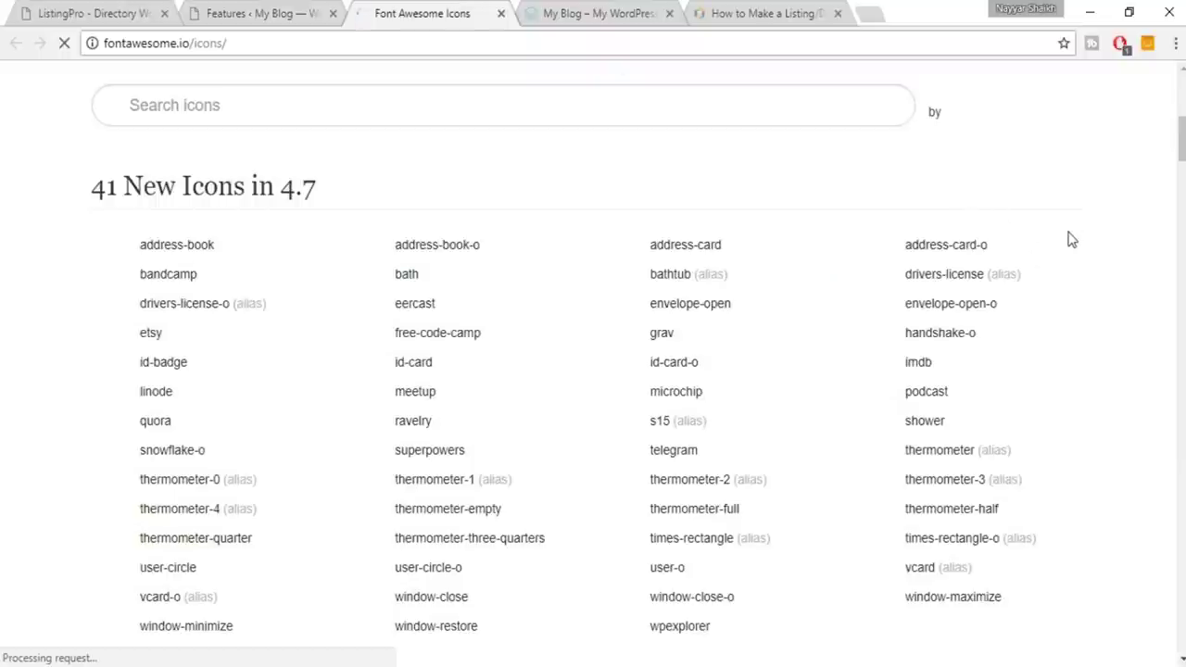
{"action": "scroll", "coordinate": [627, 212], "scroll_direction": "up", "scroll_amount": 2}
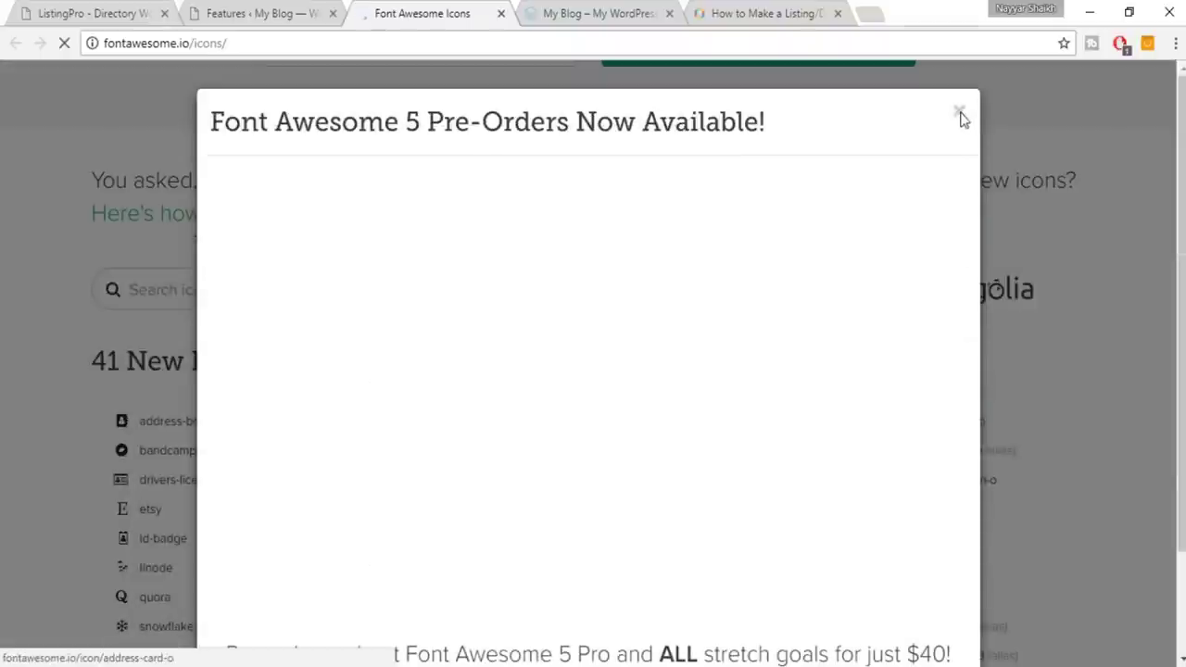
Dismiss the pre-order popup and search Font Awesome icons for 'car'.
{"action": "left_click", "coordinate": [960, 116]}
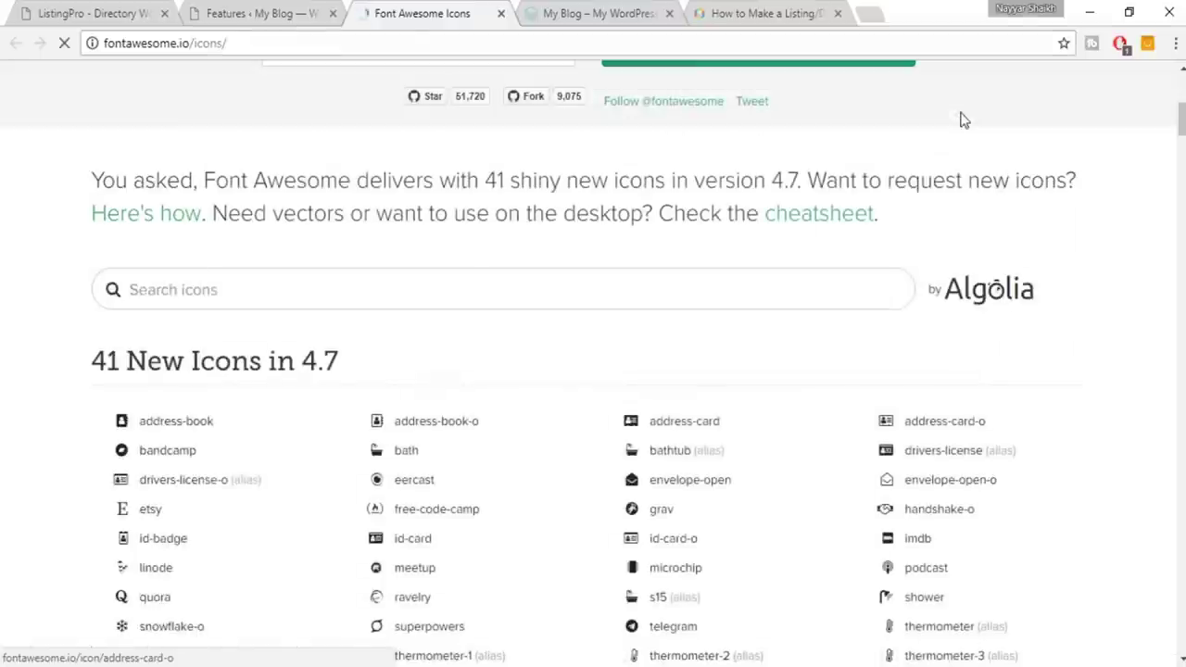
{"action": "left_click", "coordinate": [554, 292]}
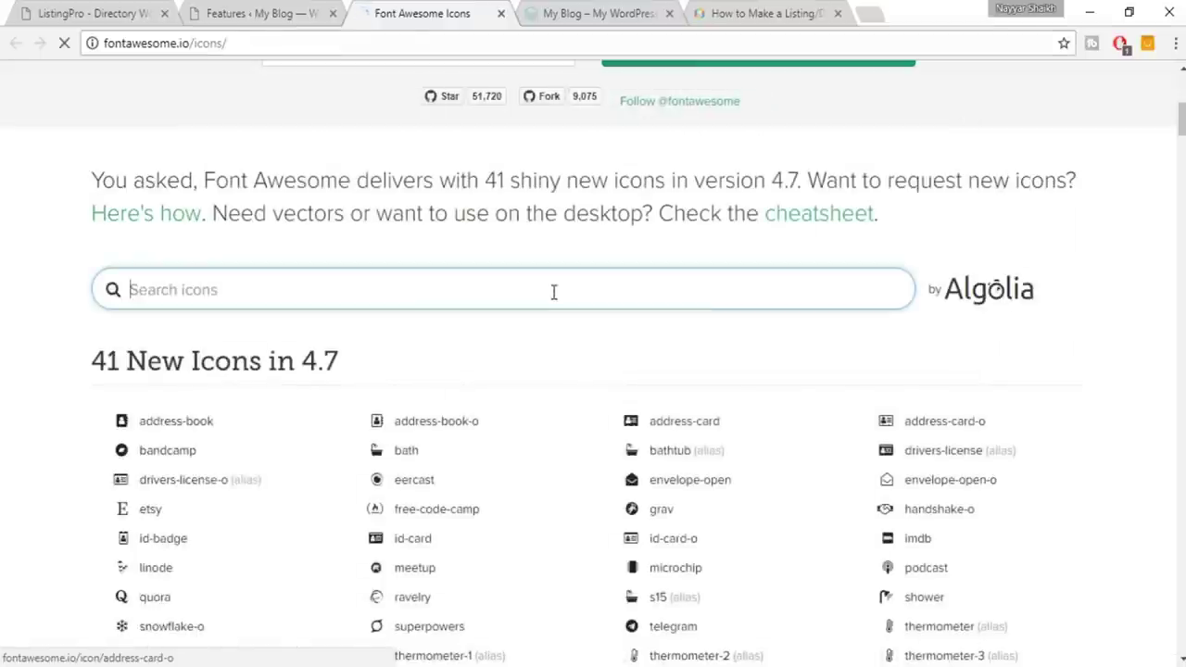
{"action": "type", "text": "car"}
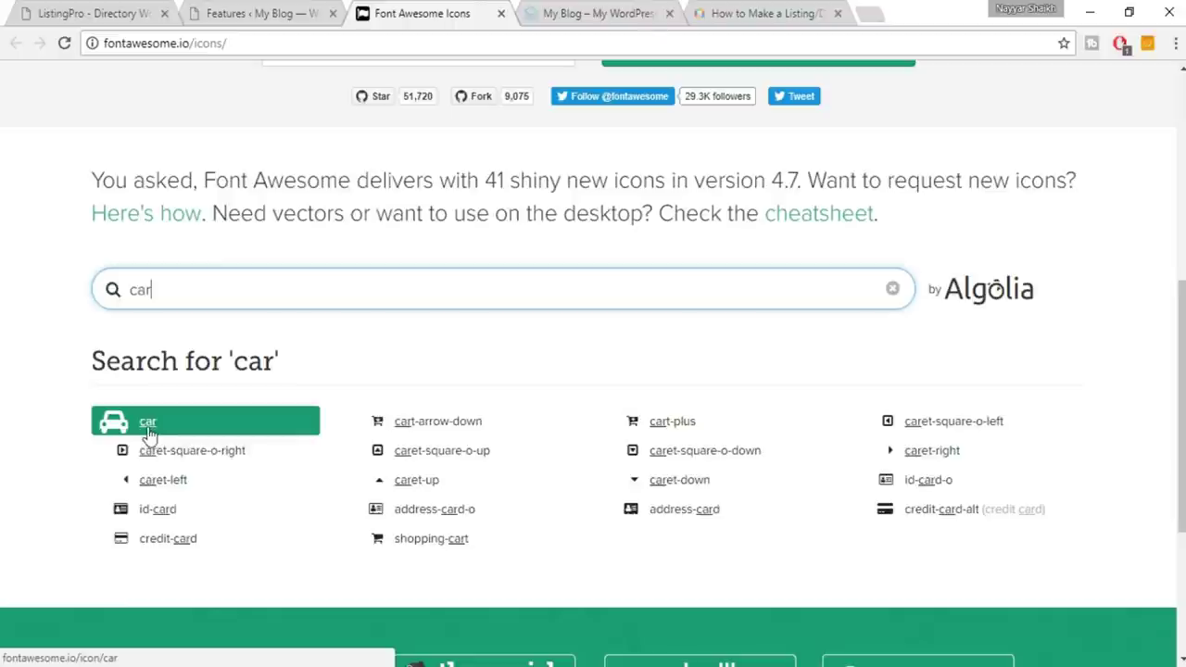
{"action": "left_click", "coordinate": [192, 7]}
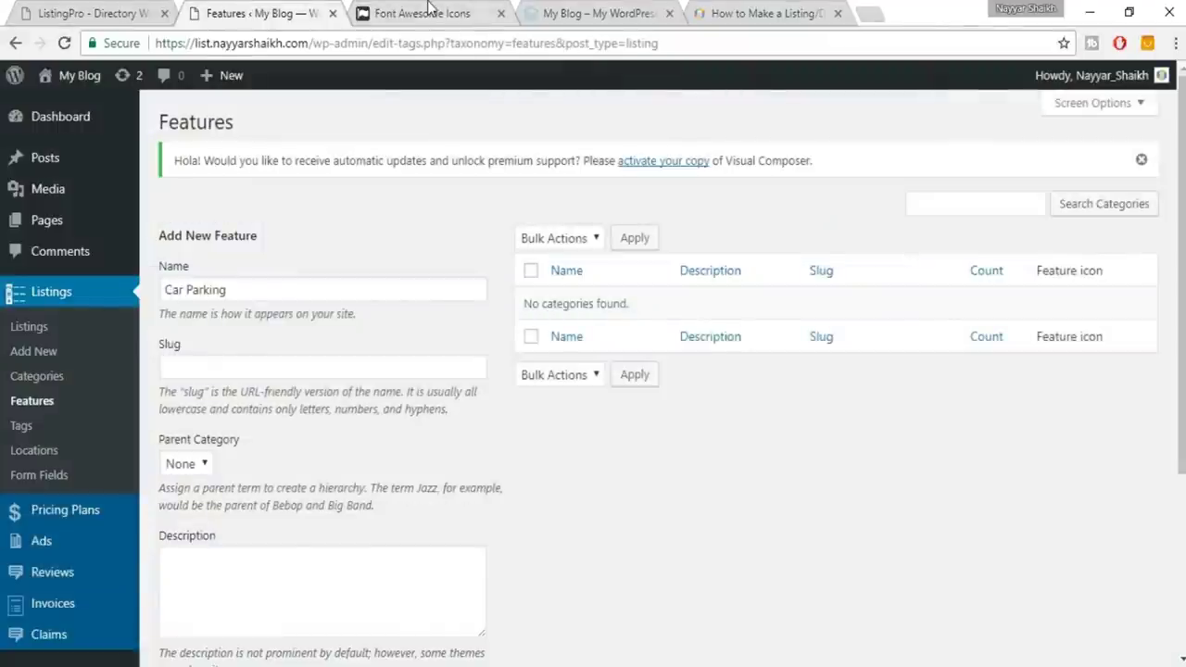
Set the Car Parking feature icon to fa-car and add the new feature.
{"action": "left_click", "coordinate": [407, 13]}
{"action": "key", "text": "ctrl+shift+Tab"}
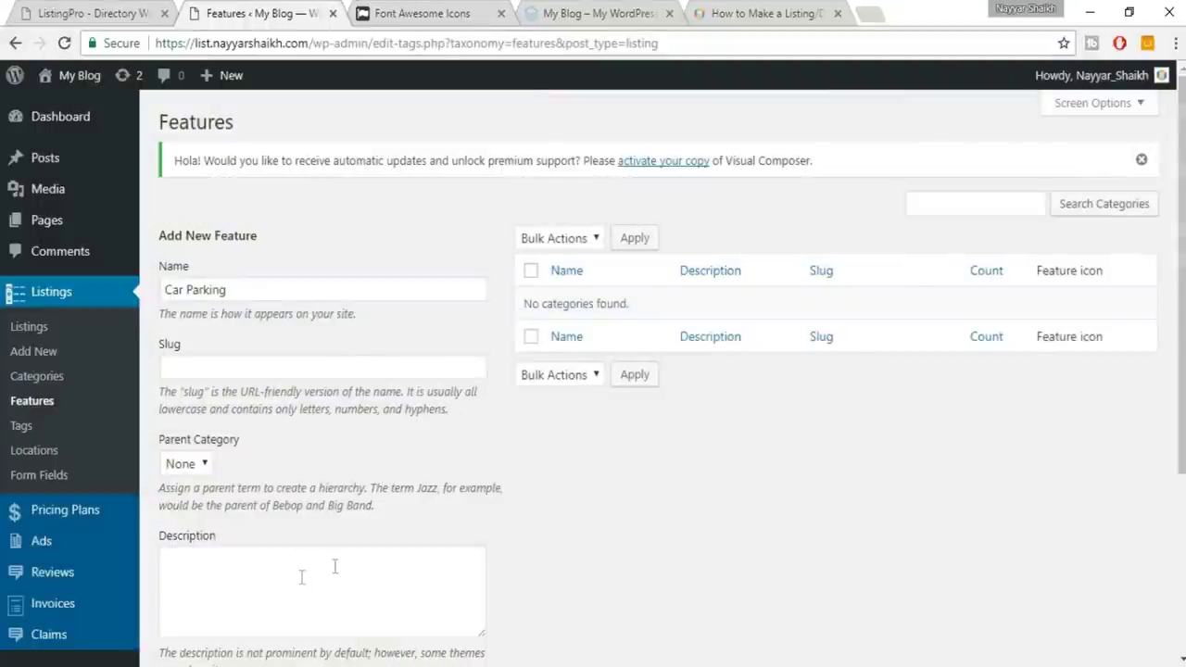
{"action": "left_click", "coordinate": [352, 566]}
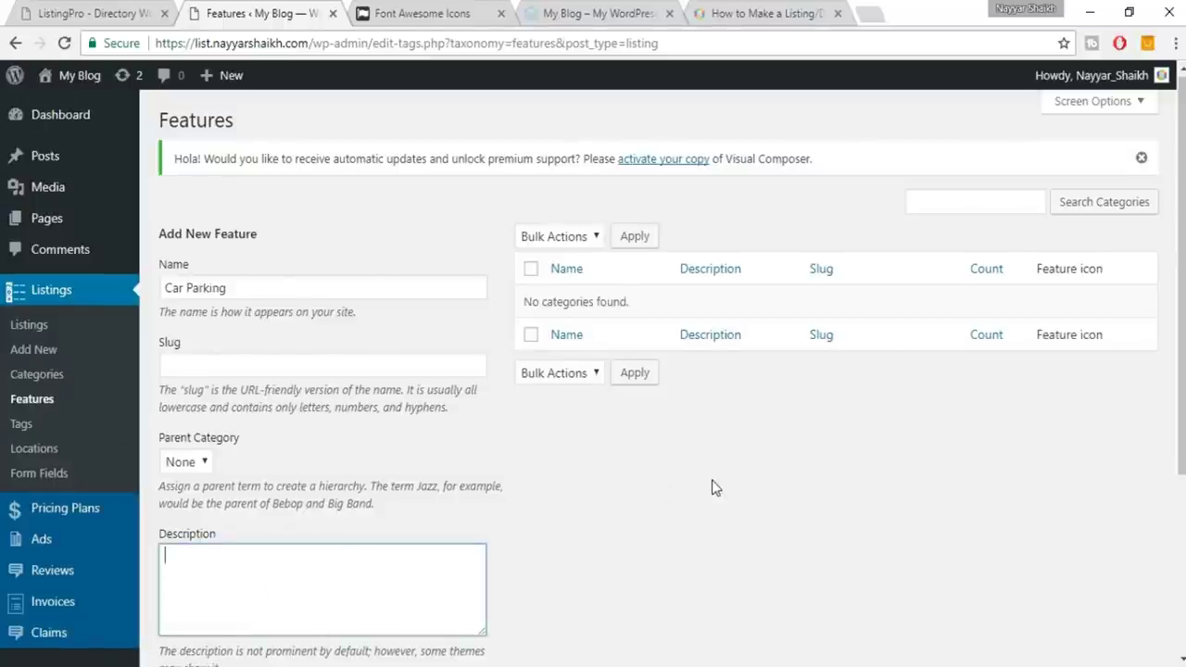
{"action": "scroll", "coordinate": [712, 480], "scroll_direction": "down", "scroll_amount": 3}
{"action": "left_click", "coordinate": [388, 473]}
{"action": "type", "text": "fa-"}
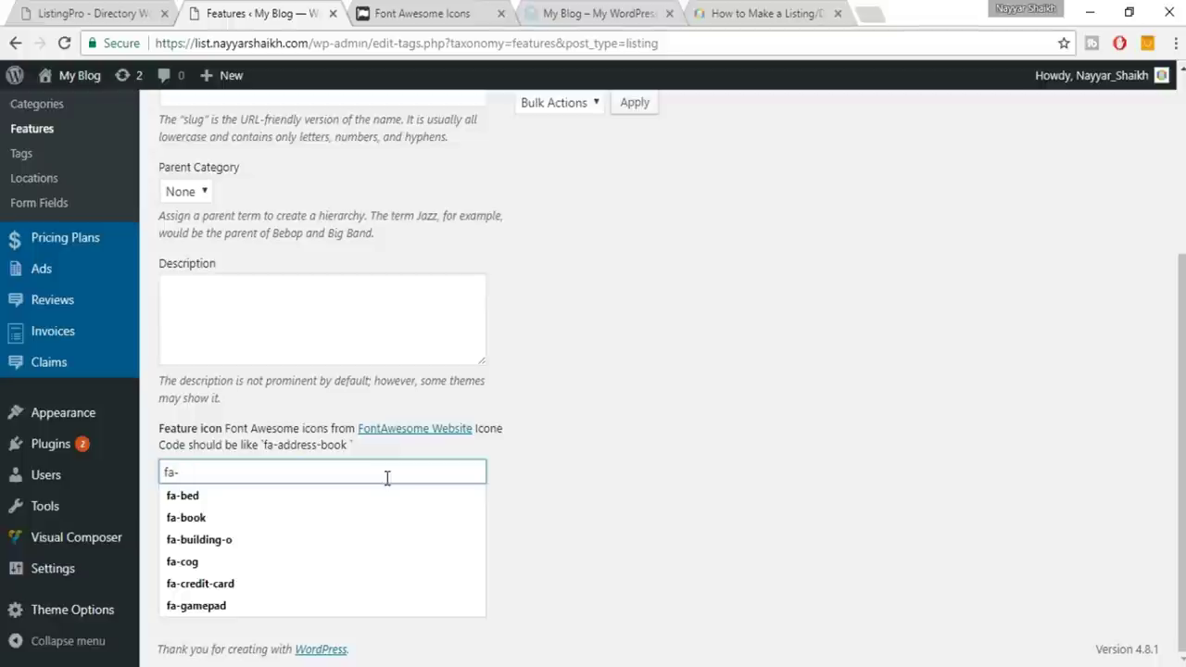
{"action": "type", "text": "car"}
{"action": "left_click", "coordinate": [256, 510]}
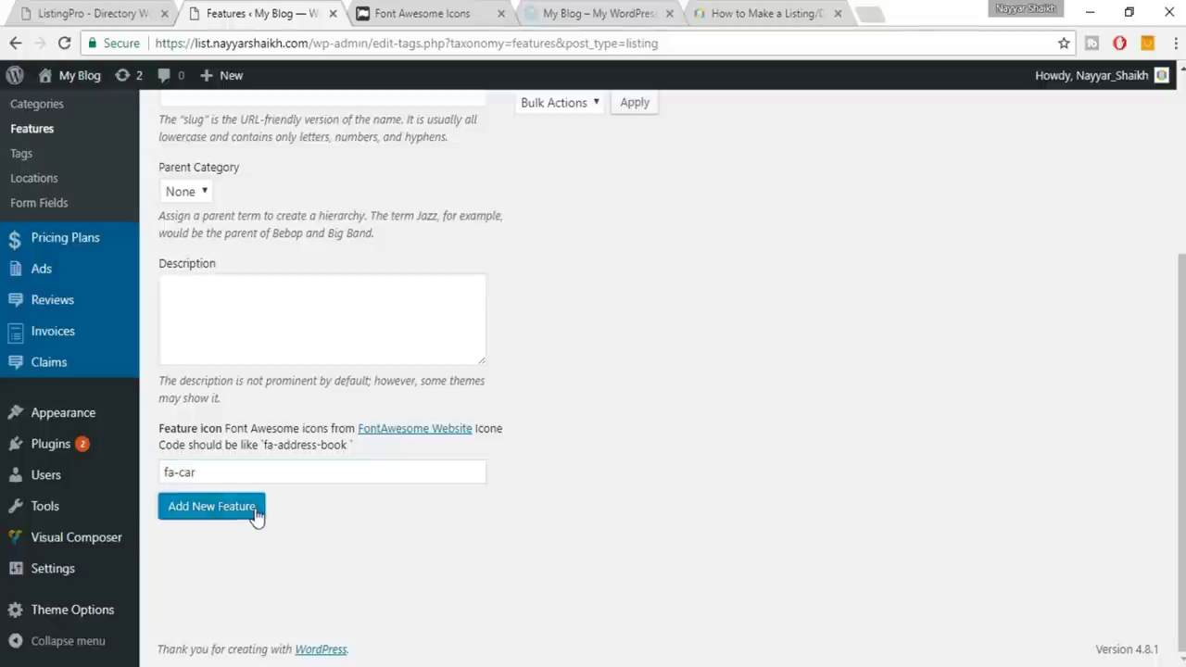
{"action": "scroll", "coordinate": [937, 420], "scroll_direction": "up", "scroll_amount": 3}
{"action": "mouse_move", "coordinate": [576, 323]}
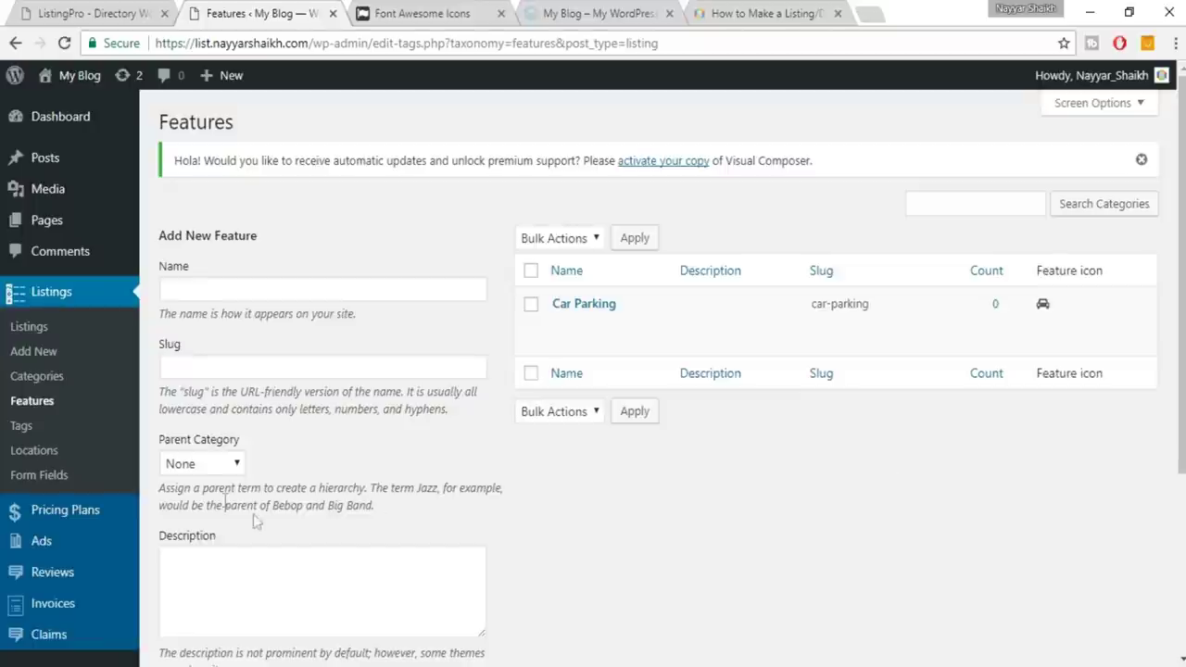
Add Car Parking to the Hotels category's Features field and update the category.
{"action": "left_click", "coordinate": [63, 382]}
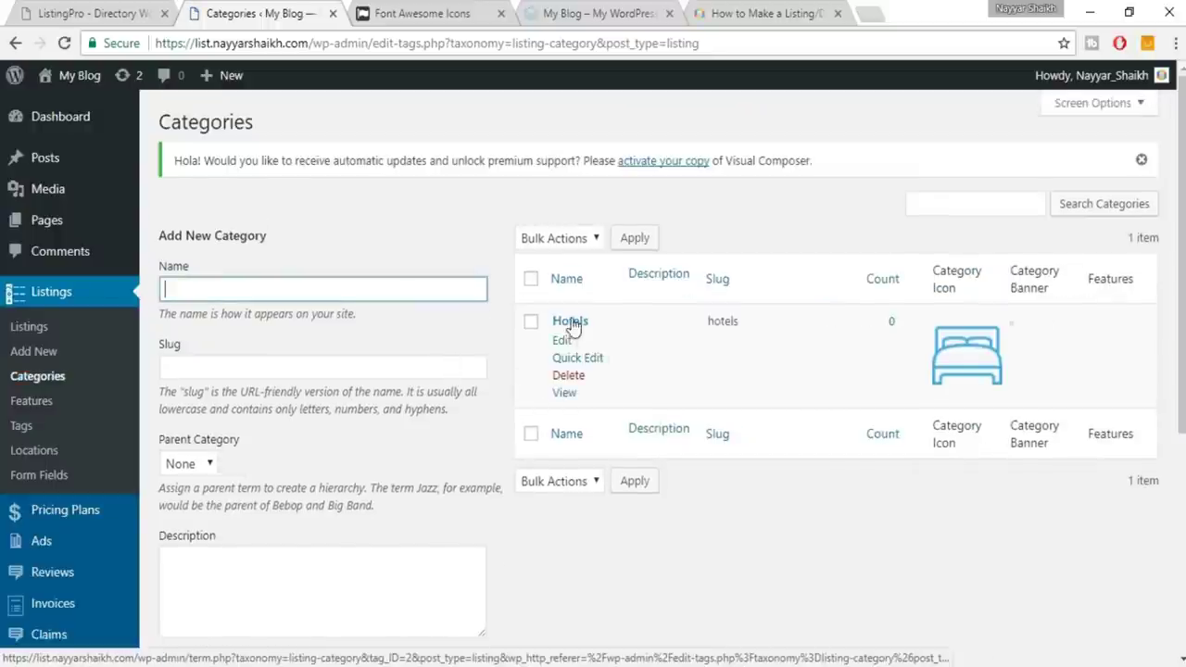
{"action": "left_click", "coordinate": [565, 348]}
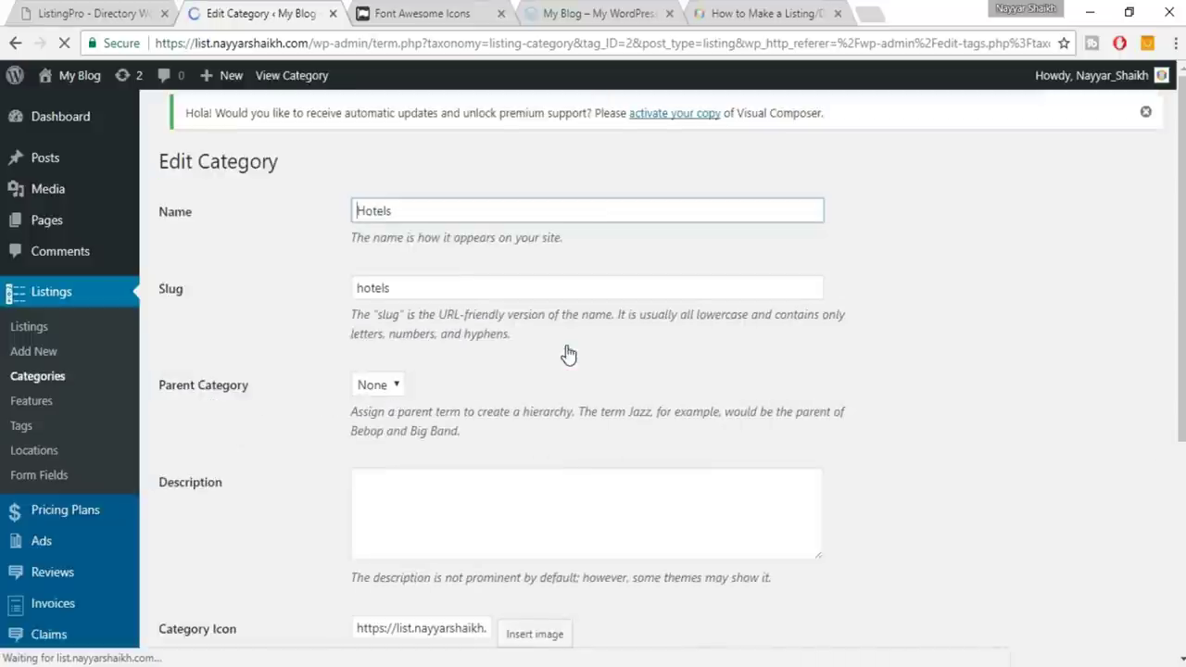
{"action": "scroll", "coordinate": [621, 446], "scroll_direction": "down", "scroll_amount": 3}
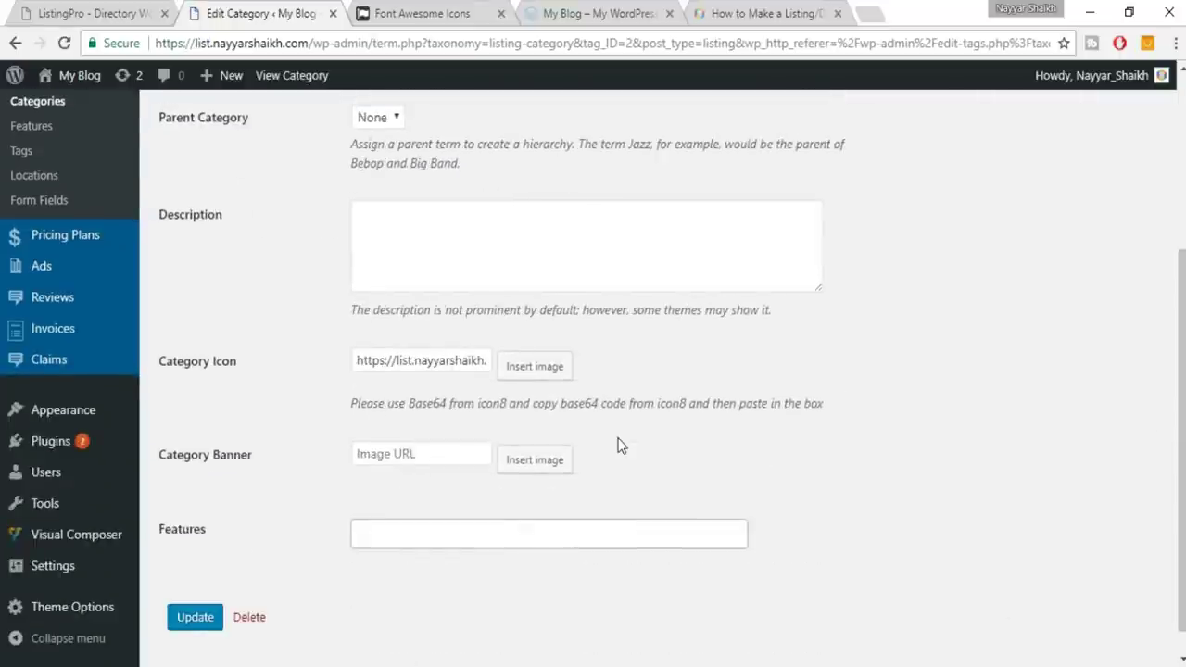
{"action": "left_click", "coordinate": [423, 491]}
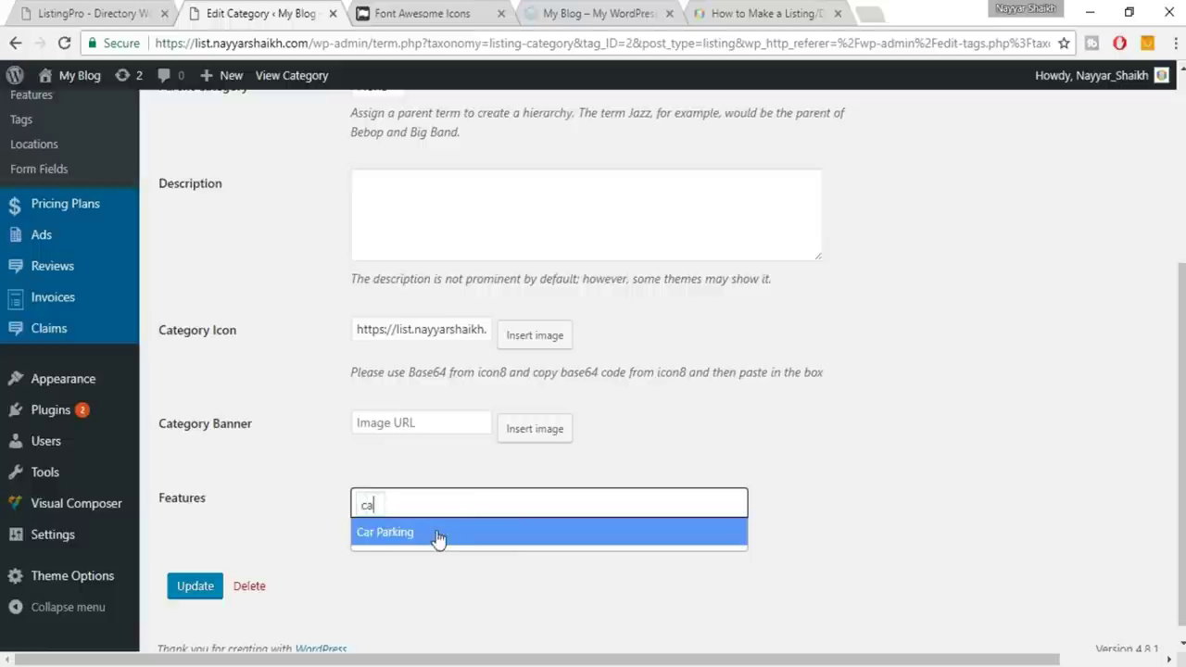
{"action": "left_click", "coordinate": [438, 533]}
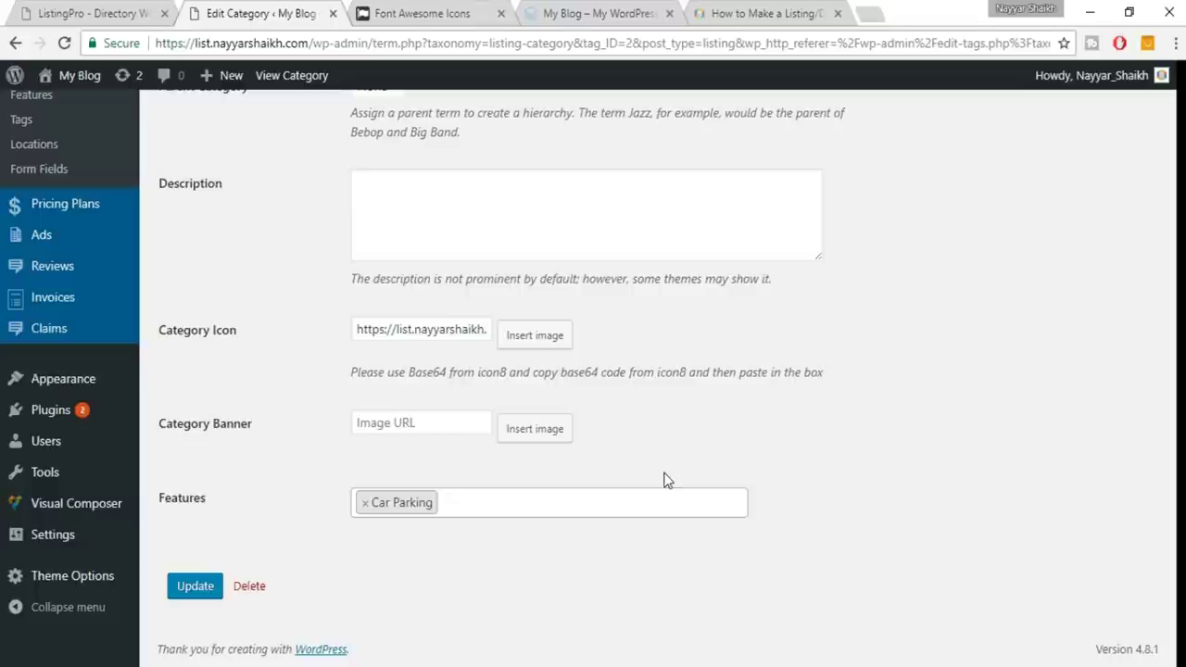
{"action": "scroll", "coordinate": [984, 451], "scroll_direction": "up", "scroll_amount": 10}
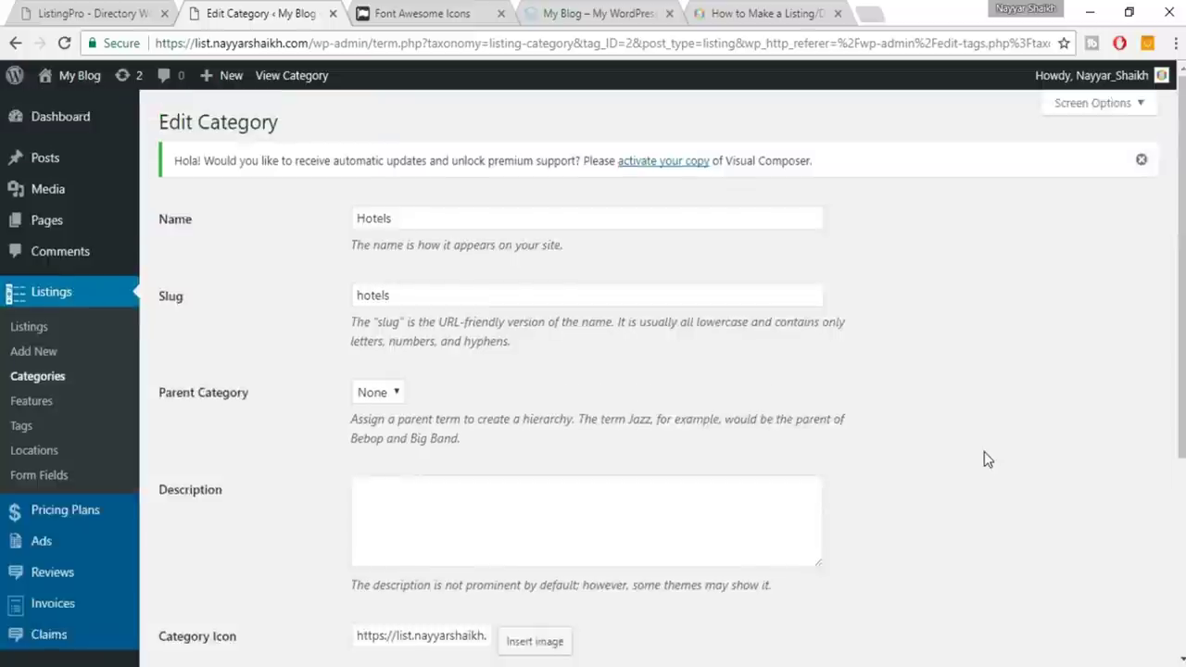
{"action": "scroll", "coordinate": [964, 461], "scroll_direction": "down", "scroll_amount": 10}
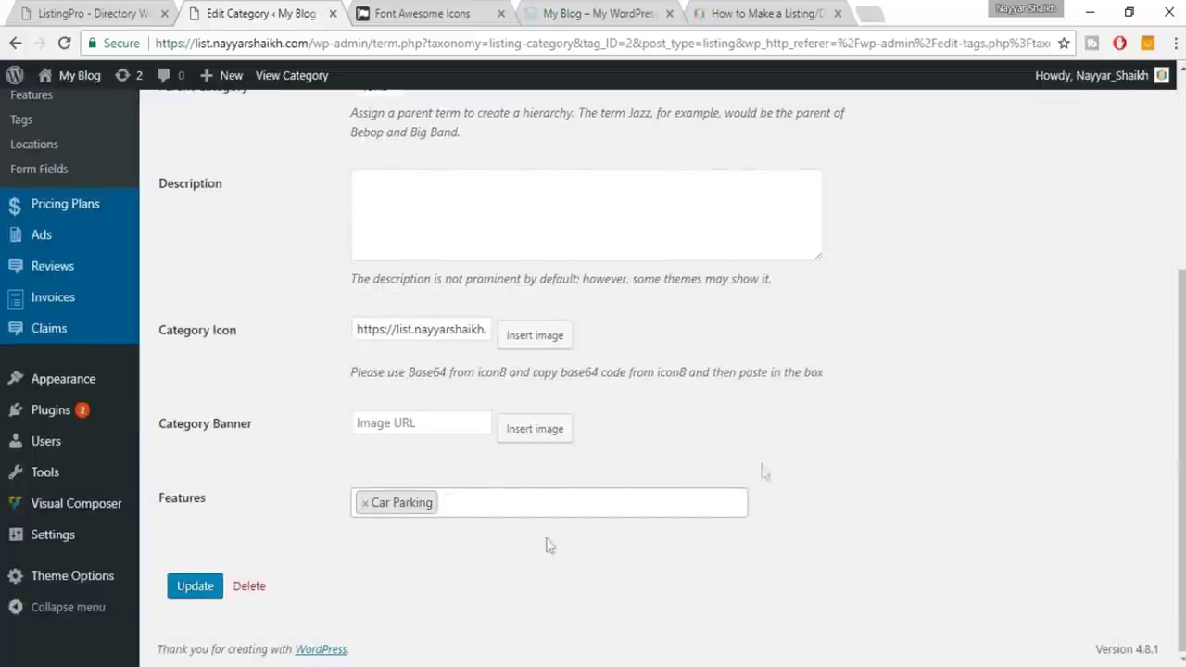
{"action": "left_click", "coordinate": [194, 590]}
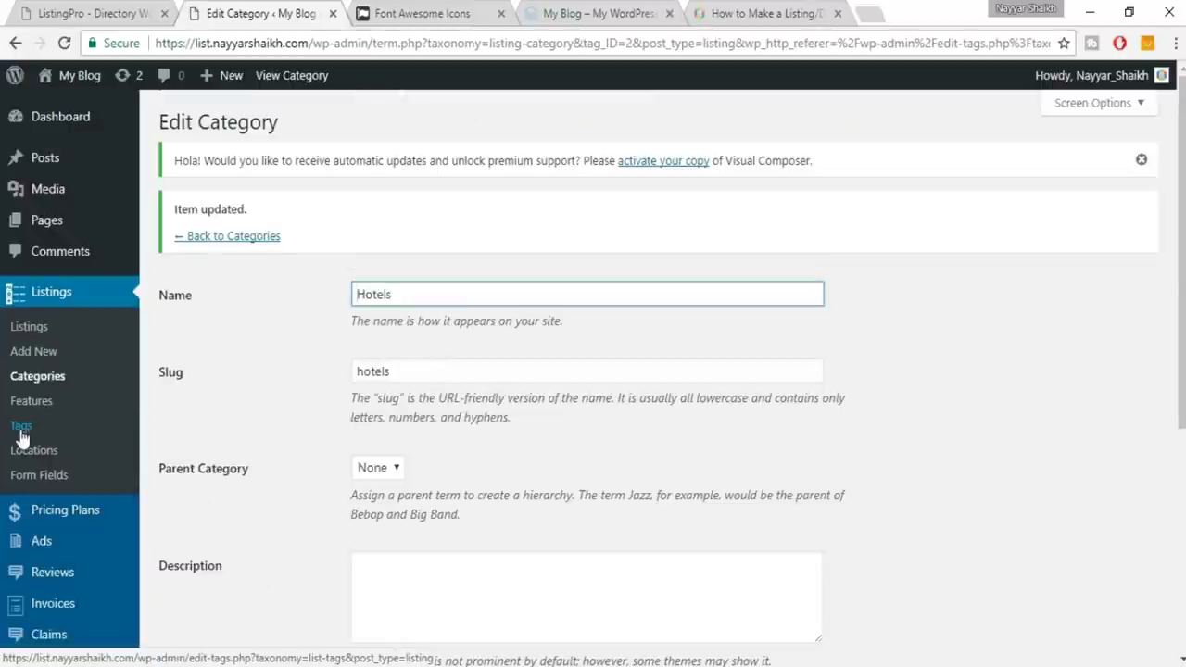
Add a new listing tag named Hotel under Listings > Tags.
{"action": "left_click", "coordinate": [20, 428]}
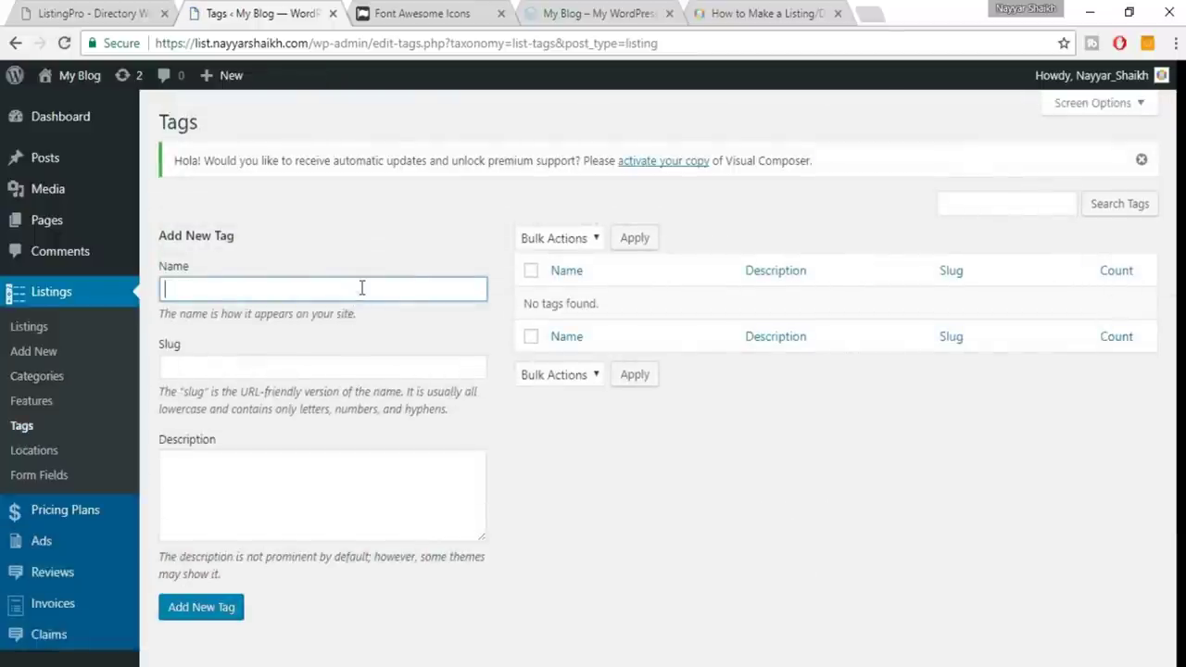
{"action": "type", "text": "Hotel"}
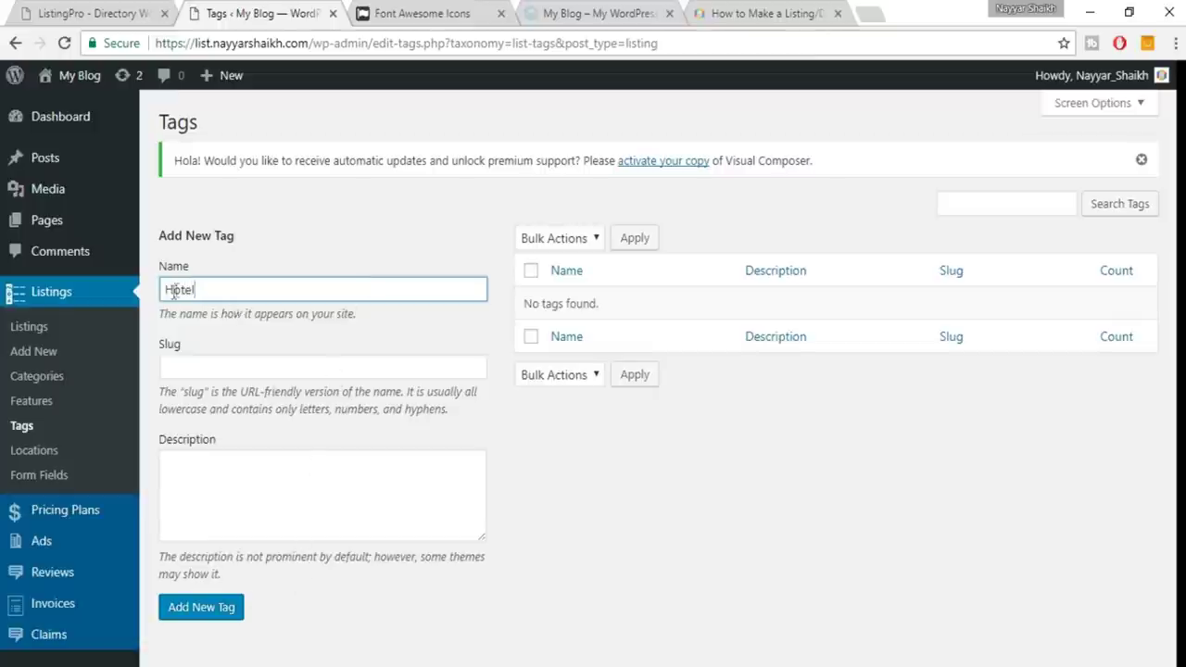
{"action": "left_click", "coordinate": [214, 617]}
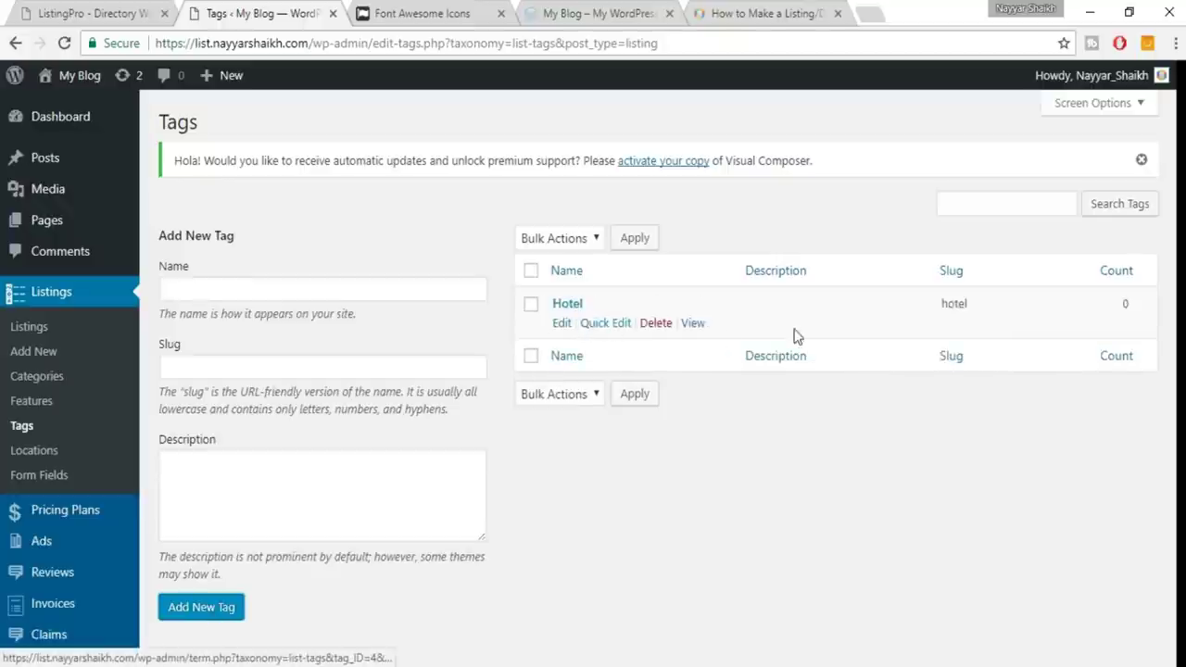
{"action": "left_click", "coordinate": [33, 451]}
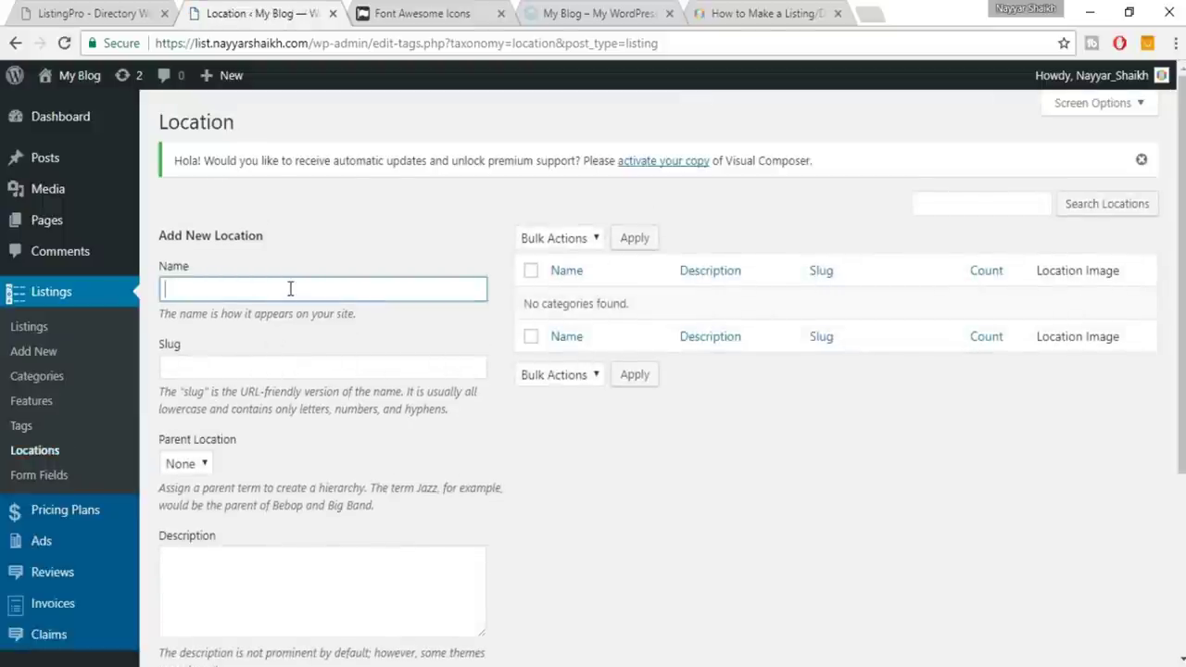
Enter Mumbai as the new location's name.
{"action": "type", "text": "Mumbai"}
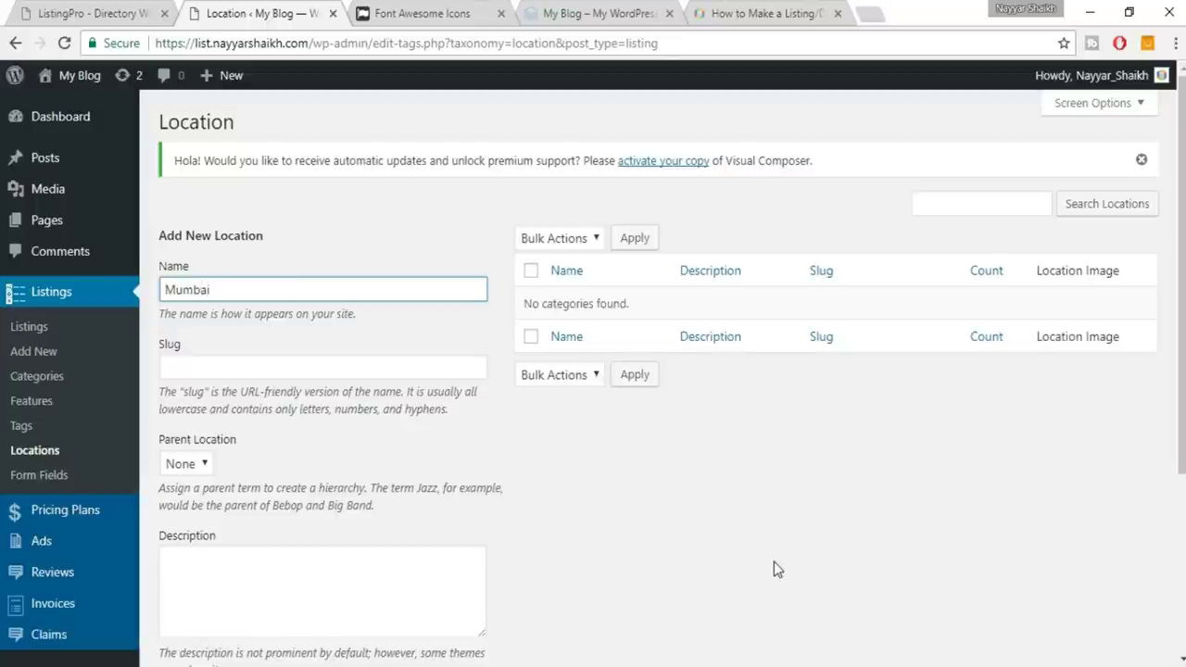
{"action": "scroll", "coordinate": [773, 562], "scroll_direction": "down", "scroll_amount": 2}
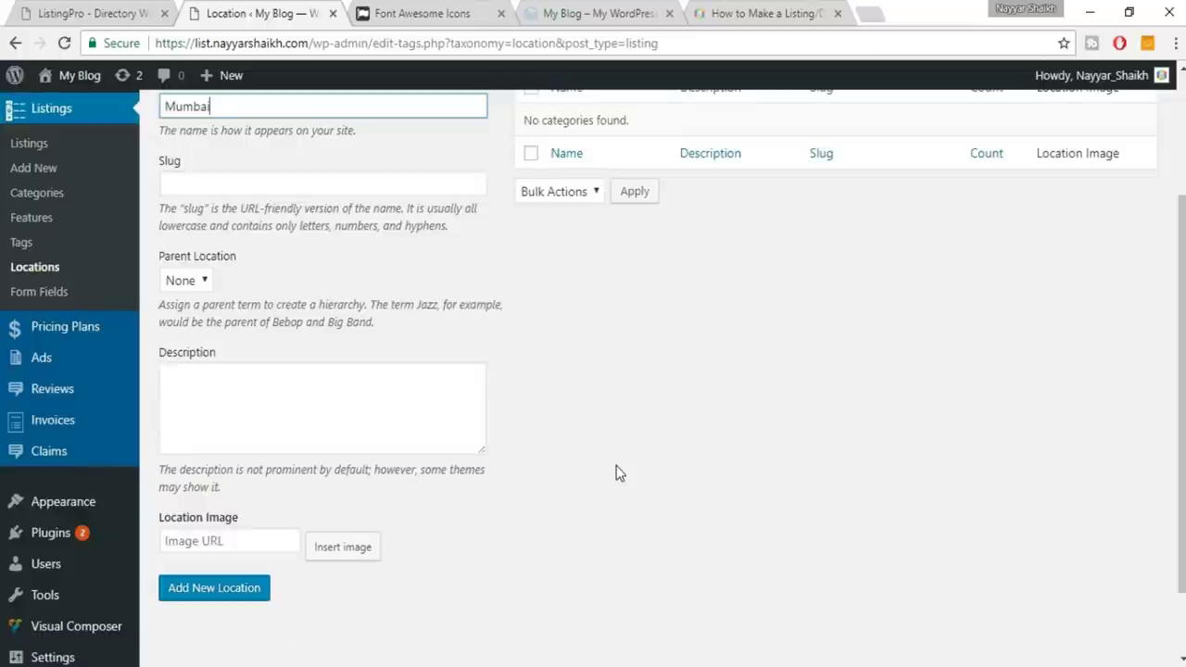
{"action": "scroll", "coordinate": [620, 474], "scroll_direction": "up", "scroll_amount": 2}
{"action": "scroll", "coordinate": [620, 475], "scroll_direction": "down", "scroll_amount": 2}
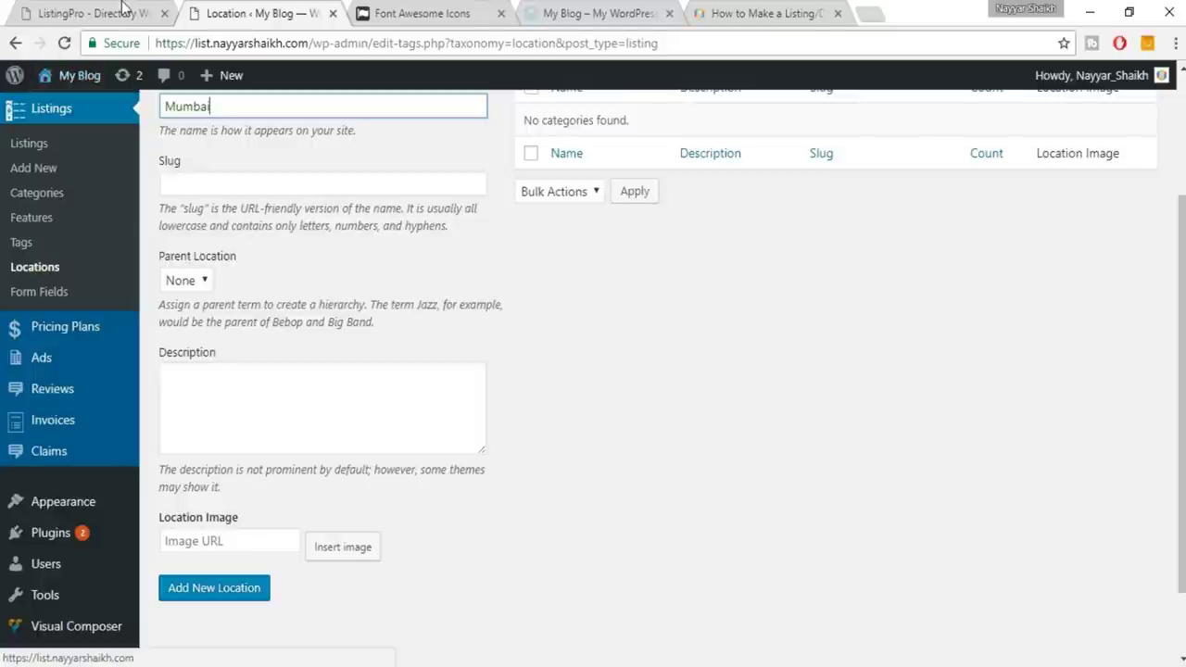
Compare with the demo's city cards, then insert a Location Image.
{"action": "left_click", "coordinate": [92, 13]}
{"action": "scroll", "coordinate": [736, 374], "scroll_direction": "down", "scroll_amount": 10}
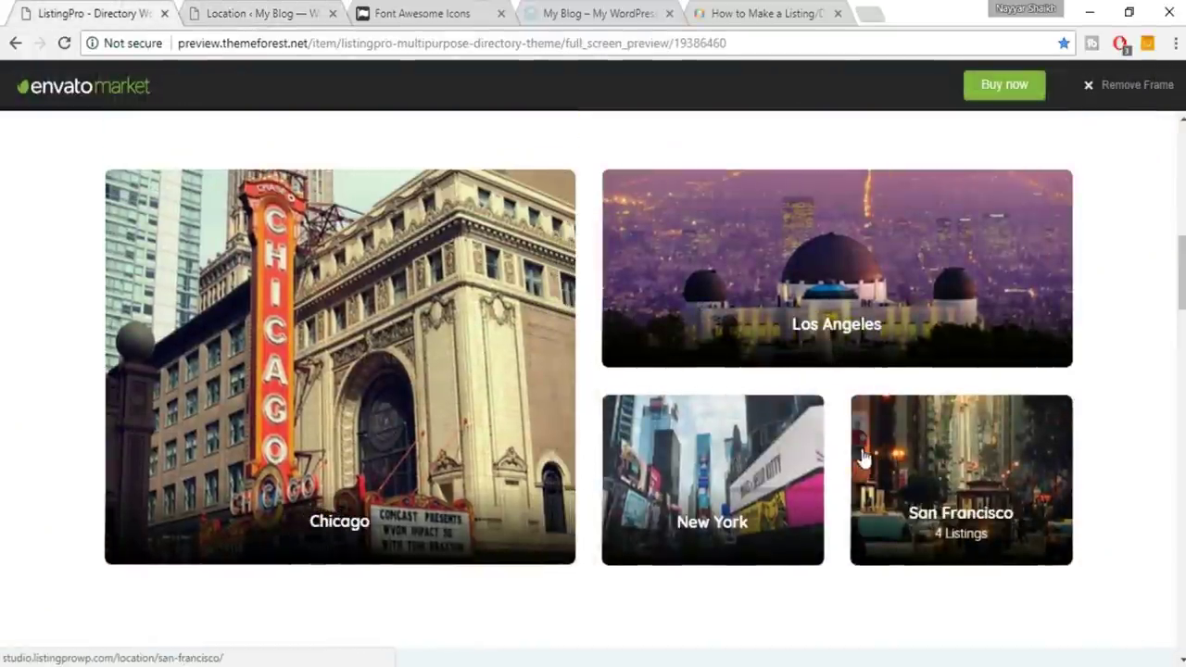
{"action": "left_click", "coordinate": [243, 11]}
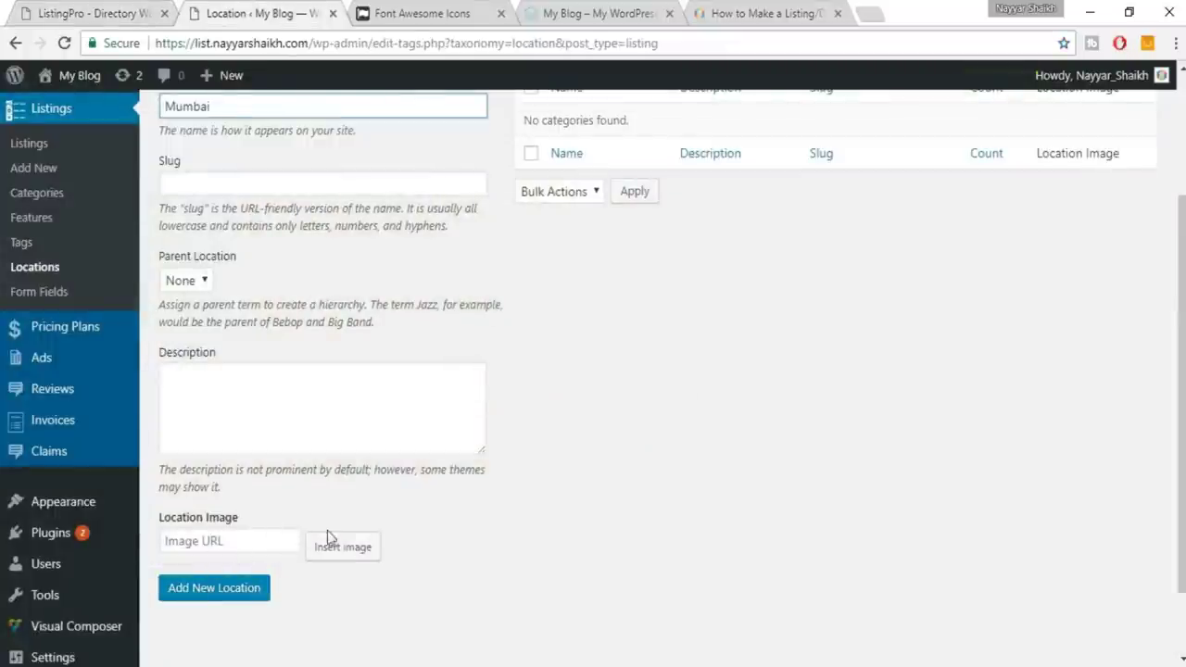
{"action": "left_click", "coordinate": [354, 562]}
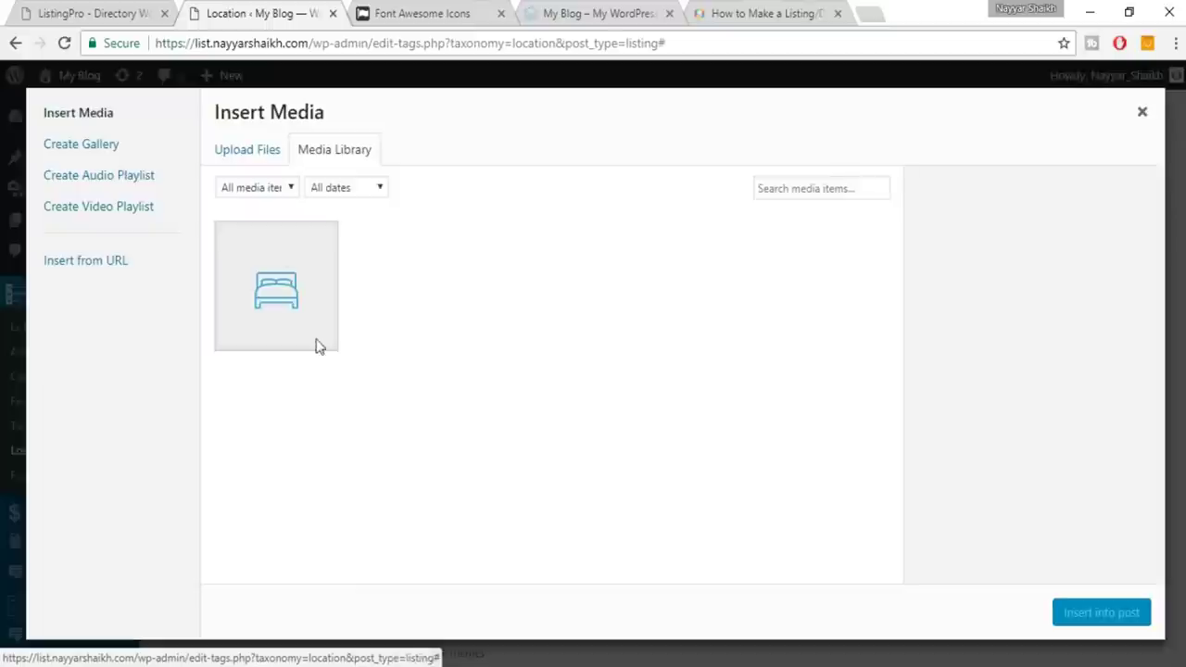
Upload Chicago.jpg from the Images > Cities folder for the location image.
{"action": "left_click", "coordinate": [259, 156]}
{"action": "left_click", "coordinate": [702, 416]}
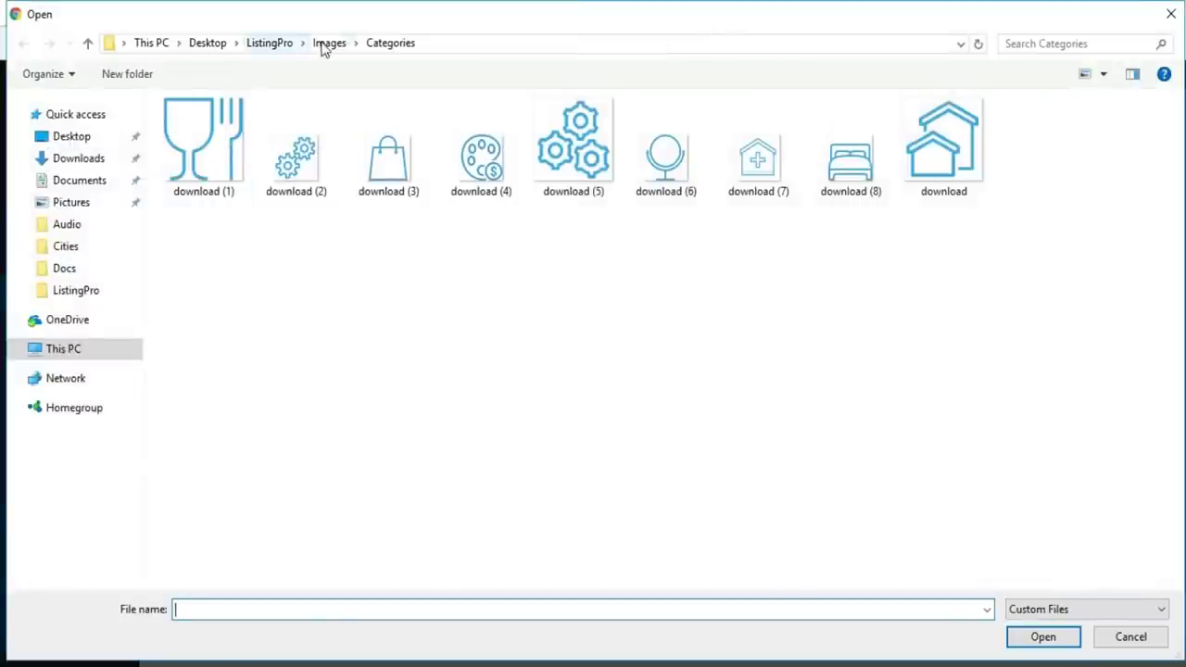
{"action": "left_click", "coordinate": [324, 44]}
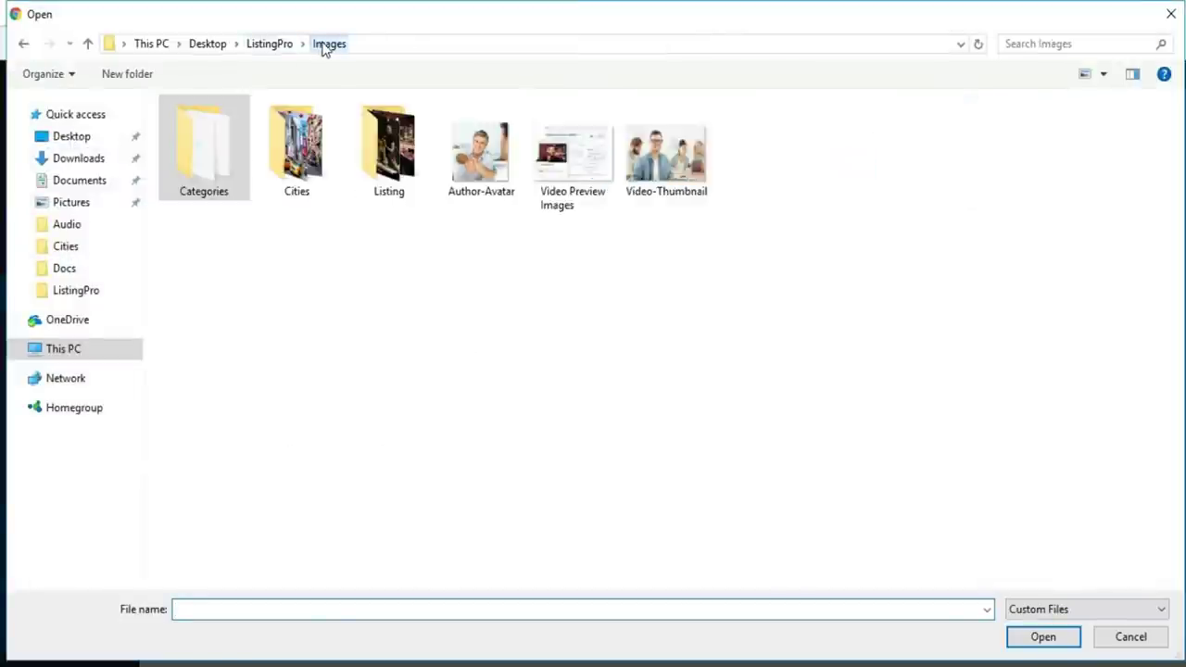
{"action": "double_click", "coordinate": [302, 191]}
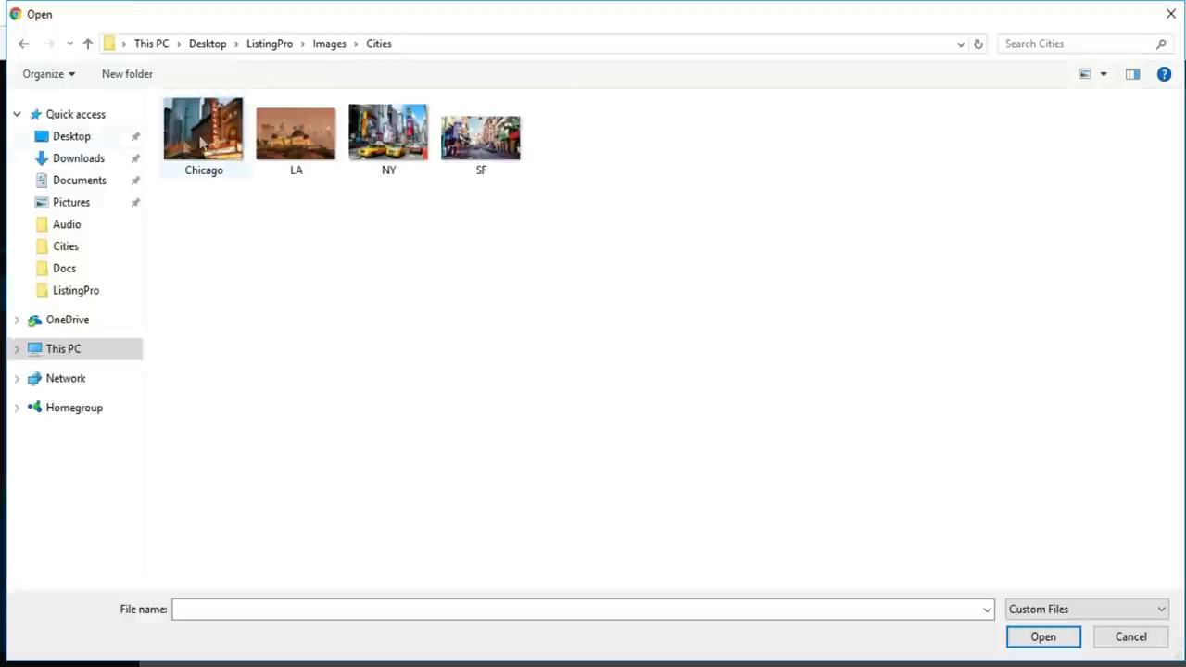
{"action": "left_click", "coordinate": [206, 139]}
{"action": "left_click", "coordinate": [1042, 639]}
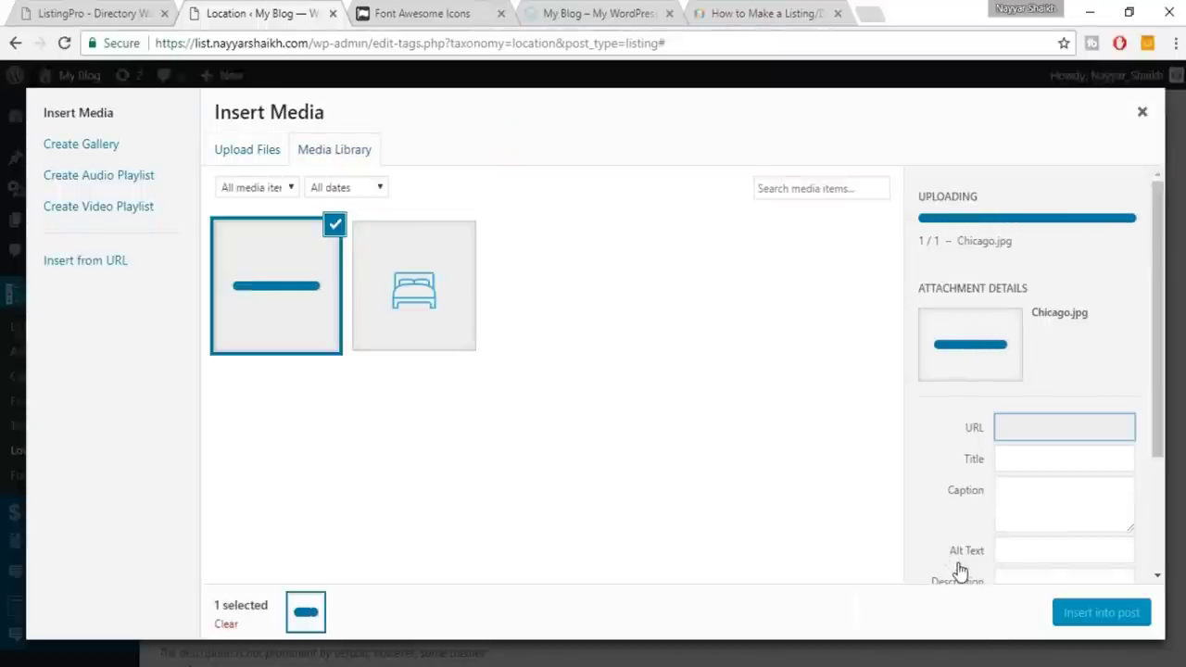
Use Chicago.jpg as the image, rename Mumbai to Chicago, and add the location.
{"action": "left_click", "coordinate": [1078, 621]}
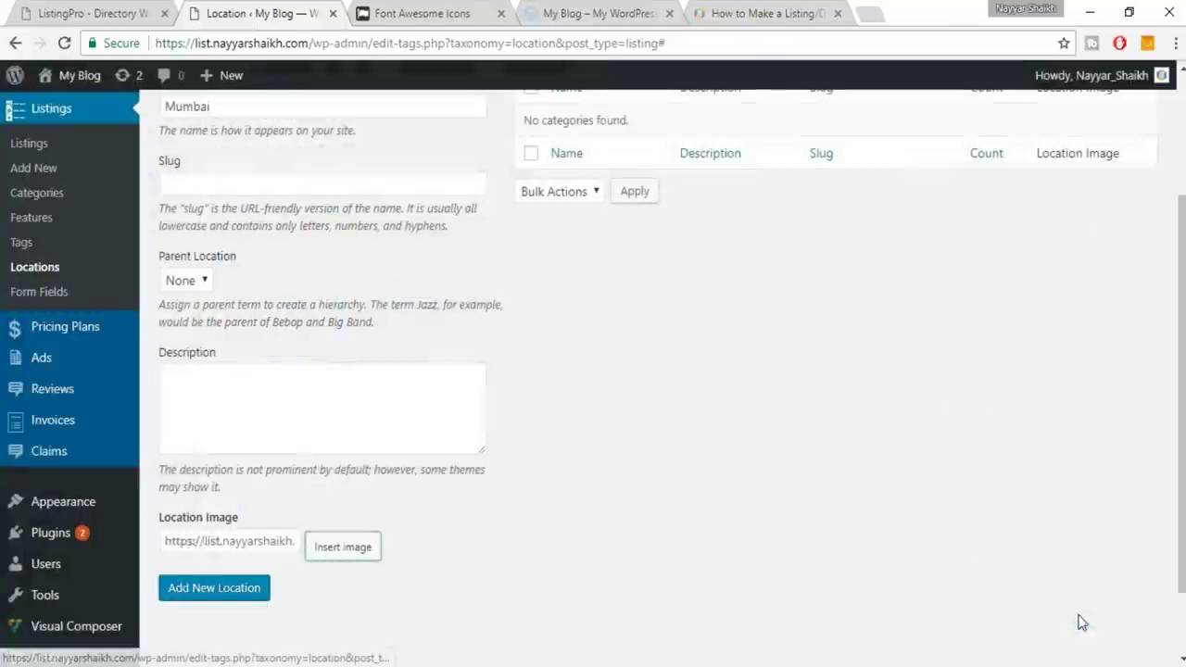
{"action": "scroll", "coordinate": [1078, 635], "scroll_direction": "up", "scroll_amount": 2}
{"action": "double_click", "coordinate": [319, 300]}
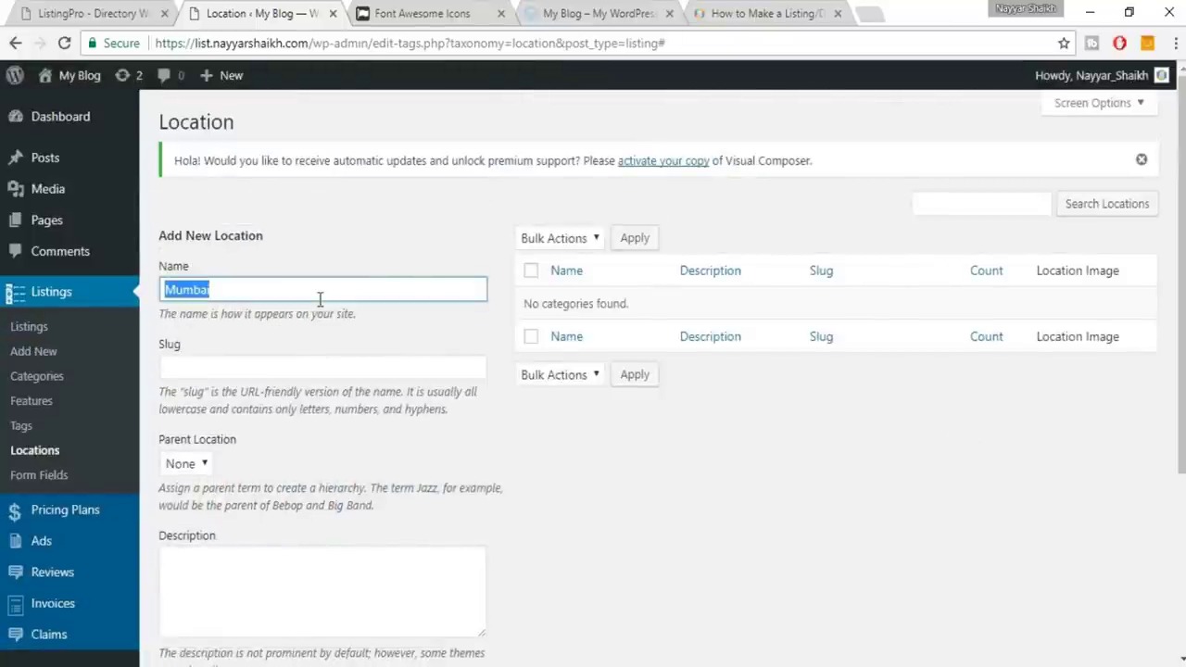
{"action": "type", "text": "Chicago"}
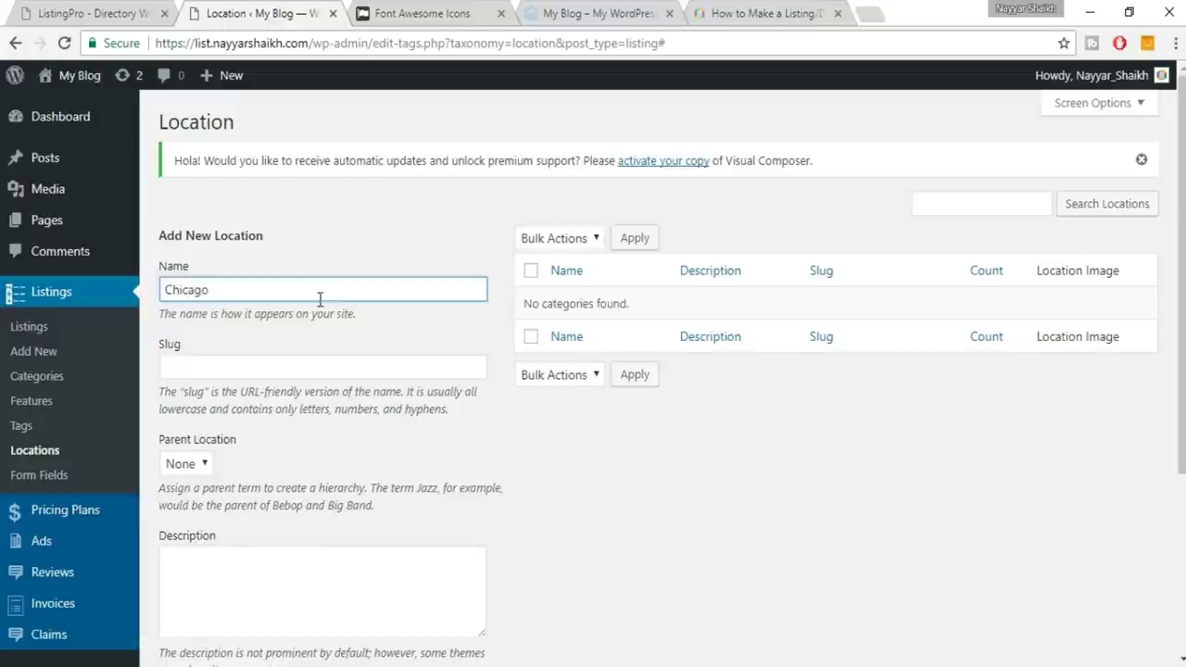
{"action": "scroll", "coordinate": [223, 515], "scroll_direction": "down", "scroll_amount": 3}
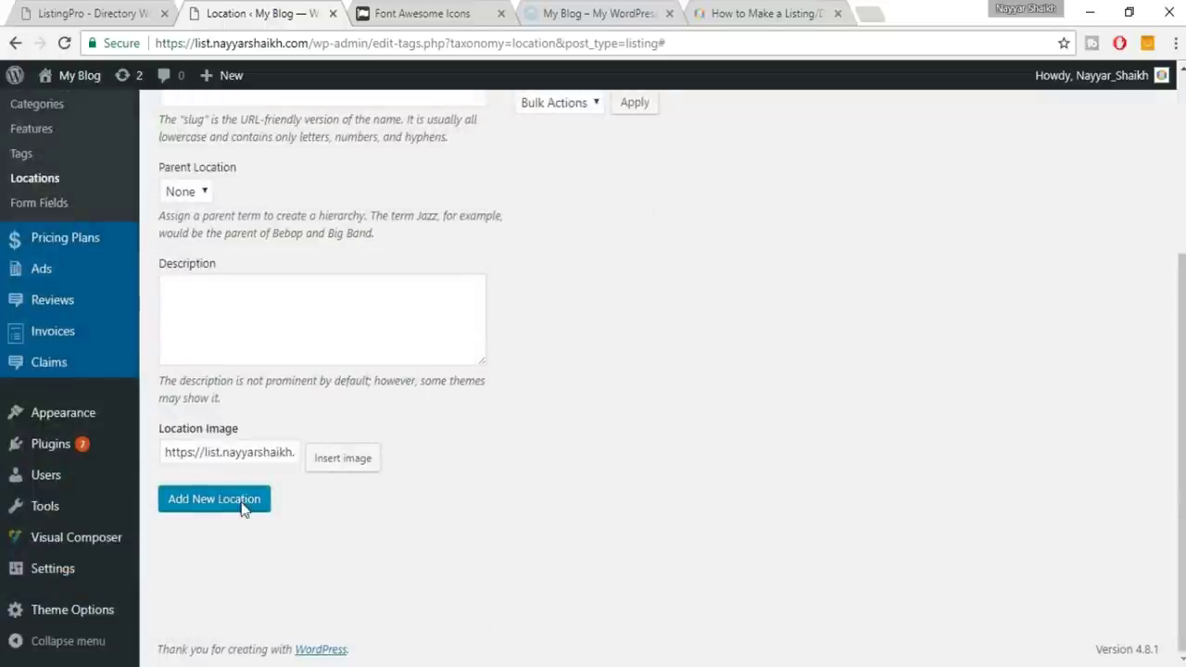
{"action": "left_click", "coordinate": [242, 506]}
{"action": "scroll", "coordinate": [868, 408], "scroll_direction": "up", "scroll_amount": 2}
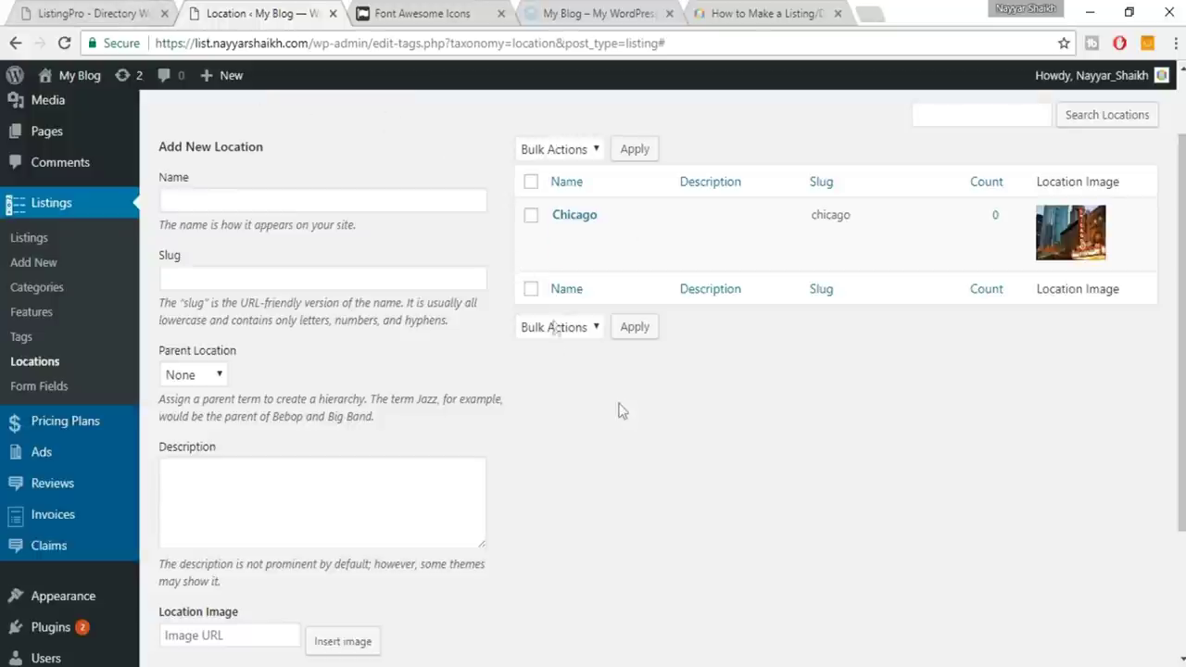
Review the cities in the ListingPro demo and return to the Locations page.
{"action": "left_click", "coordinate": [142, 8]}
{"action": "scroll", "coordinate": [535, 347], "scroll_direction": "up", "scroll_amount": 6}
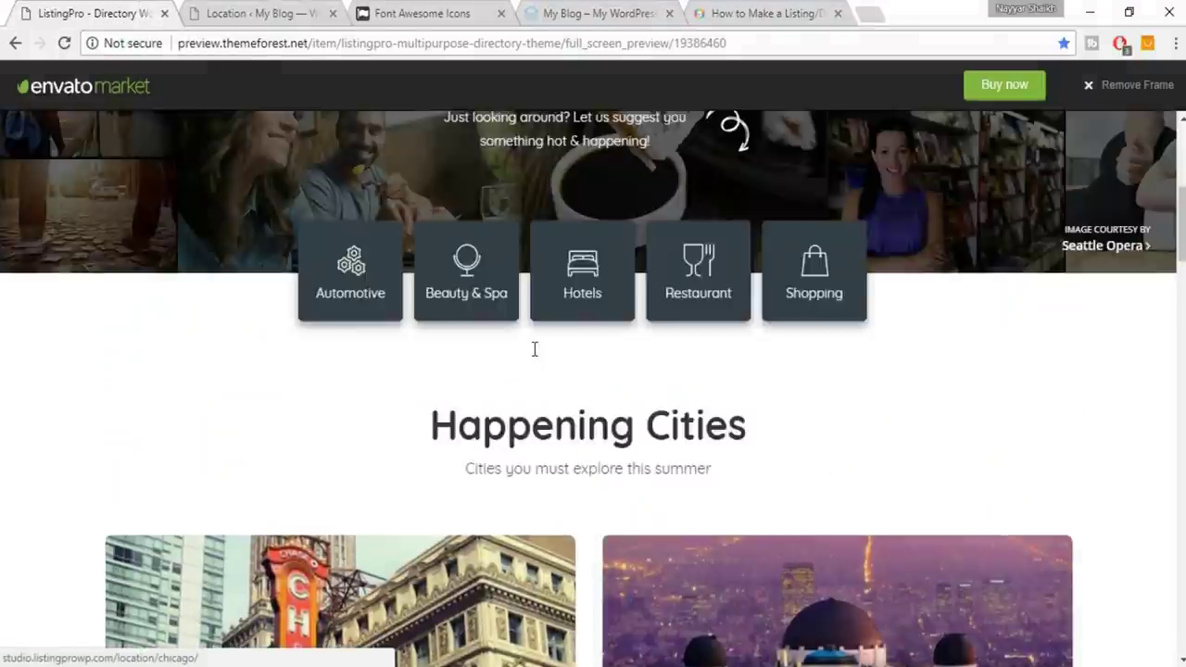
{"action": "scroll", "coordinate": [525, 303], "scroll_direction": "up", "scroll_amount": 2}
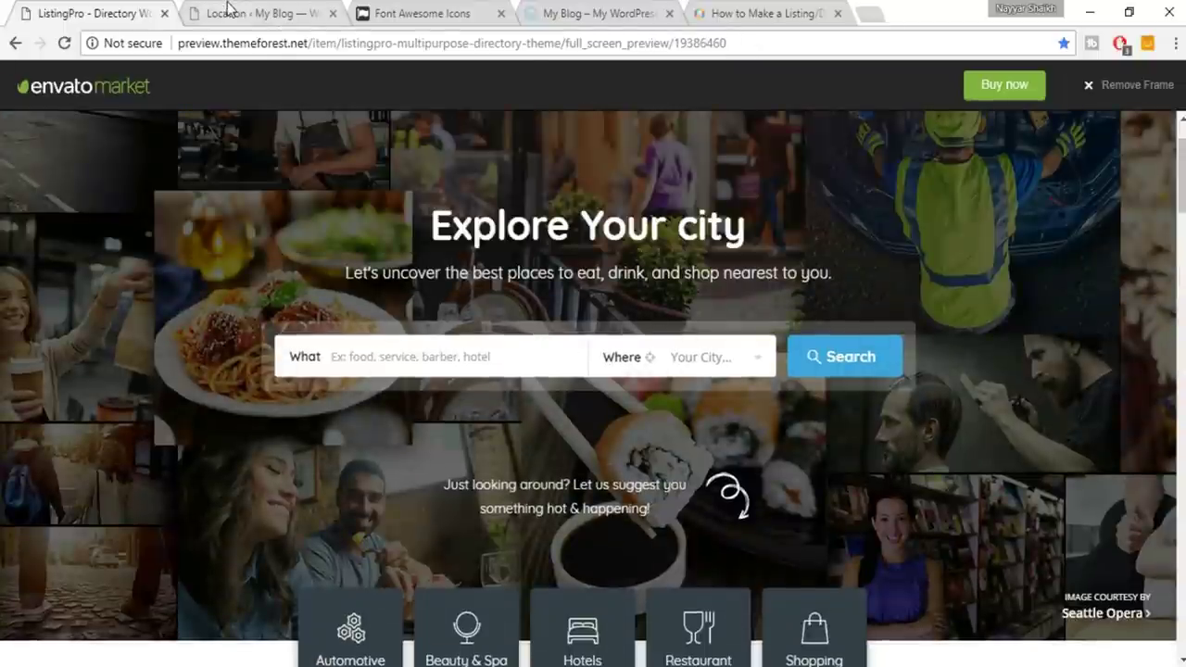
{"action": "left_click", "coordinate": [243, 13]}
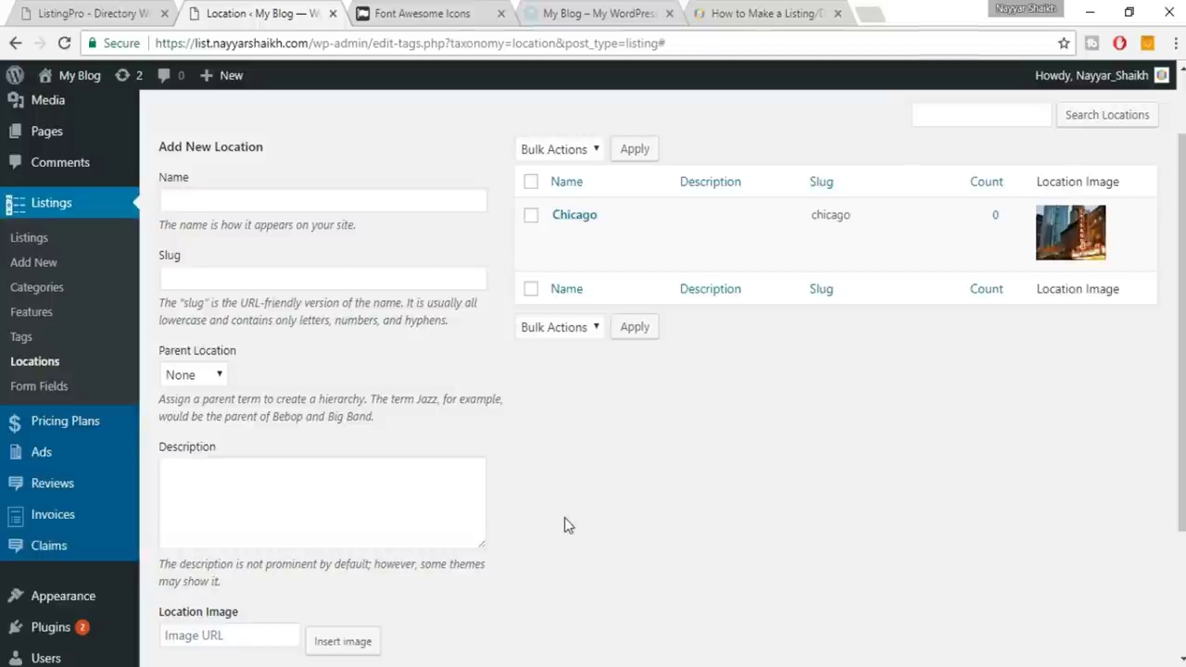
{"action": "scroll", "coordinate": [565, 524], "scroll_direction": "down", "scroll_amount": 1}
{"action": "scroll", "coordinate": [565, 525], "scroll_direction": "up", "scroll_amount": 2}
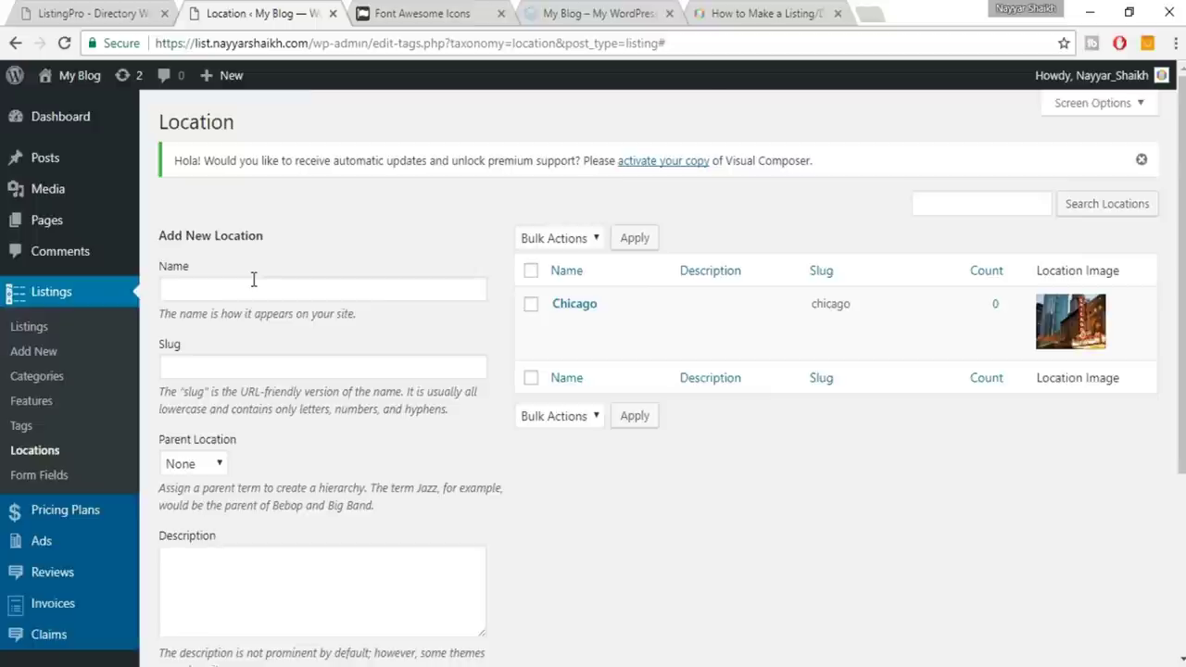
Check Parent Location options, leave it as None, and go to Listings > Form Fields.
{"action": "left_click", "coordinate": [254, 289]}
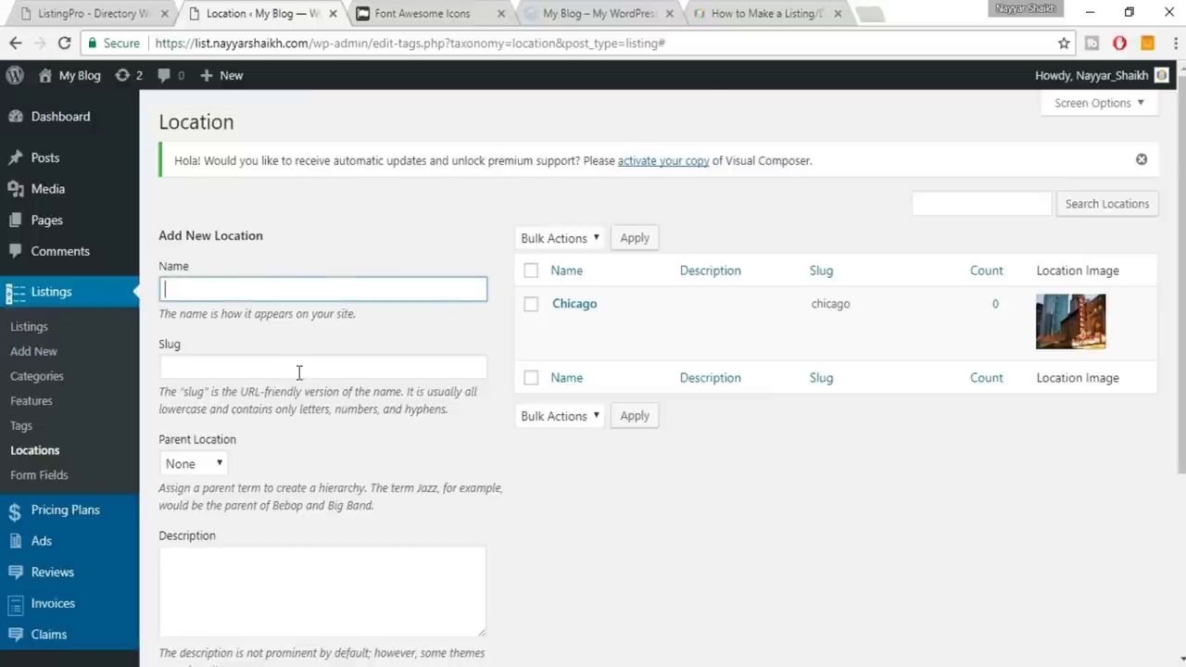
{"action": "scroll", "coordinate": [344, 436], "scroll_direction": "down", "scroll_amount": 2}
{"action": "scroll", "coordinate": [437, 474], "scroll_direction": "up", "scroll_amount": 2}
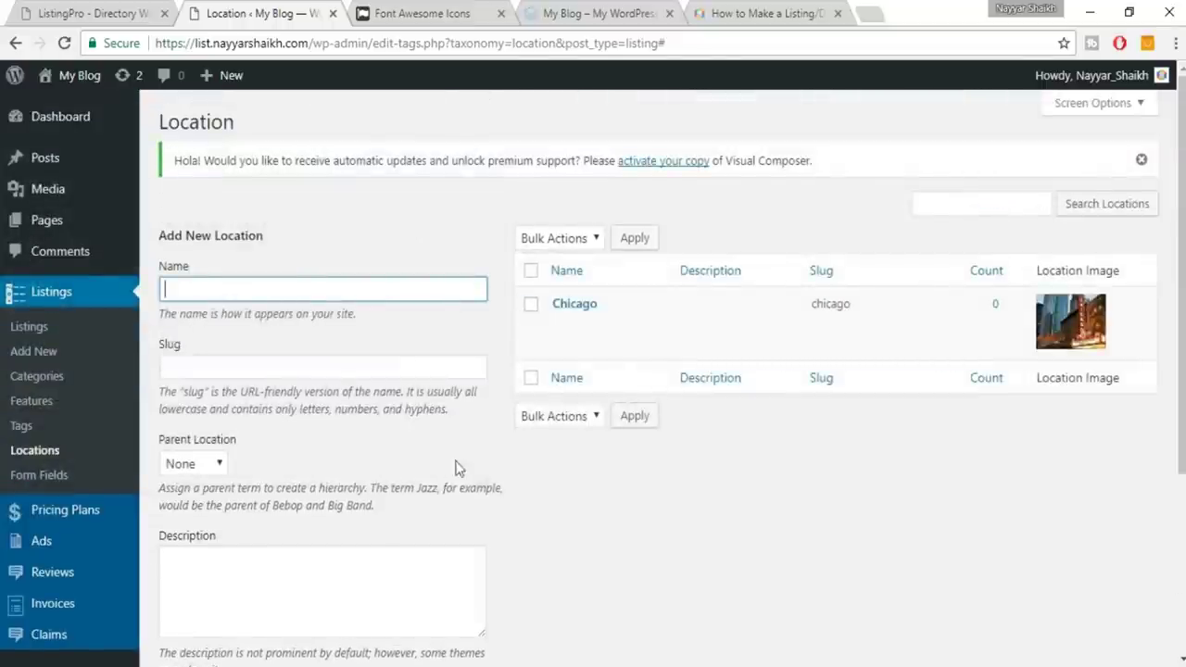
{"action": "scroll", "coordinate": [337, 342], "scroll_direction": "down", "scroll_amount": 1}
{"action": "left_click", "coordinate": [193, 372]}
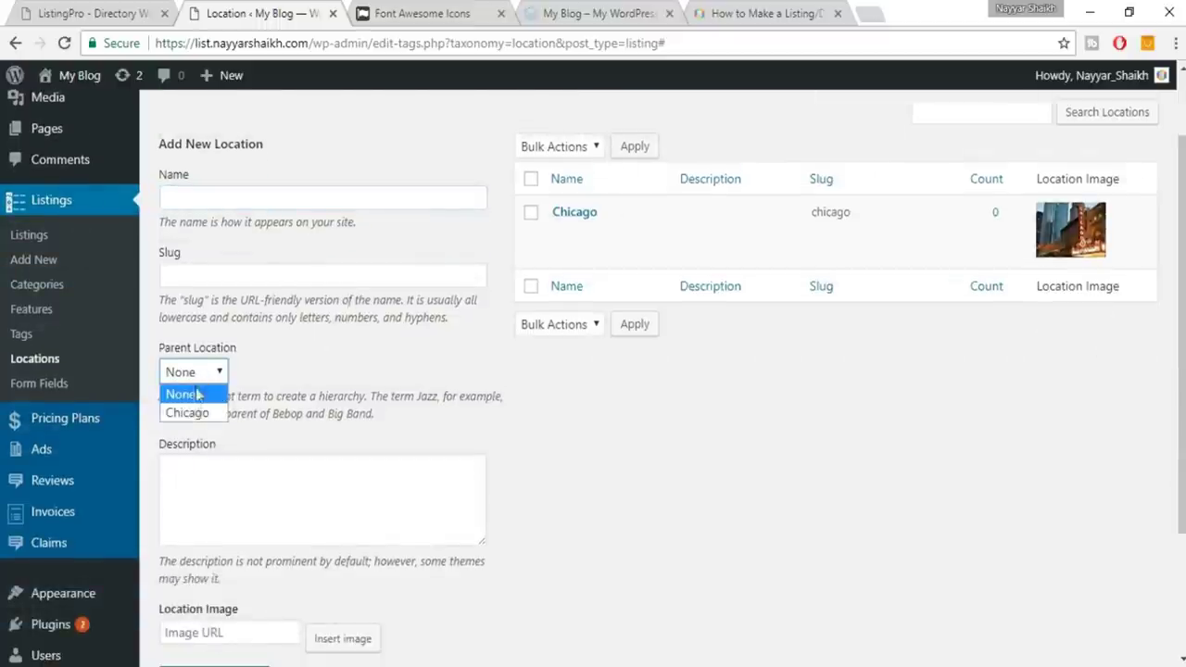
{"action": "left_click", "coordinate": [297, 367]}
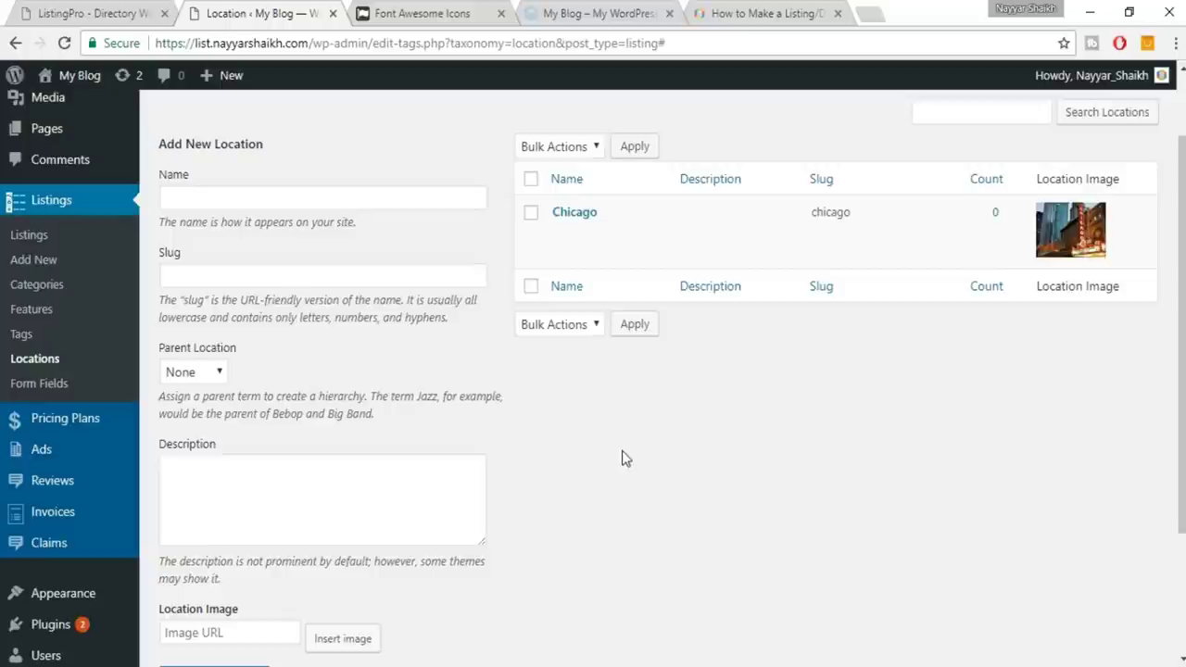
{"action": "left_click", "coordinate": [51, 391]}
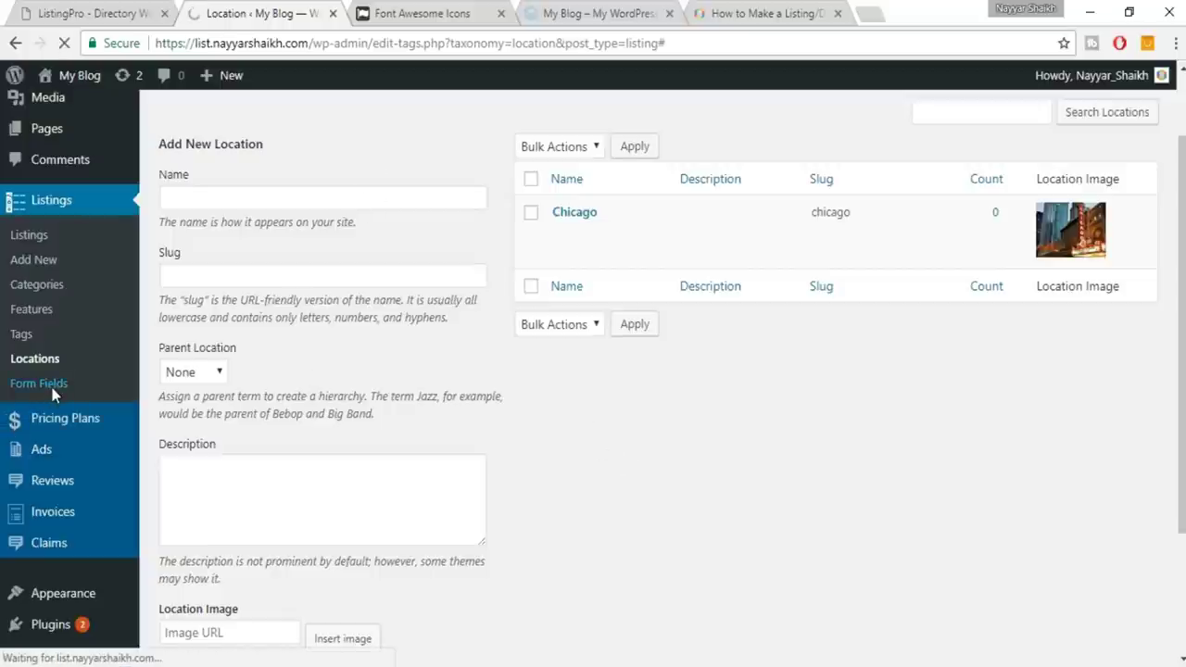
Review Sushi Kashiba's Additional Details in the demo, then return to Form Fields.
{"action": "left_click", "coordinate": [88, 9]}
{"action": "scroll", "coordinate": [795, 436], "scroll_direction": "down", "scroll_amount": 5}
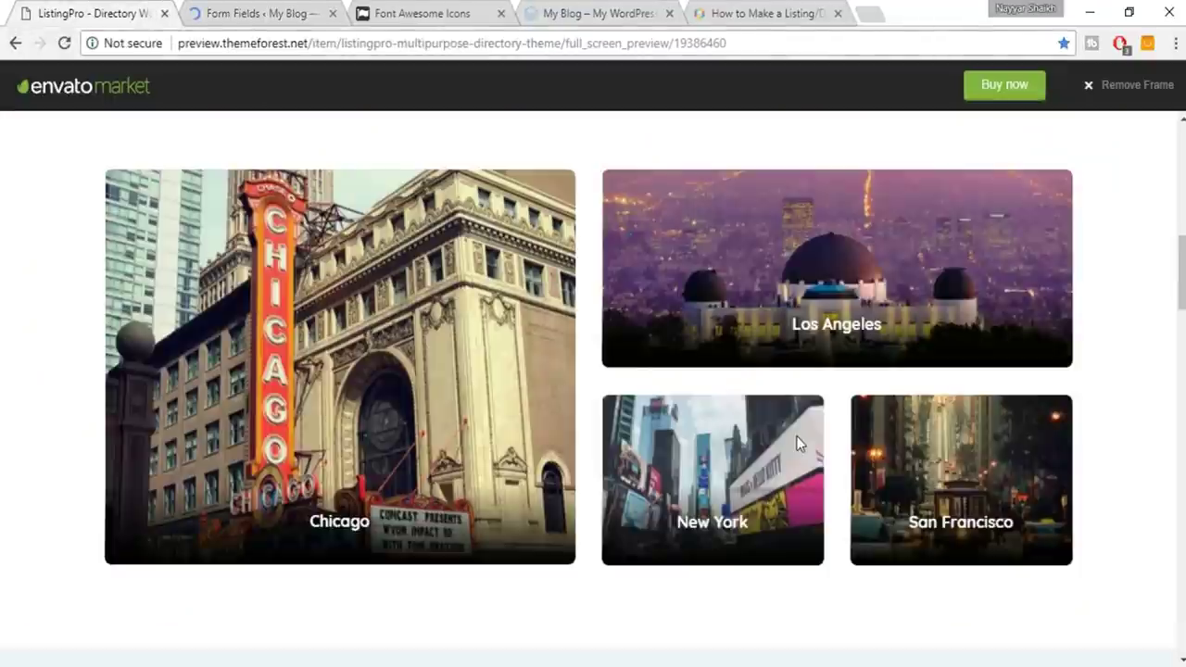
{"action": "scroll", "coordinate": [795, 443], "scroll_direction": "down", "scroll_amount": 15}
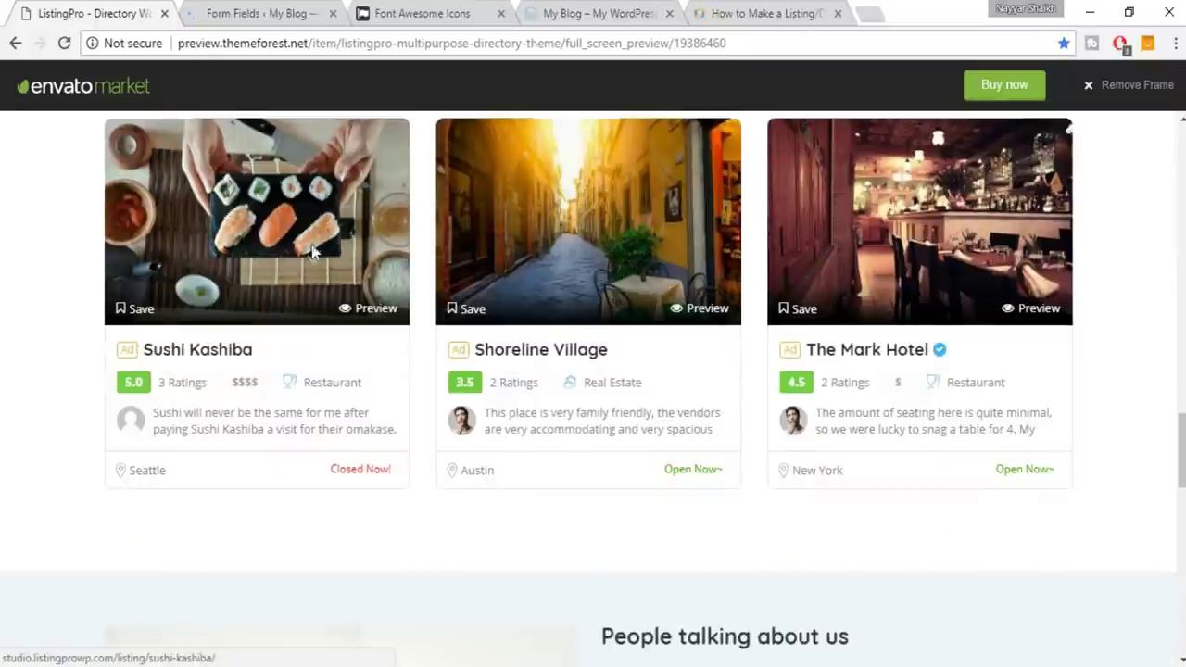
{"action": "left_click", "coordinate": [311, 252]}
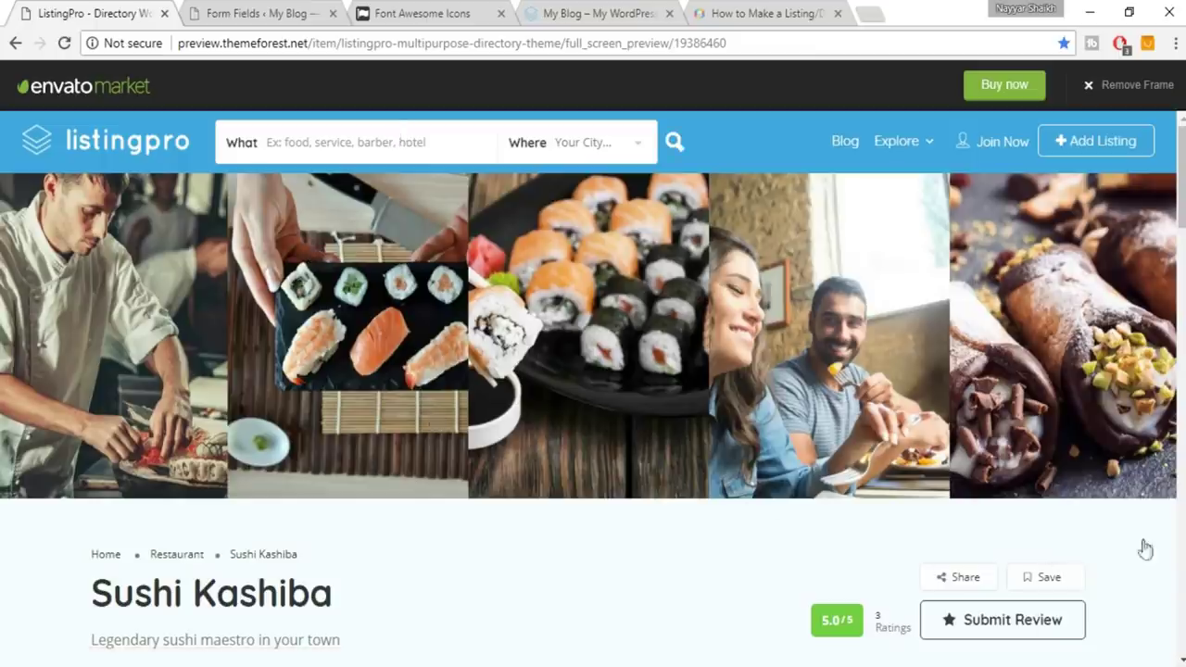
{"action": "scroll", "coordinate": [1135, 575], "scroll_direction": "down", "scroll_amount": 8}
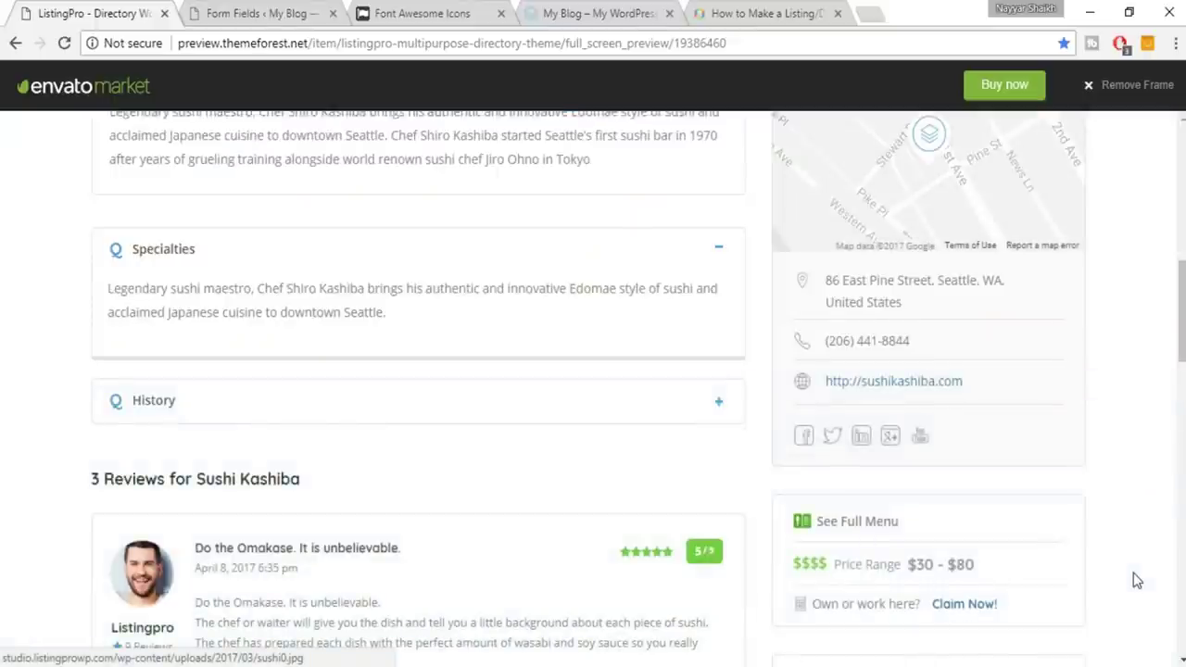
{"action": "scroll", "coordinate": [1135, 577], "scroll_direction": "down", "scroll_amount": 5}
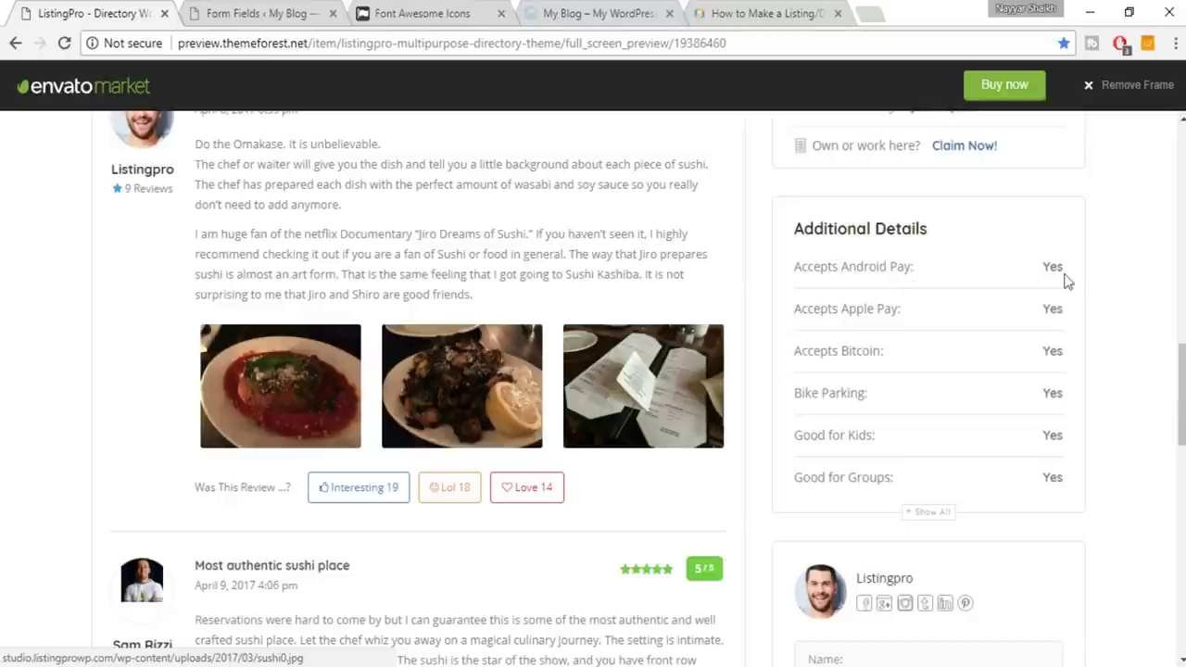
{"action": "left_click", "coordinate": [301, 10]}
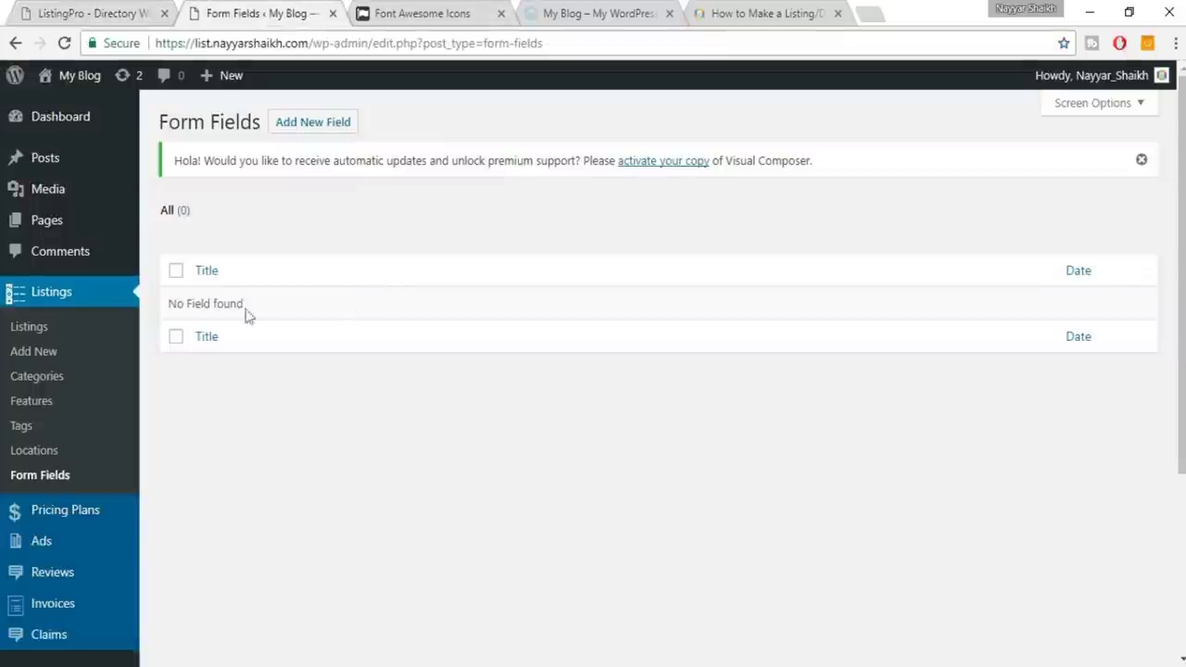
Add a new form field titled 'Accept Credit Cards'.
{"action": "left_click", "coordinate": [314, 133]}
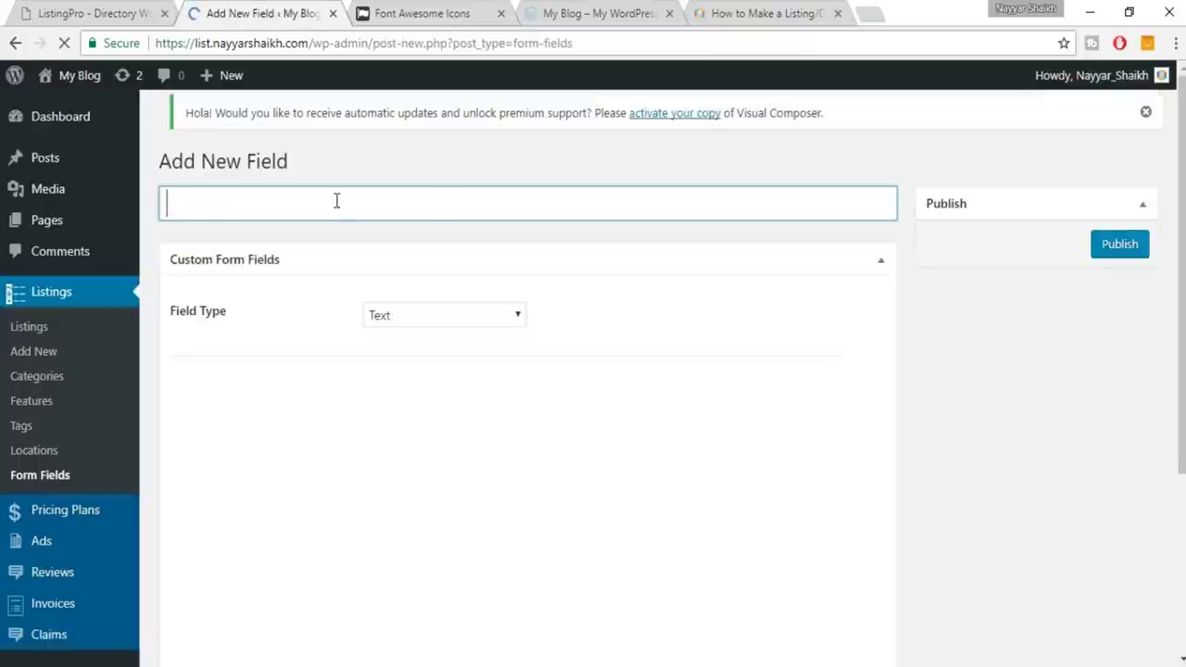
{"action": "left_click", "coordinate": [338, 223]}
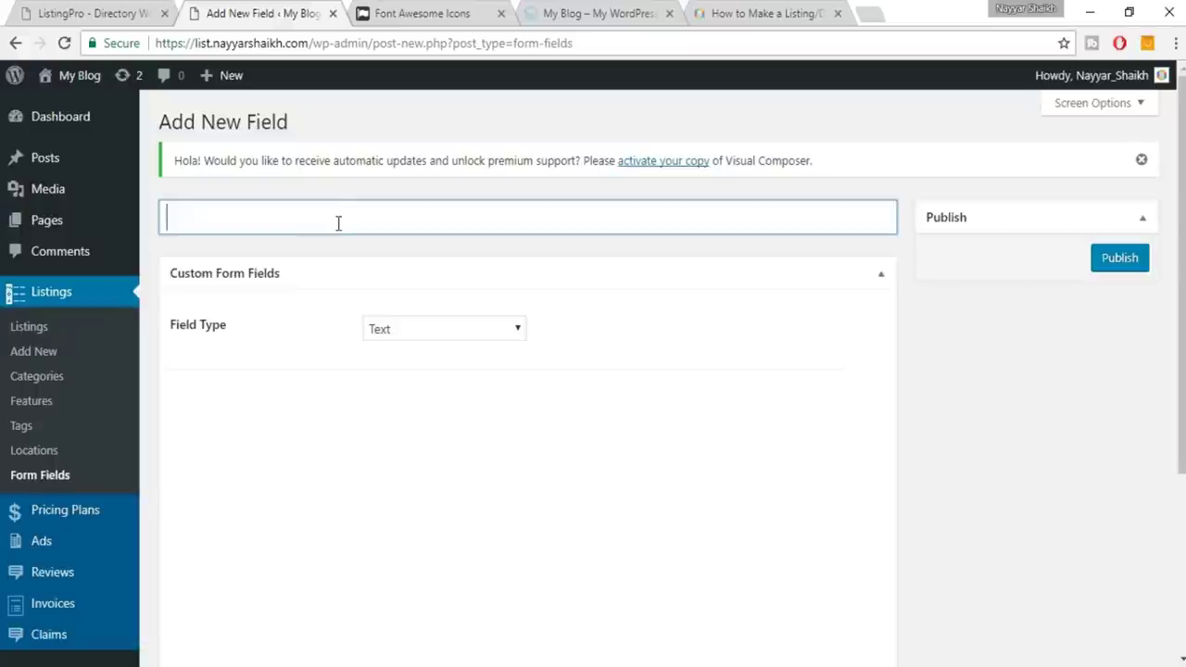
{"action": "type", "text": "Accept Credit Cards"}
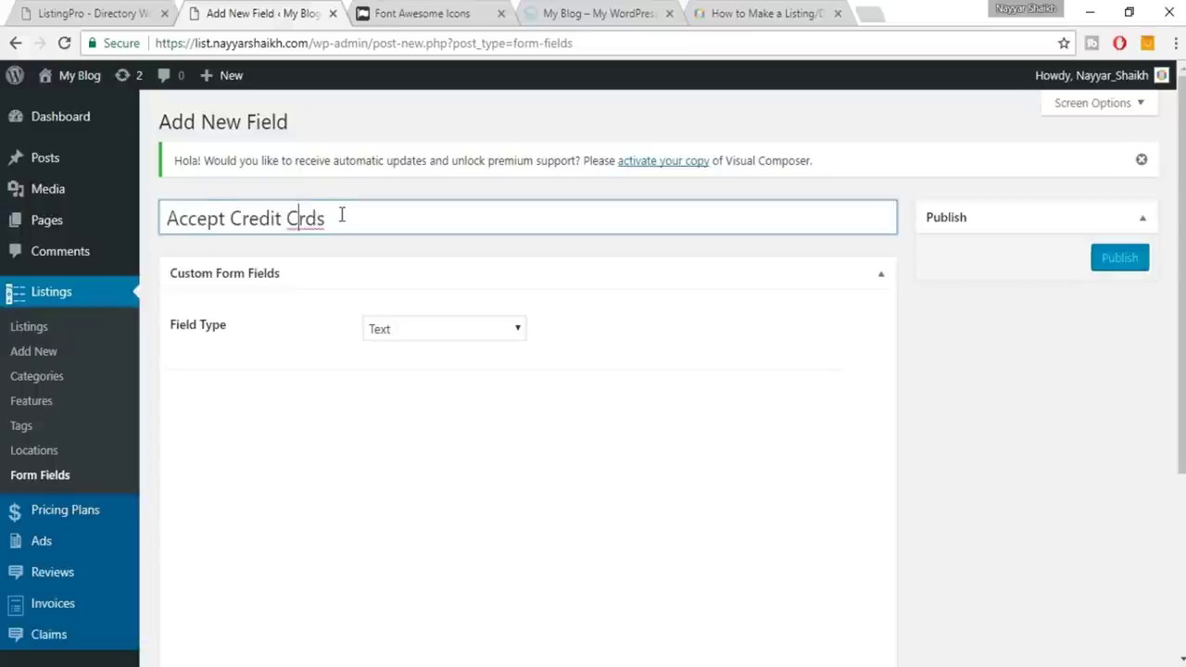
{"action": "key", "text": "Left"}
{"action": "key", "text": "Left"}
{"action": "key", "text": "Left"}
{"action": "type", "text": "a"}
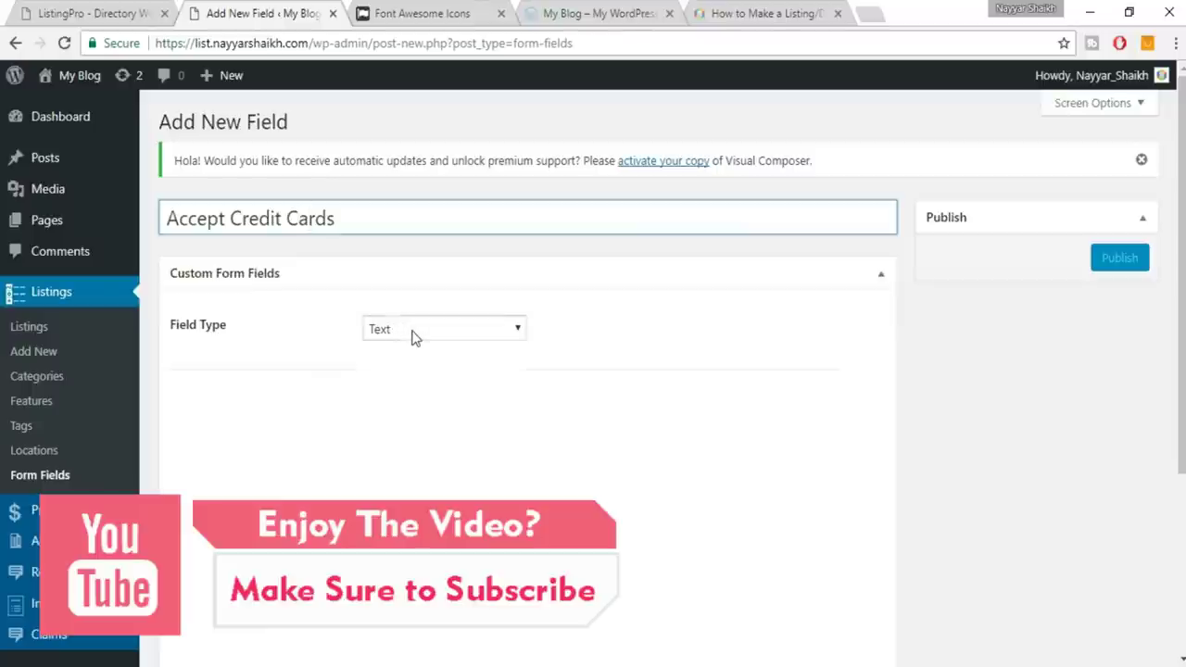
Set the new field's type to Drop-Down.
{"action": "left_click", "coordinate": [418, 331]}
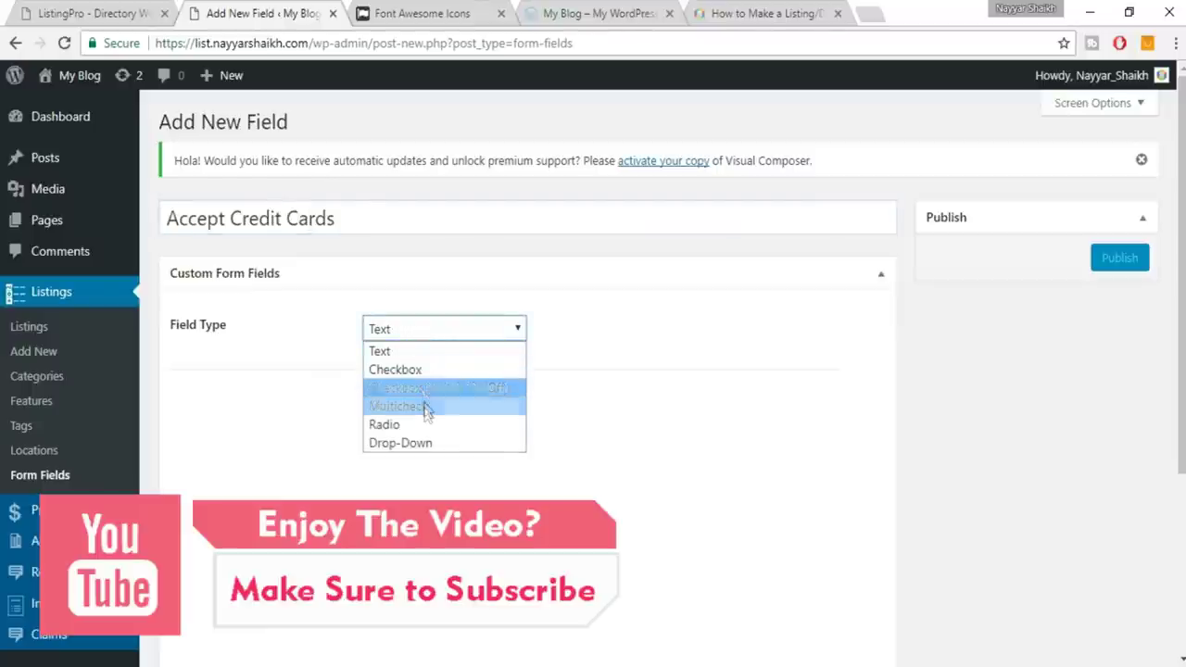
{"action": "left_click", "coordinate": [609, 312]}
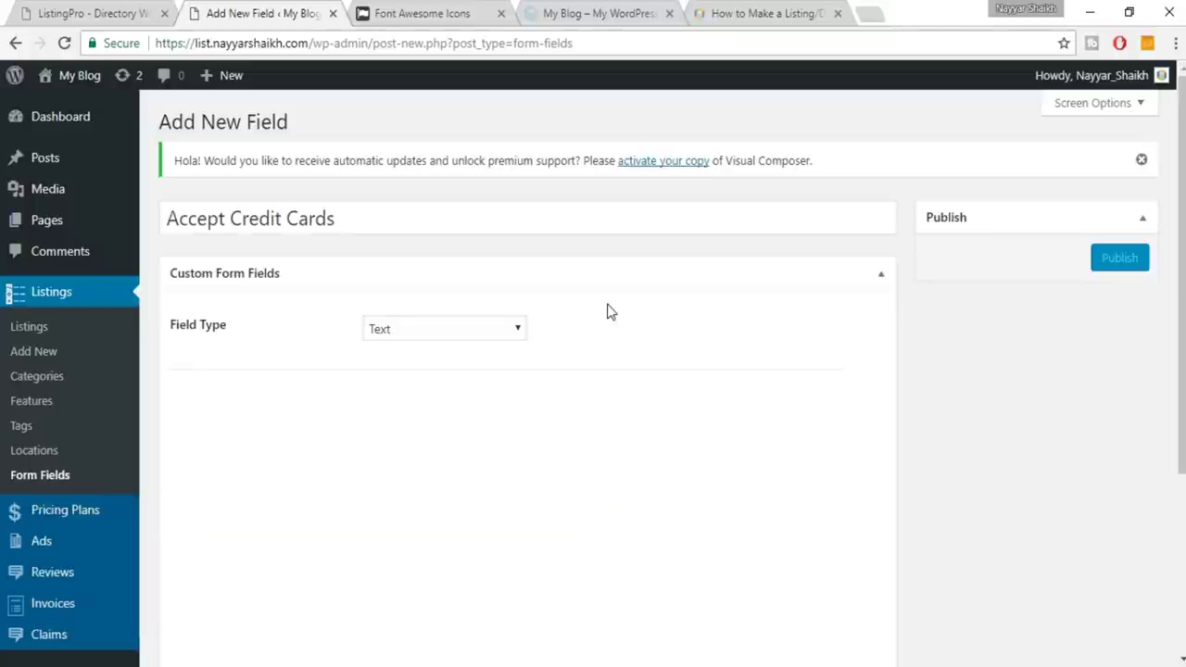
{"action": "left_click", "coordinate": [482, 331]}
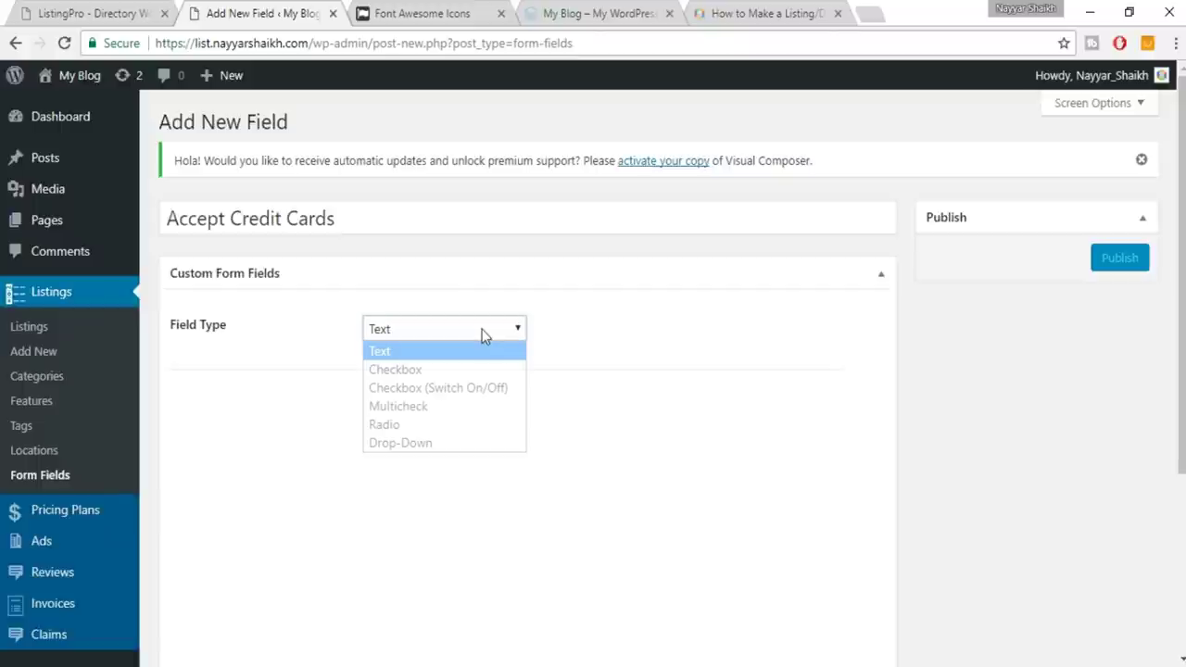
{"action": "left_click", "coordinate": [463, 445]}
{"action": "scroll", "coordinate": [682, 407], "scroll_direction": "down", "scroll_amount": 1}
{"action": "left_click", "coordinate": [538, 471]}
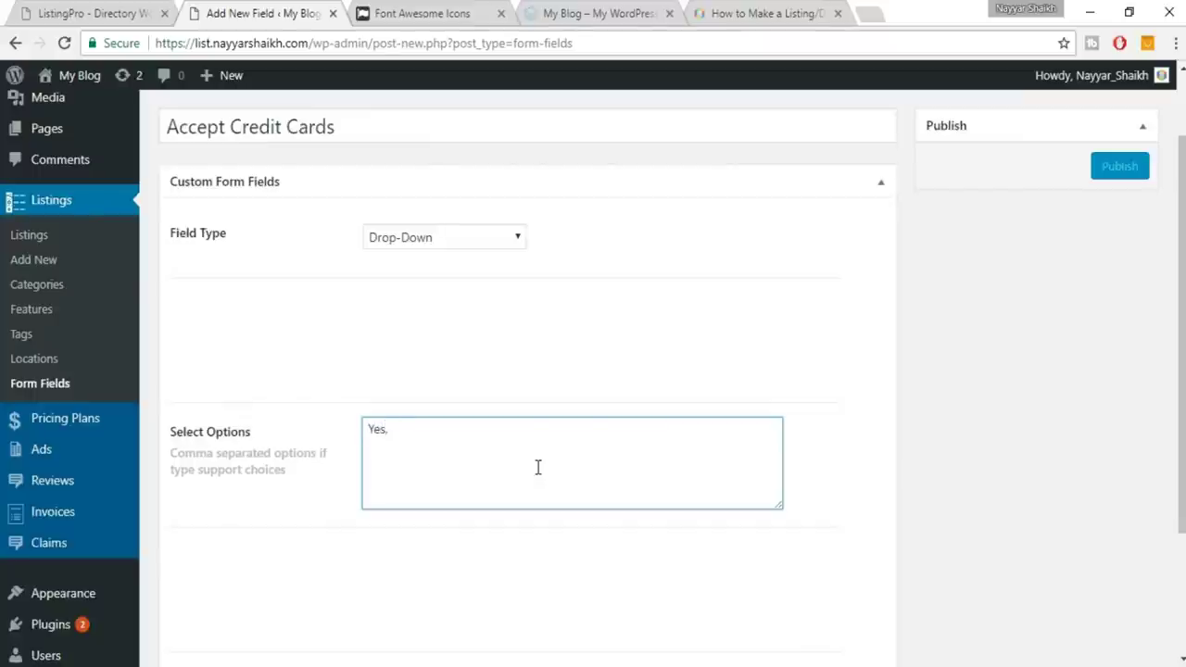
Enter 'Yes,No' as the drop-down's options.
{"action": "type", "text": "Yes,No"}
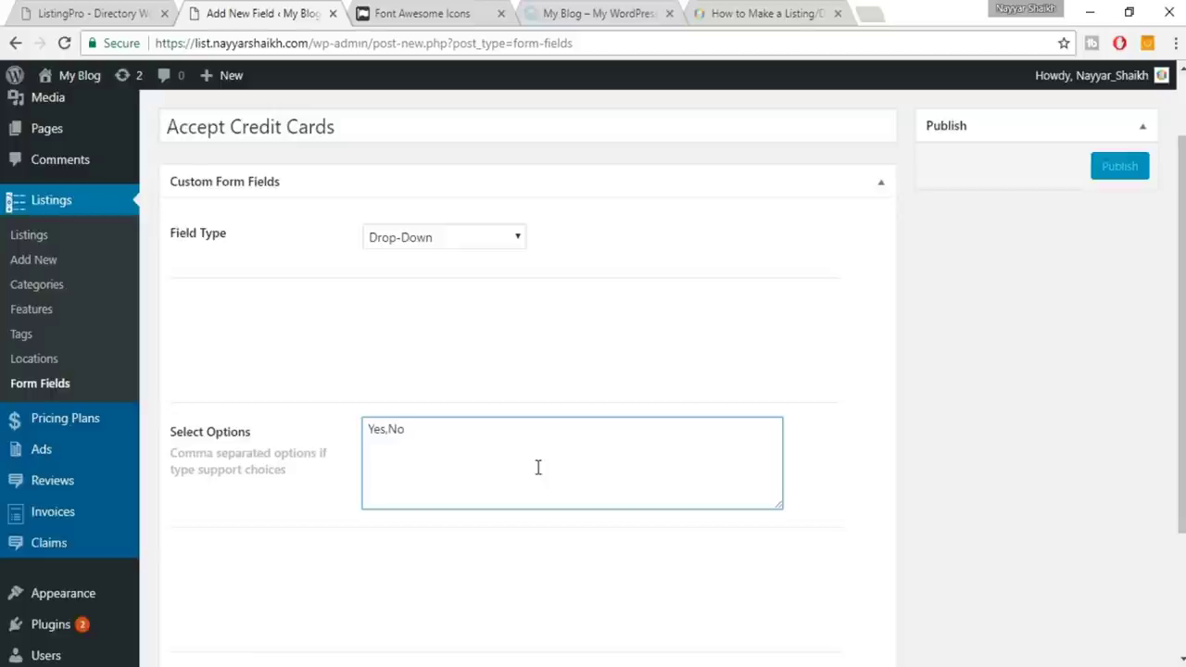
{"action": "scroll", "coordinate": [816, 411], "scroll_direction": "up", "scroll_amount": 1}
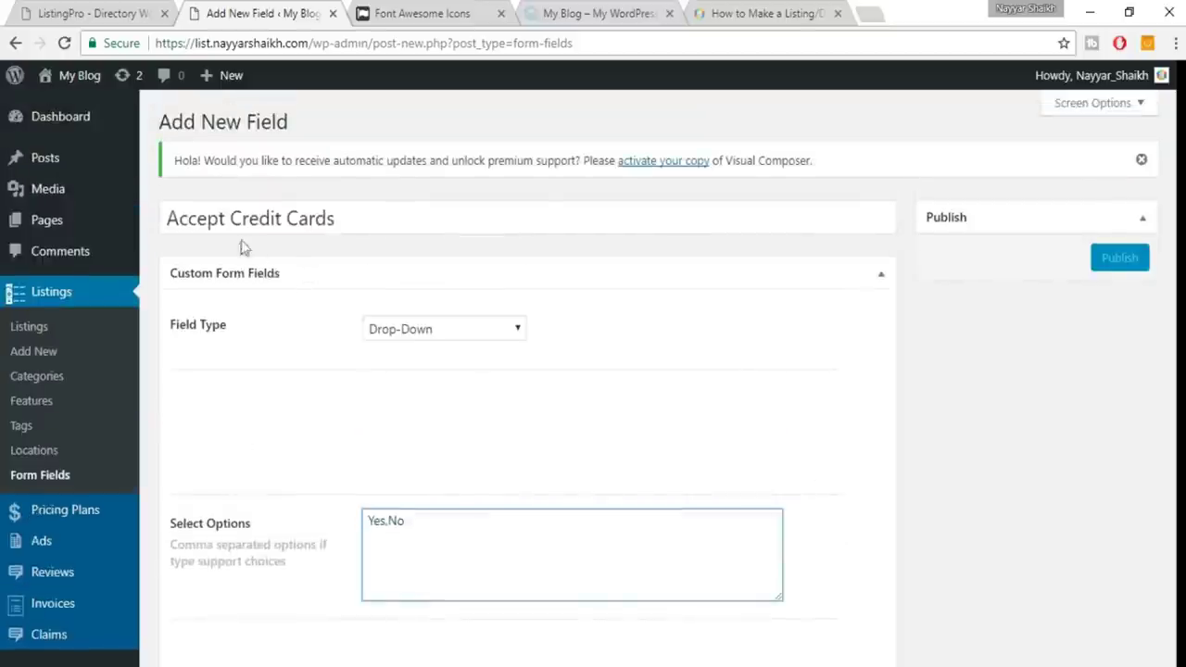
{"action": "scroll", "coordinate": [529, 397], "scroll_direction": "down", "scroll_amount": 1}
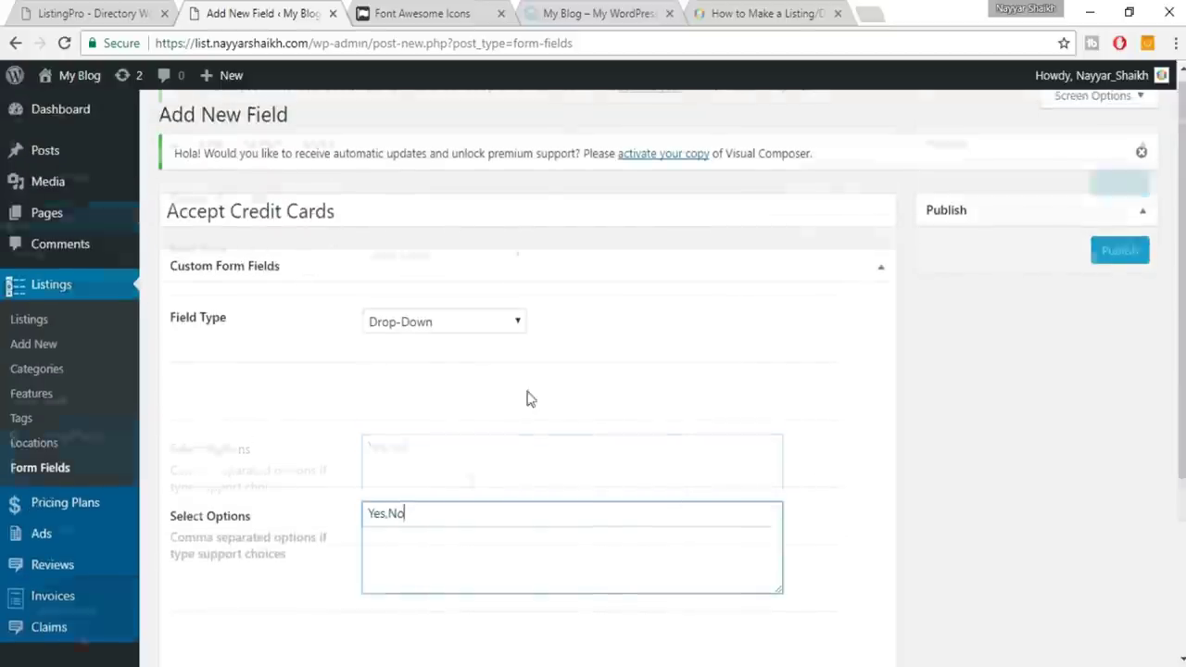
{"action": "scroll", "coordinate": [482, 455], "scroll_direction": "up", "scroll_amount": 1}
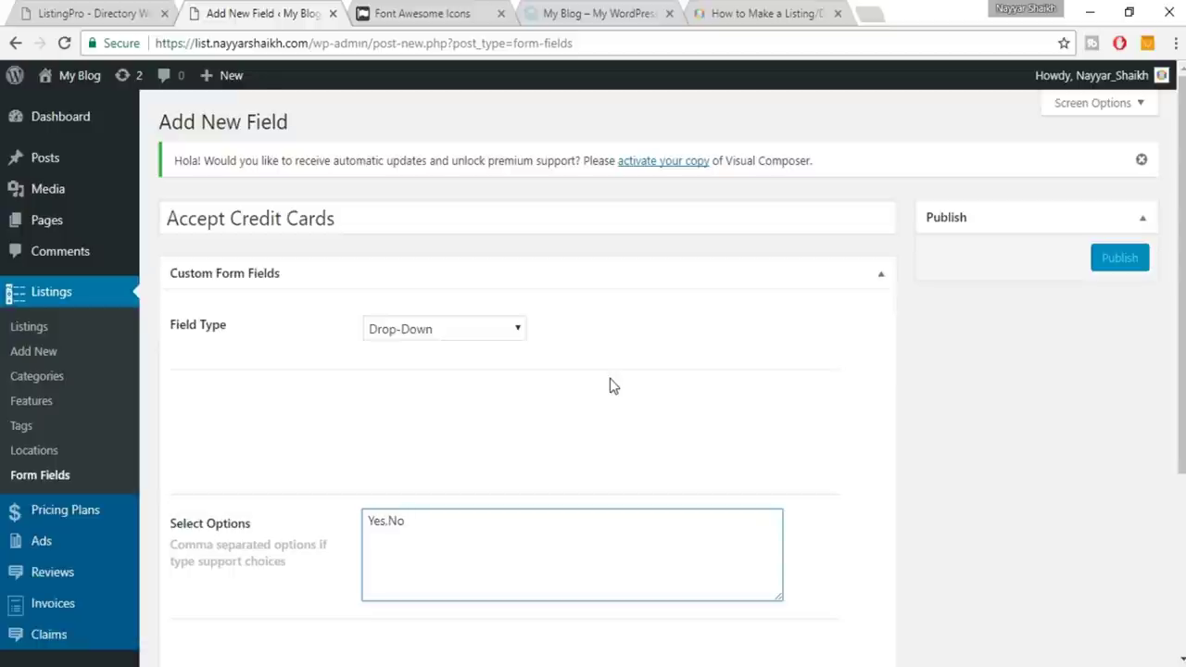
{"action": "left_click", "coordinate": [636, 378]}
Assign the field to all categories and publish it.
{"action": "scroll", "coordinate": [636, 379], "scroll_direction": "down", "scroll_amount": 3}
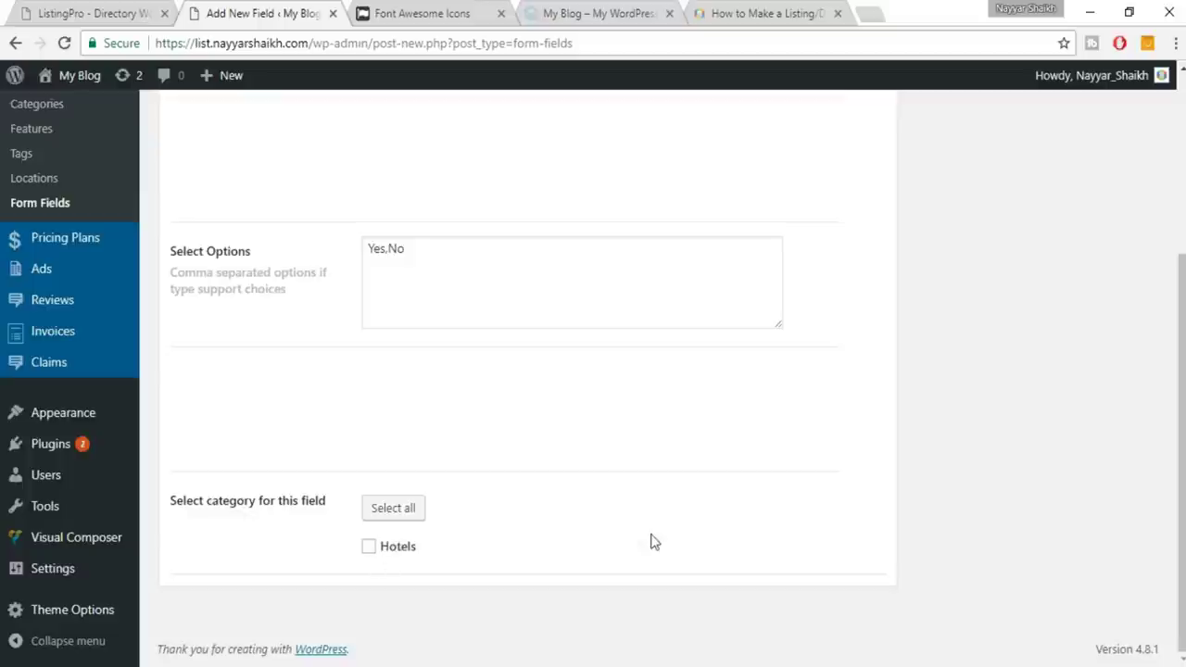
{"action": "scroll", "coordinate": [652, 537], "scroll_direction": "up", "scroll_amount": 3}
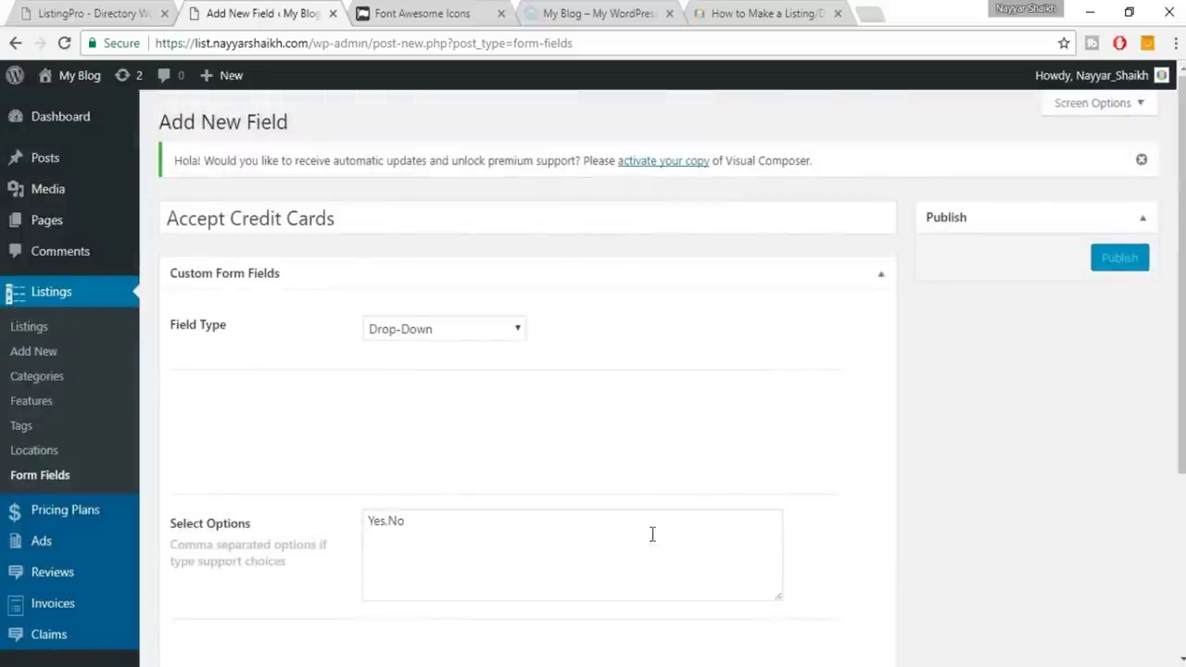
{"action": "scroll", "coordinate": [653, 535], "scroll_direction": "down", "scroll_amount": 3}
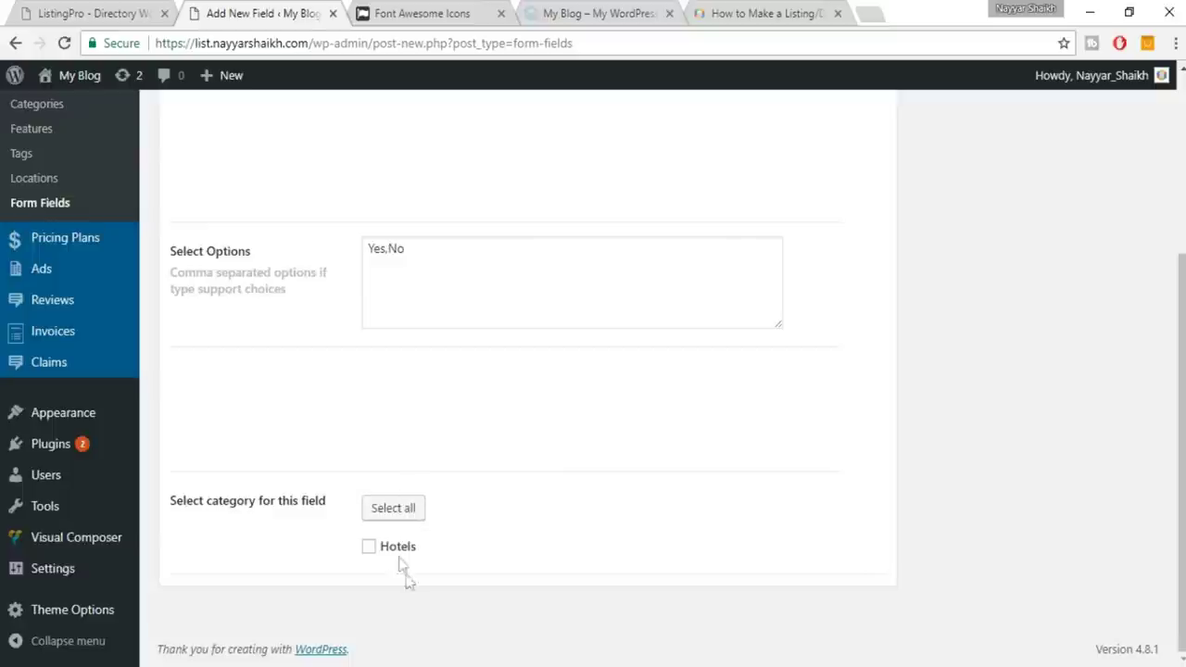
{"action": "left_click", "coordinate": [393, 514]}
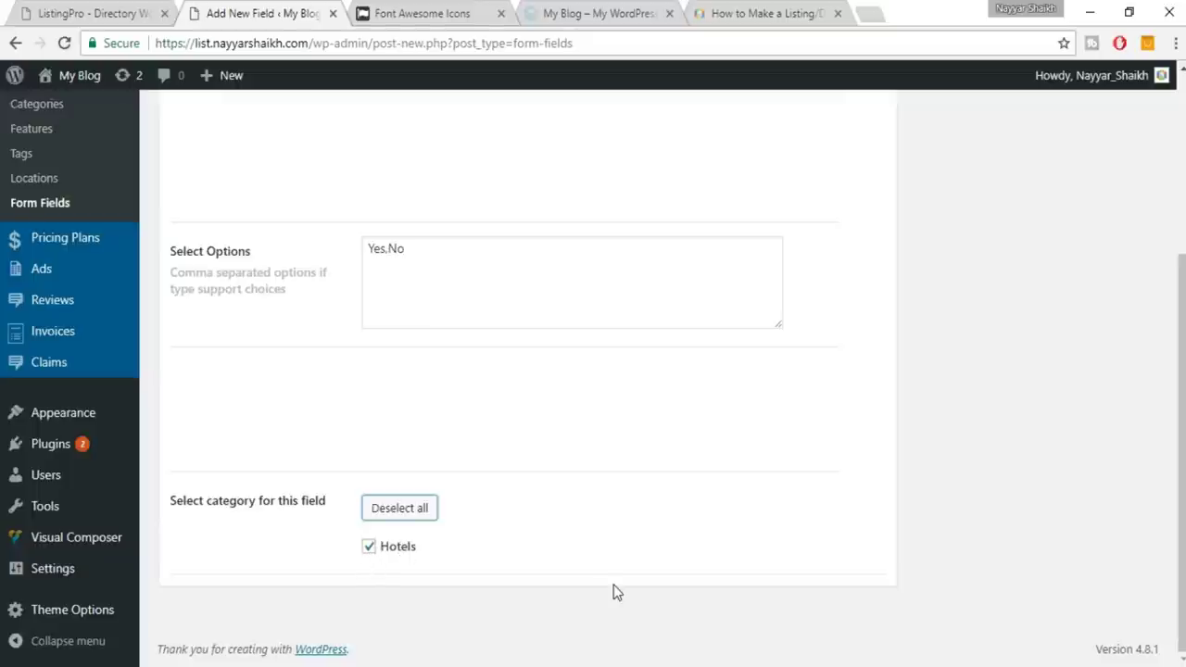
{"action": "scroll", "coordinate": [615, 585], "scroll_direction": "up", "scroll_amount": 3}
{"action": "left_click", "coordinate": [1098, 262]}
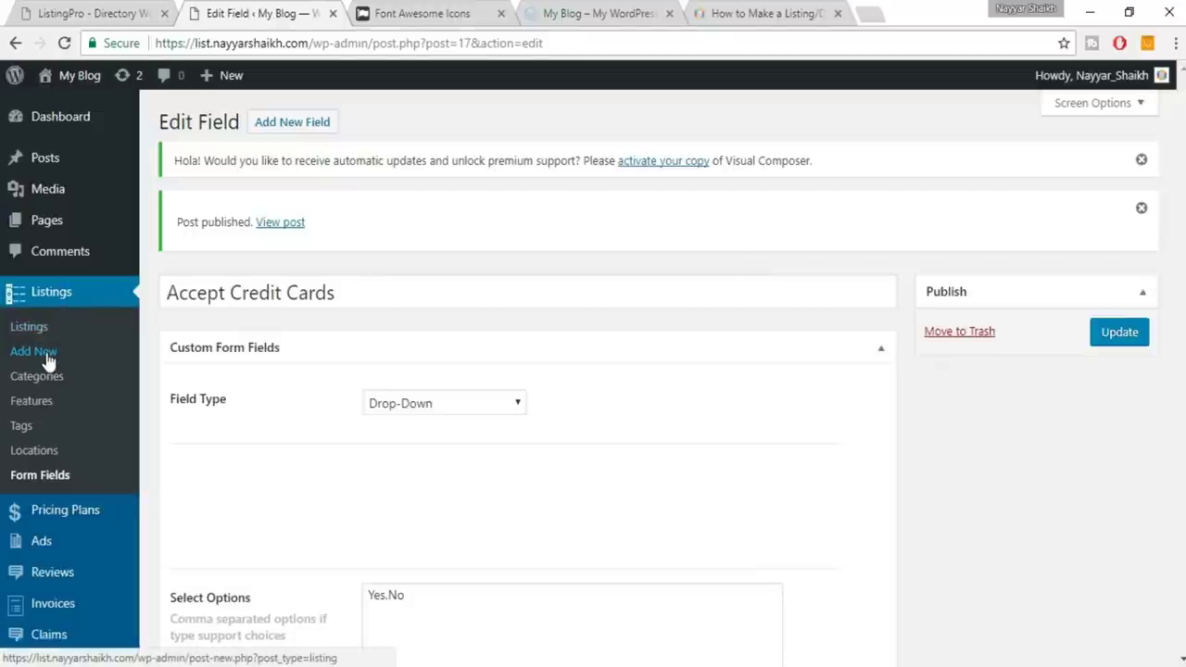
Start a new listing and paste 'Sushi Kashiba' from the demo page as its title.
{"action": "left_click", "coordinate": [48, 361]}
{"action": "key", "text": "ctrl+1"}
{"action": "triple_click", "coordinate": [262, 505]}
{"action": "key", "text": "ctrl+c"}
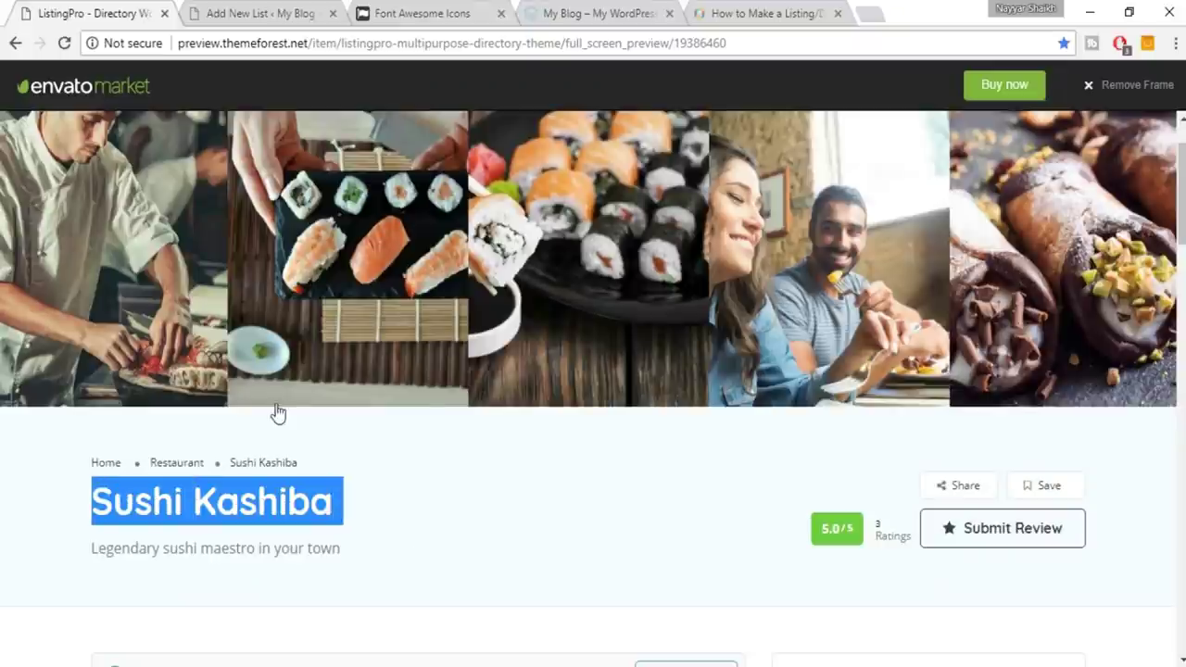
{"action": "left_click", "coordinate": [259, 13]}
{"action": "left_click", "coordinate": [379, 219]}
{"action": "key", "text": "ctrl+v"}
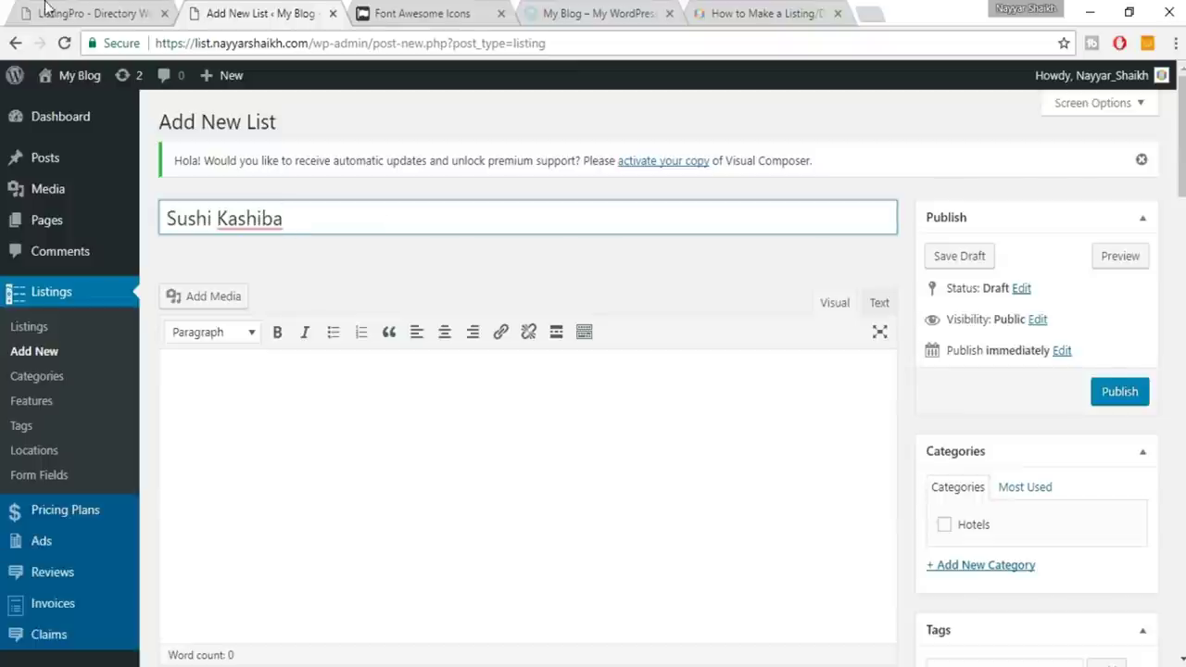
Copy the demo's description paragraph into the listing body.
{"action": "key", "text": "ctrl+1"}
{"action": "scroll", "coordinate": [213, 408], "scroll_direction": "down", "scroll_amount": 4}
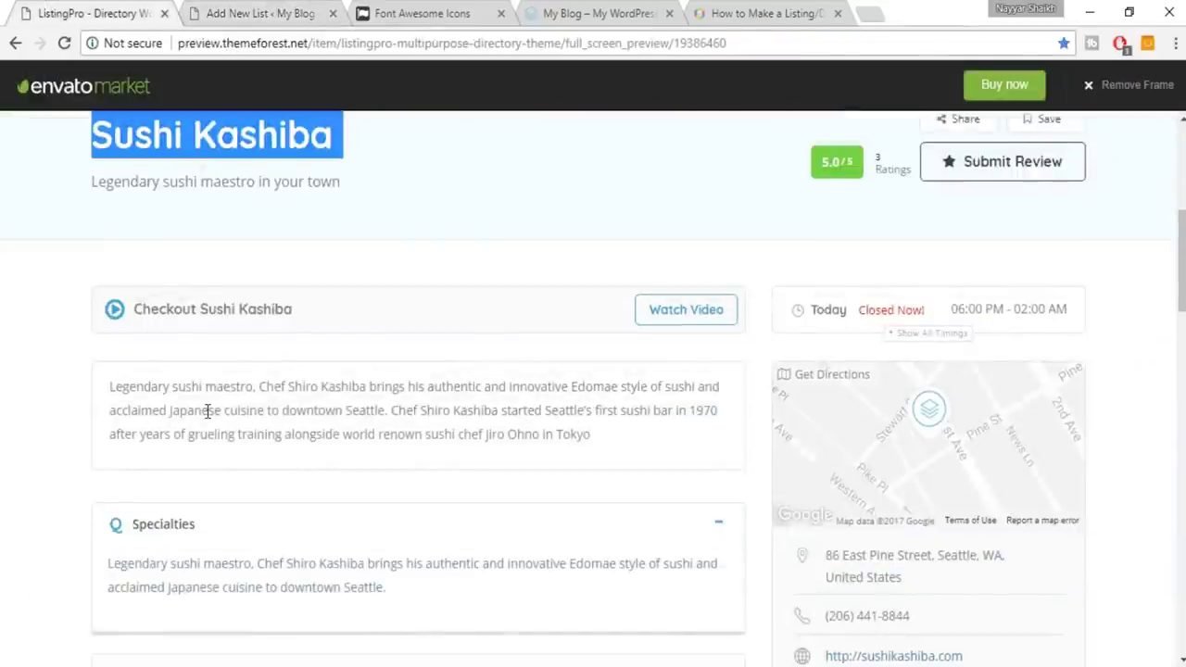
{"action": "triple_click", "coordinate": [209, 411]}
{"action": "key", "text": "ctrl+c"}
{"action": "left_click", "coordinate": [278, 13]}
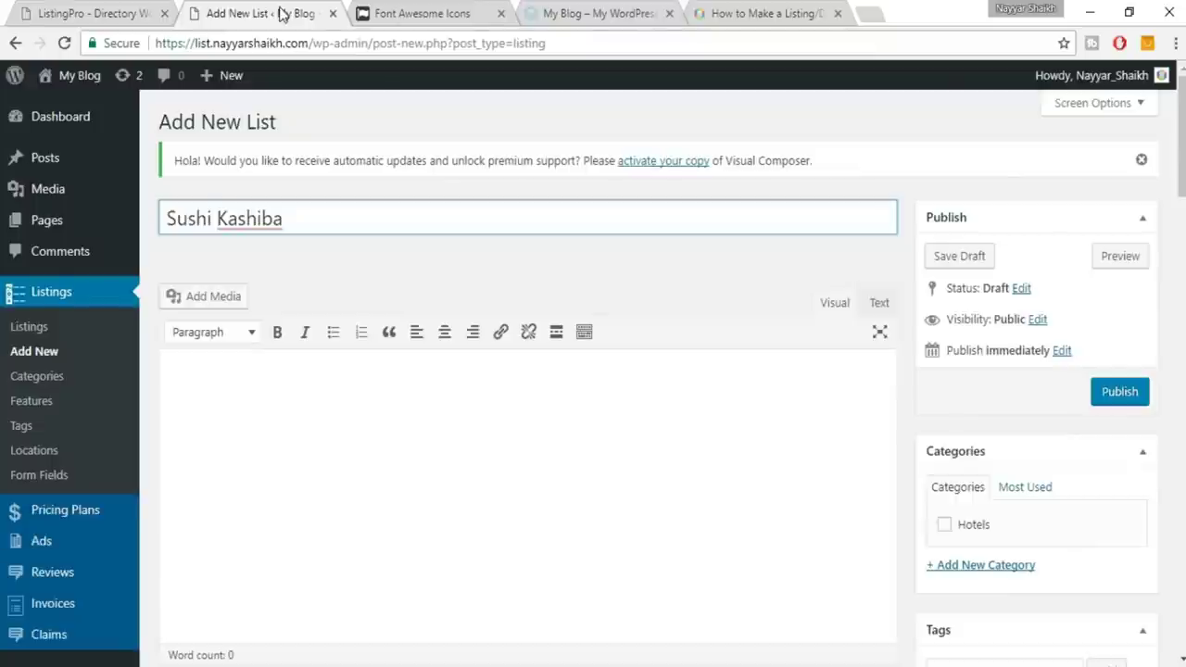
{"action": "left_click", "coordinate": [401, 454]}
{"action": "key", "text": "ctrl+v"}
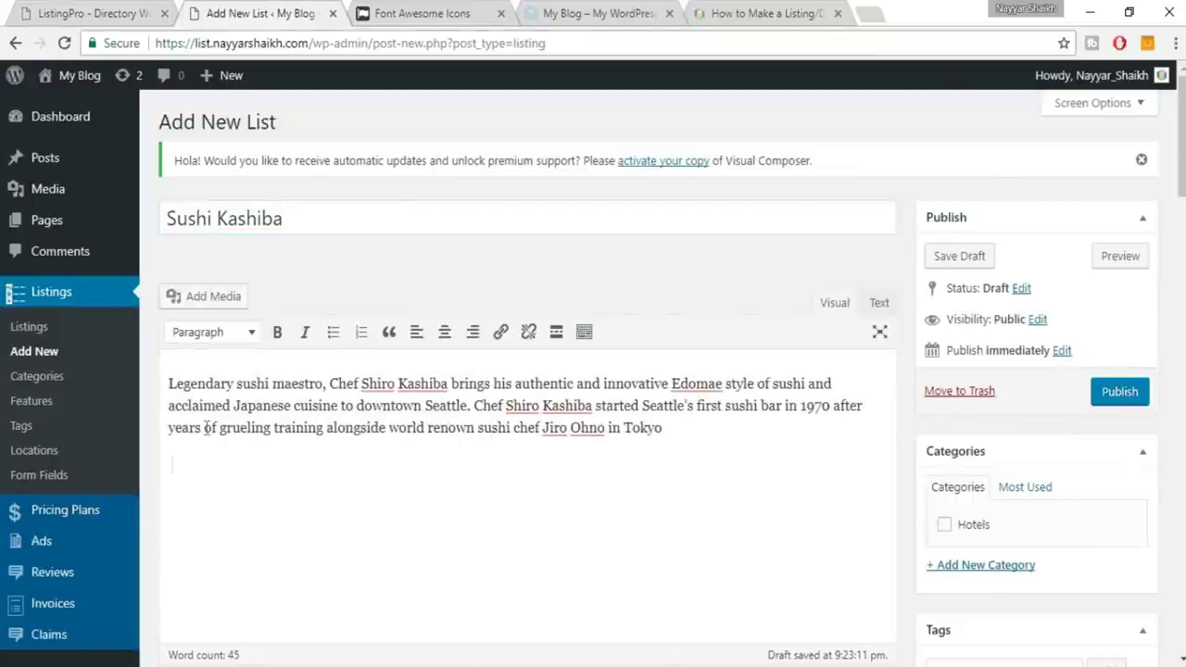
Tick Hotels as the listing's category.
{"action": "left_click", "coordinate": [123, 11]}
{"action": "left_click", "coordinate": [306, 434]}
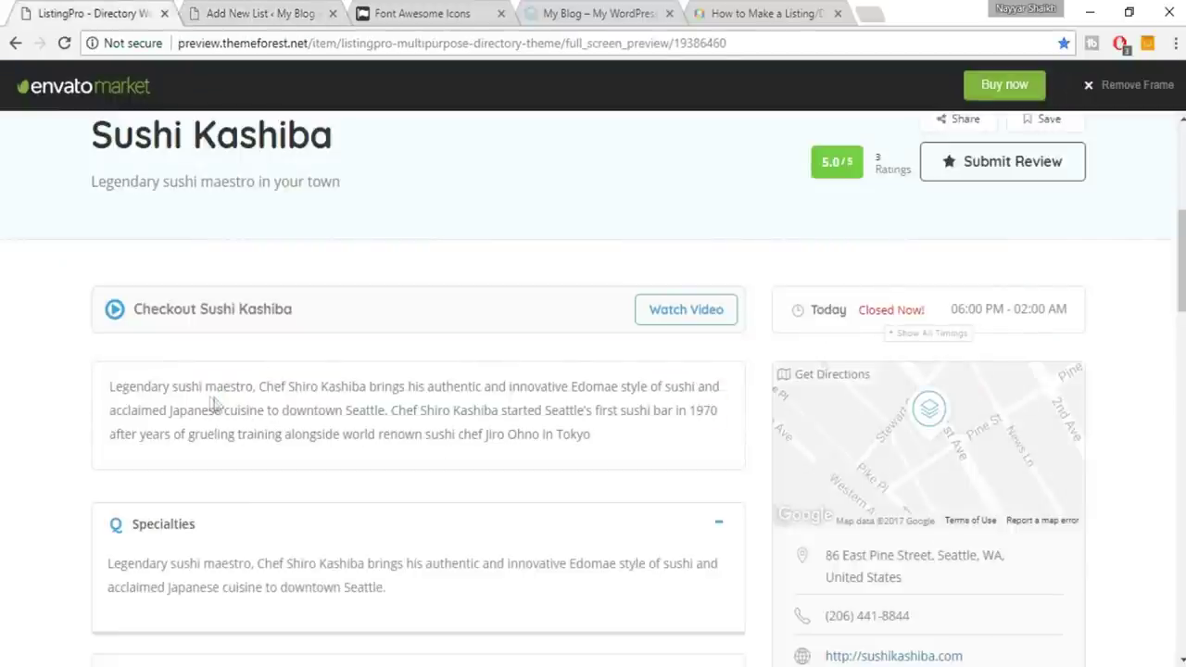
{"action": "scroll", "coordinate": [234, 174], "scroll_direction": "up", "scroll_amount": 1}
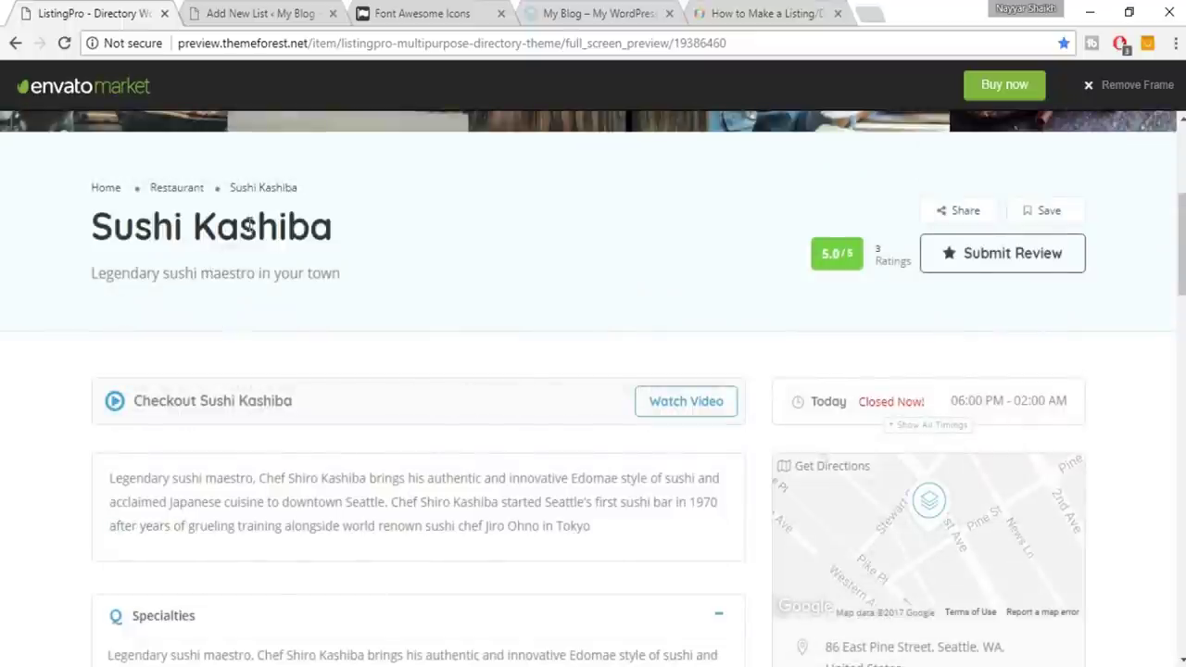
{"action": "left_click", "coordinate": [268, 13]}
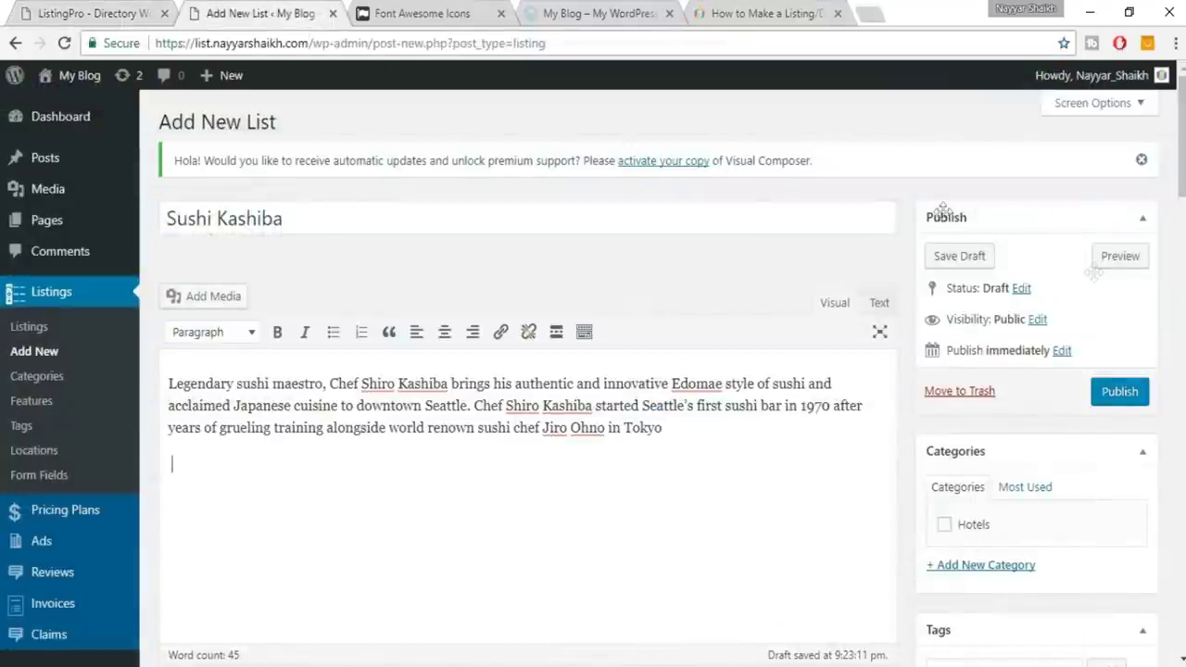
{"action": "scroll", "coordinate": [1020, 418], "scroll_direction": "down", "scroll_amount": 1}
{"action": "left_click", "coordinate": [944, 433]}
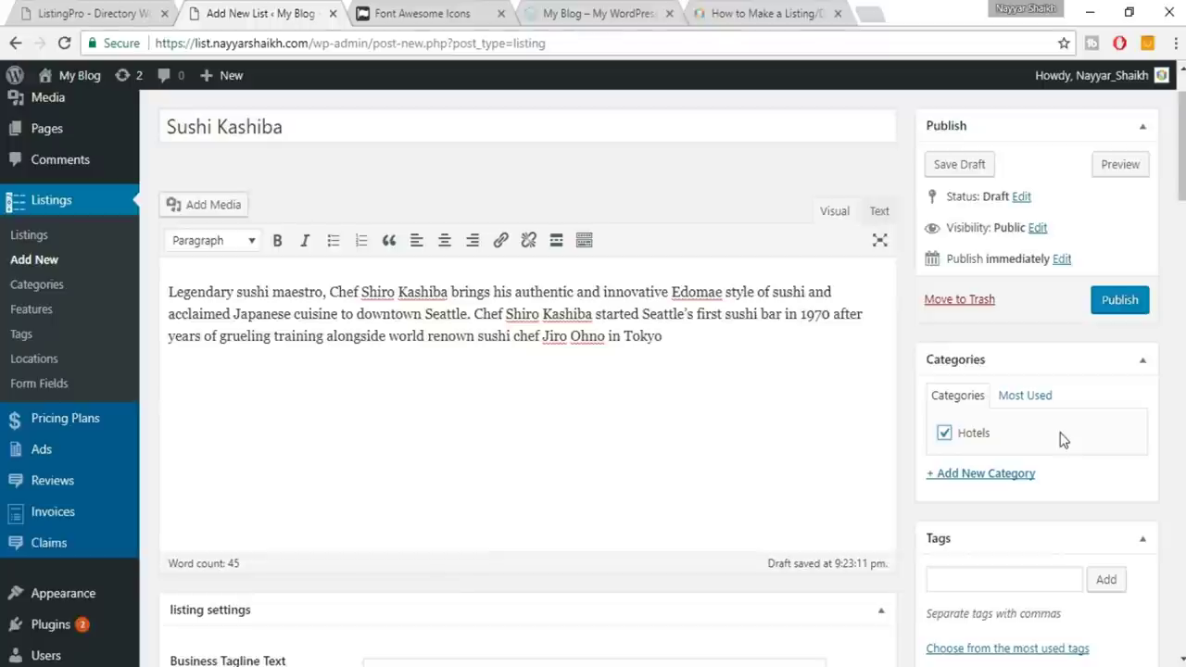
Create a Restaurants category and tick it alongside Hotels.
{"action": "left_click", "coordinate": [993, 482]}
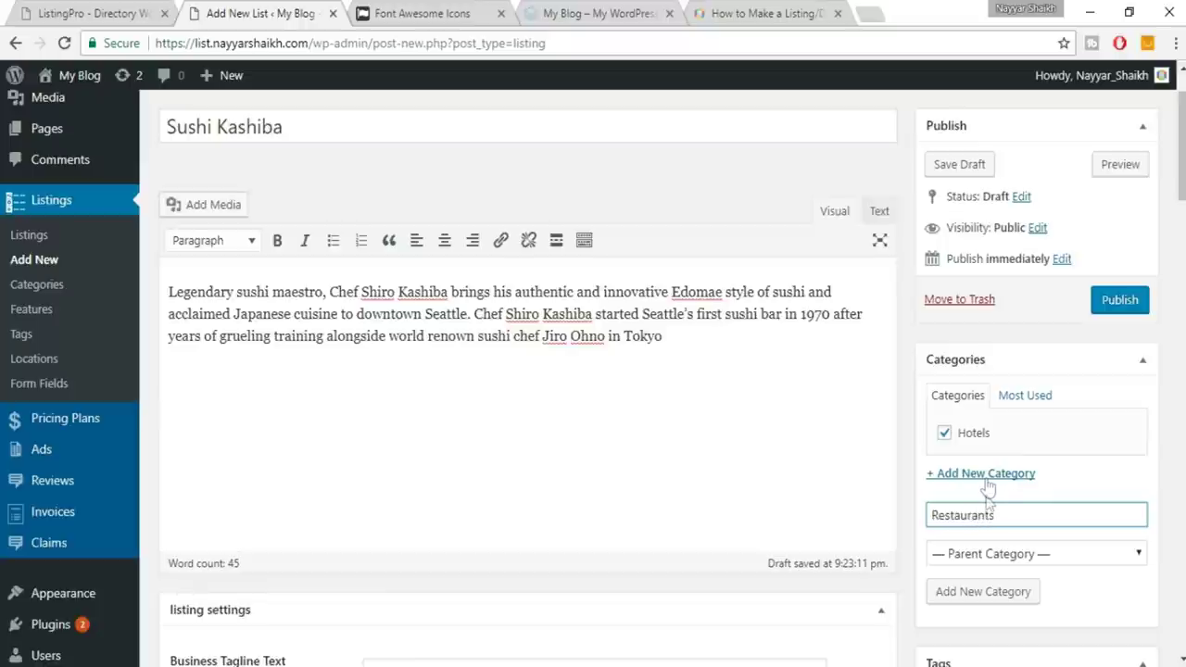
{"action": "left_click", "coordinate": [1010, 591]}
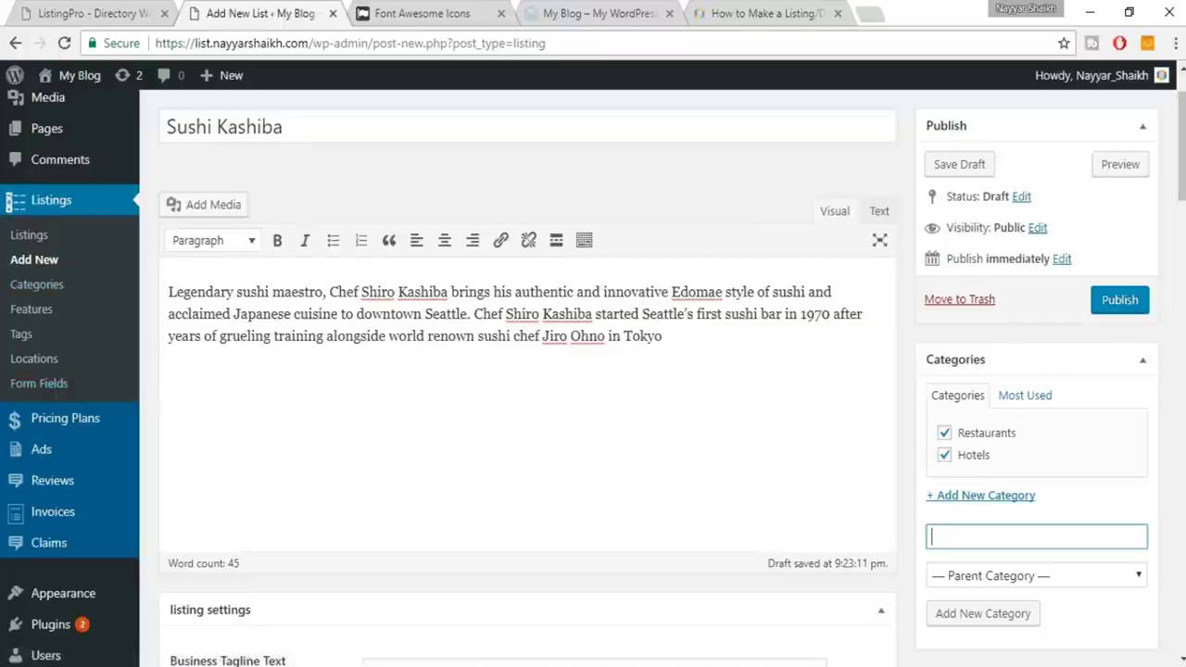
{"action": "scroll", "coordinate": [1020, 352], "scroll_direction": "down", "scroll_amount": 4}
Add the suggested Hotel tag to the listing.
{"action": "left_click", "coordinate": [975, 366]}
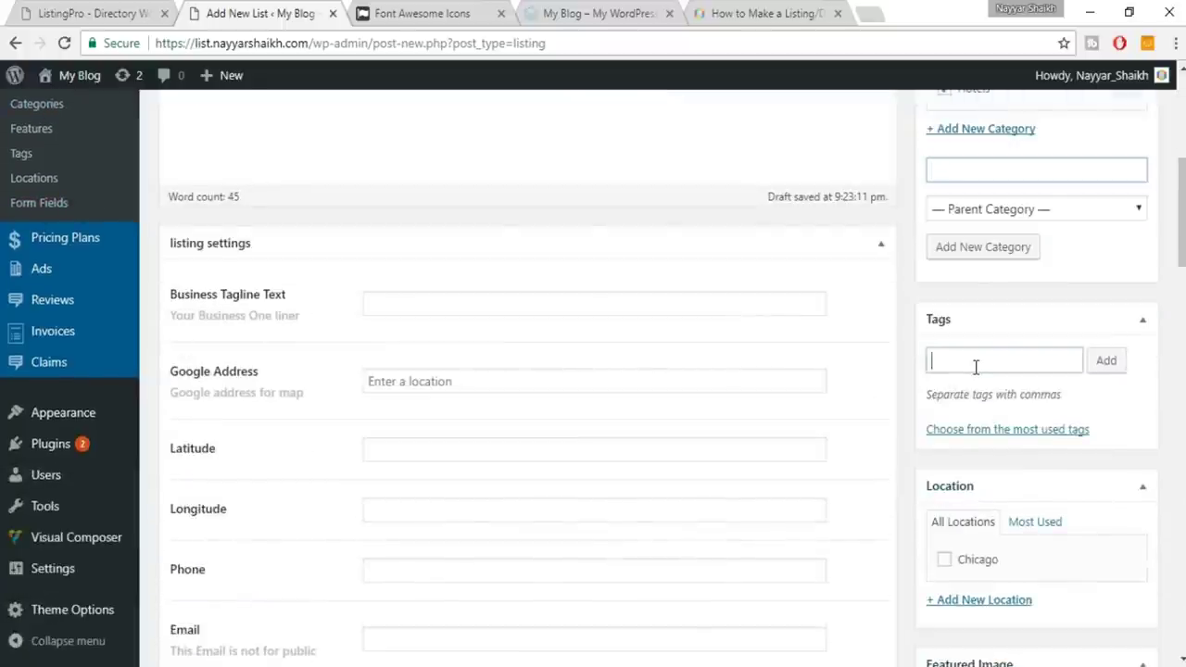
{"action": "type", "text": "ho"}
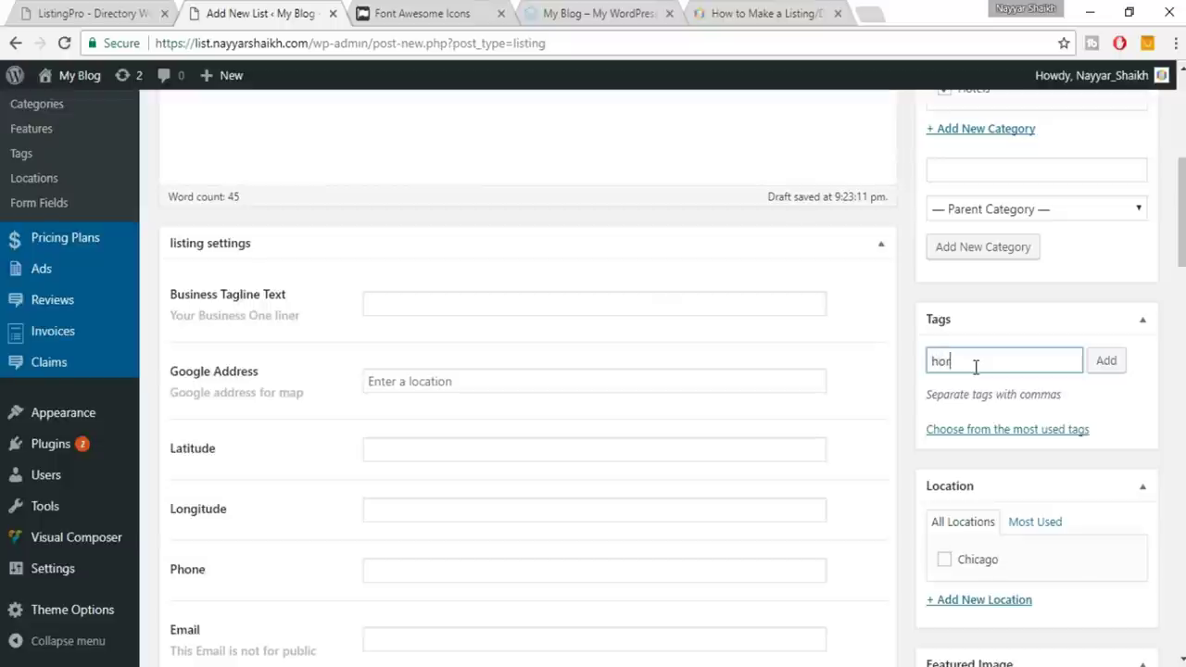
{"action": "type", "text": "t"}
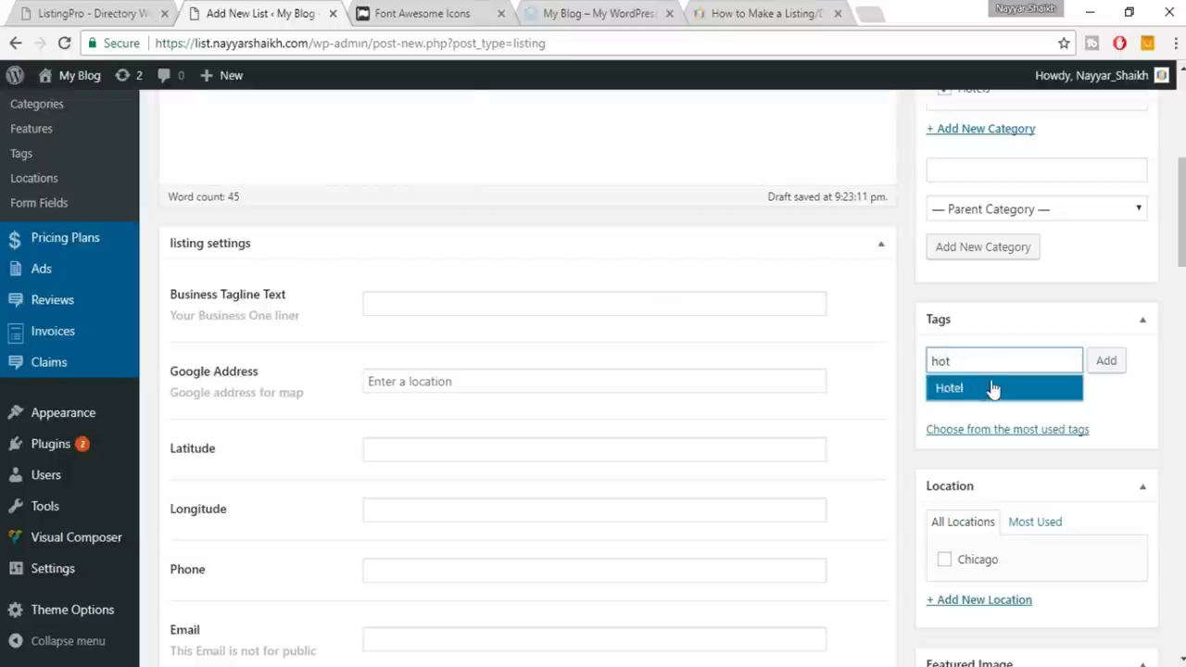
{"action": "left_click", "coordinate": [992, 388]}
{"action": "left_click", "coordinate": [1107, 366]}
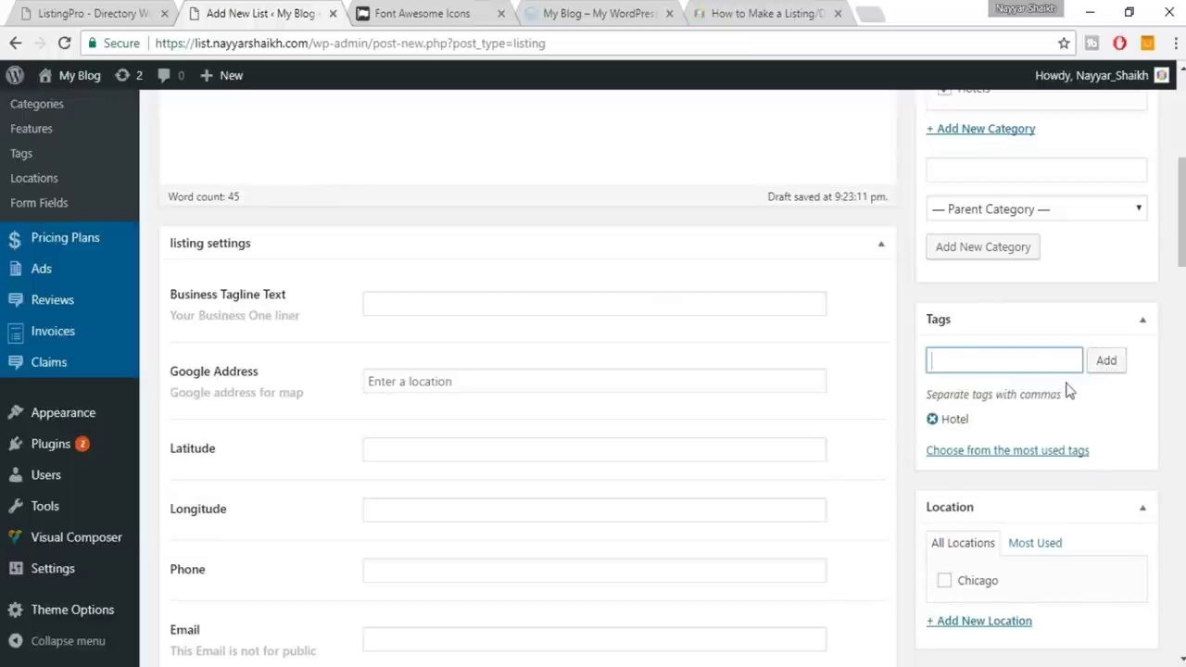
{"action": "scroll", "coordinate": [757, 347], "scroll_direction": "up", "scroll_amount": 3}
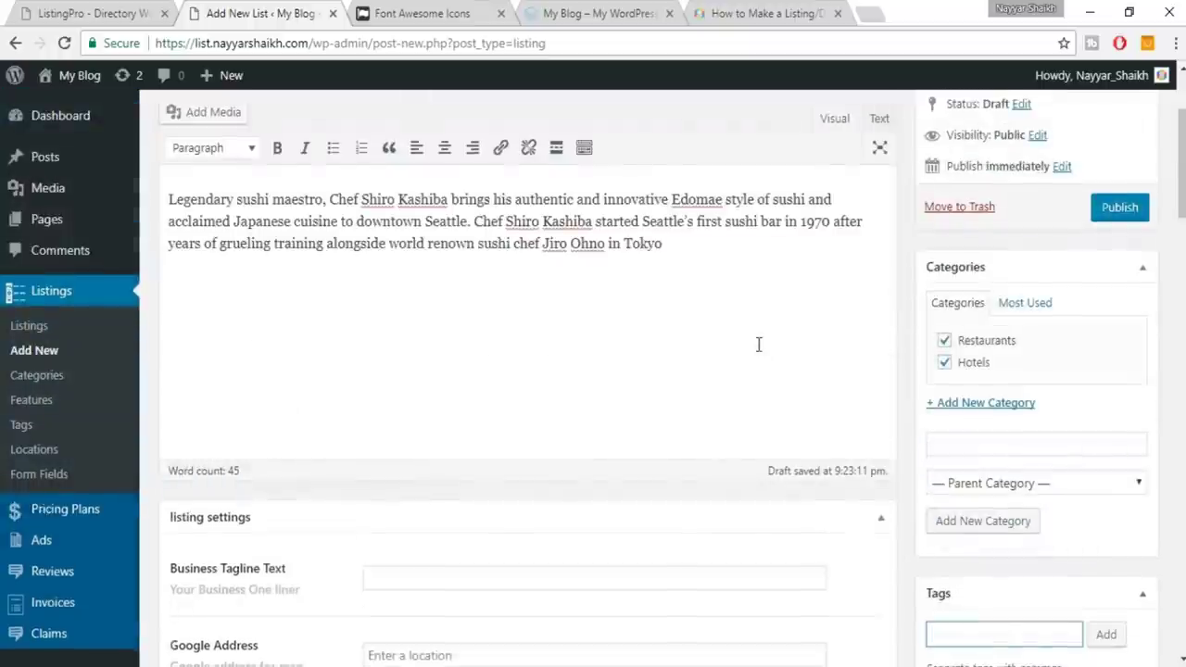
{"action": "scroll", "coordinate": [634, 322], "scroll_direction": "down", "scroll_amount": 5}
{"action": "scroll", "coordinate": [550, 367], "scroll_direction": "up", "scroll_amount": 2}
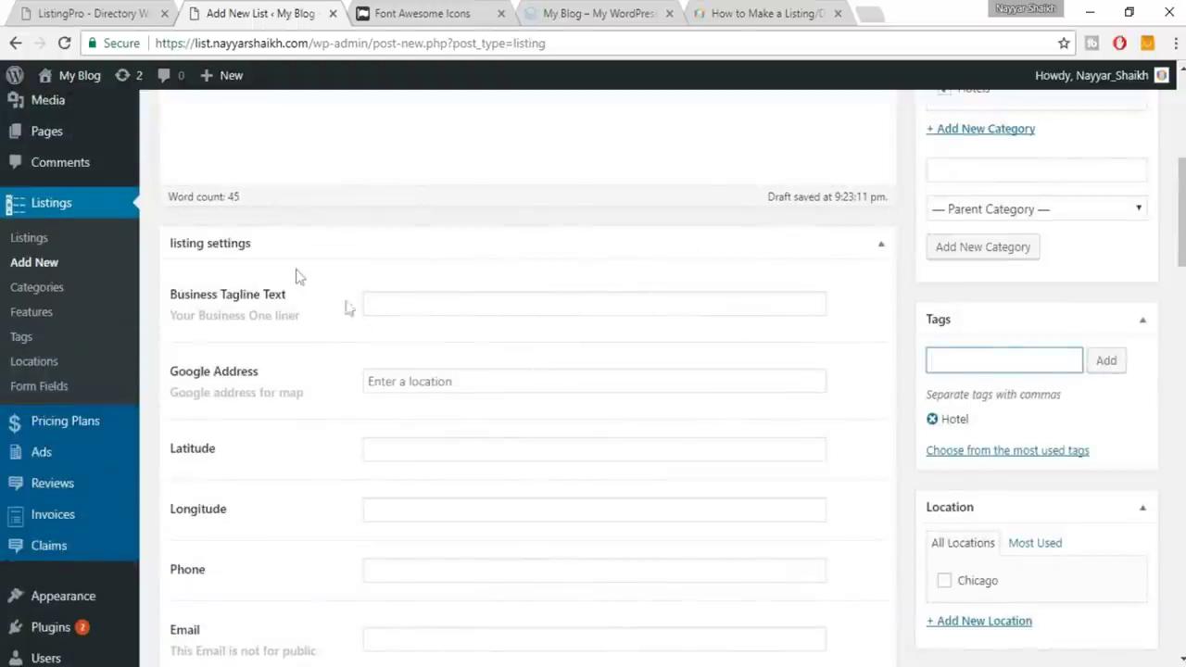
Paste the demo's tagline 'Legendary sushi maestro in your town' into Business Tagline Text.
{"action": "left_click", "coordinate": [436, 314]}
{"action": "key", "text": "ctrl+1"}
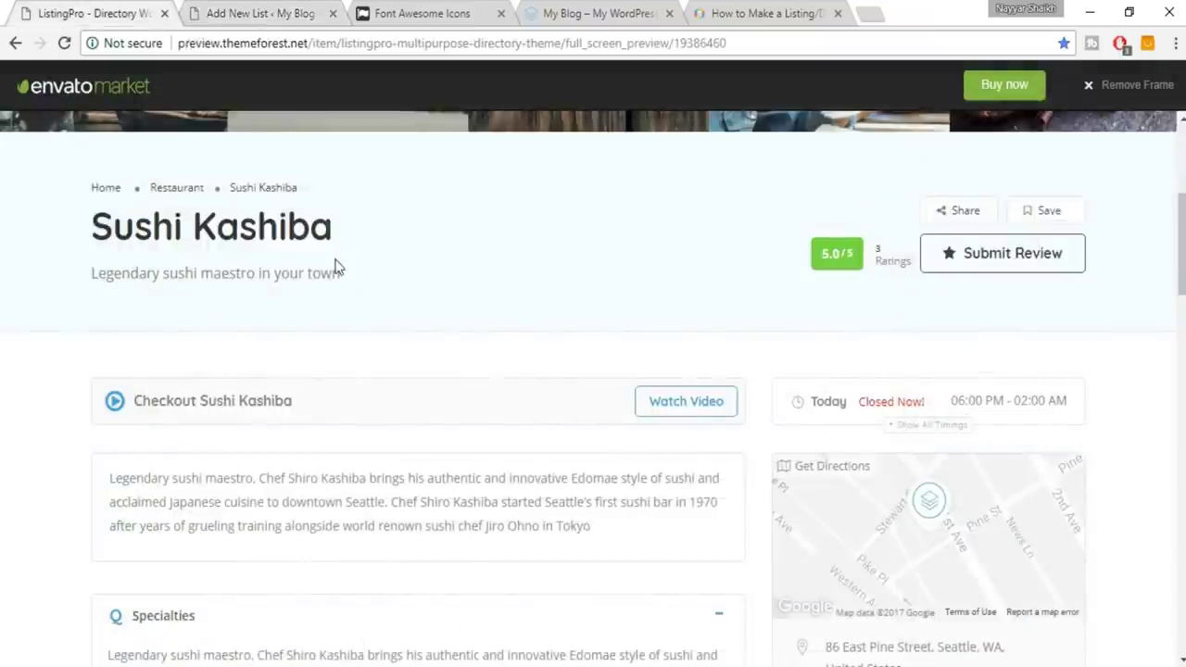
{"action": "scroll", "coordinate": [336, 265], "scroll_direction": "up", "scroll_amount": 2}
{"action": "triple_click", "coordinate": [208, 461]}
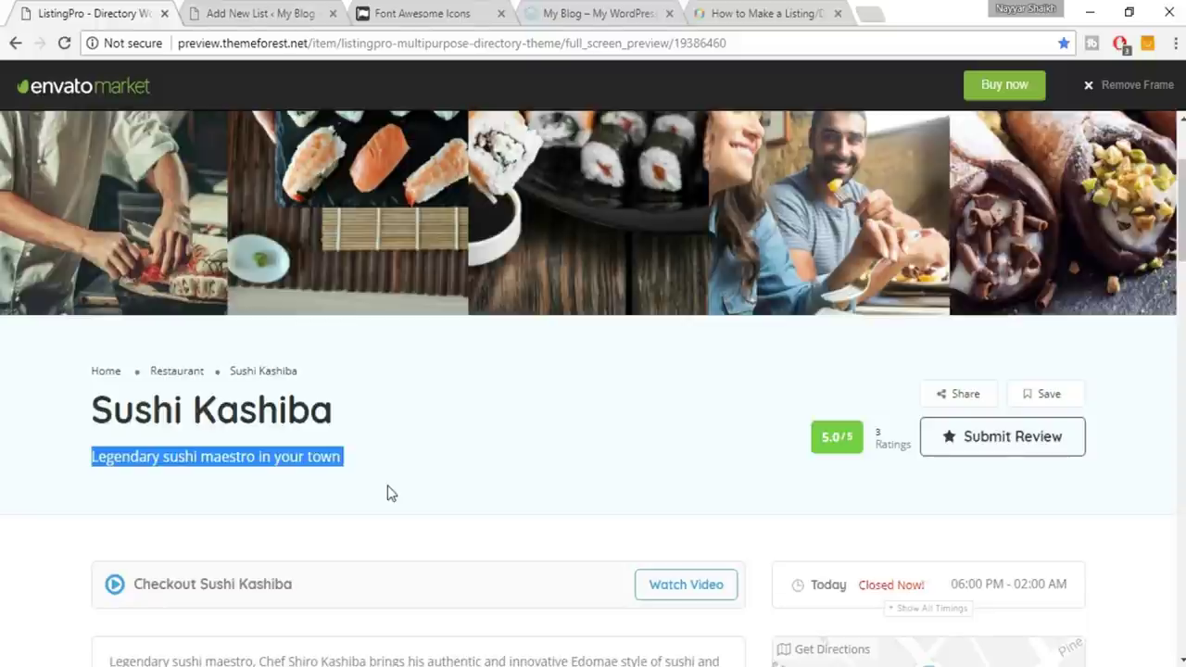
{"action": "key", "text": "ctrl+c"}
{"action": "key", "text": "ctrl+2"}
{"action": "key", "text": "ctrl+v"}
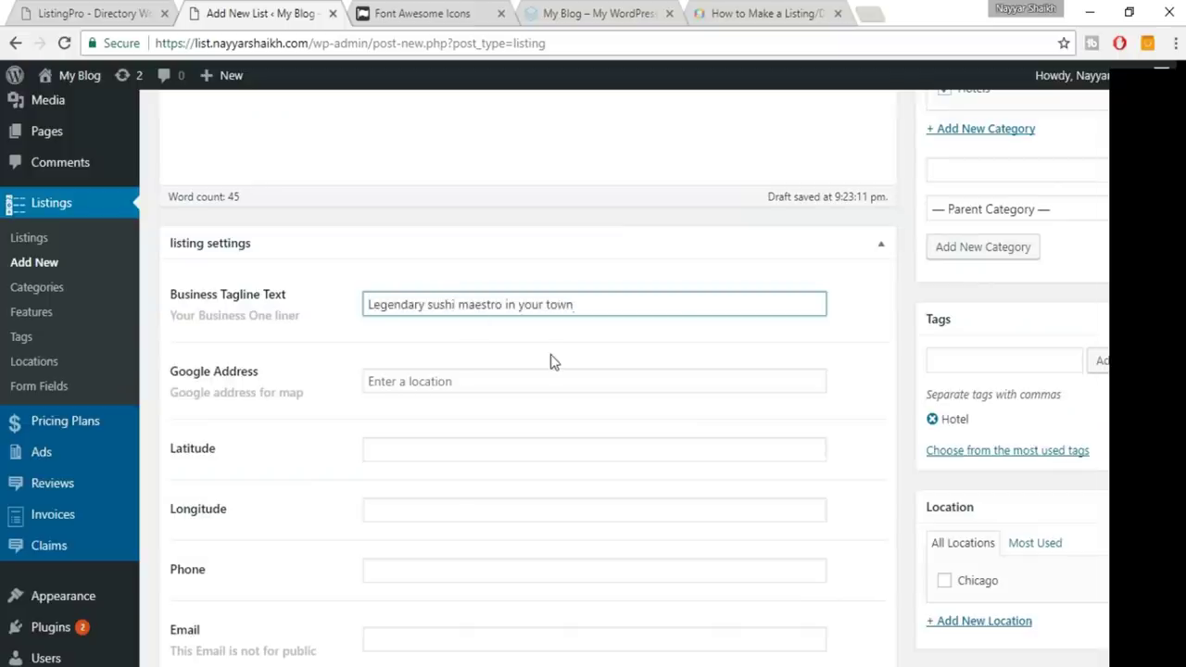
{"action": "left_click", "coordinate": [483, 378]}
{"action": "left_click", "coordinate": [54, 9]}
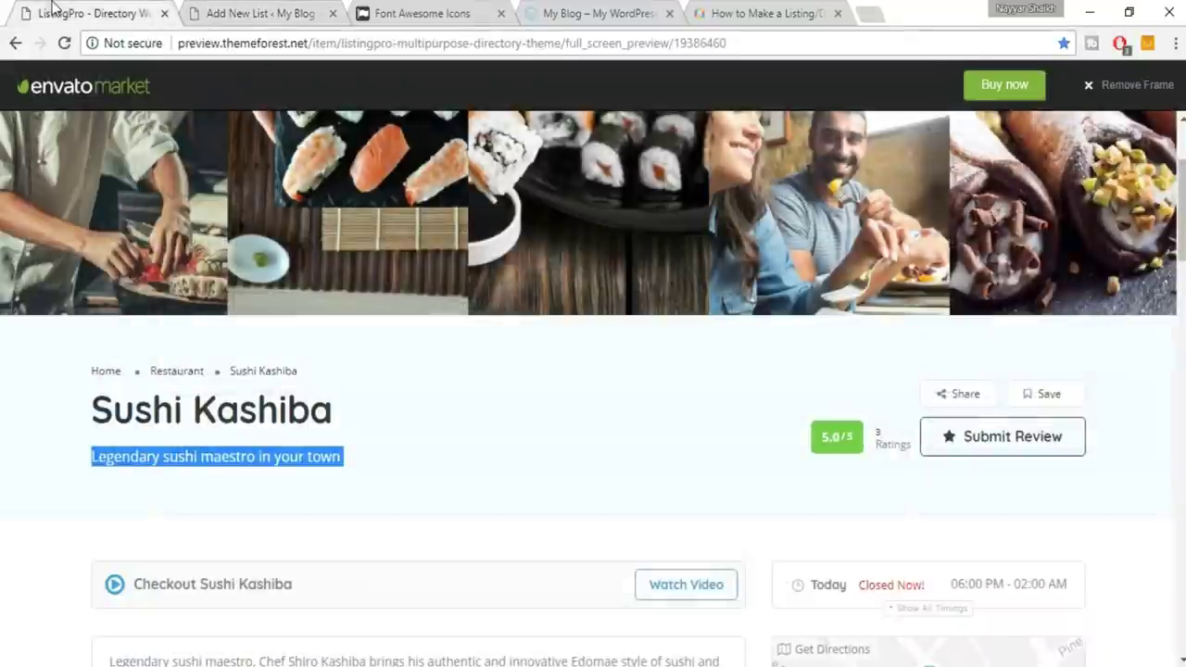
{"action": "scroll", "coordinate": [1063, 442], "scroll_direction": "down", "scroll_amount": 4}
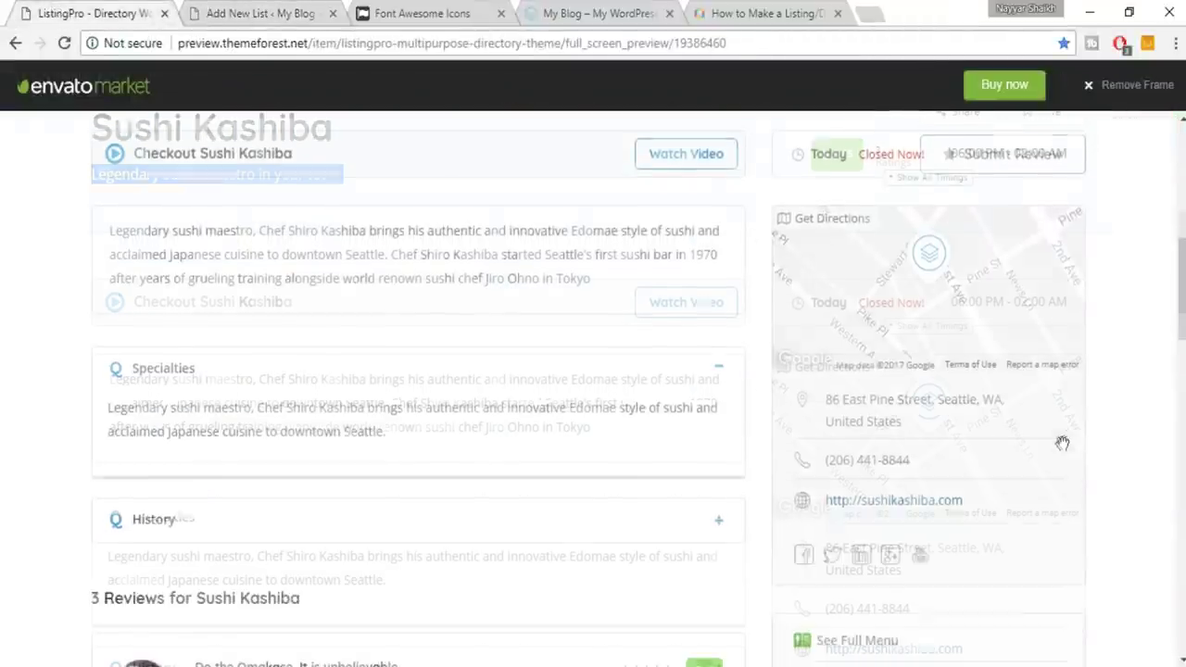
Select the Sushi Kashiba street address on the demo page.
{"action": "left_click_drag", "start_coordinate": [822, 372], "coordinate": [943, 397]}
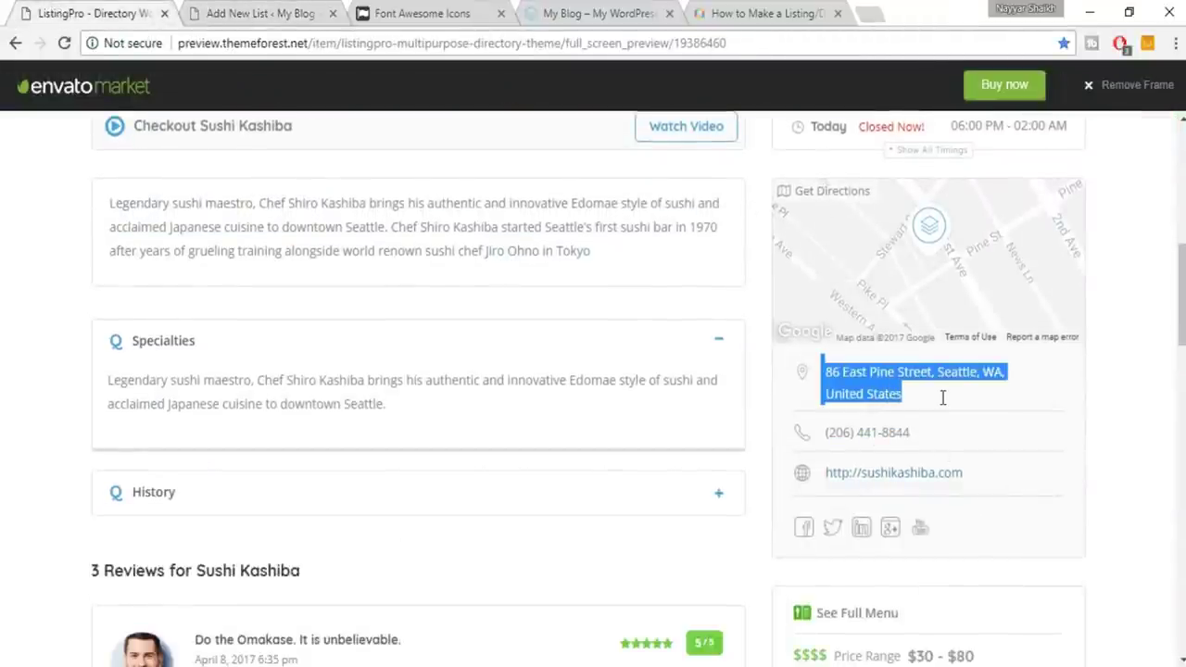
{"action": "scroll", "coordinate": [1130, 389], "scroll_direction": "down", "scroll_amount": 5}
{"action": "scroll", "coordinate": [1130, 389], "scroll_direction": "up", "scroll_amount": 4}
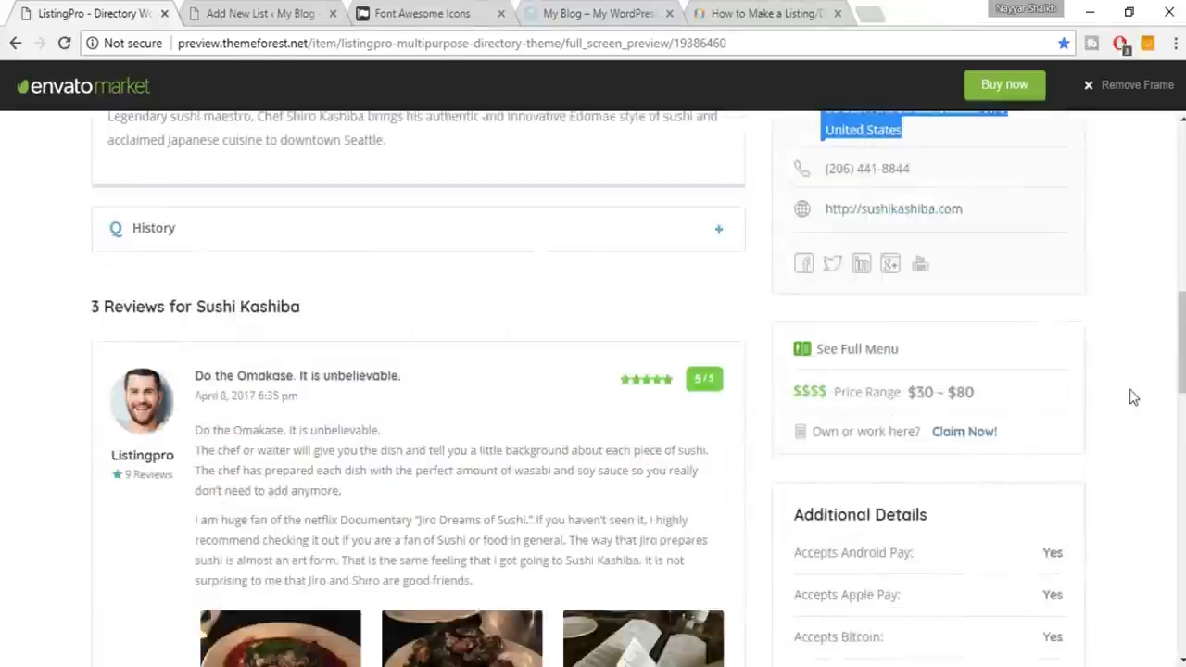
{"action": "left_click_drag", "start_coordinate": [924, 281], "coordinate": [828, 245]}
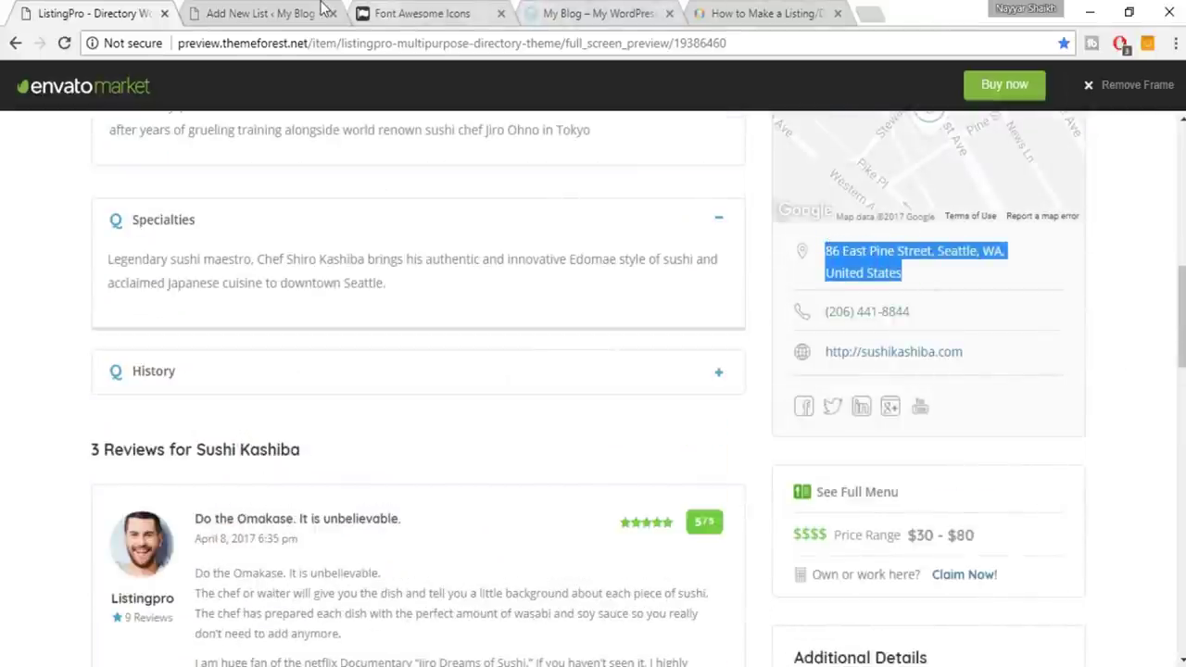
Paste the Seattle address into the listing's Google Address field.
{"action": "left_click", "coordinate": [320, 13]}
{"action": "left_click", "coordinate": [445, 451]}
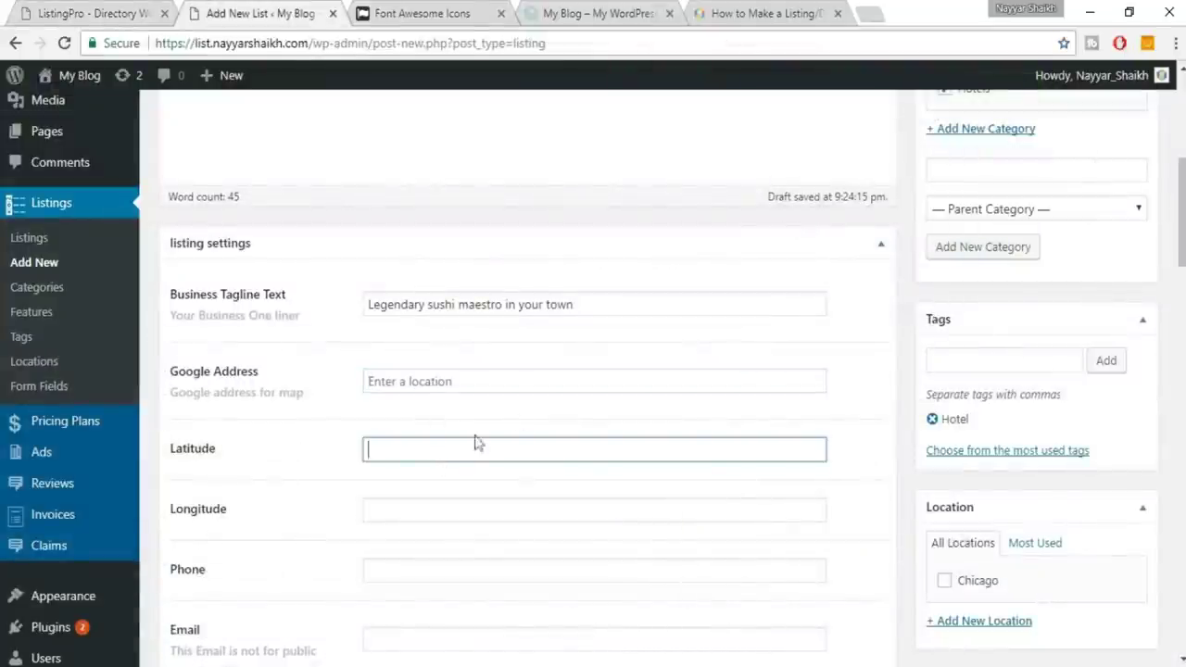
{"action": "left_click", "coordinate": [516, 384]}
{"action": "key", "text": "ctrl+v"}
{"action": "left_click", "coordinate": [329, 416]}
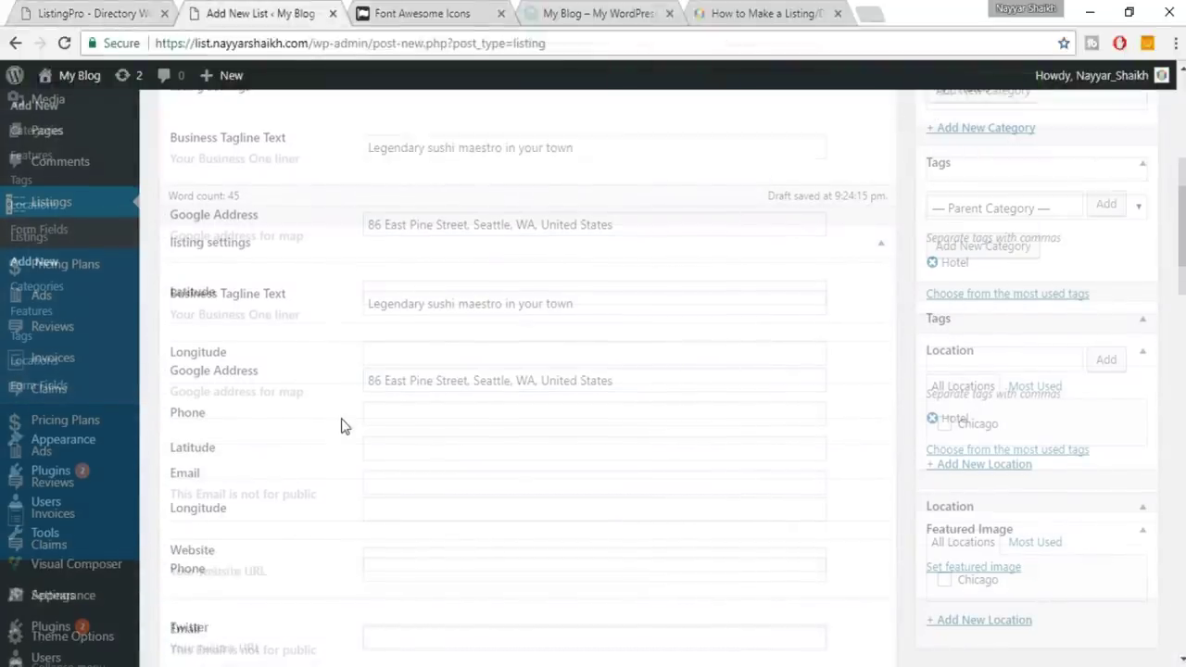
{"action": "scroll", "coordinate": [339, 422], "scroll_direction": "down", "scroll_amount": 2}
{"action": "left_click", "coordinate": [429, 268]}
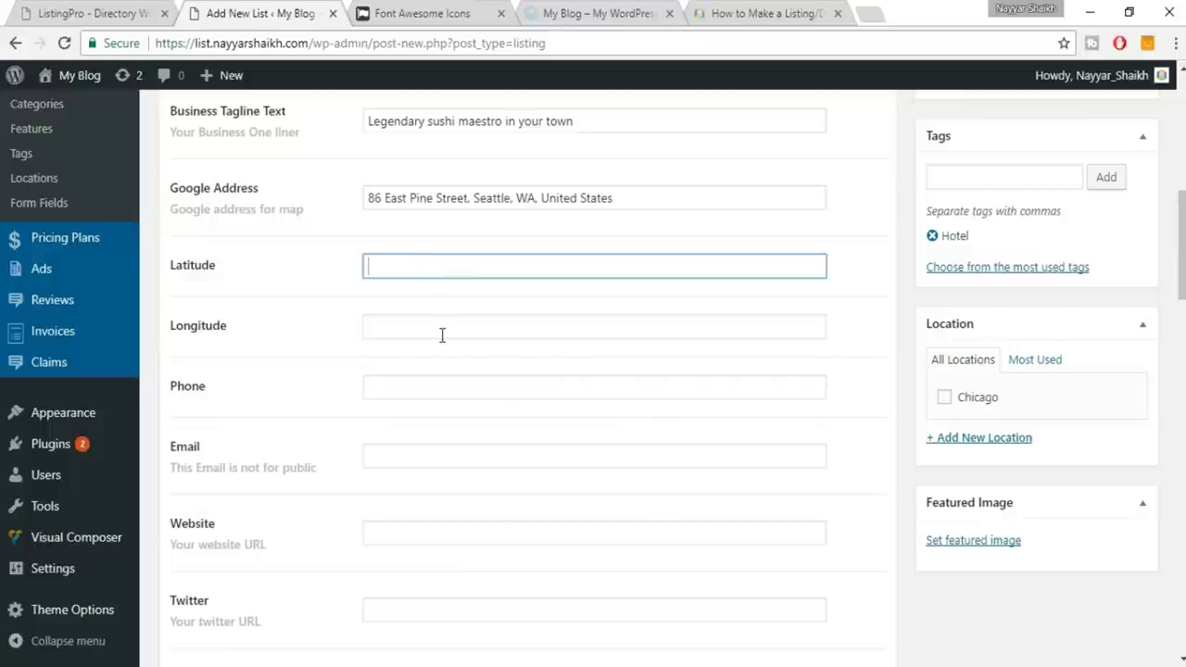
{"action": "left_click", "coordinate": [872, 13]}
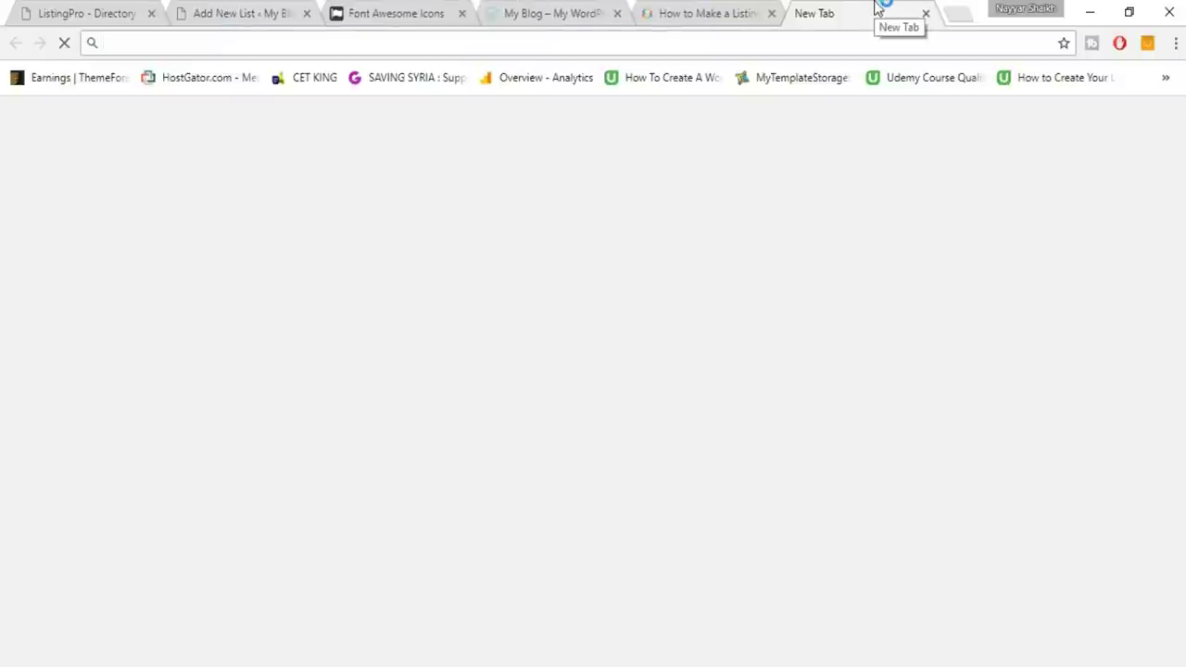
Look up the Sushi Kashiba address's coordinates on latlong.net.
{"action": "type", "text": "la"}
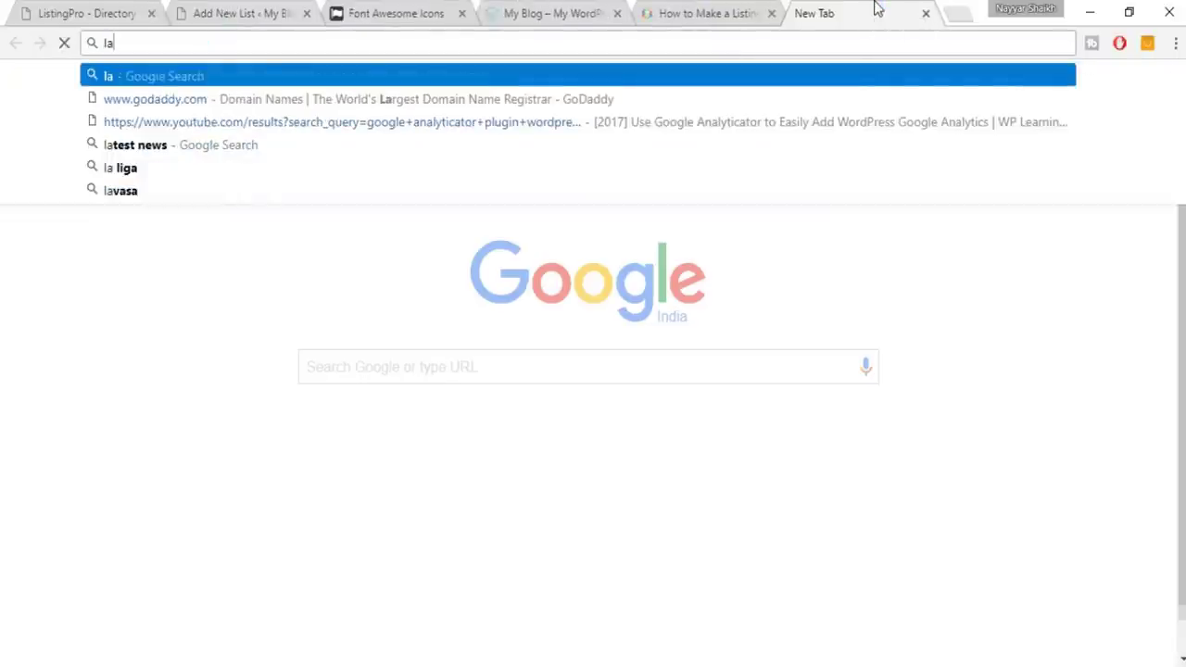
{"action": "type", "text": "tlong.net"}
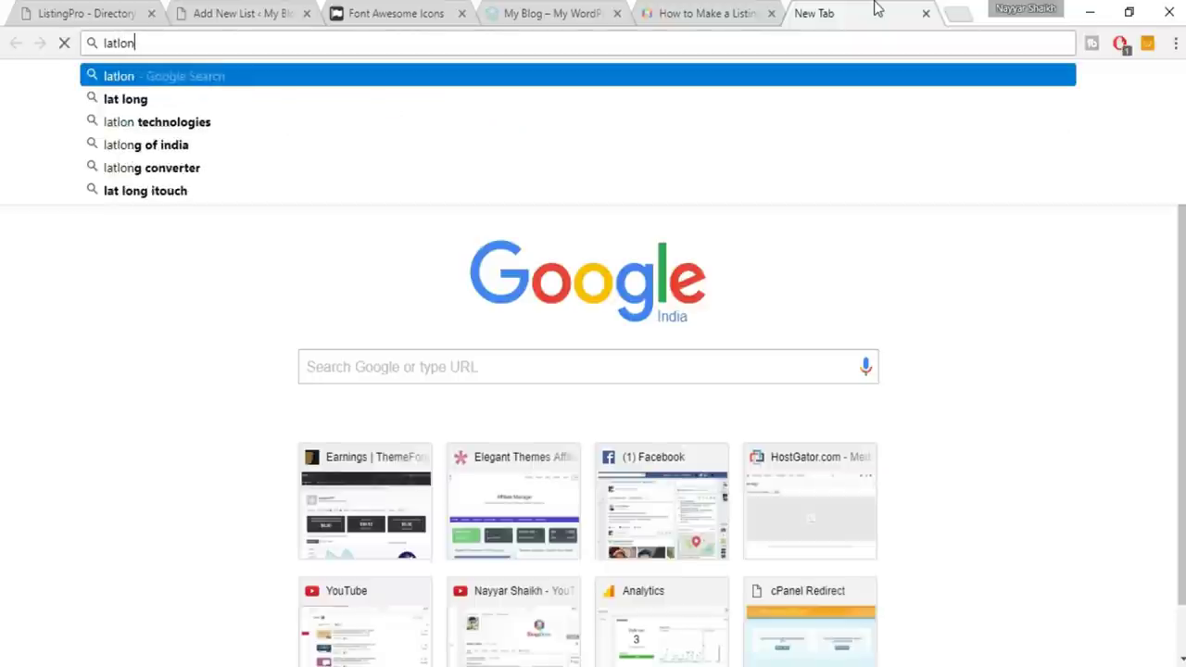
{"action": "key", "text": "Return"}
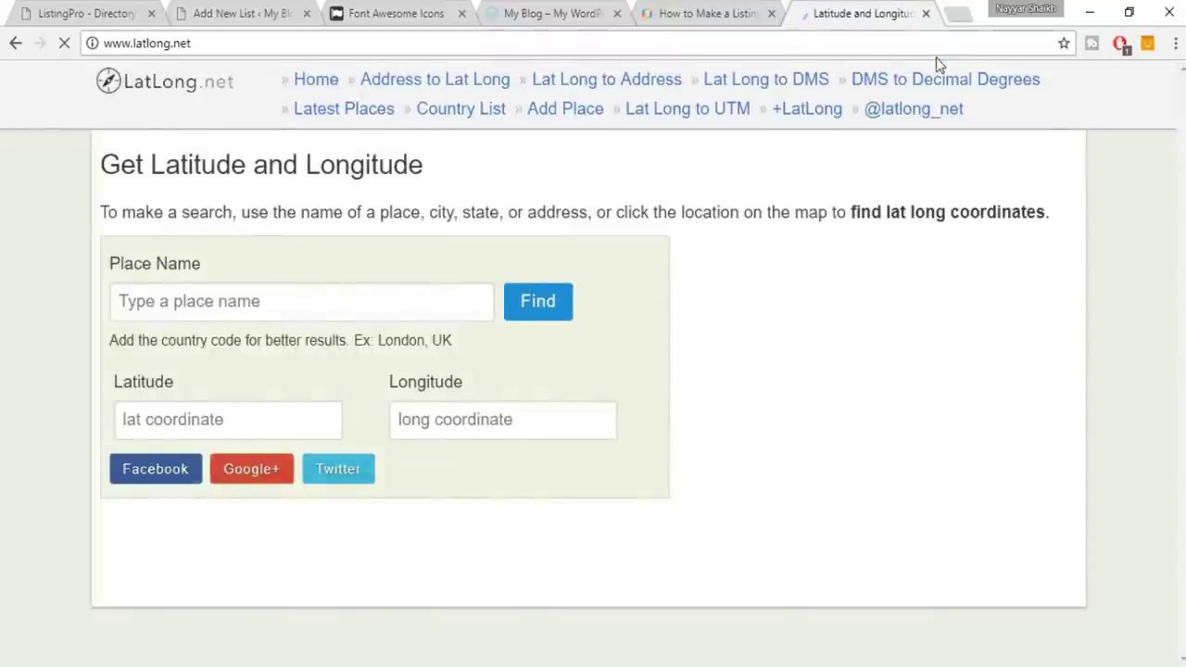
{"action": "left_click", "coordinate": [248, 303]}
{"action": "key", "text": "ctrl+v"}
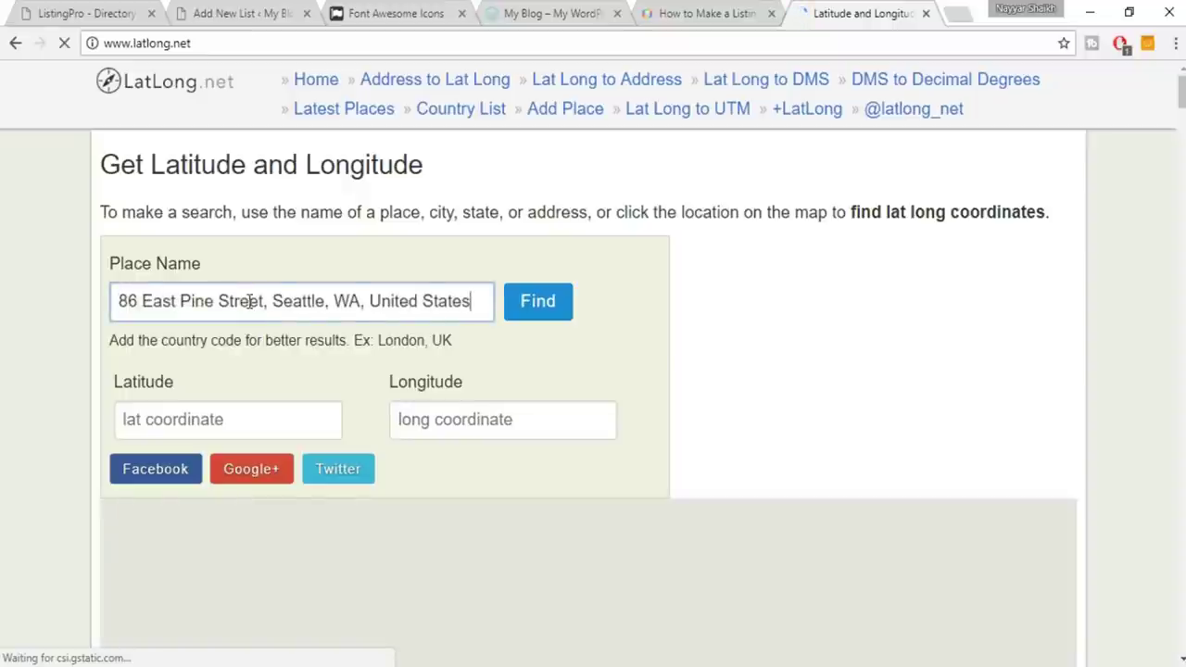
{"action": "left_click", "coordinate": [536, 313]}
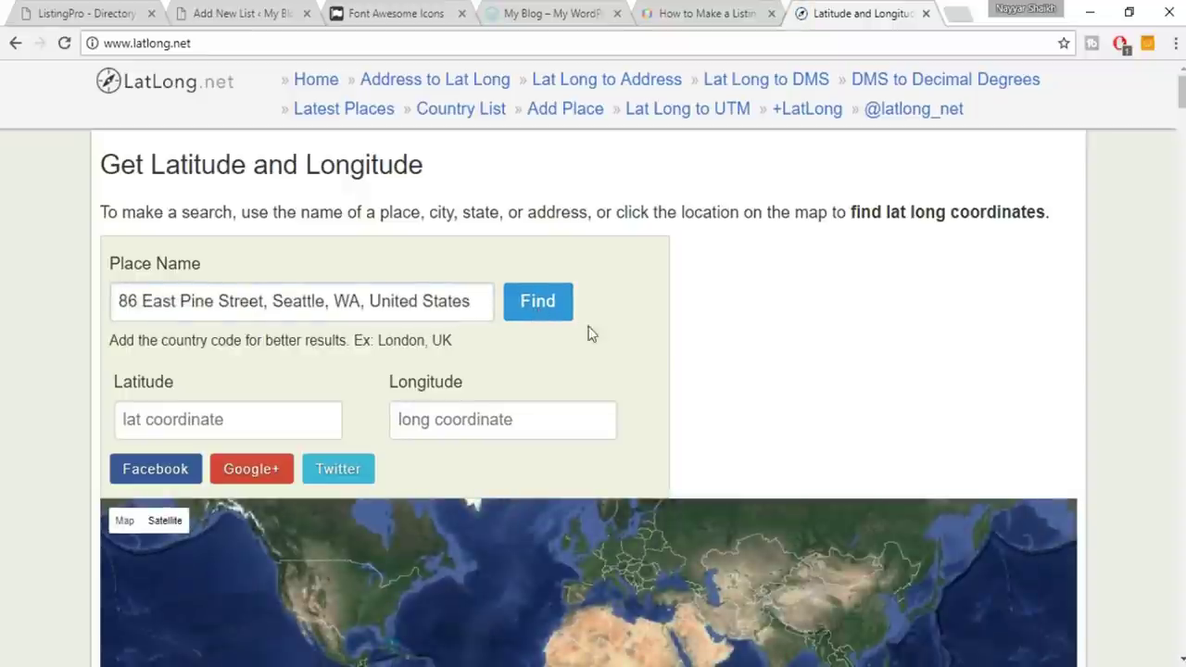
Fill Latitude with 47.609815 and Longitude with -122.341281.
{"action": "left_click_drag", "start_coordinate": [250, 423], "coordinate": [101, 412]}
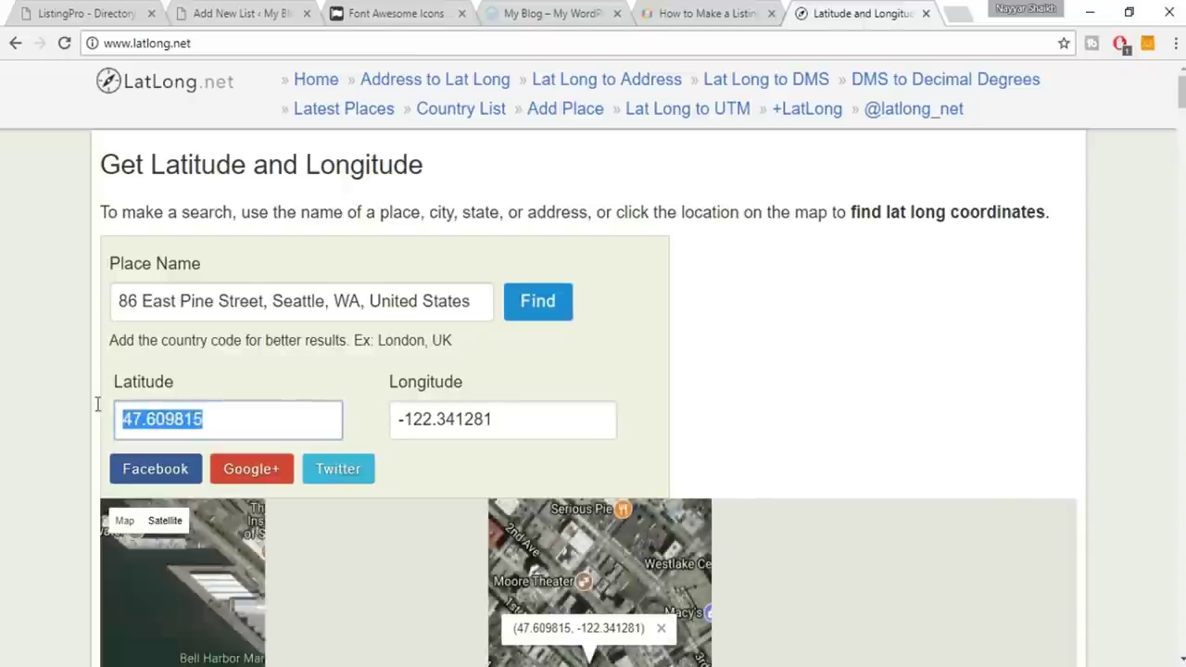
{"action": "left_click", "coordinate": [241, 13]}
{"action": "key", "text": "ctrl+v"}
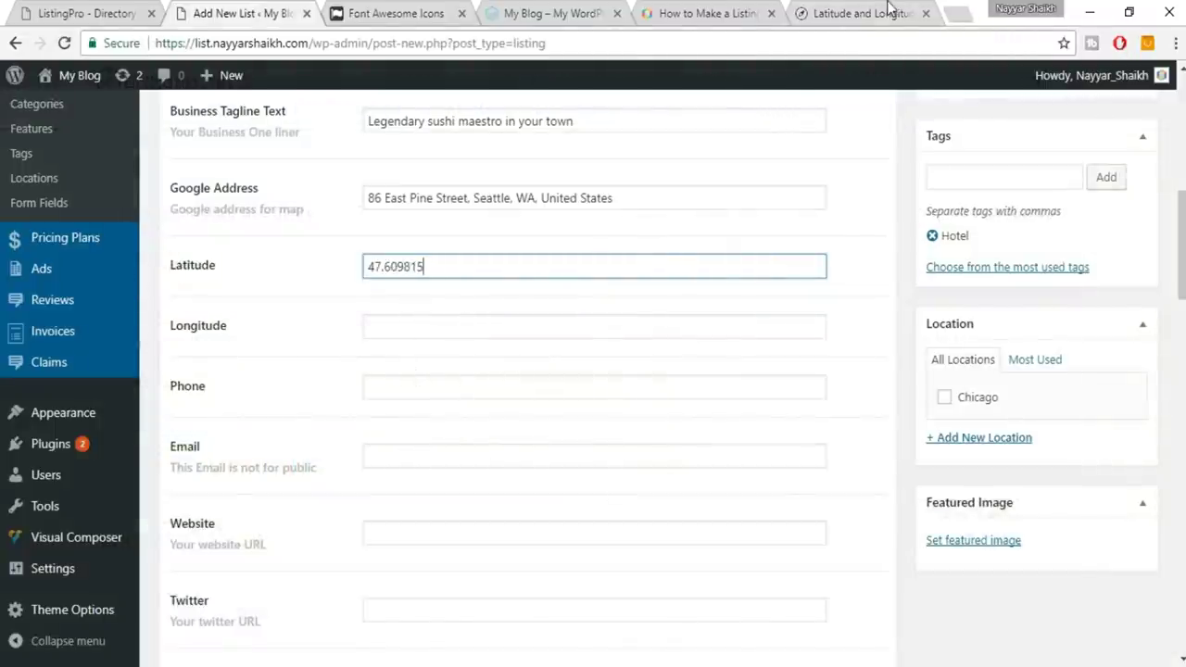
{"action": "left_click", "coordinate": [861, 13]}
{"action": "left_click_drag", "start_coordinate": [528, 418], "coordinate": [384, 428]}
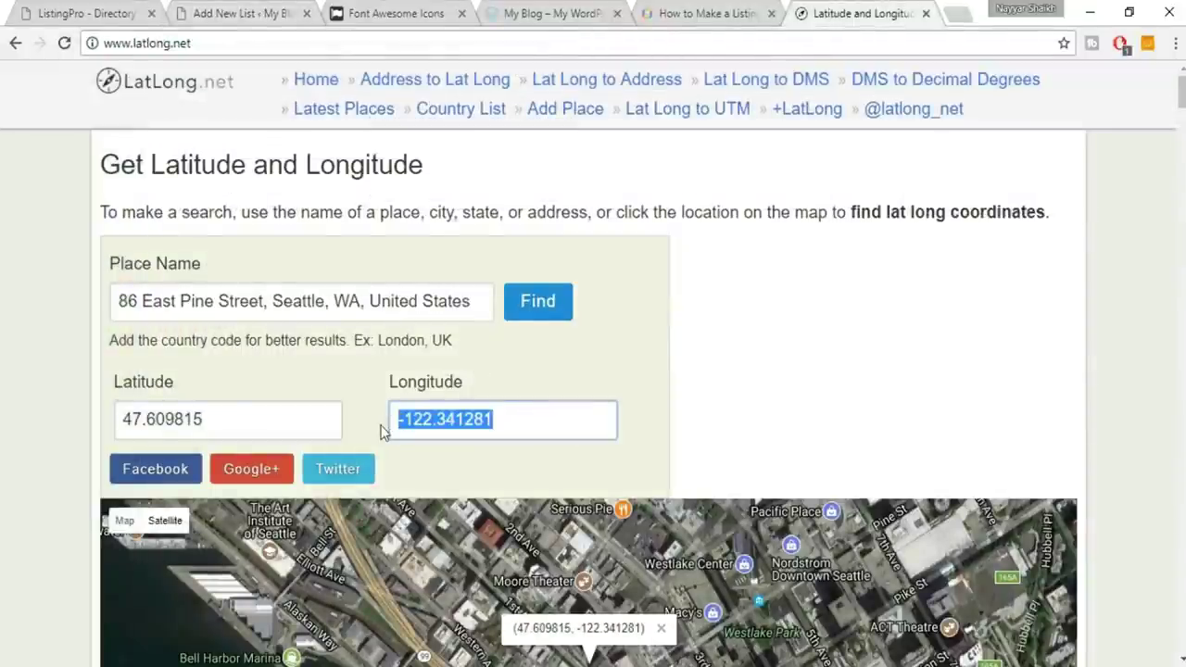
{"action": "key", "text": "ctrl+c"}
{"action": "key", "text": "ctrl+2"}
{"action": "left_click", "coordinate": [424, 331]}
{"action": "key", "text": "ctrl+v"}
Start filling in the listing's phone, email and website fields.
{"action": "left_click", "coordinate": [457, 393]}
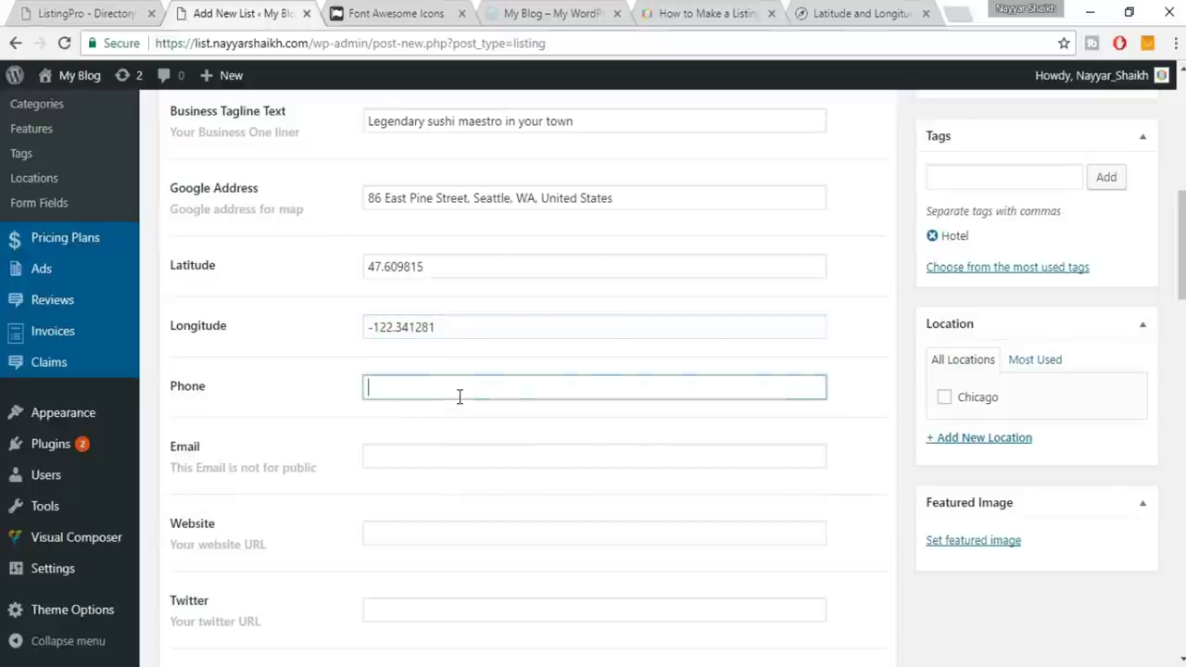
{"action": "type", "text": "1234567980"}
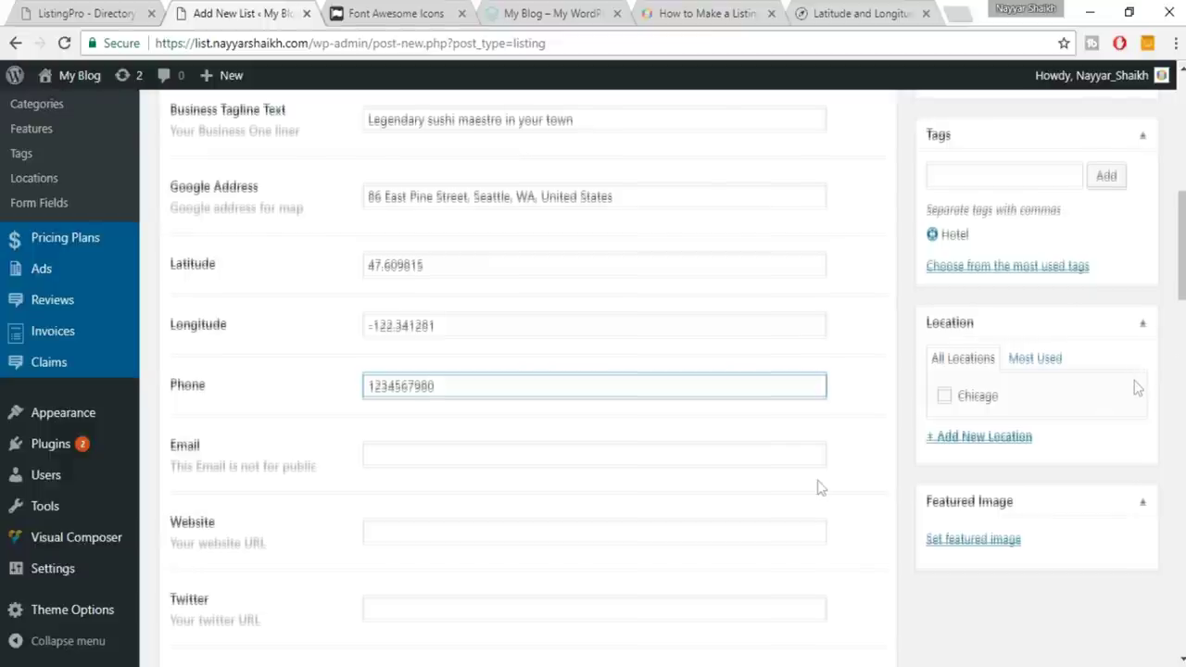
{"action": "scroll", "coordinate": [627, 347], "scroll_direction": "down", "scroll_amount": 1}
{"action": "left_click", "coordinate": [623, 356]}
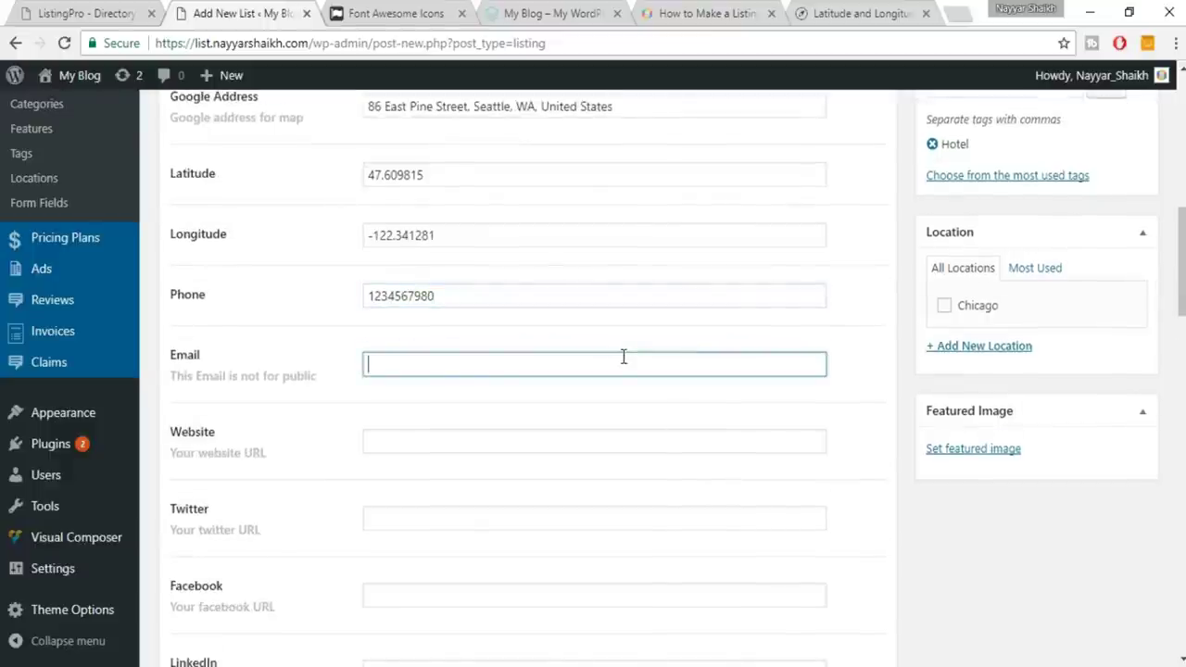
{"action": "type", "text": "mail@gmail.com"}
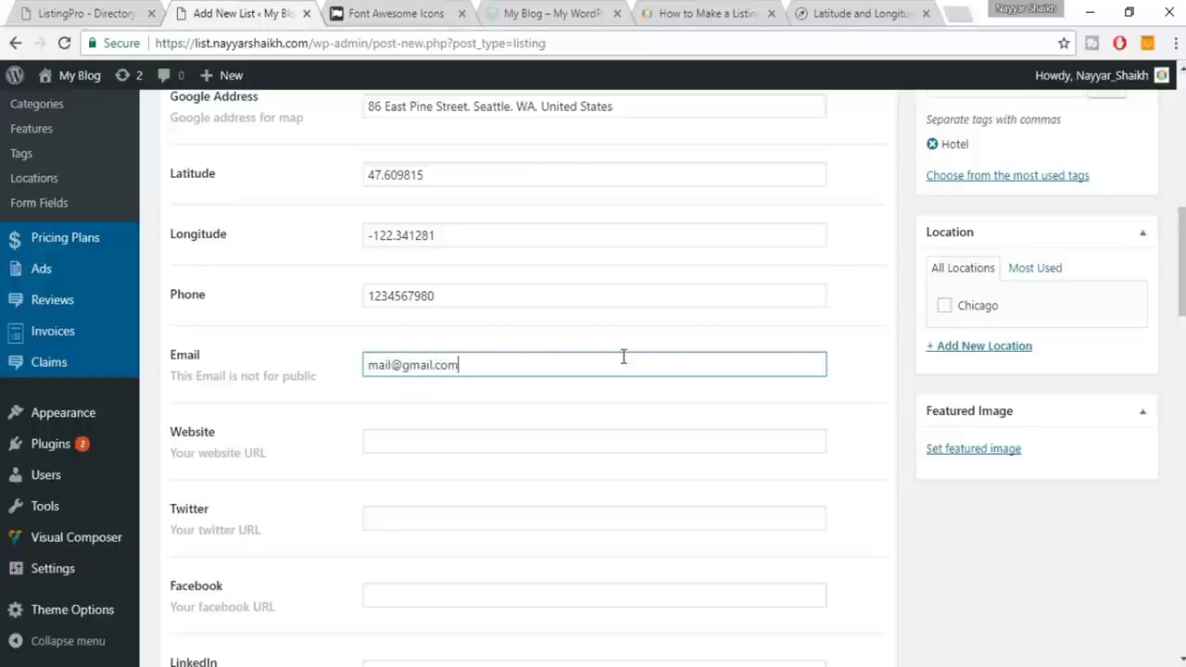
{"action": "scroll", "coordinate": [535, 347], "scroll_direction": "down", "scroll_amount": 1}
{"action": "left_click", "coordinate": [535, 349]}
{"action": "type", "text": "website.com"}
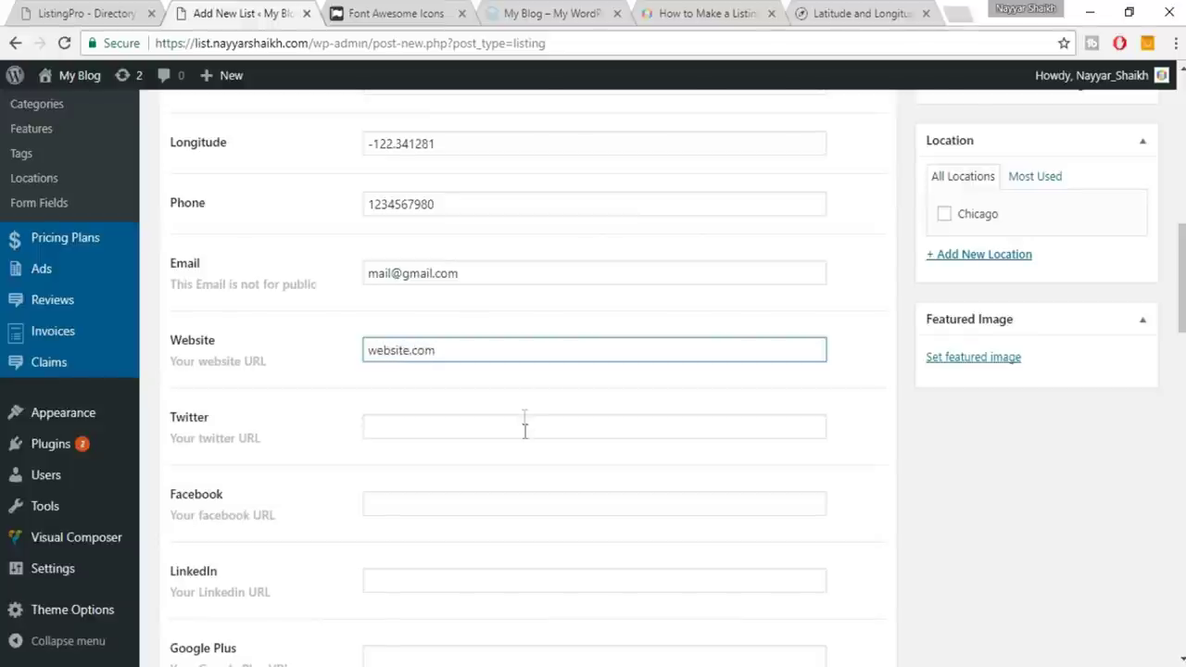
Accept the suggested Twitter and Facebook profile links.
{"action": "left_click", "coordinate": [525, 428]}
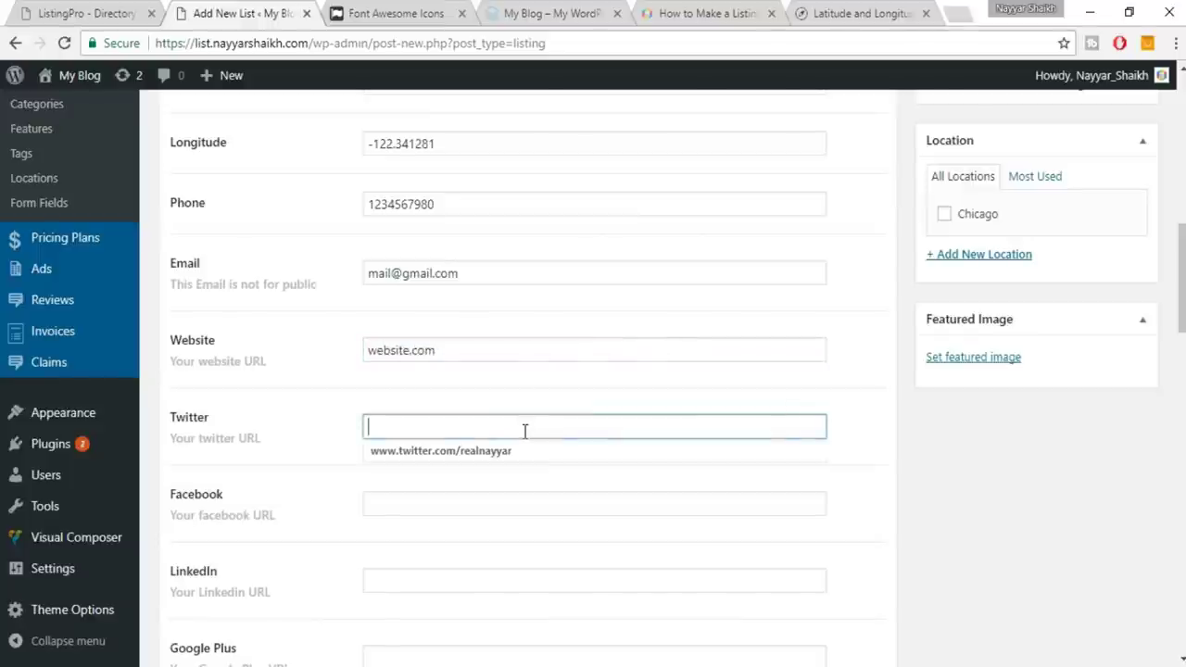
{"action": "key", "text": "Down"}
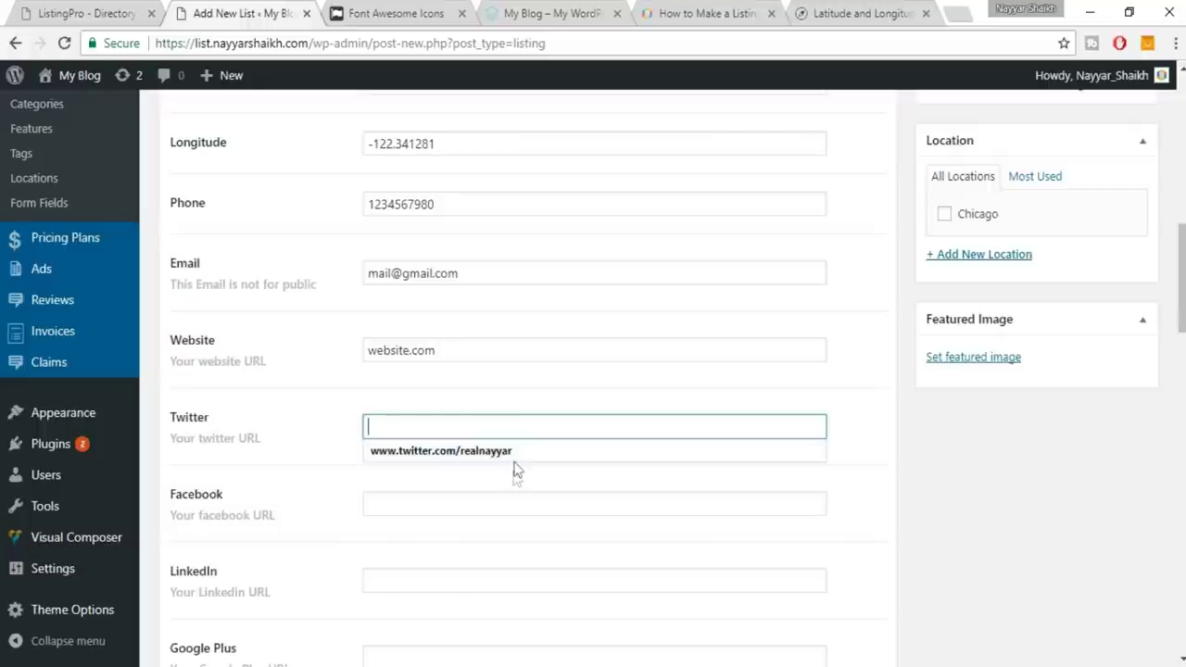
{"action": "left_click", "coordinate": [517, 466]}
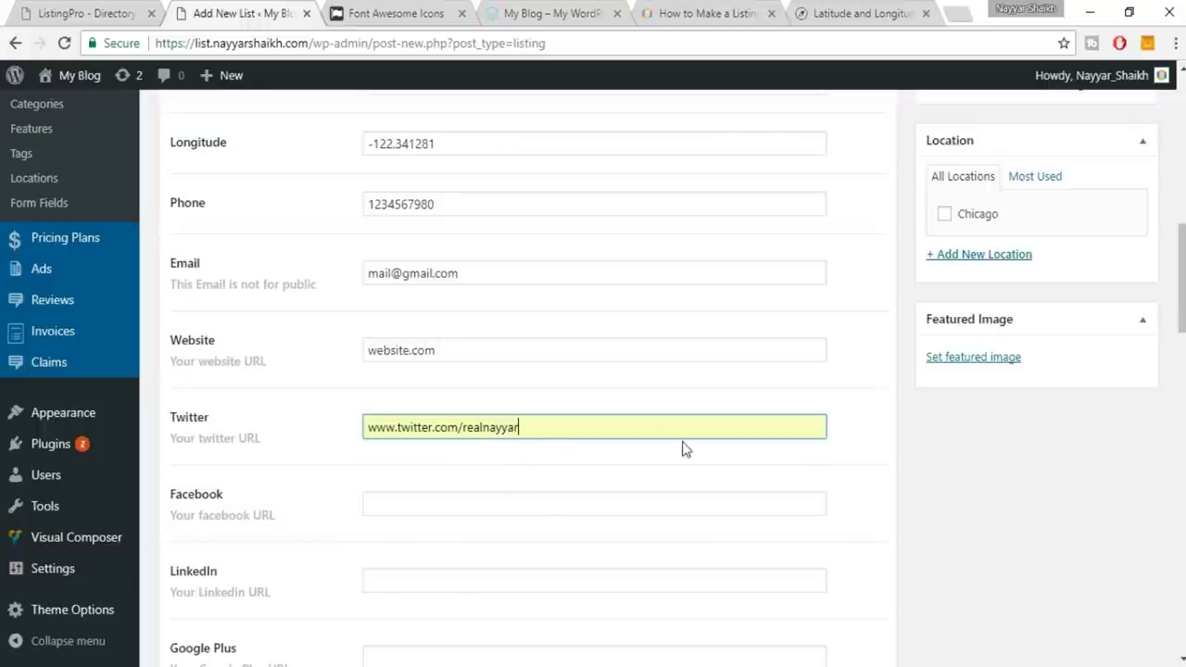
{"action": "scroll", "coordinate": [683, 448], "scroll_direction": "down", "scroll_amount": 2}
{"action": "left_click", "coordinate": [489, 324]}
{"action": "left_click", "coordinate": [489, 339]}
{"action": "scroll", "coordinate": [783, 426], "scroll_direction": "down", "scroll_amount": 1}
Enter the owner's YouTube channel URL and scroll down to the Image Gallery.
{"action": "left_click", "coordinate": [443, 468]}
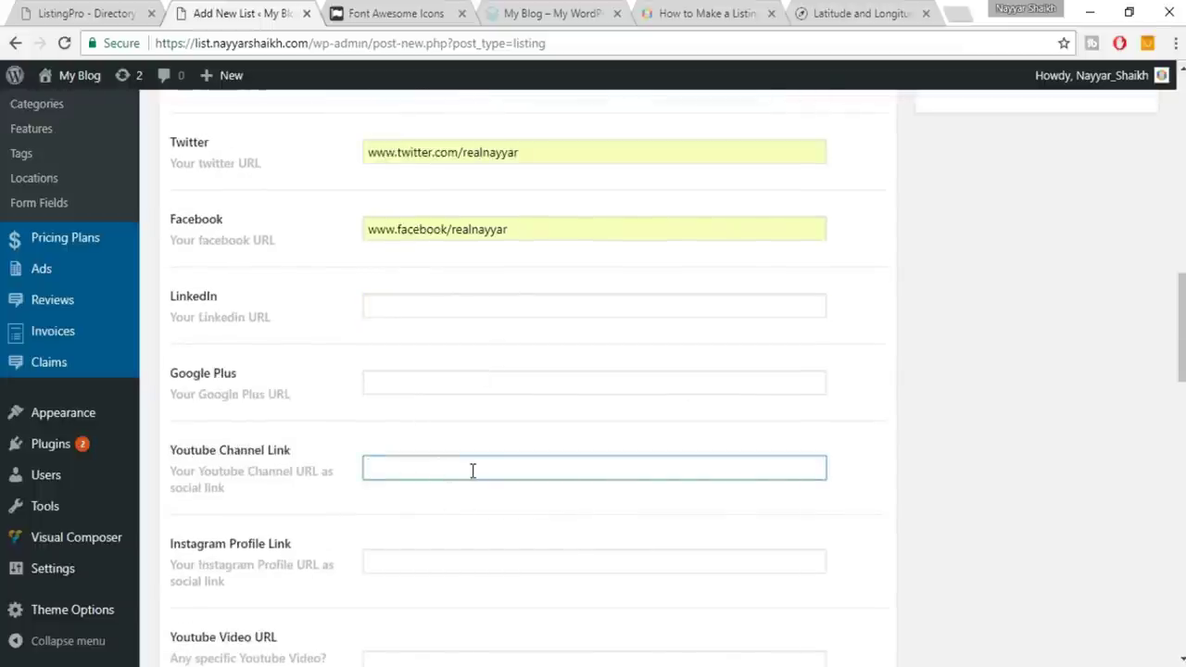
{"action": "type", "text": "Youtube.c"}
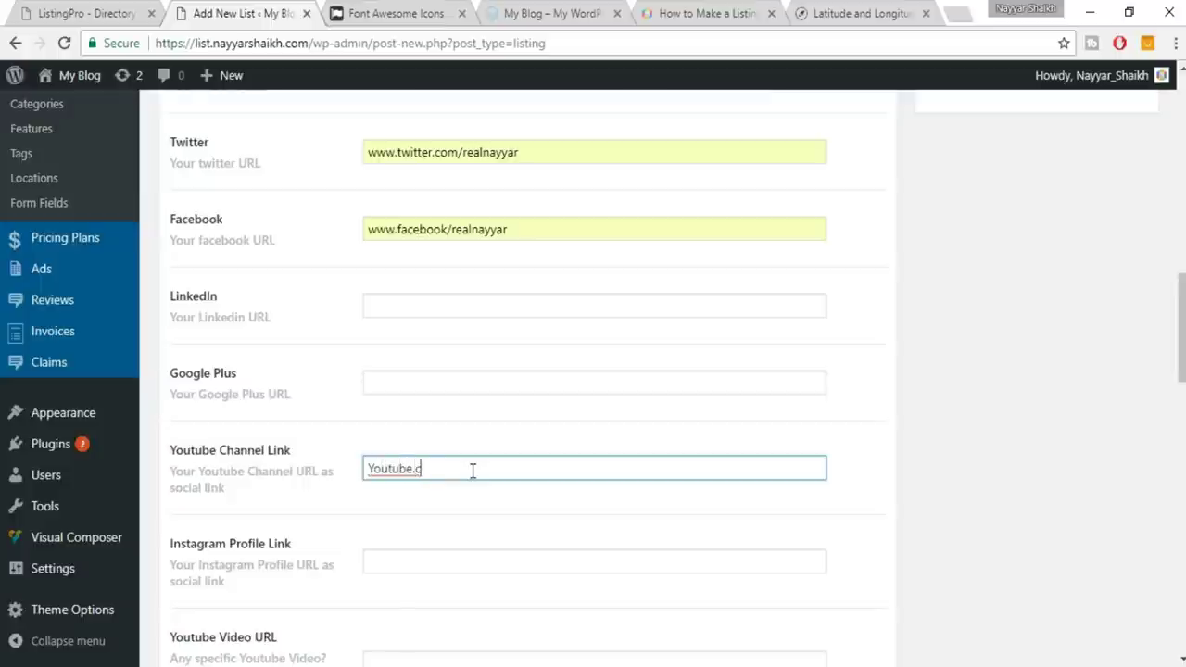
{"action": "type", "text": "om/nayyarshaikh"}
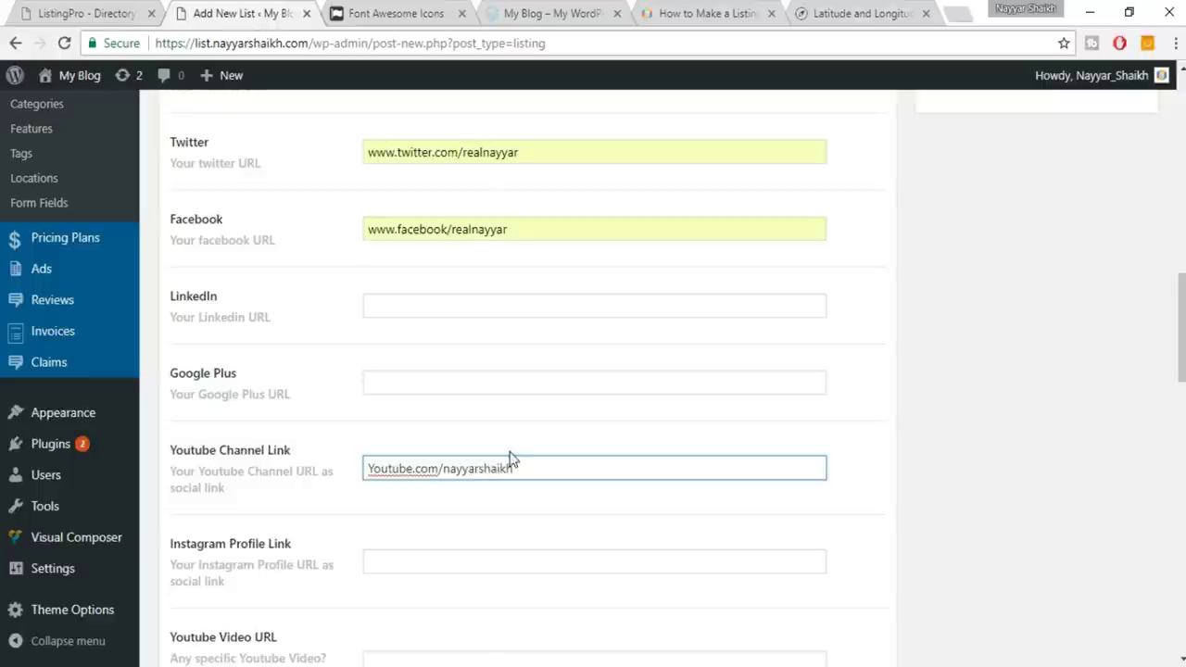
{"action": "scroll", "coordinate": [508, 459], "scroll_direction": "down", "scroll_amount": 4}
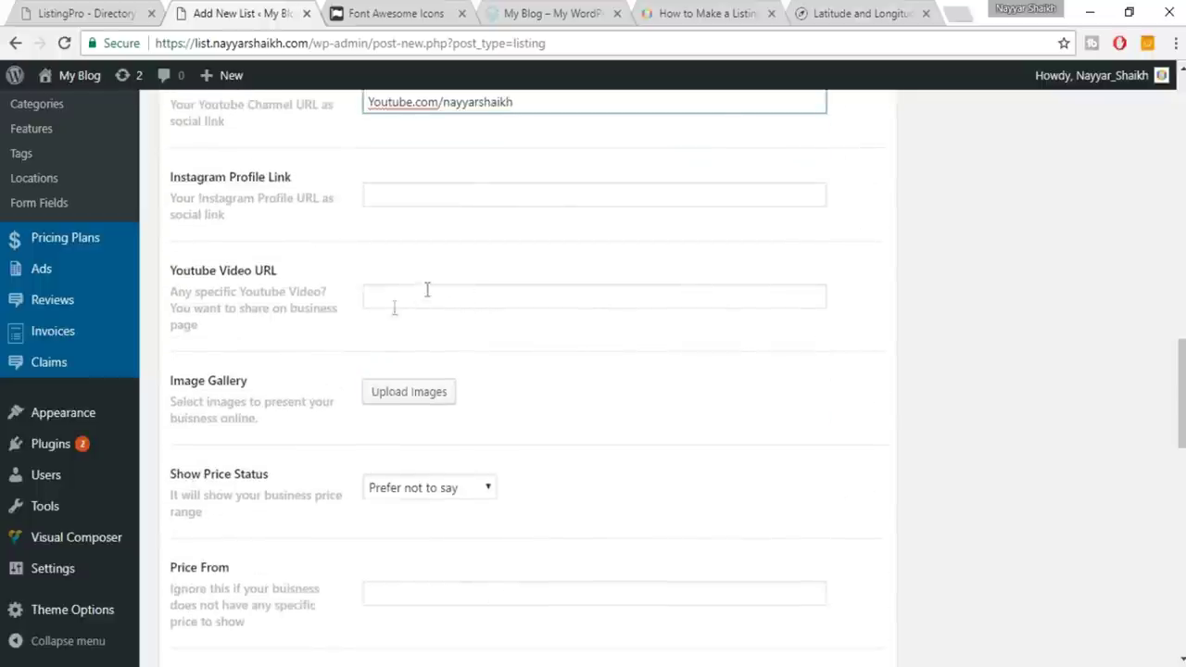
{"action": "left_click", "coordinate": [464, 299]}
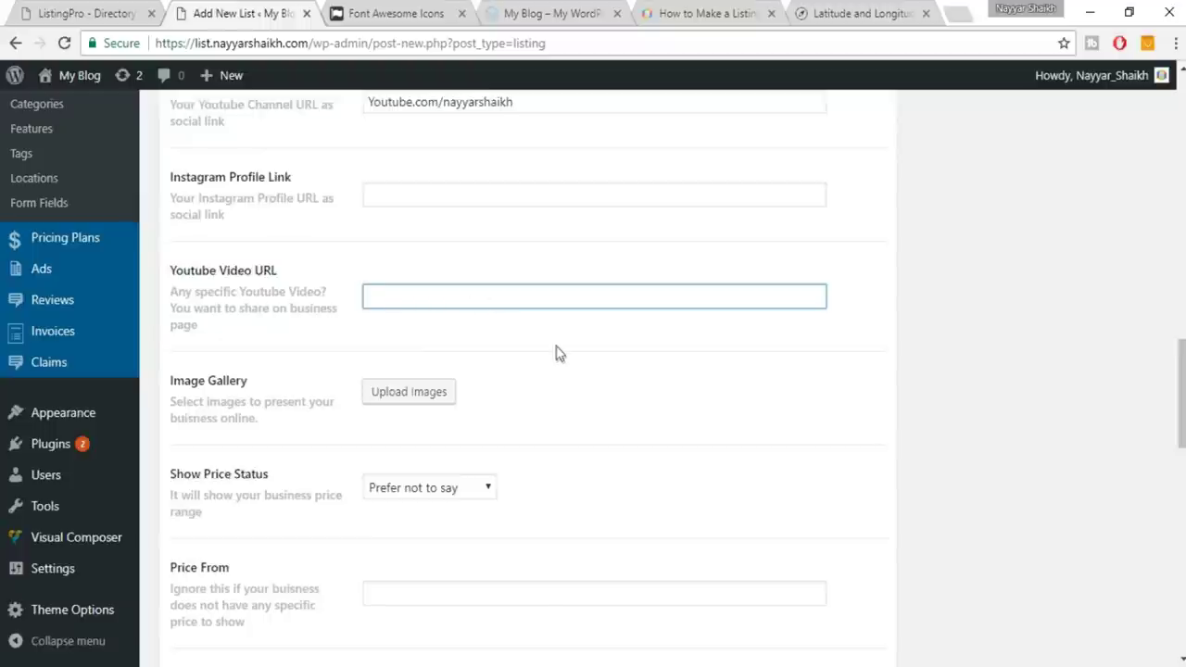
{"action": "left_click", "coordinate": [84, 13]}
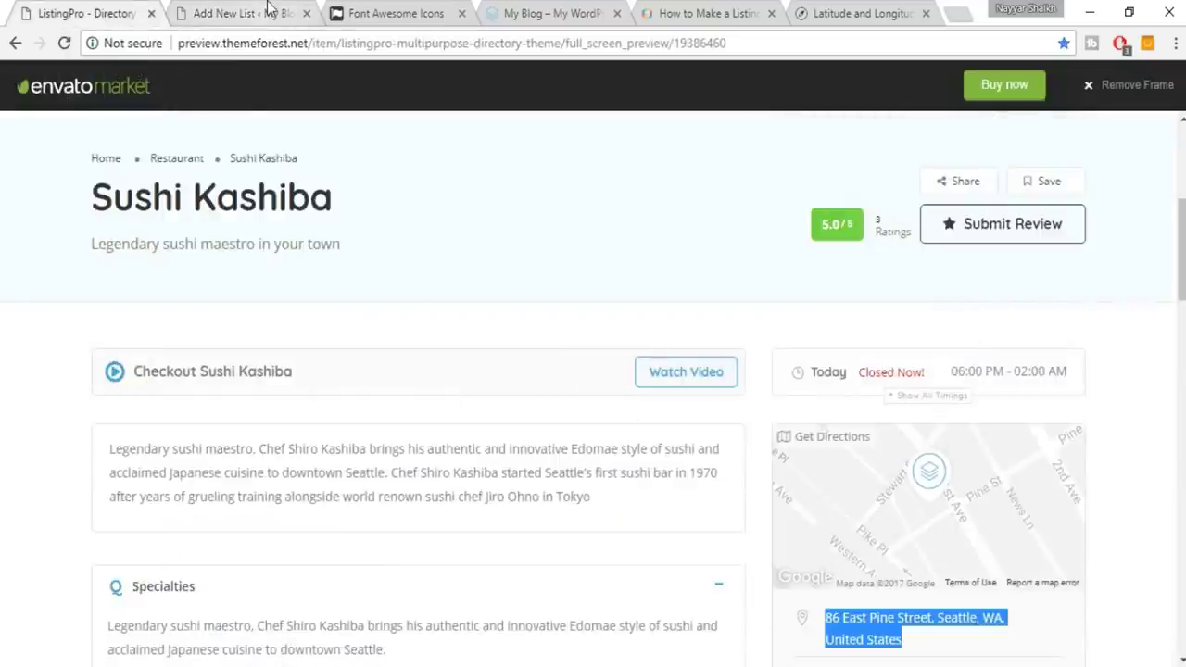
{"action": "left_click", "coordinate": [232, 12]}
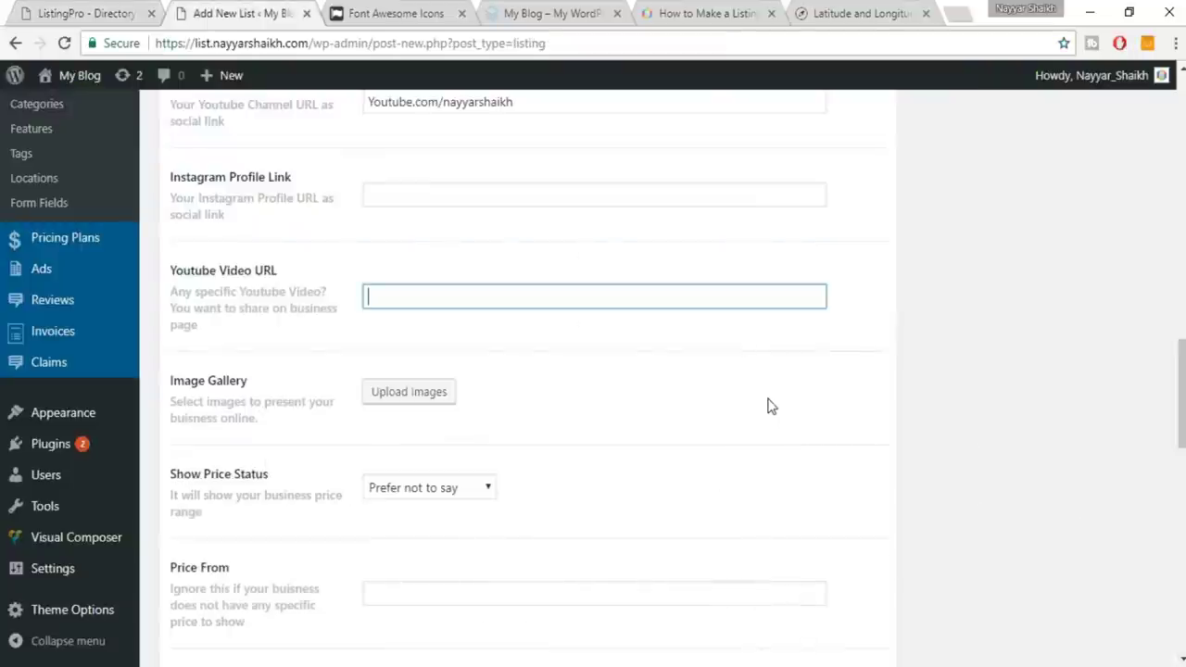
{"action": "scroll", "coordinate": [667, 405], "scroll_direction": "down", "scroll_amount": 1}
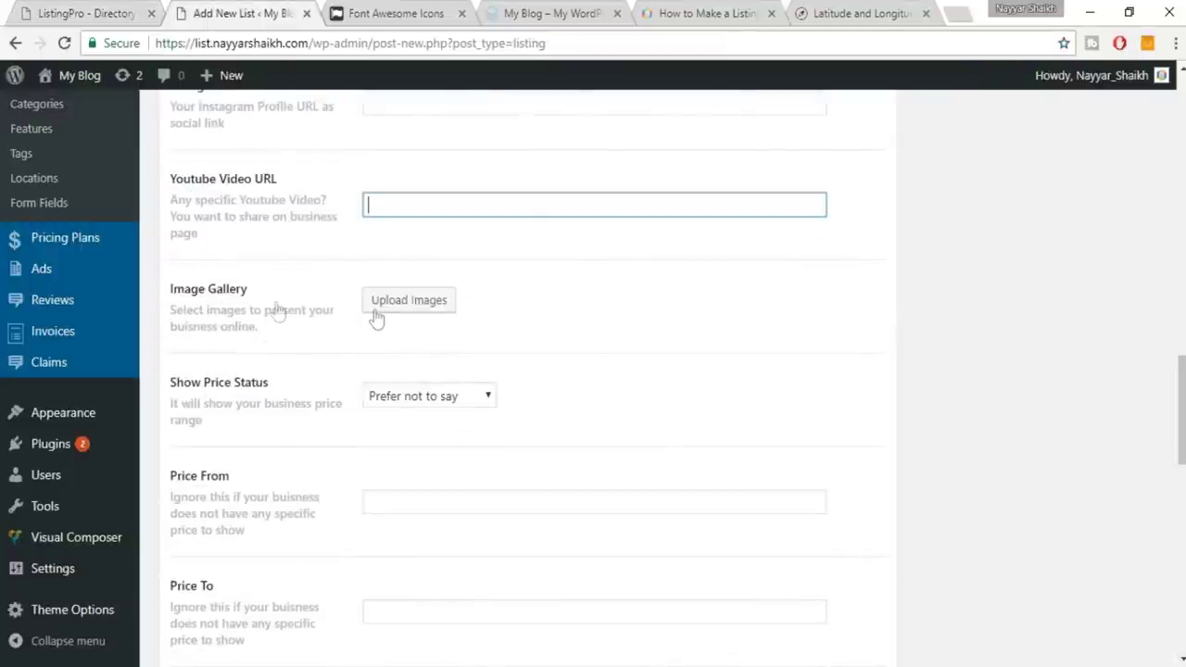
Upload all five photos from Images > Listing > Sushi and save them as the gallery.
{"action": "left_click", "coordinate": [387, 305]}
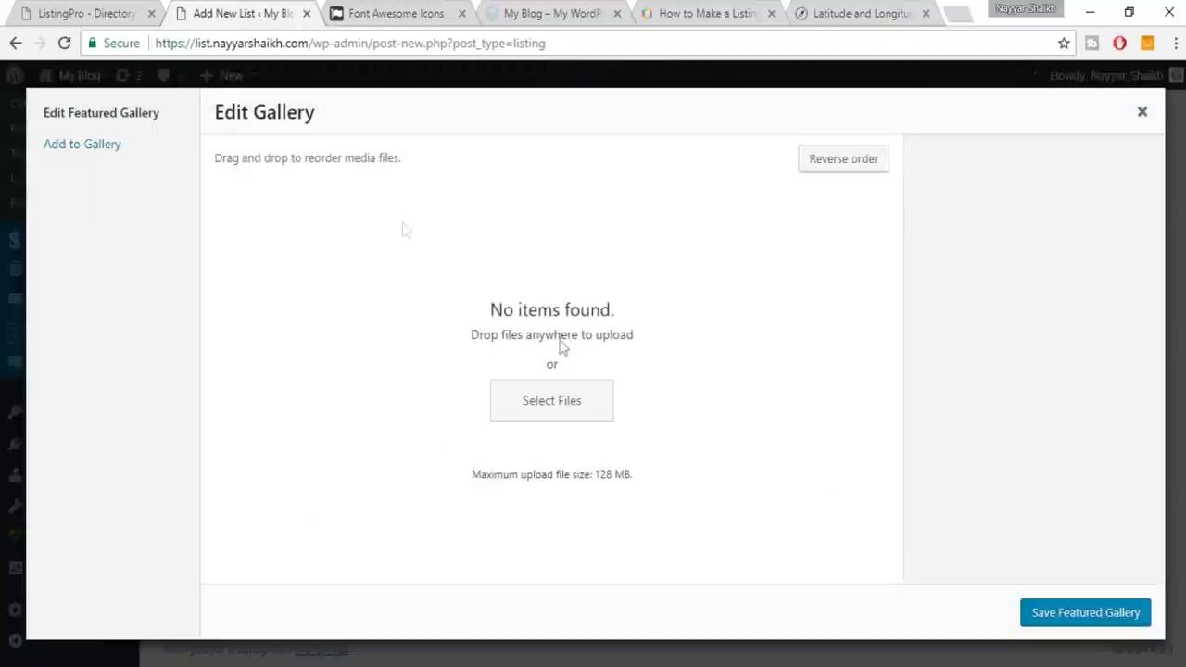
{"action": "left_click", "coordinate": [547, 414]}
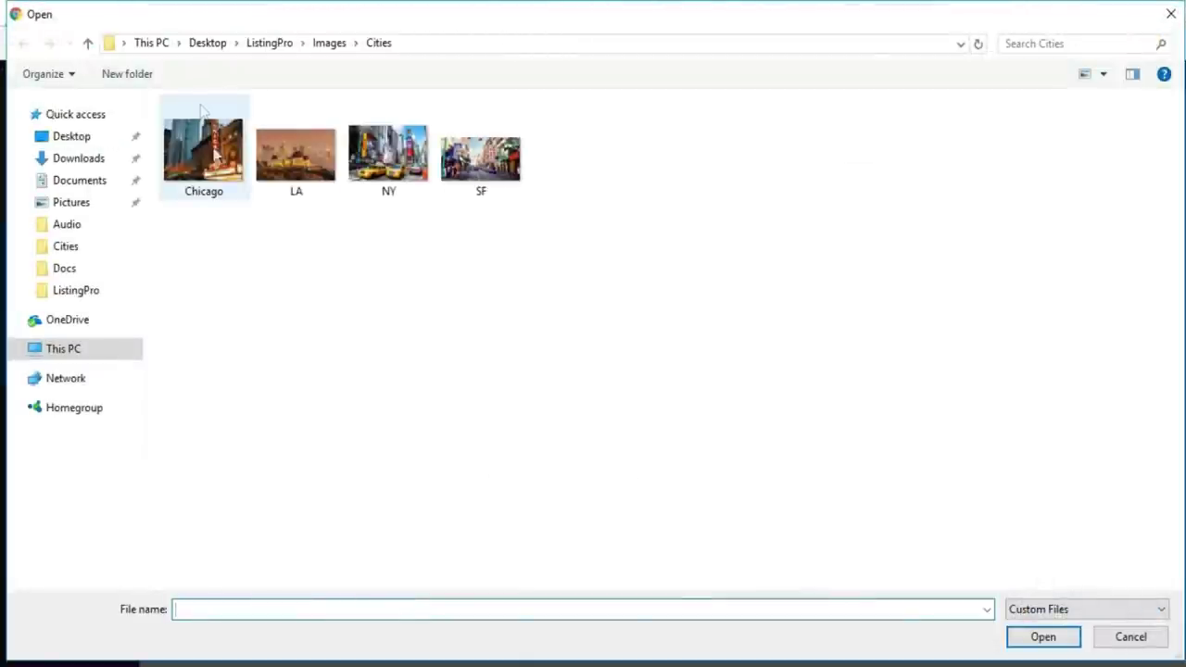
{"action": "left_click", "coordinate": [329, 42]}
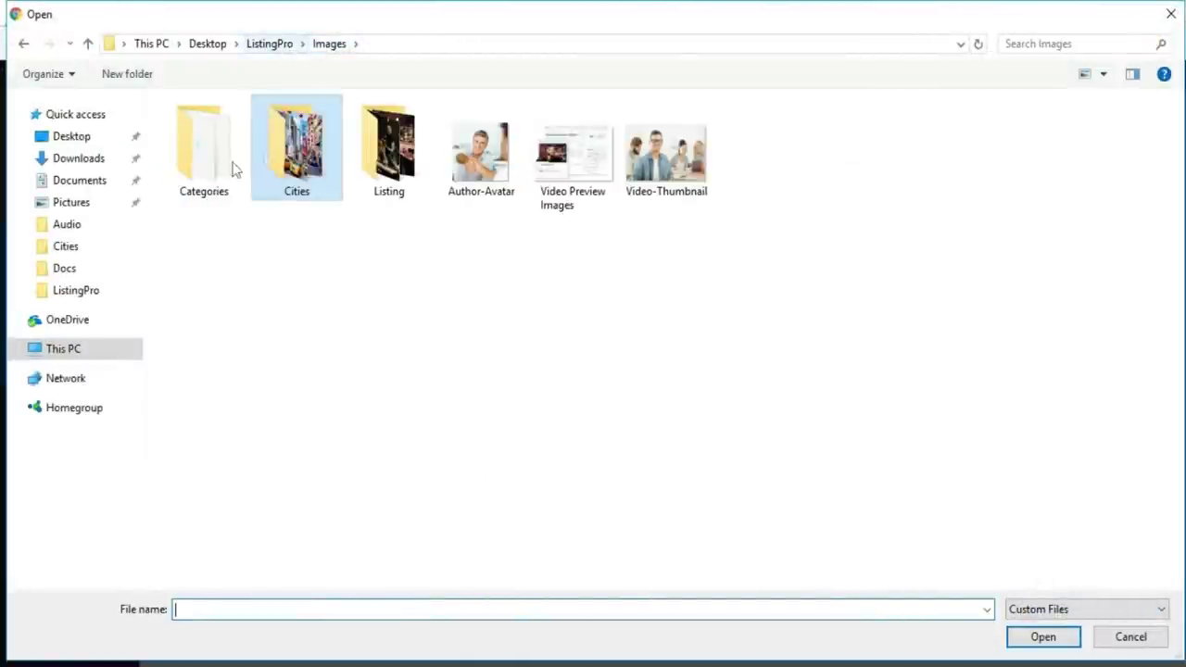
{"action": "double_click", "coordinate": [198, 172]}
{"action": "left_click", "coordinate": [329, 43]}
{"action": "double_click", "coordinate": [393, 171]}
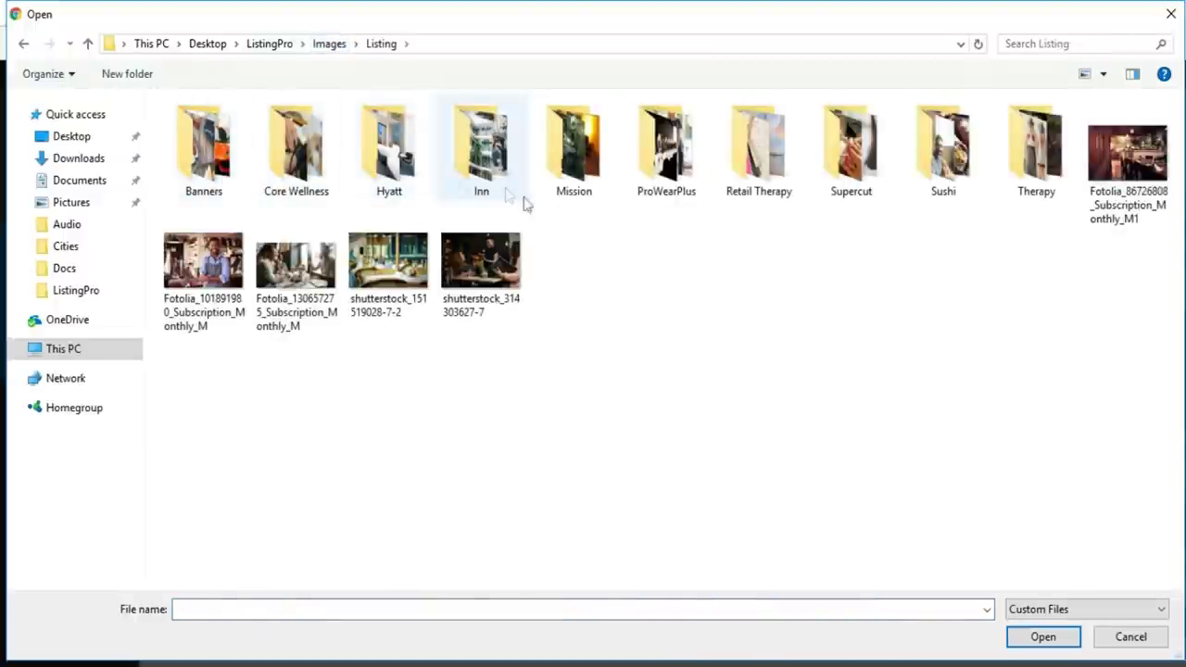
{"action": "double_click", "coordinate": [973, 176]}
{"action": "left_click_drag", "start_coordinate": [781, 185], "coordinate": [172, 93]}
{"action": "left_click", "coordinate": [1034, 635]}
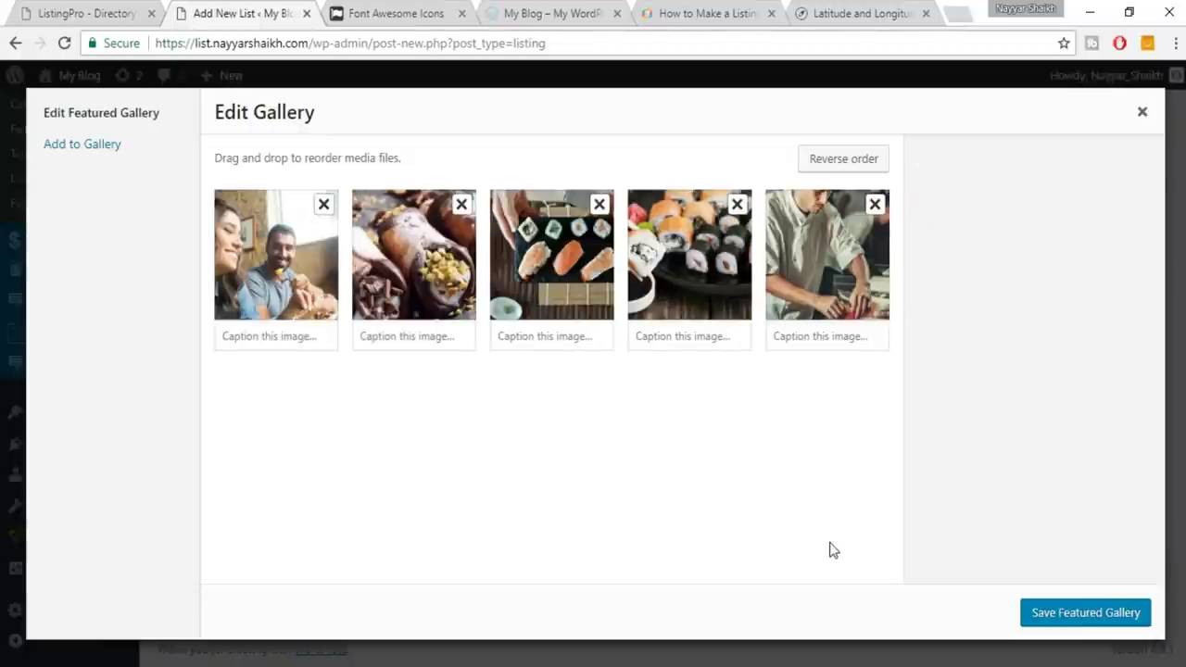
{"action": "left_click", "coordinate": [1060, 619]}
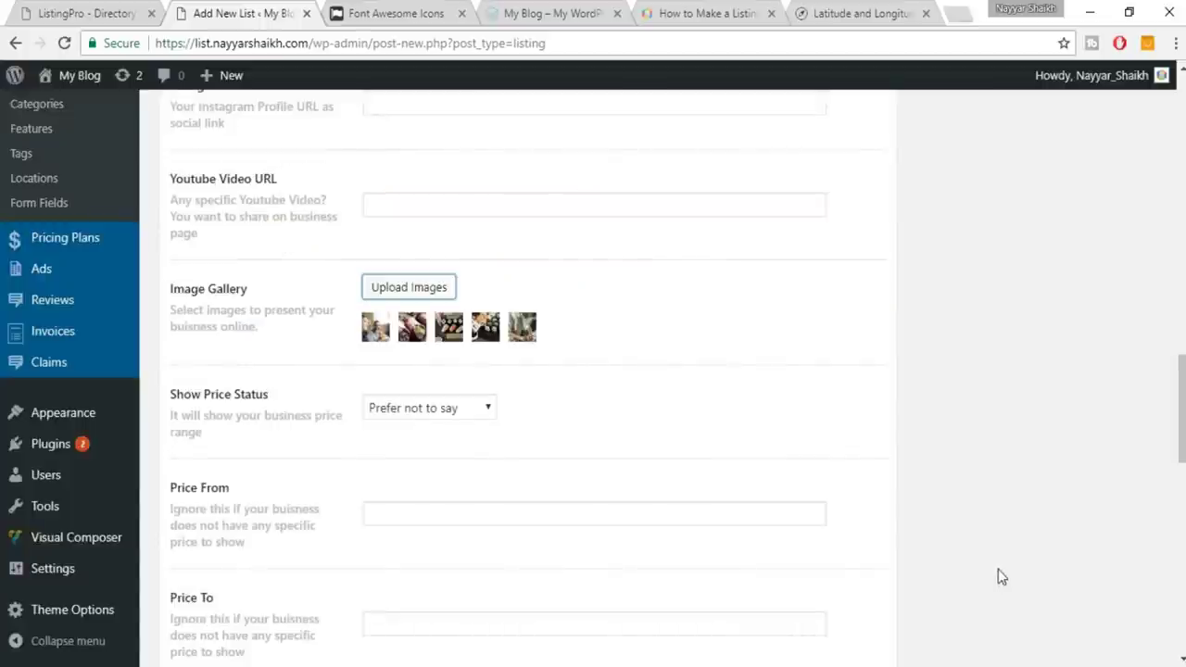
Set Show Price Status to $$$ Pricey.
{"action": "scroll", "coordinate": [985, 524], "scroll_direction": "down", "scroll_amount": 2}
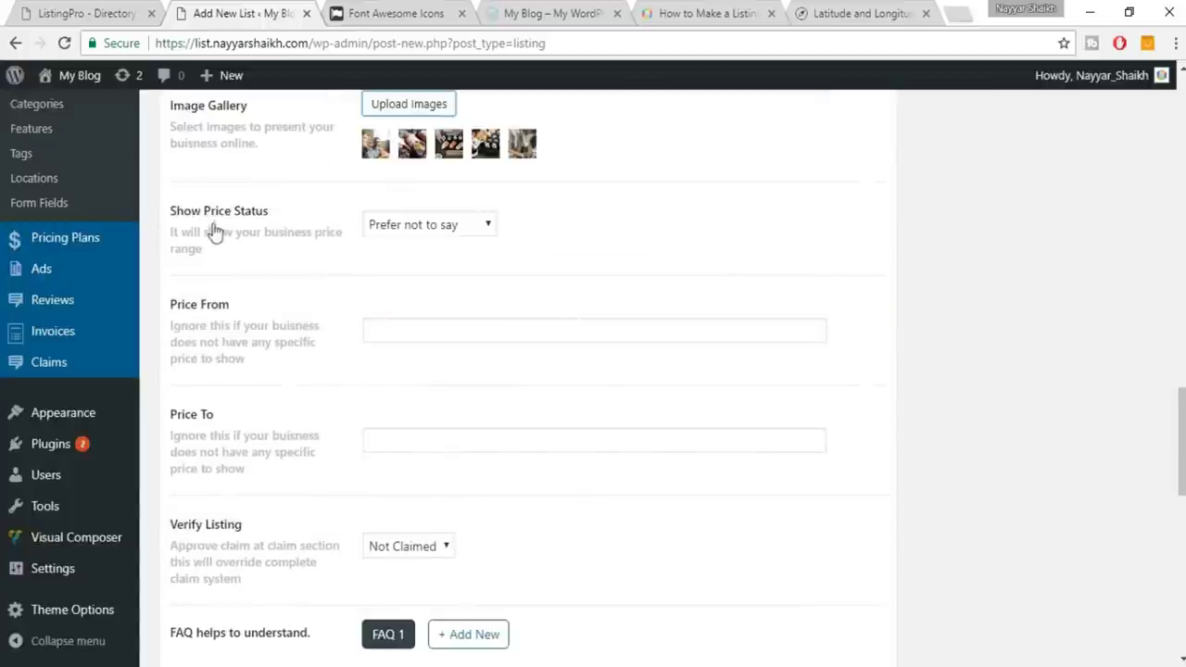
{"action": "left_click", "coordinate": [110, 7]}
{"action": "scroll", "coordinate": [1058, 390], "scroll_direction": "down", "scroll_amount": 5}
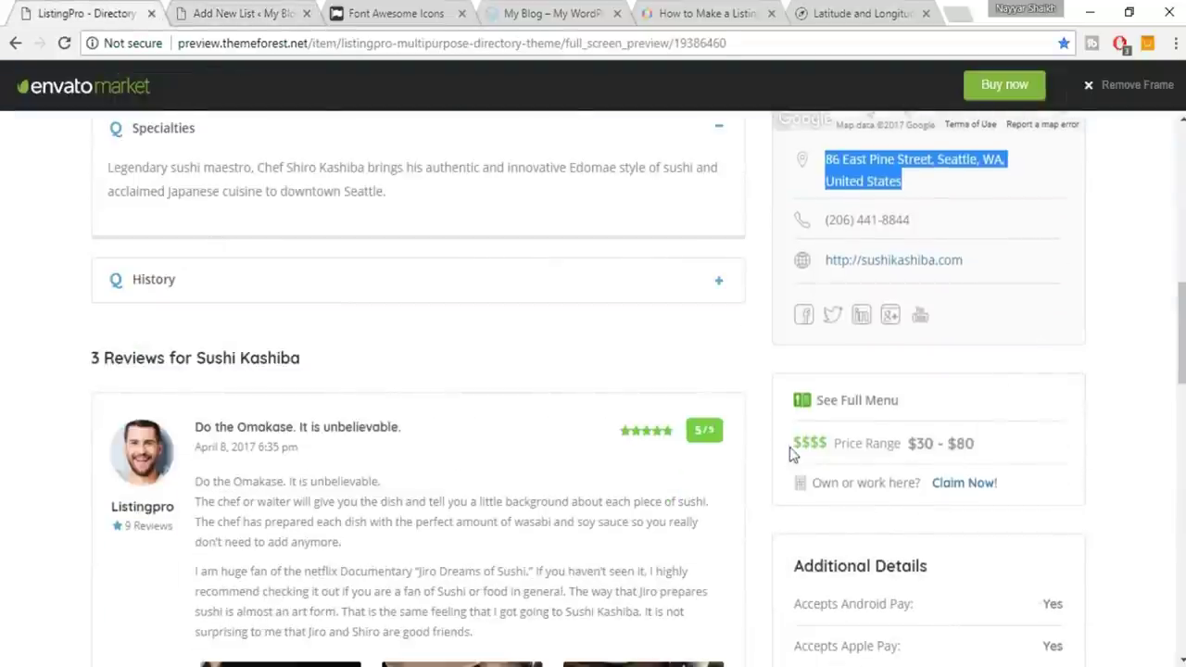
{"action": "left_click", "coordinate": [299, 11]}
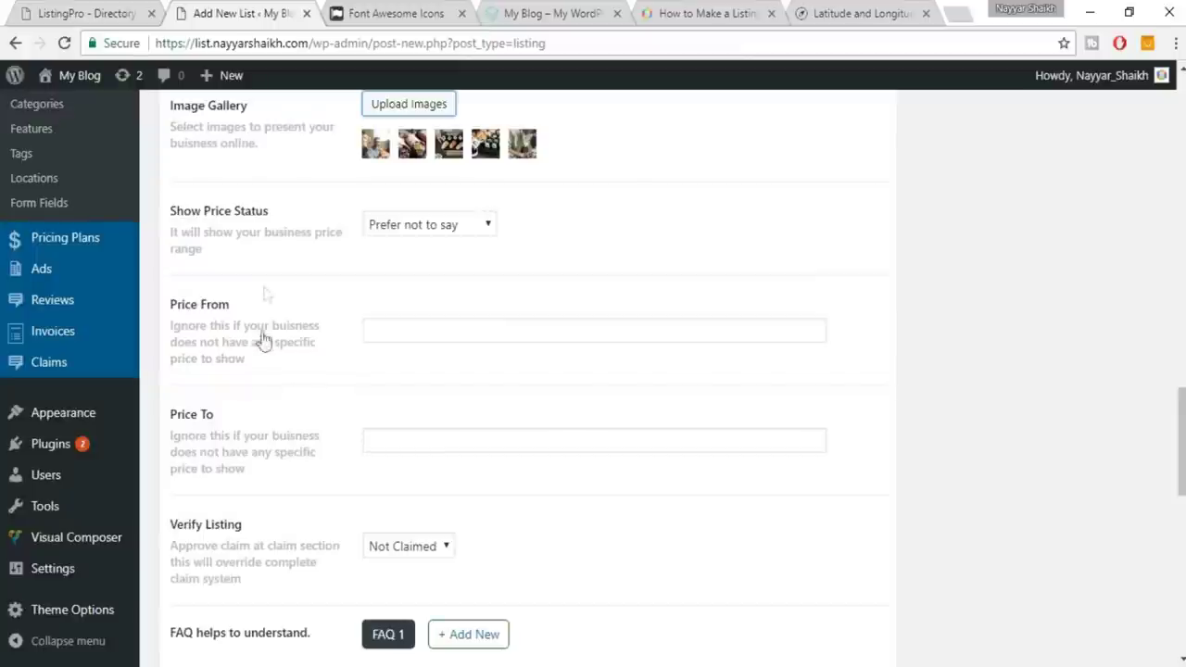
{"action": "left_click", "coordinate": [478, 228]}
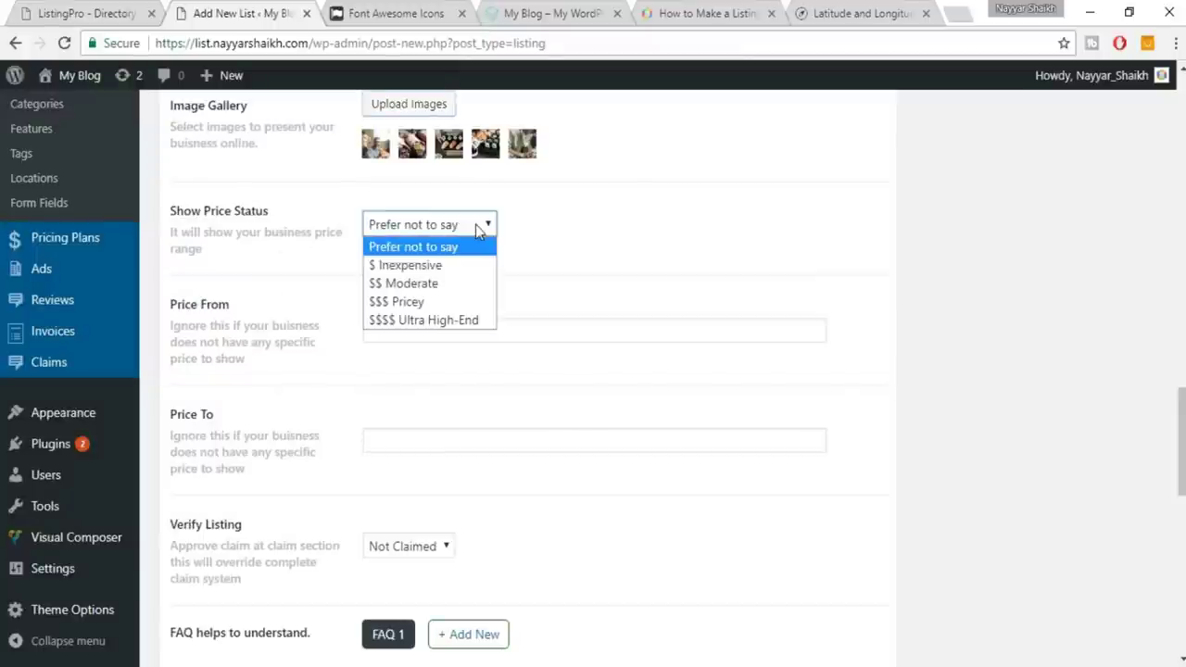
{"action": "left_click", "coordinate": [451, 302]}
Set the price range from $10 to $100.
{"action": "left_click", "coordinate": [459, 326]}
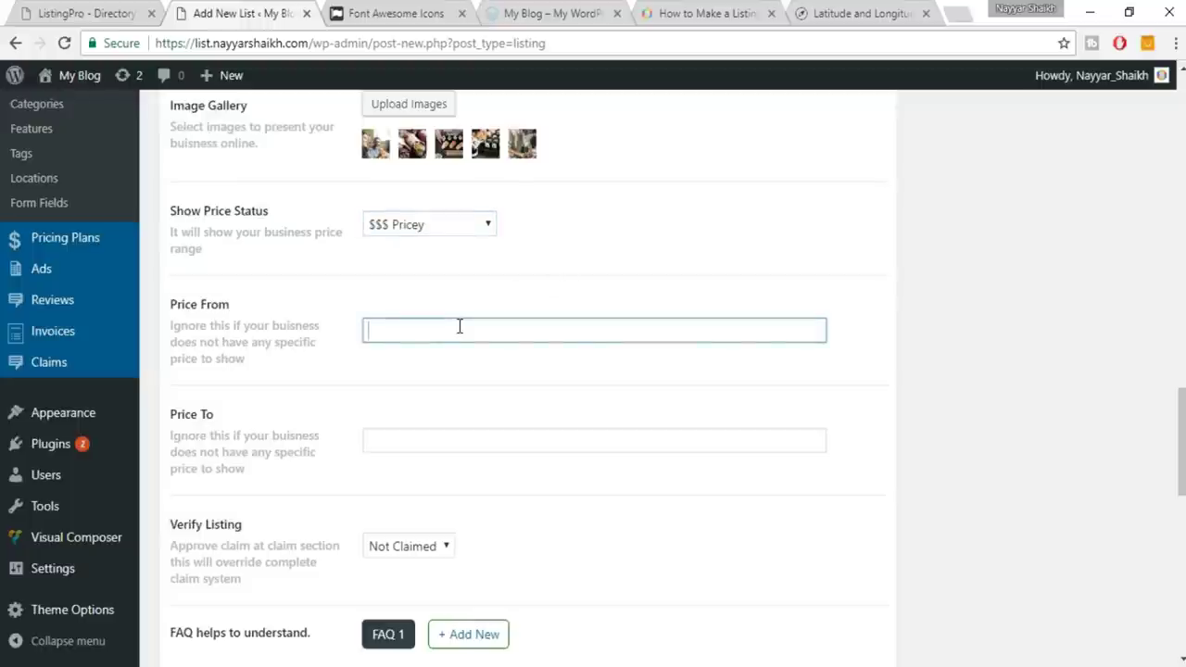
{"action": "key", "text": "Tab"}
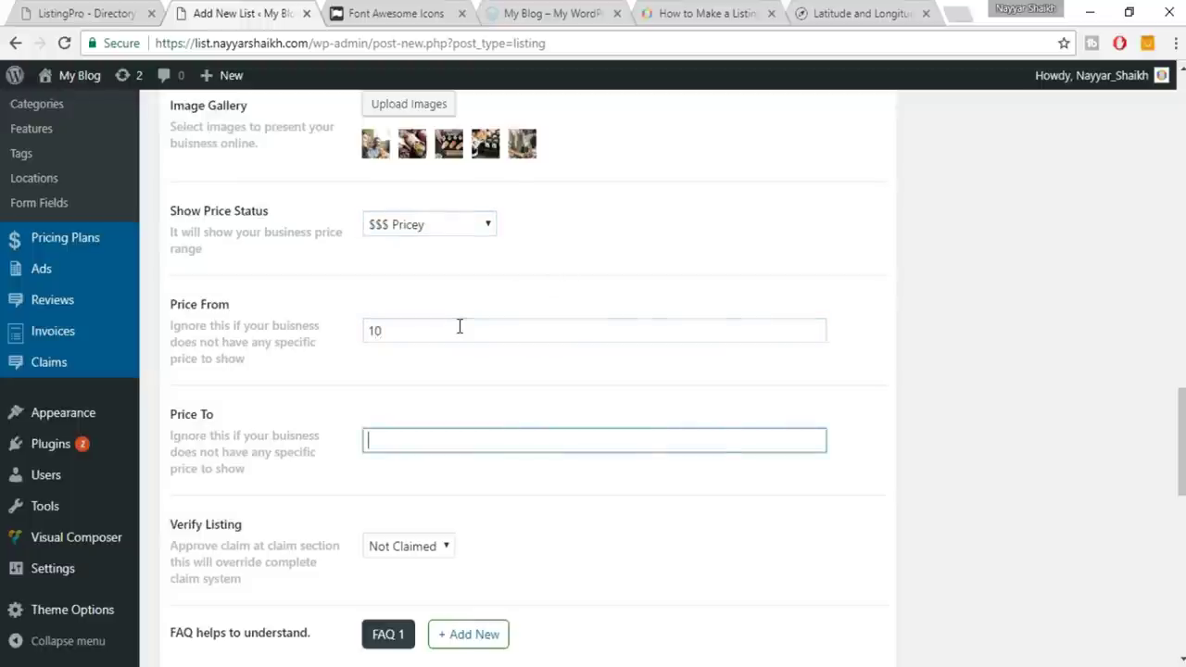
{"action": "left_click", "coordinate": [369, 330]}
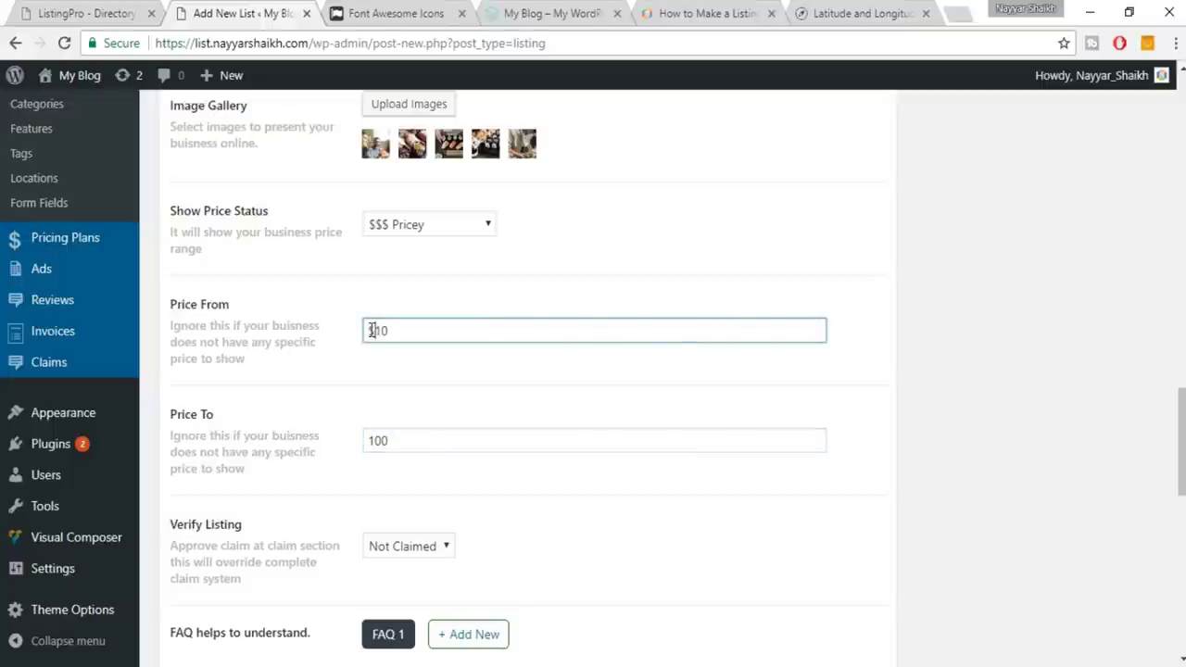
{"action": "left_click", "coordinate": [373, 444]}
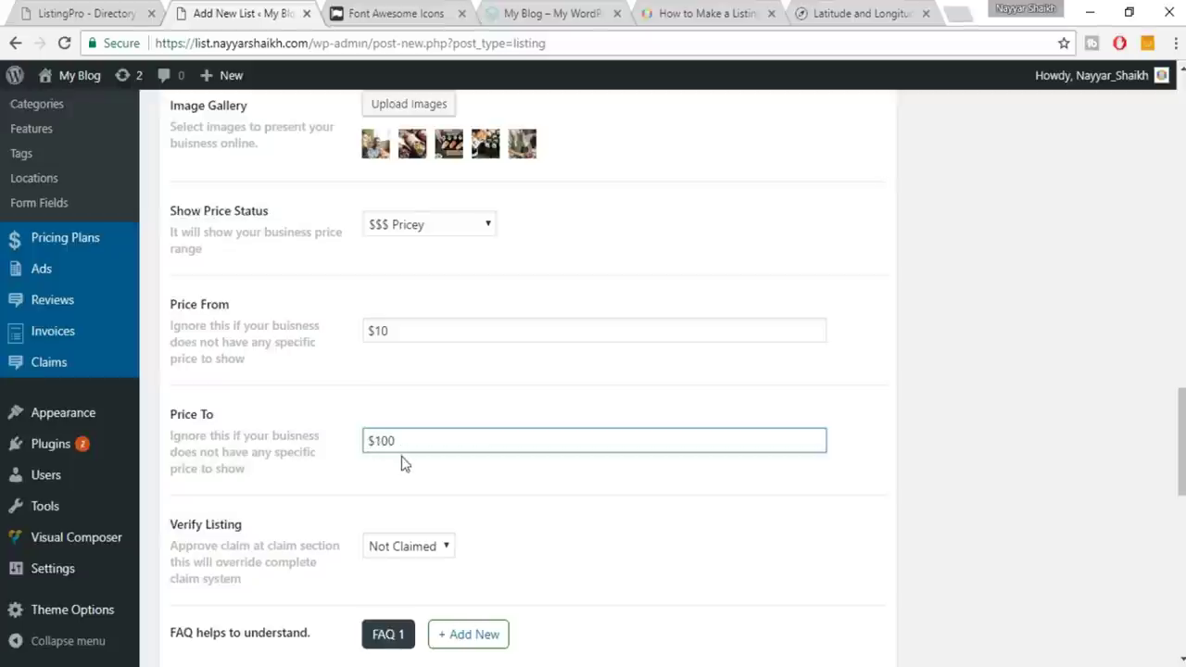
{"action": "scroll", "coordinate": [404, 464], "scroll_direction": "down", "scroll_amount": 2}
Set Verify Listing to Claimed.
{"action": "left_click", "coordinate": [446, 360]}
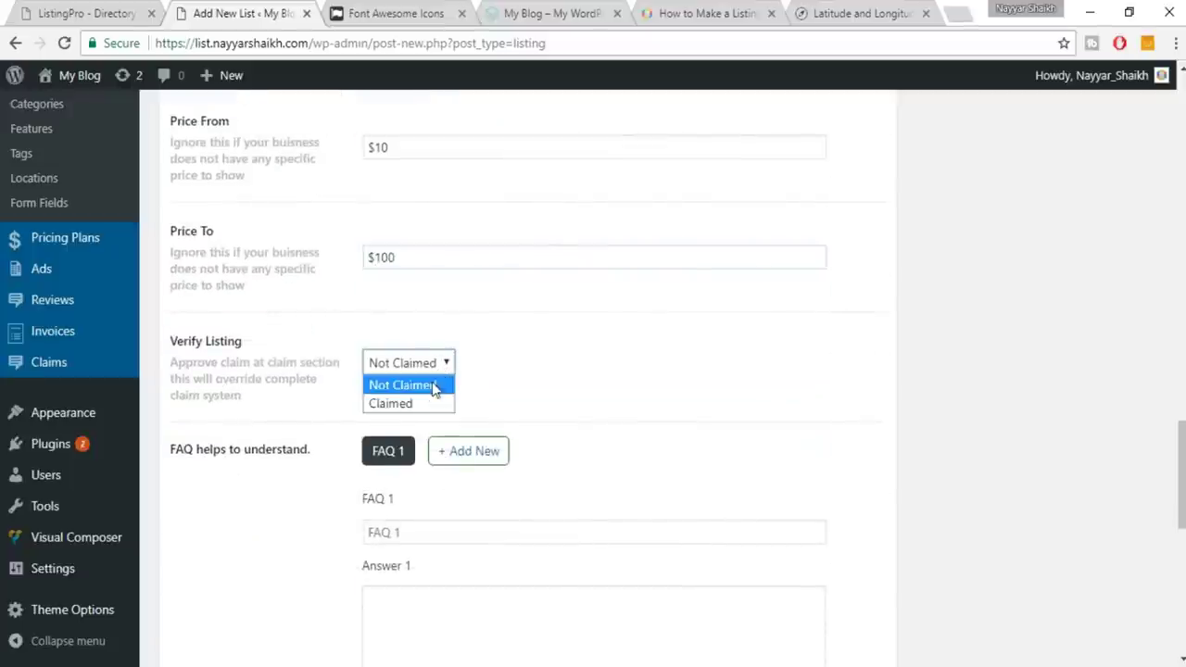
{"action": "left_click", "coordinate": [408, 403]}
{"action": "scroll", "coordinate": [753, 410], "scroll_direction": "down", "scroll_amount": 1}
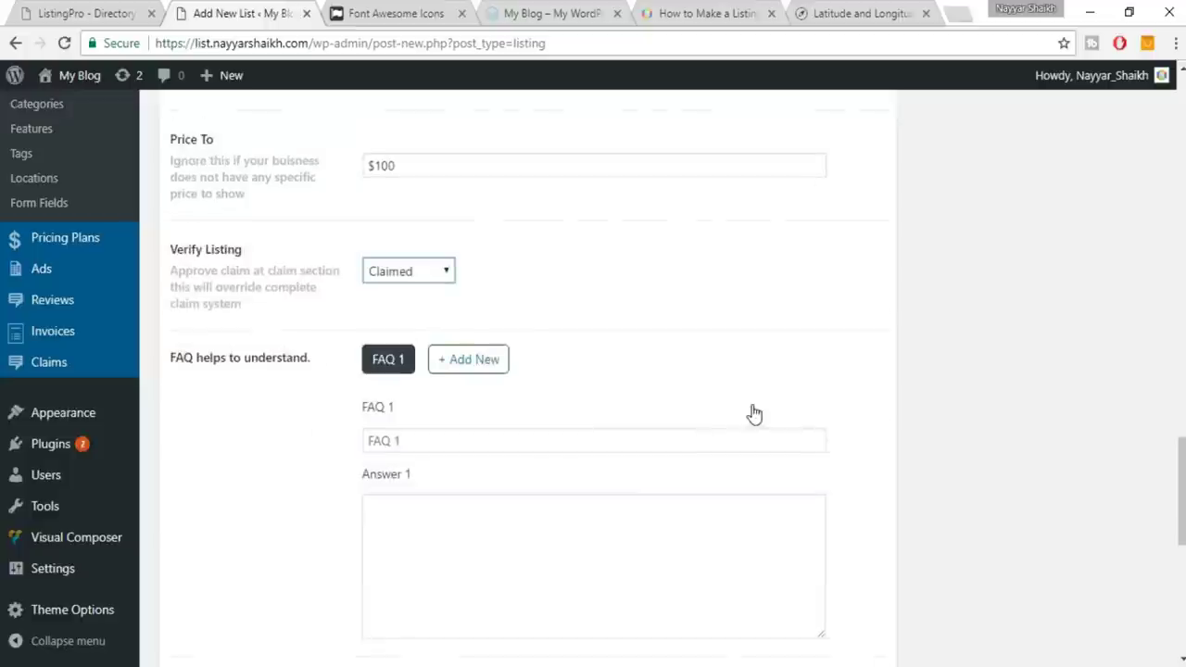
{"action": "left_click", "coordinate": [110, 13]}
Fill the first FAQ with question 'Specialties' and its answer paragraph copied from the demo listing.
{"action": "scroll", "coordinate": [318, 447], "scroll_direction": "up", "scroll_amount": 5}
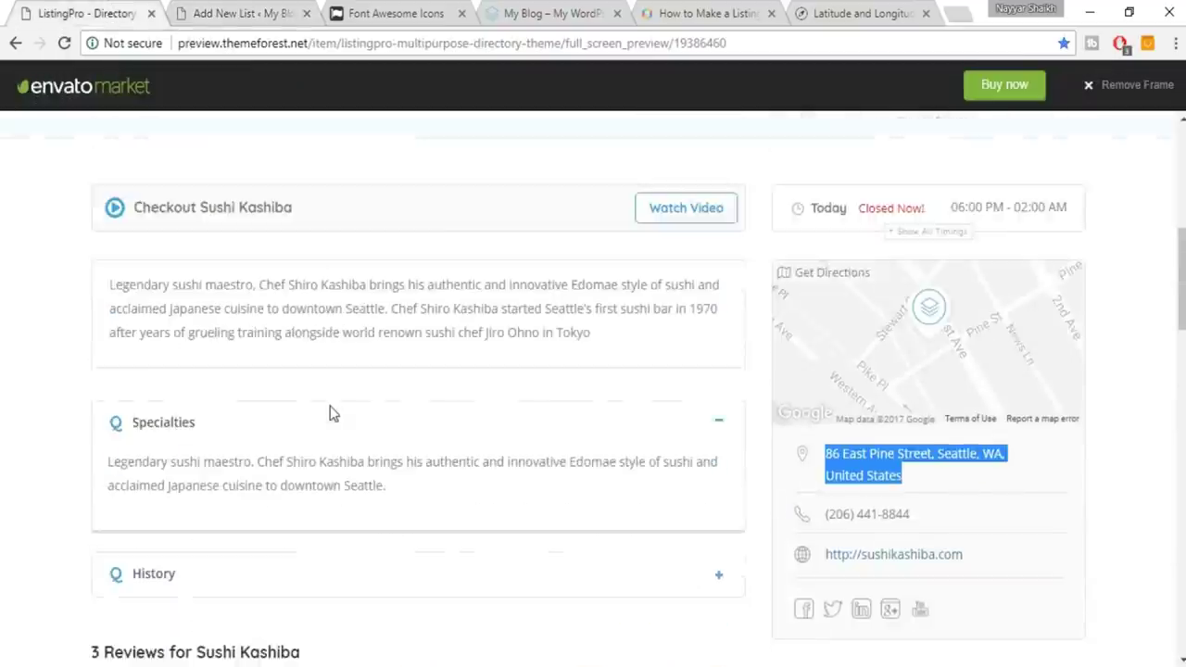
{"action": "scroll", "coordinate": [426, 454], "scroll_direction": "down", "scroll_amount": 5}
{"action": "scroll", "coordinate": [424, 455], "scroll_direction": "up", "scroll_amount": 3}
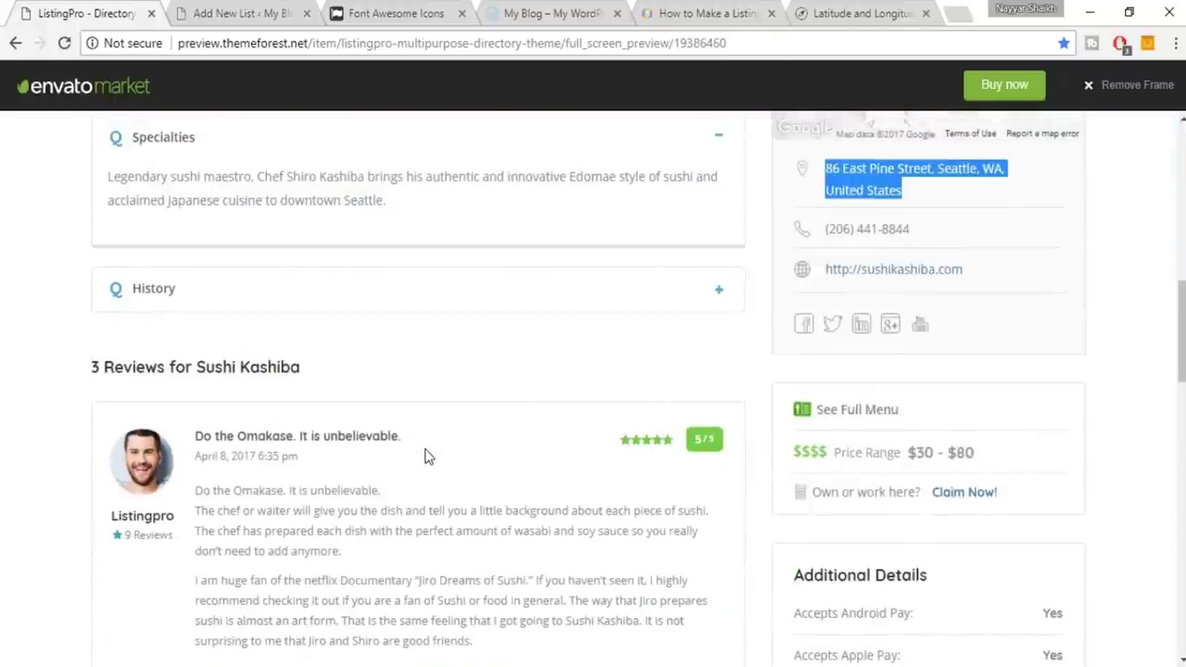
{"action": "double_click", "coordinate": [165, 406]}
{"action": "key", "text": "ctrl+c"}
{"action": "left_click", "coordinate": [232, 416]}
{"action": "left_click_drag", "start_coordinate": [218, 408], "coordinate": [130, 405]}
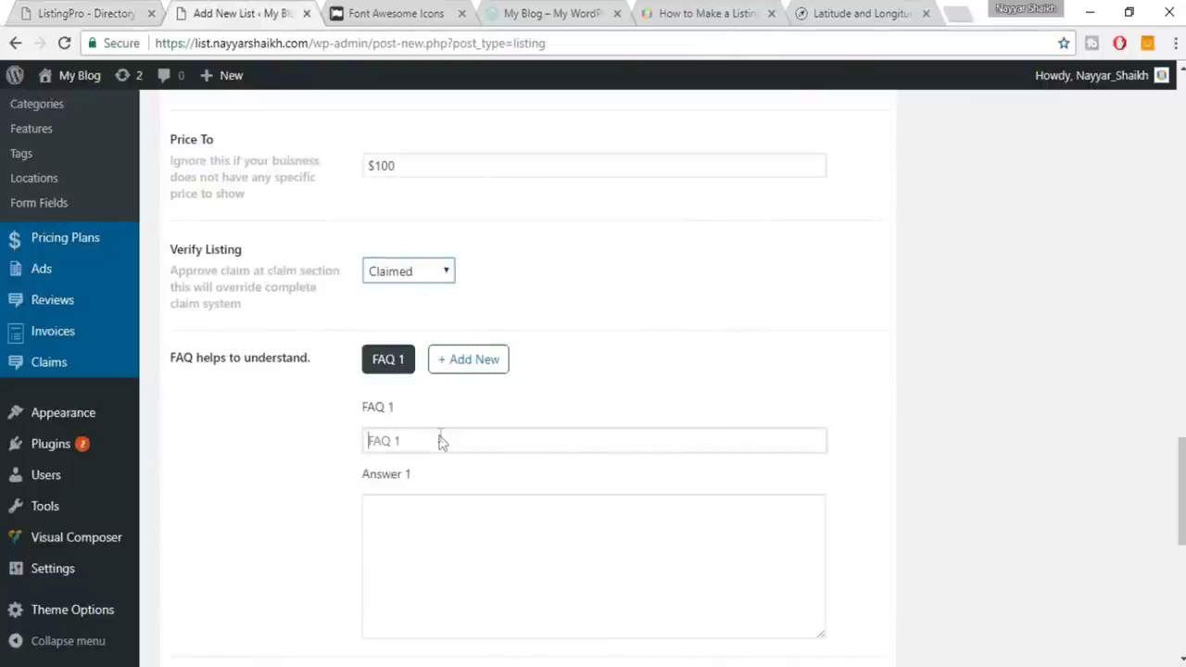
{"action": "key", "text": "ctrl+v"}
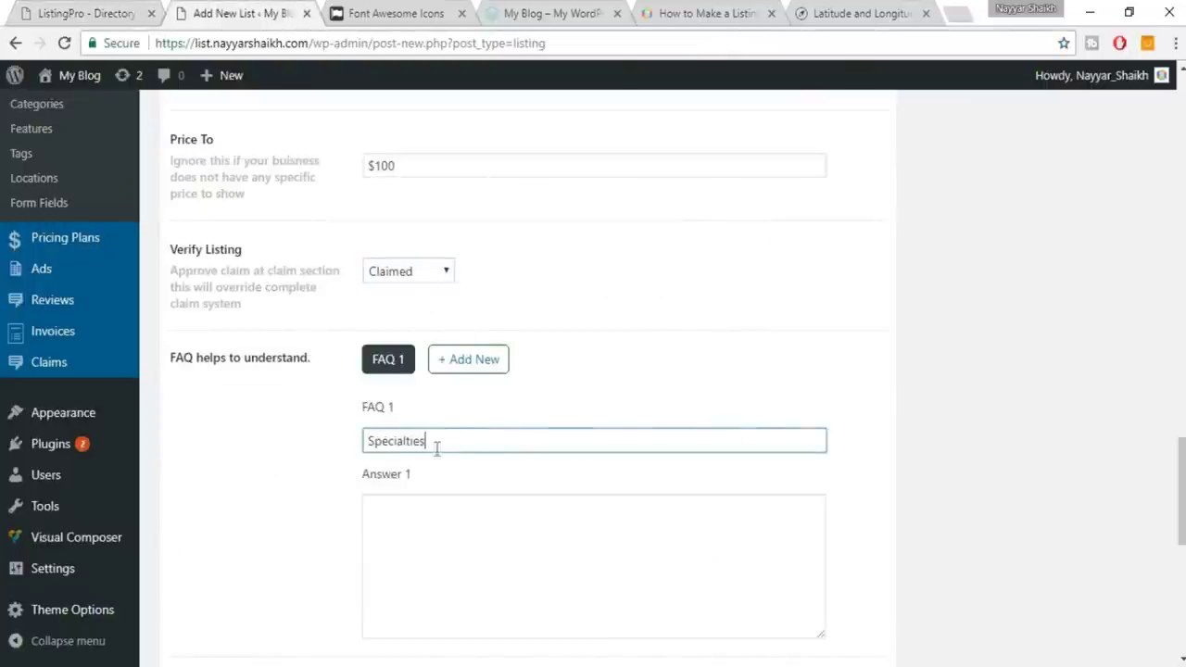
{"action": "left_click", "coordinate": [100, 13]}
{"action": "left_click_drag", "start_coordinate": [387, 468], "coordinate": [96, 437]}
{"action": "key", "text": "ctrl+c"}
{"action": "left_click", "coordinate": [290, 9]}
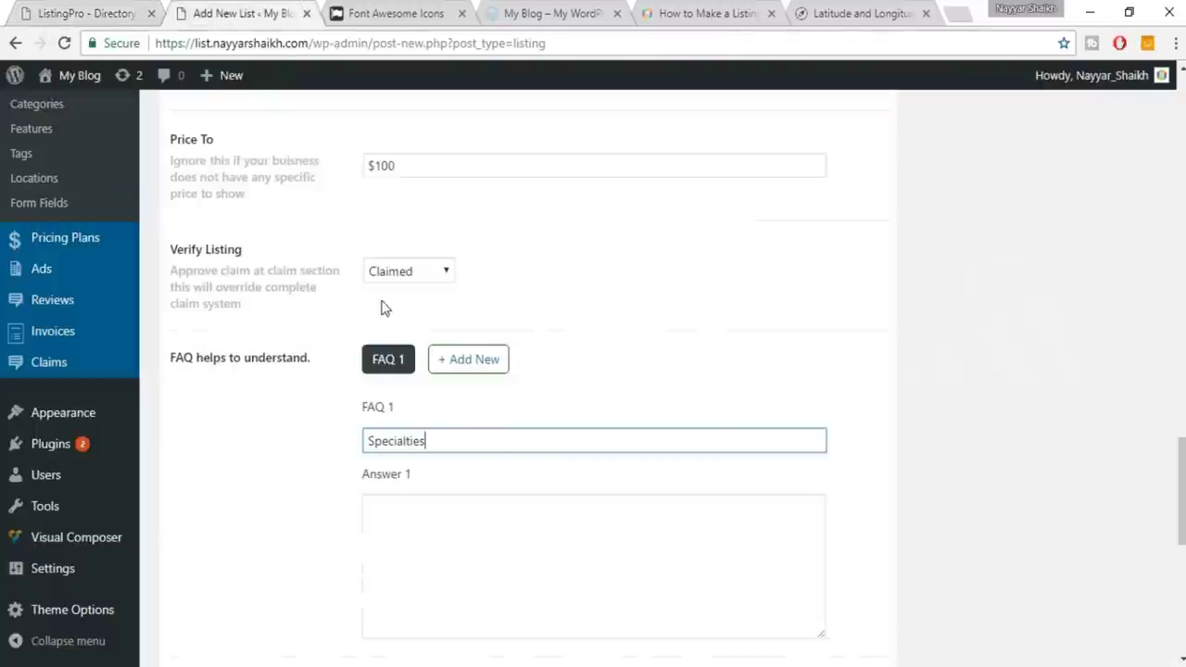
{"action": "left_click", "coordinate": [424, 512]}
{"action": "key", "text": "ctrl+v"}
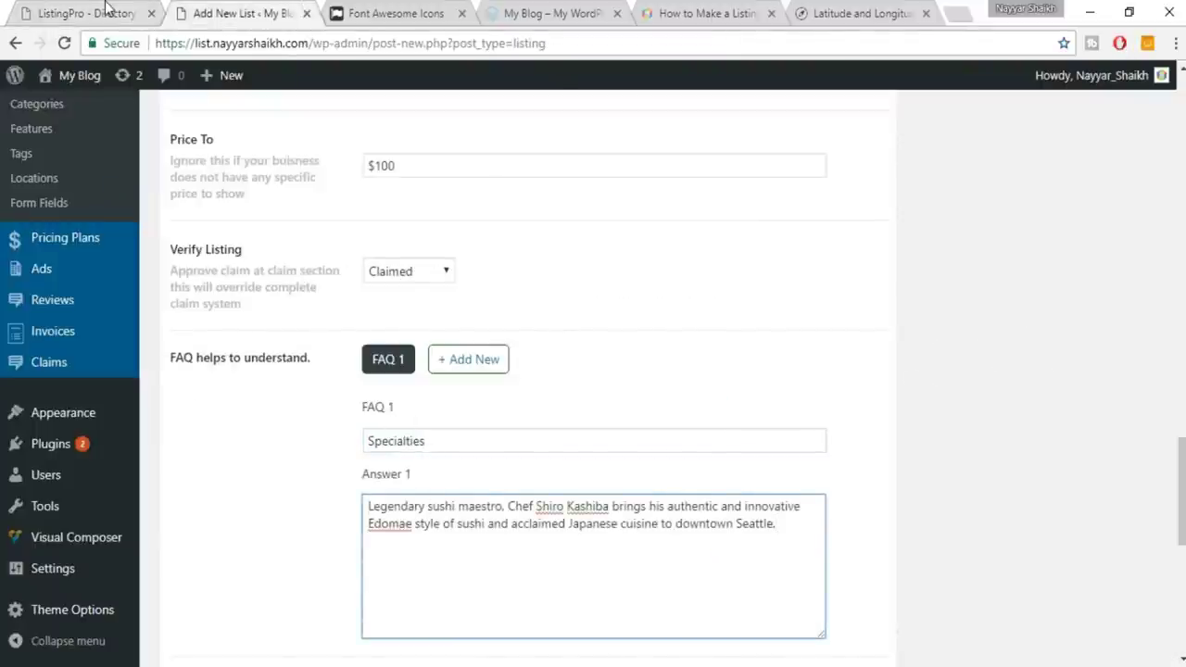
Add a second FAQ entry and paste 'History' from the demo as its question.
{"action": "left_click", "coordinate": [102, 11]}
{"action": "left_click", "coordinate": [151, 411]}
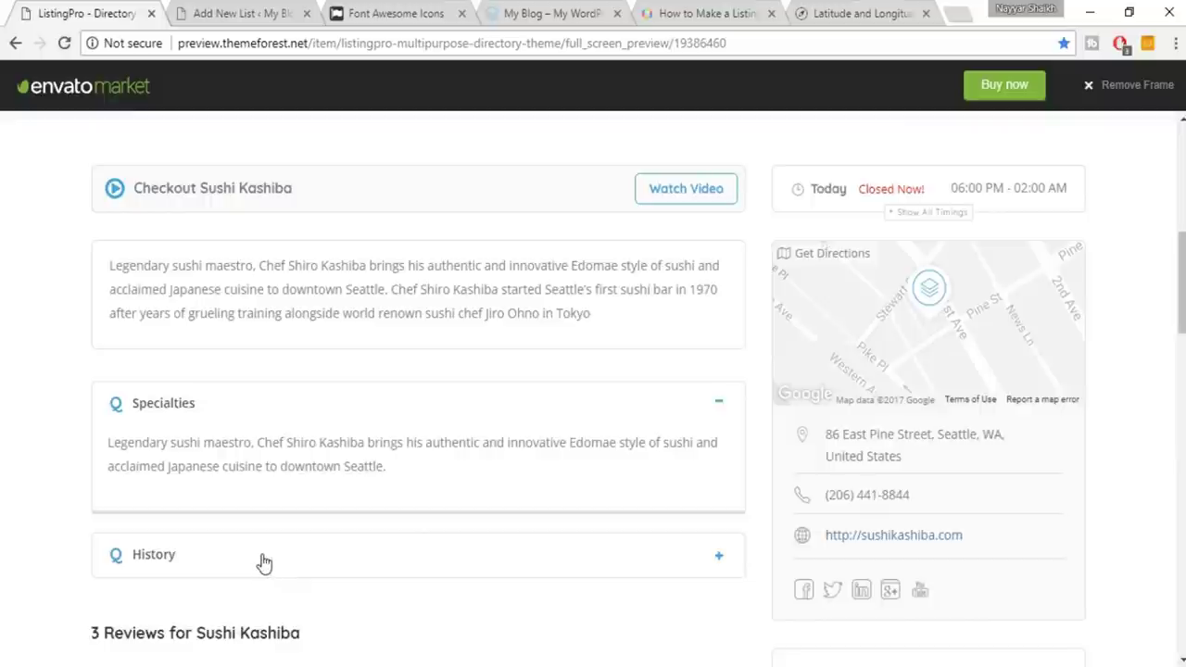
{"action": "left_click", "coordinate": [259, 558]}
{"action": "scroll", "coordinate": [192, 286], "scroll_direction": "down", "scroll_amount": 2}
{"action": "double_click", "coordinate": [154, 280]}
{"action": "key", "text": "ctrl+c"}
{"action": "left_click", "coordinate": [241, 13]}
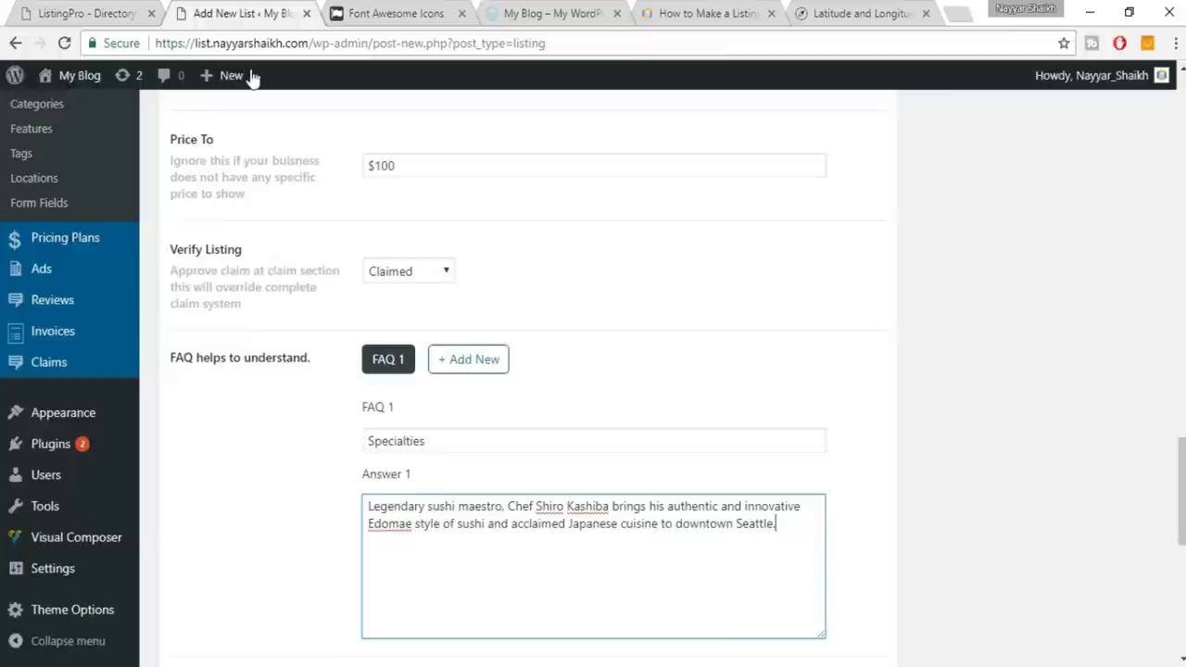
{"action": "scroll", "coordinate": [516, 487], "scroll_direction": "down", "scroll_amount": 1}
{"action": "scroll", "coordinate": [516, 487], "scroll_direction": "down", "scroll_amount": 1}
{"action": "left_click", "coordinate": [457, 179]}
{"action": "left_click", "coordinate": [442, 178]}
{"action": "left_click", "coordinate": [436, 266]}
{"action": "key", "text": "ctrl+v"}
Copy the demo's History answer paragraph into the second FAQ's answer box.
{"action": "left_click", "coordinate": [102, 13]}
{"action": "left_click_drag", "start_coordinate": [204, 369], "coordinate": [110, 313]}
{"action": "key", "text": "ctrl+c"}
{"action": "left_click", "coordinate": [222, 13]}
{"action": "left_click", "coordinate": [403, 344]}
{"action": "key", "text": "ctrl+v"}
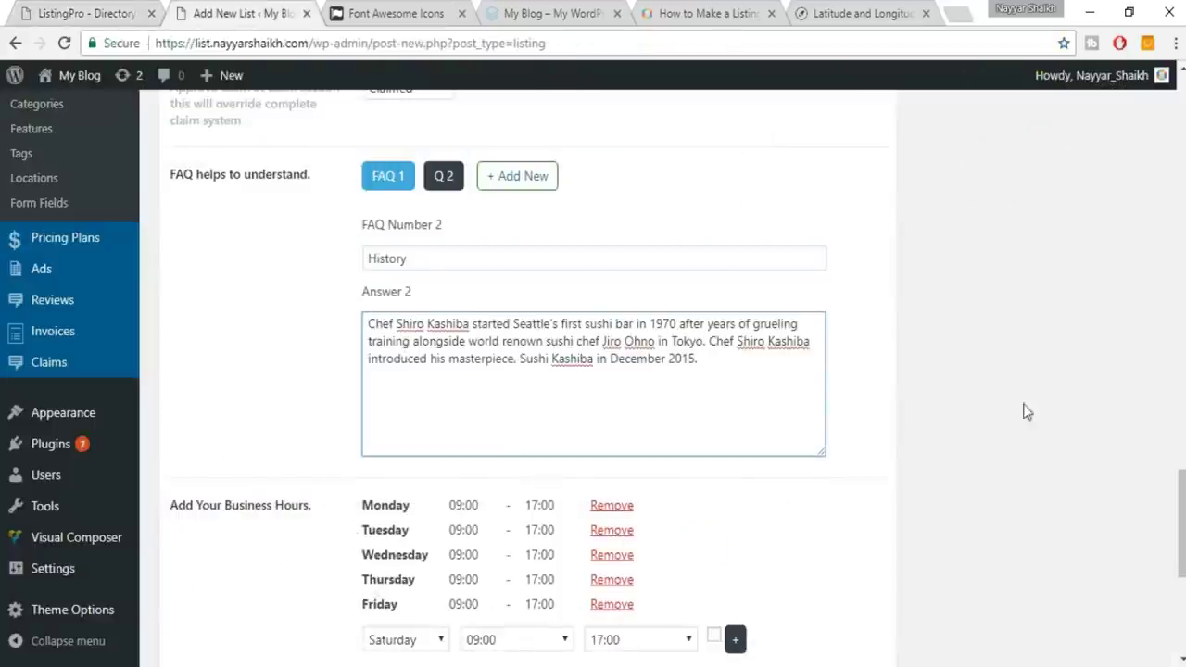
Tick the Car Parking feature and set Accept Credit Cards to Yes.
{"action": "scroll", "coordinate": [760, 412], "scroll_direction": "down", "scroll_amount": 2}
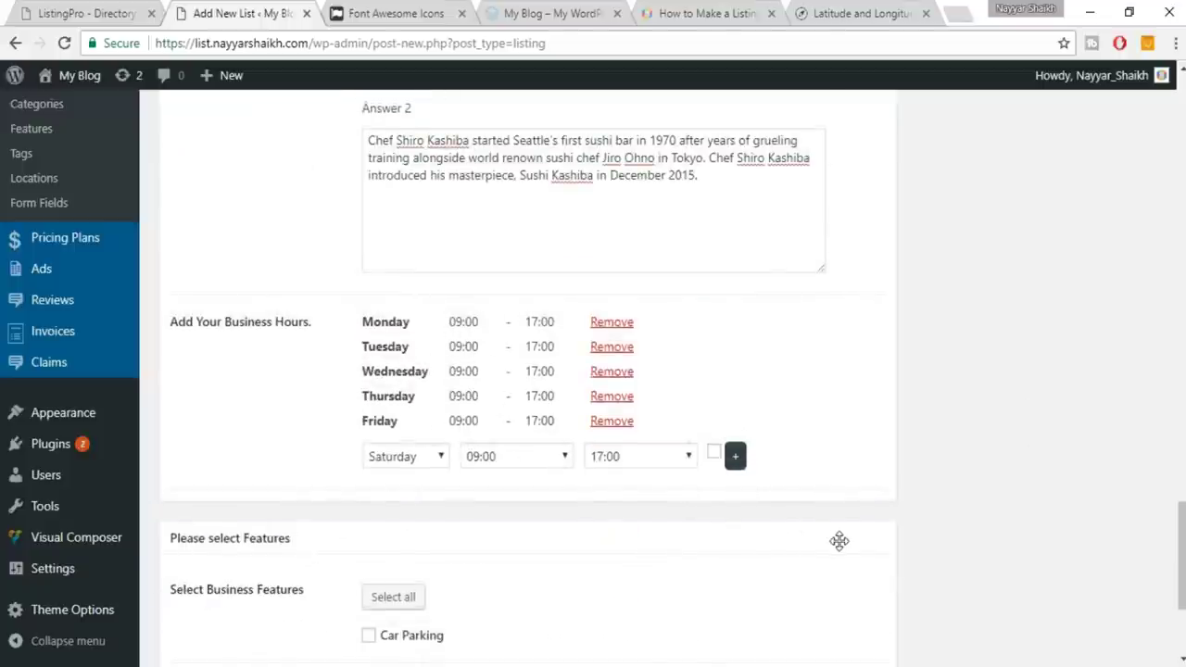
{"action": "scroll", "coordinate": [839, 540], "scroll_direction": "down", "scroll_amount": 2}
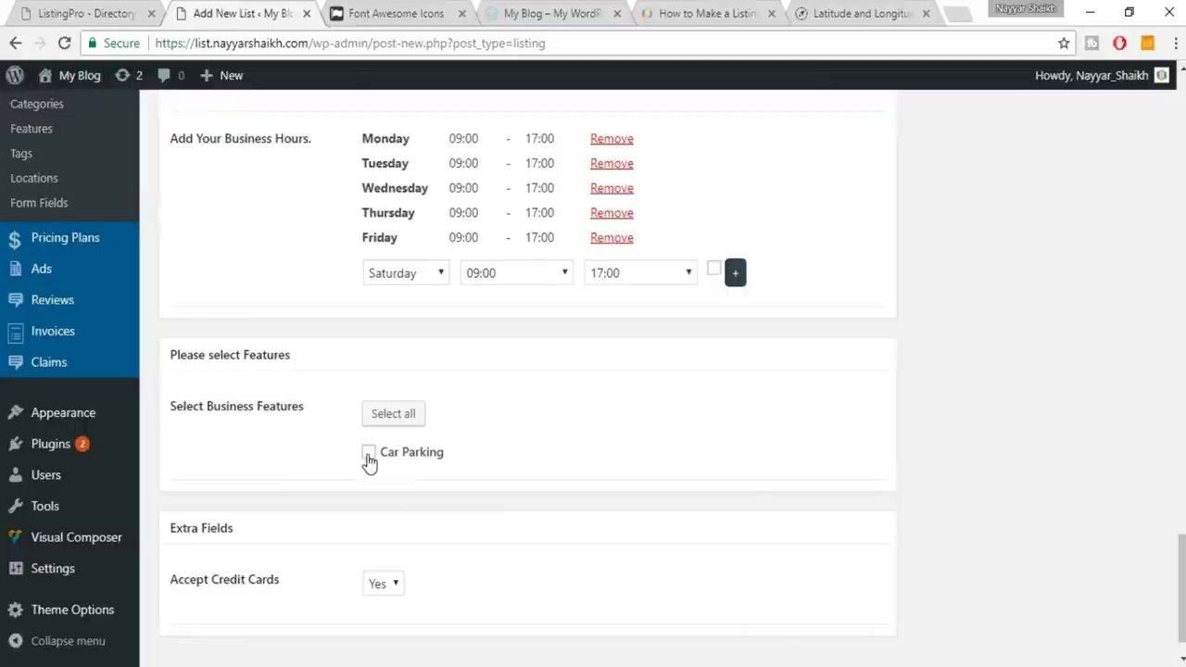
{"action": "left_click", "coordinate": [367, 454]}
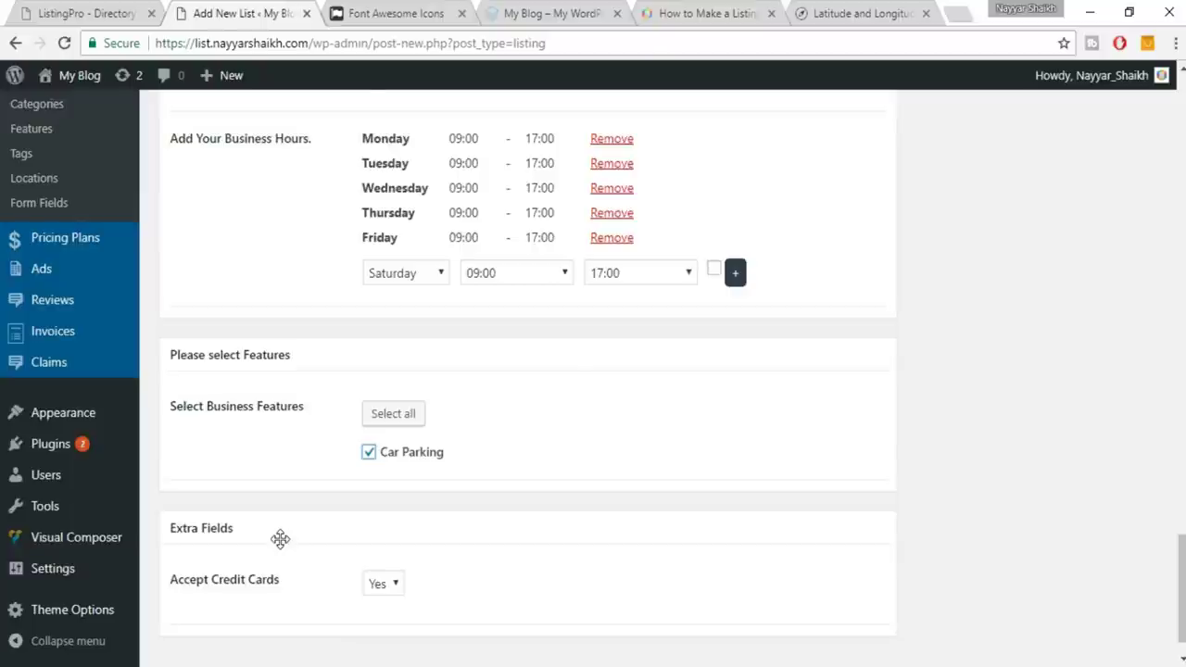
{"action": "left_click", "coordinate": [393, 584]}
{"action": "left_click", "coordinate": [393, 588]}
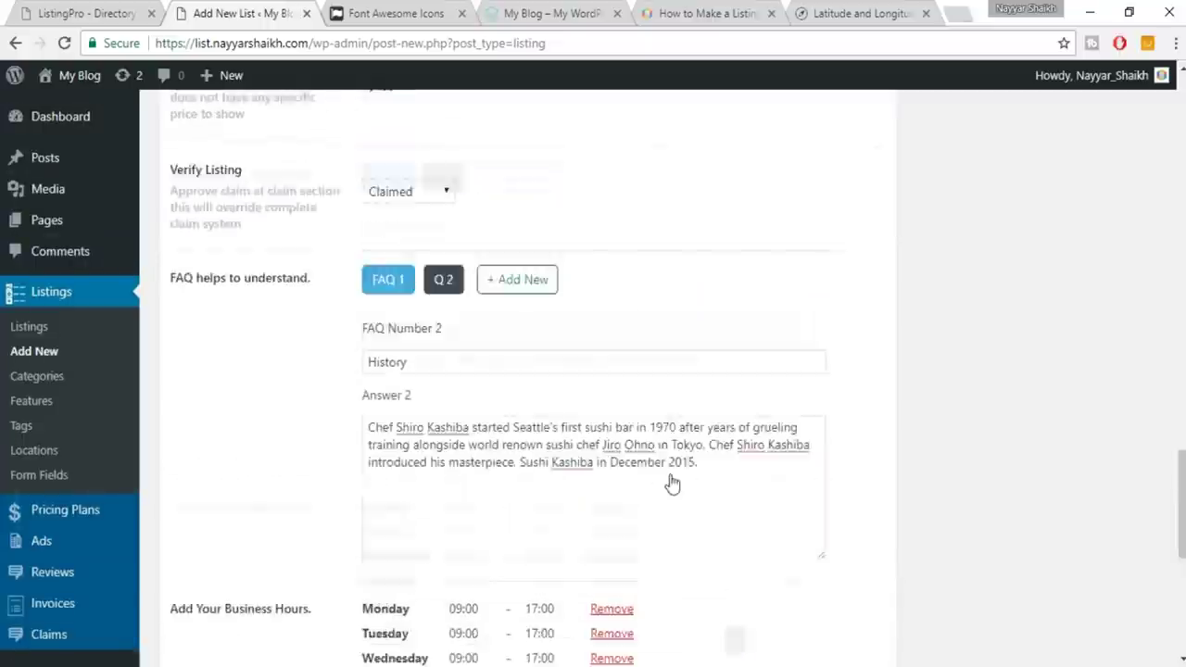
Tick Chicago as the listing's location.
{"action": "scroll", "coordinate": [668, 492], "scroll_direction": "up", "scroll_amount": 10}
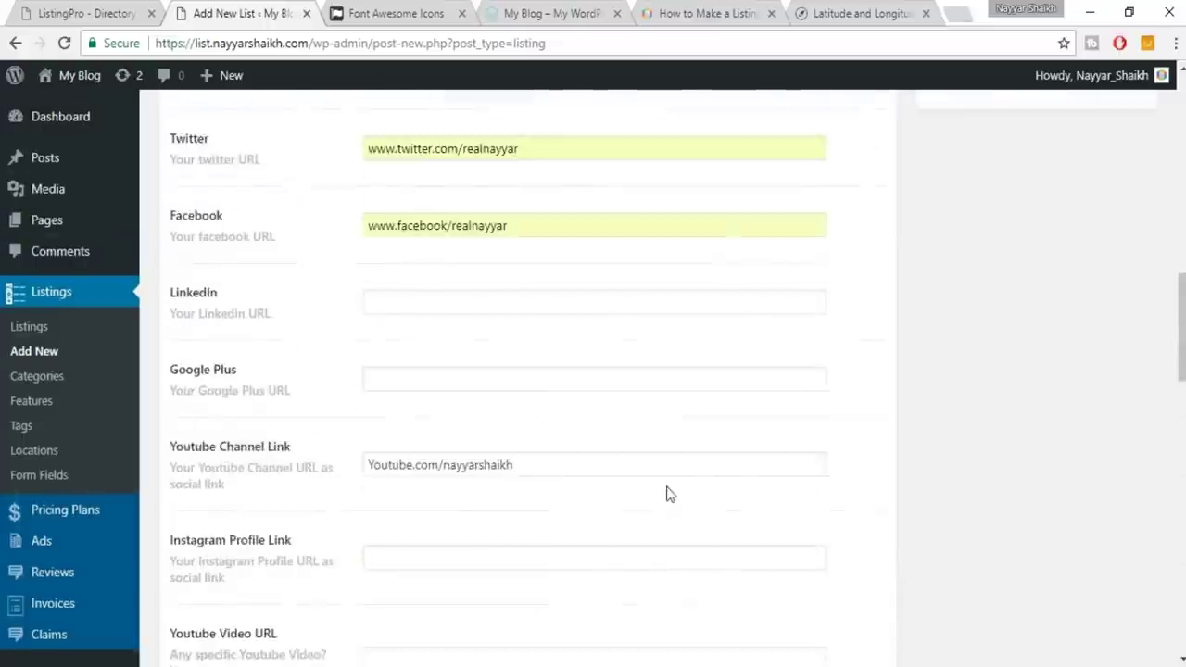
{"action": "scroll", "coordinate": [667, 492], "scroll_direction": "up", "scroll_amount": 4}
{"action": "left_click", "coordinate": [945, 307]}
{"action": "scroll", "coordinate": [1072, 343], "scroll_direction": "up", "scroll_amount": 2}
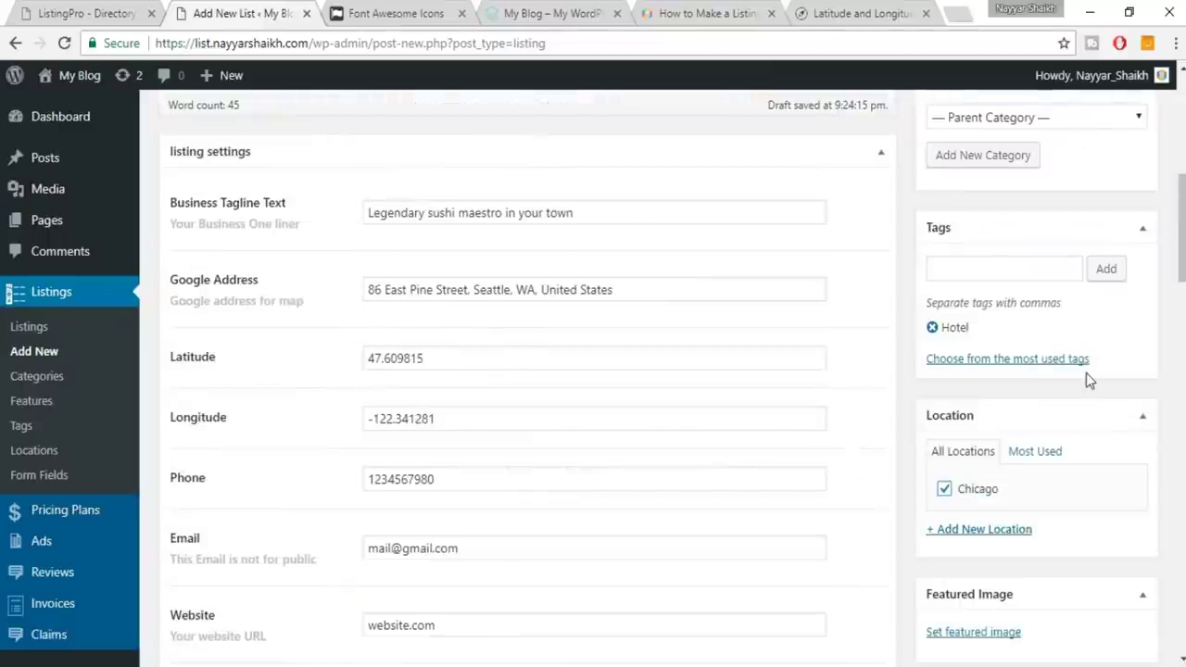
{"action": "scroll", "coordinate": [1086, 373], "scroll_direction": "down", "scroll_amount": 2}
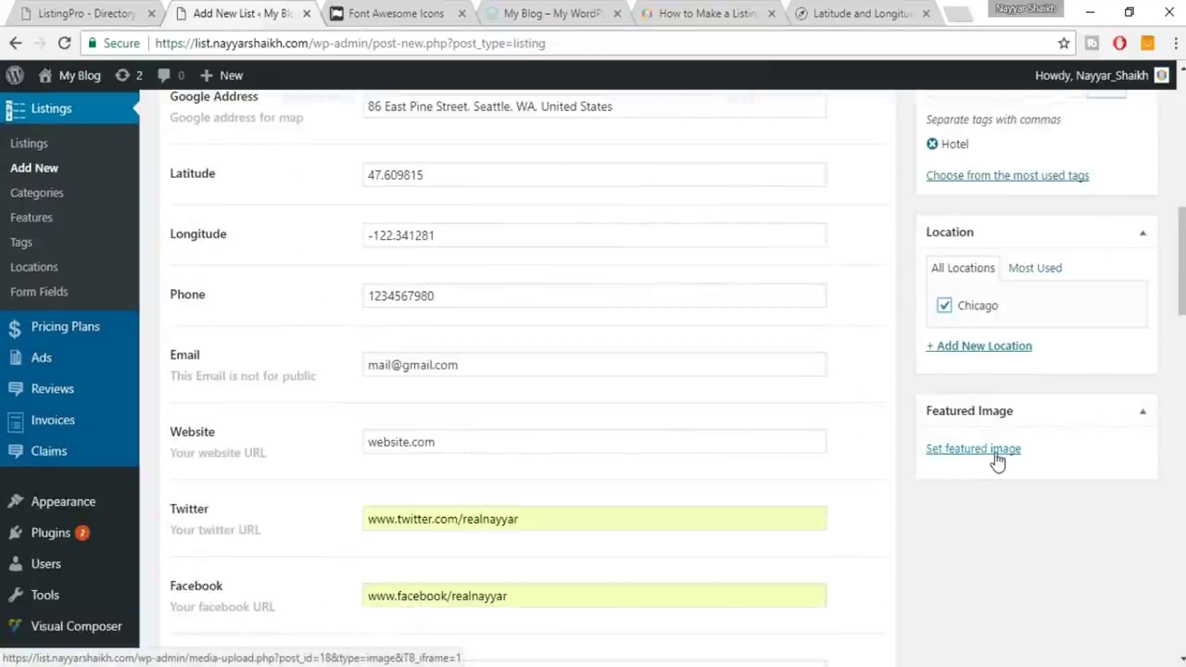
{"action": "scroll", "coordinate": [1074, 501], "scroll_direction": "up", "scroll_amount": 2}
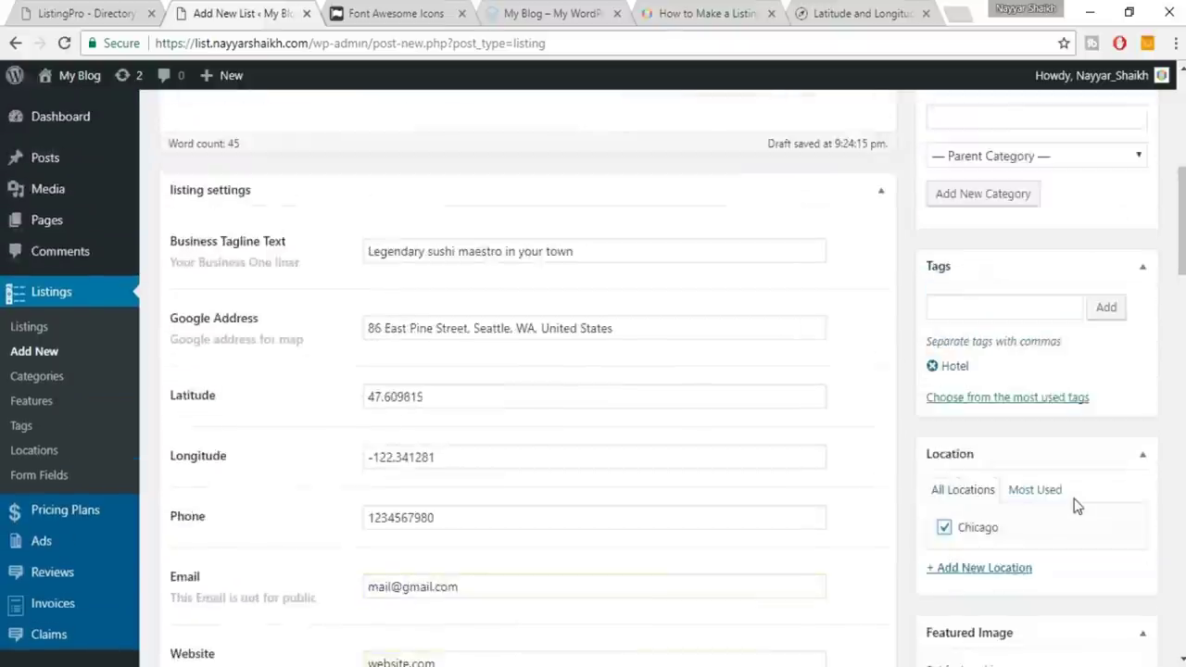
{"action": "scroll", "coordinate": [1075, 504], "scroll_direction": "up", "scroll_amount": 2}
{"action": "scroll", "coordinate": [1075, 503], "scroll_direction": "down", "scroll_amount": 5}
Set the sushi1-350x450 sushi rolls photo from the Media Library as the featured image.
{"action": "left_click", "coordinate": [985, 367]}
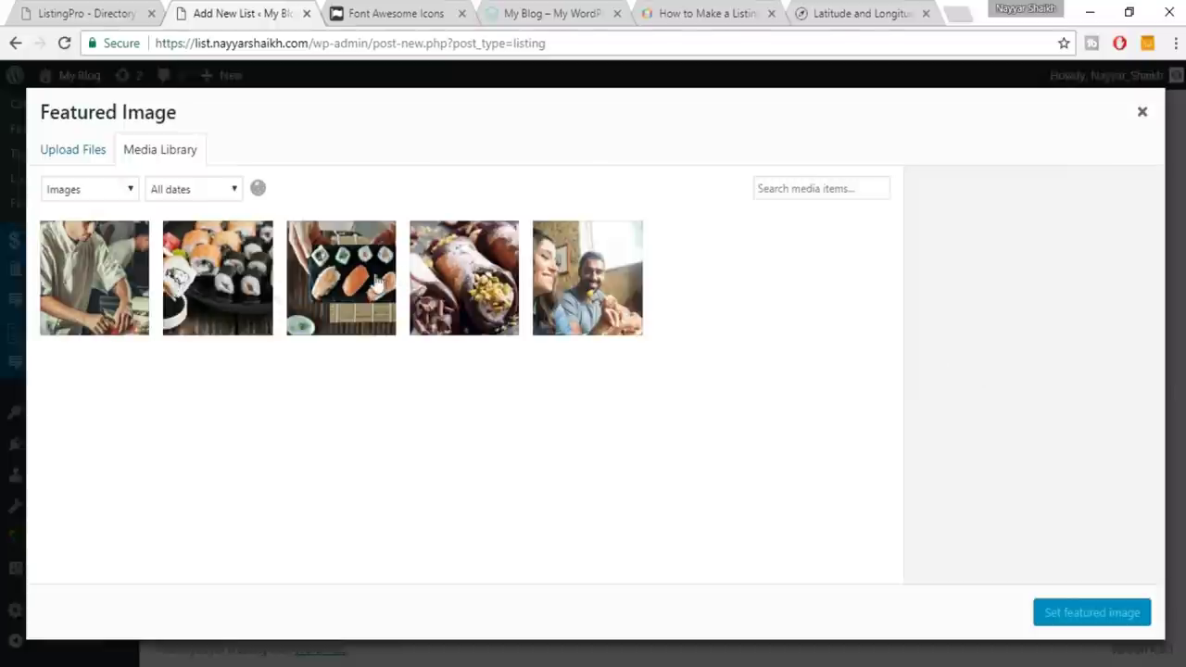
{"action": "left_click", "coordinate": [378, 283]}
{"action": "left_click", "coordinate": [206, 283]}
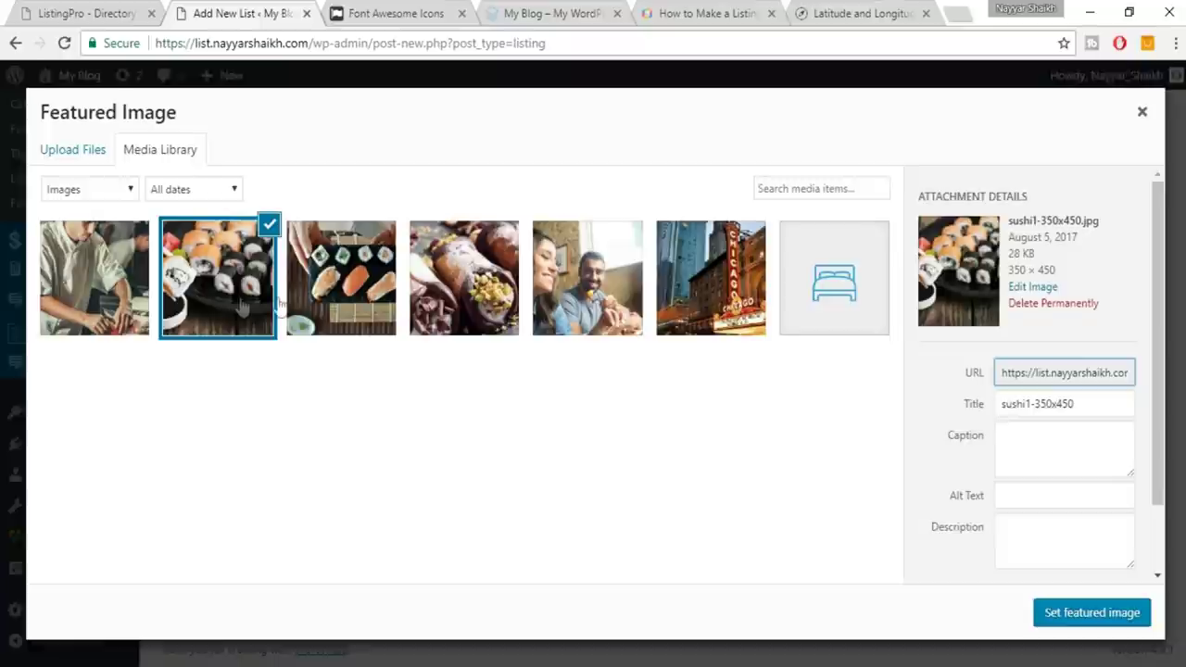
{"action": "left_click", "coordinate": [1071, 624]}
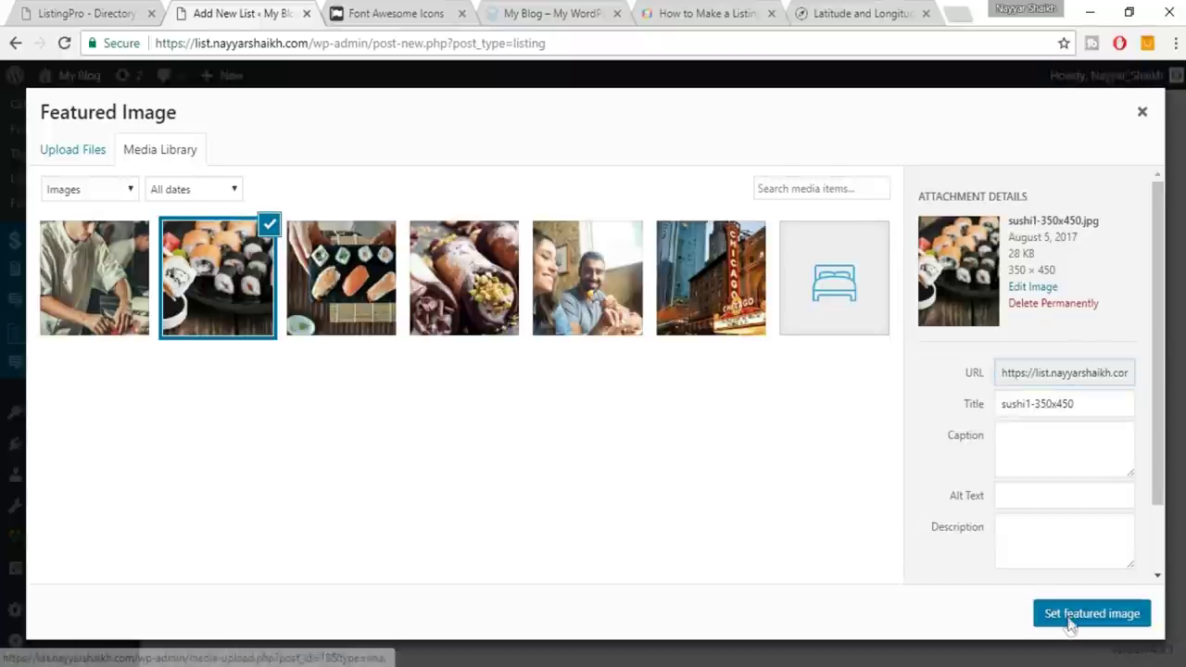
Publish the Sushi Kashiba listing.
{"action": "scroll", "coordinate": [1103, 586], "scroll_direction": "up", "scroll_amount": 4}
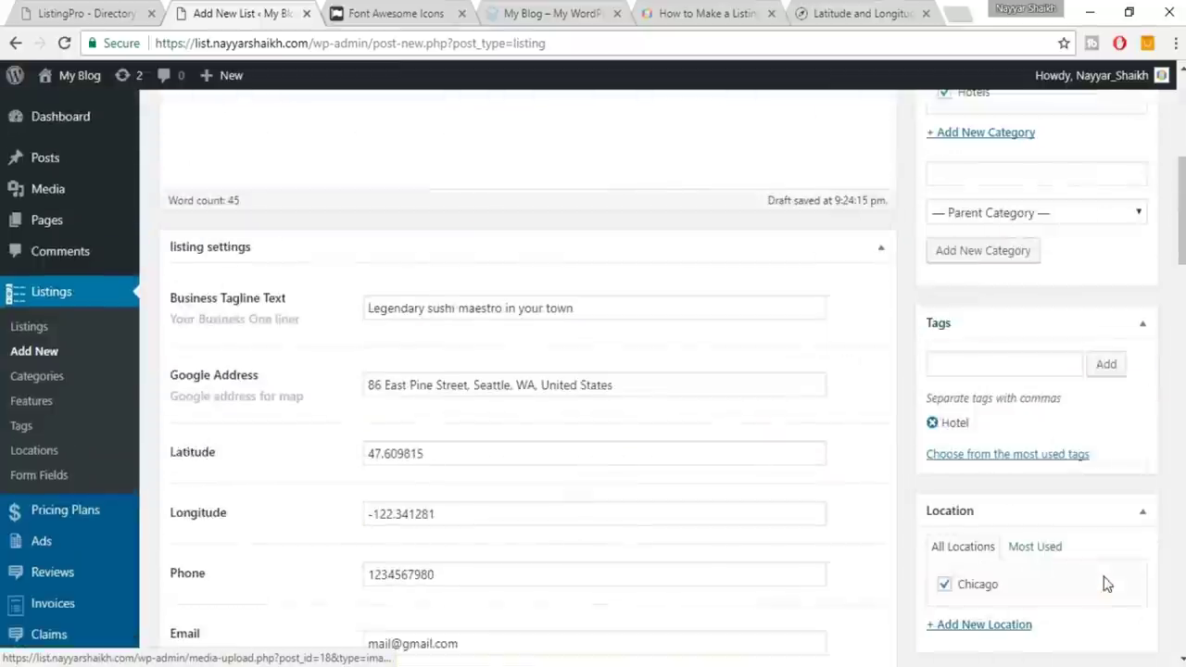
{"action": "scroll", "coordinate": [1106, 584], "scroll_direction": "up", "scroll_amount": 5}
{"action": "left_click", "coordinate": [1121, 392]}
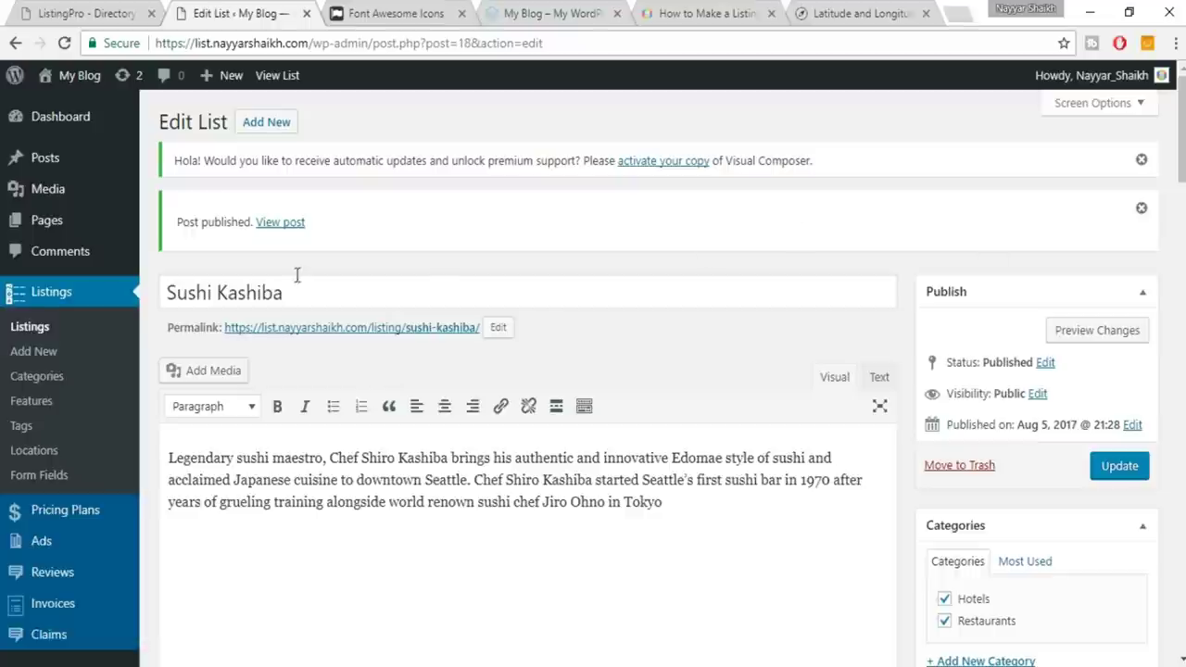
Open the View post link from the 'Post published' notice in a new tab.
{"action": "right_click", "coordinate": [285, 230]}
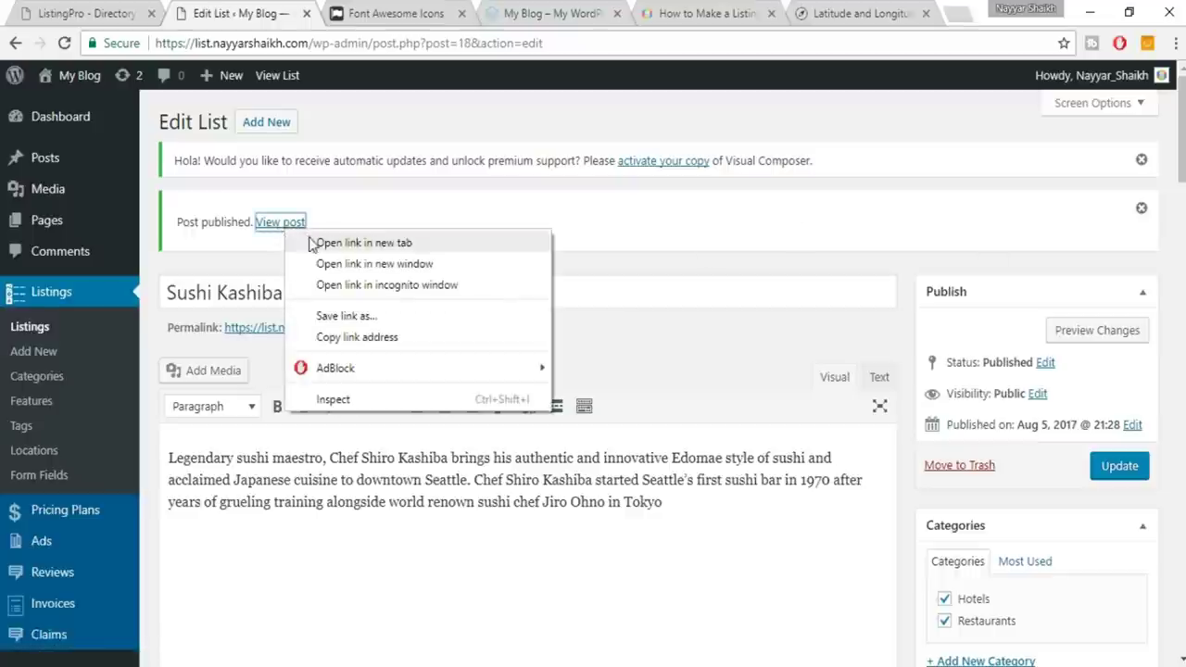
{"action": "left_click", "coordinate": [315, 243]}
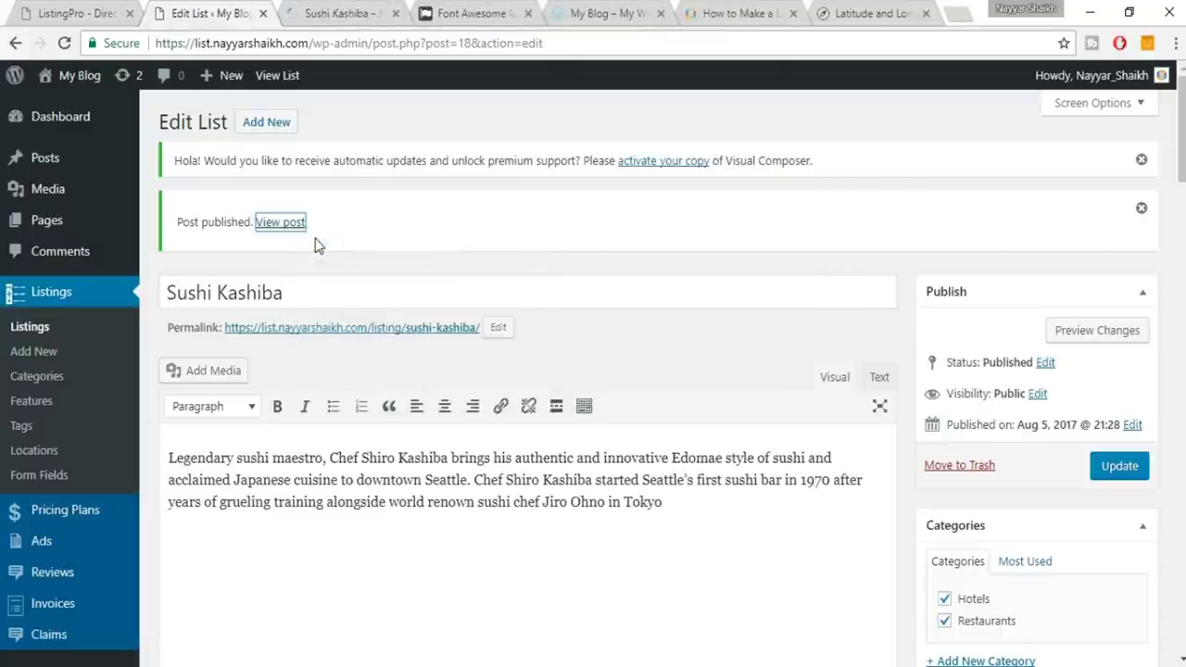
Scroll the live Sushi Kashiba page to check its map, Car Parking, FAQs and credit card details.
{"action": "left_click", "coordinate": [338, 13]}
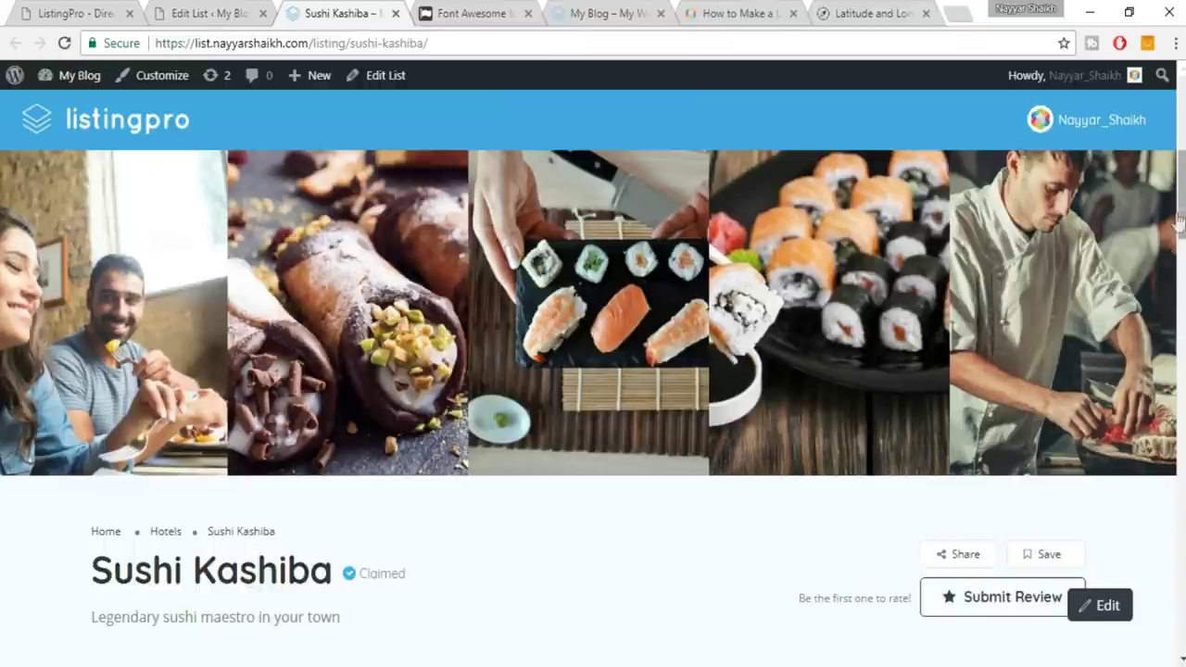
{"action": "scroll", "coordinate": [593, 371], "scroll_direction": "down", "scroll_amount": 2}
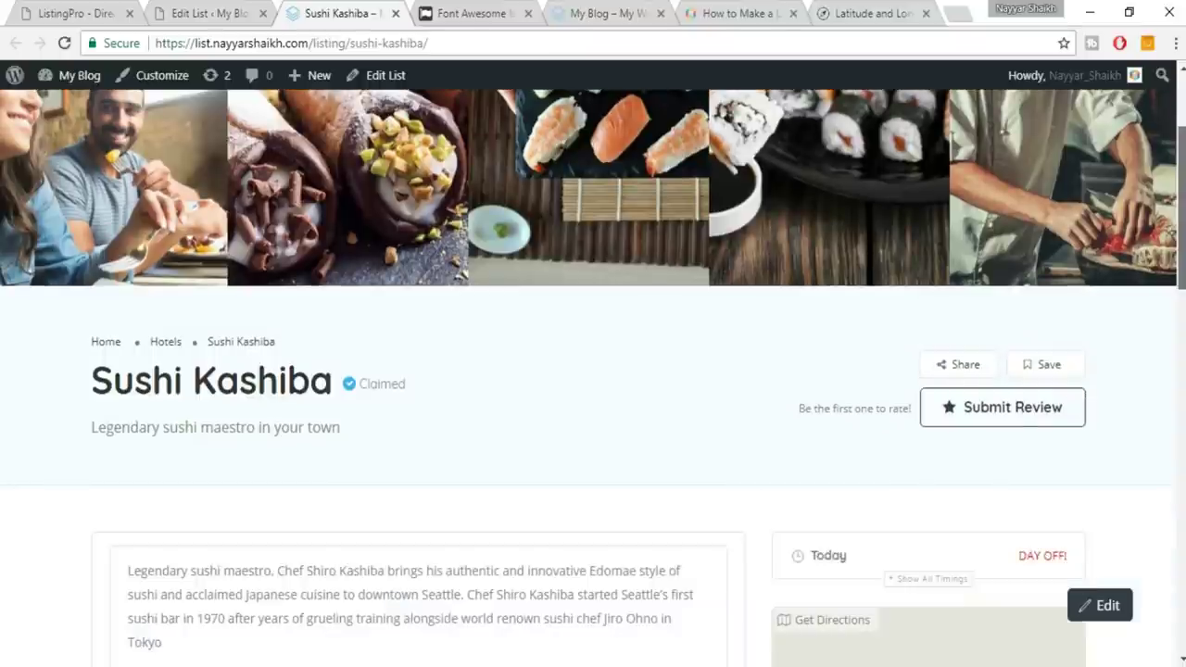
{"action": "scroll", "coordinate": [593, 371], "scroll_direction": "down", "scroll_amount": 2}
{"action": "scroll", "coordinate": [1168, 343], "scroll_direction": "down", "scroll_amount": 7}
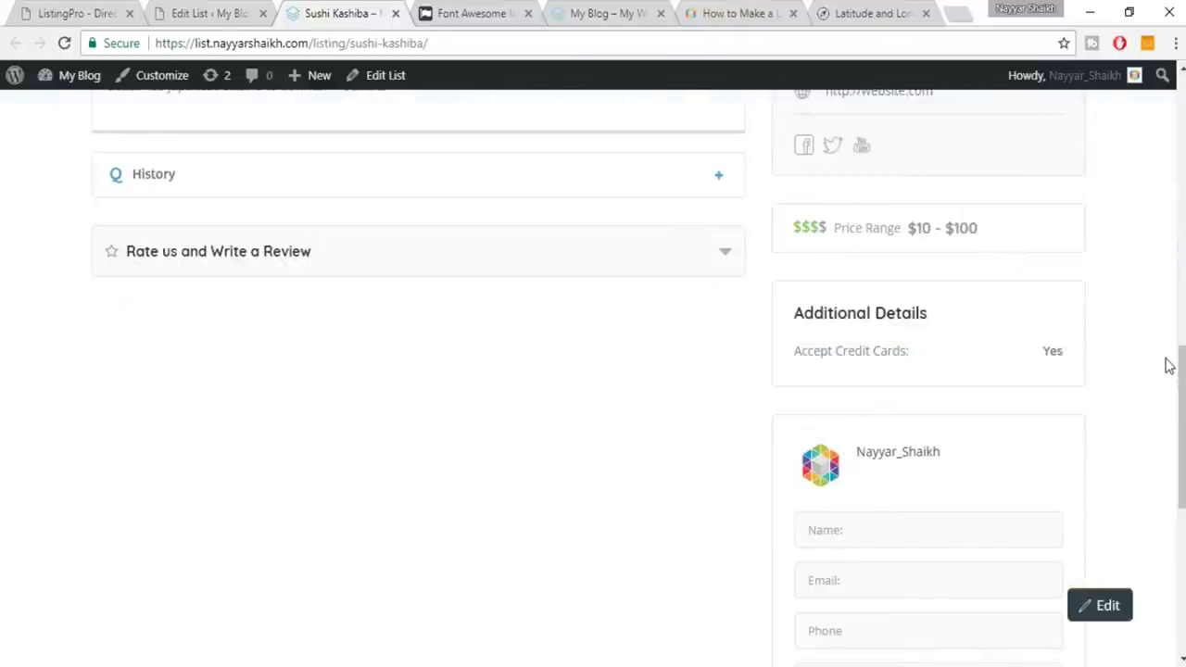
{"action": "scroll", "coordinate": [1001, 294], "scroll_direction": "down", "scroll_amount": 2}
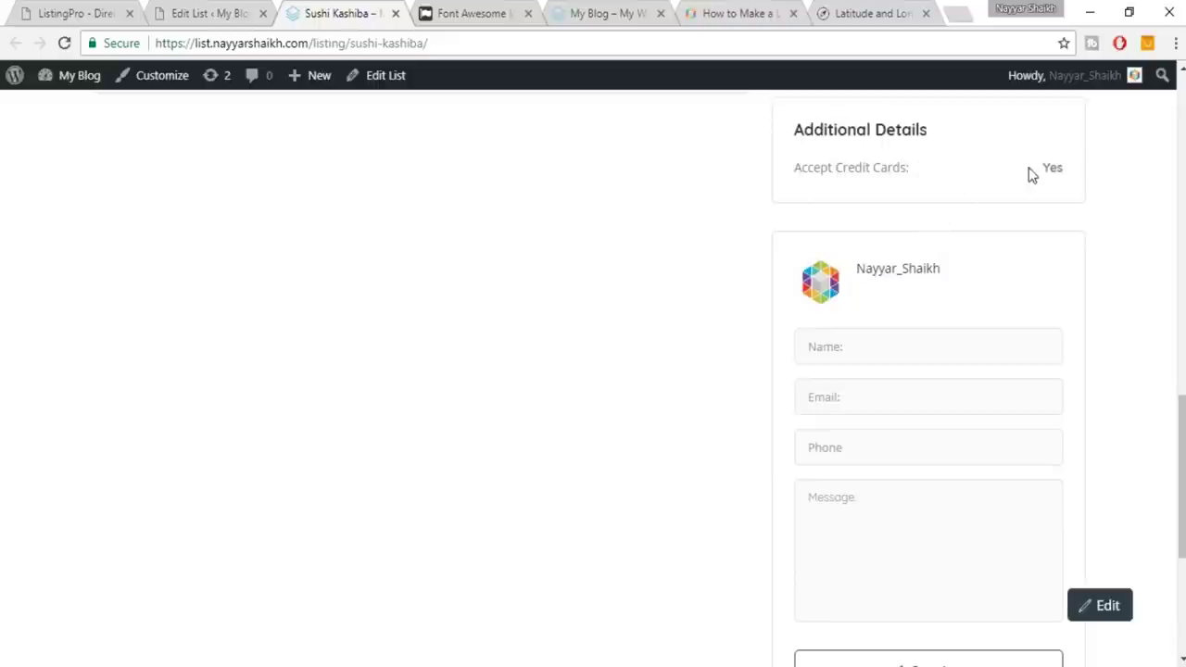
{"action": "scroll", "coordinate": [1056, 223], "scroll_direction": "down", "scroll_amount": 3}
{"action": "scroll", "coordinate": [916, 291], "scroll_direction": "up", "scroll_amount": 2}
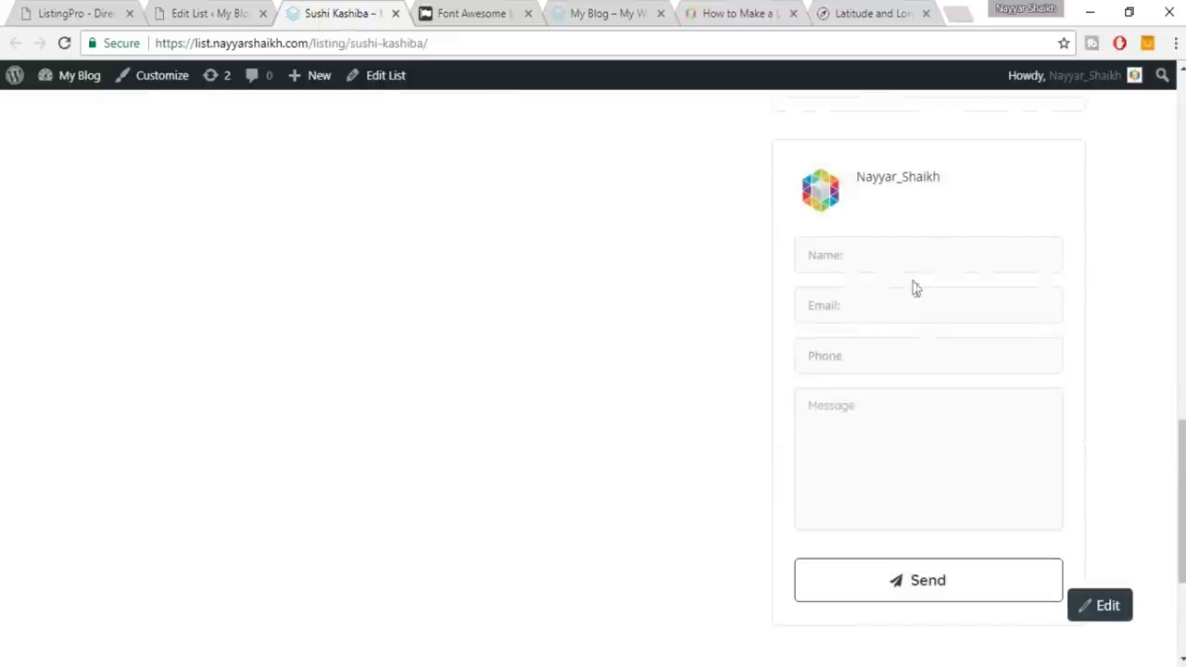
{"action": "scroll", "coordinate": [930, 368], "scroll_direction": "up", "scroll_amount": 7}
{"action": "scroll", "coordinate": [932, 371], "scroll_direction": "up", "scroll_amount": 2}
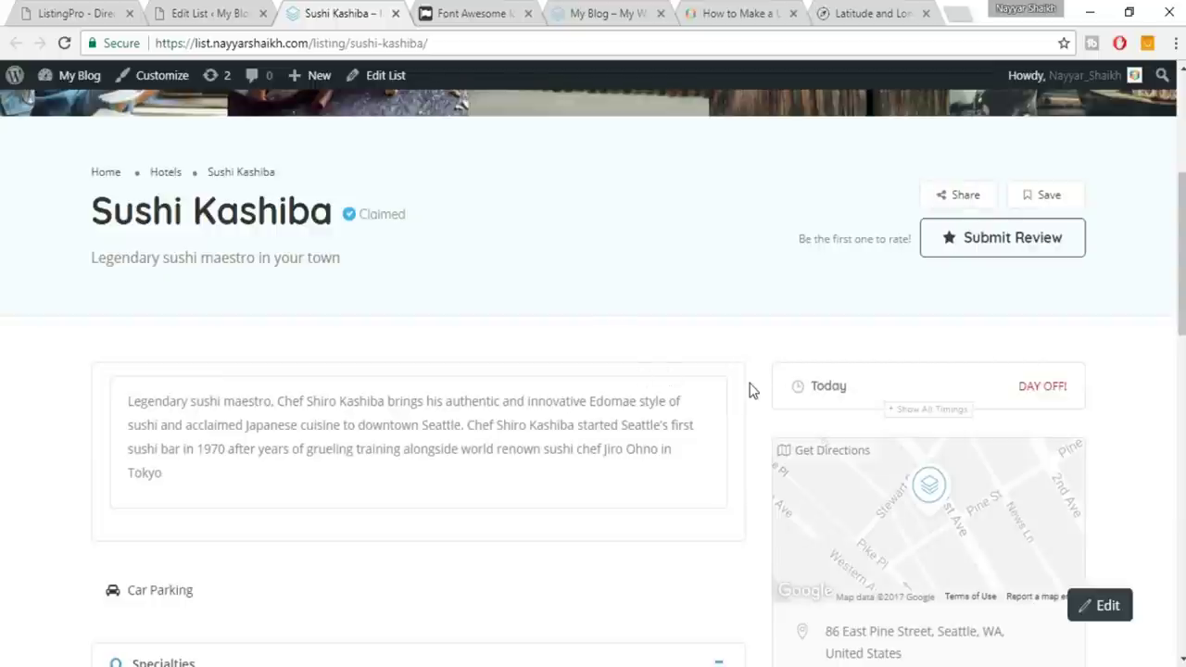
{"action": "scroll", "coordinate": [753, 390], "scroll_direction": "down", "scroll_amount": 3}
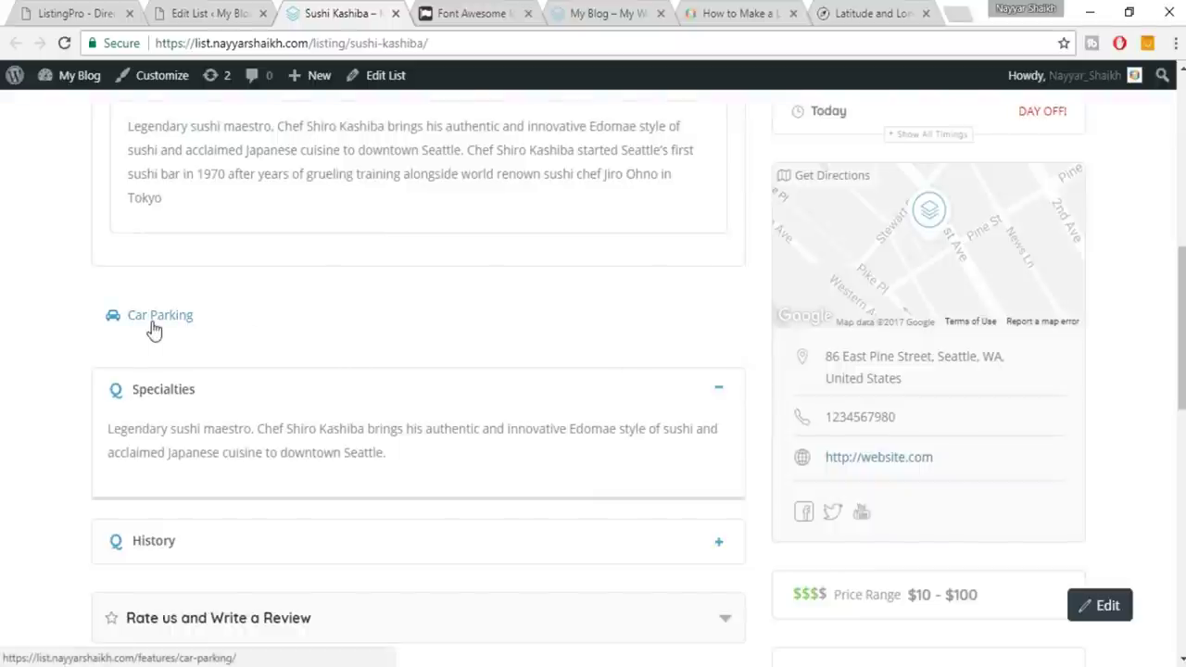
{"action": "scroll", "coordinate": [288, 399], "scroll_direction": "down", "scroll_amount": 3}
{"action": "scroll", "coordinate": [368, 398], "scroll_direction": "up", "scroll_amount": 9}
{"action": "scroll", "coordinate": [1106, 392], "scroll_direction": "down", "scroll_amount": 3}
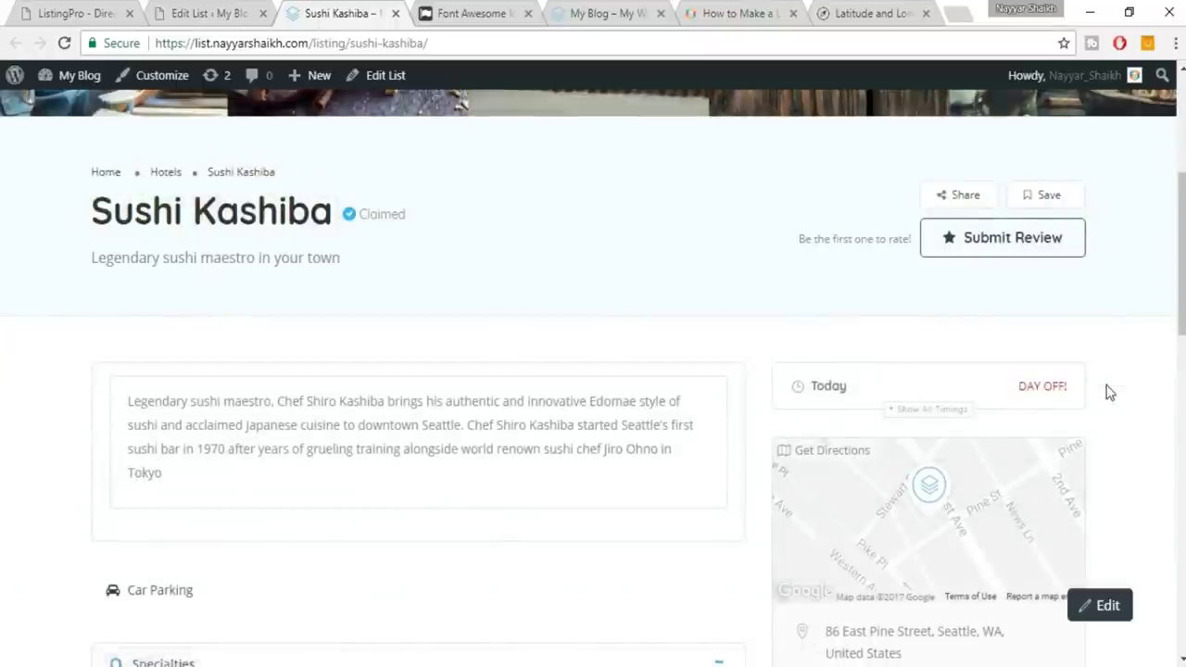
{"action": "scroll", "coordinate": [1109, 392], "scroll_direction": "up", "scroll_amount": 4}
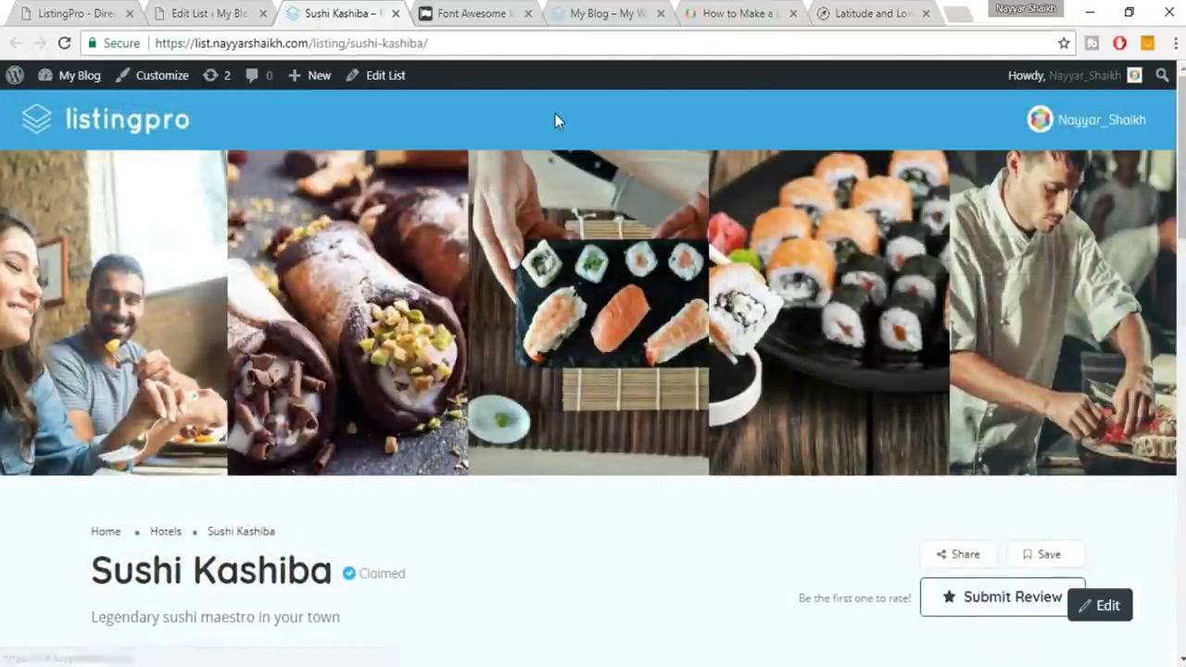
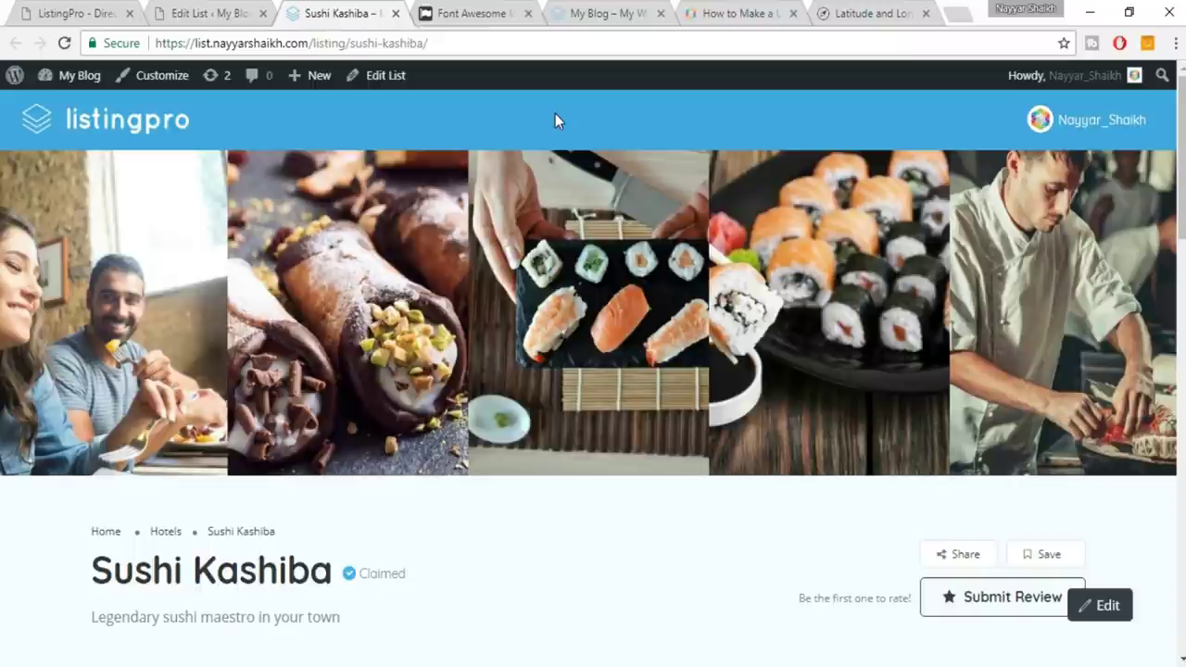
Close the Sushi Kashiba listing tab and return to the admin Listings table.
{"action": "key", "text": "ctrl+w"}
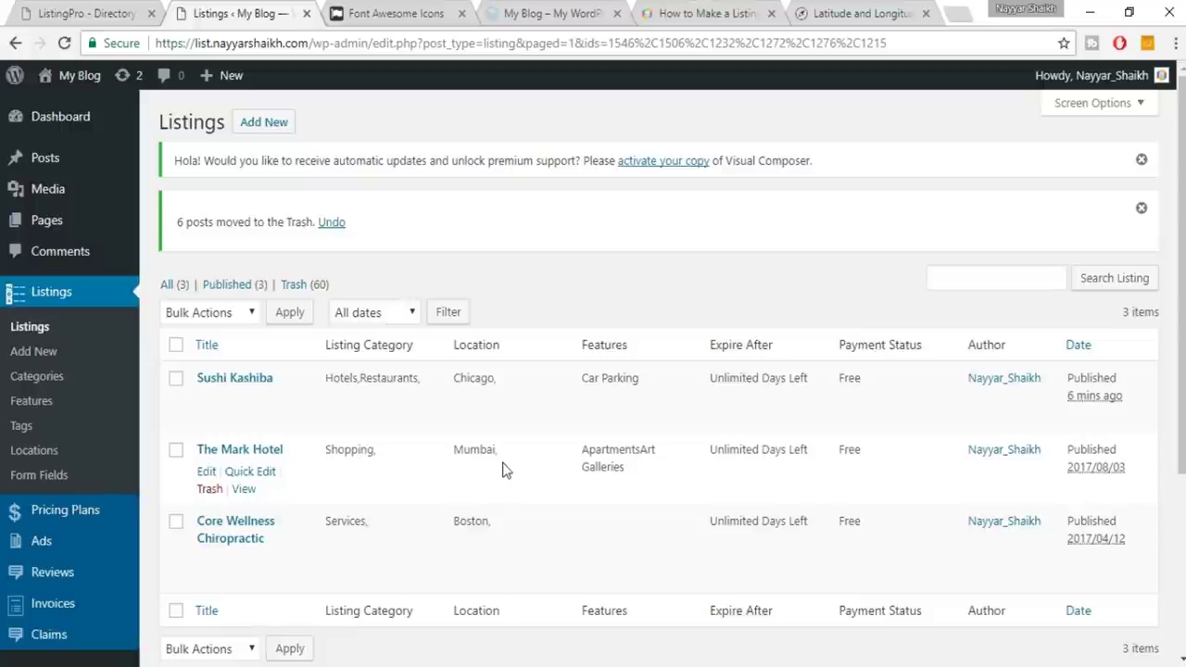
{"action": "scroll", "coordinate": [716, 267], "scroll_direction": "down", "scroll_amount": 3}
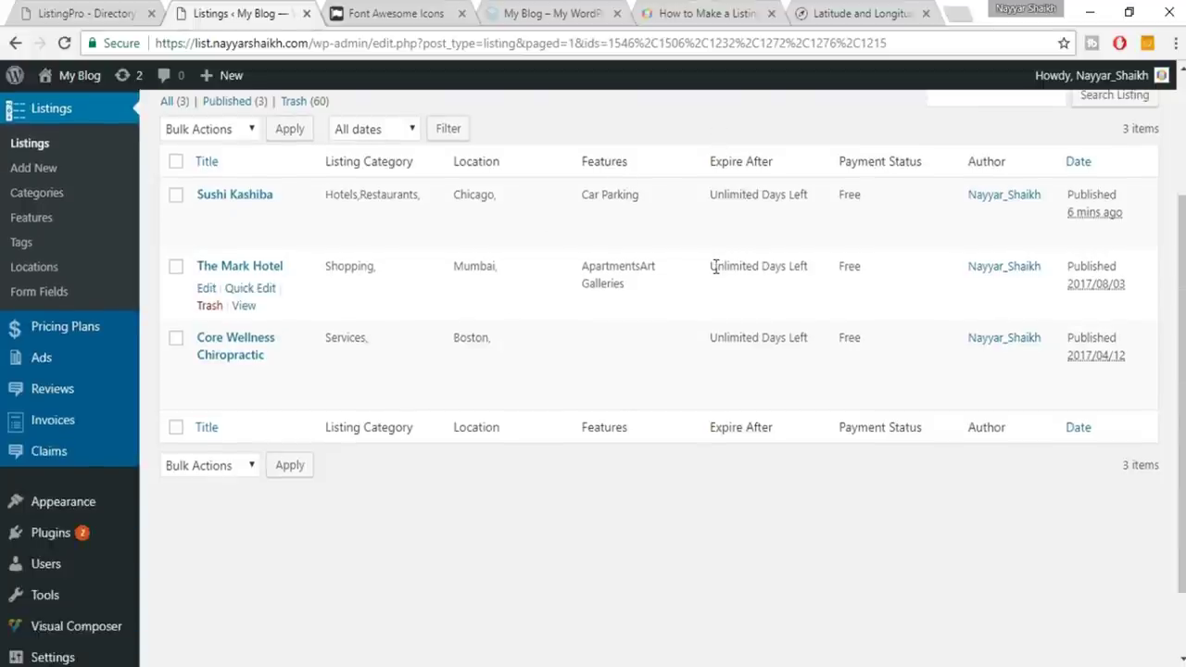
{"action": "scroll", "coordinate": [716, 269], "scroll_direction": "down", "scroll_amount": 2}
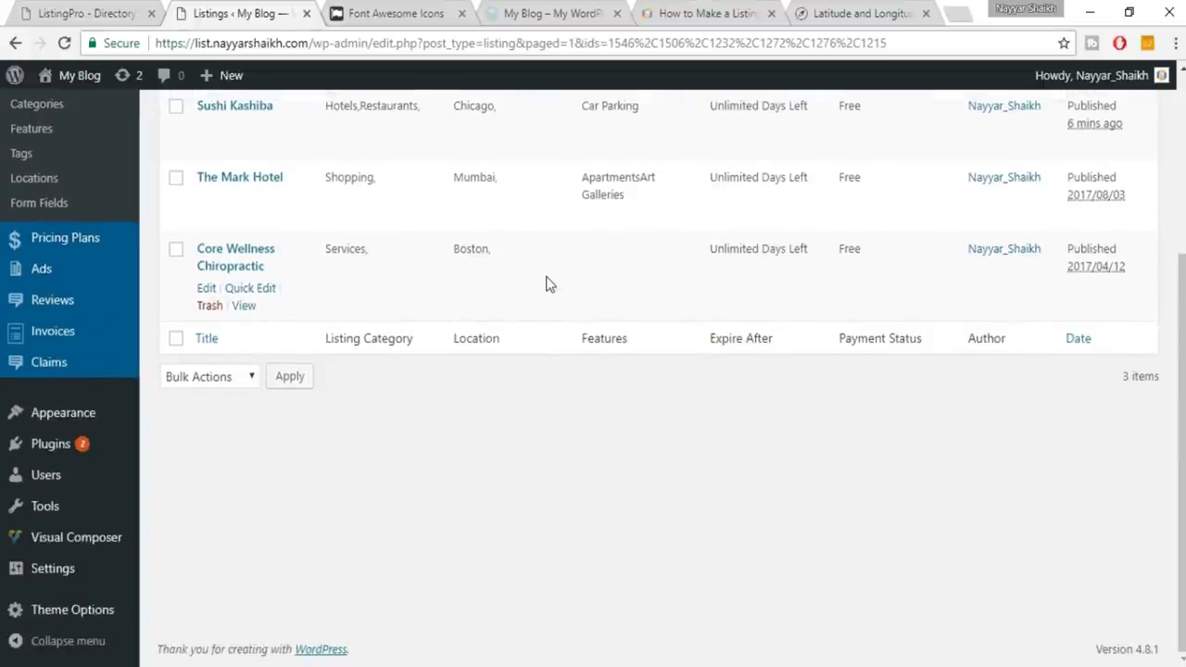
{"action": "mouse_move", "coordinate": [74, 614]}
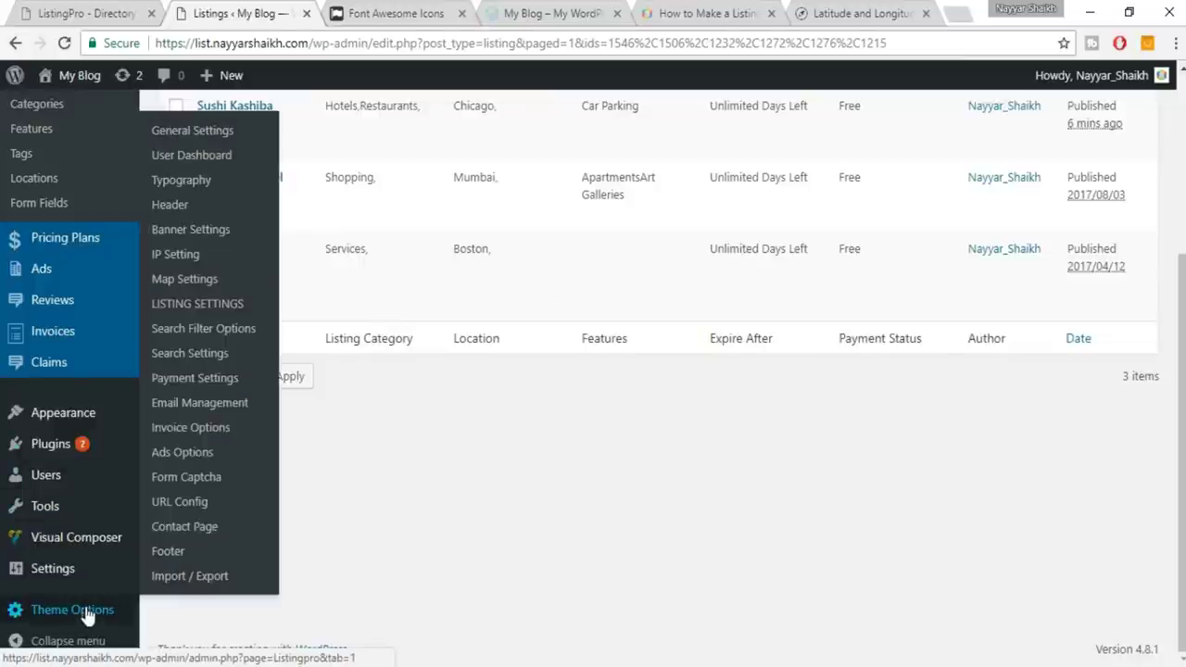
Open ListingPro Theme Options at the Listing Settings General panel, showing Listings Per Page 10.
{"action": "left_click", "coordinate": [87, 617]}
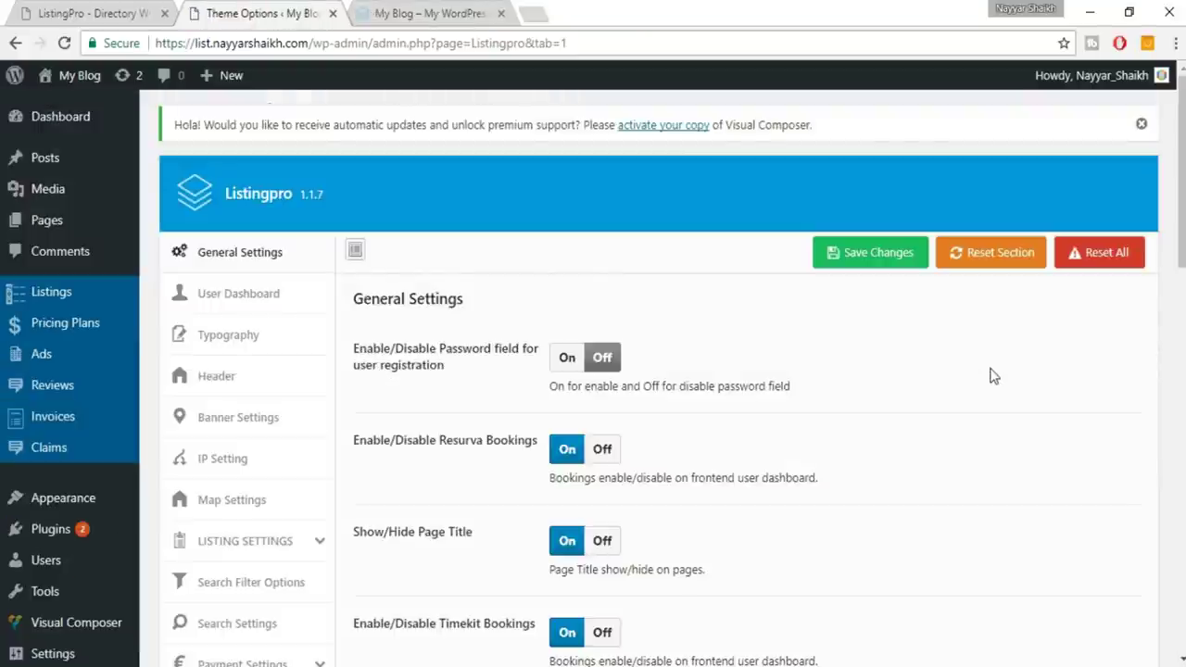
{"action": "scroll", "coordinate": [1027, 418], "scroll_direction": "down", "scroll_amount": 2}
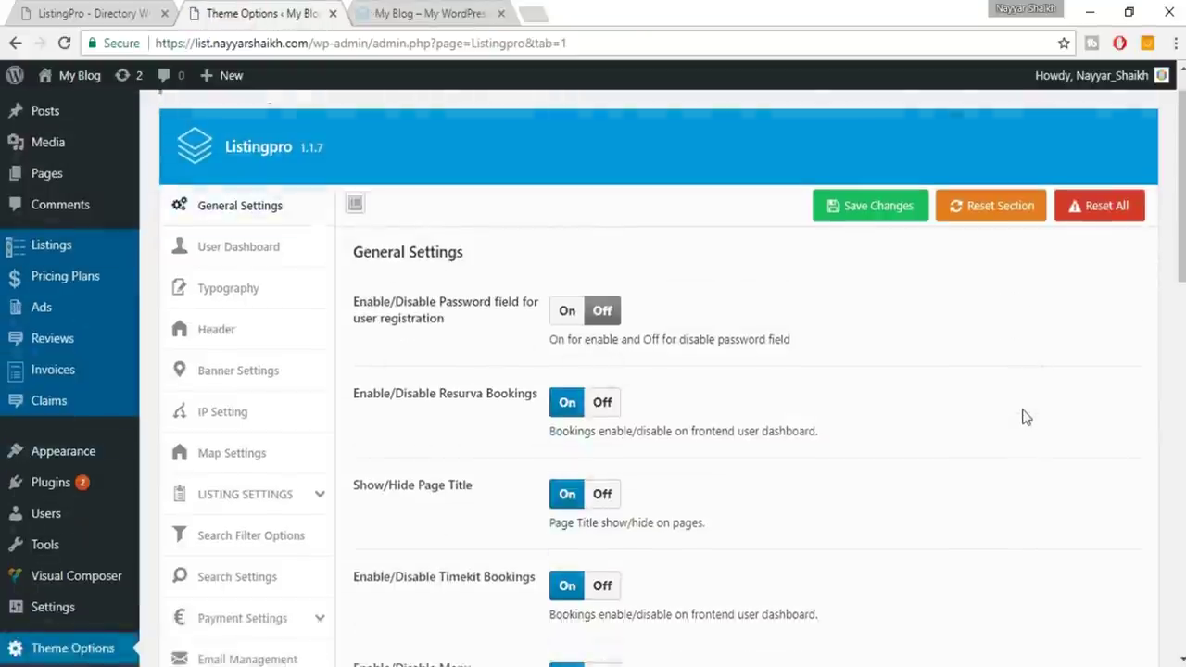
{"action": "left_click", "coordinate": [270, 368]}
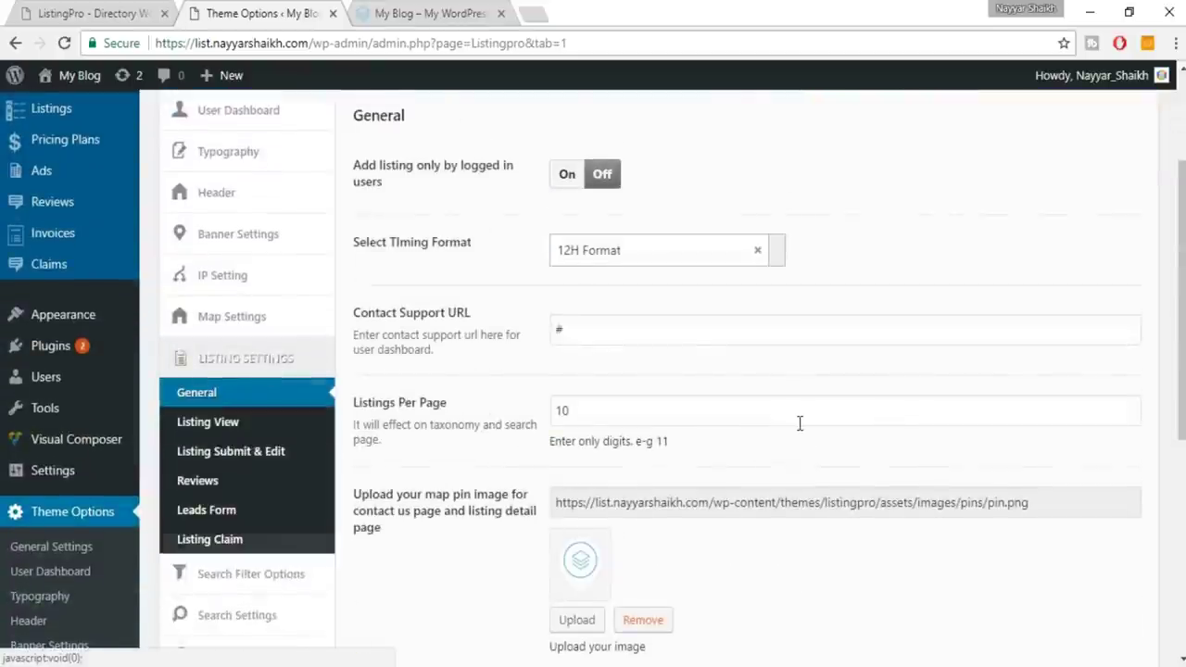
{"action": "scroll", "coordinate": [897, 289], "scroll_direction": "up", "scroll_amount": 1}
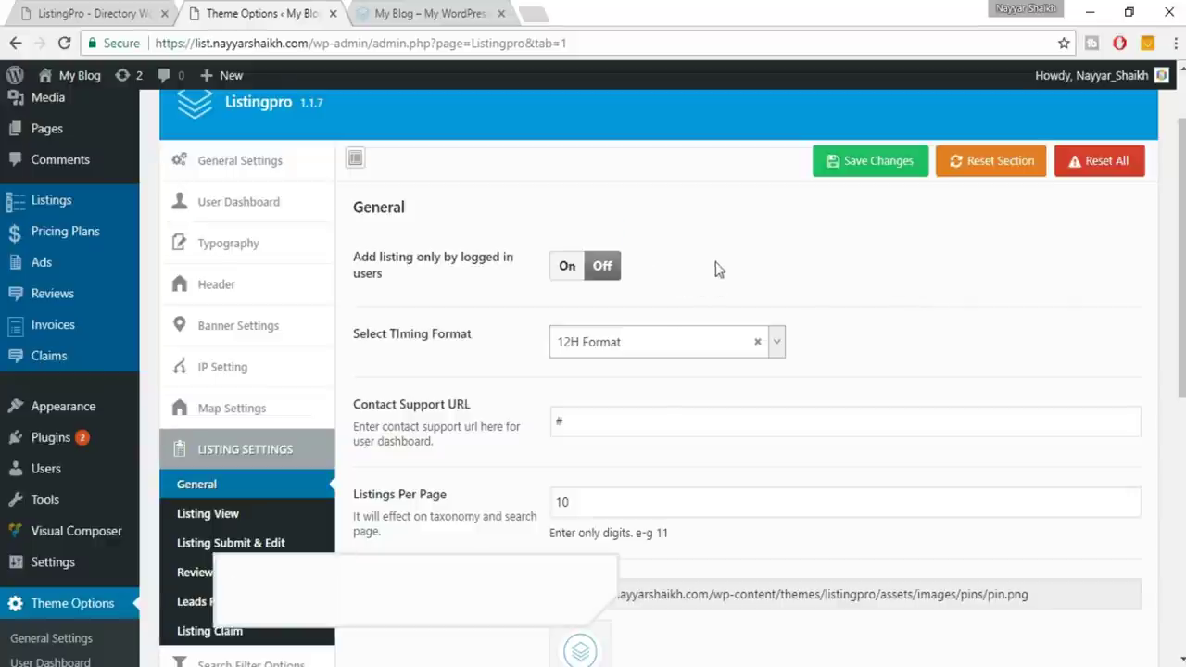
{"action": "scroll", "coordinate": [974, 315], "scroll_direction": "down", "scroll_amount": 1}
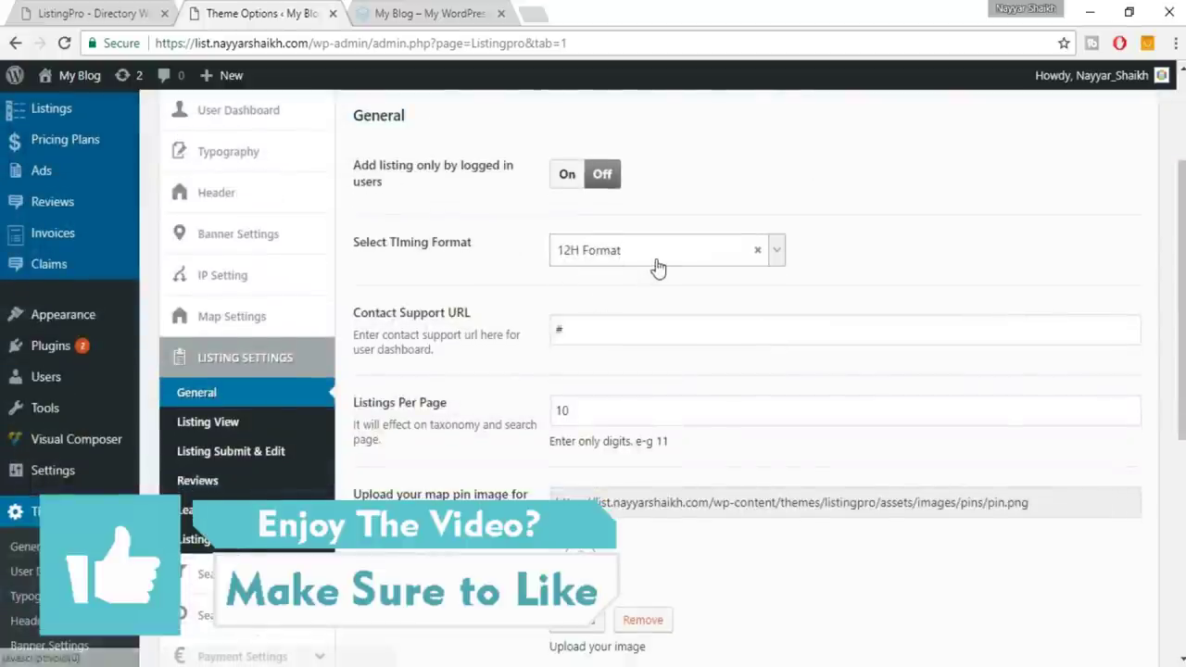
{"action": "scroll", "coordinate": [934, 366], "scroll_direction": "down", "scroll_amount": 1}
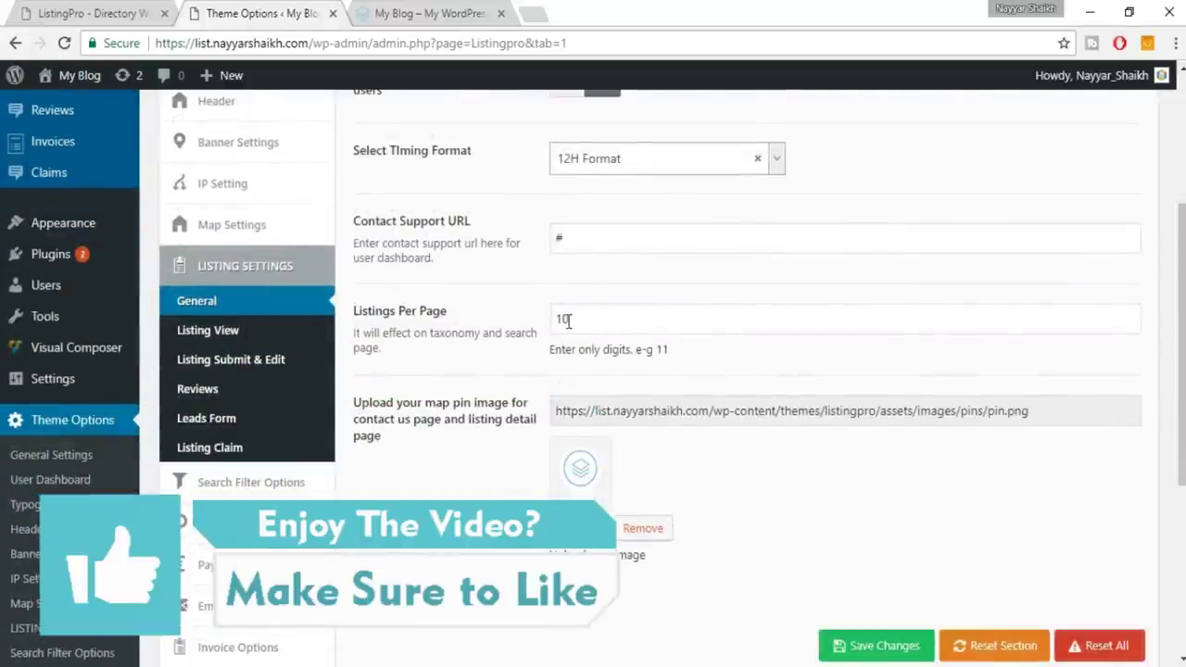
{"action": "scroll", "coordinate": [751, 357], "scroll_direction": "down", "scroll_amount": 2}
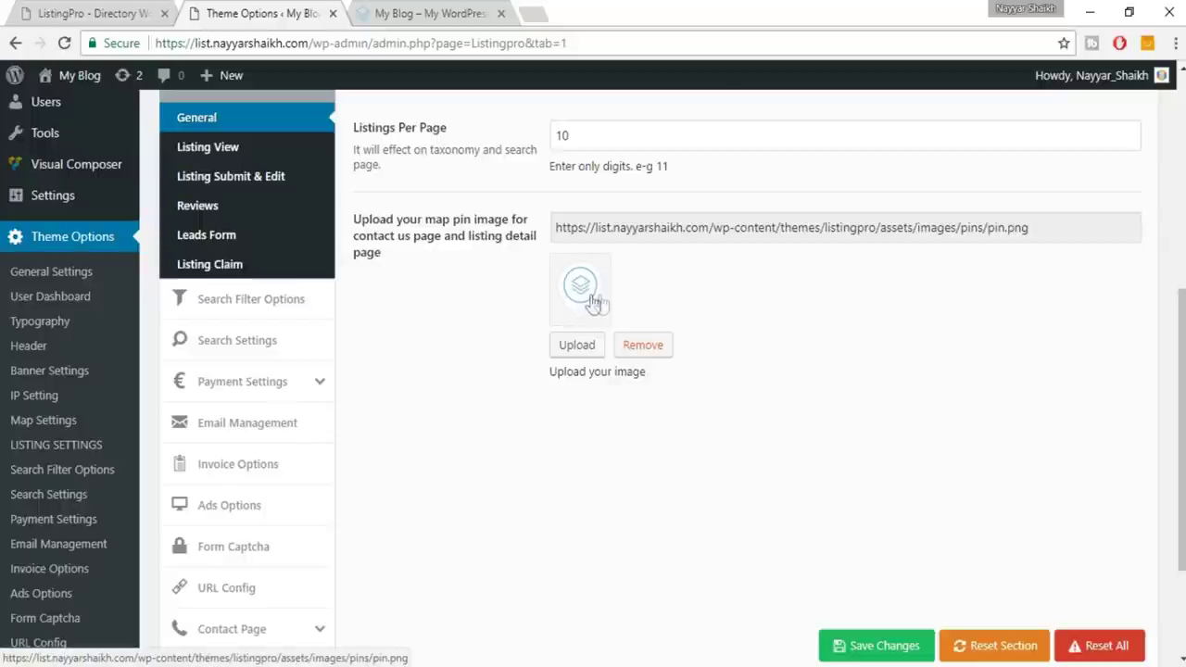
{"action": "scroll", "coordinate": [751, 323], "scroll_direction": "up", "scroll_amount": 1}
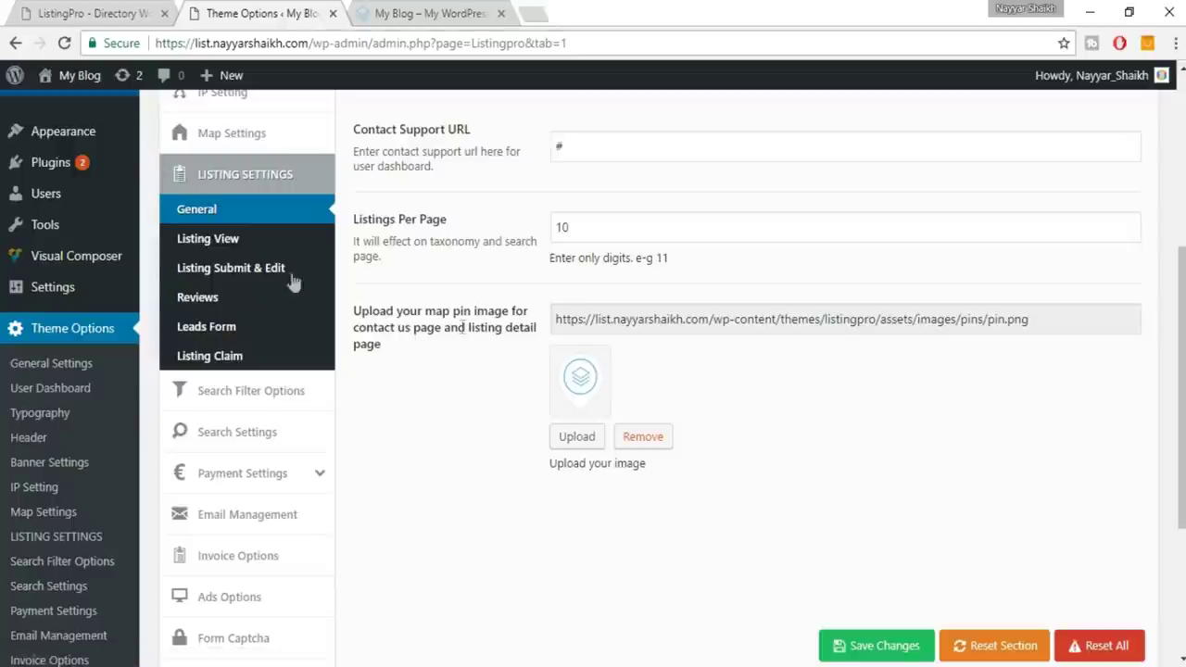
Select the half map, half listing with top search layout under Listing View.
{"action": "left_click", "coordinate": [262, 252]}
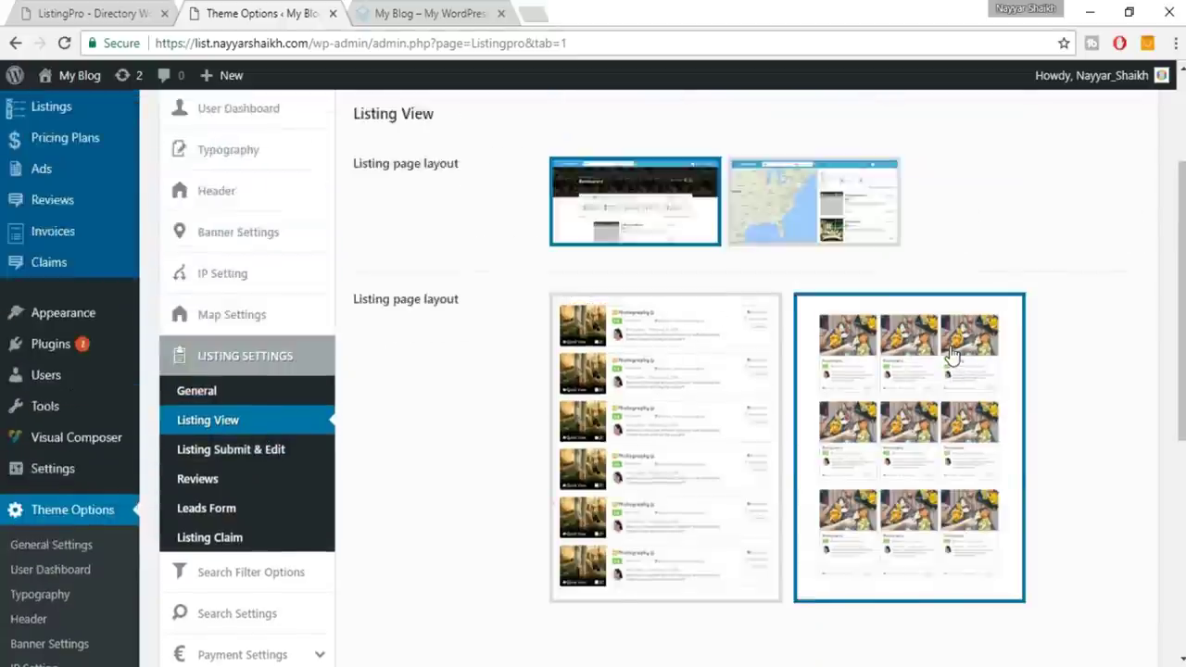
{"action": "scroll", "coordinate": [954, 355], "scroll_direction": "down", "scroll_amount": 2}
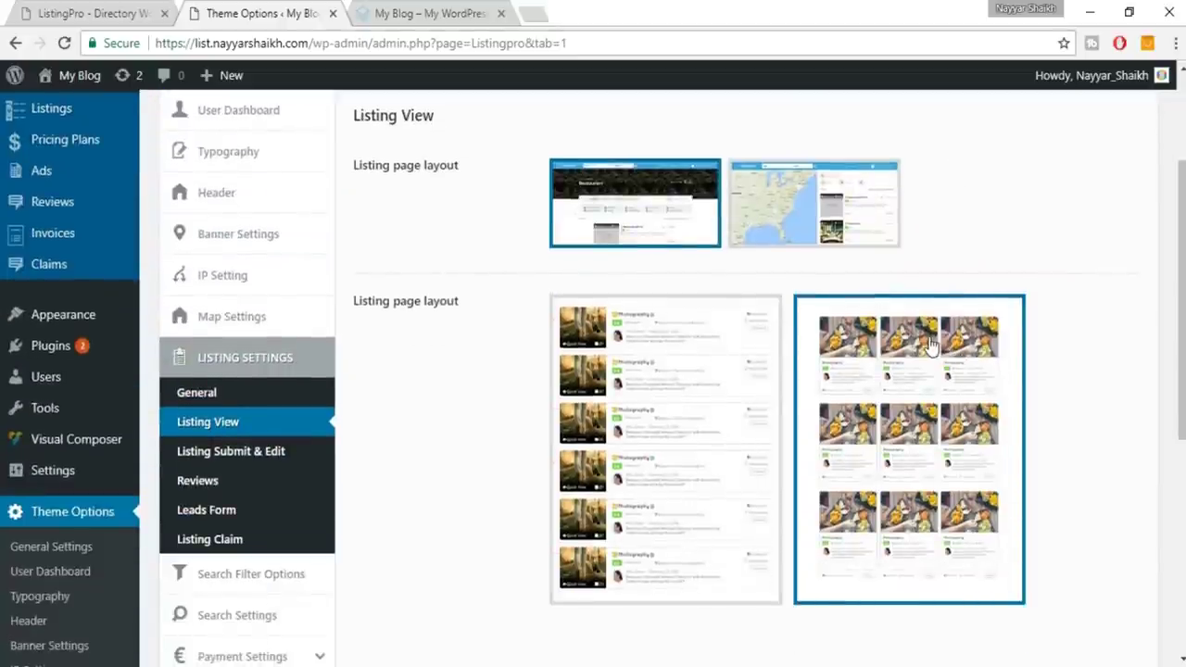
{"action": "left_click", "coordinate": [792, 229]}
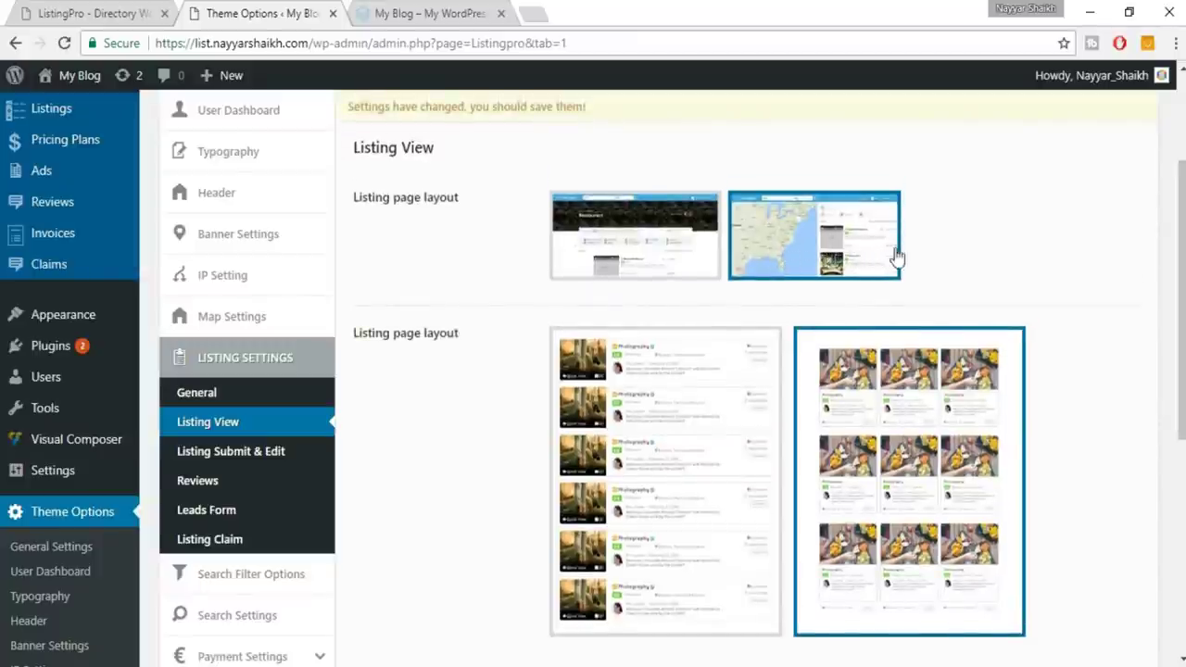
Compare the chosen layout against the ListingPro demo's Restaurant category listings.
{"action": "left_click", "coordinate": [92, 11]}
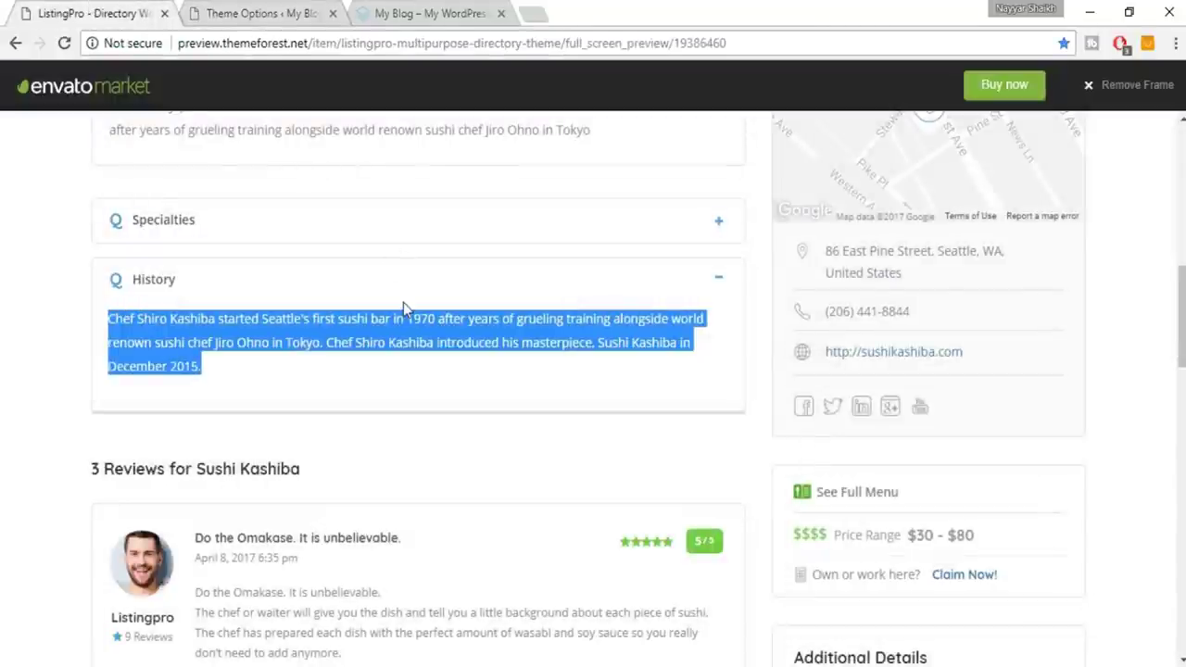
{"action": "scroll", "coordinate": [403, 302], "scroll_direction": "up", "scroll_amount": 10}
{"action": "scroll", "coordinate": [408, 352], "scroll_direction": "up", "scroll_amount": 1}
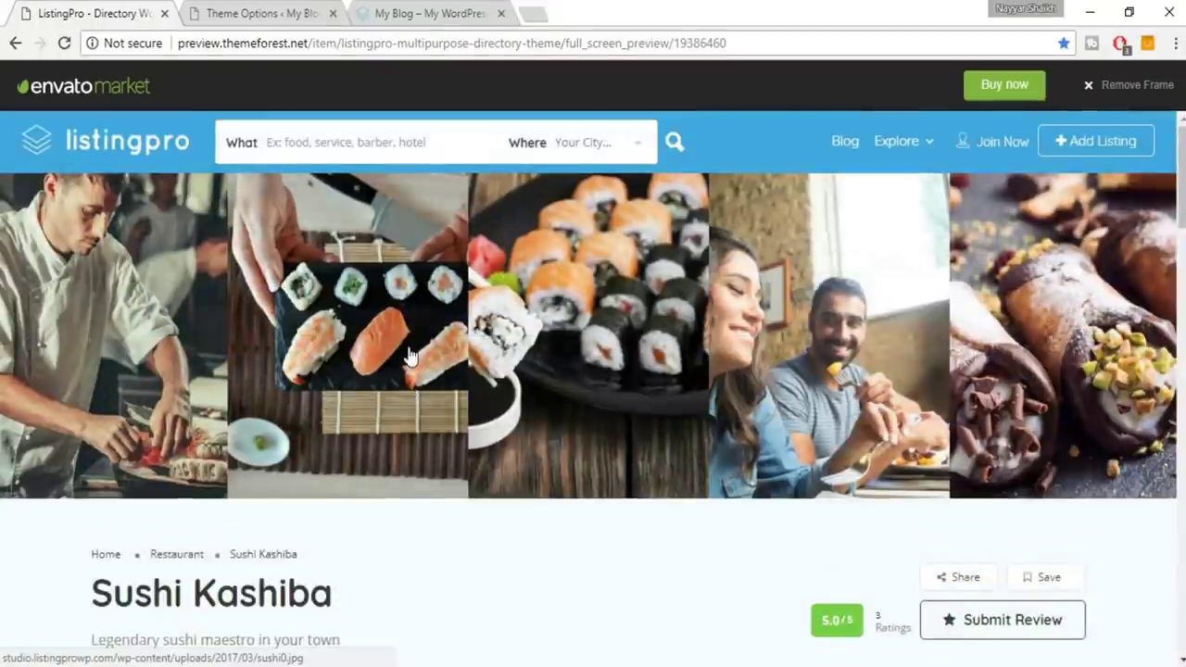
{"action": "left_click", "coordinate": [189, 561]}
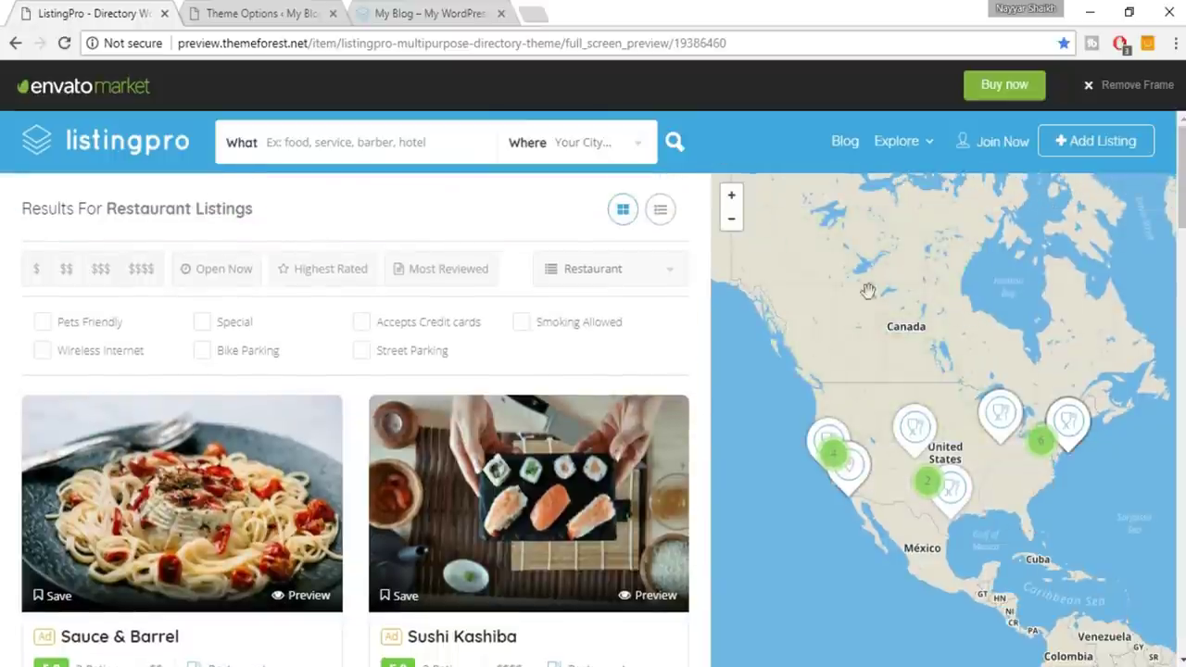
{"action": "left_click", "coordinate": [463, 11]}
{"action": "left_click", "coordinate": [285, 9]}
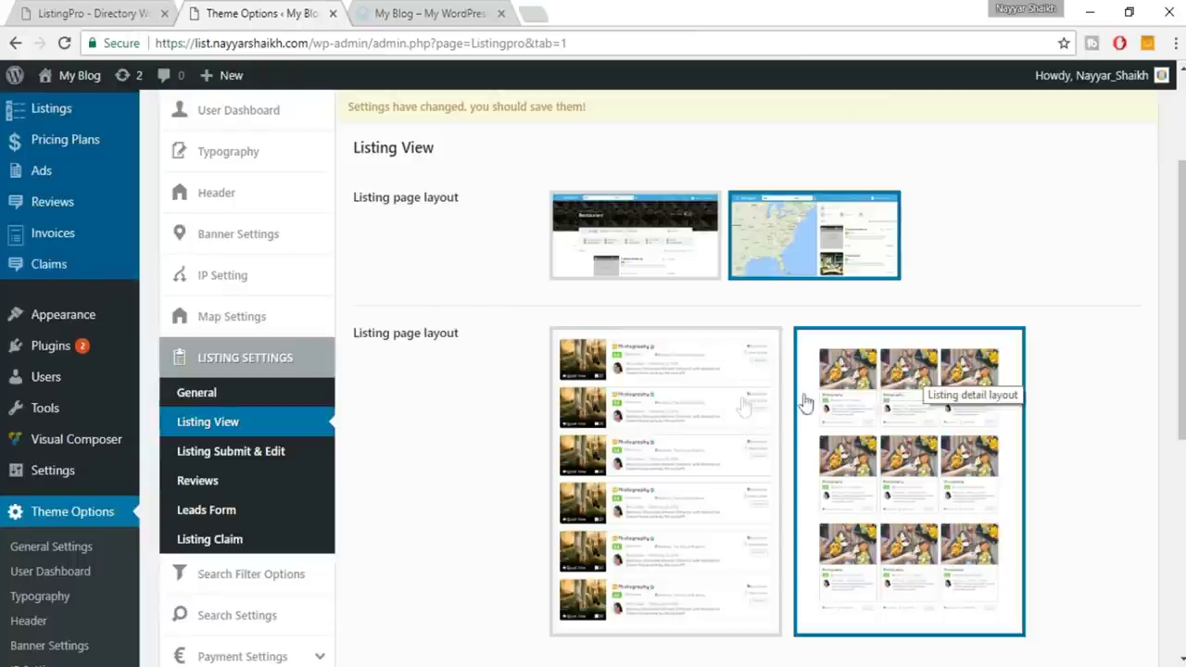
{"action": "left_click", "coordinate": [148, 13]}
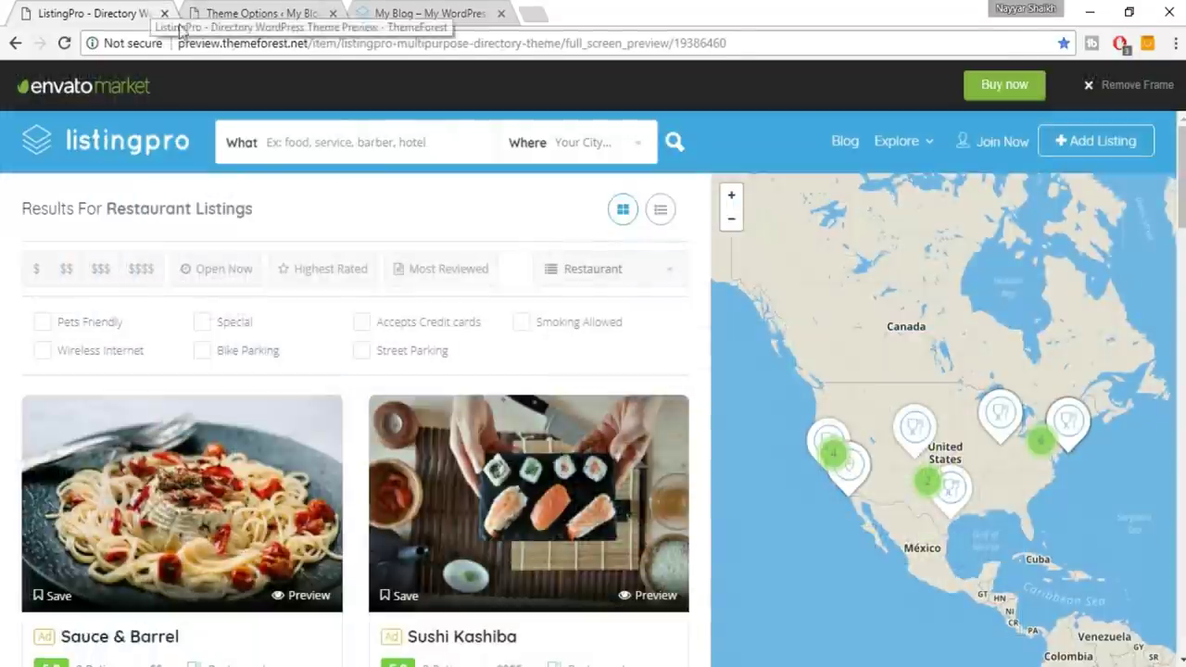
{"action": "scroll", "coordinate": [360, 489], "scroll_direction": "down", "scroll_amount": 1}
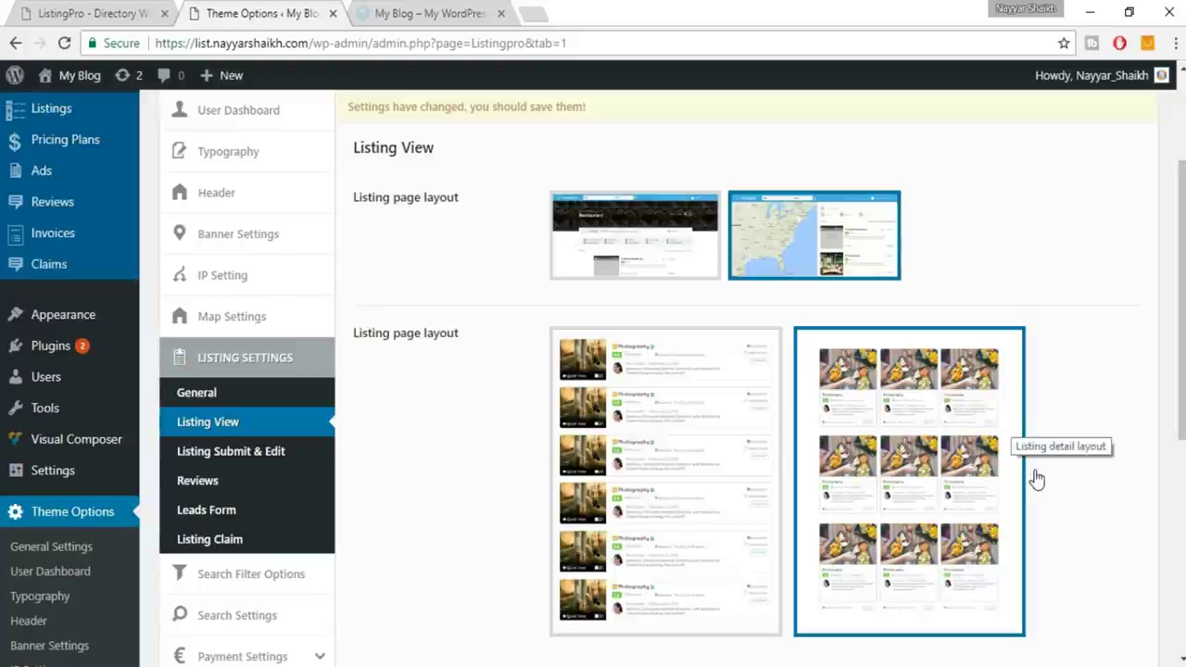
{"action": "scroll", "coordinate": [1036, 478], "scroll_direction": "down", "scroll_amount": 2}
{"action": "scroll", "coordinate": [1036, 478], "scroll_direction": "up", "scroll_amount": 1}
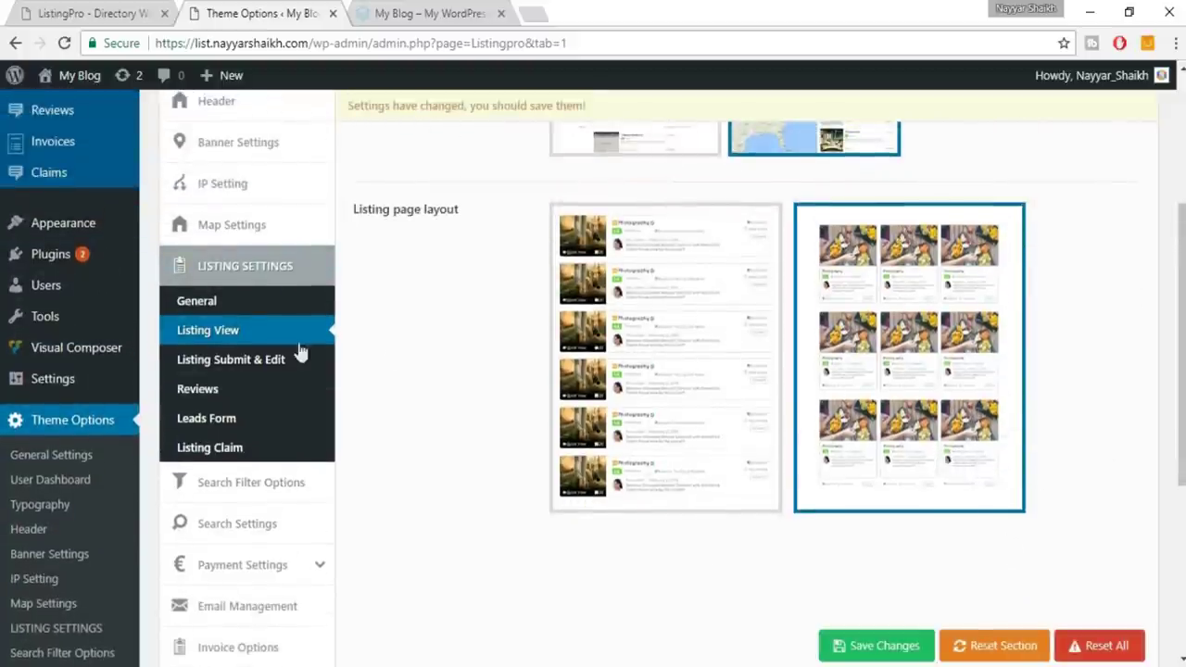
Save the theme options with the new half-map listing layout.
{"action": "left_click", "coordinate": [240, 308]}
{"action": "left_click", "coordinate": [222, 331]}
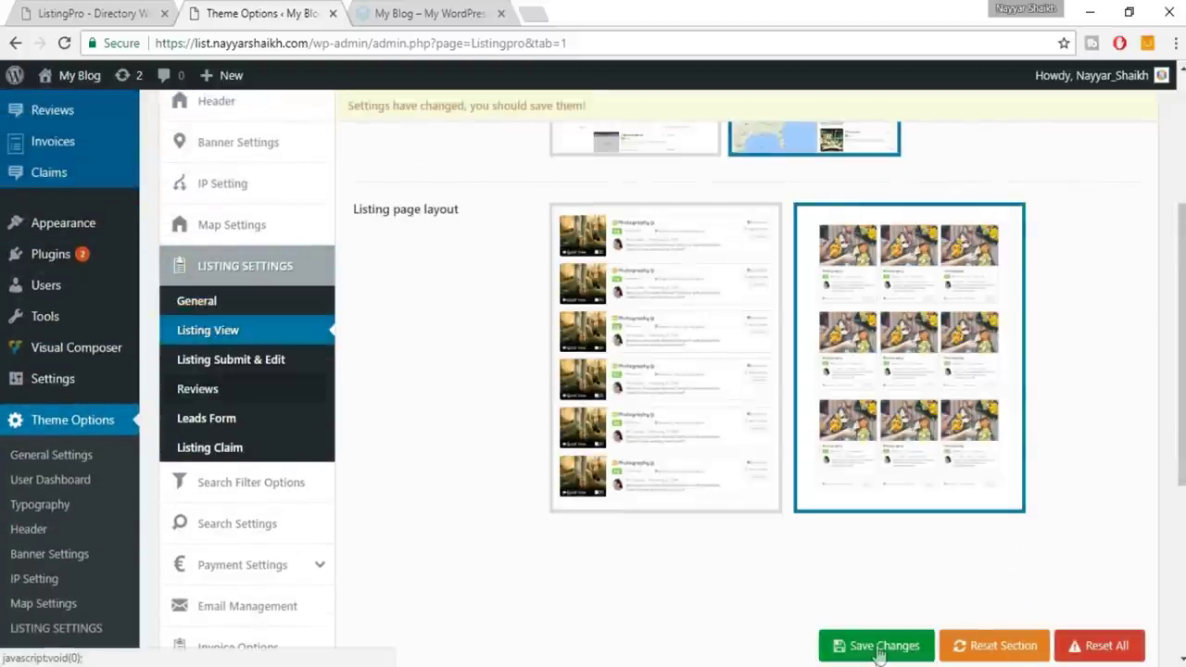
{"action": "left_click", "coordinate": [878, 647]}
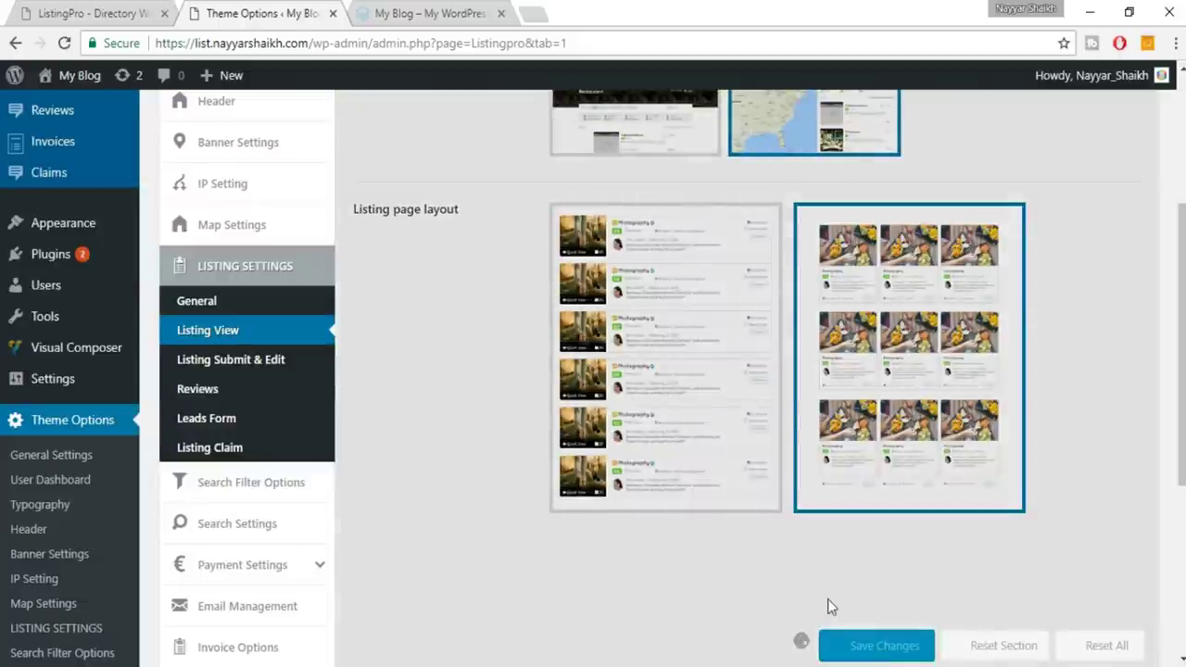
{"action": "scroll", "coordinate": [828, 598], "scroll_direction": "up", "scroll_amount": 3}
{"action": "scroll", "coordinate": [828, 598], "scroll_direction": "down", "scroll_amount": 4}
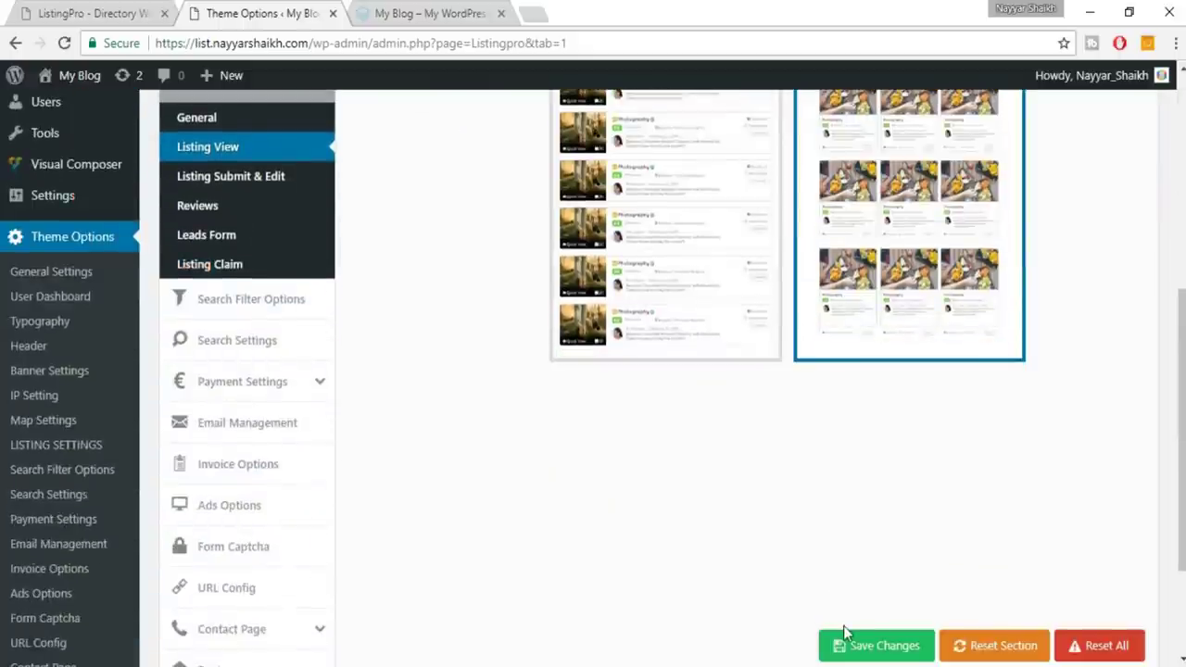
{"action": "scroll", "coordinate": [383, 411], "scroll_direction": "up", "scroll_amount": 1}
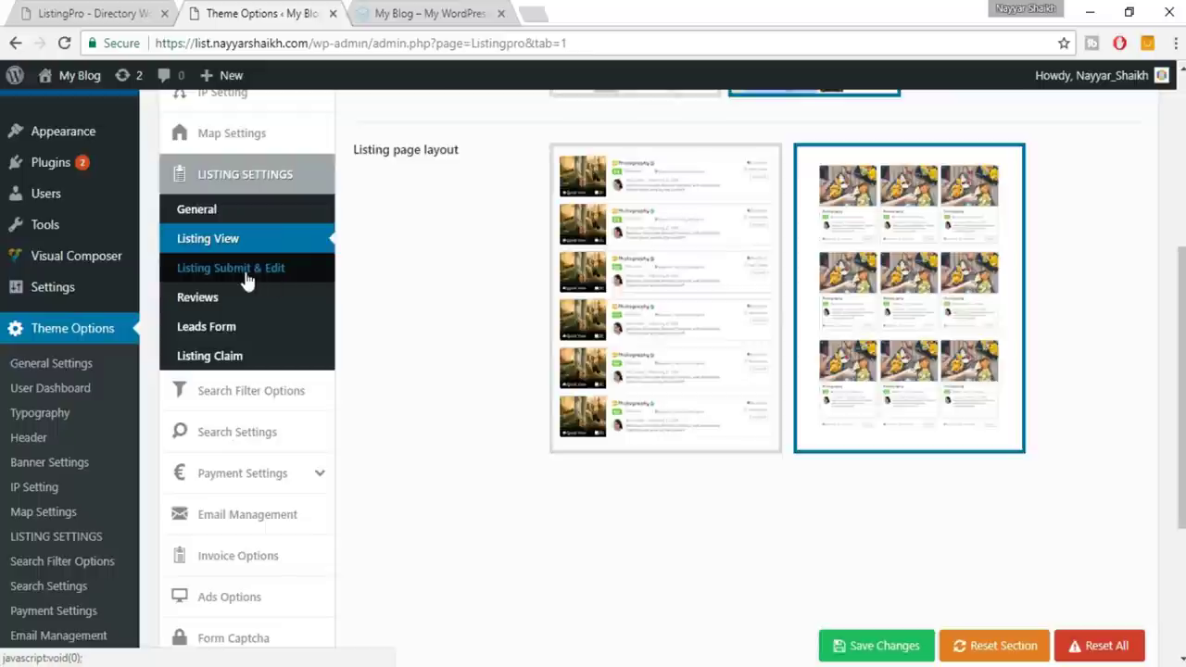
Scroll down through the Listing Submit & Edit options.
{"action": "left_click", "coordinate": [268, 275]}
{"action": "scroll", "coordinate": [749, 361], "scroll_direction": "up", "scroll_amount": 2}
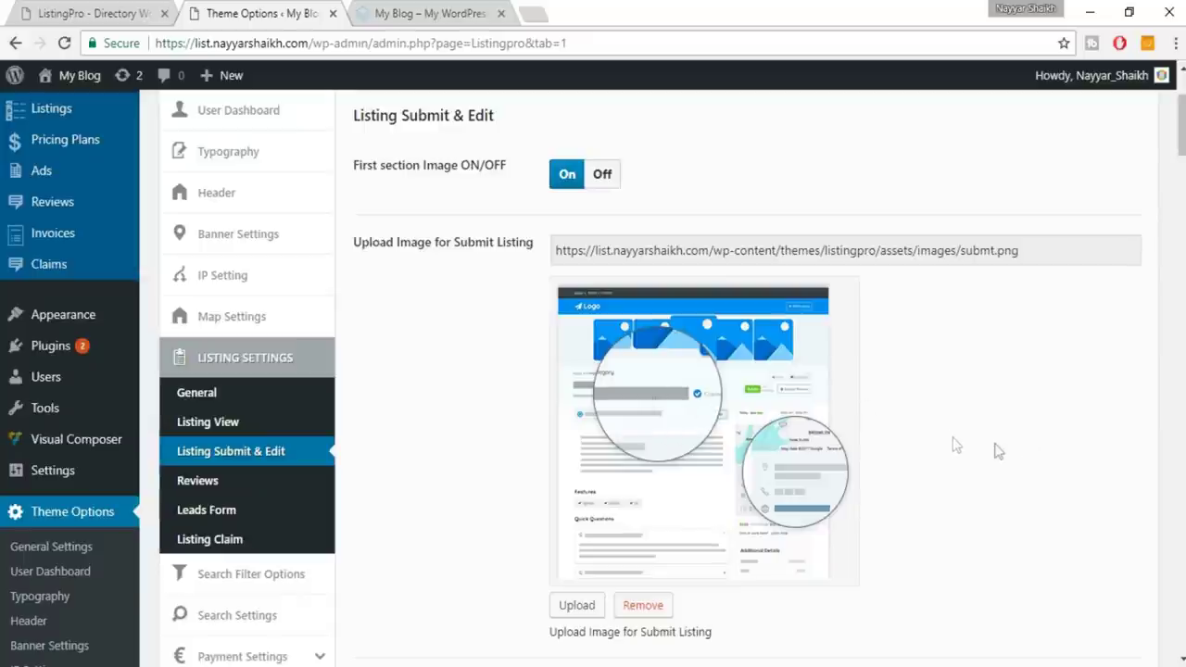
{"action": "scroll", "coordinate": [996, 451], "scroll_direction": "down", "scroll_amount": 3}
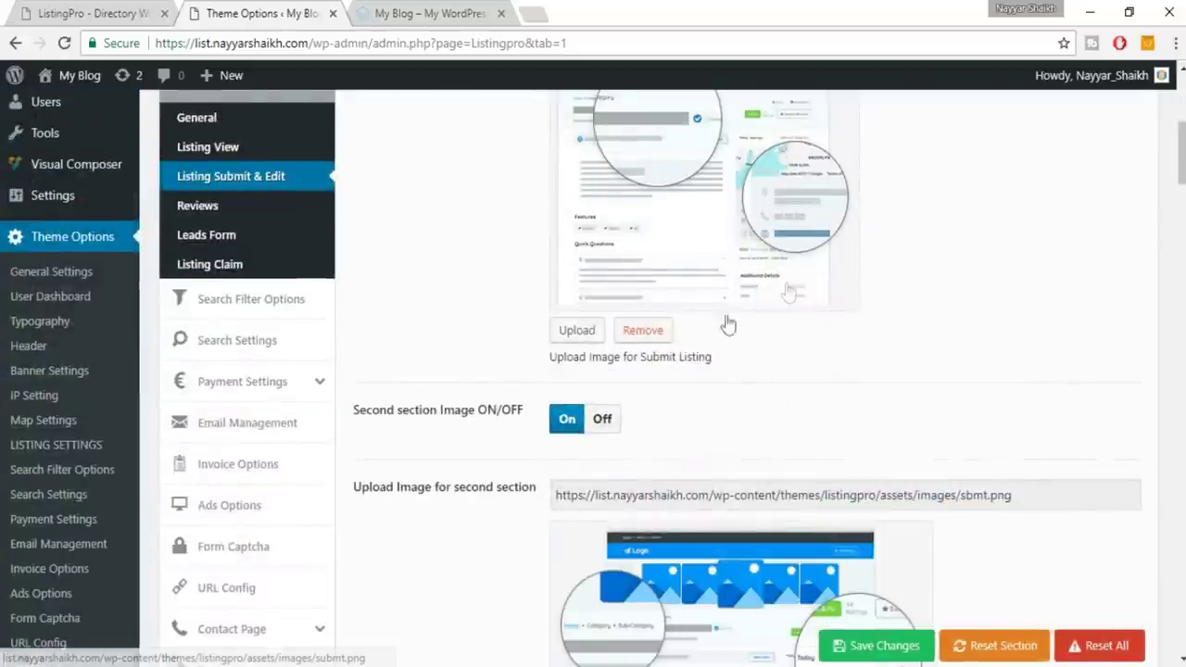
{"action": "scroll", "coordinate": [1090, 339], "scroll_direction": "down", "scroll_amount": 1}
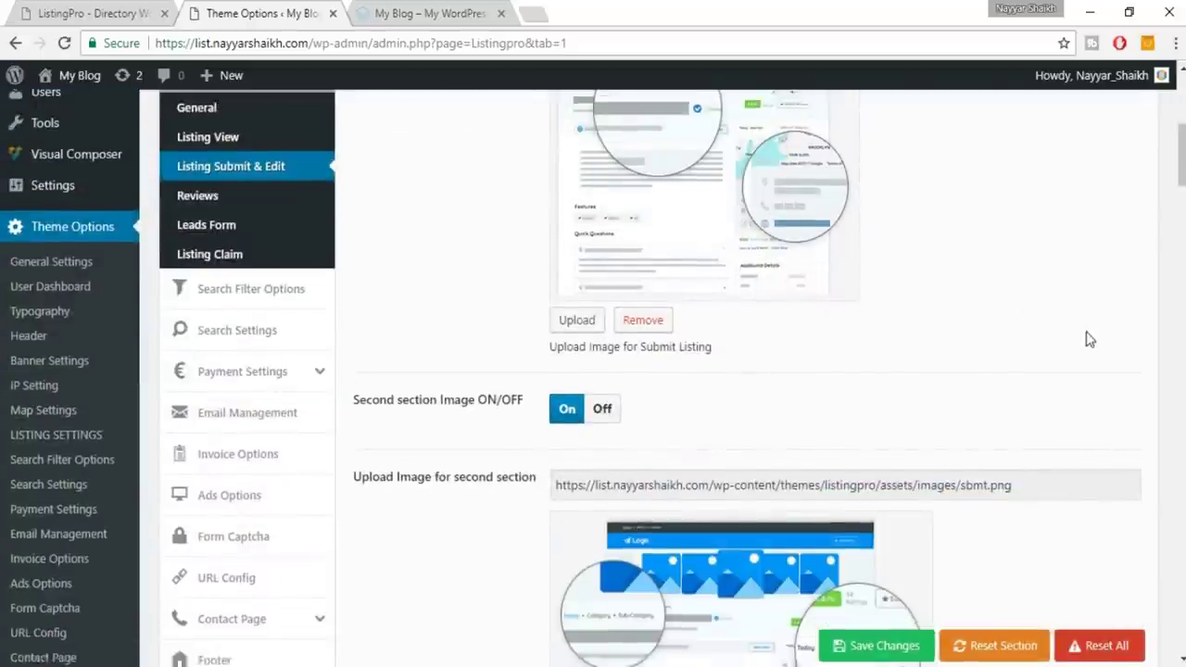
{"action": "scroll", "coordinate": [973, 380], "scroll_direction": "down", "scroll_amount": 2}
{"action": "scroll", "coordinate": [927, 445], "scroll_direction": "down", "scroll_amount": 3}
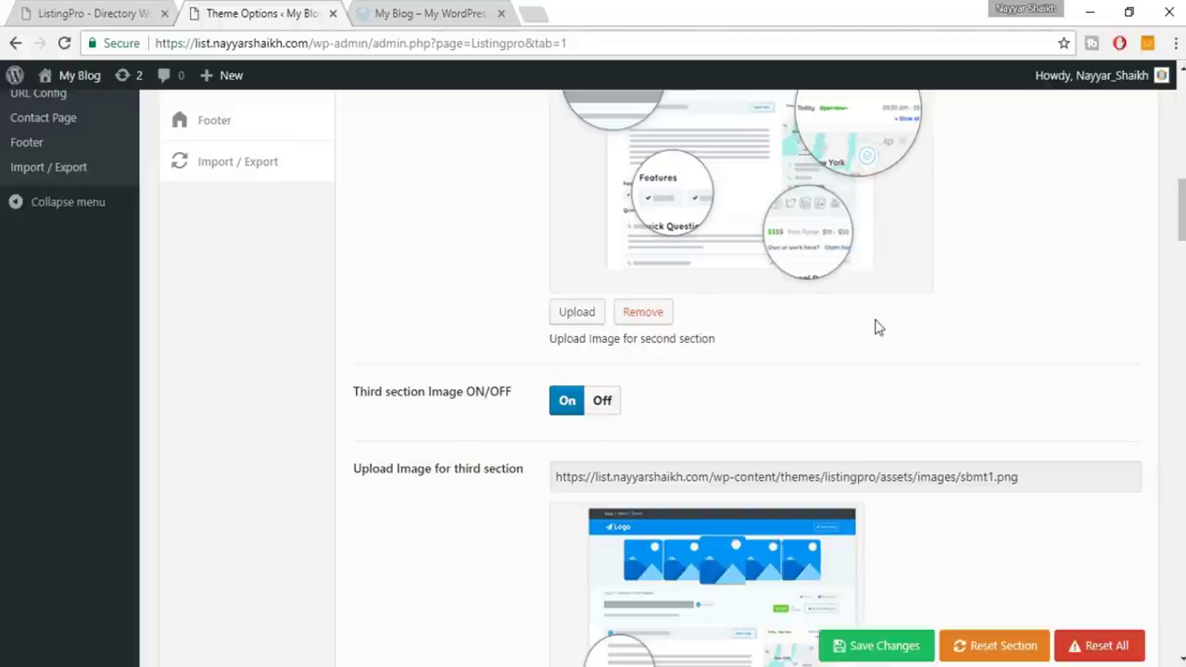
{"action": "scroll", "coordinate": [1022, 355], "scroll_direction": "down", "scroll_amount": 3}
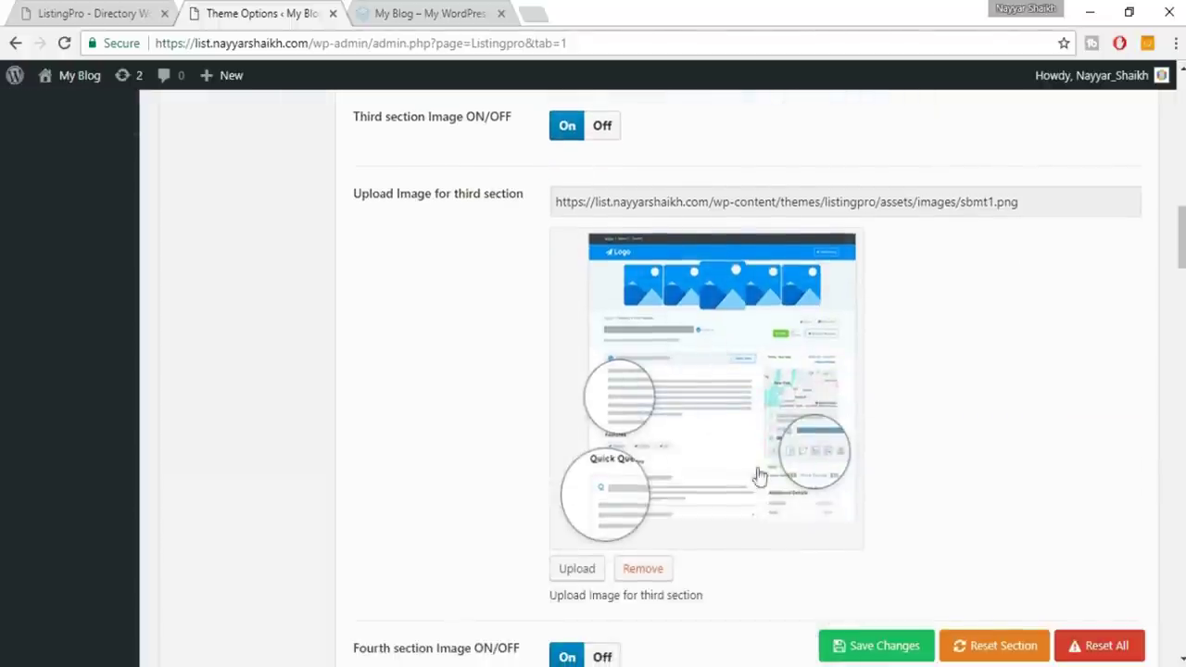
{"action": "scroll", "coordinate": [1017, 418], "scroll_direction": "down", "scroll_amount": 8}
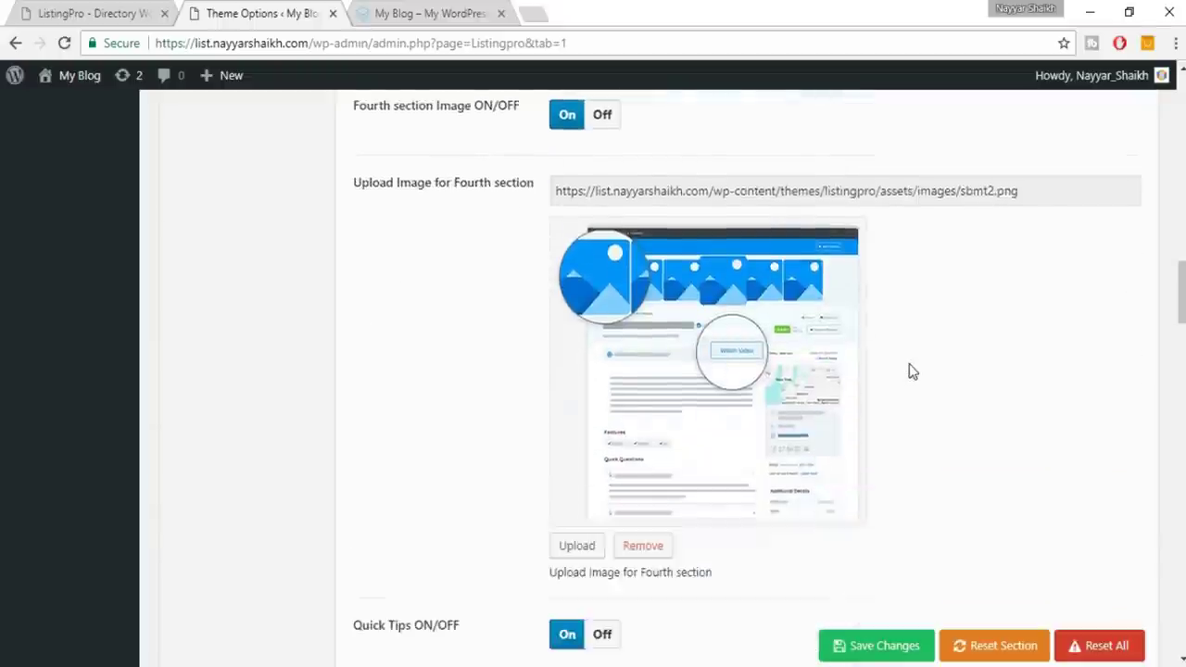
{"action": "scroll", "coordinate": [913, 372], "scroll_direction": "down", "scroll_amount": 3}
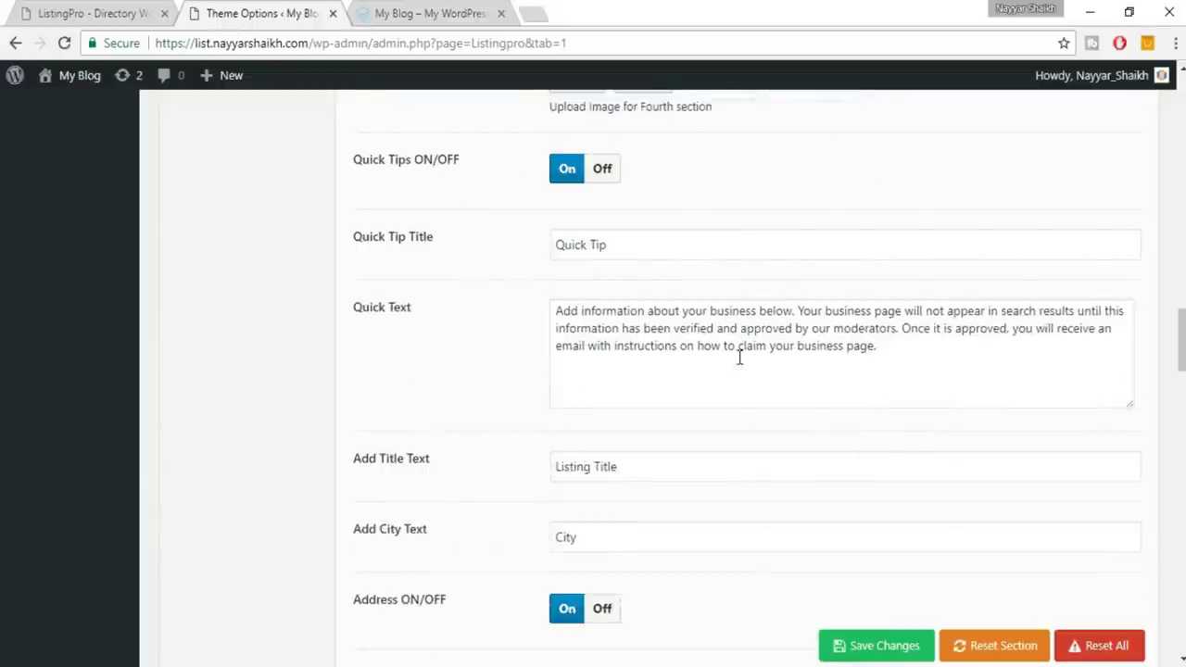
{"action": "scroll", "coordinate": [872, 355], "scroll_direction": "down", "scroll_amount": 1}
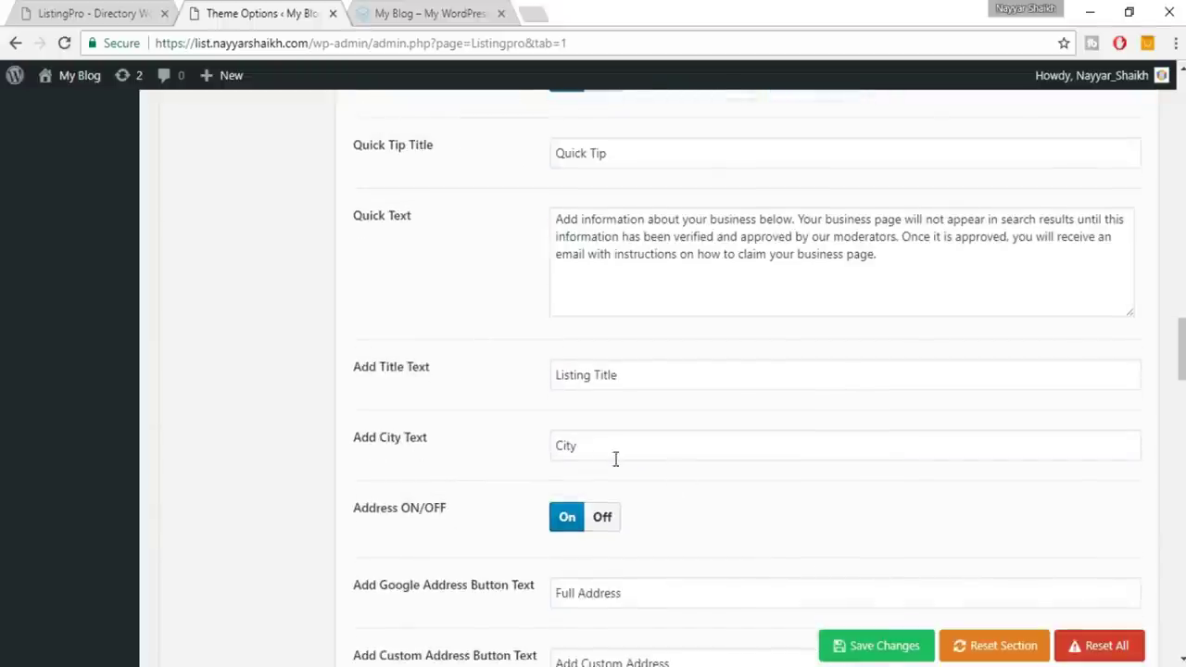
{"action": "scroll", "coordinate": [757, 454], "scroll_direction": "down", "scroll_amount": 3}
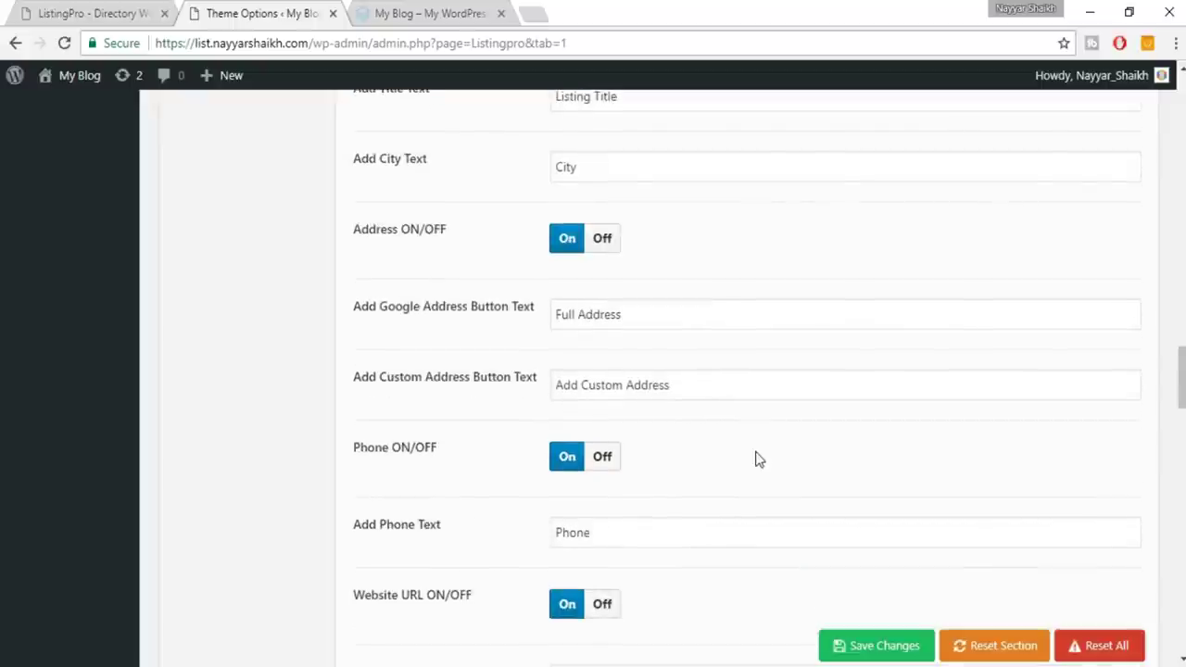
{"action": "scroll", "coordinate": [757, 458], "scroll_direction": "down", "scroll_amount": 7}
{"action": "scroll", "coordinate": [757, 458], "scroll_direction": "down", "scroll_amount": 9}
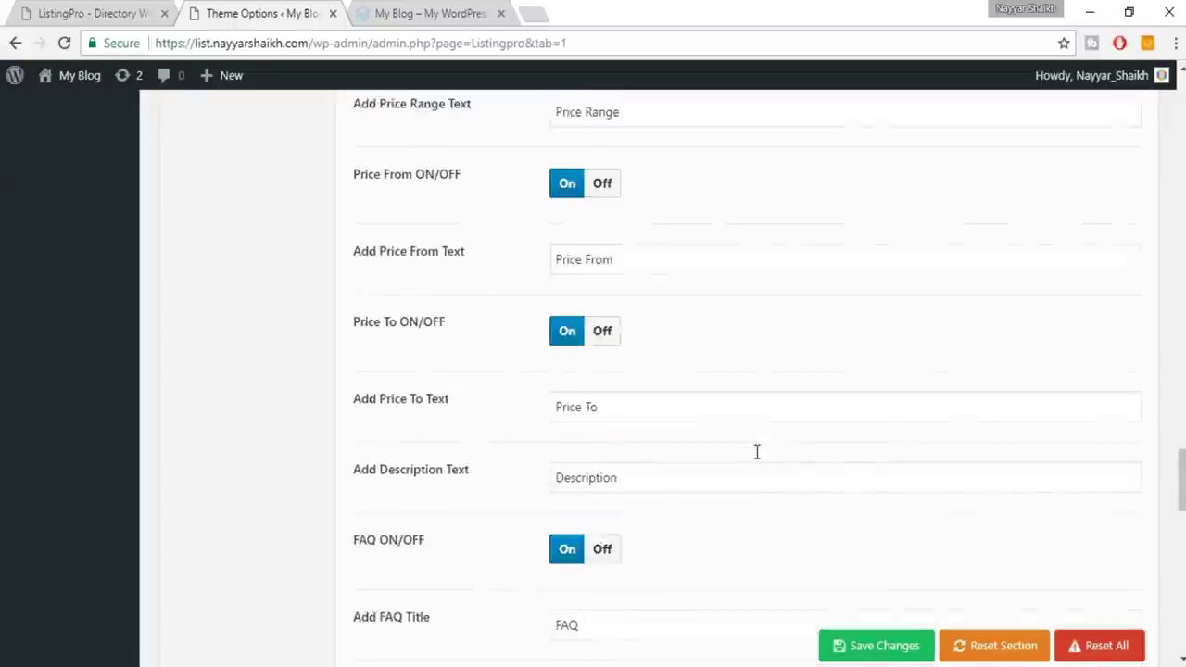
{"action": "scroll", "coordinate": [757, 458], "scroll_direction": "down", "scroll_amount": 8}
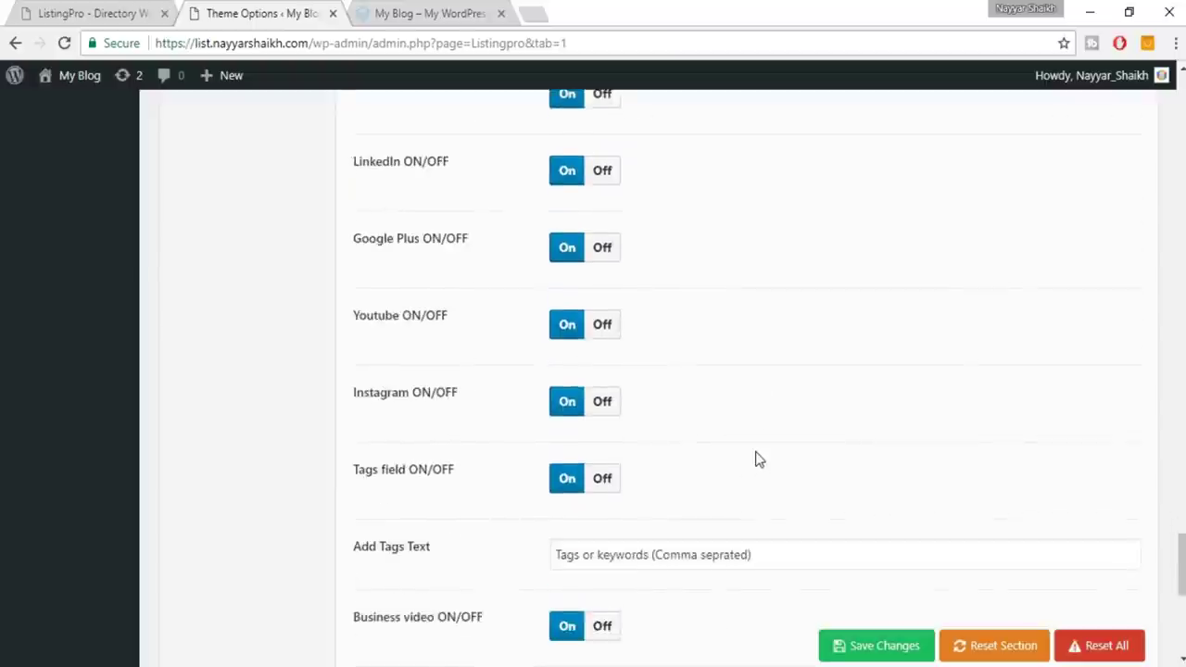
{"action": "scroll", "coordinate": [755, 456], "scroll_direction": "down", "scroll_amount": 2}
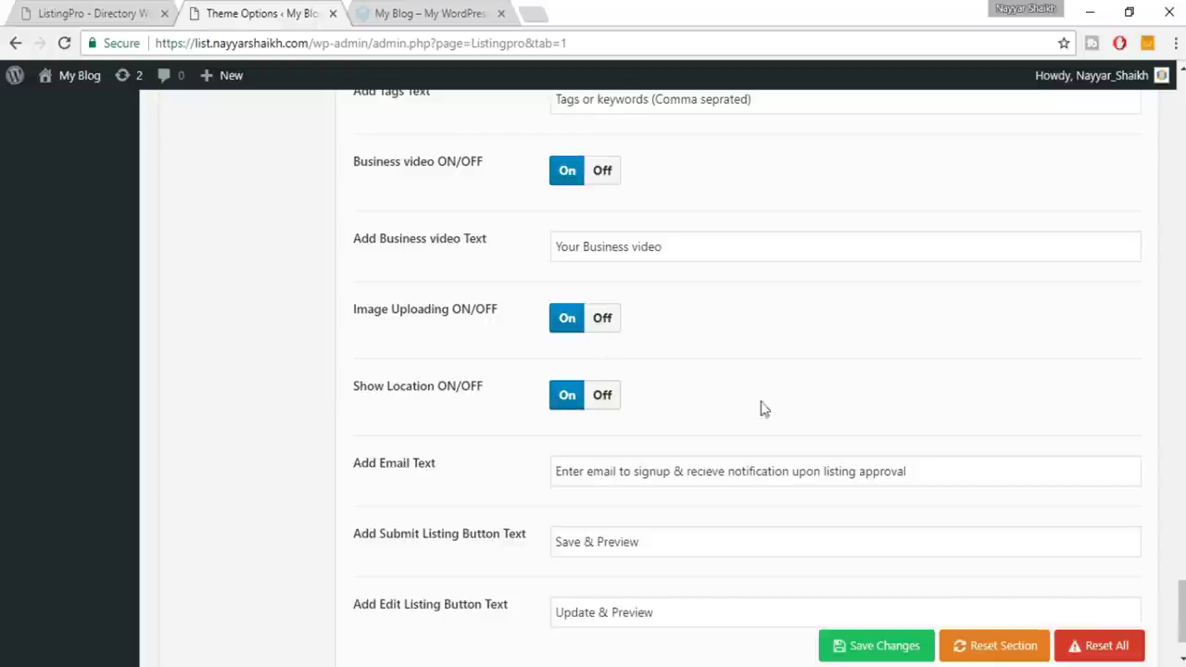
{"action": "scroll", "coordinate": [852, 443], "scroll_direction": "down", "scroll_amount": 2}
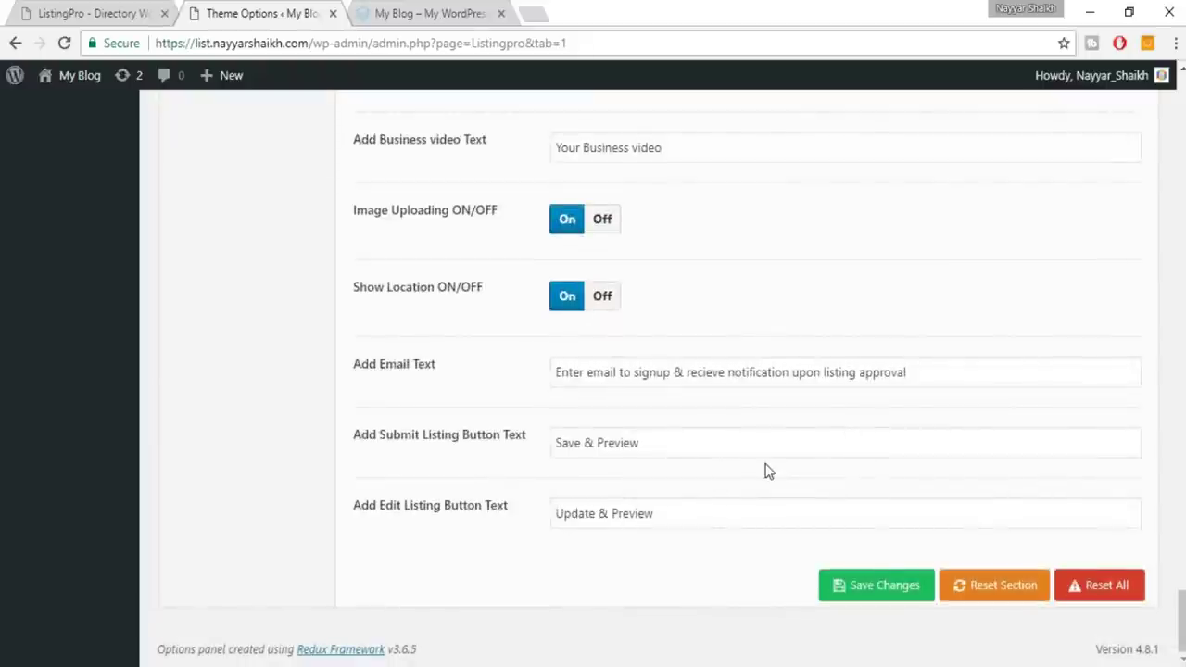
Go to the Reviews settings, where reviews are on and post review uses Instant signup.
{"action": "scroll", "coordinate": [767, 471], "scroll_direction": "up", "scroll_amount": 4}
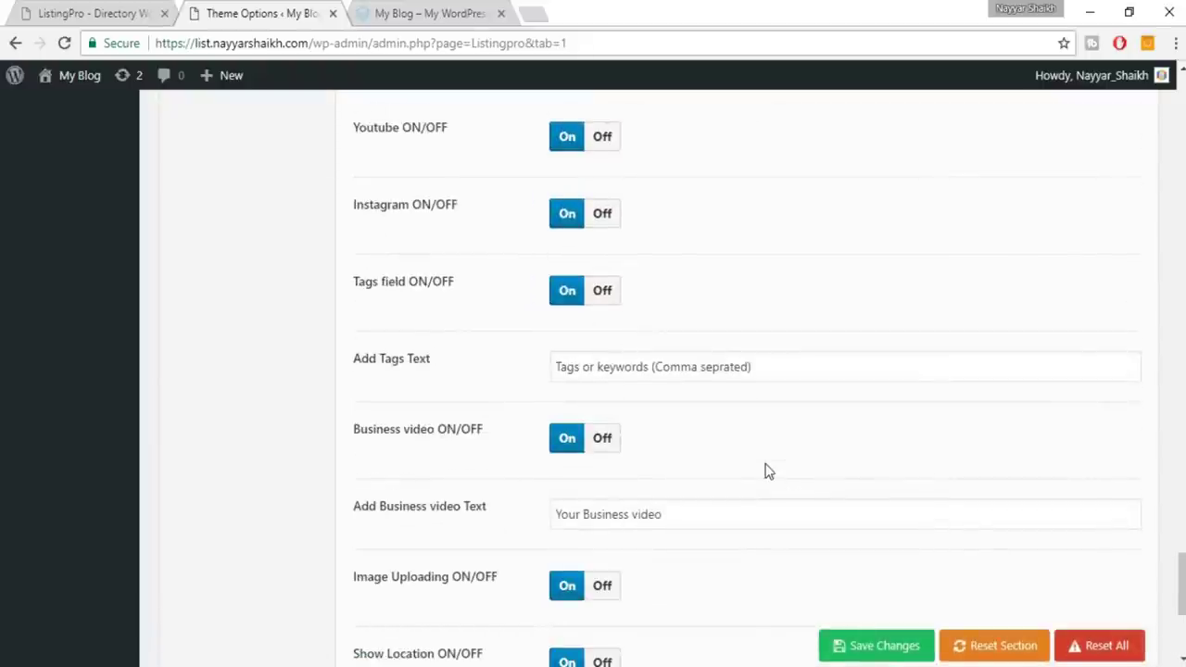
{"action": "scroll", "coordinate": [821, 452], "scroll_direction": "up", "scroll_amount": 5}
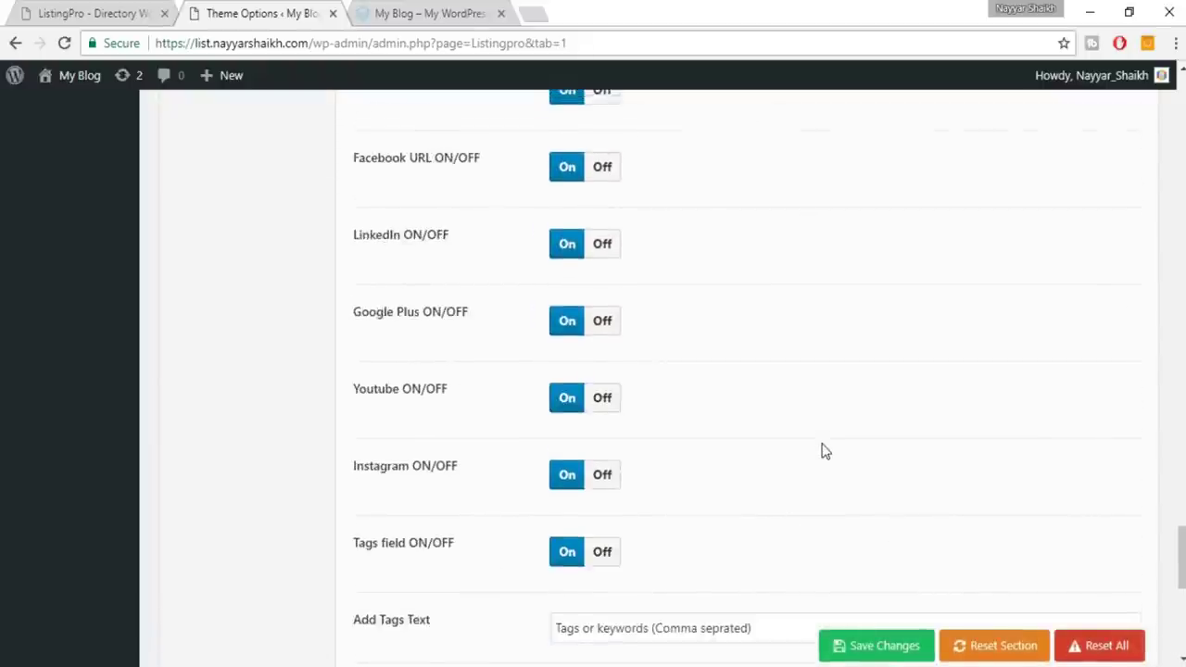
{"action": "scroll", "coordinate": [825, 452], "scroll_direction": "up", "scroll_amount": 3}
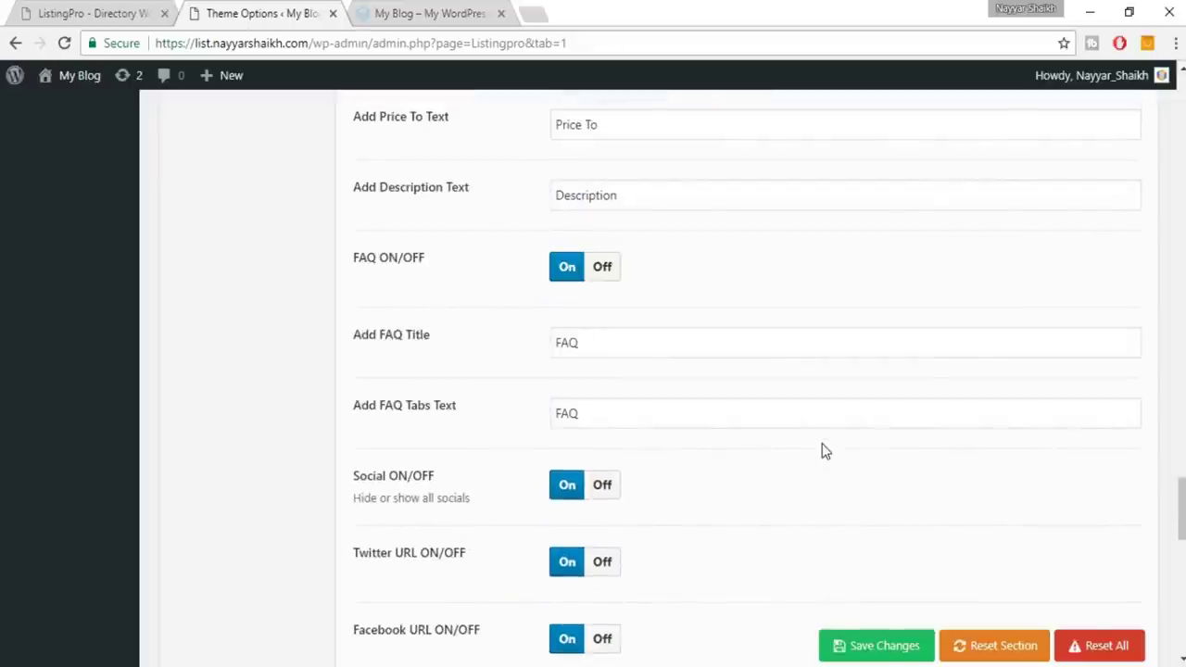
{"action": "scroll", "coordinate": [825, 451], "scroll_direction": "up", "scroll_amount": 2}
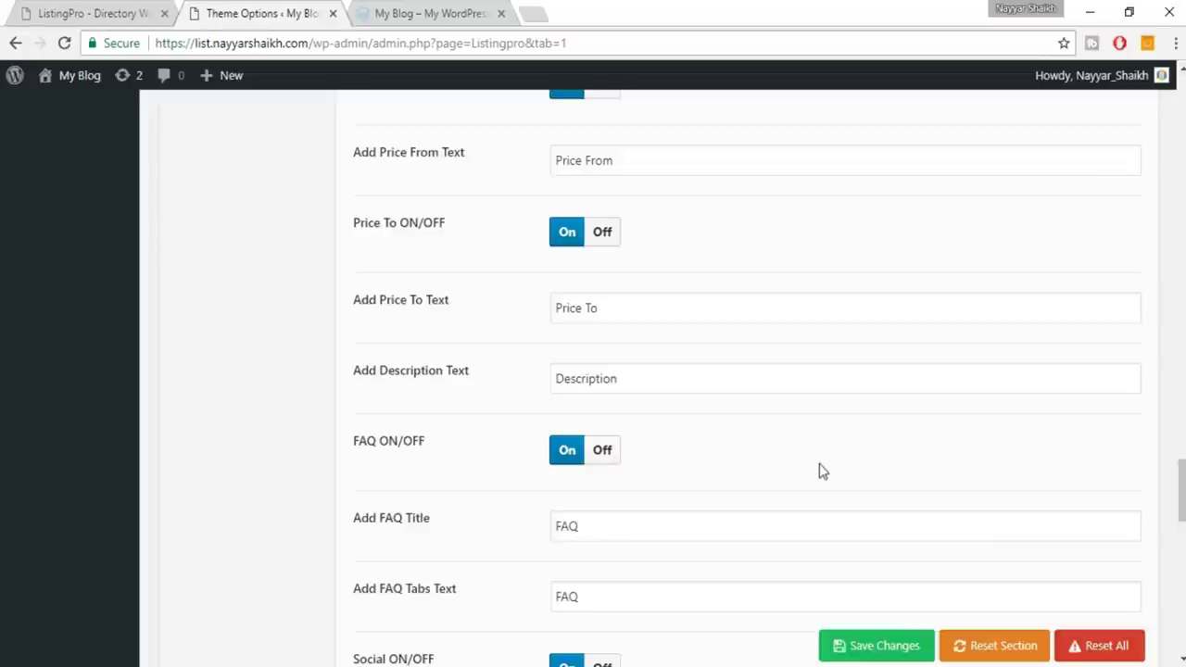
{"action": "scroll", "coordinate": [820, 468], "scroll_direction": "up", "scroll_amount": 6}
{"action": "scroll", "coordinate": [819, 471], "scroll_direction": "up", "scroll_amount": 9}
{"action": "scroll", "coordinate": [819, 472], "scroll_direction": "up", "scroll_amount": 8}
{"action": "scroll", "coordinate": [820, 476], "scroll_direction": "up", "scroll_amount": 7}
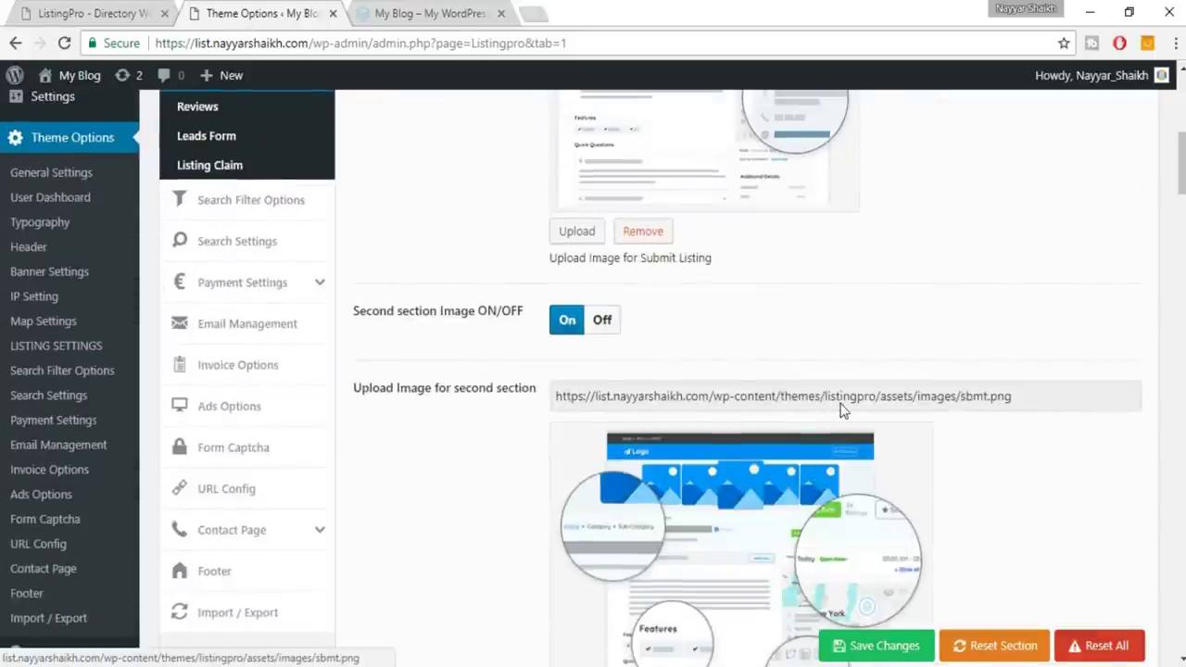
{"action": "scroll", "coordinate": [841, 411], "scroll_direction": "up", "scroll_amount": 3}
{"action": "left_click", "coordinate": [208, 390]}
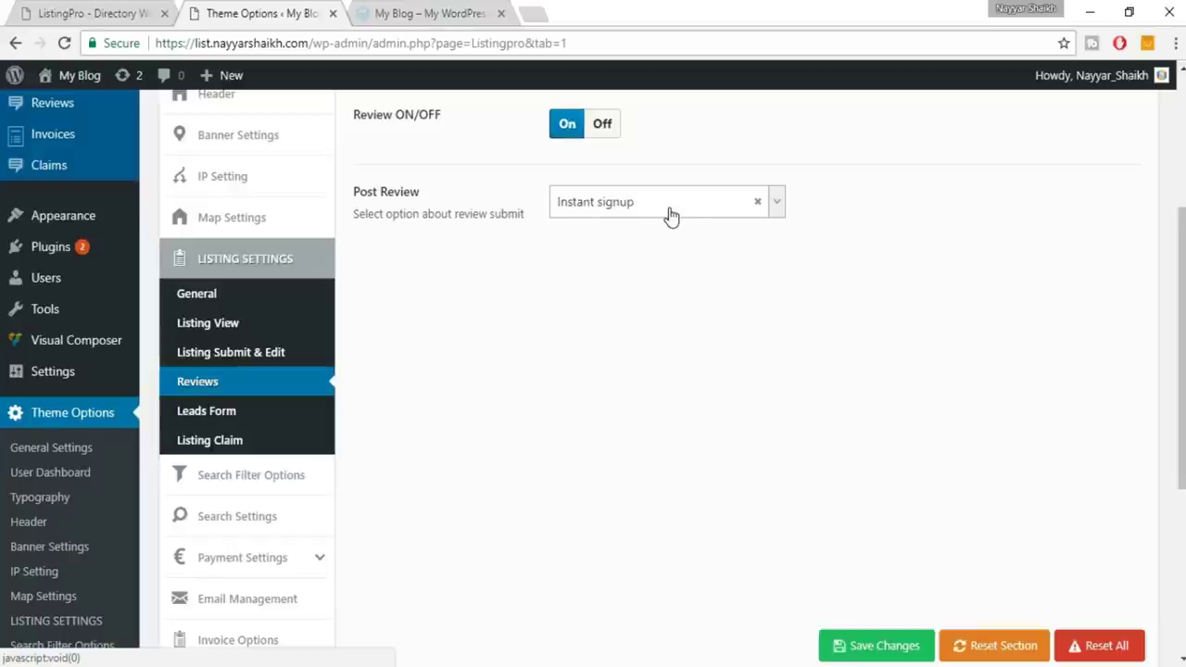
Check the Leads Form and Listing Claim settings (claims on), then save the theme options.
{"action": "left_click", "coordinate": [242, 419]}
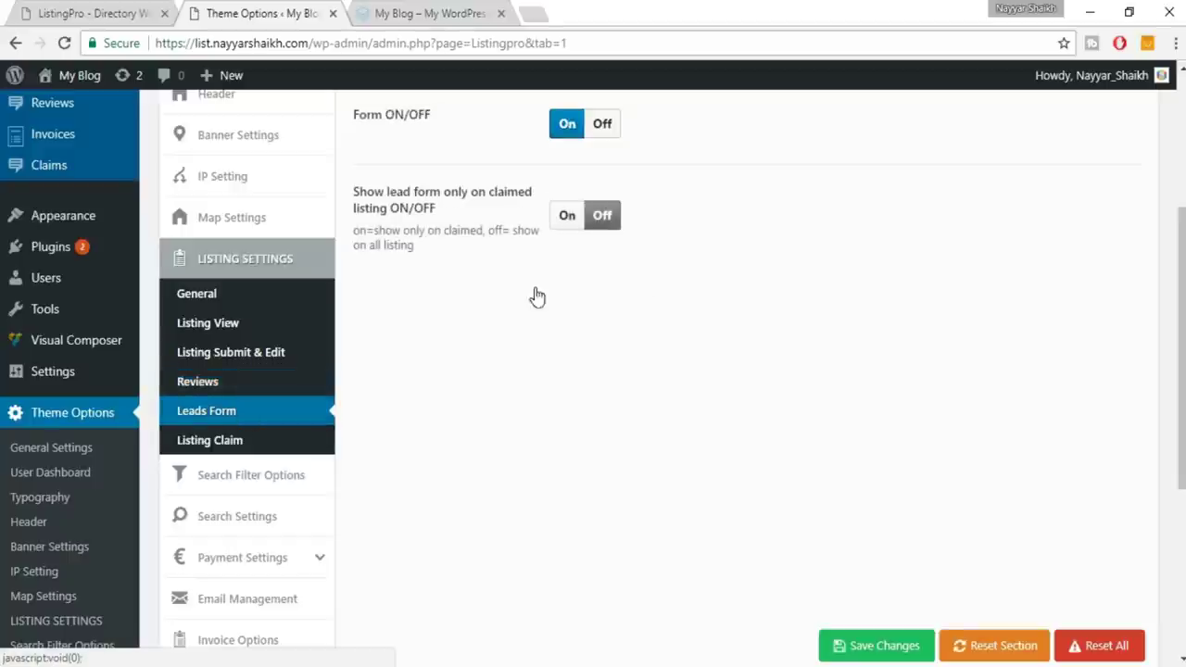
{"action": "left_click", "coordinate": [312, 448]}
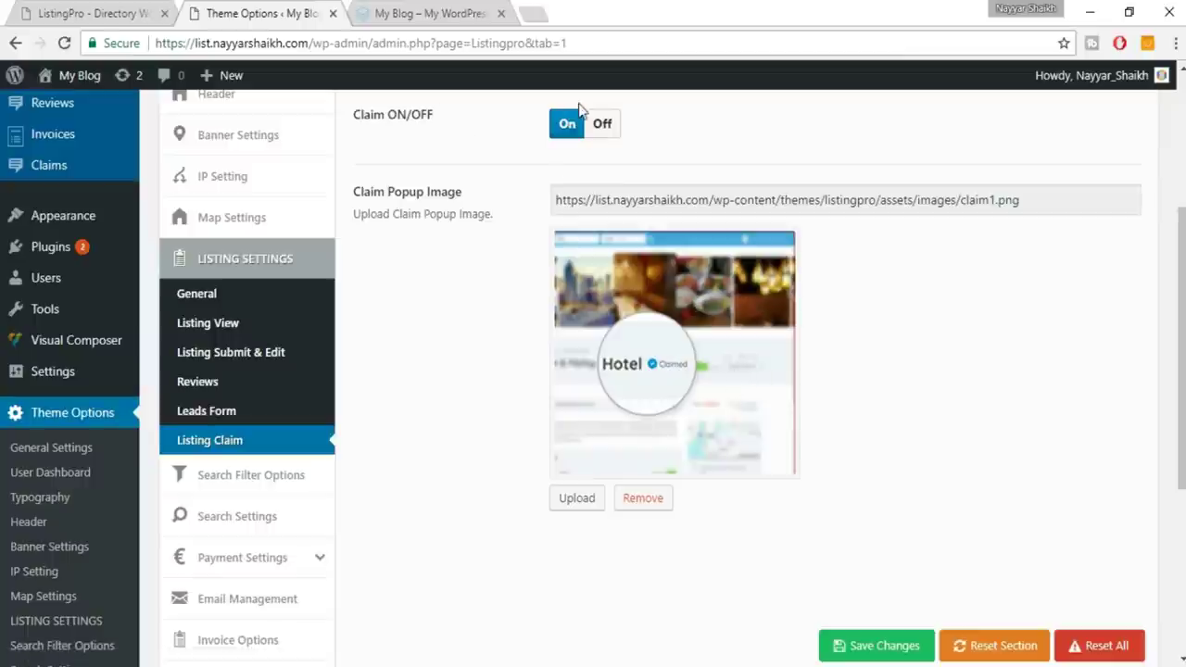
{"action": "scroll", "coordinate": [612, 157], "scroll_direction": "up", "scroll_amount": 2}
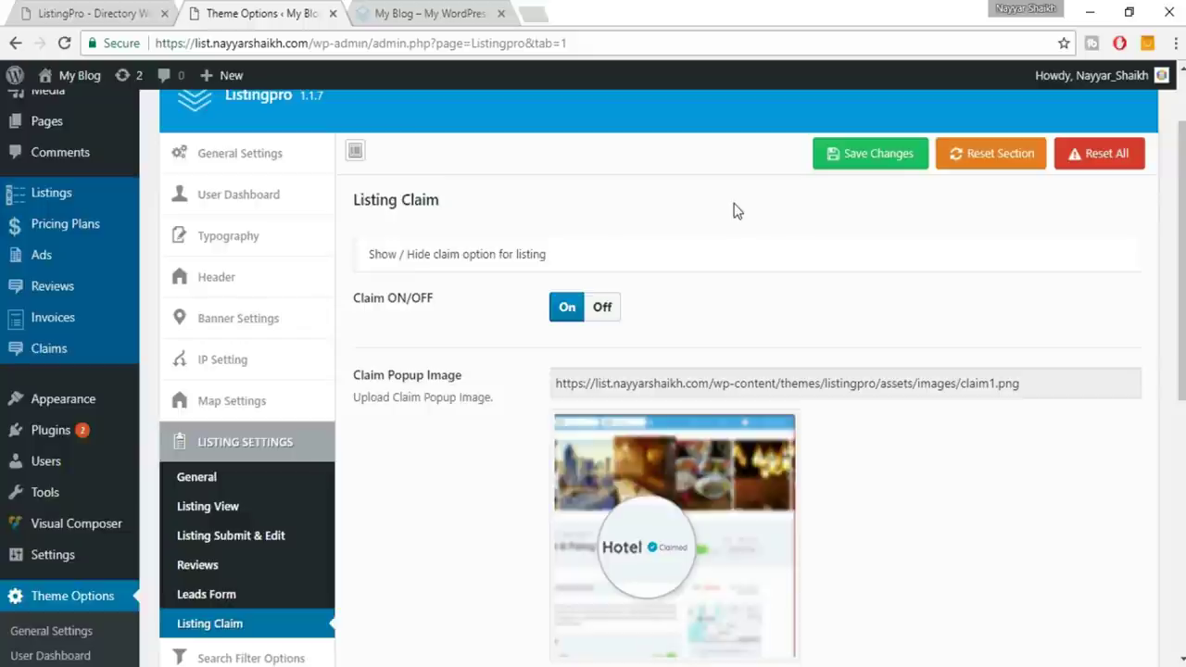
{"action": "left_click", "coordinate": [868, 156]}
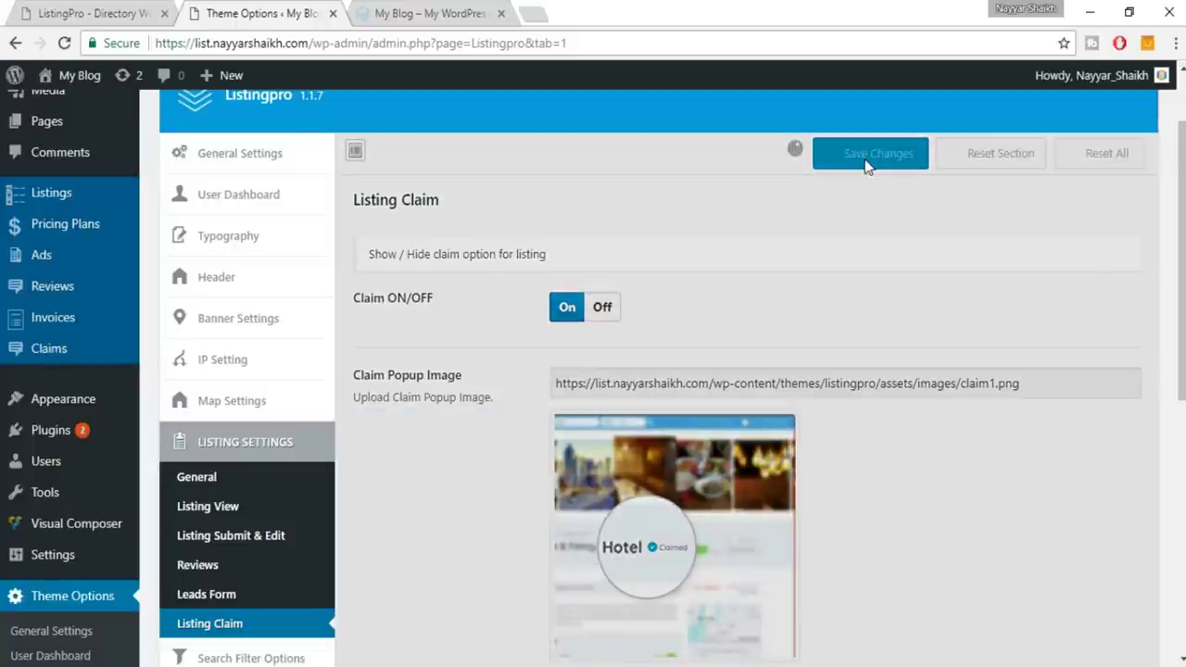
Reload the own site's homepage to see the saved changes.
{"action": "left_click", "coordinate": [70, 13]}
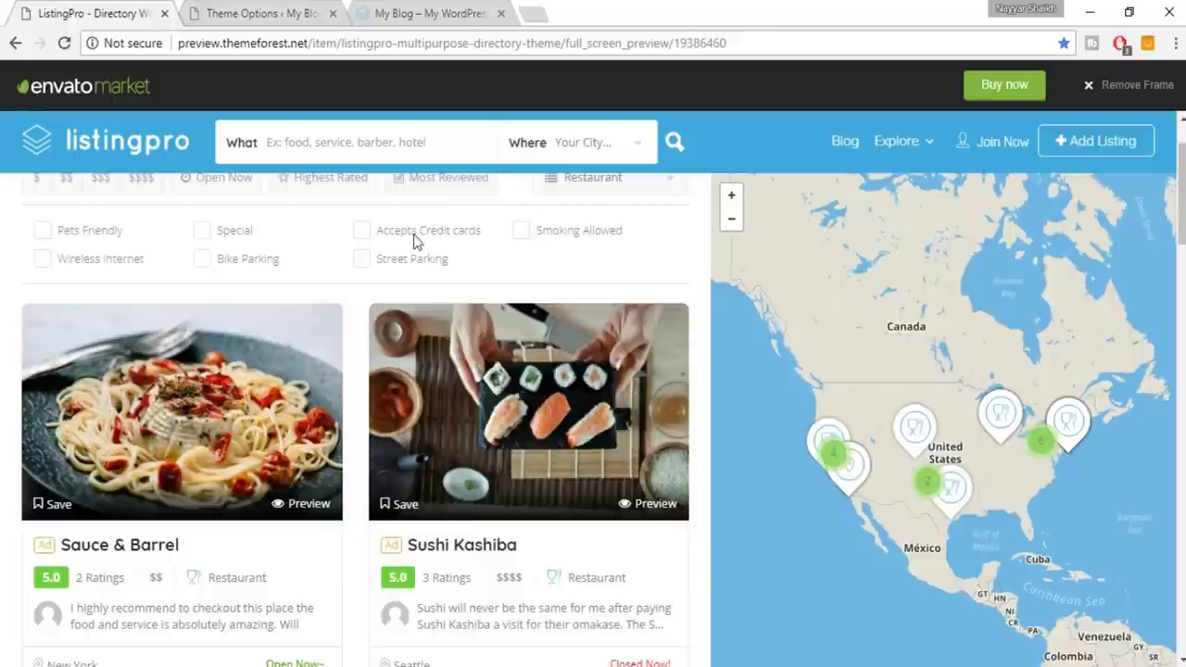
{"action": "key", "text": "ctrl+Tab"}
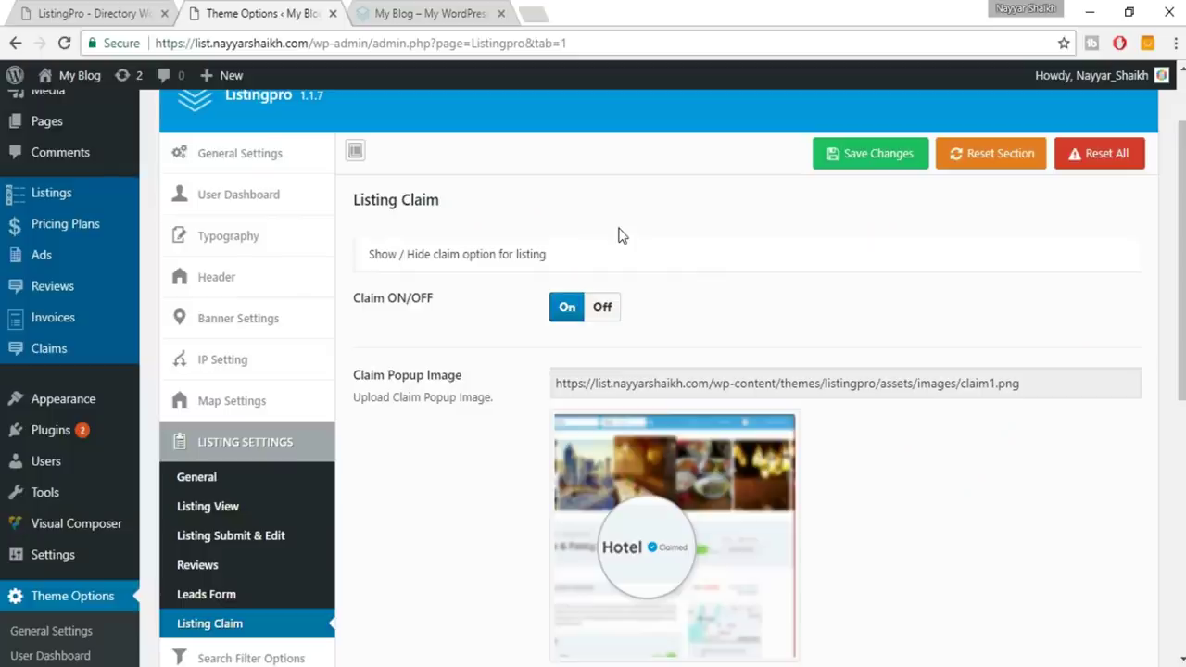
{"action": "left_click", "coordinate": [434, 13]}
{"action": "key", "text": "Return"}
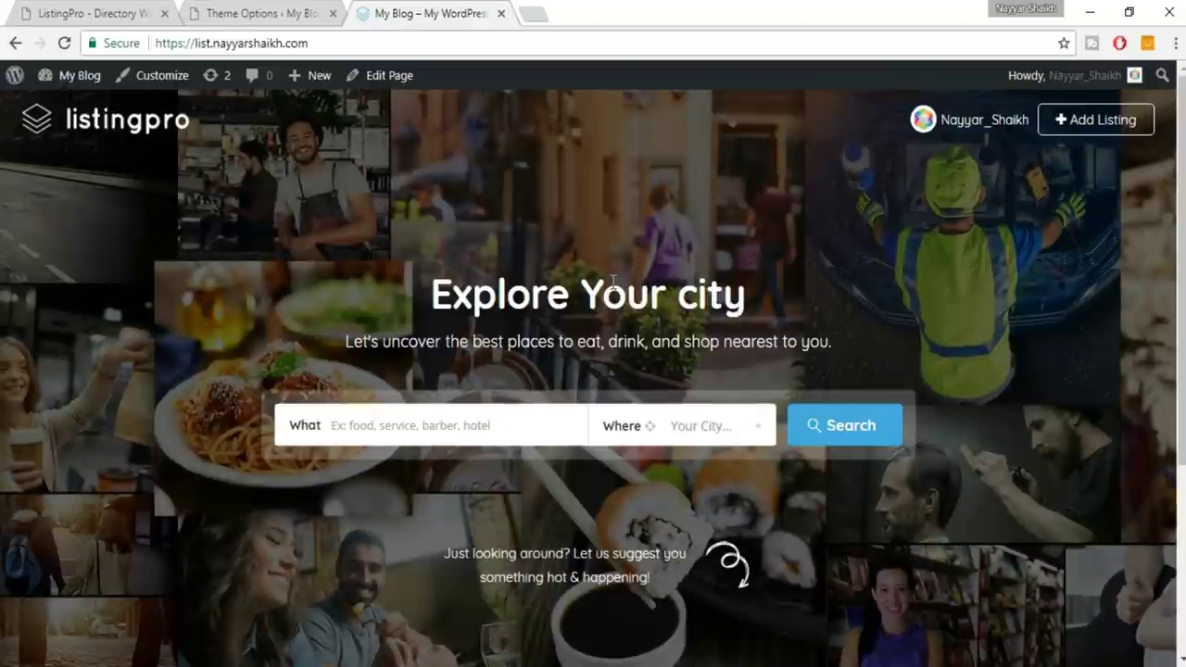
{"action": "scroll", "coordinate": [613, 281], "scroll_direction": "down", "scroll_amount": 3}
{"action": "scroll", "coordinate": [636, 292], "scroll_direction": "up", "scroll_amount": 3}
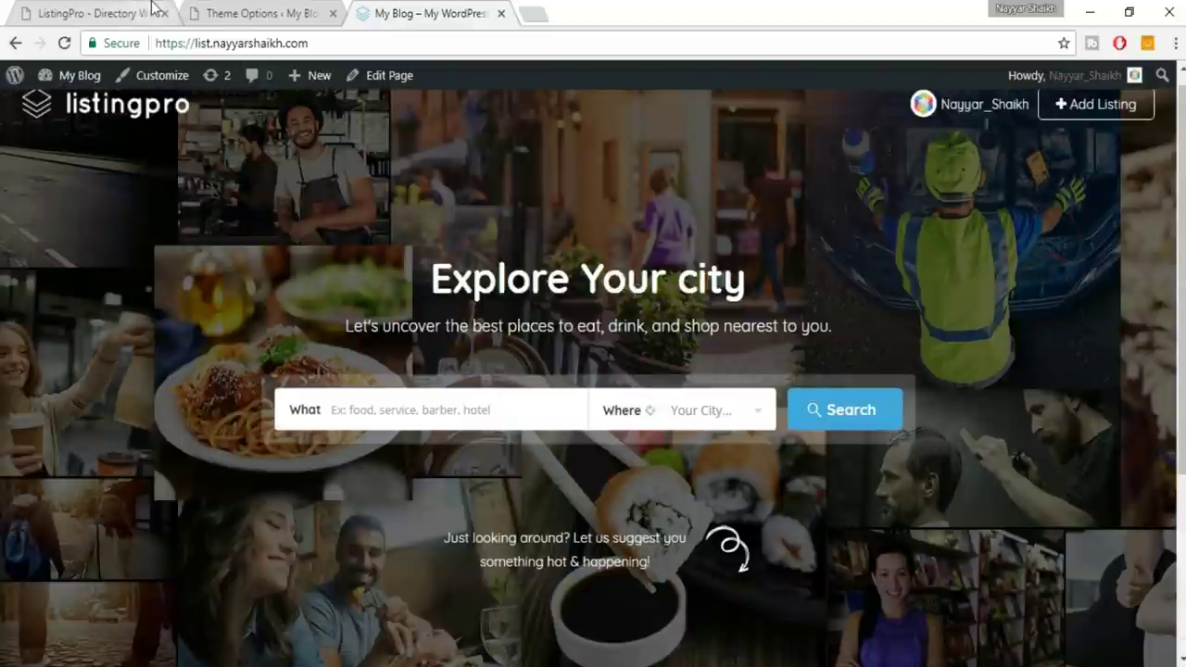
{"action": "scroll", "coordinate": [543, 185], "scroll_direction": "down", "scroll_amount": 3}
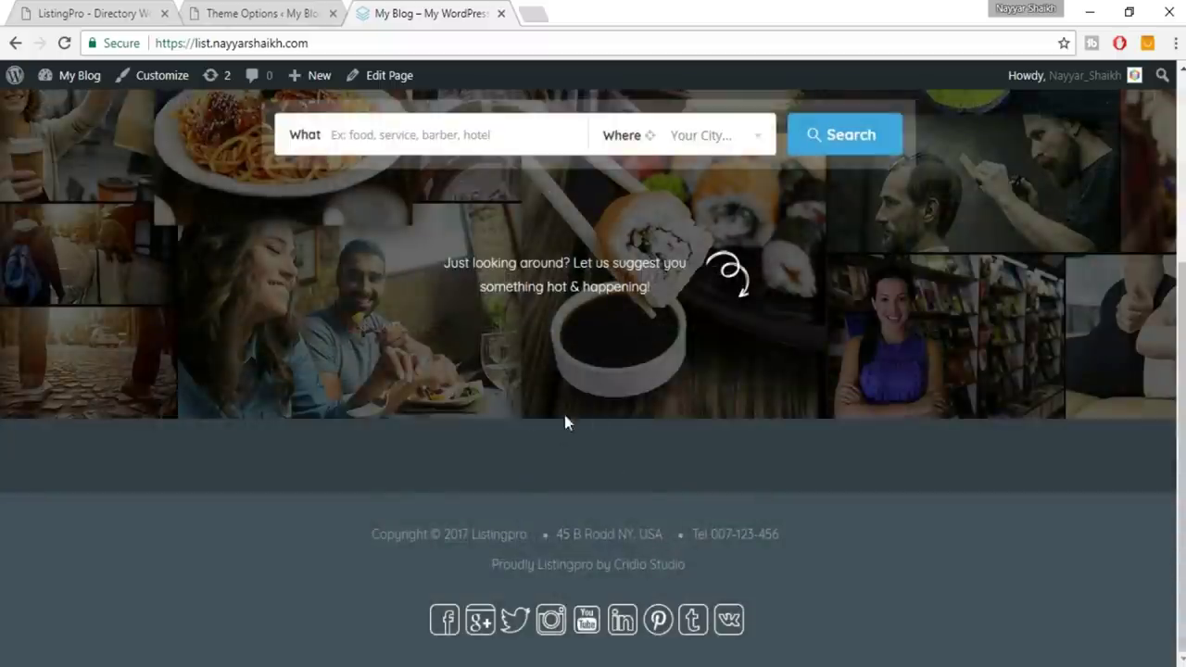
Compare the homepage with the ListingPro demo, then return to the Theme Options page.
{"action": "left_click", "coordinate": [134, 13]}
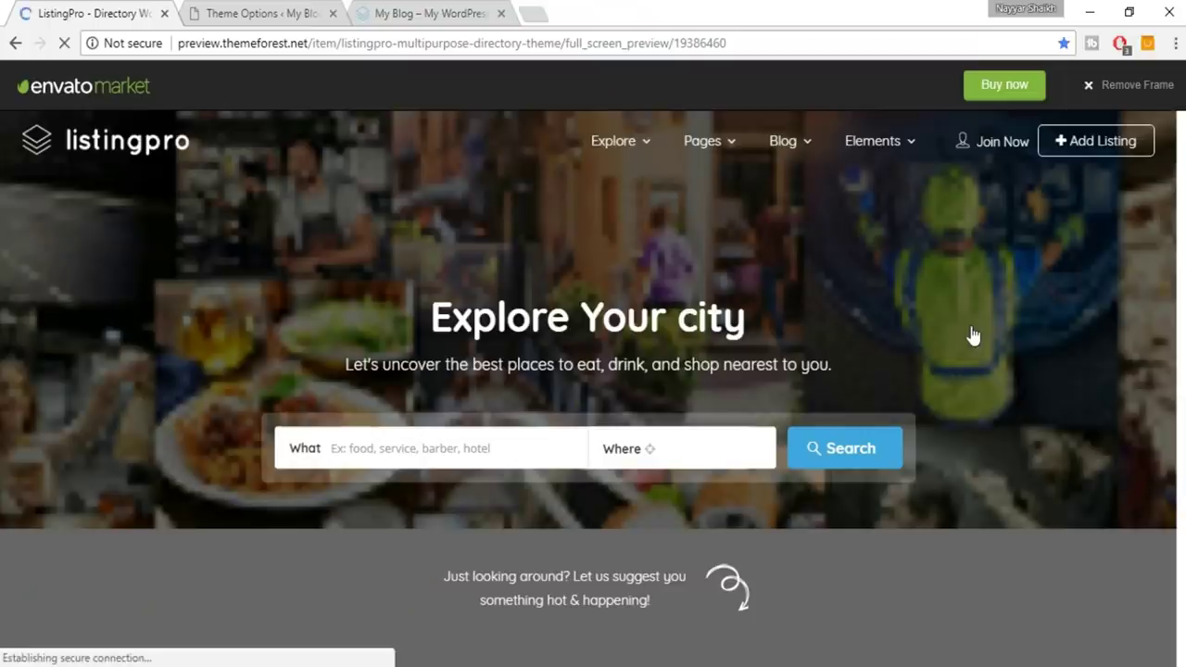
{"action": "scroll", "coordinate": [971, 326], "scroll_direction": "down", "scroll_amount": 4}
{"action": "scroll", "coordinate": [969, 322], "scroll_direction": "up", "scroll_amount": 2}
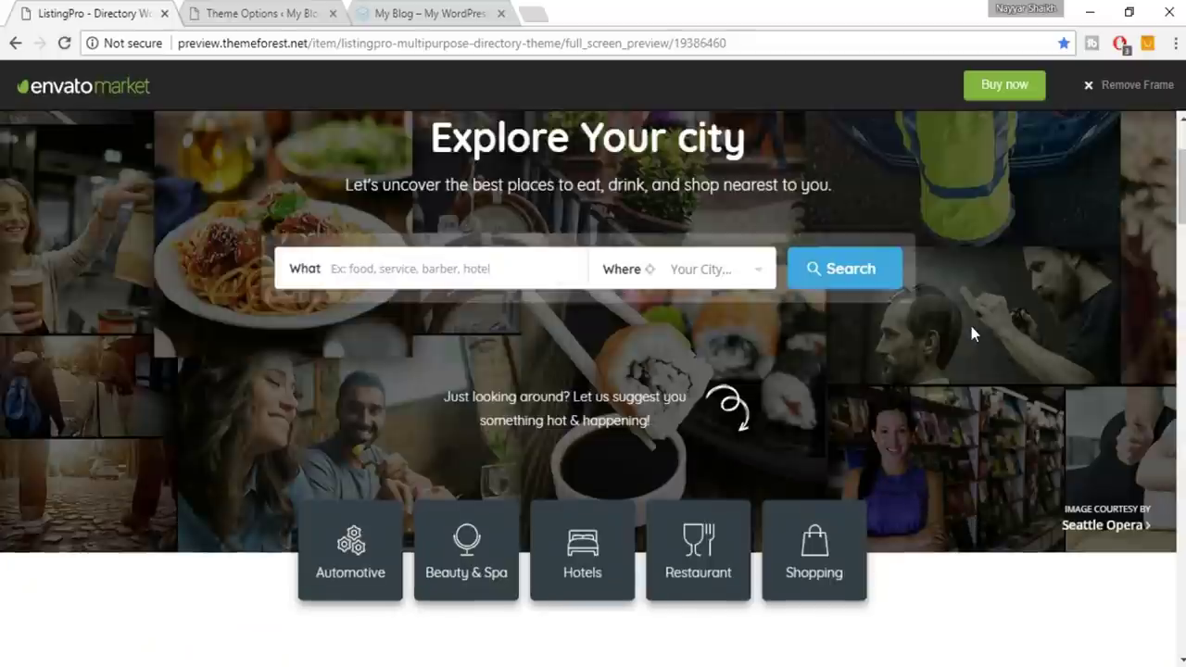
{"action": "scroll", "coordinate": [887, 551], "scroll_direction": "up", "scroll_amount": 2}
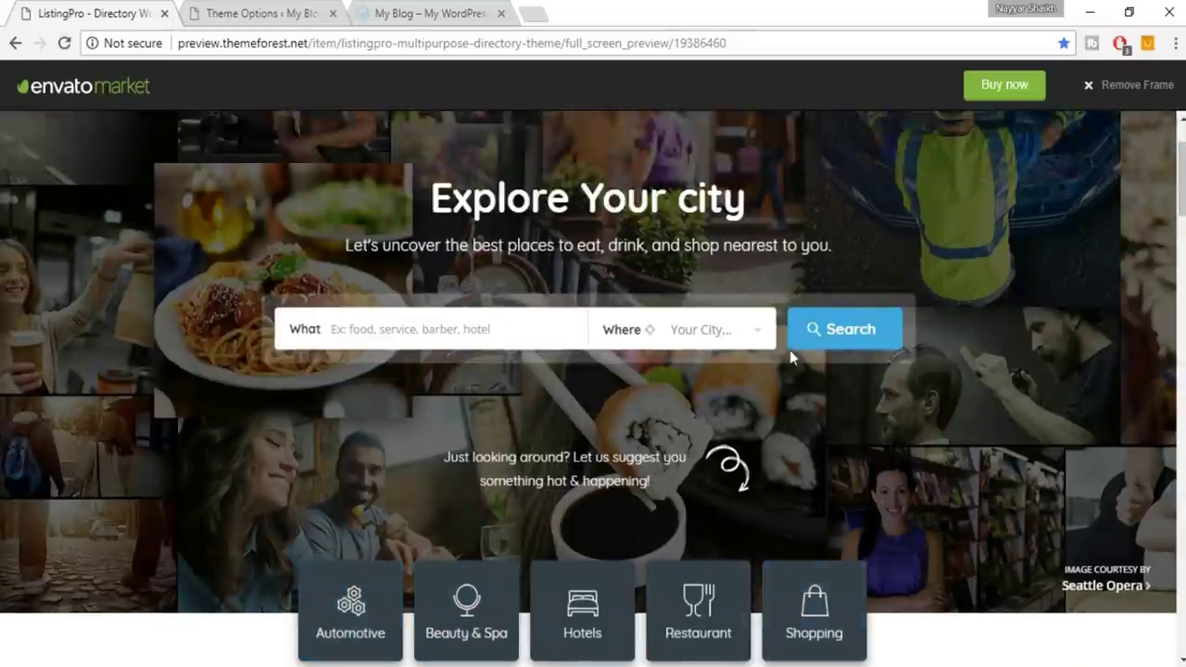
{"action": "key", "text": "ctrl+3"}
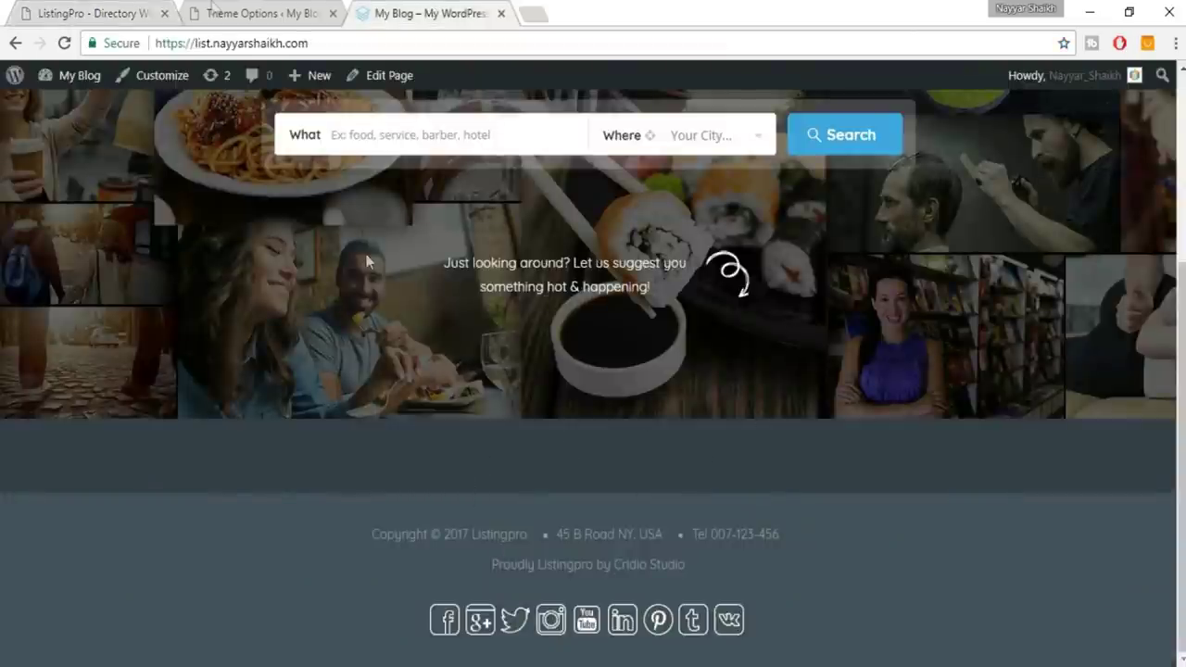
{"action": "left_click", "coordinate": [266, 12]}
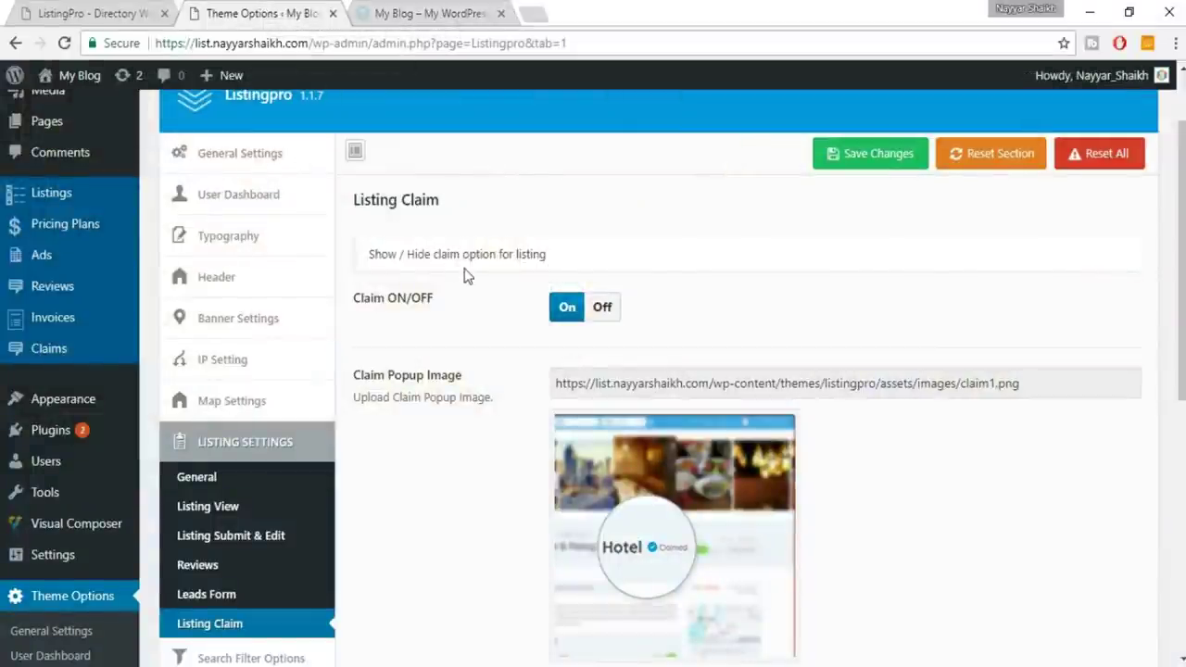
{"action": "scroll", "coordinate": [467, 275], "scroll_direction": "down", "scroll_amount": 2}
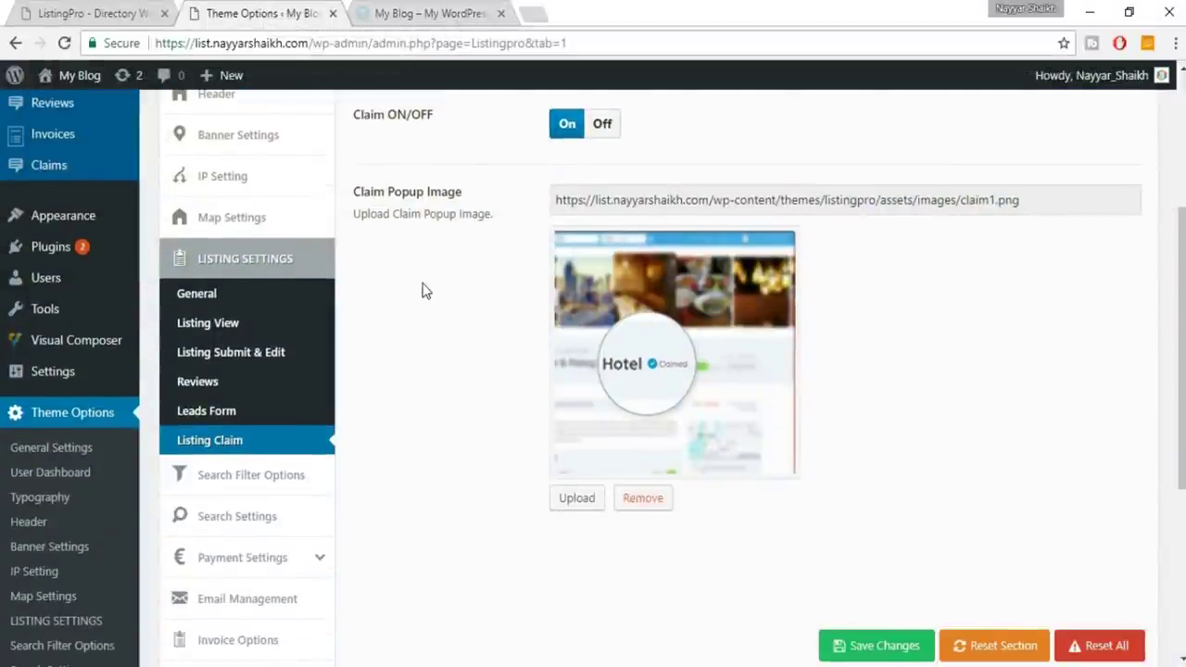
Open Banner Settings and select the 610 banner height and the Home Banner Image URL.
{"action": "left_click", "coordinate": [269, 146]}
{"action": "scroll", "coordinate": [953, 324], "scroll_direction": "up", "scroll_amount": 2}
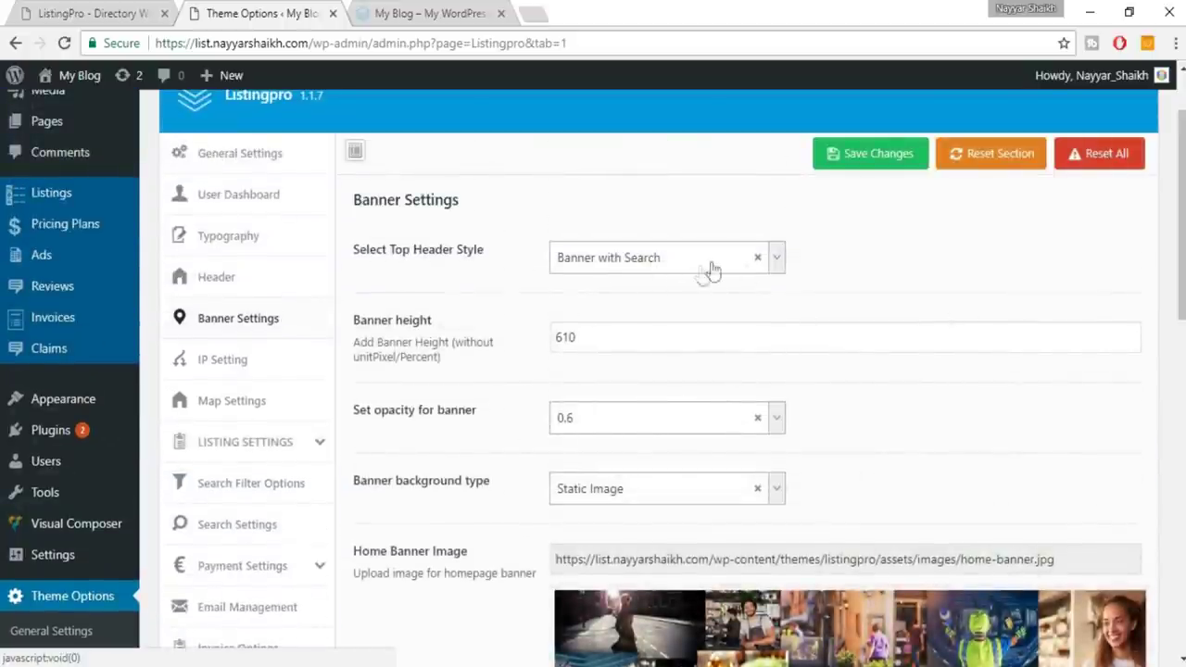
{"action": "double_click", "coordinate": [597, 337]}
{"action": "scroll", "coordinate": [953, 412], "scroll_direction": "down", "scroll_amount": 2}
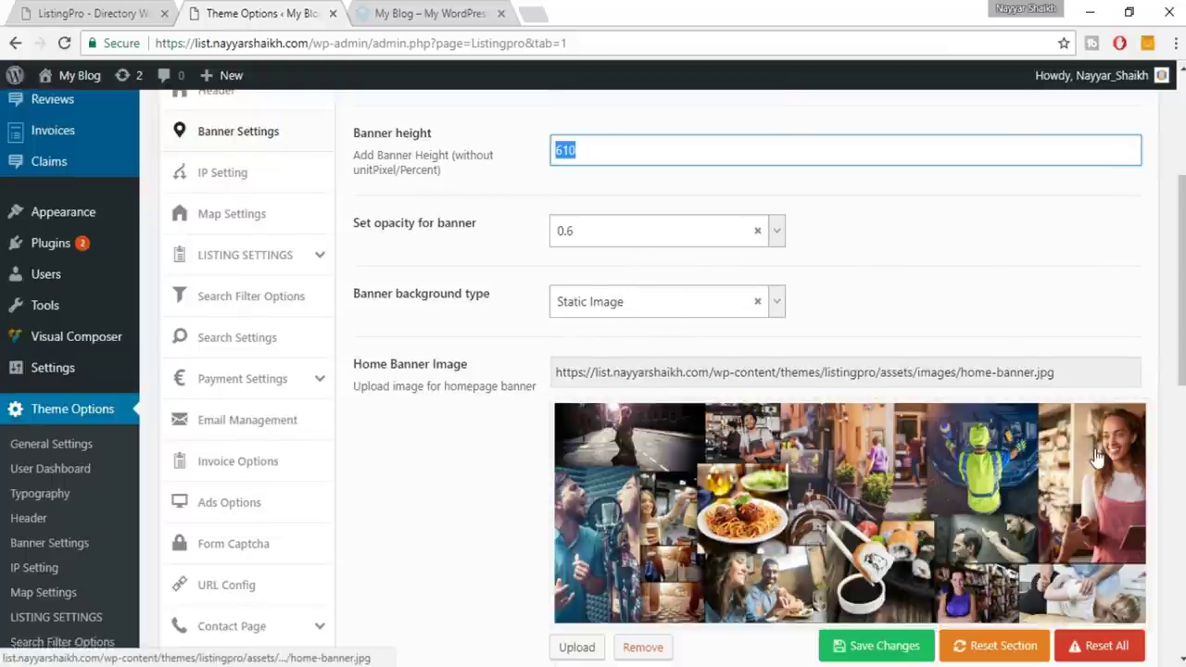
{"action": "scroll", "coordinate": [677, 239], "scroll_direction": "down", "scroll_amount": 1}
{"action": "triple_click", "coordinate": [684, 283]}
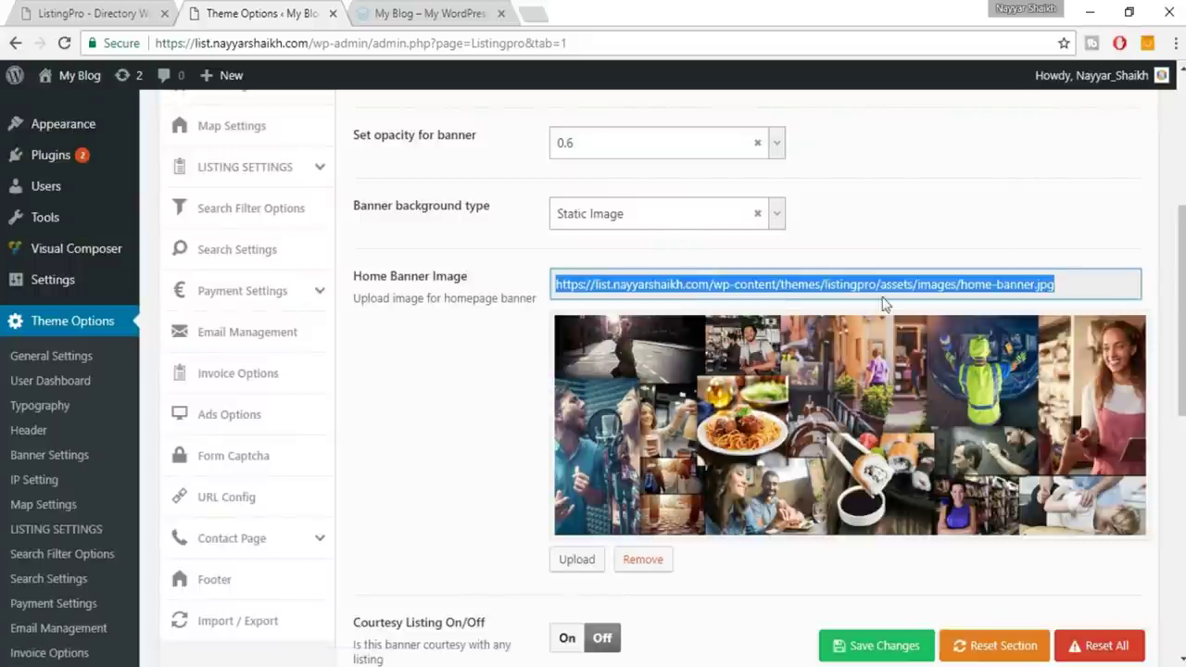
Add Hotels, Restaurants, Services and Shopping as the banner's listing categories.
{"action": "scroll", "coordinate": [892, 492], "scroll_direction": "down", "scroll_amount": 3}
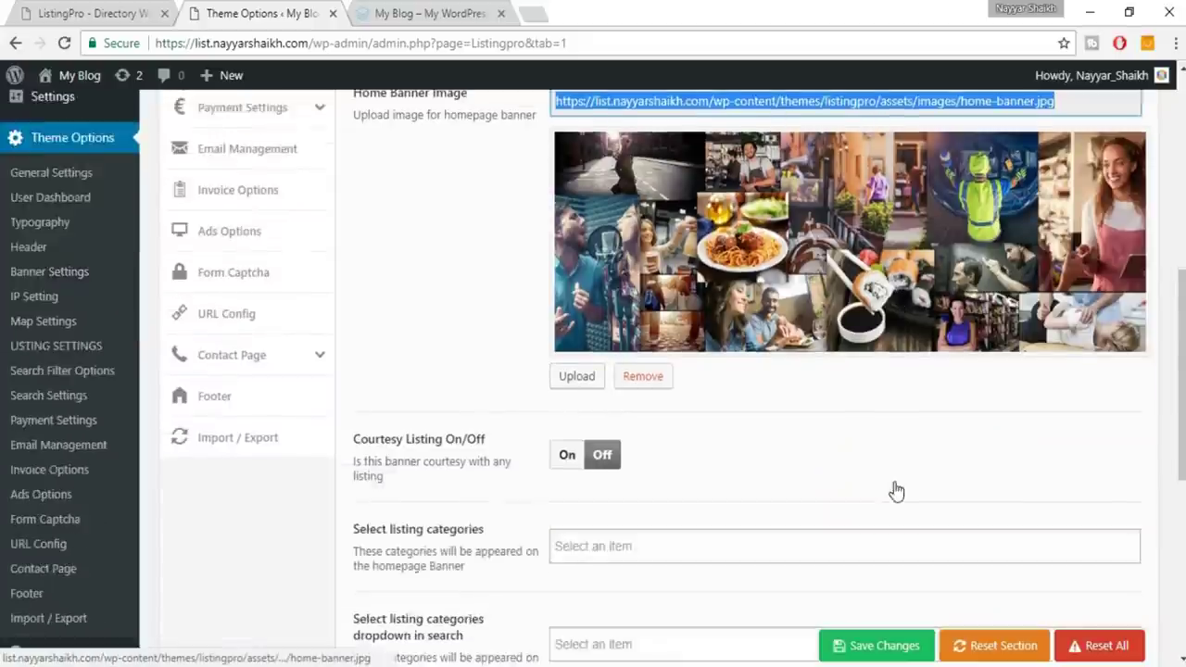
{"action": "scroll", "coordinate": [977, 363], "scroll_direction": "down", "scroll_amount": 1}
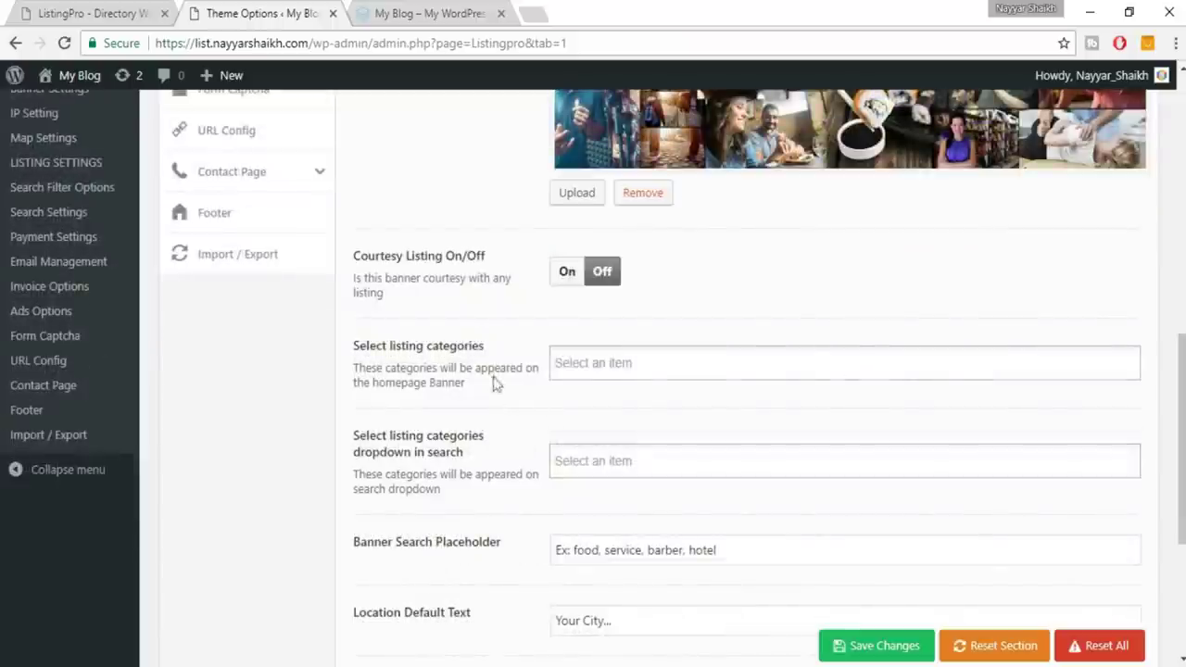
{"action": "left_click", "coordinate": [607, 353]}
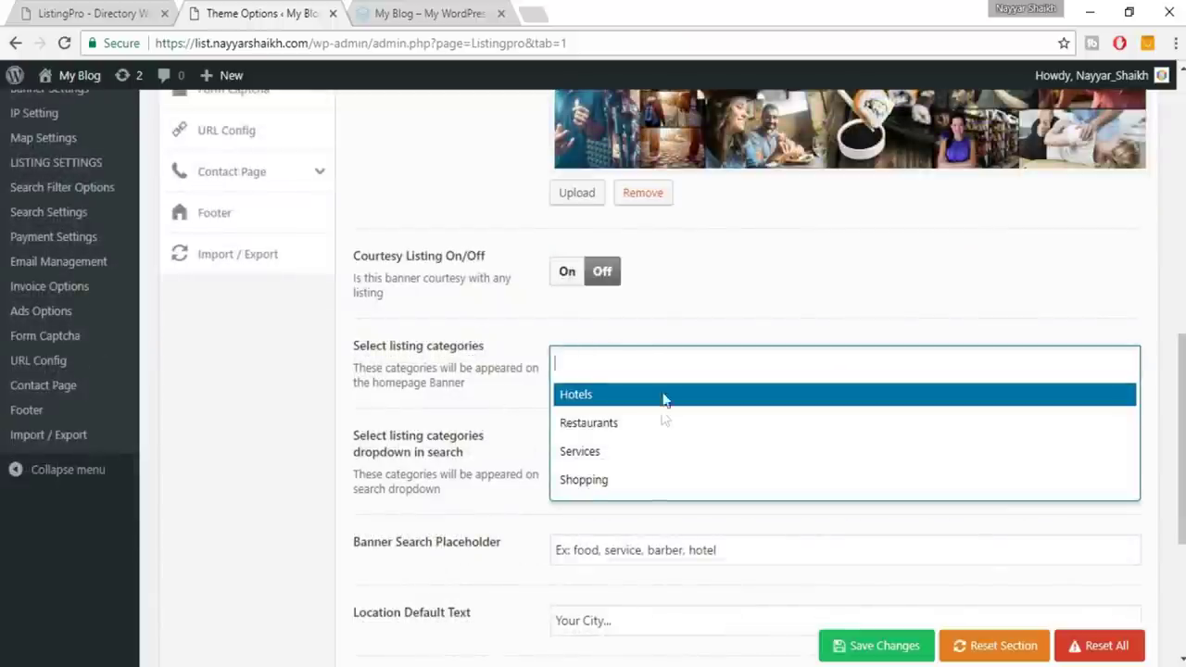
{"action": "left_click", "coordinate": [649, 405]}
{"action": "left_click", "coordinate": [731, 370]}
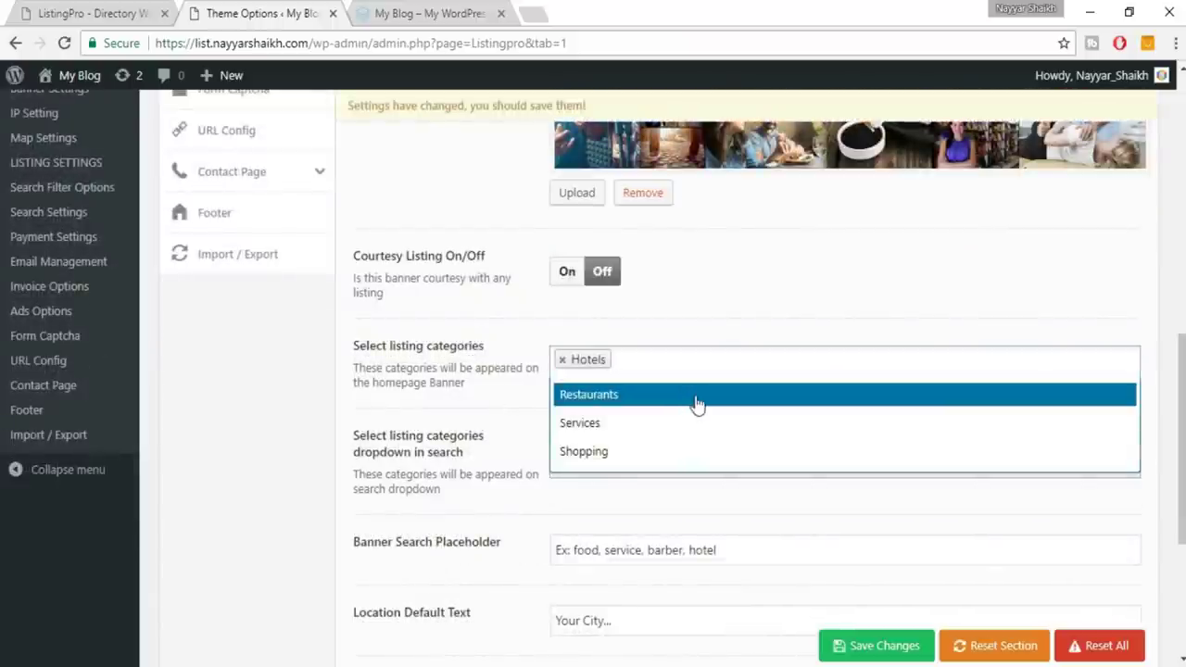
{"action": "left_click", "coordinate": [696, 403]}
{"action": "left_click", "coordinate": [735, 367]}
{"action": "left_click", "coordinate": [715, 412]}
{"action": "left_click", "coordinate": [794, 361]}
{"action": "left_click", "coordinate": [788, 398]}
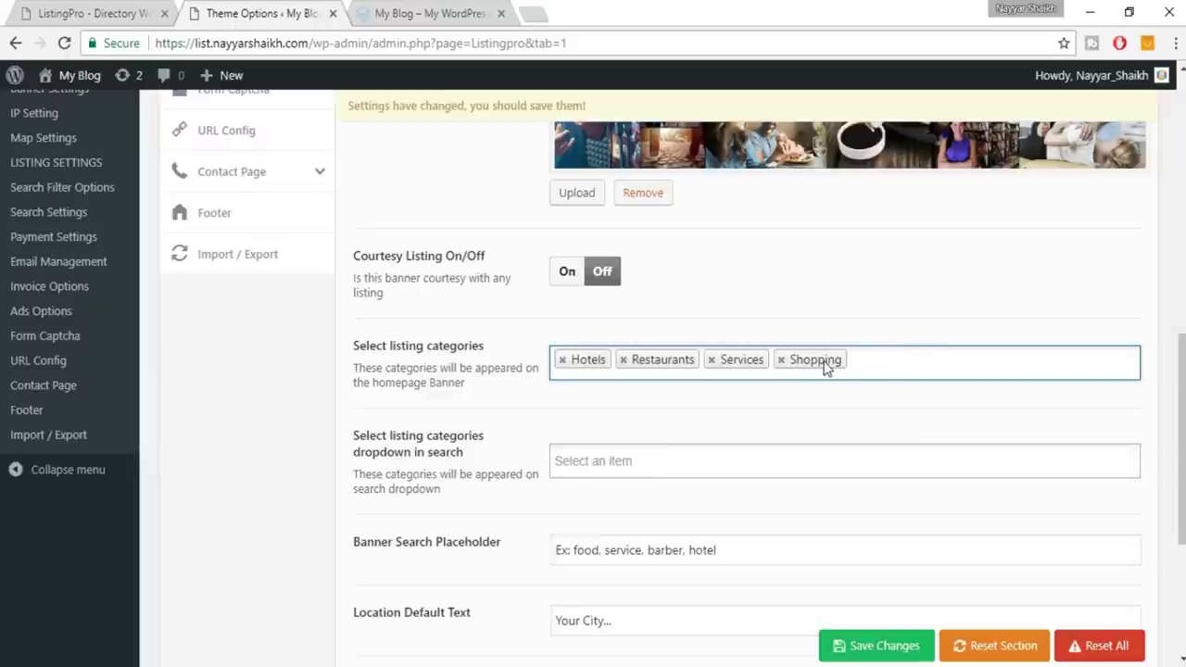
{"action": "scroll", "coordinate": [838, 396], "scroll_direction": "down", "scroll_amount": 1}
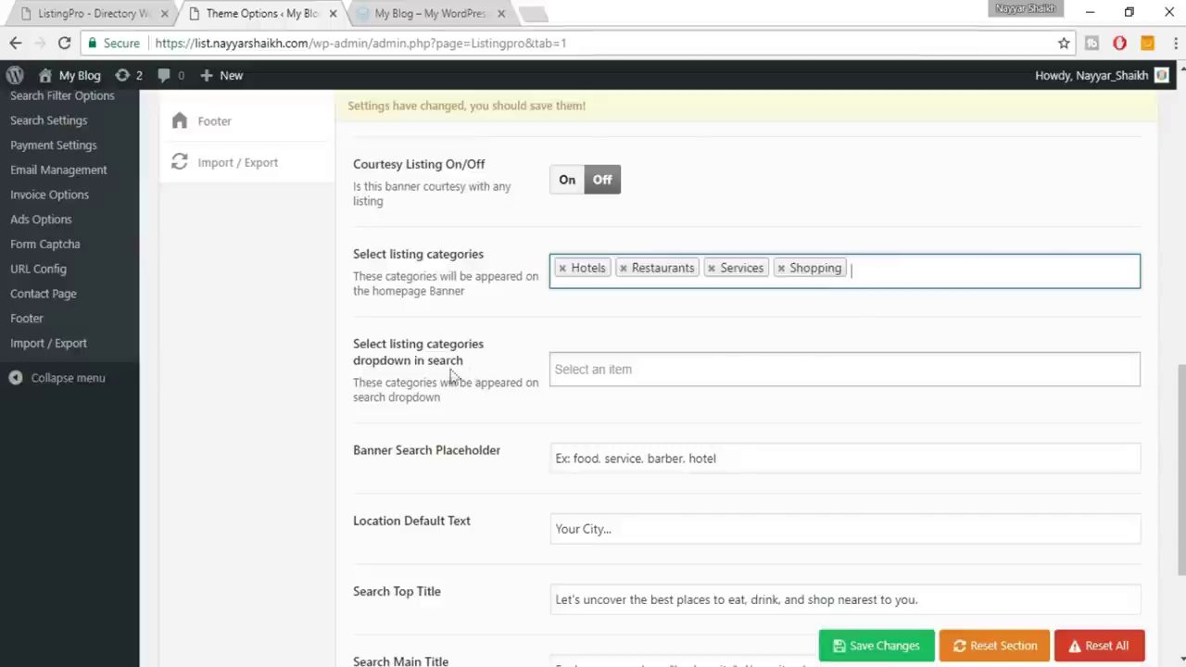
Check the category search dropdown on the ListingPro demo for comparison.
{"action": "left_click", "coordinate": [102, 13]}
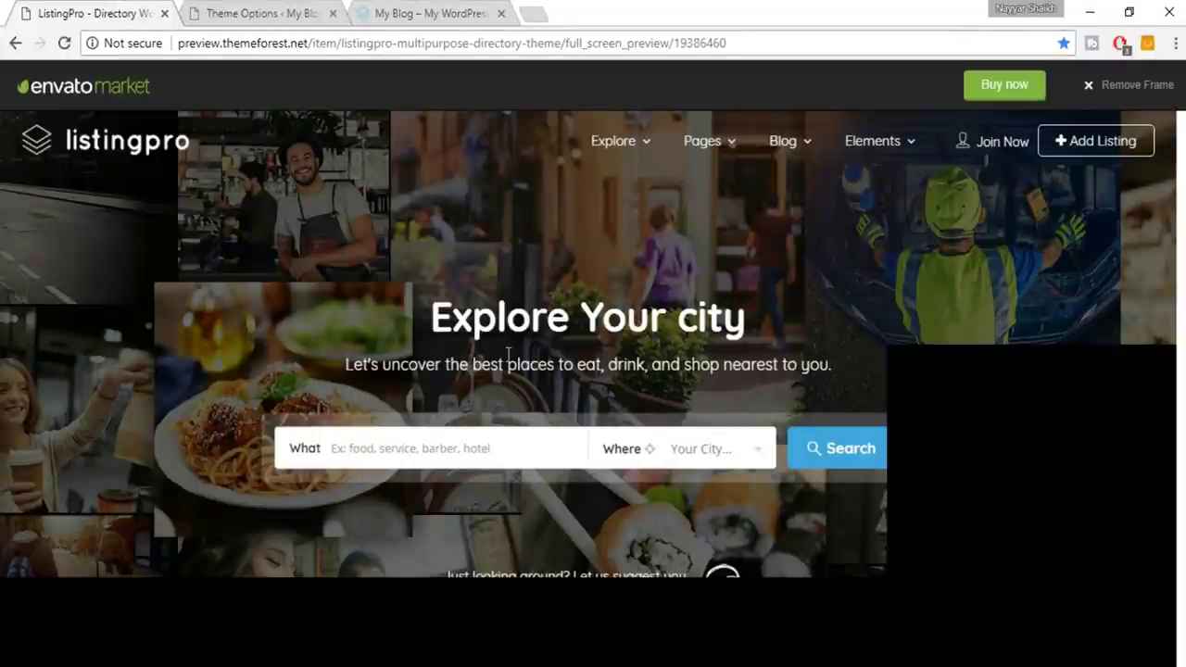
{"action": "left_click", "coordinate": [394, 457]}
{"action": "scroll", "coordinate": [452, 447], "scroll_direction": "down", "scroll_amount": 1}
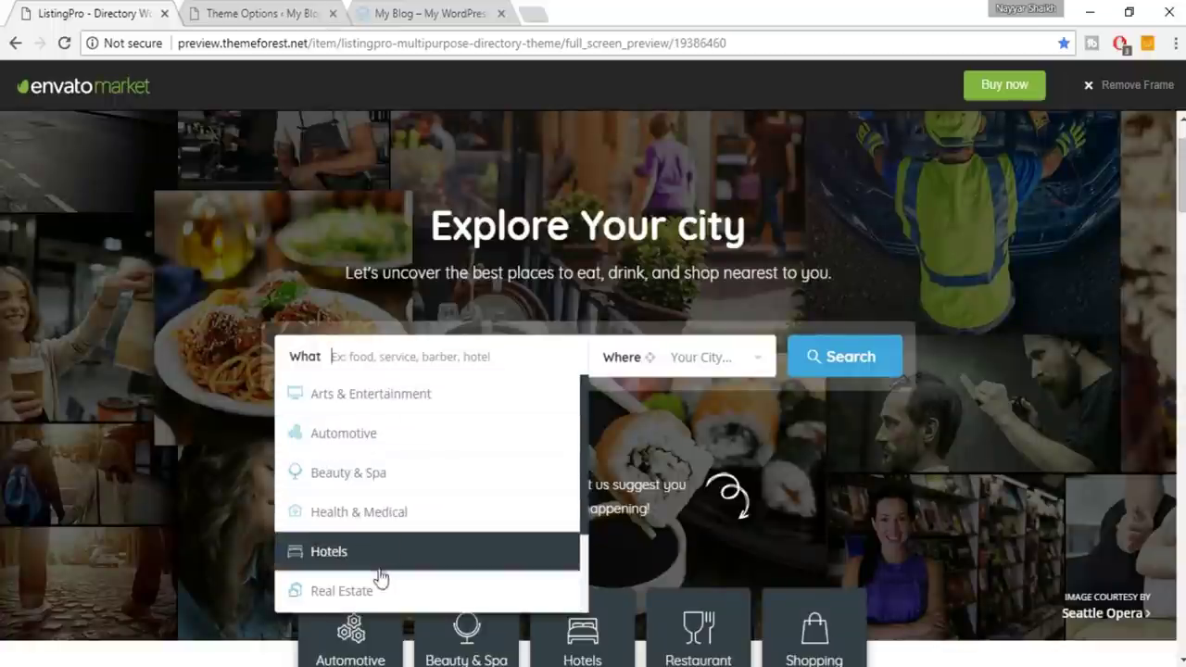
{"action": "left_click", "coordinate": [233, 11]}
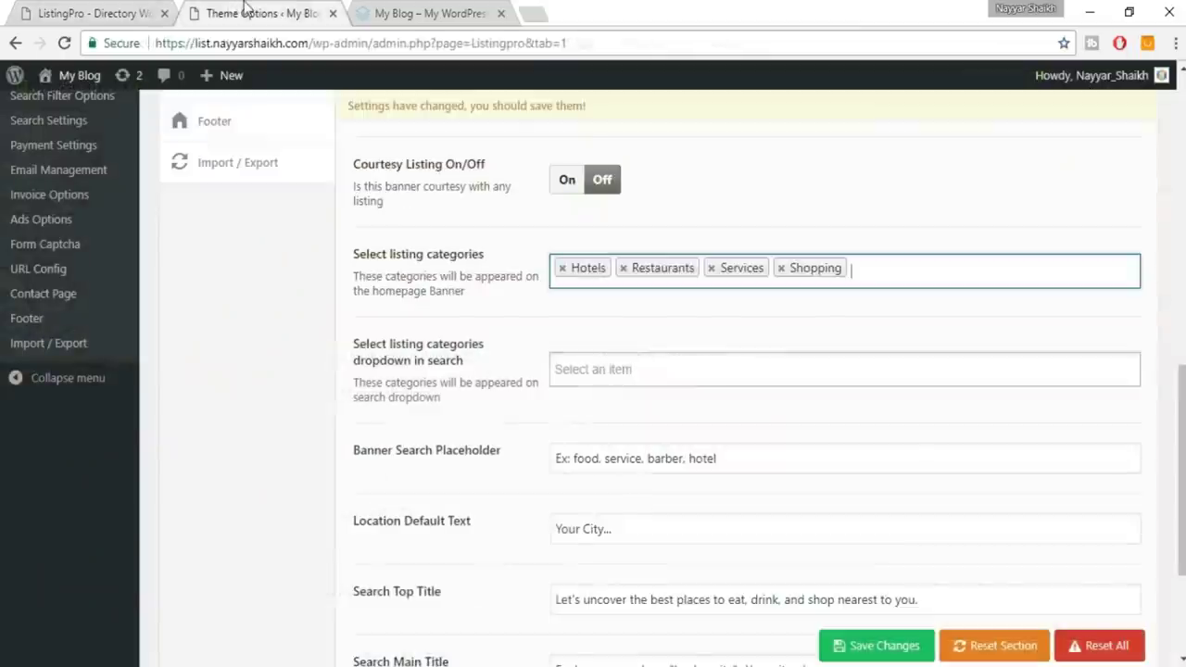
Add Hotels, Restaurants, Services and Shopping to the search-field category dropdown.
{"action": "left_click", "coordinate": [600, 367]}
{"action": "left_click", "coordinate": [695, 400]}
{"action": "left_click", "coordinate": [702, 377]}
{"action": "left_click", "coordinate": [720, 381]}
{"action": "left_click", "coordinate": [668, 375]}
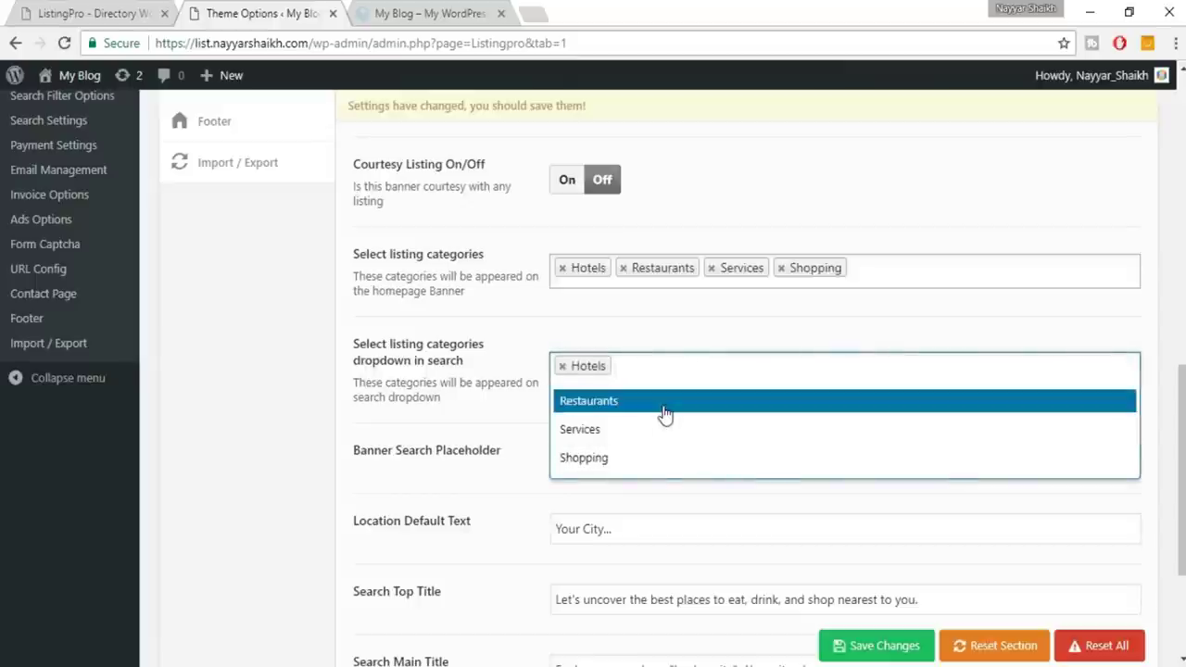
{"action": "left_click", "coordinate": [664, 401]}
{"action": "left_click", "coordinate": [735, 373]}
{"action": "left_click", "coordinate": [682, 408]}
{"action": "left_click", "coordinate": [760, 374]}
{"action": "left_click", "coordinate": [728, 405]}
{"action": "scroll", "coordinate": [911, 379], "scroll_direction": "down", "scroll_amount": 2}
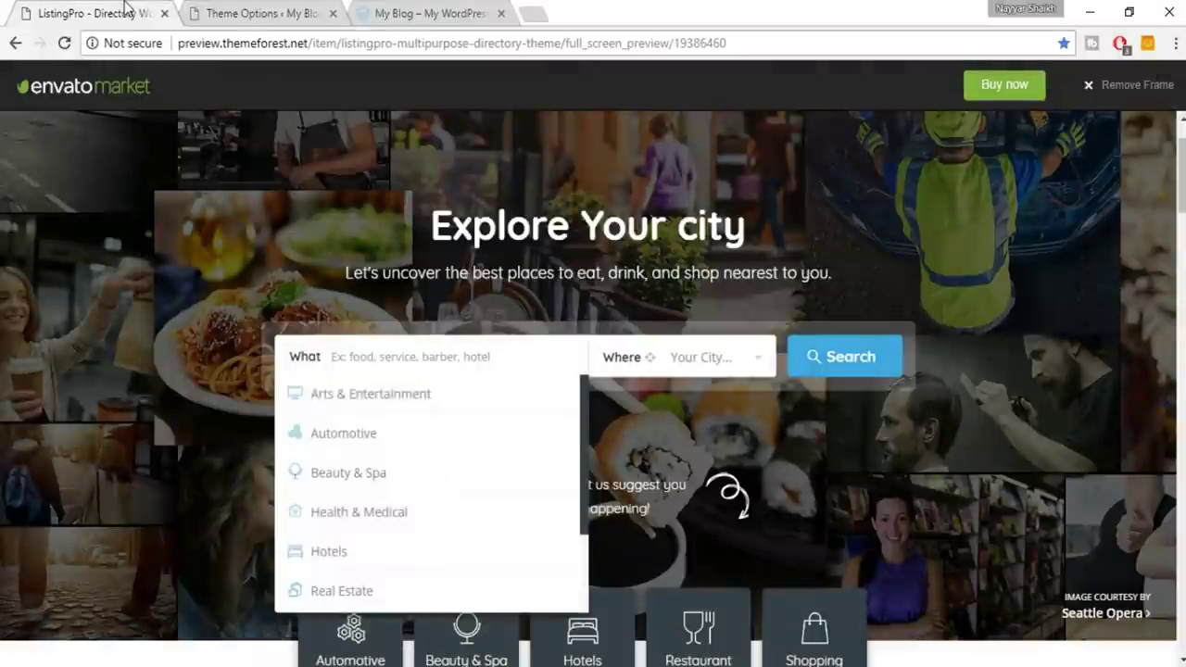
Recheck the demo's category dropdown, then save the banner settings.
{"action": "left_click", "coordinate": [109, 12]}
{"action": "left_click", "coordinate": [475, 315]}
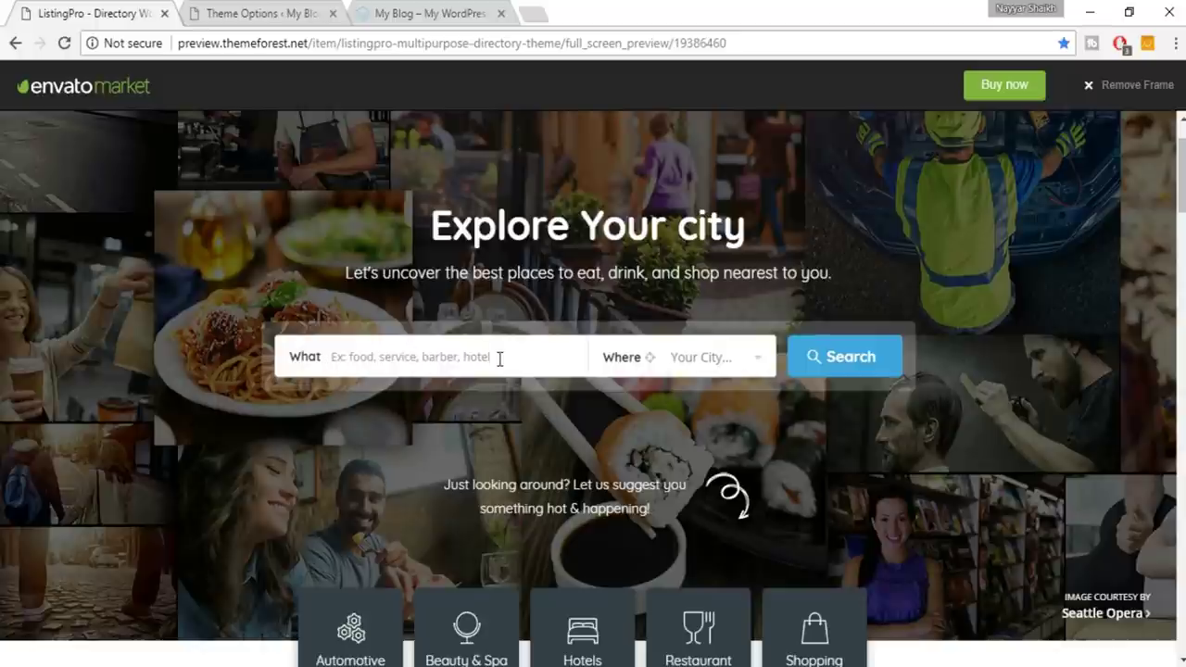
{"action": "left_click", "coordinate": [293, 9]}
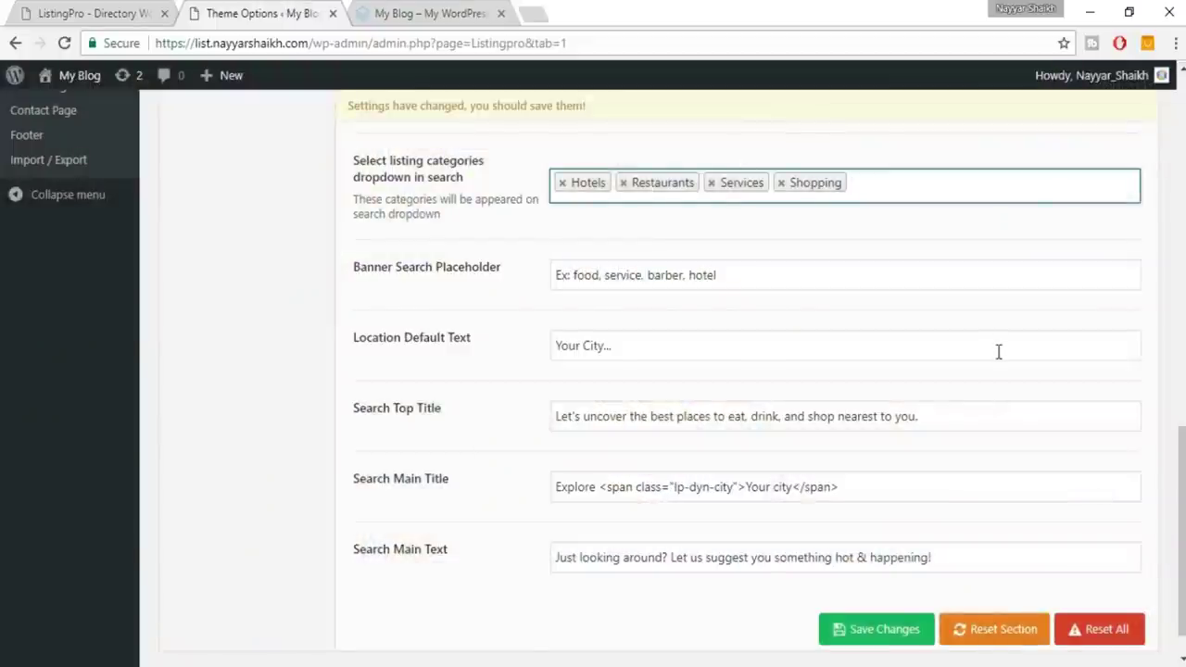
{"action": "scroll", "coordinate": [998, 352], "scroll_direction": "down", "scroll_amount": 1}
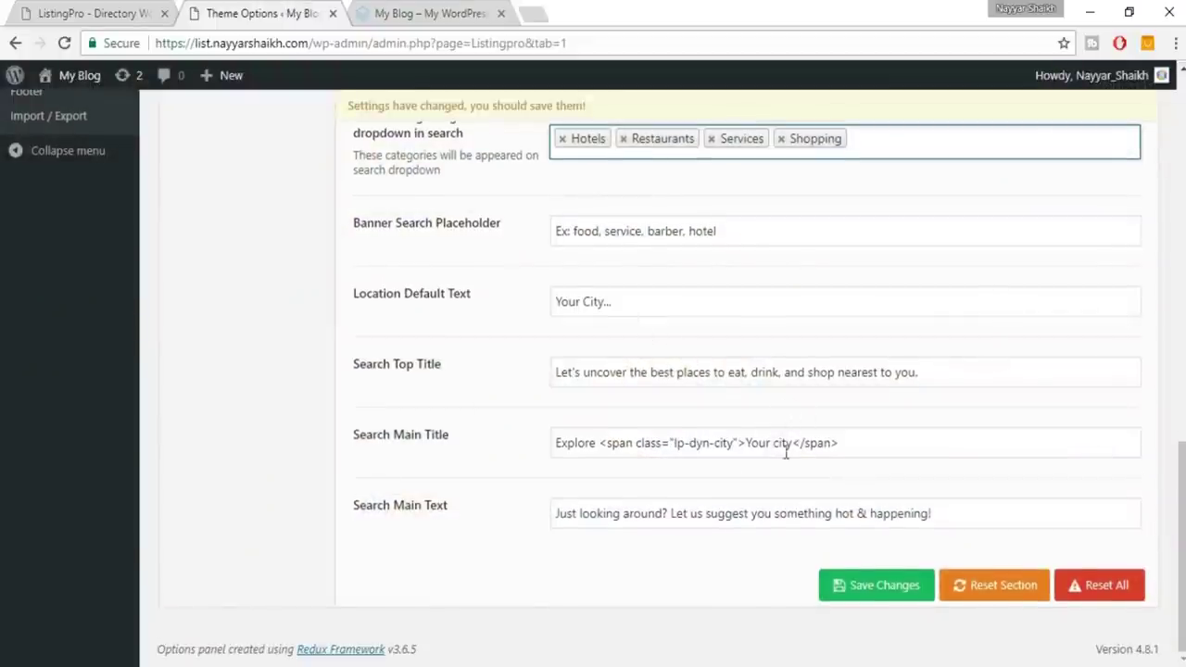
{"action": "left_click", "coordinate": [885, 589]}
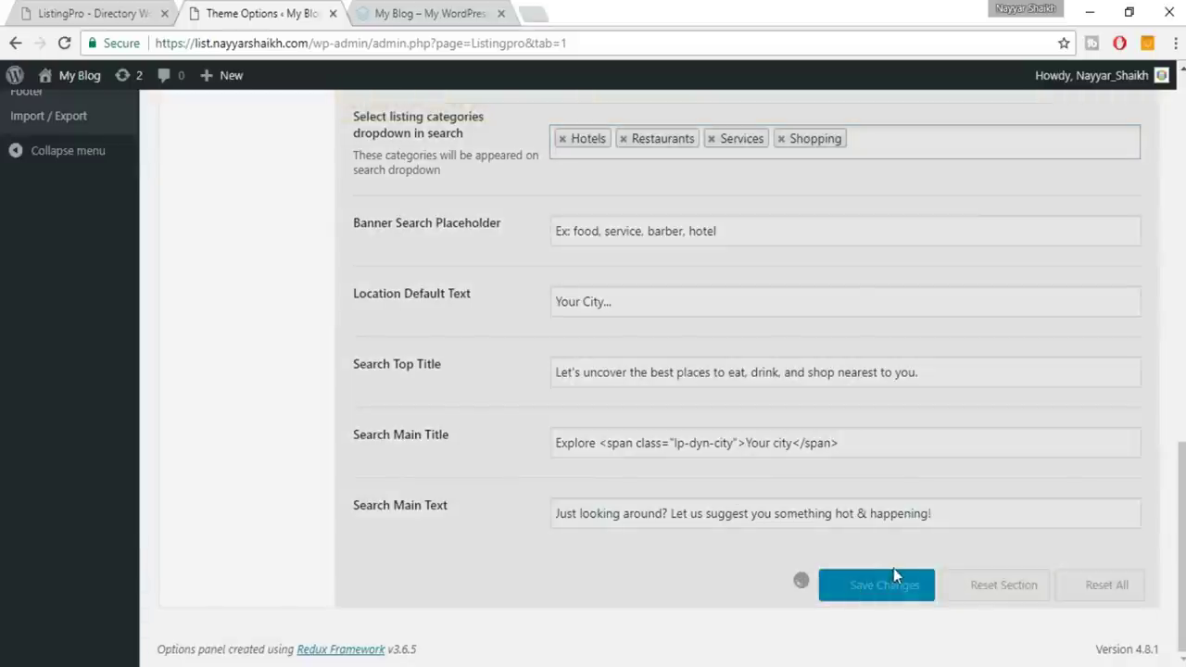
Reload the site's homepage and check the Hotels, Restaurants, Services and Shopping category boxes.
{"action": "scroll", "coordinate": [892, 571], "scroll_direction": "up", "scroll_amount": 10}
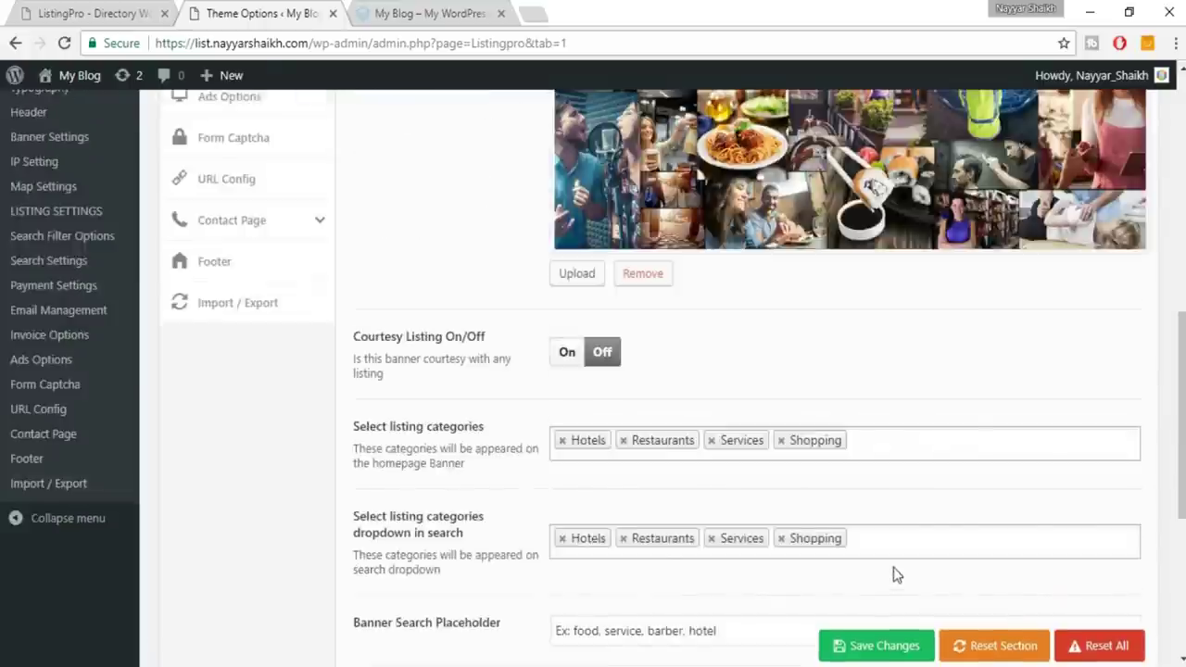
{"action": "left_click", "coordinate": [427, 13]}
{"action": "left_click", "coordinate": [64, 43]}
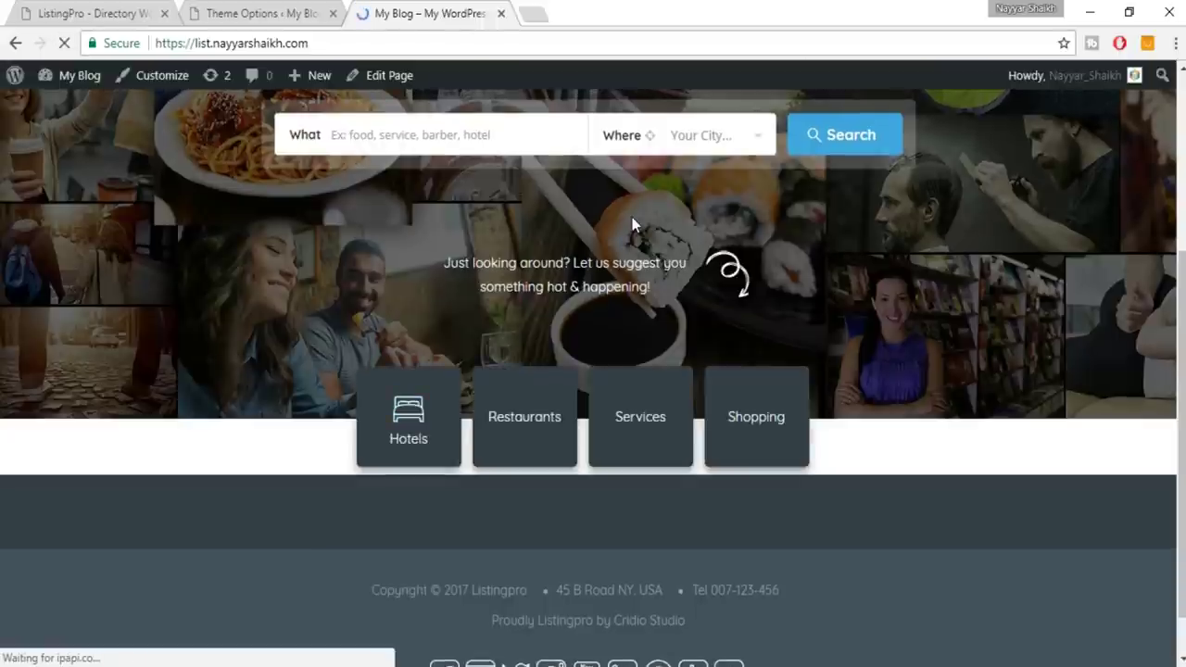
{"action": "scroll", "coordinate": [591, 454], "scroll_direction": "up", "scroll_amount": 1}
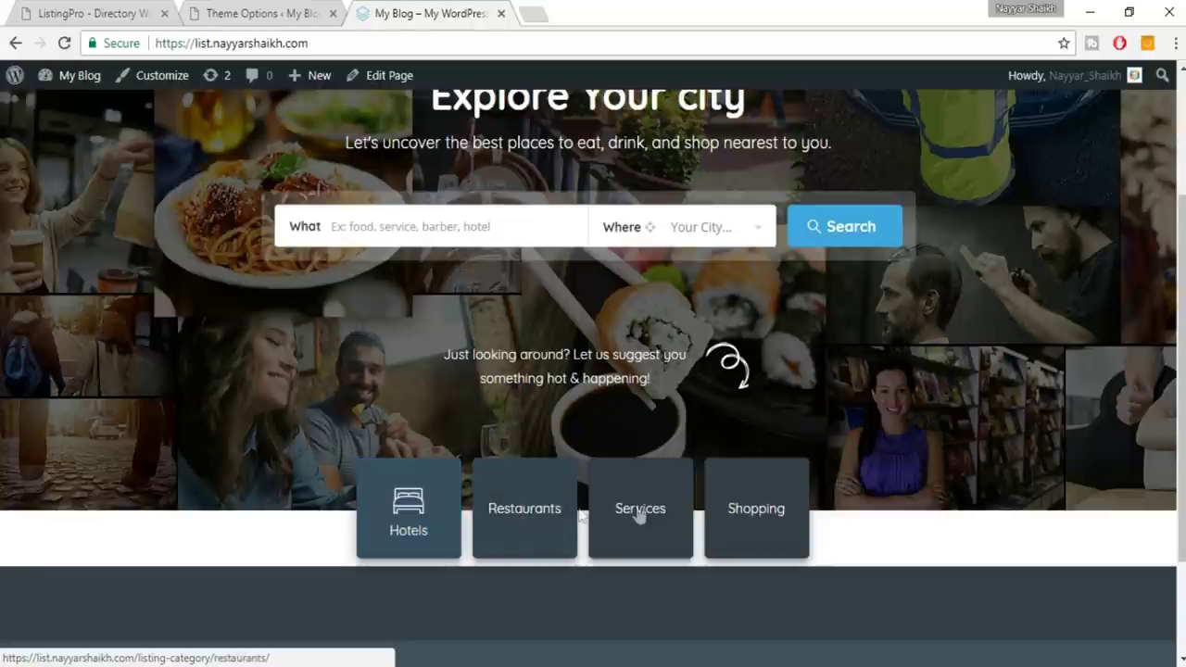
{"action": "scroll", "coordinate": [847, 509], "scroll_direction": "up", "scroll_amount": 2}
{"action": "scroll", "coordinate": [850, 516], "scroll_direction": "down", "scroll_amount": 2}
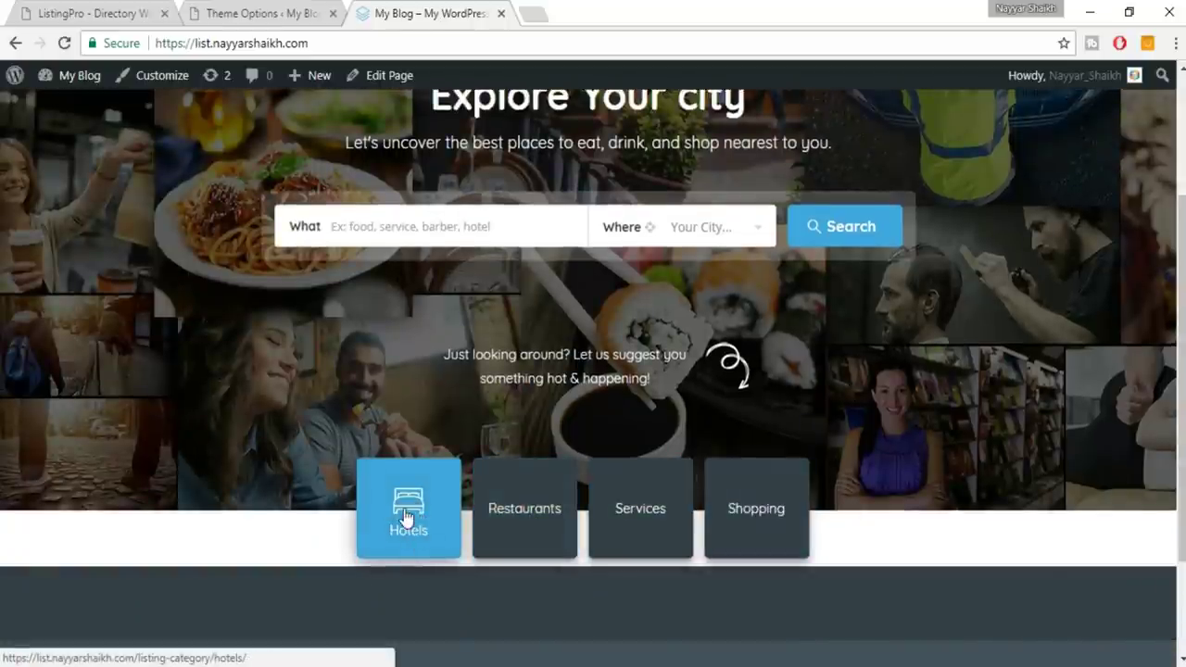
{"action": "scroll", "coordinate": [511, 222], "scroll_direction": "up", "scroll_amount": 1}
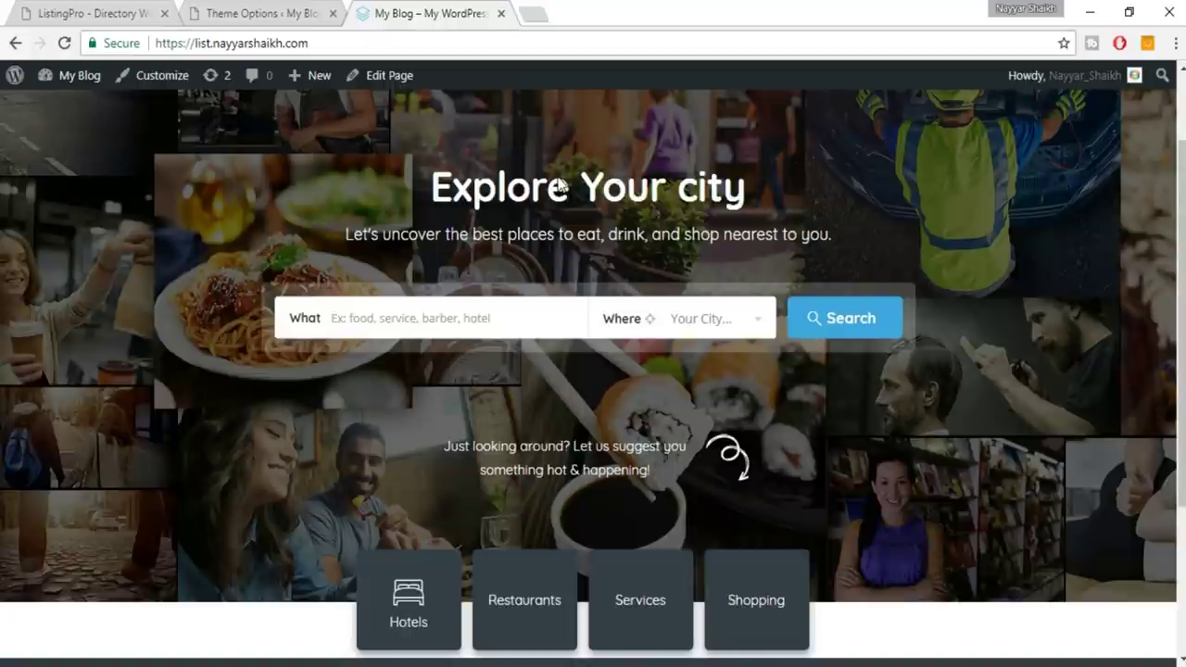
{"action": "scroll", "coordinate": [796, 176], "scroll_direction": "down", "scroll_amount": 2}
{"action": "key", "text": "alt+space"}
Compare with the demo, then open the homepage's Edit Page link in a new tab.
{"action": "left_click", "coordinate": [107, 11]}
{"action": "scroll", "coordinate": [799, 464], "scroll_direction": "down", "scroll_amount": 8}
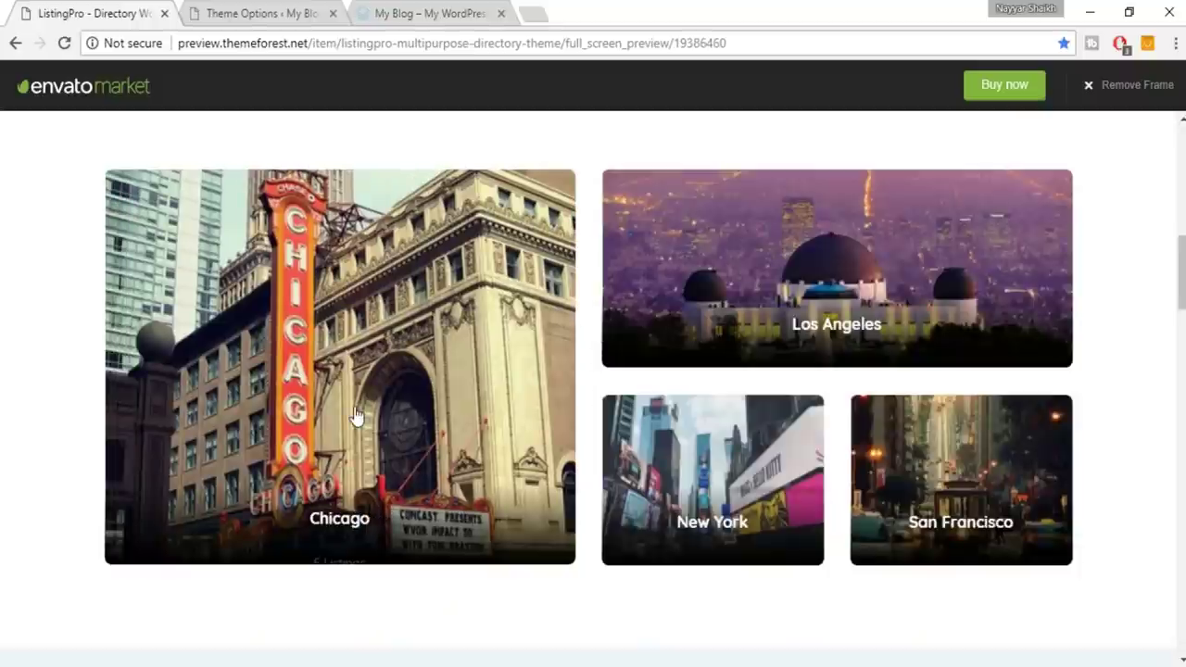
{"action": "left_click", "coordinate": [468, 10]}
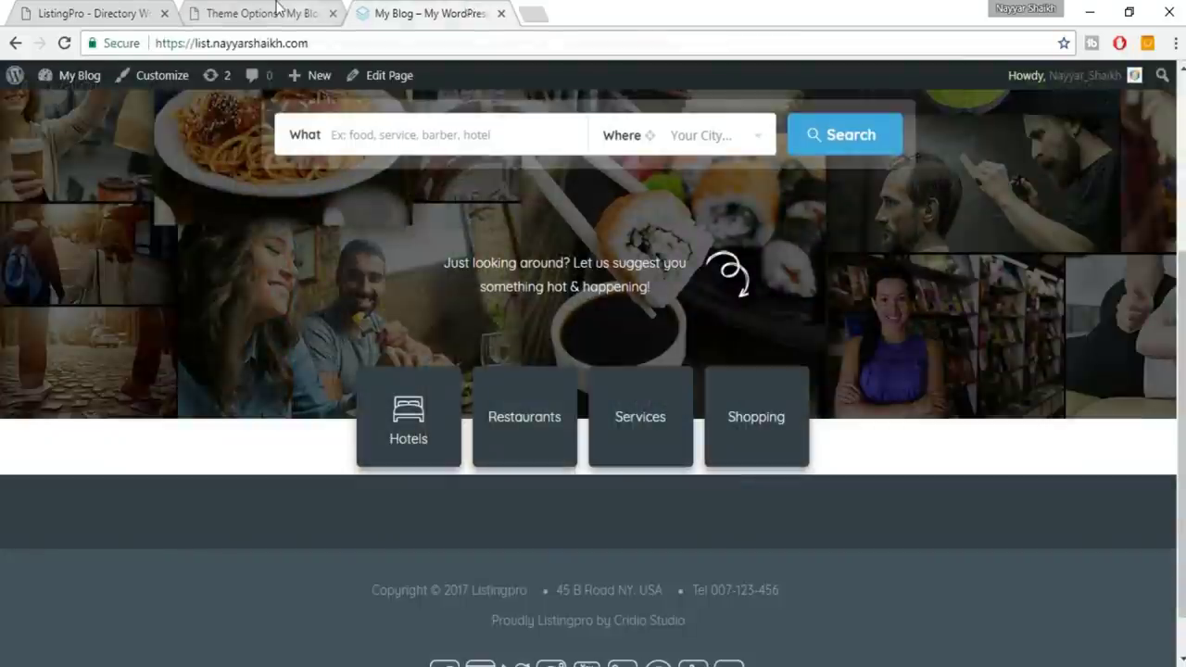
{"action": "left_click", "coordinate": [259, 13]}
{"action": "scroll", "coordinate": [722, 331], "scroll_direction": "up", "scroll_amount": 1}
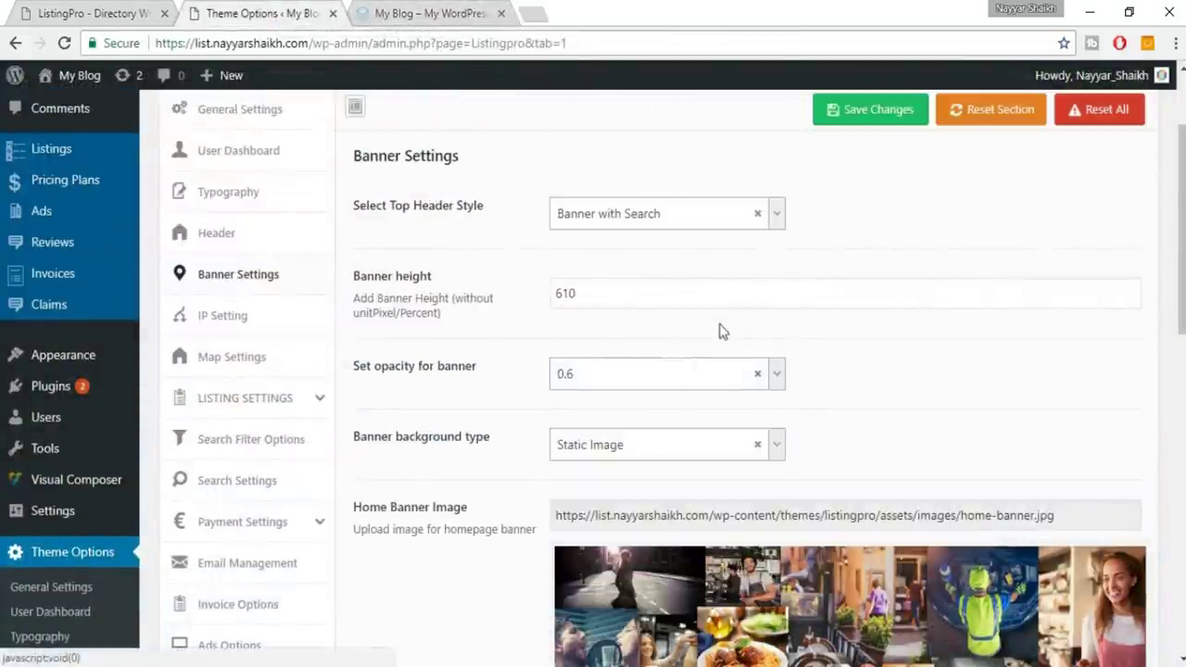
{"action": "scroll", "coordinate": [813, 318], "scroll_direction": "down", "scroll_amount": 2}
{"action": "scroll", "coordinate": [663, 223], "scroll_direction": "up", "scroll_amount": 1}
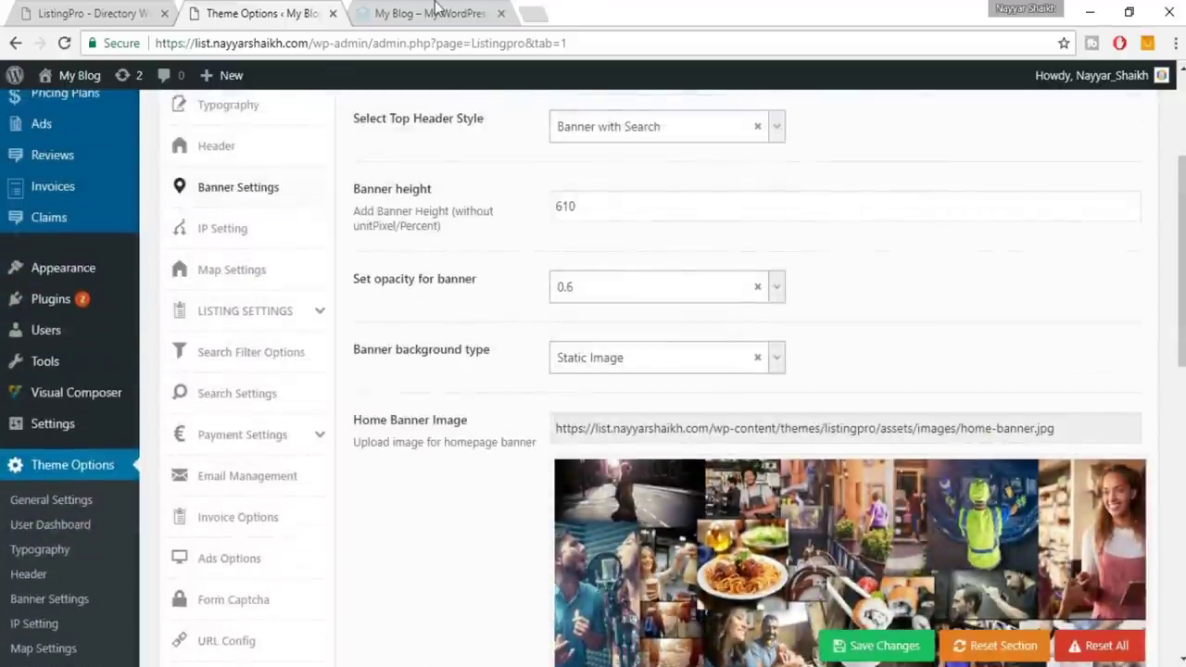
{"action": "left_click", "coordinate": [431, 13]}
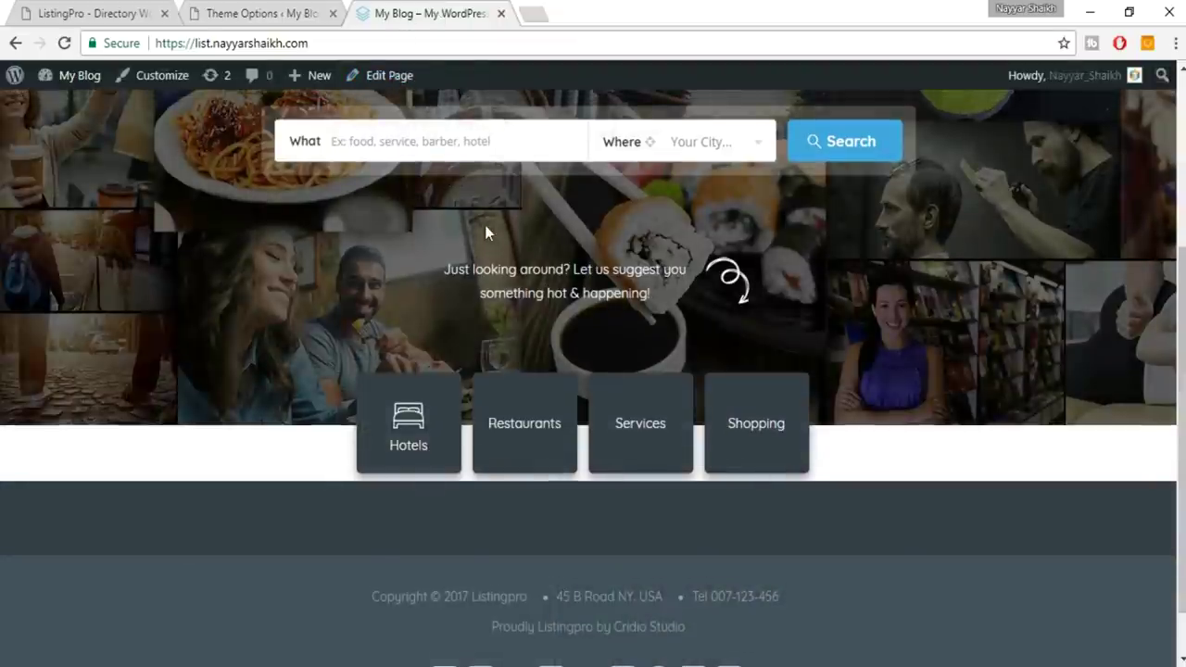
{"action": "scroll", "coordinate": [485, 232], "scroll_direction": "up", "scroll_amount": 3}
{"action": "right_click", "coordinate": [391, 80]}
Open the homepage in the visual page builder and add a Locations element.
{"action": "left_click", "coordinate": [469, 92]}
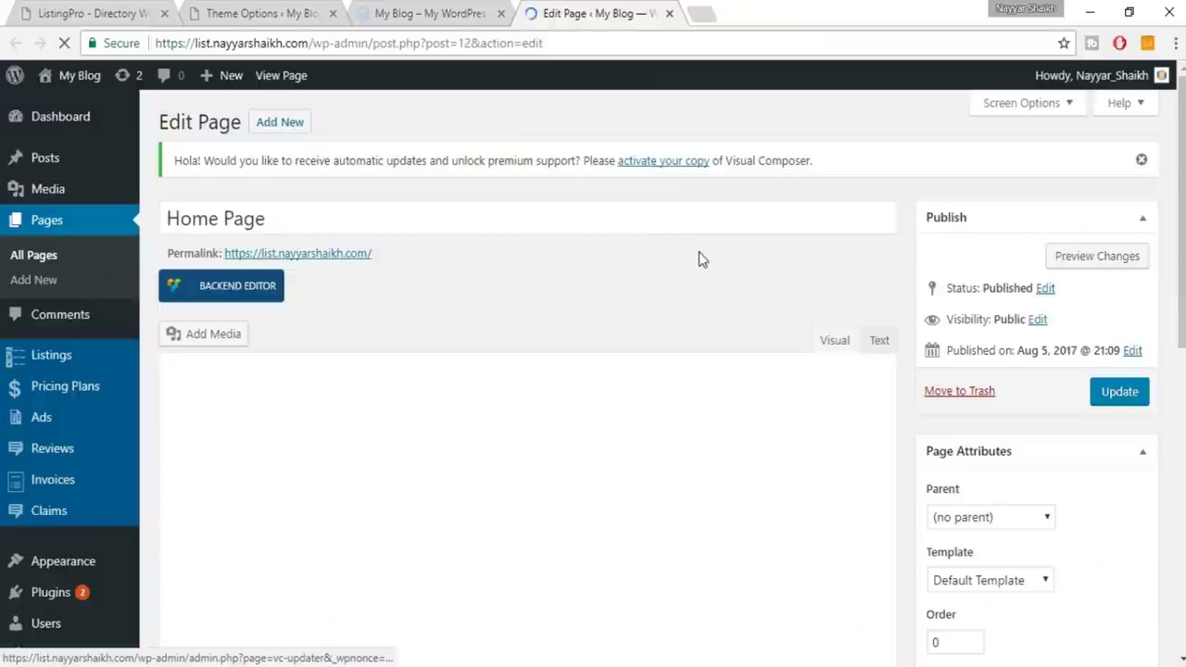
{"action": "left_click", "coordinate": [243, 294]}
{"action": "scroll", "coordinate": [649, 287], "scroll_direction": "down", "scroll_amount": 2}
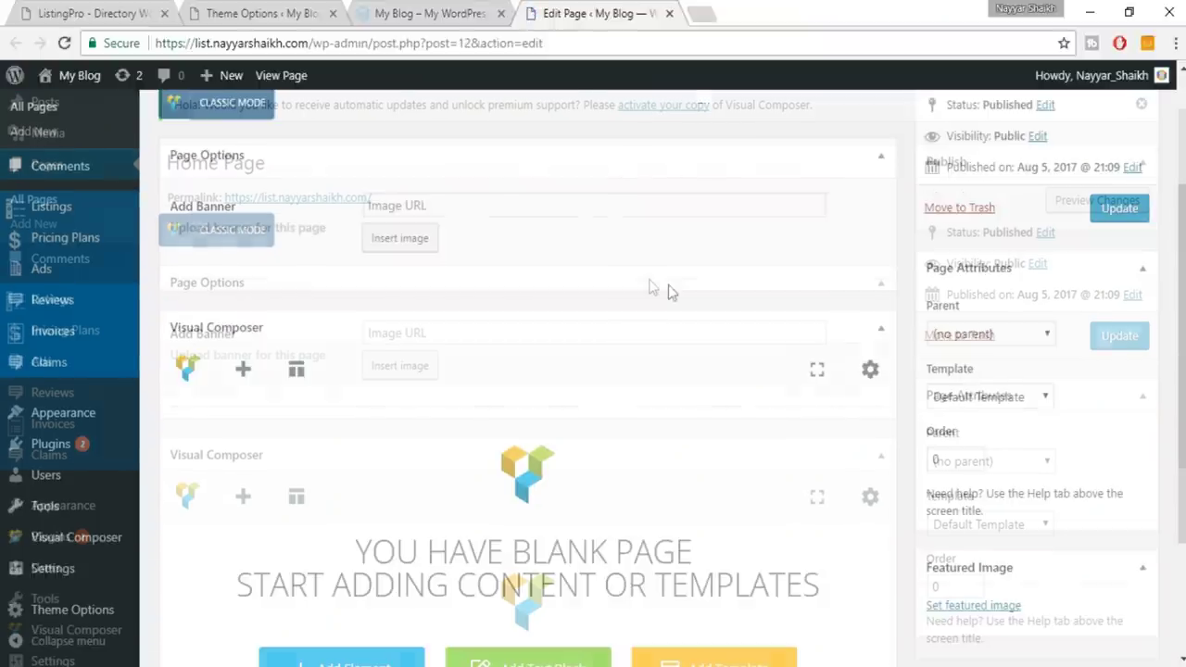
{"action": "scroll", "coordinate": [545, 389], "scroll_direction": "down", "scroll_amount": 2}
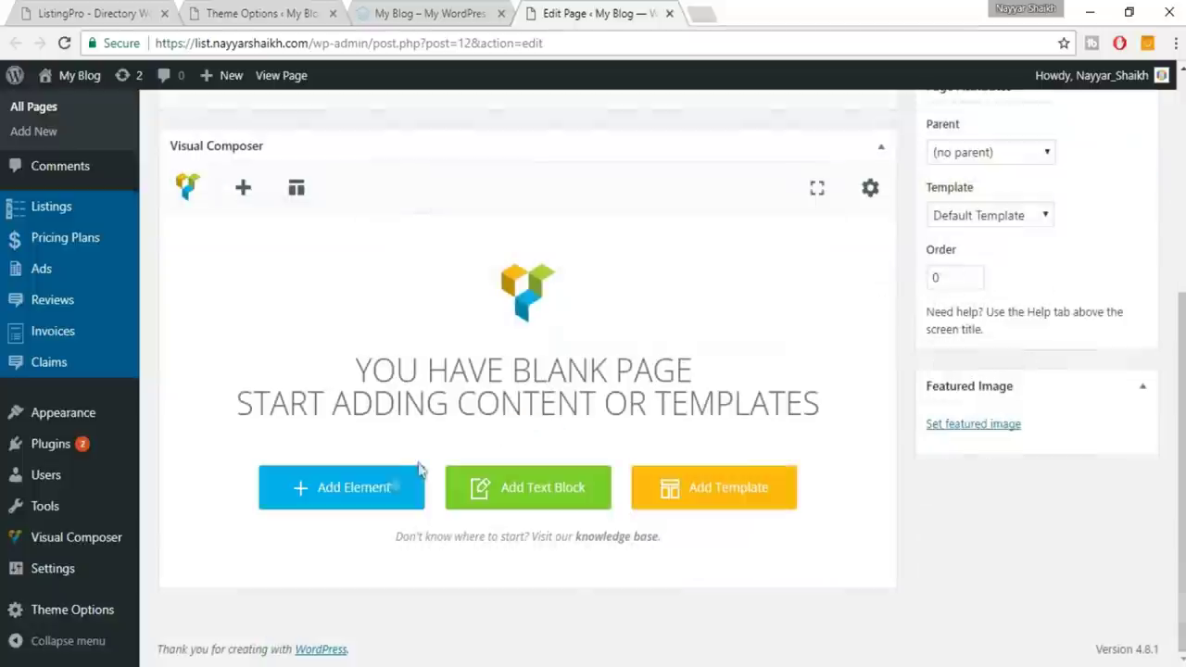
{"action": "left_click", "coordinate": [374, 477]}
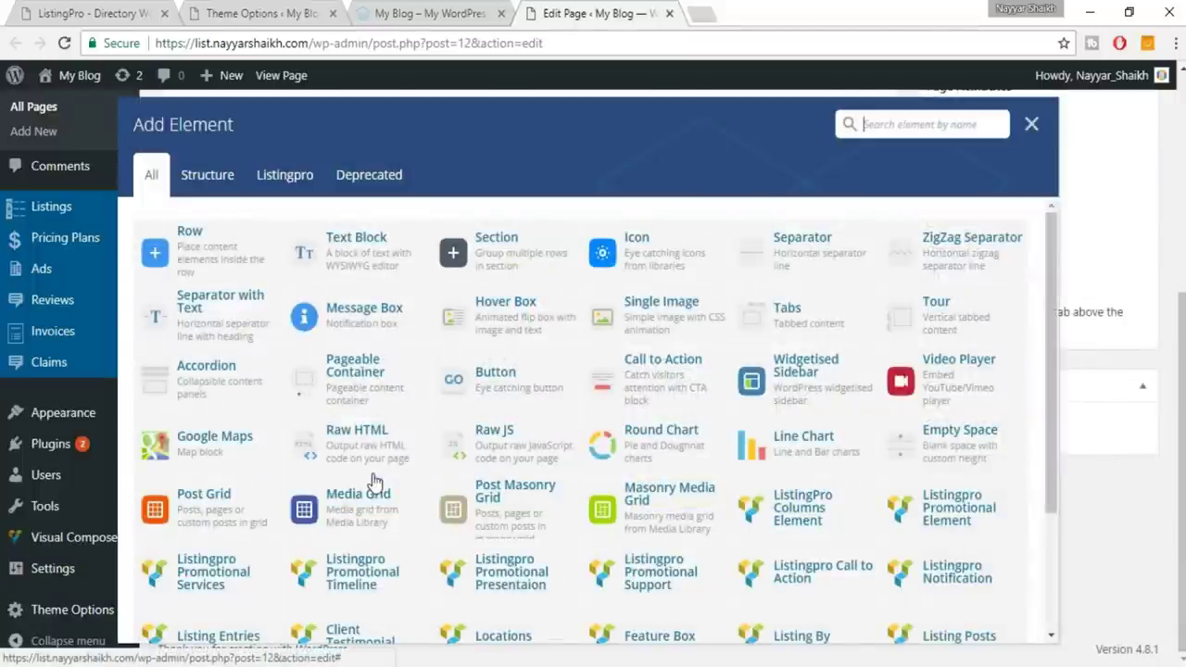
{"action": "type", "text": "loc"}
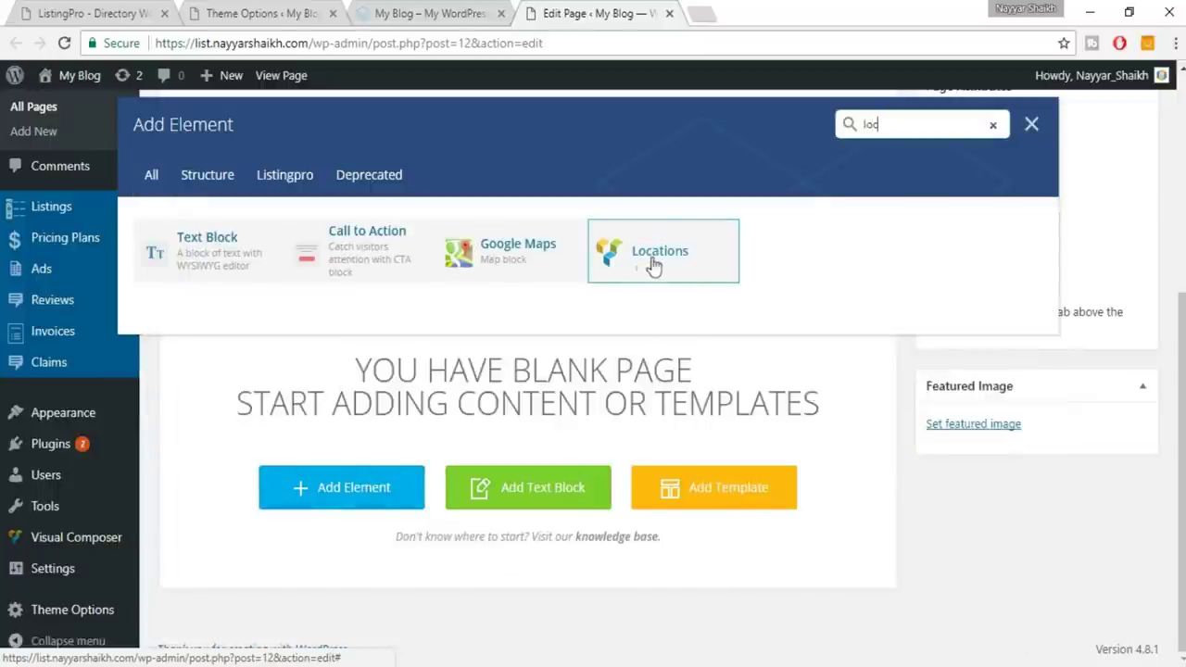
{"action": "left_click", "coordinate": [655, 266]}
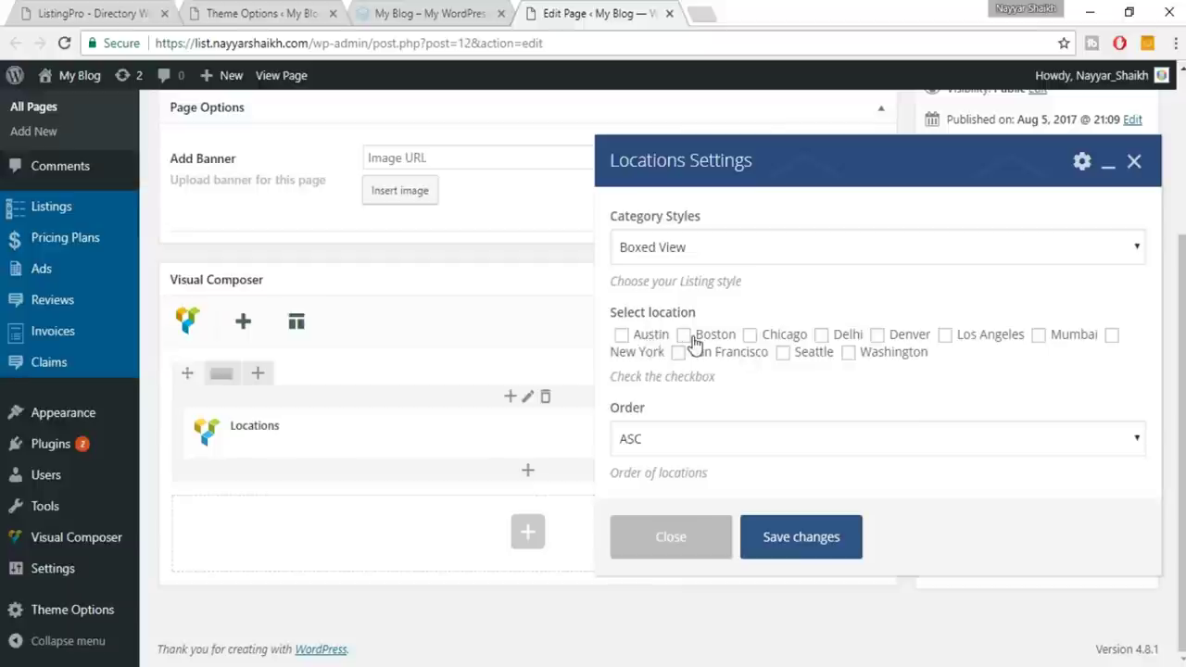
Add Chicago, Mumbai and Boston to the Locations element, then save it and update the page.
{"action": "left_click", "coordinate": [750, 336]}
{"action": "left_click", "coordinate": [1039, 335]}
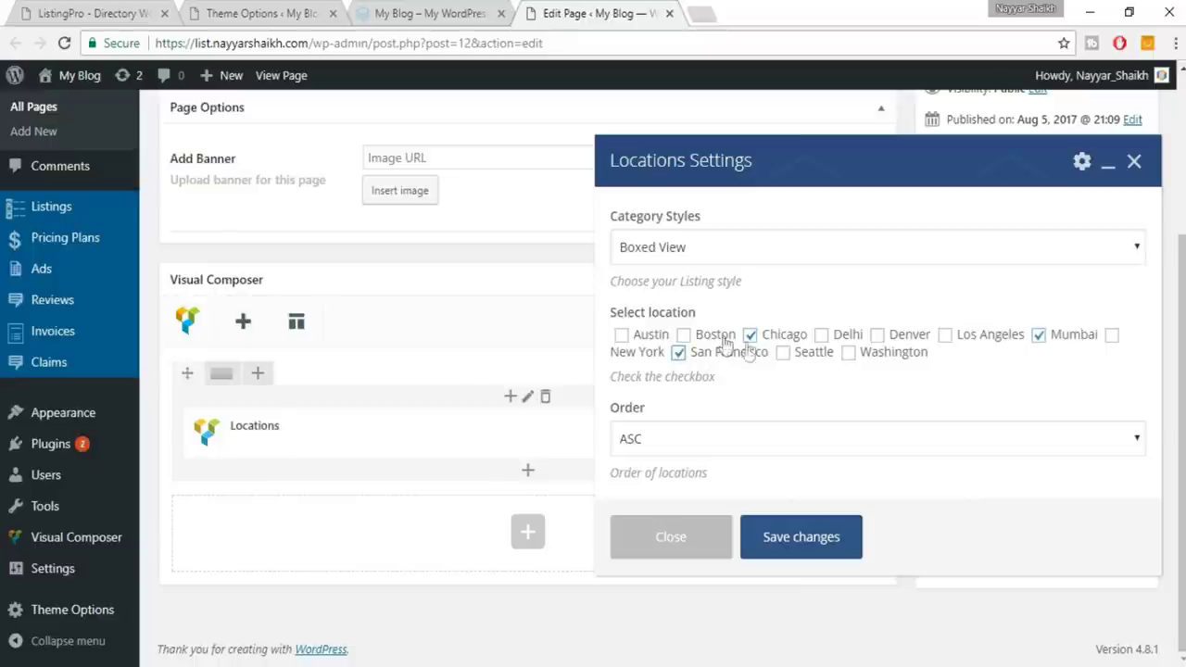
{"action": "left_click", "coordinate": [684, 334]}
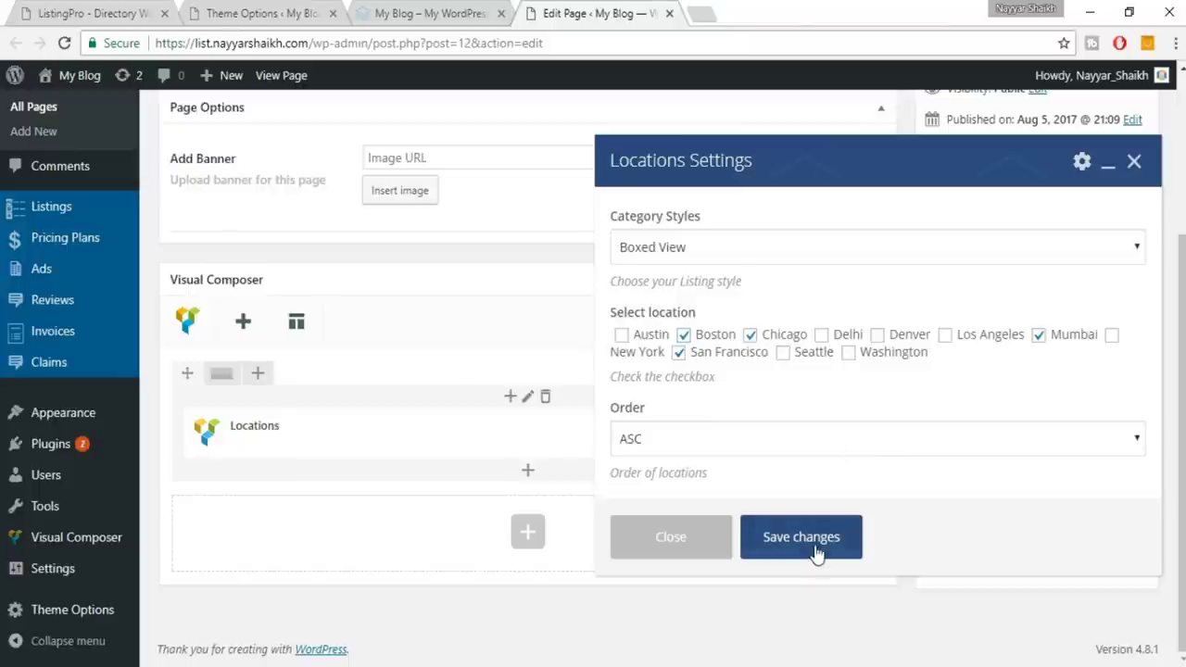
{"action": "left_click", "coordinate": [817, 551]}
{"action": "left_click", "coordinate": [1129, 163]}
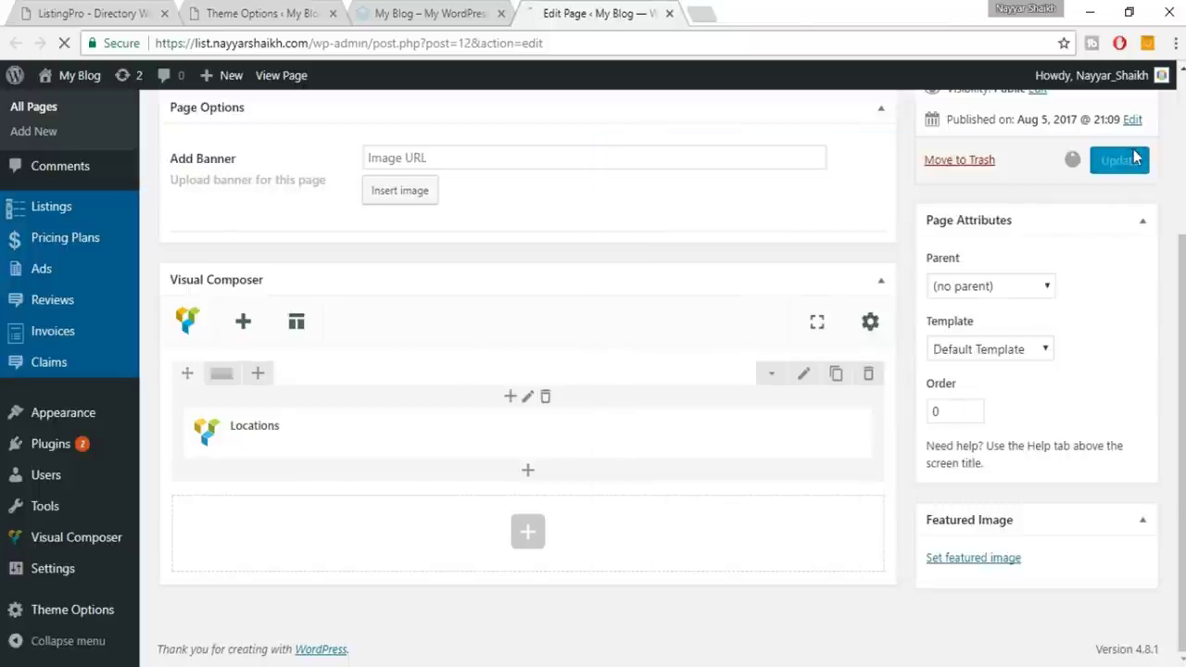
Reload the live homepage and compare the Boston, Chicago, Mumbai and San Francisco cards with the demo.
{"action": "left_click", "coordinate": [445, 12]}
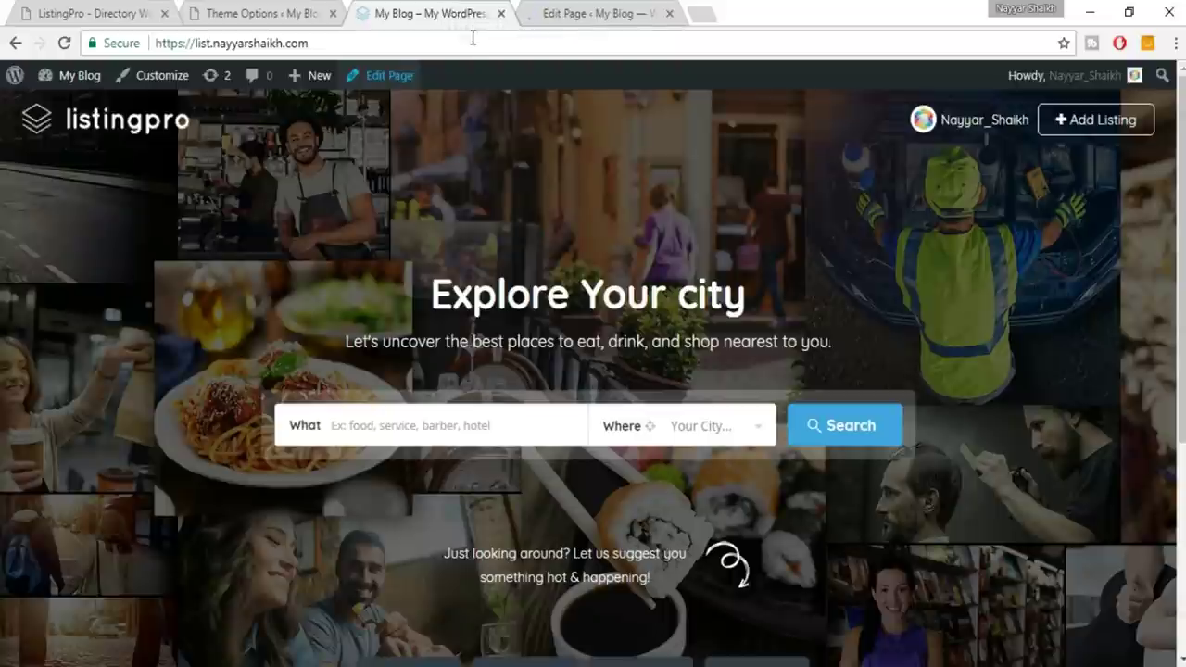
{"action": "left_click", "coordinate": [474, 41]}
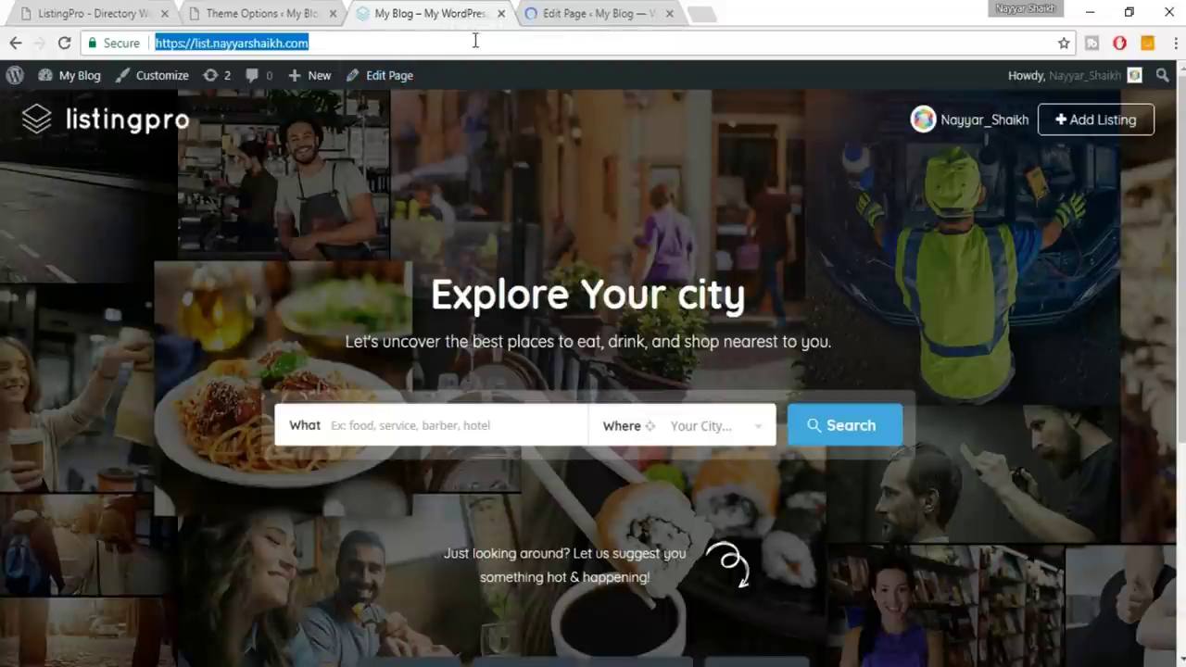
{"action": "key", "text": "Return"}
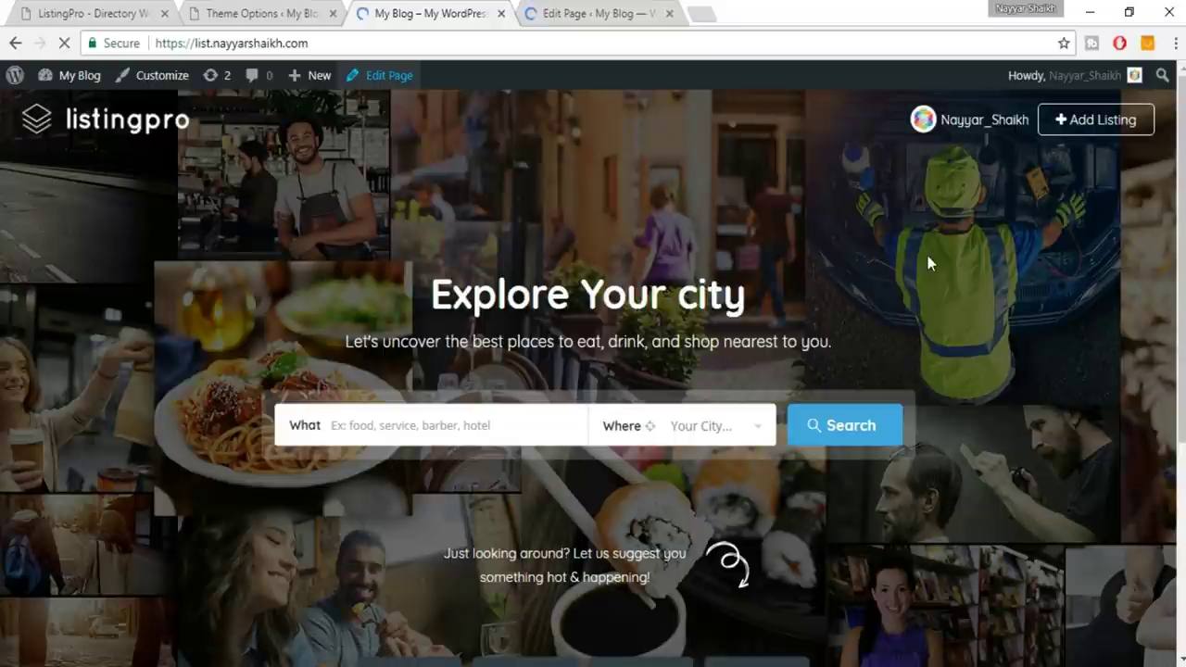
{"action": "scroll", "coordinate": [913, 260], "scroll_direction": "down", "scroll_amount": 7}
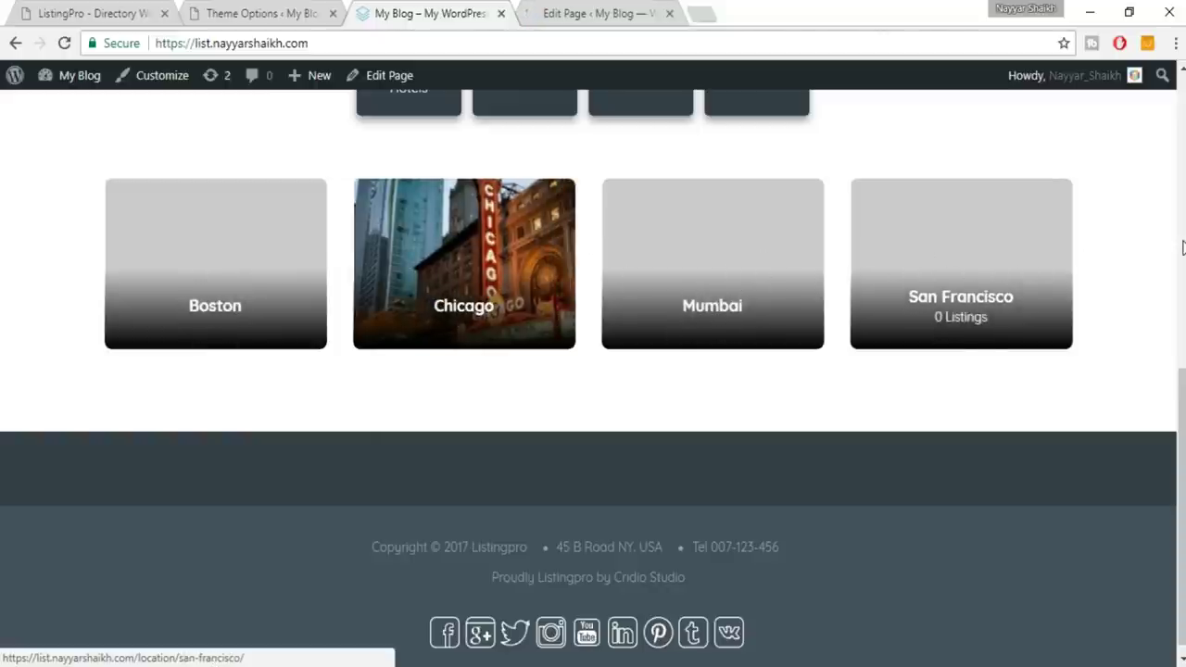
{"action": "scroll", "coordinate": [1178, 275], "scroll_direction": "up", "scroll_amount": 2}
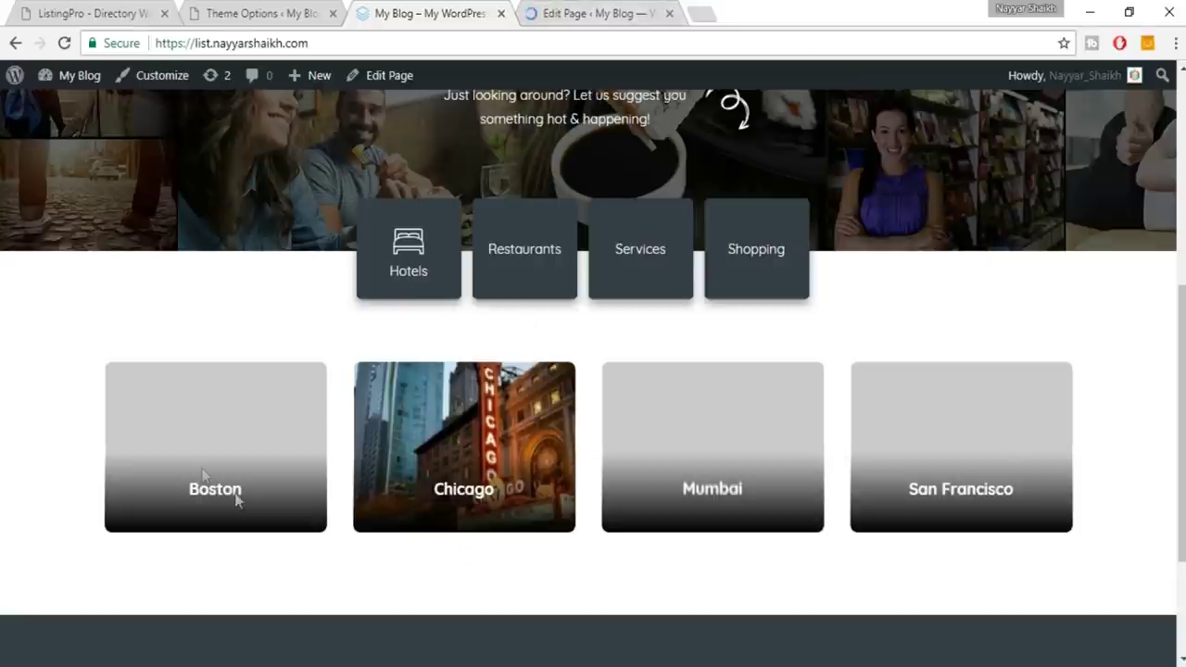
{"action": "left_click", "coordinate": [126, 13]}
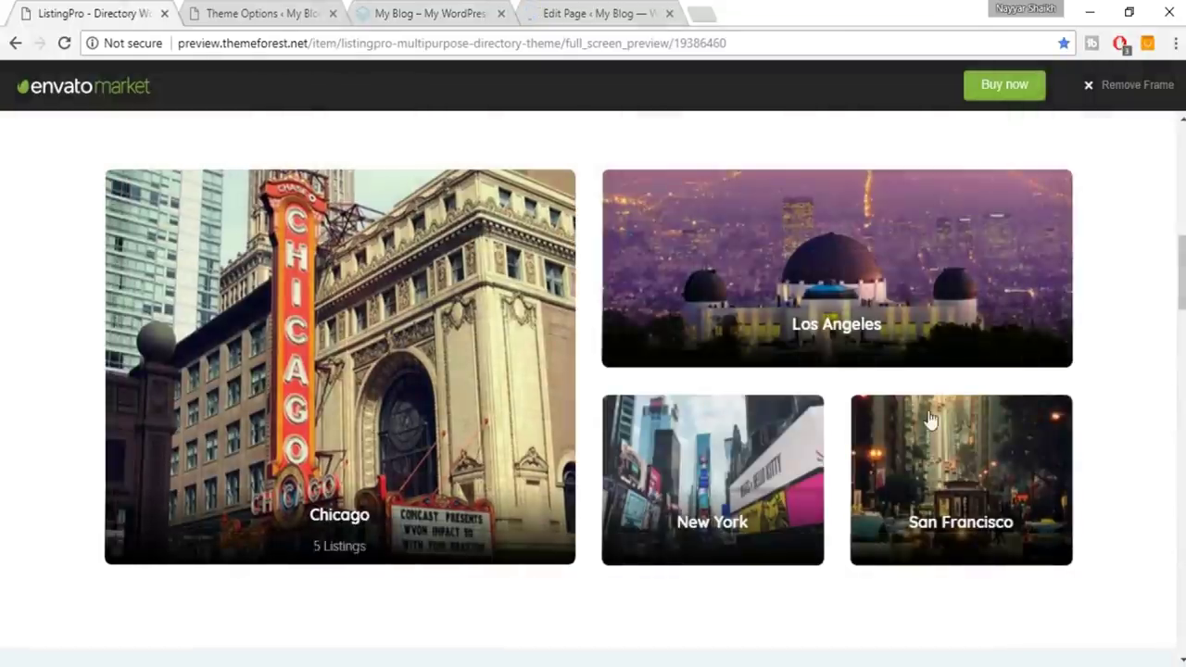
{"action": "left_click", "coordinate": [616, 15]}
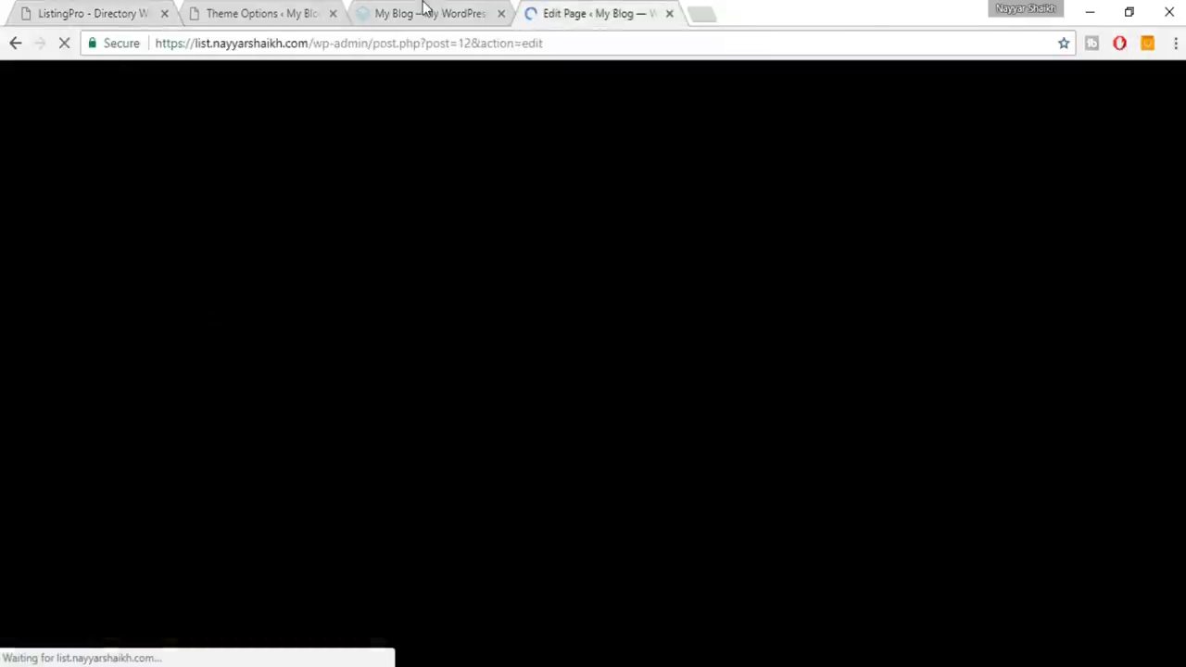
Set the Locations element's Category Styles to Abstracted View, save it, and update the page.
{"action": "left_click", "coordinate": [424, 9]}
{"action": "left_click", "coordinate": [584, 10]}
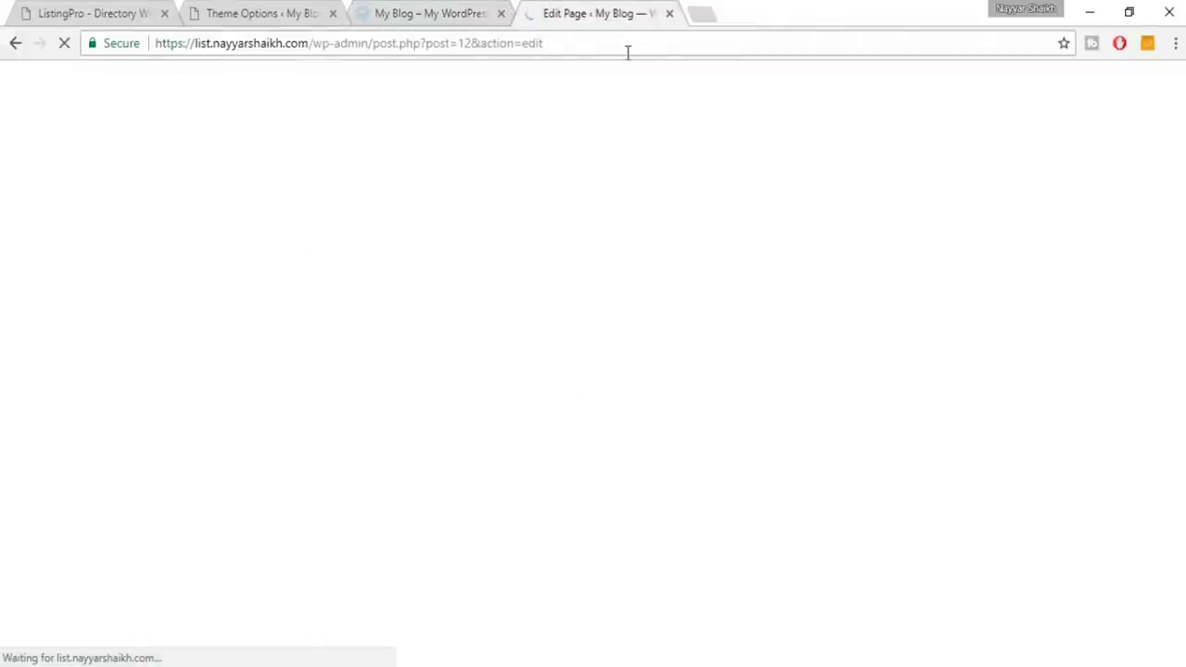
{"action": "scroll", "coordinate": [710, 251], "scroll_direction": "down", "scroll_amount": 3}
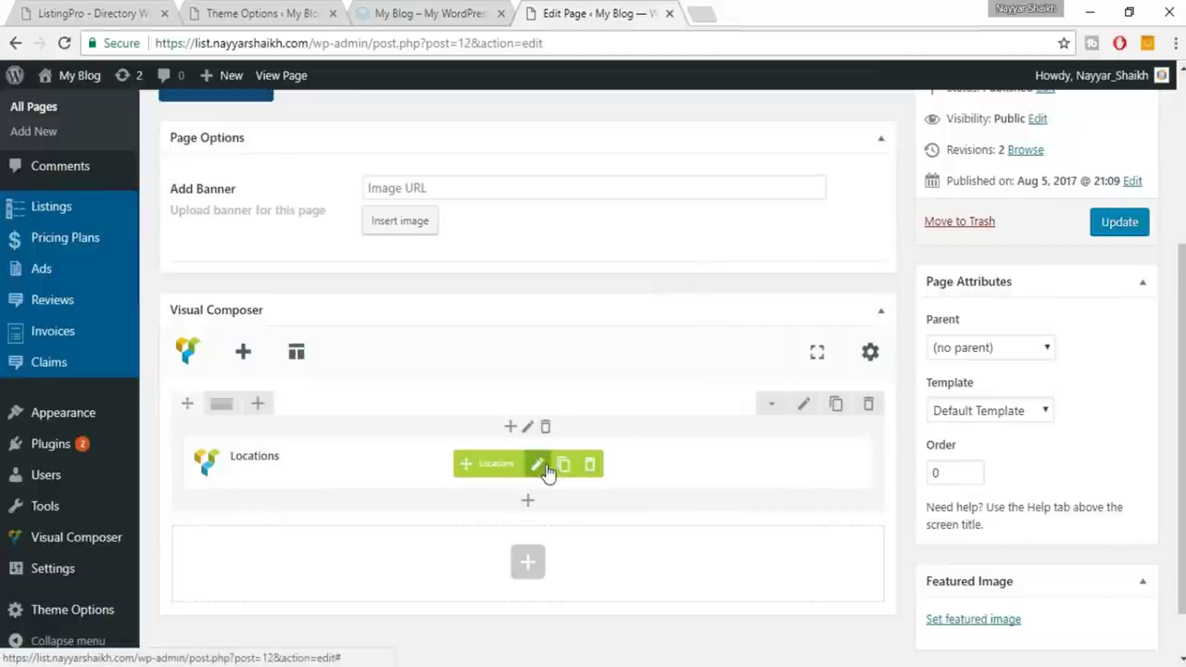
{"action": "left_click", "coordinate": [539, 466]}
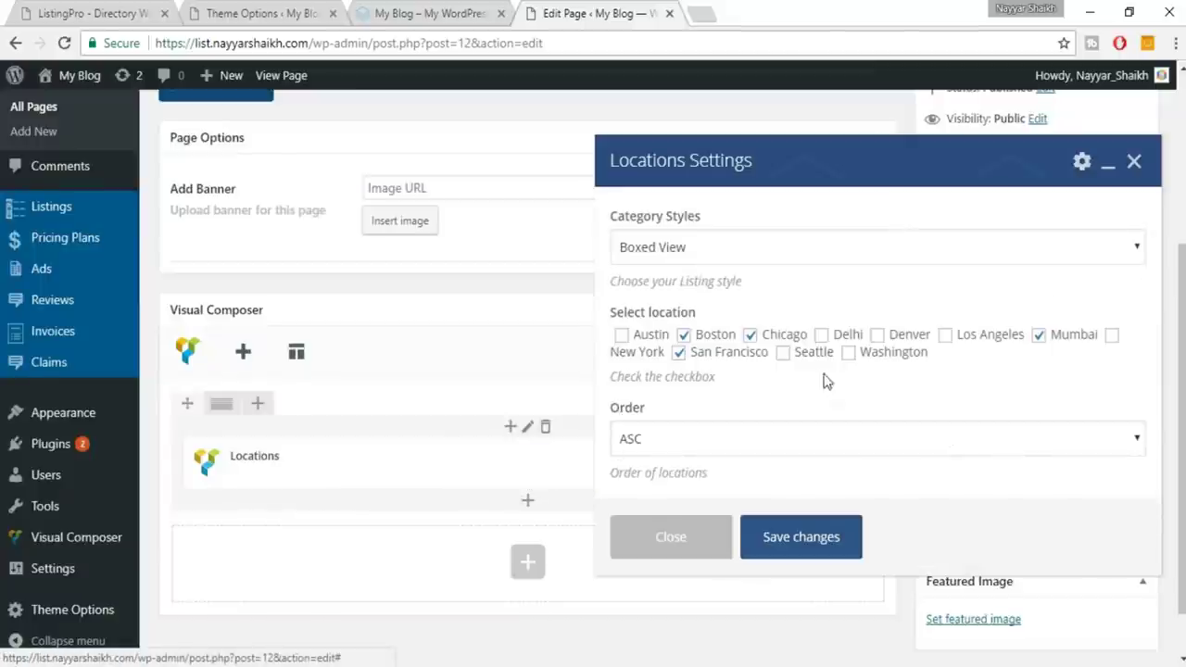
{"action": "scroll", "coordinate": [837, 397], "scroll_direction": "down", "scroll_amount": 1}
{"action": "left_click", "coordinate": [702, 249]}
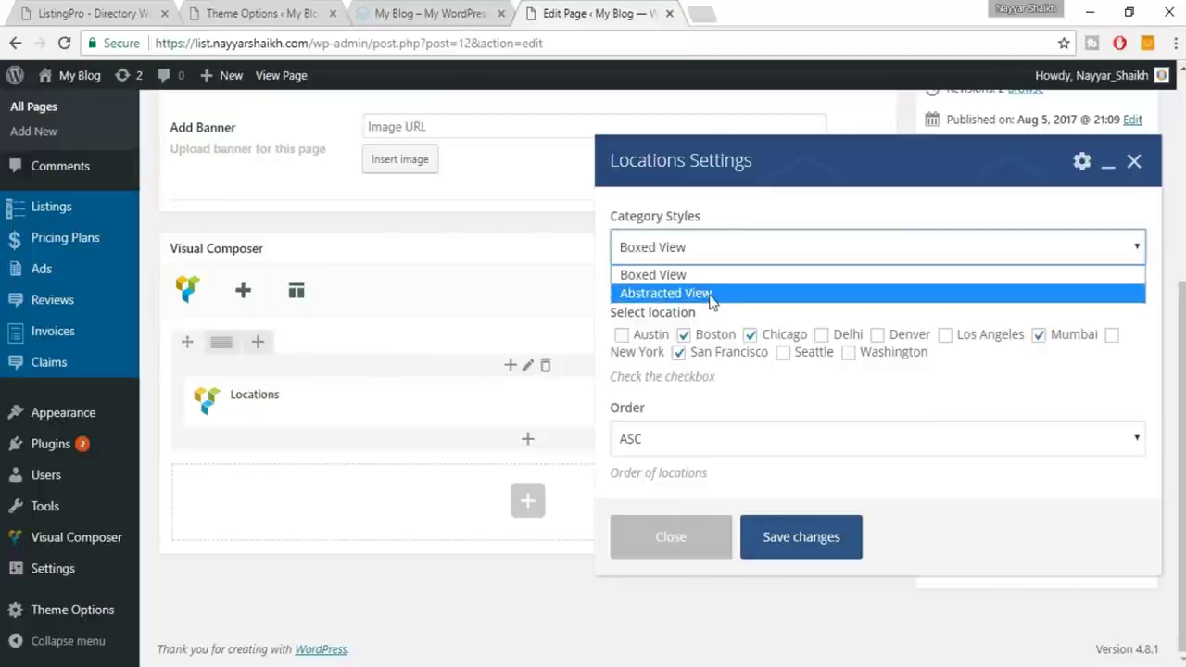
{"action": "left_click", "coordinate": [710, 294]}
{"action": "left_click", "coordinate": [786, 537]}
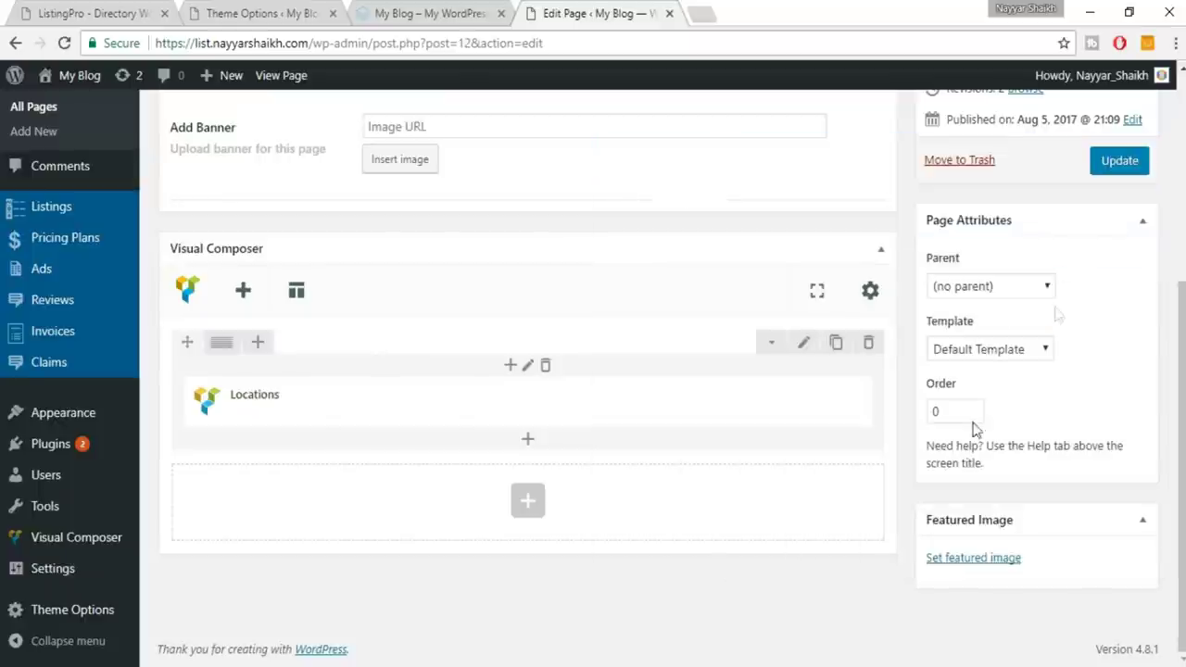
{"action": "left_click", "coordinate": [1121, 166]}
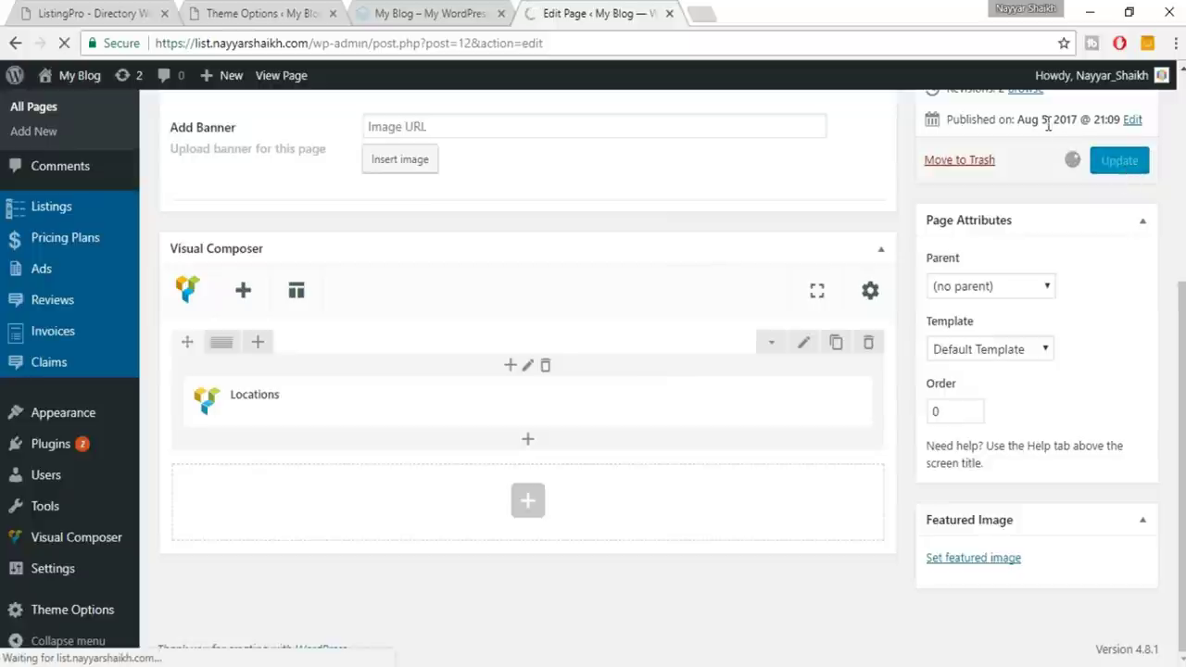
{"action": "left_click", "coordinate": [442, 13]}
Reload the live homepage to view the abstracted city tiles, then select the demo's Happening Cities heading.
{"action": "left_click", "coordinate": [453, 42]}
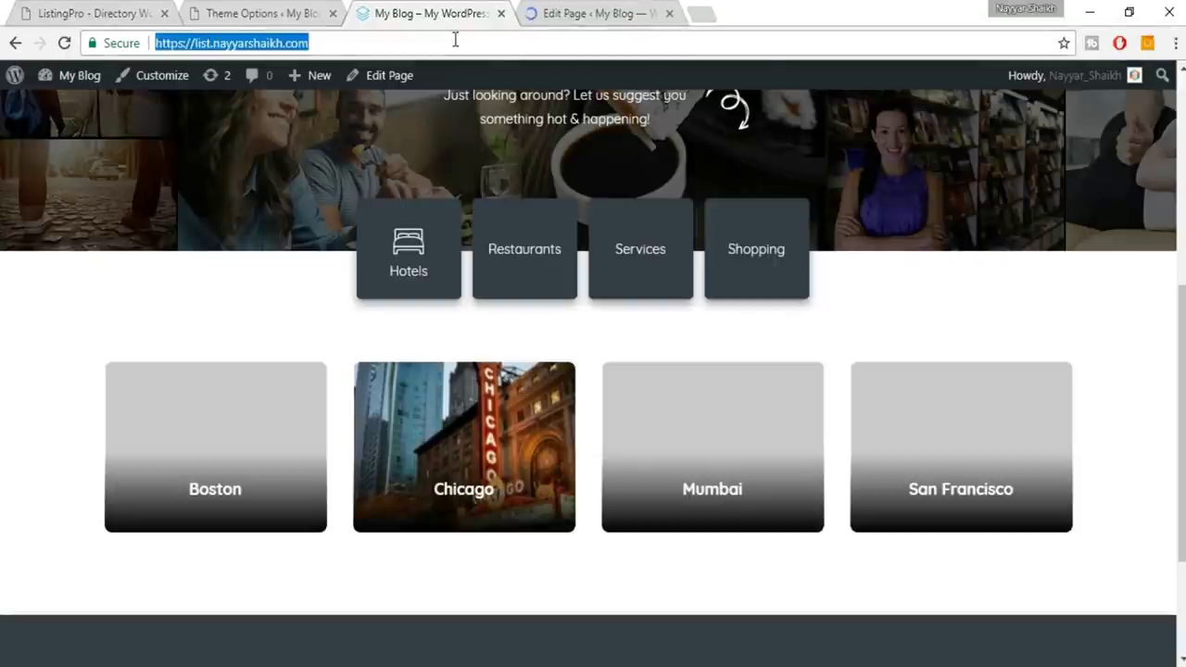
{"action": "key", "text": "Return"}
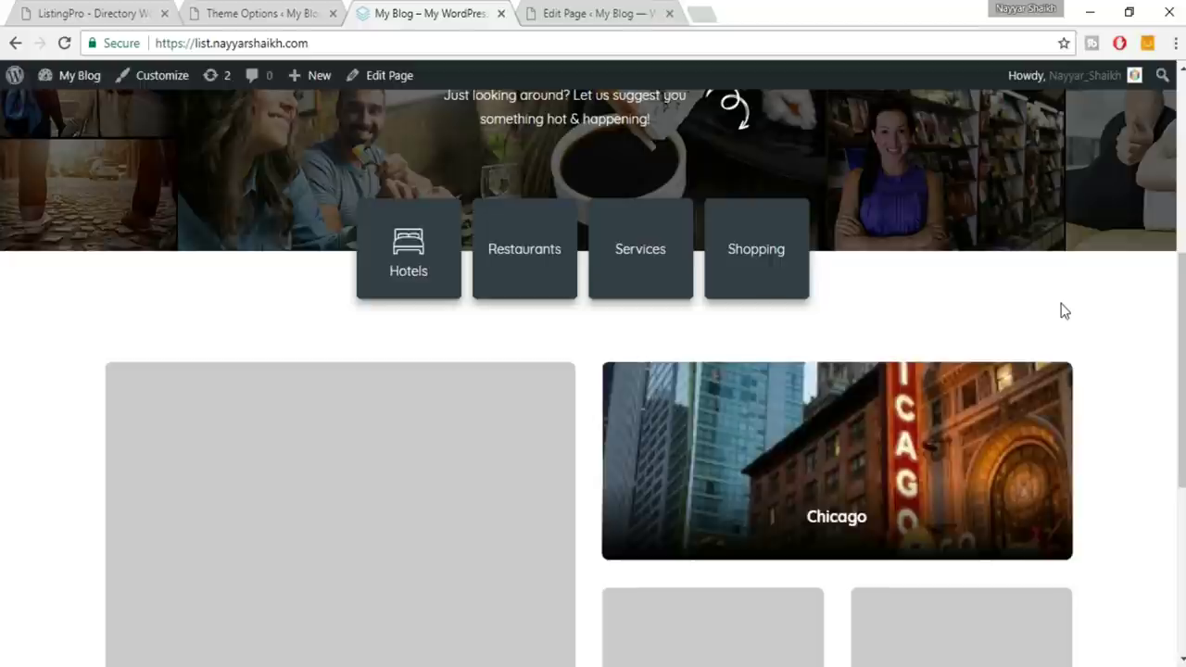
{"action": "scroll", "coordinate": [1064, 311], "scroll_direction": "down", "scroll_amount": 2}
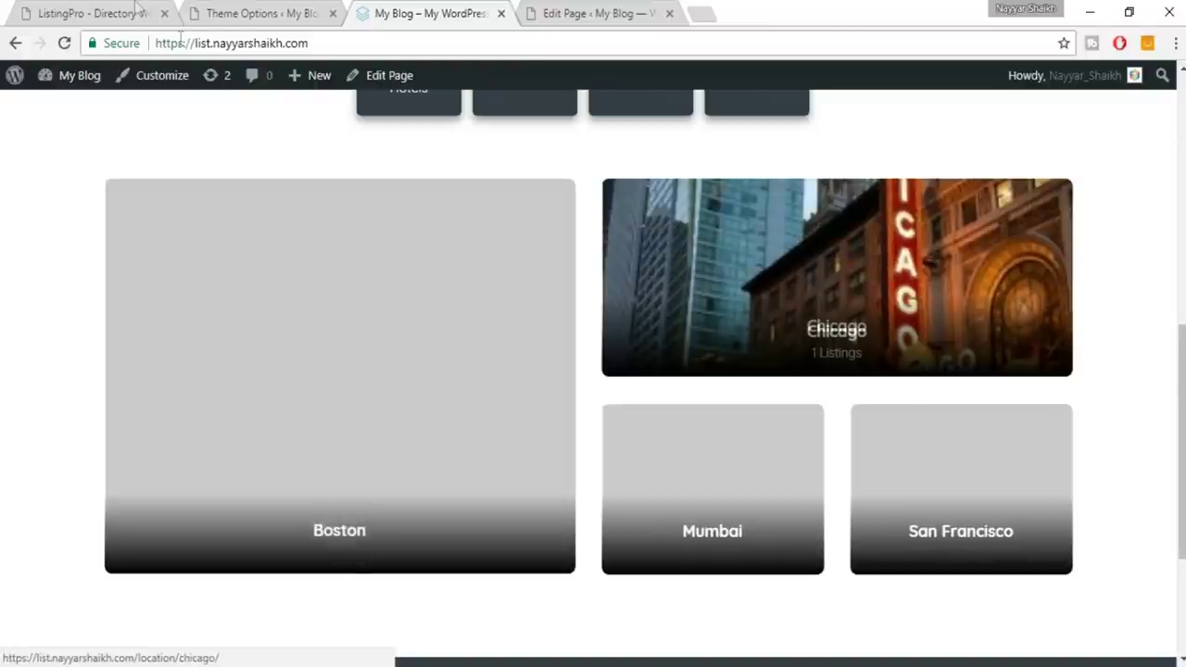
{"action": "left_click", "coordinate": [93, 12]}
{"action": "scroll", "coordinate": [847, 252], "scroll_direction": "up", "scroll_amount": 3}
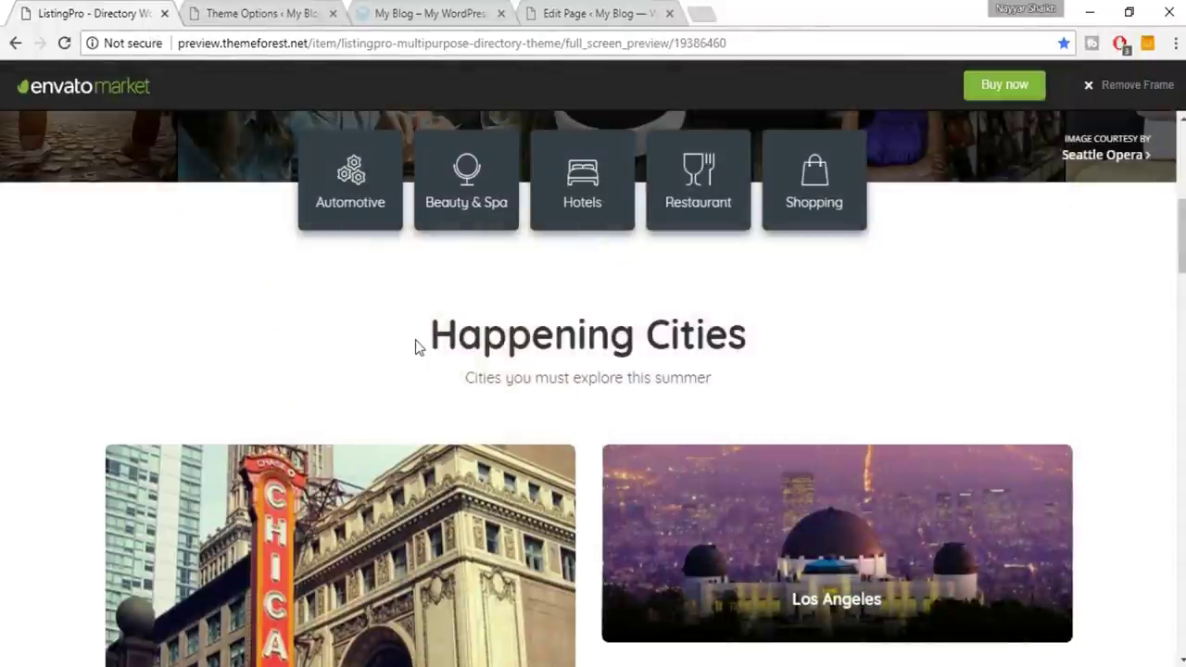
{"action": "left_click_drag", "start_coordinate": [416, 346], "coordinate": [805, 347]}
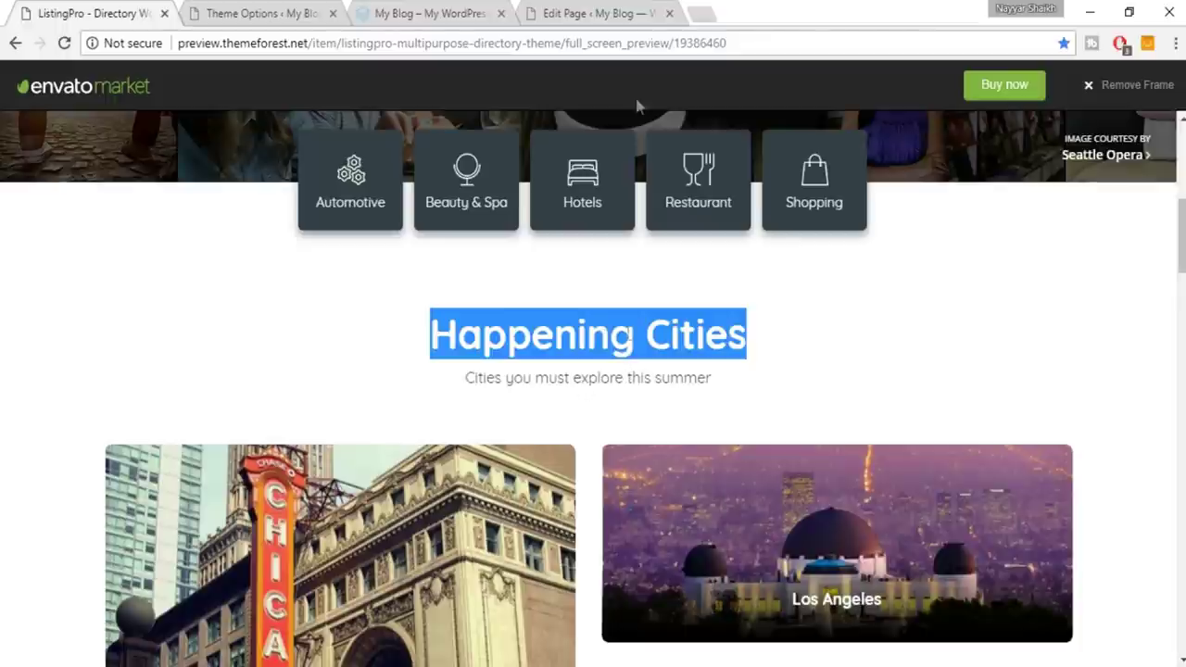
{"action": "left_click", "coordinate": [589, 9]}
{"action": "scroll", "coordinate": [728, 281], "scroll_direction": "down", "scroll_amount": 5}
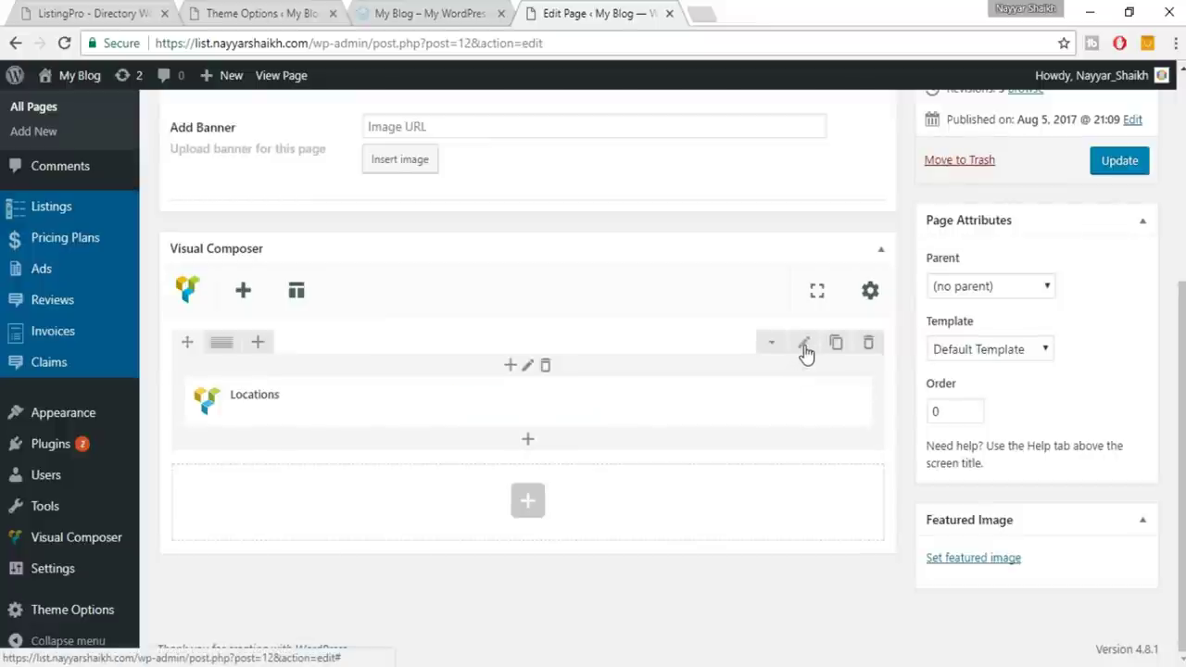
Enter 'Happening Cities' as the Locations row title.
{"action": "left_click", "coordinate": [803, 350]}
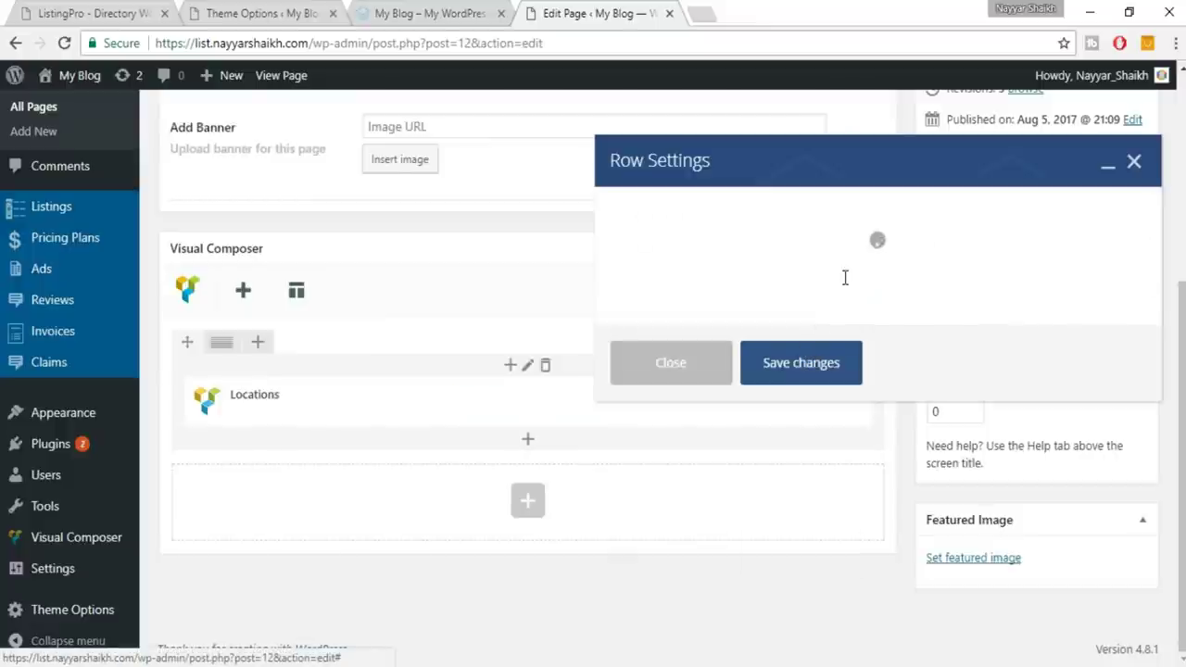
{"action": "scroll", "coordinate": [818, 363], "scroll_direction": "down", "scroll_amount": 3}
{"action": "left_click", "coordinate": [747, 288]}
{"action": "type", "text": "Happening Cities"}
Copy the demo's subtitle and paste 'Cities you must explore this summer' as the row description.
{"action": "left_click", "coordinate": [263, 13]}
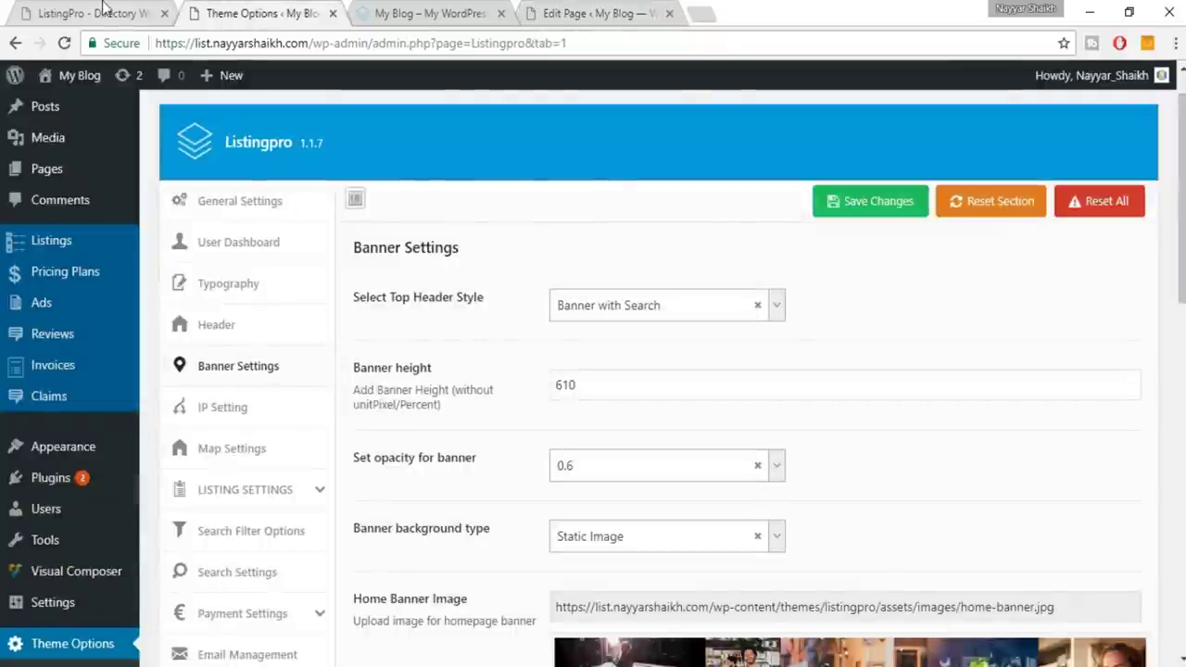
{"action": "left_click", "coordinate": [104, 12]}
{"action": "triple_click", "coordinate": [508, 380]}
{"action": "key", "text": "ctrl+c"}
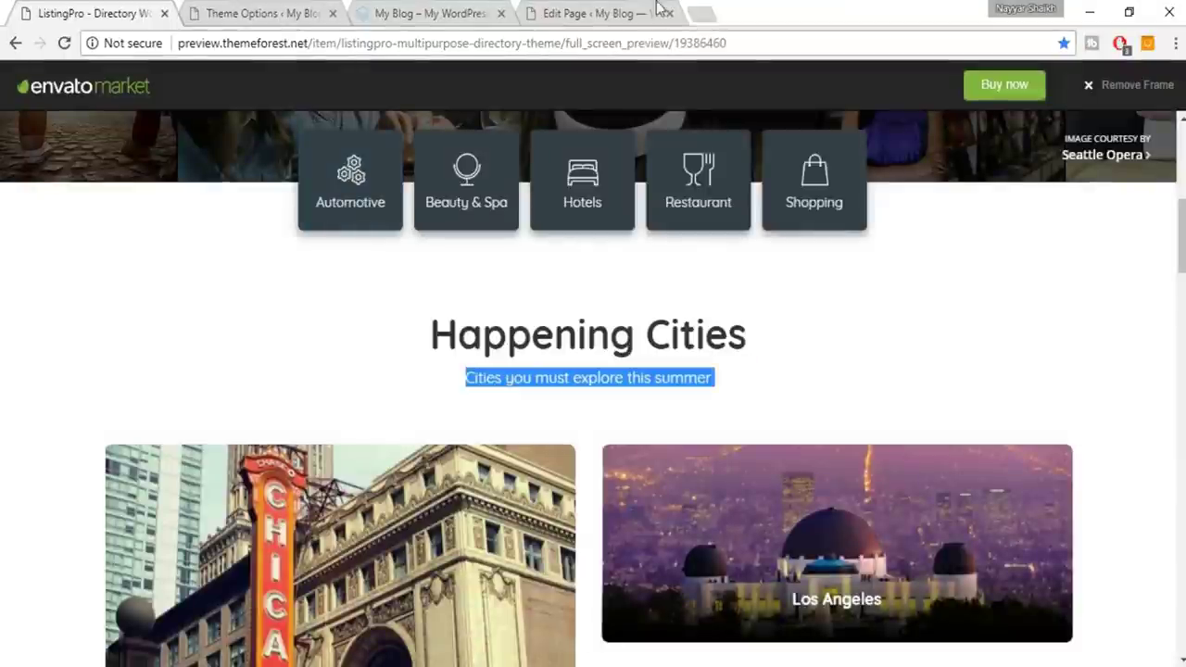
{"action": "left_click", "coordinate": [658, 11]}
{"action": "left_click", "coordinate": [782, 378]}
{"action": "key", "text": "ctrl+v"}
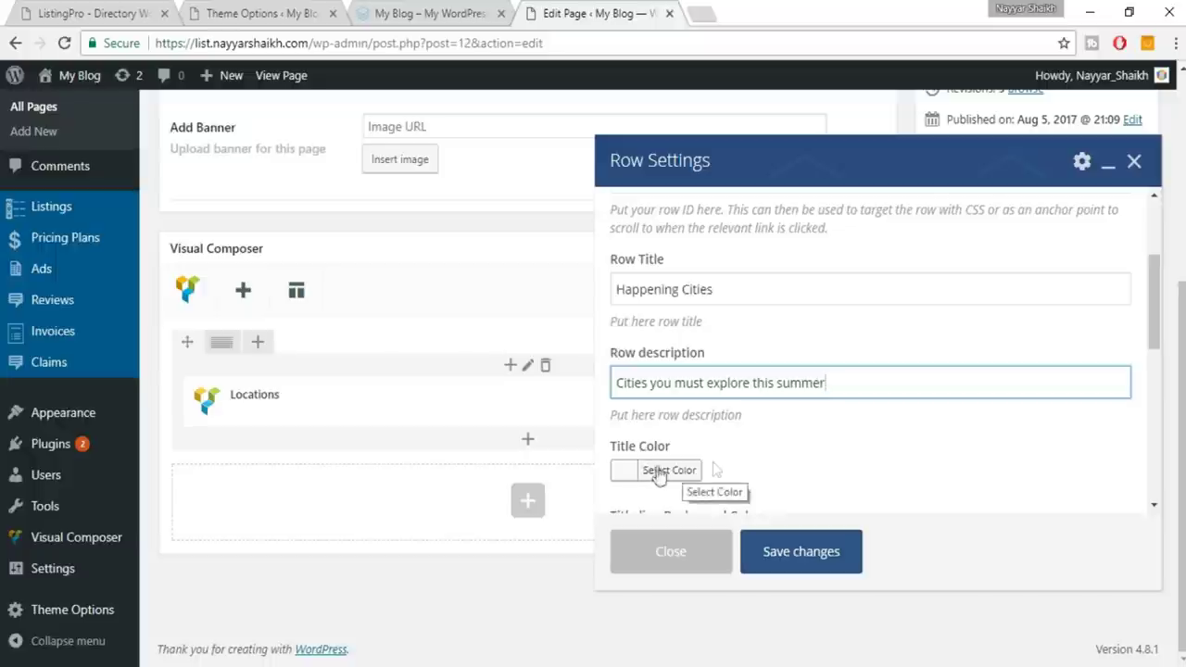
Check the row against the demo, then save the row settings and update the page.
{"action": "scroll", "coordinate": [821, 457], "scroll_direction": "down", "scroll_amount": 1}
{"action": "scroll", "coordinate": [794, 441], "scroll_direction": "down", "scroll_amount": 1}
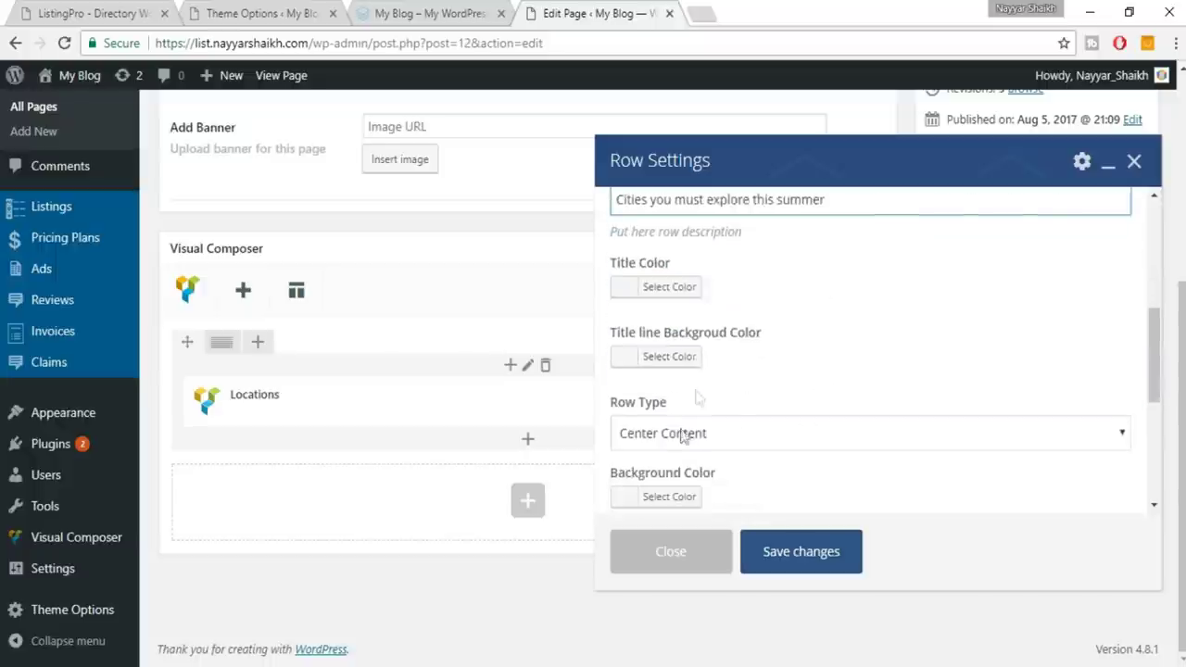
{"action": "left_click", "coordinate": [146, 9]}
{"action": "scroll", "coordinate": [1165, 433], "scroll_direction": "down", "scroll_amount": 3}
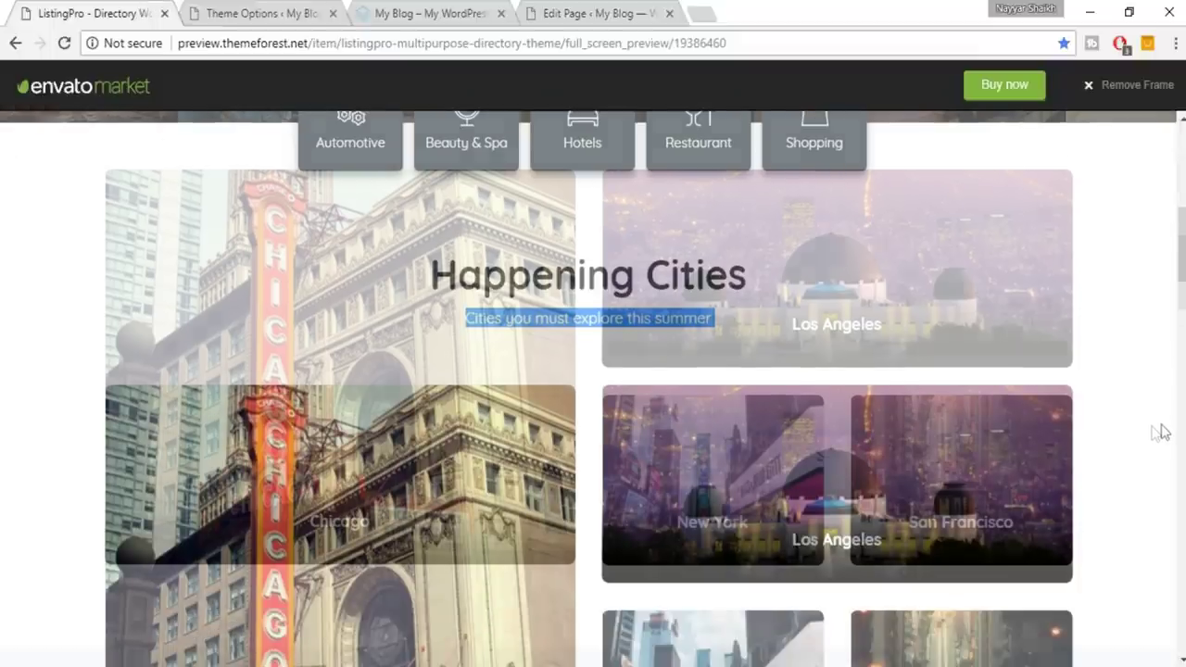
{"action": "scroll", "coordinate": [974, 389], "scroll_direction": "up", "scroll_amount": 2}
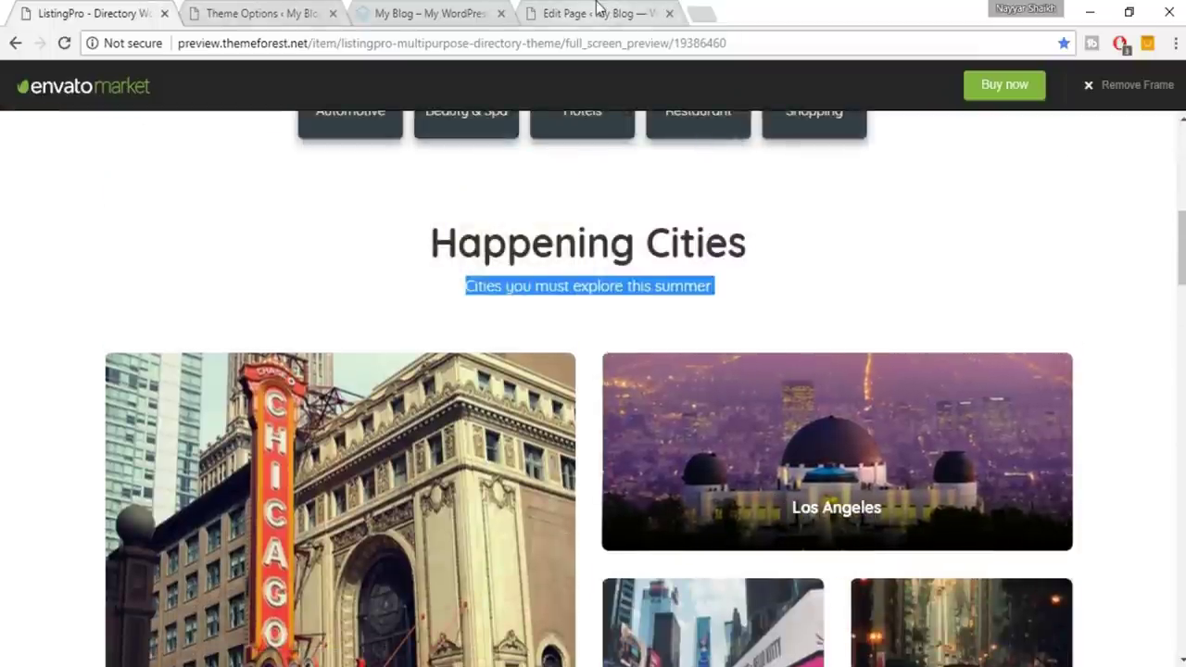
{"action": "left_click", "coordinate": [597, 13]}
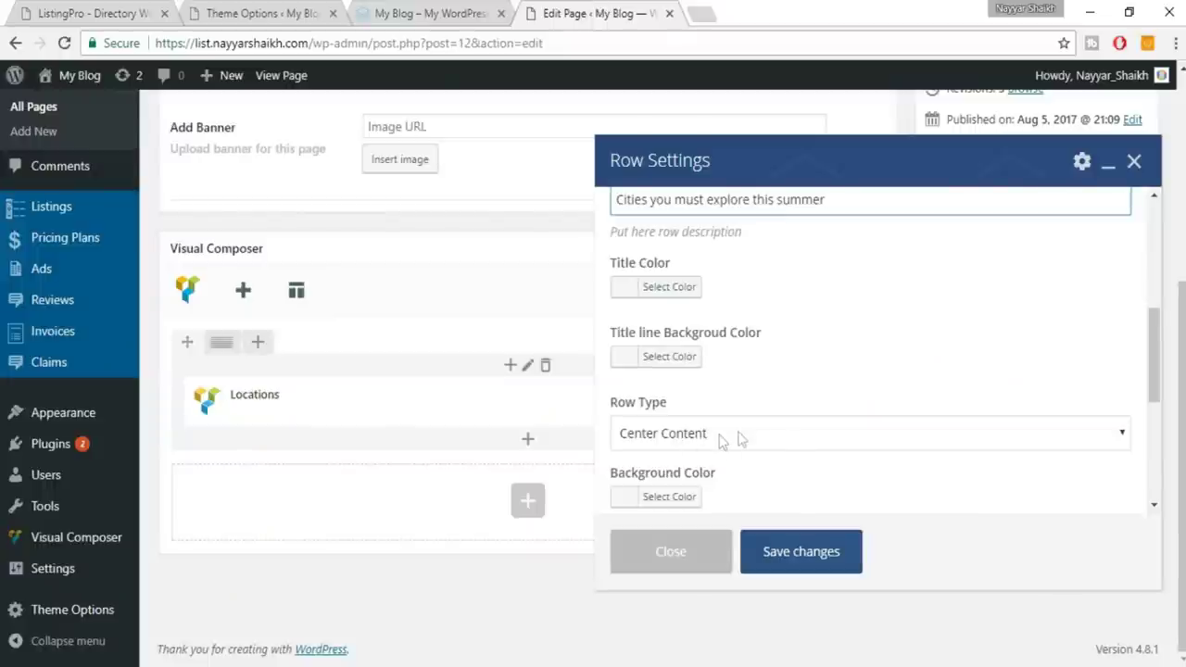
{"action": "left_click", "coordinate": [835, 560]}
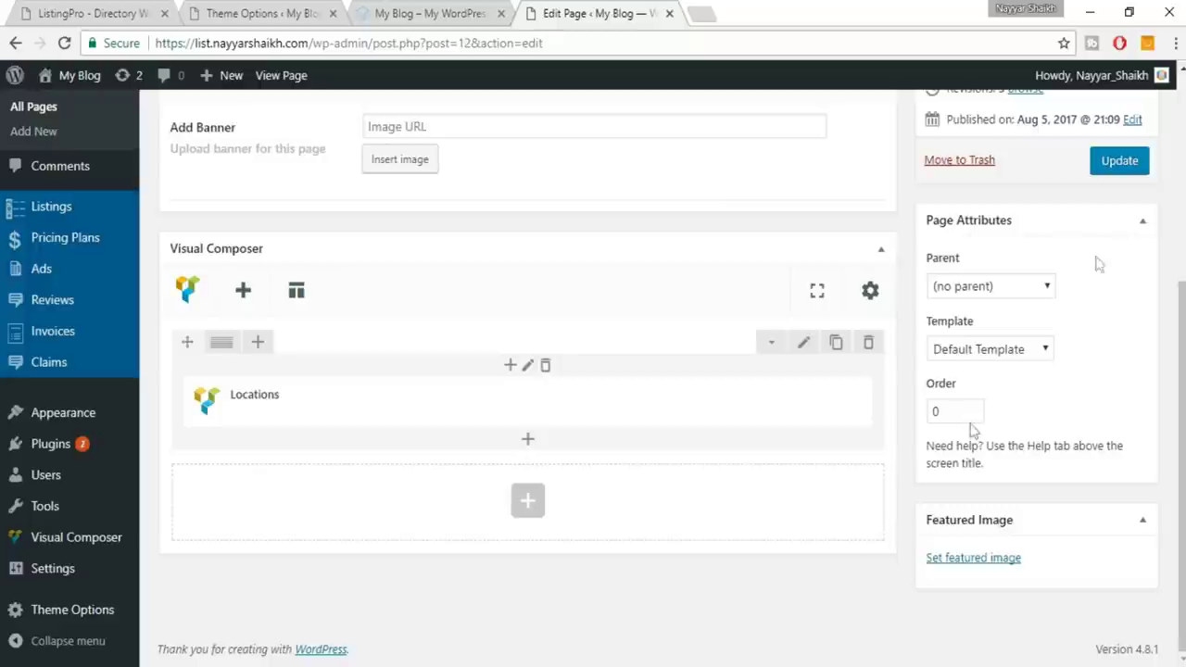
{"action": "left_click", "coordinate": [1119, 171]}
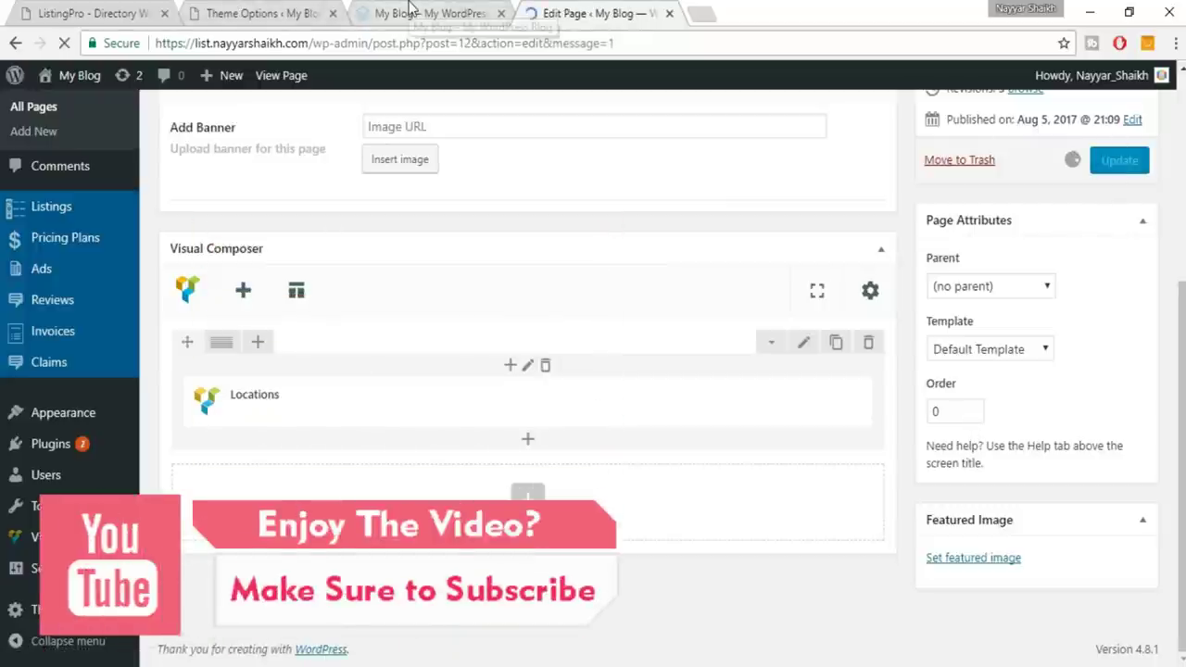
{"action": "left_click", "coordinate": [409, 7]}
Reload the live homepage to see Happening Cities, then view the demo's Claim & Get Started Today! section.
{"action": "left_click", "coordinate": [419, 44]}
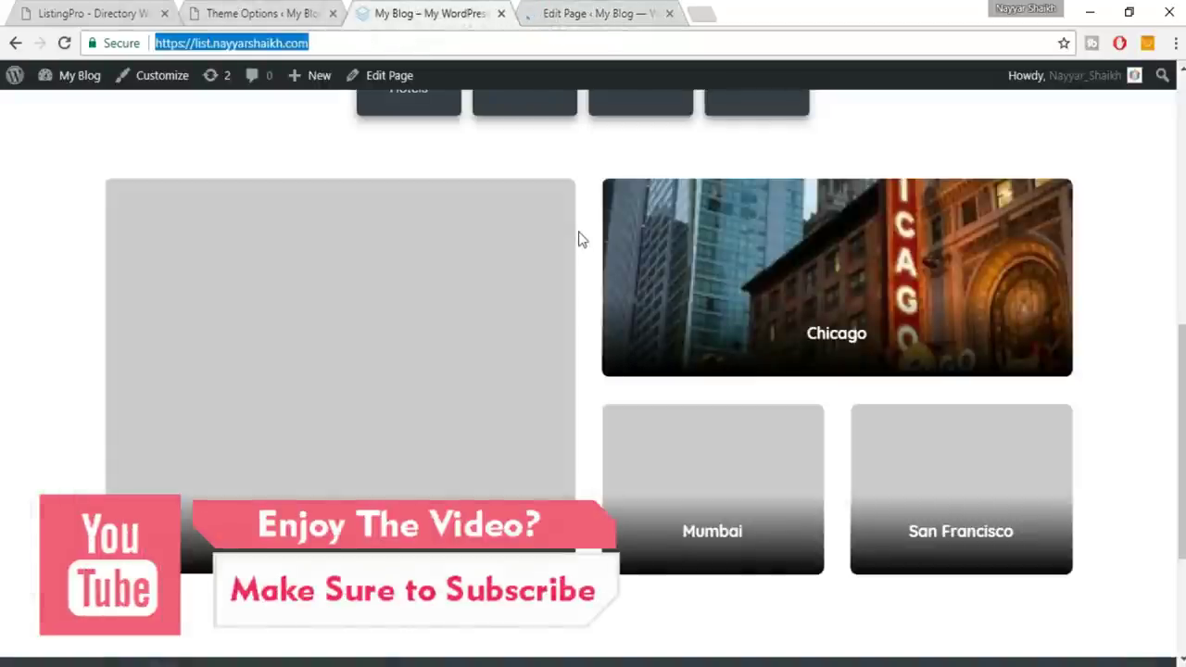
{"action": "scroll", "coordinate": [577, 235], "scroll_direction": "up", "scroll_amount": 2}
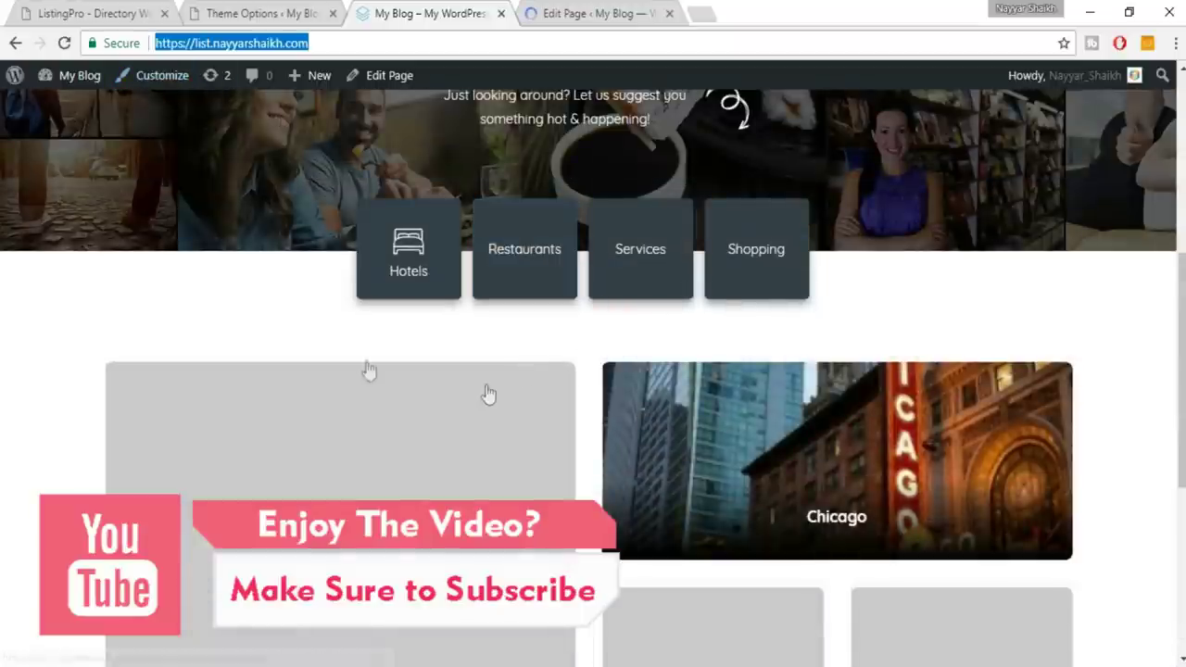
{"action": "left_click", "coordinate": [65, 42]}
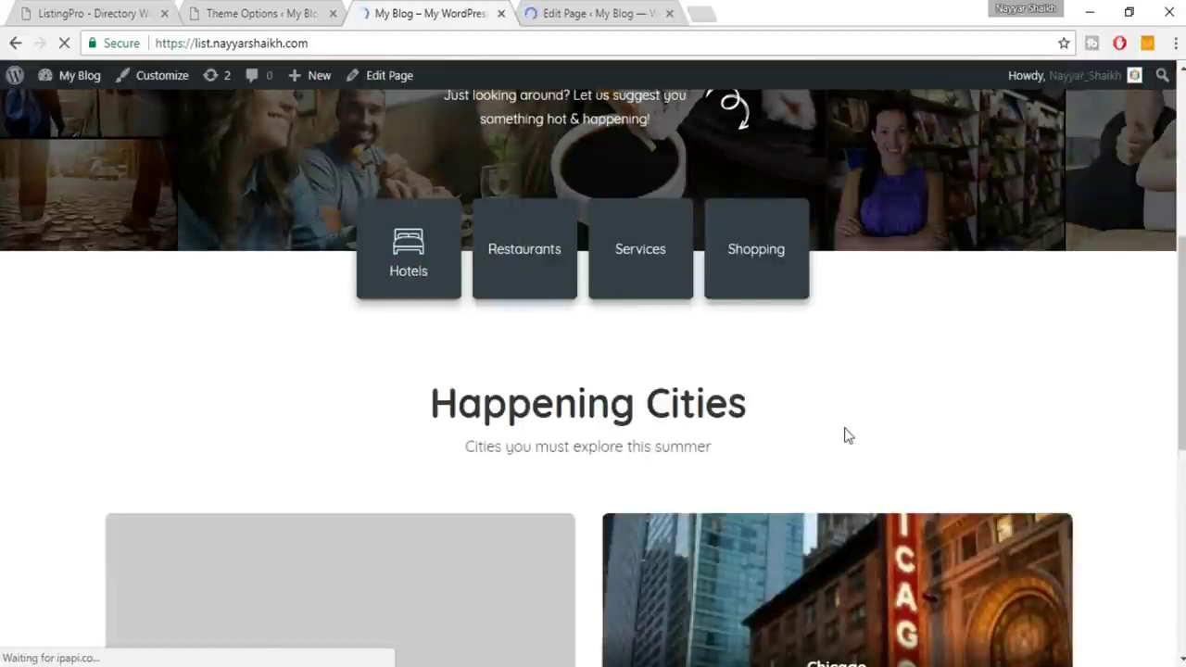
{"action": "scroll", "coordinate": [844, 435], "scroll_direction": "down", "scroll_amount": 3}
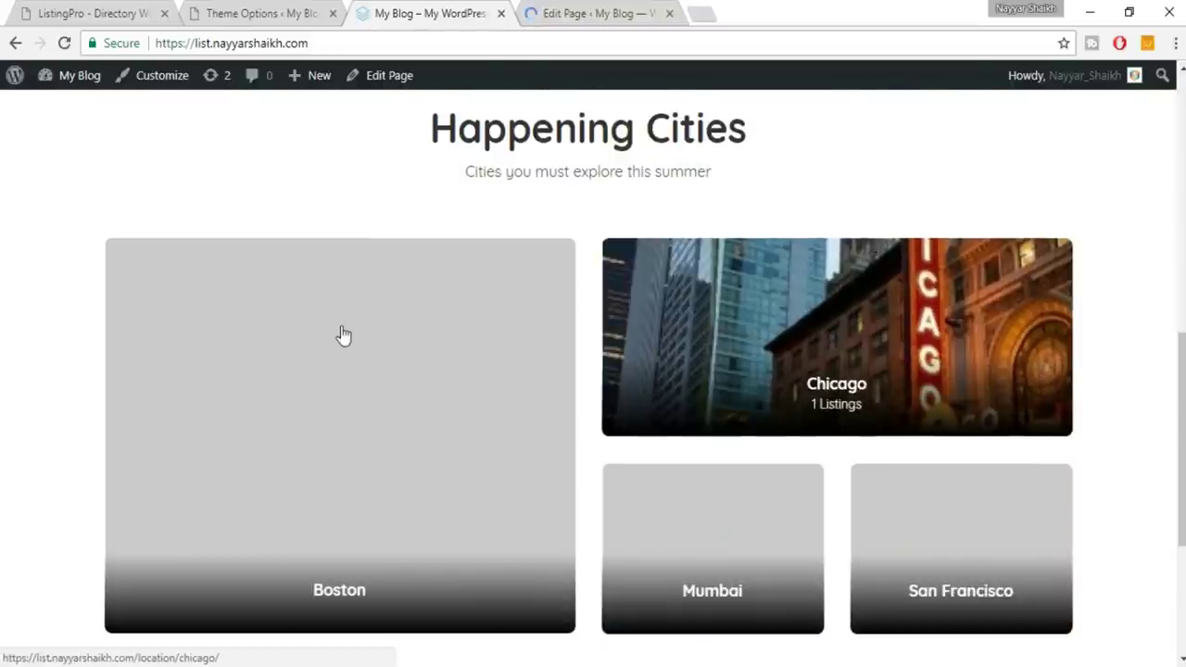
{"action": "scroll", "coordinate": [898, 398], "scroll_direction": "down", "scroll_amount": 3}
{"action": "left_click", "coordinate": [68, 7]}
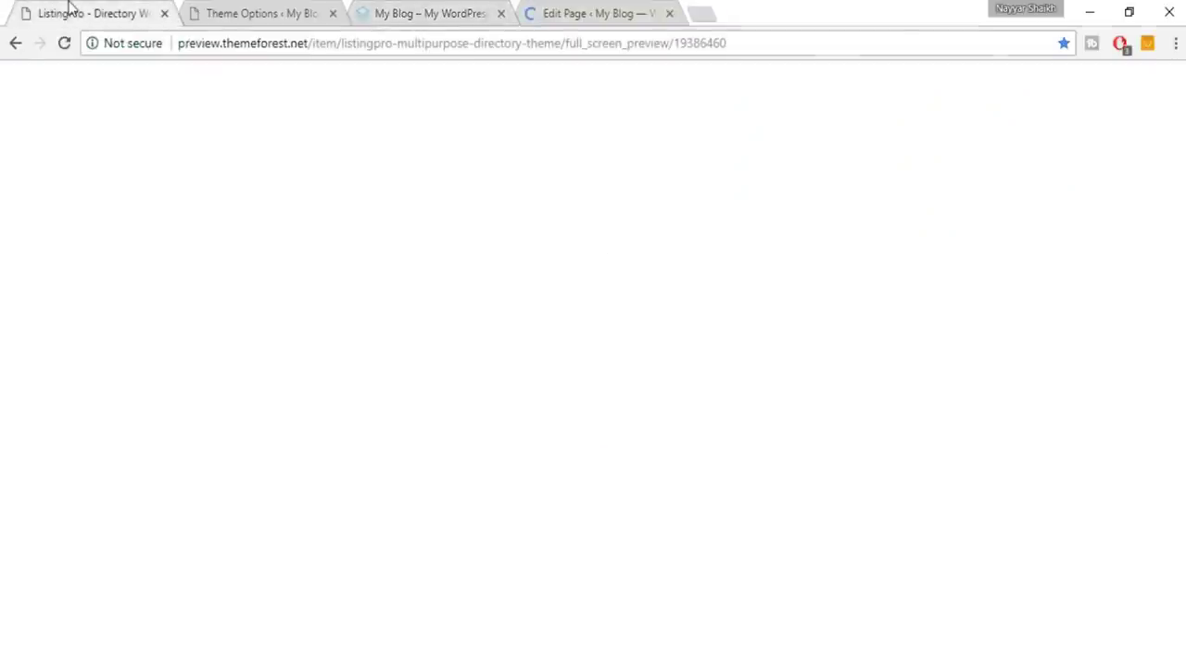
{"action": "scroll", "coordinate": [1049, 282], "scroll_direction": "down", "scroll_amount": 4}
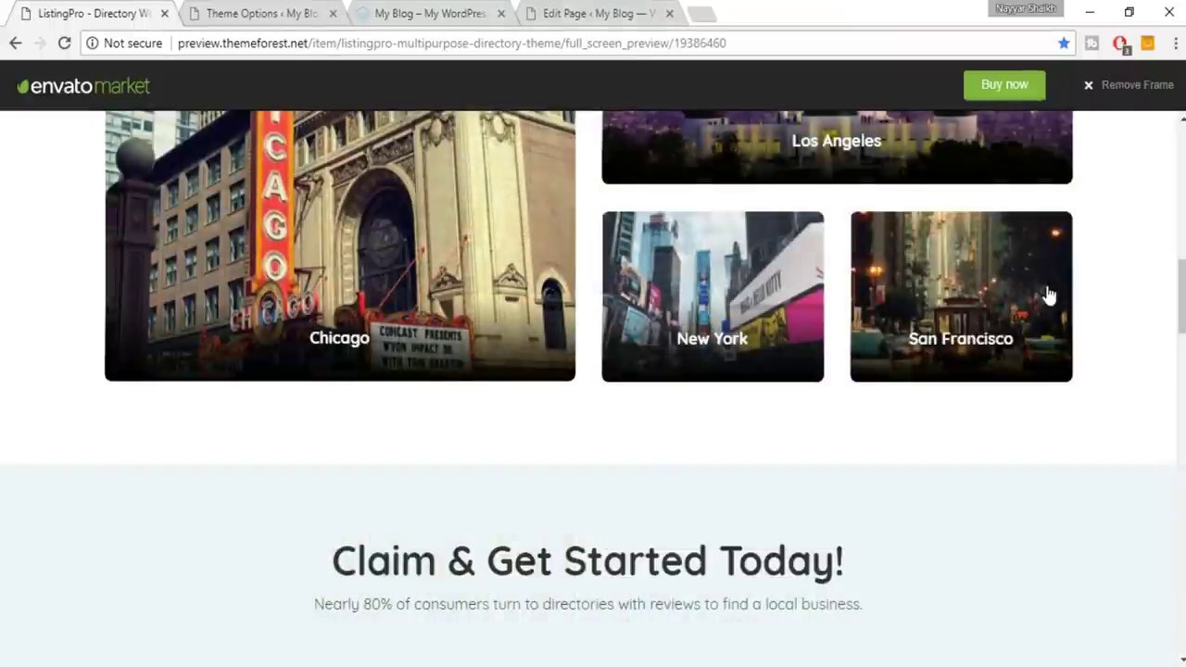
{"action": "scroll", "coordinate": [1048, 294], "scroll_direction": "down", "scroll_amount": 4}
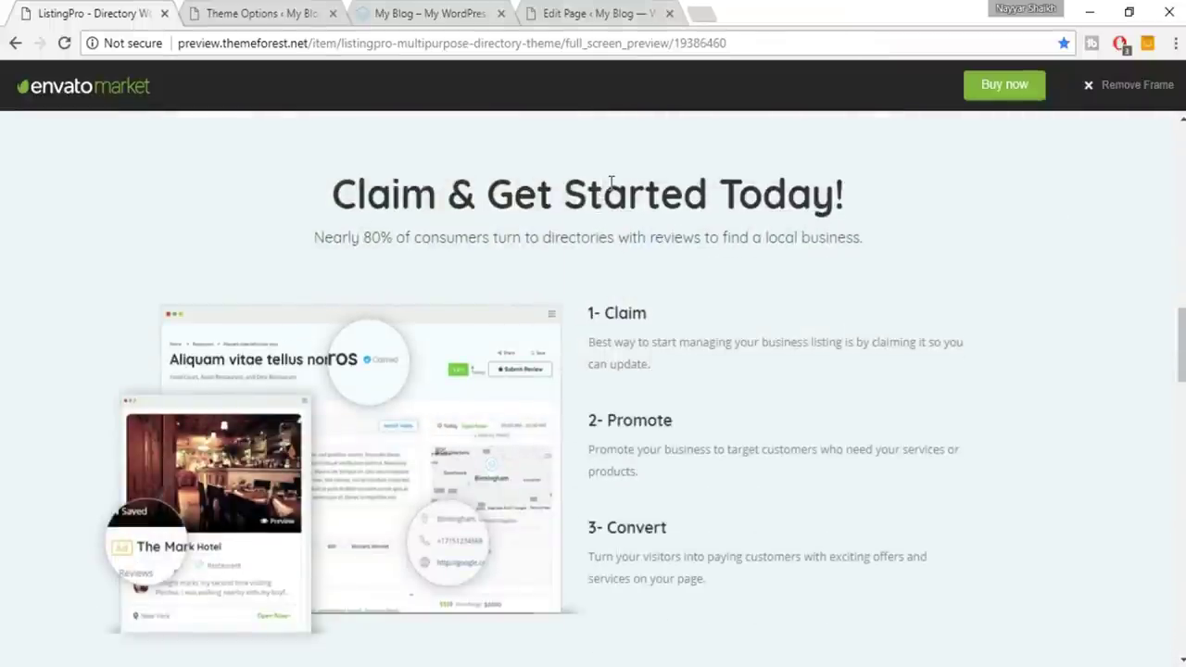
{"action": "left_click", "coordinate": [630, 13]}
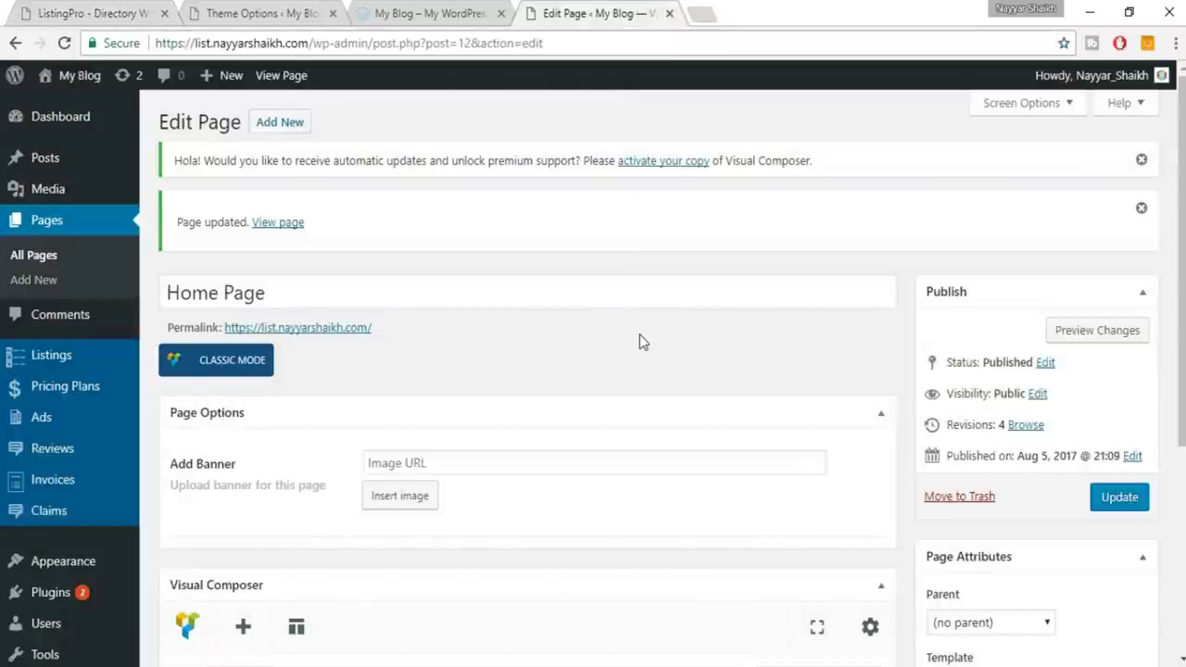
Add a ListingPro Columns Element below the Locations block, searching 'colu'.
{"action": "scroll", "coordinate": [639, 341], "scroll_direction": "down", "scroll_amount": 3}
{"action": "scroll", "coordinate": [535, 463], "scroll_direction": "down", "scroll_amount": 1}
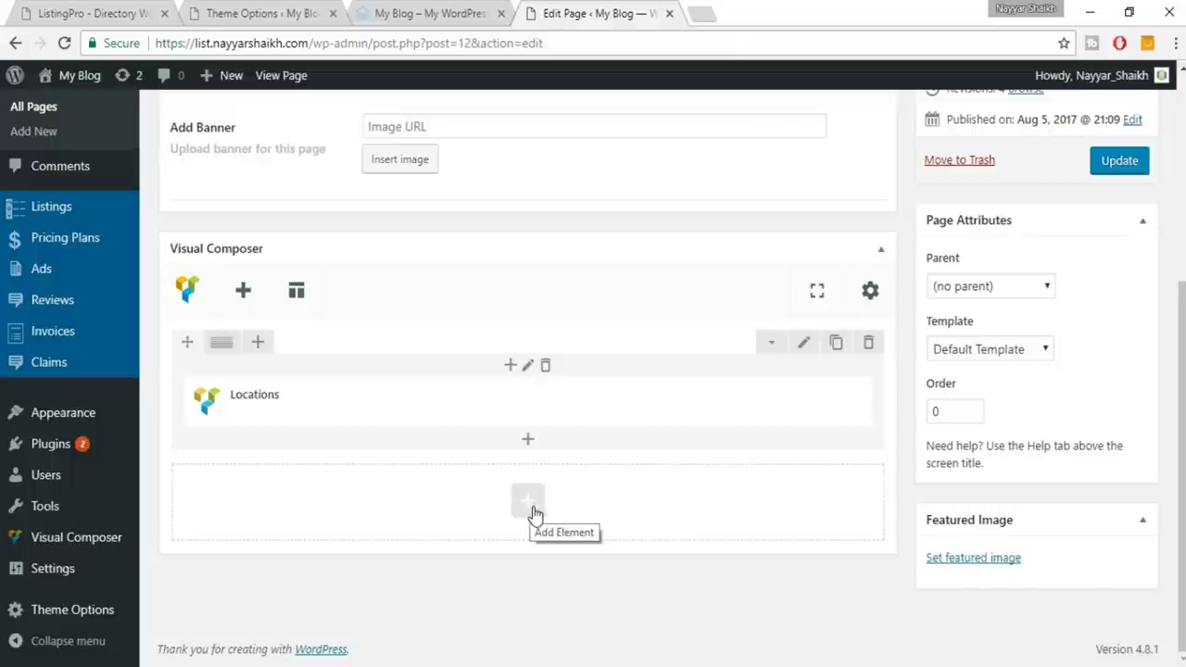
{"action": "left_click", "coordinate": [529, 501]}
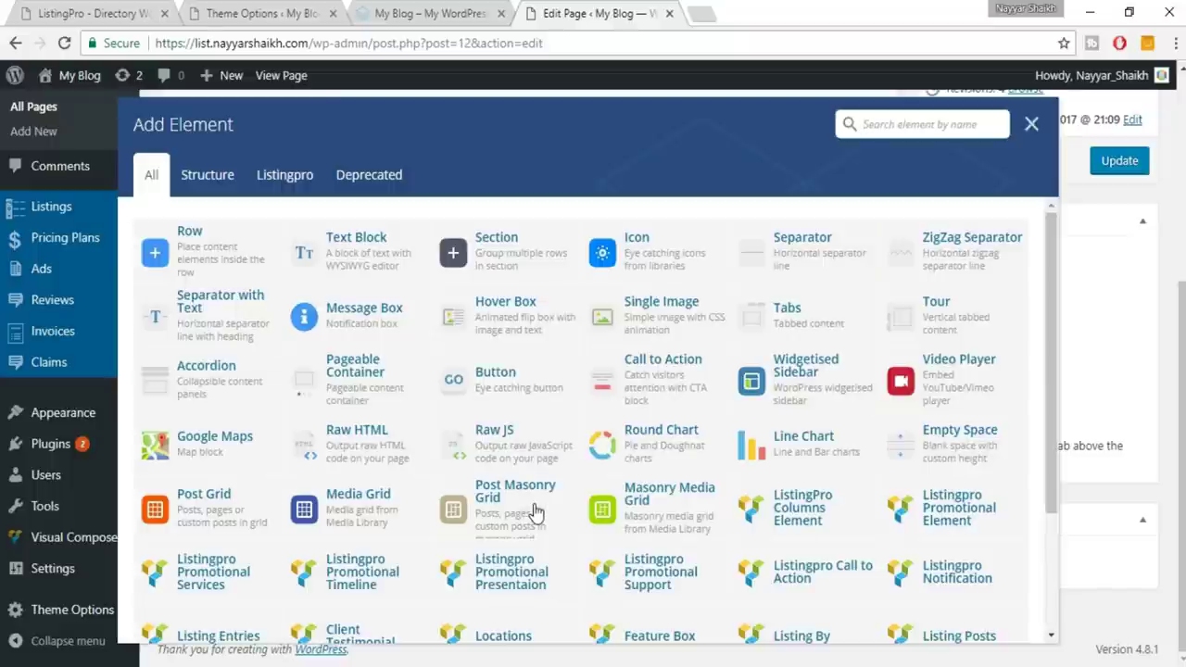
{"action": "type", "text": "c"}
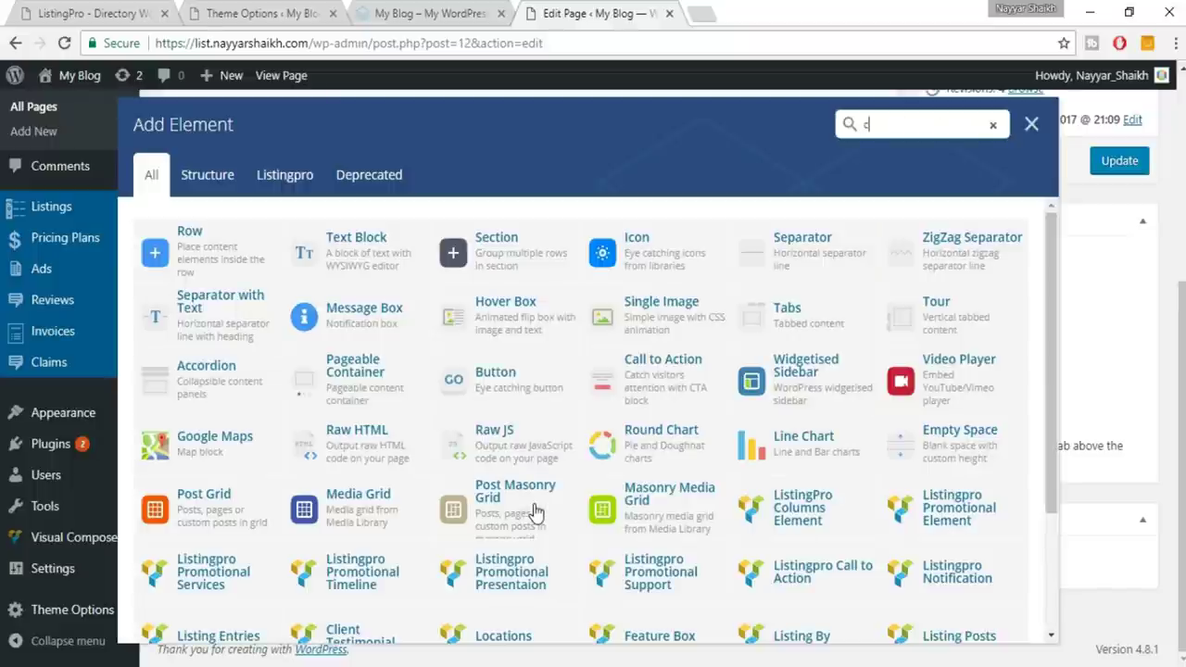
{"action": "type", "text": "olu"}
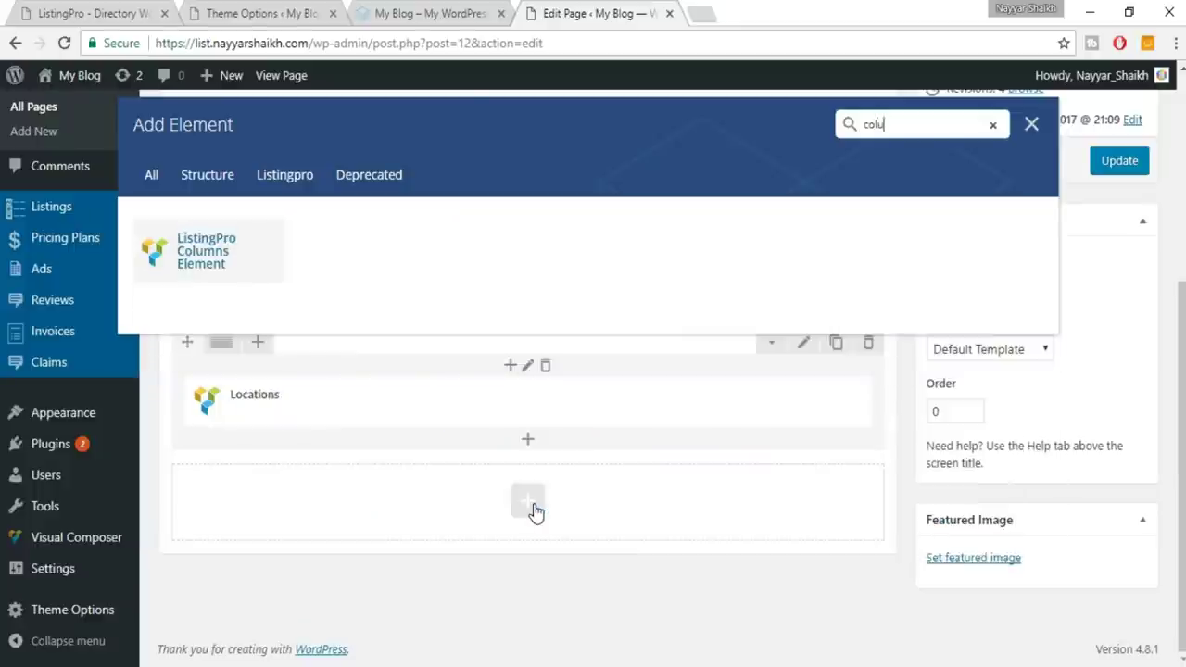
{"action": "left_click", "coordinate": [243, 268]}
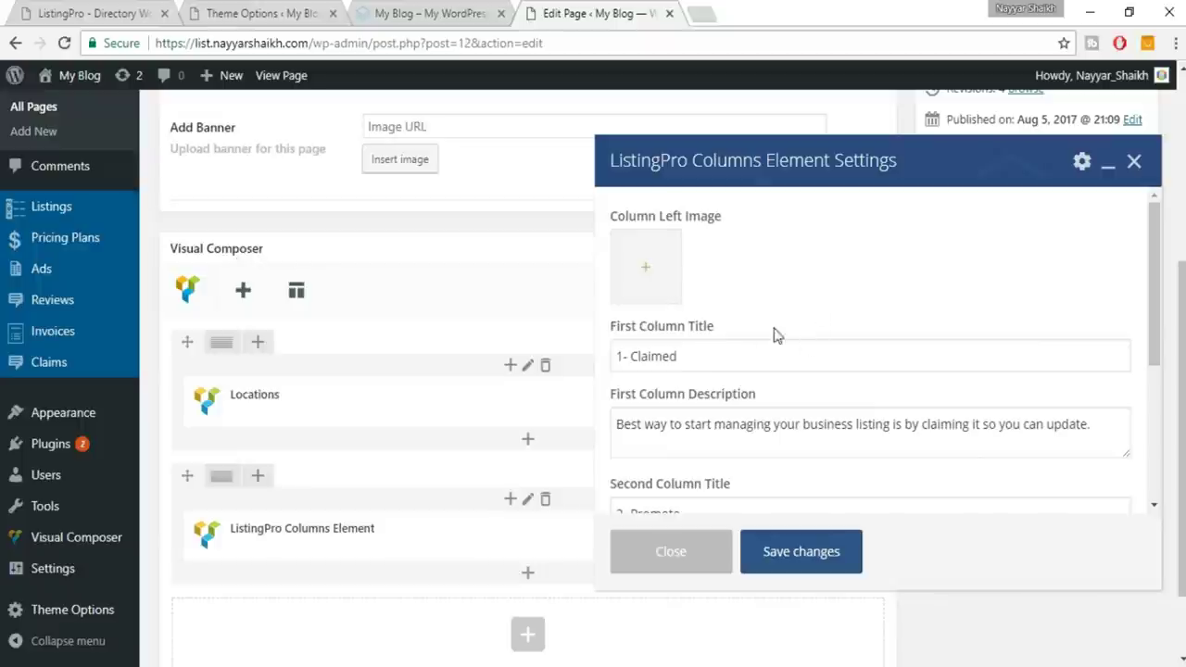
Open the Column Left Image picker on its Upload Files view.
{"action": "scroll", "coordinate": [876, 269], "scroll_direction": "down", "scroll_amount": 1}
{"action": "scroll", "coordinate": [874, 262], "scroll_direction": "up", "scroll_amount": 1}
{"action": "left_click", "coordinate": [92, 13]}
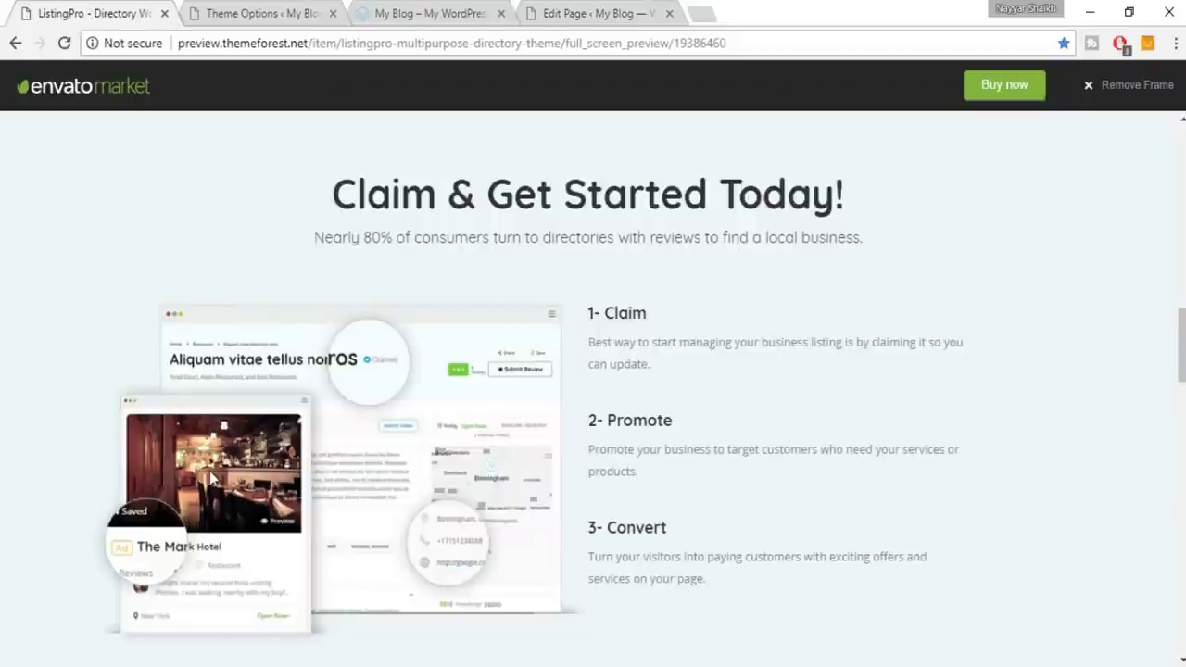
{"action": "left_click", "coordinate": [565, 11]}
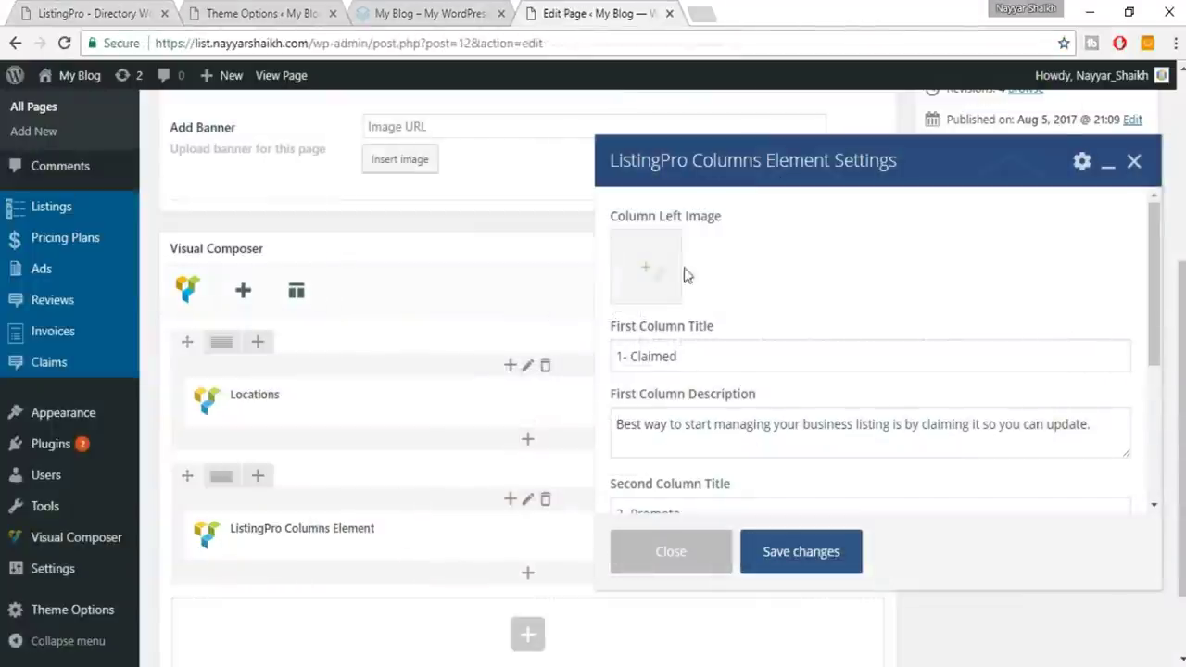
{"action": "left_click", "coordinate": [663, 273]}
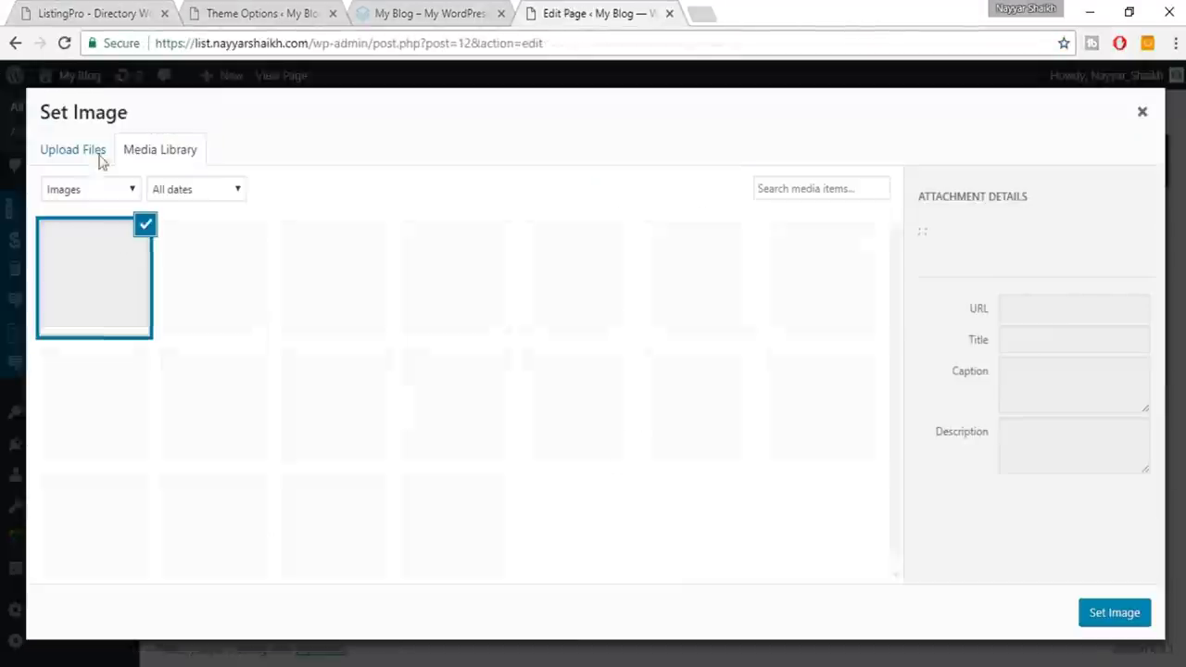
{"action": "left_click", "coordinate": [98, 154]}
Upload Video Preview Images from ListingPro > Images and set it as the left column image.
{"action": "left_click", "coordinate": [577, 399]}
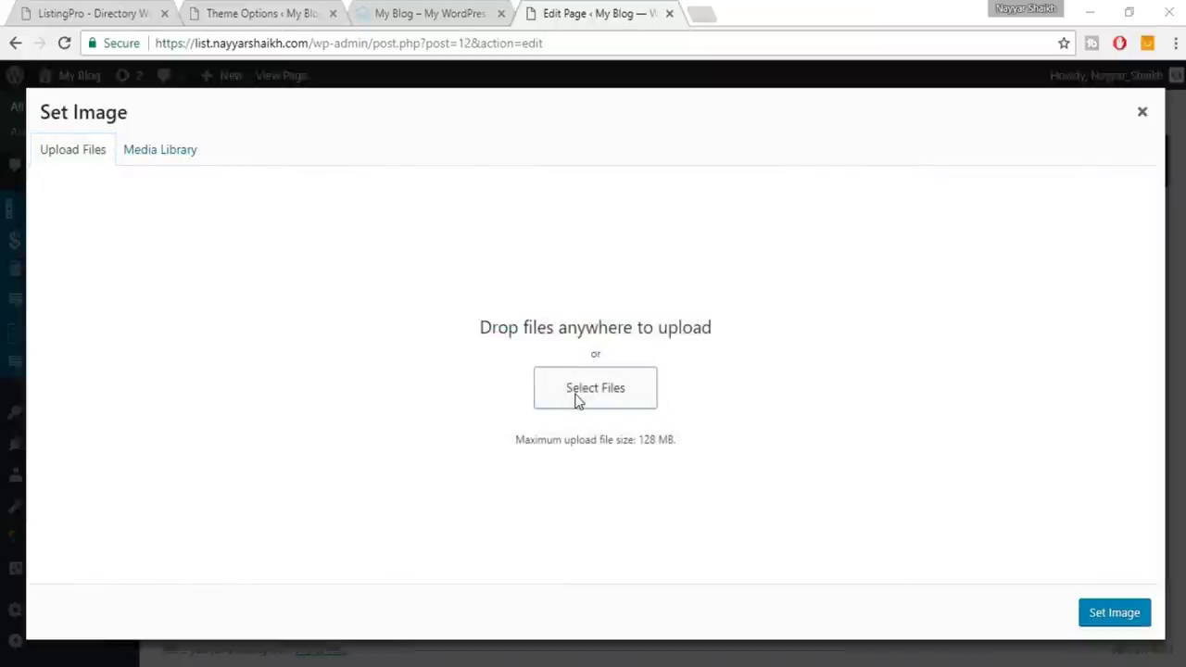
{"action": "left_click", "coordinate": [272, 44]}
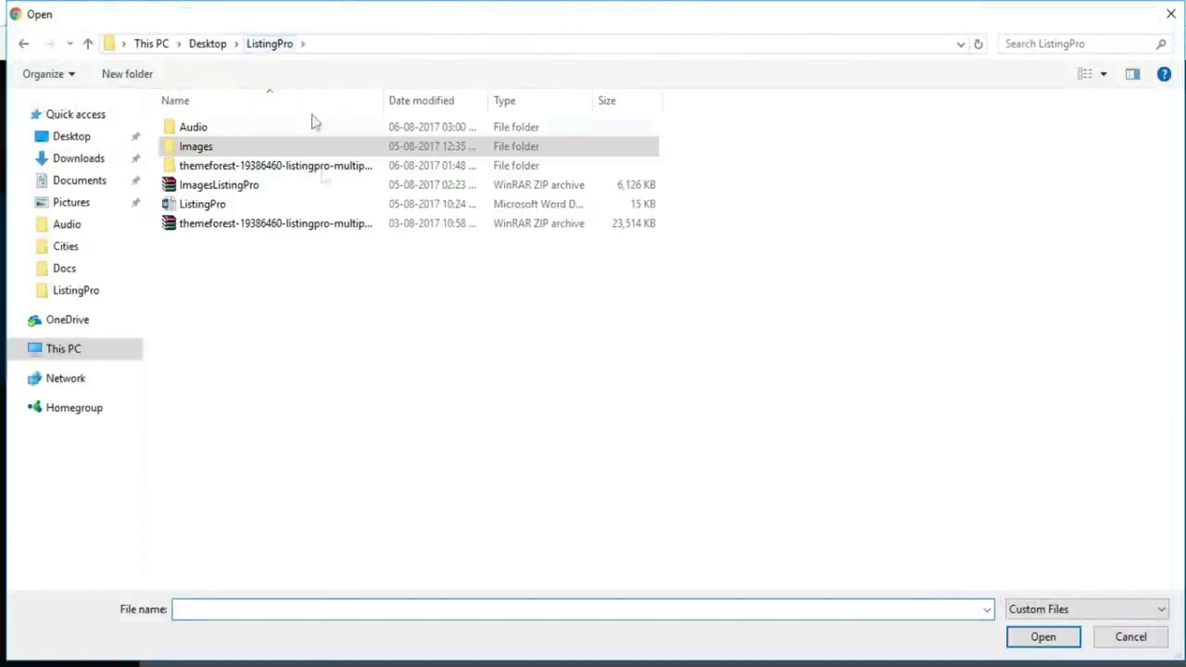
{"action": "double_click", "coordinate": [222, 146]}
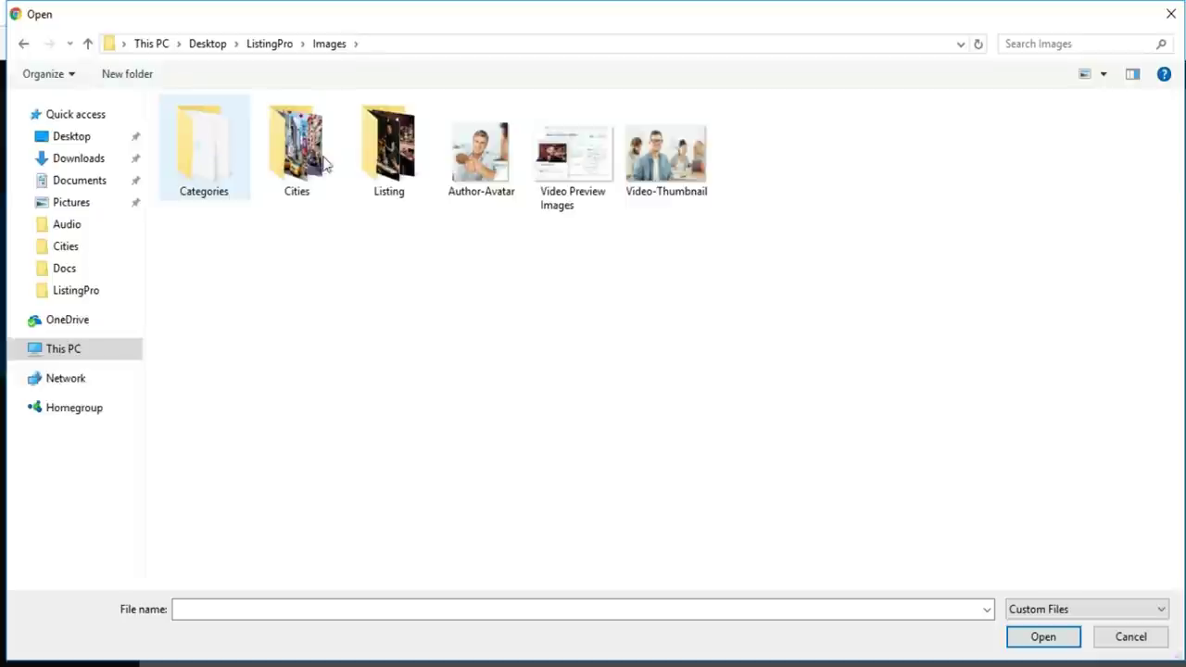
{"action": "left_click", "coordinate": [562, 188]}
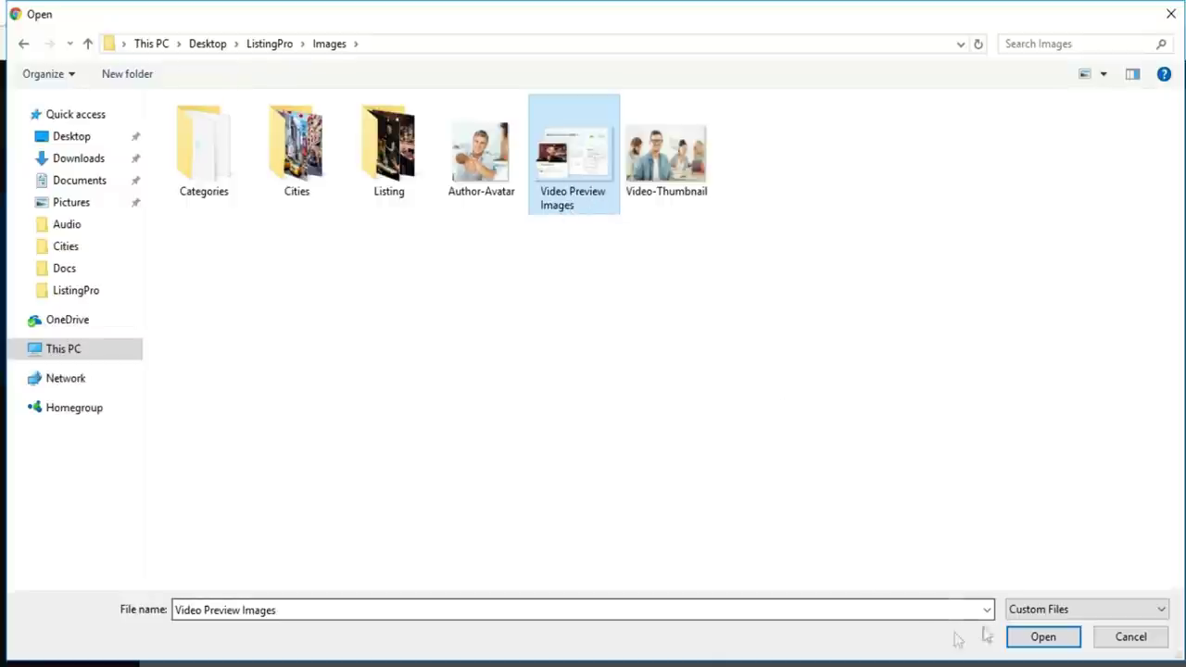
{"action": "left_click", "coordinate": [1040, 639]}
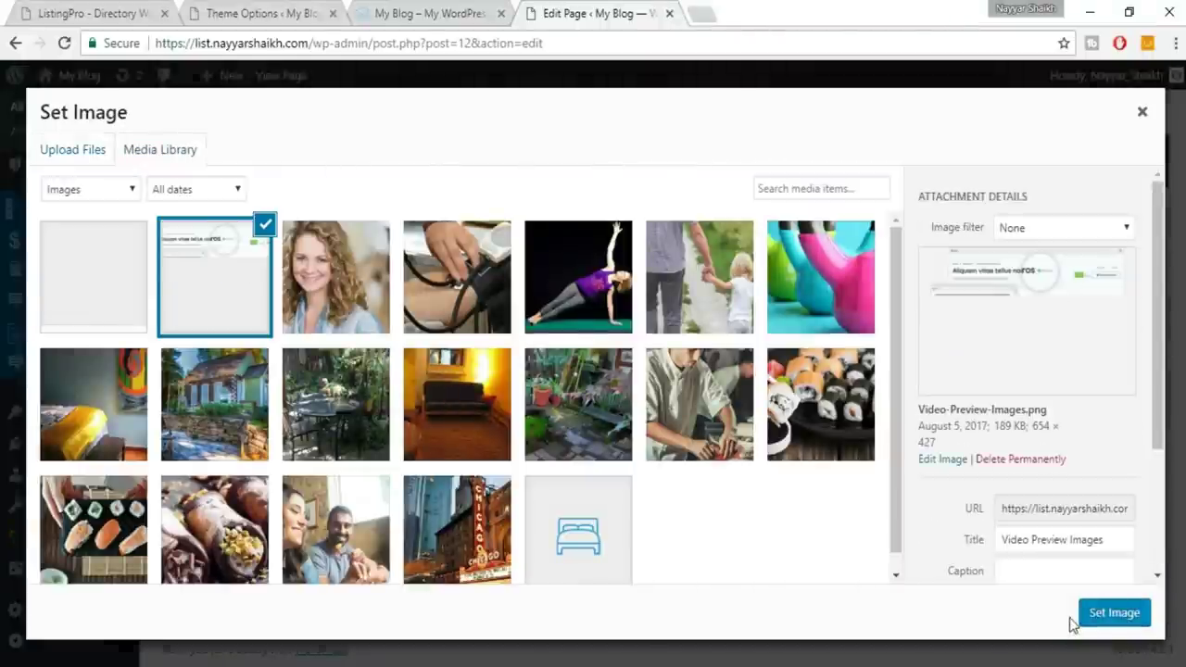
{"action": "left_click", "coordinate": [1103, 619]}
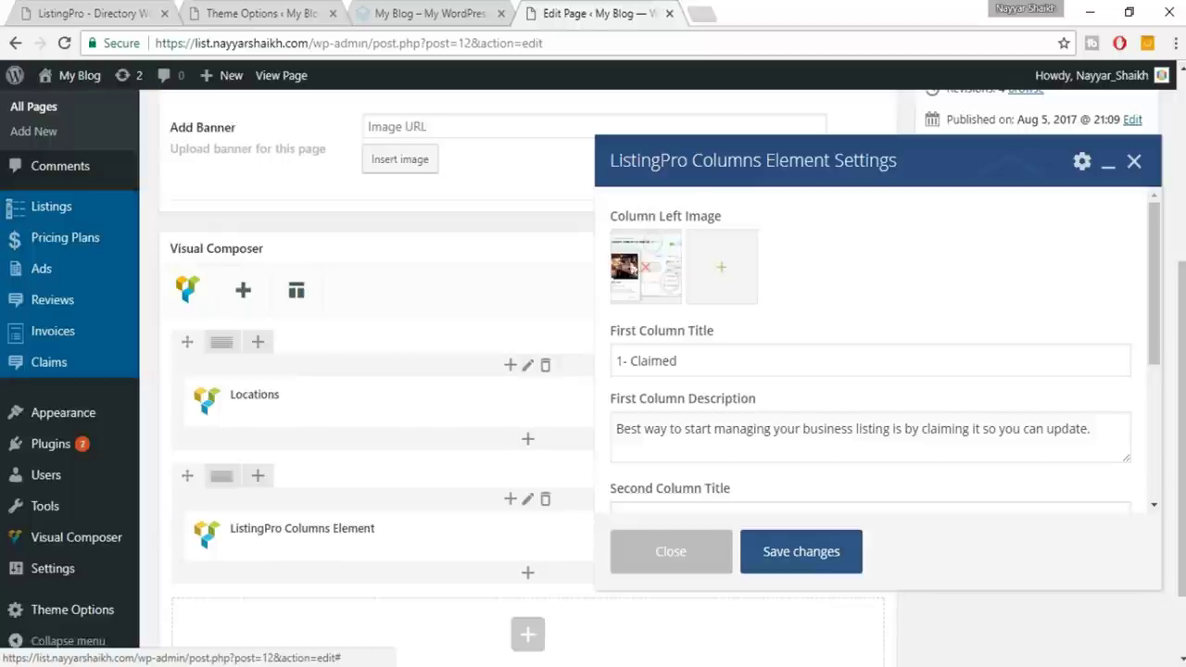
Check the demo's column headings like '1- Claim', then save the Columns Element settings.
{"action": "left_click", "coordinate": [100, 18]}
{"action": "left_click_drag", "start_coordinate": [590, 313], "coordinate": [670, 313]}
{"action": "left_click", "coordinate": [653, 363]}
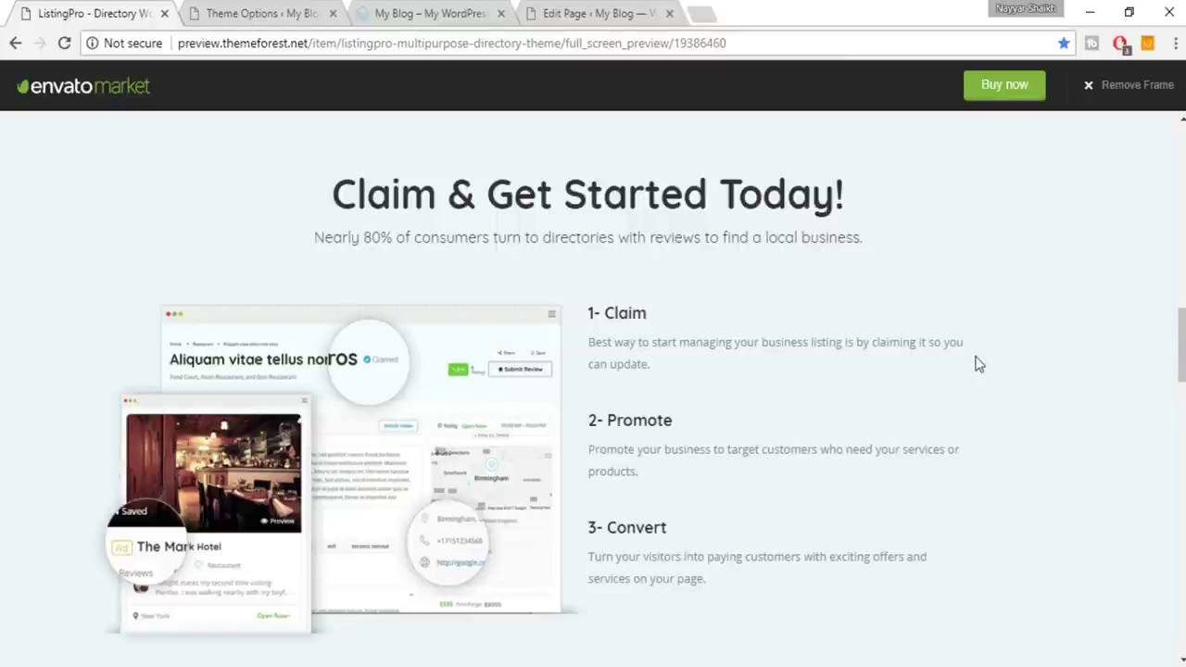
{"action": "left_click", "coordinate": [585, 11]}
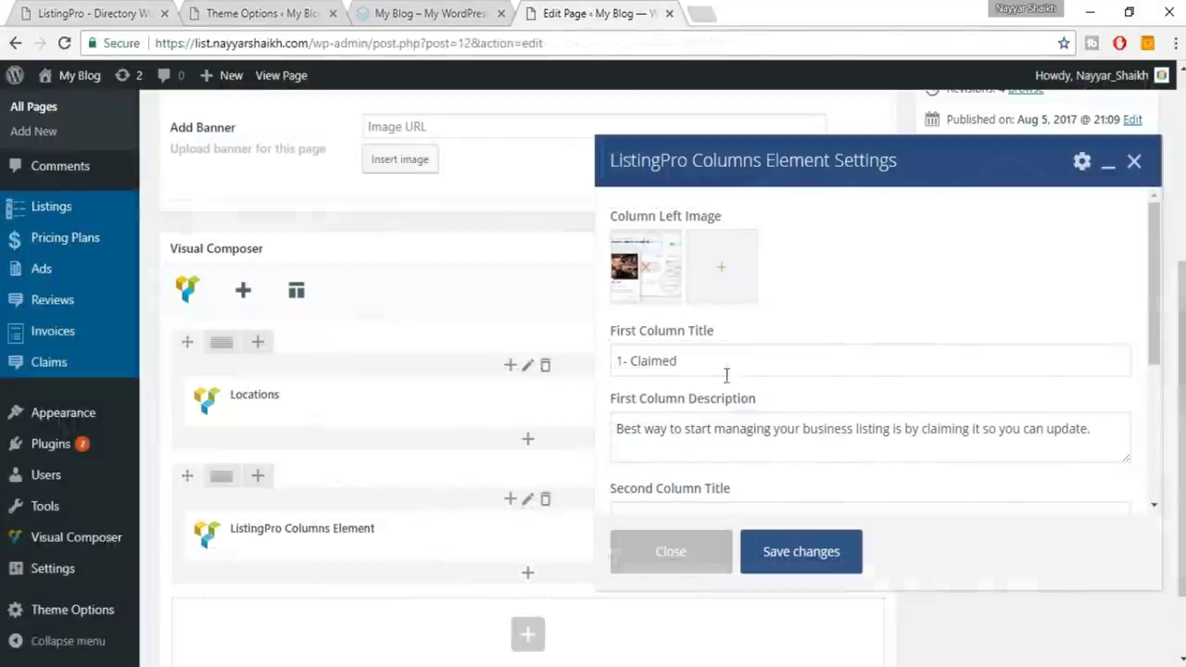
{"action": "scroll", "coordinate": [741, 361], "scroll_direction": "down", "scroll_amount": 2}
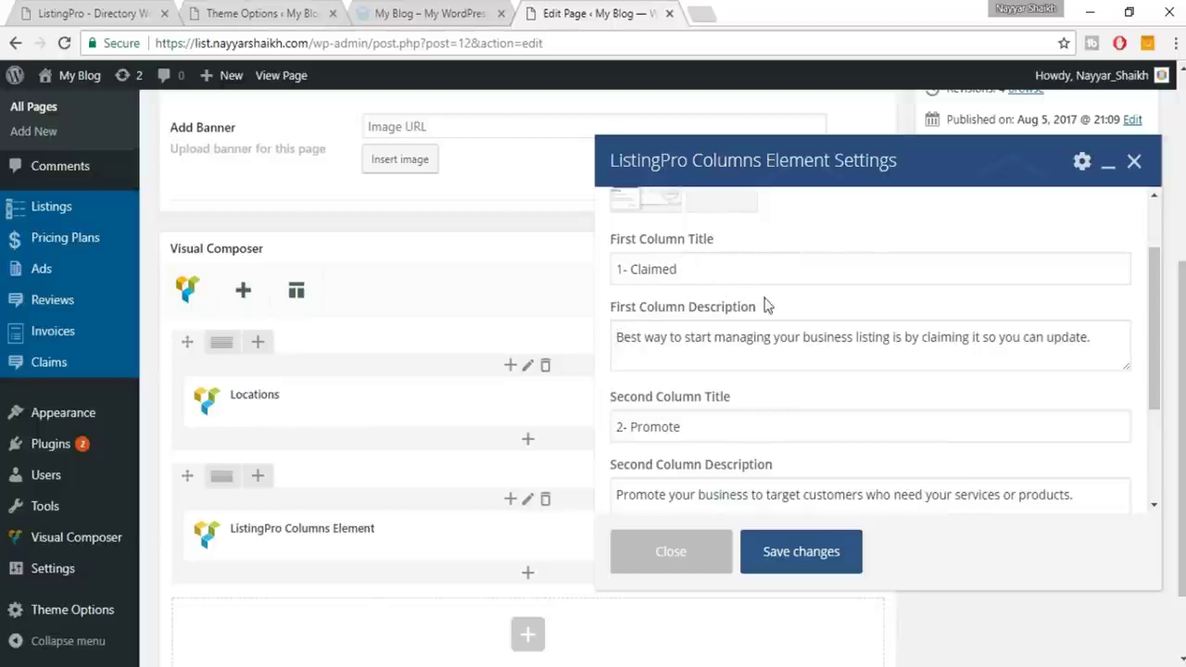
{"action": "scroll", "coordinate": [683, 403], "scroll_direction": "down", "scroll_amount": 3}
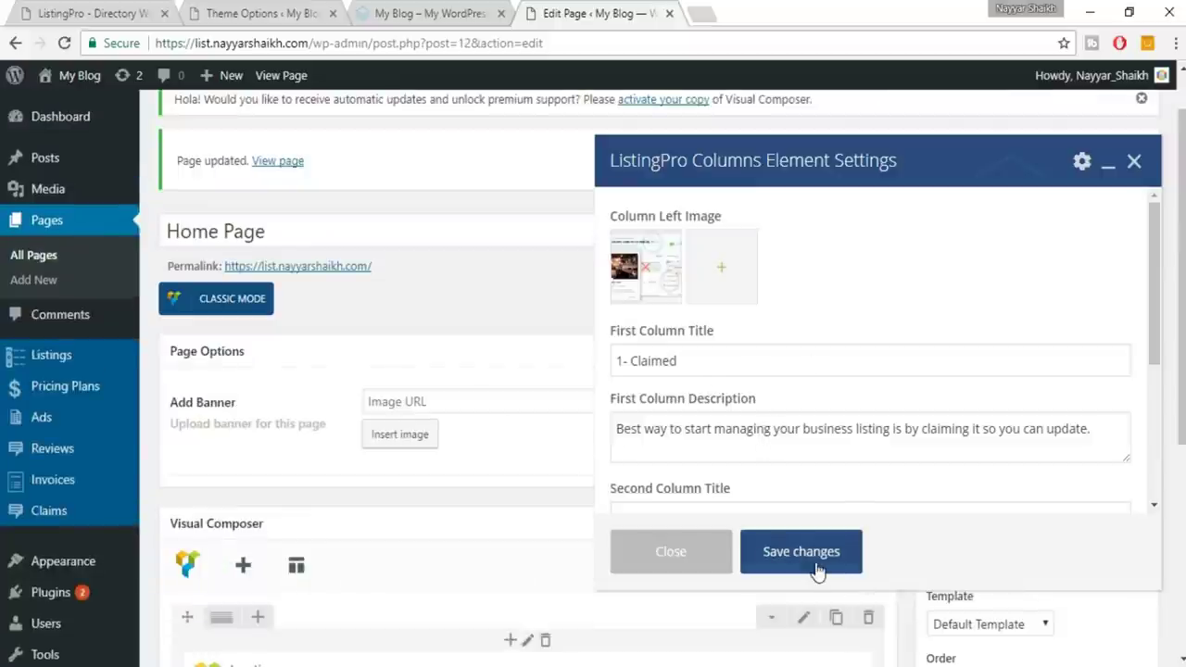
{"action": "left_click", "coordinate": [801, 557]}
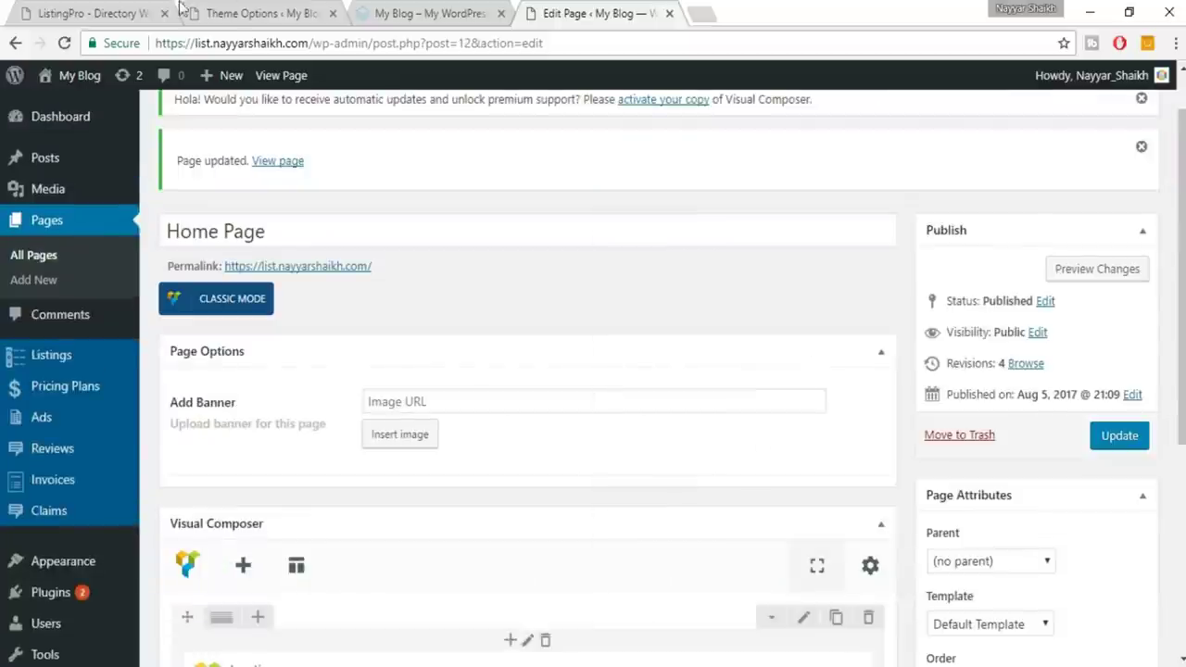
Copy the demo heading and paste 'Claim & Get Started Today!' as the Columns row title.
{"action": "left_click", "coordinate": [93, 13]}
{"action": "scroll", "coordinate": [379, 312], "scroll_direction": "up", "scroll_amount": 1}
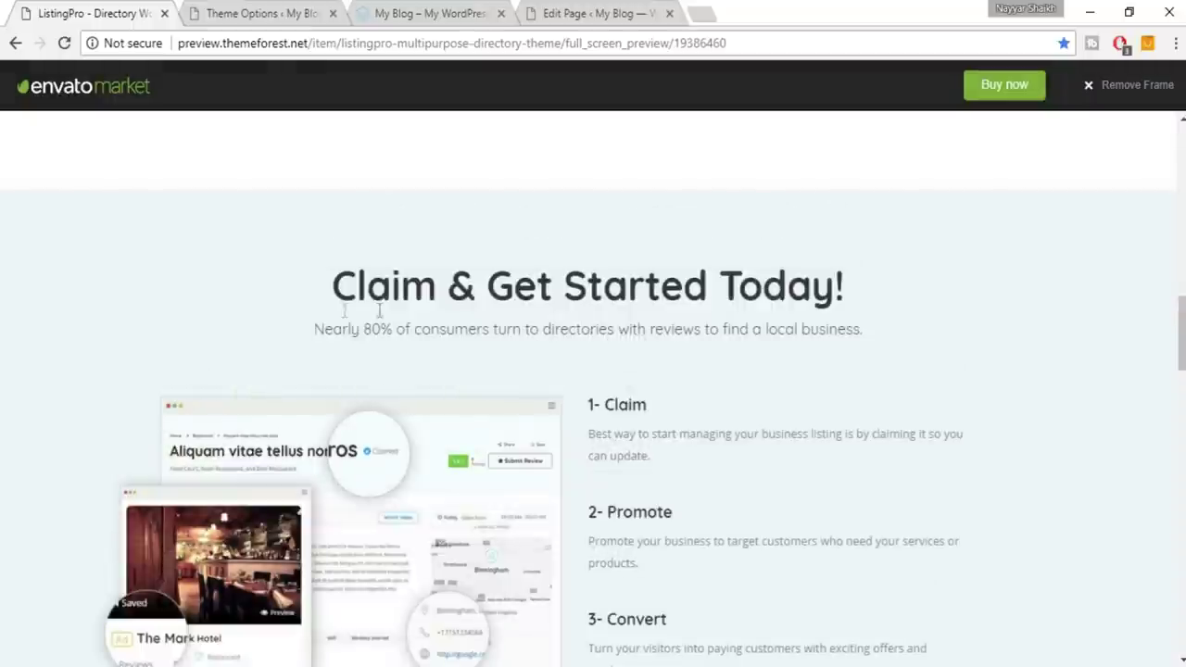
{"action": "left_click_drag", "start_coordinate": [326, 298], "coordinate": [900, 289]}
{"action": "key", "text": "ctrl+c"}
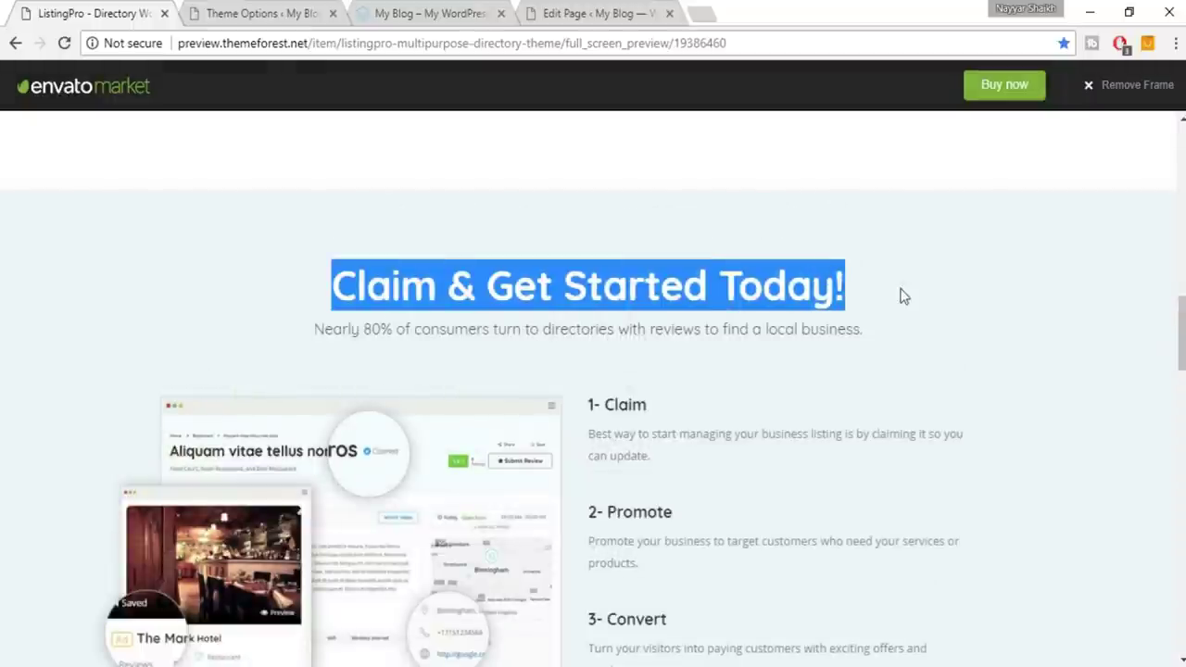
{"action": "left_click", "coordinate": [593, 13]}
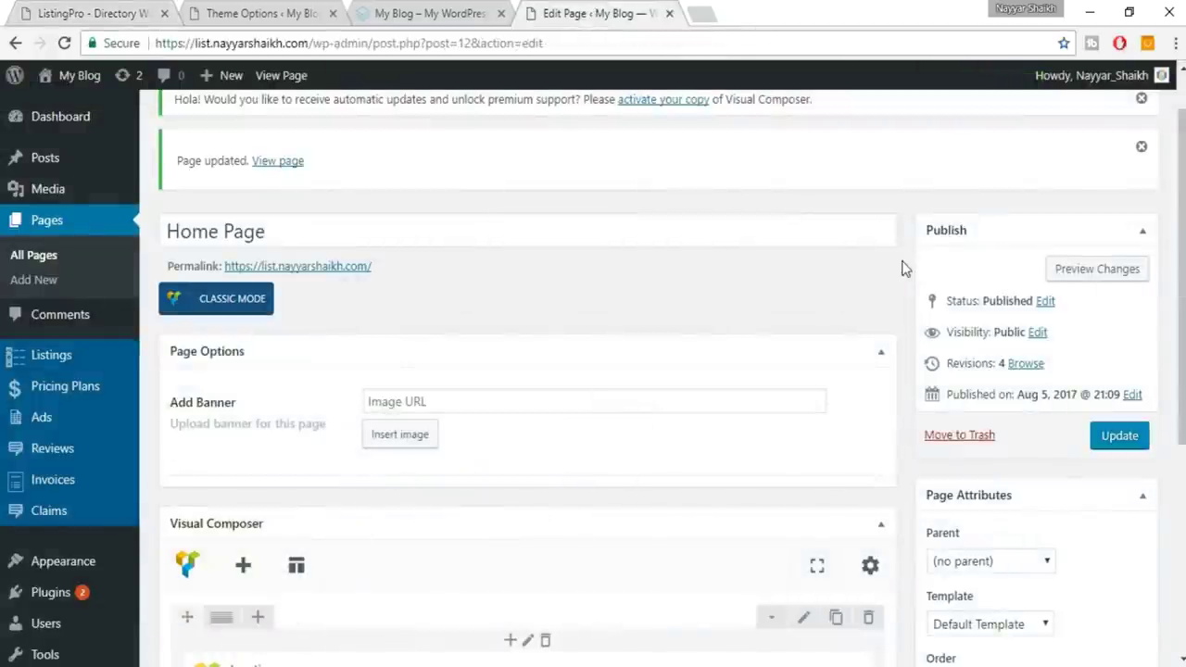
{"action": "scroll", "coordinate": [904, 268], "scroll_direction": "down", "scroll_amount": 4}
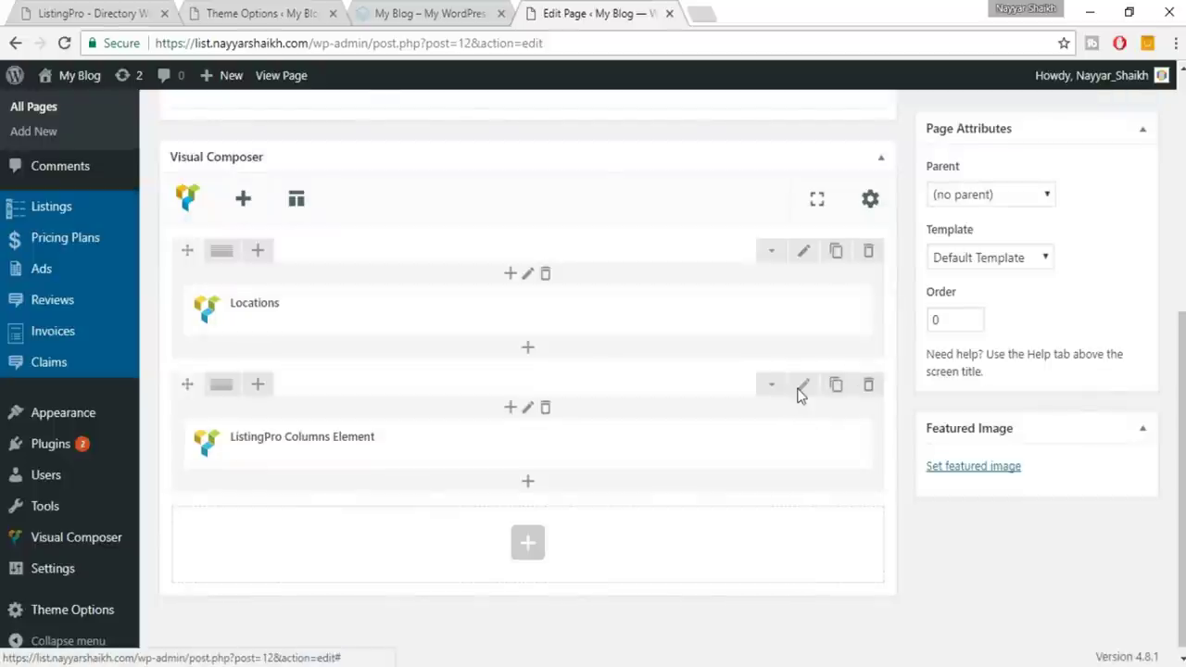
{"action": "left_click", "coordinate": [803, 387]}
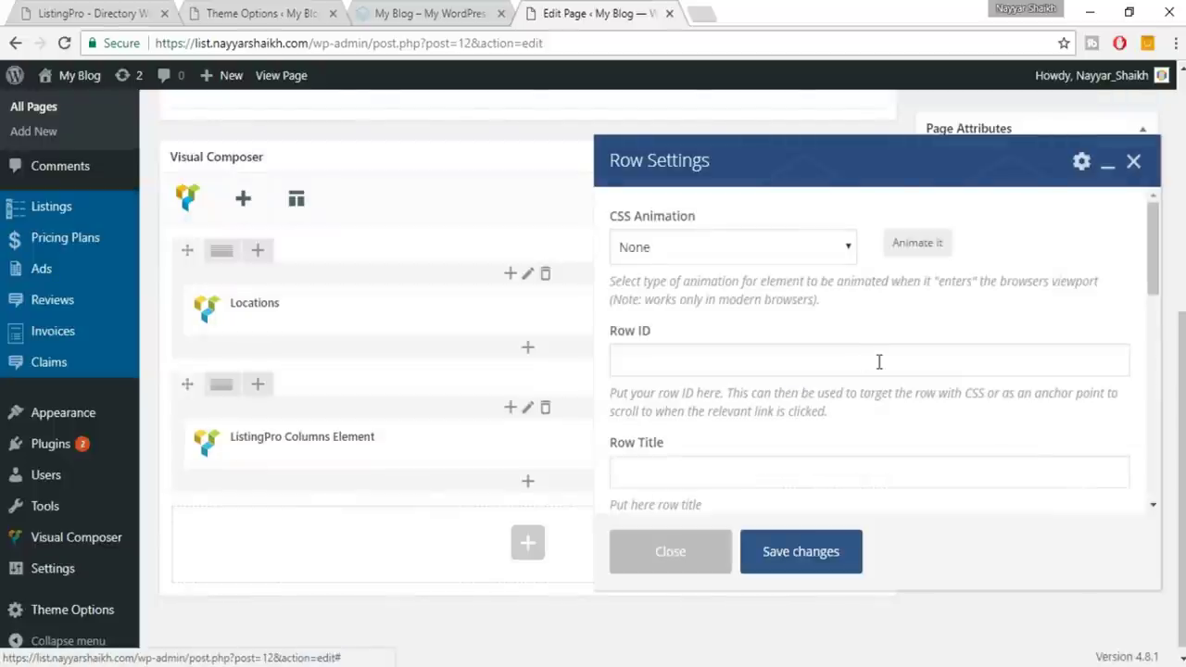
{"action": "scroll", "coordinate": [879, 361], "scroll_direction": "down", "scroll_amount": 1}
{"action": "left_click", "coordinate": [813, 379]}
{"action": "key", "text": "ctrl+v"}
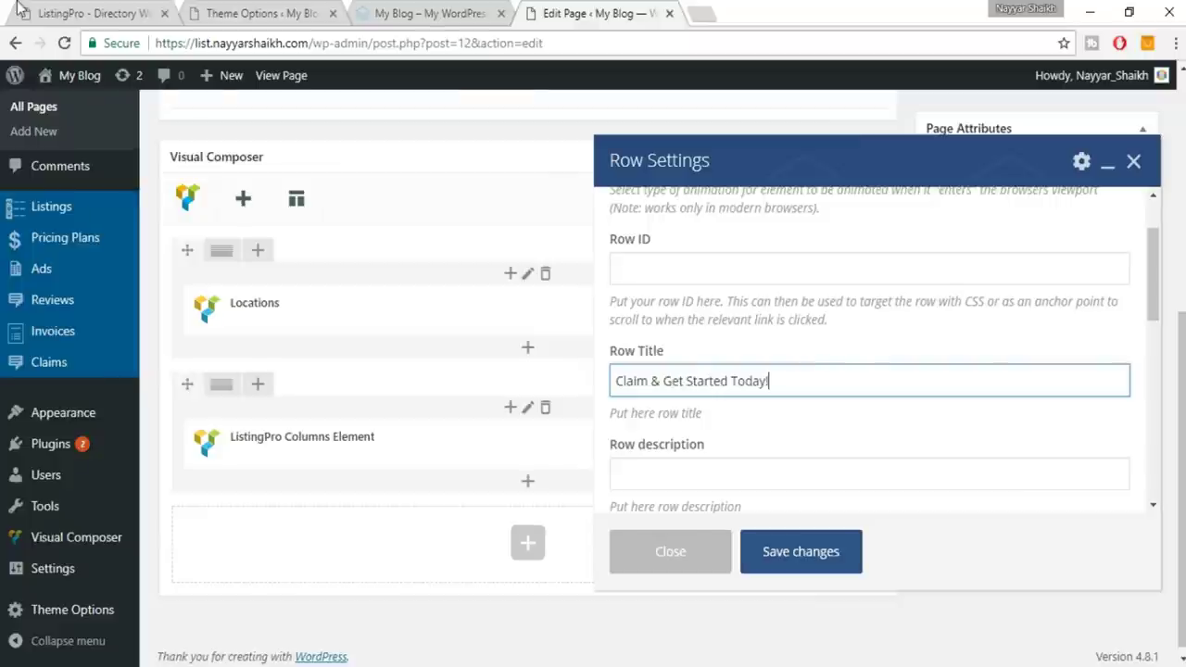
Copy the demo's subtitle line and paste it as the row description.
{"action": "right_click", "coordinate": [19, 10]}
{"action": "left_click", "coordinate": [93, 13]}
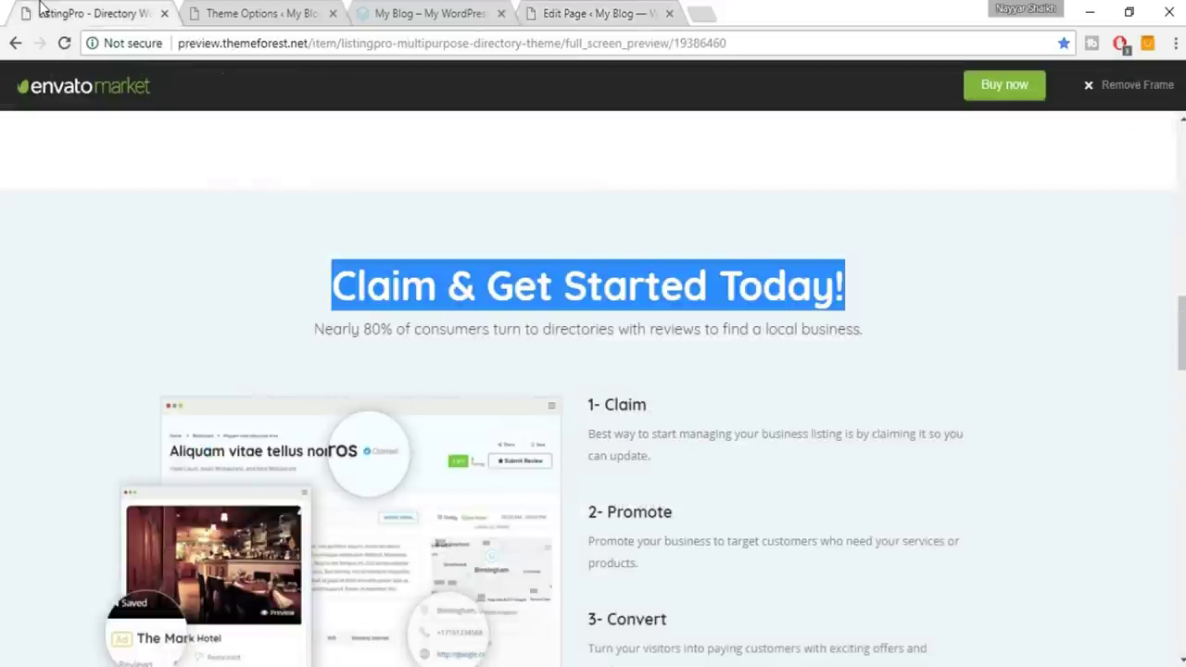
{"action": "triple_click", "coordinate": [599, 317]}
{"action": "key", "text": "ctrl+c"}
{"action": "left_click", "coordinate": [602, 13]}
{"action": "left_click", "coordinate": [674, 471]}
{"action": "key", "text": "ctrl+v"}
Set the row background colour to #eff3f6 and save the row settings.
{"action": "scroll", "coordinate": [869, 399], "scroll_direction": "down", "scroll_amount": 2}
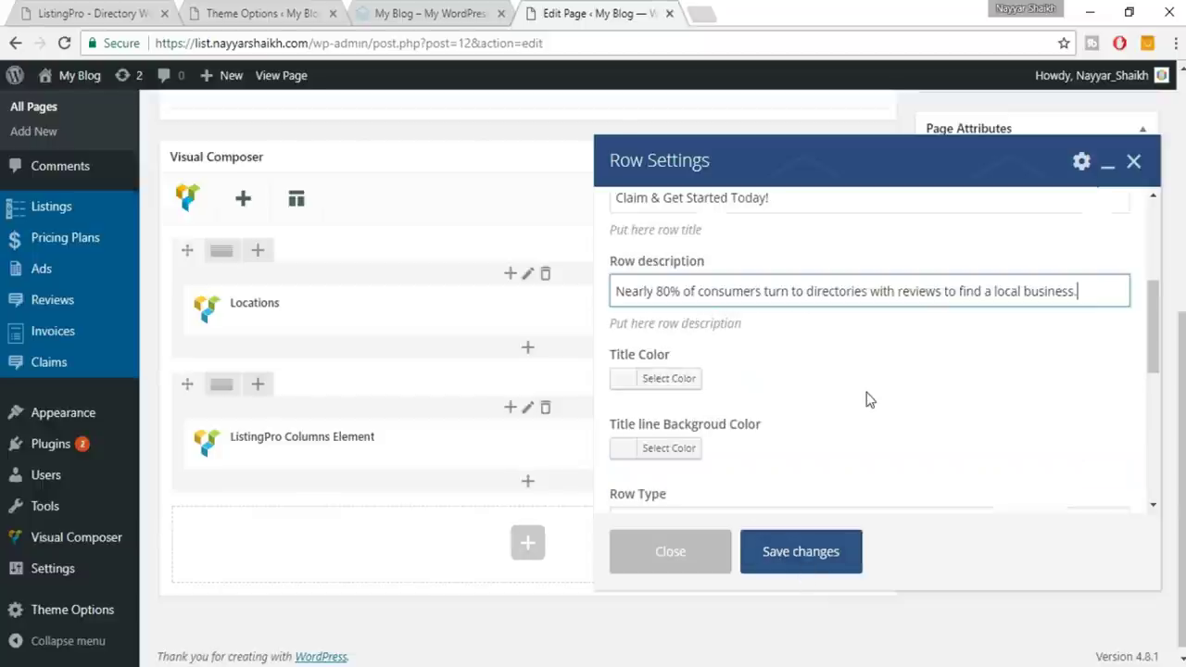
{"action": "scroll", "coordinate": [866, 399], "scroll_direction": "down", "scroll_amount": 1}
{"action": "scroll", "coordinate": [798, 402], "scroll_direction": "down", "scroll_amount": 1}
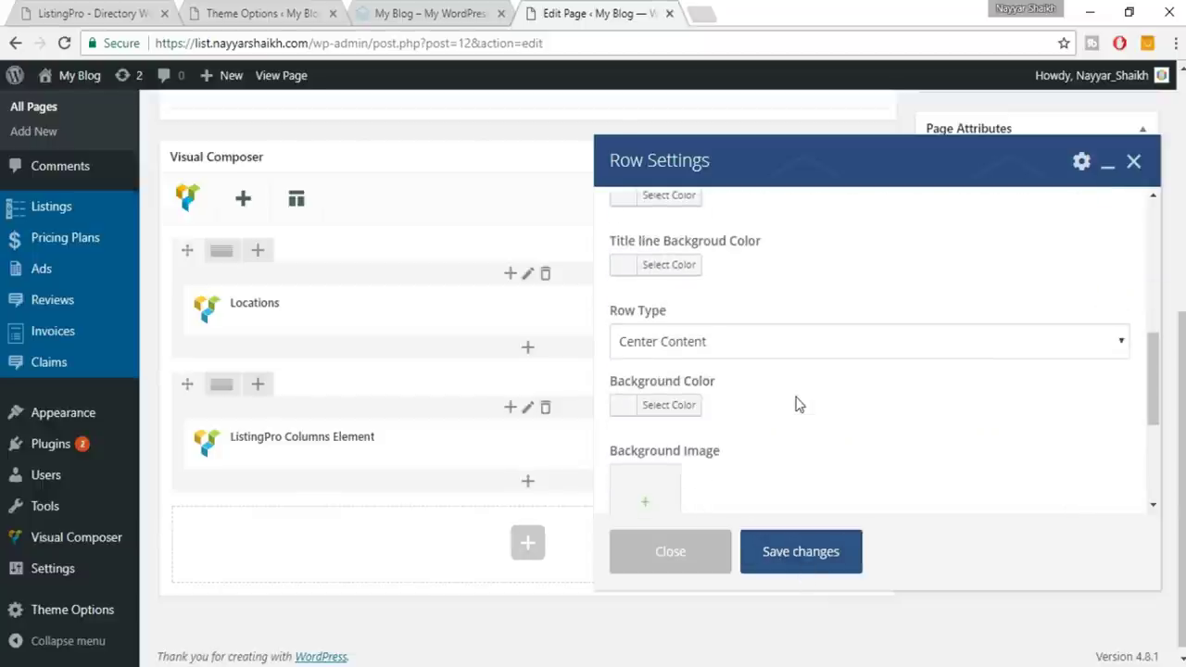
{"action": "left_click", "coordinate": [695, 408]}
{"action": "left_click", "coordinate": [56, 13]}
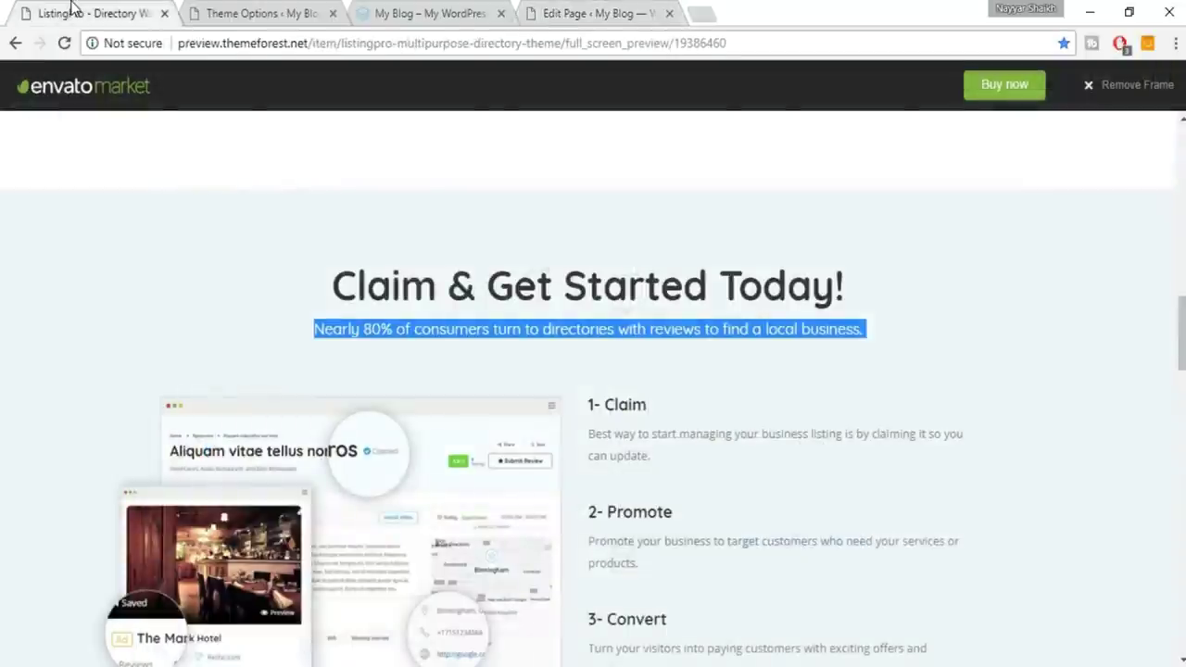
{"action": "scroll", "coordinate": [990, 397], "scroll_direction": "up", "scroll_amount": 2}
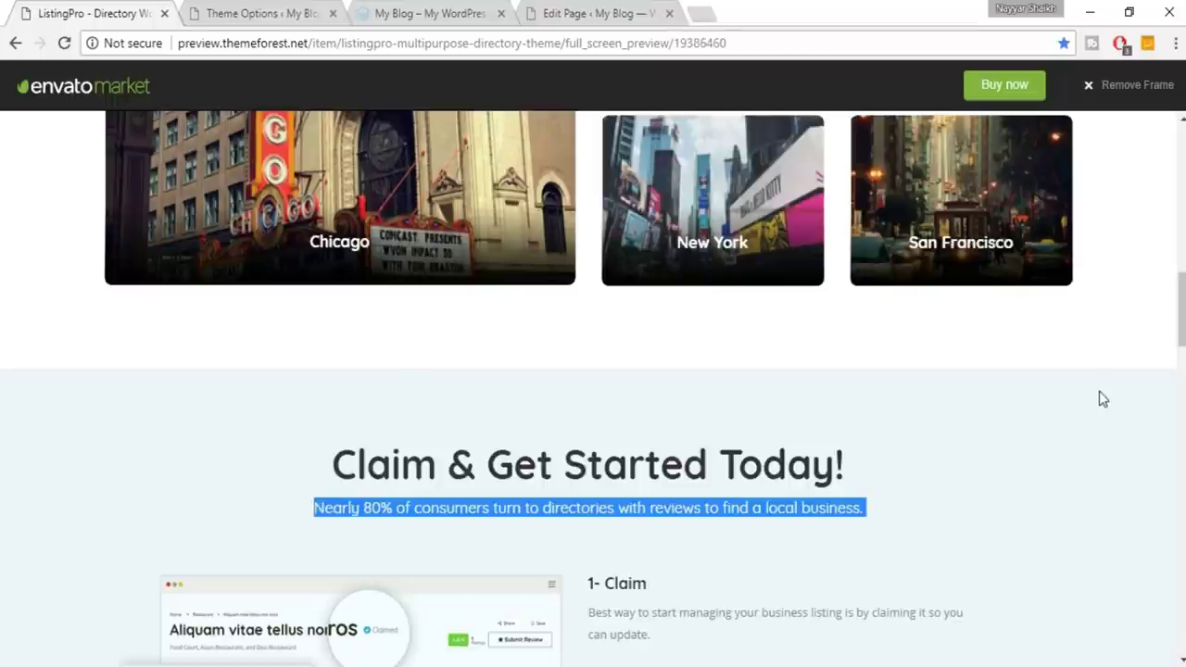
{"action": "left_click", "coordinate": [644, 11]}
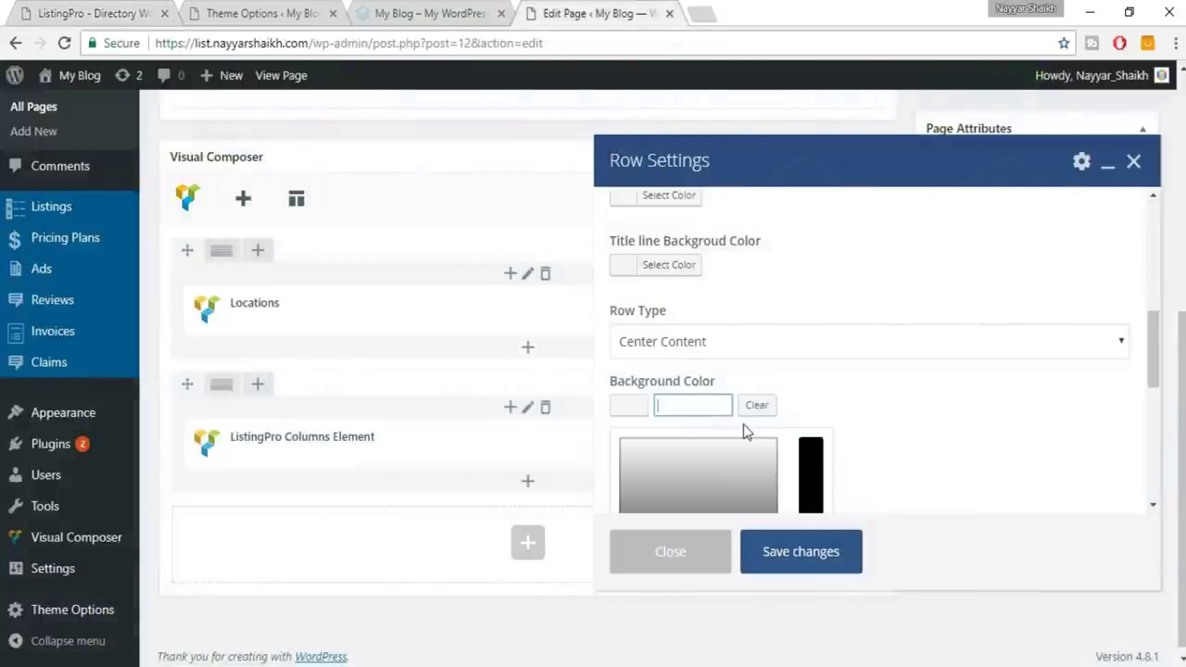
{"action": "type", "text": "#"}
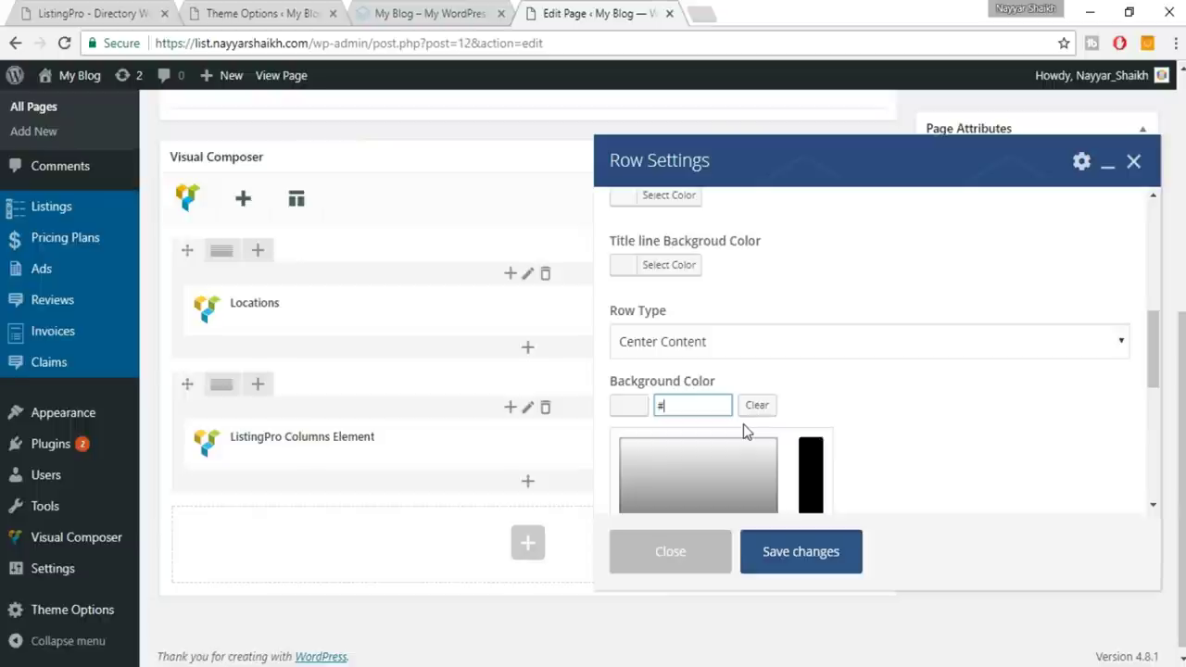
{"action": "type", "text": "e"}
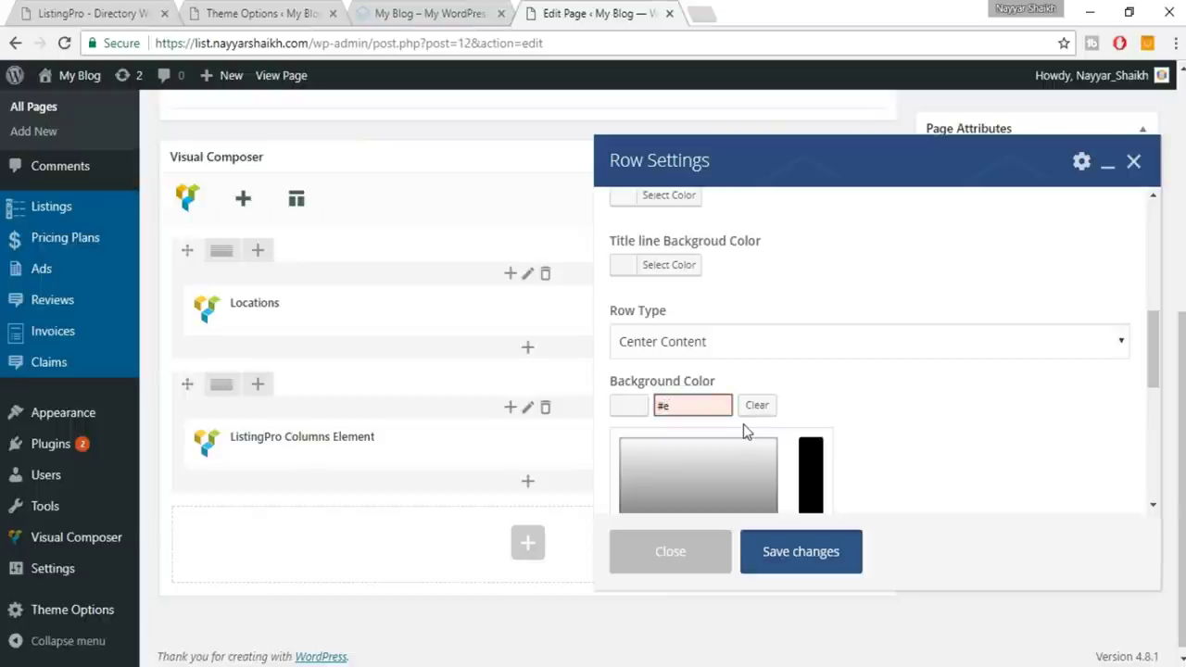
{"action": "type", "text": "ff3f6"}
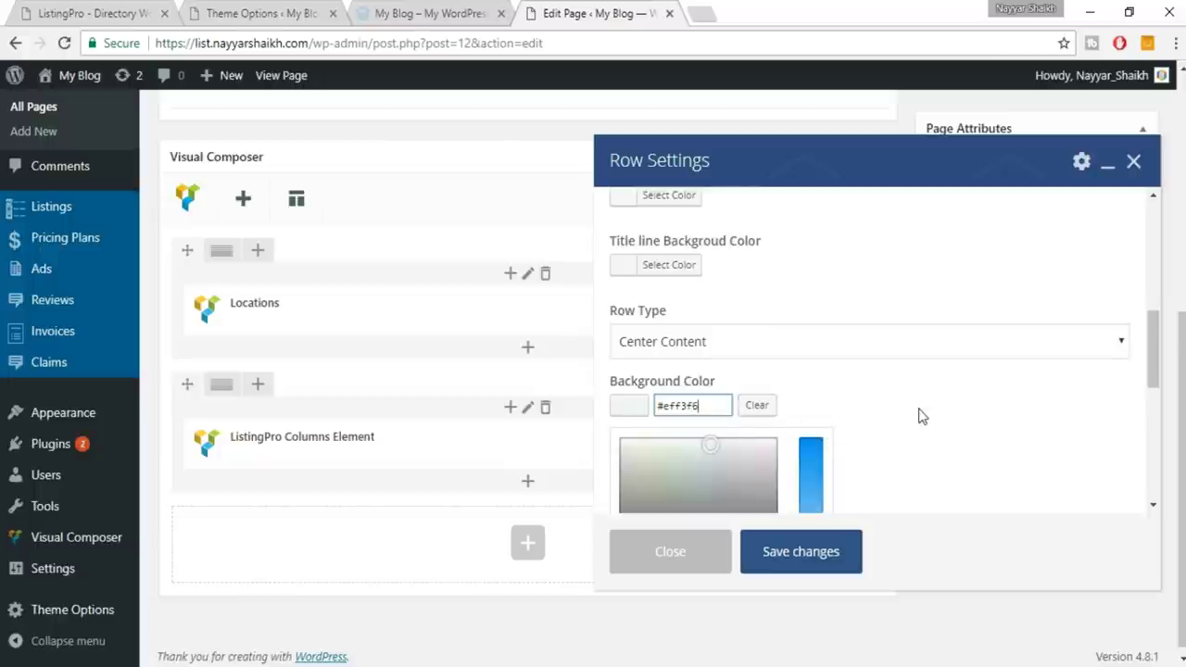
{"action": "scroll", "coordinate": [923, 417], "scroll_direction": "down", "scroll_amount": 1}
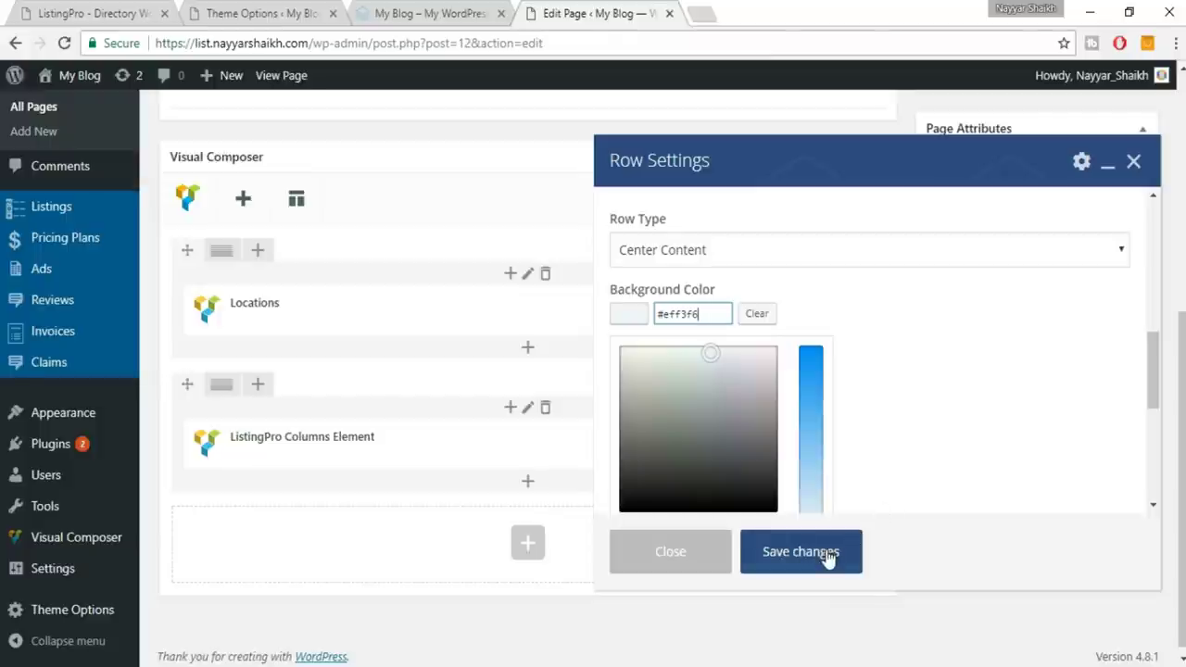
{"action": "left_click", "coordinate": [781, 573]}
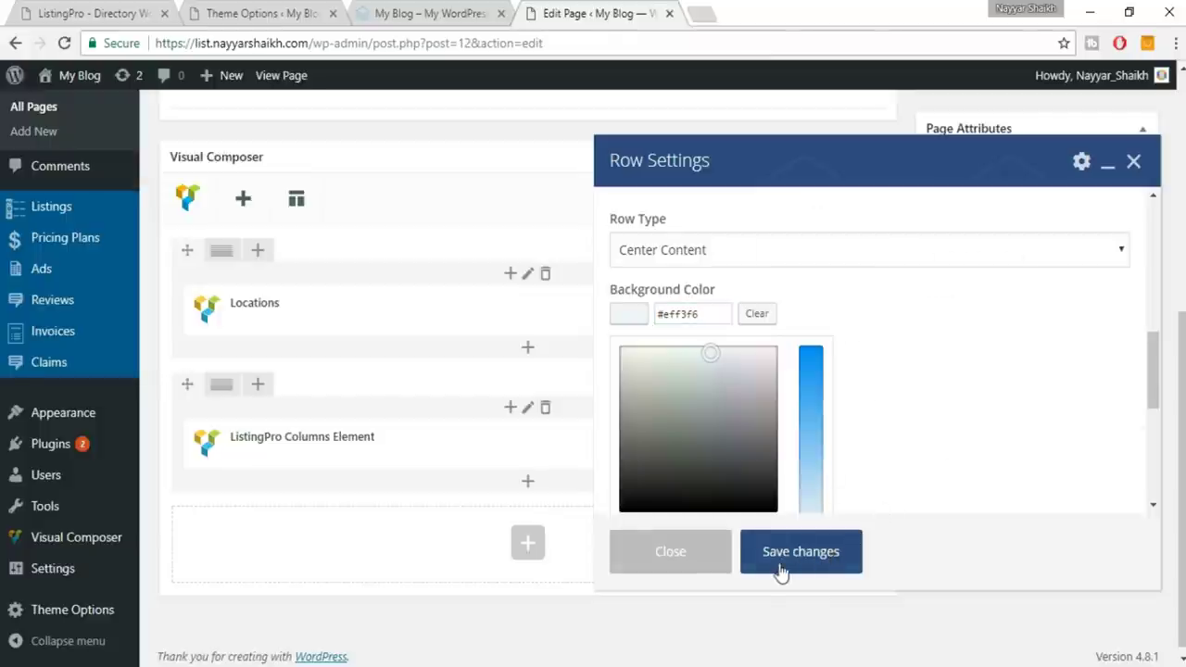
{"action": "scroll", "coordinate": [1065, 389], "scroll_direction": "up", "scroll_amount": 3}
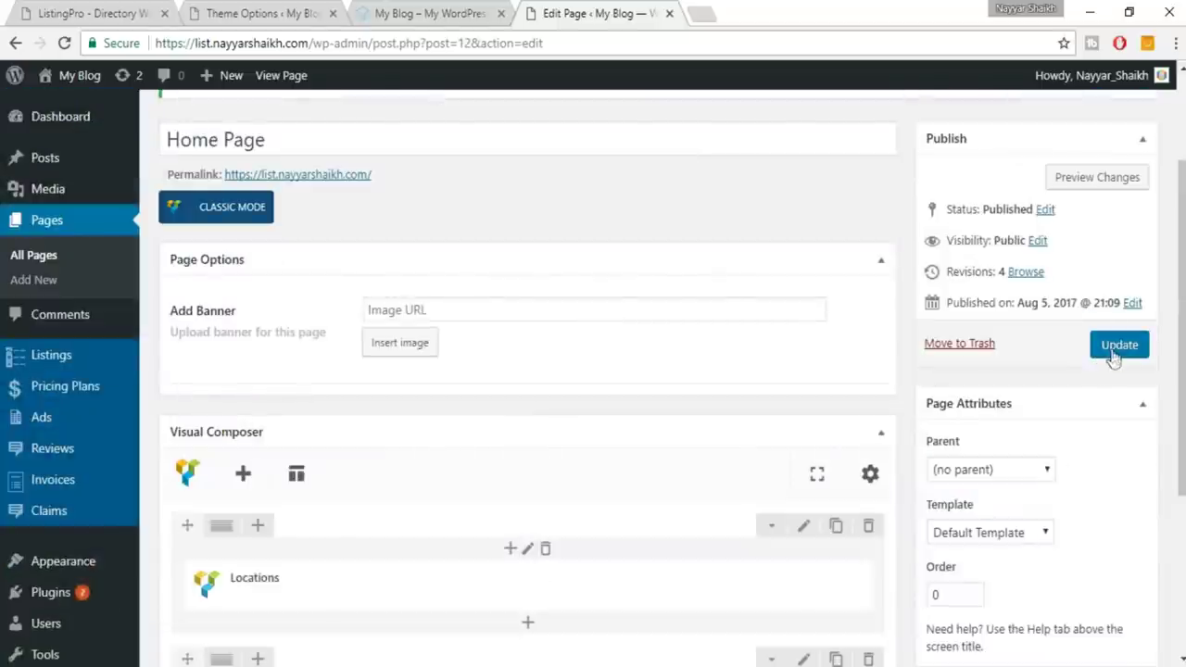
Update the page and reload the live homepage to see the light-blue Claim & Get Started Today! section.
{"action": "left_click", "coordinate": [1115, 345]}
{"action": "left_click", "coordinate": [447, 21]}
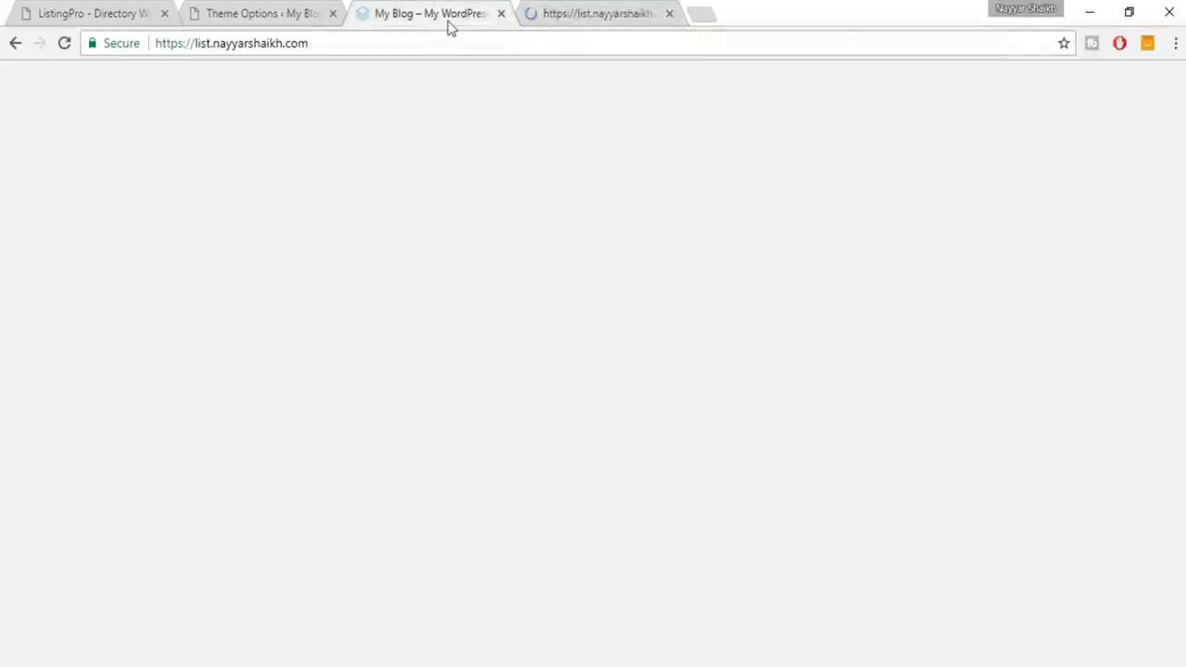
{"action": "left_click", "coordinate": [456, 35]}
{"action": "key", "text": "Return"}
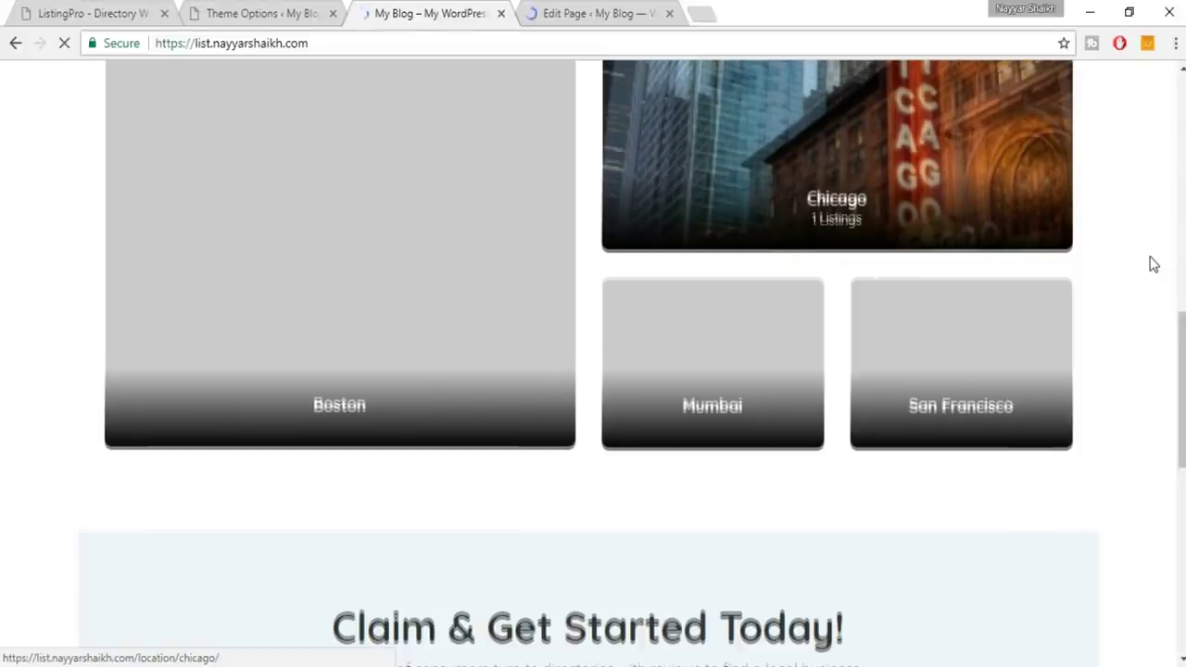
{"action": "scroll", "coordinate": [1154, 264], "scroll_direction": "down", "scroll_amount": 5}
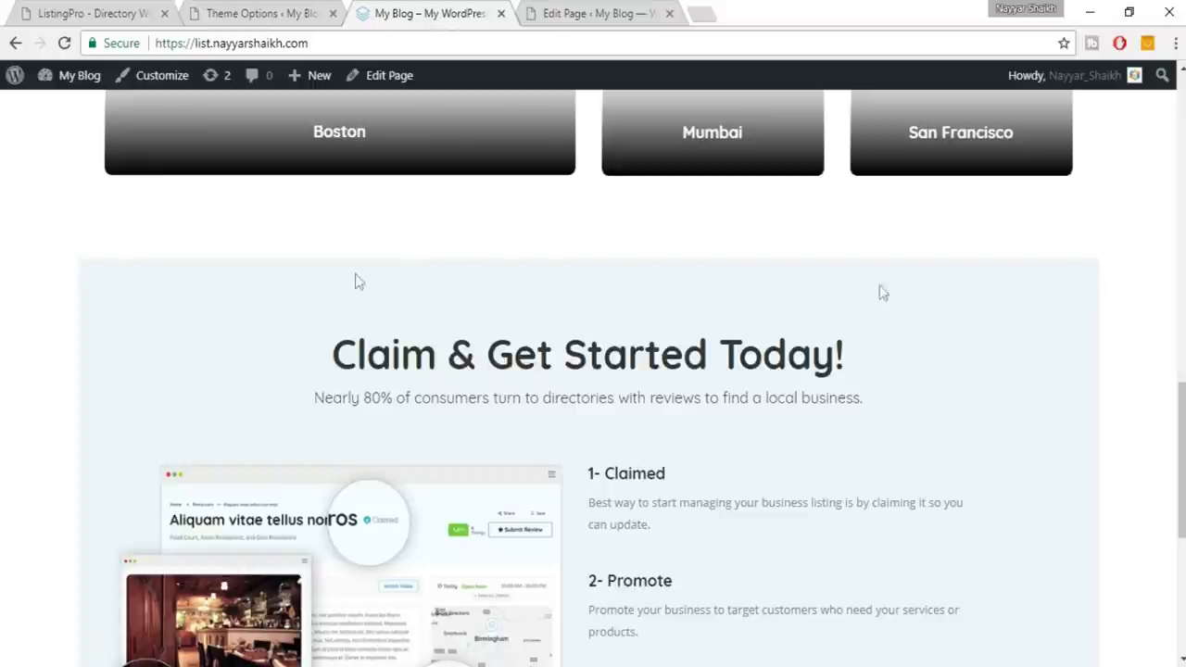
{"action": "left_click", "coordinate": [602, 11]}
{"action": "scroll", "coordinate": [788, 222], "scroll_direction": "down", "scroll_amount": 5}
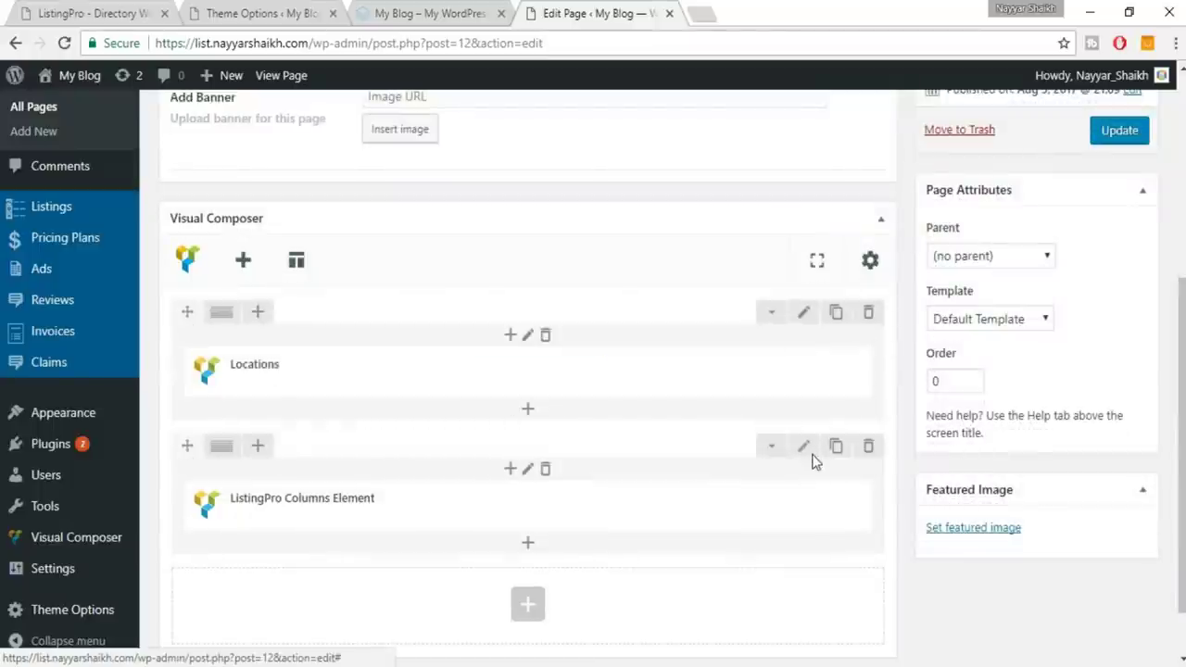
Set the second row's Row Type to Full Width - Center Content, keeping No Repeat background, and save.
{"action": "left_click", "coordinate": [806, 453]}
{"action": "scroll", "coordinate": [918, 362], "scroll_direction": "down", "scroll_amount": 4}
{"action": "scroll", "coordinate": [920, 373], "scroll_direction": "down", "scroll_amount": 5}
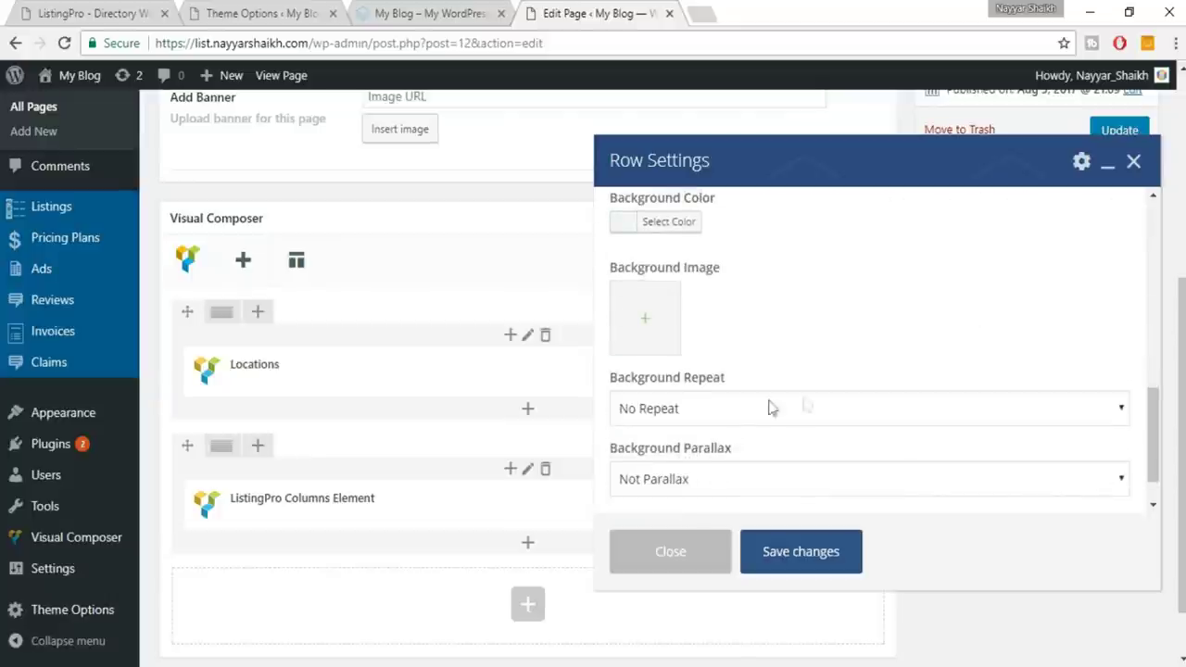
{"action": "scroll", "coordinate": [850, 404], "scroll_direction": "down", "scroll_amount": 3}
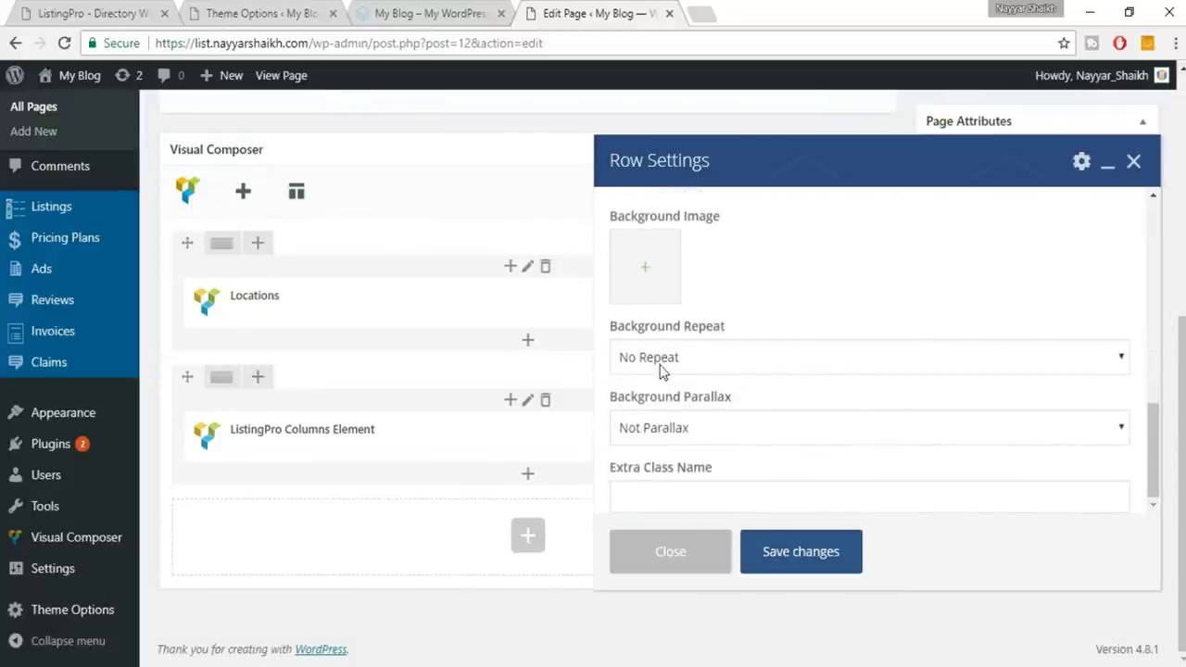
{"action": "left_click", "coordinate": [683, 359]}
{"action": "left_click", "coordinate": [683, 358]}
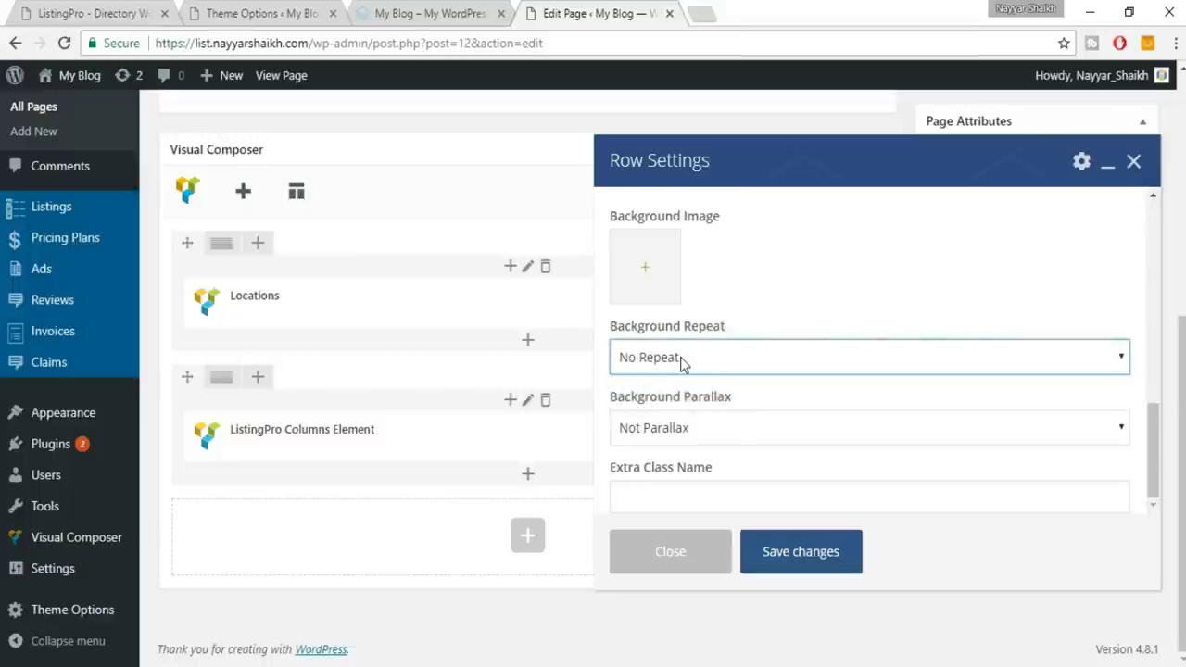
{"action": "scroll", "coordinate": [850, 346], "scroll_direction": "up", "scroll_amount": 2}
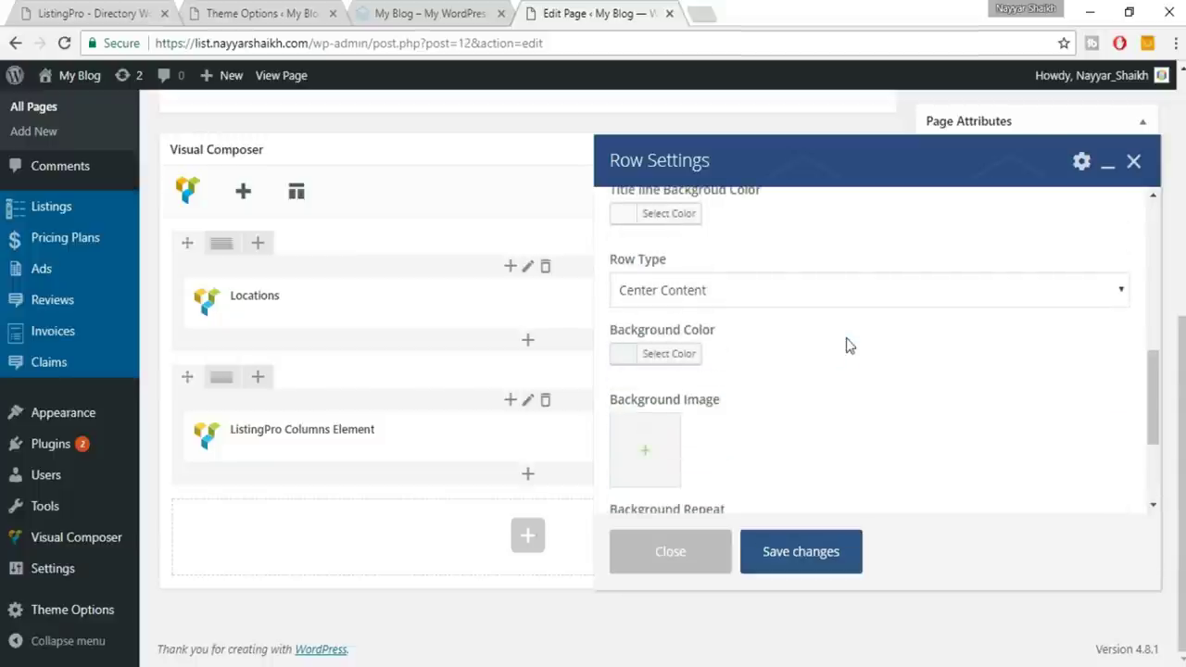
{"action": "left_click", "coordinate": [813, 297]}
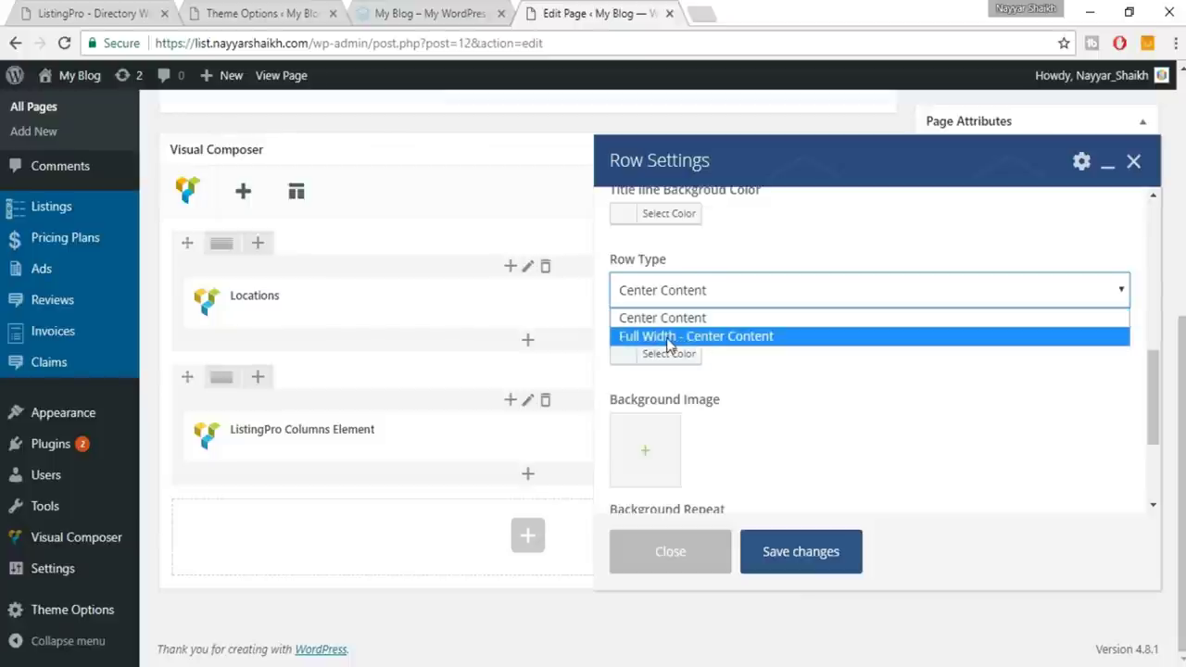
{"action": "left_click", "coordinate": [670, 337]}
{"action": "left_click", "coordinate": [807, 560]}
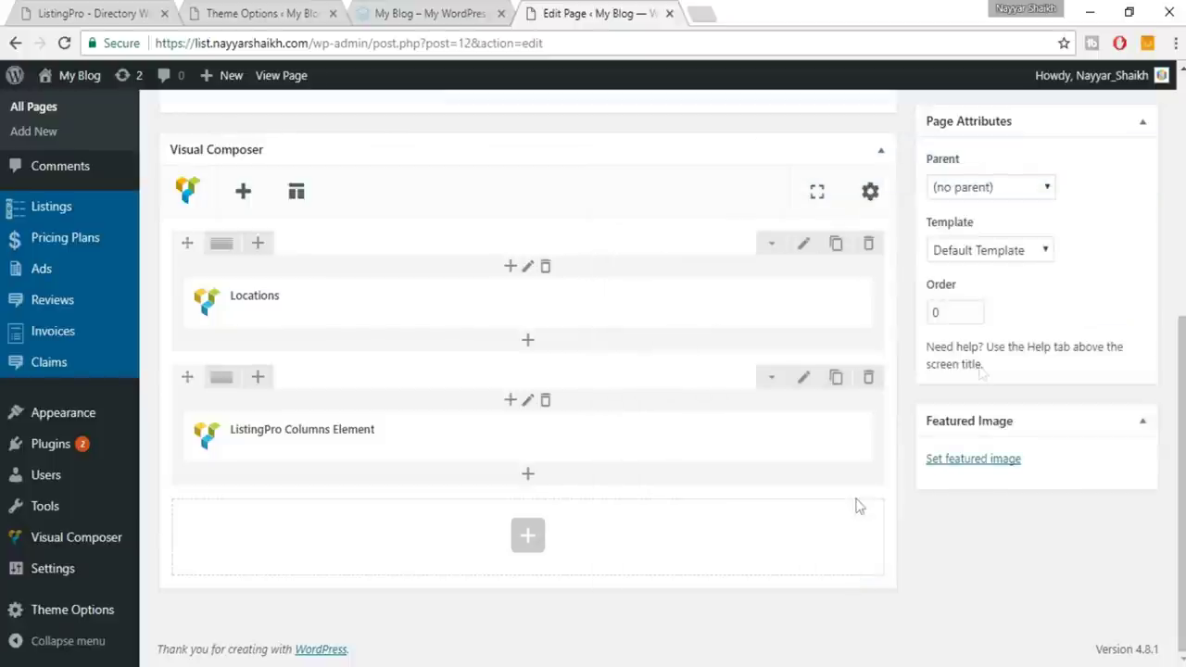
{"action": "scroll", "coordinate": [1086, 284], "scroll_direction": "up", "scroll_amount": 3}
Update the page, then reload the live homepage and scroll to check the full-width Claim section.
{"action": "left_click", "coordinate": [1096, 340]}
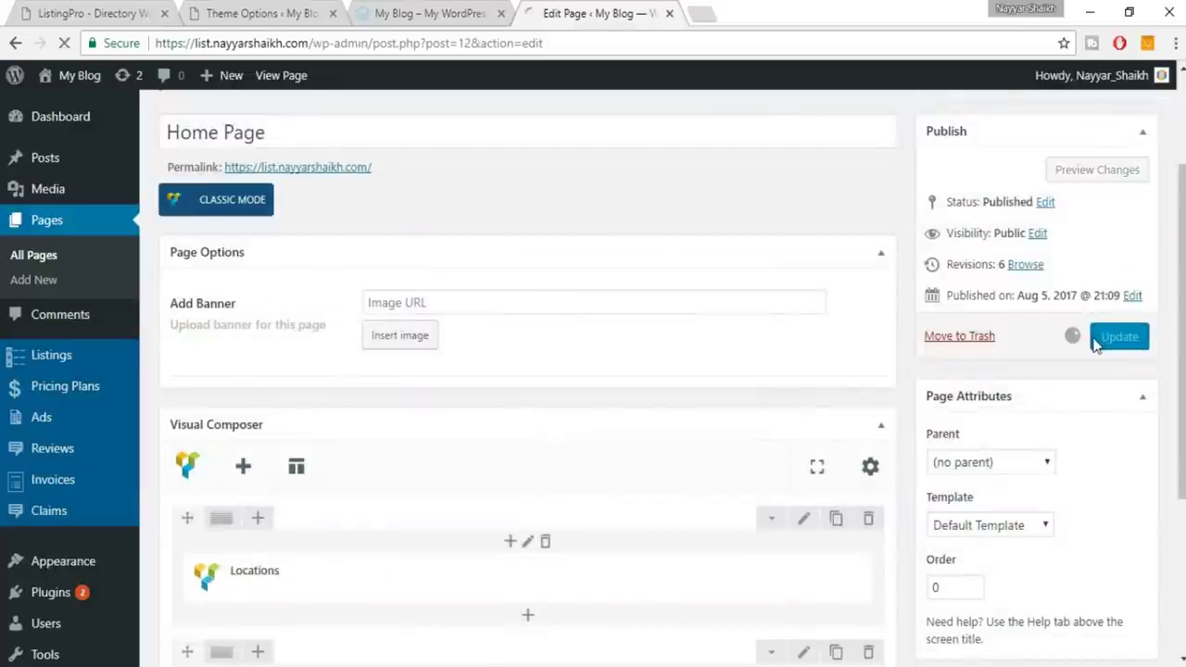
{"action": "left_click", "coordinate": [429, 13]}
{"action": "key", "text": "F5"}
{"action": "left_click", "coordinate": [410, 43]}
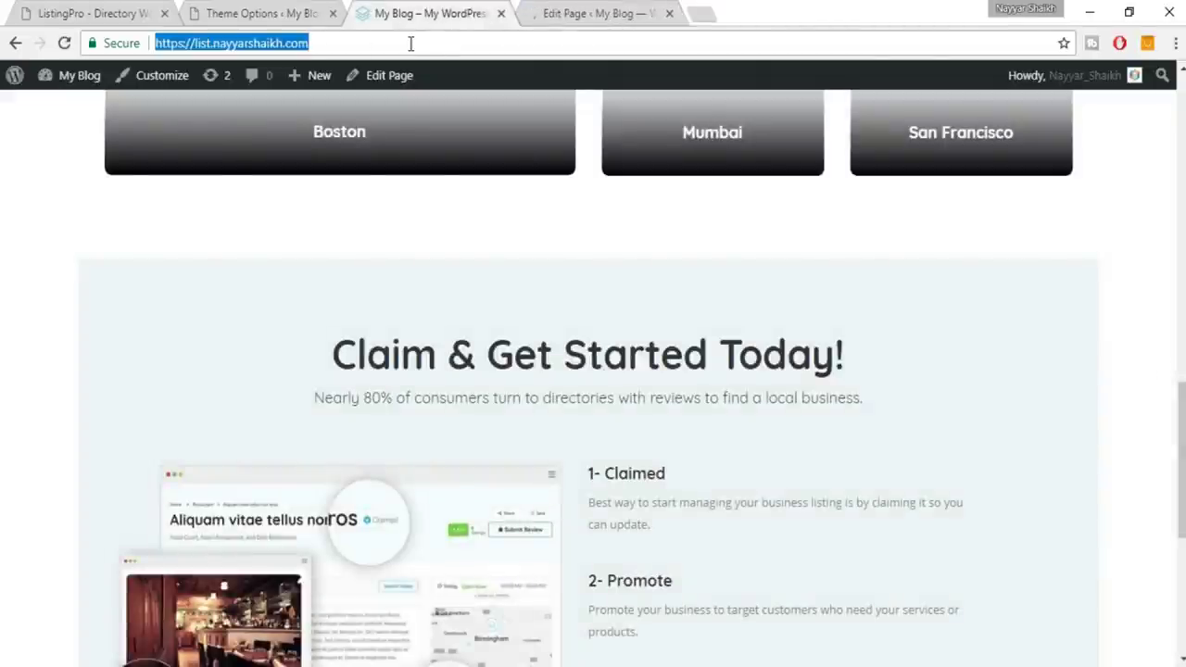
{"action": "key", "text": "Return"}
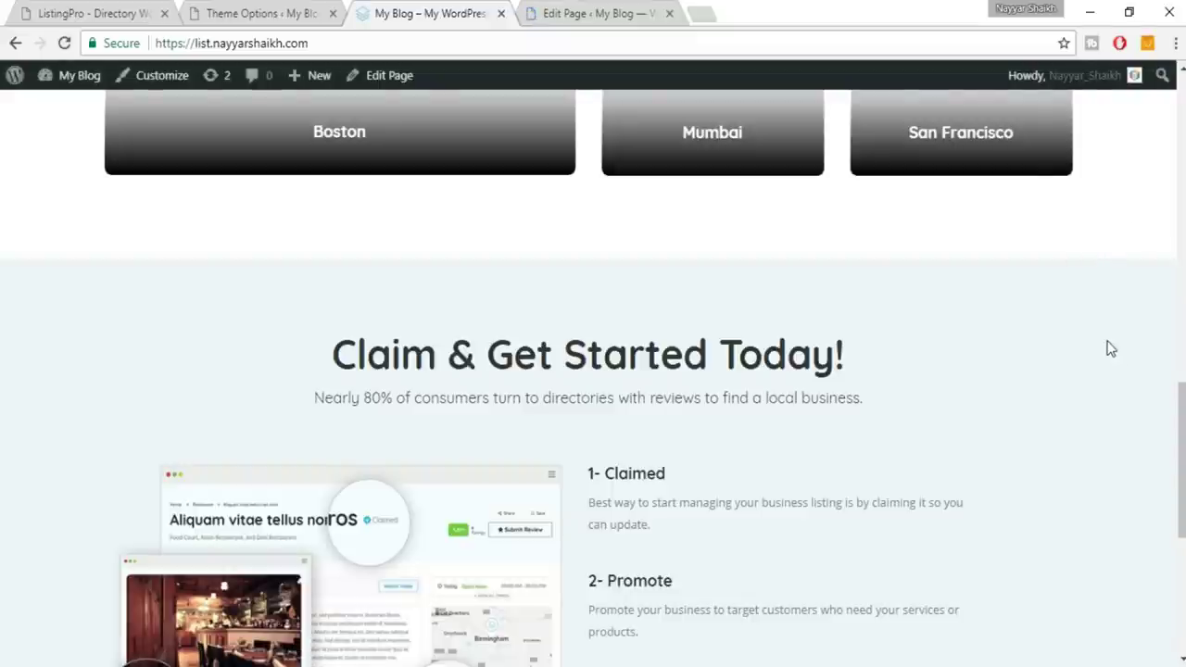
{"action": "scroll", "coordinate": [1112, 348], "scroll_direction": "down", "scroll_amount": 1}
{"action": "scroll", "coordinate": [1111, 349], "scroll_direction": "down", "scroll_amount": 3}
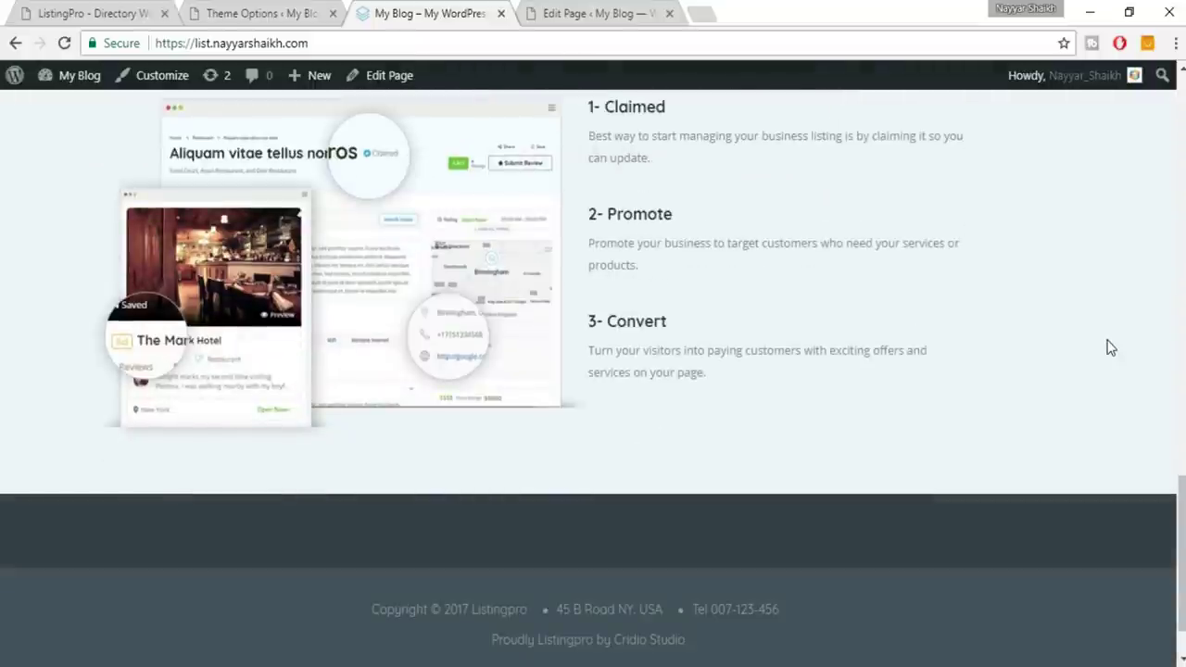
{"action": "scroll", "coordinate": [1111, 348], "scroll_direction": "up", "scroll_amount": 3}
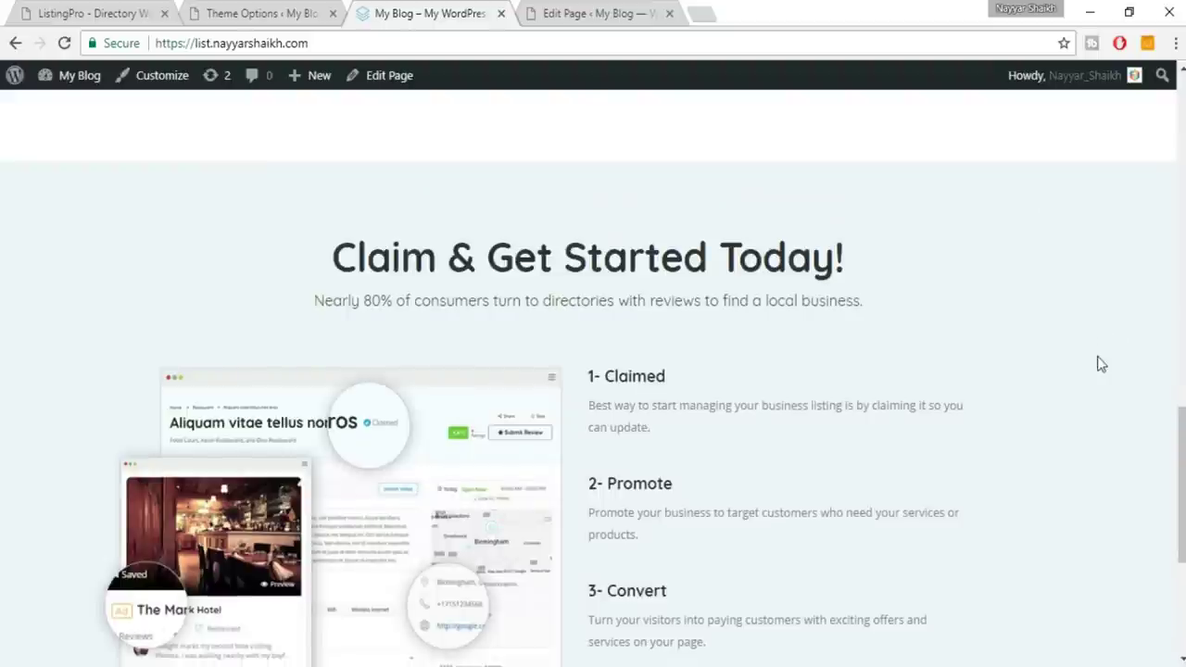
{"action": "scroll", "coordinate": [1101, 364], "scroll_direction": "down", "scroll_amount": 3}
Compare against the ListingPro demo, then bring up the Add Element list in the page editor.
{"action": "left_click", "coordinate": [93, 13]}
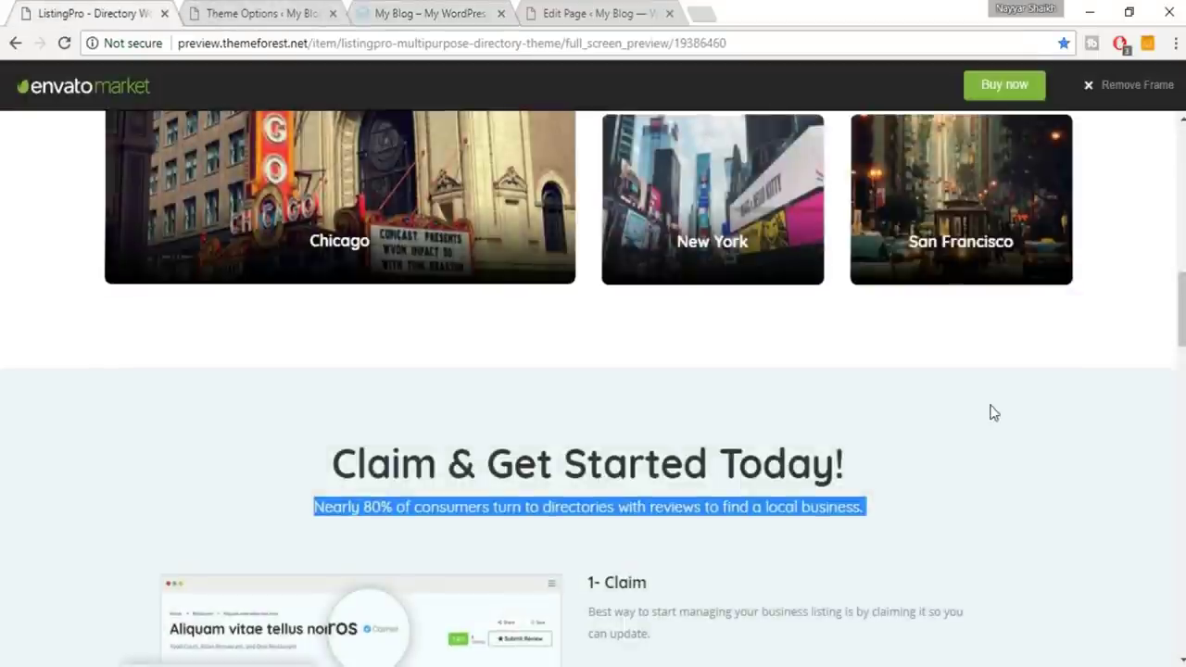
{"action": "scroll", "coordinate": [992, 412], "scroll_direction": "down", "scroll_amount": 9}
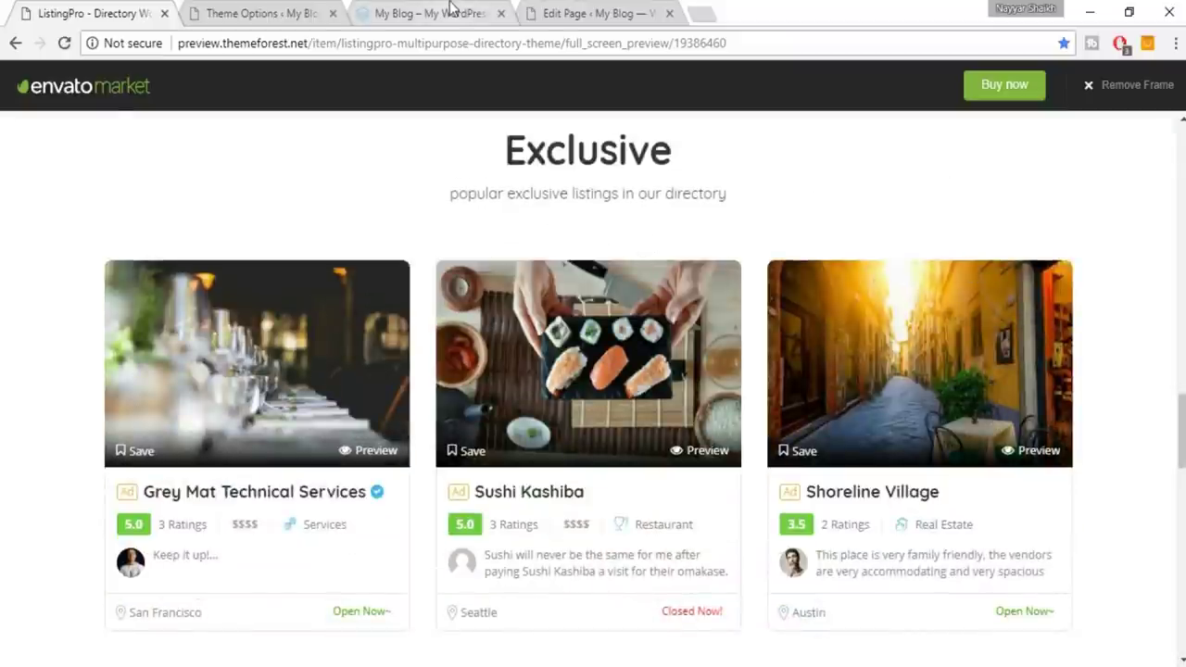
{"action": "left_click", "coordinate": [593, 13]}
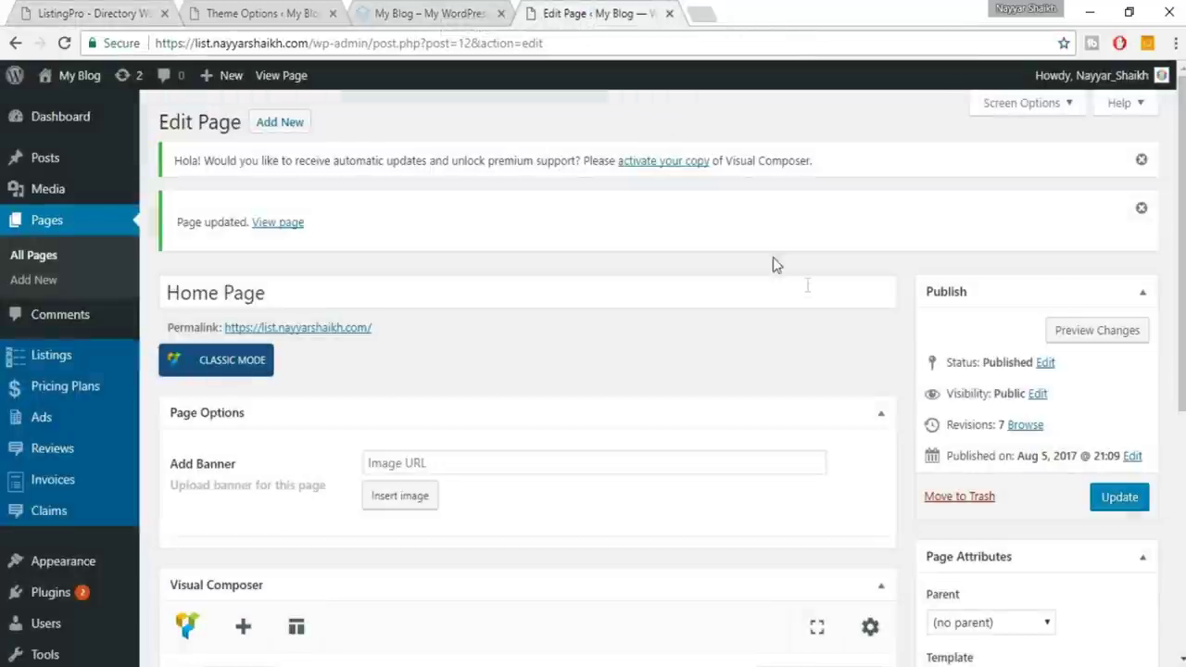
{"action": "scroll", "coordinate": [807, 288], "scroll_direction": "down", "scroll_amount": 5}
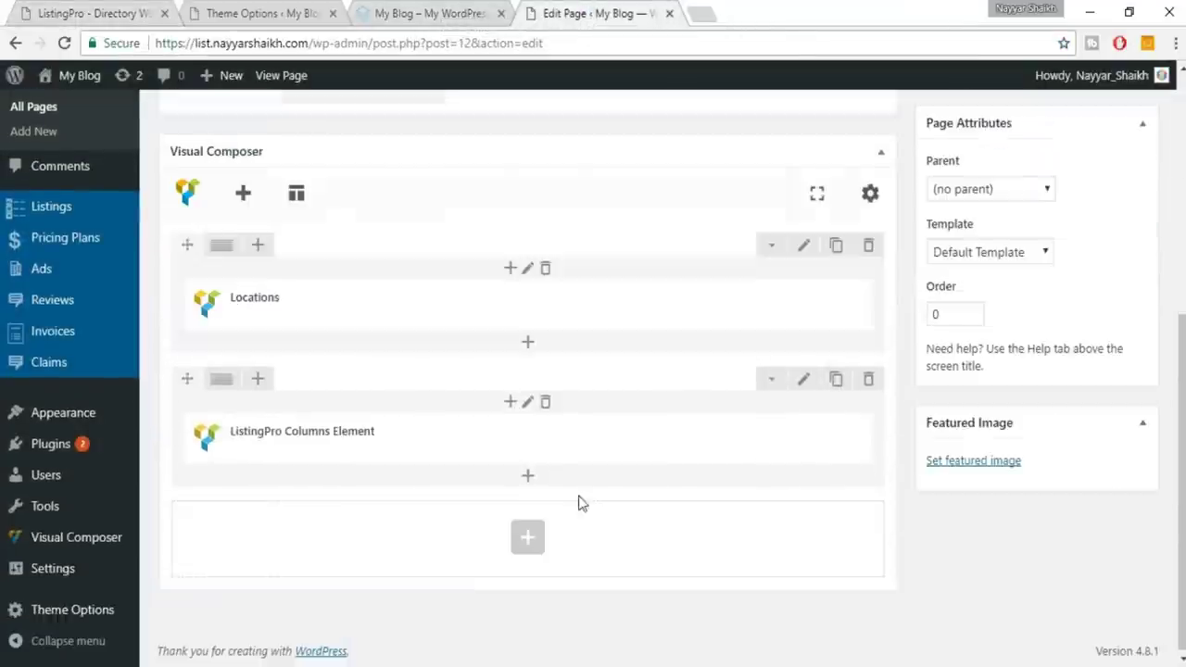
{"action": "left_click", "coordinate": [528, 540]}
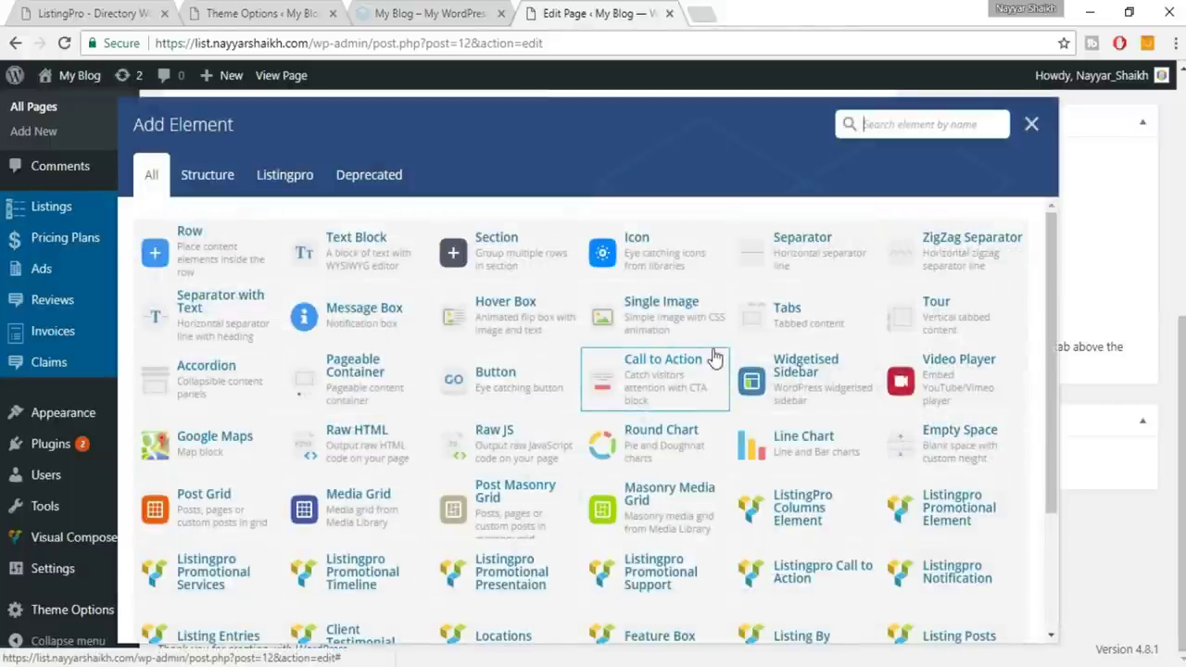
Add a Listing Posts element found by searching 'post', keeping Posts per page at 3.
{"action": "type", "text": "post"}
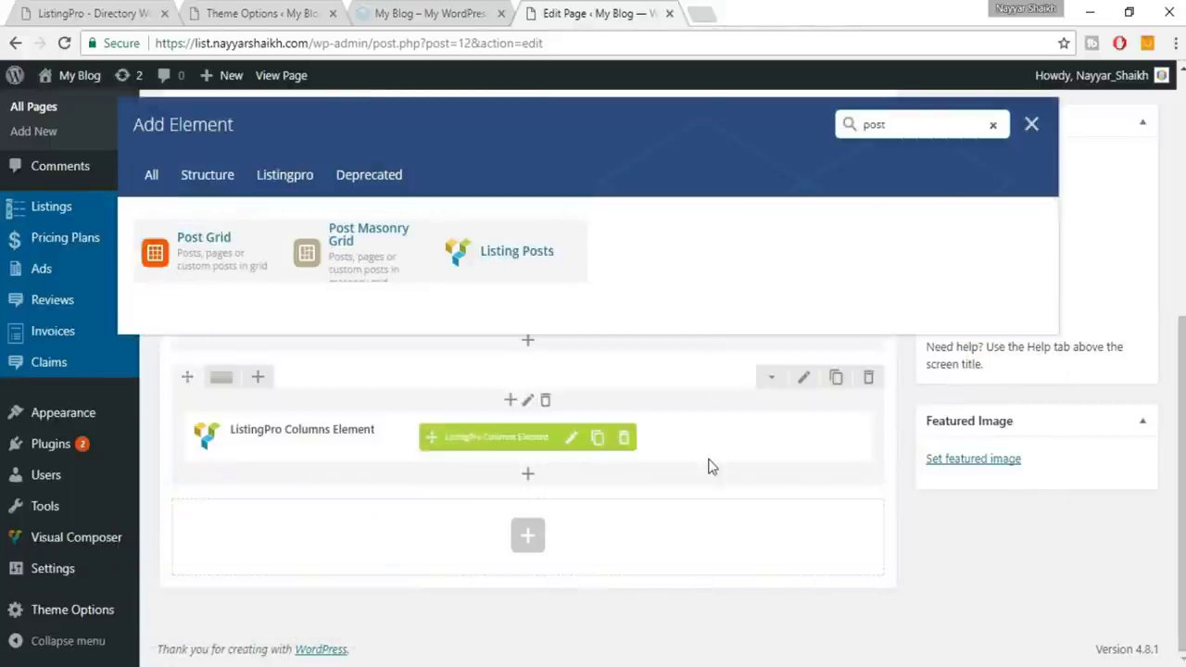
{"action": "left_click", "coordinate": [510, 268]}
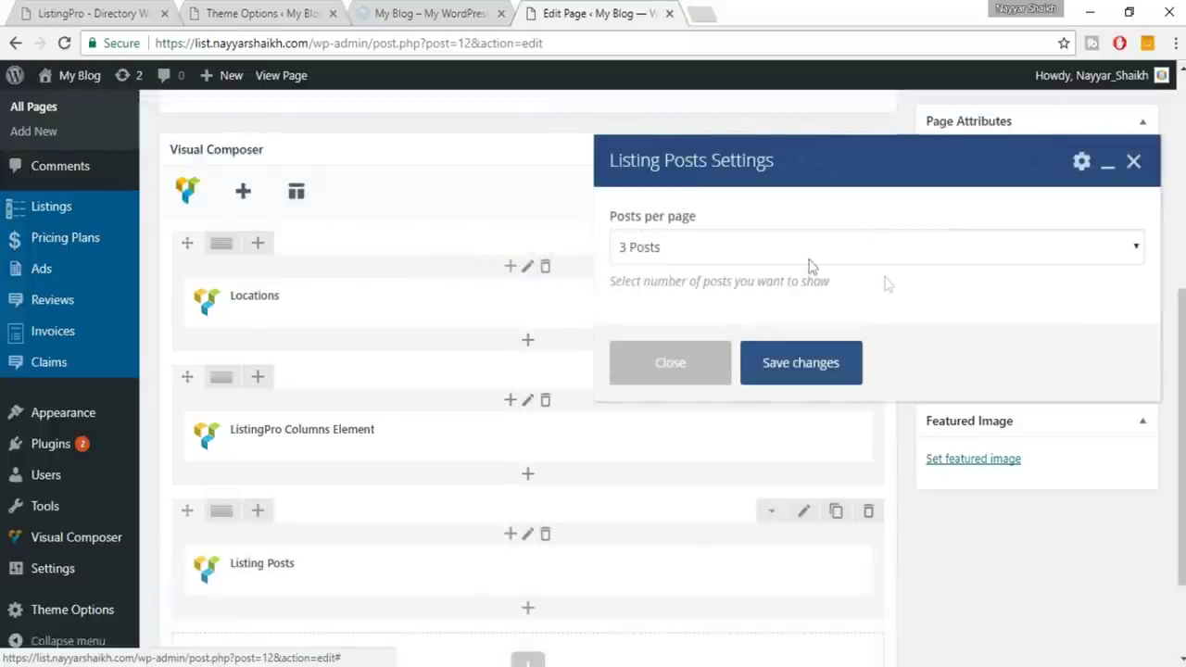
{"action": "left_click", "coordinate": [709, 261]}
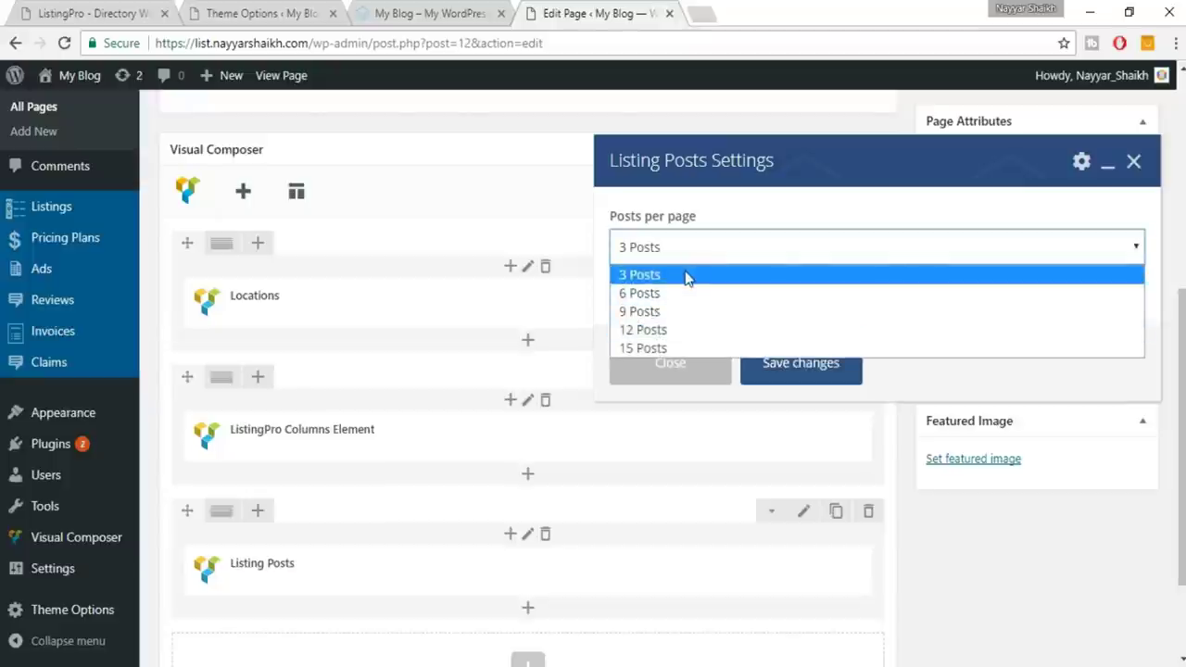
{"action": "left_click", "coordinate": [687, 275]}
{"action": "left_click", "coordinate": [828, 378]}
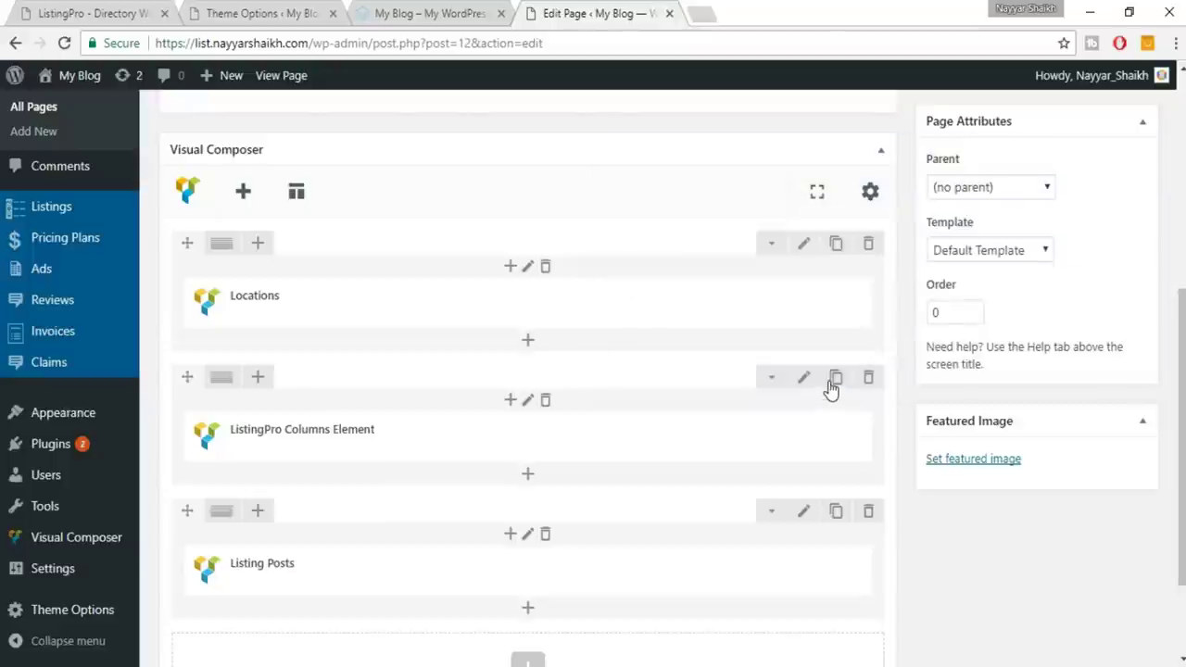
{"action": "scroll", "coordinate": [995, 451], "scroll_direction": "down", "scroll_amount": 3}
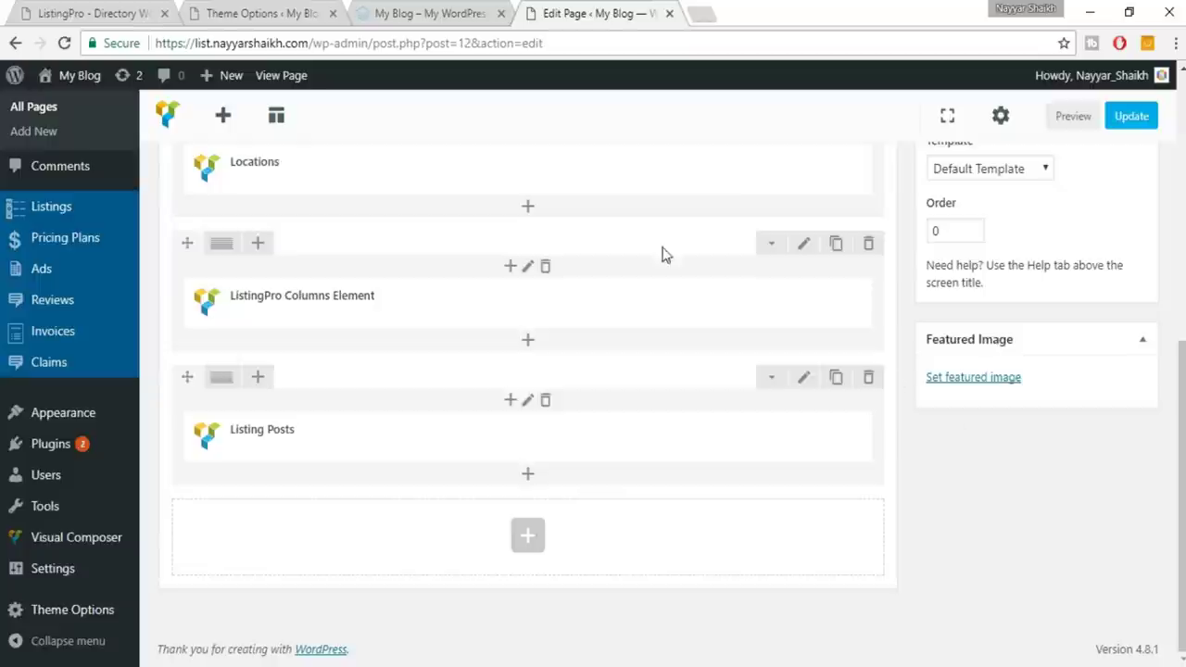
Copy the demo's section subtitle into the Listing Posts row's Row Title and Row description.
{"action": "left_click", "coordinate": [93, 13]}
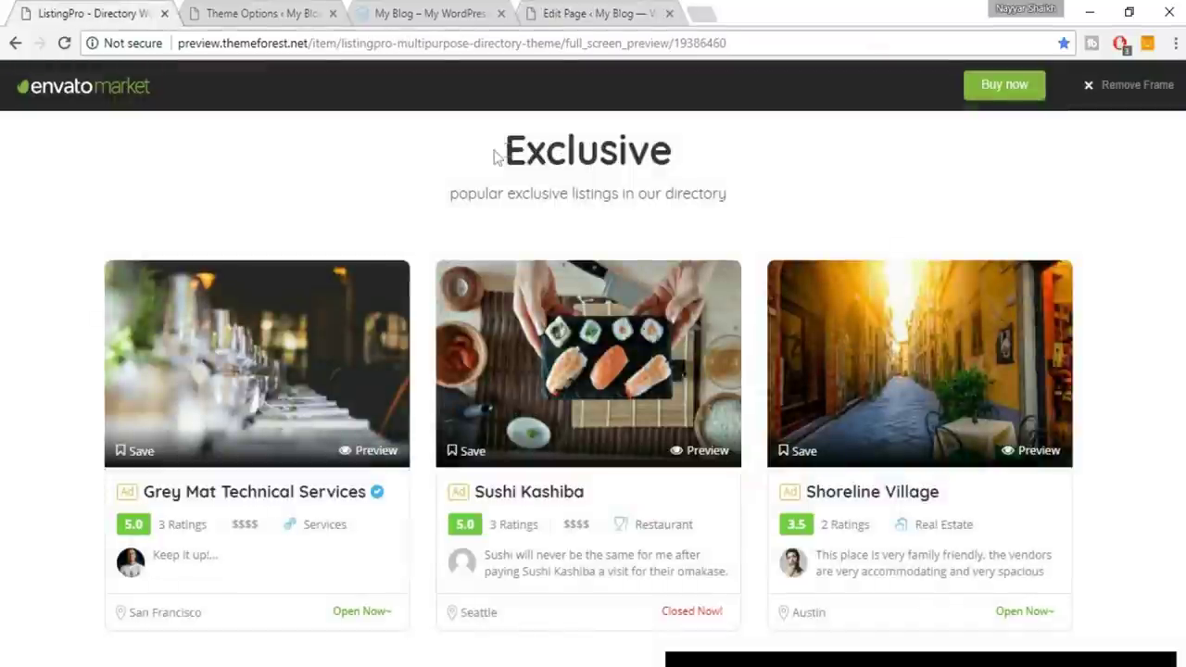
{"action": "left_click_drag", "start_coordinate": [444, 197], "coordinate": [756, 206]}
{"action": "key", "text": "ctrl+c"}
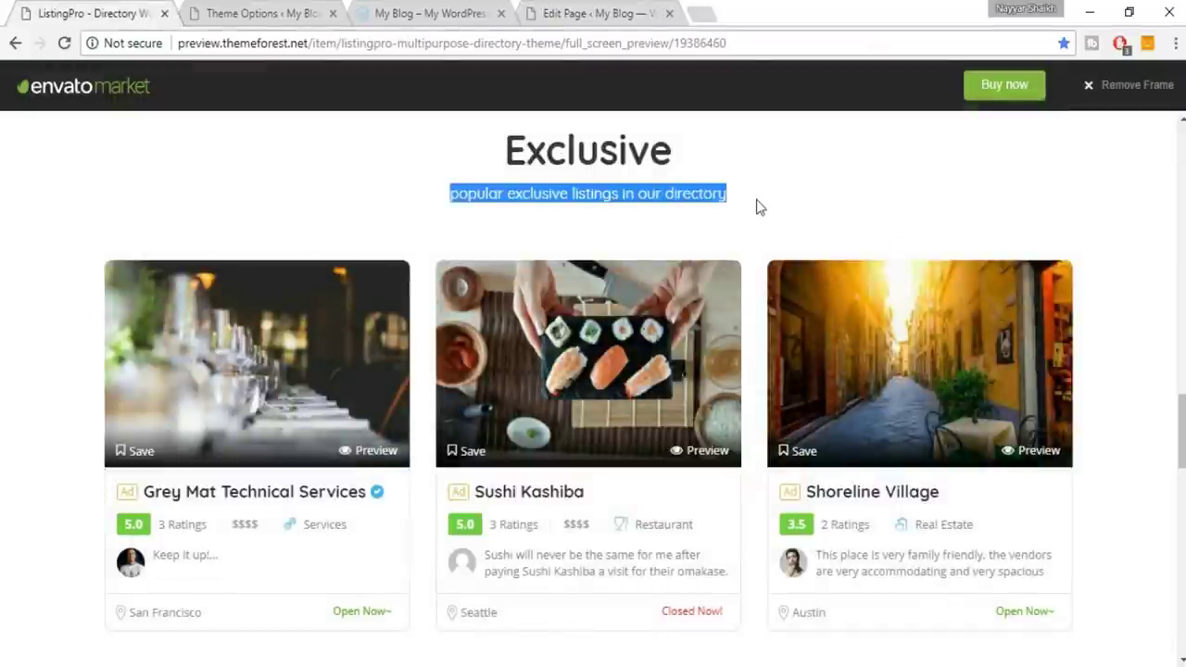
{"action": "left_click", "coordinate": [602, 13]}
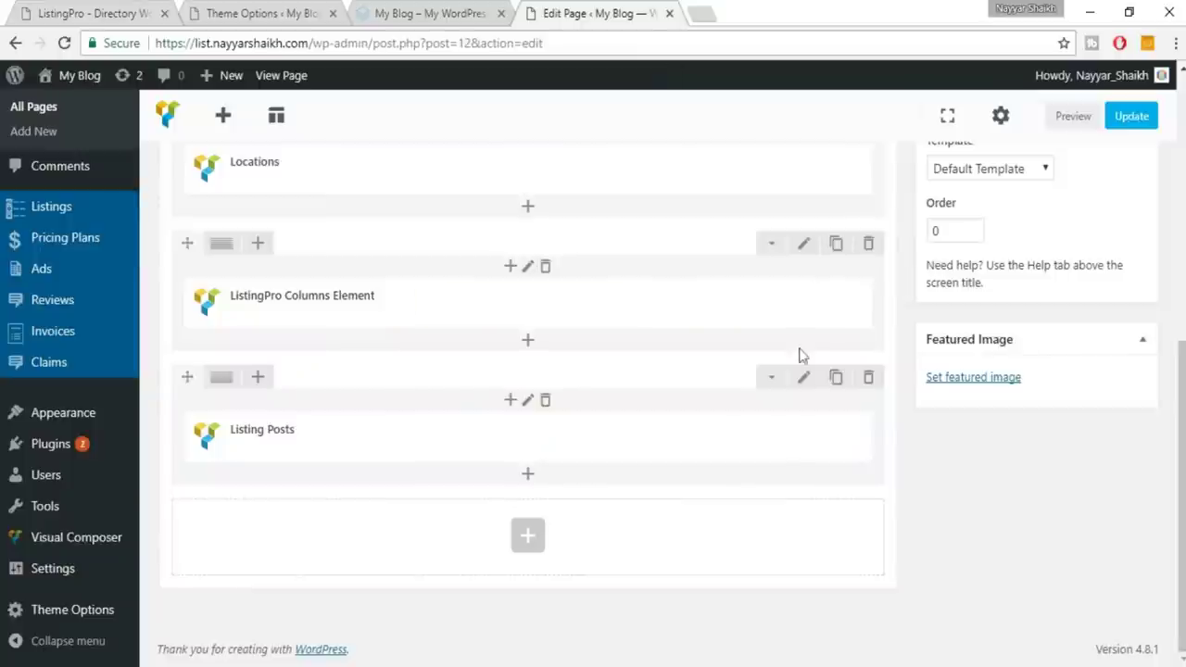
{"action": "left_click", "coordinate": [806, 379]}
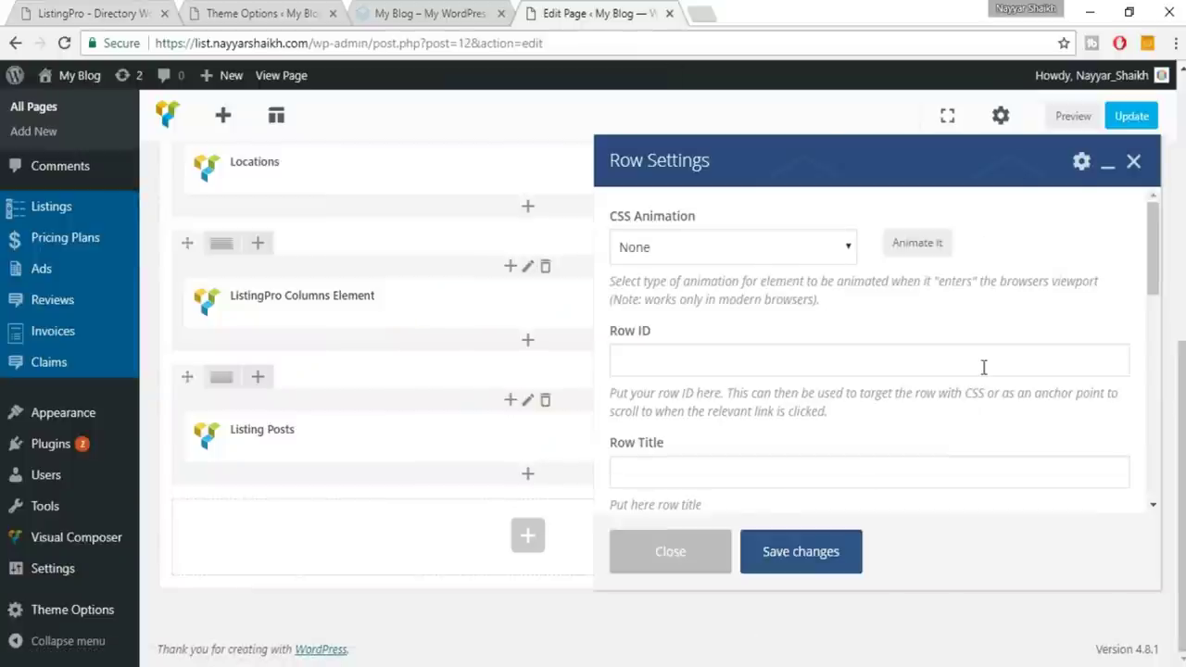
{"action": "scroll", "coordinate": [984, 367], "scroll_direction": "down", "scroll_amount": 2}
{"action": "left_click", "coordinate": [733, 282]}
{"action": "key", "text": "ctrl+v"}
{"action": "left_click", "coordinate": [758, 373]}
{"action": "key", "text": "ctrl+v"}
Change the Row Title to 'Exclusive', save the row settings and update the page.
{"action": "left_click_drag", "start_coordinate": [663, 385], "coordinate": [712, 385]}
{"action": "key", "text": "ctrl+c"}
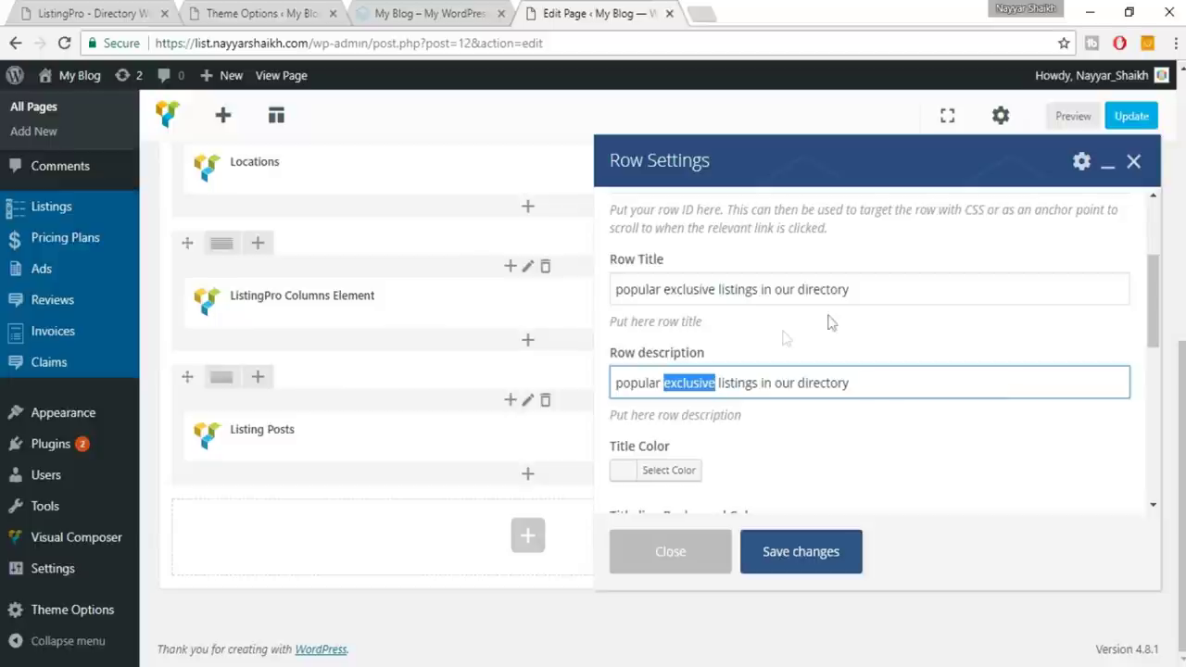
{"action": "left_click", "coordinate": [788, 292]}
{"action": "key", "text": "ctrl+a"}
{"action": "key", "text": "ctrl+v"}
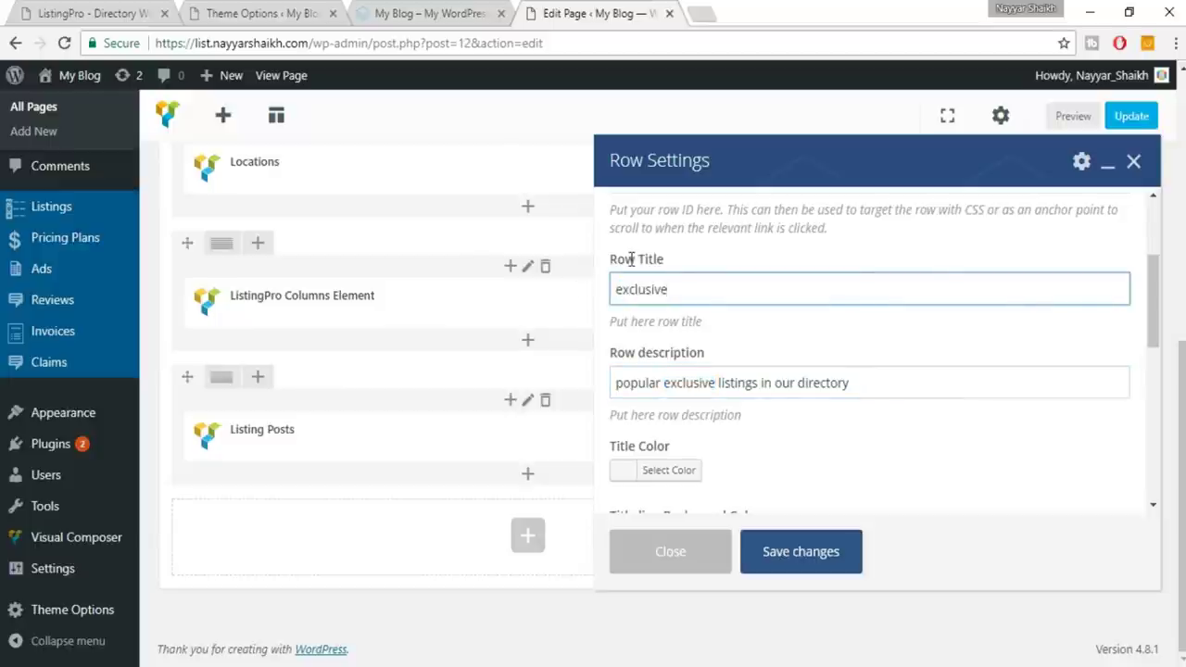
{"action": "left_click_drag", "start_coordinate": [621, 290], "coordinate": [611, 294]}
{"action": "type", "text": "E"}
{"action": "left_click", "coordinate": [812, 553]}
{"action": "left_click", "coordinate": [1140, 127]}
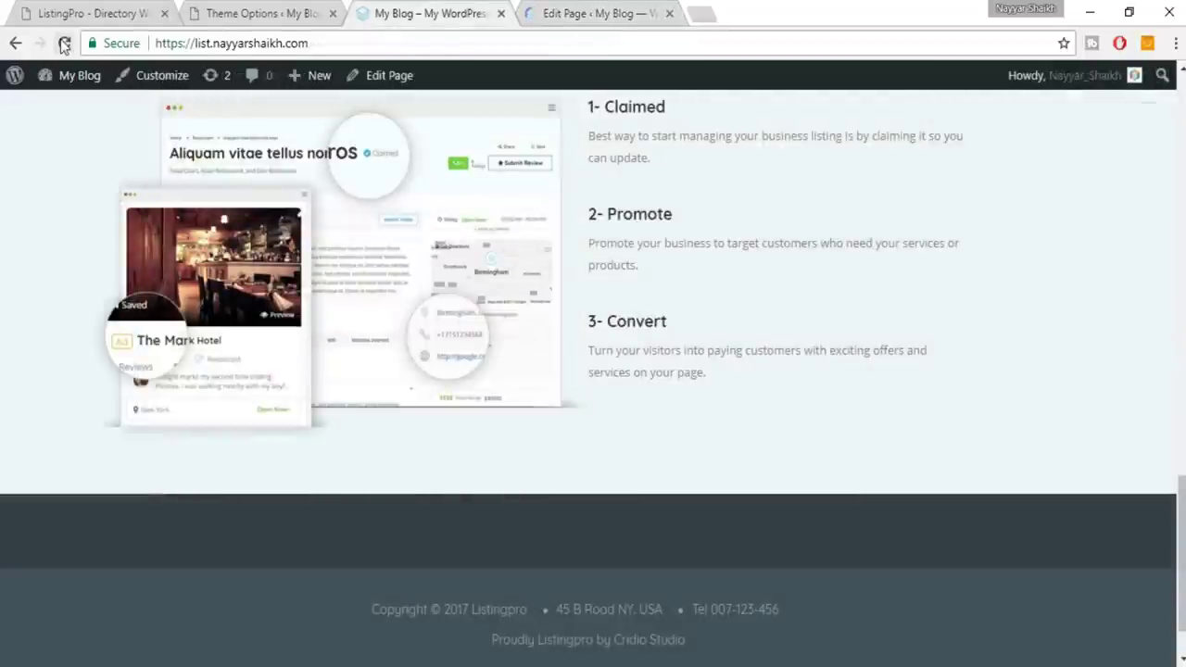
{"action": "left_click", "coordinate": [64, 44]}
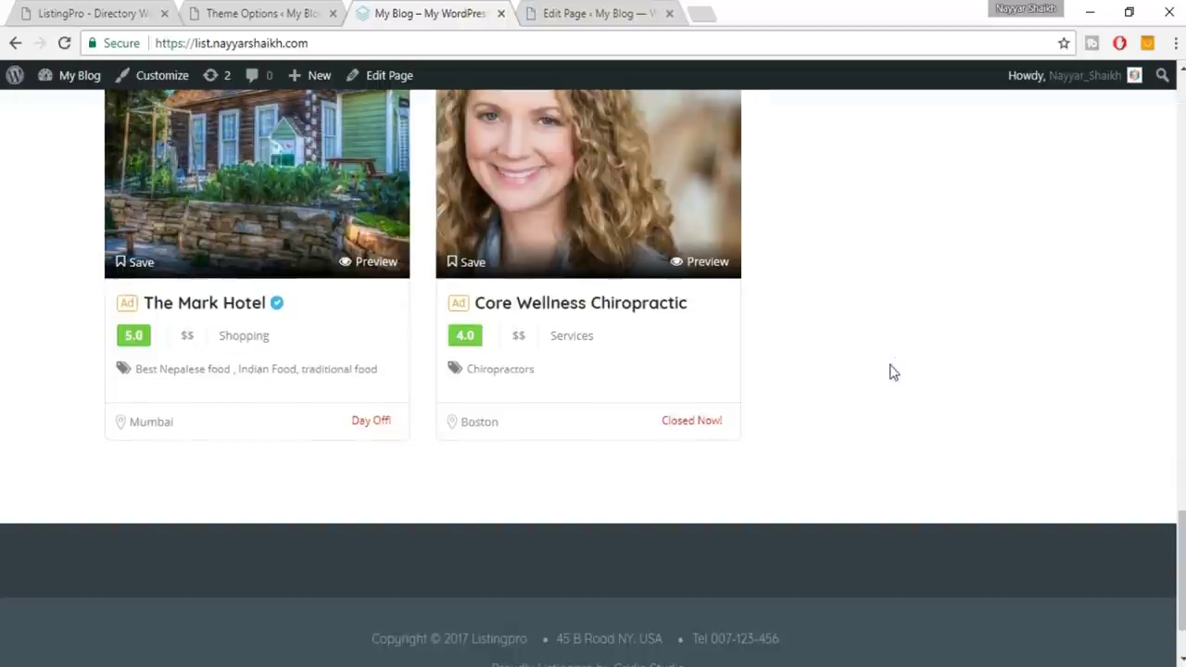
{"action": "scroll", "coordinate": [893, 372], "scroll_direction": "up", "scroll_amount": 1}
{"action": "scroll", "coordinate": [893, 372], "scroll_direction": "up", "scroll_amount": 1}
{"action": "scroll", "coordinate": [892, 372], "scroll_direction": "down", "scroll_amount": 1}
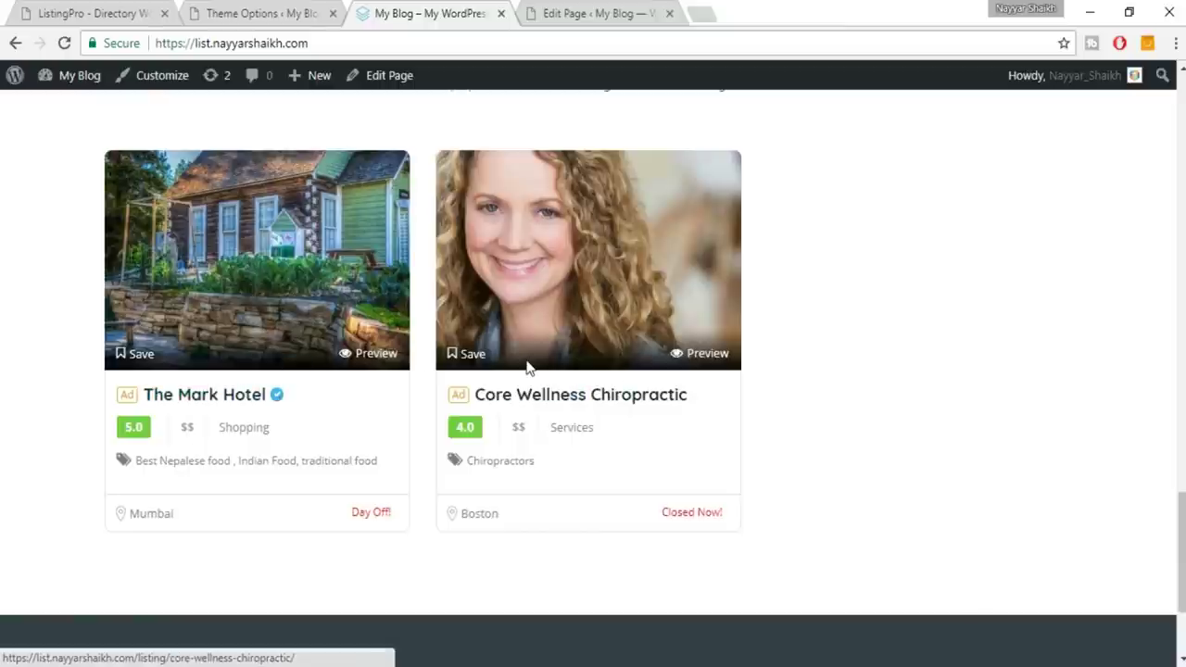
{"action": "scroll", "coordinate": [527, 366], "scroll_direction": "up", "scroll_amount": 2}
Review the demo's testimonials row, then add a Video Testimonials element found by searching 'test'.
{"action": "left_click", "coordinate": [566, 13]}
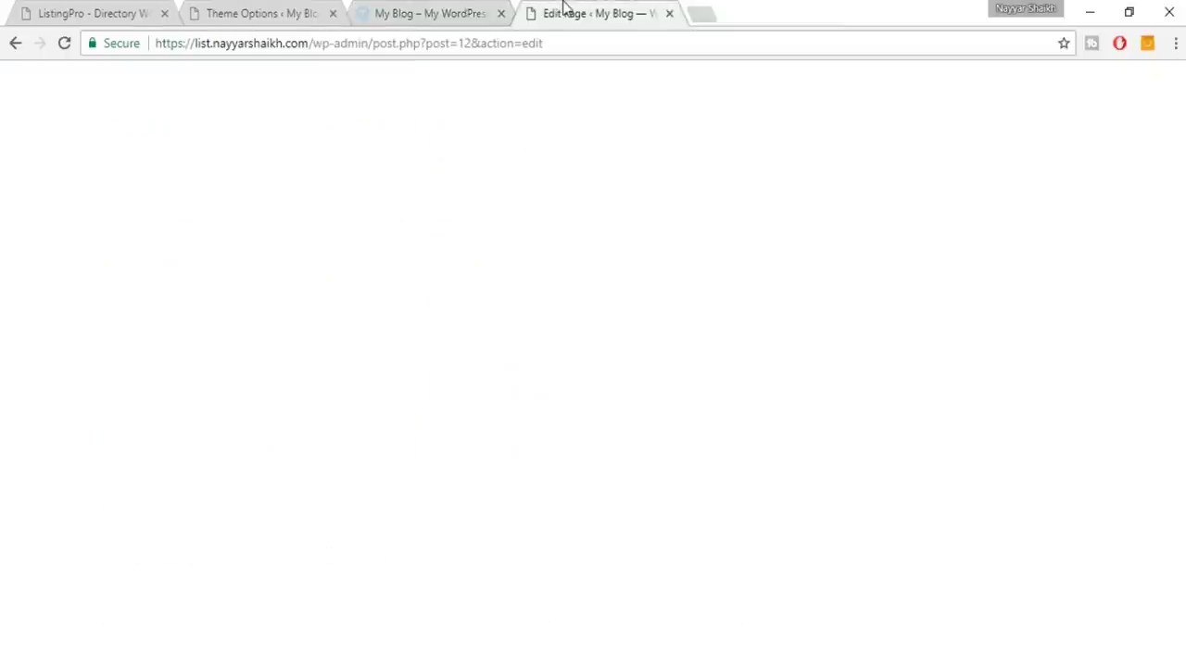
{"action": "scroll", "coordinate": [701, 292], "scroll_direction": "down", "scroll_amount": 6}
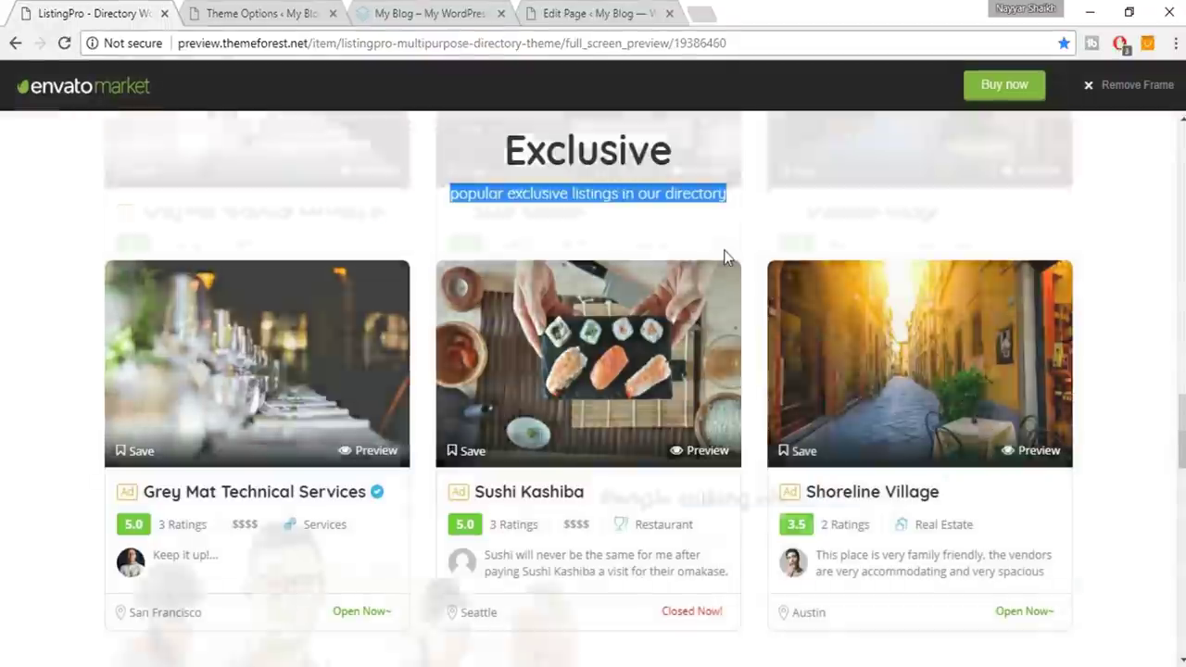
{"action": "scroll", "coordinate": [723, 257], "scroll_direction": "down", "scroll_amount": 5}
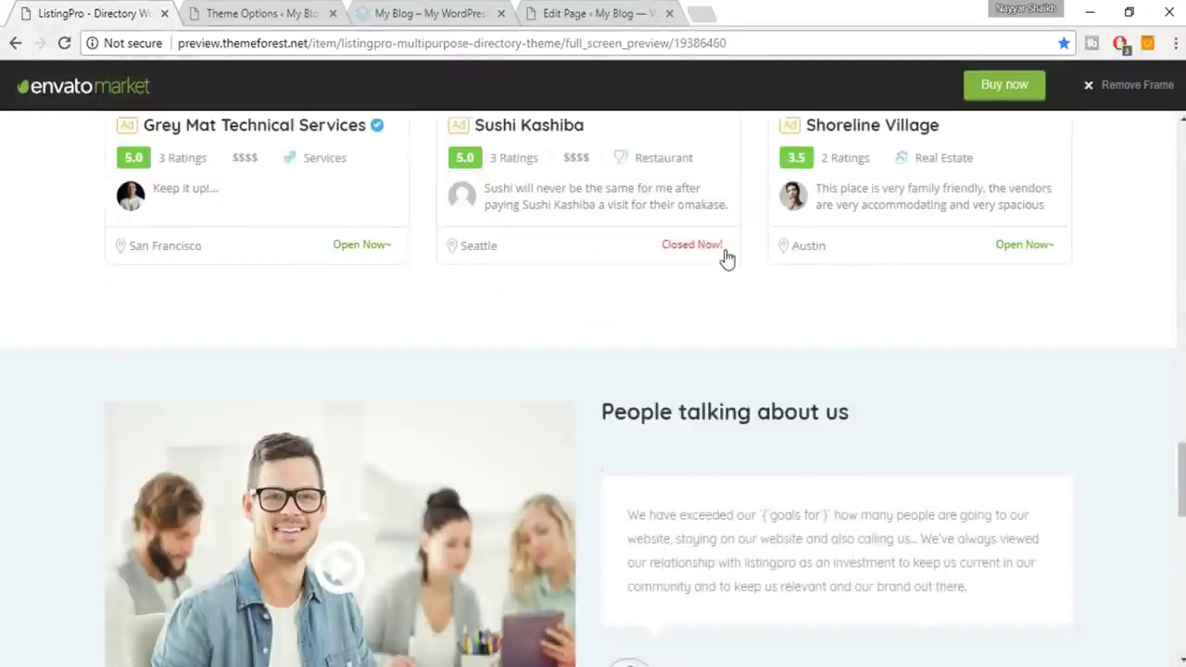
{"action": "left_click", "coordinate": [627, 19]}
{"action": "left_click", "coordinate": [525, 539]}
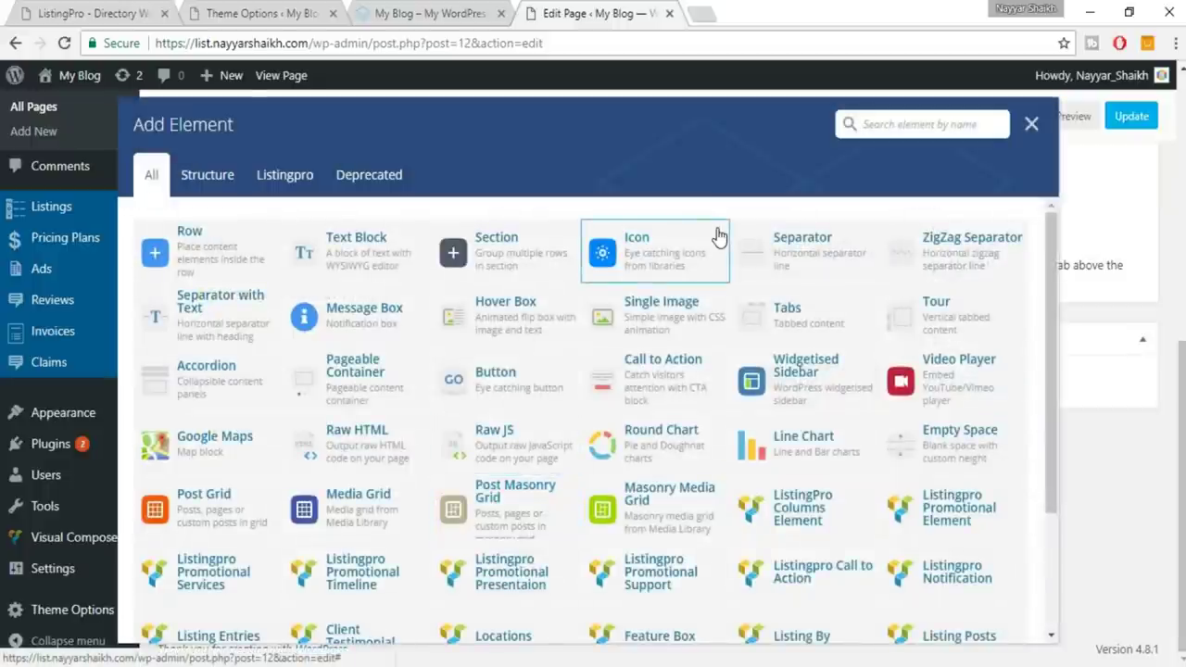
{"action": "type", "text": "test"}
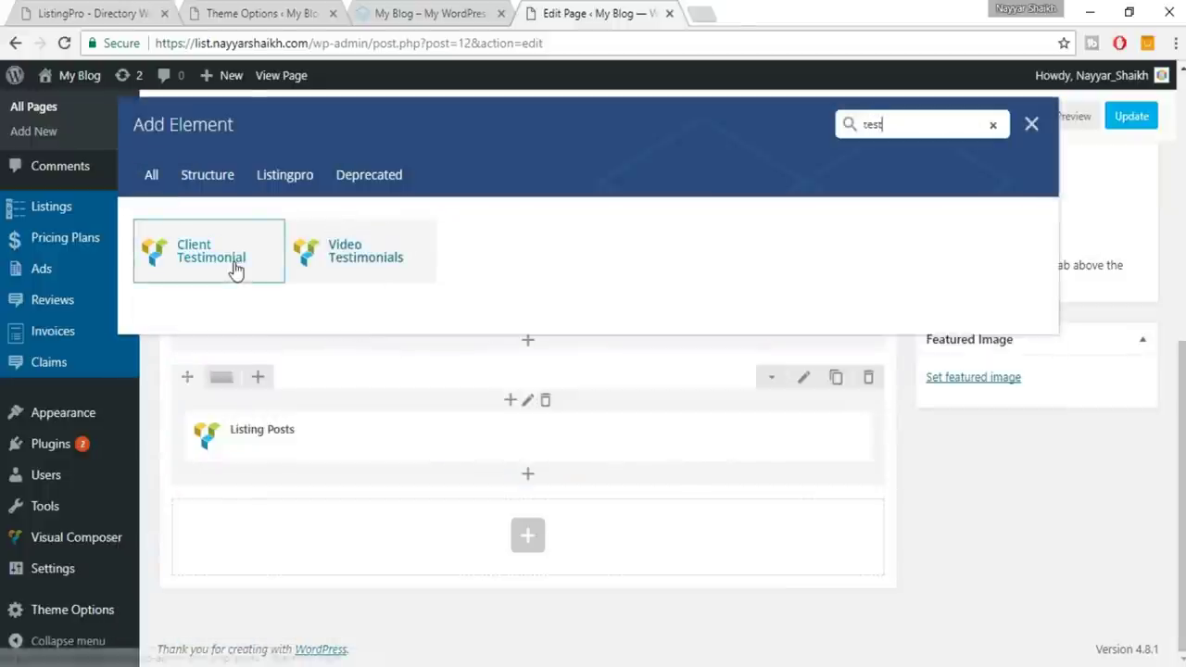
{"action": "left_click", "coordinate": [355, 268]}
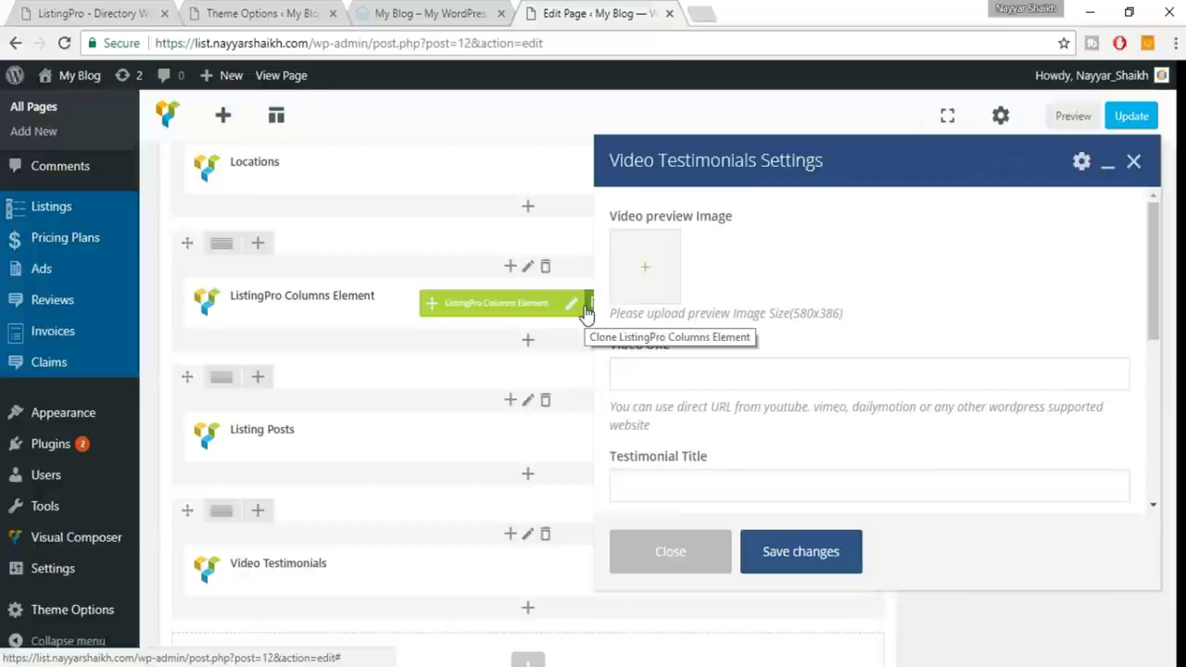
Upload Video-Thumbnail and set it as the Video Testimonials preview image.
{"action": "left_click", "coordinate": [667, 274]}
{"action": "left_click", "coordinate": [96, 156]}
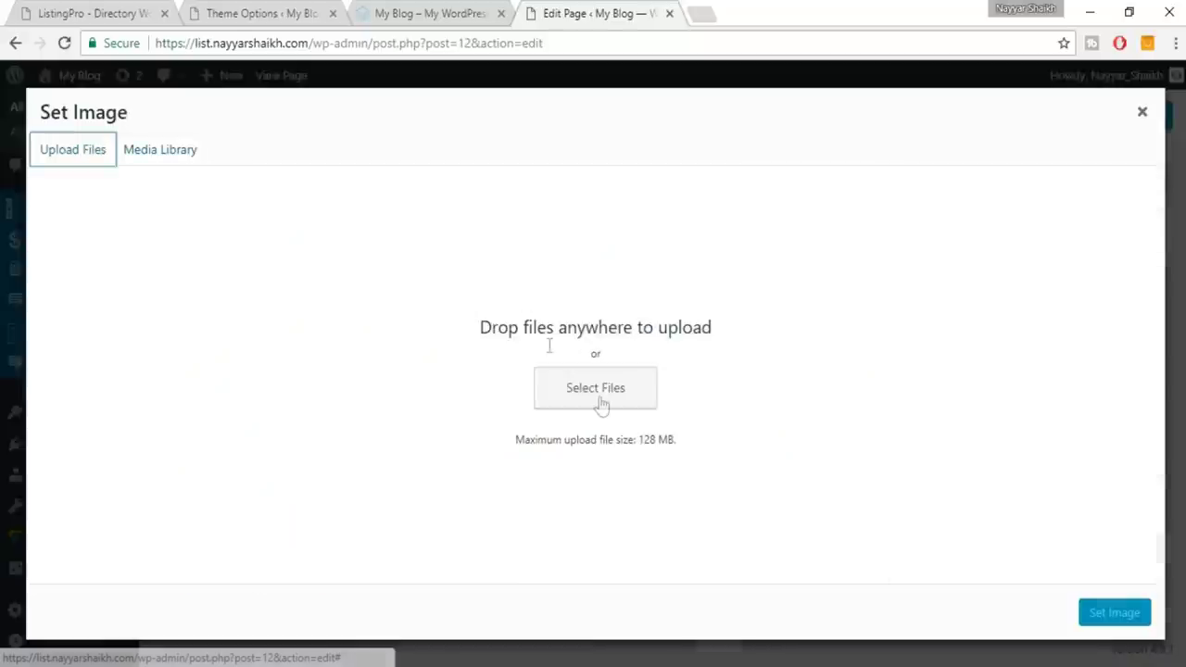
{"action": "left_click", "coordinate": [589, 389]}
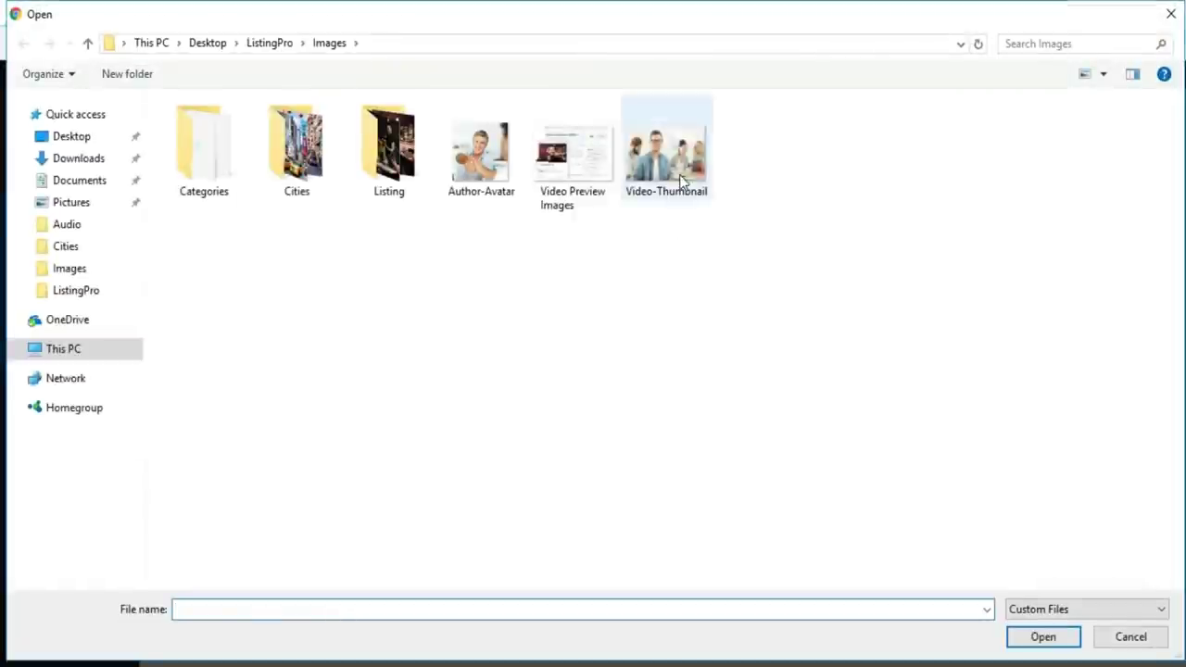
{"action": "left_click", "coordinate": [667, 153]}
{"action": "left_click", "coordinate": [1027, 638]}
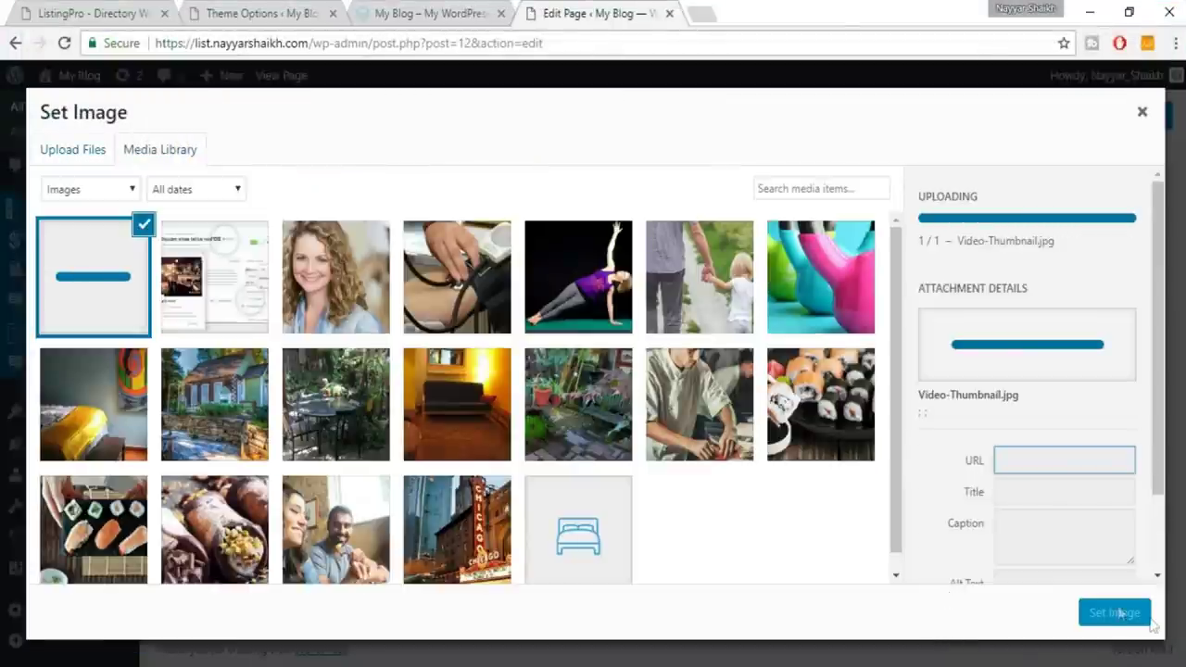
{"action": "left_click", "coordinate": [1102, 619]}
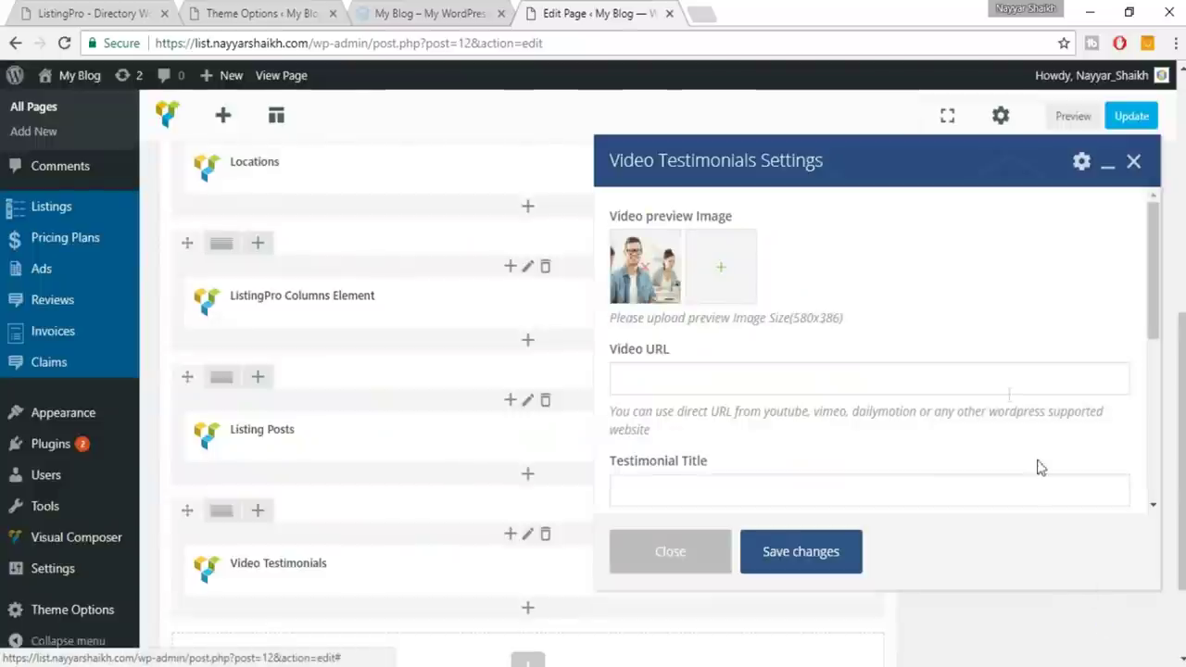
{"action": "left_click", "coordinate": [805, 380]}
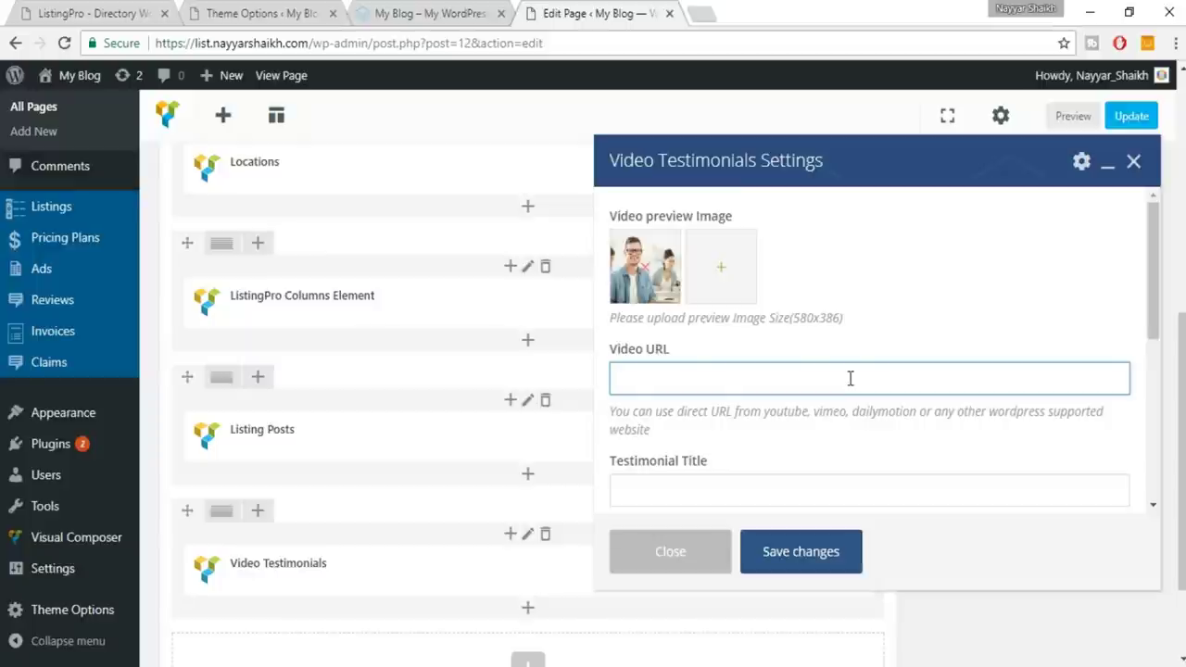
Copy the demo heading 'People talking about us' into the Testimonial Title field.
{"action": "scroll", "coordinate": [880, 324], "scroll_direction": "down", "scroll_amount": 3}
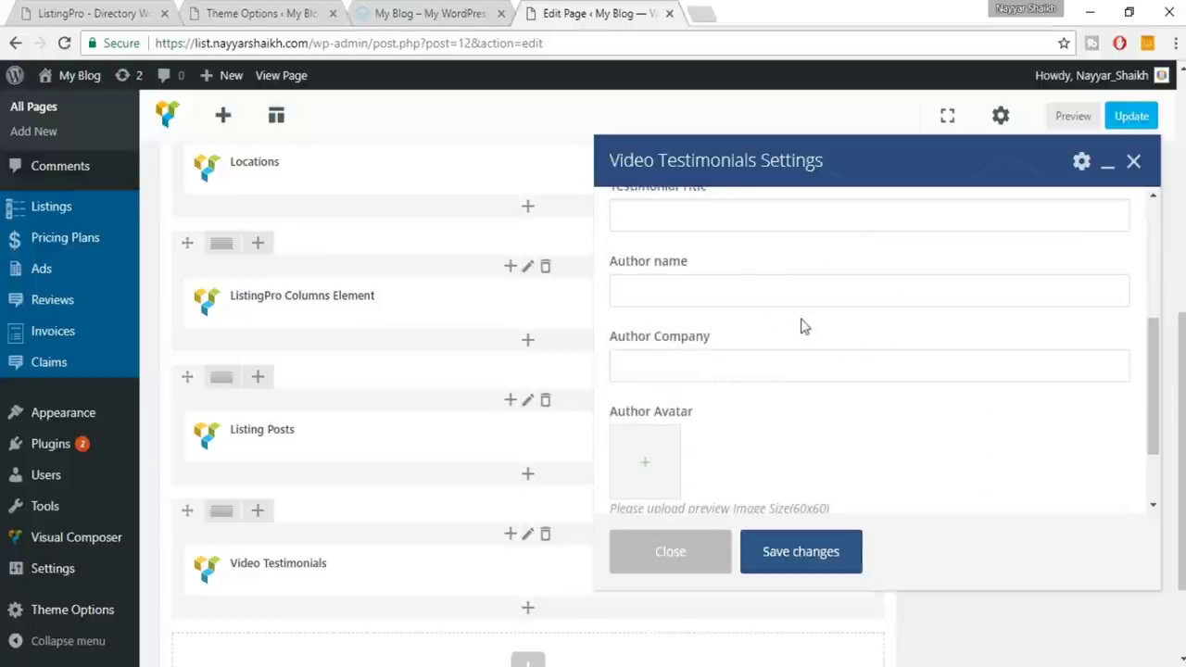
{"action": "scroll", "coordinate": [803, 321], "scroll_direction": "up", "scroll_amount": 1}
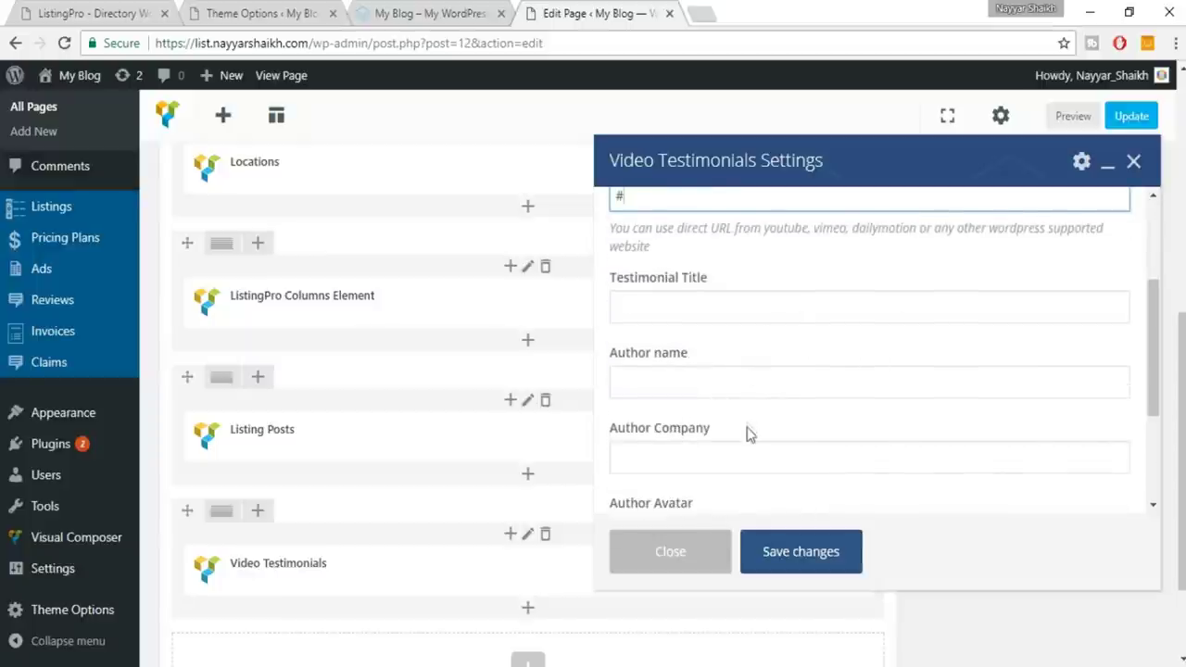
{"action": "left_click", "coordinate": [139, 13]}
{"action": "double_click", "coordinate": [732, 319]}
{"action": "triple_click", "coordinate": [732, 319]}
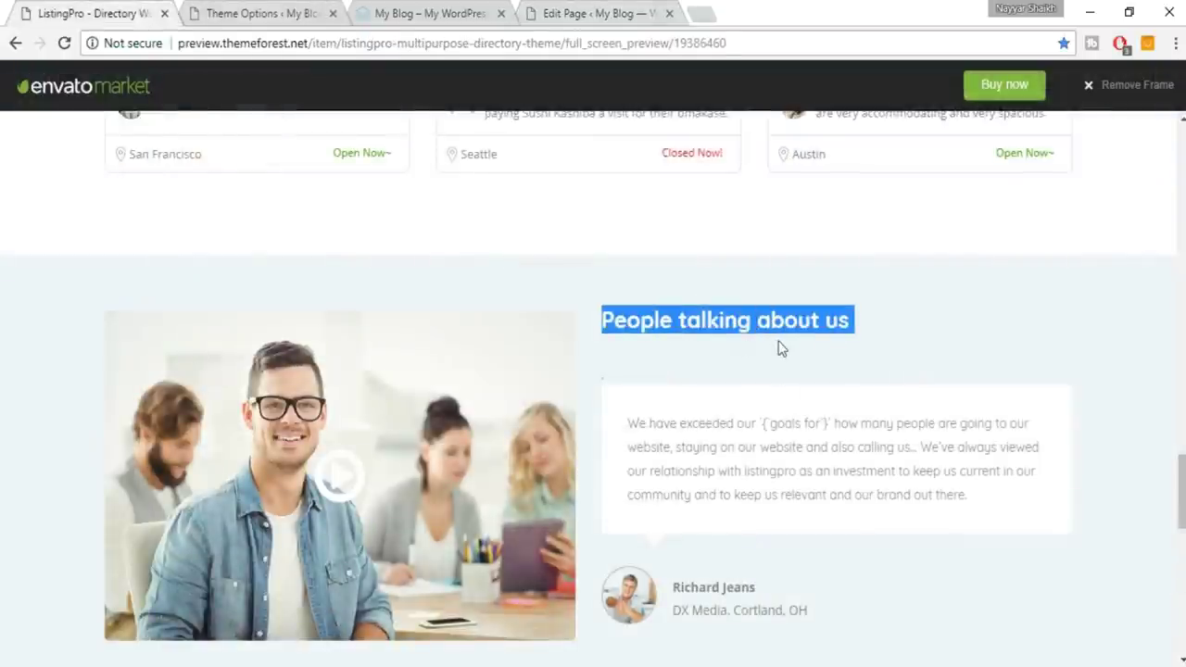
{"action": "left_click", "coordinate": [611, 11]}
{"action": "left_click", "coordinate": [720, 298]}
{"action": "key", "text": "ctrl+v"}
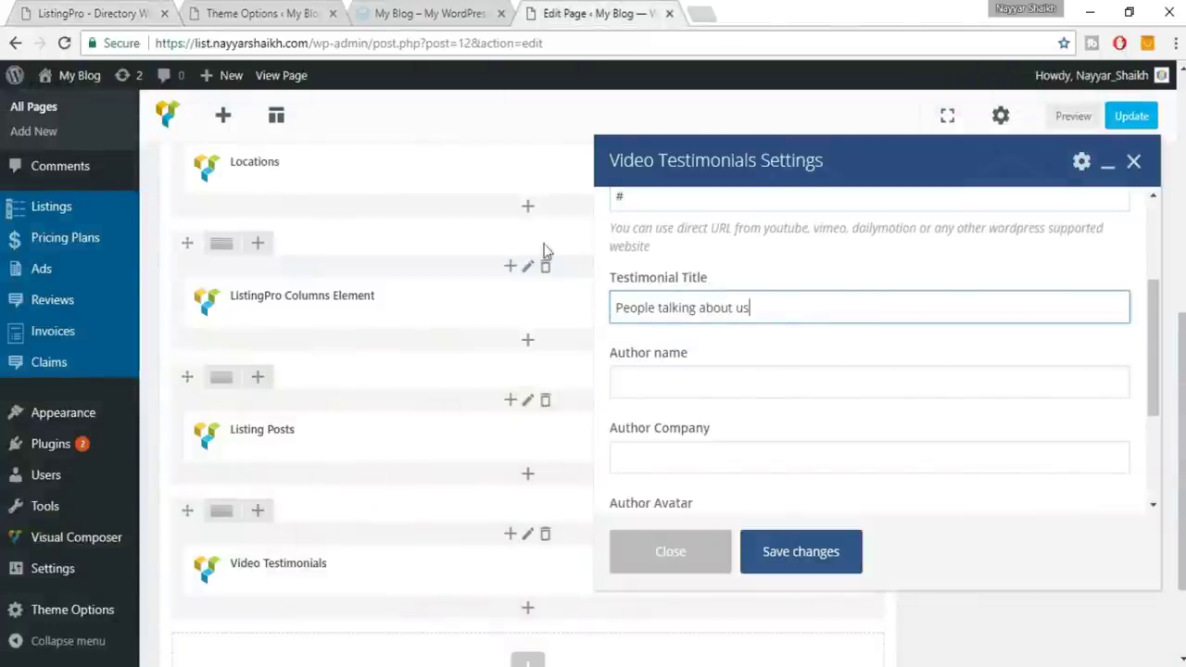
Copy the demo testimonial author's name into the Author name field.
{"action": "left_click", "coordinate": [111, 13]}
{"action": "scroll", "coordinate": [744, 559], "scroll_direction": "down", "scroll_amount": 1}
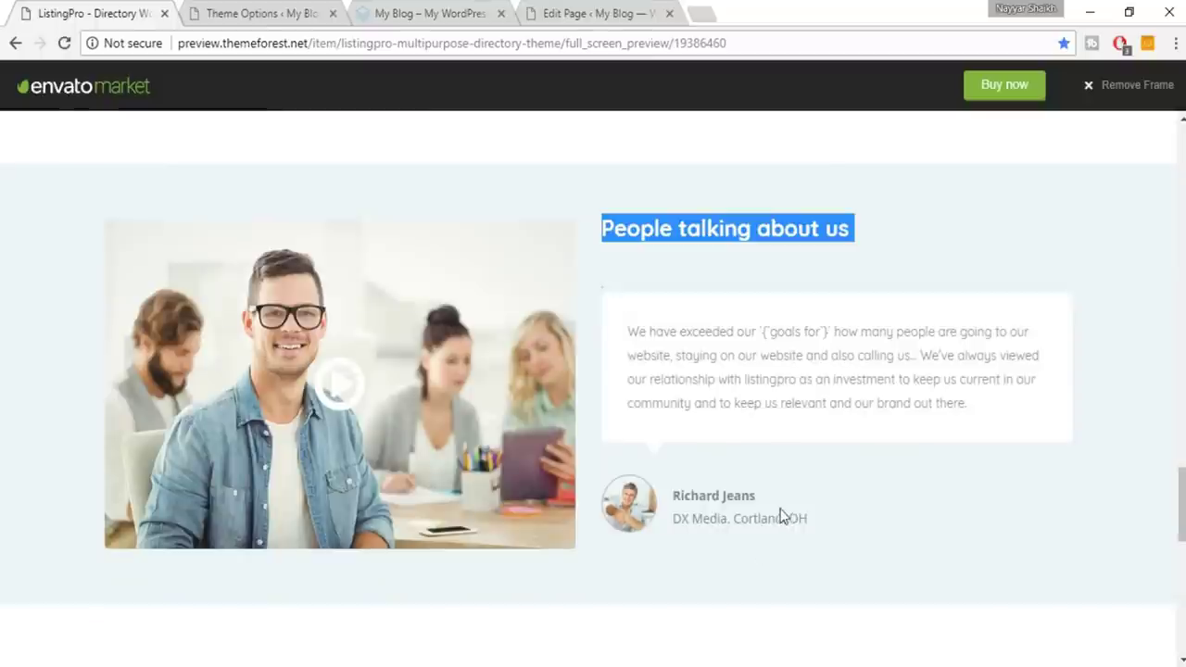
{"action": "triple_click", "coordinate": [695, 484]}
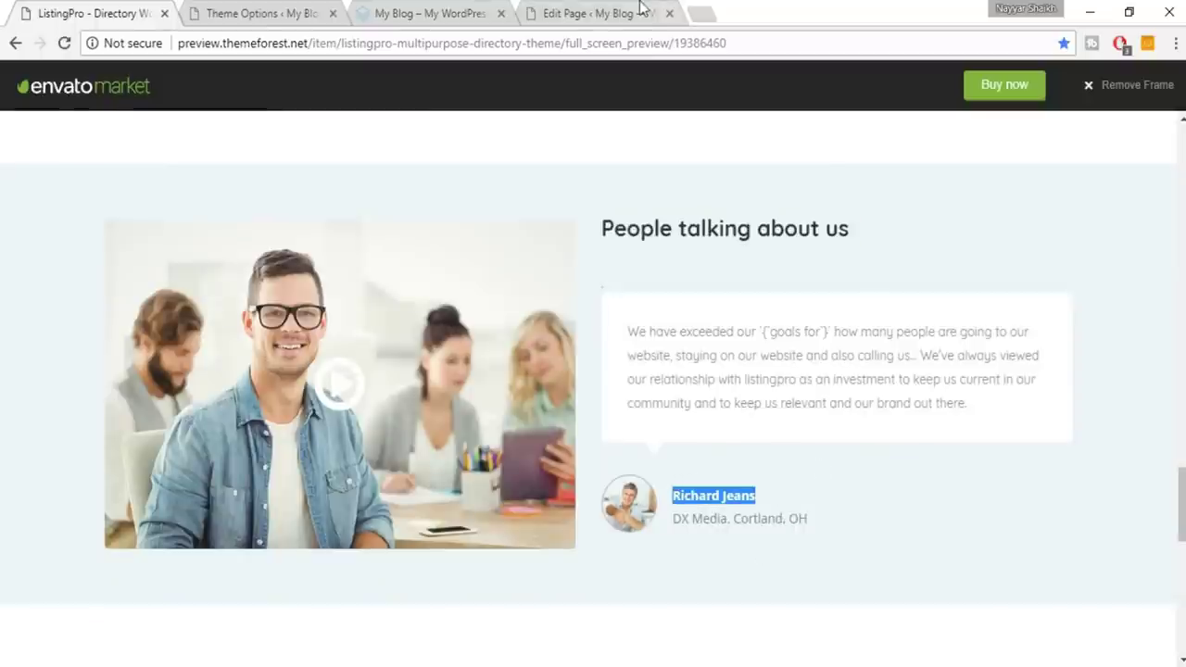
{"action": "key", "text": "ctrl+c"}
{"action": "left_click", "coordinate": [598, 13]}
{"action": "left_click", "coordinate": [776, 382]}
{"action": "key", "text": "ctrl+v"}
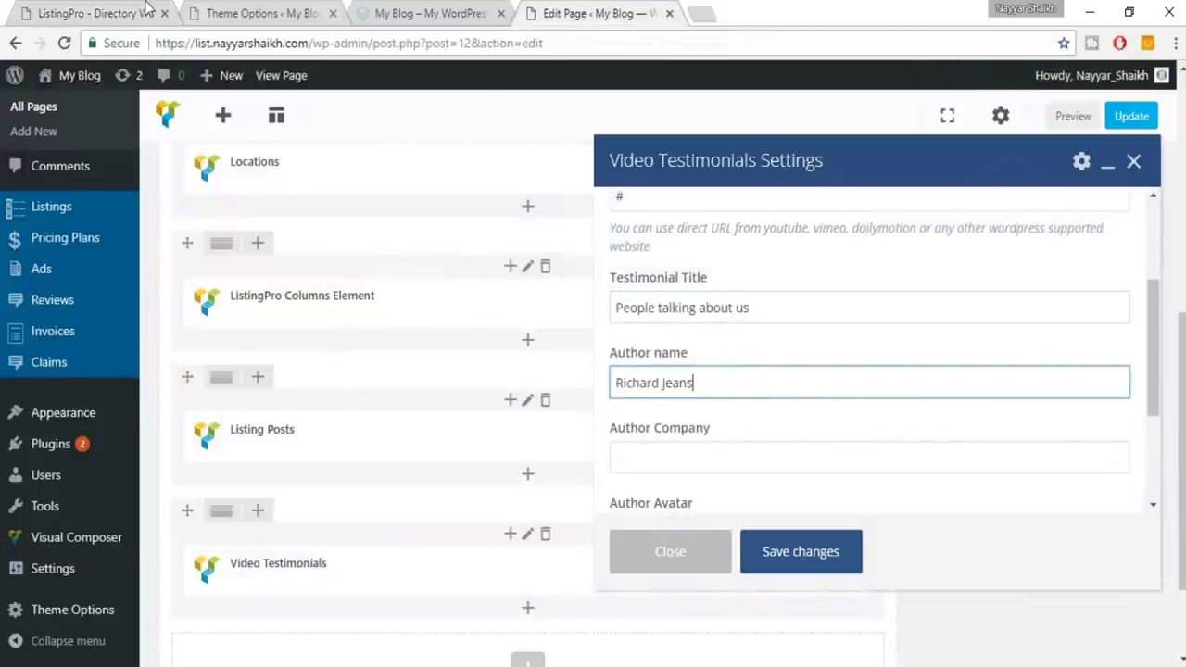
Copy the author's company and location line from the demo into Author Company.
{"action": "left_click", "coordinate": [146, 9]}
{"action": "left_click_drag", "start_coordinate": [811, 520], "coordinate": [671, 494]}
{"action": "left_click", "coordinate": [808, 565]}
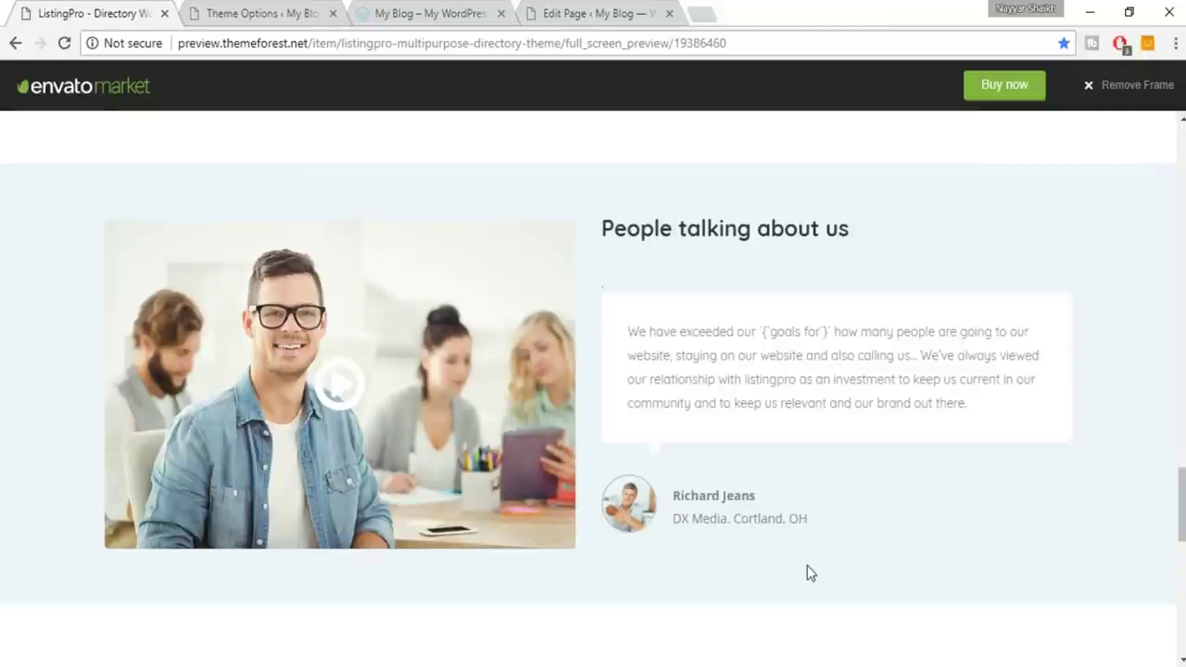
{"action": "left_click_drag", "start_coordinate": [821, 524], "coordinate": [677, 525]}
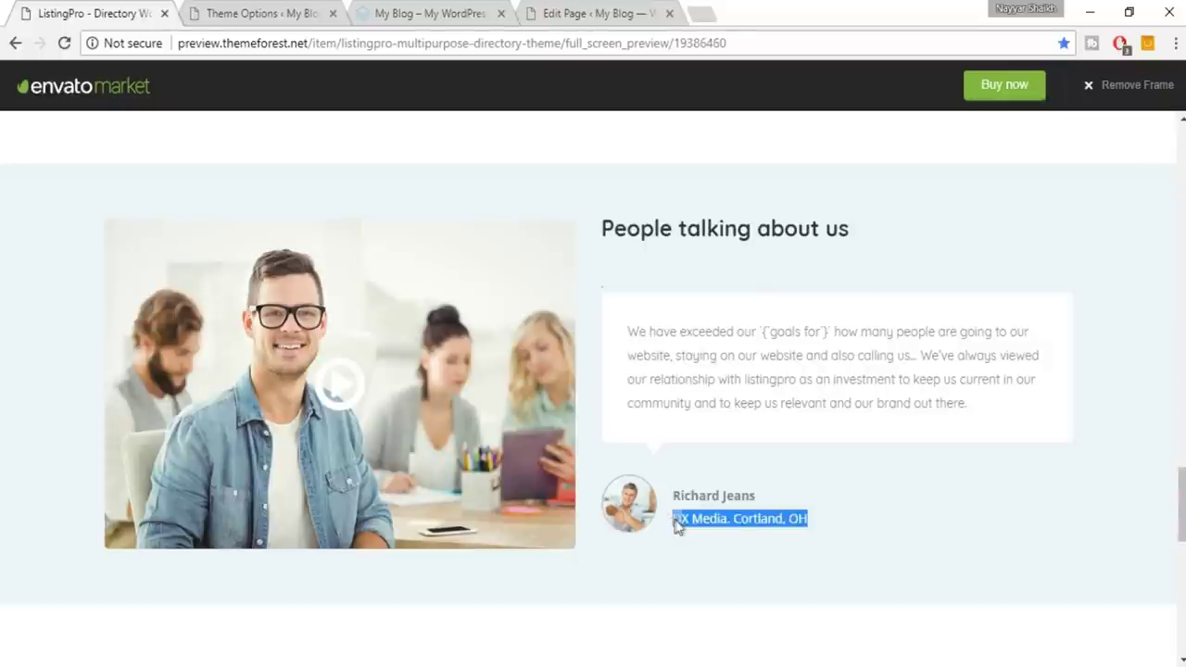
{"action": "left_click", "coordinate": [676, 11]}
{"action": "left_click", "coordinate": [749, 461]}
{"action": "key", "text": "ctrl+v"}
{"action": "scroll", "coordinate": [846, 468], "scroll_direction": "down", "scroll_amount": 2}
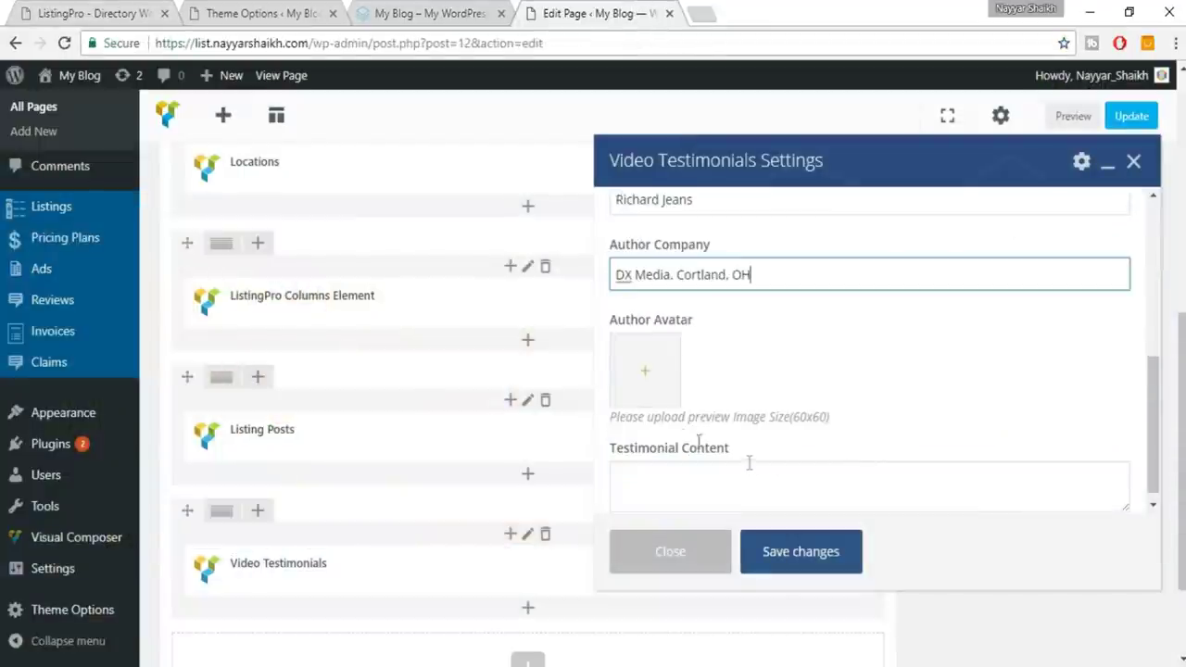
{"action": "left_click", "coordinate": [107, 11]}
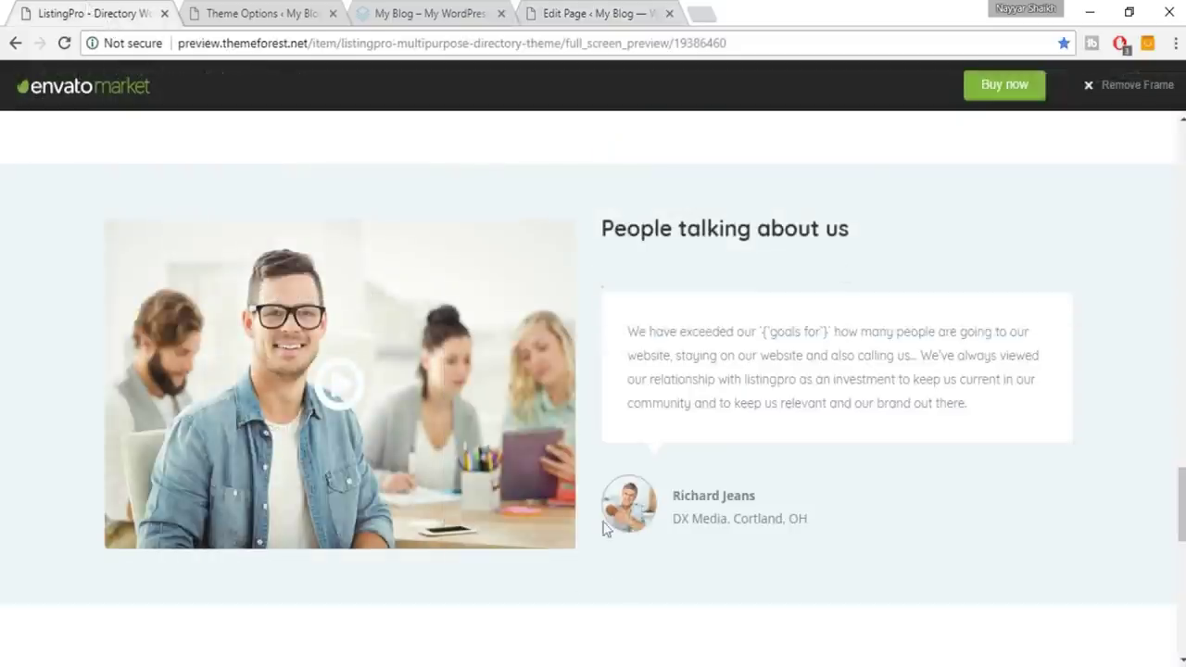
{"action": "left_click", "coordinate": [626, 11]}
Upload Author-Avatar and set it as the testimonial's author avatar.
{"action": "left_click", "coordinate": [664, 382]}
{"action": "left_click", "coordinate": [74, 150]}
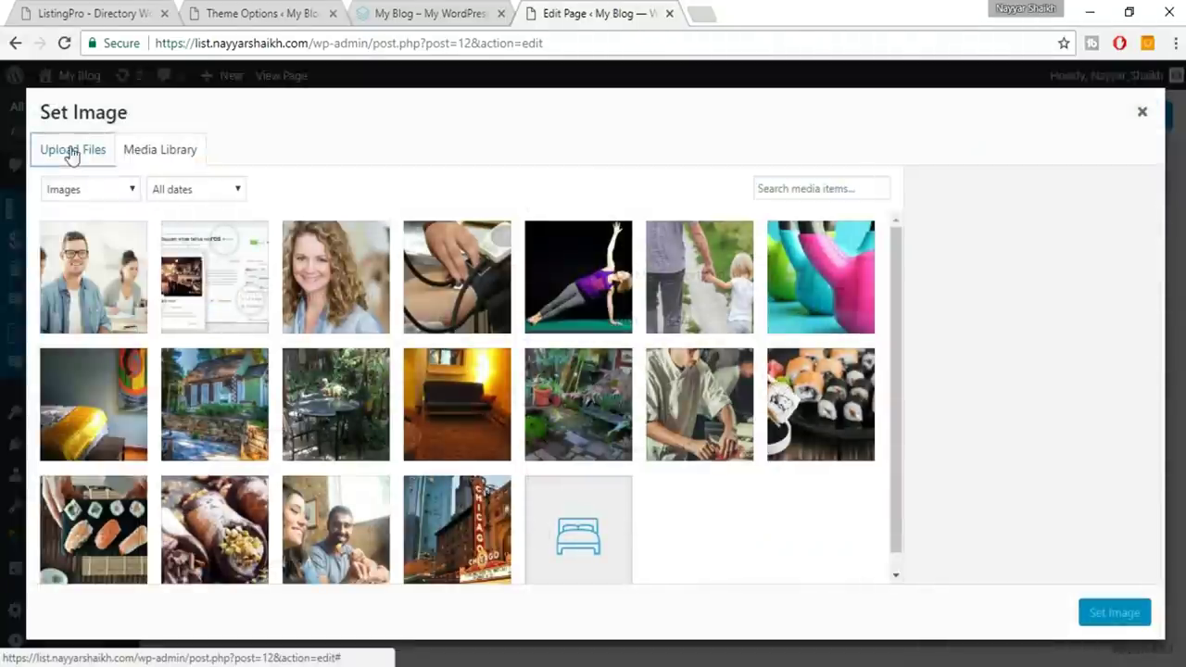
{"action": "left_click", "coordinate": [568, 387]}
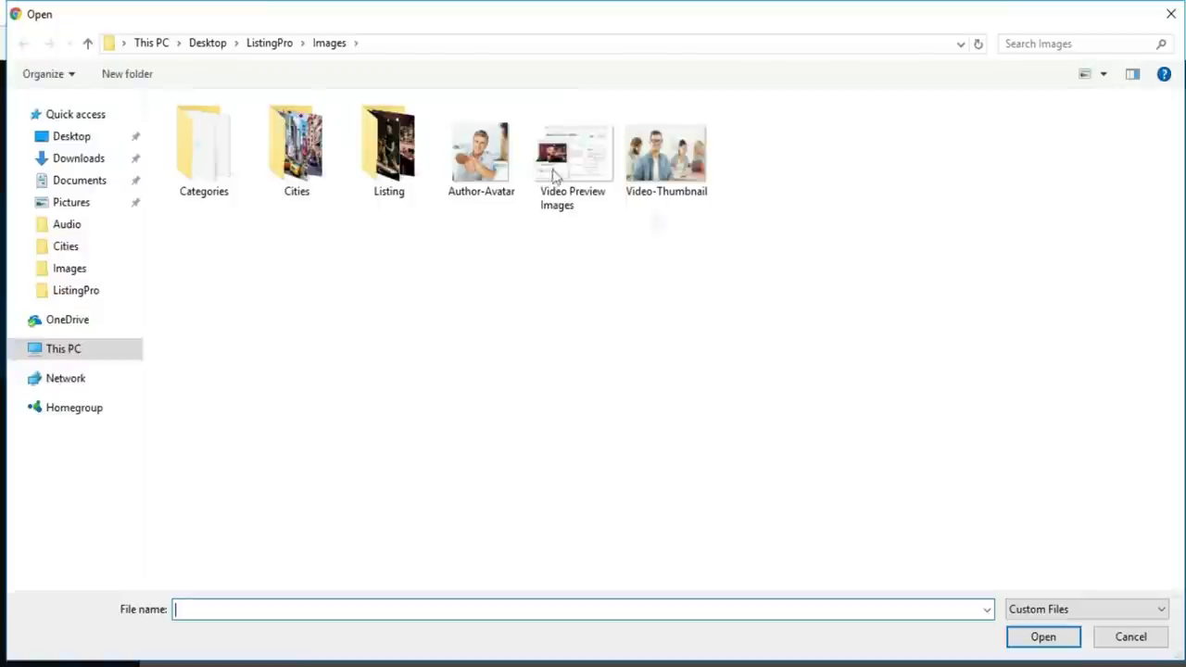
{"action": "left_click", "coordinate": [492, 186]}
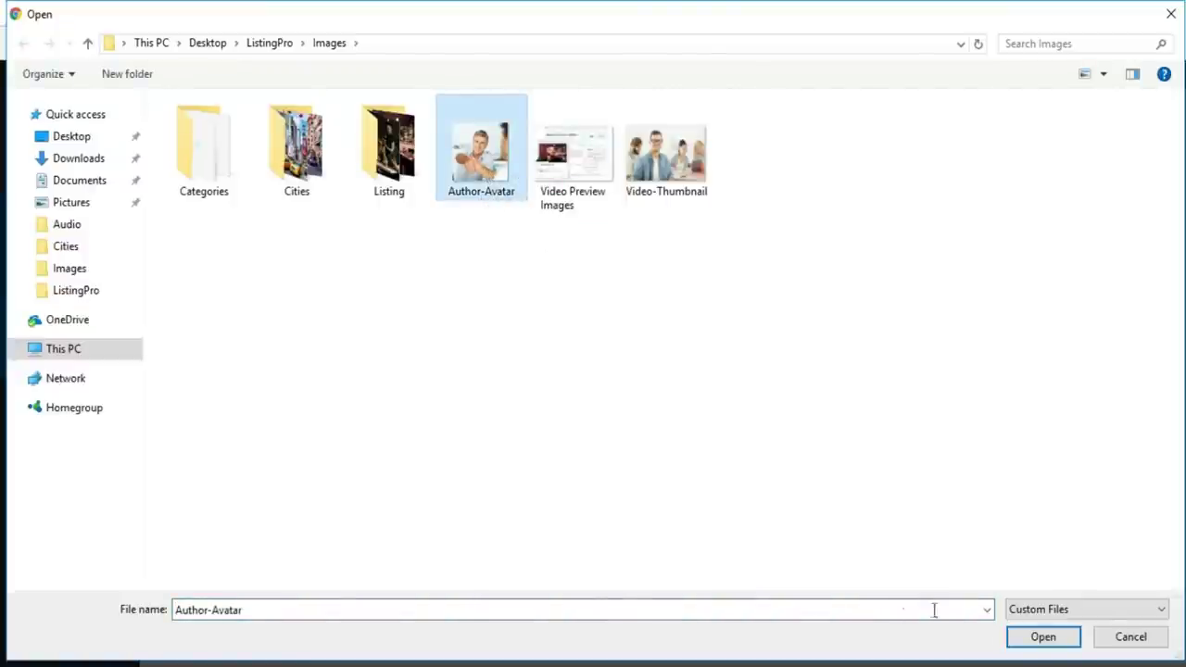
{"action": "left_click", "coordinate": [1032, 641]}
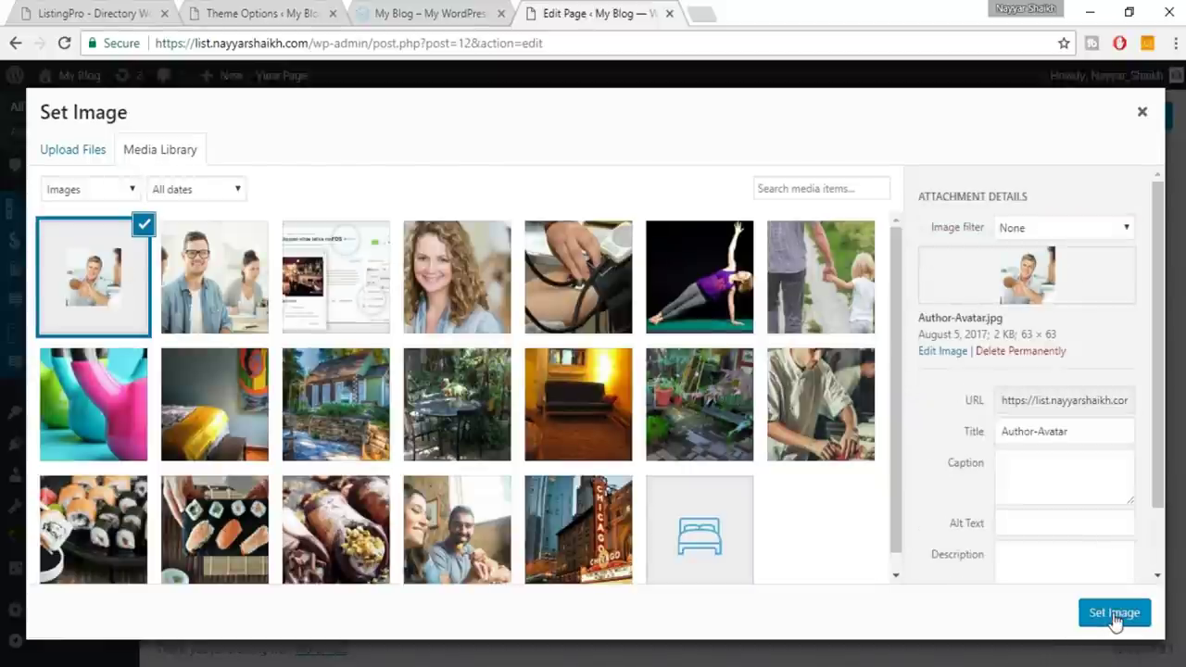
{"action": "left_click", "coordinate": [1115, 613]}
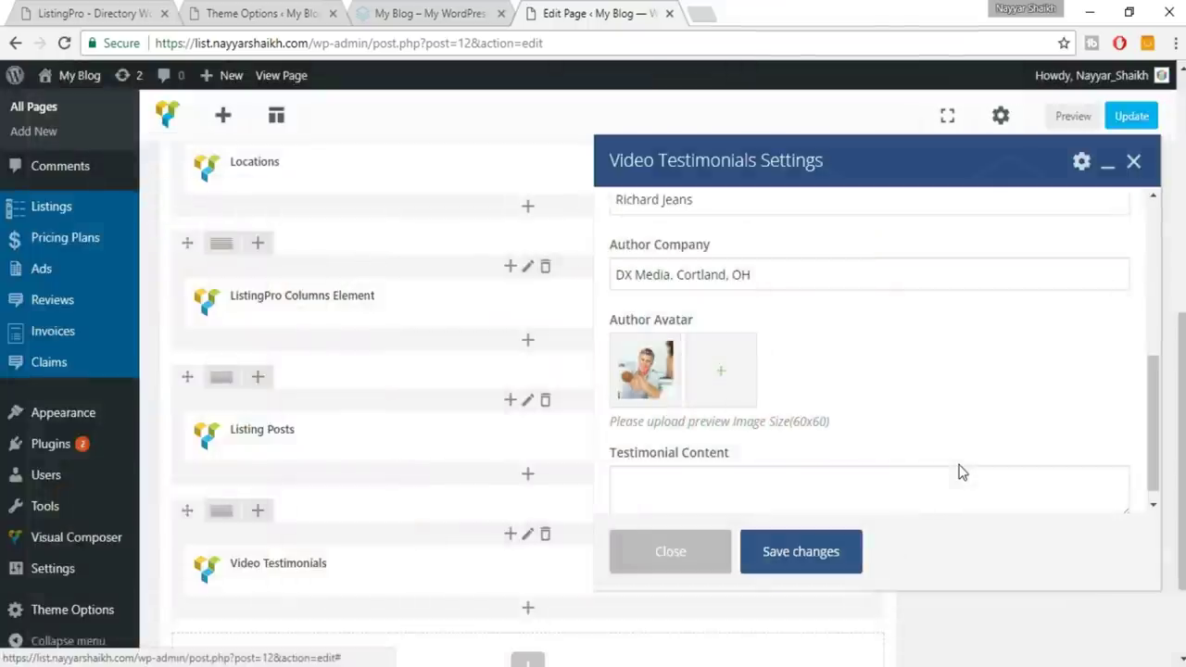
Paste the demo's testimonial paragraph as Testimonial Content and save the element settings.
{"action": "left_click", "coordinate": [798, 477]}
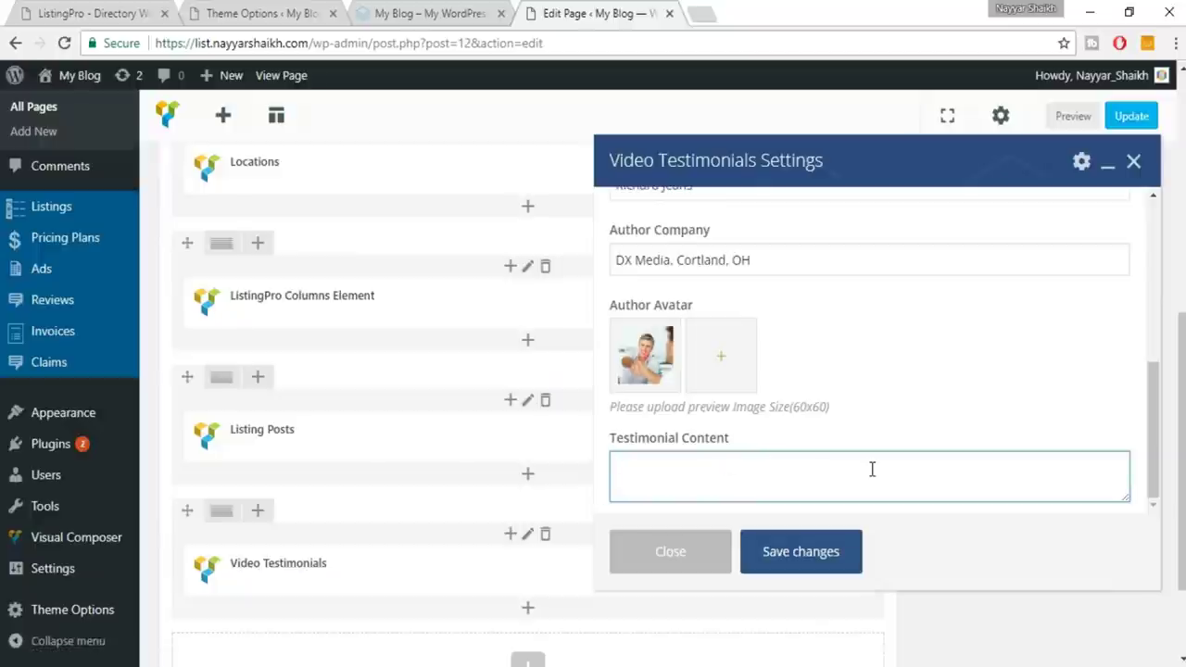
{"action": "left_click", "coordinate": [58, 11]}
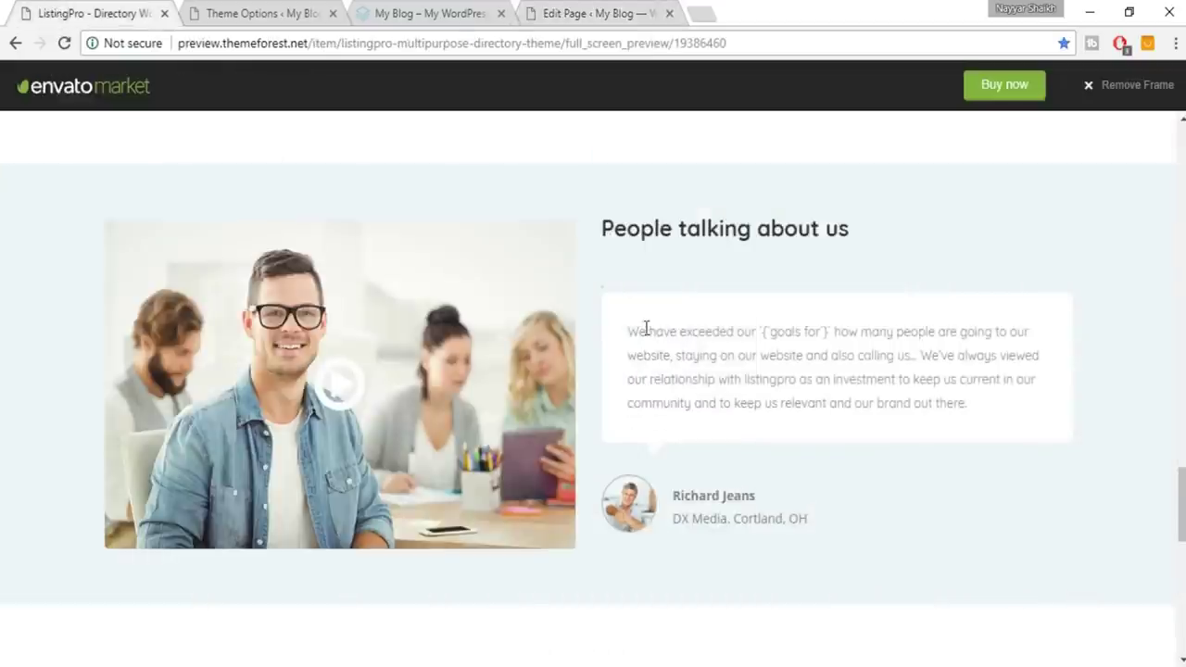
{"action": "left_click_drag", "start_coordinate": [625, 334], "coordinate": [1009, 408]}
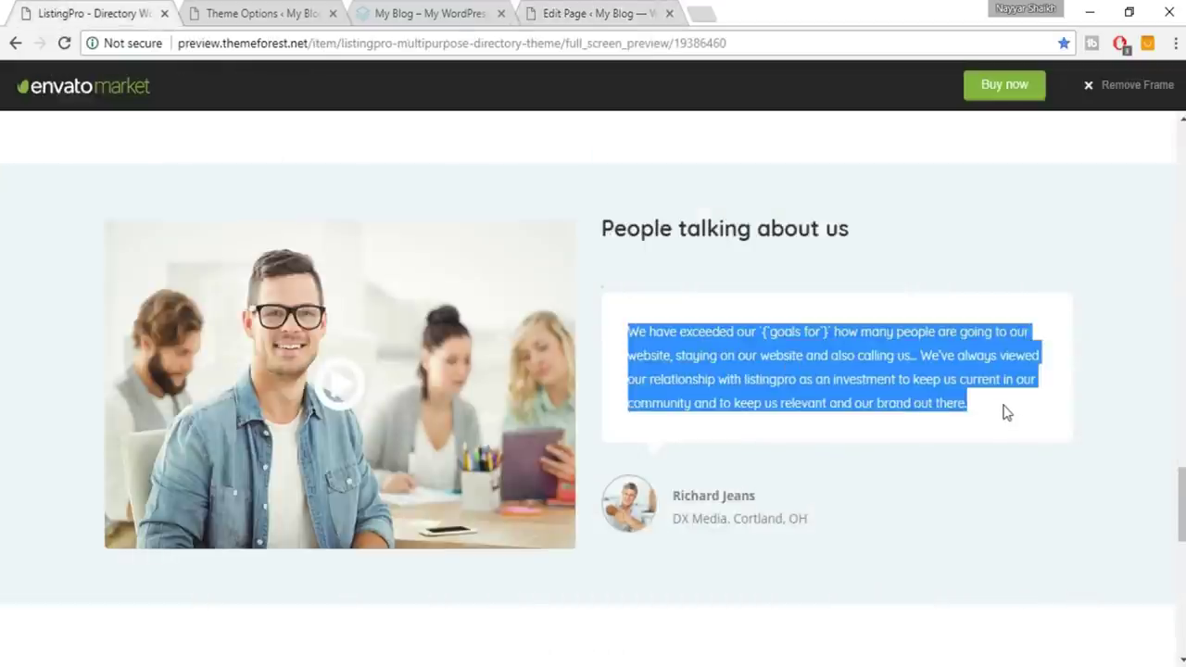
{"action": "left_click", "coordinate": [602, 12]}
{"action": "key", "text": "ctrl+v"}
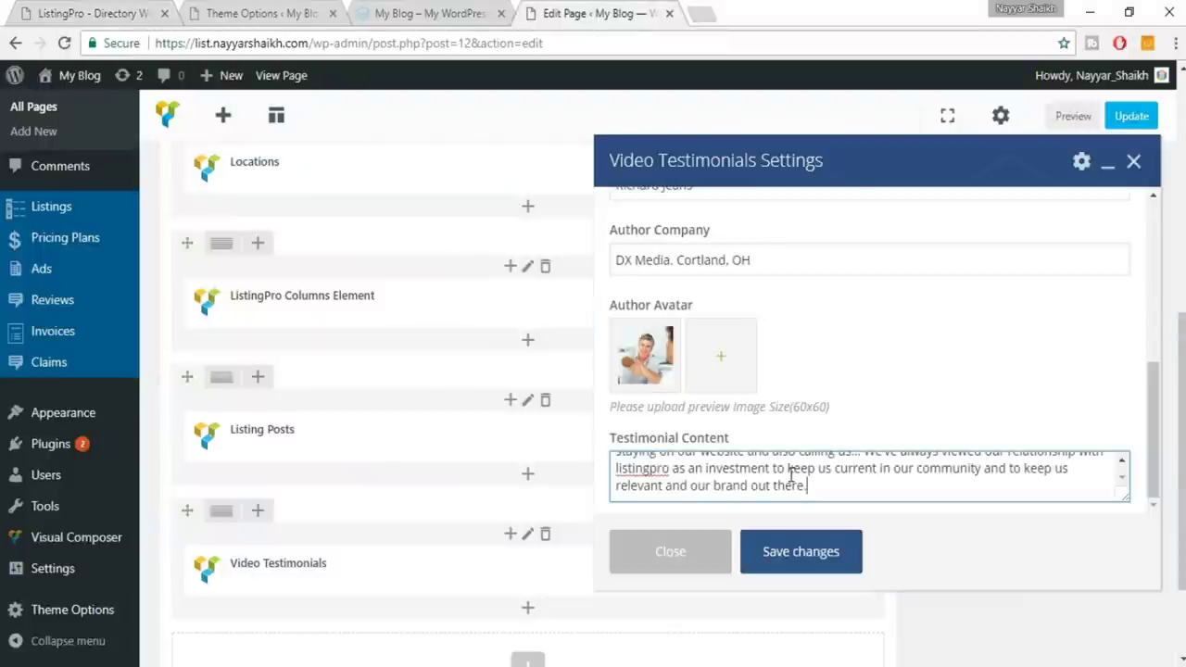
{"action": "left_click", "coordinate": [801, 551]}
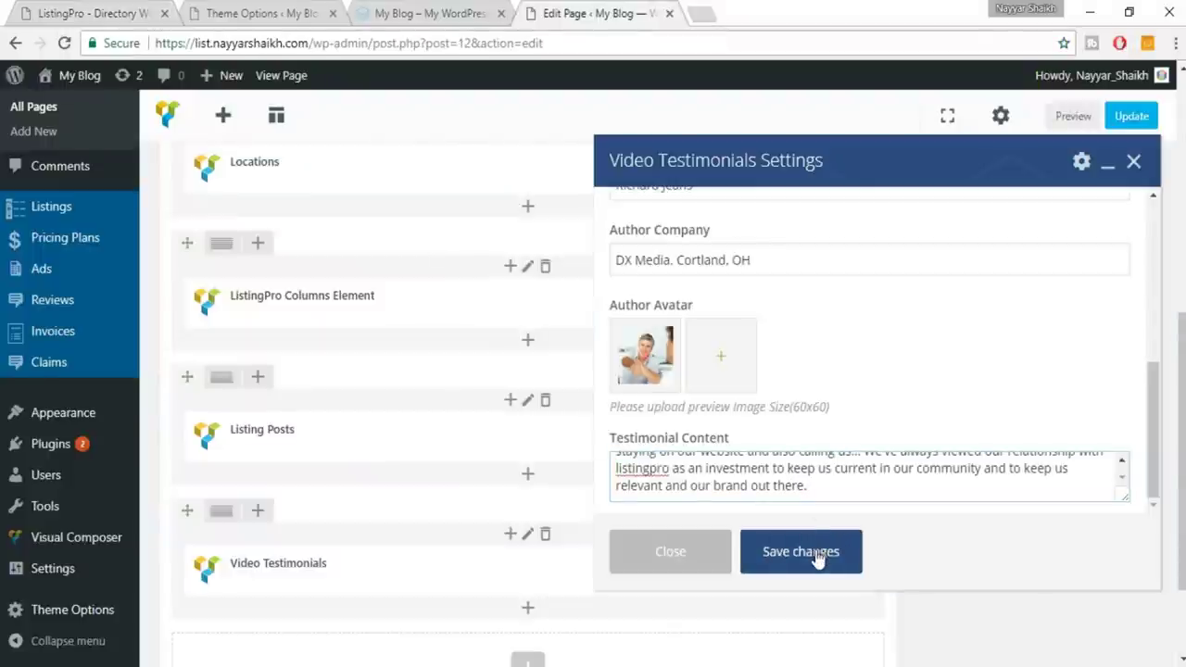
{"action": "left_click", "coordinate": [78, 10]}
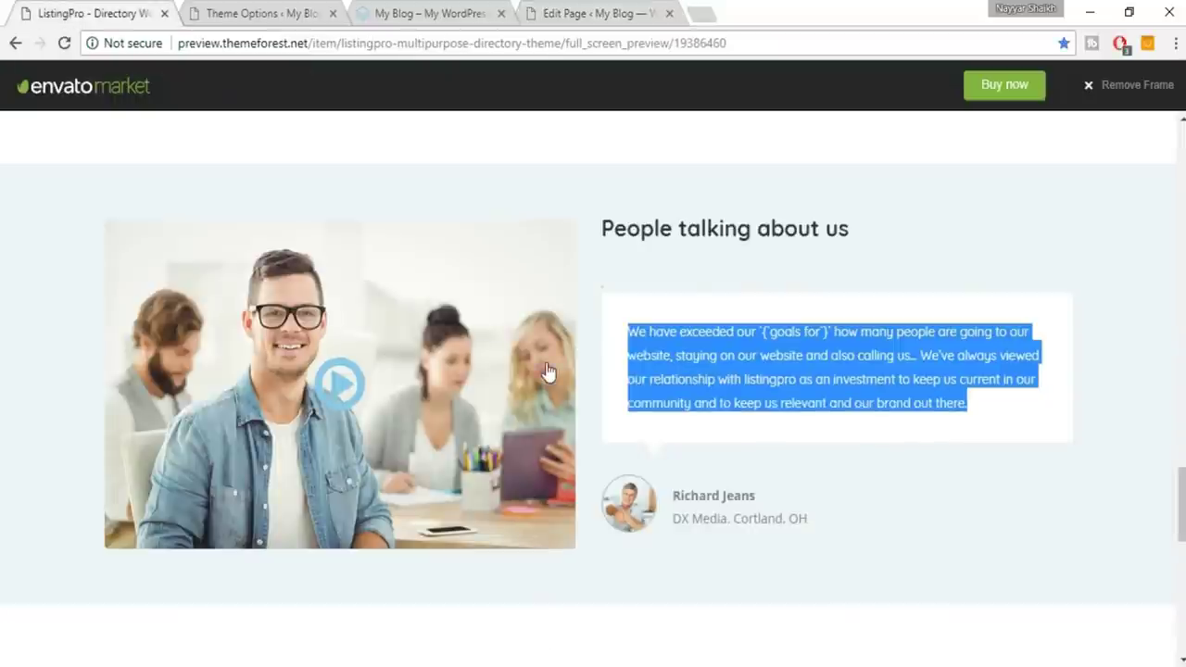
{"action": "scroll", "coordinate": [802, 431], "scroll_direction": "up", "scroll_amount": 2}
{"action": "scroll", "coordinate": [860, 457], "scroll_direction": "down", "scroll_amount": 2}
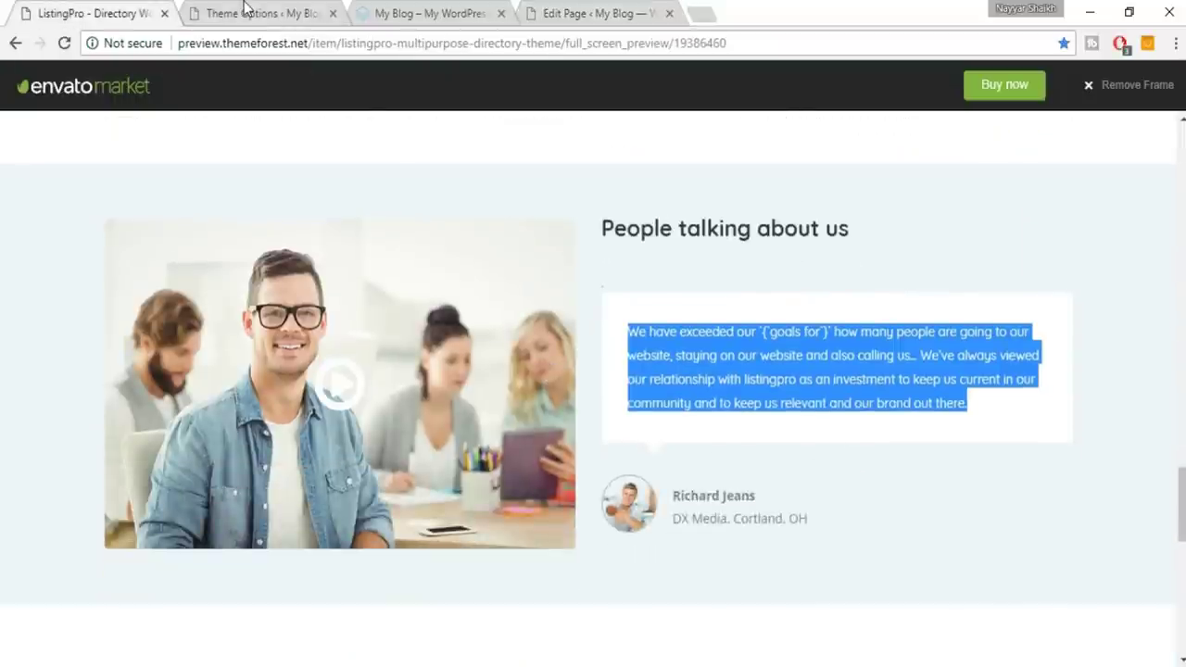
Update the homepage in the page editor.
{"action": "left_click", "coordinate": [246, 11]}
{"action": "left_click", "coordinate": [642, 11]}
{"action": "left_click", "coordinate": [1126, 116]}
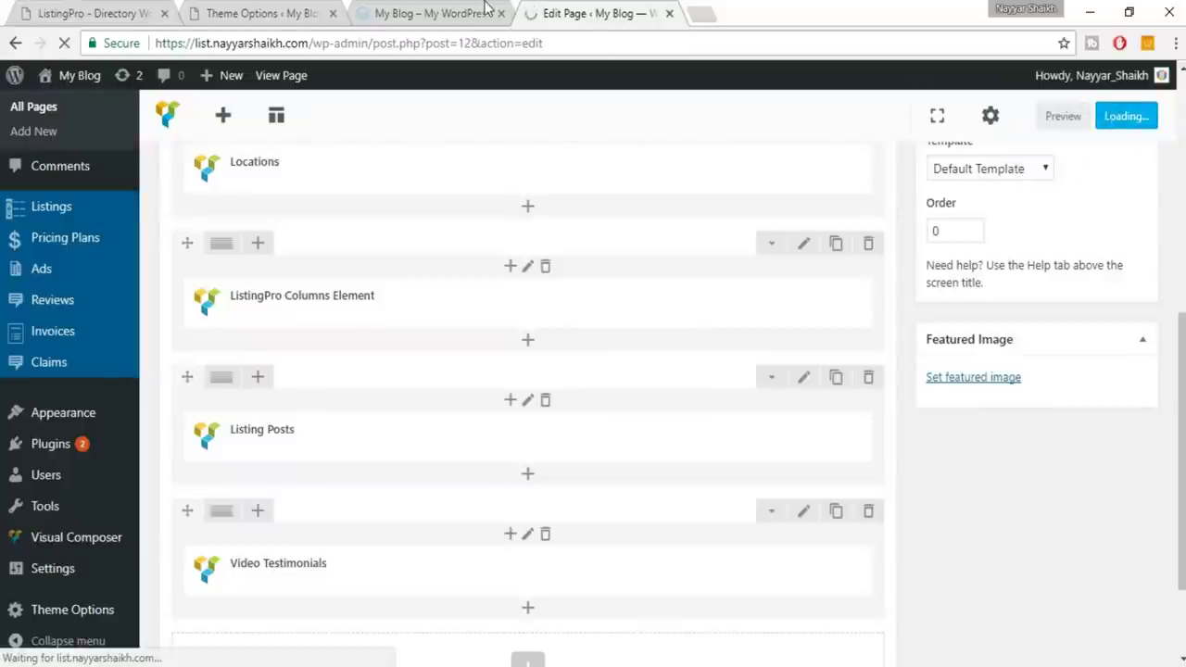
Reload the live homepage and scroll down to the People talking about us section.
{"action": "left_click", "coordinate": [487, 11]}
{"action": "left_click", "coordinate": [525, 43]}
{"action": "key", "text": "Return"}
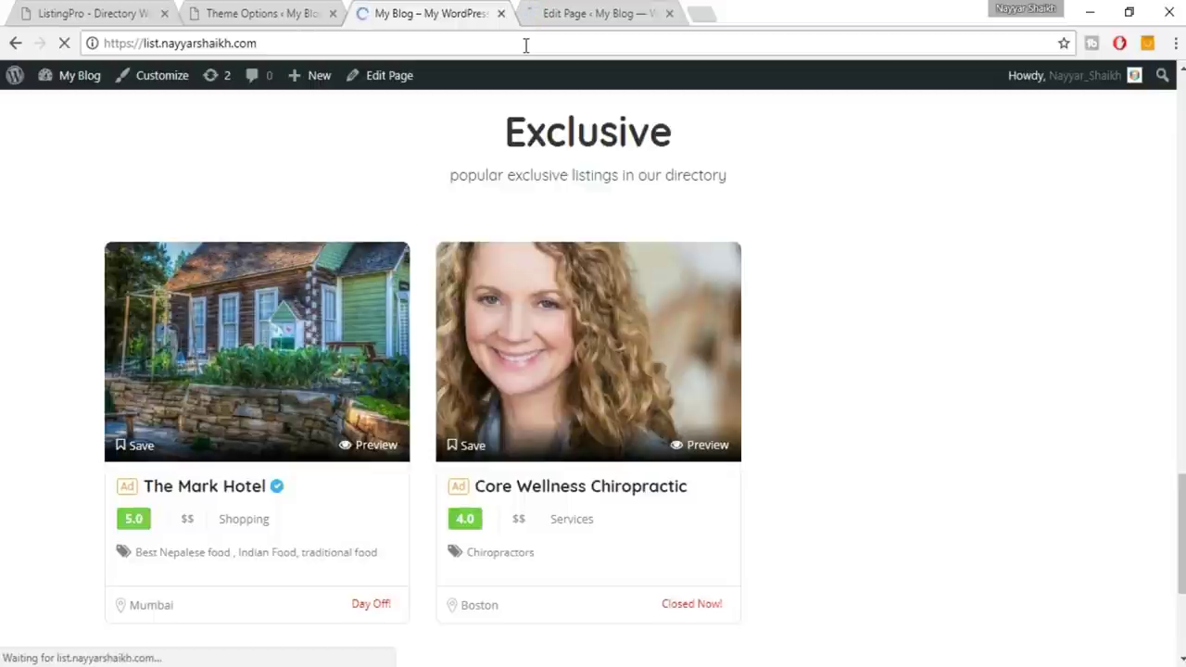
{"action": "scroll", "coordinate": [424, 379], "scroll_direction": "down", "scroll_amount": 4}
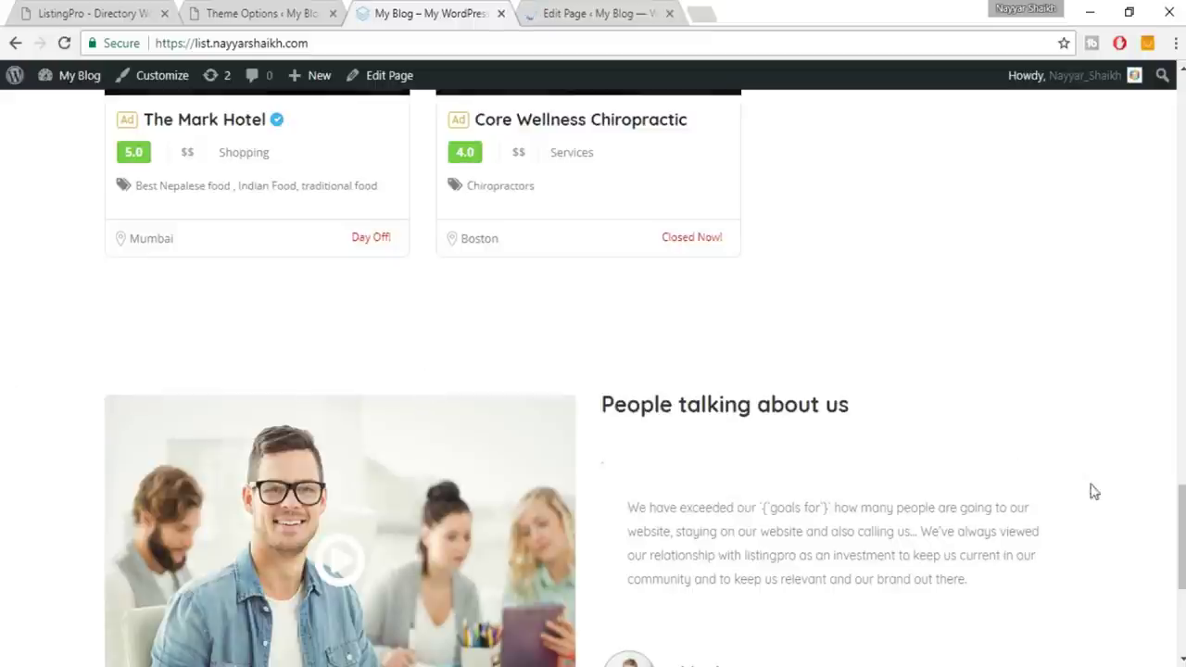
{"action": "mouse_move", "coordinate": [1182, 537]}
{"action": "left_mouse_down"}
{"action": "mouse_move", "coordinate": [1183, 236]}
{"action": "mouse_move", "coordinate": [1180, 547]}
{"action": "left_mouse_up"}
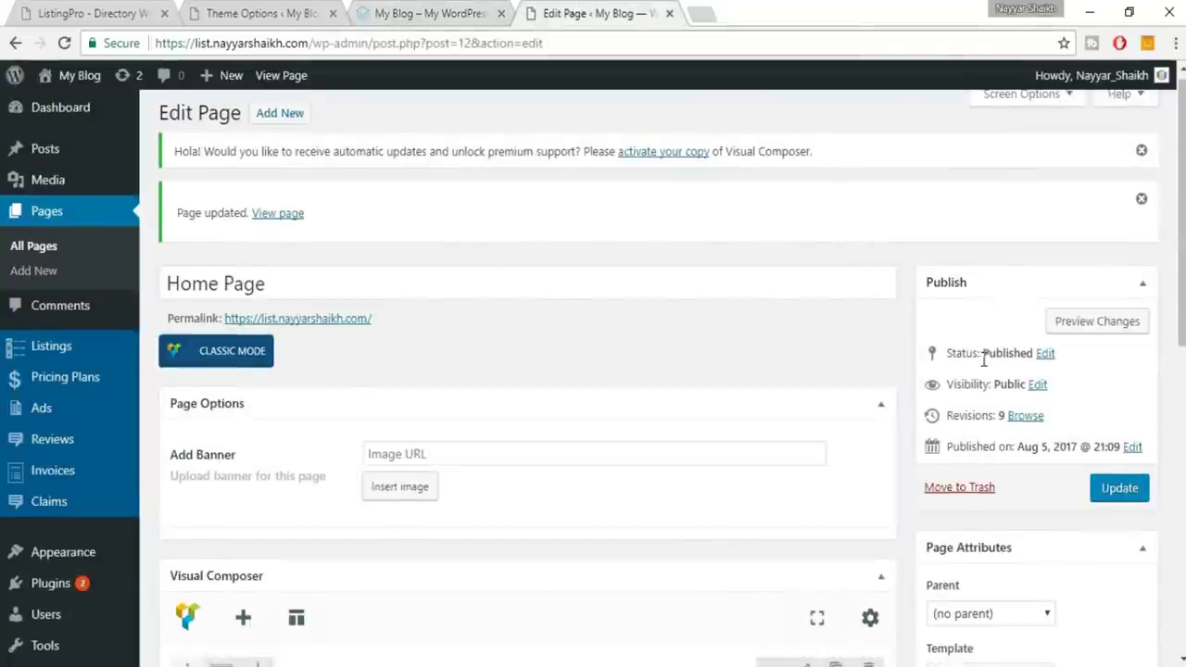
{"action": "scroll", "coordinate": [890, 464], "scroll_direction": "down", "scroll_amount": 5}
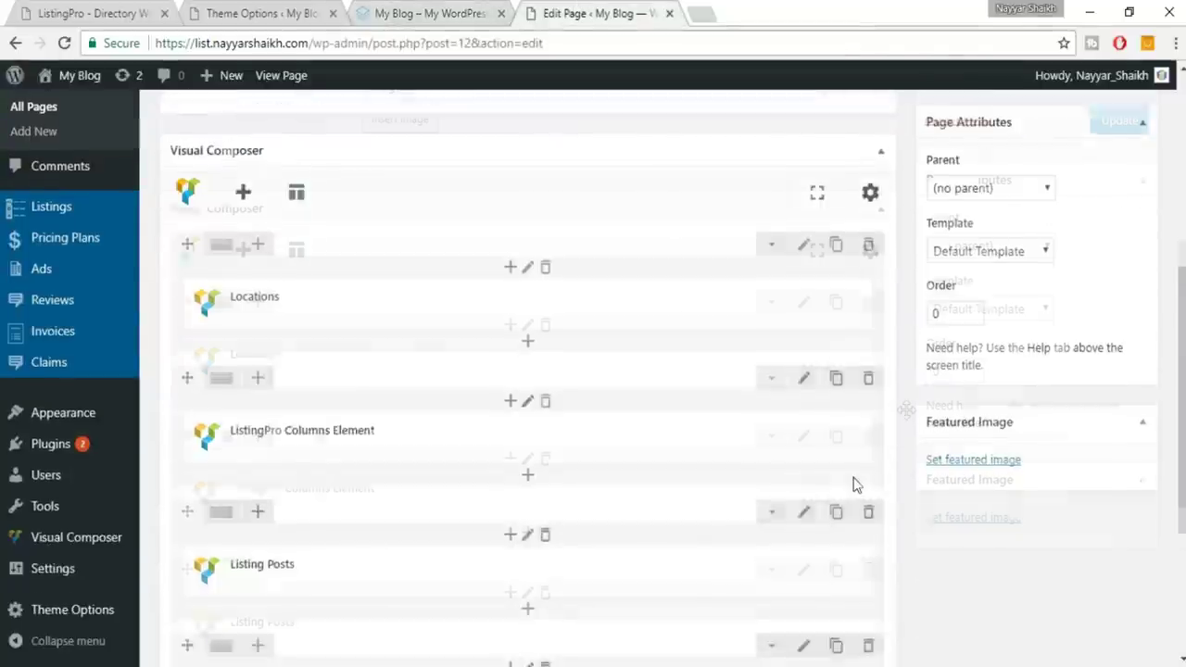
{"action": "scroll", "coordinate": [855, 484], "scroll_direction": "down", "scroll_amount": 3}
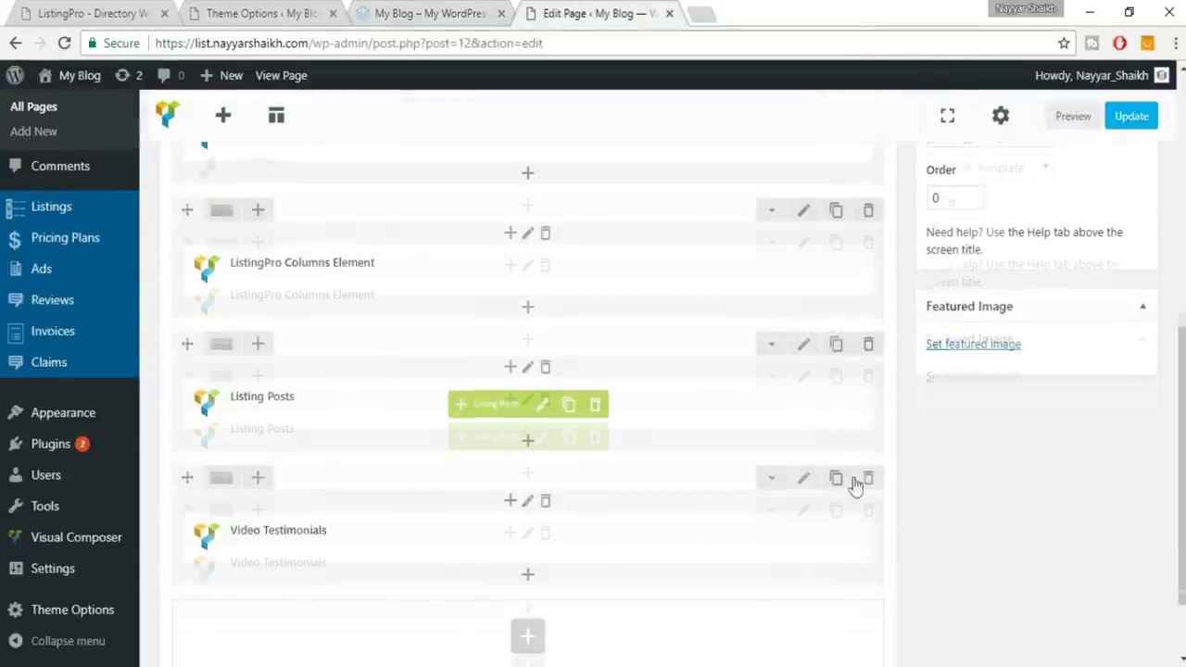
Give the testimonials row a #eff3f6 background colour and save the row settings.
{"action": "left_click", "coordinate": [804, 478]}
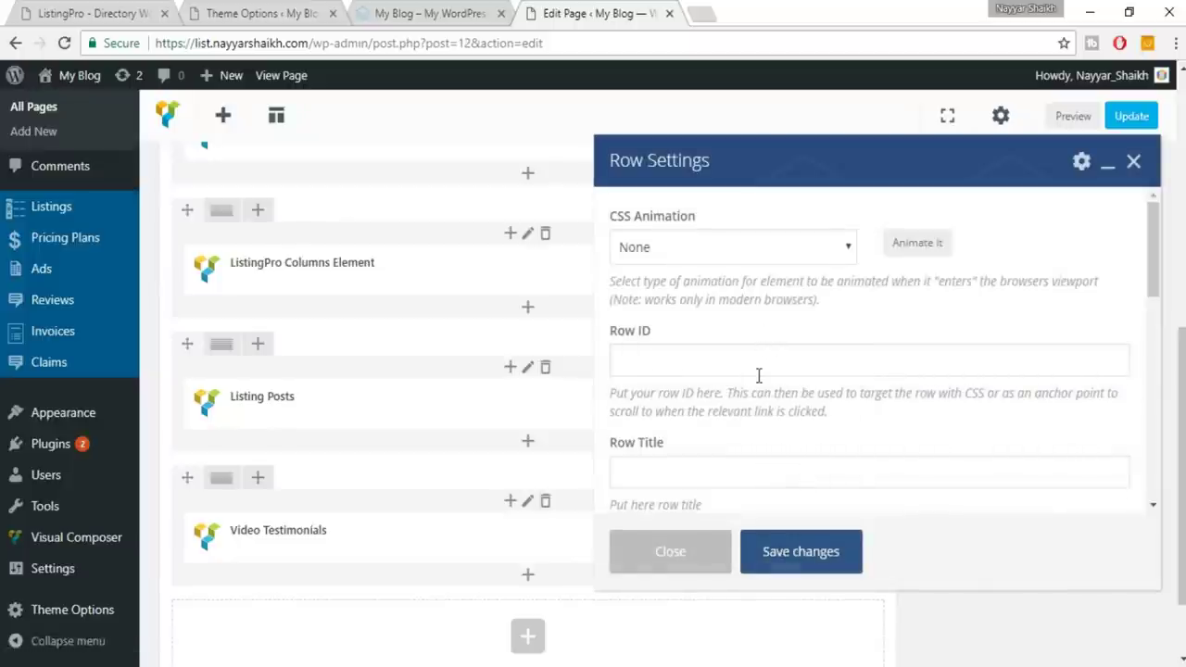
{"action": "scroll", "coordinate": [758, 375], "scroll_direction": "down", "scroll_amount": 10}
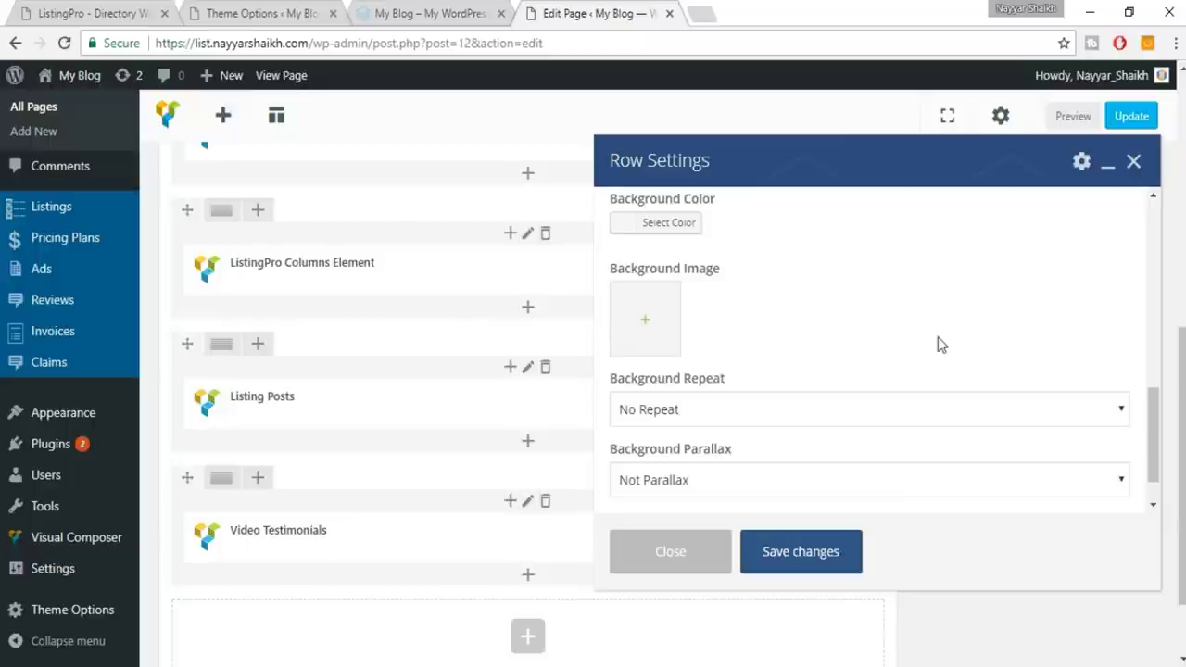
{"action": "scroll", "coordinate": [938, 345], "scroll_direction": "up", "scroll_amount": 2}
{"action": "left_click", "coordinate": [691, 314]}
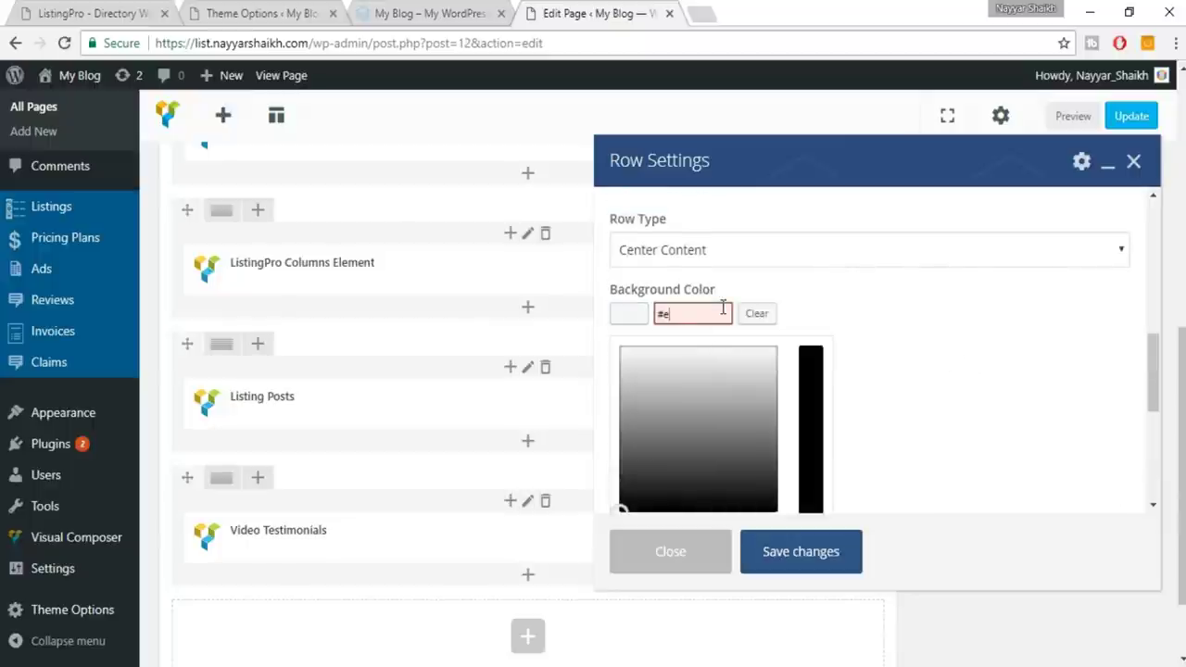
{"action": "type", "text": "ff"}
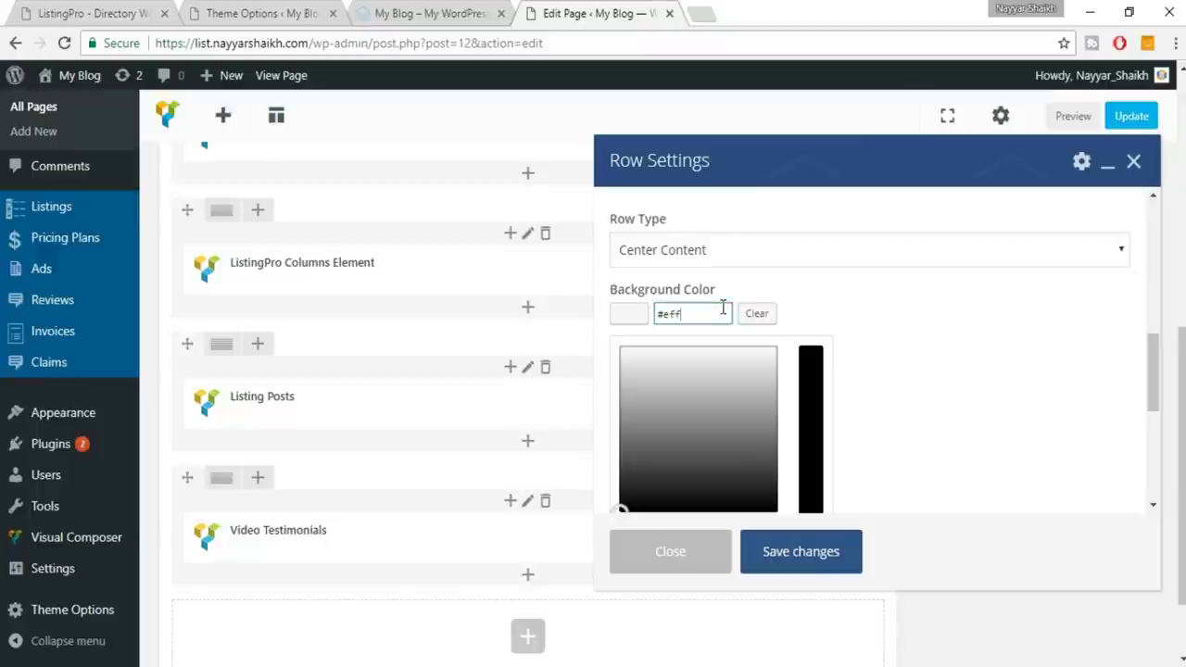
{"action": "type", "text": "3f6"}
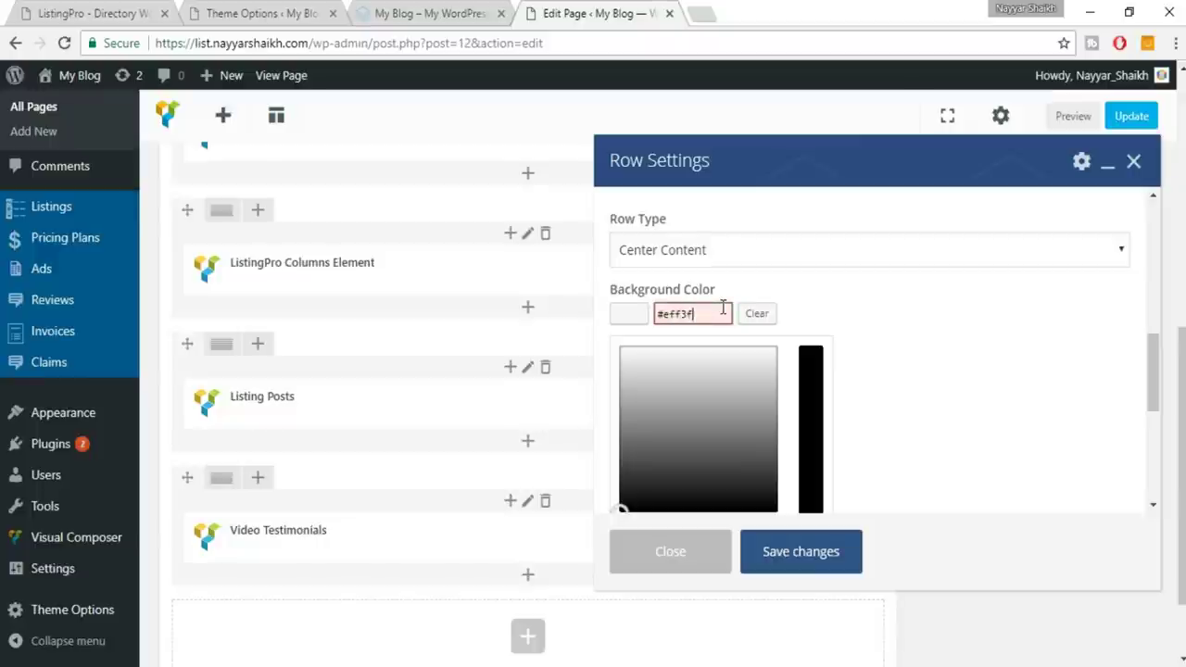
{"action": "left_click", "coordinate": [795, 562]}
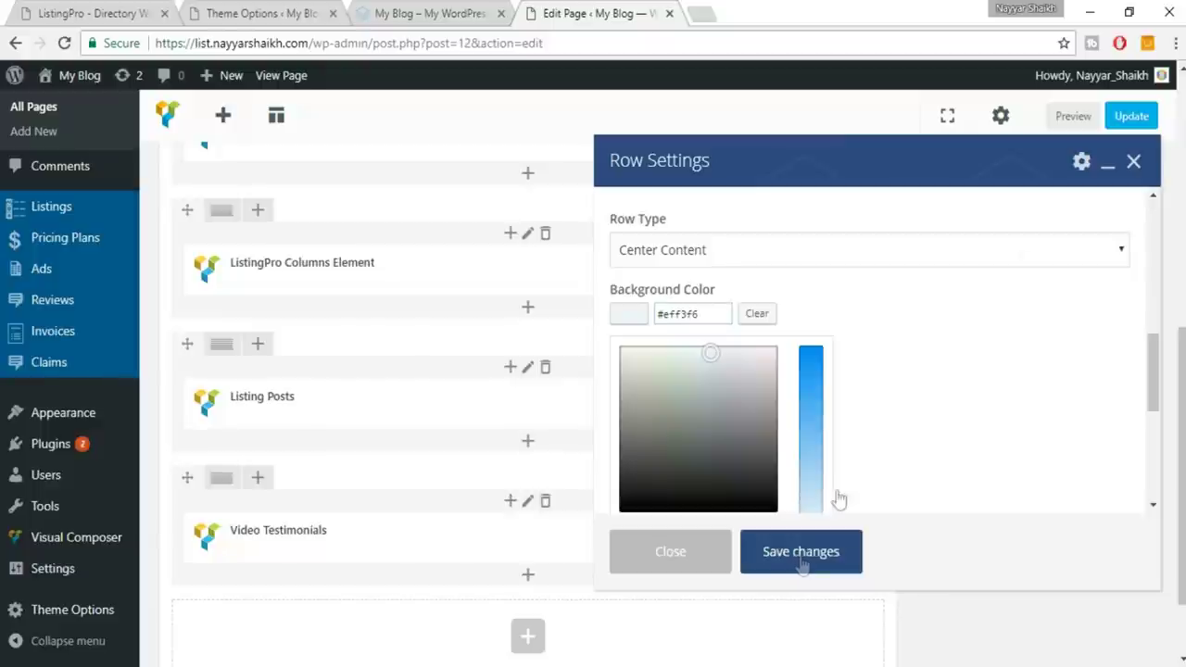
Update the homepage and reload the live site to see the light-blue background.
{"action": "left_click", "coordinate": [1132, 116]}
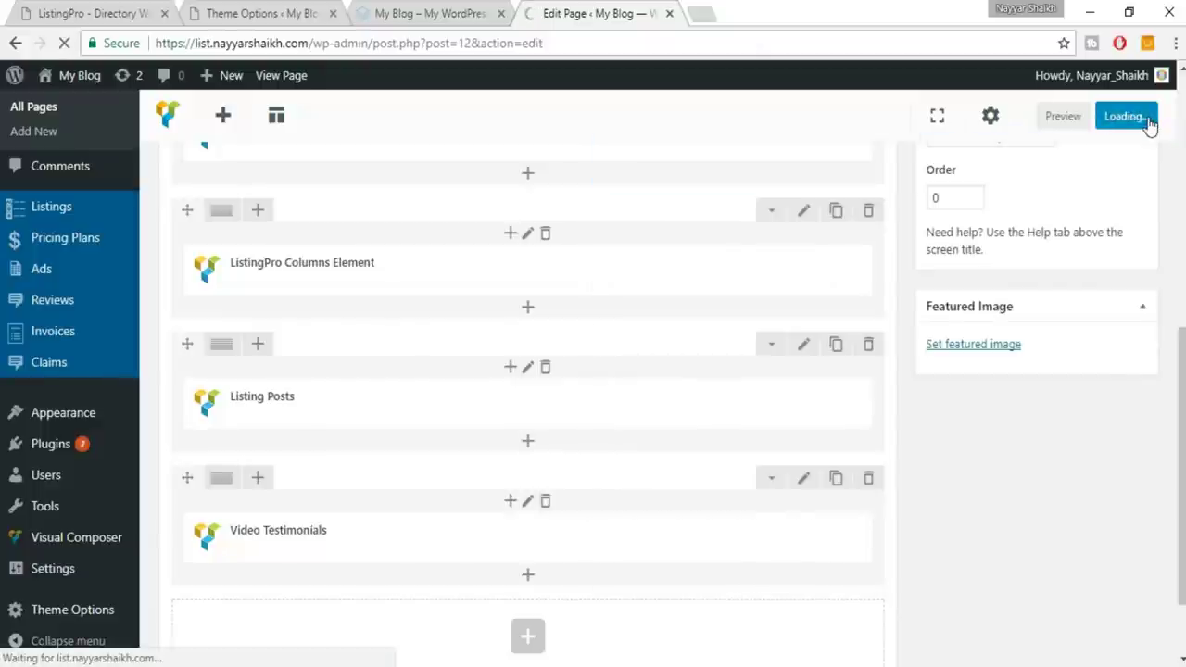
{"action": "left_click", "coordinate": [463, 15]}
{"action": "left_click", "coordinate": [499, 34]}
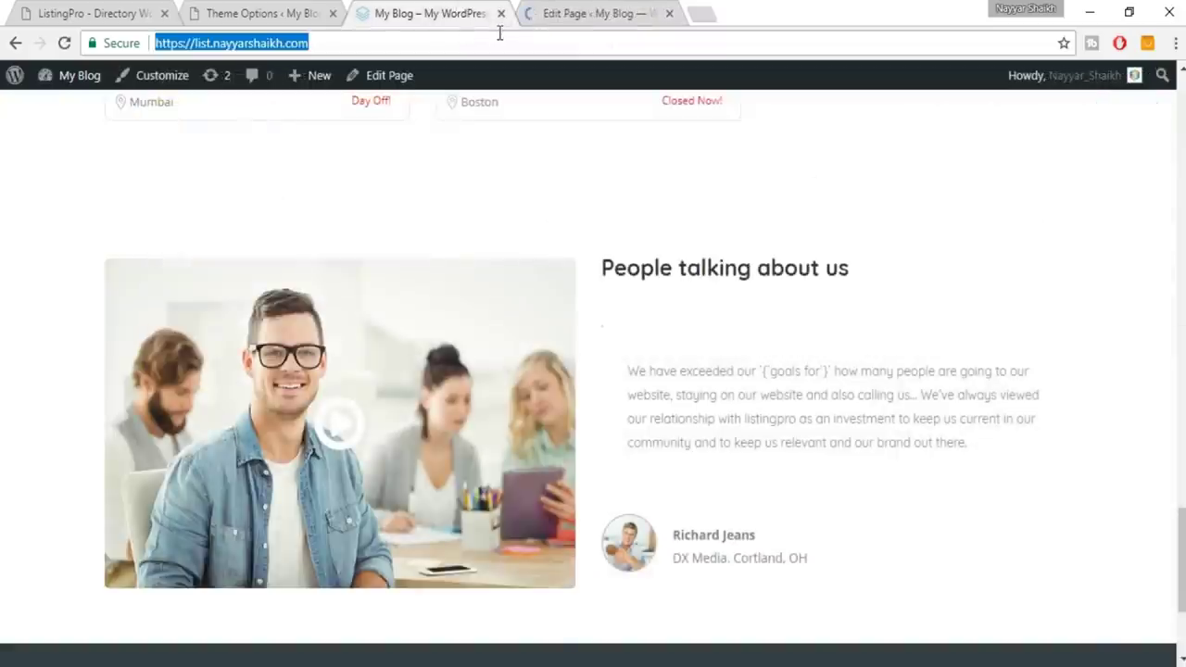
{"action": "key", "text": "Return"}
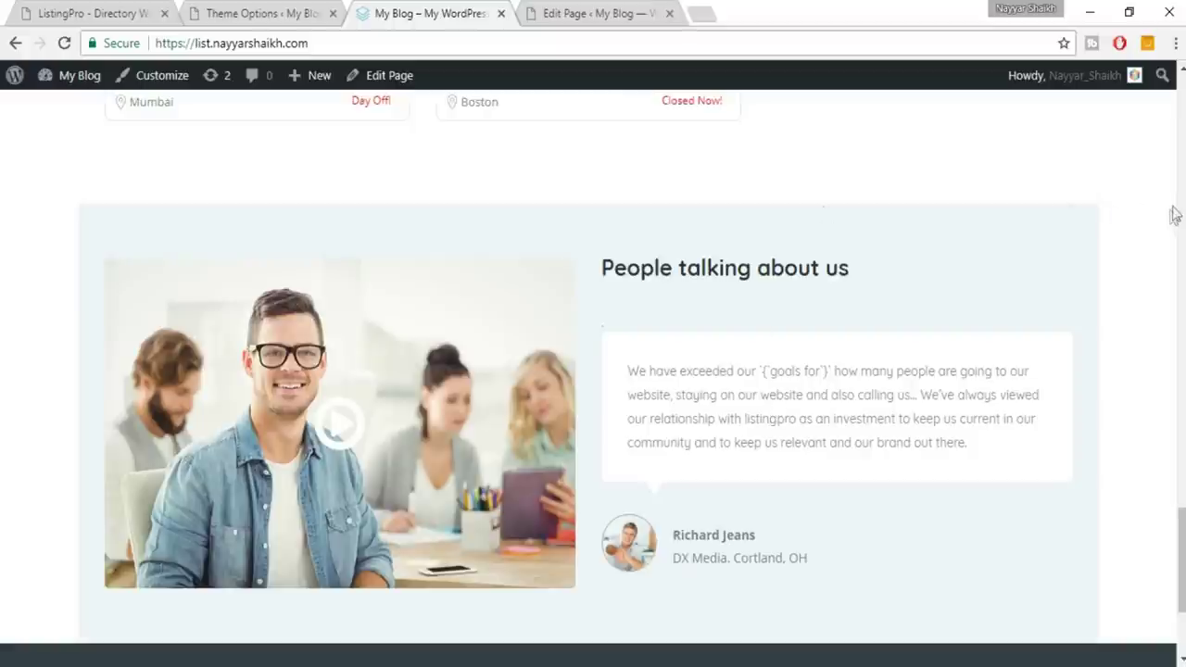
{"action": "left_click", "coordinate": [531, 9]}
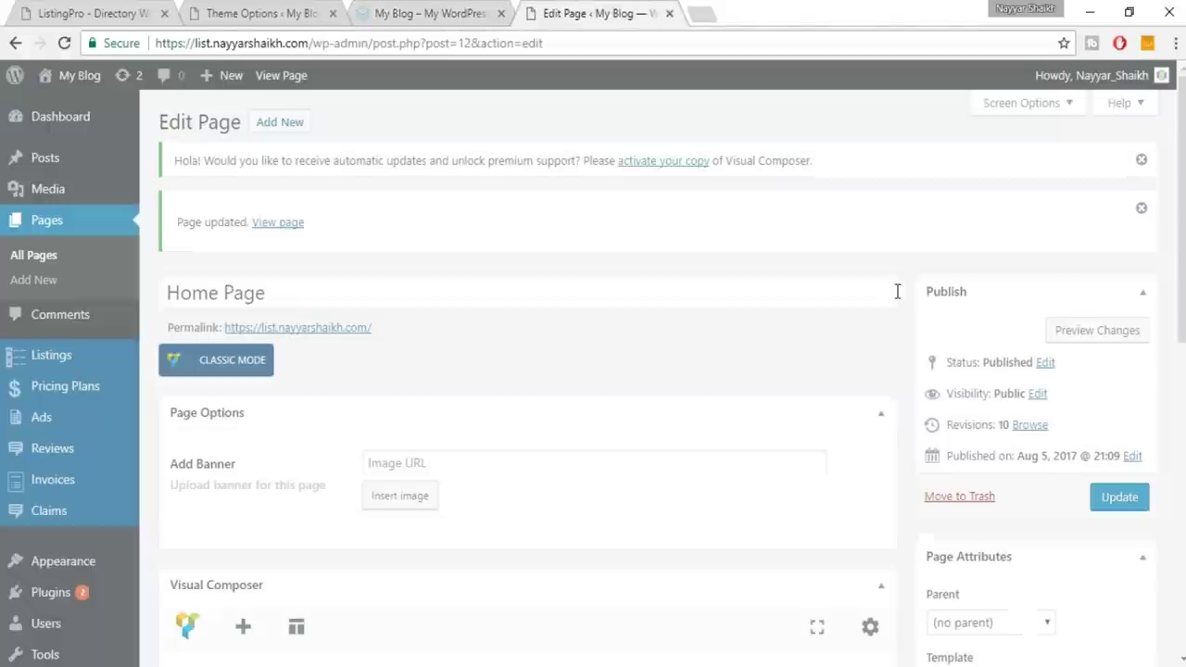
Set the Video Testimonials row type to Full Width - Center Content and save the row settings.
{"action": "scroll", "coordinate": [894, 294], "scroll_direction": "down", "scroll_amount": 6}
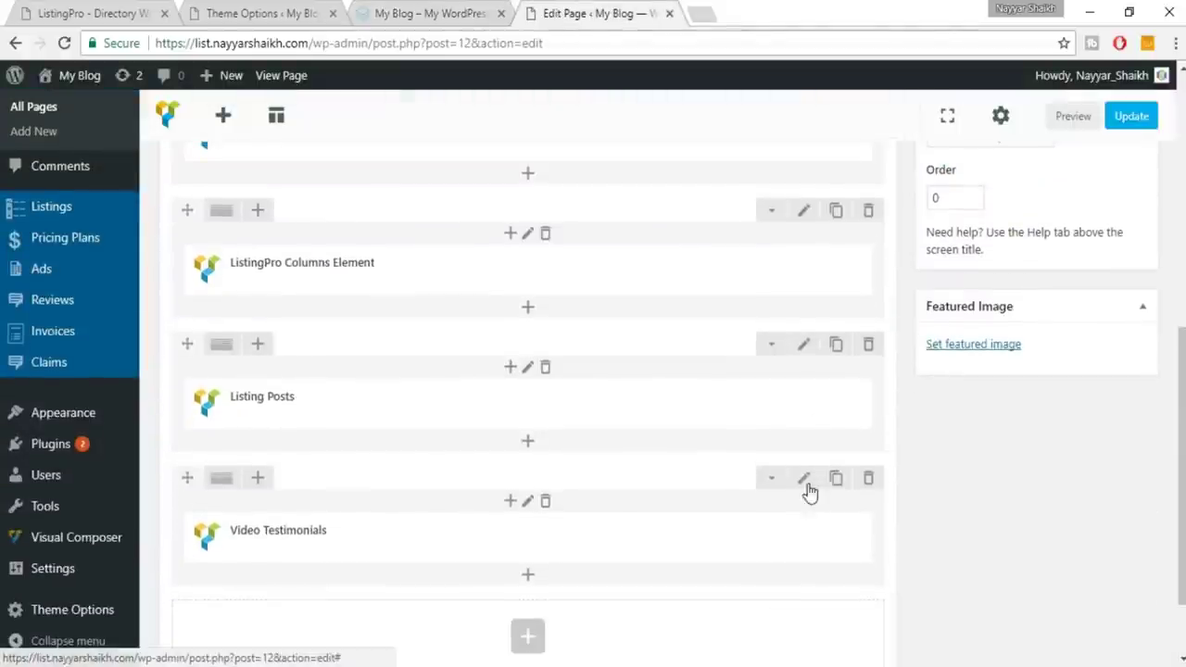
{"action": "left_click", "coordinate": [806, 483]}
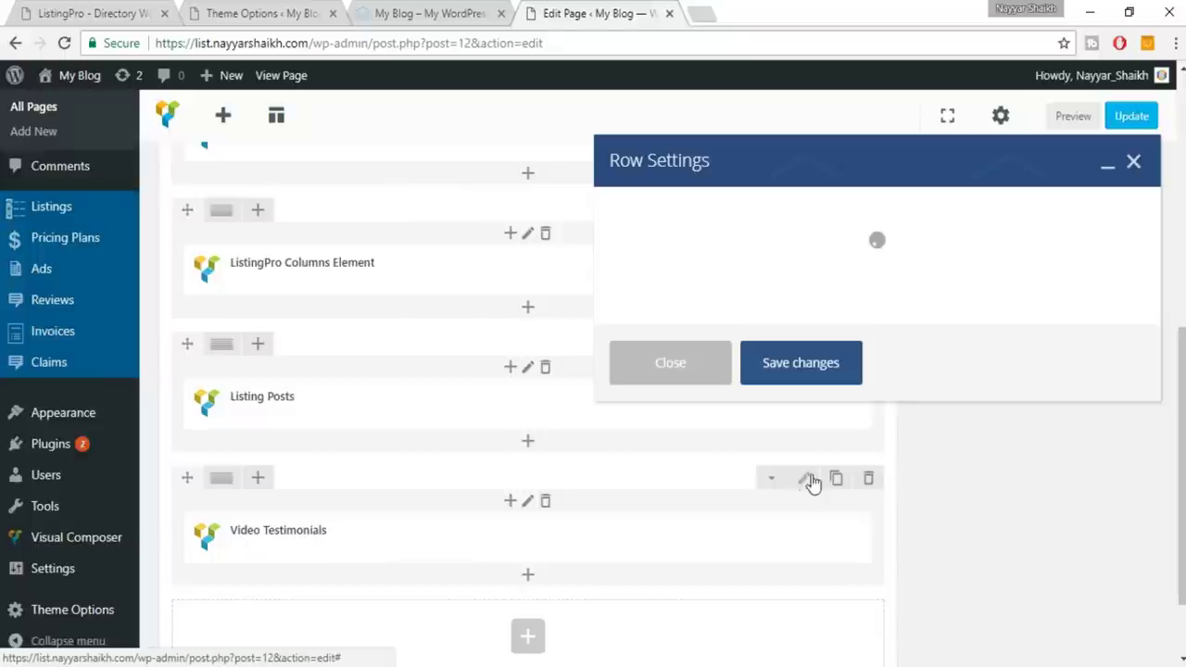
{"action": "scroll", "coordinate": [1006, 317], "scroll_direction": "down", "scroll_amount": 5}
{"action": "left_click", "coordinate": [849, 350]}
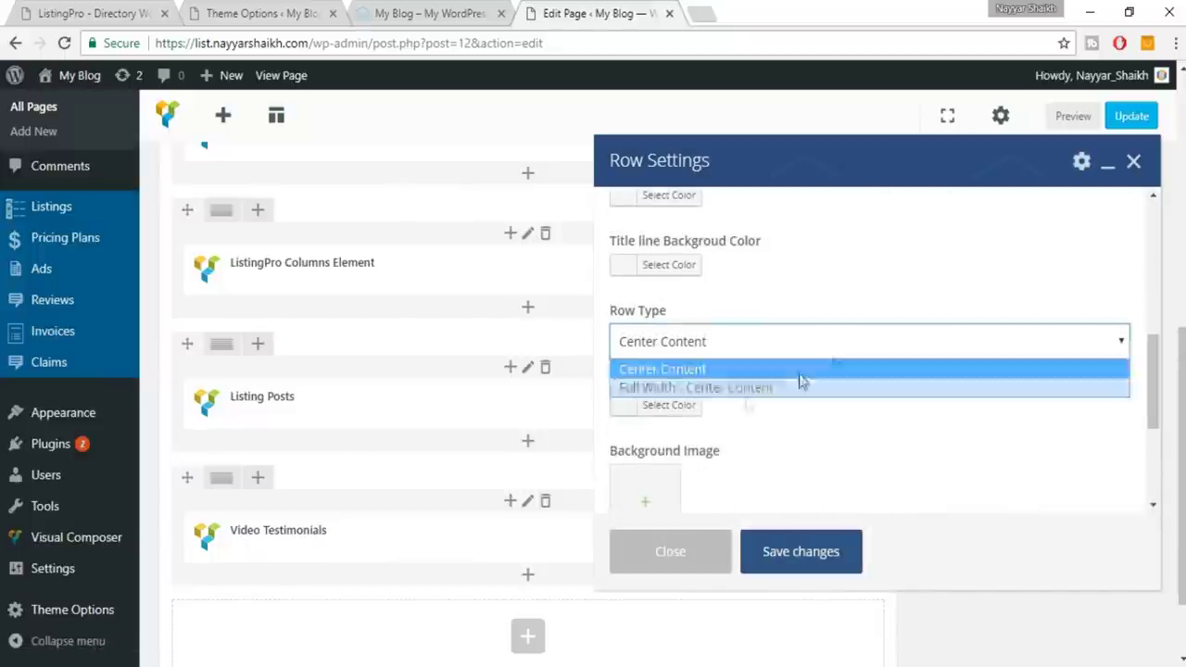
{"action": "left_click", "coordinate": [751, 389]}
{"action": "left_click", "coordinate": [846, 566]}
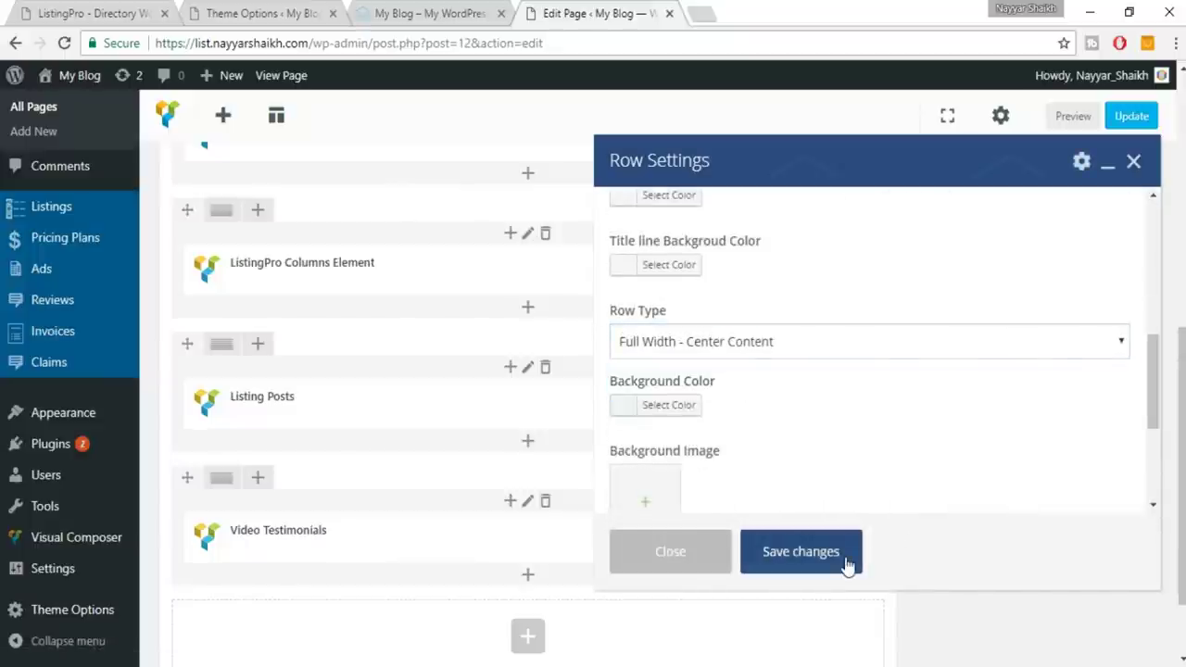
Update the page and reload the live homepage to check the full-width testimonials row.
{"action": "left_click", "coordinate": [1133, 115]}
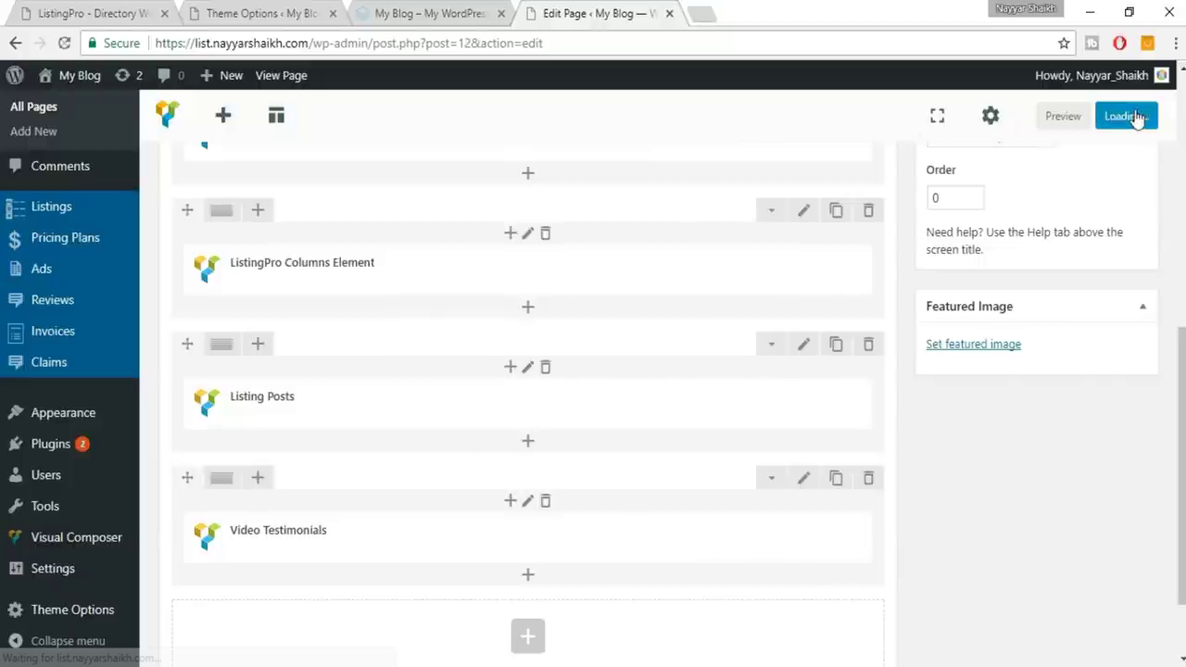
{"action": "left_click", "coordinate": [426, 13]}
{"action": "key", "text": "F5"}
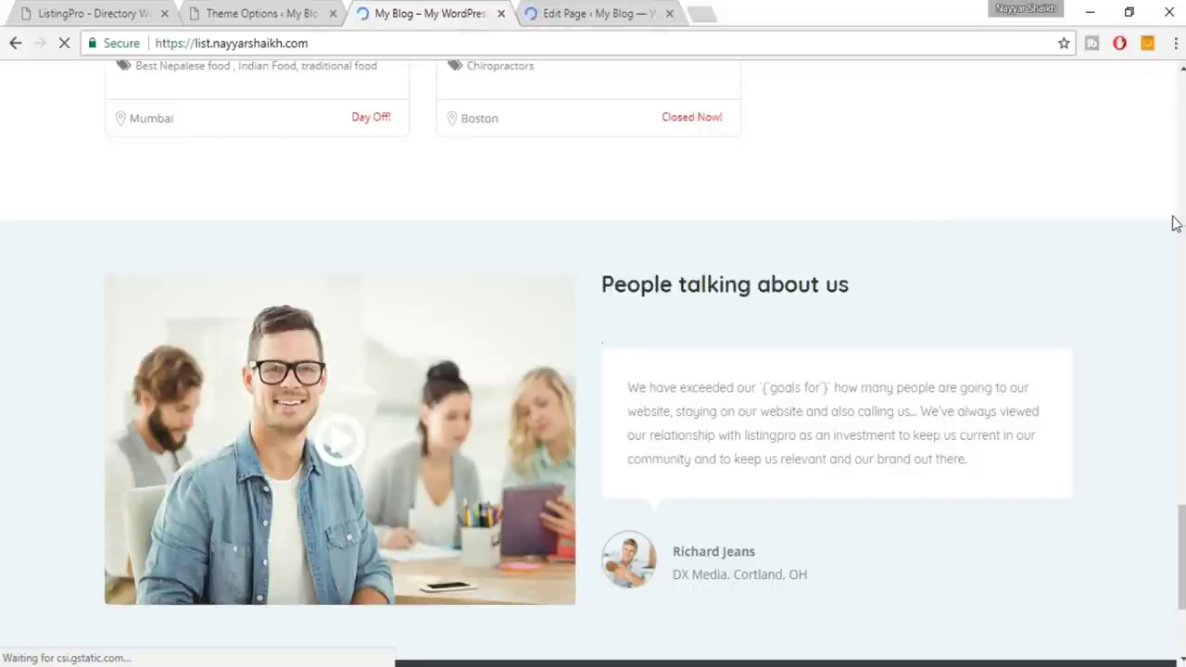
{"action": "scroll", "coordinate": [1149, 222], "scroll_direction": "up", "scroll_amount": 10}
{"action": "scroll", "coordinate": [1150, 222], "scroll_direction": "up", "scroll_amount": 3}
{"action": "scroll", "coordinate": [1150, 225], "scroll_direction": "up", "scroll_amount": 10}
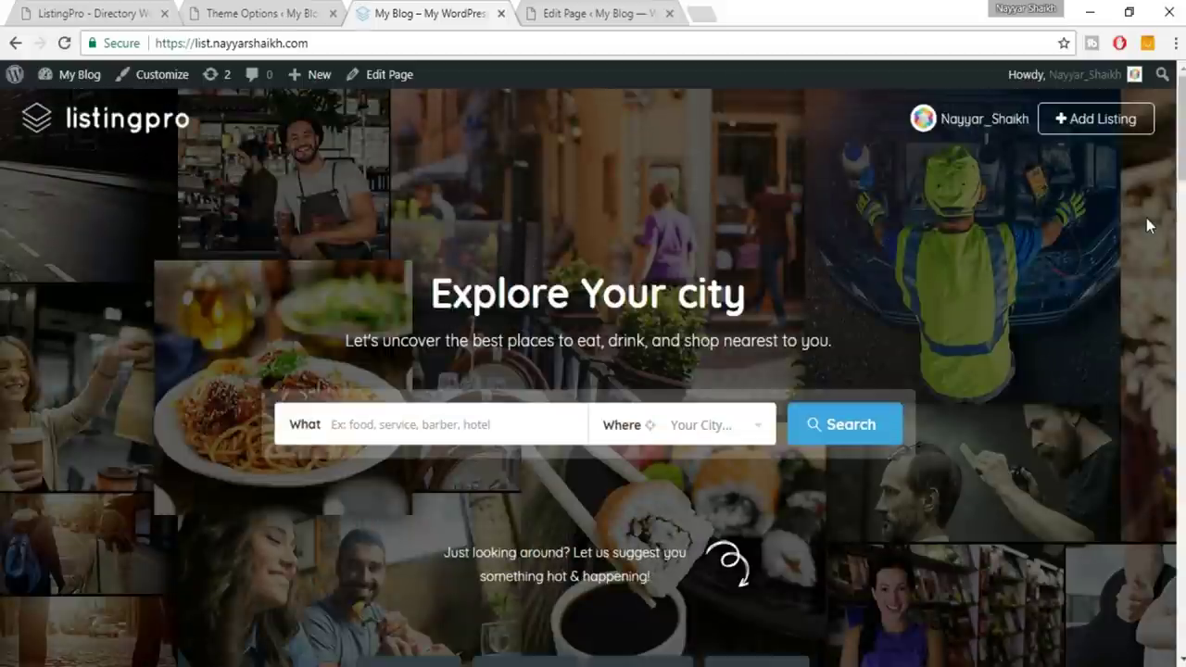
{"action": "scroll", "coordinate": [1162, 282], "scroll_direction": "down", "scroll_amount": 3}
{"action": "scroll", "coordinate": [1162, 280], "scroll_direction": "up", "scroll_amount": 3}
{"action": "mouse_move", "coordinate": [990, 125]}
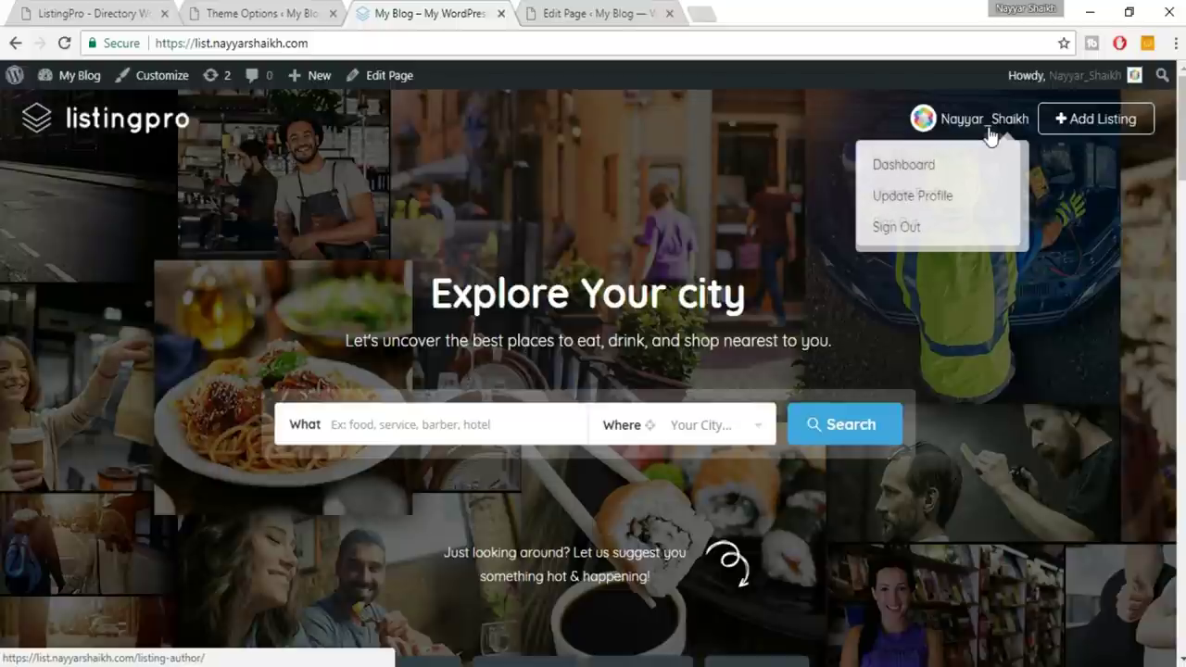
{"action": "left_click", "coordinate": [88, 13]}
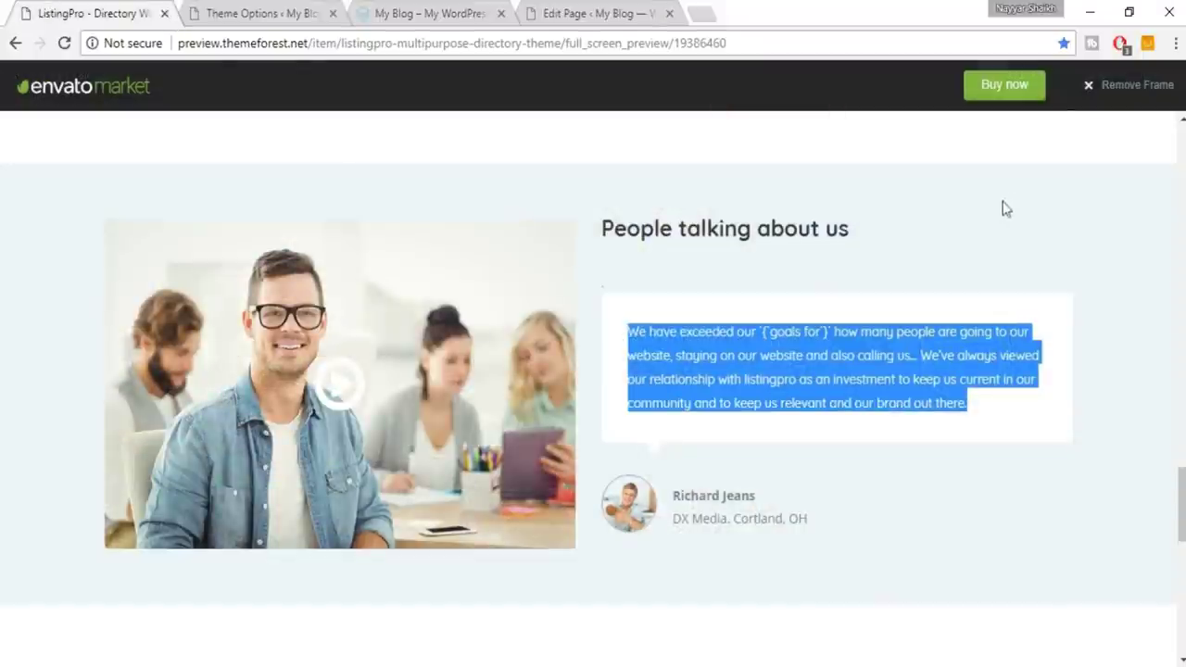
{"action": "left_click", "coordinate": [461, 9]}
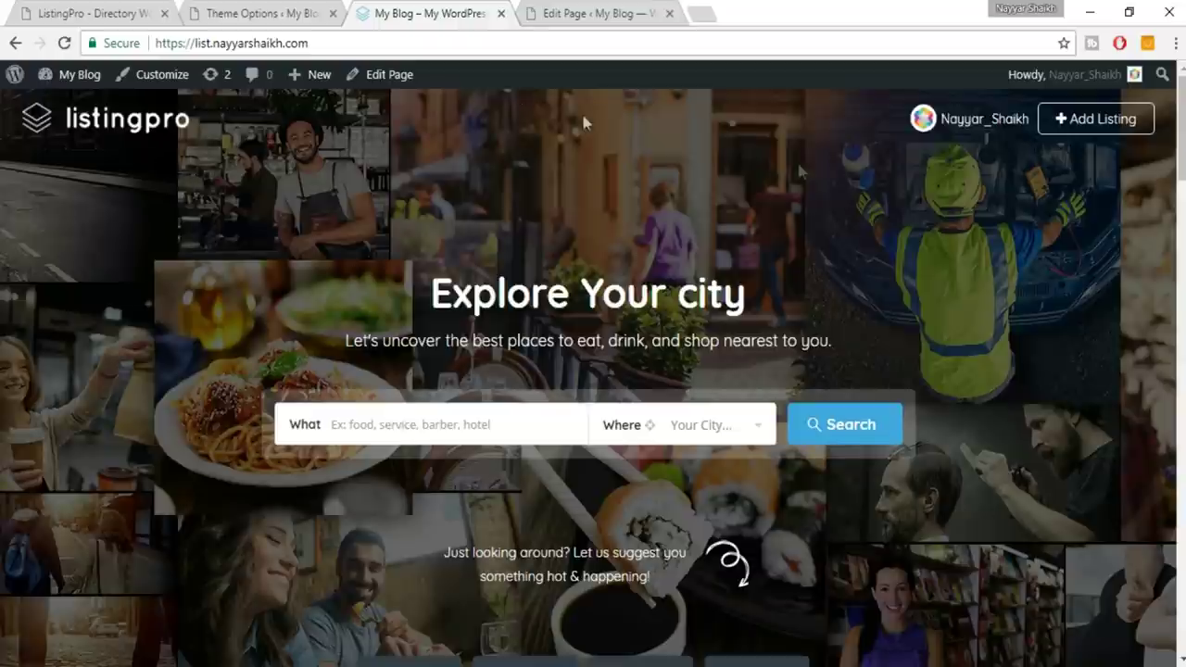
In ListingPro Header options, settle on the single-row blue header layout after trying the white and top-bar layouts.
{"action": "left_click", "coordinate": [290, 13]}
{"action": "scroll", "coordinate": [485, 270], "scroll_direction": "down", "scroll_amount": 1}
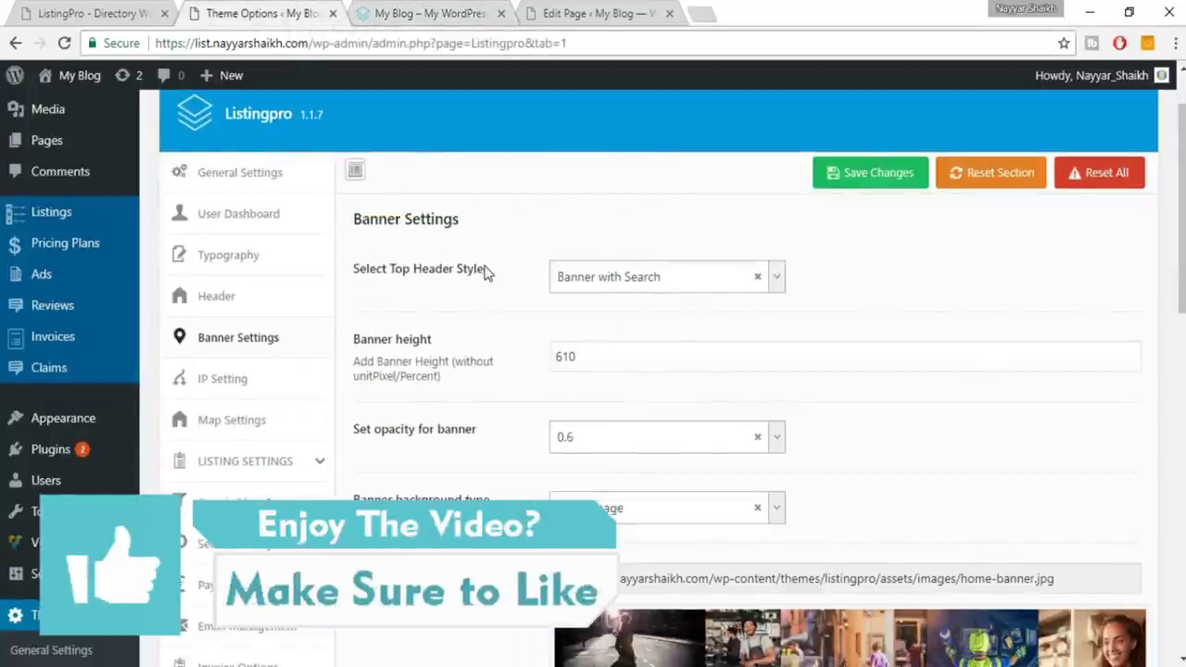
{"action": "left_click", "coordinate": [234, 227]}
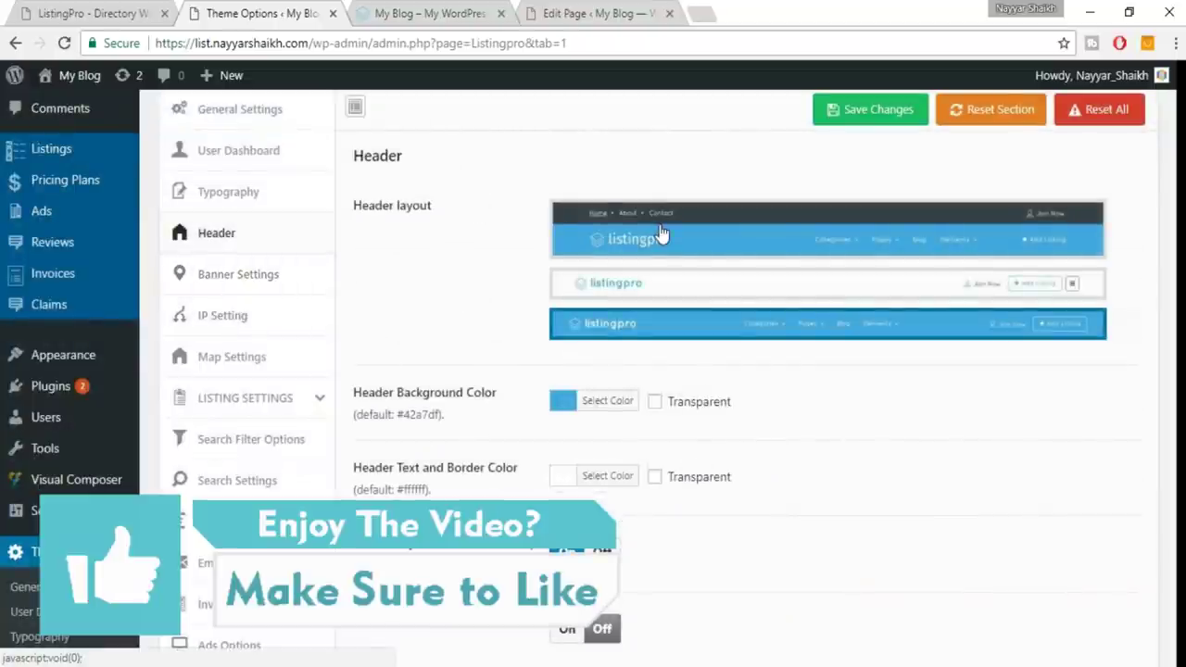
{"action": "left_click", "coordinate": [781, 336]}
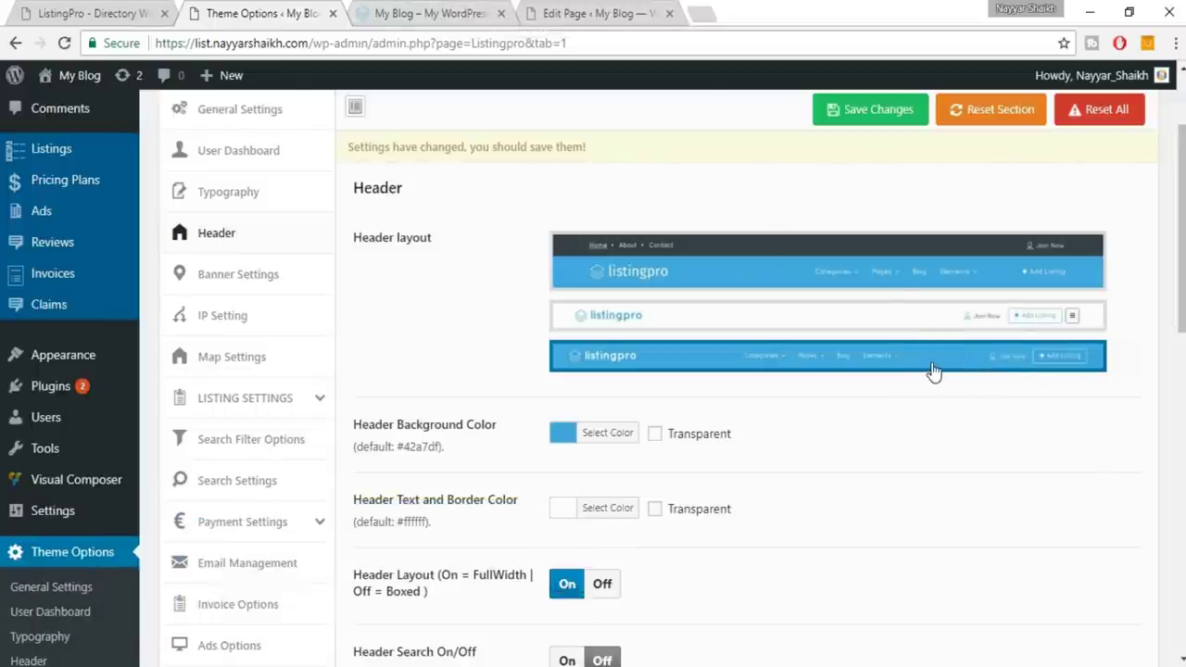
{"action": "left_click", "coordinate": [874, 327]}
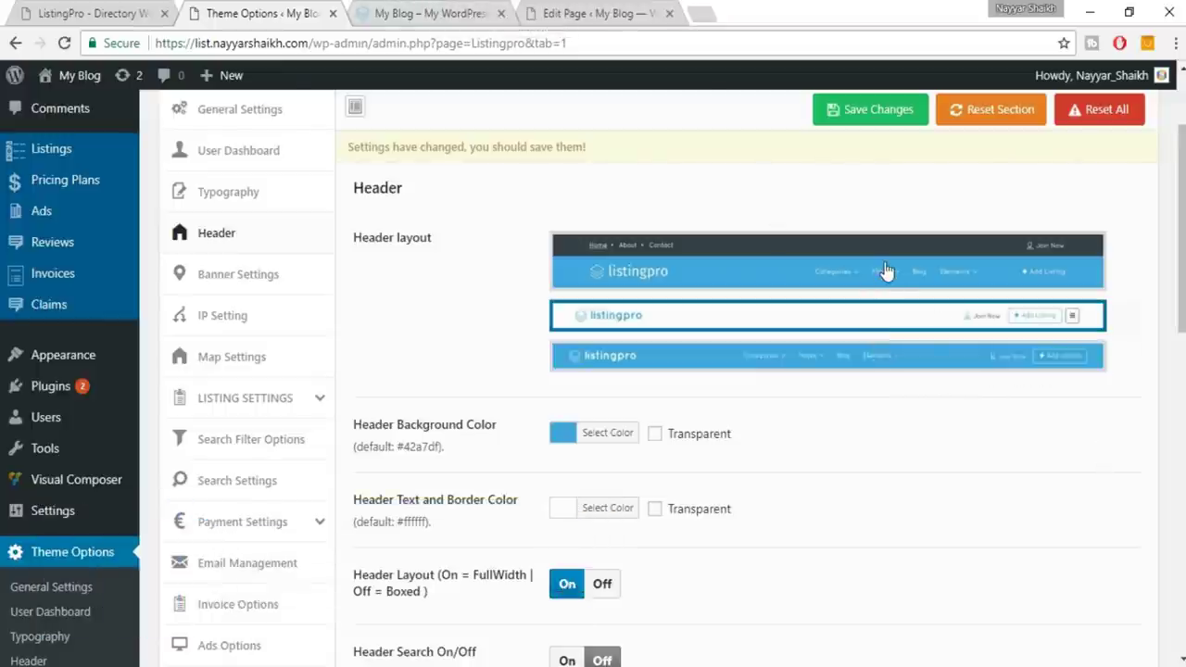
{"action": "left_click", "coordinate": [912, 270]}
{"action": "left_click", "coordinate": [871, 367]}
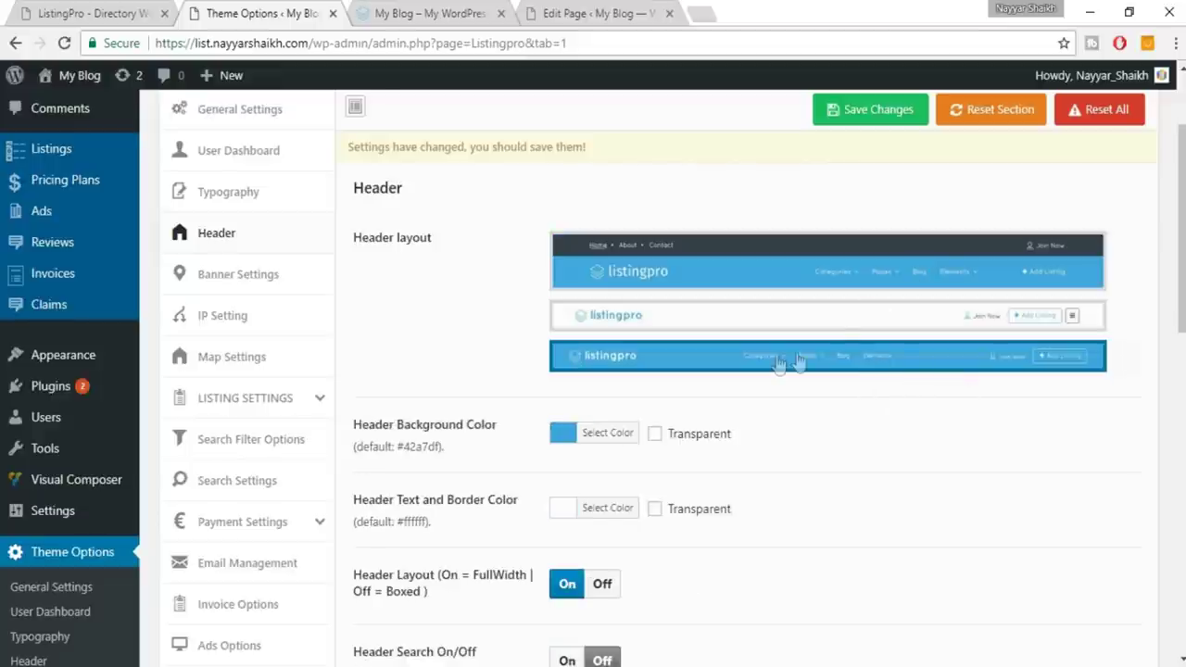
Review the remaining header options, then go to Appearance > Menus.
{"action": "scroll", "coordinate": [1001, 378], "scroll_direction": "down", "scroll_amount": 3}
{"action": "scroll", "coordinate": [1005, 382], "scroll_direction": "down", "scroll_amount": 3}
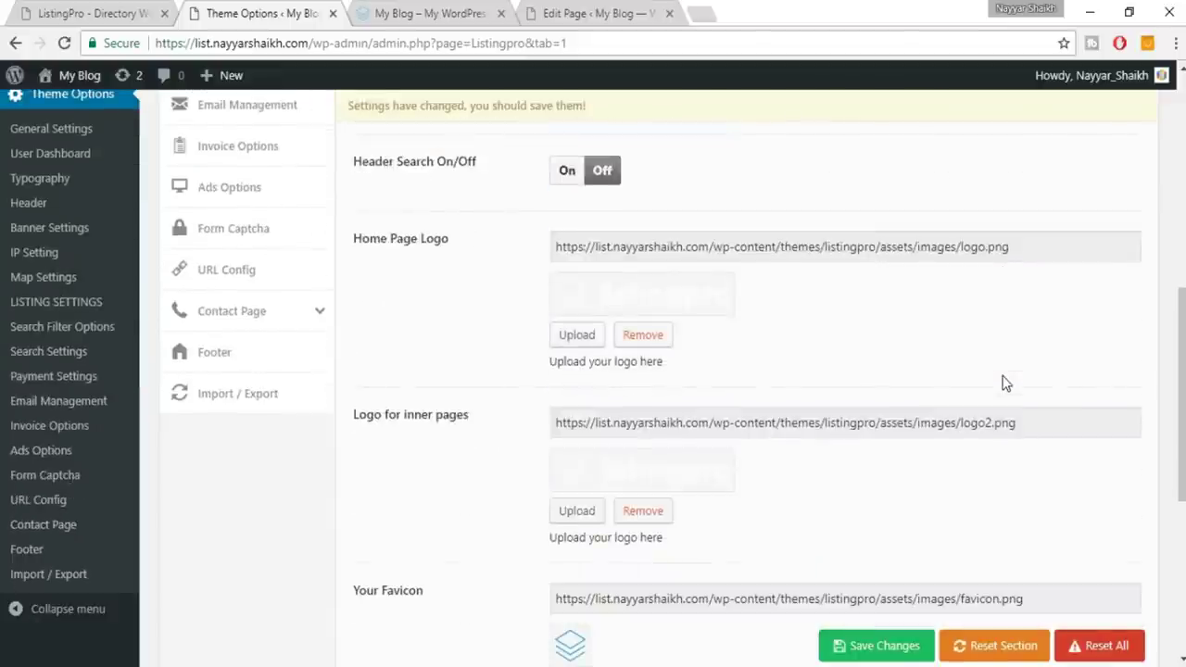
{"action": "scroll", "coordinate": [940, 494], "scroll_direction": "up", "scroll_amount": 10}
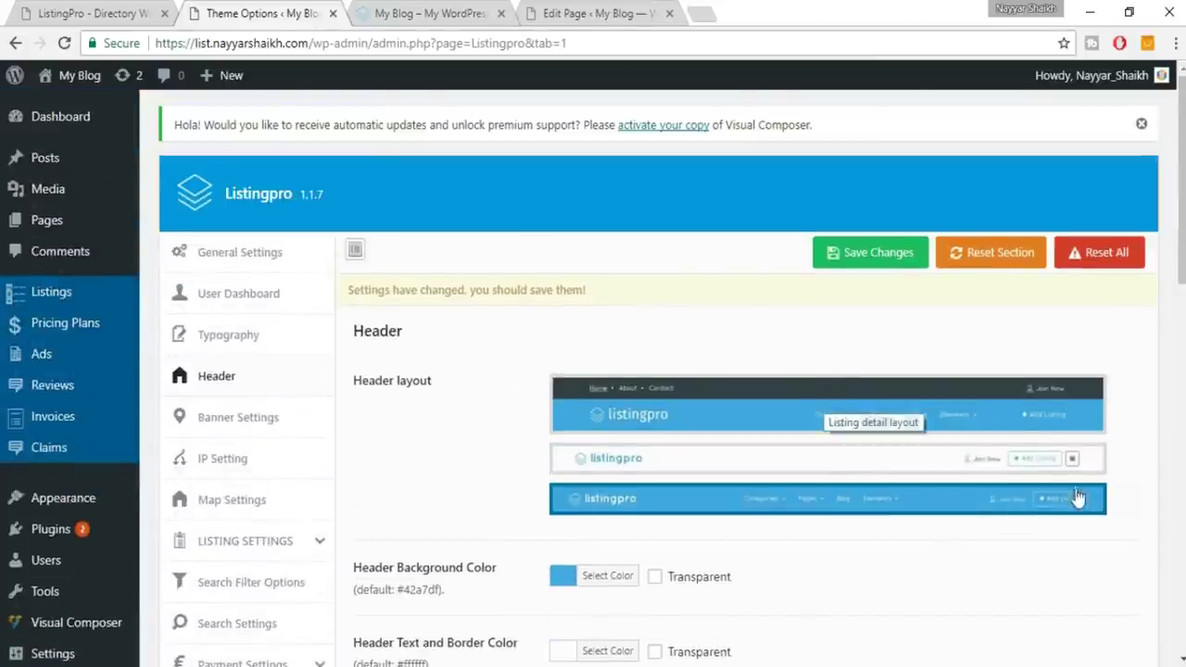
{"action": "scroll", "coordinate": [100, 302], "scroll_direction": "down", "scroll_amount": 3}
{"action": "mouse_move", "coordinate": [31, 231]}
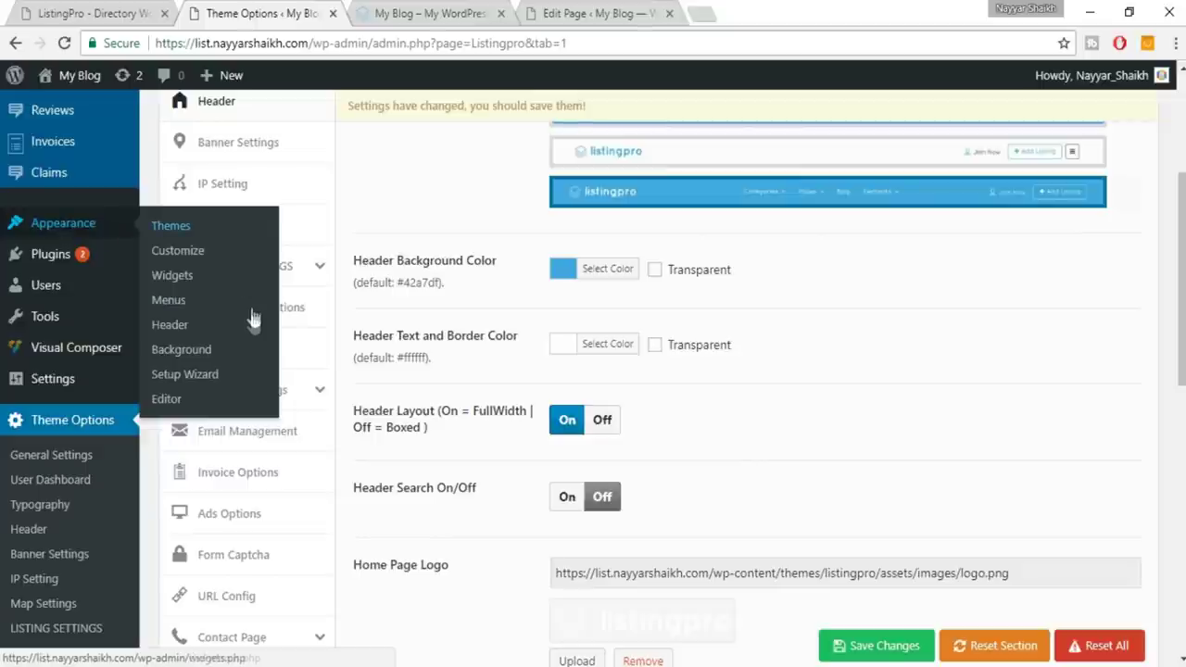
{"action": "left_click", "coordinate": [195, 301]}
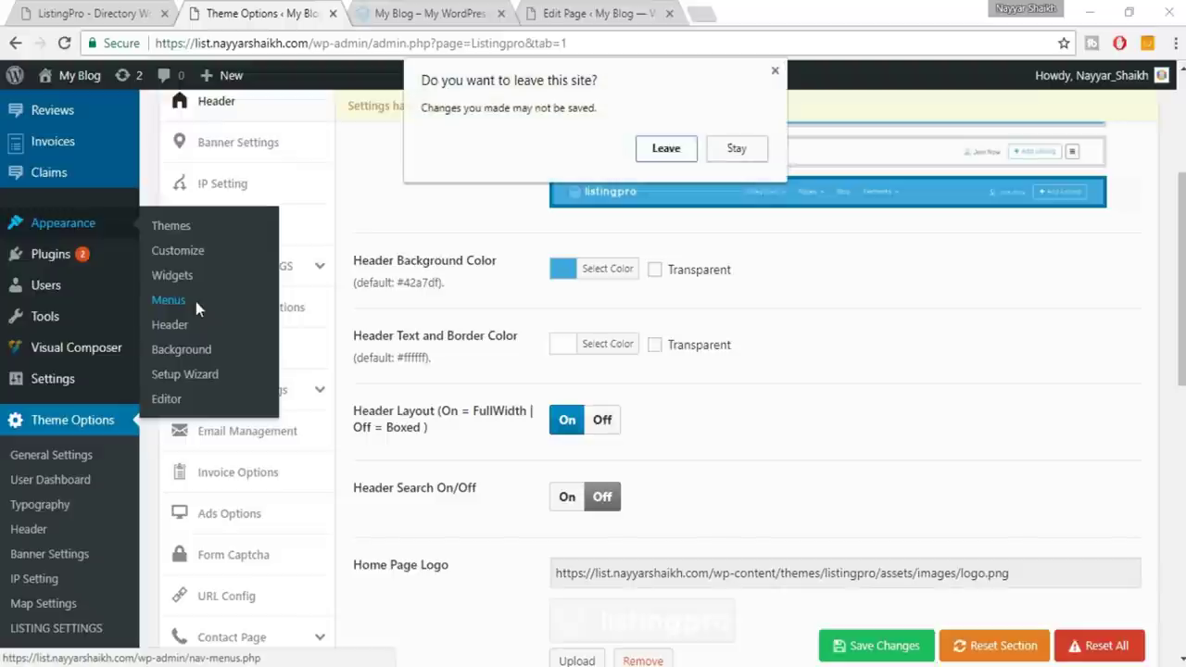
Leave the unsaved settings page and create a new menu named 'Main'.
{"action": "left_click", "coordinate": [665, 150]}
{"action": "key", "text": "ctrl+1"}
{"action": "mouse_move", "coordinate": [625, 153]}
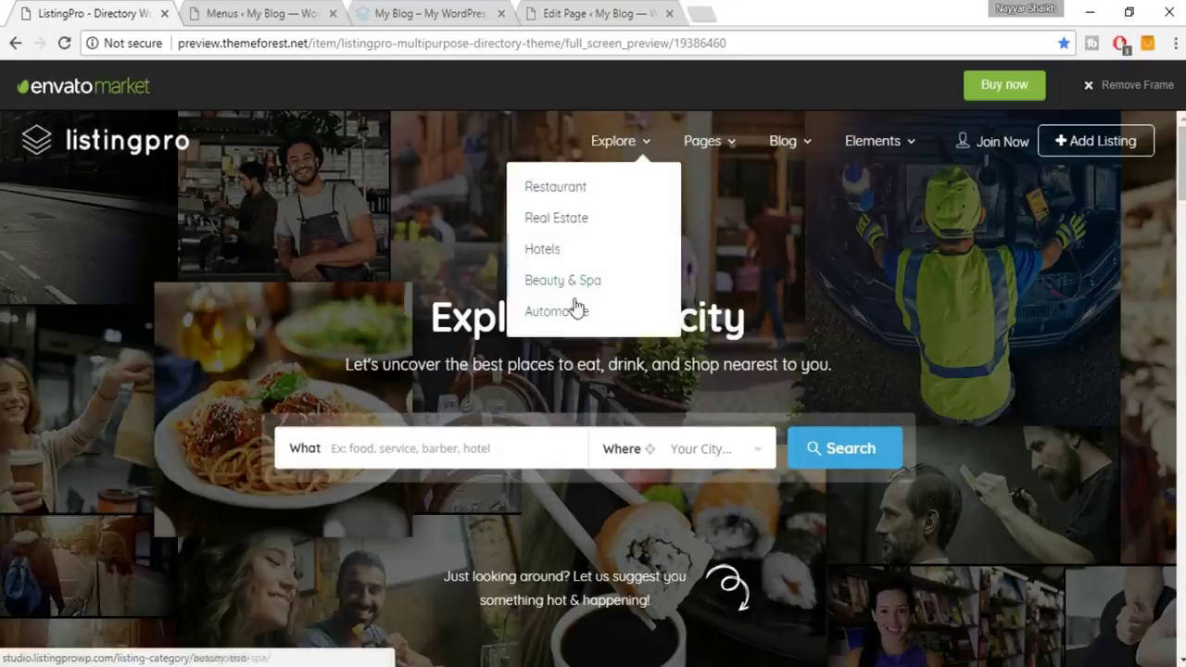
{"action": "key", "text": "ctrl+2"}
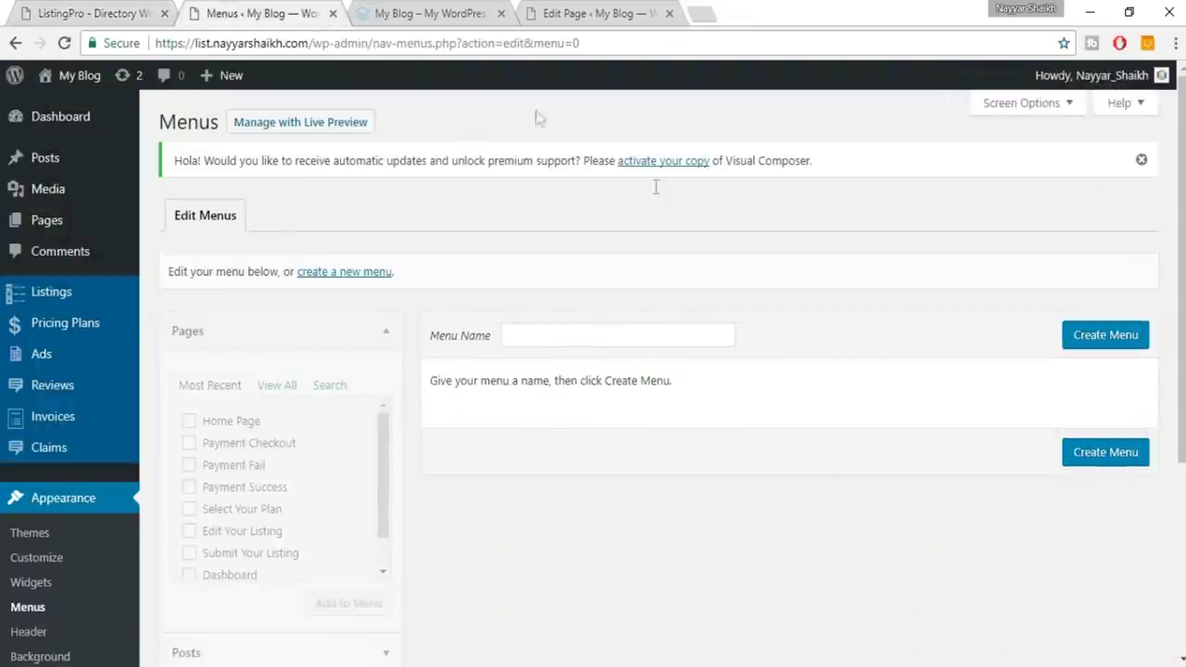
{"action": "left_click", "coordinate": [628, 339]}
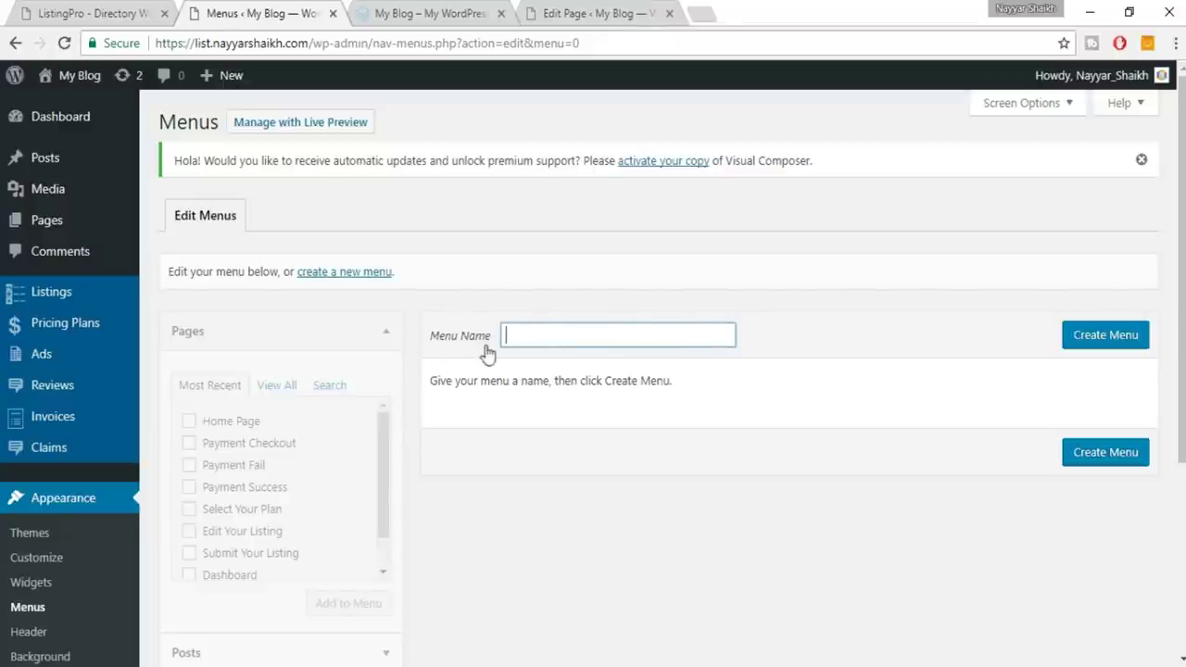
{"action": "type", "text": "Main"}
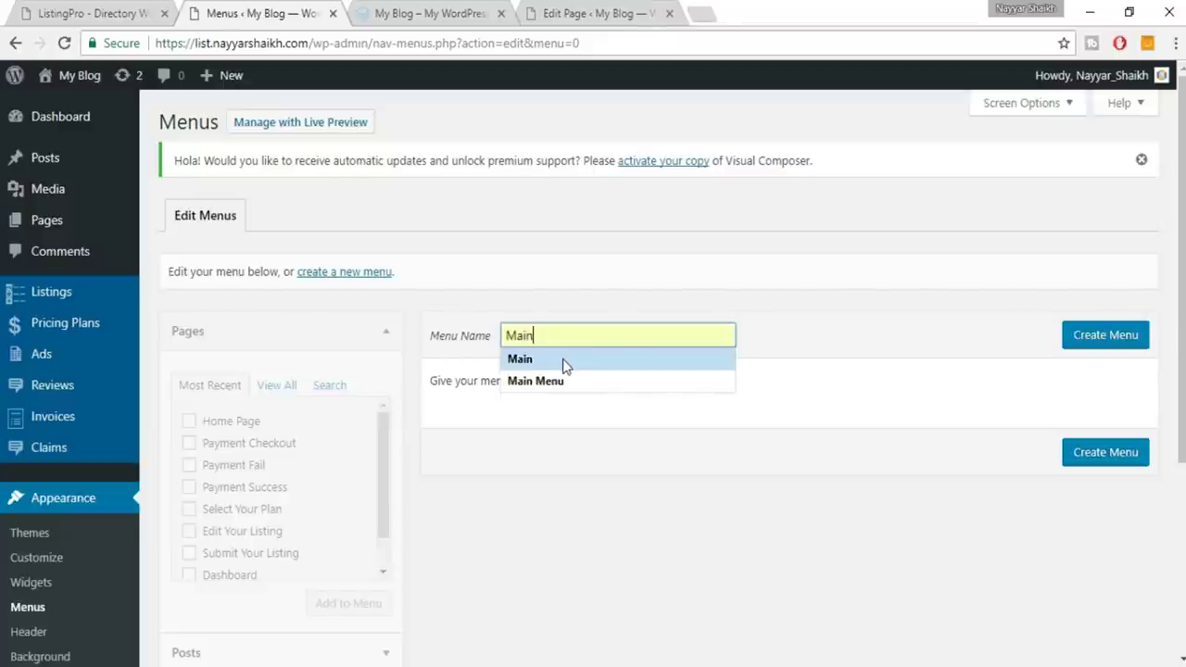
{"action": "left_click", "coordinate": [563, 359]}
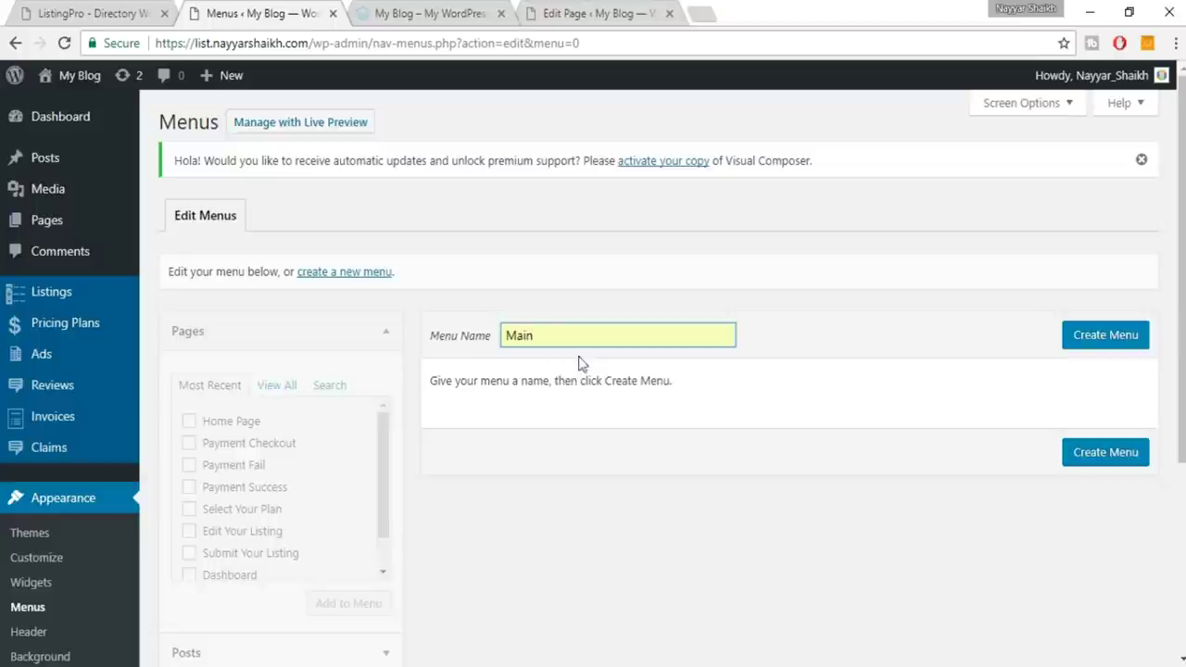
{"action": "left_click", "coordinate": [1106, 338]}
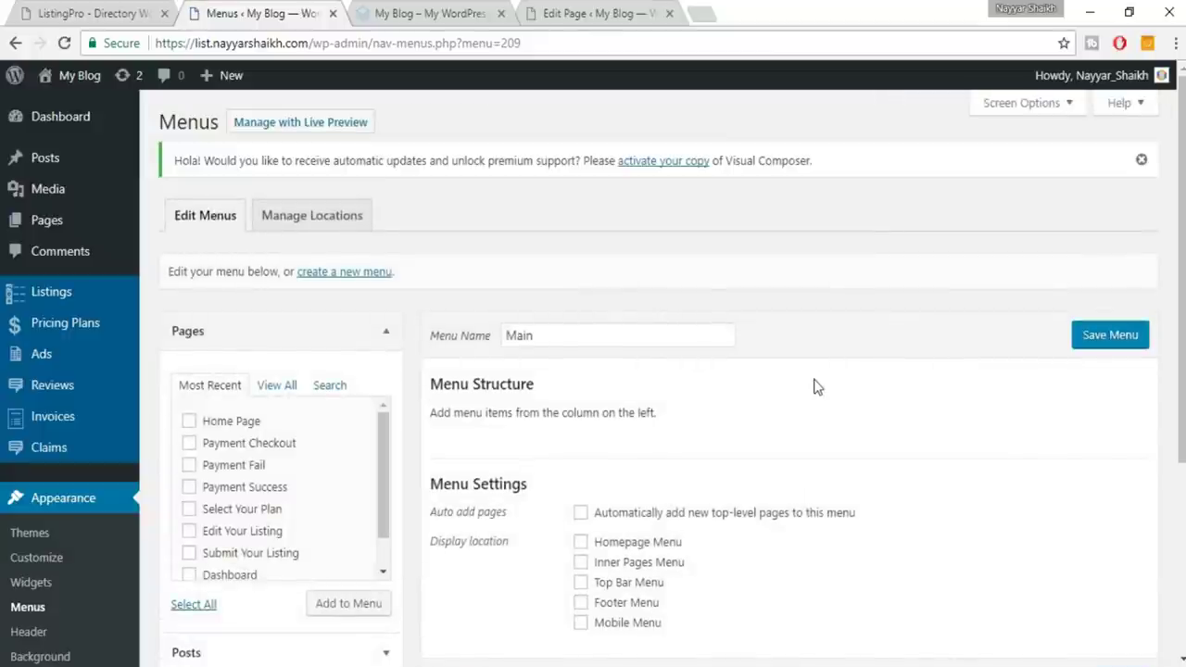
Compare the own homepage and the demo site's navigation menu items before returning to Menus.
{"action": "left_click", "coordinate": [426, 13]}
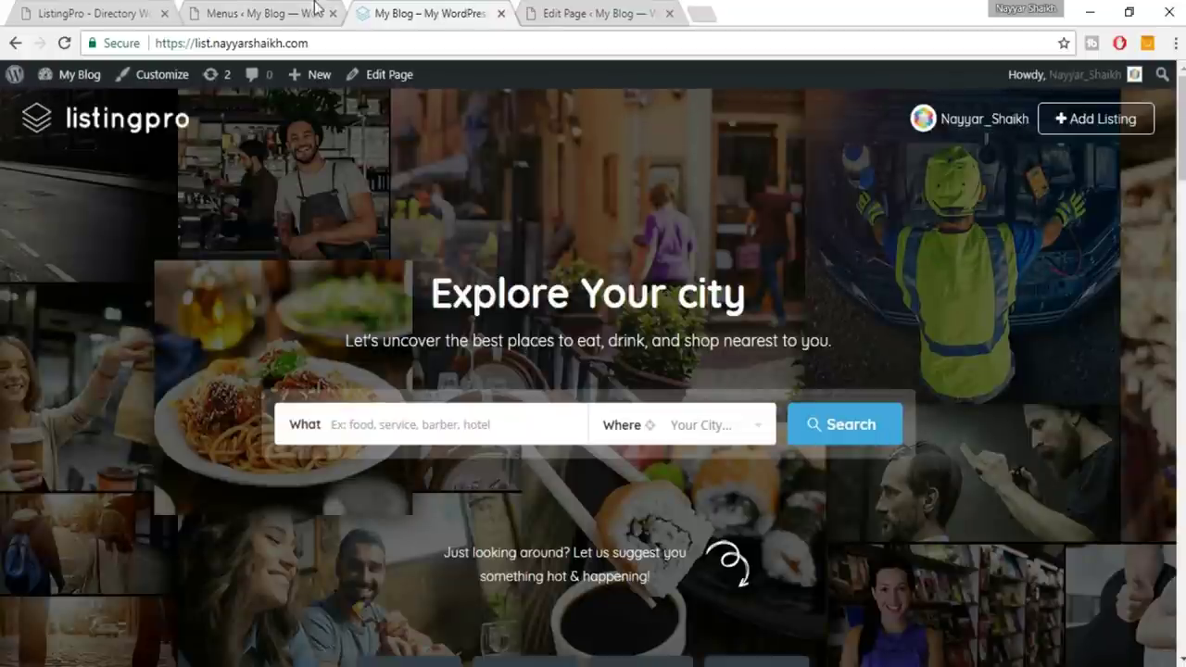
{"action": "left_click", "coordinate": [285, 13]}
{"action": "left_click", "coordinate": [83, 11]}
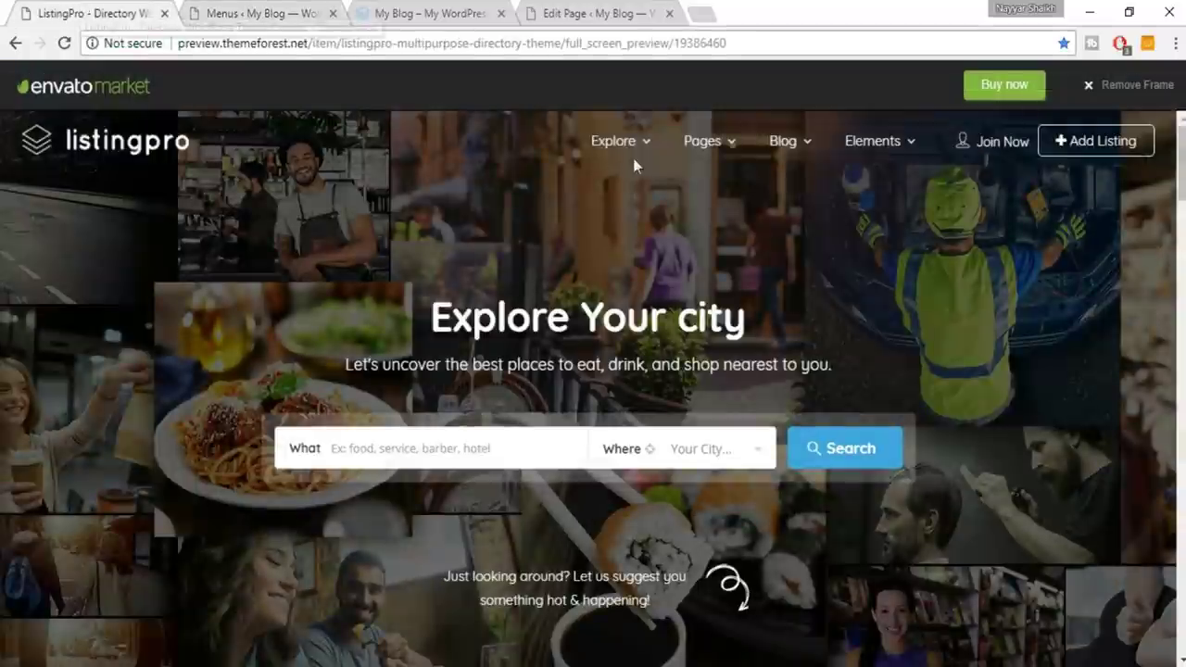
{"action": "mouse_move", "coordinate": [613, 149]}
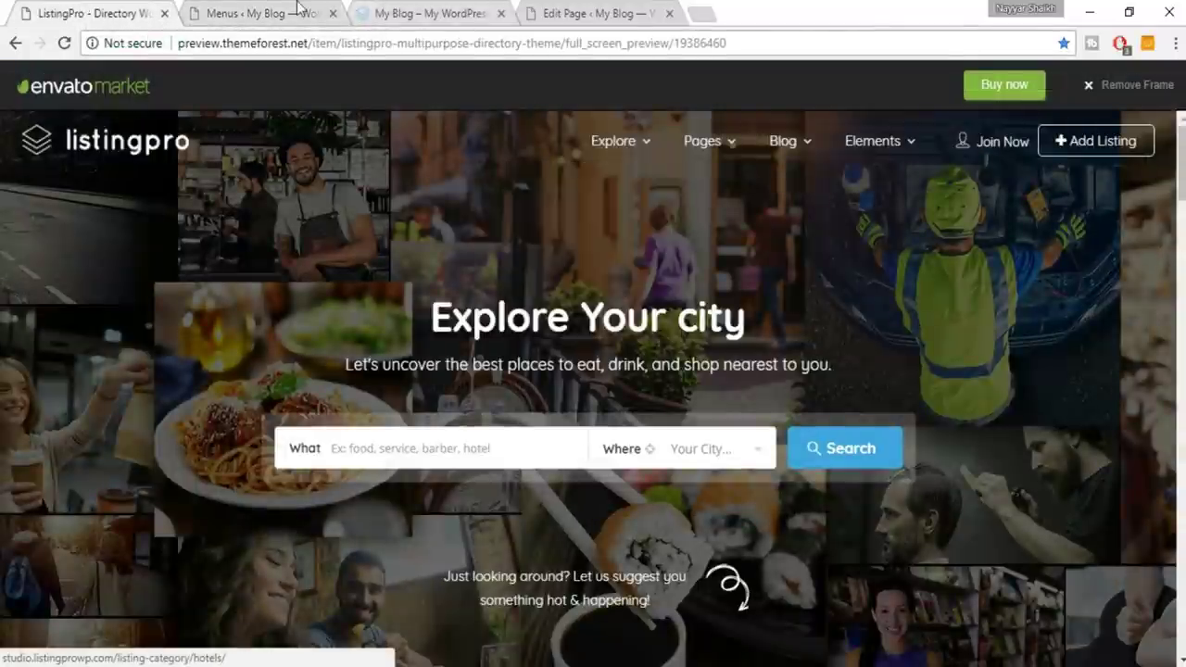
{"action": "left_click", "coordinate": [262, 13]}
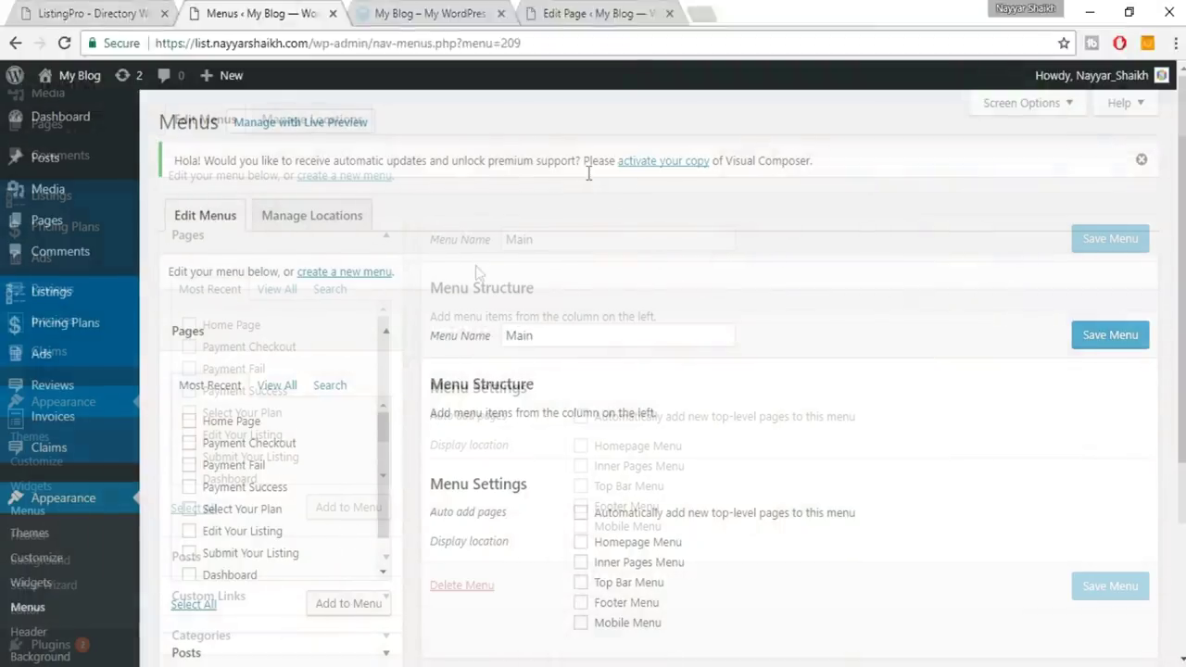
Collapse Pages, expand Custom Links, enter '#' as the URL and move to Link Text.
{"action": "scroll", "coordinate": [589, 174], "scroll_direction": "down", "scroll_amount": 2}
{"action": "left_click", "coordinate": [380, 158]}
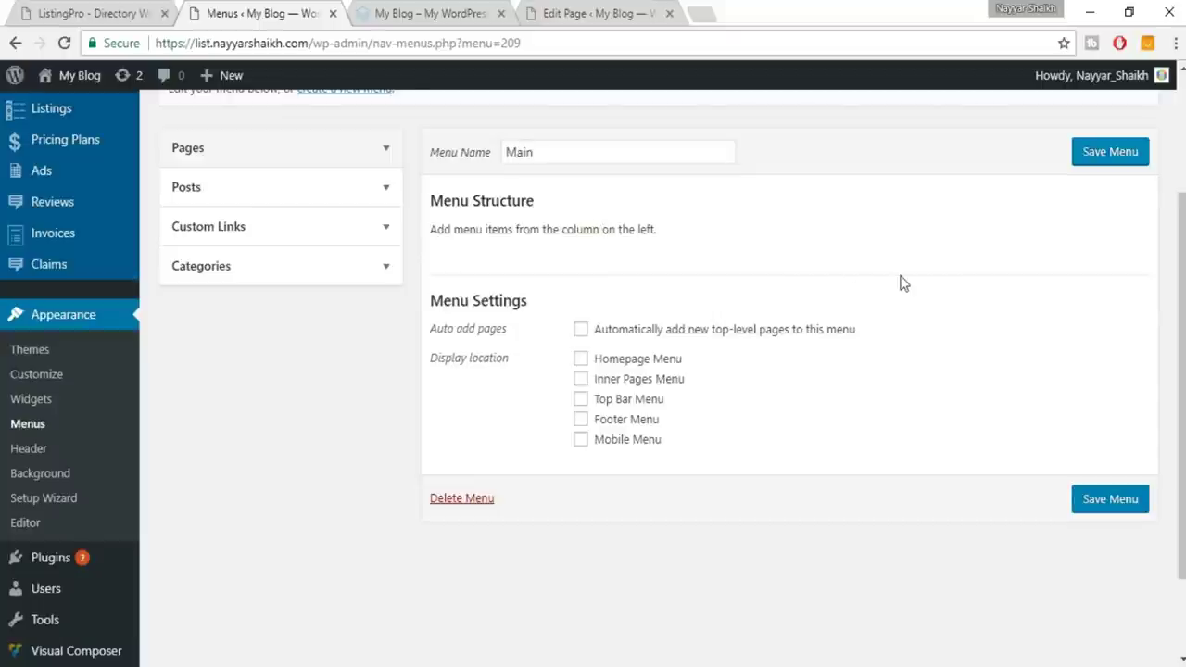
{"action": "left_click", "coordinate": [363, 233]}
{"action": "left_click", "coordinate": [238, 287]}
{"action": "type", "text": "#"}
{"action": "left_click", "coordinate": [263, 324]}
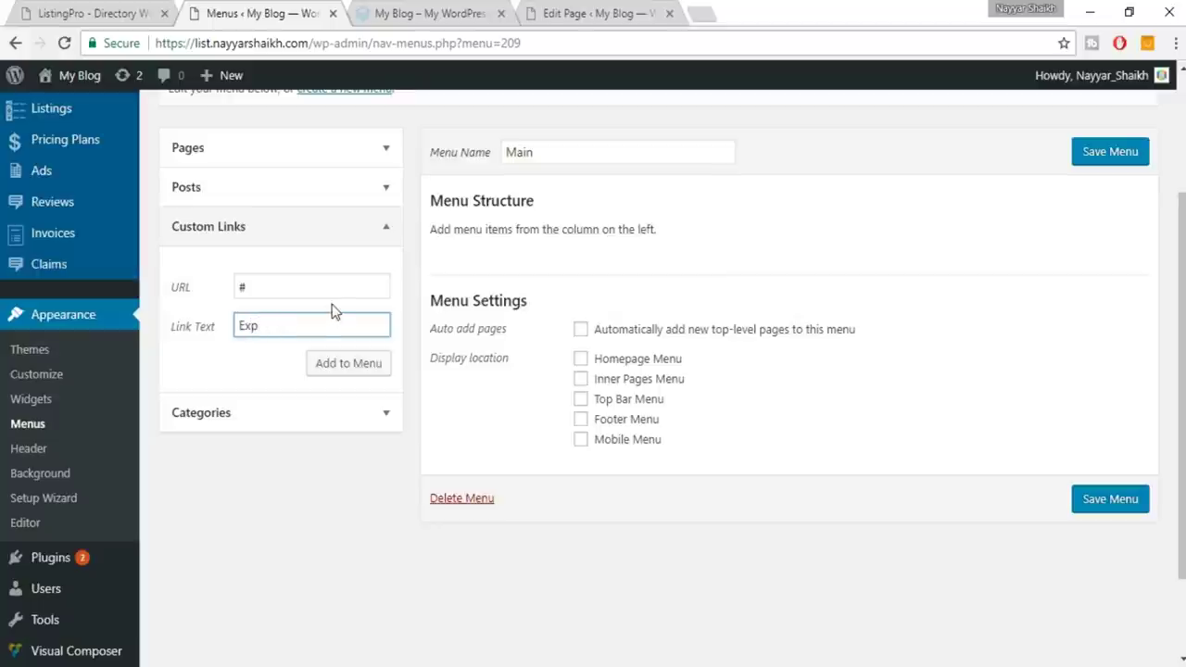
Add the Explore custom link (URL #) to the Main menu and stay on the editor.
{"action": "left_click", "coordinate": [368, 364]}
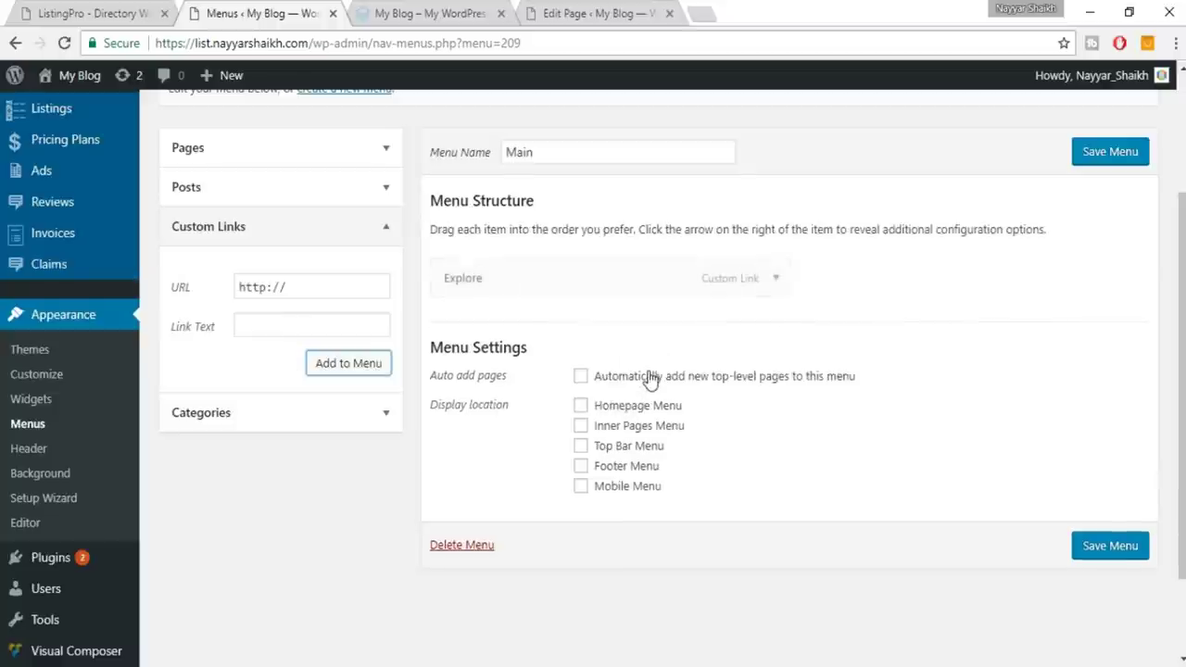
{"action": "left_click", "coordinate": [322, 244]}
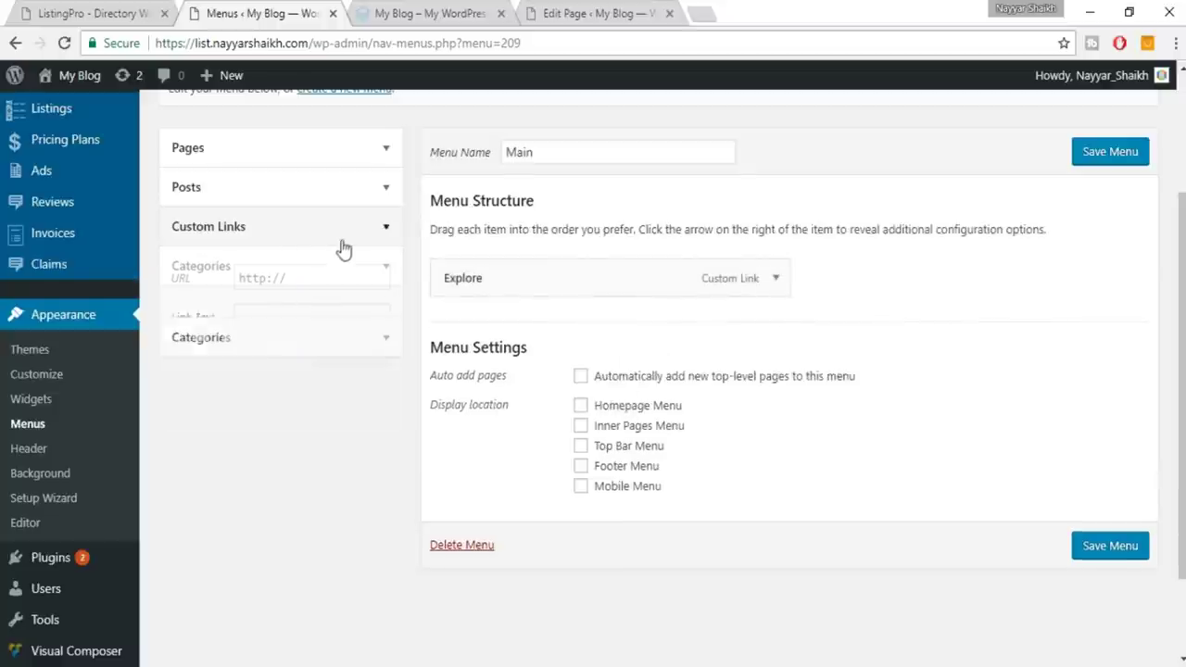
{"action": "mouse_move", "coordinate": [222, 75]}
{"action": "left_click", "coordinate": [309, 275]}
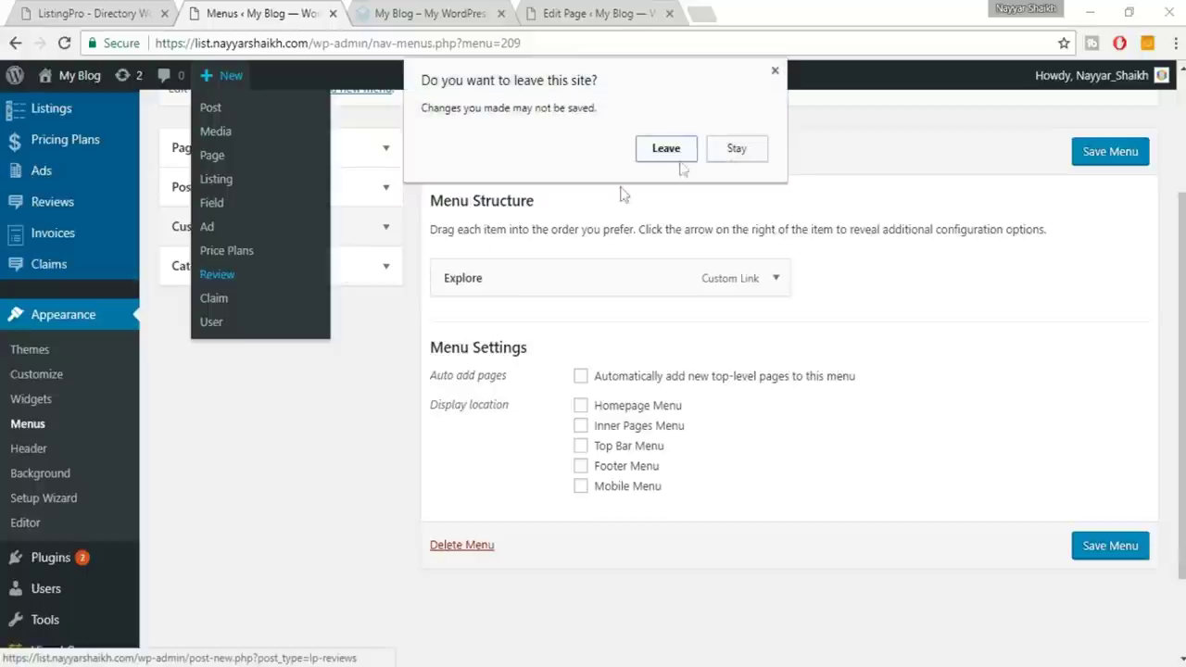
{"action": "left_click", "coordinate": [756, 154]}
Expand and collapse the Categories box, then scroll back up the Menus page.
{"action": "left_click", "coordinate": [339, 270]}
{"action": "left_click", "coordinate": [341, 271]}
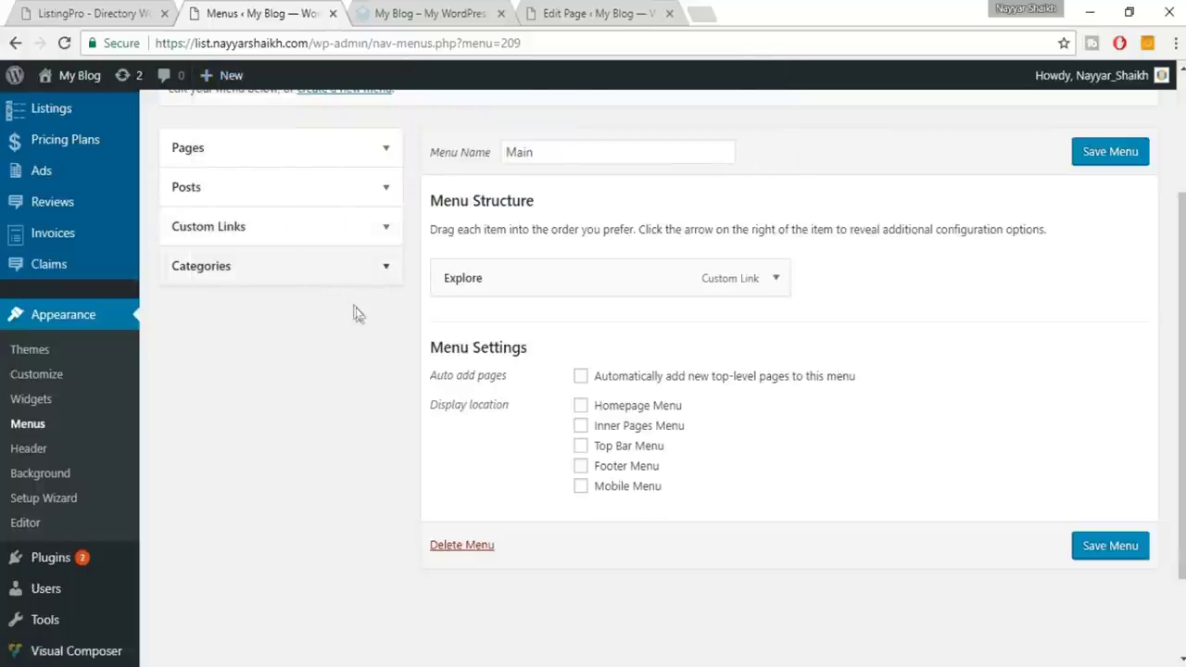
{"action": "scroll", "coordinate": [357, 317], "scroll_direction": "up", "scroll_amount": 1}
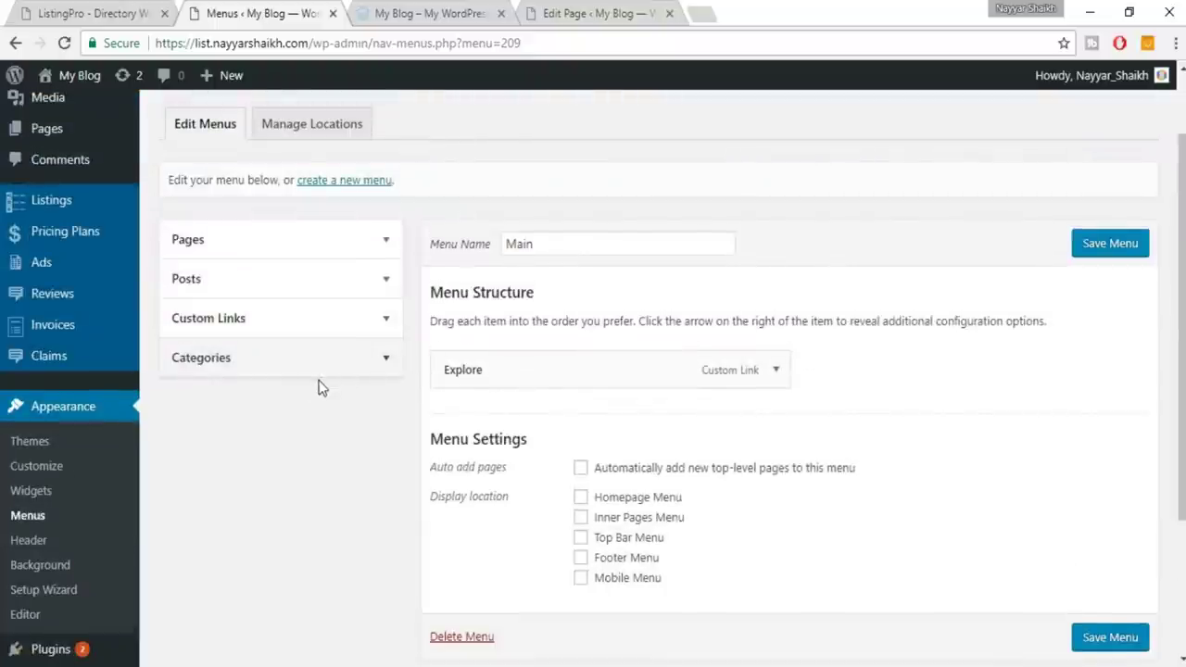
{"action": "scroll", "coordinate": [284, 463], "scroll_direction": "up", "scroll_amount": 1}
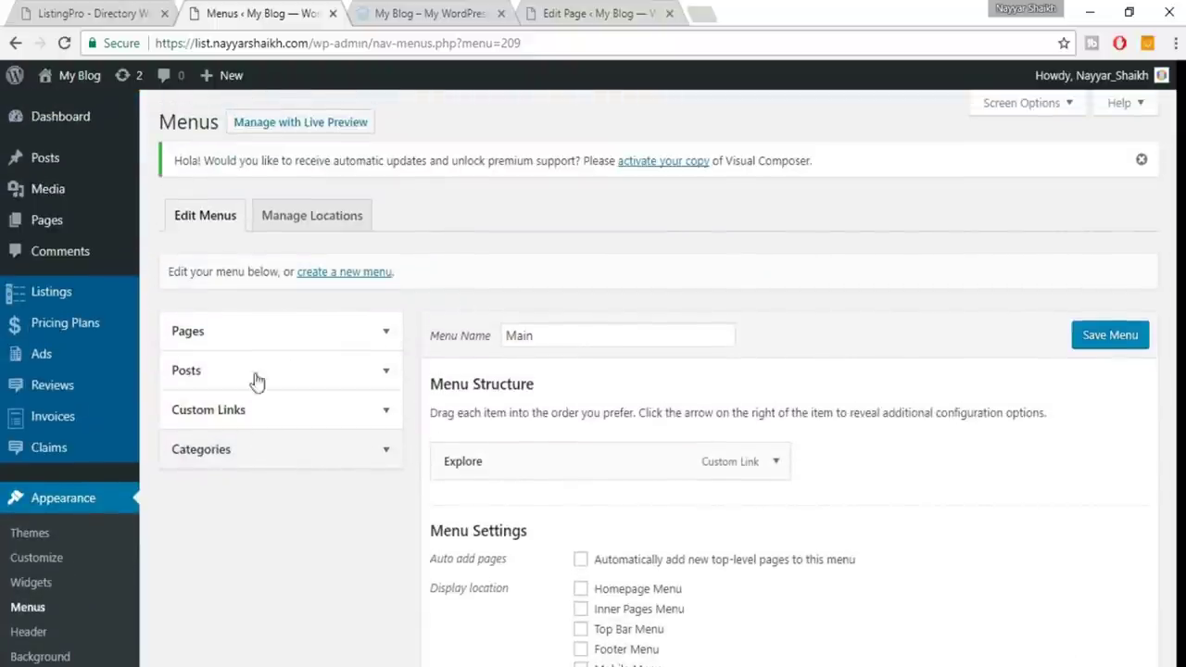
Enable the second Categories box in Screen Options and expand it to show Hotels and Restaurants.
{"action": "left_click", "coordinate": [1040, 105]}
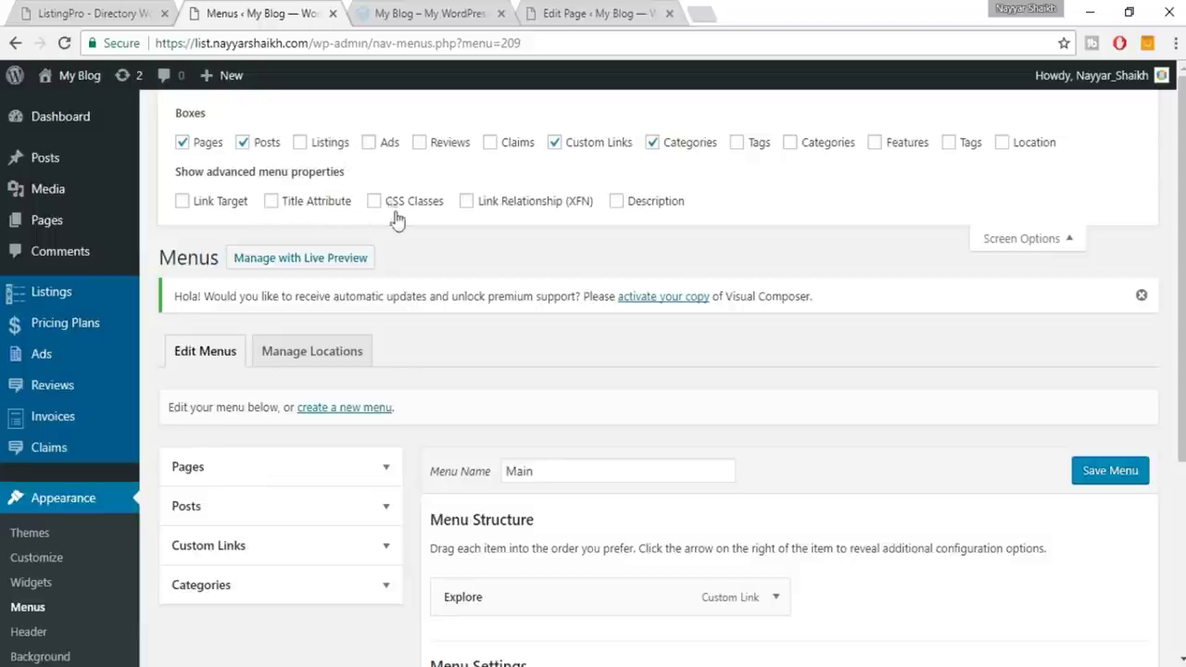
{"action": "left_click", "coordinate": [831, 153]}
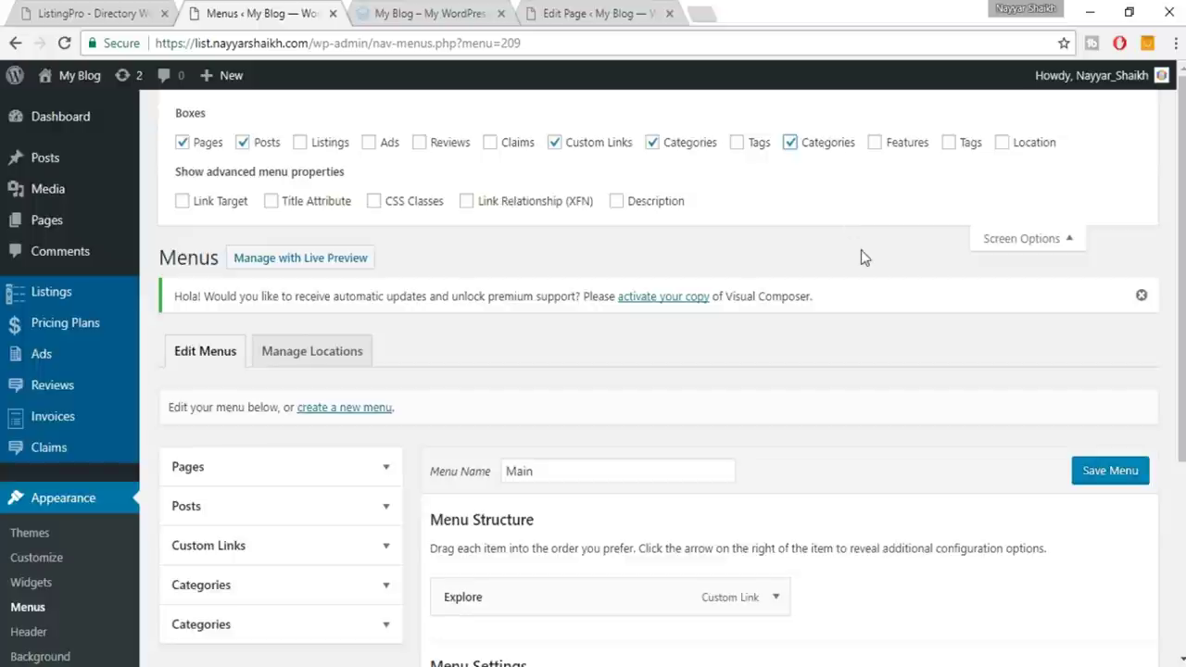
{"action": "scroll", "coordinate": [861, 254], "scroll_direction": "down", "scroll_amount": 1}
{"action": "left_click", "coordinate": [337, 530]}
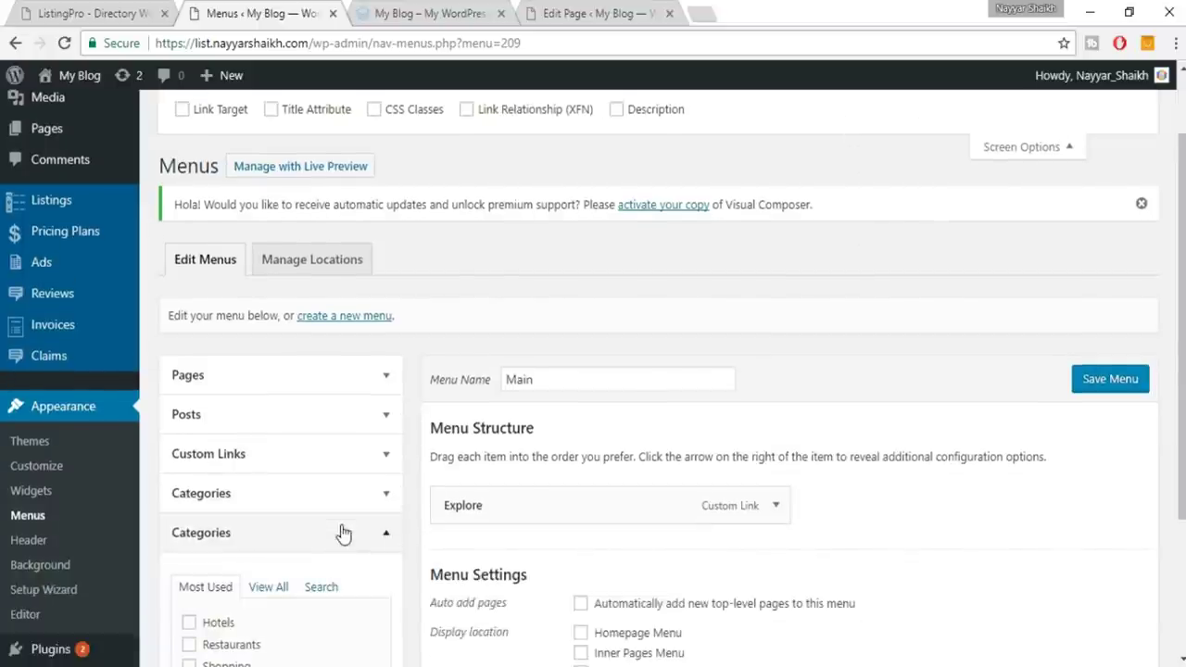
{"action": "left_click", "coordinate": [339, 525]}
{"action": "scroll", "coordinate": [1024, 162], "scroll_direction": "up", "scroll_amount": 1}
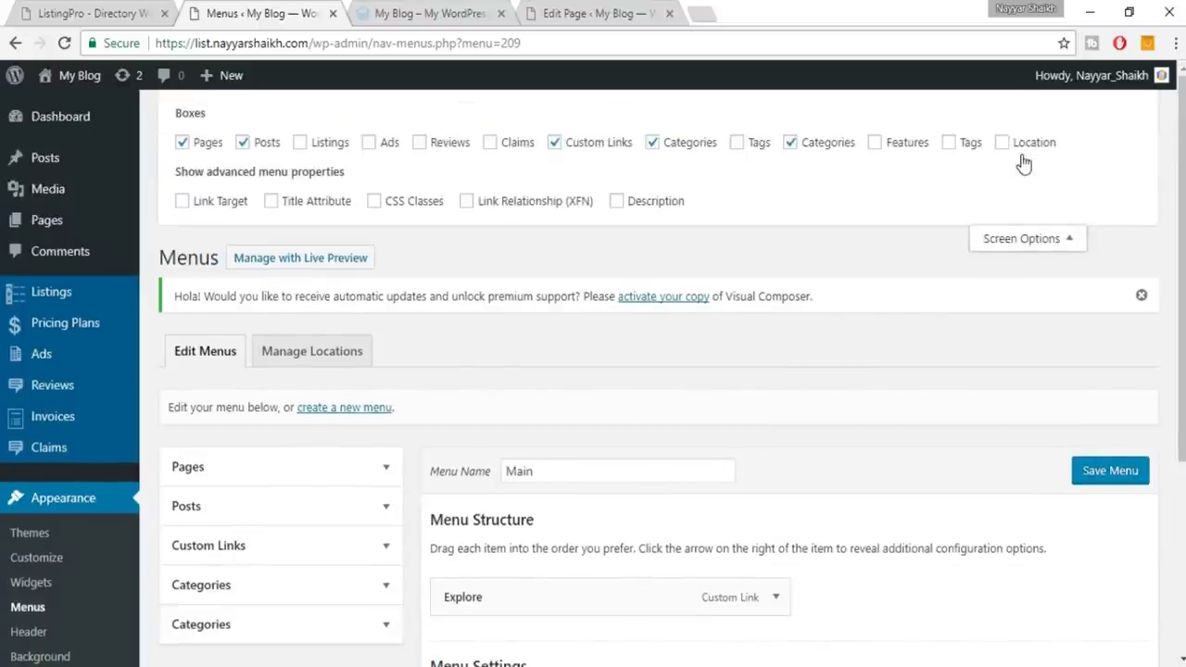
{"action": "left_click", "coordinate": [1060, 259]}
{"action": "scroll", "coordinate": [337, 262], "scroll_direction": "down", "scroll_amount": 2}
Add the Hotels, Restaurants, Shopping and Services categories to the Main menu.
{"action": "left_click", "coordinate": [329, 305]}
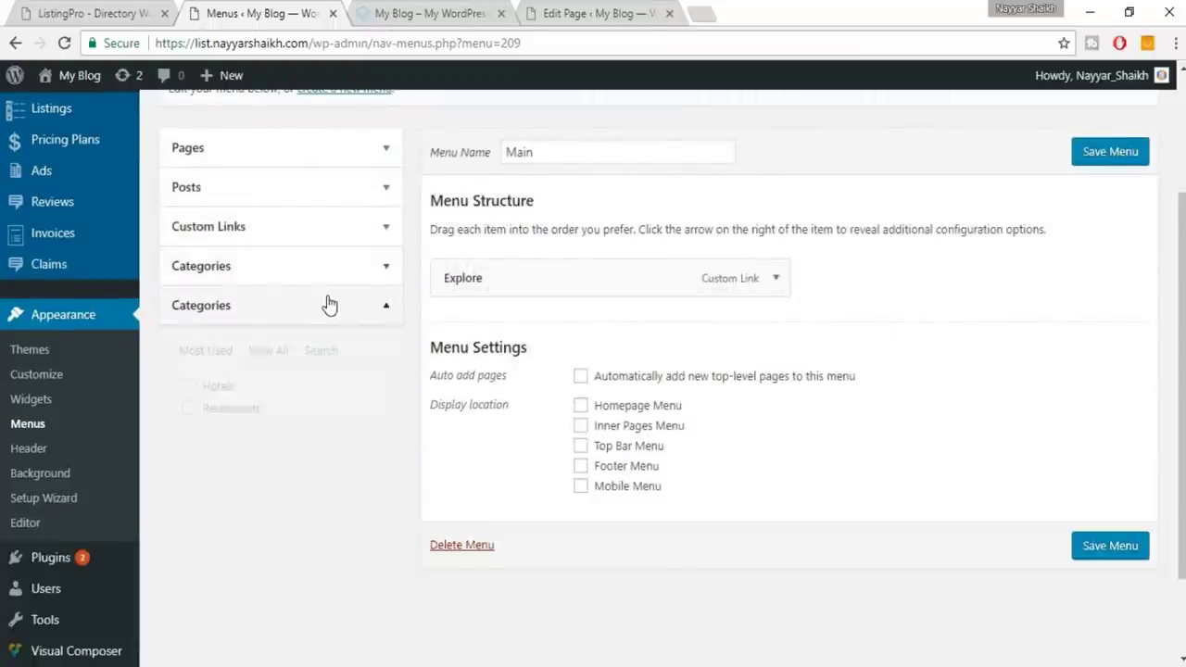
{"action": "left_click", "coordinate": [189, 395]}
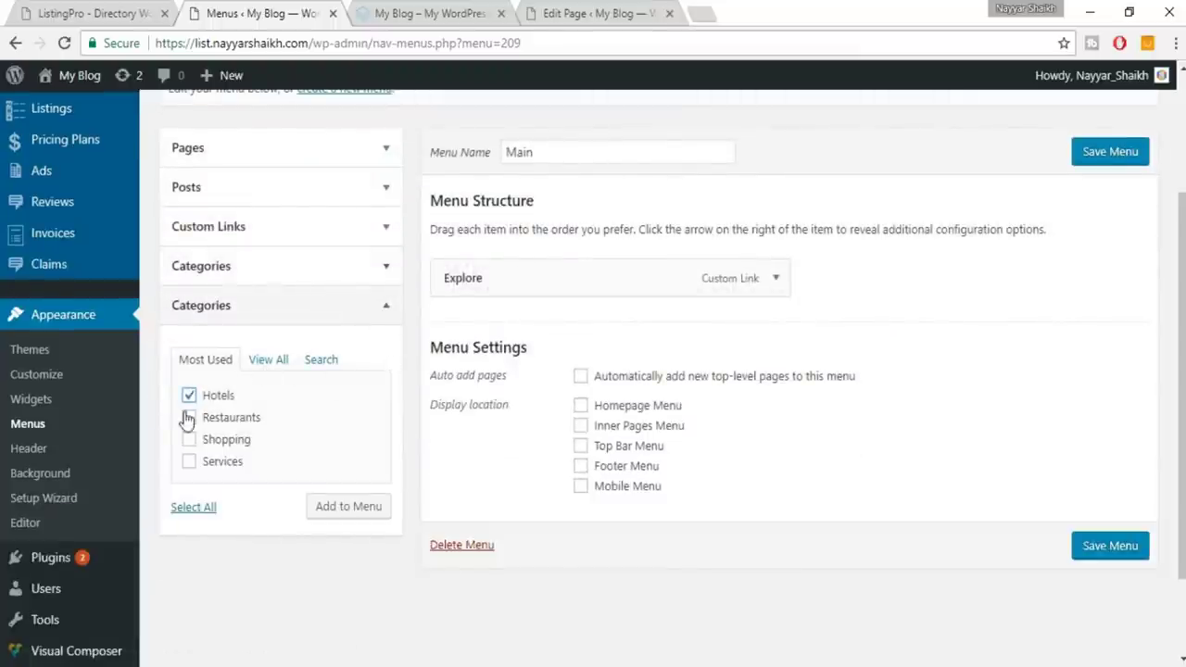
{"action": "left_click", "coordinate": [189, 417]}
{"action": "left_click", "coordinate": [189, 439]}
{"action": "left_click", "coordinate": [189, 461]}
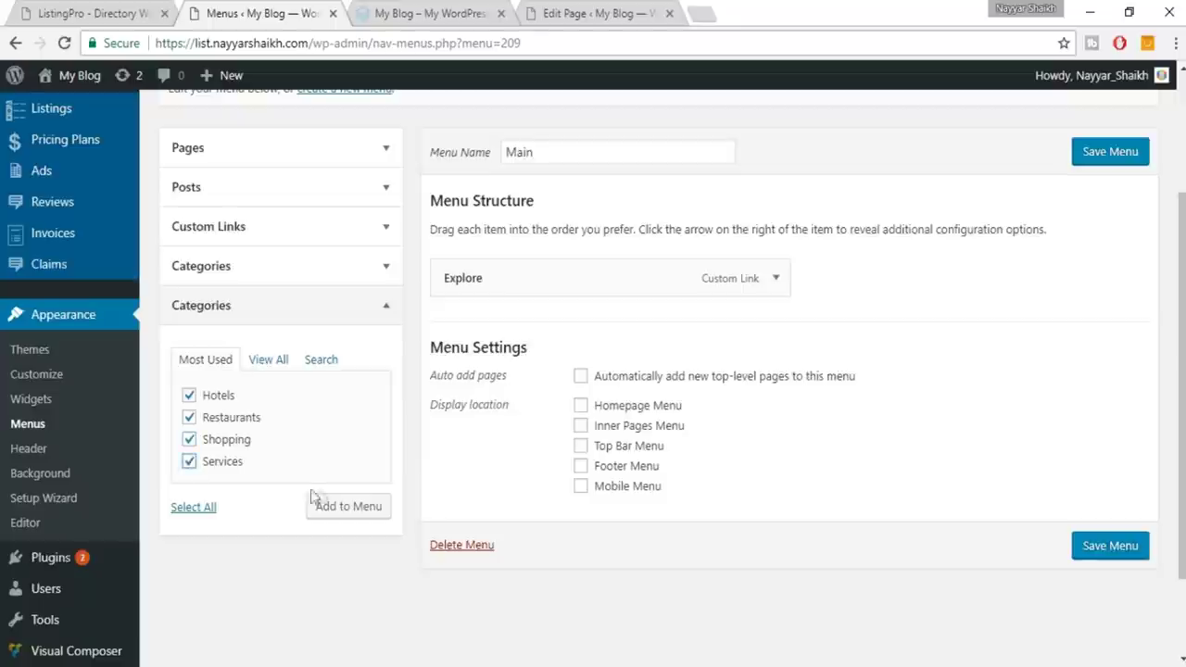
{"action": "left_click", "coordinate": [345, 509]}
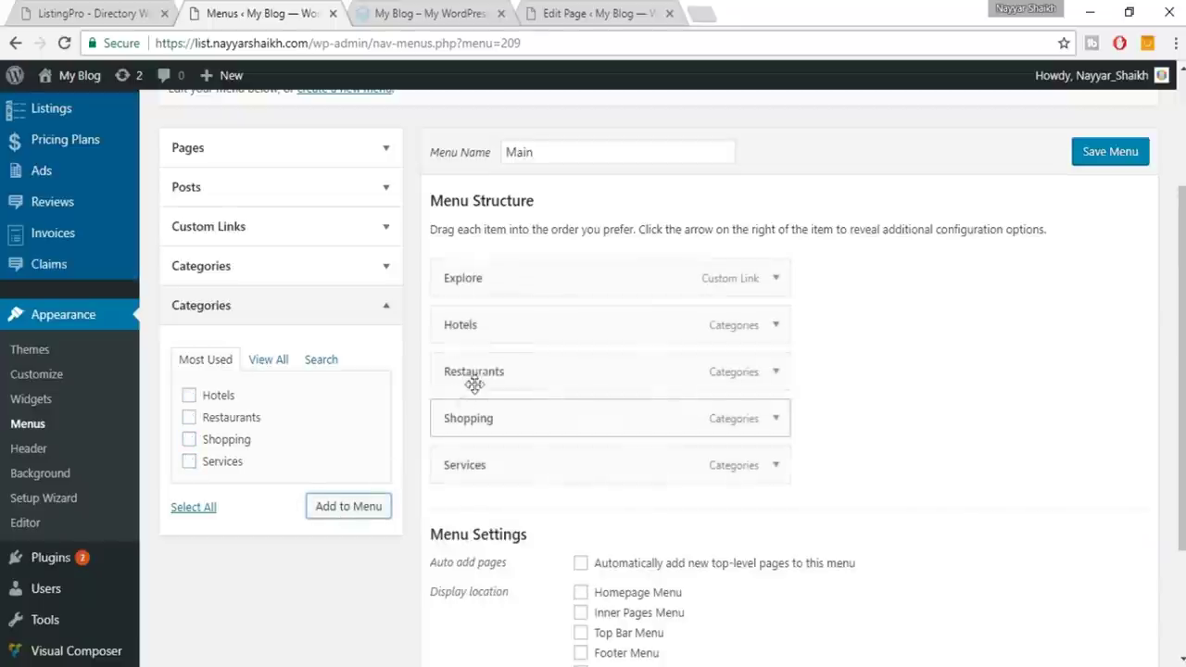
Nest Hotels, Restaurants, Shopping and Services as sub-items under Explore.
{"action": "left_click_drag", "start_coordinate": [498, 319], "coordinate": [548, 321]}
{"action": "left_click_drag", "start_coordinate": [492, 371], "coordinate": [528, 371]}
{"action": "left_click_drag", "start_coordinate": [531, 420], "coordinate": [550, 417]}
{"action": "left_click_drag", "start_coordinate": [522, 455], "coordinate": [556, 459]}
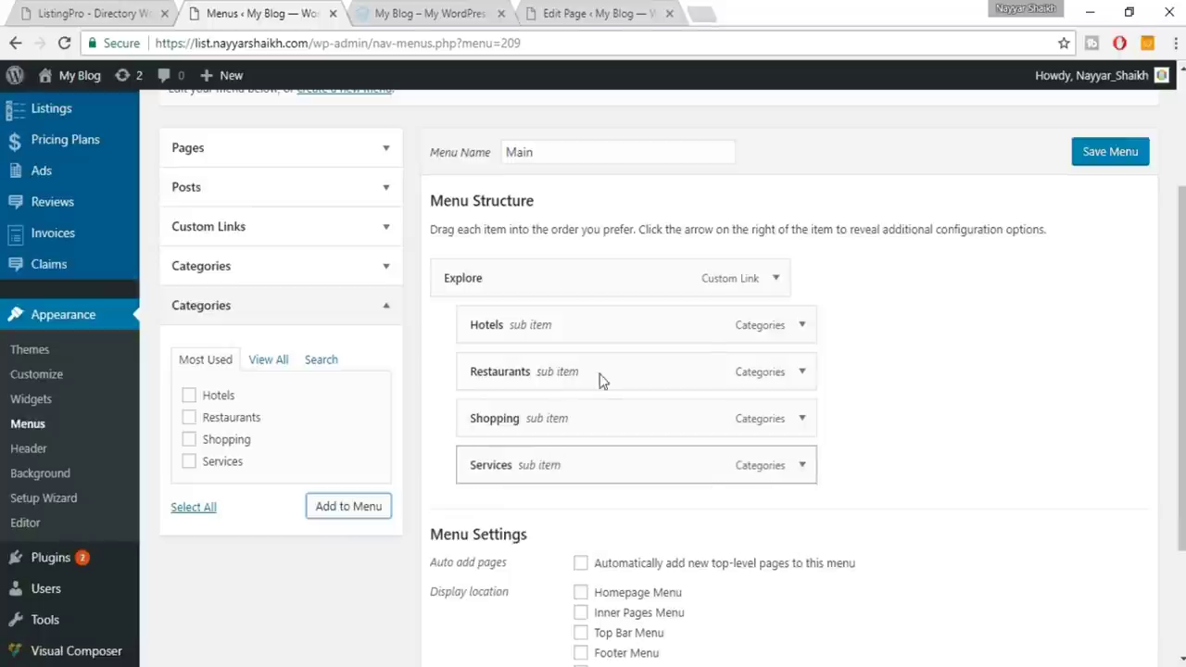
Assign the menu to the Homepage Menu and Inner Pages Menu locations and save it.
{"action": "scroll", "coordinate": [606, 360], "scroll_direction": "down", "scroll_amount": 2}
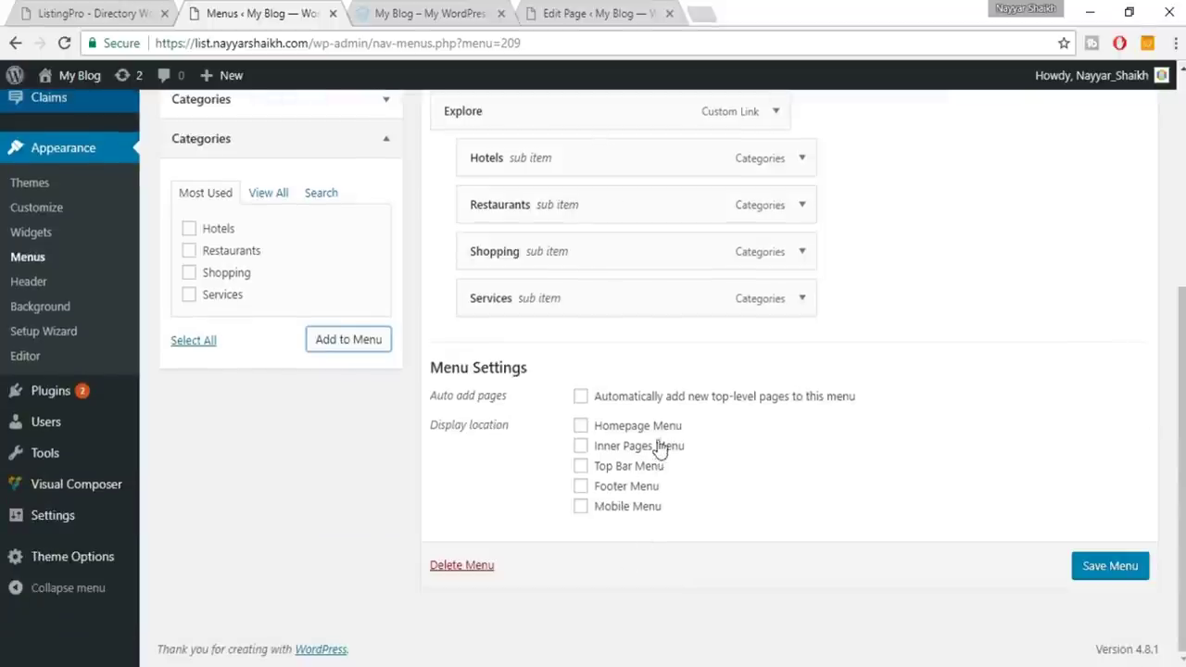
{"action": "left_click", "coordinate": [632, 428]}
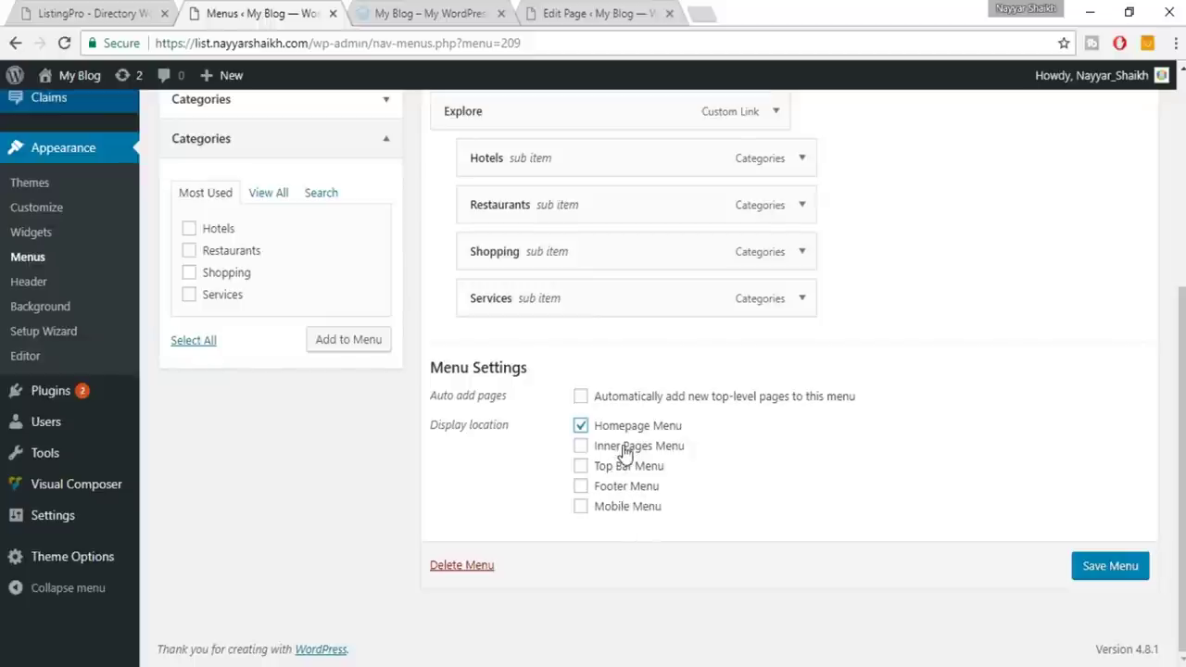
{"action": "left_click", "coordinate": [625, 448]}
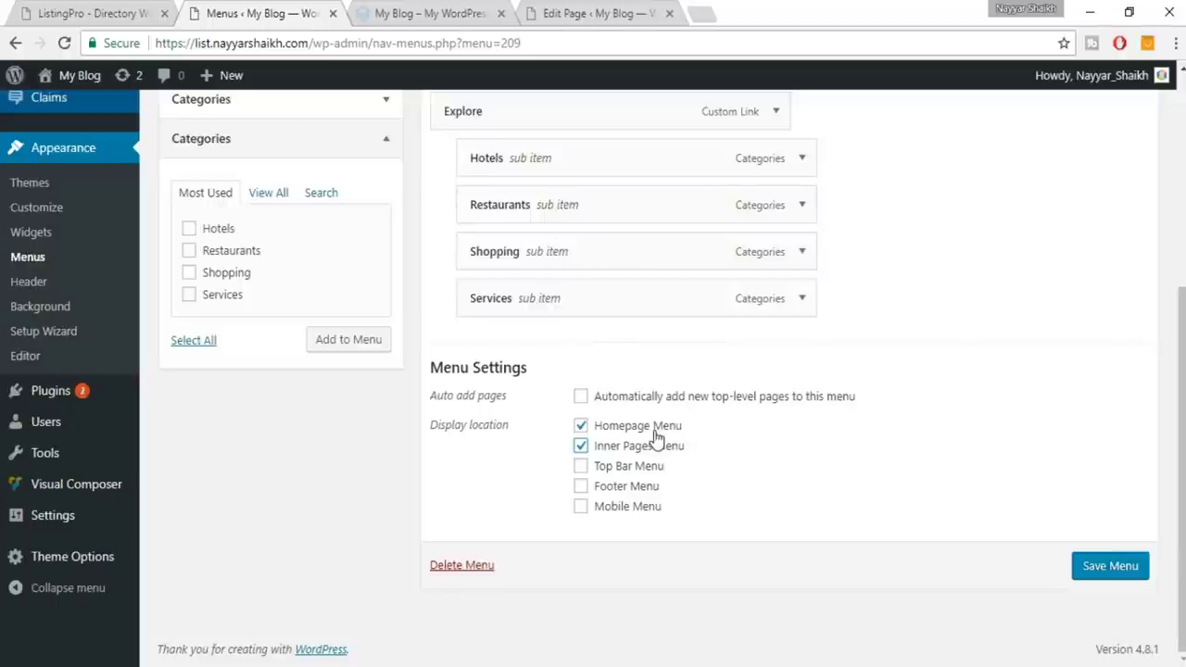
{"action": "left_click", "coordinate": [1098, 575]}
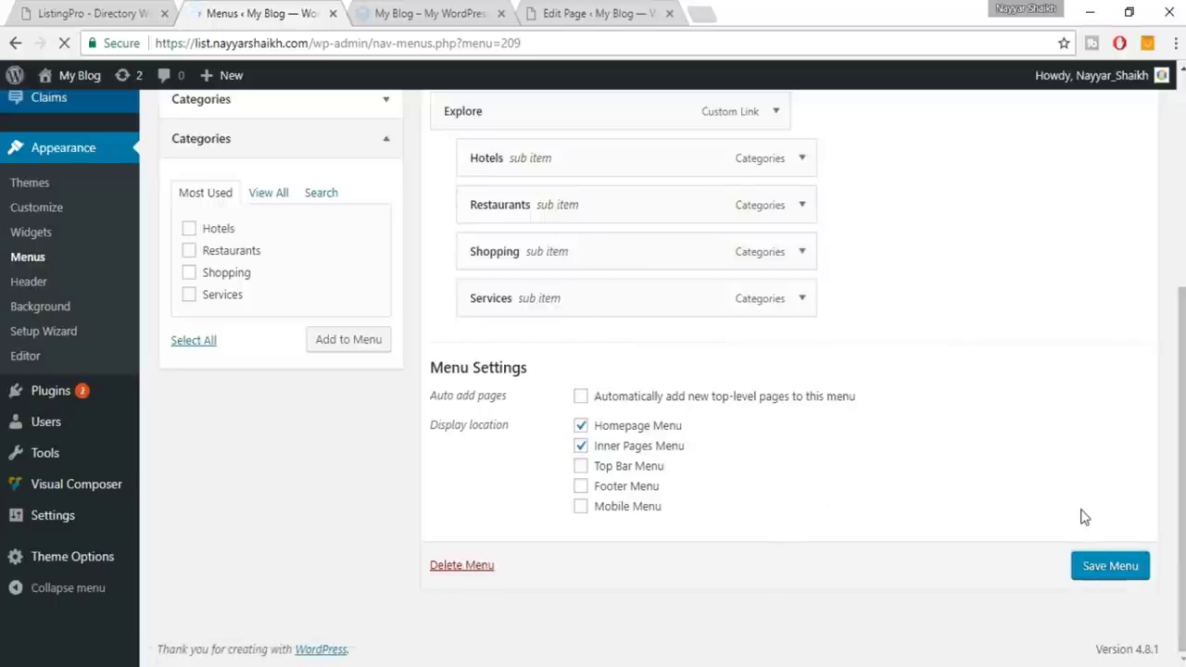
{"action": "left_click", "coordinate": [473, 15]}
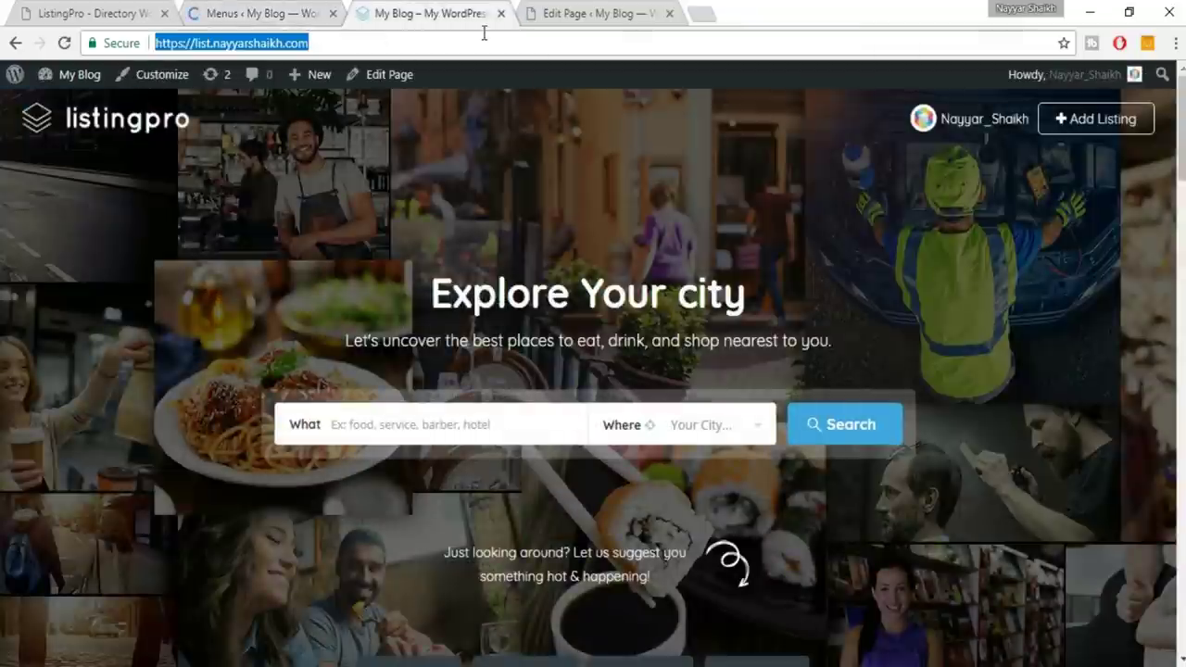
{"action": "key", "text": "Return"}
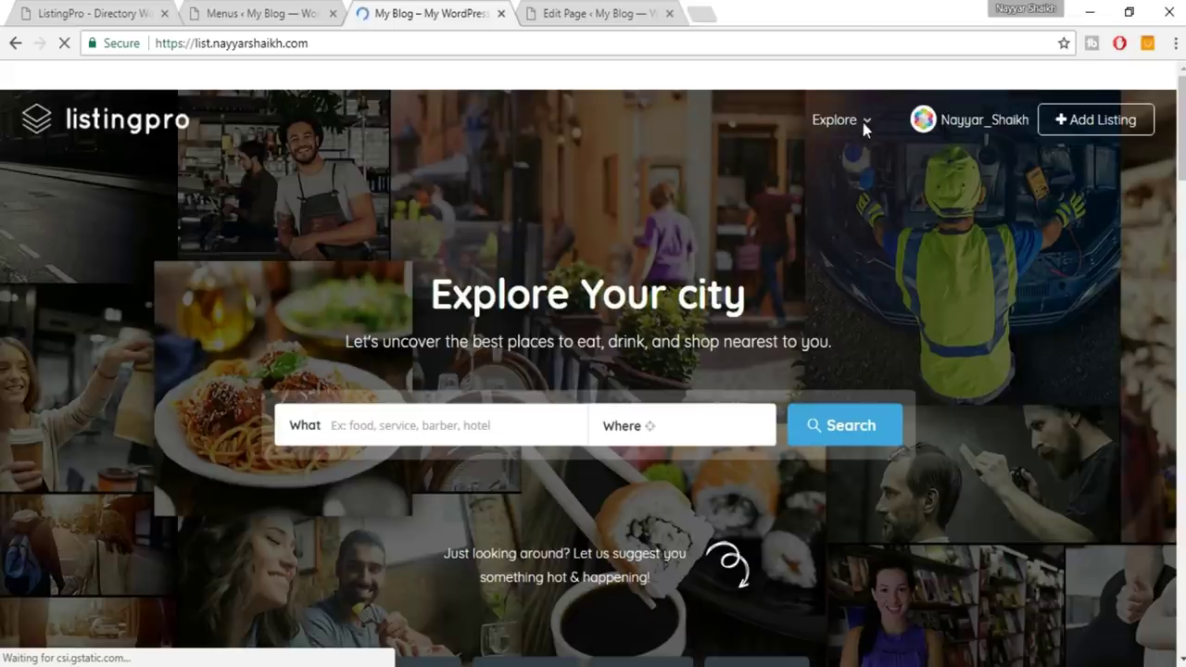
{"action": "mouse_move", "coordinate": [868, 125]}
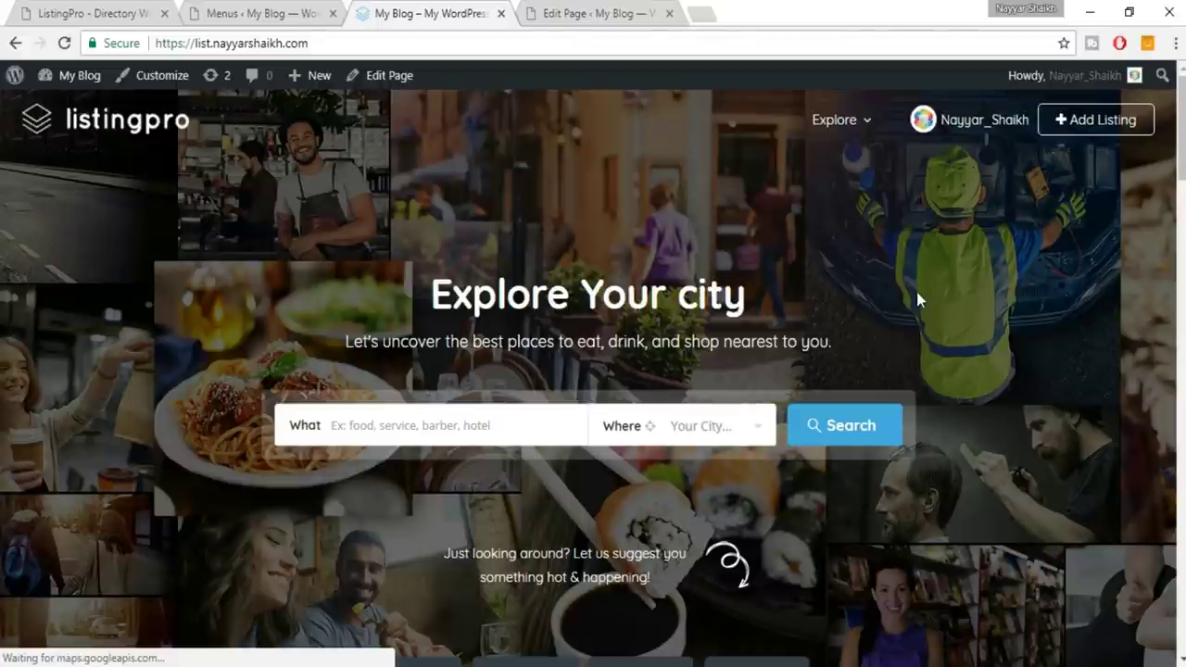
{"action": "left_click_drag", "start_coordinate": [1181, 130], "coordinate": [1182, 605]}
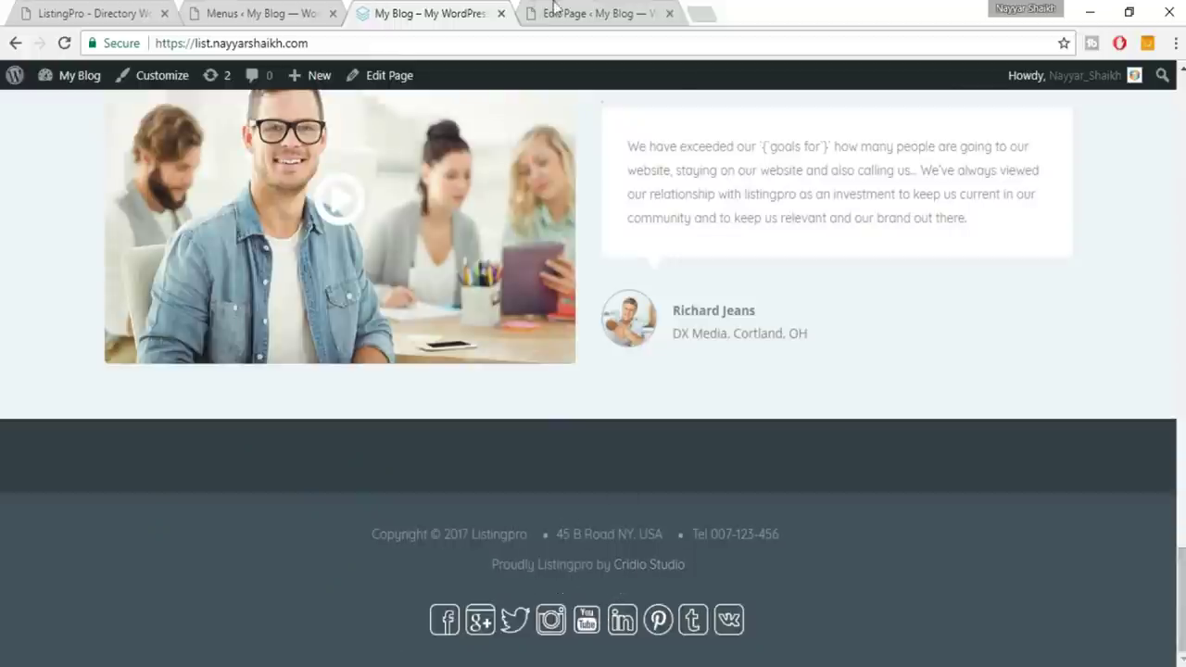
{"action": "left_click", "coordinate": [278, 13]}
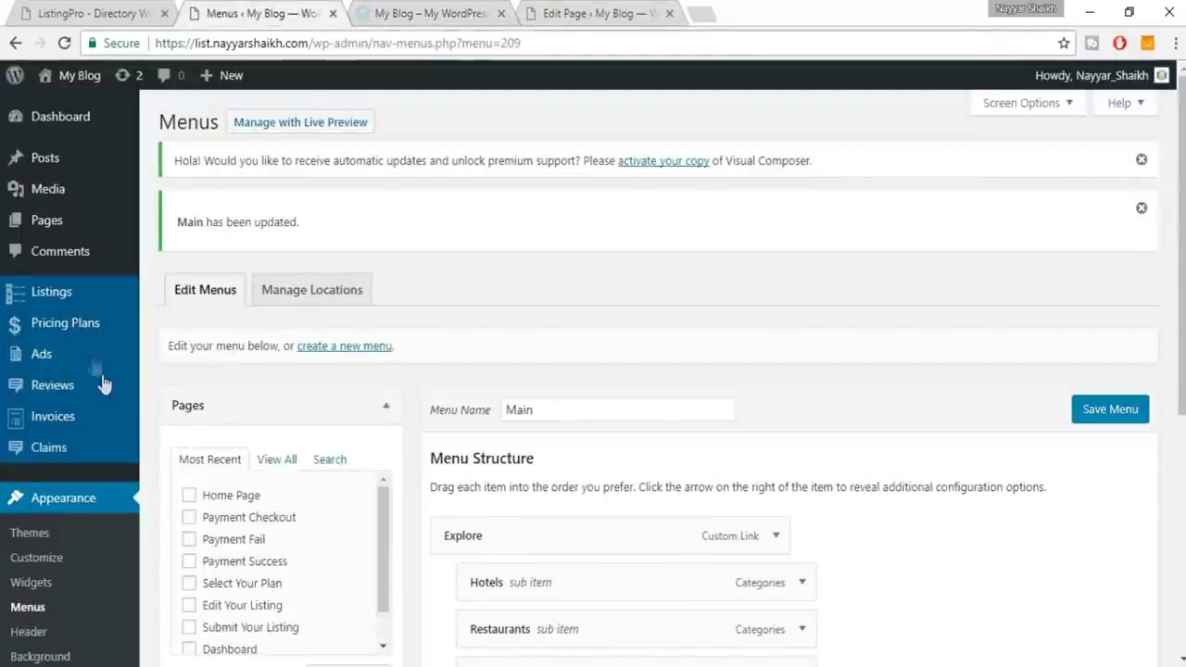
Open ListingPro Theme Options and go to the Footer section with its colours and social URLs.
{"action": "scroll", "coordinate": [48, 384], "scroll_direction": "down", "scroll_amount": 4}
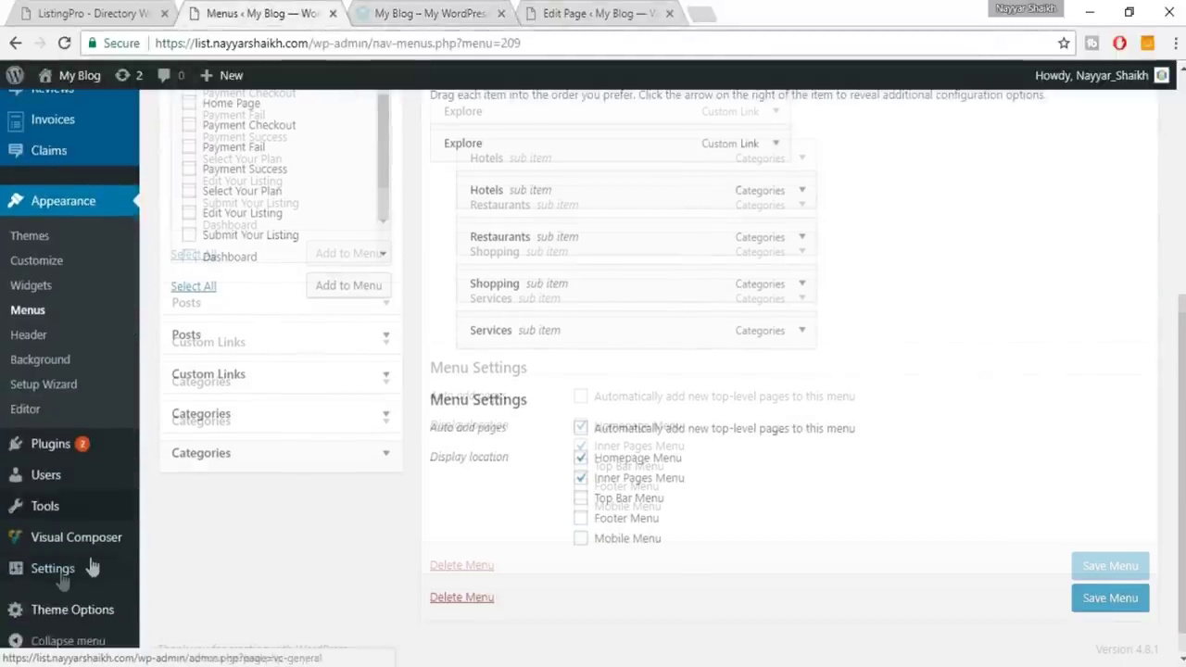
{"action": "mouse_move", "coordinate": [60, 619]}
{"action": "left_click", "coordinate": [67, 620]}
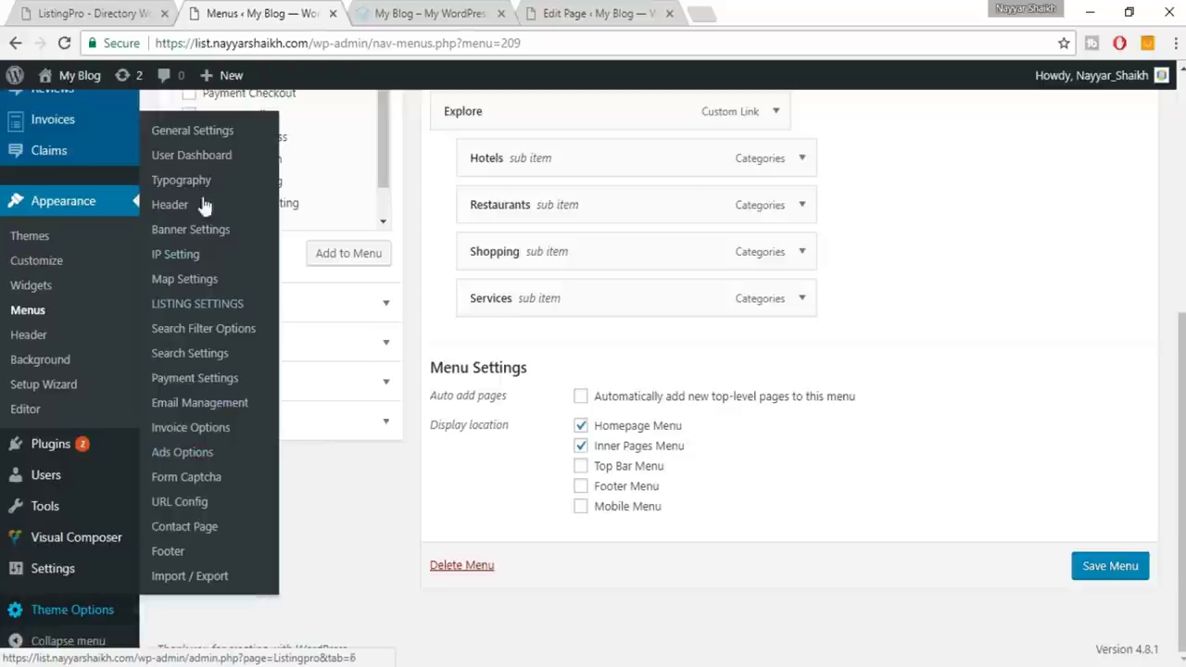
{"action": "left_click", "coordinate": [166, 556]}
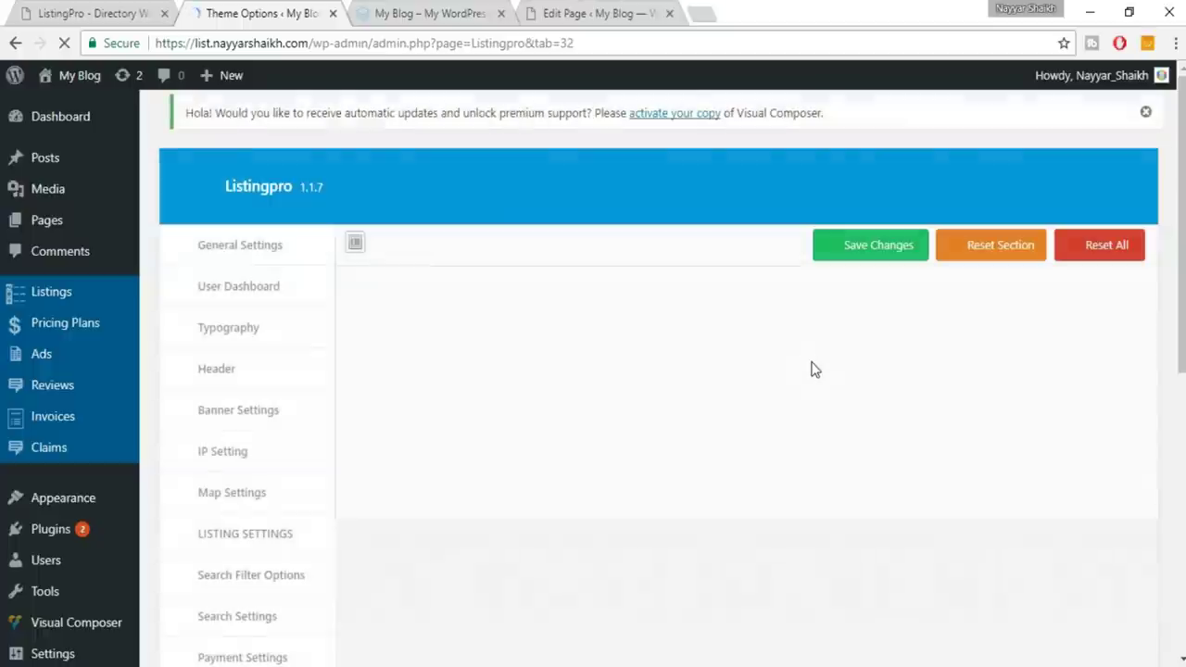
{"action": "scroll", "coordinate": [71, 599], "scroll_direction": "down", "scroll_amount": 4}
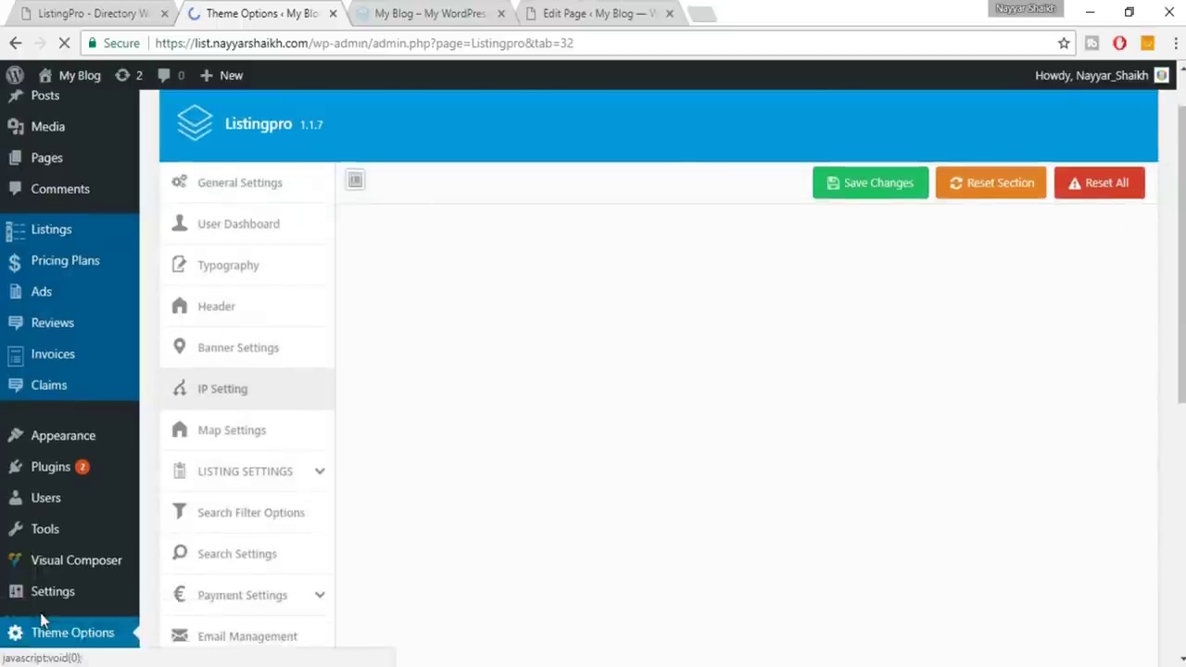
{"action": "scroll", "coordinate": [429, 360], "scroll_direction": "up", "scroll_amount": 2}
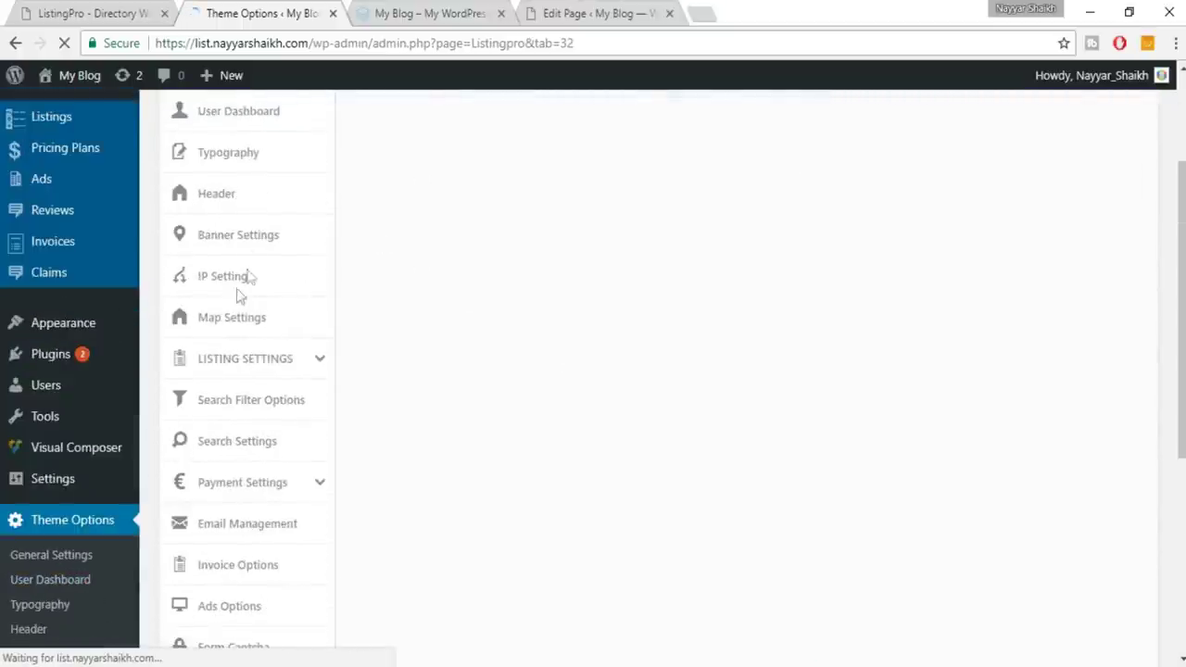
{"action": "scroll", "coordinate": [264, 437], "scroll_direction": "up", "scroll_amount": 1}
{"action": "scroll", "coordinate": [270, 518], "scroll_direction": "down", "scroll_amount": 2}
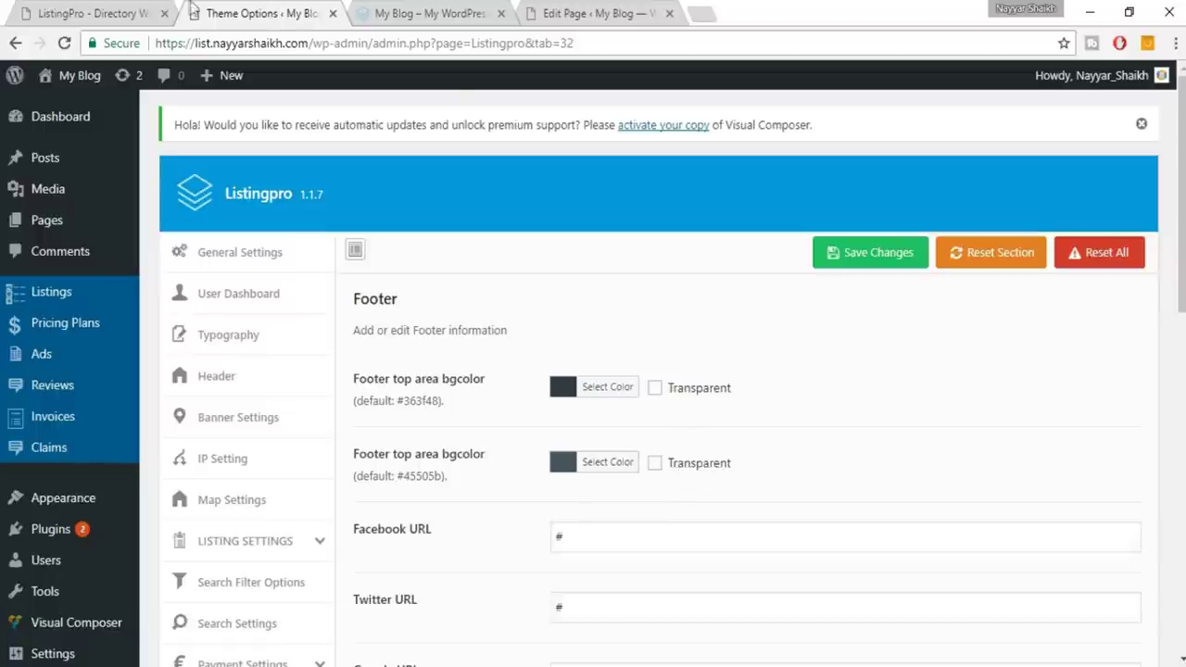
Replace 'Listingpro' with 'BloggDude' in the footer copyright field and compare with the live footer.
{"action": "left_click", "coordinate": [428, 13]}
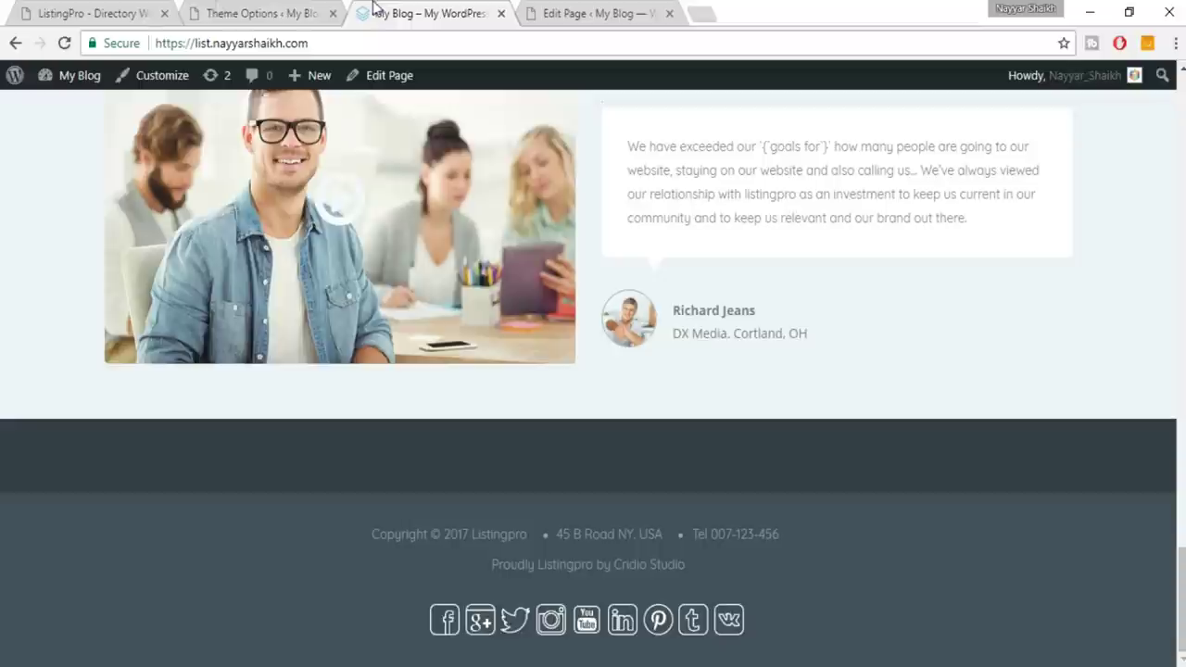
{"action": "left_click", "coordinate": [260, 13]}
{"action": "scroll", "coordinate": [923, 477], "scroll_direction": "down", "scroll_amount": 3}
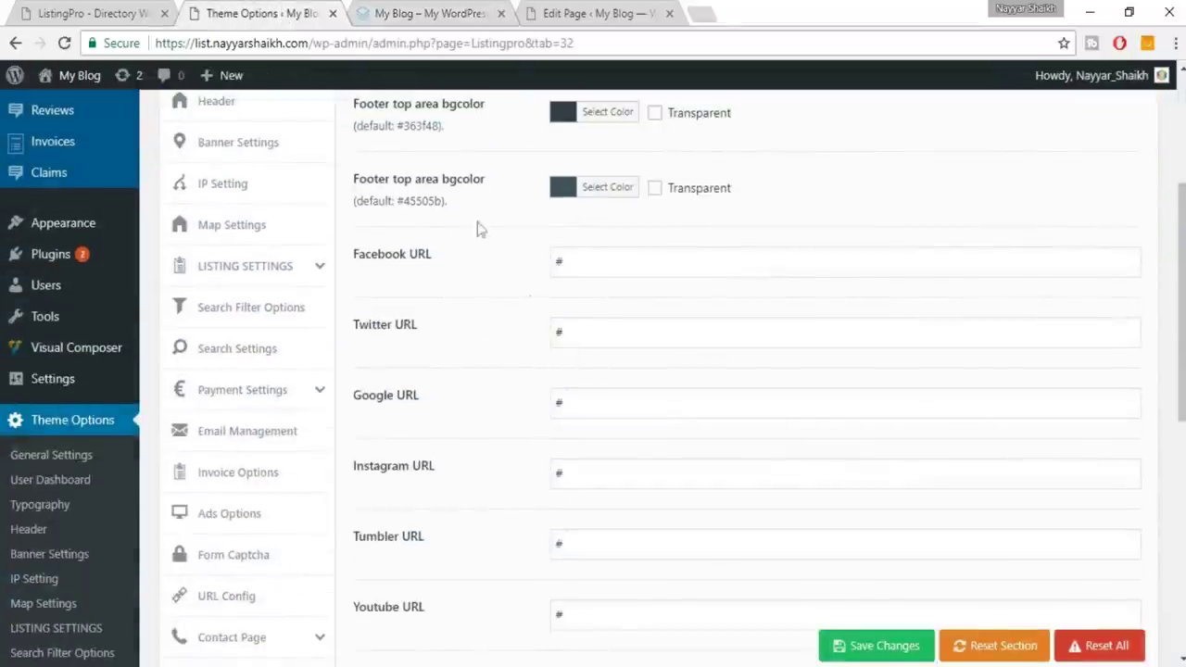
{"action": "key", "text": "Tab"}
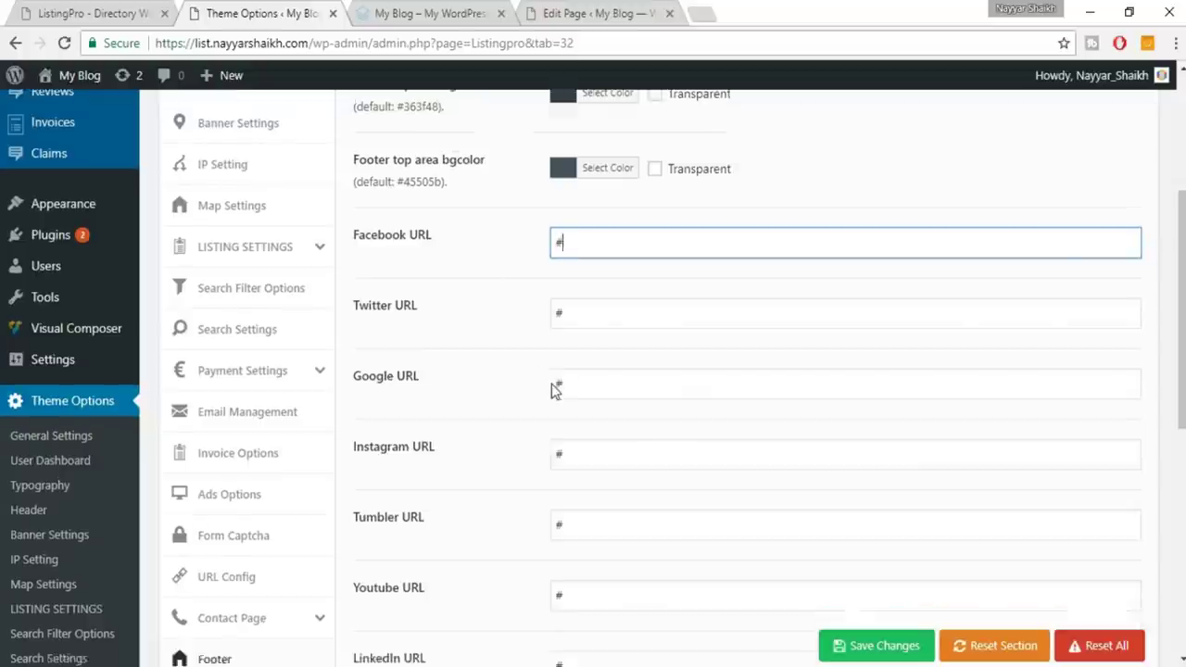
{"action": "scroll", "coordinate": [547, 394], "scroll_direction": "down", "scroll_amount": 1}
{"action": "scroll", "coordinate": [630, 437], "scroll_direction": "down", "scroll_amount": 5}
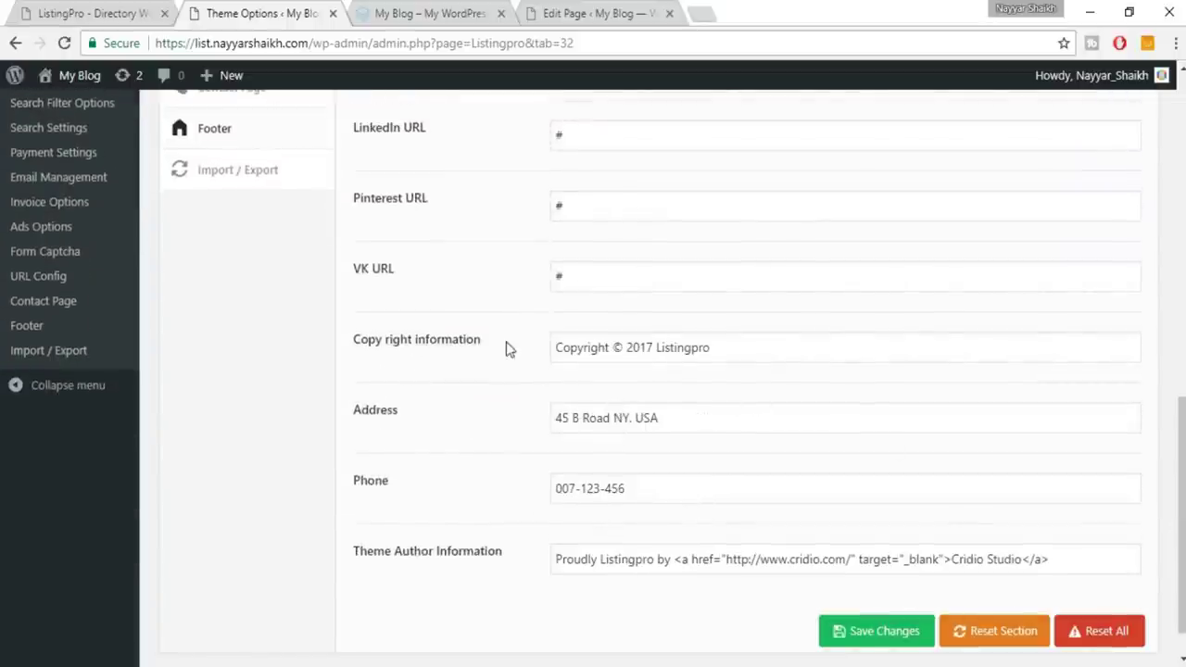
{"action": "left_click_drag", "start_coordinate": [728, 357], "coordinate": [654, 362]}
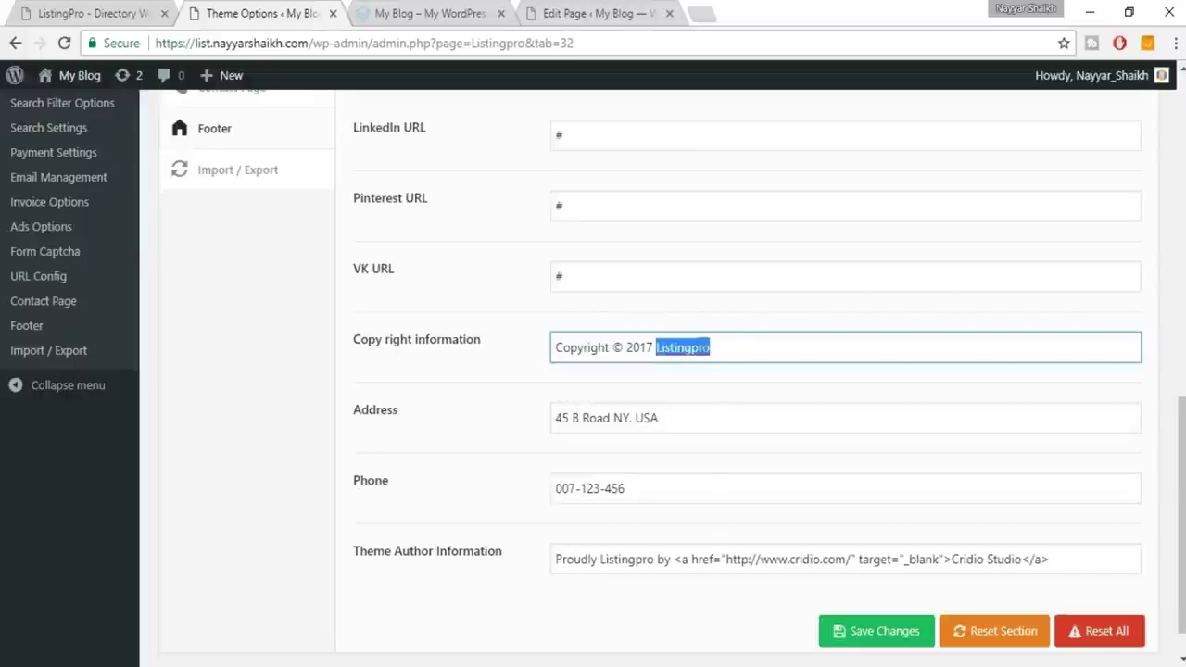
{"action": "type", "text": "BloggDude"}
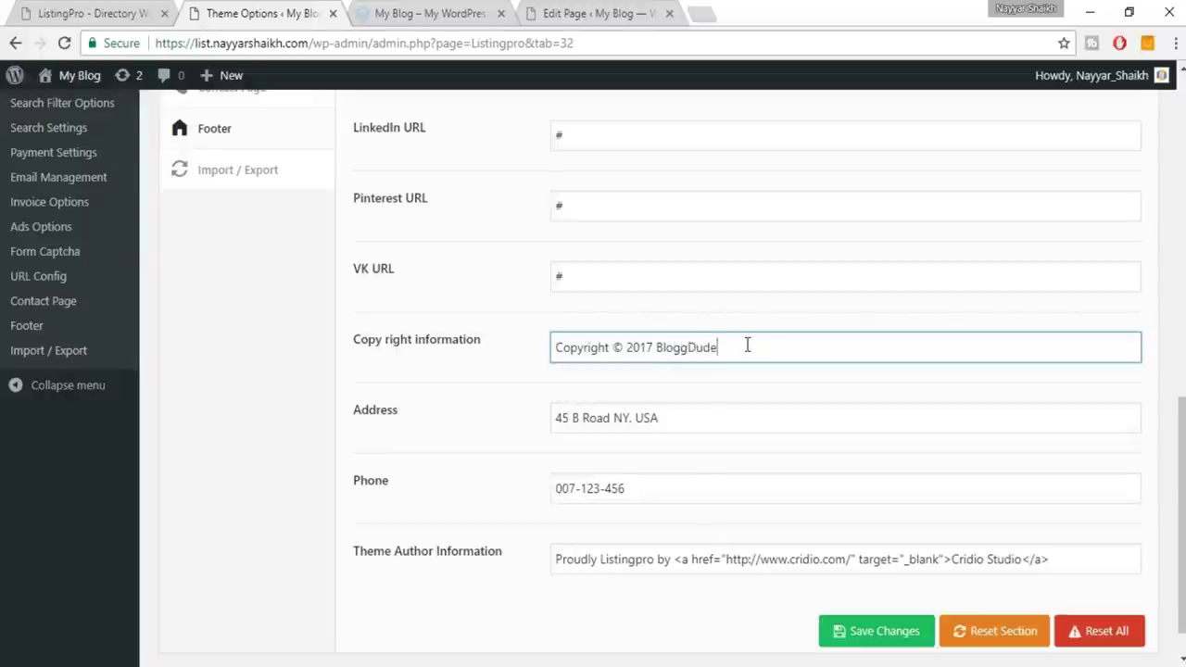
{"action": "left_click_drag", "start_coordinate": [682, 424], "coordinate": [554, 422]}
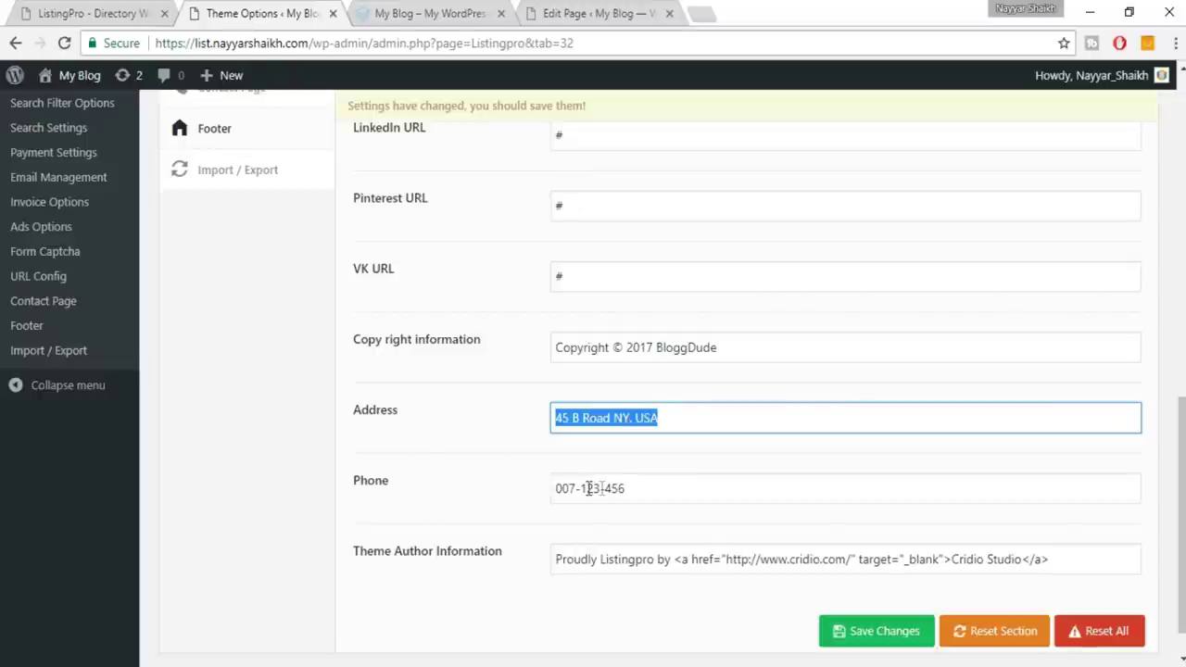
{"action": "scroll", "coordinate": [675, 498], "scroll_direction": "down", "scroll_amount": 1}
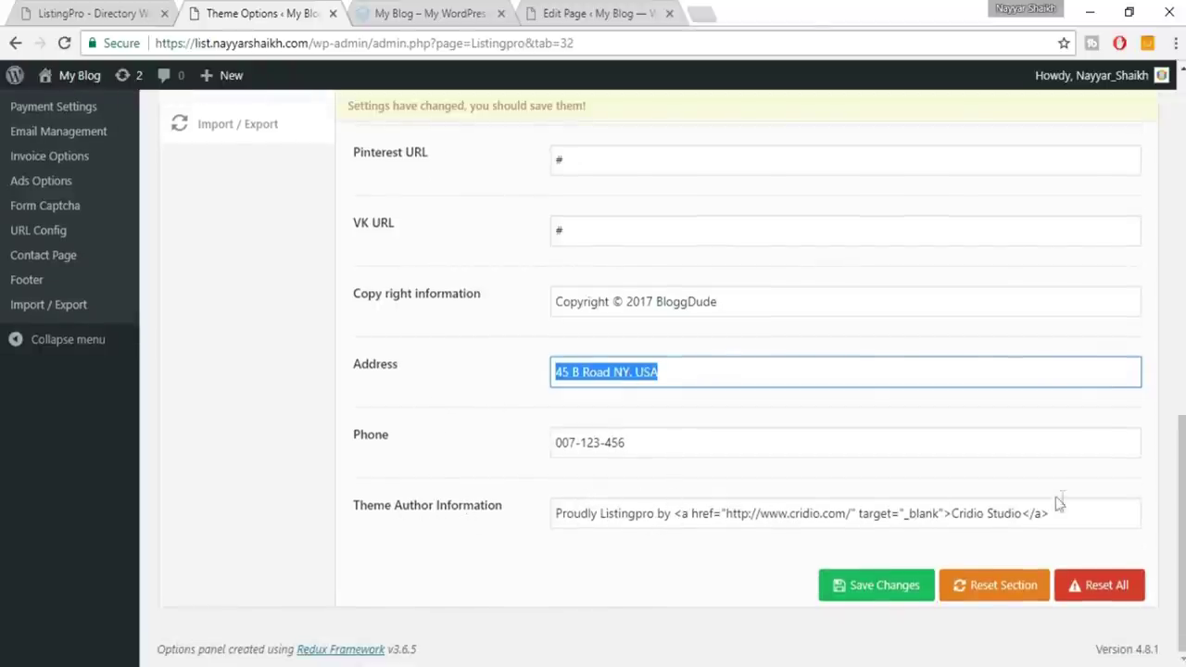
{"action": "left_click", "coordinate": [424, 13]}
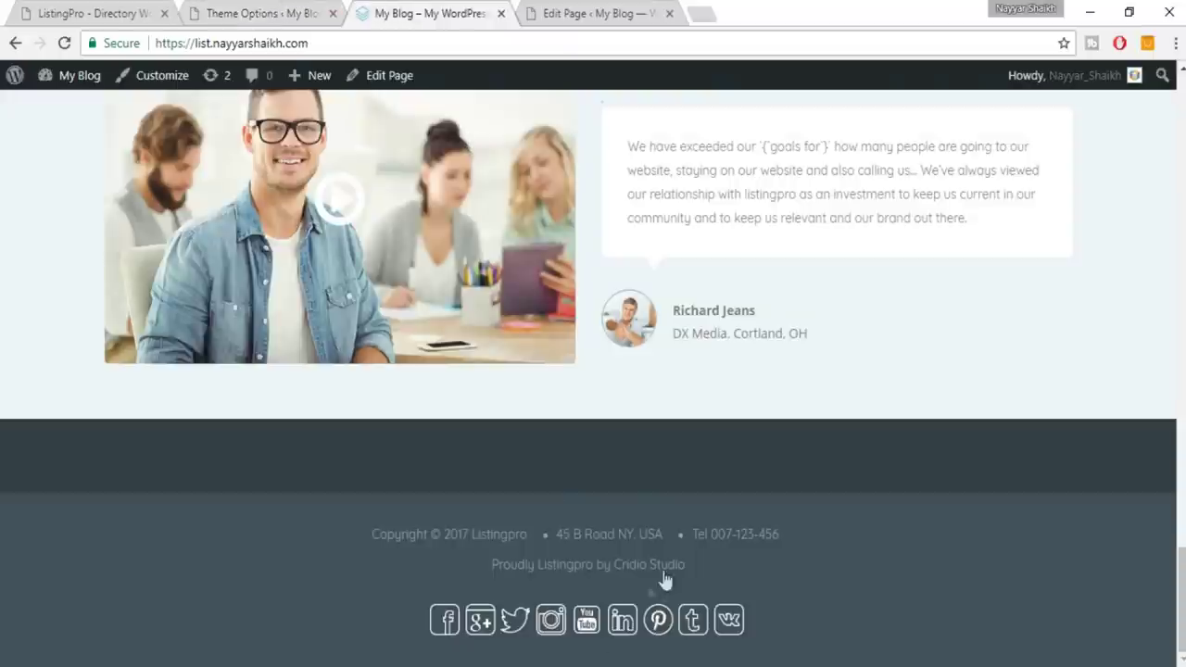
Replace 'Cridio Studio' in the theme author credit with the site owner's name.
{"action": "left_click", "coordinate": [291, 12]}
{"action": "left_click_drag", "start_coordinate": [952, 519], "coordinate": [1016, 517]}
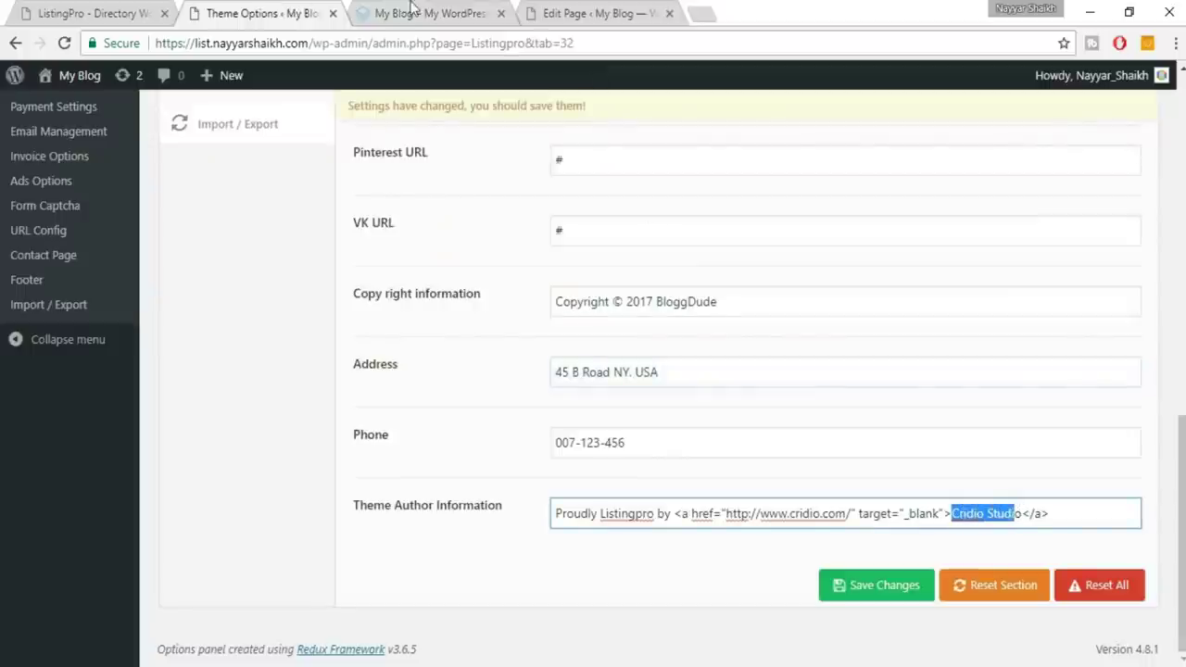
{"action": "left_click", "coordinate": [413, 12]}
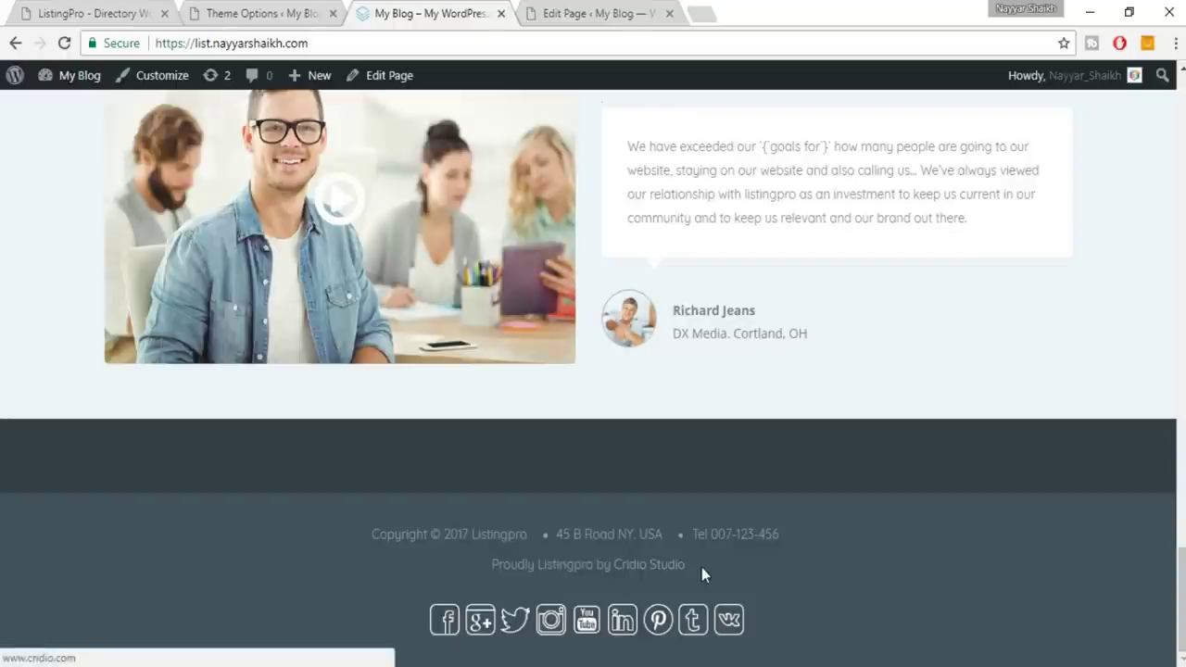
{"action": "left_click", "coordinate": [278, 13]}
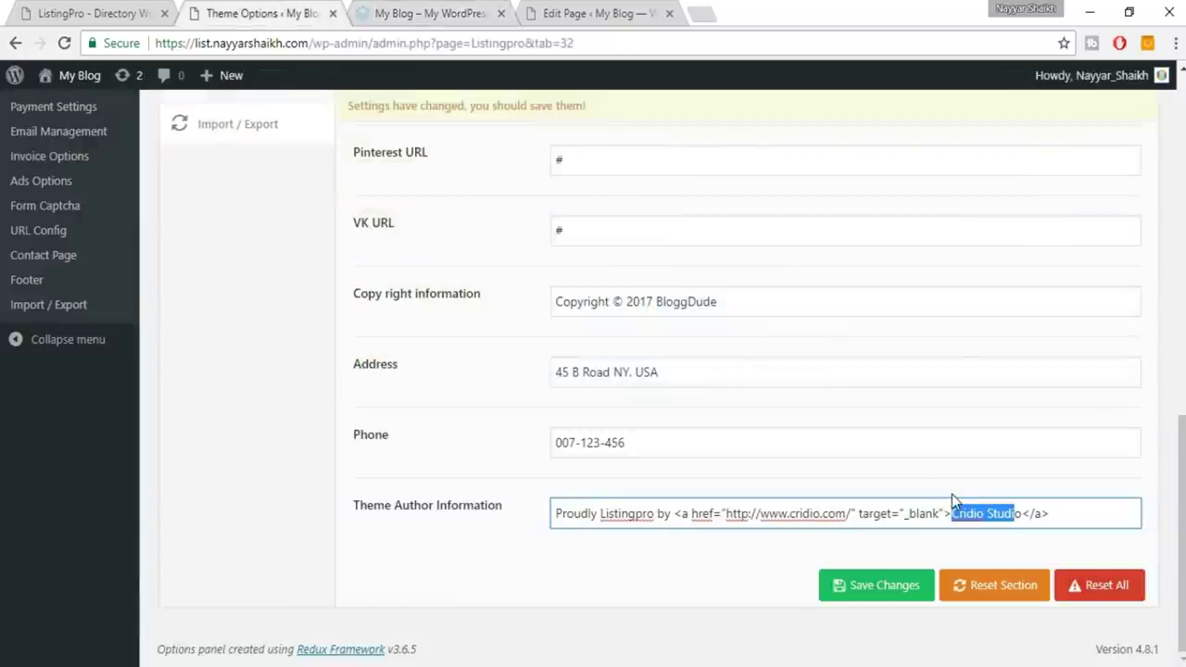
{"action": "key", "text": "Delete"}
{"action": "key", "text": "Delete"}
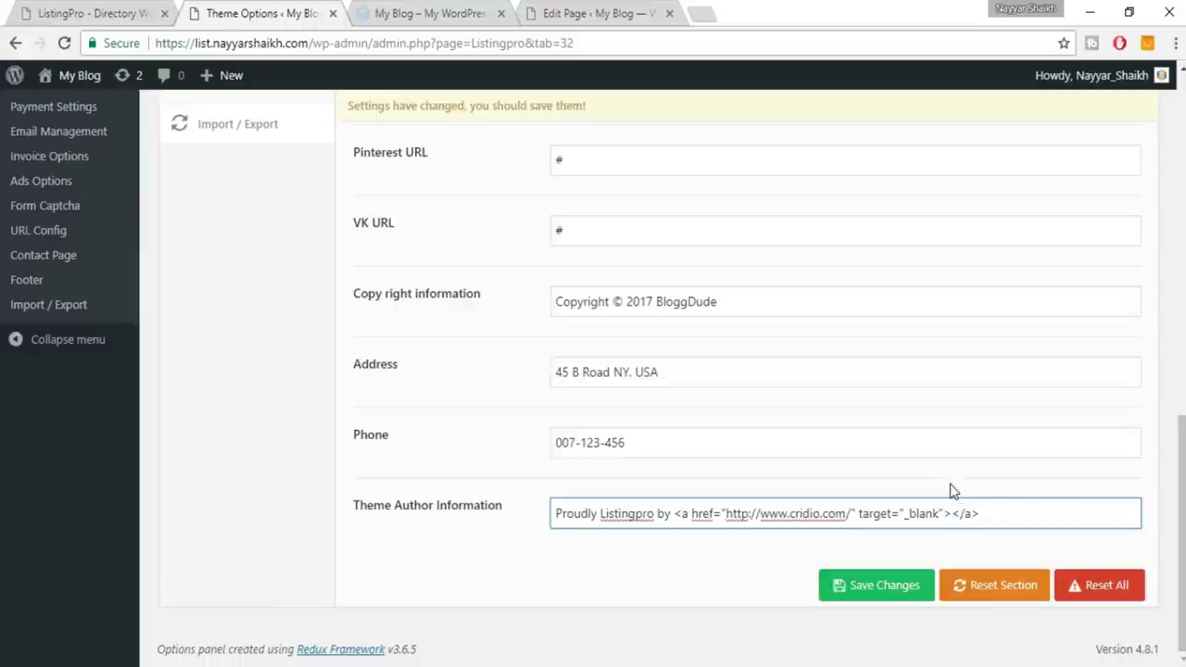
{"action": "type", "text": "Nayyar Shaikh"}
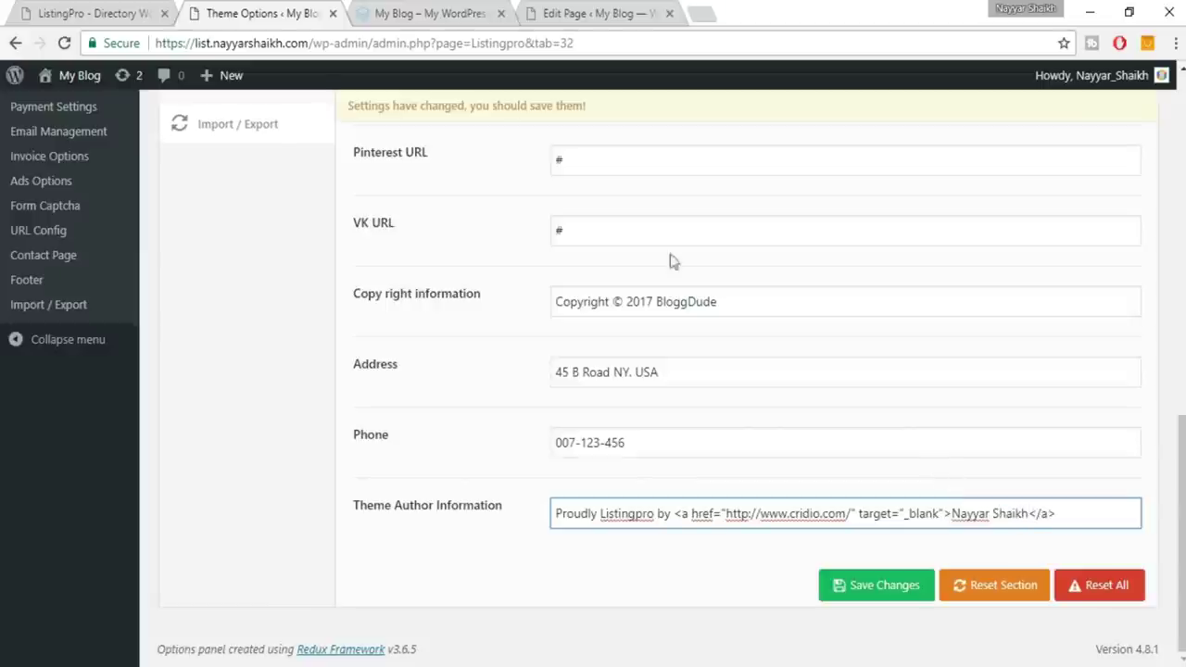
{"action": "left_click", "coordinate": [460, 12]}
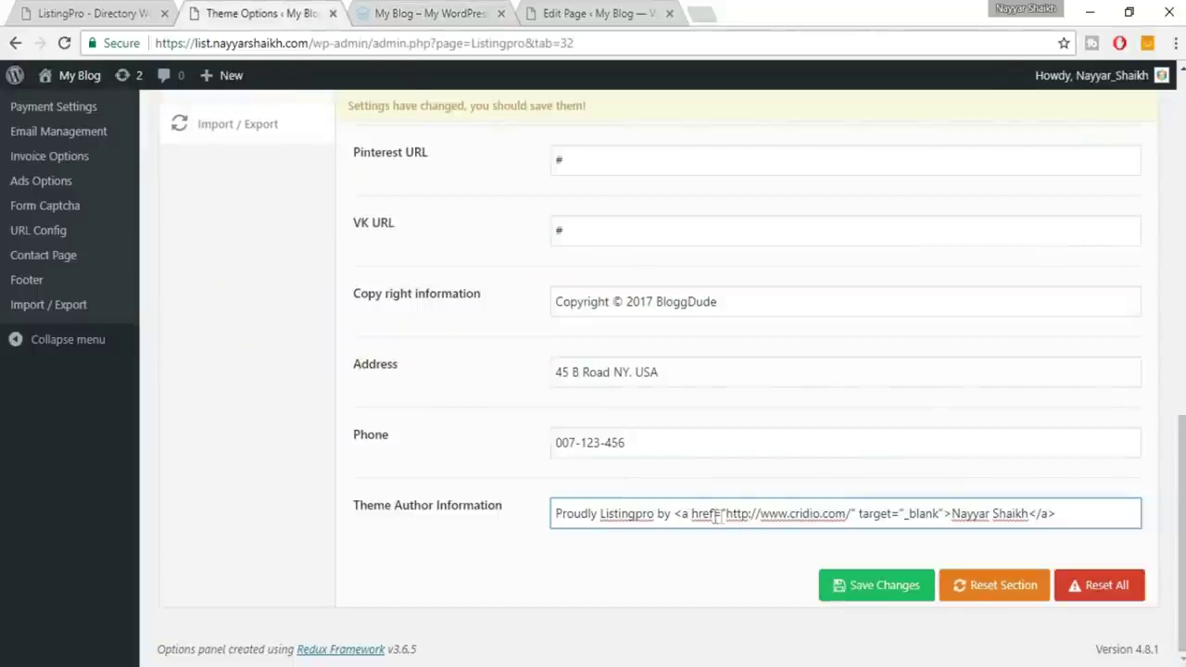
{"action": "left_click_drag", "start_coordinate": [728, 516], "coordinate": [853, 506]}
{"action": "left_click", "coordinate": [853, 506]}
{"action": "key", "text": "BackSpace"}
{"action": "key", "text": "BackSpace"}
{"action": "key", "text": "BackSpace"}
{"action": "key", "text": "BackSpace"}
{"action": "key", "text": "BackSpace"}
{"action": "key", "text": "BackSpace"}
{"action": "key", "text": "BackSpace"}
{"action": "key", "text": "BackSpace"}
{"action": "key", "text": "BackSpace"}
{"action": "key", "text": "BackSpace"}
{"action": "key", "text": "BackSpace"}
{"action": "key", "text": "BackSpace"}
{"action": "key", "text": "BackSpace"}
{"action": "key", "text": "BackSpace"}
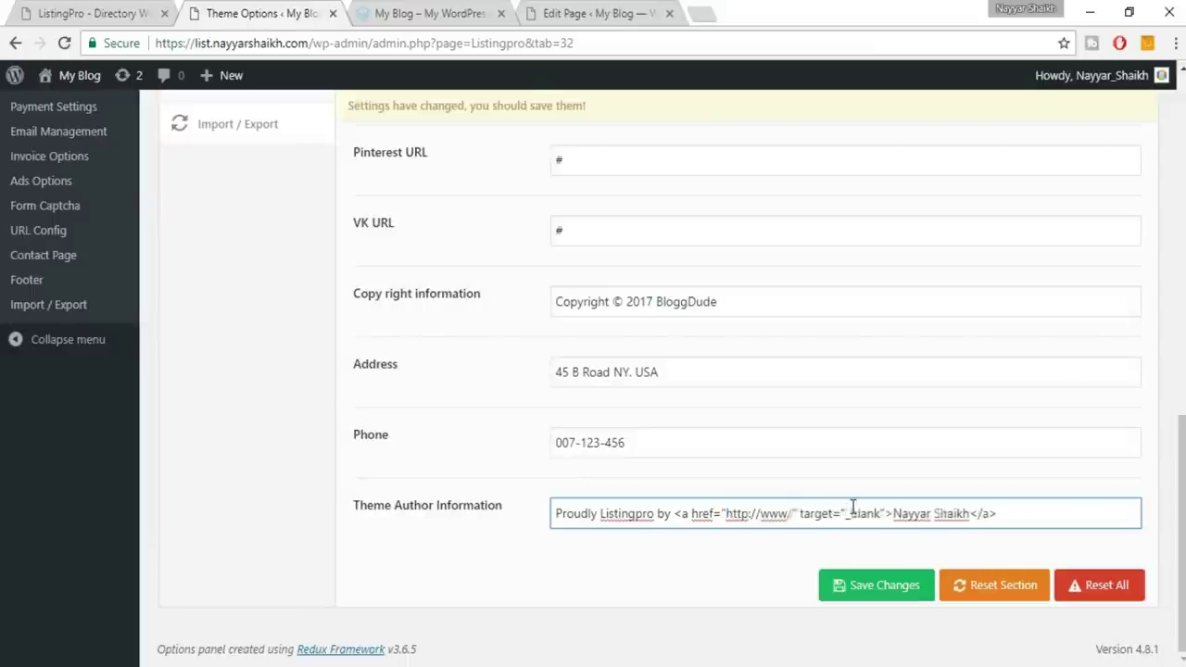
{"action": "type", "text": "www.blogg"}
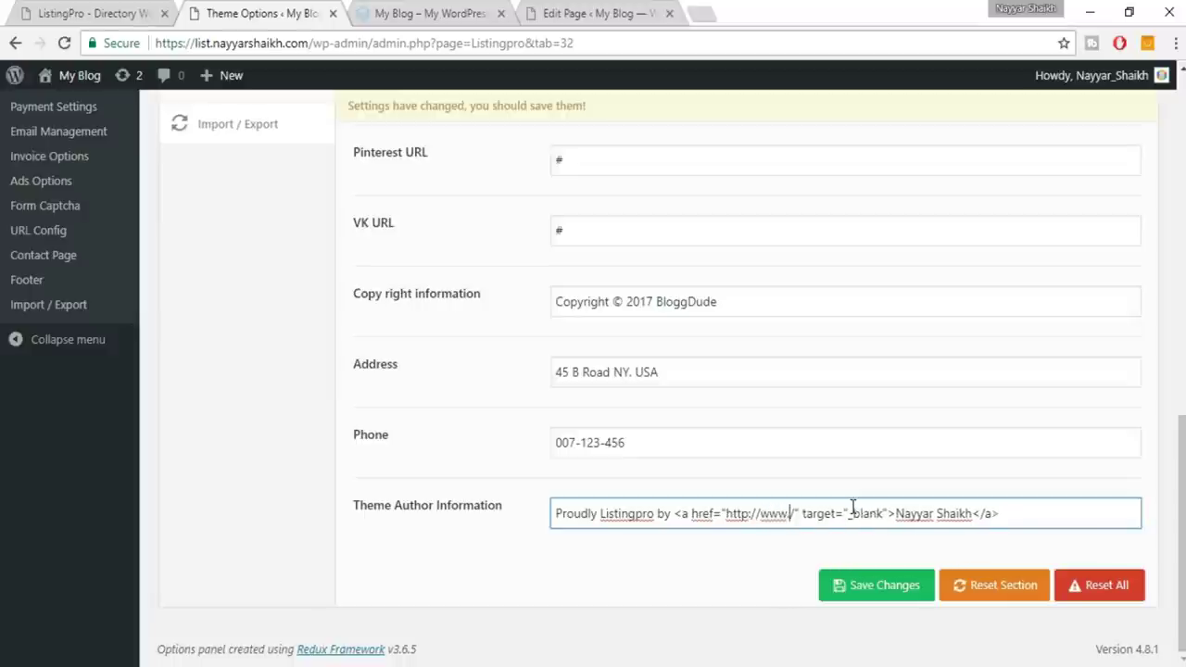
{"action": "type", "text": "dude.com/\" tar"}
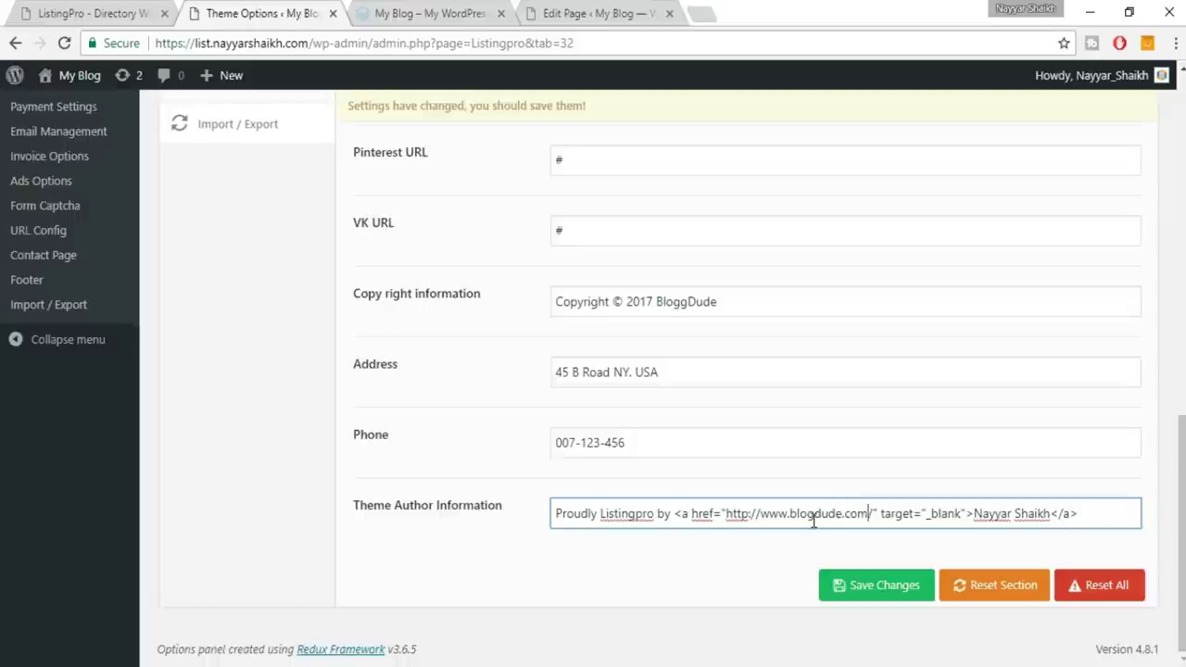
{"action": "type", "text": "g"}
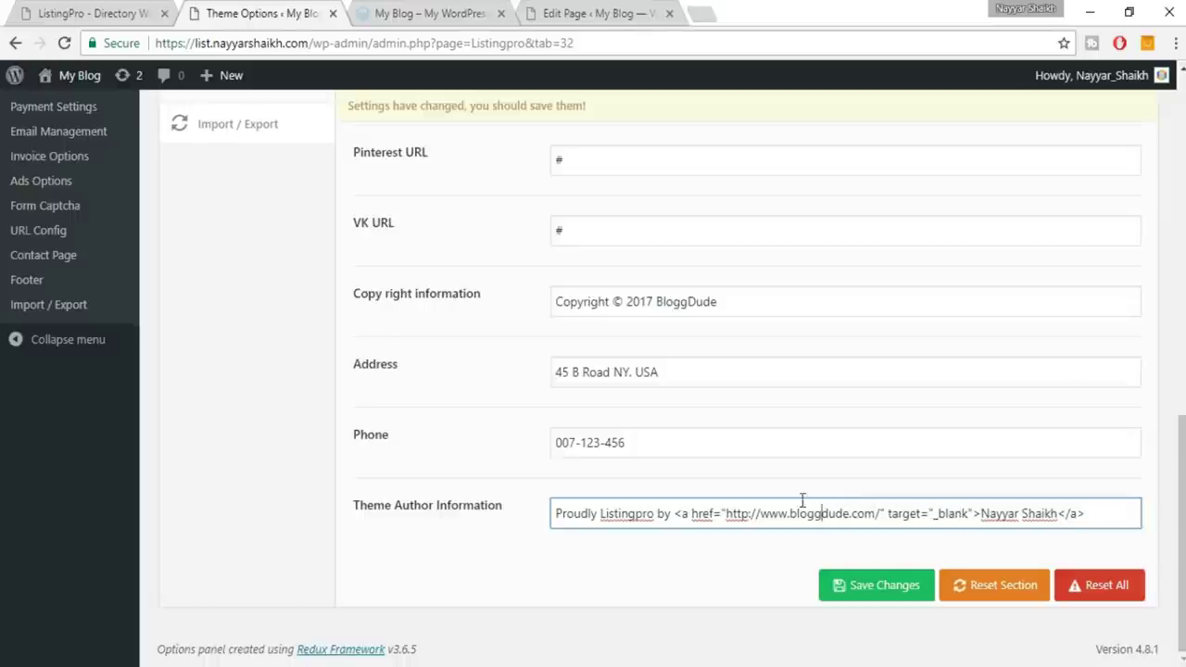
{"action": "left_click", "coordinate": [428, 13]}
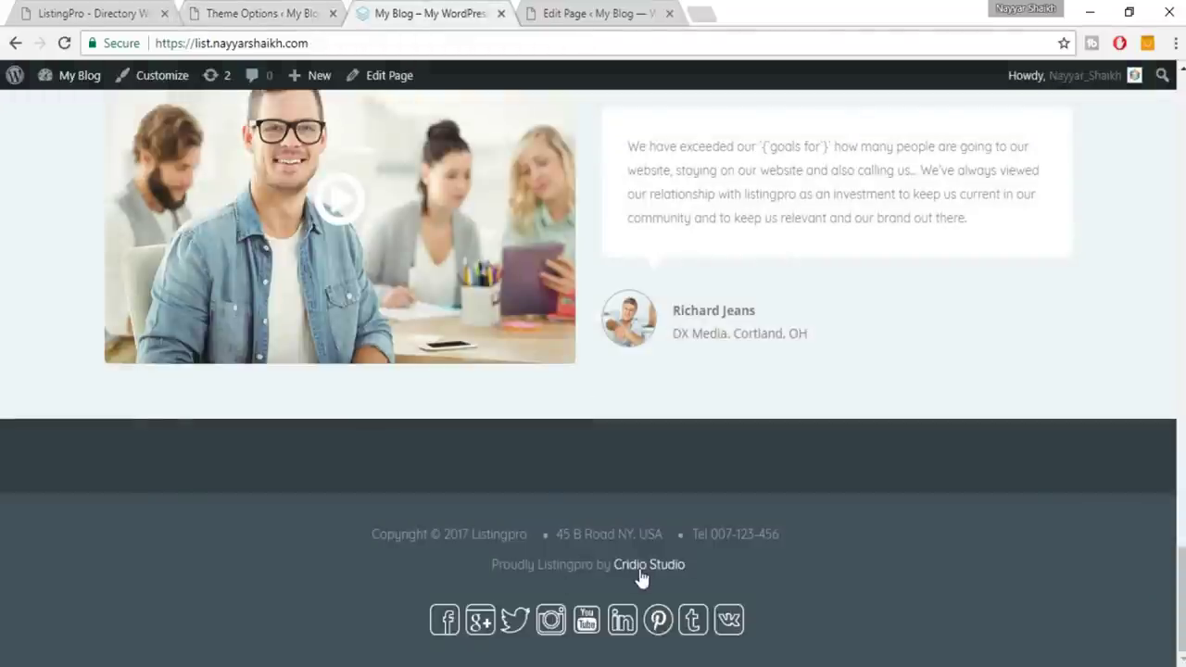
{"action": "left_click", "coordinate": [262, 13]}
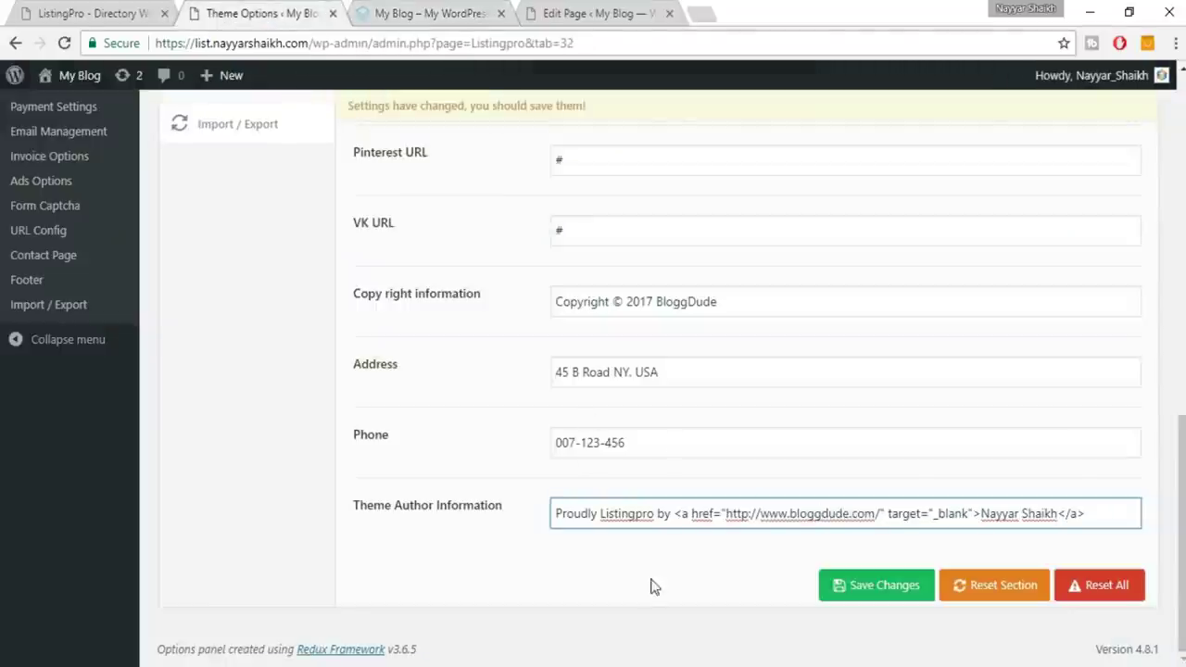
{"action": "left_click", "coordinate": [858, 590]}
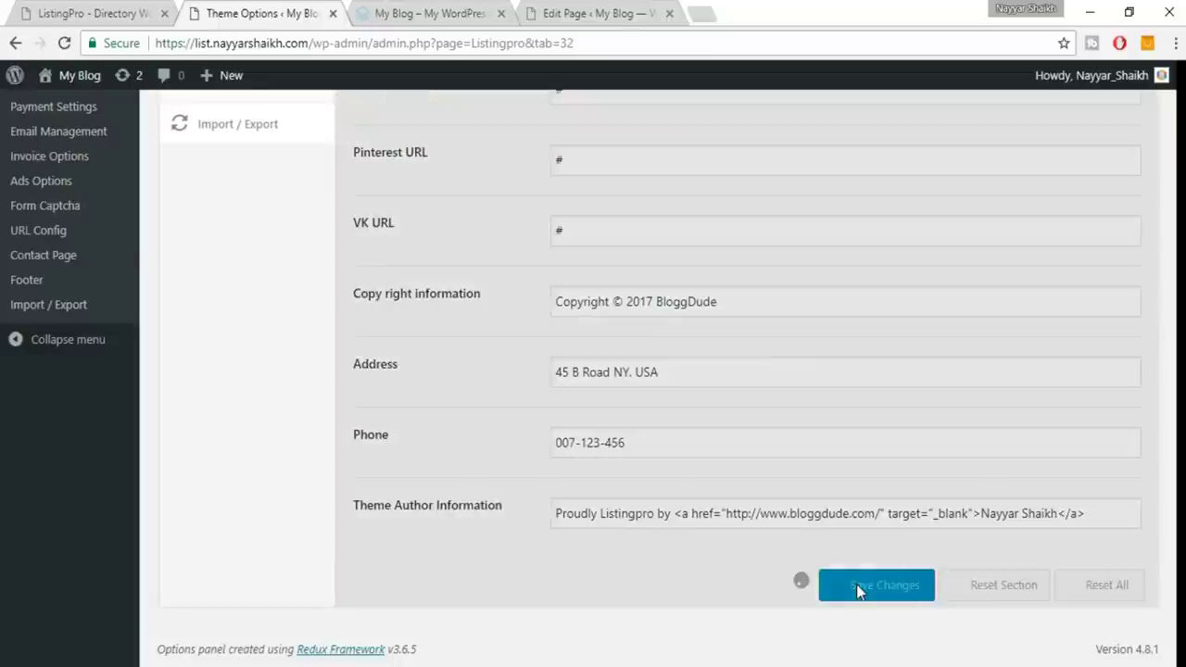
{"action": "left_click", "coordinate": [458, 11]}
Reload the live site to check the updated footer, then return to the Footer theme options.
{"action": "left_click", "coordinate": [472, 46]}
{"action": "key", "text": "Return"}
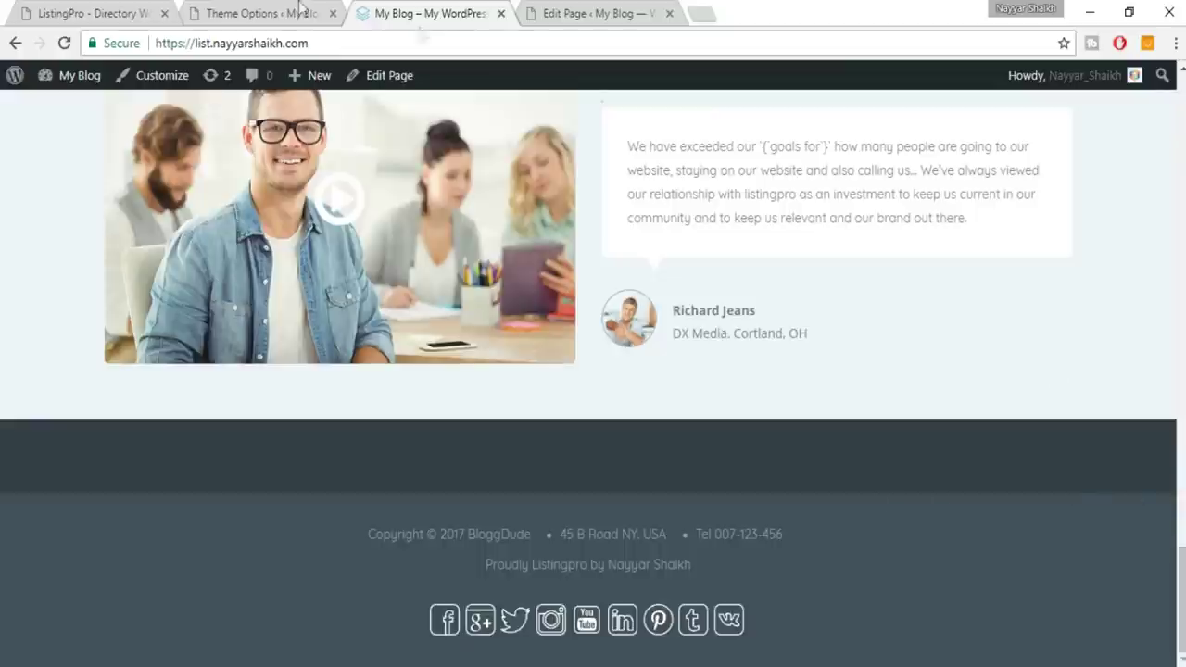
{"action": "left_click", "coordinate": [65, 9]}
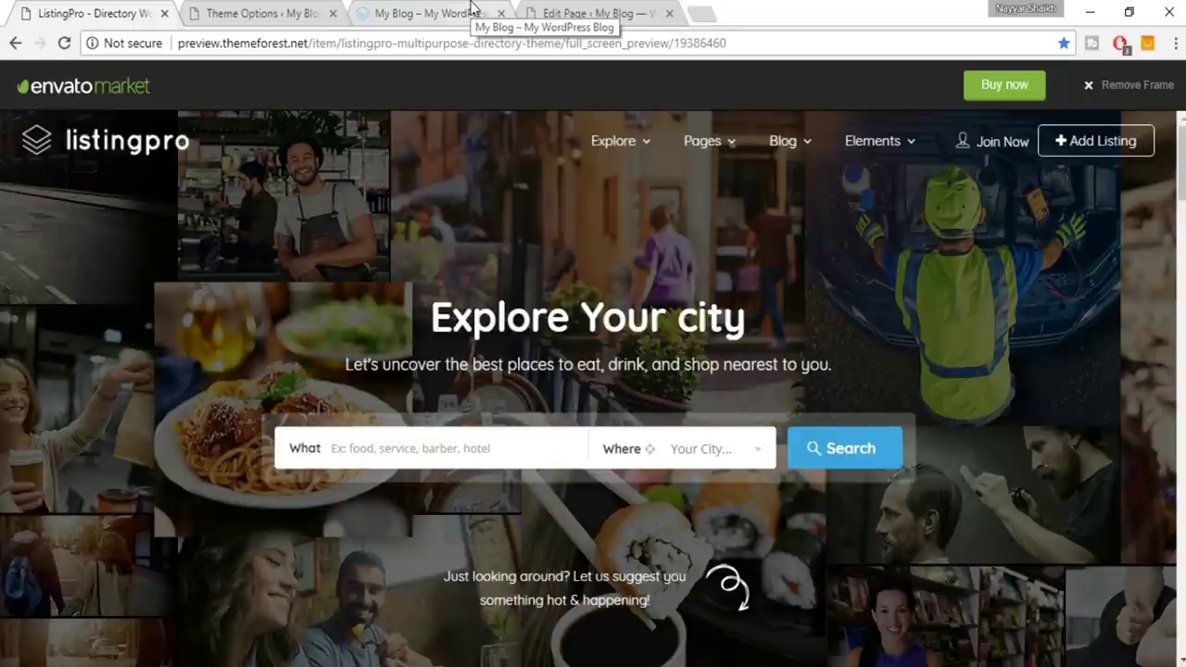
{"action": "left_click", "coordinate": [255, 13]}
{"action": "scroll", "coordinate": [413, 247], "scroll_direction": "up", "scroll_amount": 5}
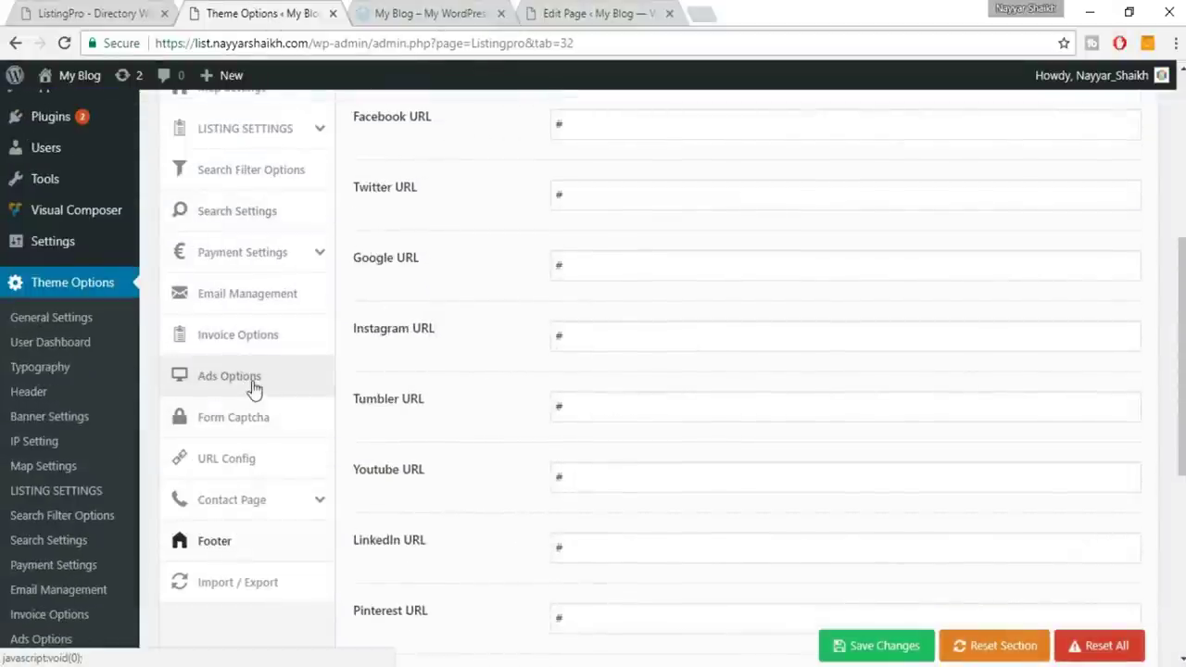
Open the Ads Options section of the ListingPro theme options.
{"action": "left_click", "coordinate": [252, 380]}
{"action": "scroll", "coordinate": [720, 403], "scroll_direction": "up", "scroll_amount": 1}
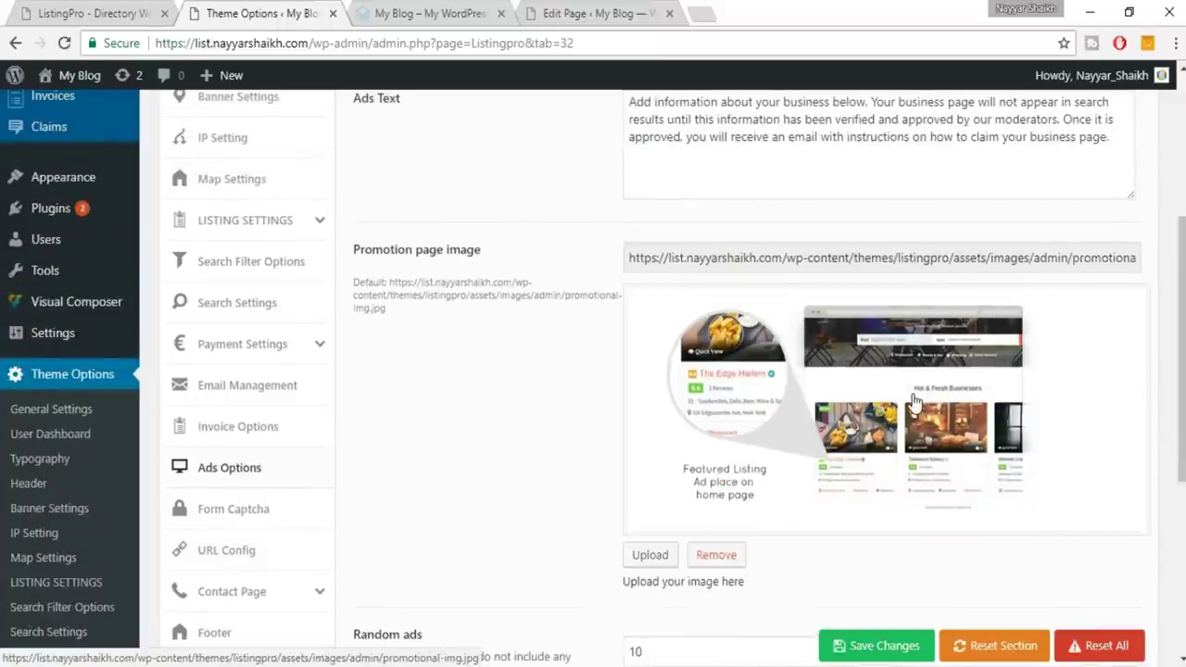
{"action": "scroll", "coordinate": [916, 401], "scroll_direction": "up", "scroll_amount": 4}
{"action": "scroll", "coordinate": [916, 401], "scroll_direction": "down", "scroll_amount": 10}
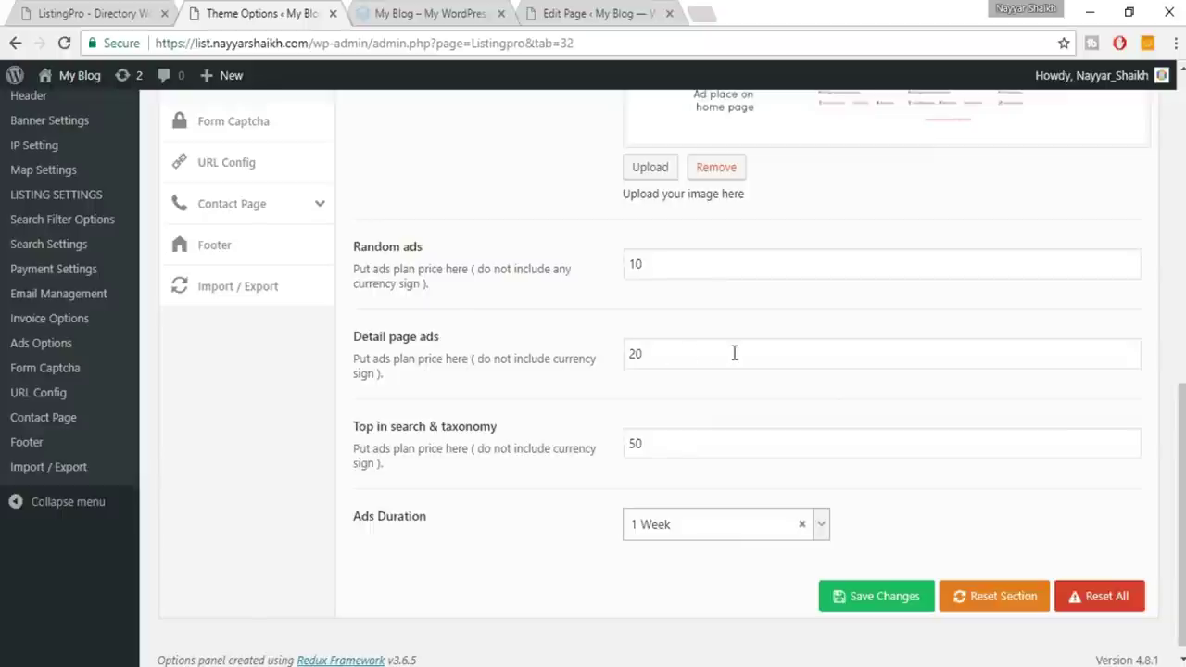
{"action": "scroll", "coordinate": [569, 405], "scroll_direction": "down", "scroll_amount": 1}
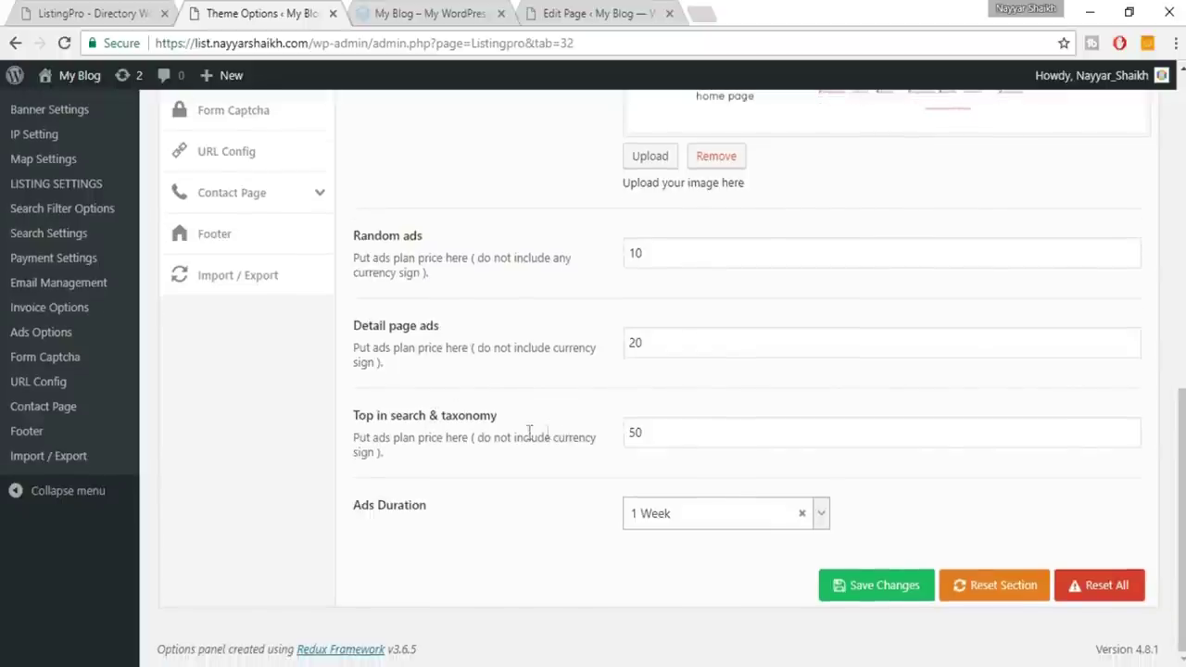
Set the ad prices to 10, 20 and 50 with a 1 Week ads duration.
{"action": "left_click", "coordinate": [671, 438]}
{"action": "double_click", "coordinate": [632, 435]}
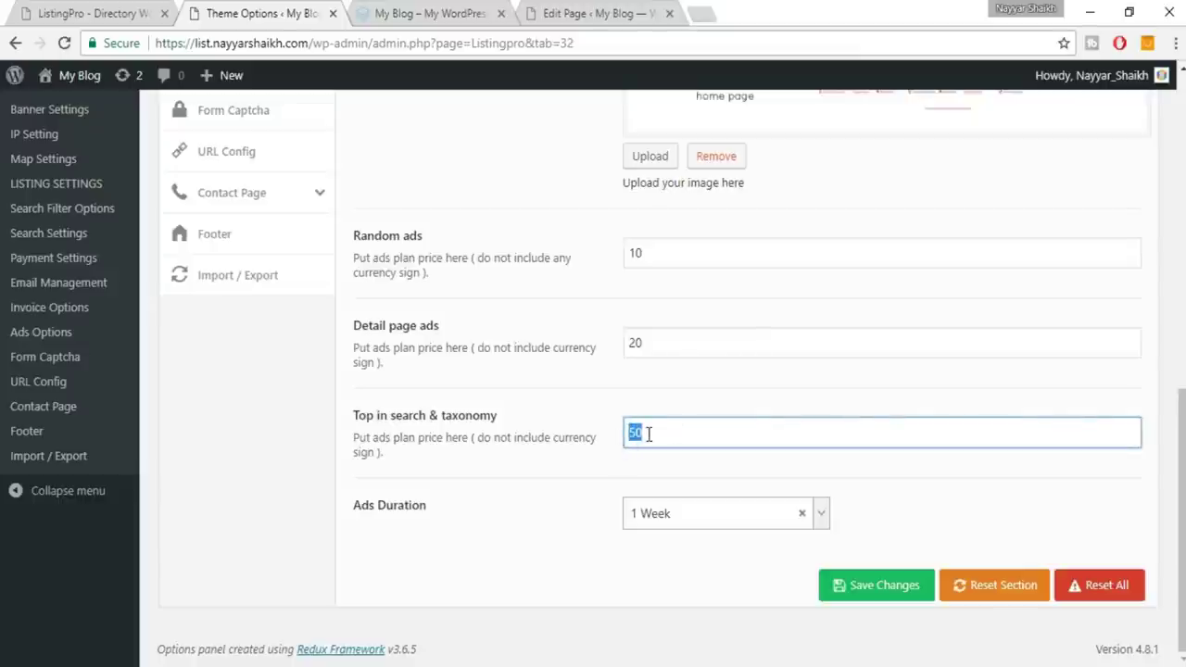
{"action": "left_click", "coordinate": [663, 429]}
{"action": "left_click", "coordinate": [710, 525]}
{"action": "left_click", "coordinate": [712, 514]}
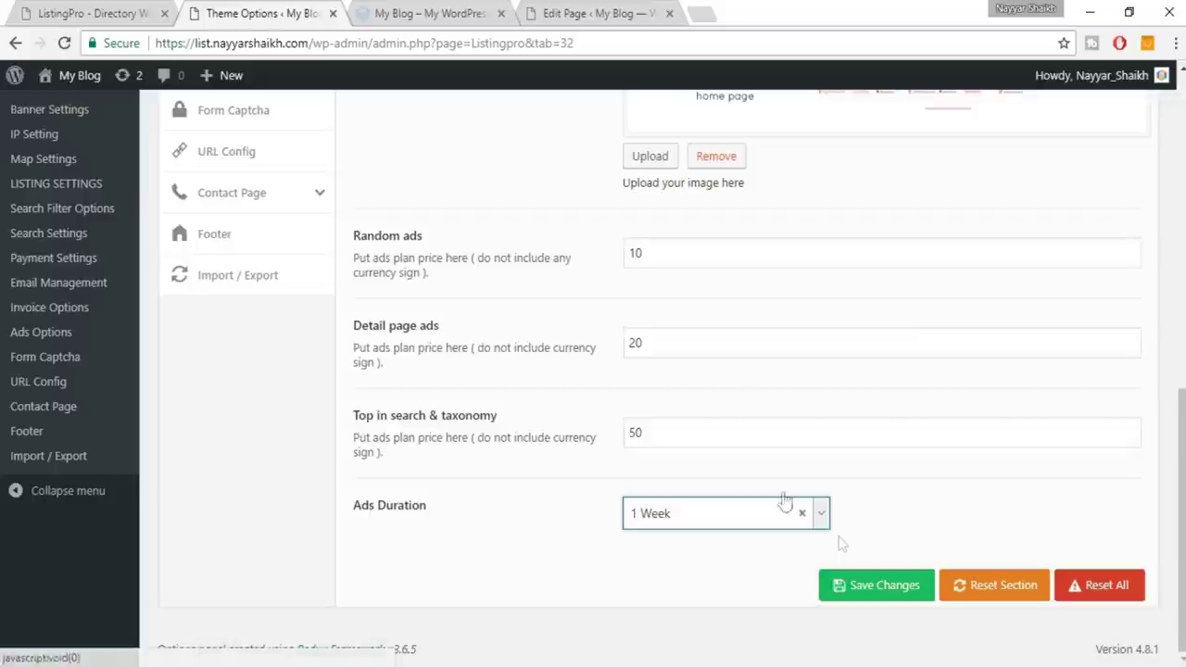
{"action": "scroll", "coordinate": [766, 378], "scroll_direction": "up", "scroll_amount": 4}
{"action": "scroll", "coordinate": [763, 375], "scroll_direction": "up", "scroll_amount": 3}
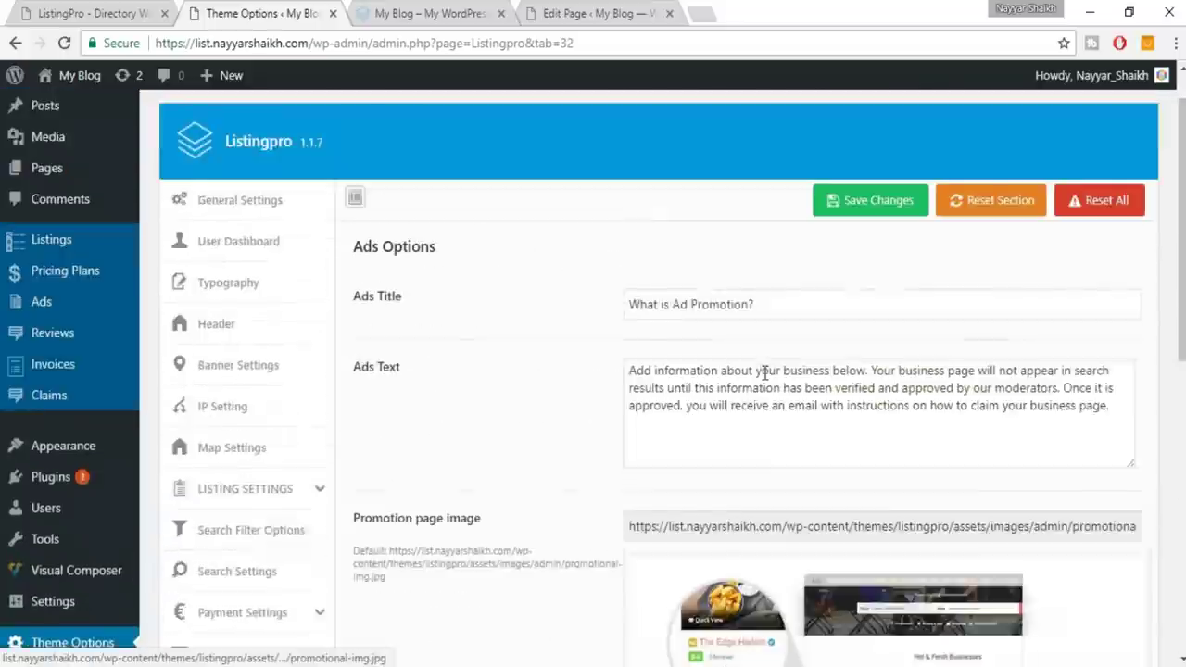
{"action": "scroll", "coordinate": [769, 392], "scroll_direction": "down", "scroll_amount": 7}
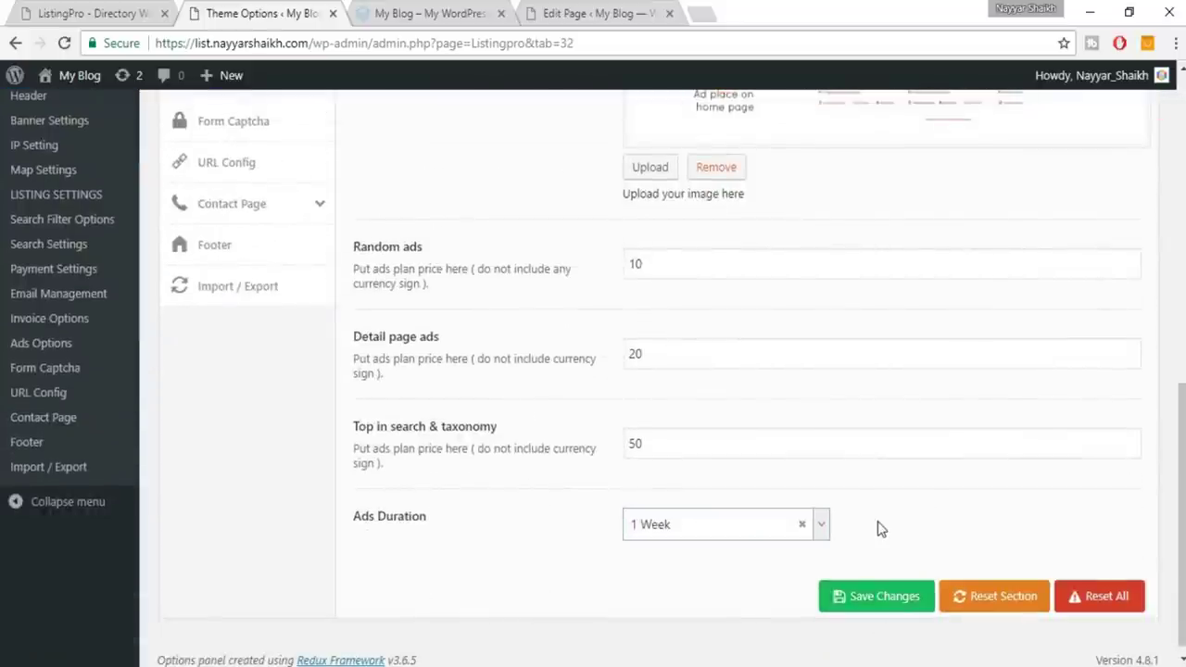
{"action": "scroll", "coordinate": [880, 528], "scroll_direction": "up", "scroll_amount": 10}
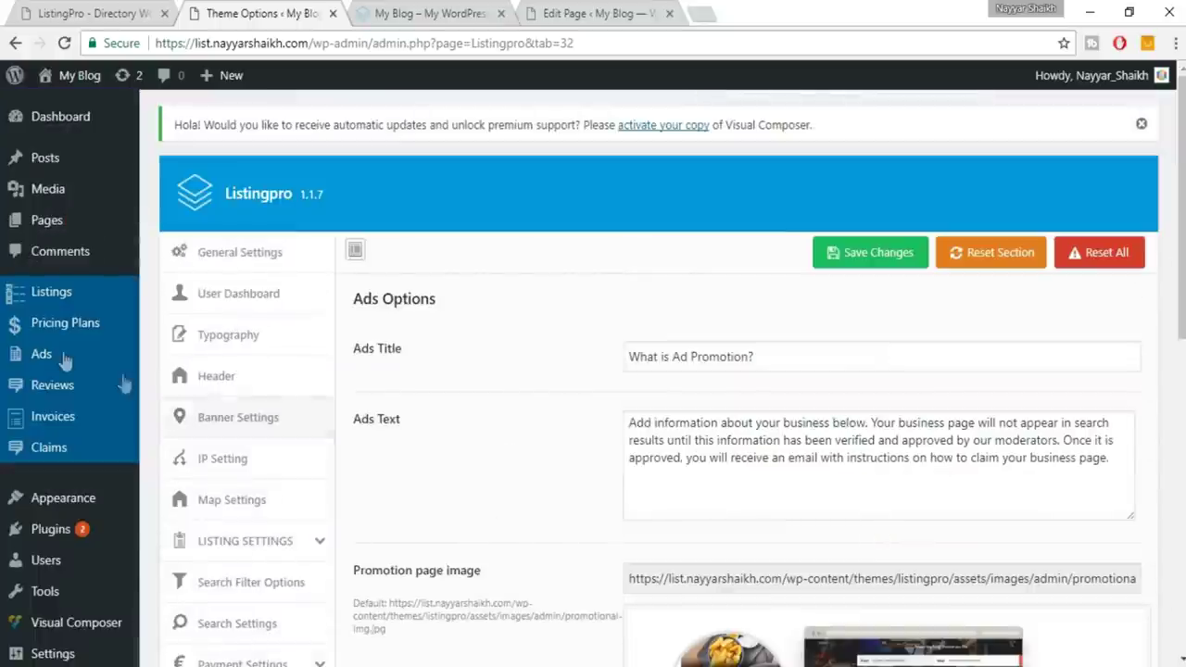
{"action": "mouse_move", "coordinate": [63, 357]}
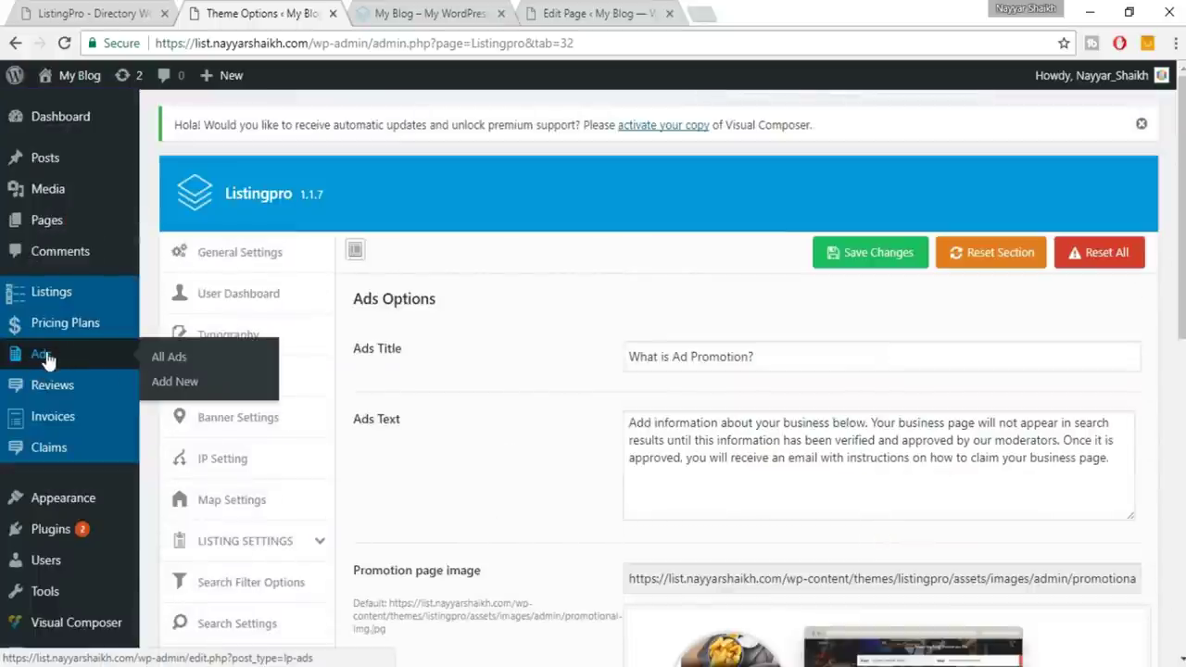
Start a new ad titled 'Sushi Kashiba'.
{"action": "left_click", "coordinate": [190, 389]}
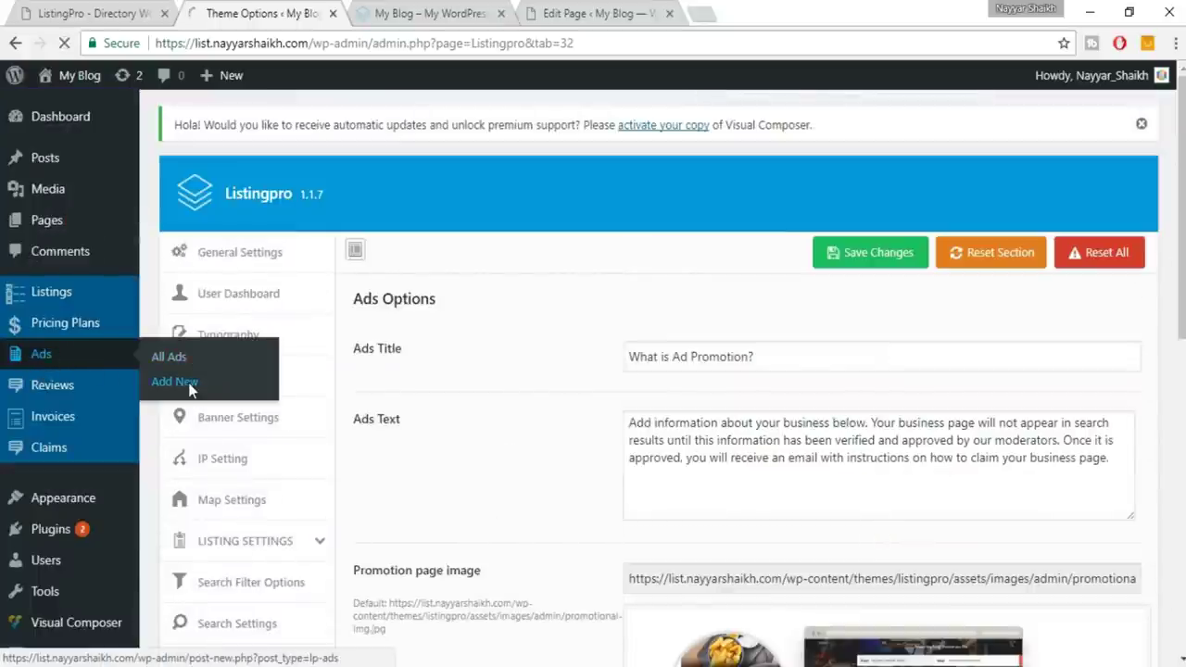
{"action": "left_click", "coordinate": [440, 357]}
{"action": "left_click", "coordinate": [440, 357]}
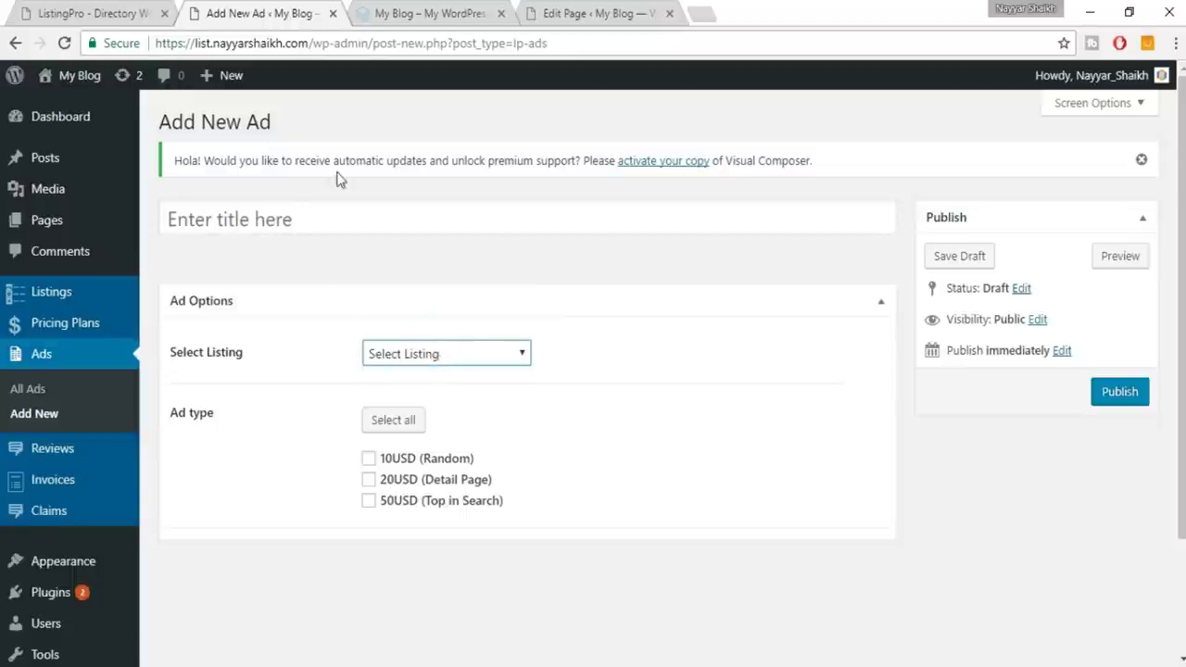
{"action": "left_click", "coordinate": [340, 226]}
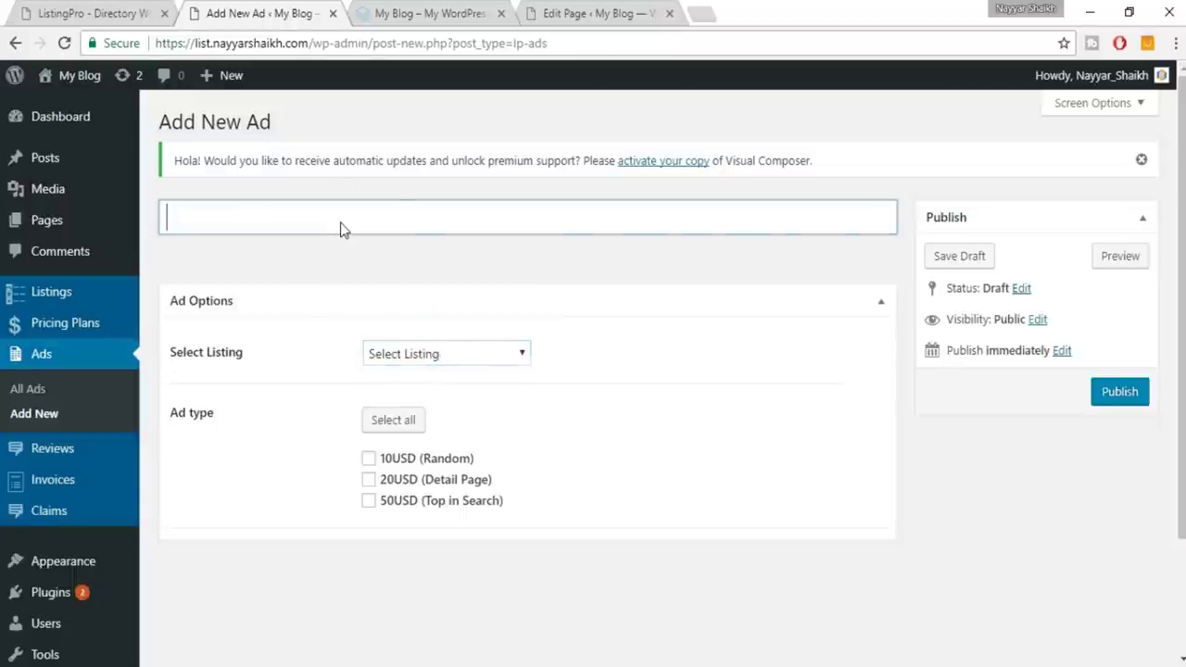
{"action": "left_click", "coordinate": [473, 362]}
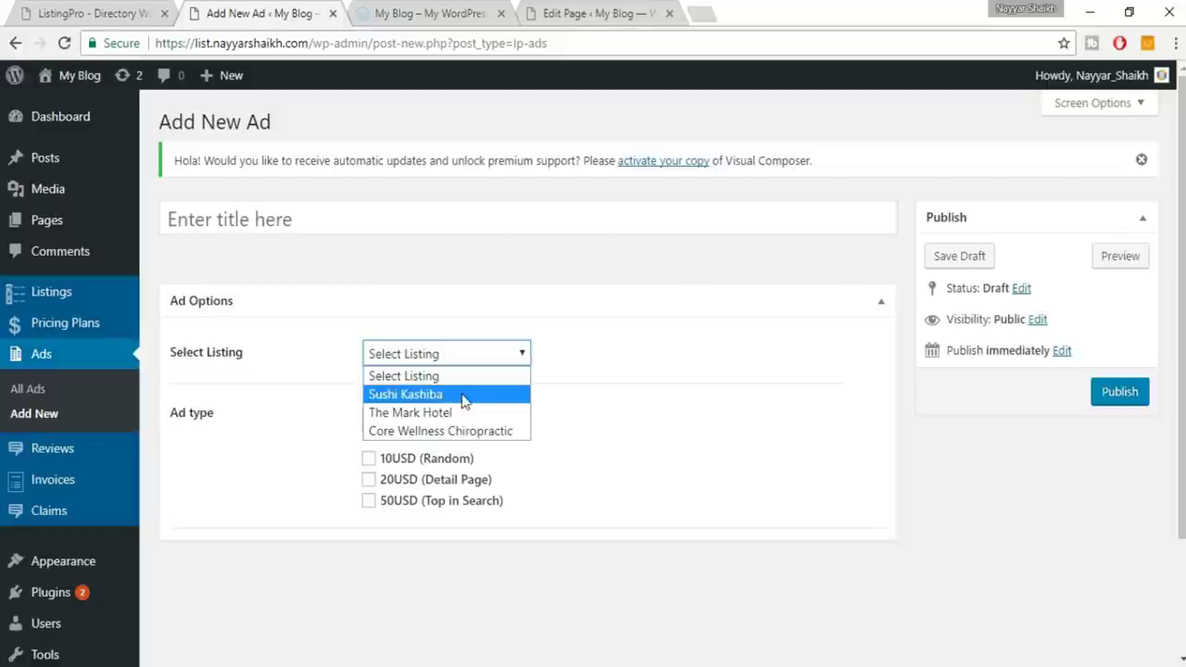
{"action": "left_click", "coordinate": [503, 201]}
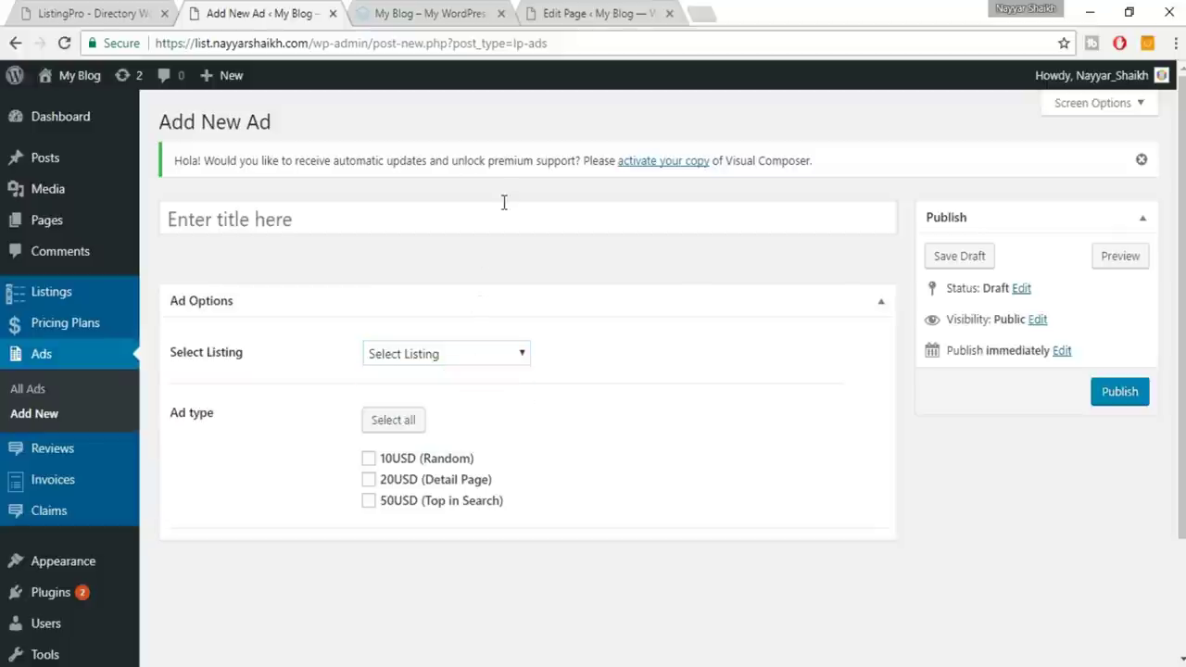
{"action": "left_click", "coordinate": [503, 204]}
{"action": "type", "text": "Sush"}
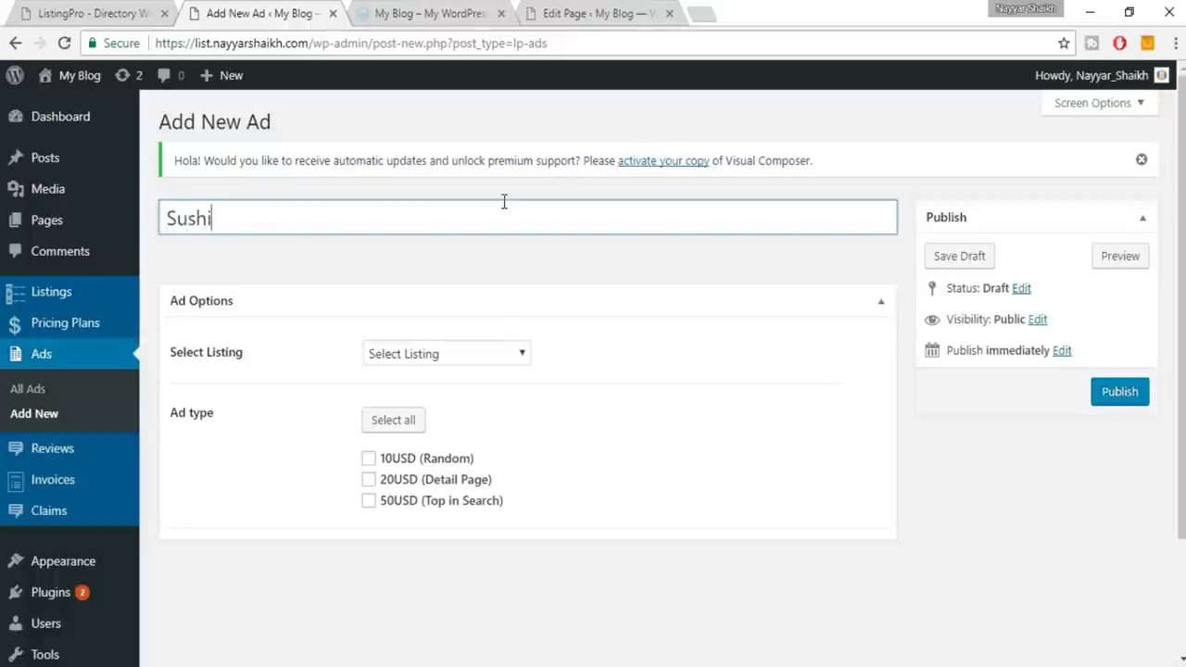
{"action": "type", "text": "i Kashiba"}
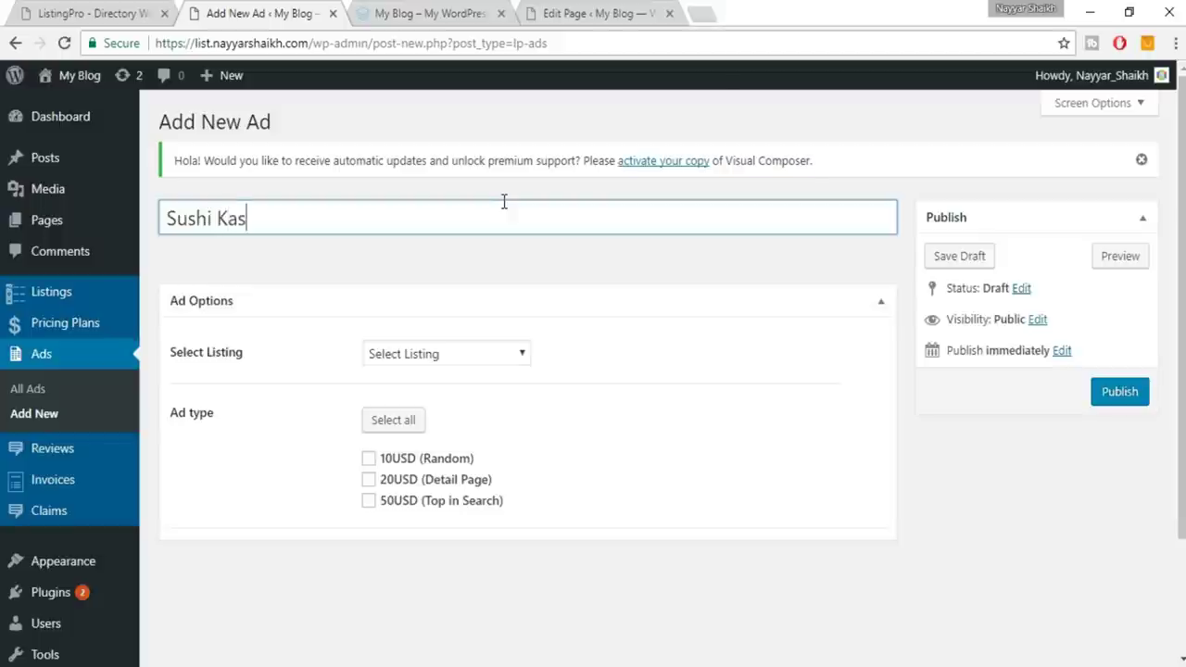
Link the ad to the Sushi Kashiba listing with 50USD Top in Search, publish, and reload the site.
{"action": "left_click", "coordinate": [455, 352]}
{"action": "left_click", "coordinate": [447, 397]}
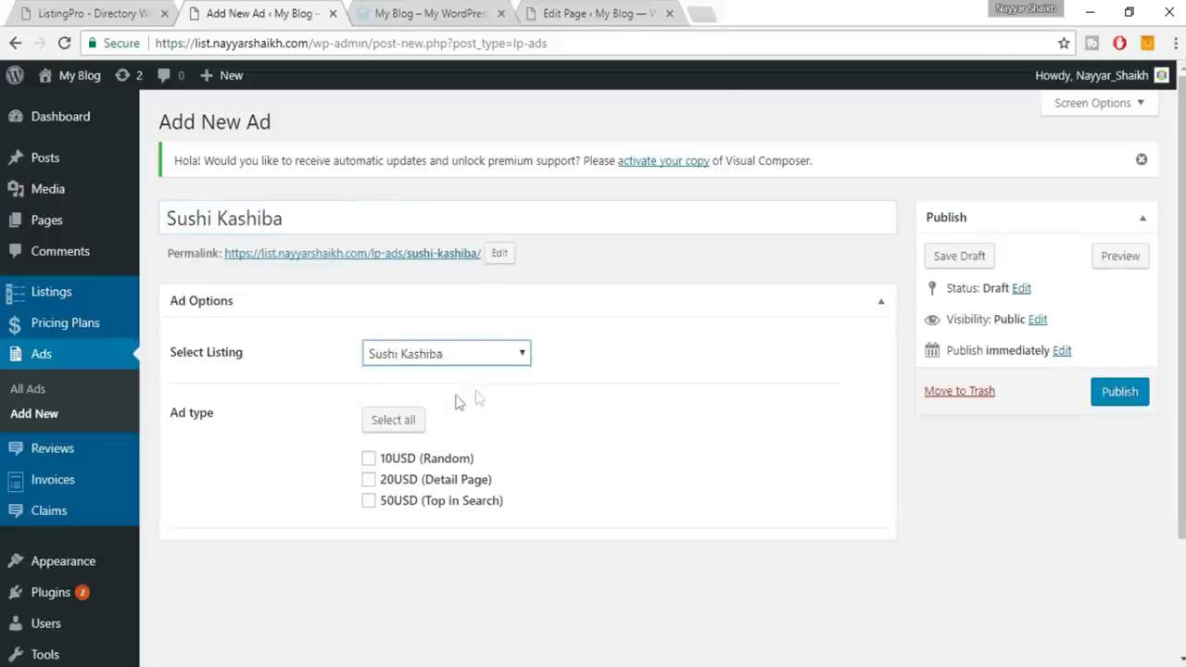
{"action": "left_click", "coordinate": [368, 503]}
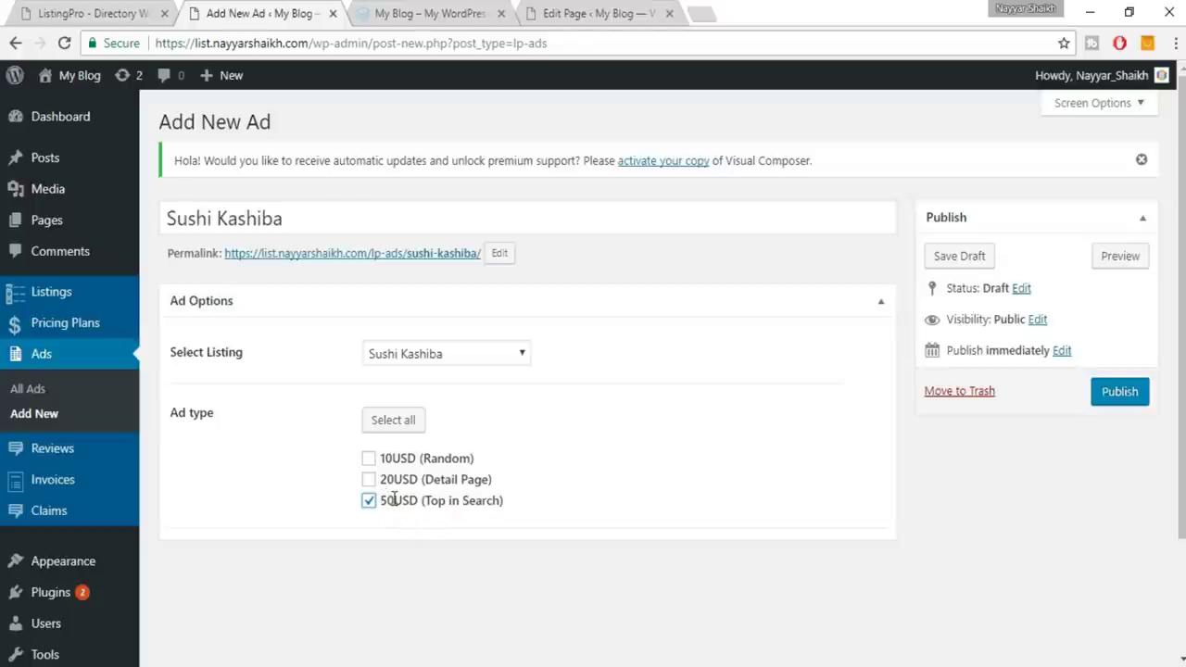
{"action": "left_click", "coordinate": [1119, 391]}
{"action": "key", "text": "ctrl+Tab"}
{"action": "key", "text": "F5"}
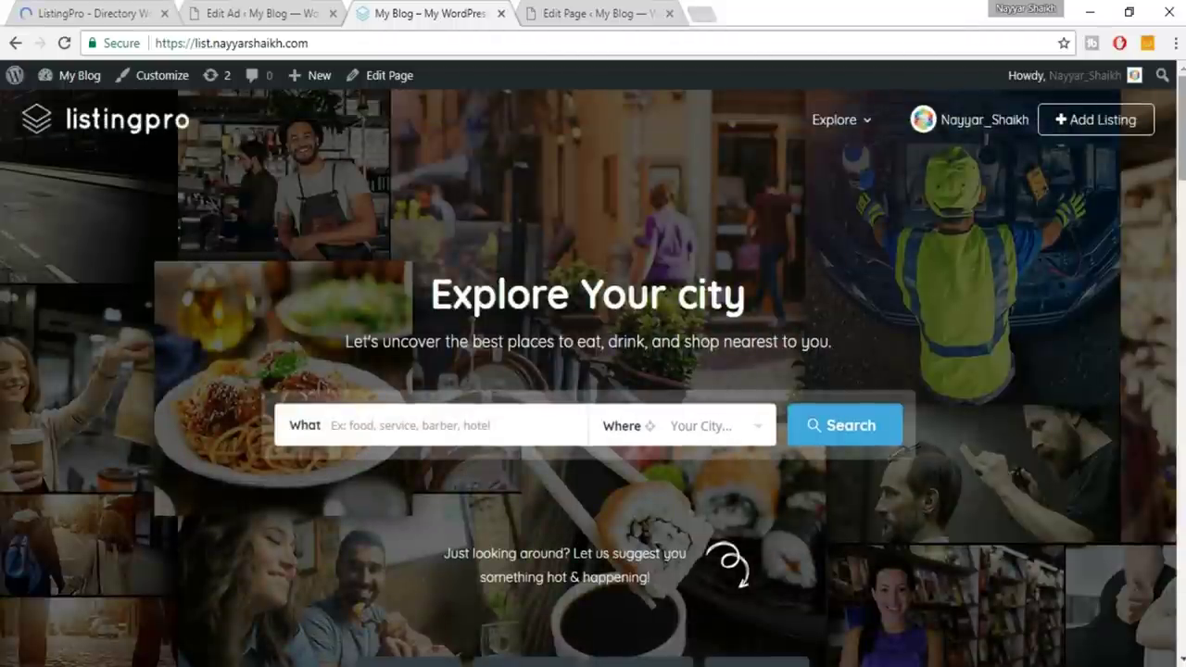
Search the Hotels category on the live site and check Sushi Kashiba appears with an Ad badge.
{"action": "left_click", "coordinate": [408, 432]}
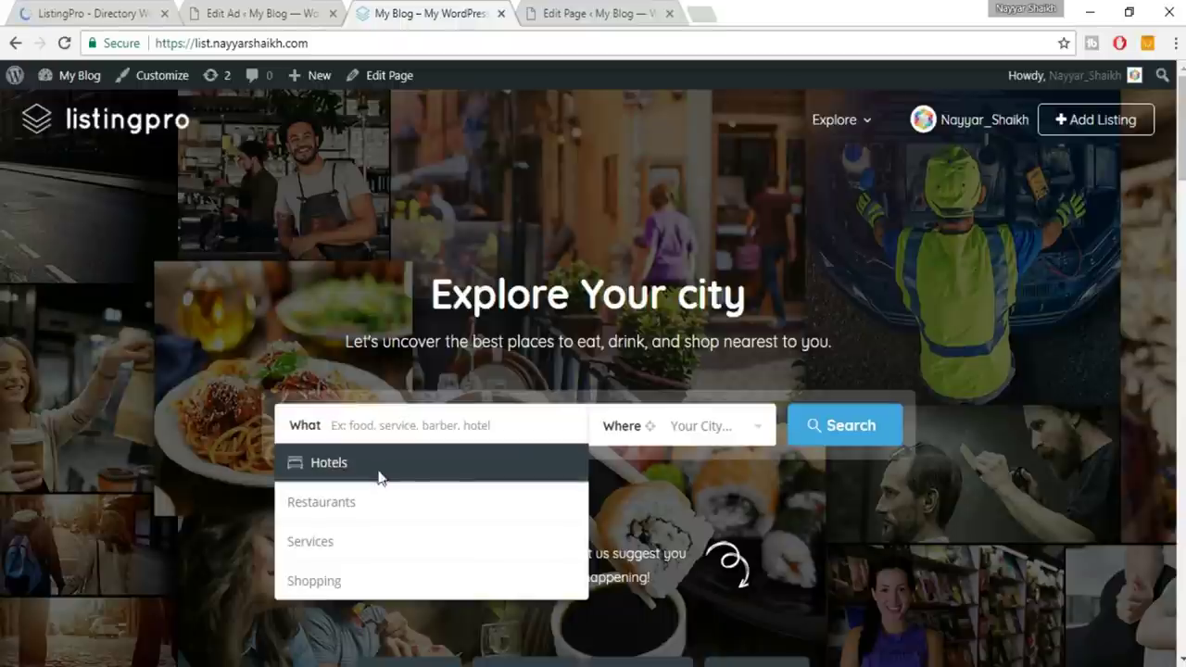
{"action": "left_click", "coordinate": [379, 477]}
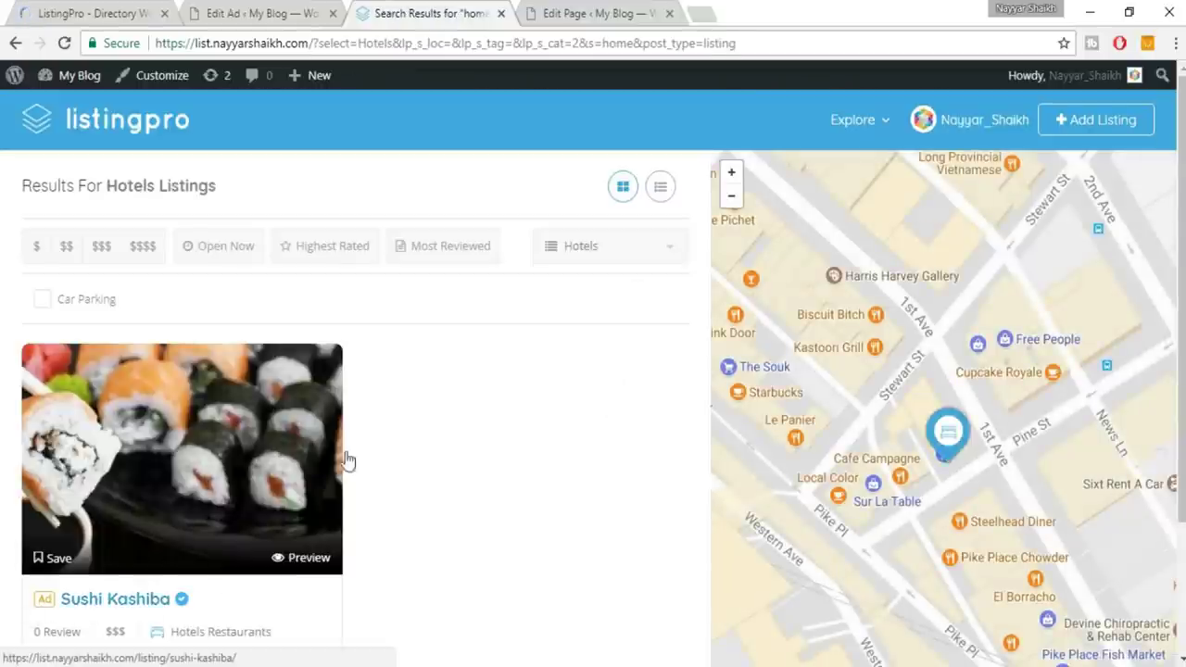
{"action": "scroll", "coordinate": [604, 434], "scroll_direction": "down", "scroll_amount": 2}
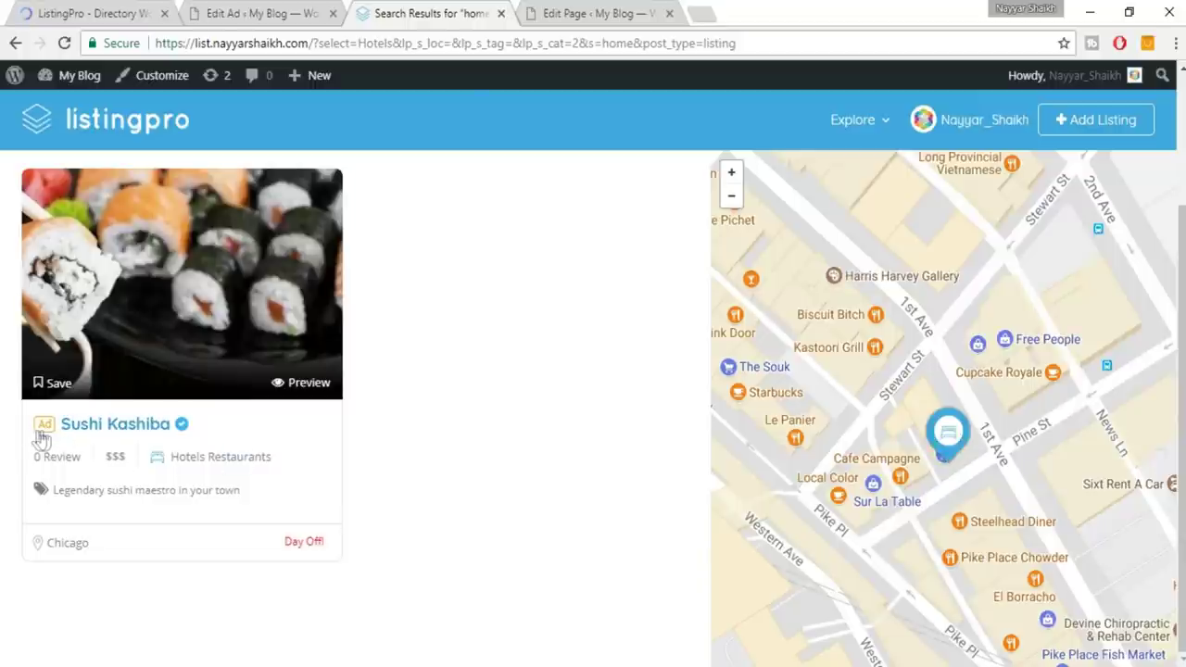
{"action": "scroll", "coordinate": [546, 489], "scroll_direction": "up", "scroll_amount": 2}
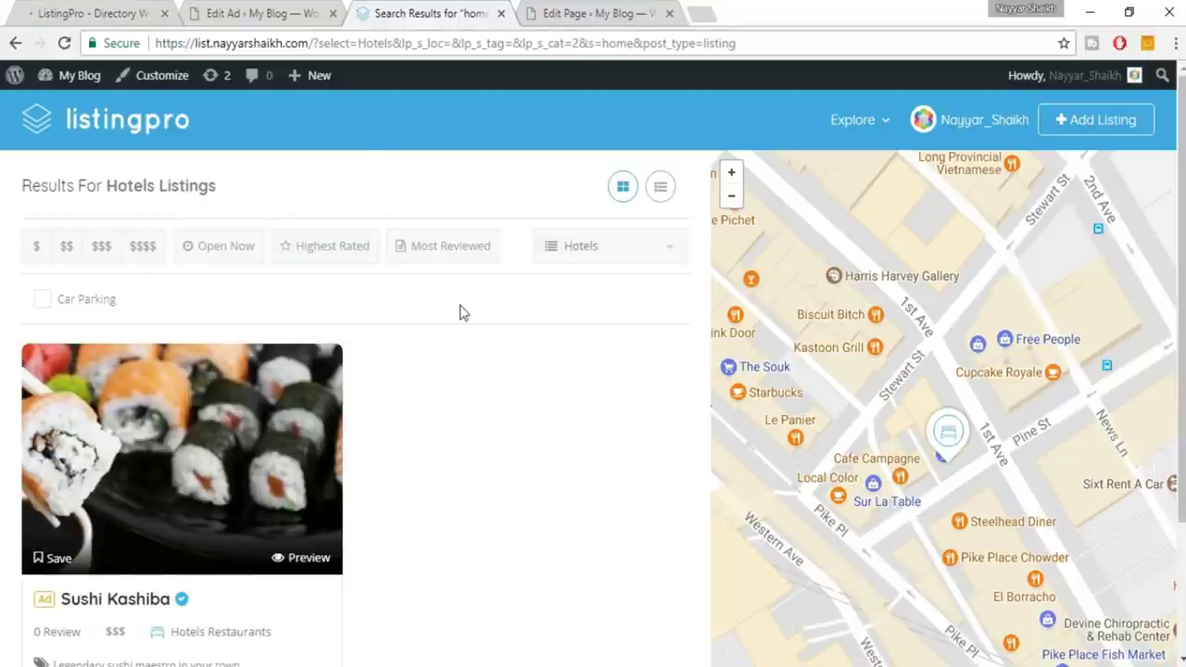
{"action": "scroll", "coordinate": [460, 309], "scroll_direction": "down", "scroll_amount": 1}
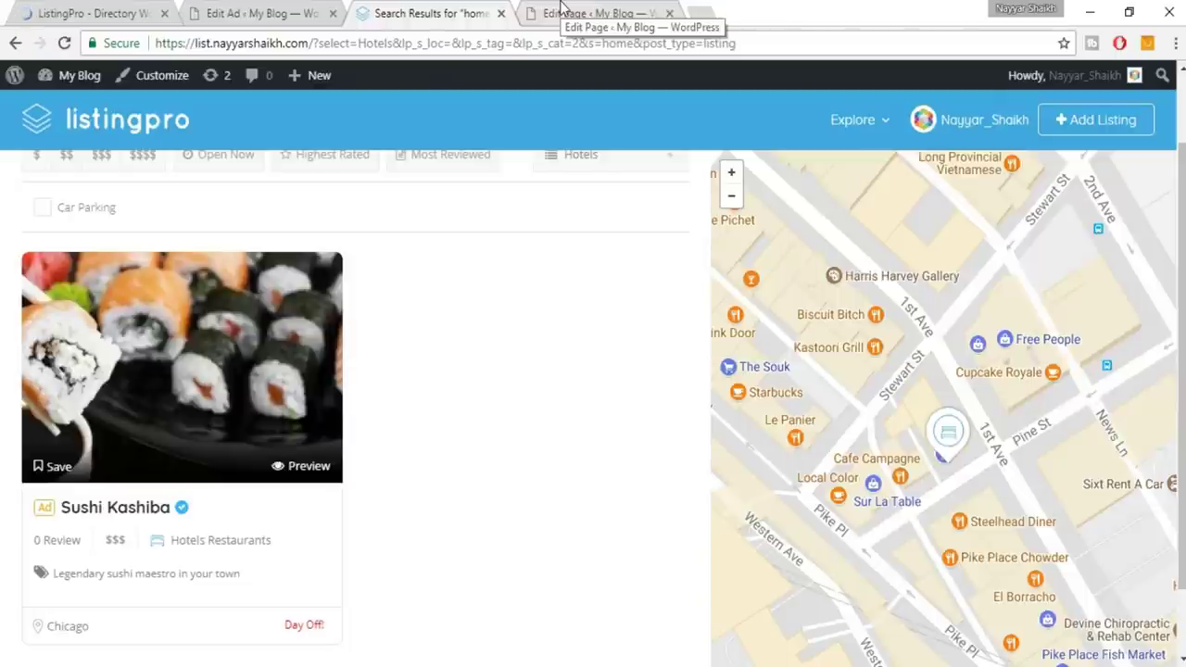
Return to the admin and open All Pages, showing the 9 published pages.
{"action": "left_click", "coordinate": [223, 11]}
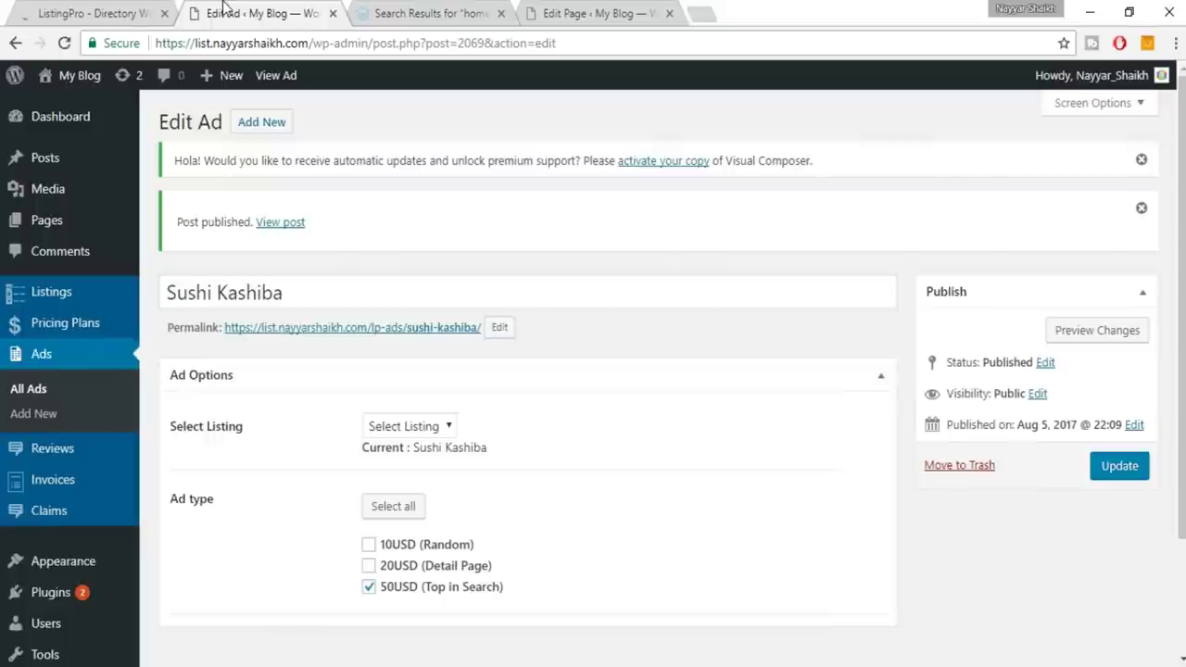
{"action": "scroll", "coordinate": [251, 408], "scroll_direction": "down", "scroll_amount": 2}
{"action": "mouse_move", "coordinate": [83, 414]}
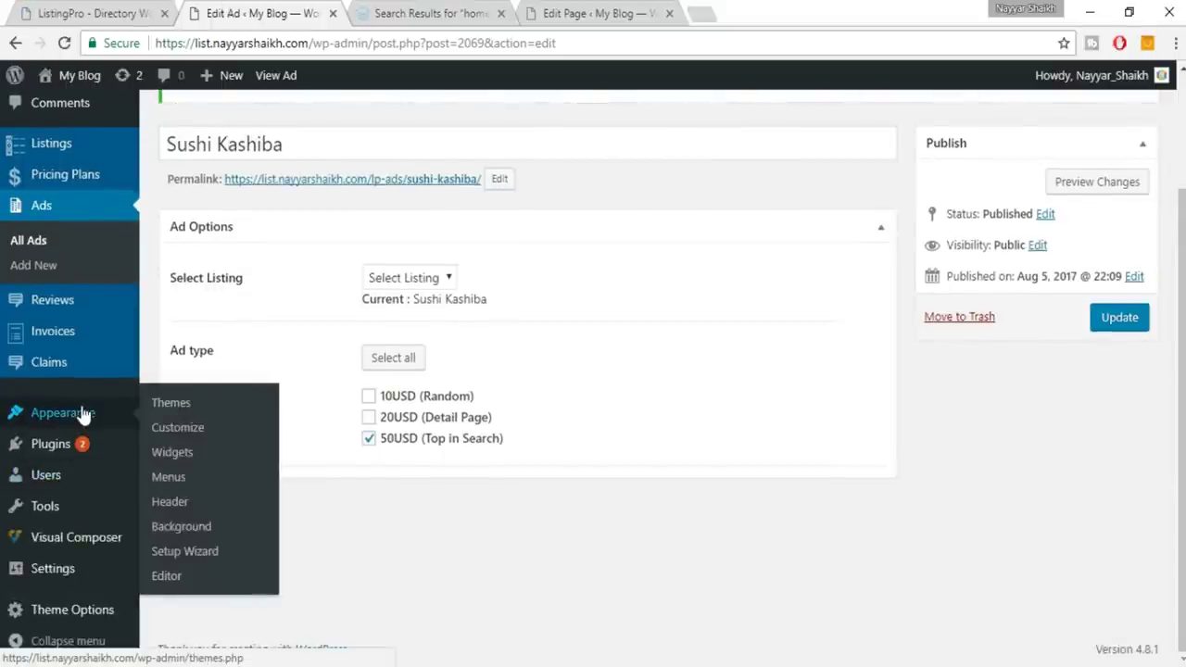
{"action": "scroll", "coordinate": [737, 429], "scroll_direction": "up", "scroll_amount": 2}
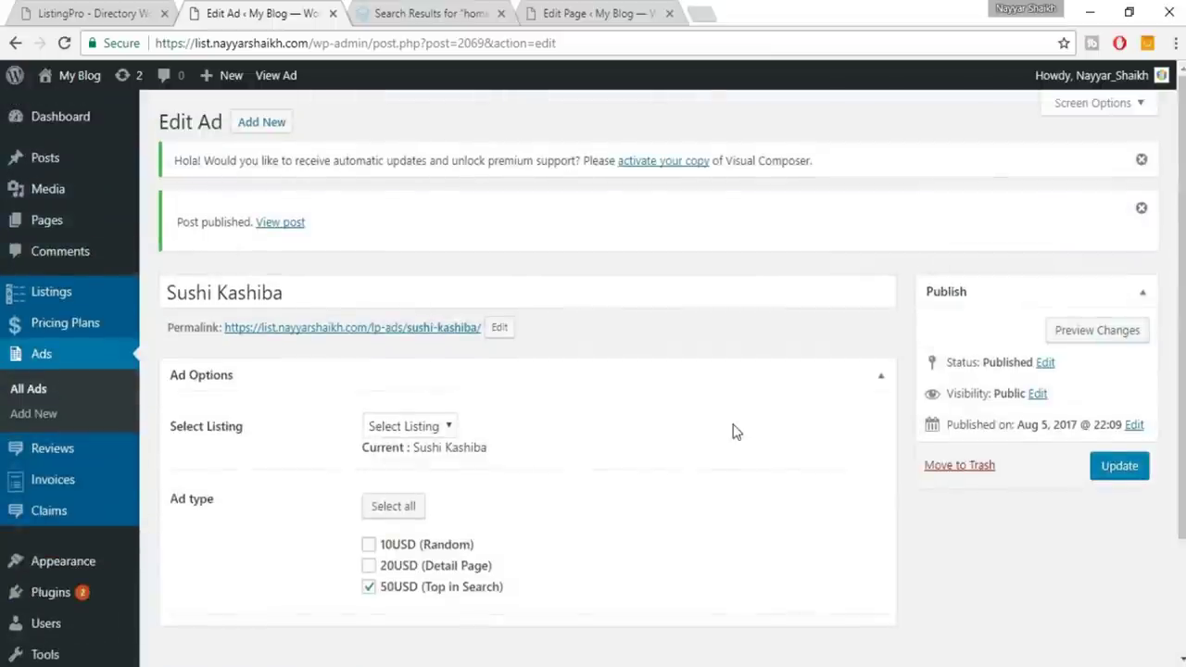
{"action": "left_click", "coordinate": [82, 226]}
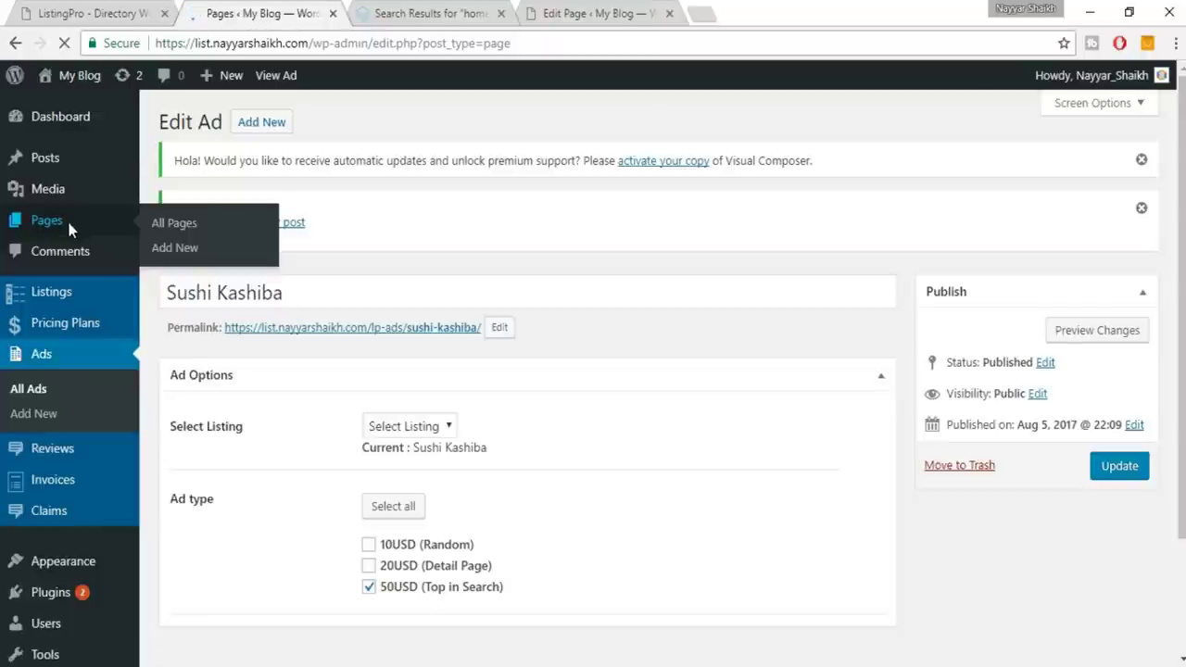
{"action": "scroll", "coordinate": [369, 308], "scroll_direction": "down", "scroll_amount": 1}
{"action": "scroll", "coordinate": [369, 308], "scroll_direction": "down", "scroll_amount": 2}
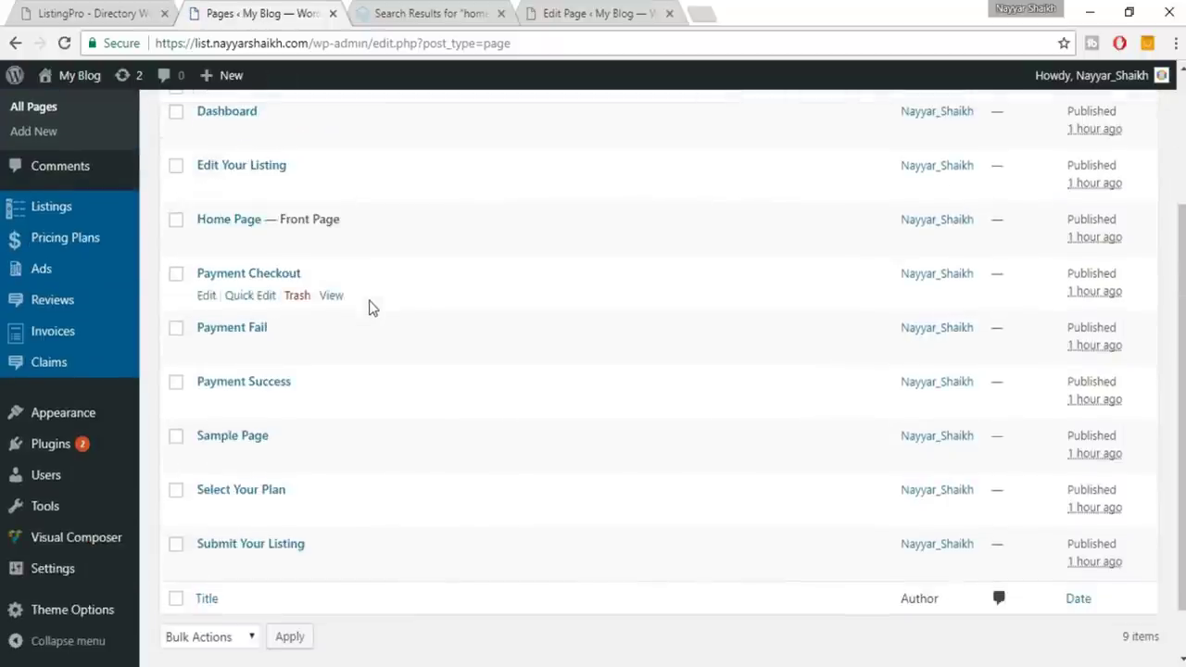
{"action": "scroll", "coordinate": [311, 315], "scroll_direction": "up", "scroll_amount": 1}
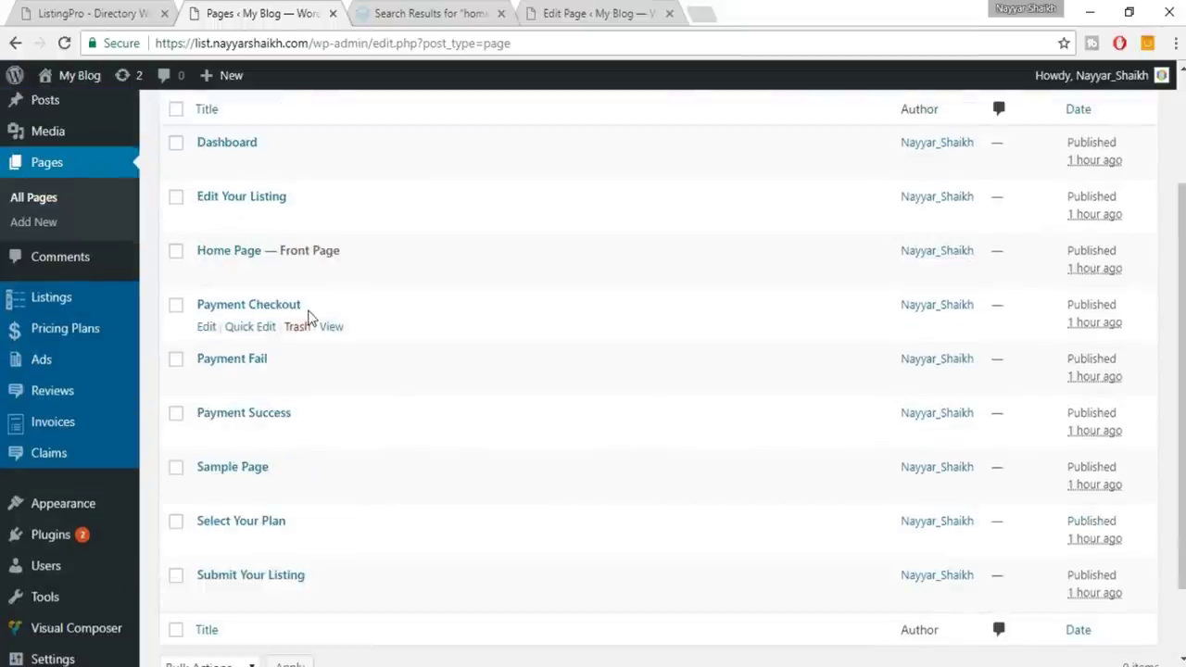
{"action": "scroll", "coordinate": [310, 552], "scroll_direction": "up", "scroll_amount": 1}
{"action": "scroll", "coordinate": [310, 553], "scroll_direction": "up", "scroll_amount": 1}
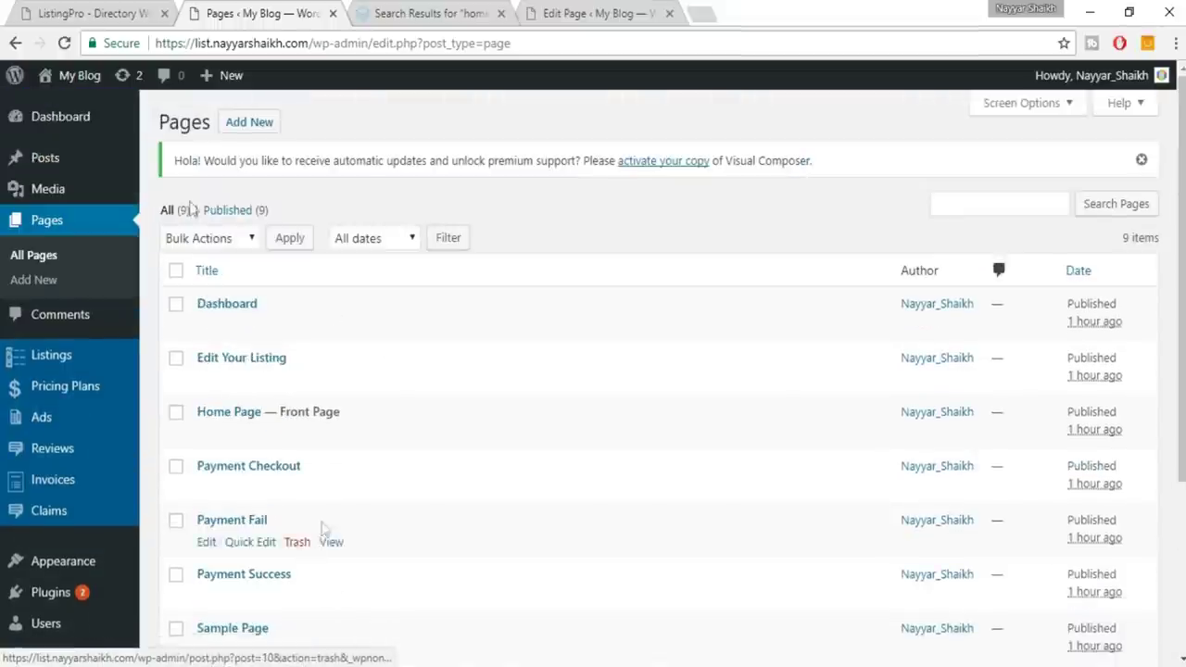
Create and publish a 'Contact Us' page using the Contact Page template.
{"action": "left_click", "coordinate": [253, 124]}
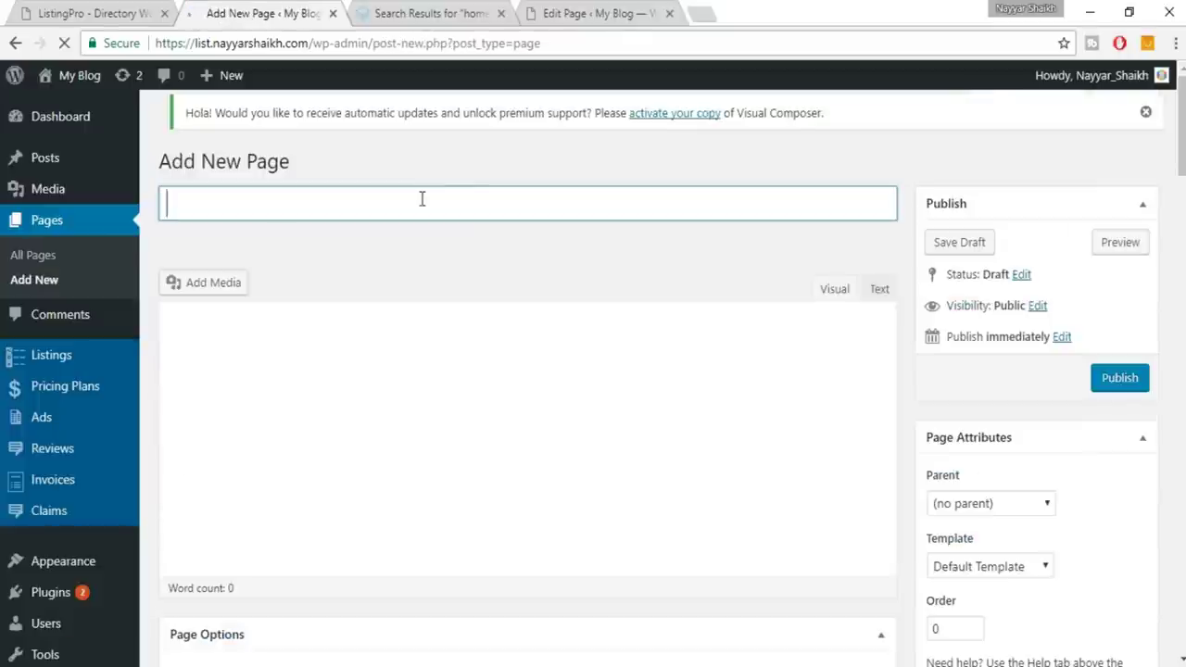
{"action": "type", "text": "Contact Us"}
{"action": "scroll", "coordinate": [1060, 547], "scroll_direction": "down", "scroll_amount": 1}
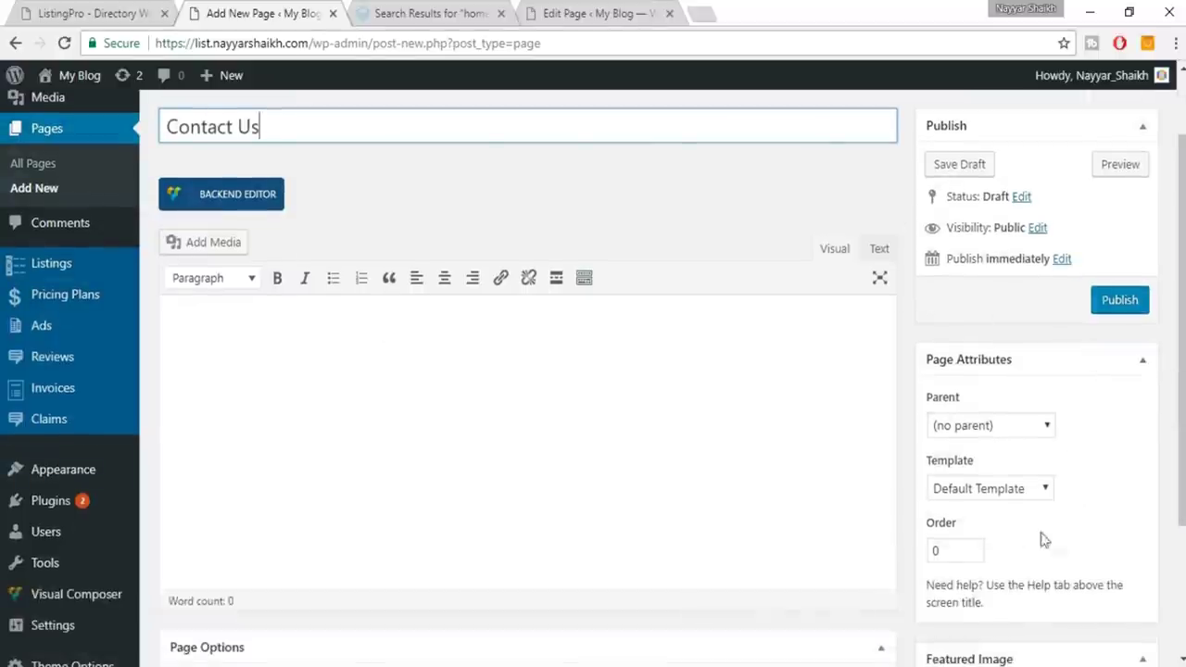
{"action": "left_click", "coordinate": [1025, 490]}
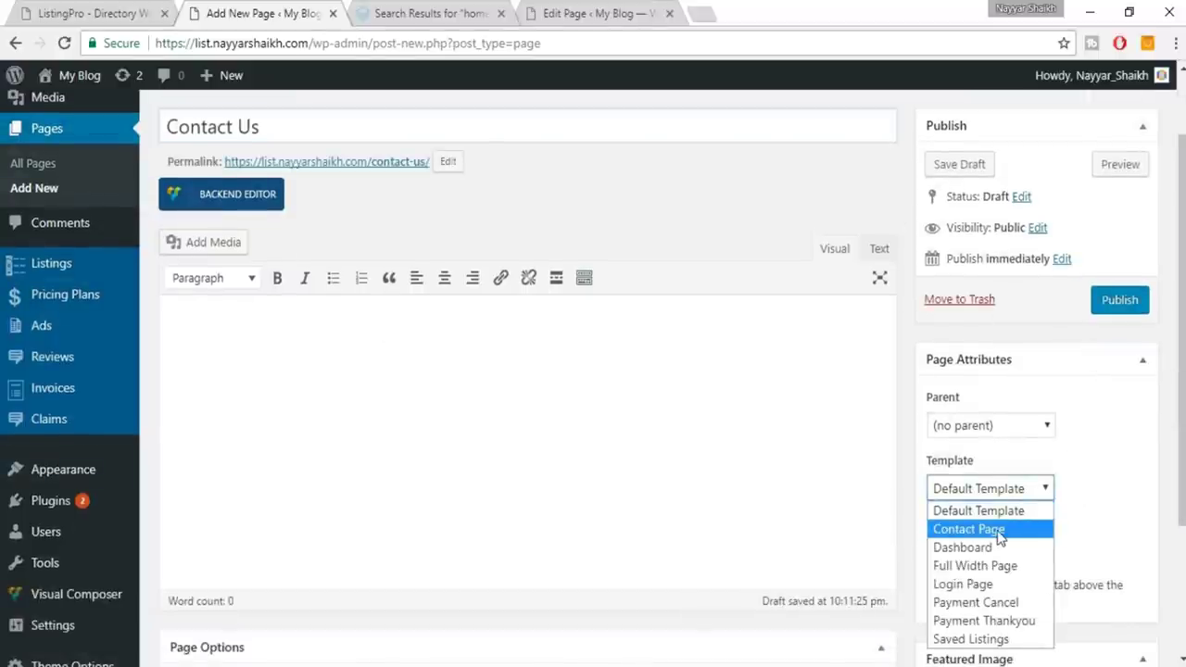
{"action": "left_click", "coordinate": [1001, 531]}
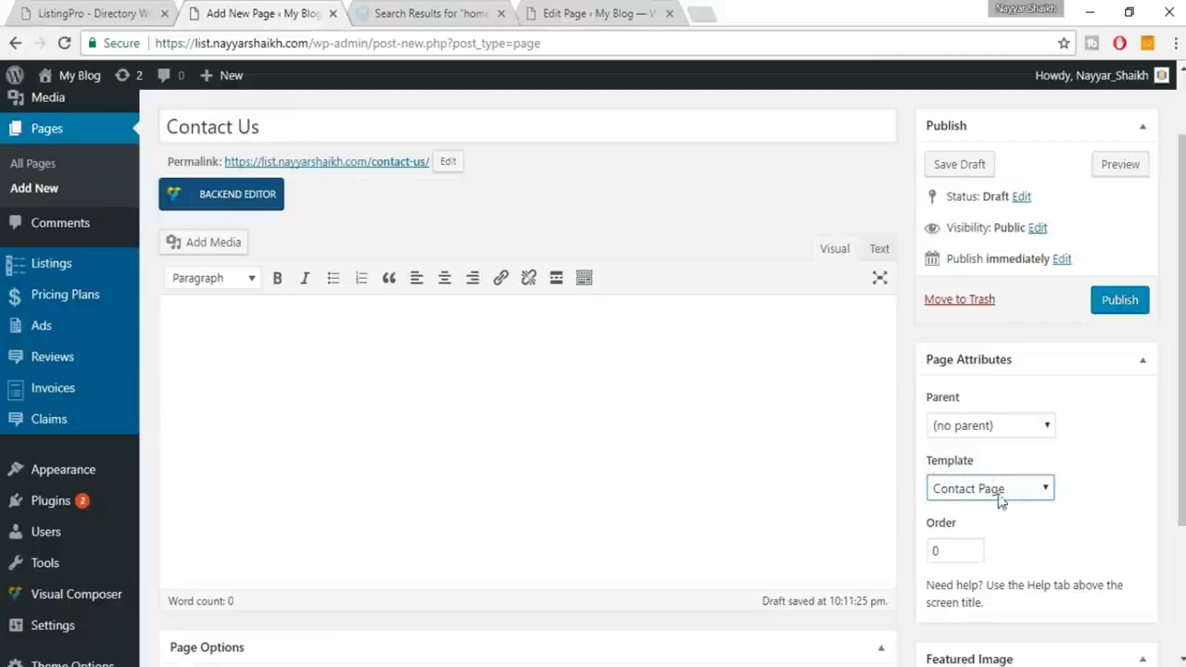
{"action": "left_click", "coordinate": [1119, 299]}
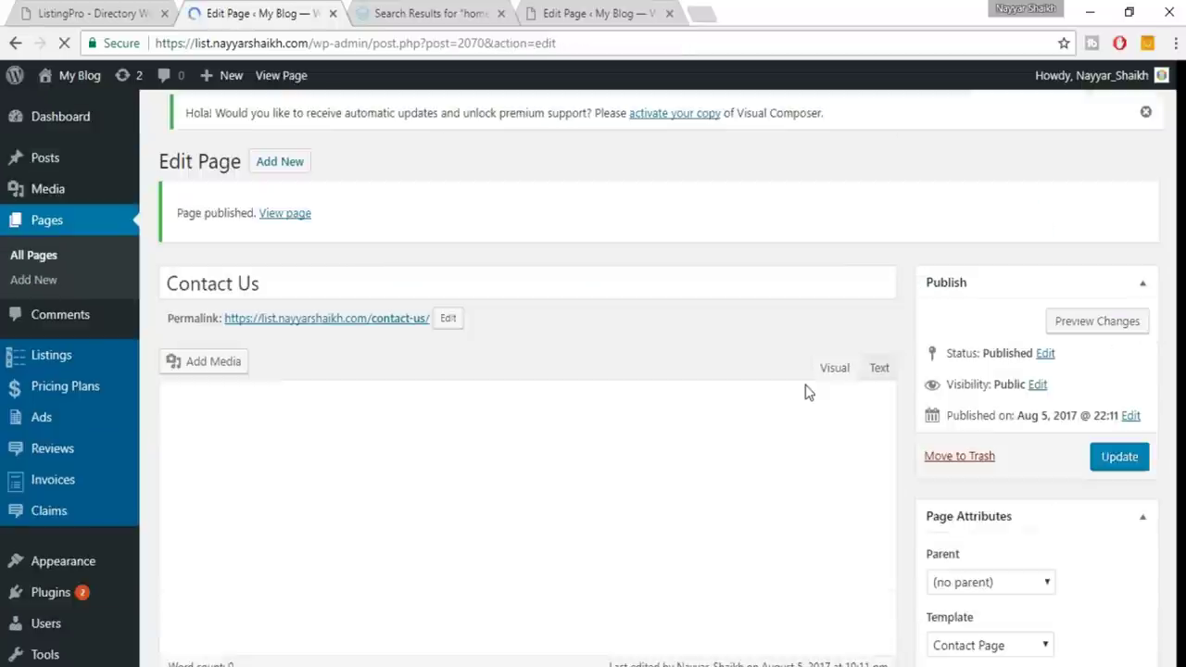
Go to Theme Options > Contact Page settings.
{"action": "scroll", "coordinate": [628, 367], "scroll_direction": "down", "scroll_amount": 4}
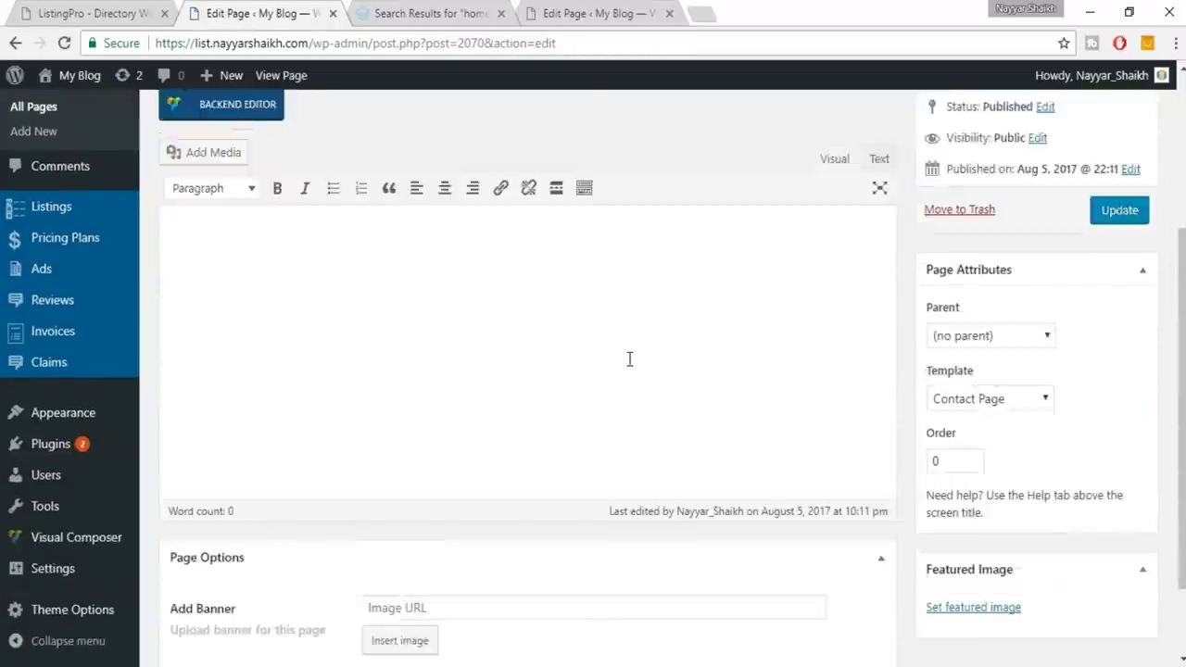
{"action": "mouse_move", "coordinate": [102, 623]}
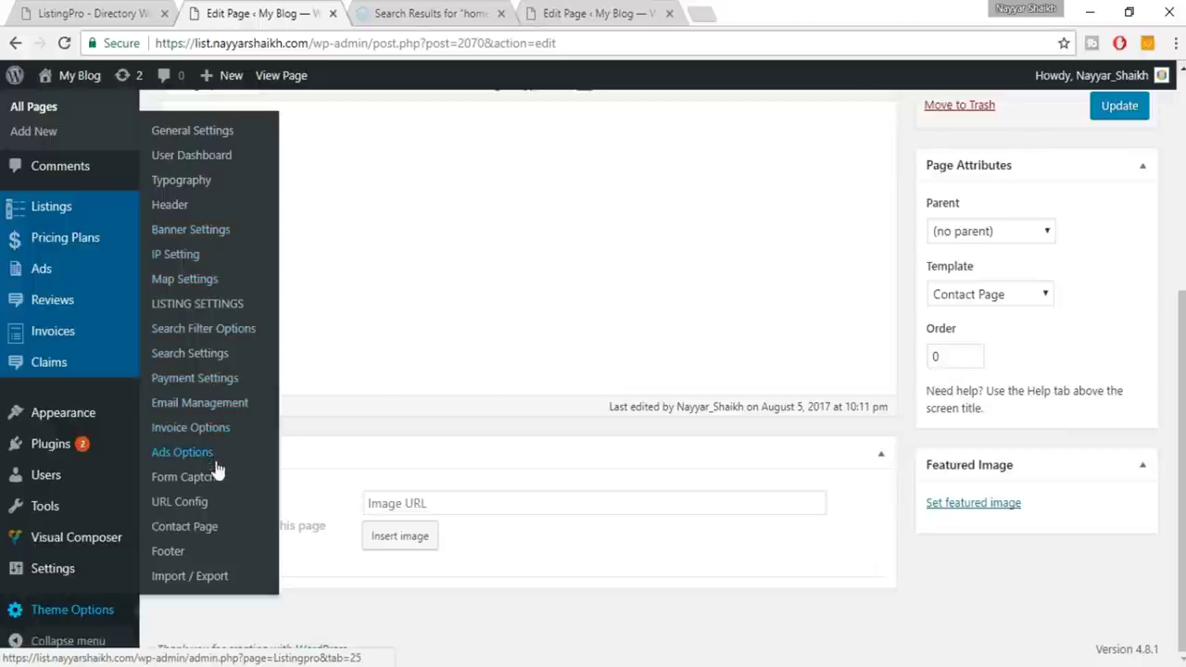
{"action": "left_click", "coordinate": [211, 534]}
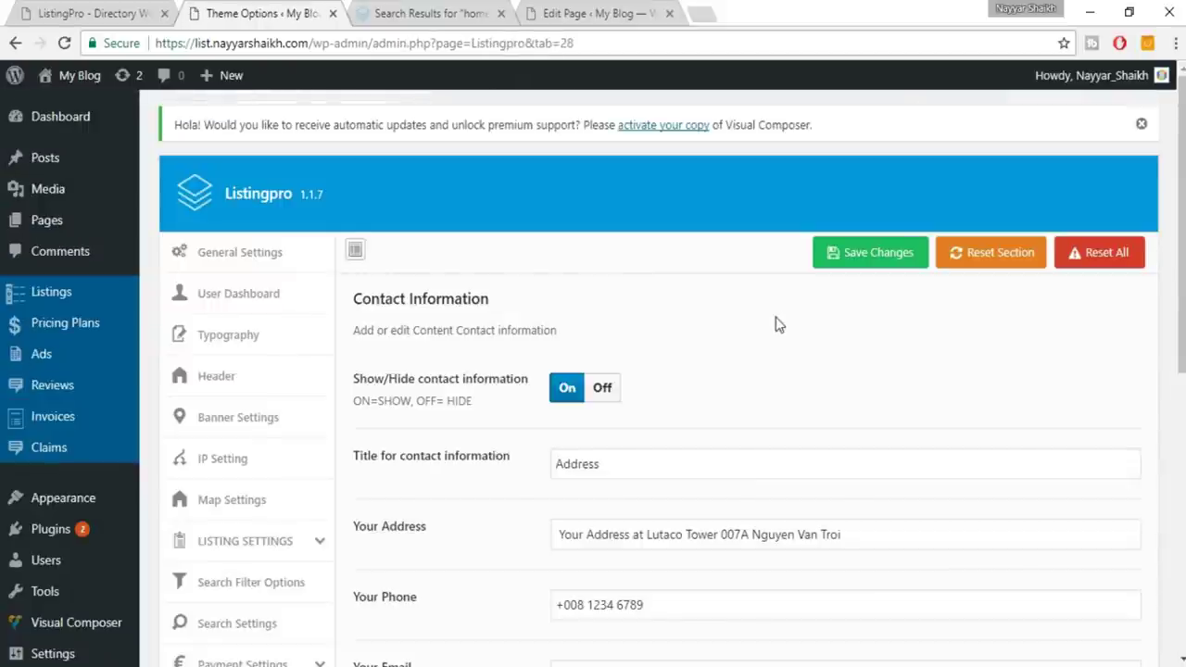
Review the Contact Information address and the contact form's success message.
{"action": "scroll", "coordinate": [779, 325], "scroll_direction": "down", "scroll_amount": 1}
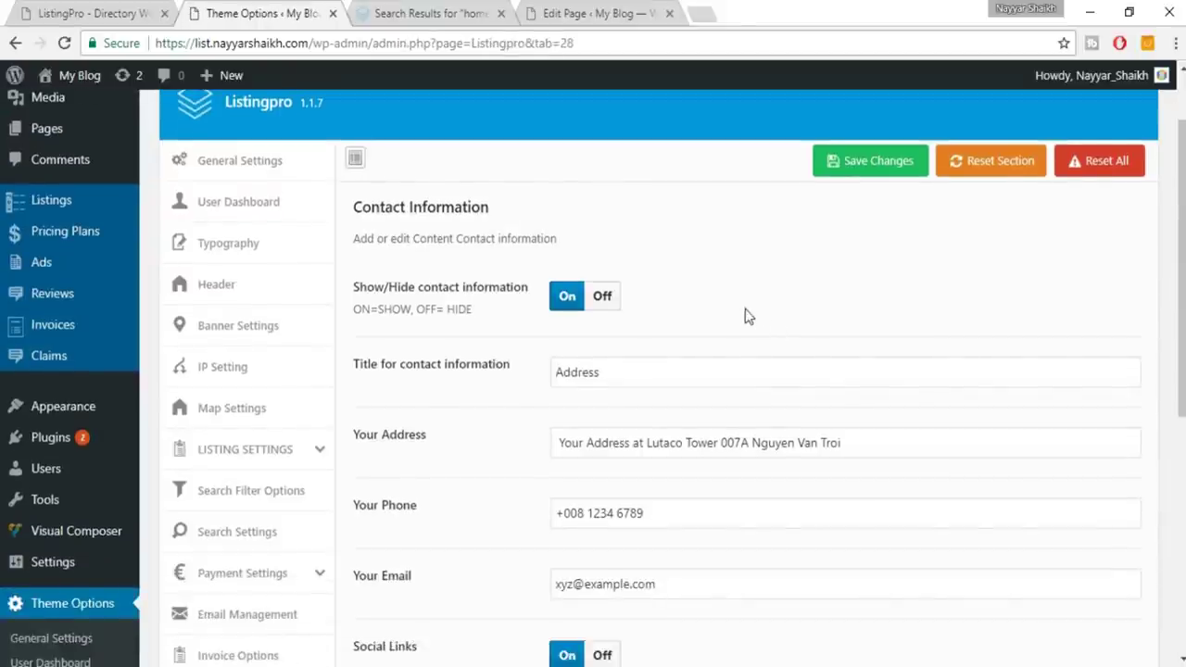
{"action": "scroll", "coordinate": [747, 315], "scroll_direction": "down", "scroll_amount": 2}
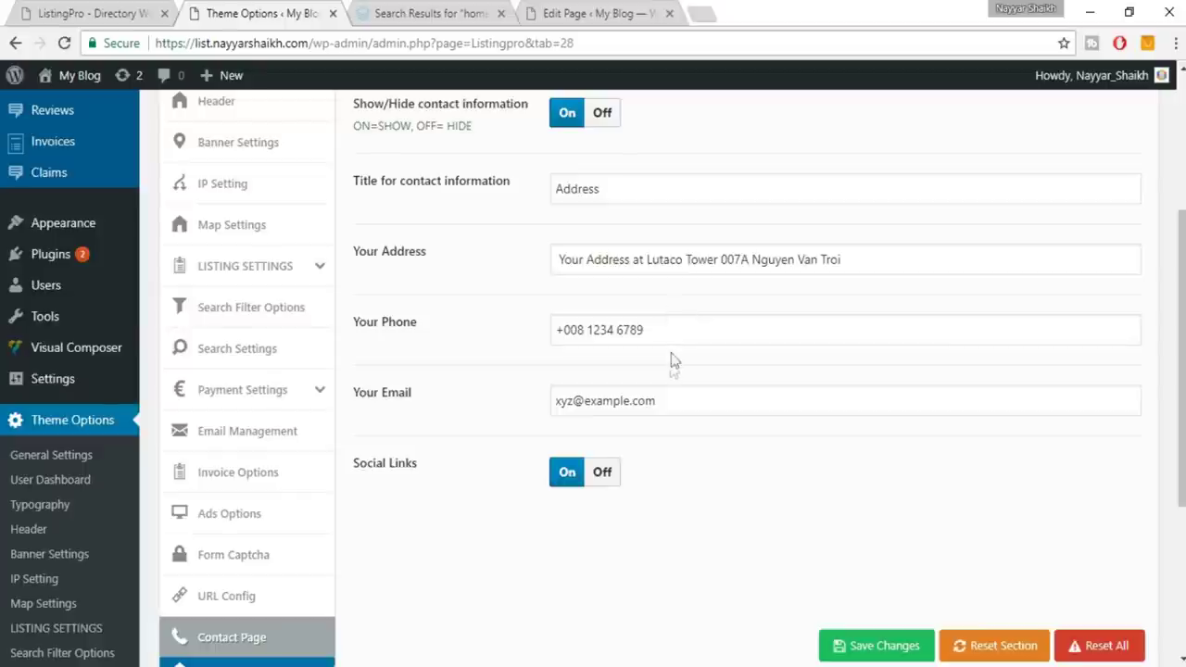
{"action": "scroll", "coordinate": [725, 288], "scroll_direction": "down", "scroll_amount": 1}
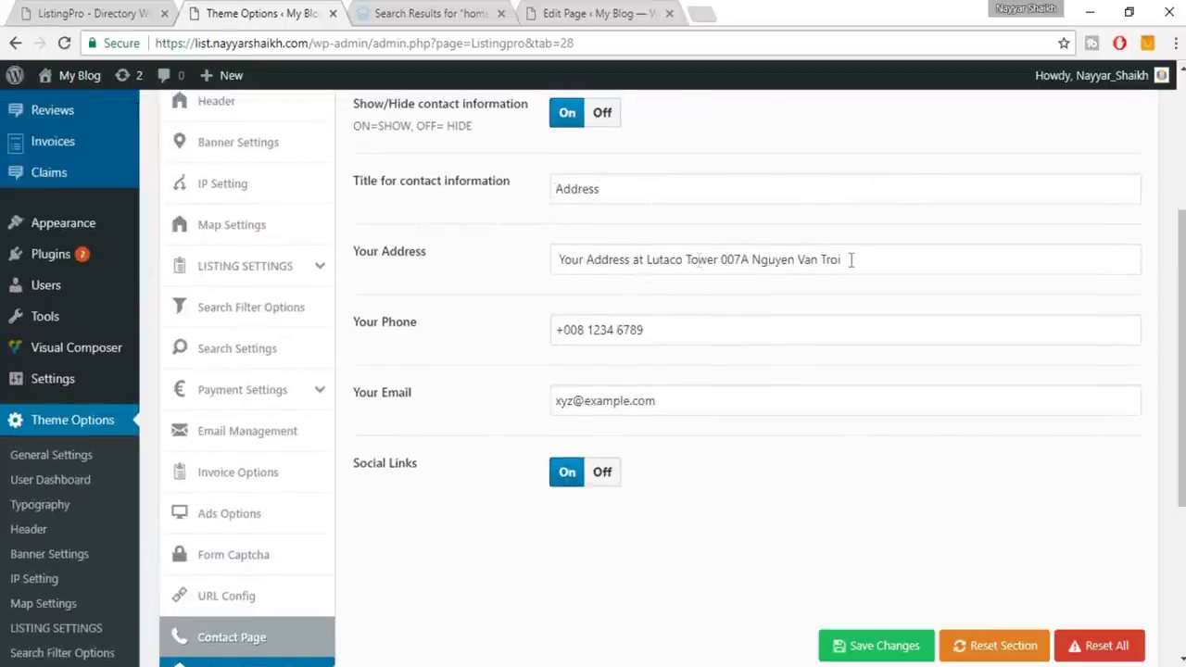
{"action": "left_click_drag", "start_coordinate": [845, 259], "coordinate": [525, 340]}
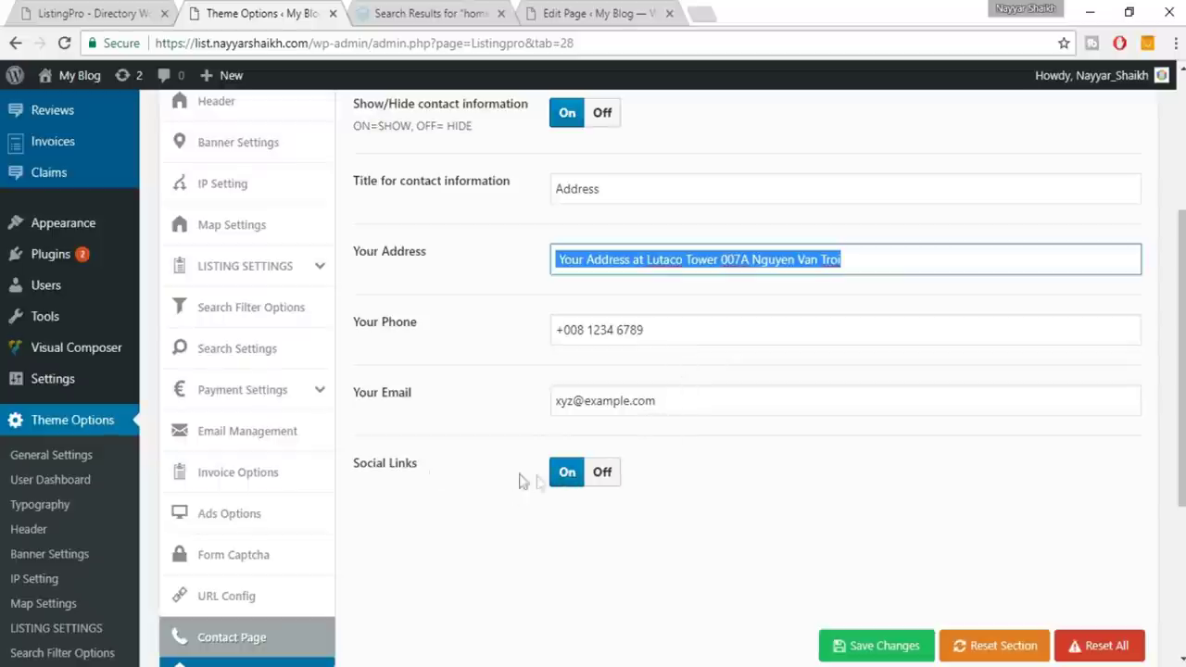
{"action": "scroll", "coordinate": [680, 482], "scroll_direction": "down", "scroll_amount": 1}
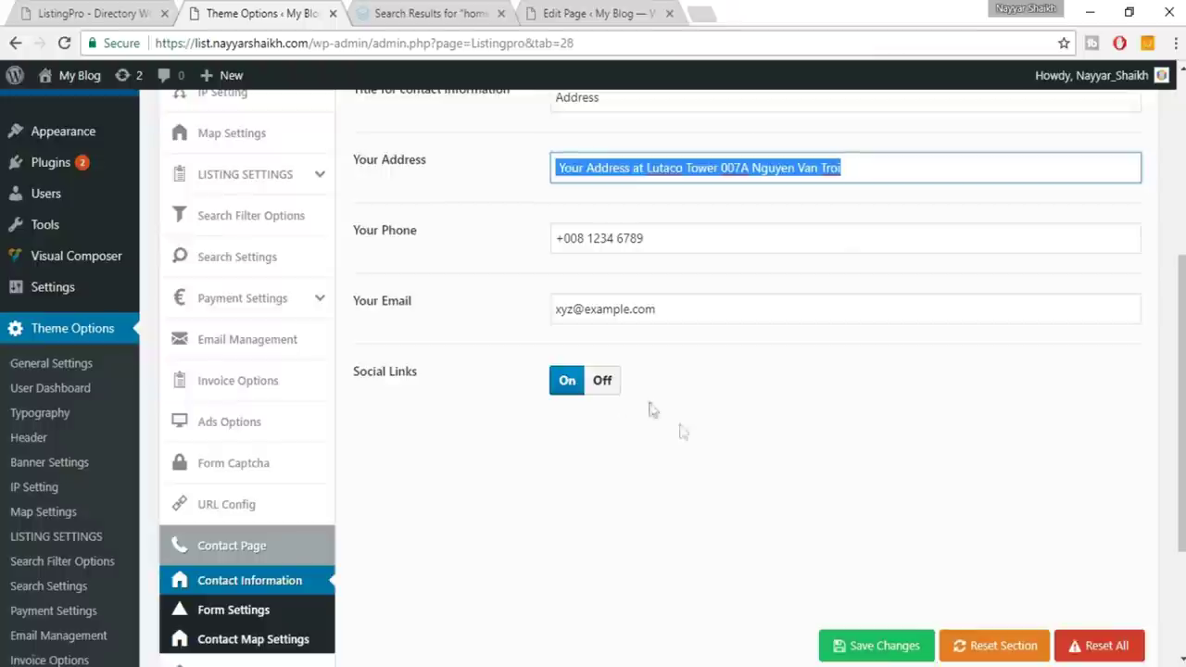
{"action": "scroll", "coordinate": [668, 422], "scroll_direction": "down", "scroll_amount": 2}
{"action": "left_click", "coordinate": [241, 417]}
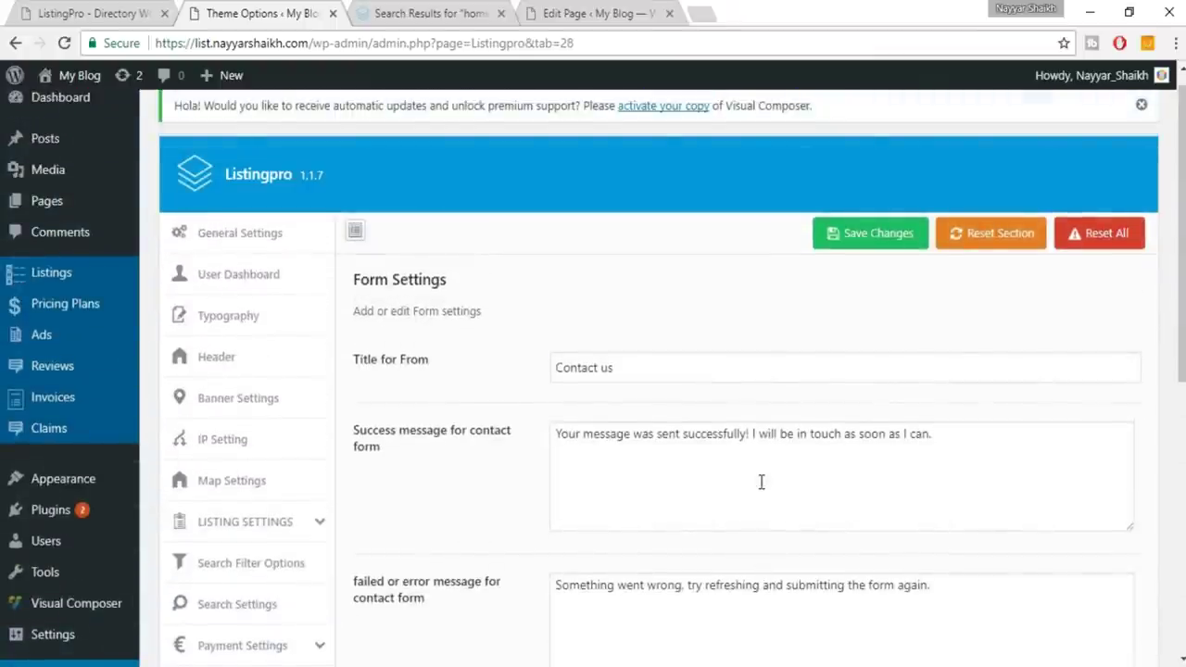
{"action": "scroll", "coordinate": [761, 482], "scroll_direction": "down", "scroll_amount": 1}
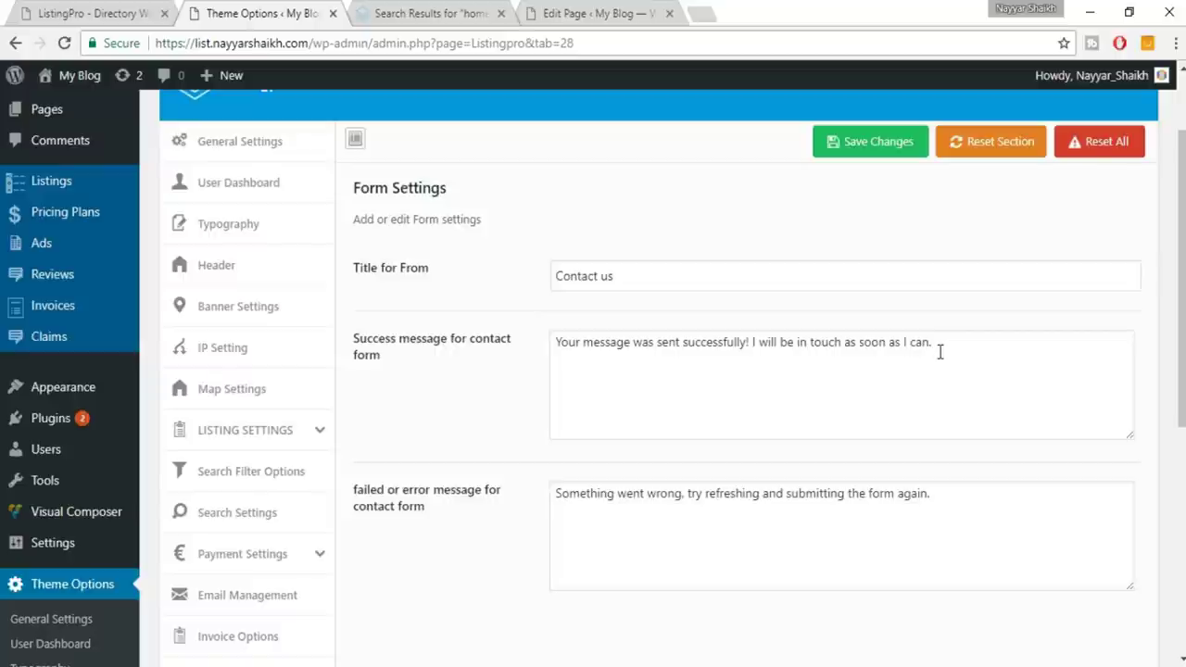
{"action": "left_click_drag", "start_coordinate": [931, 343], "coordinate": [541, 341]}
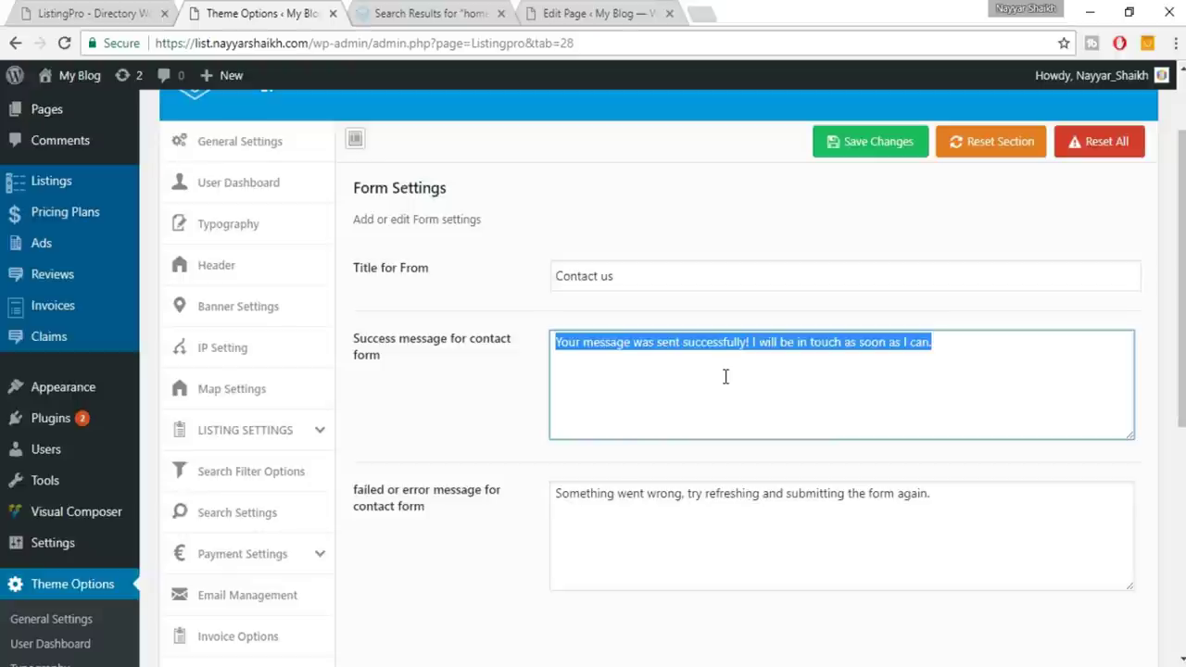
{"action": "scroll", "coordinate": [726, 376], "scroll_direction": "down", "scroll_amount": 3}
Check the Contact Map Settings coordinates, then view the live Contact Us page.
{"action": "left_click", "coordinate": [278, 621]}
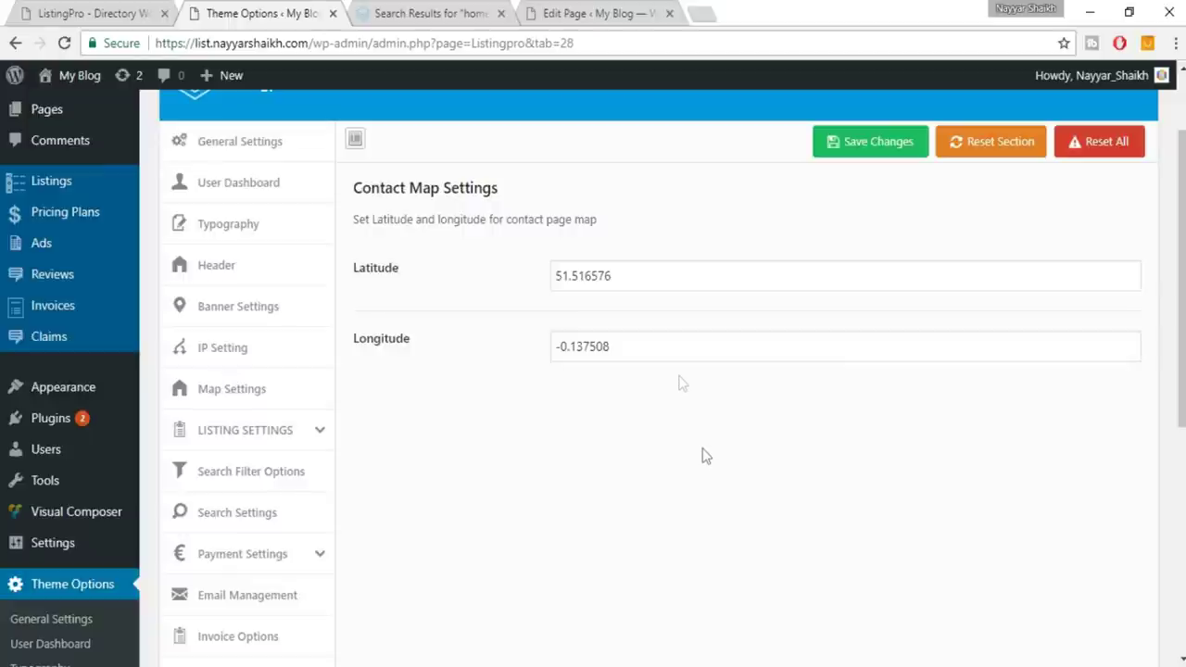
{"action": "scroll", "coordinate": [681, 384], "scroll_direction": "down", "scroll_amount": 1}
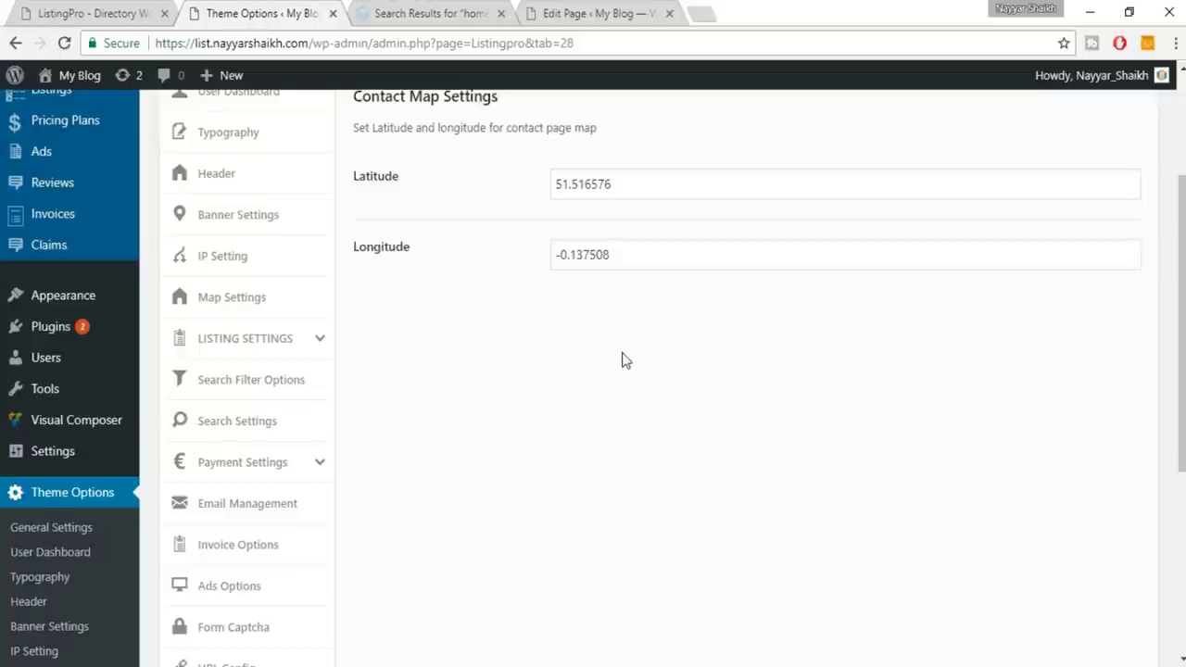
{"action": "scroll", "coordinate": [626, 360], "scroll_direction": "up", "scroll_amount": 3}
{"action": "key", "text": "ctrl+Tab"}
{"action": "scroll", "coordinate": [1004, 343], "scroll_direction": "down", "scroll_amount": 1}
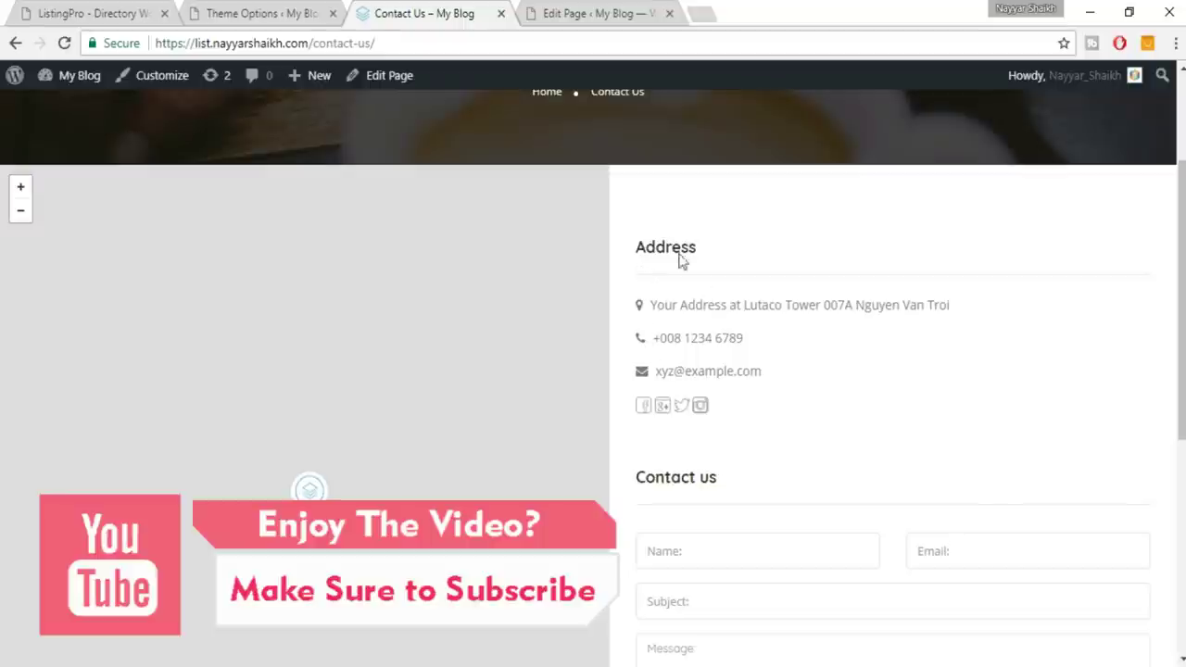
Back in Theme Options, show the Contact Information settings.
{"action": "scroll", "coordinate": [739, 336], "scroll_direction": "down", "scroll_amount": 1}
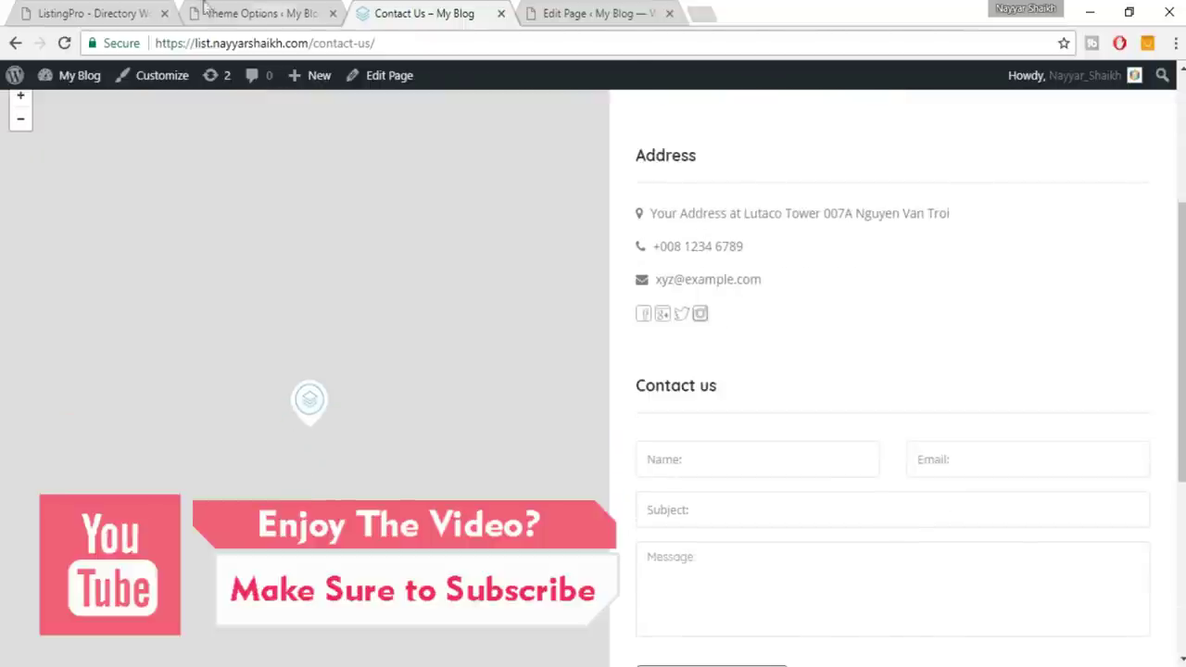
{"action": "key", "text": "ctrl+shift+Tab"}
{"action": "scroll", "coordinate": [362, 479], "scroll_direction": "down", "scroll_amount": 5}
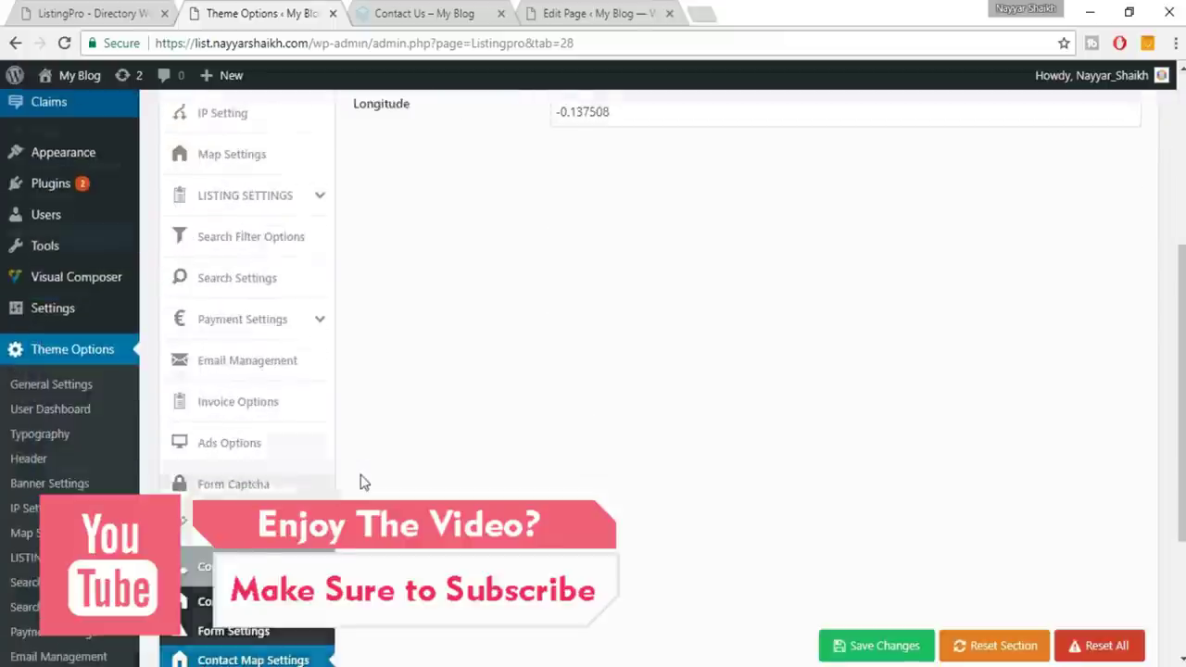
{"action": "left_click", "coordinate": [266, 492]}
{"action": "scroll", "coordinate": [580, 479], "scroll_direction": "up", "scroll_amount": 2}
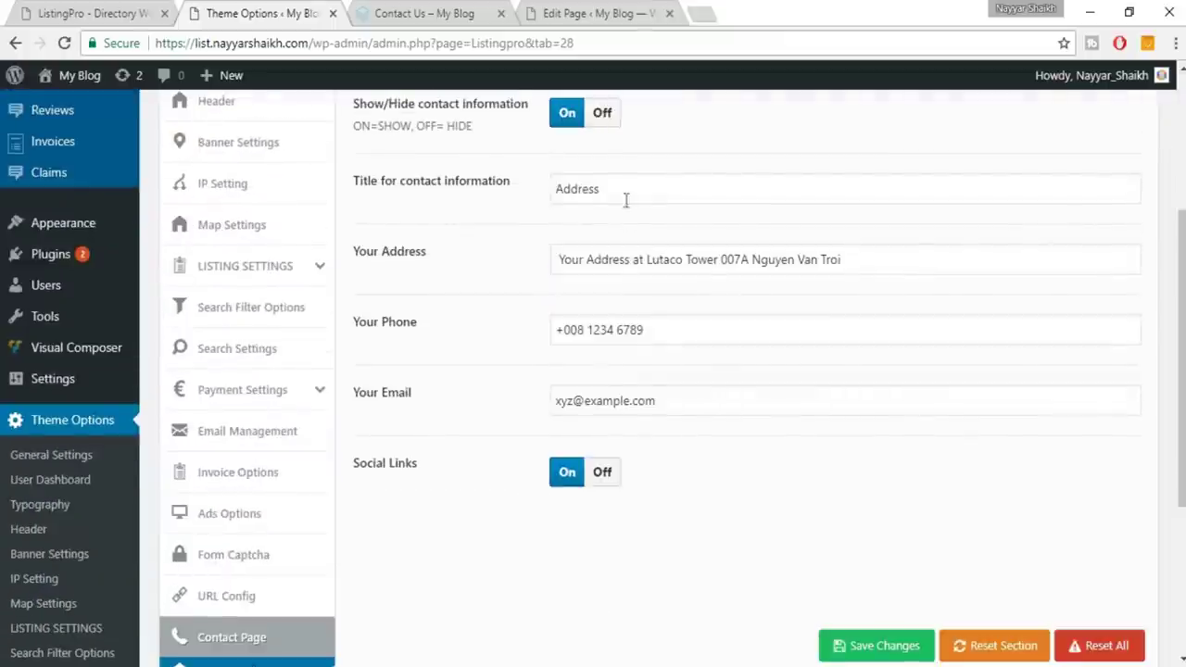
Compare the live Contact Us page's address, form and map against those settings.
{"action": "key", "text": "ctrl+Tab"}
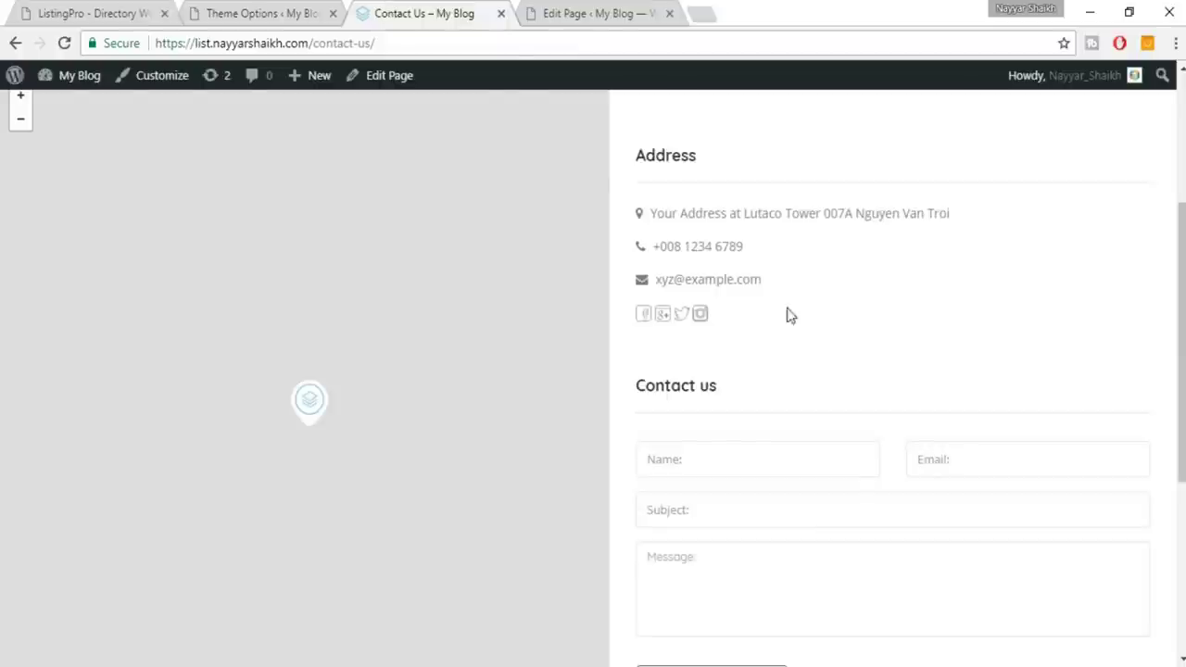
{"action": "scroll", "coordinate": [489, 343], "scroll_direction": "down", "scroll_amount": 1}
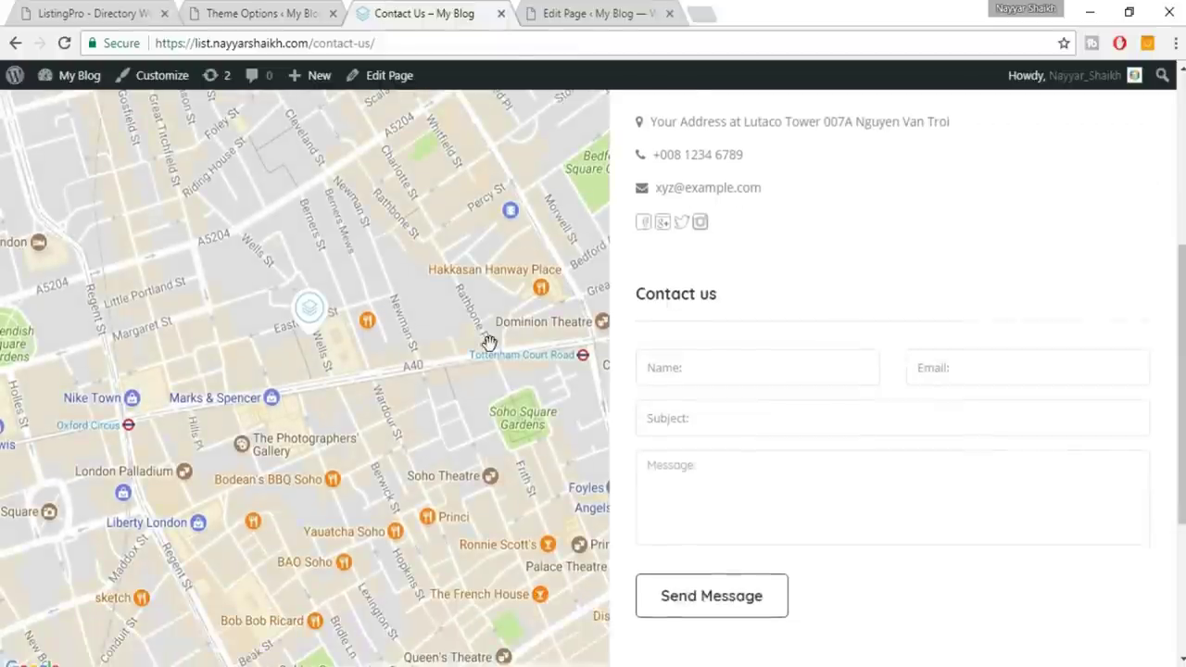
{"action": "scroll", "coordinate": [432, 335], "scroll_direction": "down", "scroll_amount": 2}
{"action": "scroll", "coordinate": [895, 284], "scroll_direction": "up", "scroll_amount": 3}
{"action": "scroll", "coordinate": [888, 384], "scroll_direction": "down", "scroll_amount": 2}
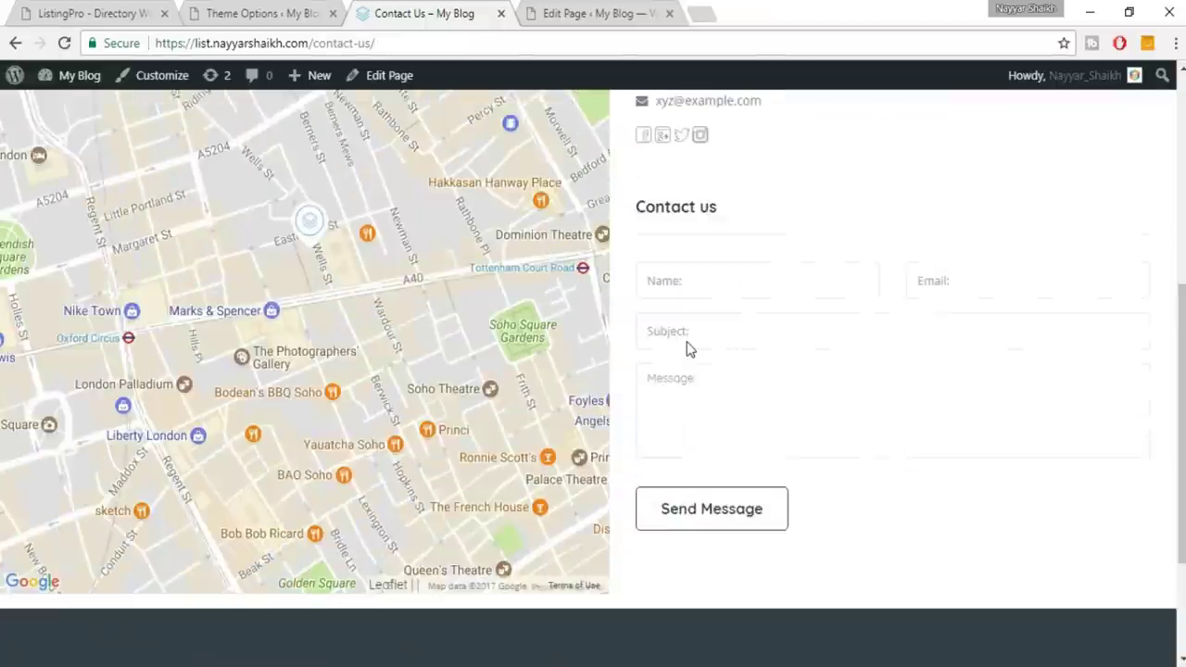
{"action": "scroll", "coordinate": [866, 302], "scroll_direction": "up", "scroll_amount": 1}
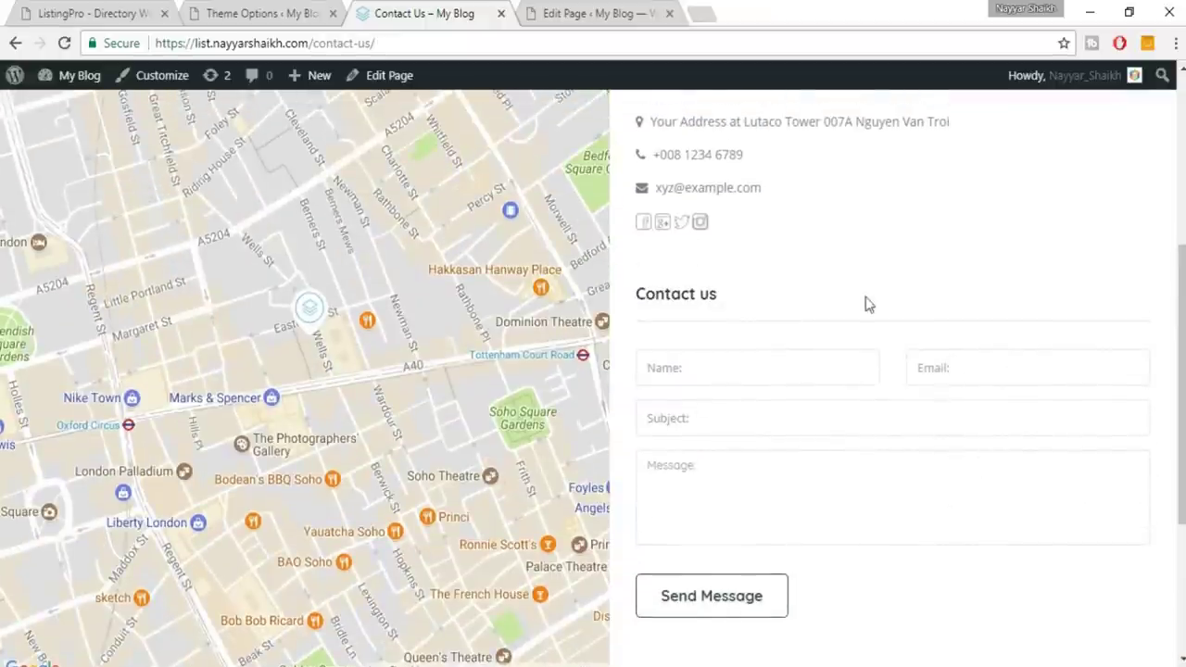
{"action": "scroll", "coordinate": [863, 327], "scroll_direction": "up", "scroll_amount": 4}
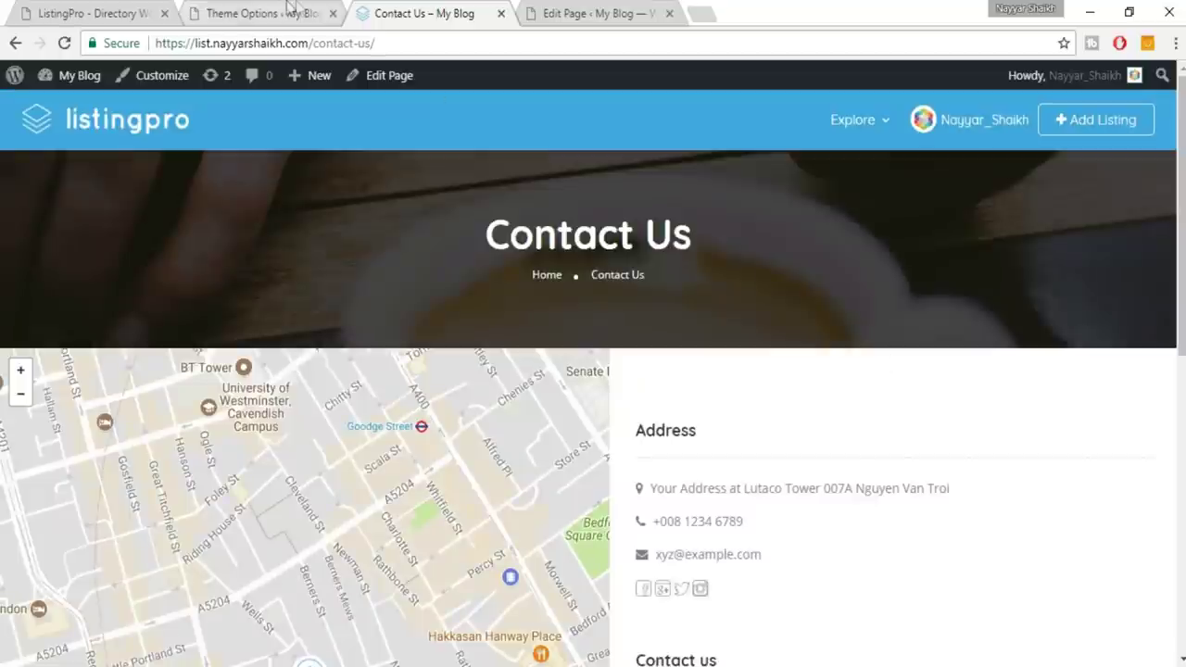
{"action": "left_click", "coordinate": [278, 13]}
{"action": "left_click", "coordinate": [465, 13]}
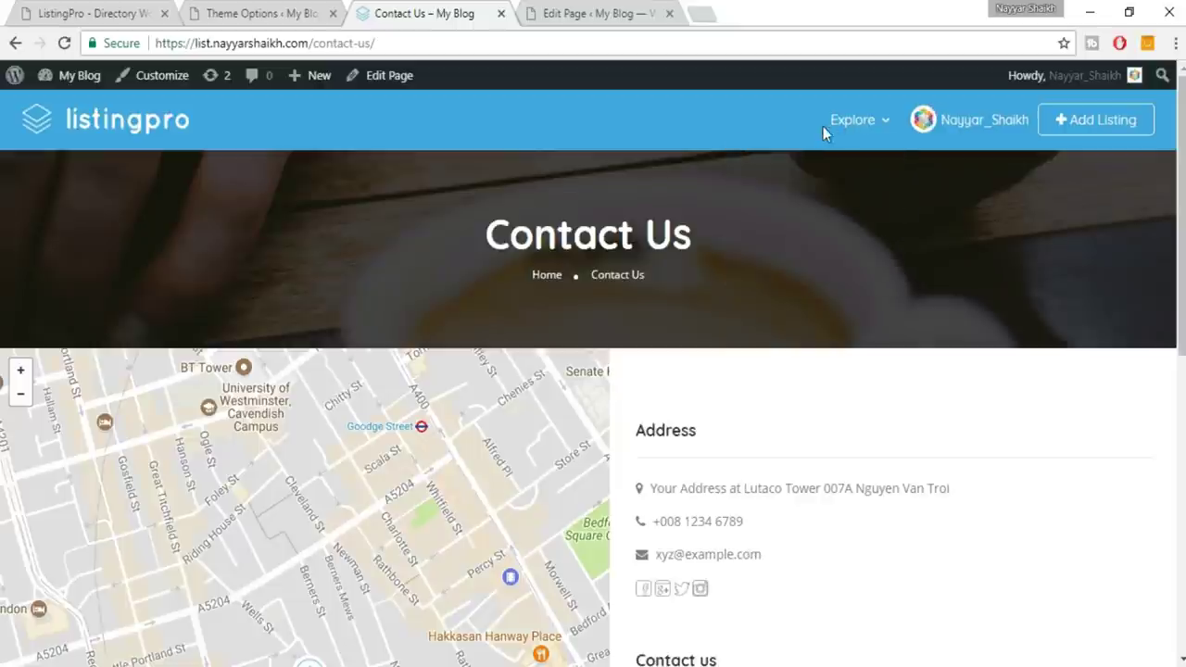
{"action": "left_click", "coordinate": [255, 19]}
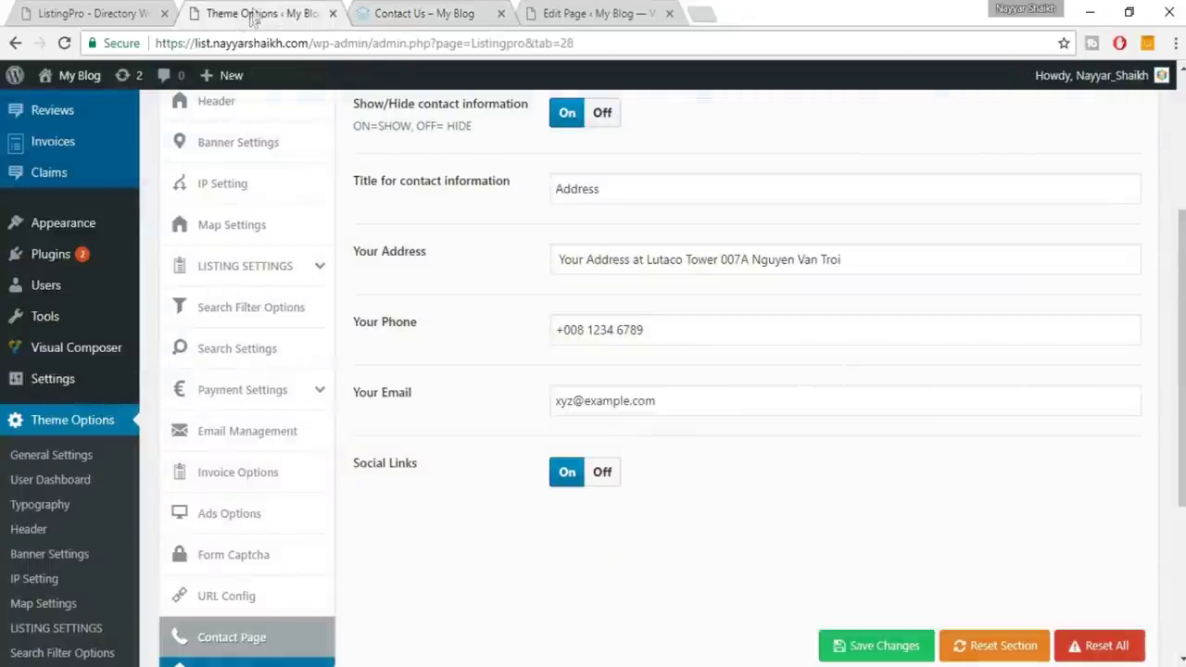
Add the Contact Us page to the Main menu and save the menu.
{"action": "mouse_move", "coordinate": [86, 232]}
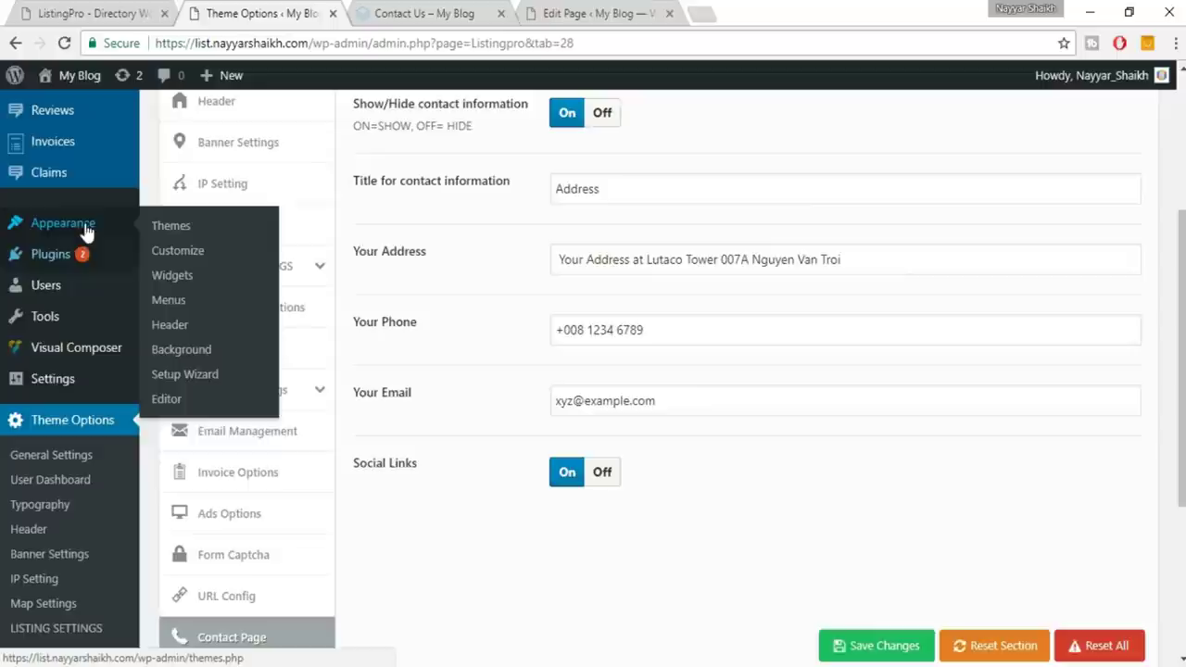
{"action": "left_click", "coordinate": [169, 300]}
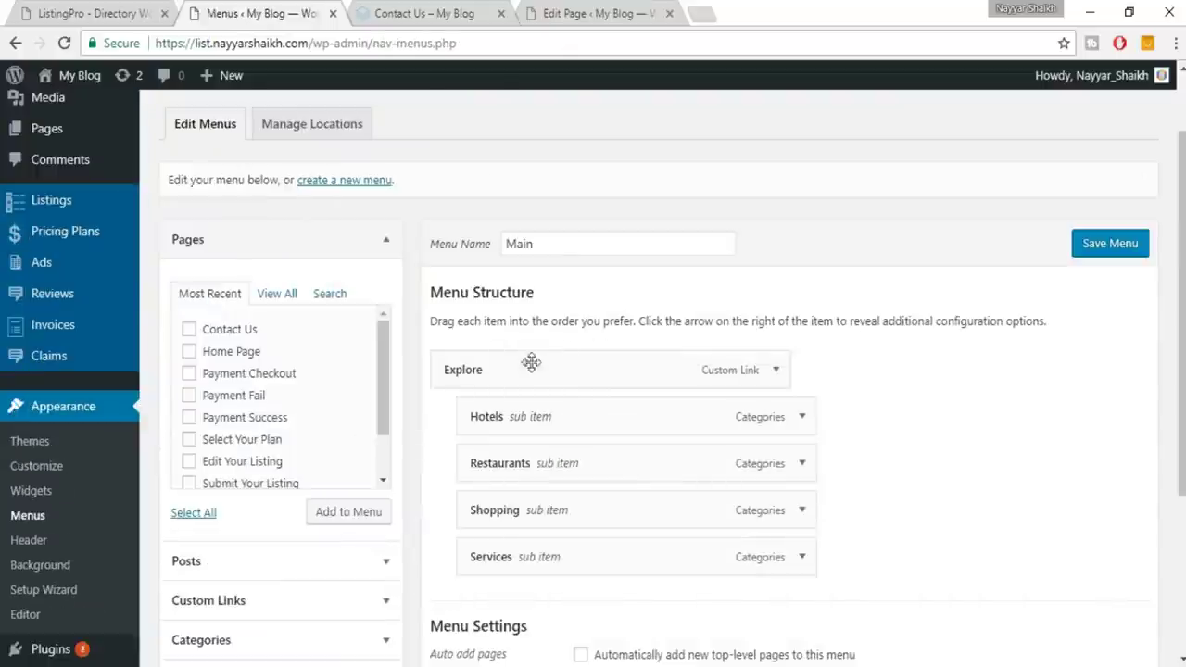
{"action": "left_click", "coordinate": [232, 336]}
{"action": "left_click", "coordinate": [293, 306]}
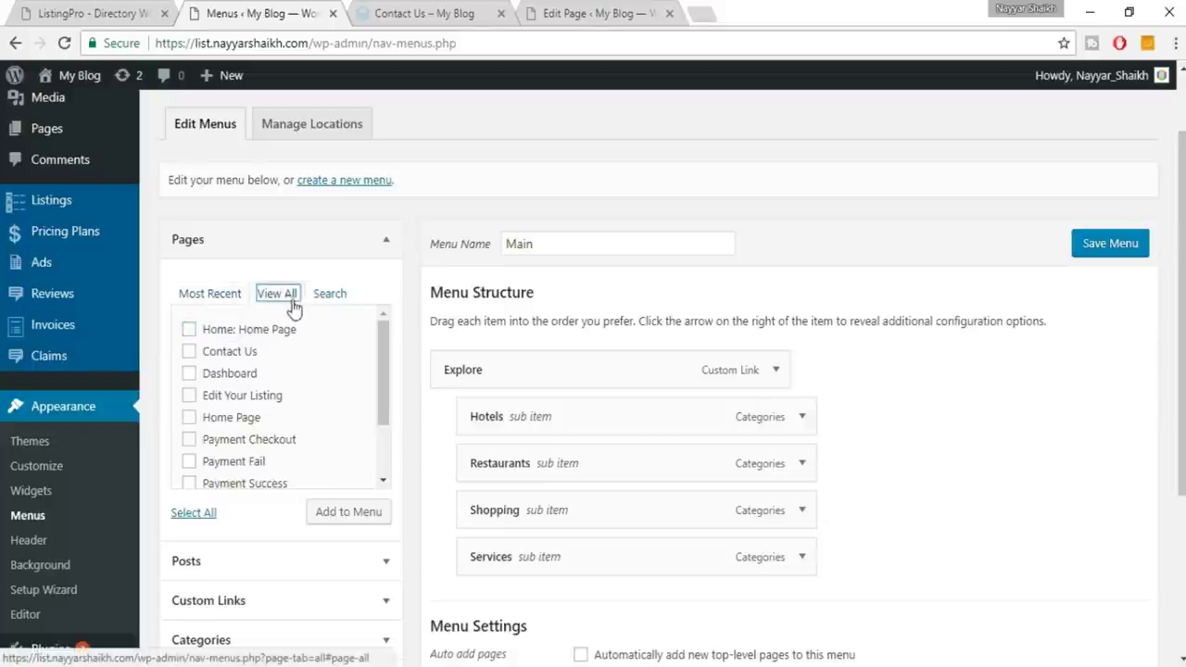
{"action": "left_click", "coordinate": [237, 352]}
{"action": "left_click", "coordinate": [343, 512]}
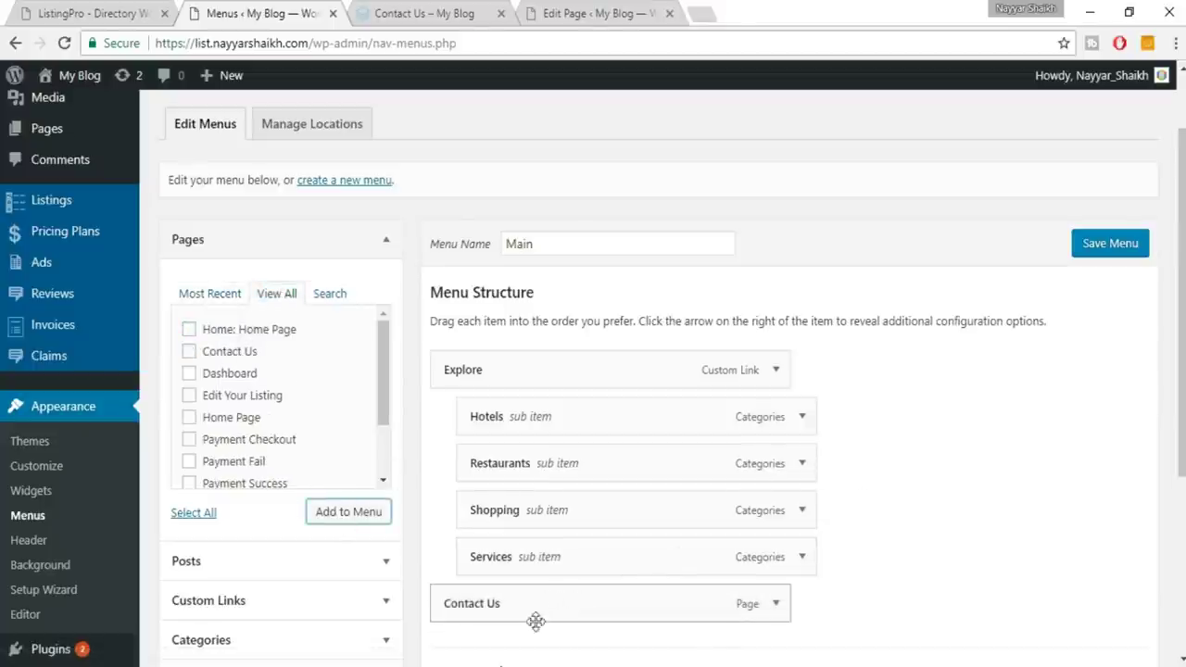
{"action": "left_click", "coordinate": [1109, 252]}
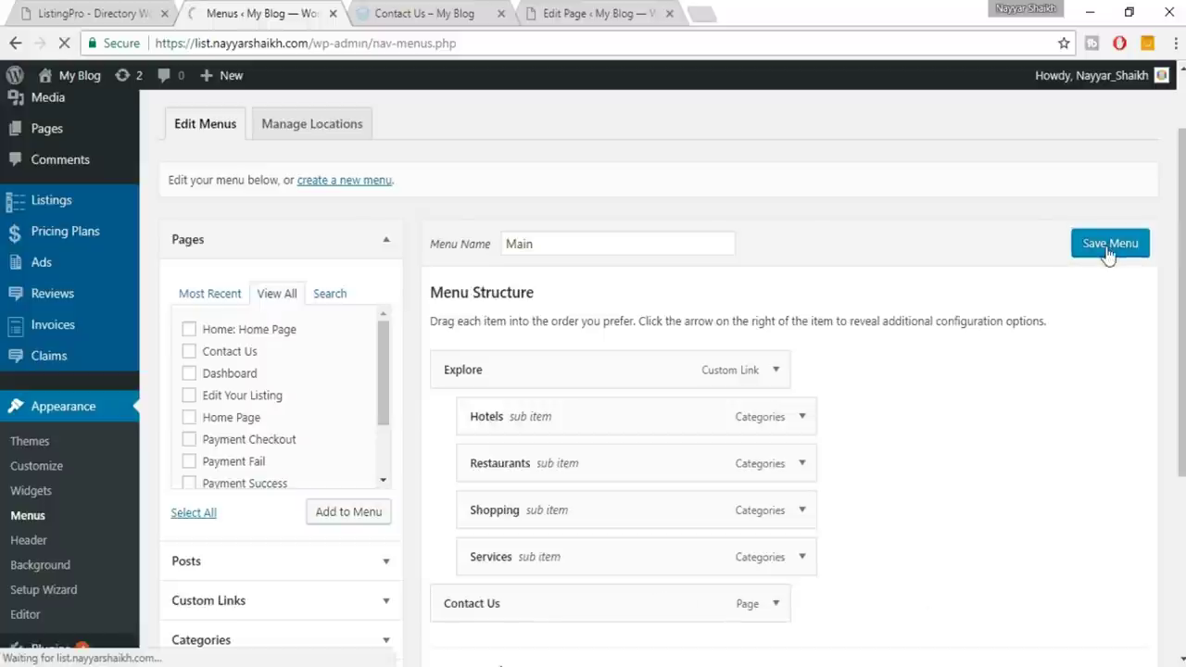
Reload the live Contact Us page to confirm it appears beside Explore.
{"action": "left_click", "coordinate": [445, 13]}
{"action": "left_click", "coordinate": [455, 42]}
{"action": "key", "text": "Return"}
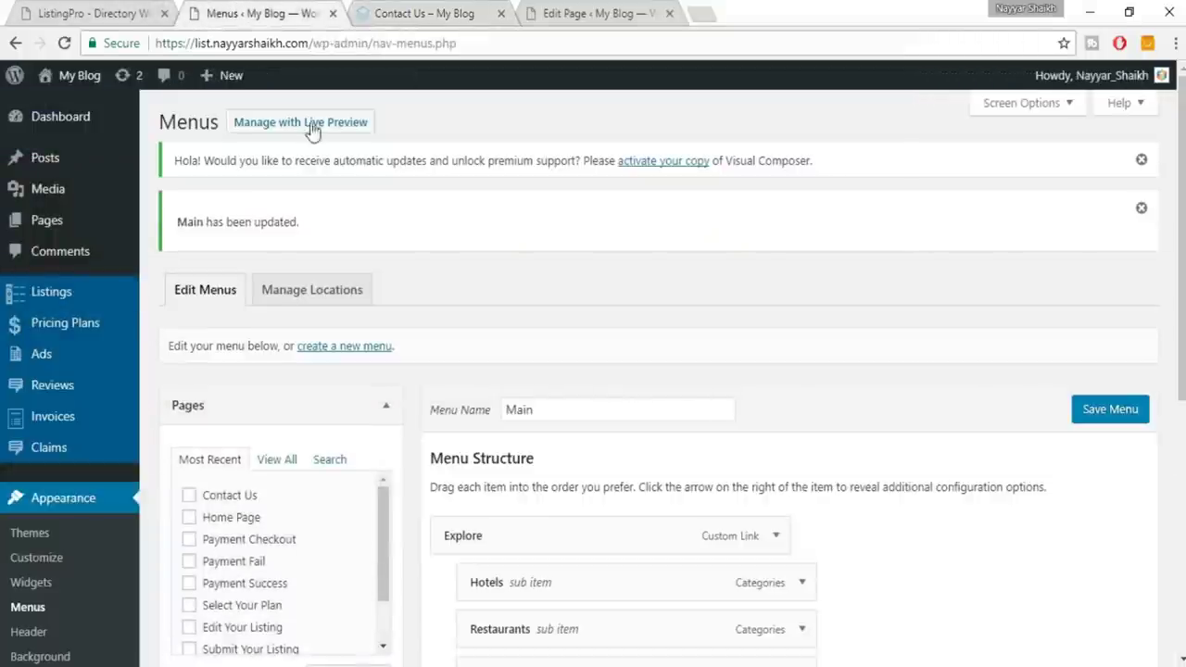
{"action": "scroll", "coordinate": [307, 248], "scroll_direction": "down", "scroll_amount": 4}
{"action": "mouse_move", "coordinate": [37, 610]}
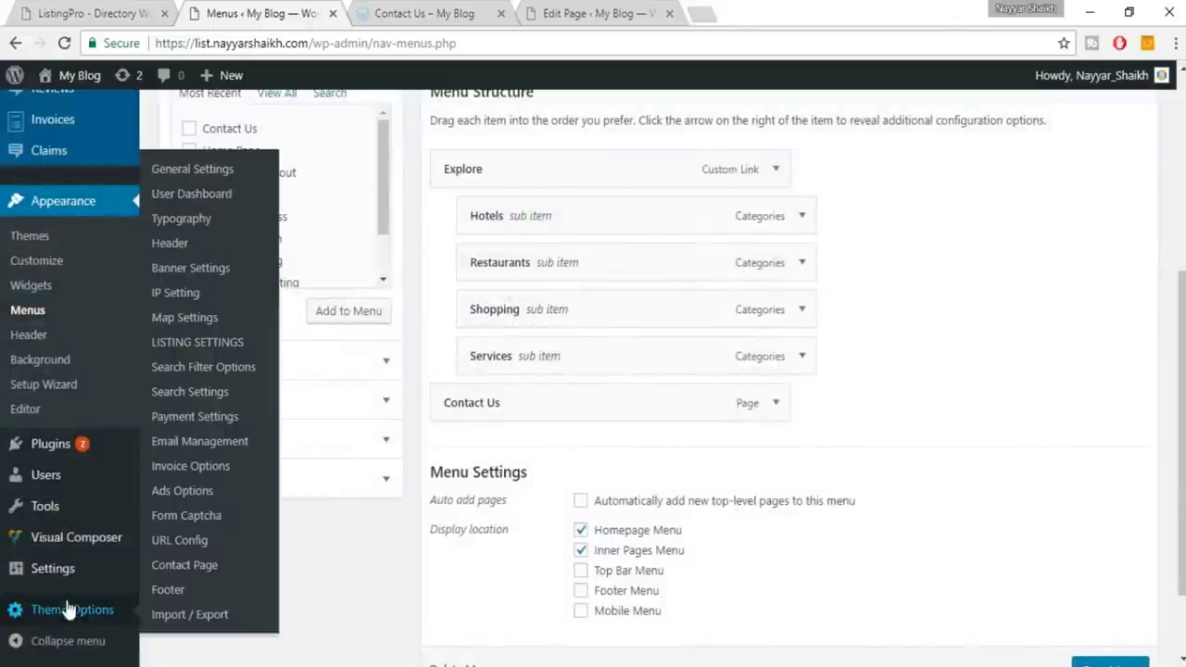
Open Email Management and review the sender Email Address and Email From name.
{"action": "left_click", "coordinate": [216, 447]}
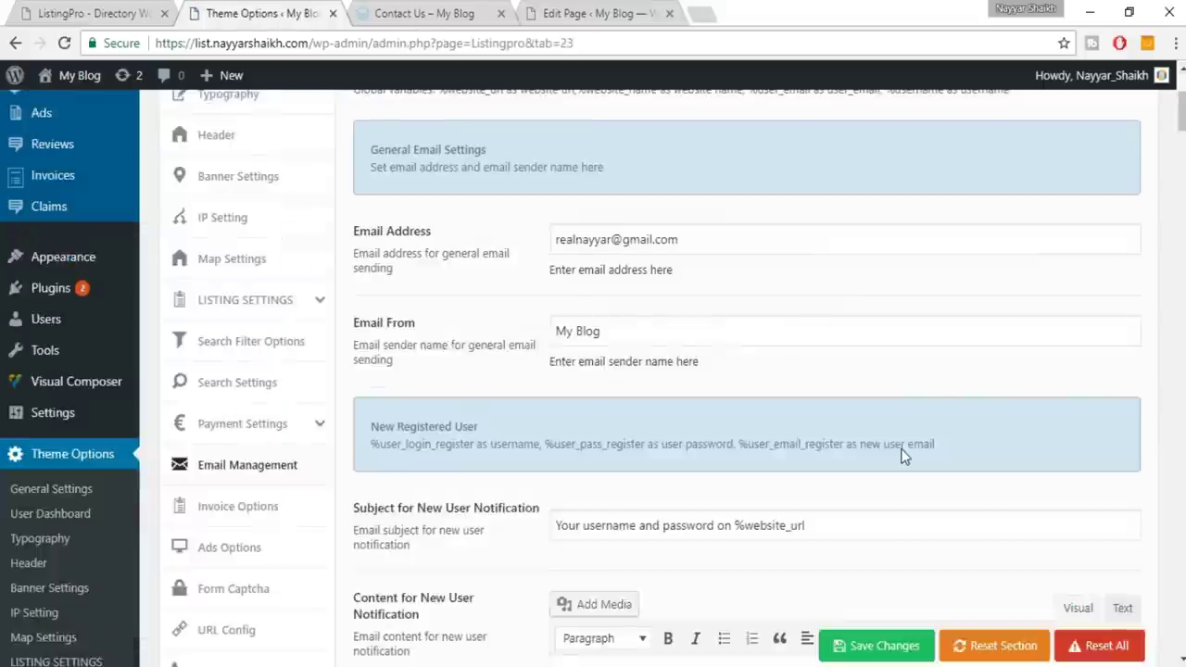
{"action": "scroll", "coordinate": [901, 425], "scroll_direction": "up", "scroll_amount": 2}
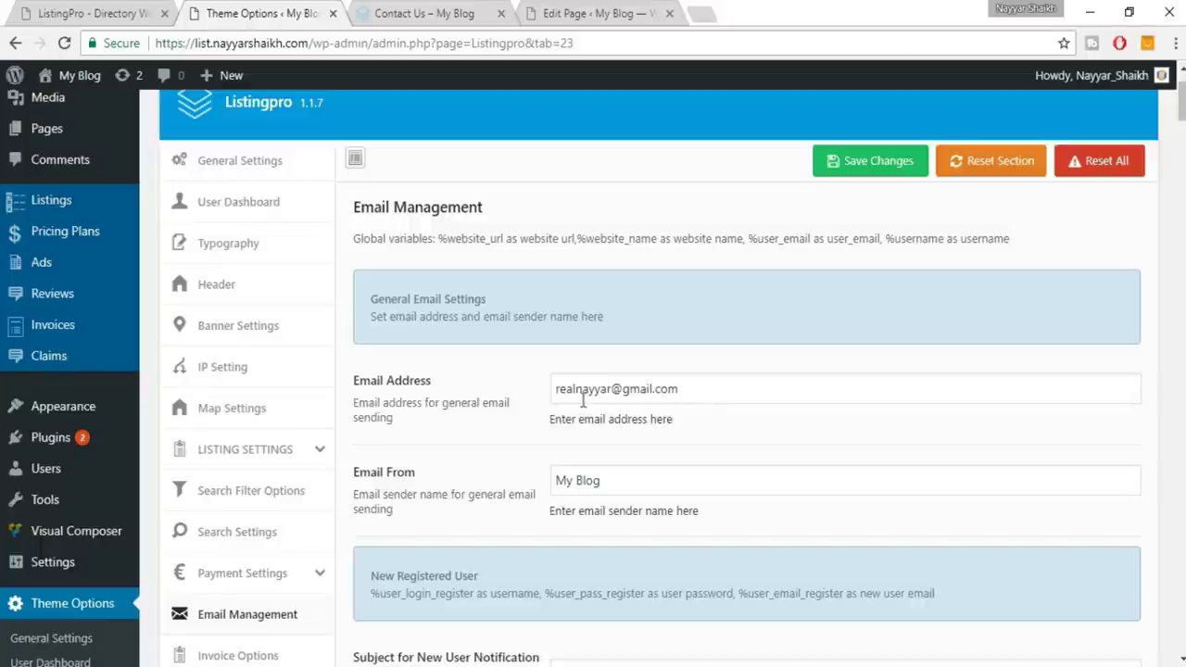
{"action": "left_click", "coordinate": [683, 390]}
{"action": "left_click_drag", "start_coordinate": [683, 390], "coordinate": [545, 390]}
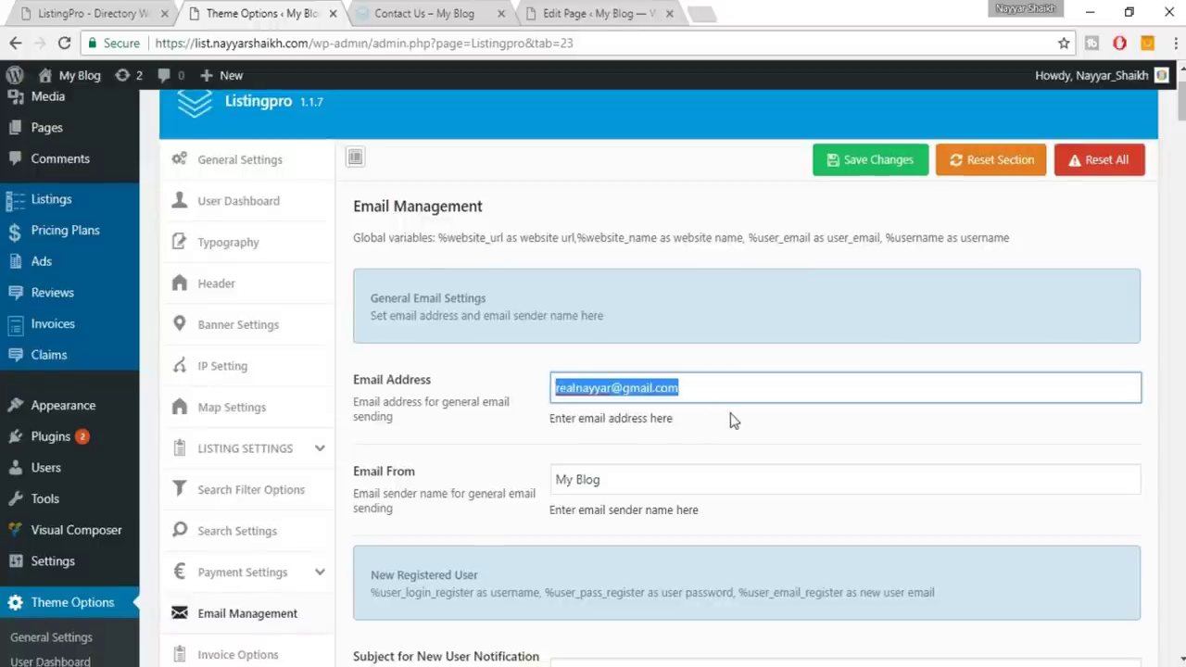
{"action": "scroll", "coordinate": [729, 419], "scroll_direction": "down", "scroll_amount": 2}
{"action": "left_click_drag", "start_coordinate": [658, 302], "coordinate": [549, 301]}
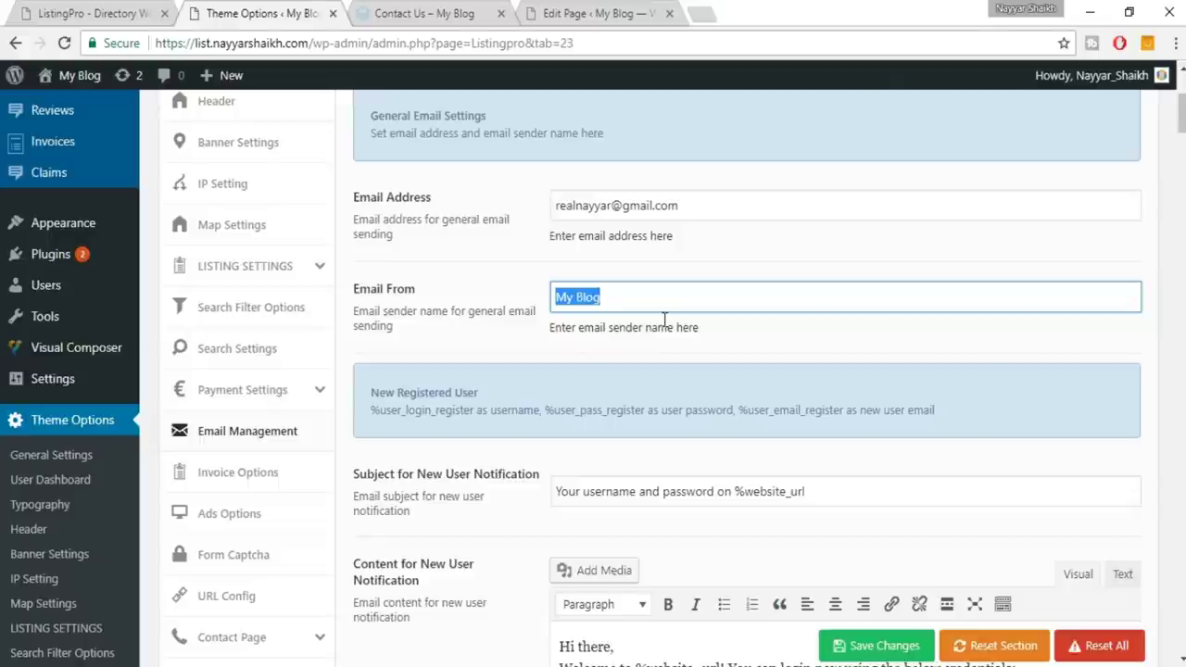
{"action": "scroll", "coordinate": [683, 334], "scroll_direction": "down", "scroll_amount": 2}
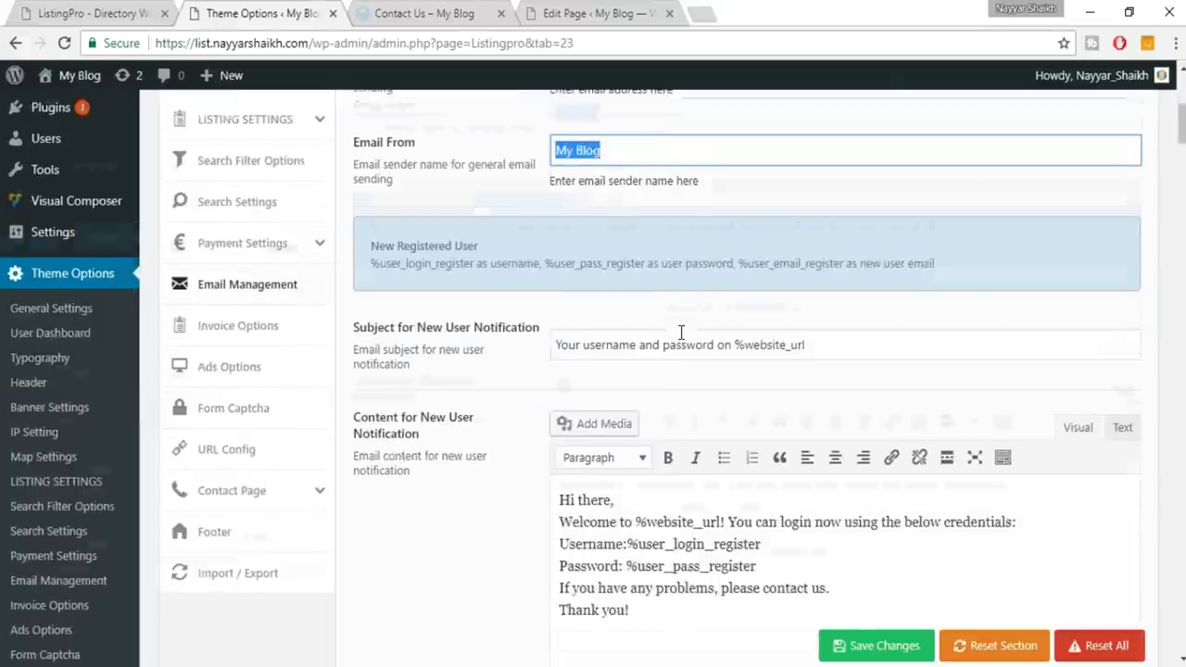
{"action": "left_click_drag", "start_coordinate": [371, 210], "coordinate": [489, 213]}
{"action": "left_click", "coordinate": [489, 213]}
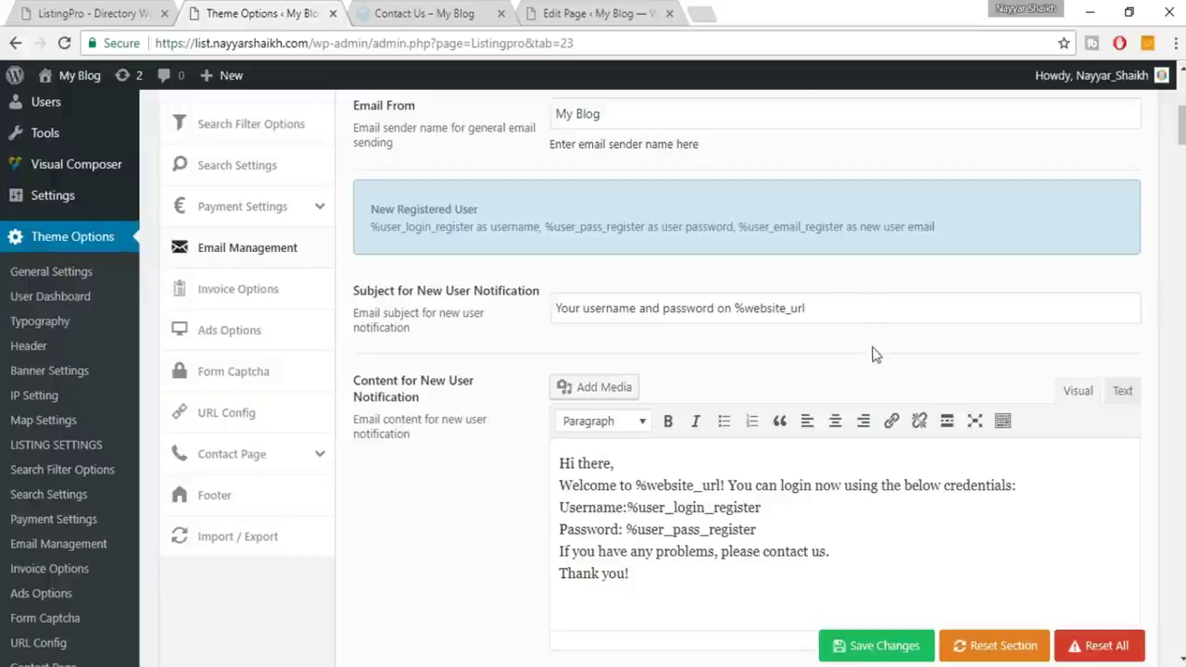
Scroll through the registration email templates down to the Submit Listing section.
{"action": "scroll", "coordinate": [876, 355], "scroll_direction": "down", "scroll_amount": 2}
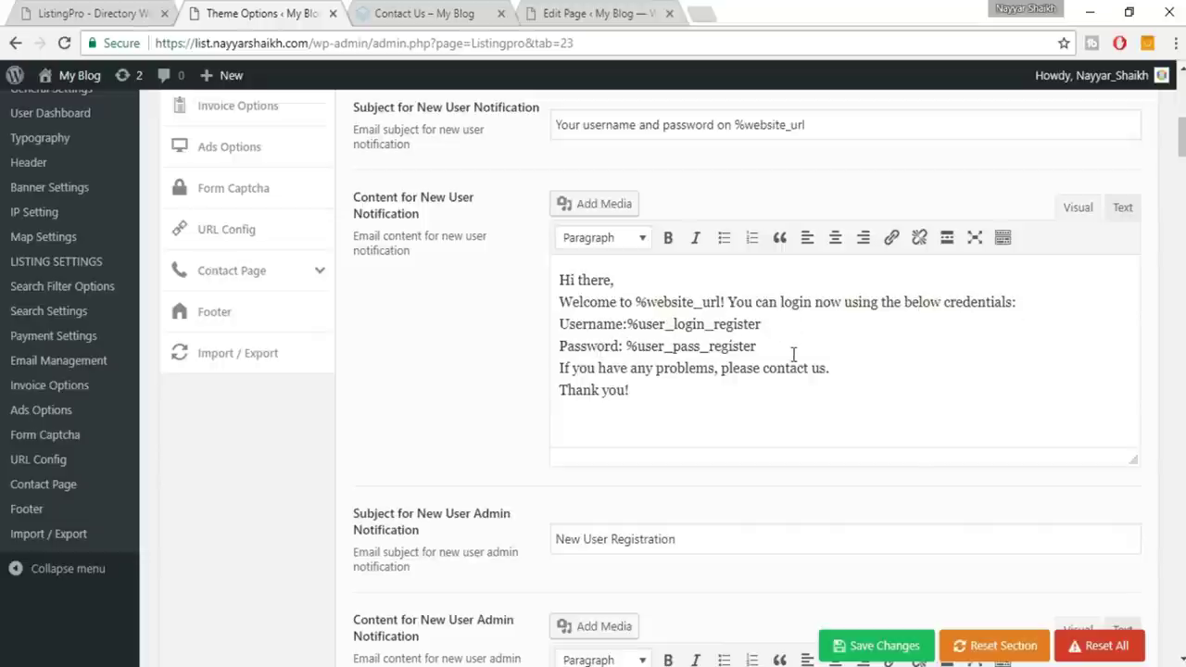
{"action": "scroll", "coordinate": [856, 388], "scroll_direction": "down", "scroll_amount": 3}
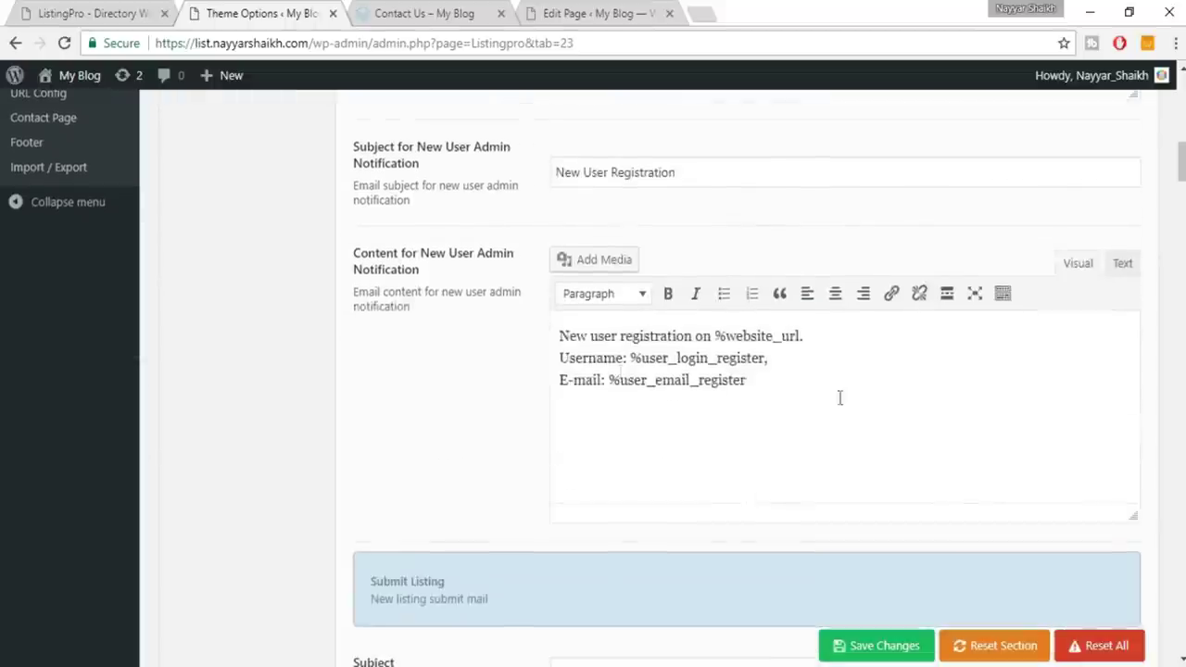
{"action": "scroll", "coordinate": [596, 368], "scroll_direction": "up", "scroll_amount": 1}
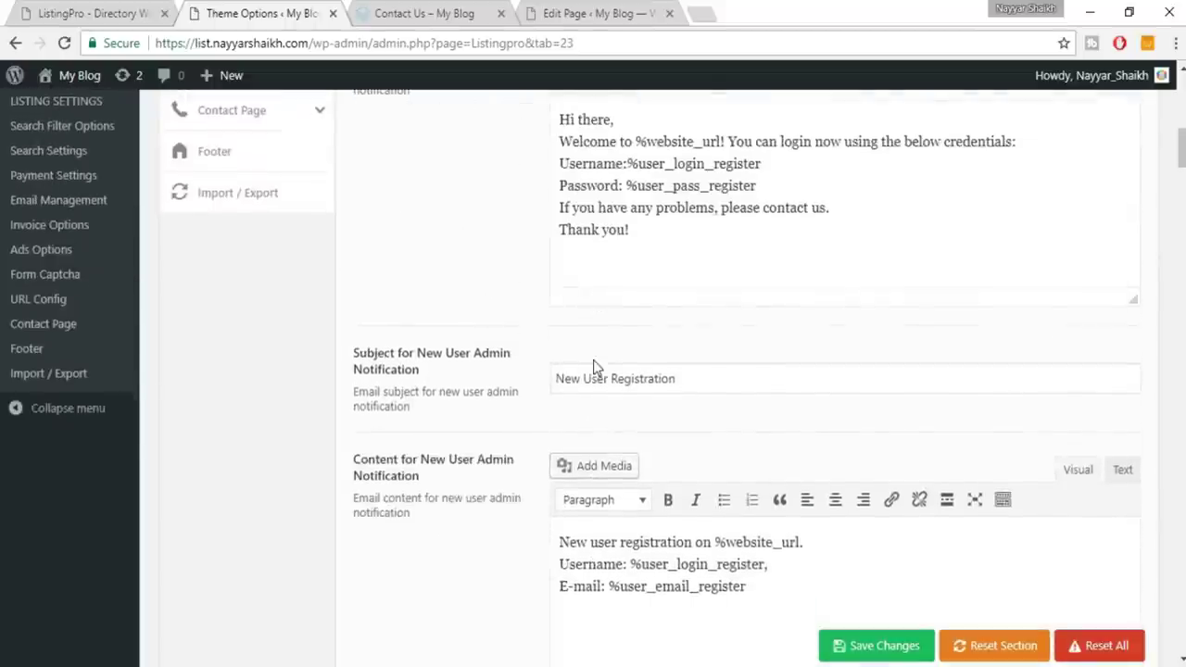
{"action": "scroll", "coordinate": [603, 361], "scroll_direction": "down", "scroll_amount": 1}
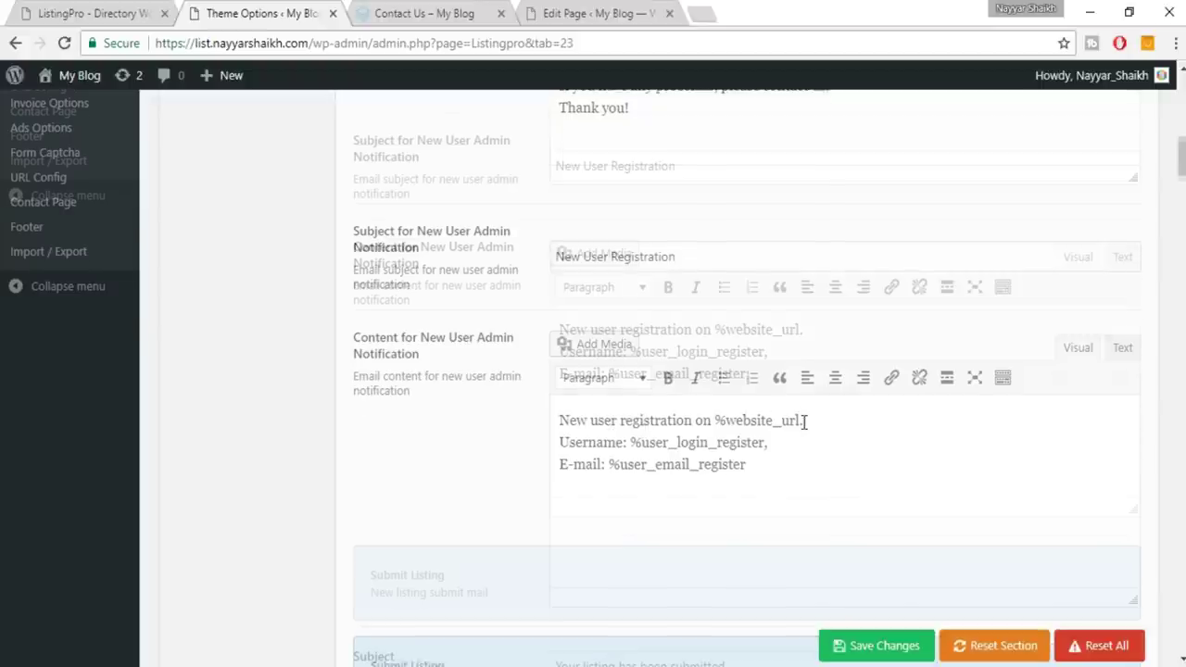
{"action": "scroll", "coordinate": [803, 429], "scroll_direction": "down", "scroll_amount": 5}
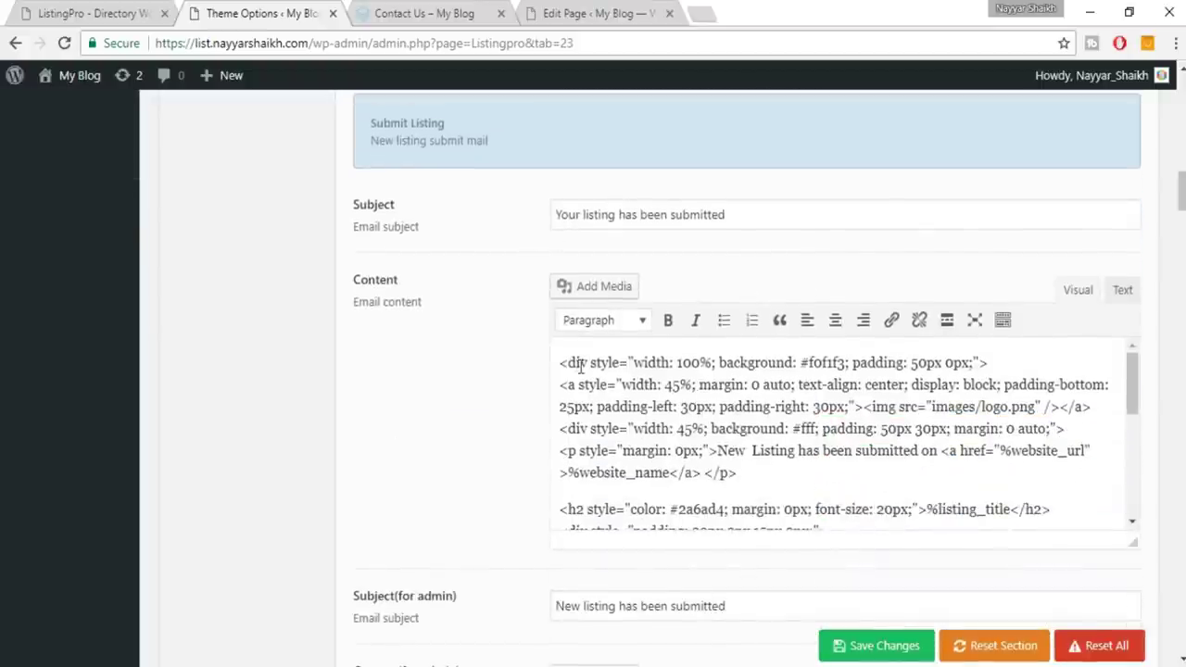
Replace the Submit Listing email content with the pasted HTML template.
{"action": "left_click_drag", "start_coordinate": [562, 363], "coordinate": [706, 405]}
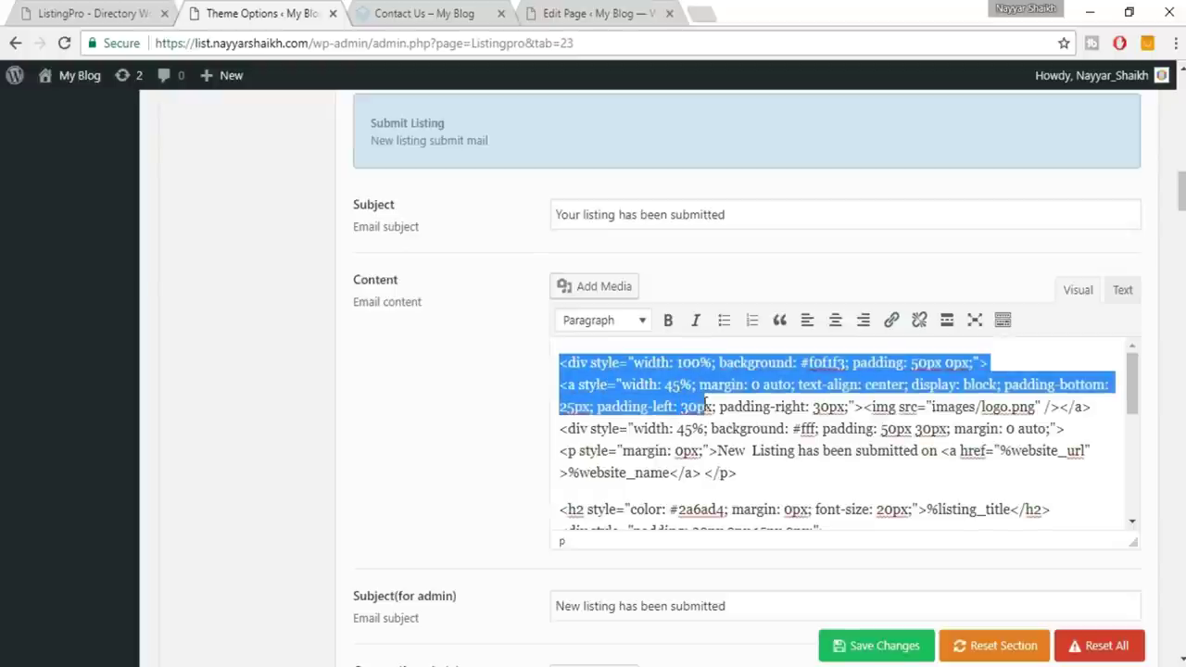
{"action": "mouse_move", "coordinate": [706, 405]}
{"action": "left_mouse_down"}
{"action": "mouse_move", "coordinate": [747, 428]}
{"action": "mouse_move", "coordinate": [704, 384]}
{"action": "mouse_move", "coordinate": [778, 450]}
{"action": "mouse_move", "coordinate": [706, 408]}
{"action": "mouse_move", "coordinate": [701, 389]}
{"action": "left_mouse_up"}
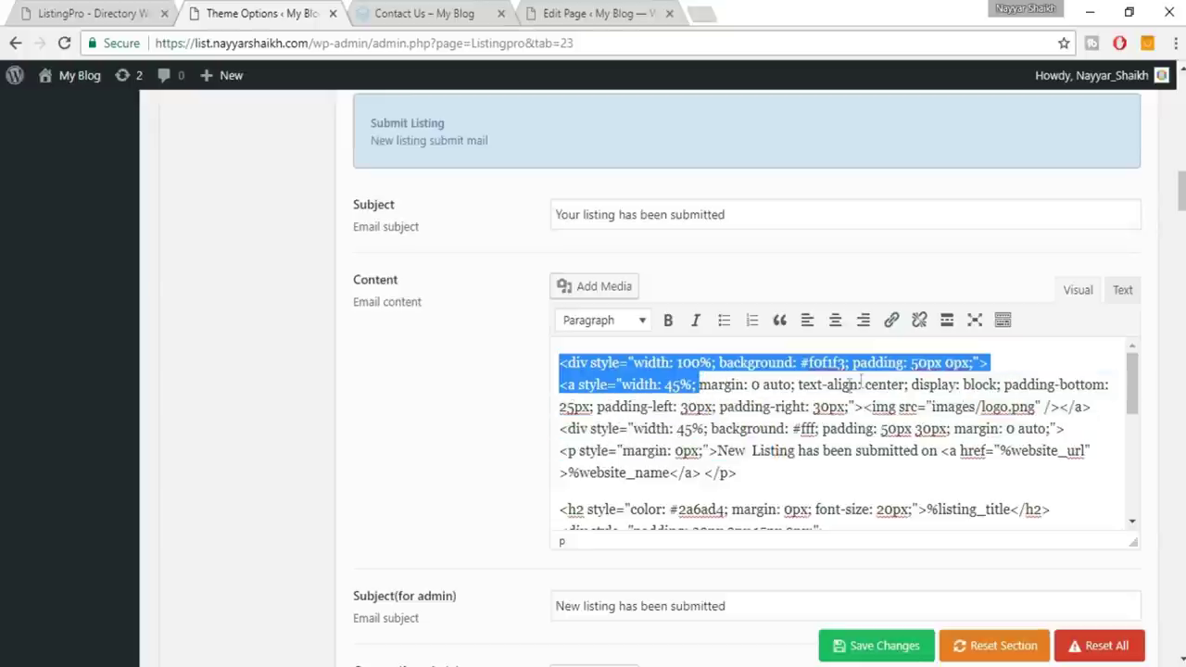
{"action": "left_click", "coordinate": [623, 387]}
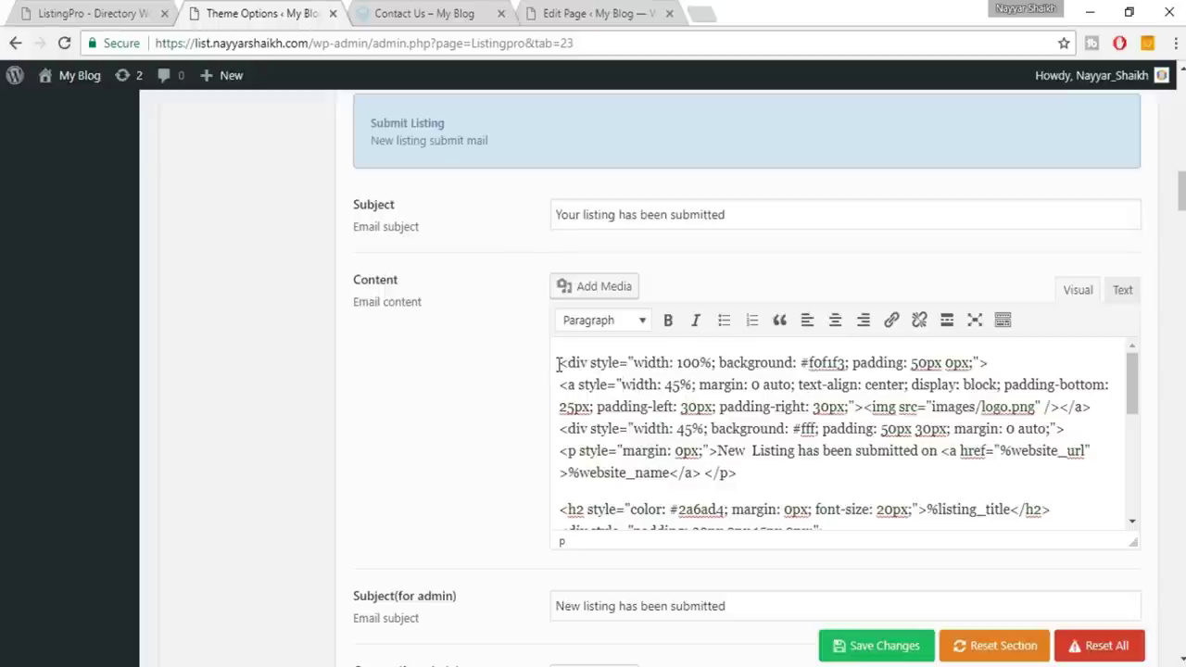
{"action": "left_click_drag", "start_coordinate": [559, 364], "coordinate": [829, 614]}
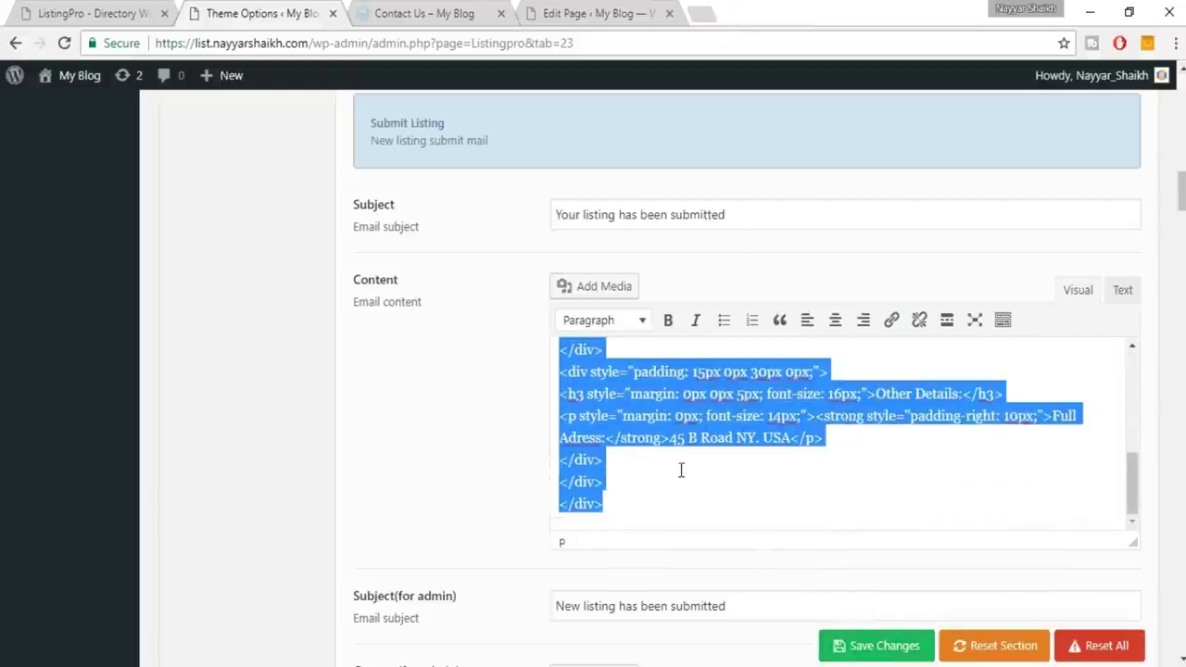
{"action": "key", "text": "BackSpace"}
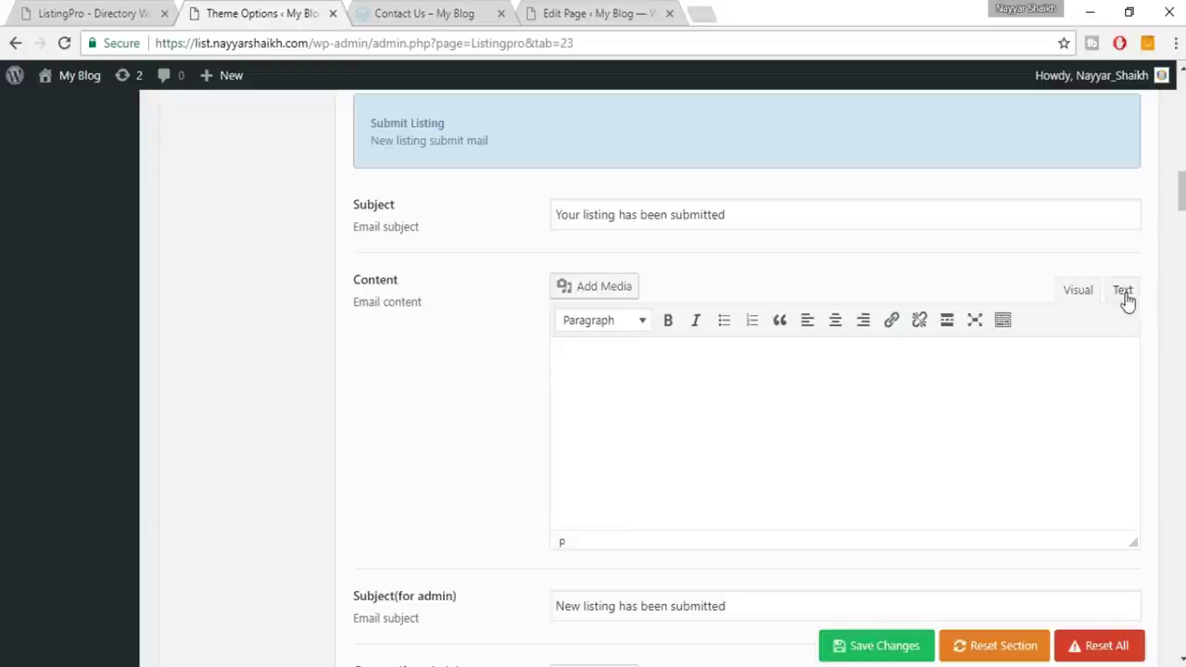
{"action": "left_click", "coordinate": [1124, 292]}
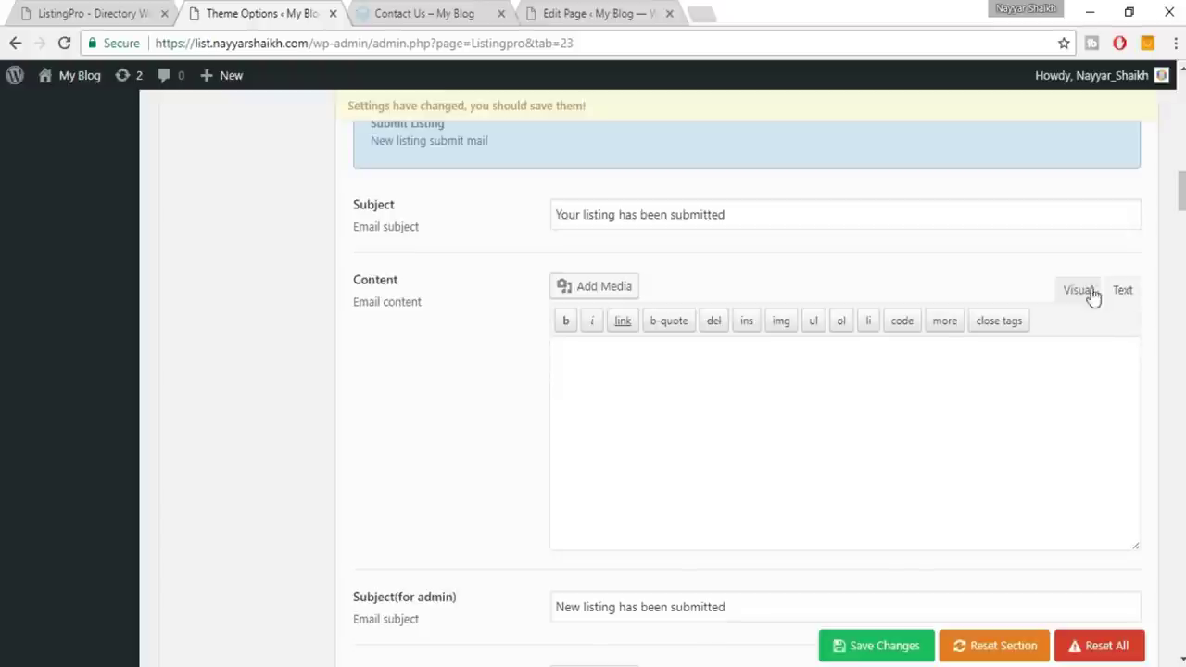
{"action": "left_click", "coordinate": [939, 404]}
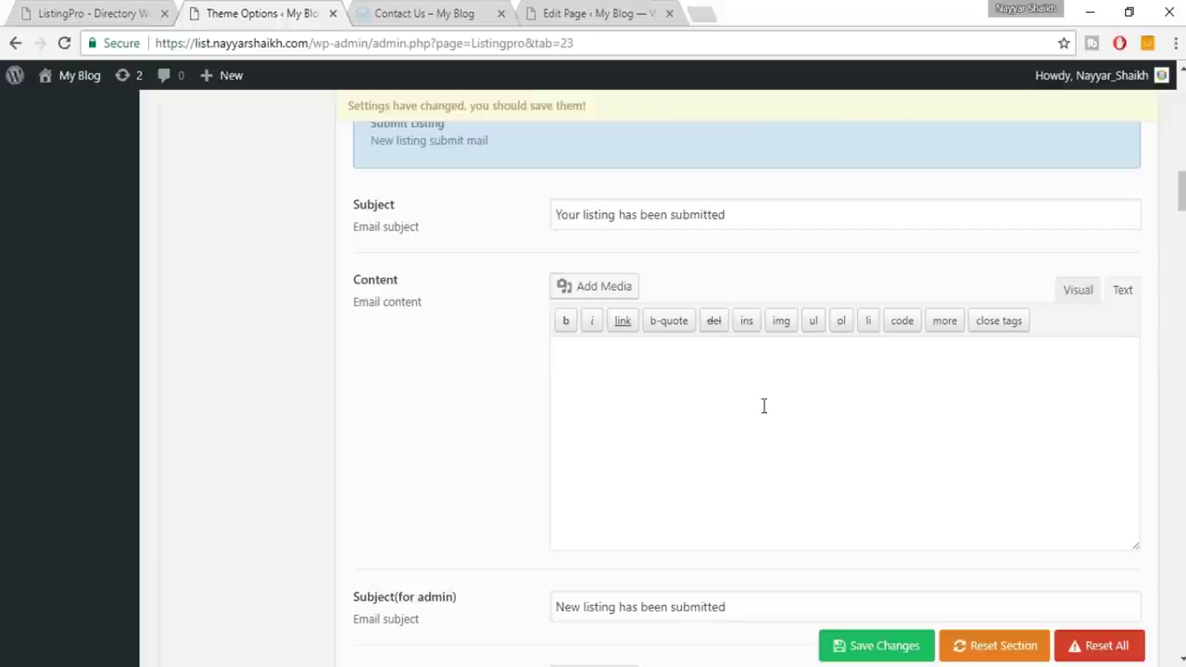
{"action": "key", "text": "ctrl+v"}
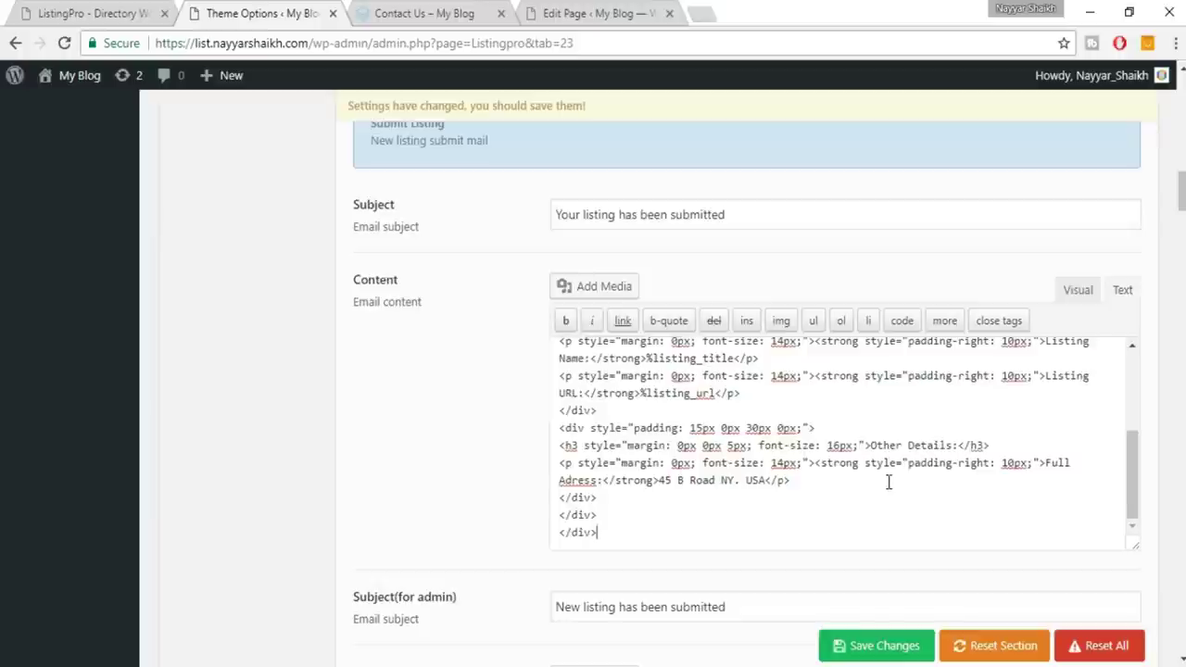
Replace the admin new-listing email content with the HTML template.
{"action": "scroll", "coordinate": [888, 482], "scroll_direction": "down", "scroll_amount": 5}
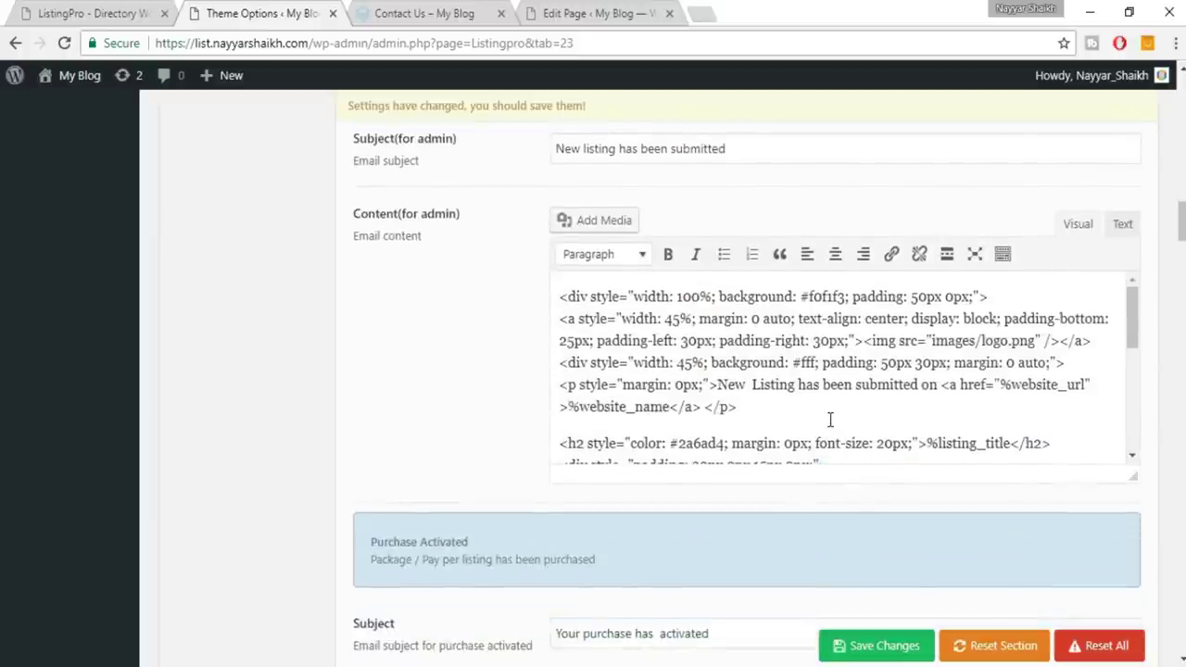
{"action": "left_click", "coordinate": [832, 427]}
{"action": "key", "text": "ctrl+a"}
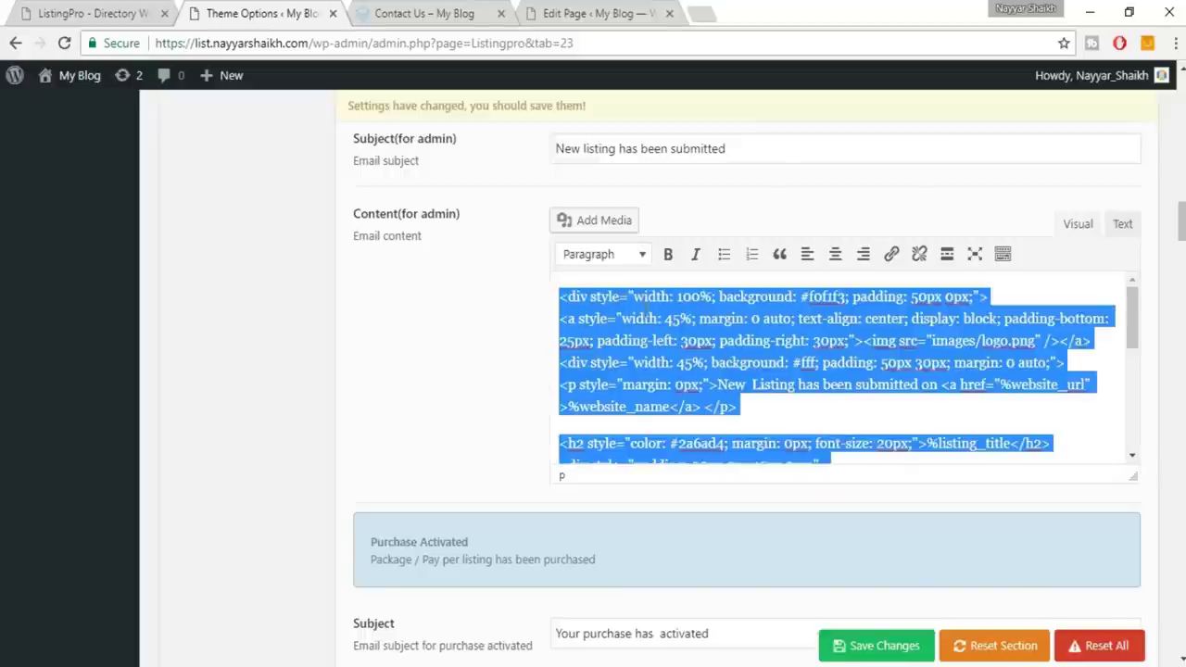
{"action": "key", "text": "BackSpace"}
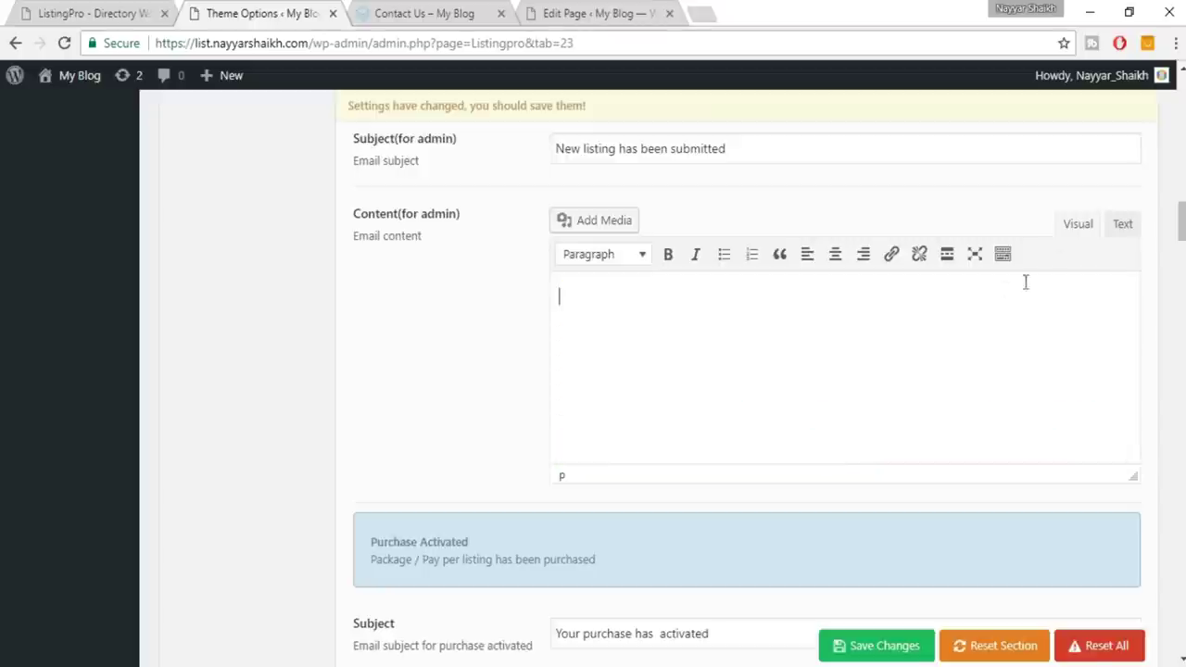
{"action": "left_click", "coordinate": [1123, 226]}
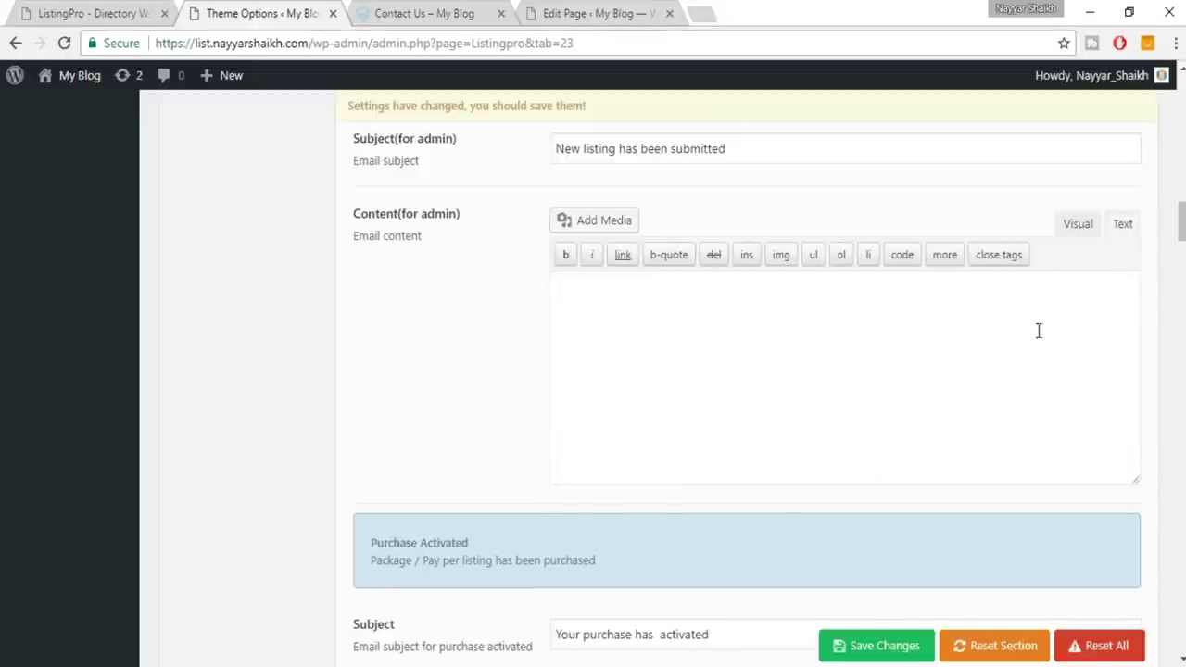
{"action": "key", "text": "ctrl+v"}
Replace the Purchase Activated and admin purchase email contents with the HTML template.
{"action": "scroll", "coordinate": [1039, 331], "scroll_direction": "down", "scroll_amount": 4}
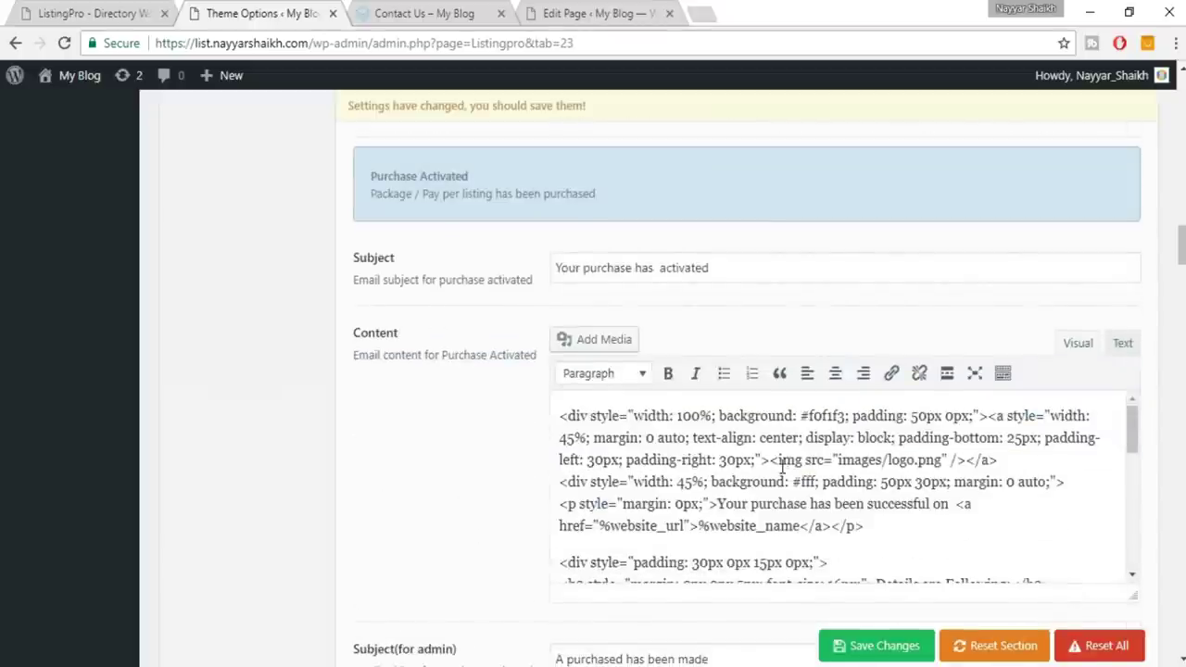
{"action": "left_click", "coordinate": [783, 468]}
{"action": "key", "text": "ctrl+a"}
{"action": "key", "text": "BackSpace"}
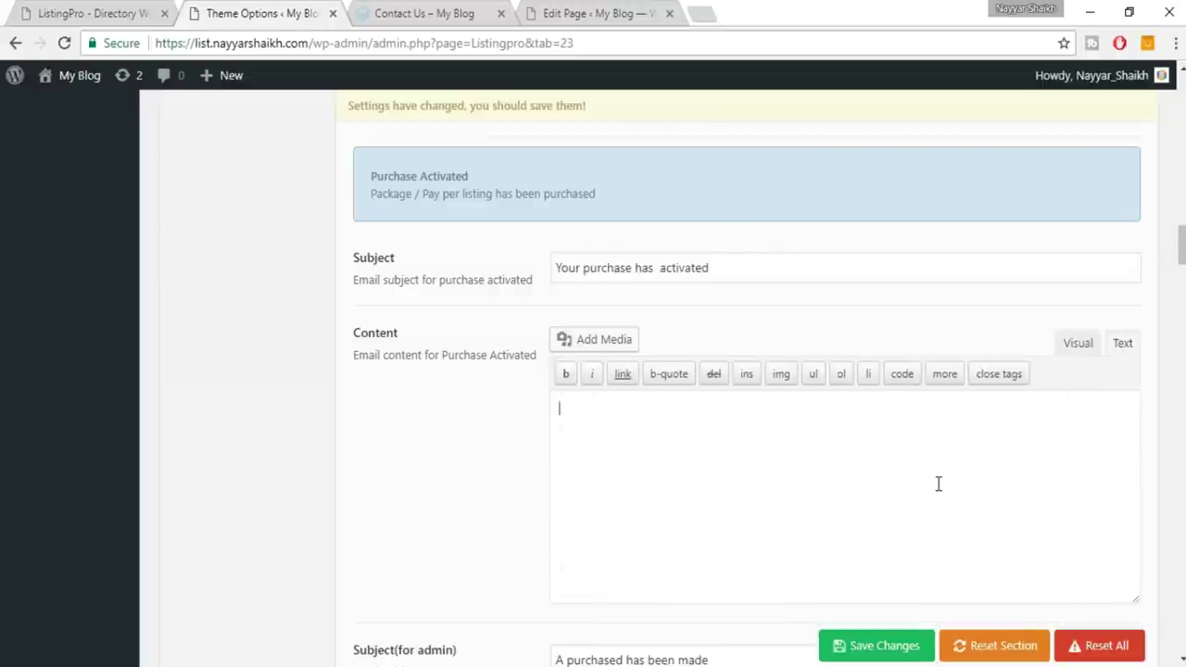
{"action": "key", "text": "ctrl+v"}
{"action": "scroll", "coordinate": [1168, 416], "scroll_direction": "down", "scroll_amount": 5}
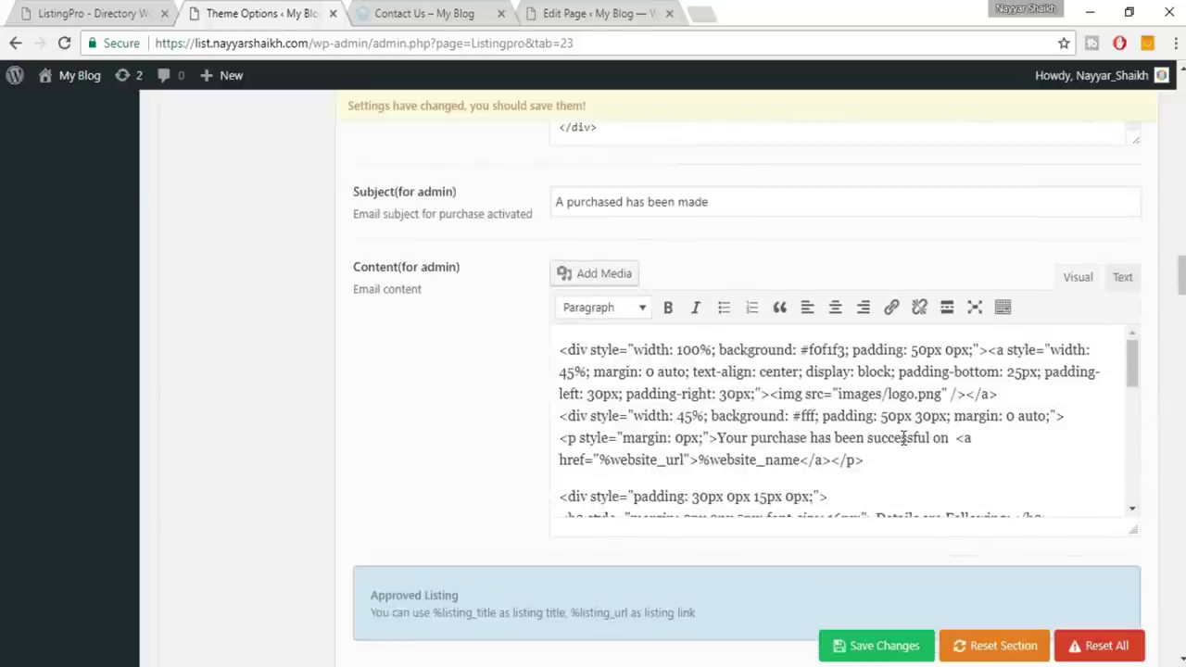
{"action": "key", "text": "ctrl+a"}
{"action": "key", "text": "Delete"}
{"action": "left_click", "coordinate": [1125, 279]}
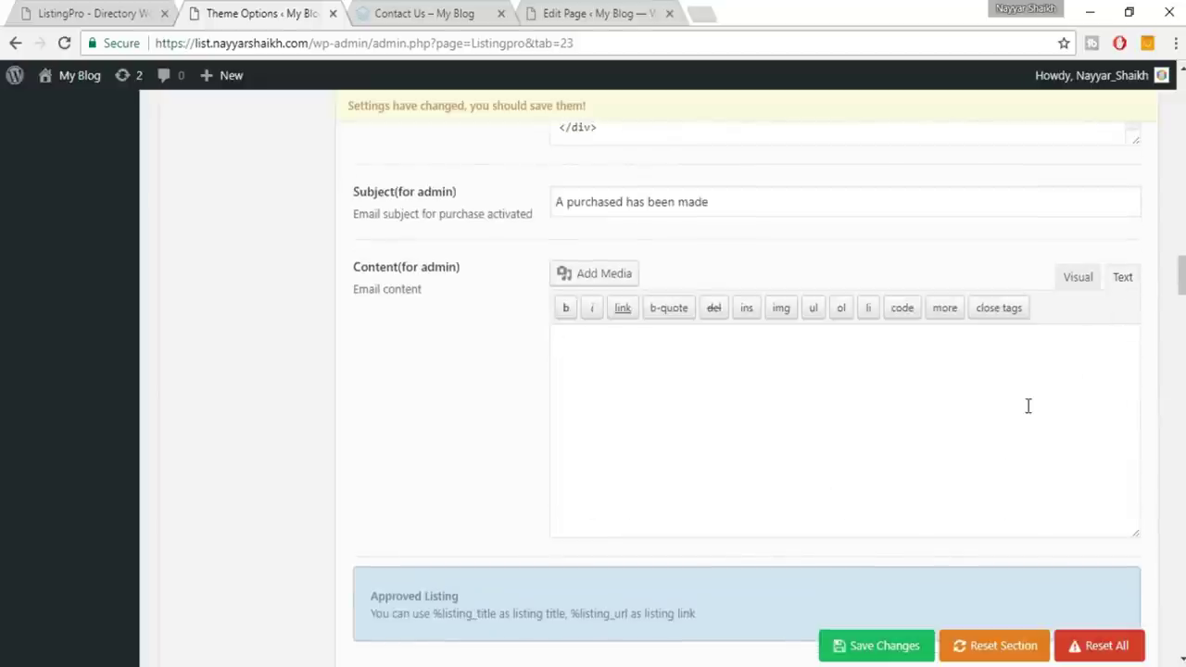
{"action": "key", "text": "ctrl+v"}
Replace the Approved Listing email content with the HTML template.
{"action": "scroll", "coordinate": [1029, 406], "scroll_direction": "down", "scroll_amount": 4}
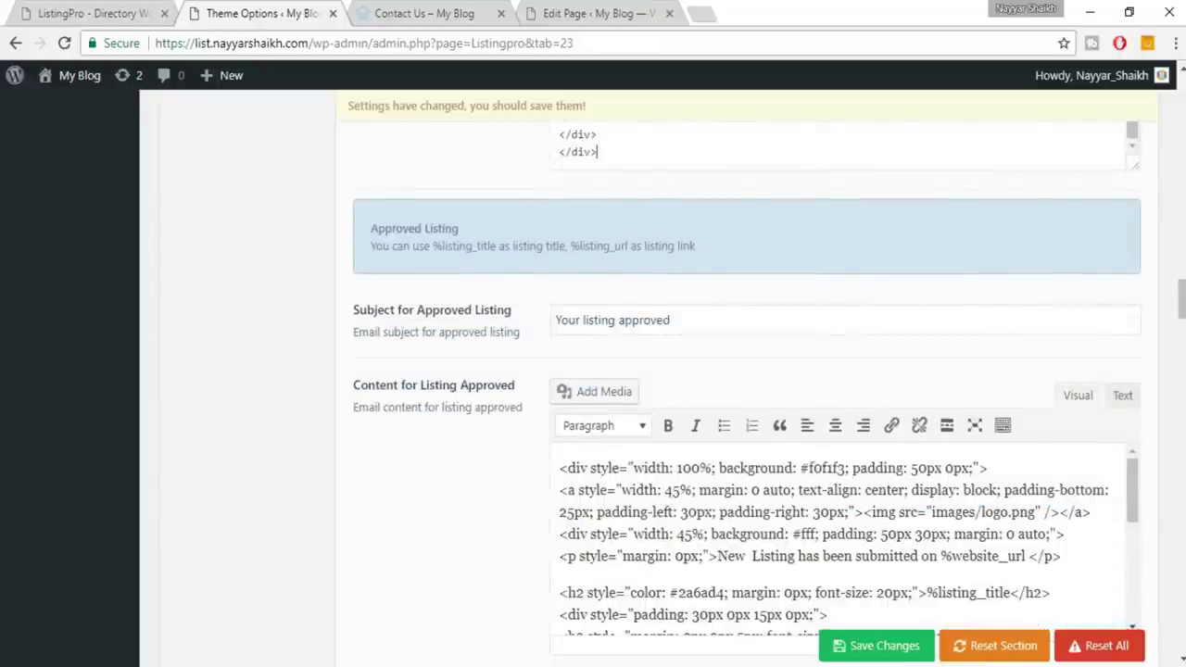
{"action": "scroll", "coordinate": [1029, 406], "scroll_direction": "down", "scroll_amount": 1}
{"action": "left_click", "coordinate": [973, 444]}
{"action": "key", "text": "ctrl+a"}
{"action": "key", "text": "Delete"}
{"action": "left_click", "coordinate": [1124, 307]}
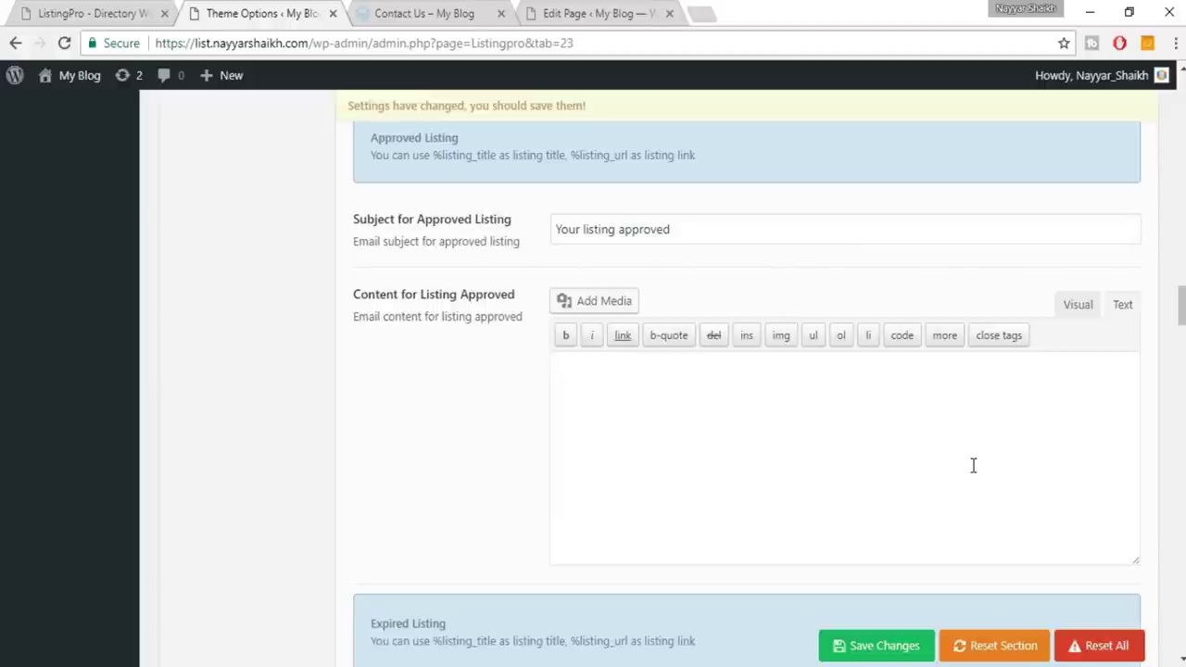
{"action": "key", "text": "ctrl+v"}
Replace the Expired Listing and expired ad campaign email contents with the HTML template.
{"action": "scroll", "coordinate": [973, 465], "scroll_direction": "down", "scroll_amount": 5}
{"action": "scroll", "coordinate": [1001, 416], "scroll_direction": "down", "scroll_amount": 1}
{"action": "left_click", "coordinate": [1001, 416]}
{"action": "key", "text": "ctrl+a"}
{"action": "key", "text": "Delete"}
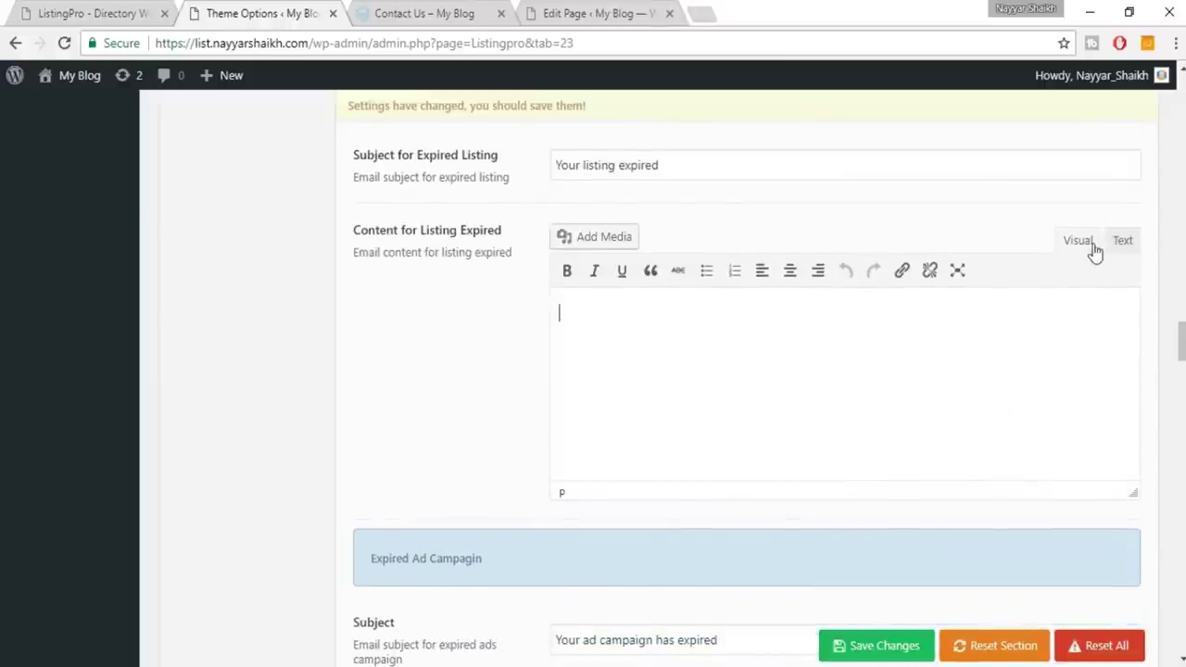
{"action": "left_click", "coordinate": [1120, 243]}
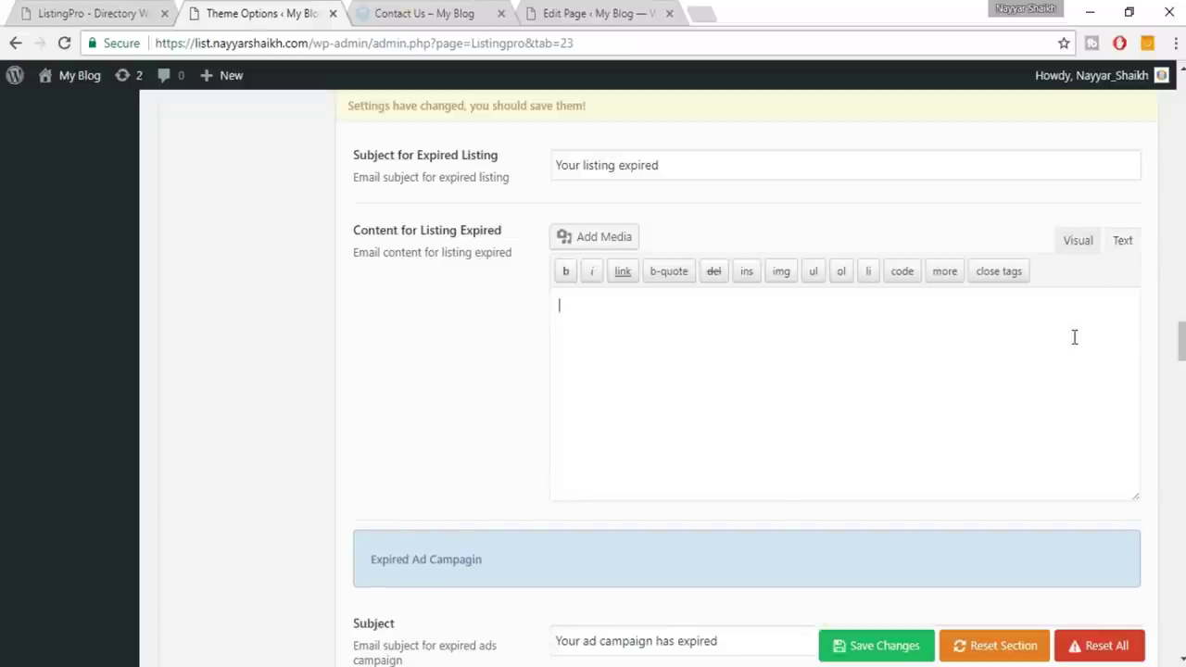
{"action": "key", "text": "ctrl+v"}
{"action": "scroll", "coordinate": [952, 452], "scroll_direction": "down", "scroll_amount": 5}
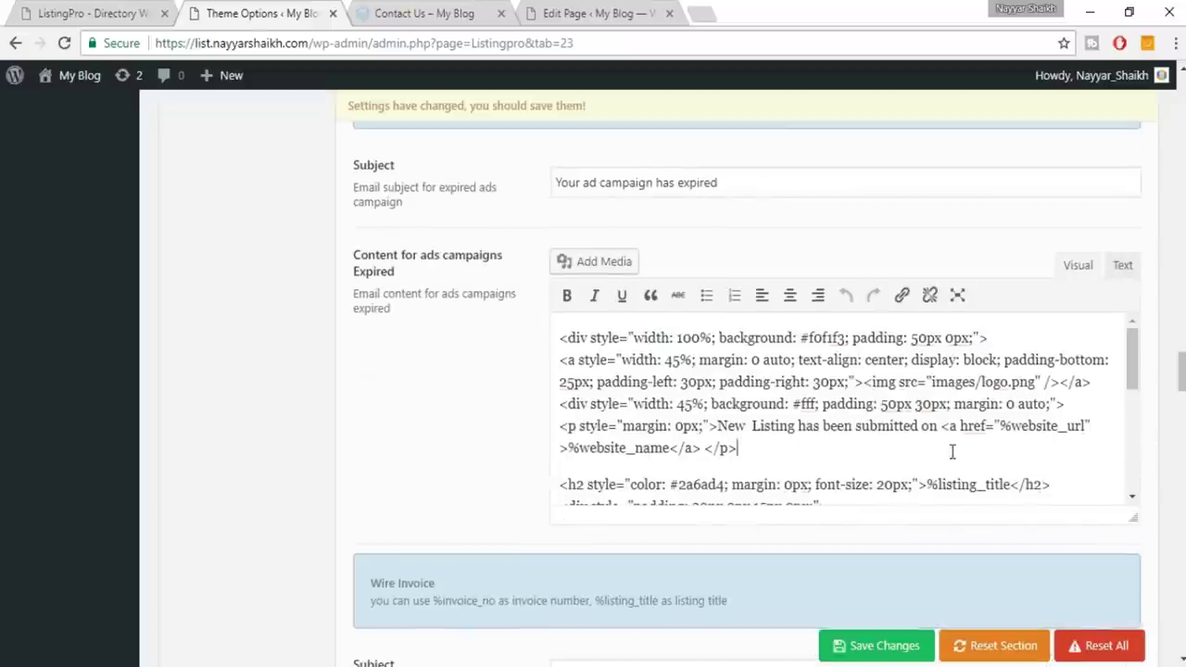
{"action": "key", "text": "ctrl+a"}
{"action": "key", "text": "Delete"}
{"action": "left_click", "coordinate": [1121, 266]}
{"action": "key", "text": "ctrl+v"}
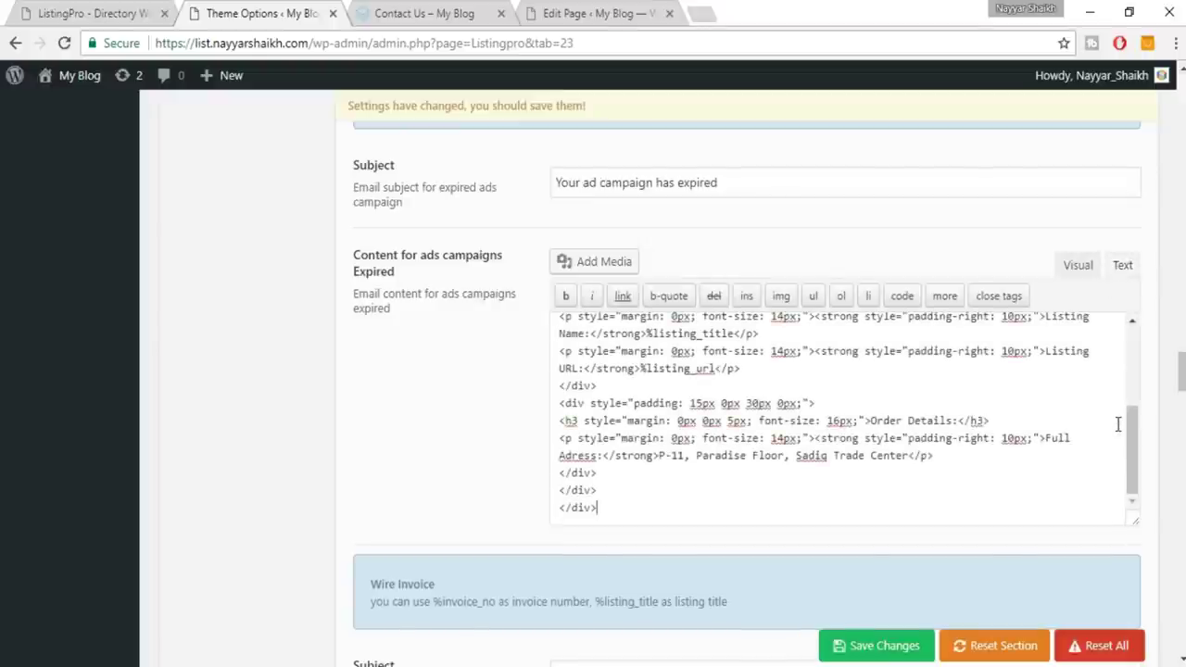
Replace the wire invoice email content with the HTML template.
{"action": "scroll", "coordinate": [1118, 424], "scroll_direction": "down", "scroll_amount": 4}
{"action": "scroll", "coordinate": [1089, 454], "scroll_direction": "down", "scroll_amount": 3}
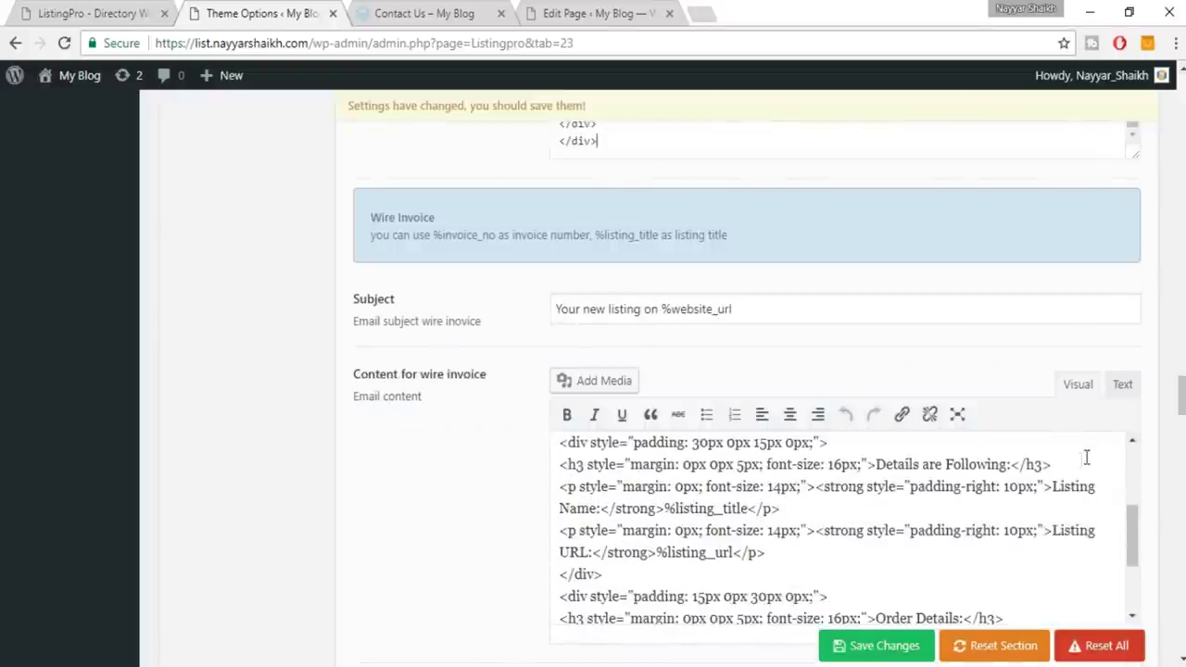
{"action": "scroll", "coordinate": [1175, 468], "scroll_direction": "down", "scroll_amount": 2}
{"action": "left_click", "coordinate": [989, 391]}
{"action": "key", "text": "ctrl+a"}
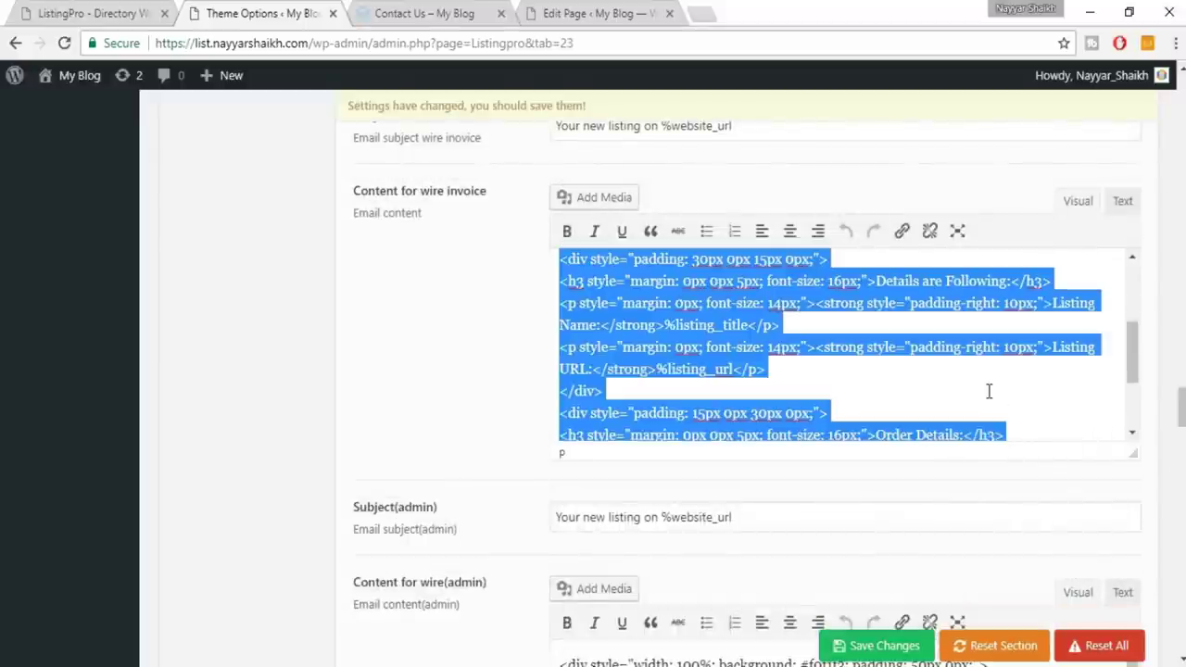
{"action": "key", "text": "BackSpace"}
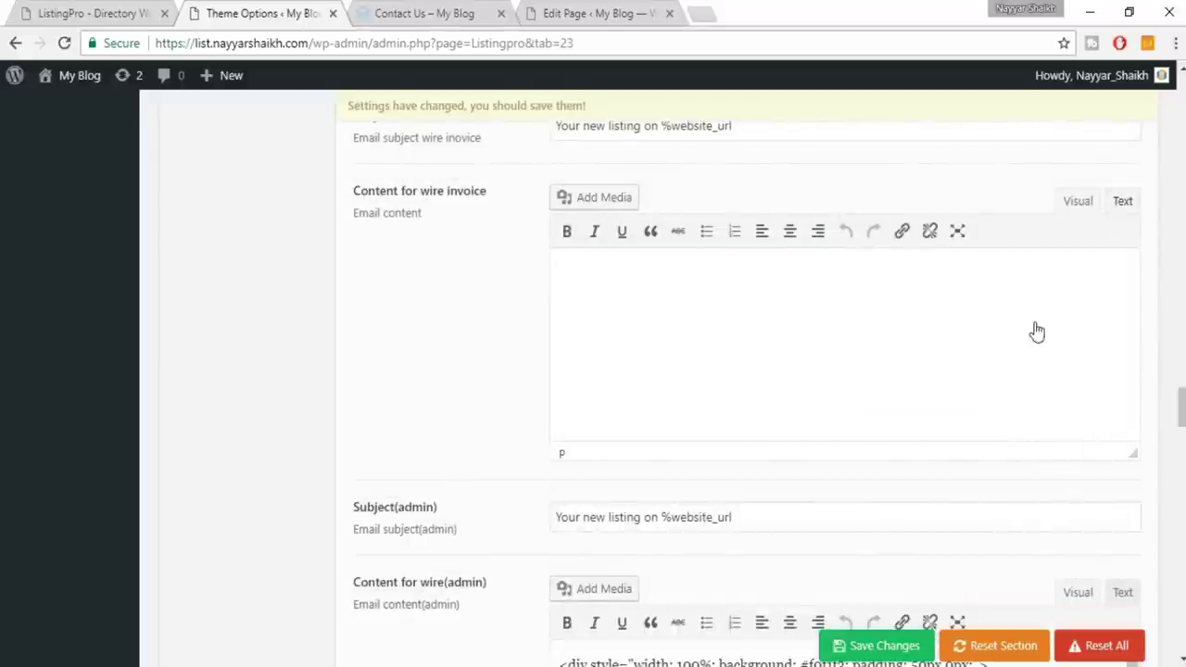
{"action": "key", "text": "ctrl+v"}
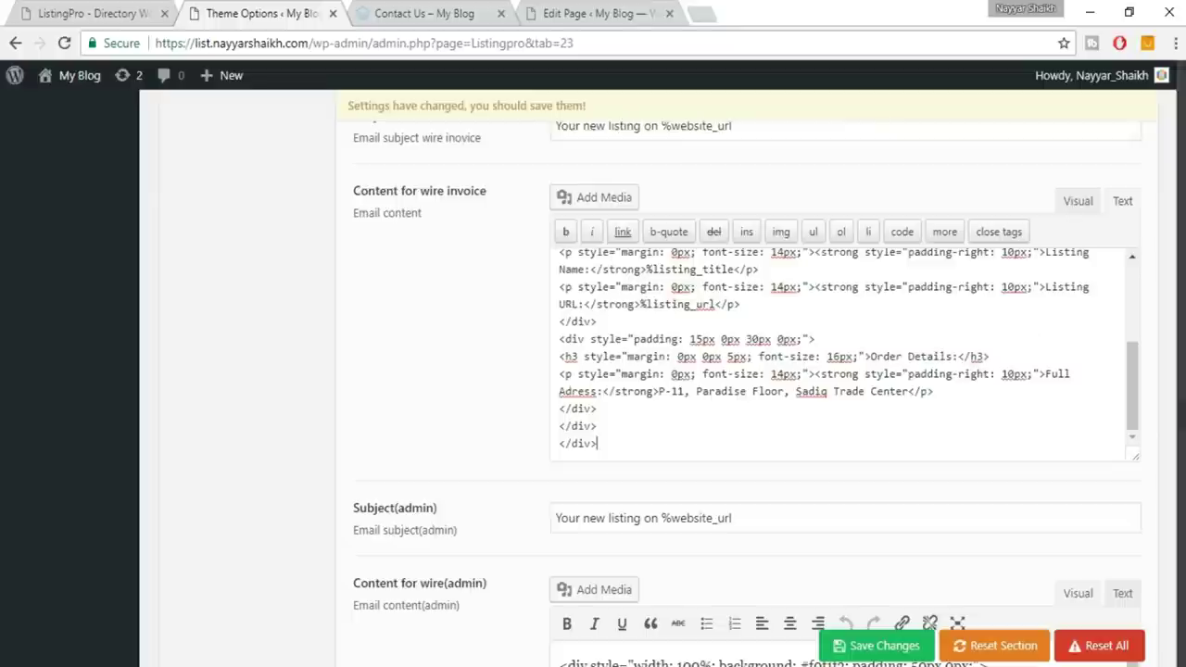
Replace the admin wire invoice email content with the HTML template.
{"action": "scroll", "coordinate": [1129, 380], "scroll_direction": "down", "scroll_amount": 5}
{"action": "key", "text": "ctrl+a"}
{"action": "key", "text": "BackSpace"}
{"action": "left_click", "coordinate": [1123, 136]}
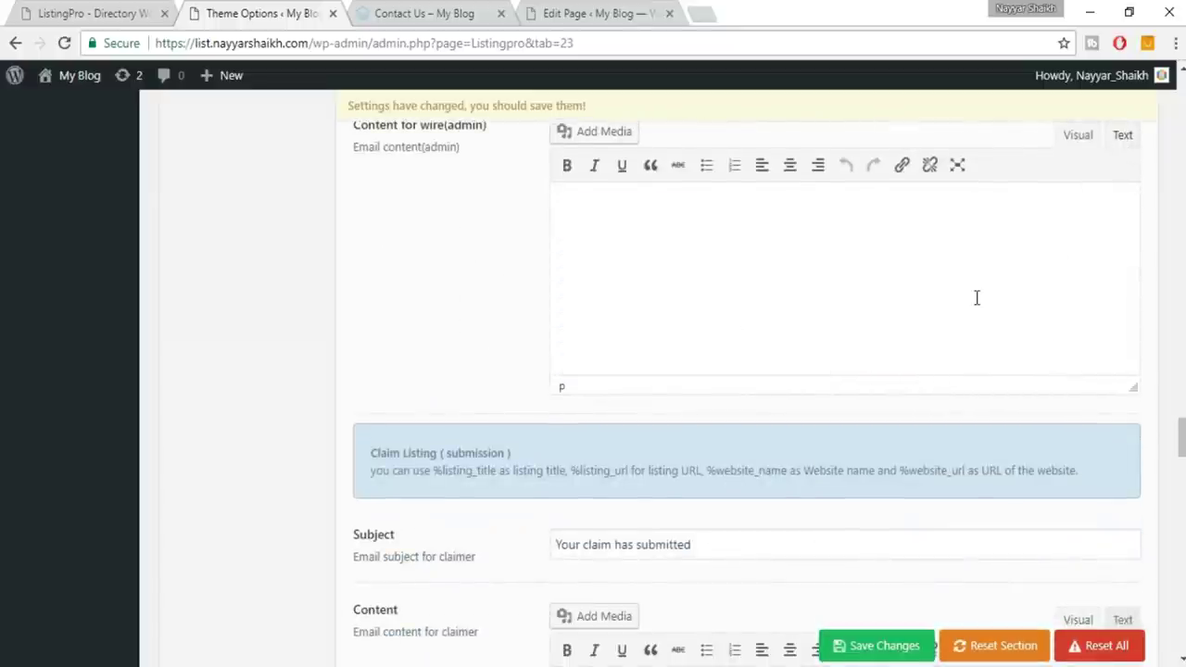
{"action": "left_click", "coordinate": [977, 298]}
{"action": "key", "text": "ctrl+v"}
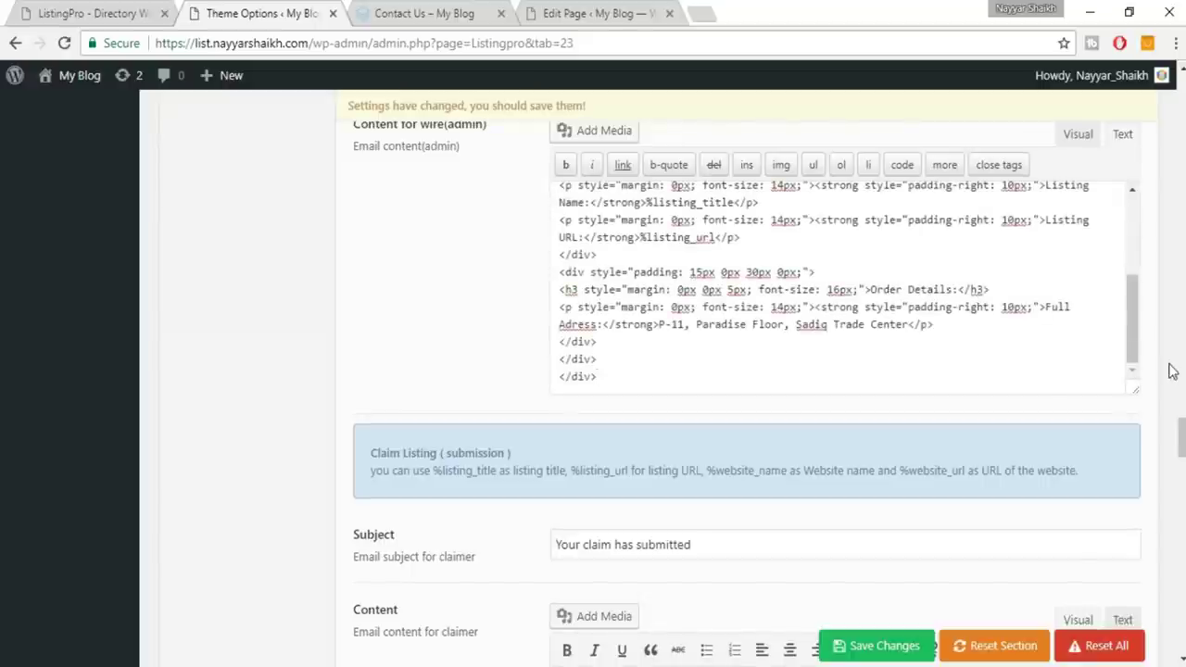
{"action": "scroll", "coordinate": [1171, 369], "scroll_direction": "down", "scroll_amount": 4}
Move past the claim and campaign email sections and hit Save Changes.
{"action": "left_click", "coordinate": [592, 329]}
{"action": "scroll", "coordinate": [1085, 413], "scroll_direction": "down", "scroll_amount": 9}
{"action": "scroll", "coordinate": [1086, 410], "scroll_direction": "down", "scroll_amount": 3}
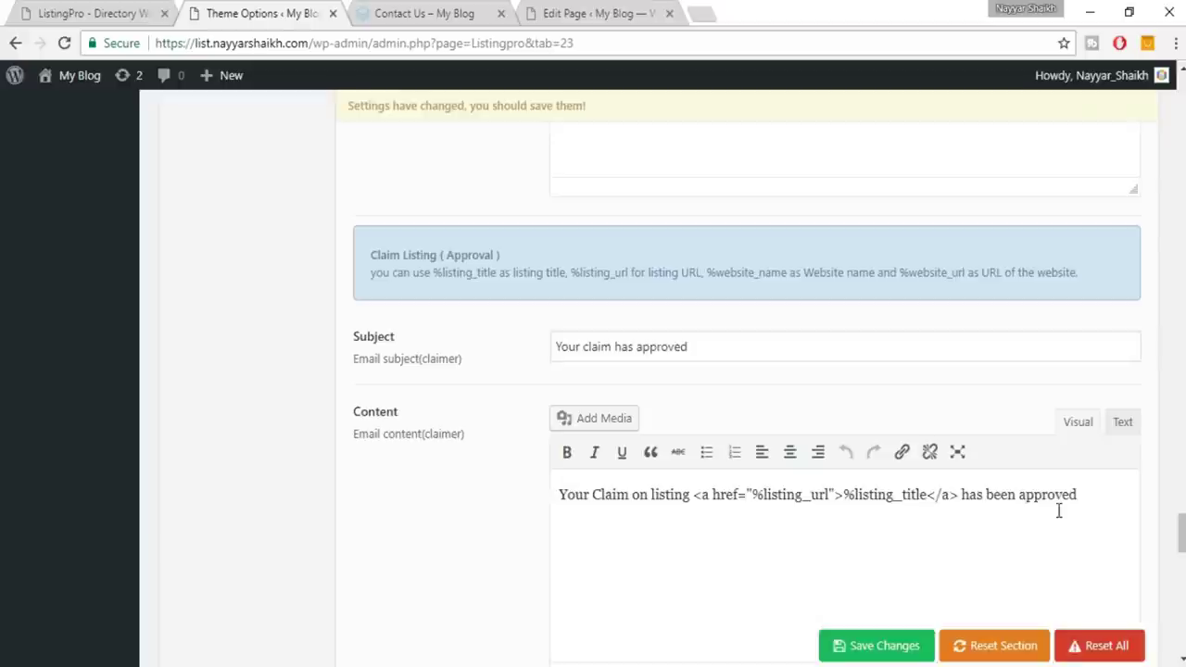
{"action": "scroll", "coordinate": [1069, 512], "scroll_direction": "down", "scroll_amount": 10}
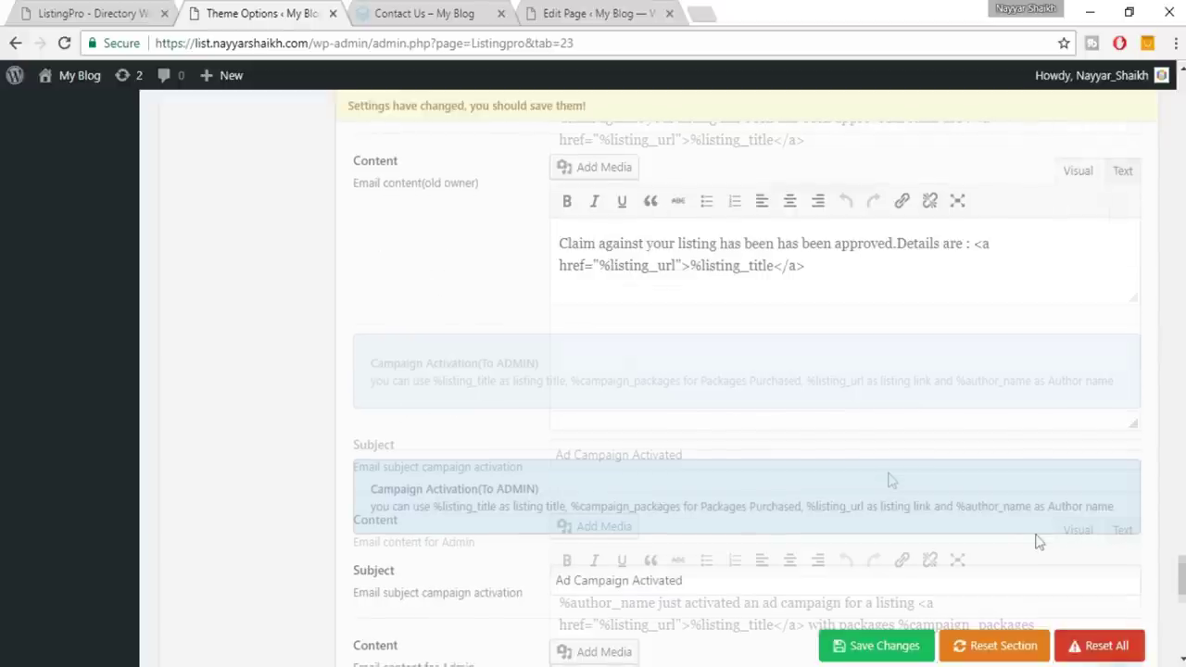
{"action": "scroll", "coordinate": [909, 467], "scroll_direction": "down", "scroll_amount": 4}
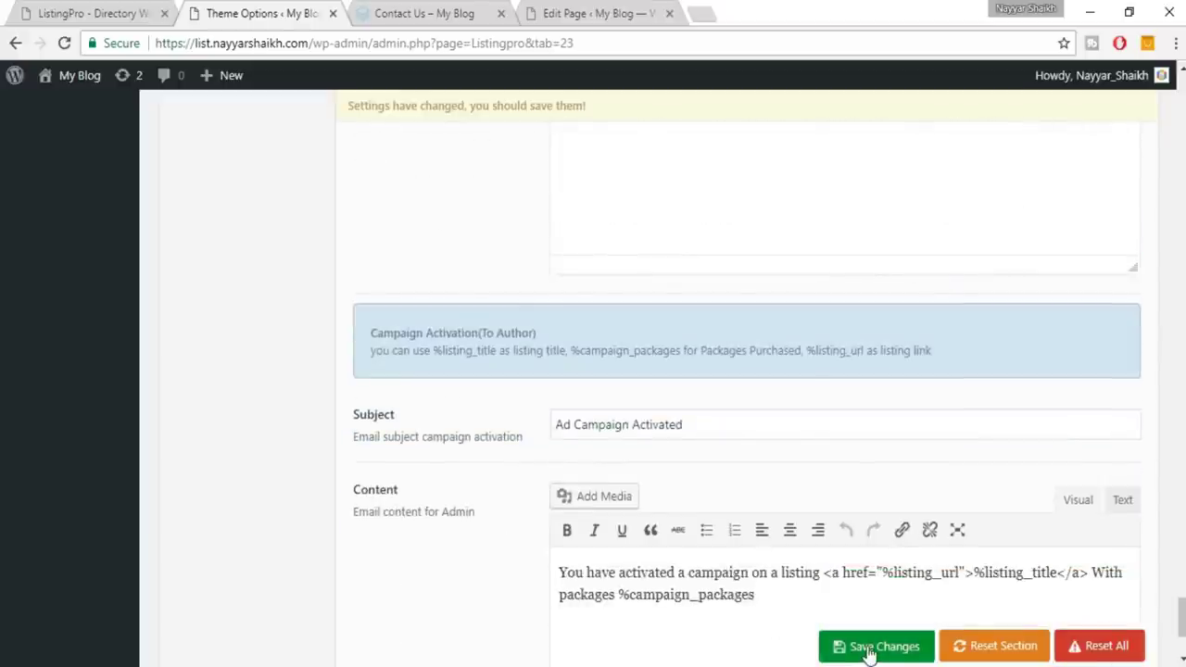
{"action": "left_click", "coordinate": [874, 647]}
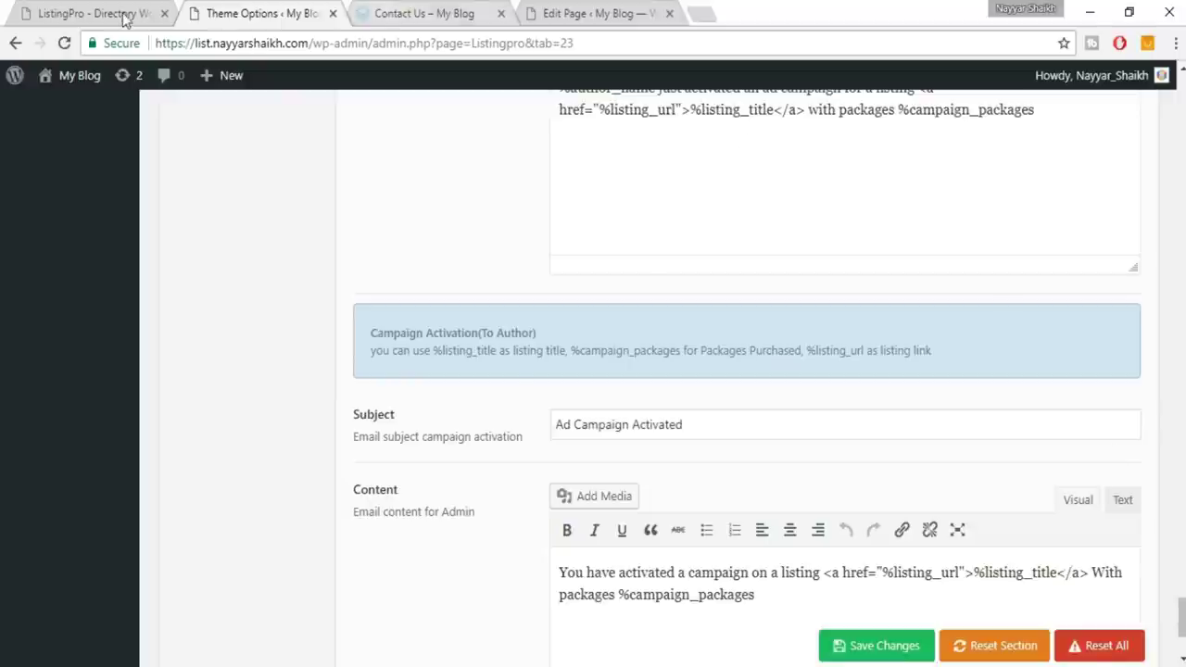
Glance at the Contact Us page, then return to the top of ListingPro Email Management.
{"action": "left_click", "coordinate": [417, 13]}
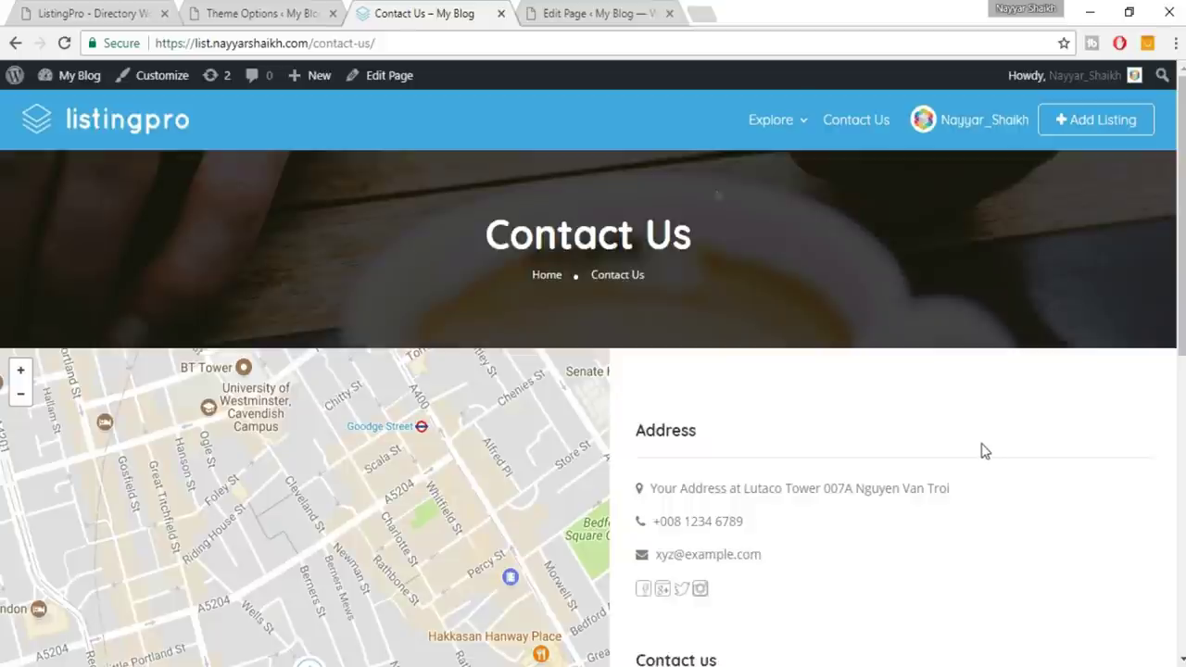
{"action": "left_click", "coordinate": [233, 11]}
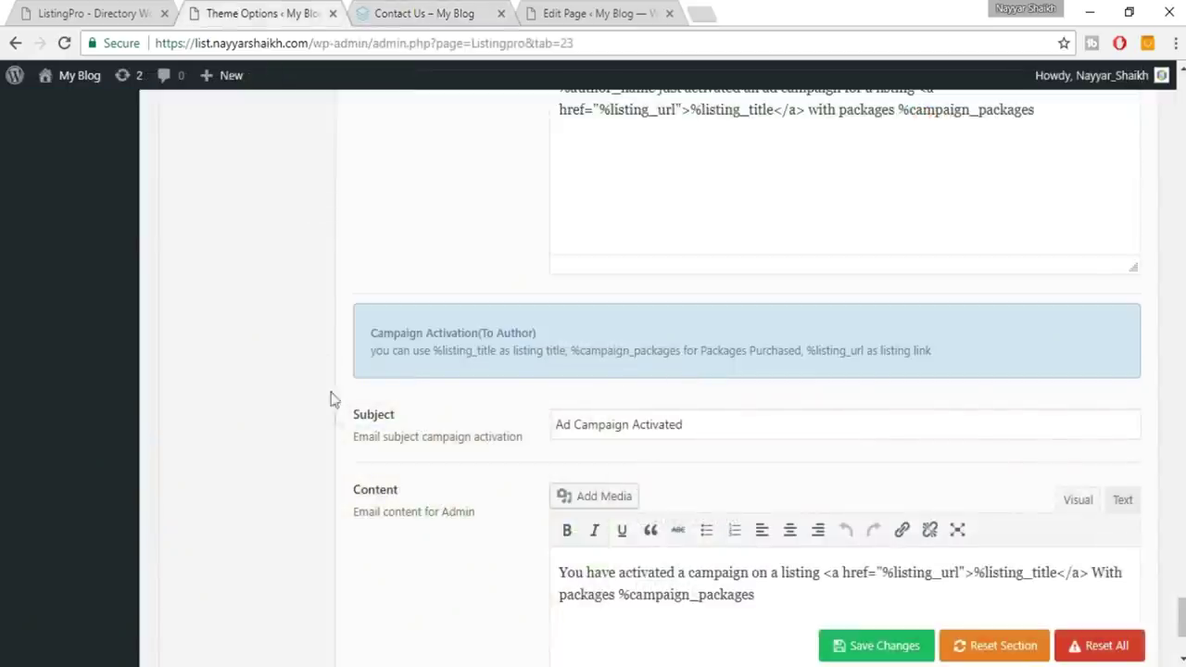
{"action": "scroll", "coordinate": [336, 426], "scroll_direction": "up", "scroll_amount": 15}
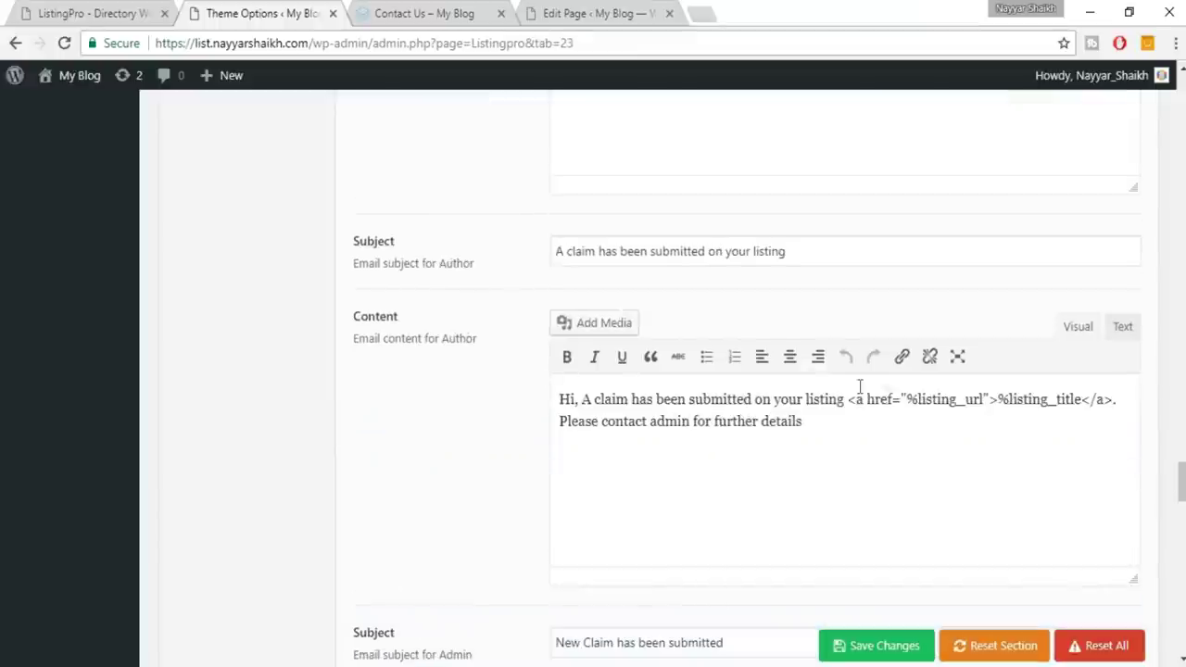
{"action": "scroll", "coordinate": [927, 371], "scroll_direction": "up", "scroll_amount": 5}
{"action": "scroll", "coordinate": [593, 371], "scroll_direction": "up", "scroll_amount": 20}
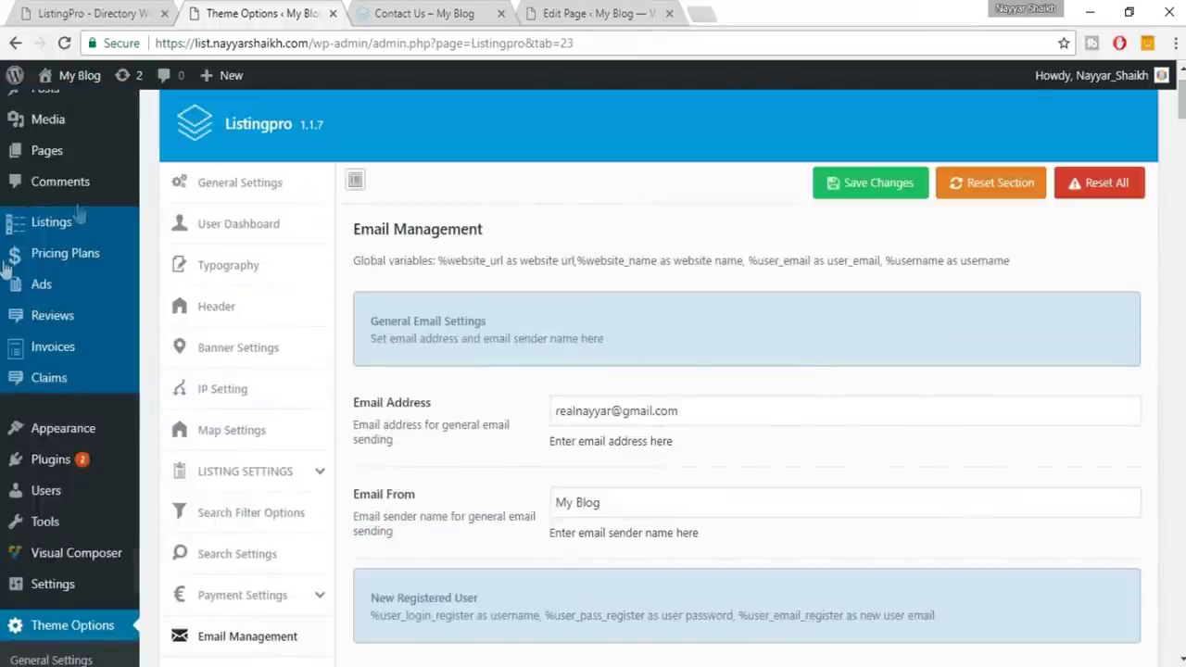
{"action": "mouse_move", "coordinate": [19, 258]}
{"action": "scroll", "coordinate": [19, 258], "scroll_direction": "up", "scroll_amount": 2}
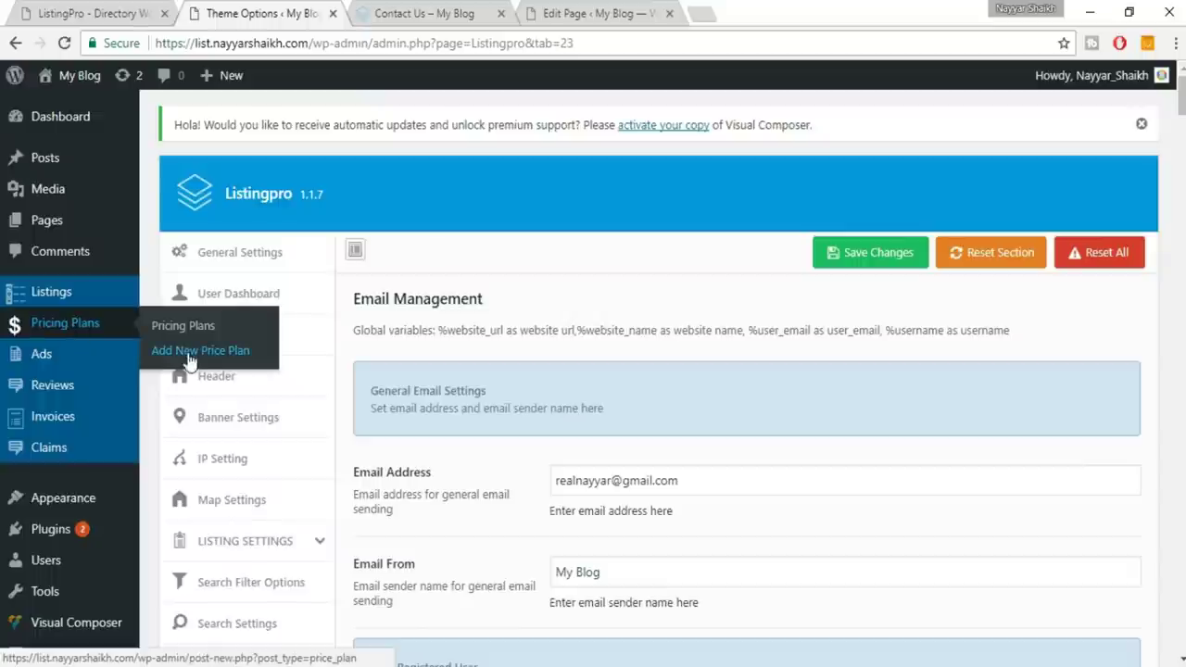
Add a new price plan and title it 'Free'.
{"action": "left_click", "coordinate": [188, 352]}
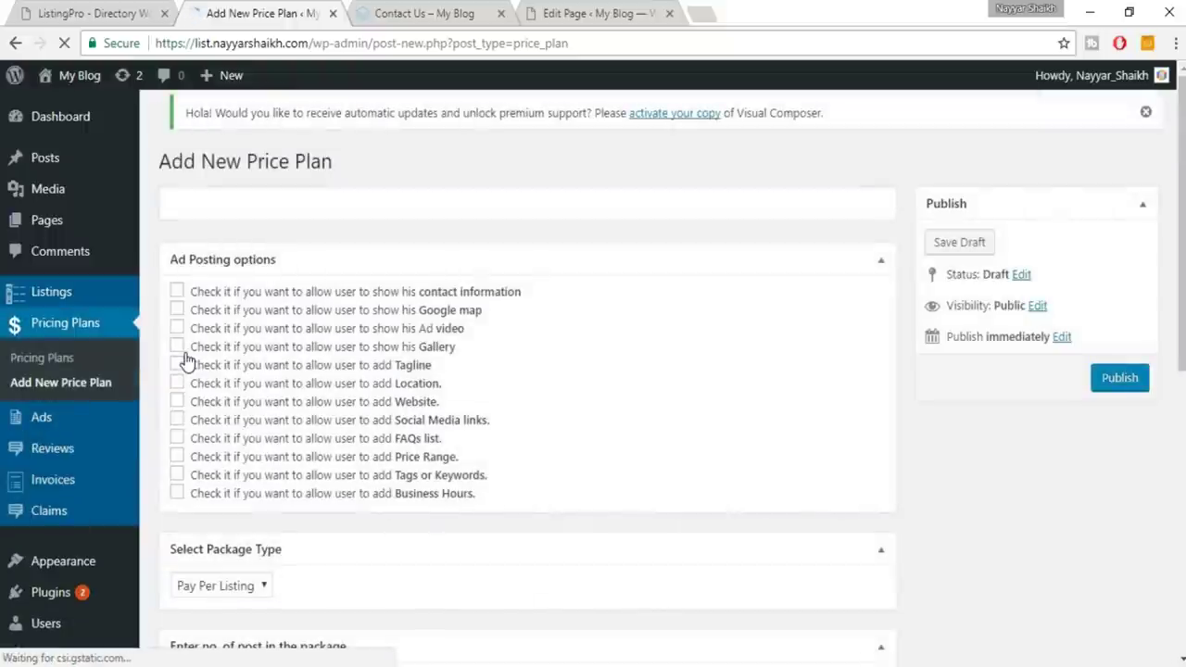
{"action": "left_click", "coordinate": [284, 219]}
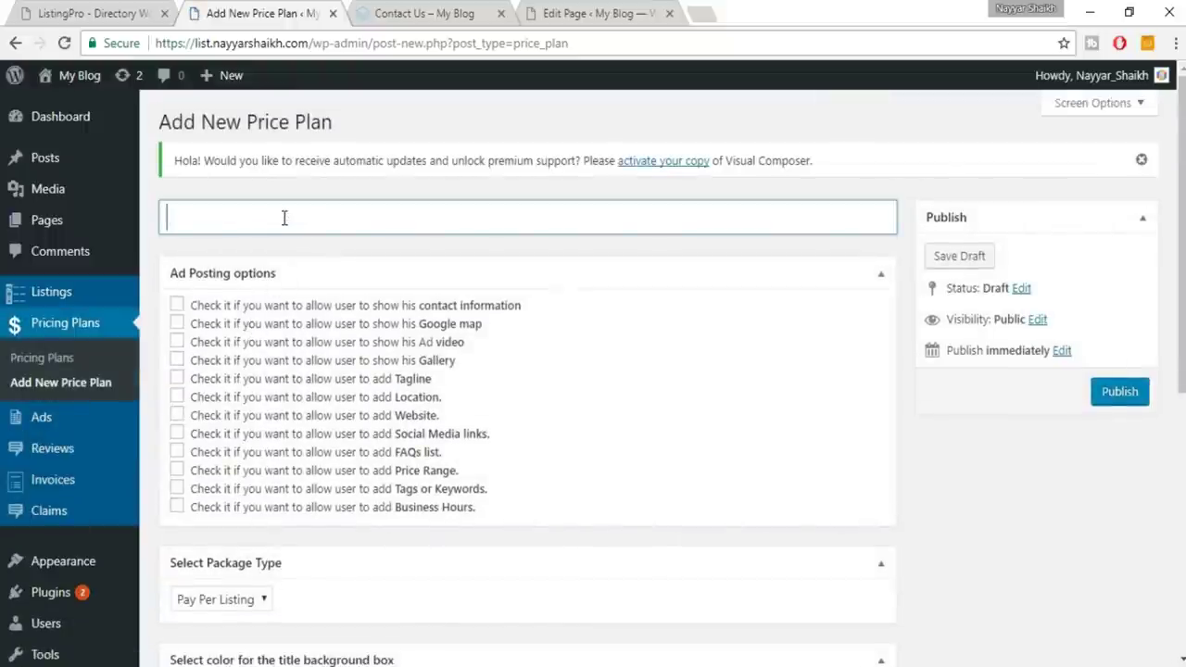
{"action": "type", "text": "Ba"}
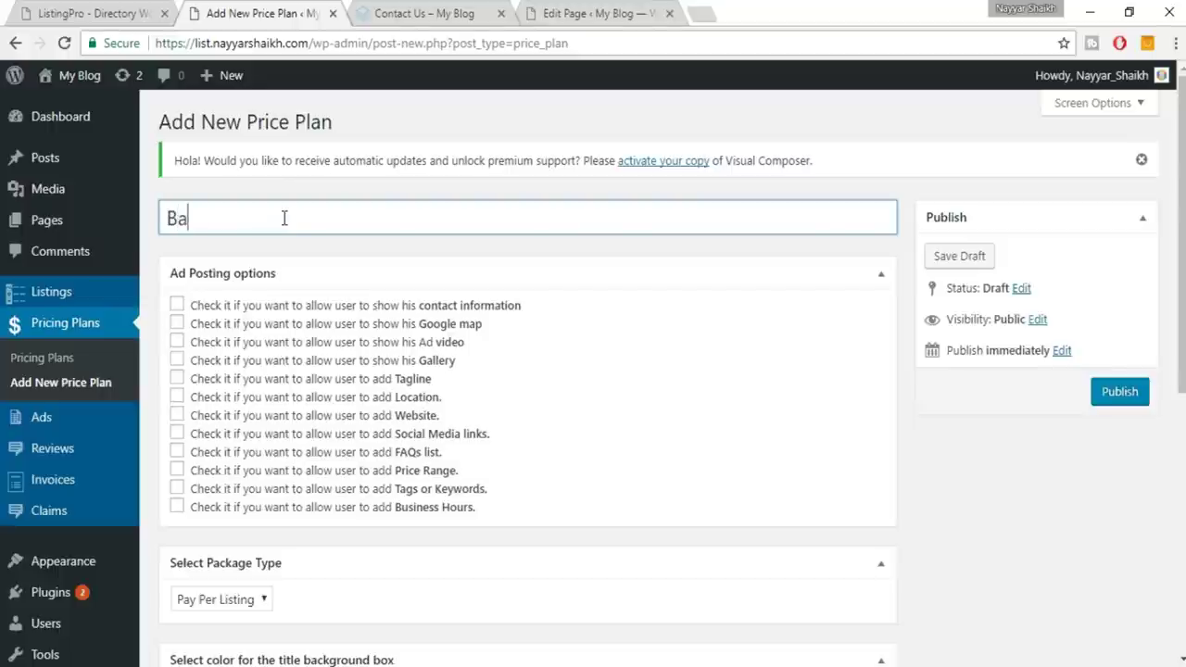
{"action": "key", "text": "BackSpace"}
{"action": "key", "text": "BackSpace"}
{"action": "type", "text": "Free"}
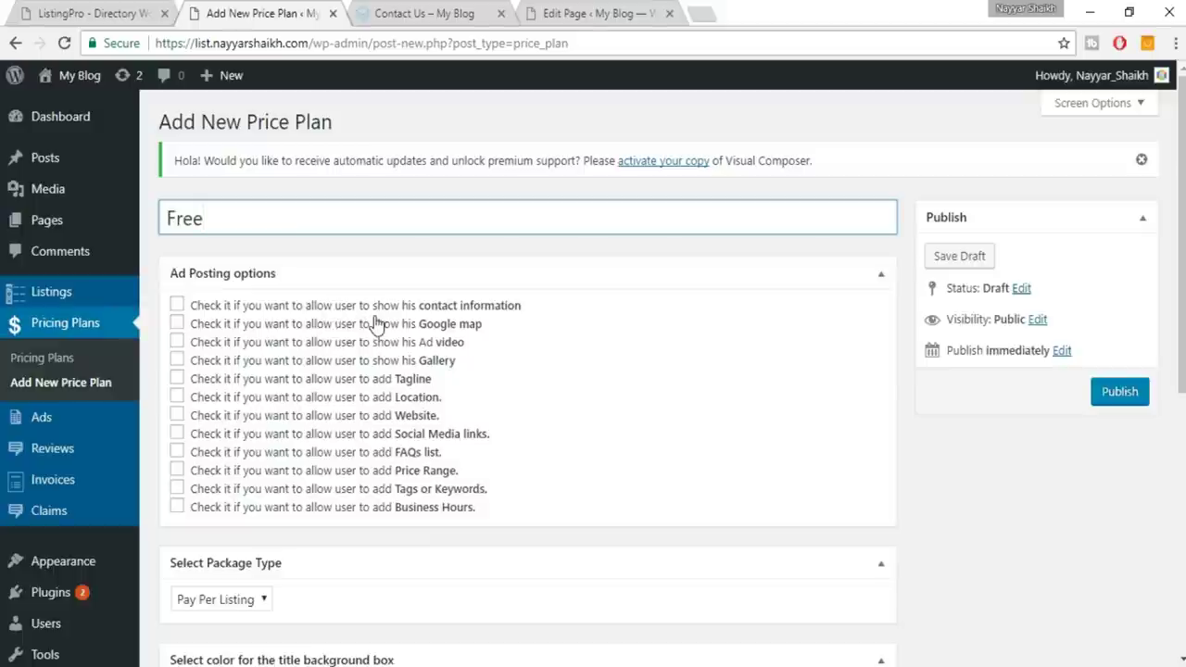
Enable contact information, Google map, Ad video and Gallery for the Free plan.
{"action": "left_click", "coordinate": [464, 308]}
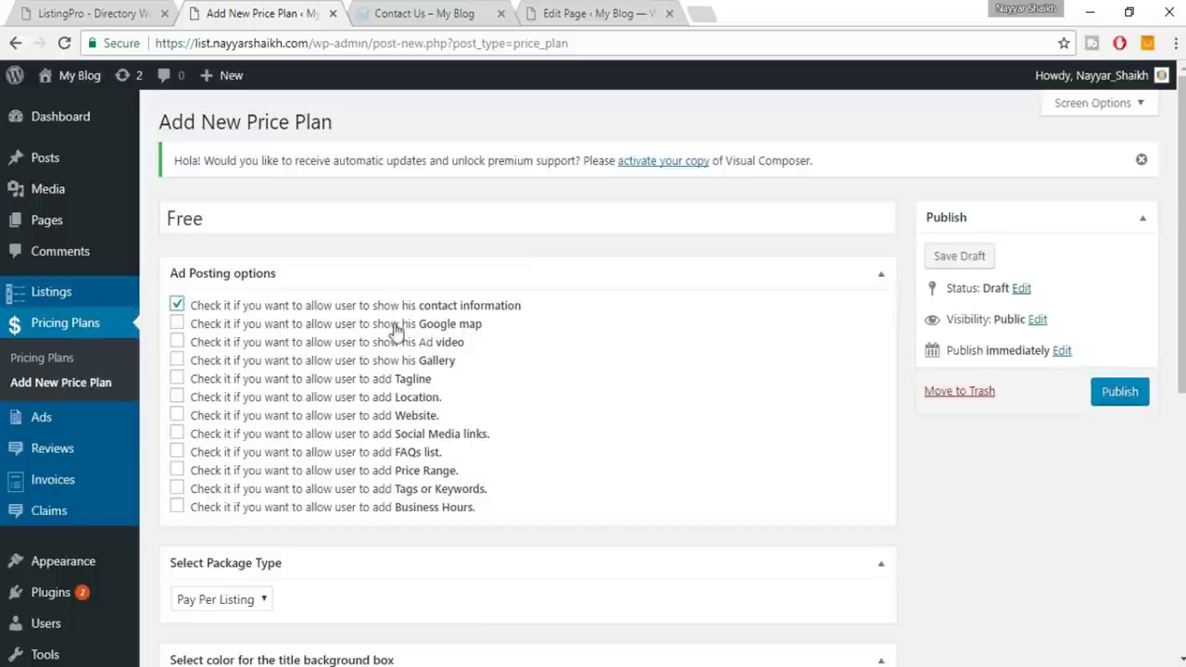
{"action": "left_click", "coordinate": [391, 324]}
{"action": "left_click", "coordinate": [380, 342]}
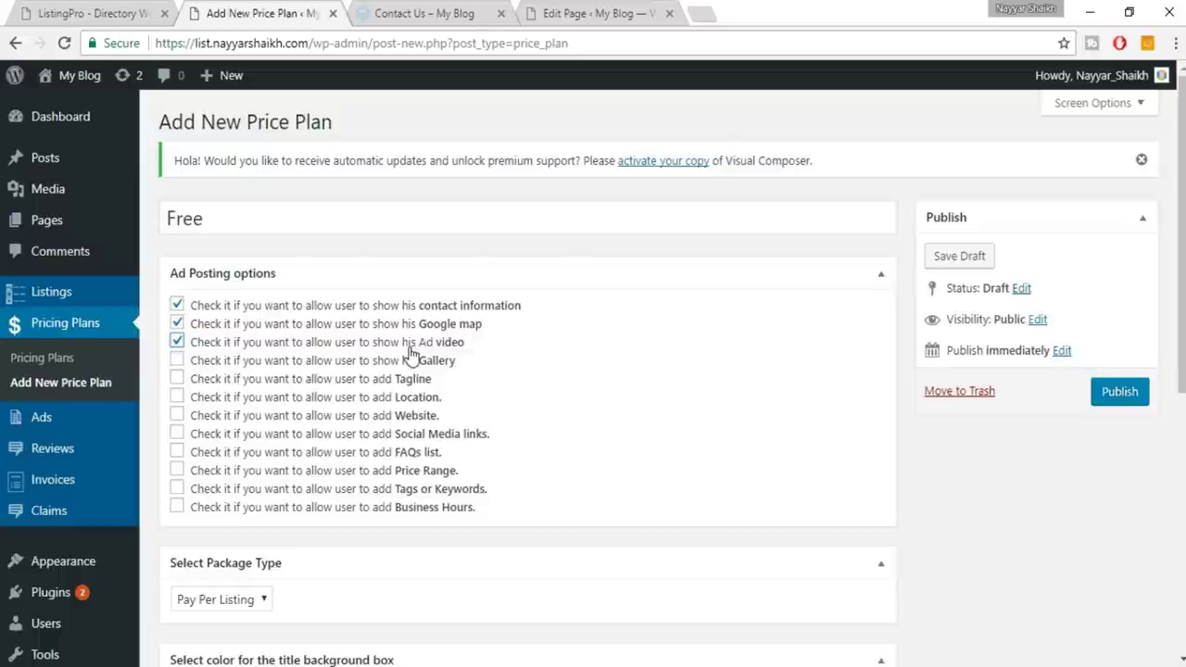
{"action": "left_click", "coordinate": [380, 362]}
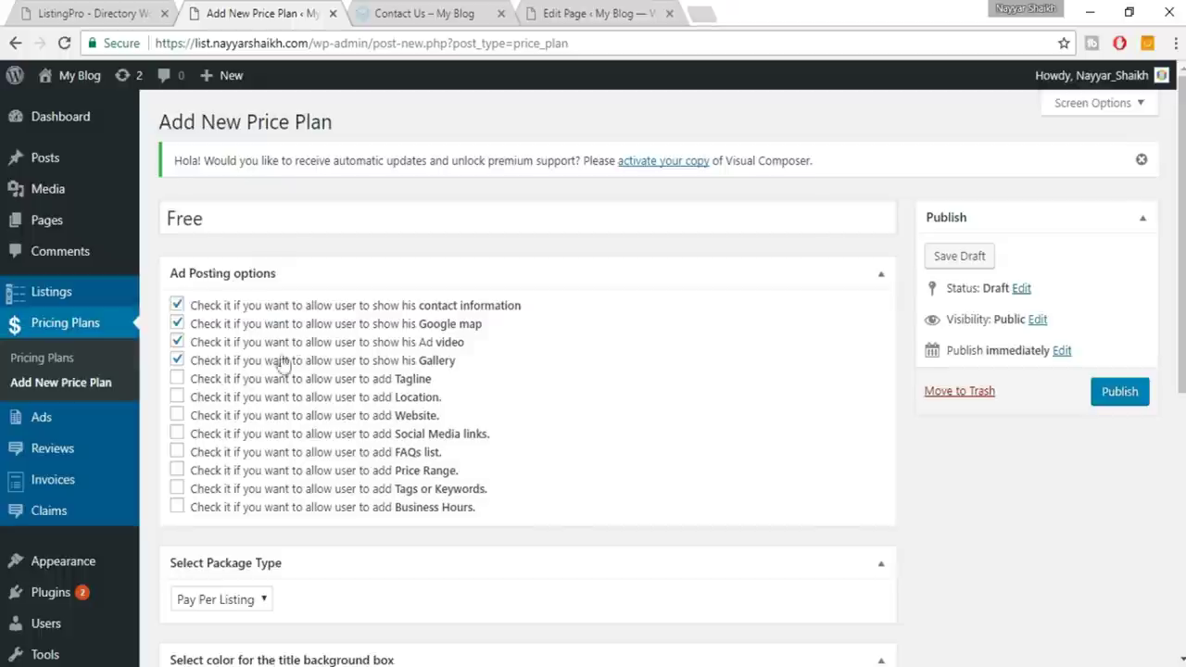
Switch the package type to Package, then back to Pay Per Listing.
{"action": "scroll", "coordinate": [545, 432], "scroll_direction": "down", "scroll_amount": 2}
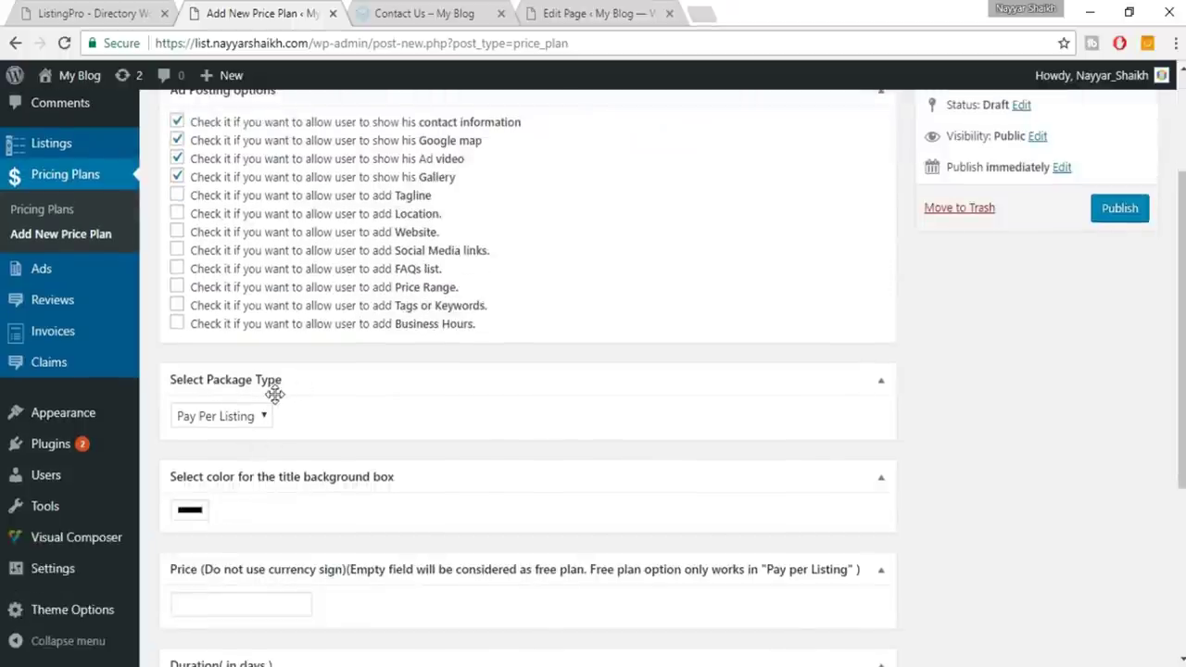
{"action": "left_click", "coordinate": [260, 422]}
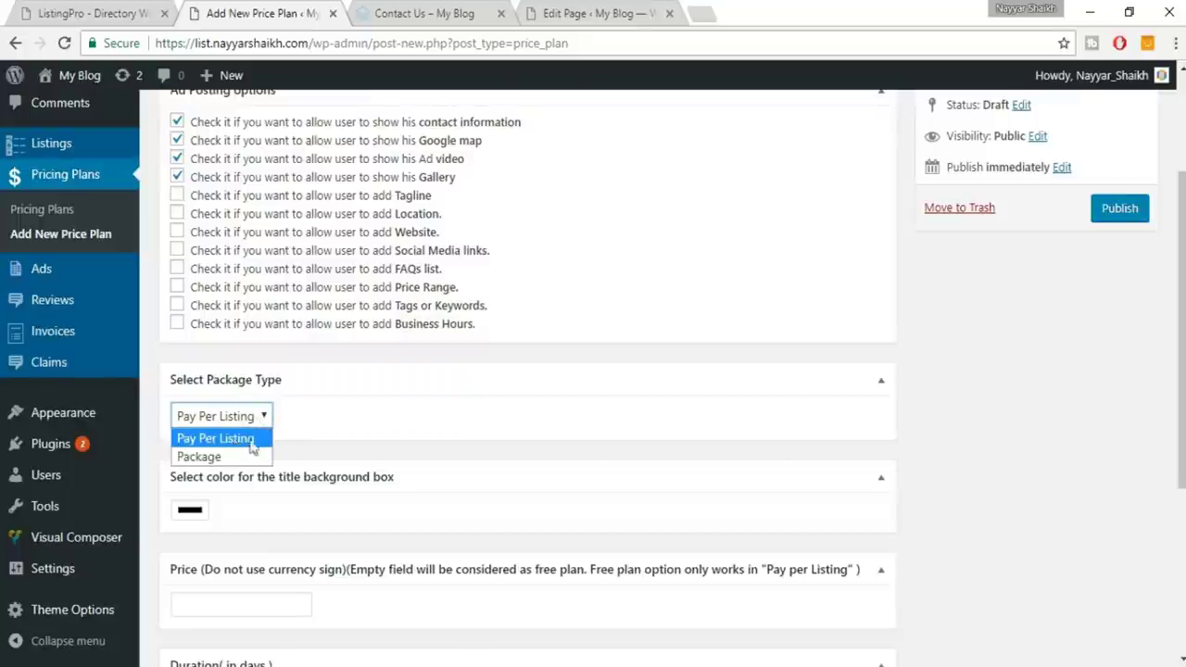
{"action": "left_click", "coordinate": [243, 456]}
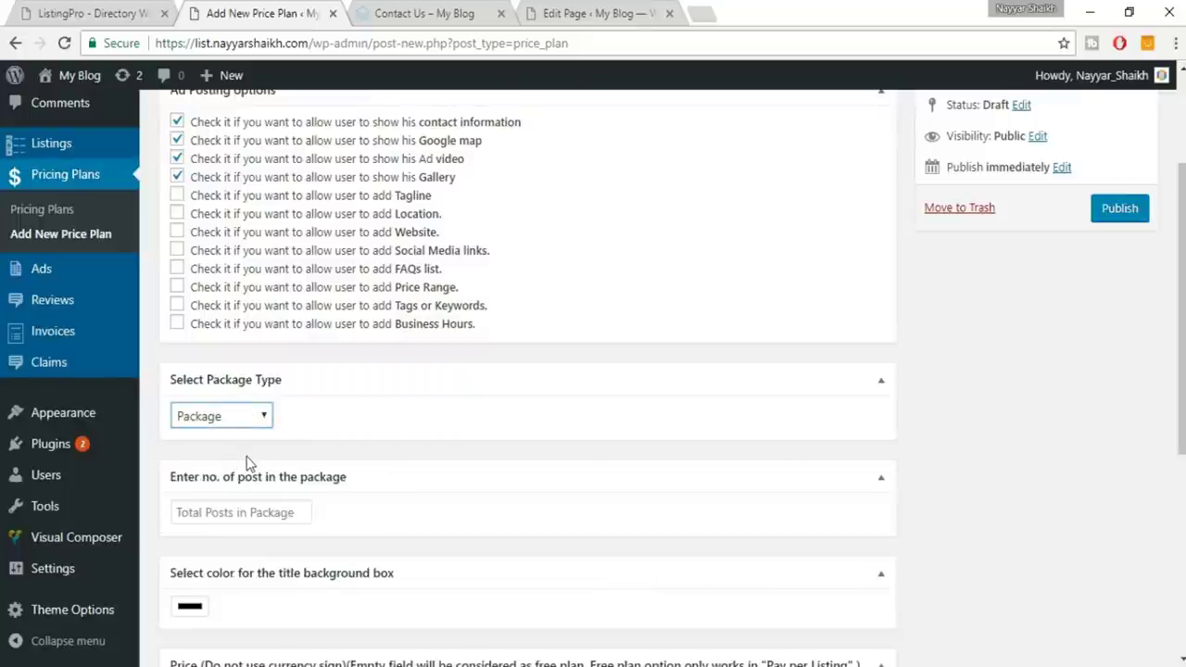
{"action": "left_click", "coordinate": [252, 513]}
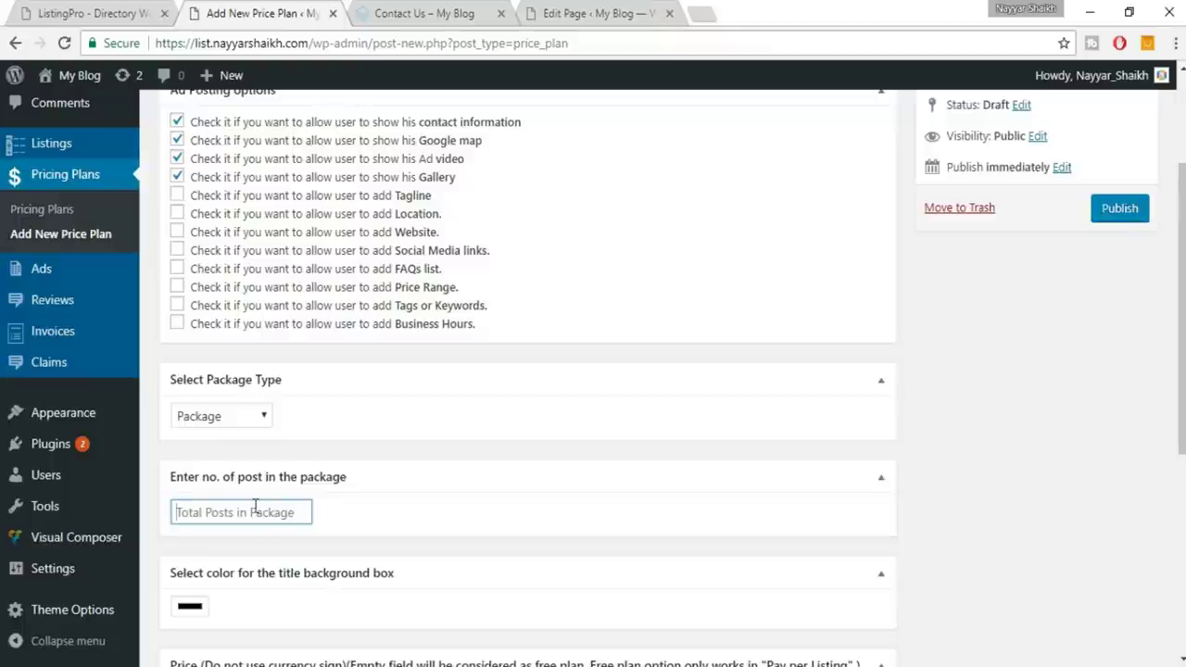
{"action": "left_click", "coordinate": [233, 416]}
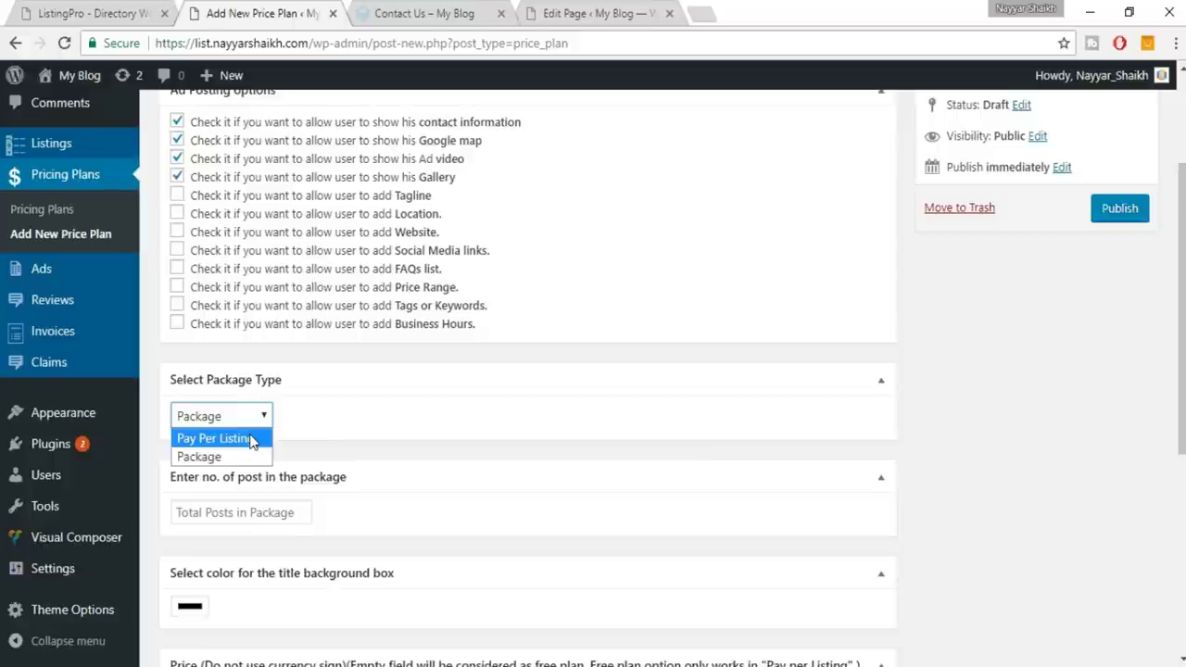
{"action": "left_click", "coordinate": [250, 438]}
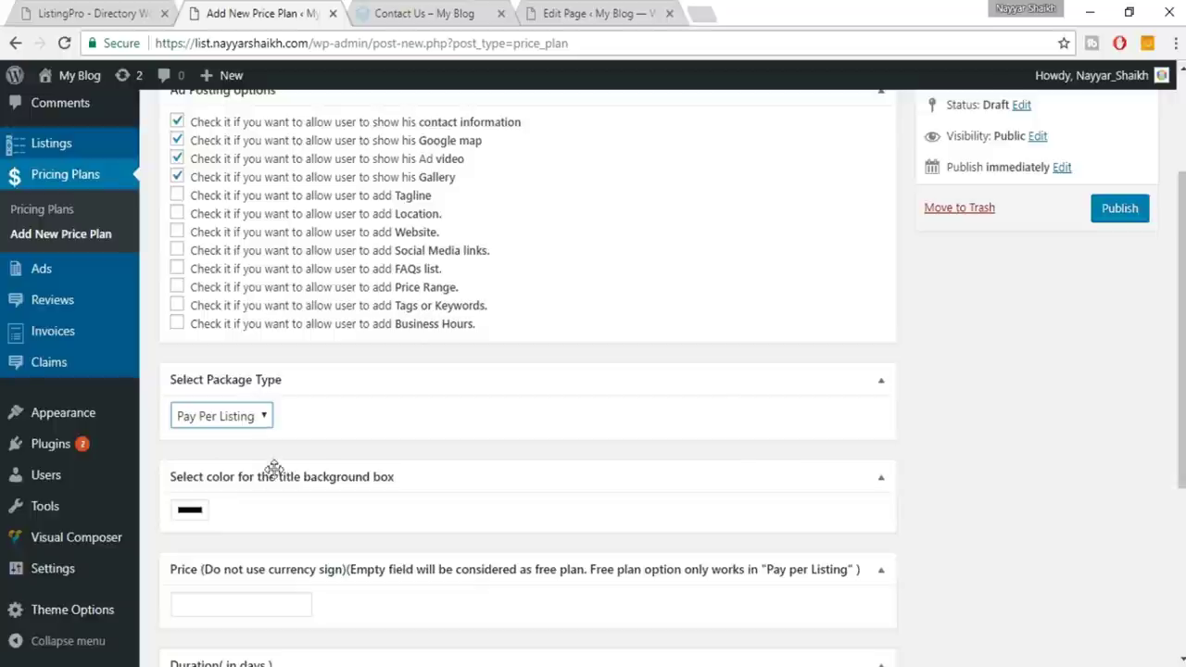
Open the colour picker for the title background box.
{"action": "left_click", "coordinate": [358, 426]}
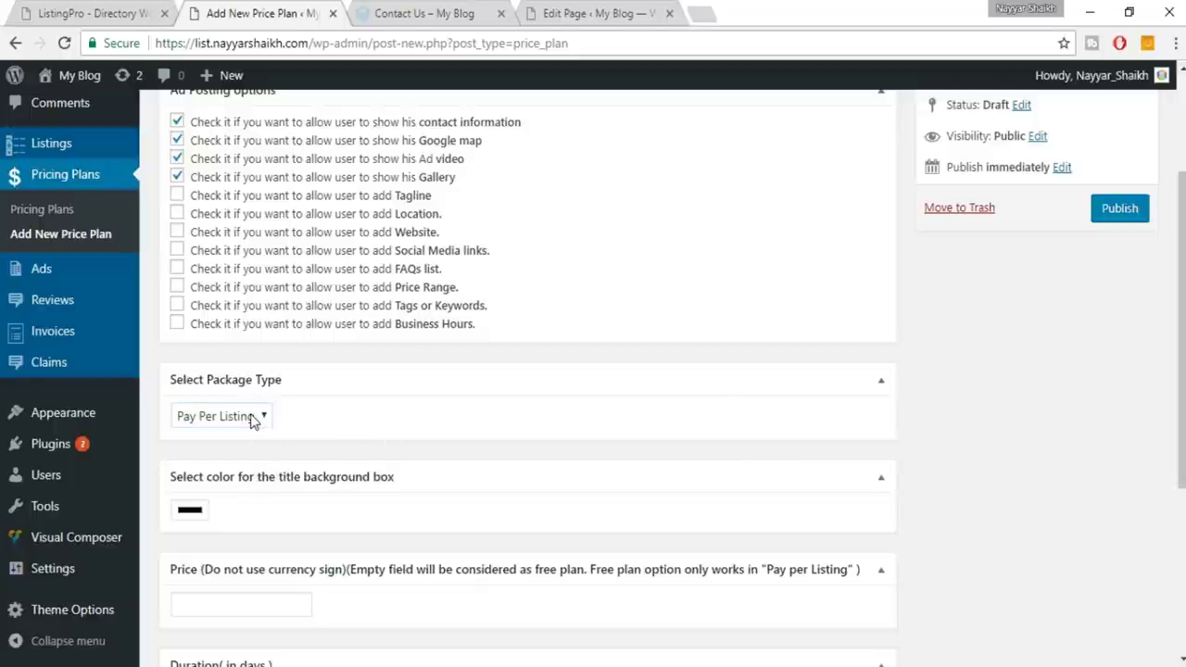
{"action": "scroll", "coordinate": [389, 459], "scroll_direction": "down", "scroll_amount": 2}
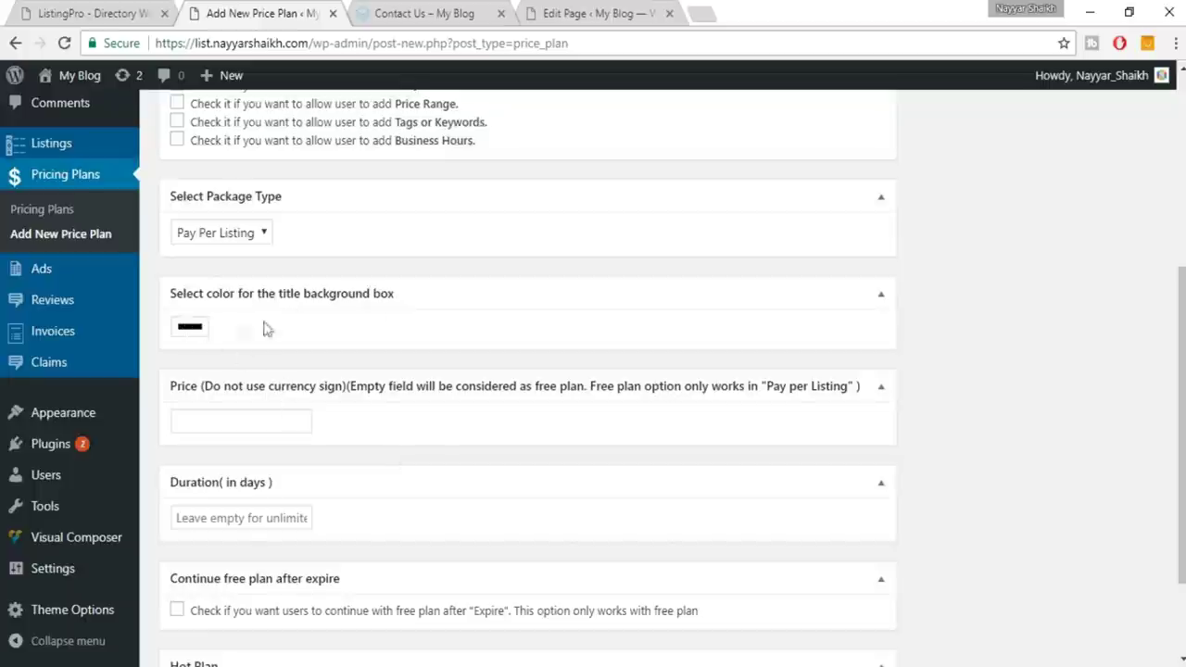
{"action": "left_click", "coordinate": [190, 327]}
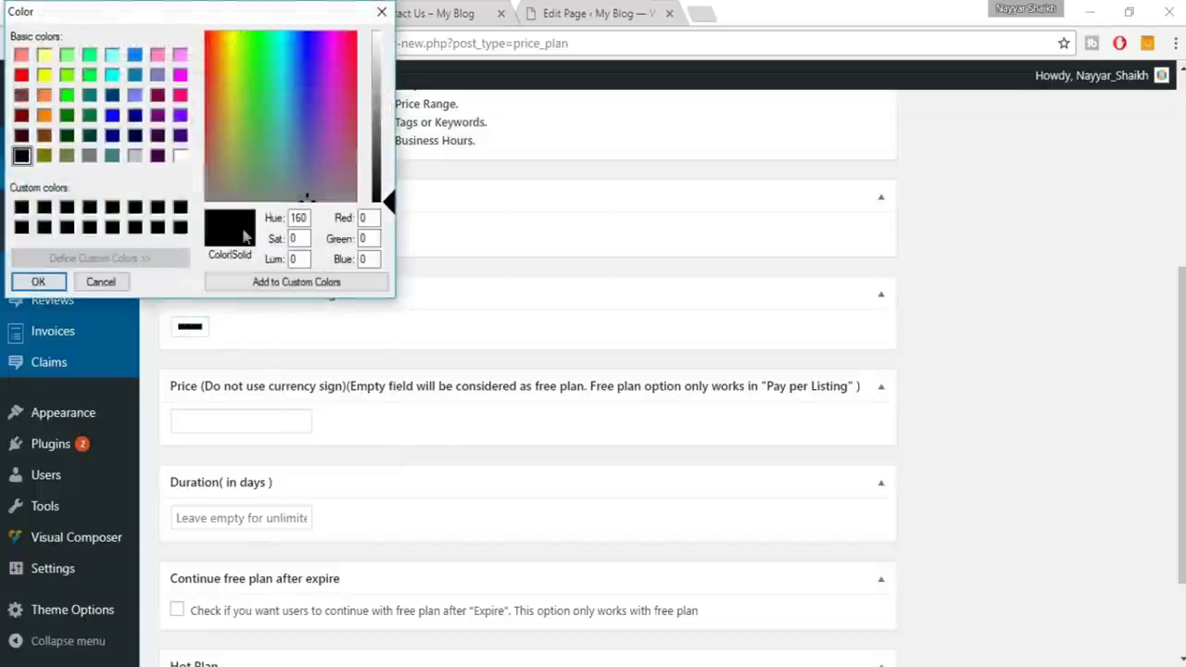
Set the title background to blue and leave the Price empty.
{"action": "left_click", "coordinate": [135, 57]}
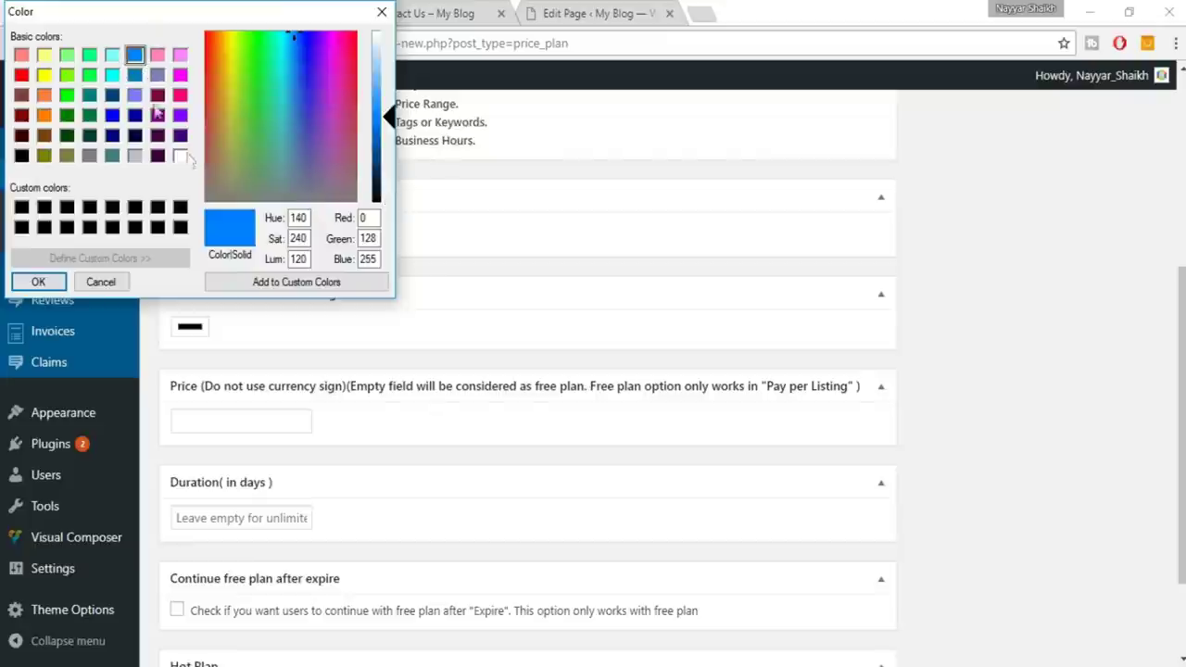
{"action": "left_click", "coordinate": [38, 282]}
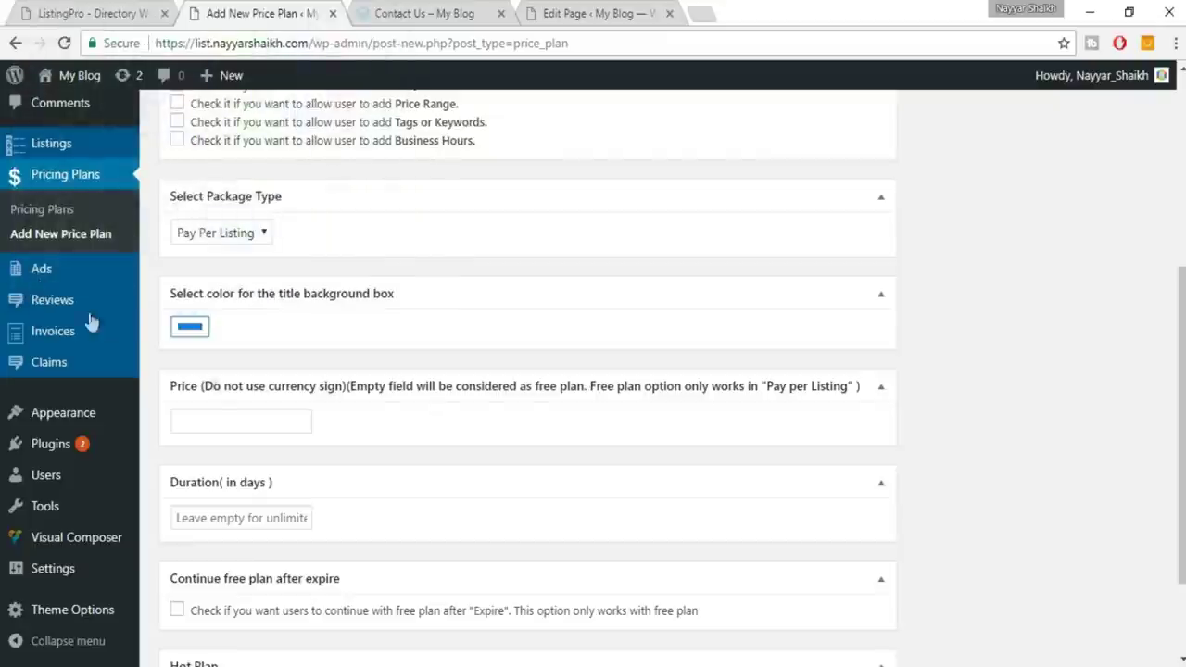
{"action": "left_click", "coordinate": [234, 412]}
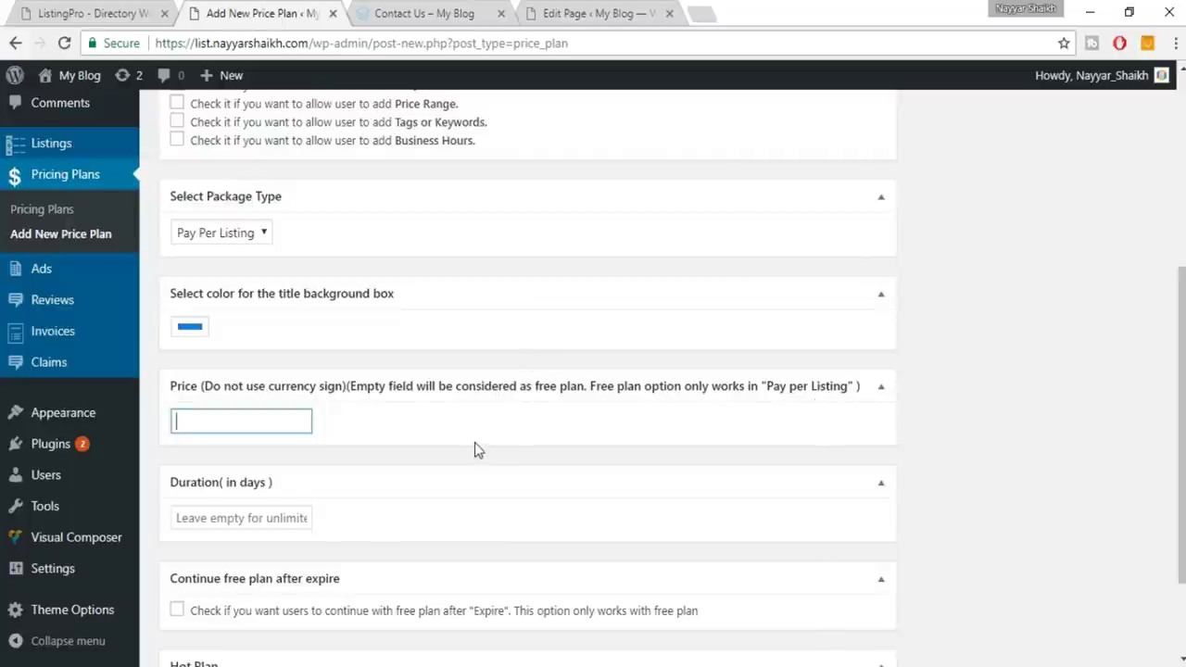
{"action": "scroll", "coordinate": [686, 489], "scroll_direction": "down", "scroll_amount": 3}
{"action": "scroll", "coordinate": [685, 552], "scroll_direction": "up", "scroll_amount": 2}
{"action": "left_click", "coordinate": [948, 411]}
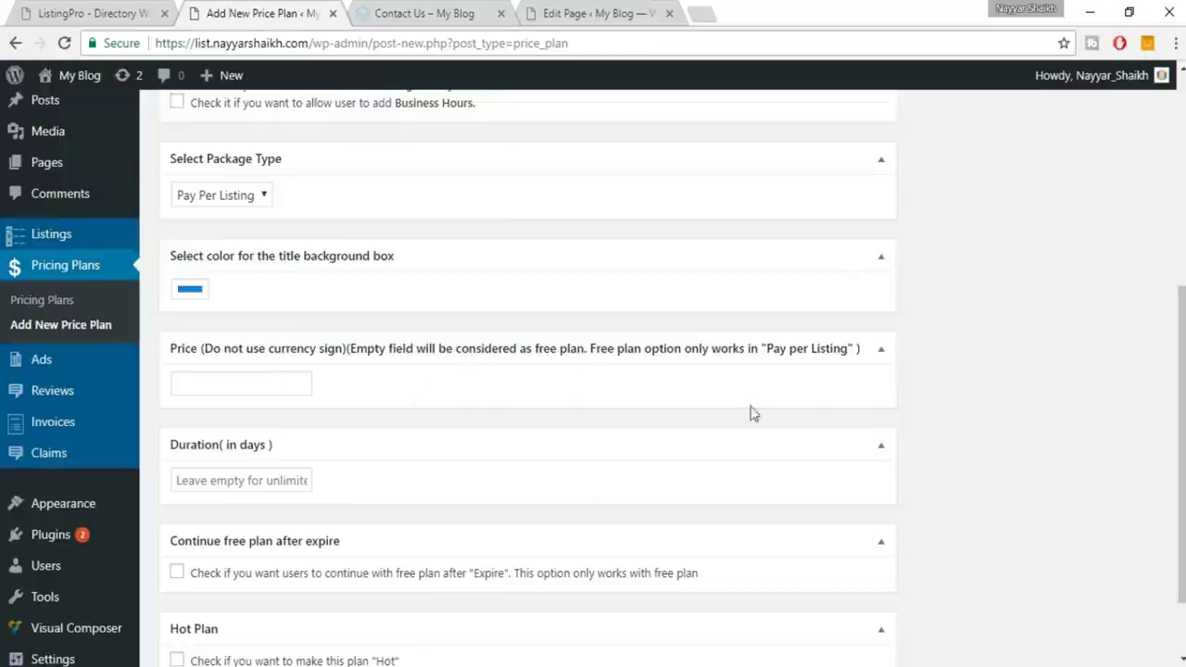
Set the plan Duration to 30 days.
{"action": "scroll", "coordinate": [602, 426], "scroll_direction": "down", "scroll_amount": 2}
{"action": "left_click", "coordinate": [287, 390]}
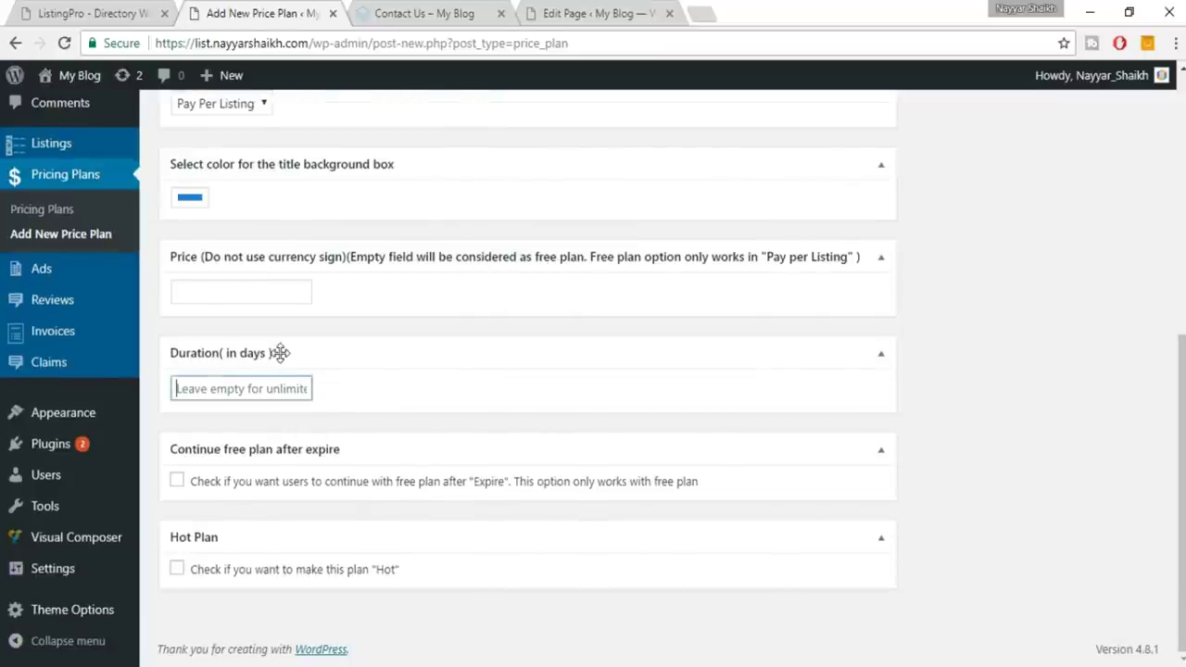
{"action": "type", "text": "30"}
{"action": "double_click", "coordinate": [256, 383]}
{"action": "key", "text": "BackSpace"}
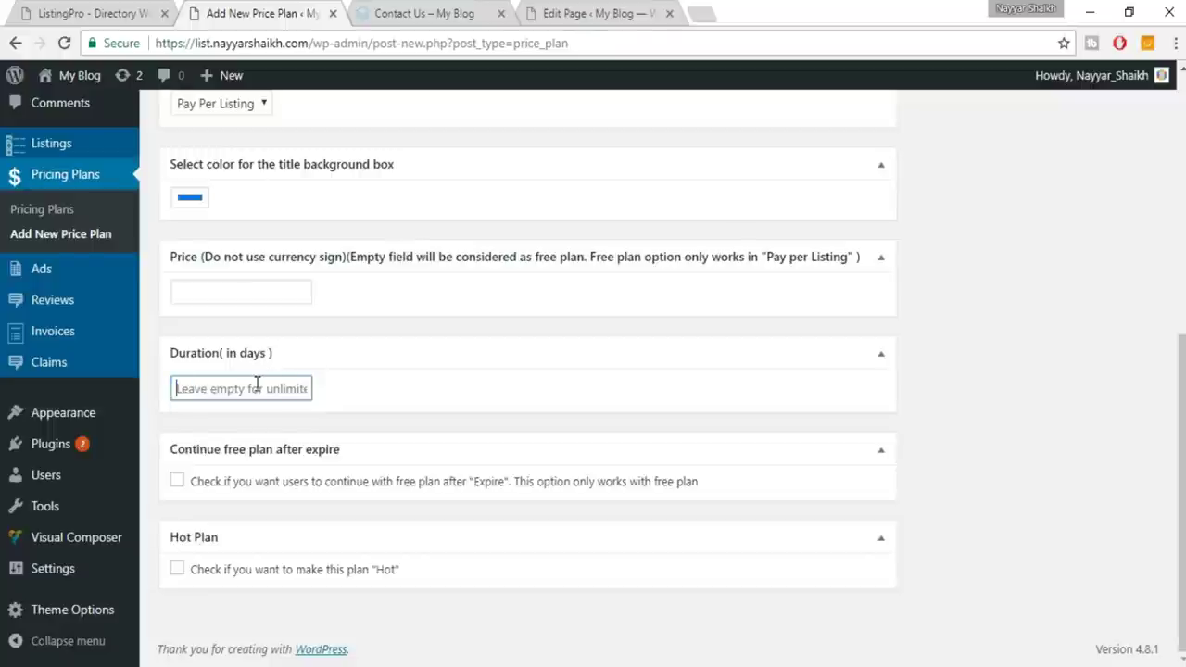
{"action": "left_click", "coordinate": [247, 386]}
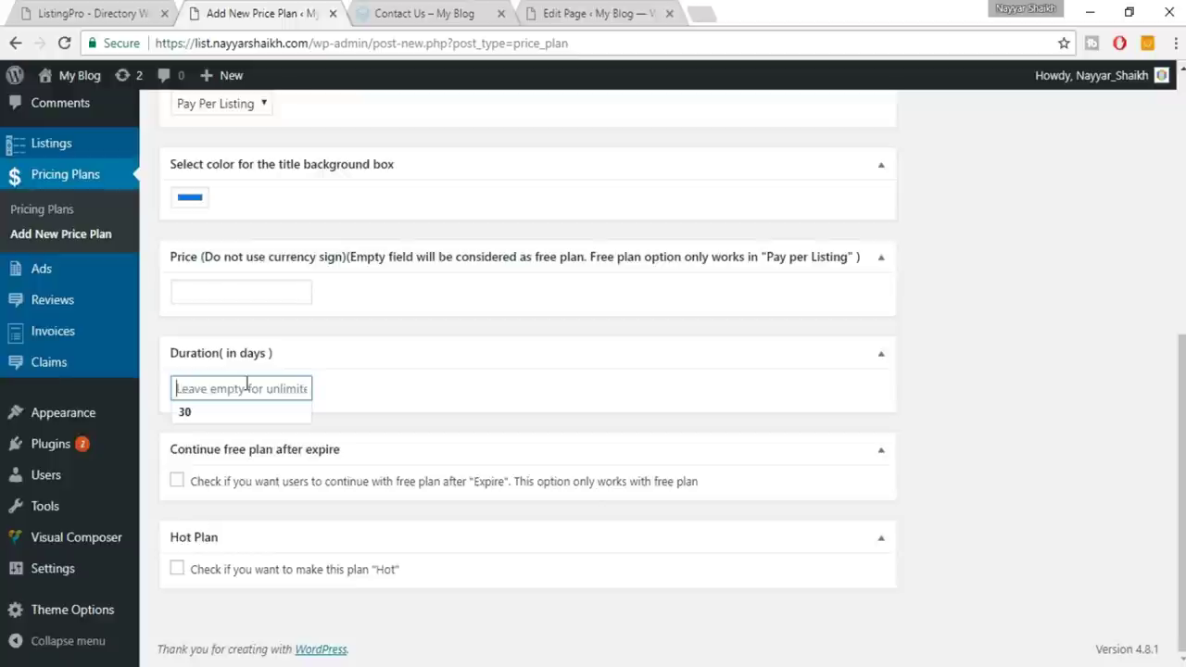
{"action": "type", "text": "30"}
{"action": "left_click", "coordinate": [368, 332]}
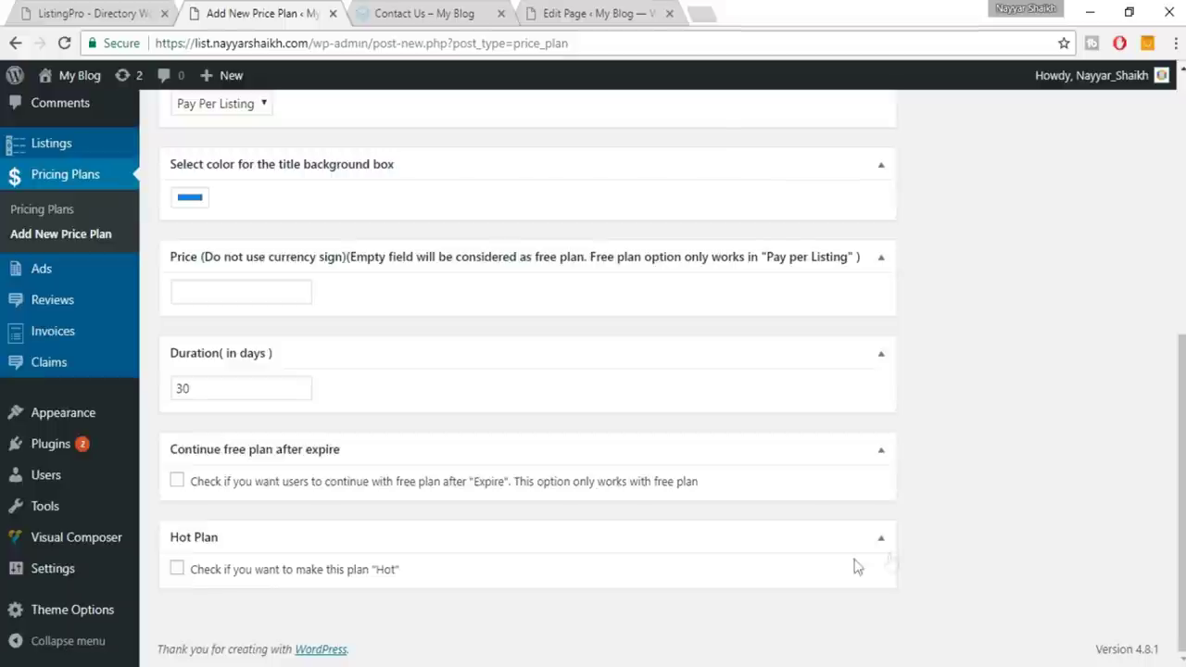
Publish the Free price plan.
{"action": "scroll", "coordinate": [985, 563], "scroll_direction": "up", "scroll_amount": 5}
{"action": "scroll", "coordinate": [985, 562], "scroll_direction": "up", "scroll_amount": 1}
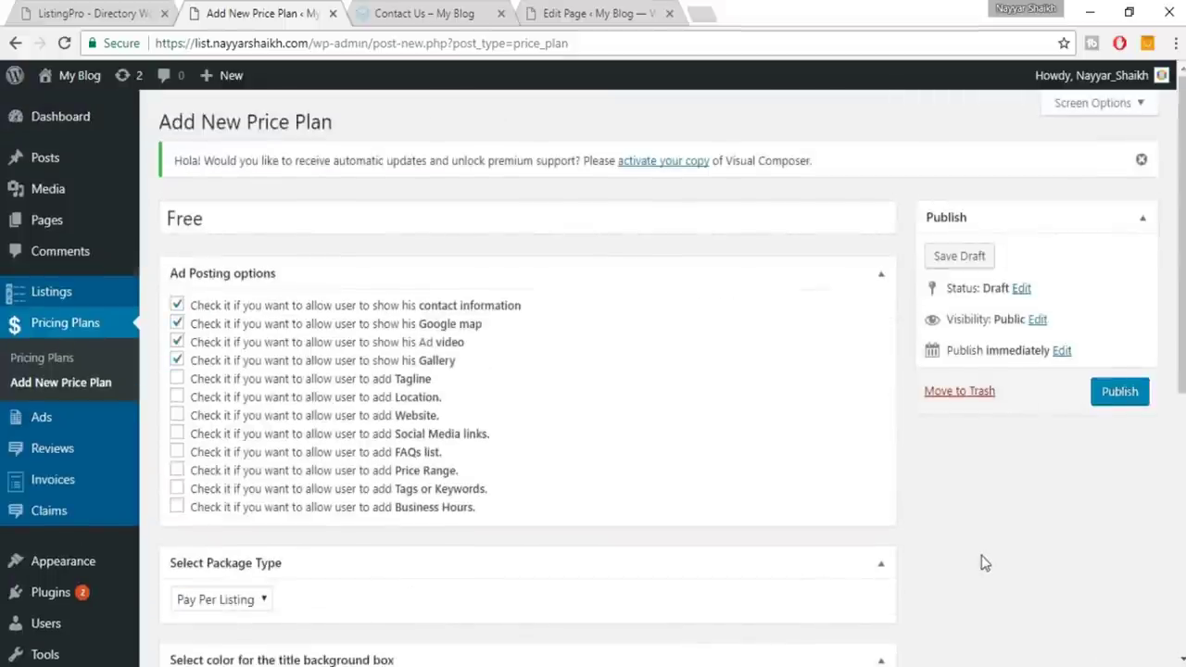
{"action": "left_click", "coordinate": [1123, 406]}
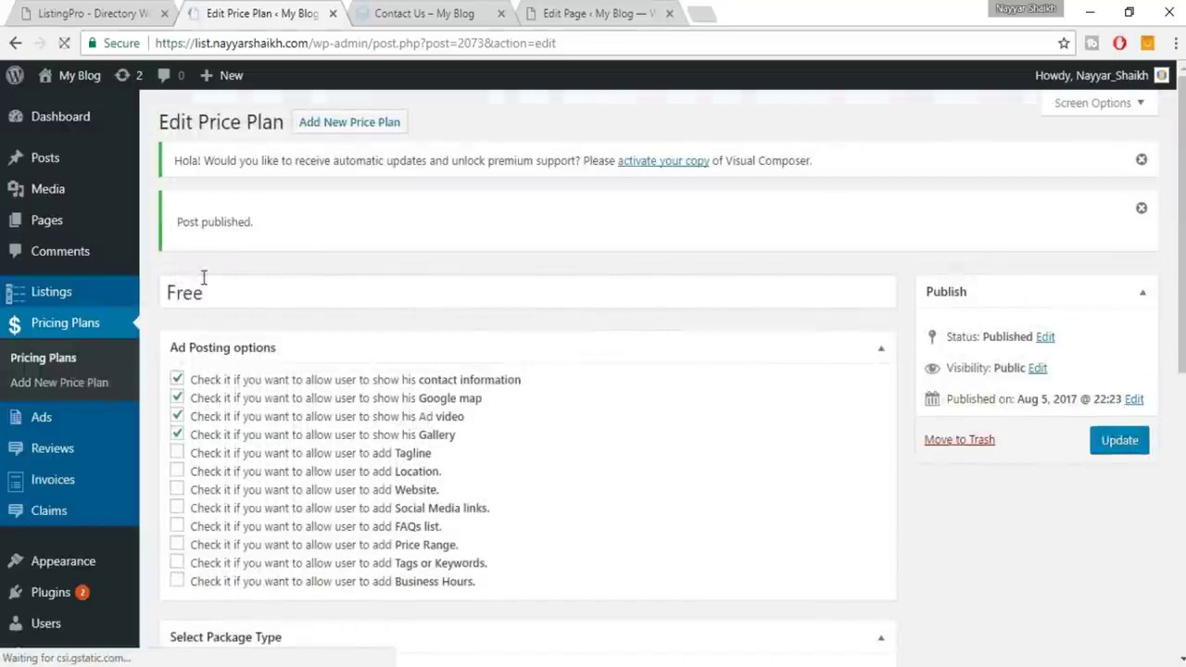
Add a new price plan titled 'Basic'.
{"action": "left_click", "coordinate": [343, 122]}
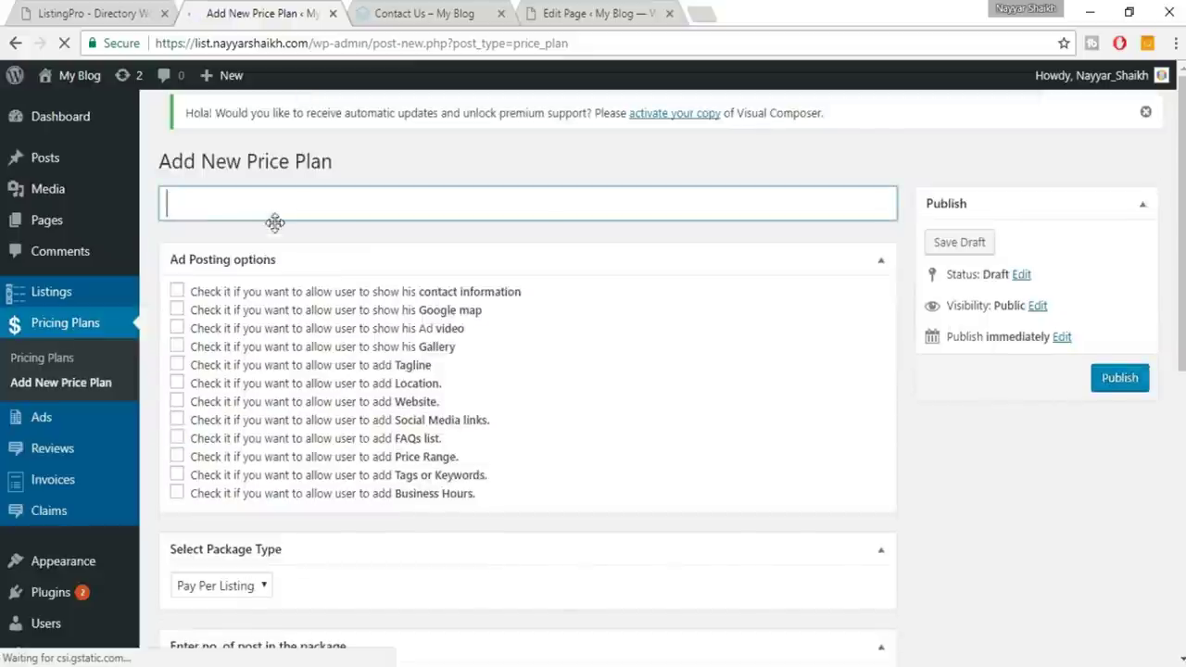
{"action": "type", "text": "Abs"}
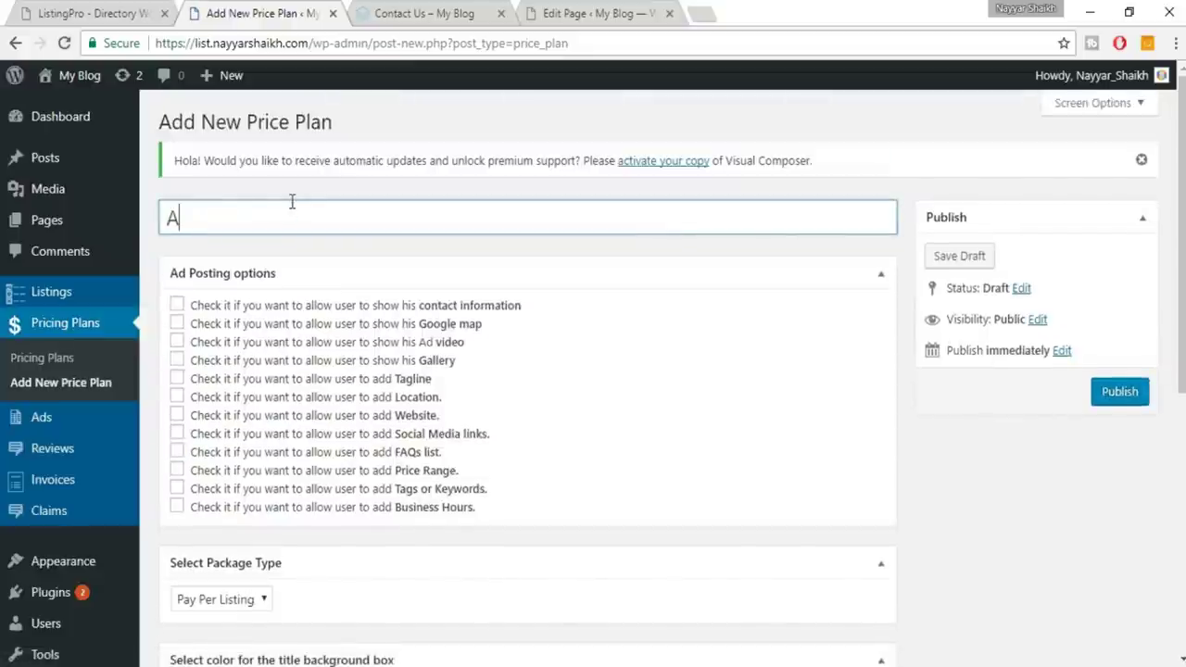
{"action": "key", "text": "BackSpace"}
{"action": "key", "text": "BackSpace"}
{"action": "key", "text": "BackSpace"}
{"action": "type", "text": "BNa"}
{"action": "key", "text": "BackSpace"}
{"action": "type", "text": "asic"}
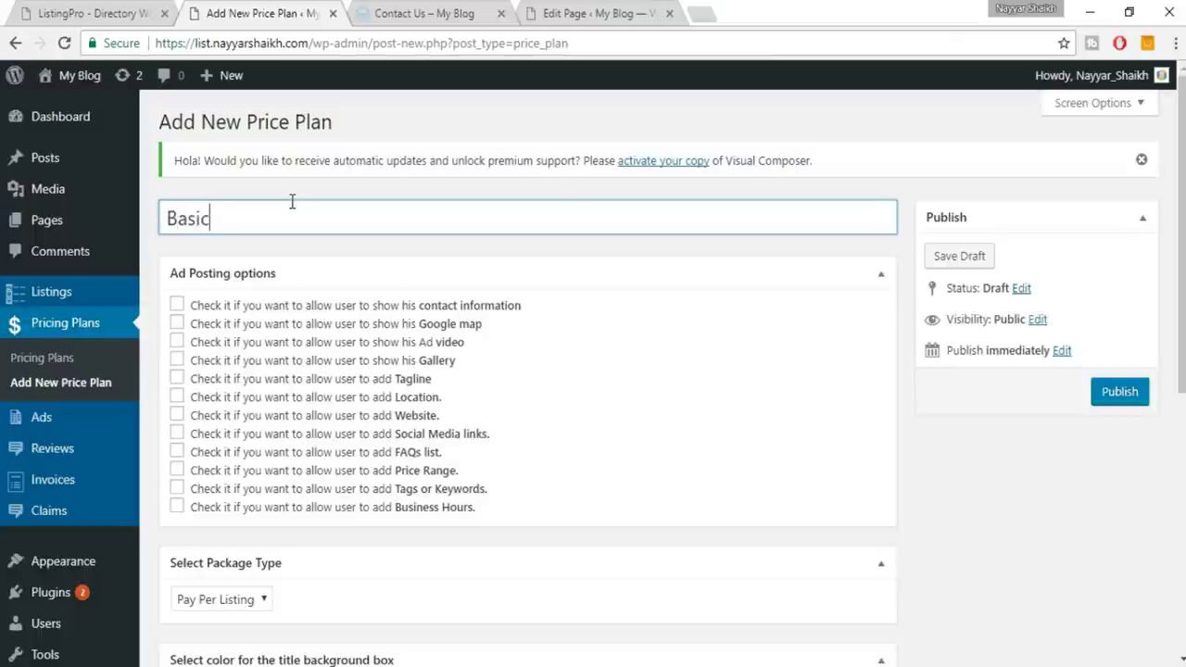
Allow contact info, Google map, ad video, gallery, tagline, location, website, social links and FAQs.
{"action": "left_click", "coordinate": [176, 305]}
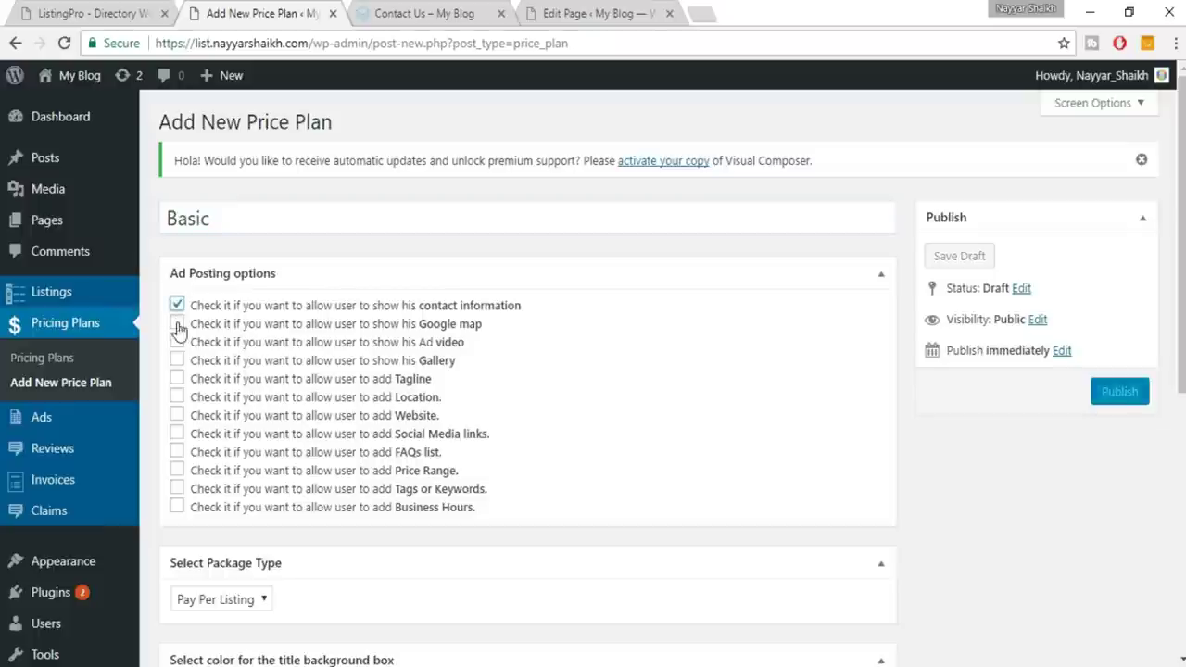
{"action": "left_click", "coordinate": [176, 323]}
{"action": "left_click", "coordinate": [176, 342]}
{"action": "left_click", "coordinate": [176, 360]}
{"action": "left_click", "coordinate": [177, 378]}
{"action": "left_click", "coordinate": [176, 396]}
{"action": "left_click", "coordinate": [176, 416]}
{"action": "left_click", "coordinate": [177, 433]}
{"action": "left_click", "coordinate": [177, 453]}
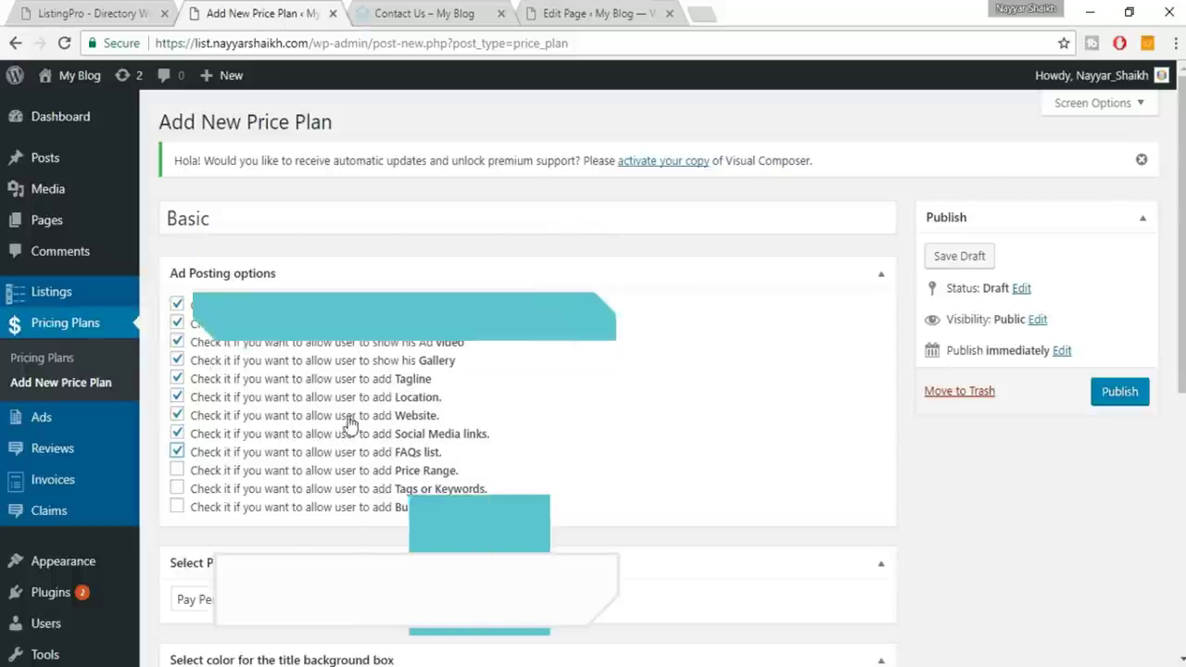
Give the Basic plan a blue title background and a price of 2.
{"action": "scroll", "coordinate": [646, 429], "scroll_direction": "down", "scroll_amount": 5}
{"action": "left_click", "coordinate": [190, 327]}
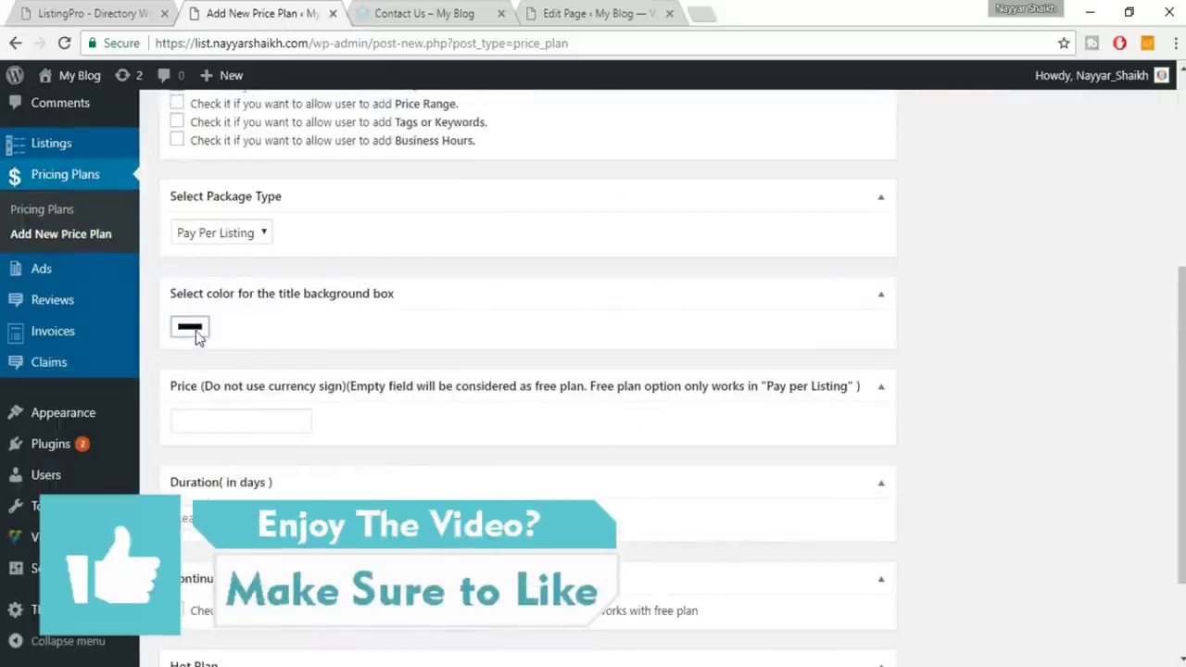
{"action": "left_click", "coordinate": [135, 54]}
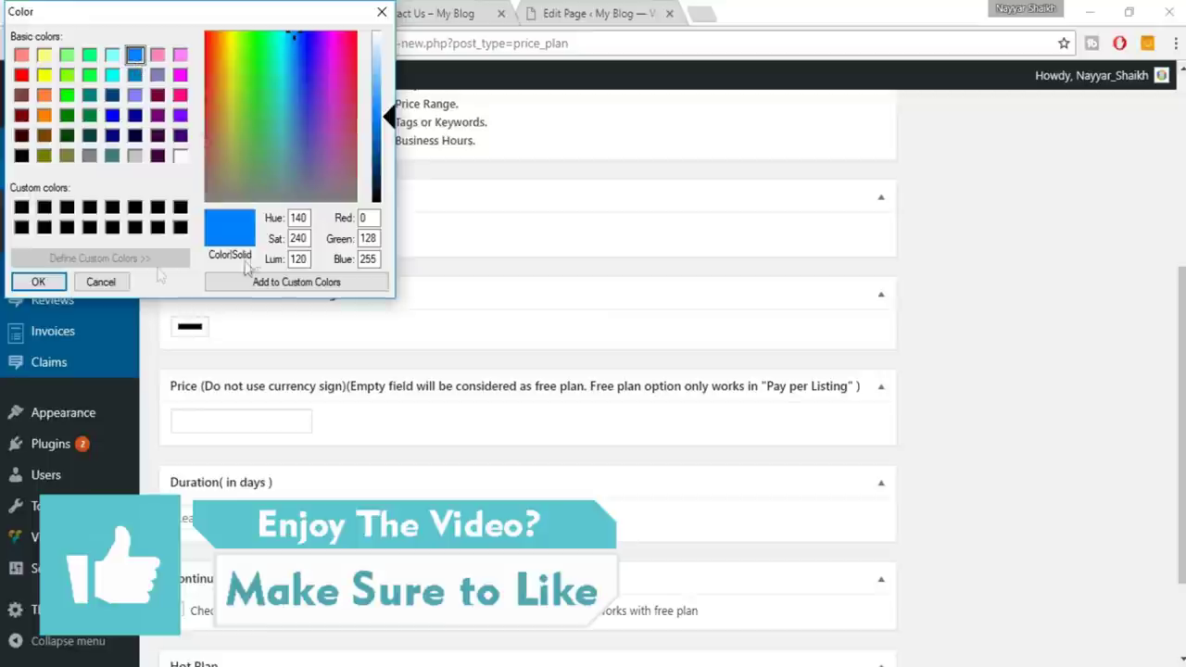
{"action": "left_click", "coordinate": [40, 287]}
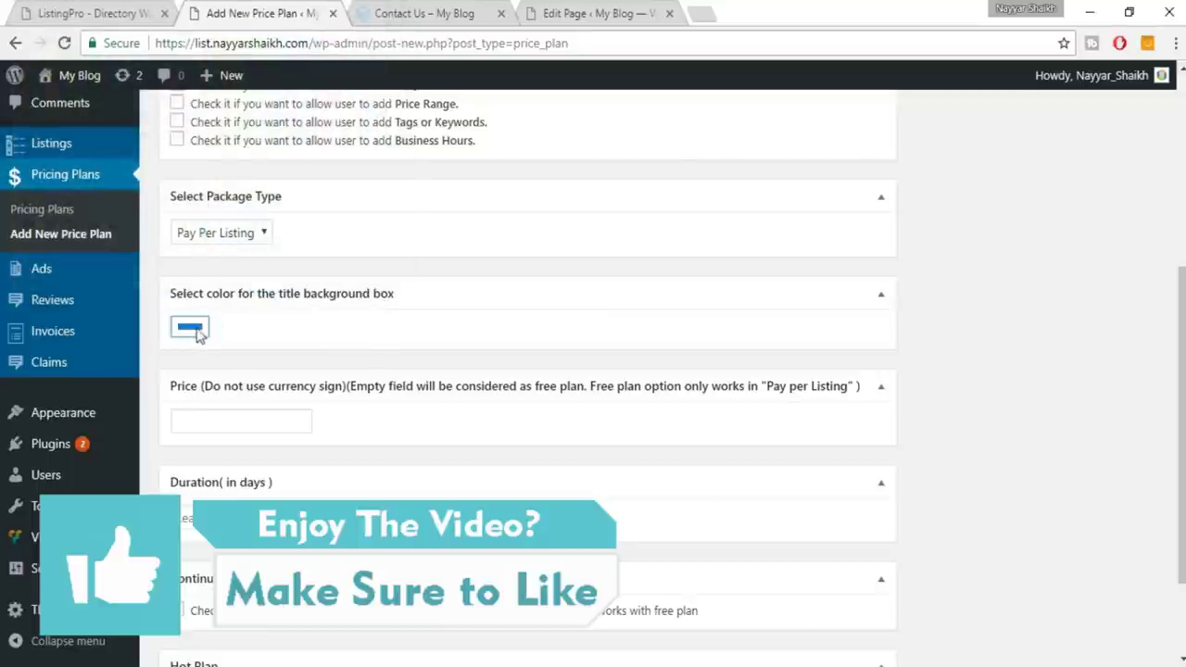
{"action": "left_click", "coordinate": [282, 417]}
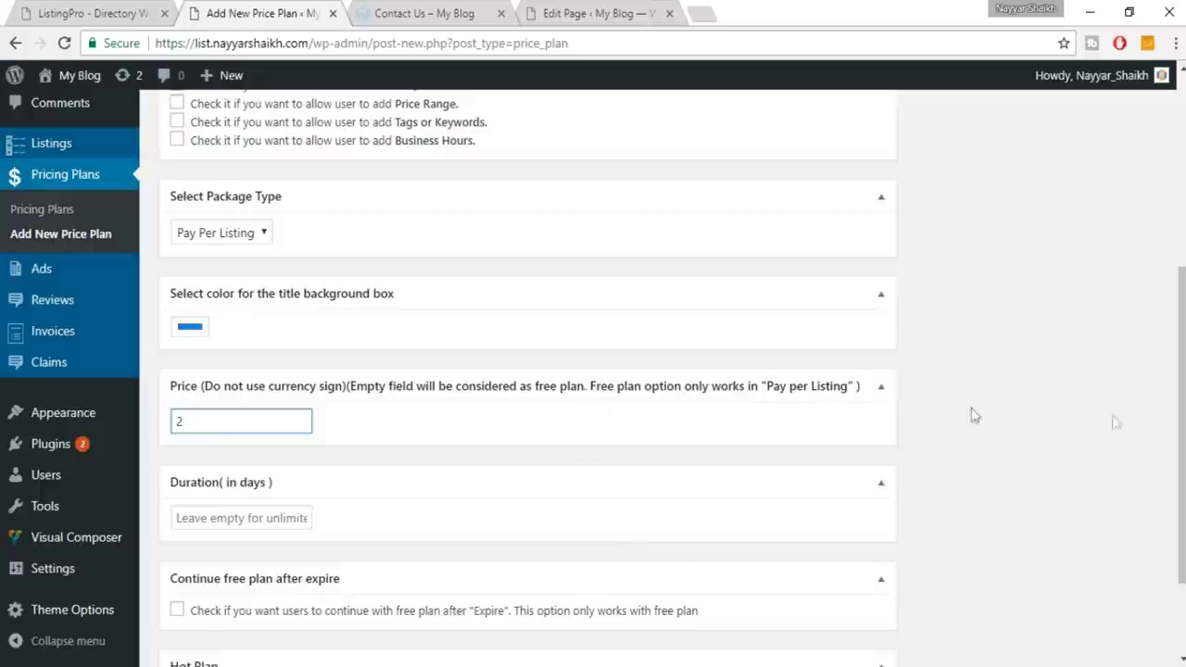
{"action": "left_click", "coordinate": [1017, 413]}
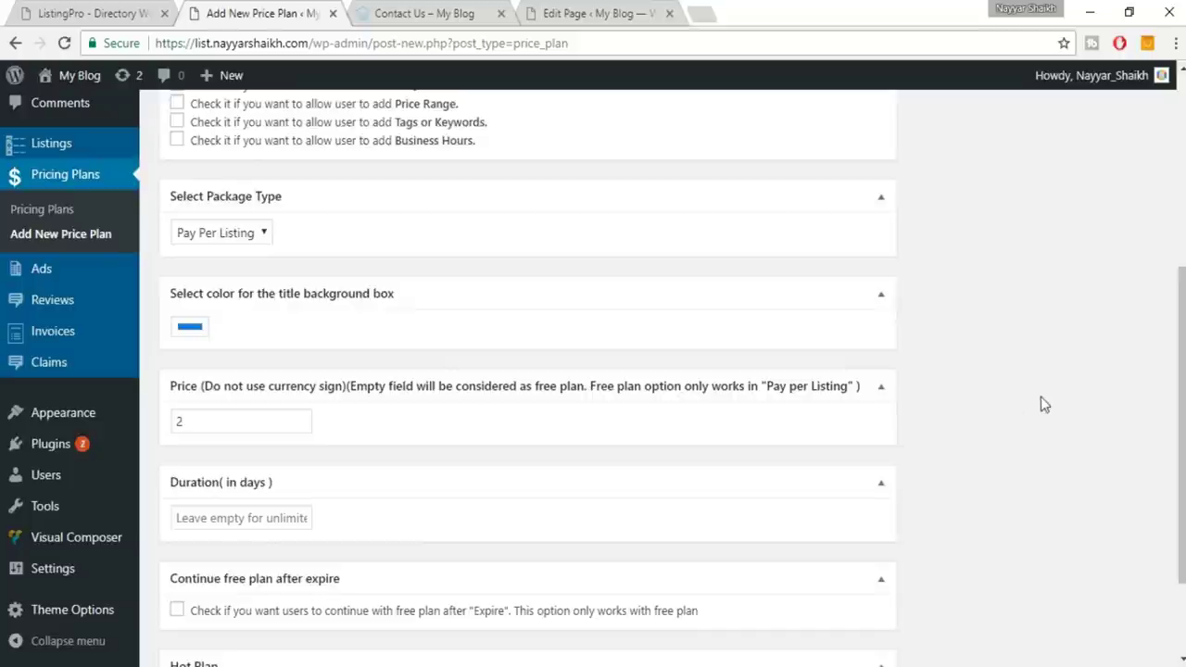
Set the Basic plan's Duration to 30 days.
{"action": "scroll", "coordinate": [1041, 403], "scroll_direction": "down", "scroll_amount": 1}
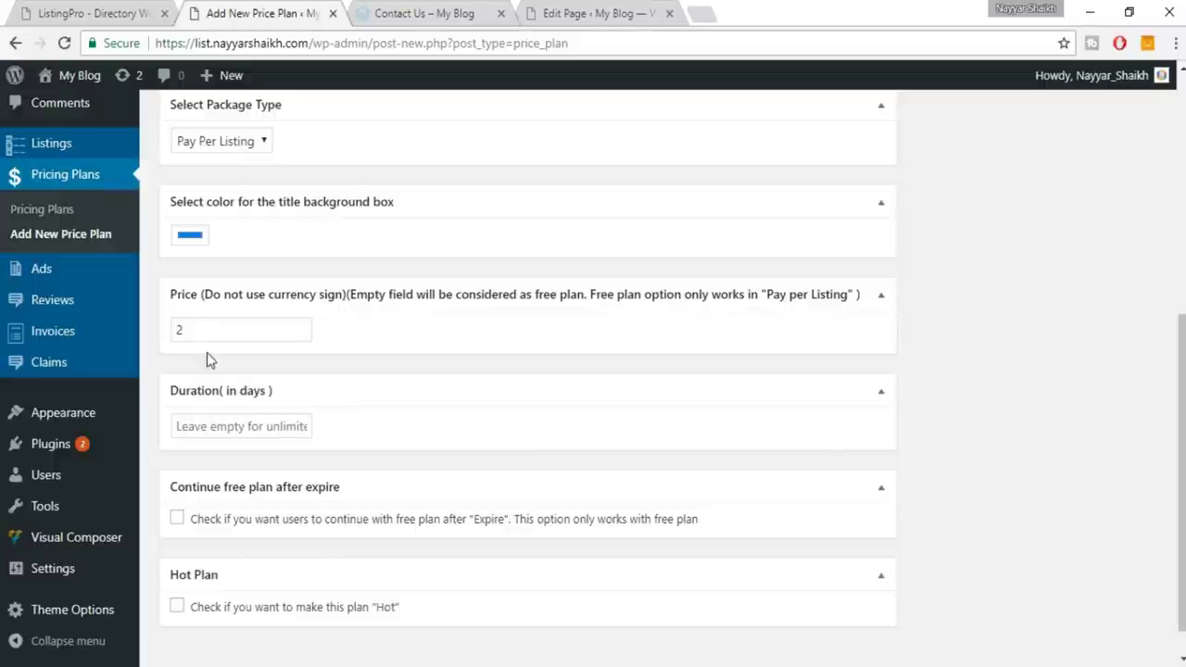
{"action": "left_click", "coordinate": [235, 432]}
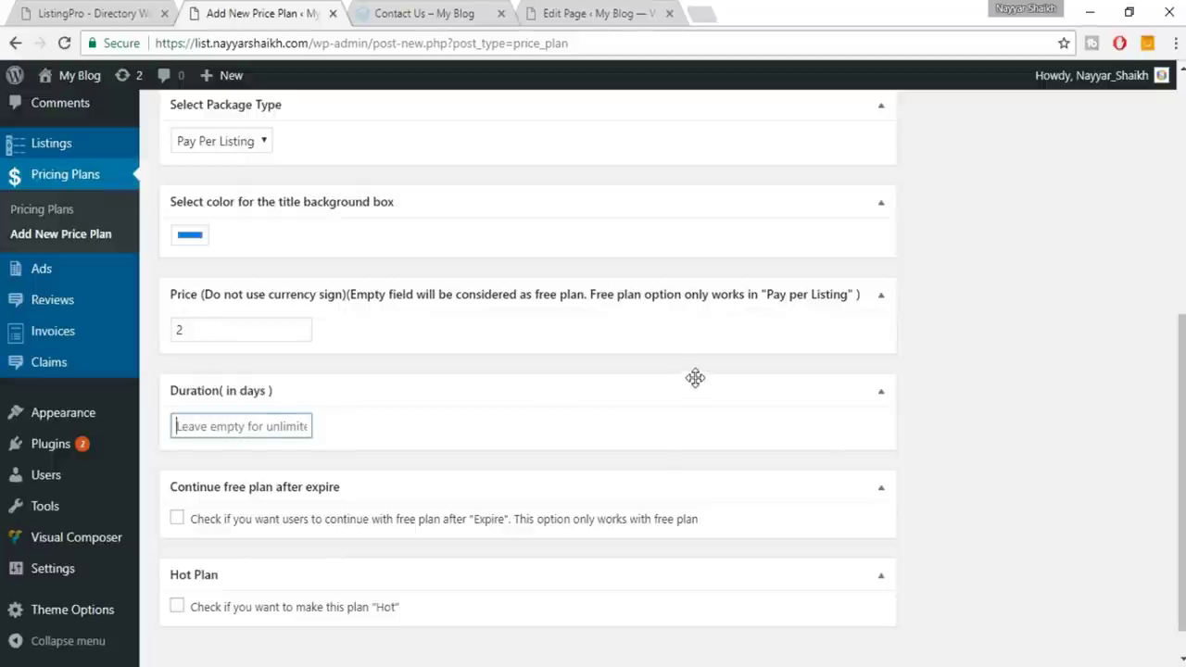
{"action": "type", "text": "30"}
{"action": "left_click", "coordinate": [260, 425]}
{"action": "left_click", "coordinate": [954, 398]}
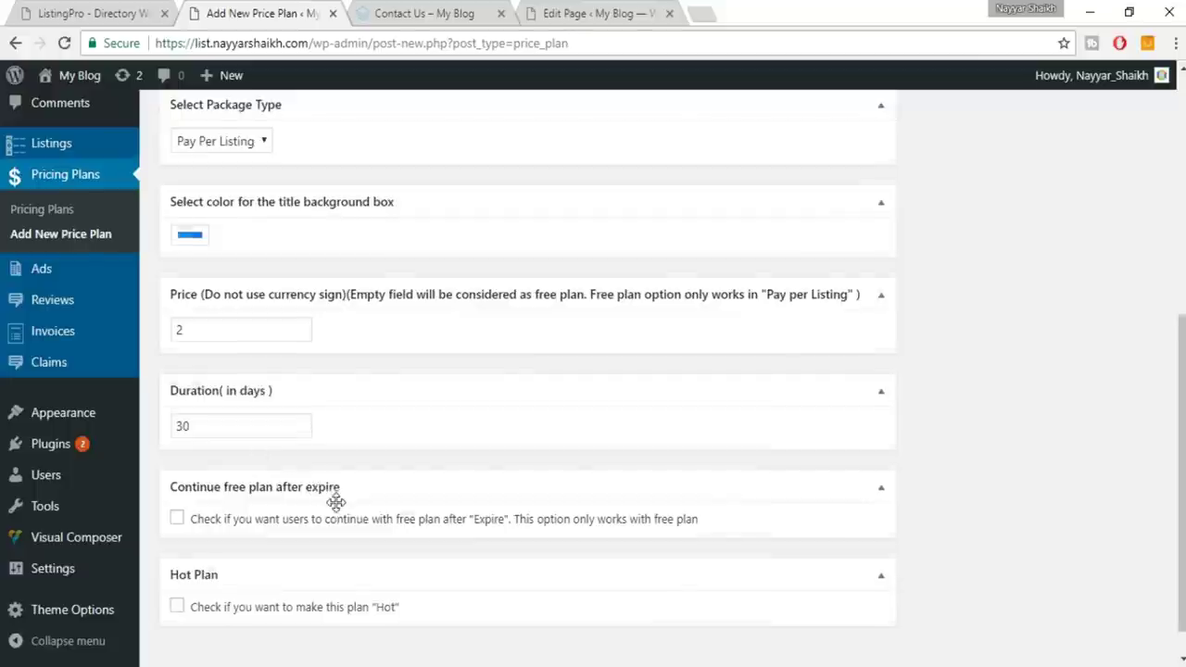
Mark Basic as a hot plan and publish it.
{"action": "scroll", "coordinate": [335, 501], "scroll_direction": "down", "scroll_amount": 1}
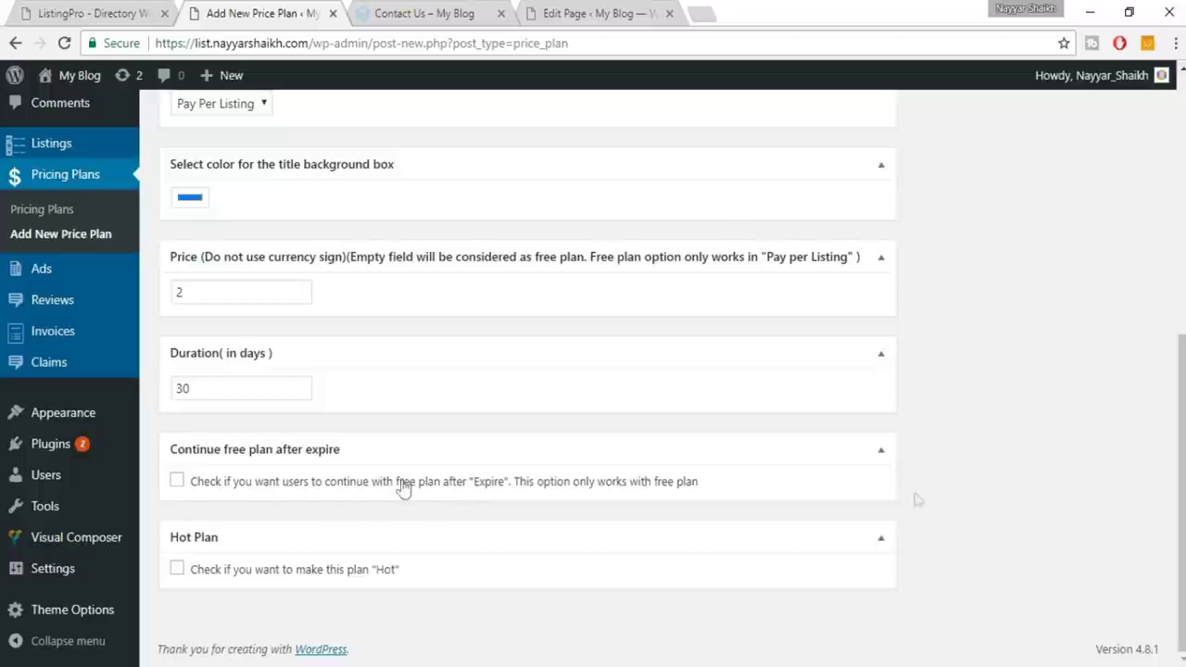
{"action": "left_click", "coordinate": [219, 575]}
{"action": "scroll", "coordinate": [278, 575], "scroll_direction": "up", "scroll_amount": 5}
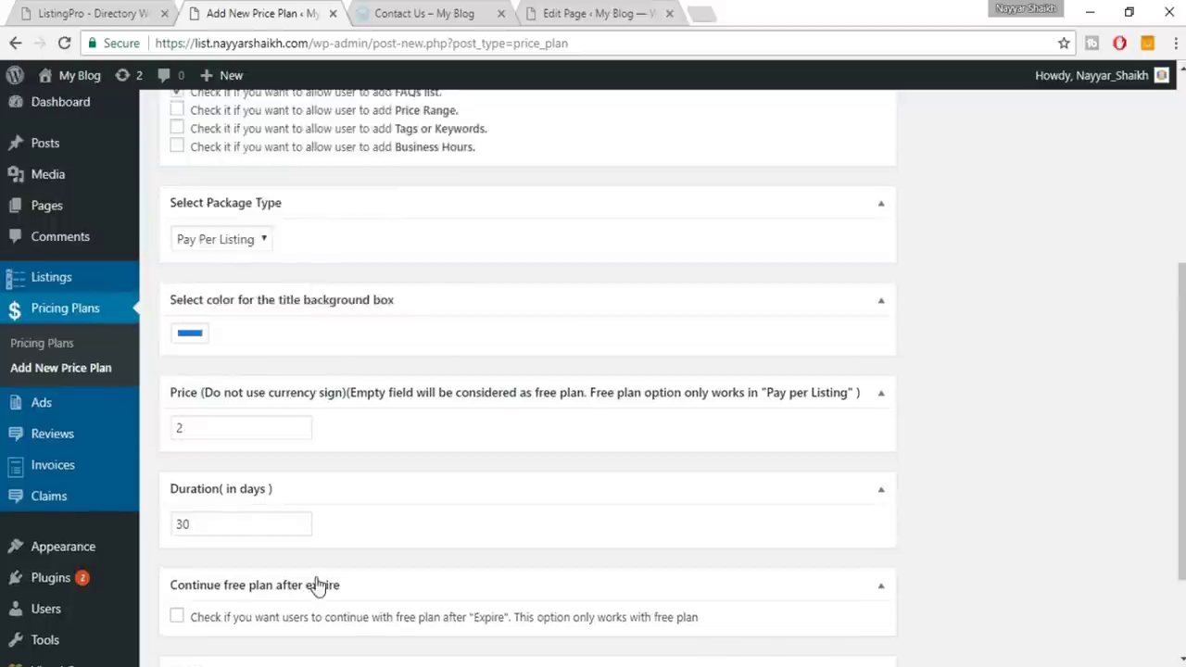
{"action": "left_click", "coordinate": [1119, 392]}
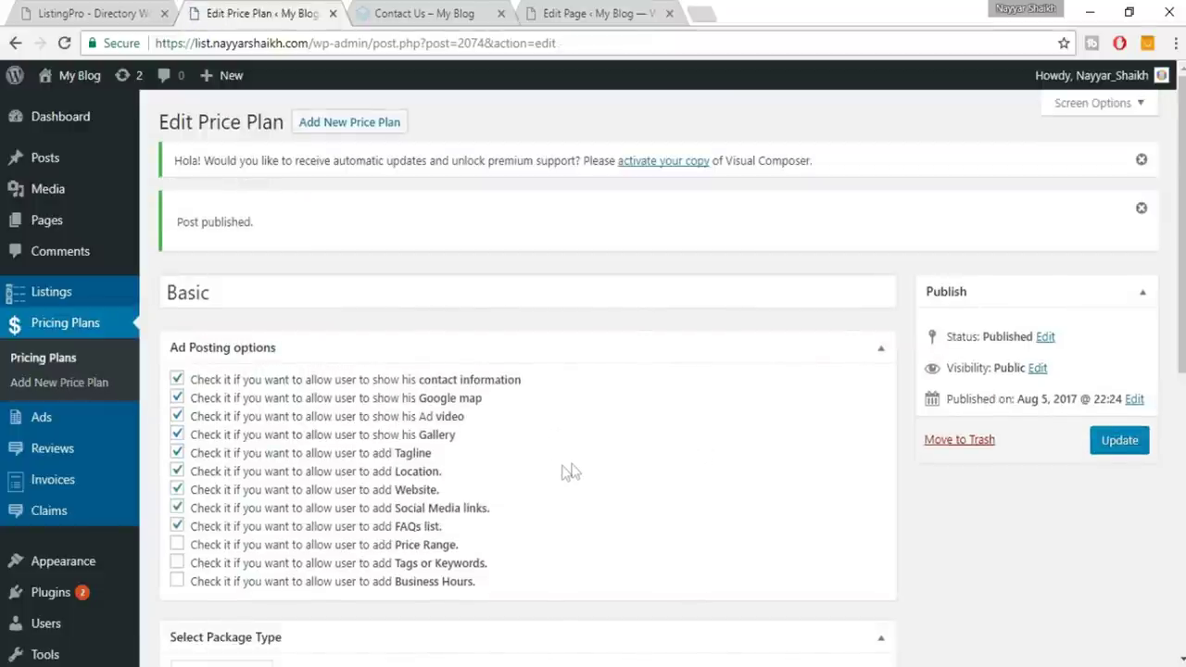
Add a plan titled 'Premium' allowing contact info, Google map, Ad video and Gallery.
{"action": "left_click", "coordinate": [332, 137]}
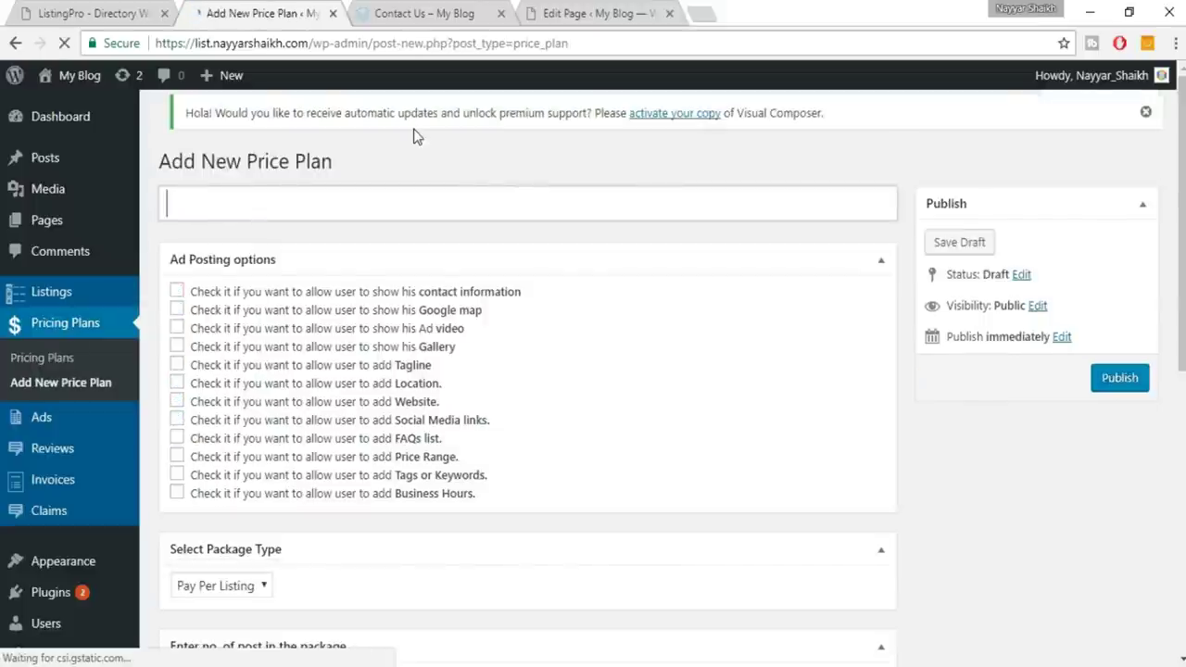
{"action": "type", "text": "Premium"}
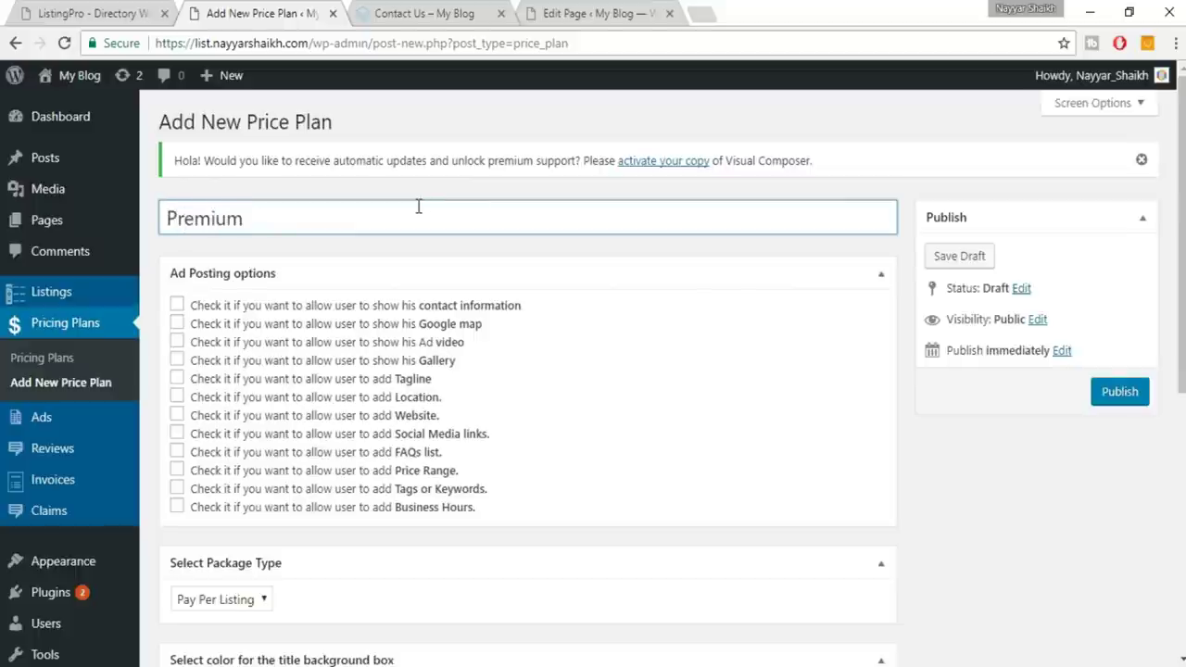
{"action": "left_click", "coordinate": [177, 305]}
{"action": "left_click", "coordinate": [177, 323]}
{"action": "left_click", "coordinate": [178, 342]}
{"action": "left_click", "coordinate": [178, 361]}
Also allow tagline, location, website, social links, FAQs, price range, tags and business hours.
{"action": "left_click", "coordinate": [178, 378]}
{"action": "left_click", "coordinate": [178, 397]}
{"action": "left_click", "coordinate": [178, 417]}
{"action": "left_click", "coordinate": [178, 434]}
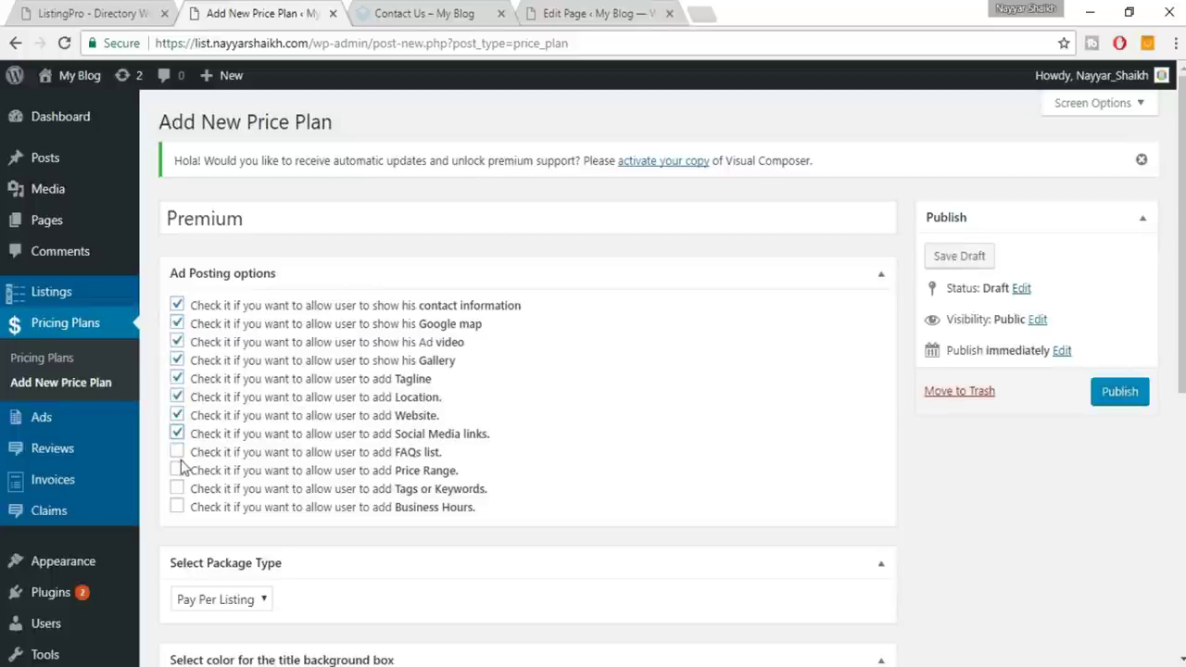
{"action": "left_click", "coordinate": [178, 452]}
{"action": "left_click", "coordinate": [178, 471]}
{"action": "left_click", "coordinate": [178, 488]}
{"action": "left_click", "coordinate": [178, 507]}
{"action": "scroll", "coordinate": [904, 415], "scroll_direction": "down", "scroll_amount": 3}
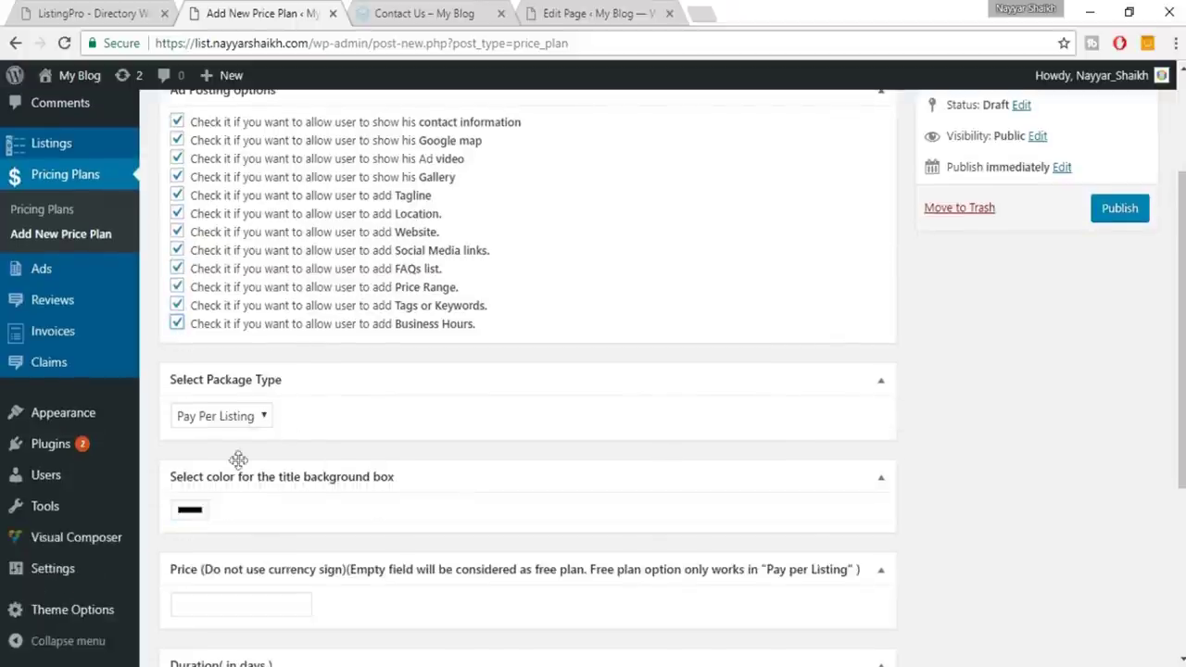
Set the Premium plan's title background colour to blue.
{"action": "scroll", "coordinate": [405, 477], "scroll_direction": "down", "scroll_amount": 2}
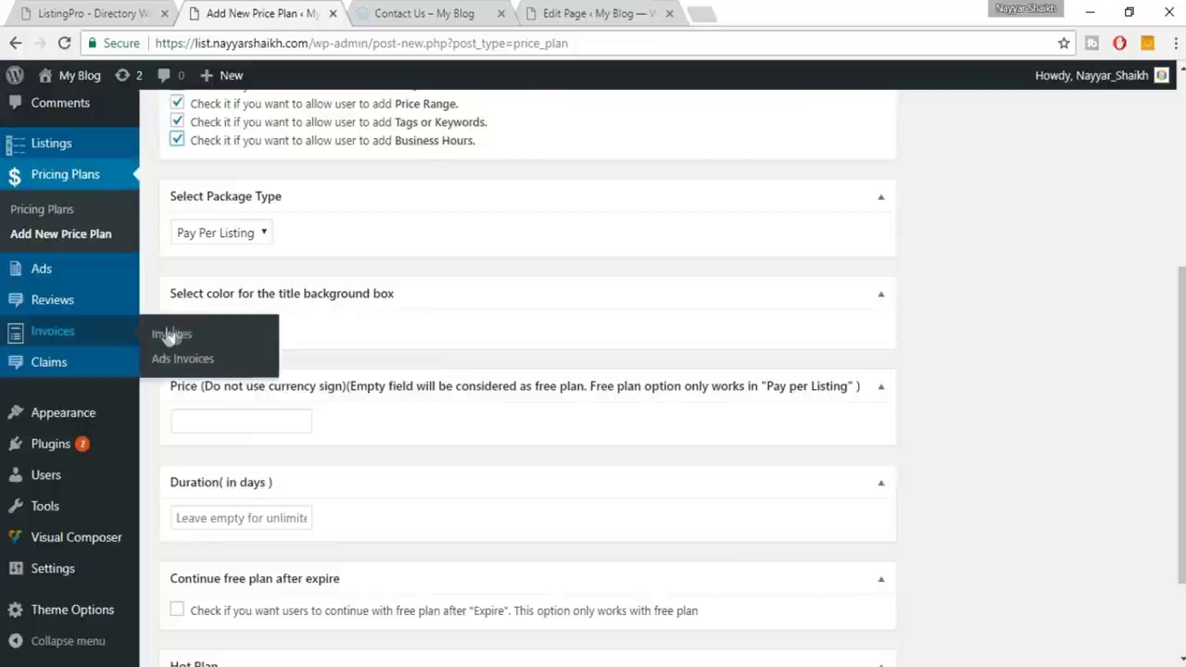
{"action": "left_click", "coordinate": [190, 327]}
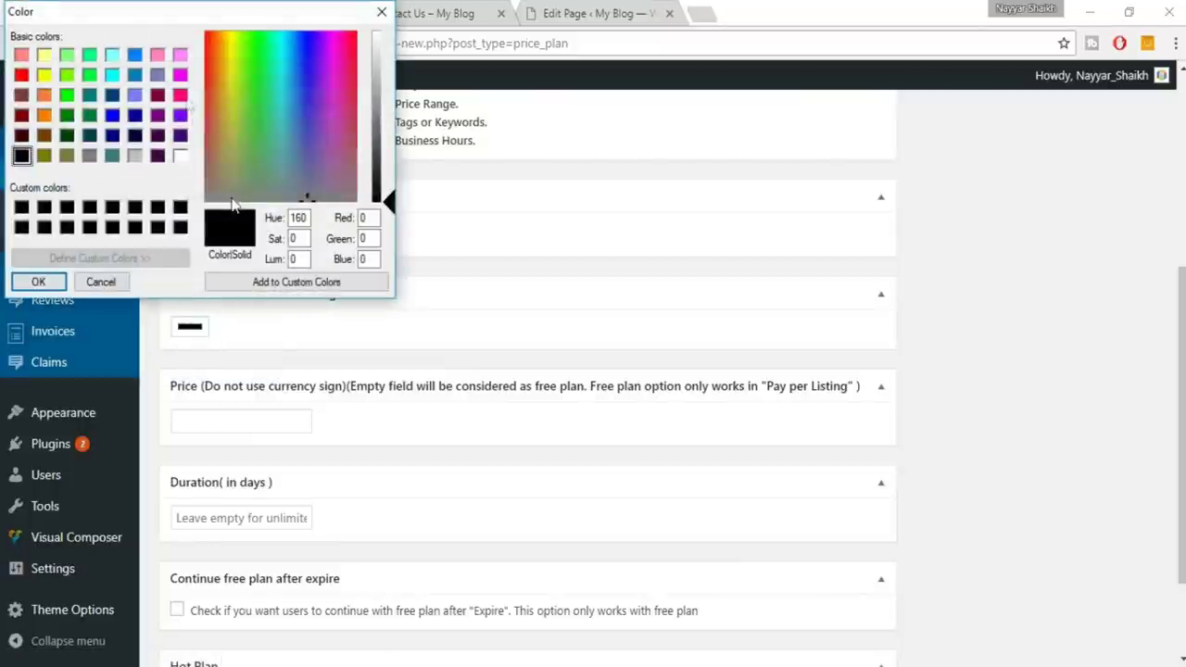
{"action": "left_click", "coordinate": [135, 56]}
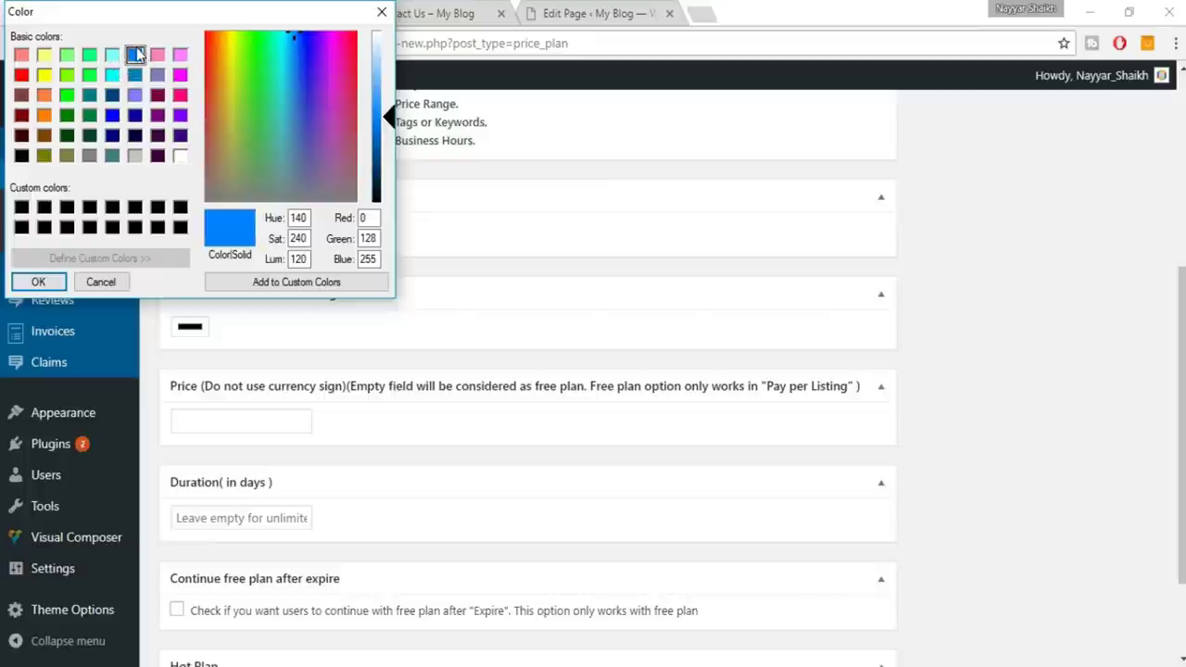
{"action": "left_click", "coordinate": [36, 280]}
Set the price to 5 and the duration to 60 days.
{"action": "scroll", "coordinate": [436, 386], "scroll_direction": "down", "scroll_amount": 3}
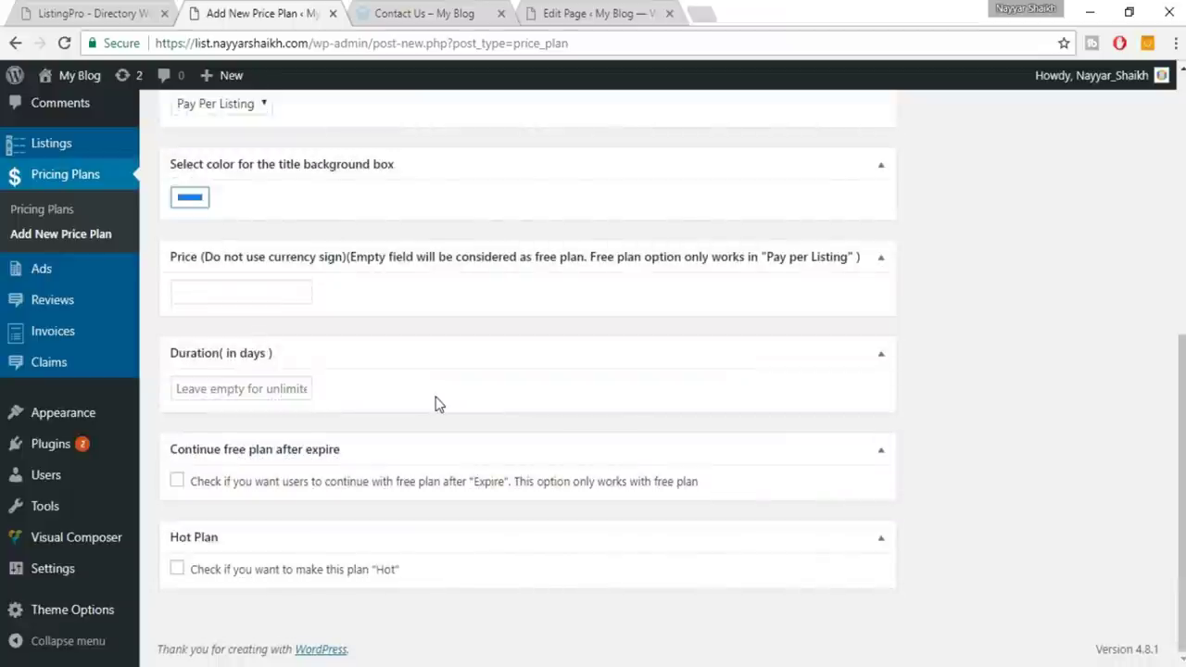
{"action": "left_click", "coordinate": [259, 387]}
{"action": "left_click", "coordinate": [241, 296]}
{"action": "type", "text": "5"}
{"action": "left_click", "coordinate": [360, 296]}
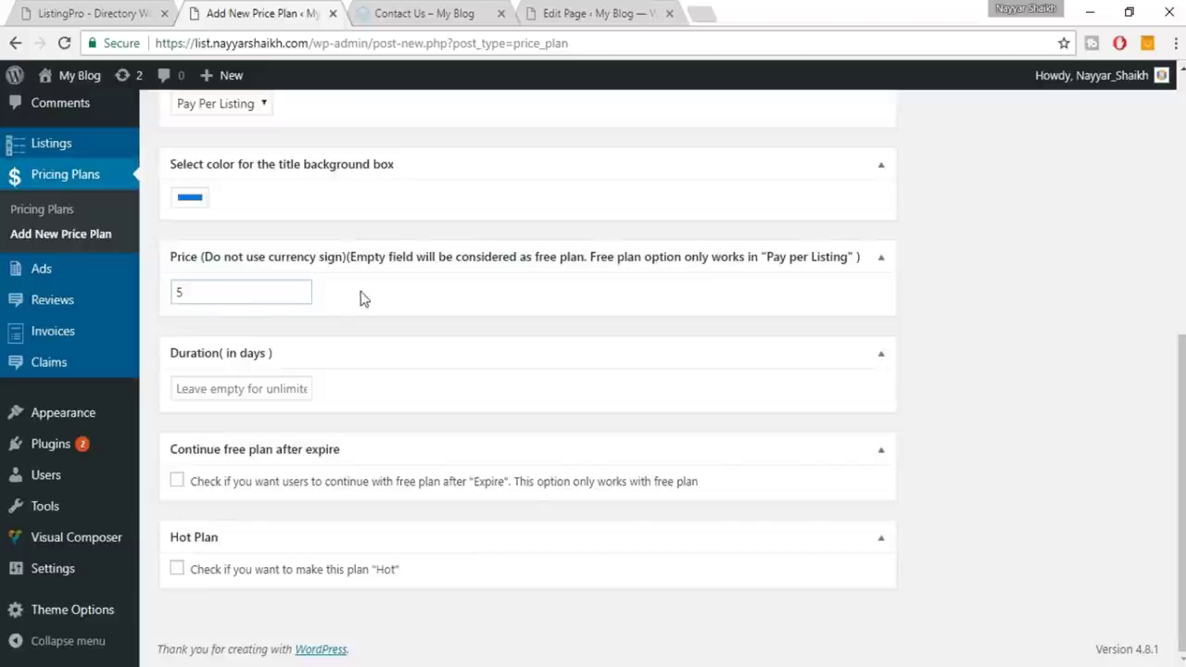
{"action": "left_click", "coordinate": [257, 390]}
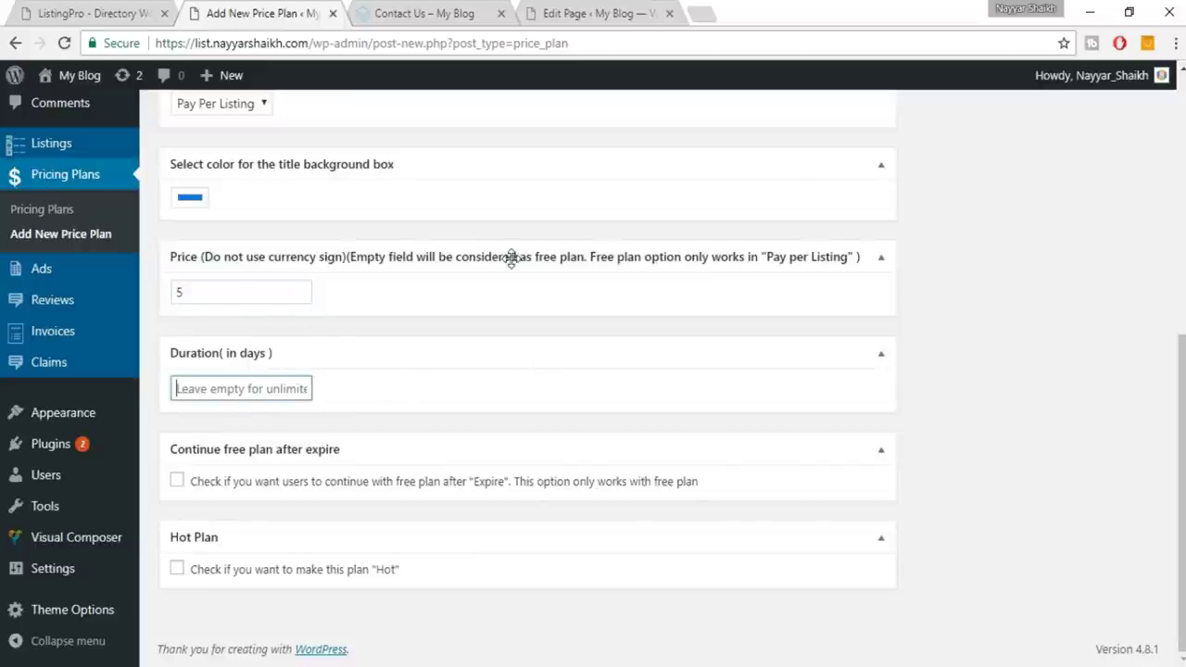
{"action": "type", "text": "60"}
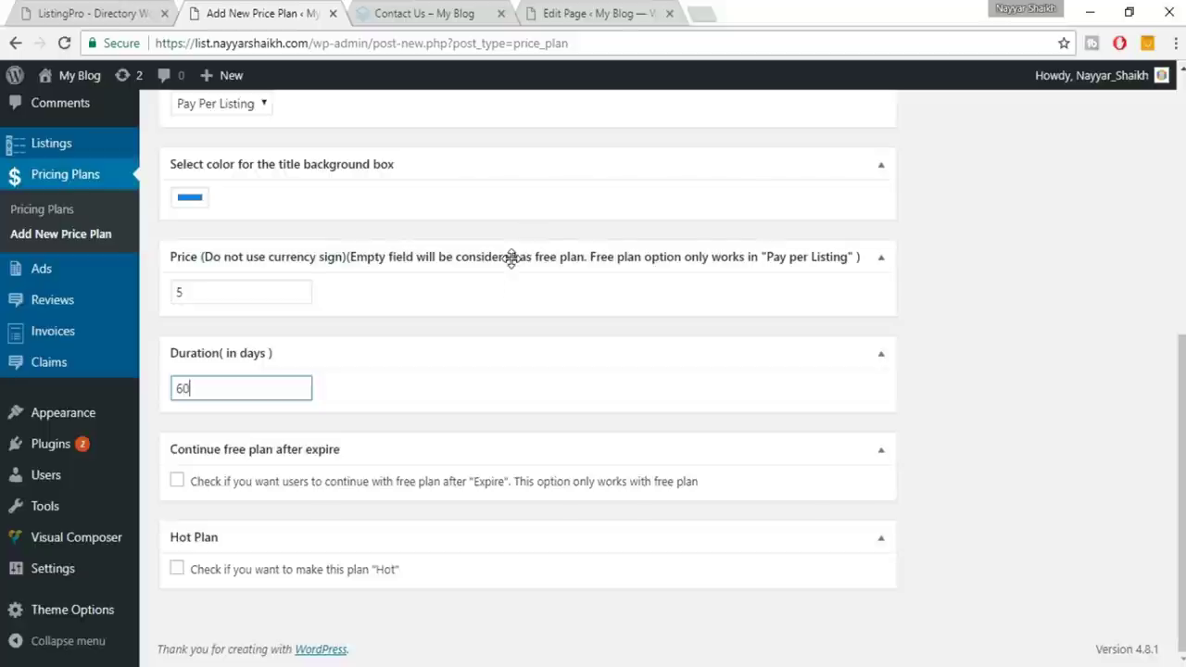
{"action": "left_click", "coordinate": [501, 360]}
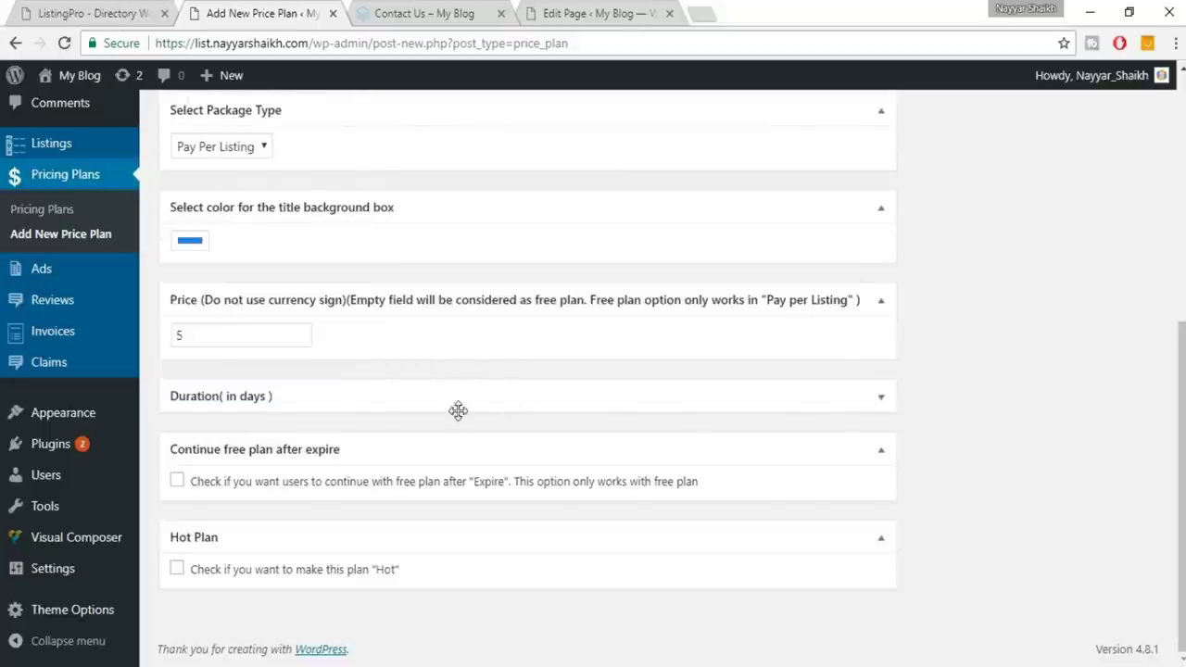
{"action": "left_click", "coordinate": [639, 398]}
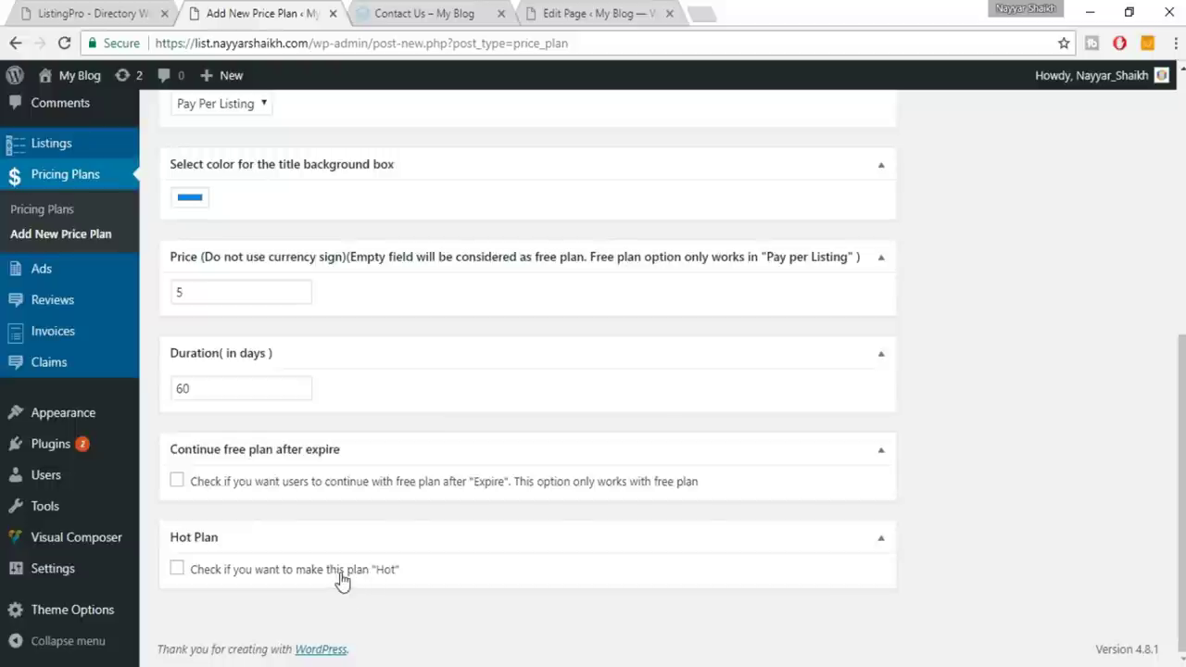
Publish the Premium price plan.
{"action": "scroll", "coordinate": [1098, 568], "scroll_direction": "up", "scroll_amount": 6}
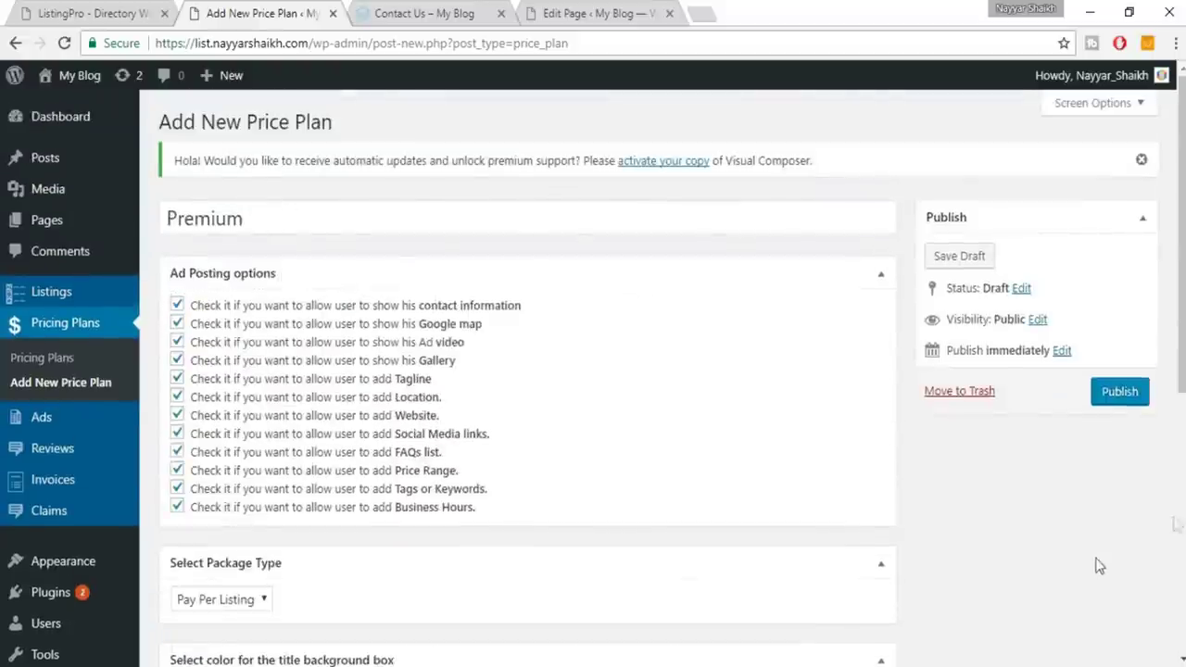
{"action": "left_click", "coordinate": [1124, 397]}
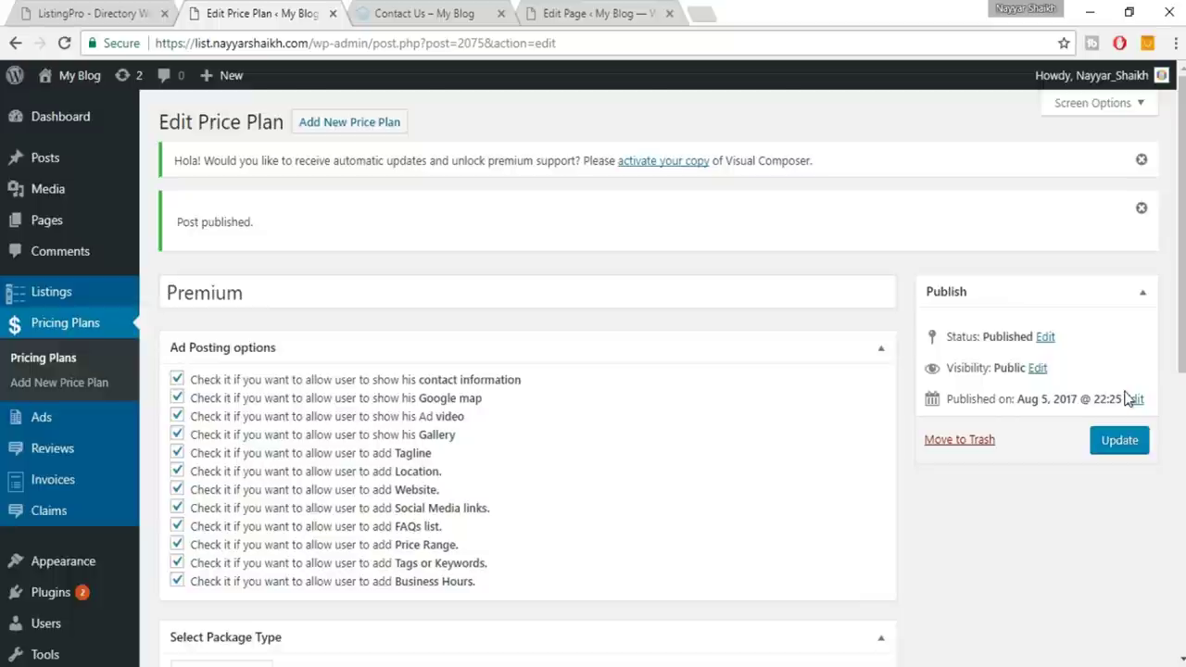
{"action": "mouse_move", "coordinate": [54, 222]}
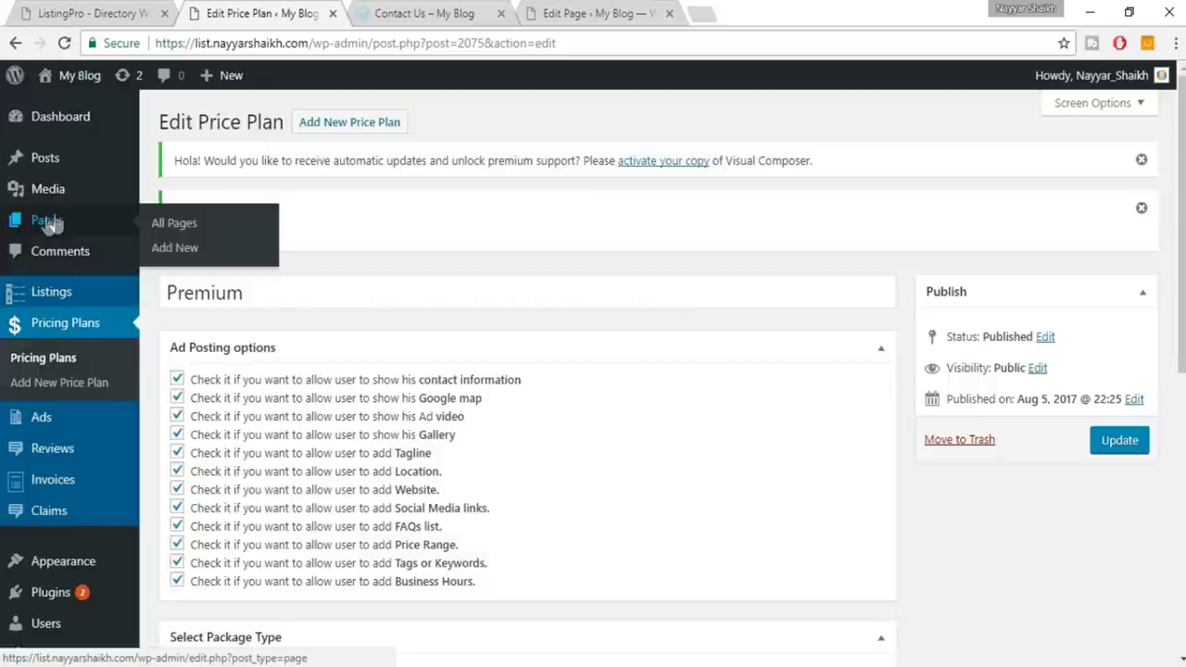
Create a new page titled 'Price & Plan' and publish it.
{"action": "left_click", "coordinate": [176, 249]}
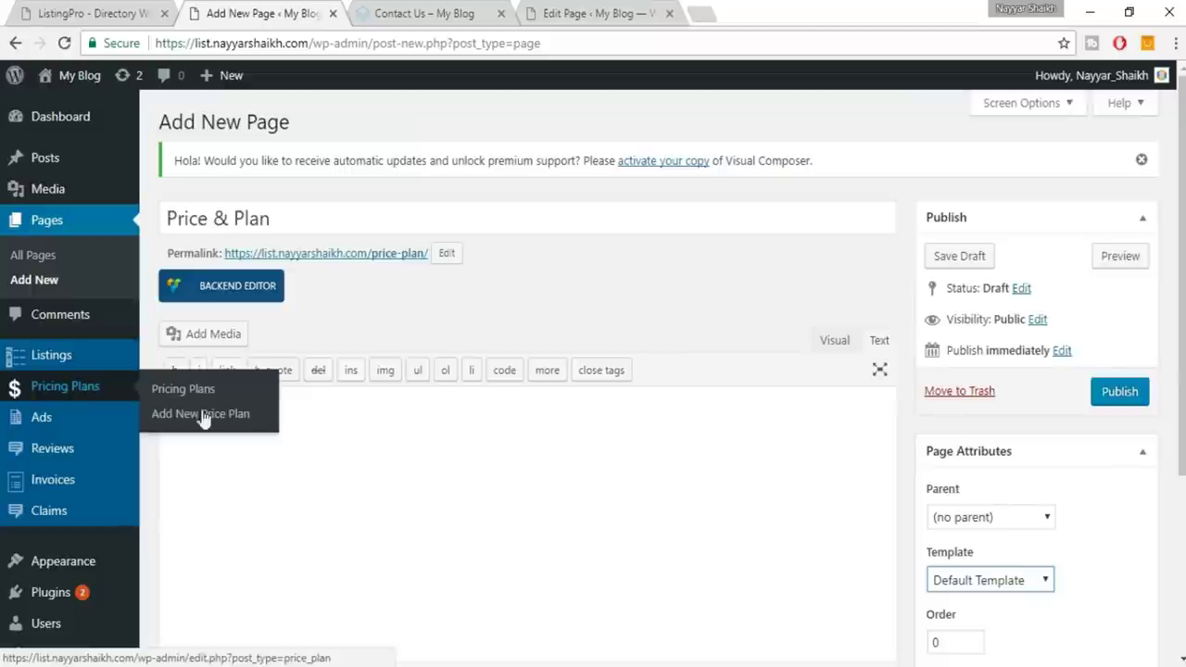
{"action": "scroll", "coordinate": [1178, 490], "scroll_direction": "down", "scroll_amount": 1}
{"action": "scroll", "coordinate": [545, 396], "scroll_direction": "up", "scroll_amount": 1}
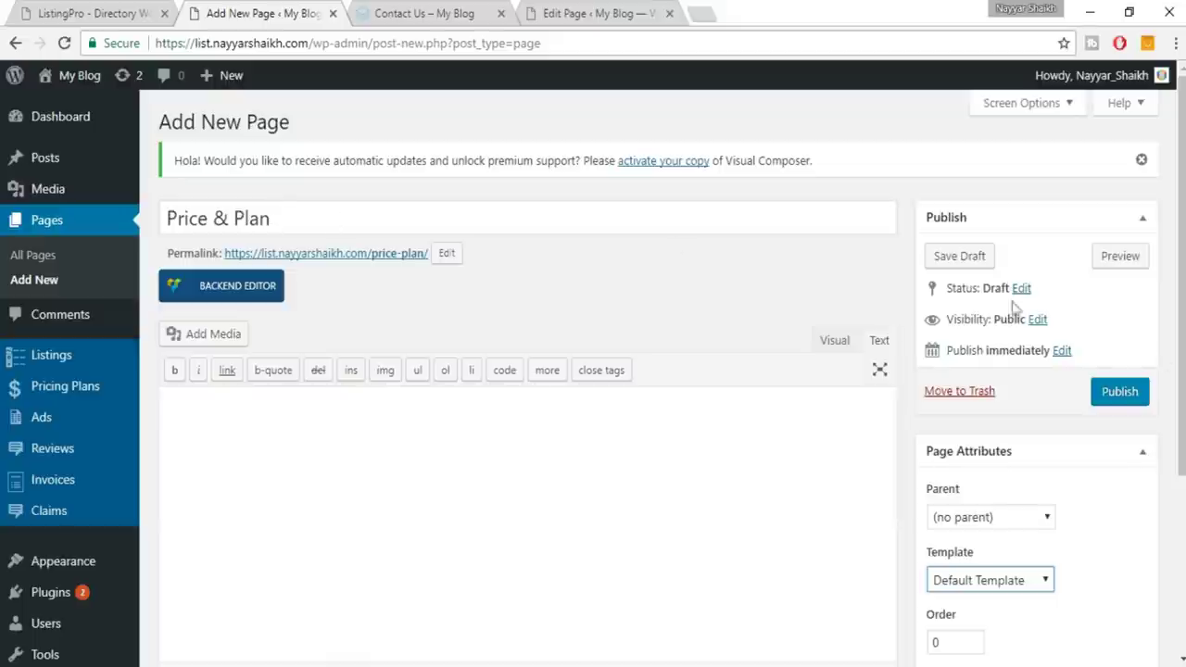
{"action": "left_click", "coordinate": [1100, 393]}
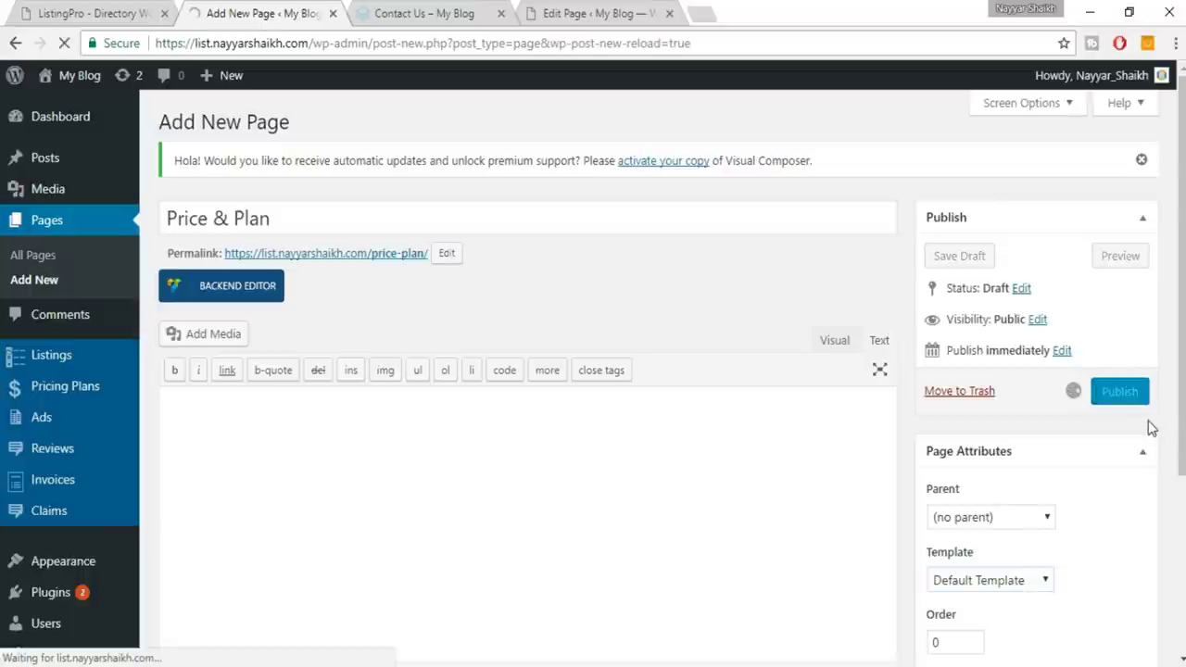
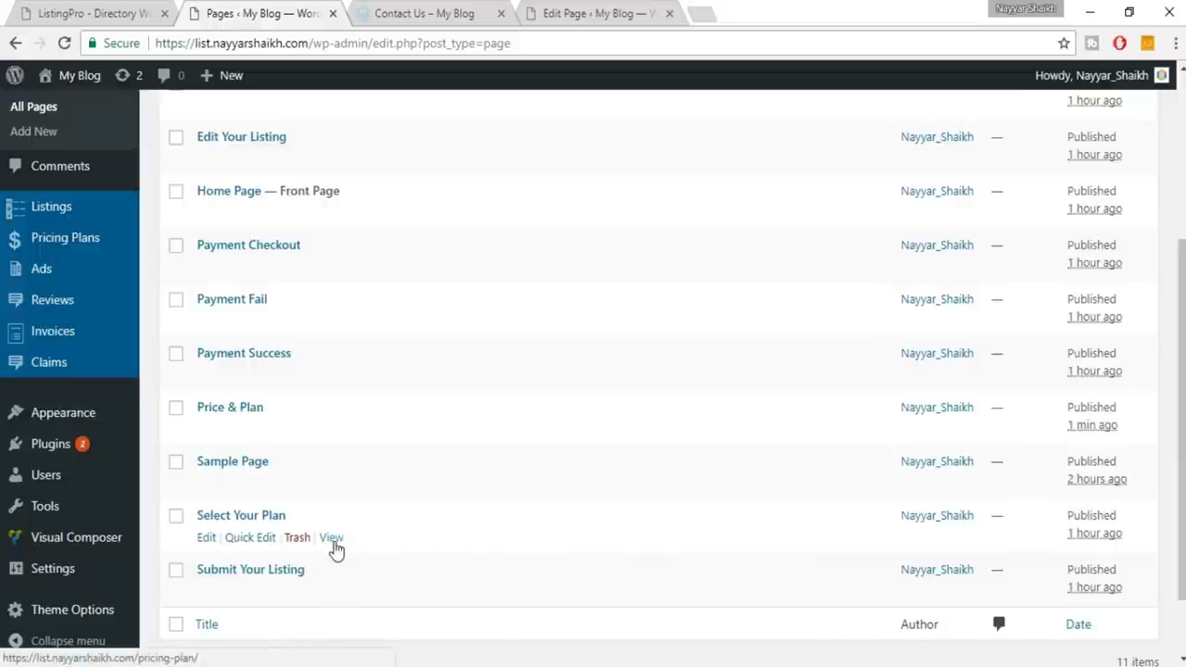
Open the live Select Your Plan page in its own browser tab for a first look.
{"action": "left_click", "coordinate": [332, 537], "text": "ctrl"}
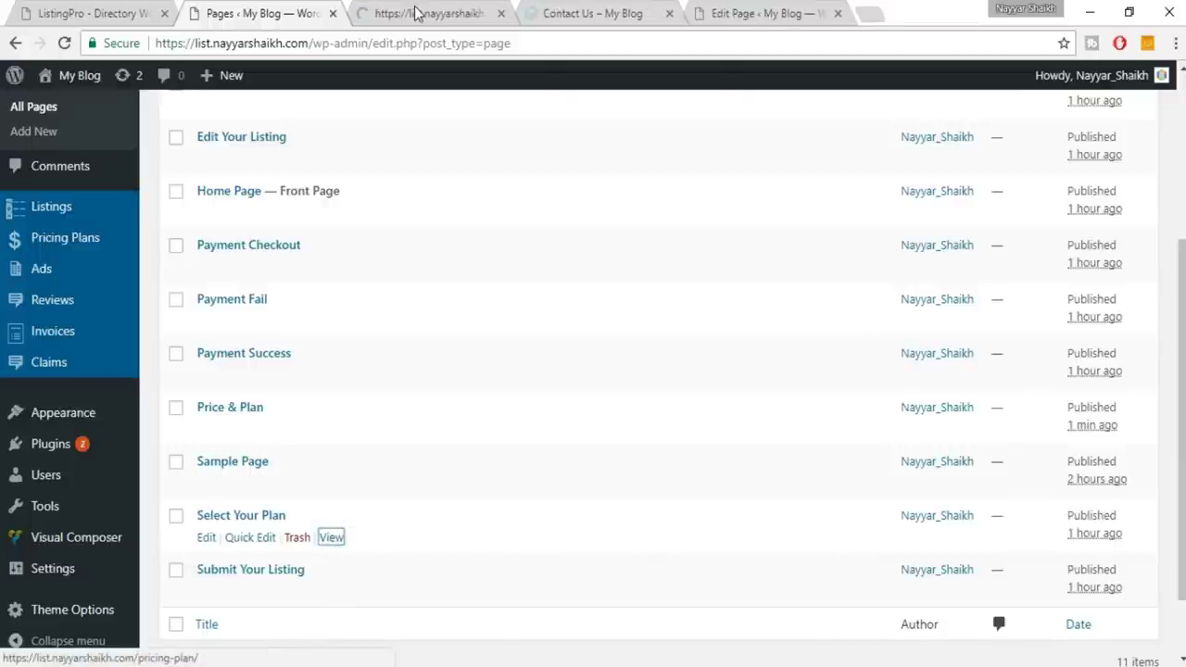
{"action": "key", "text": "ctrl+Tab"}
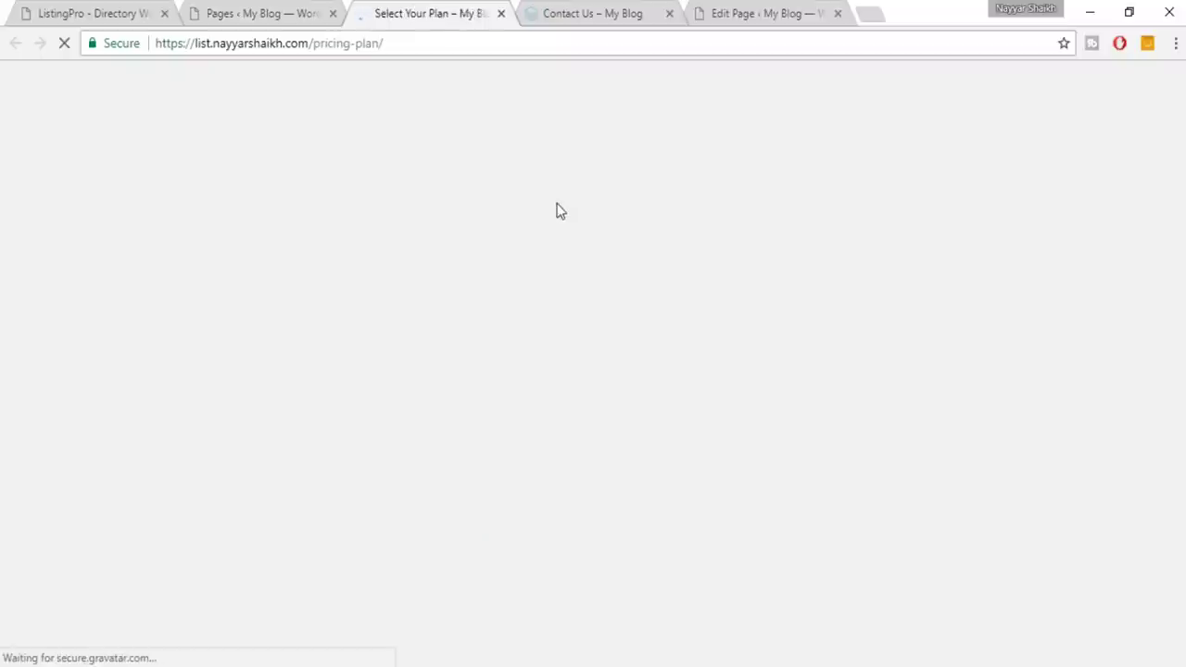
{"action": "scroll", "coordinate": [749, 426], "scroll_direction": "down", "scroll_amount": 2}
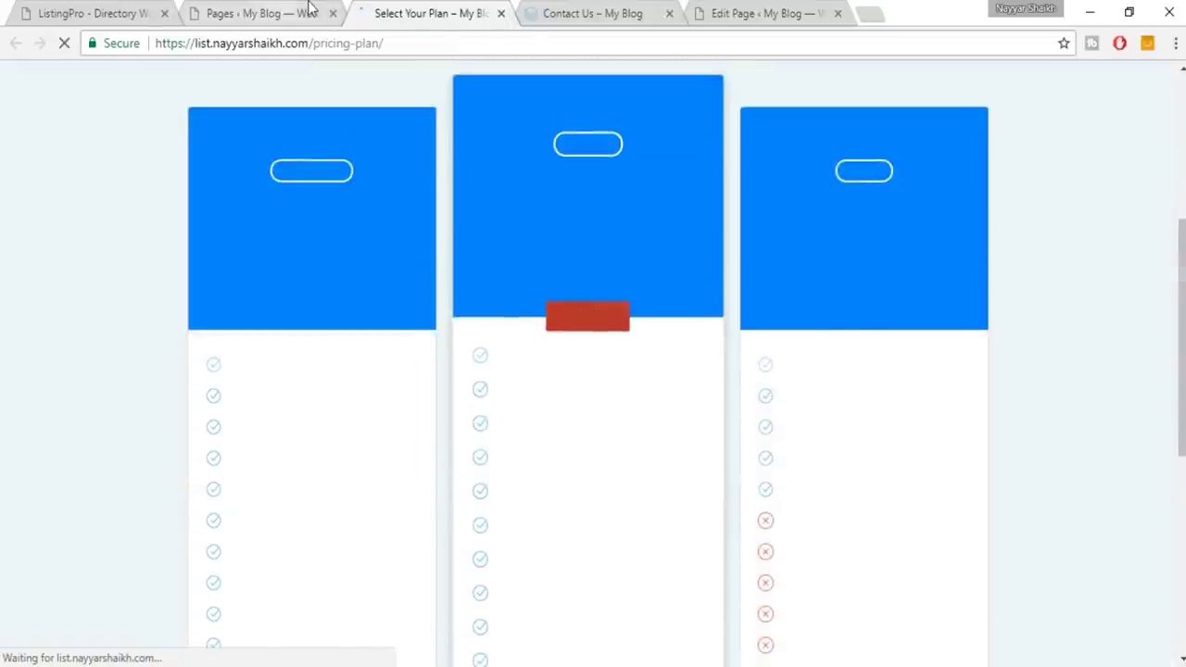
{"action": "left_click", "coordinate": [278, 13]}
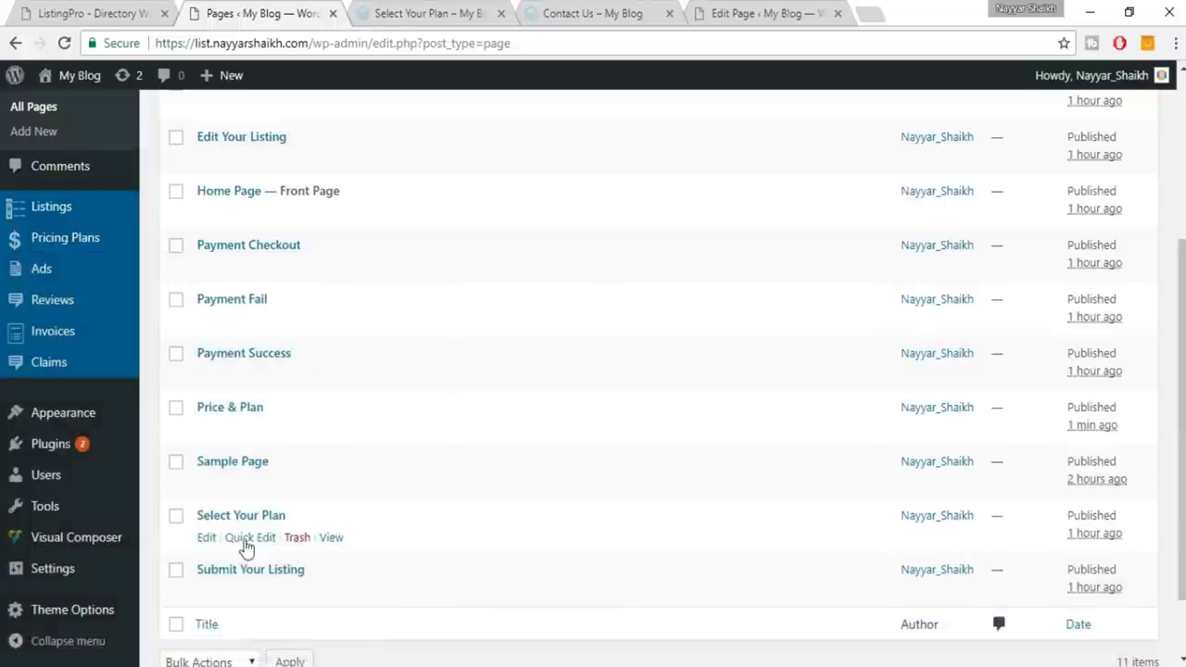
Scroll through the pricing plans on the Select Your Plan page.
{"action": "left_click", "coordinate": [408, 14]}
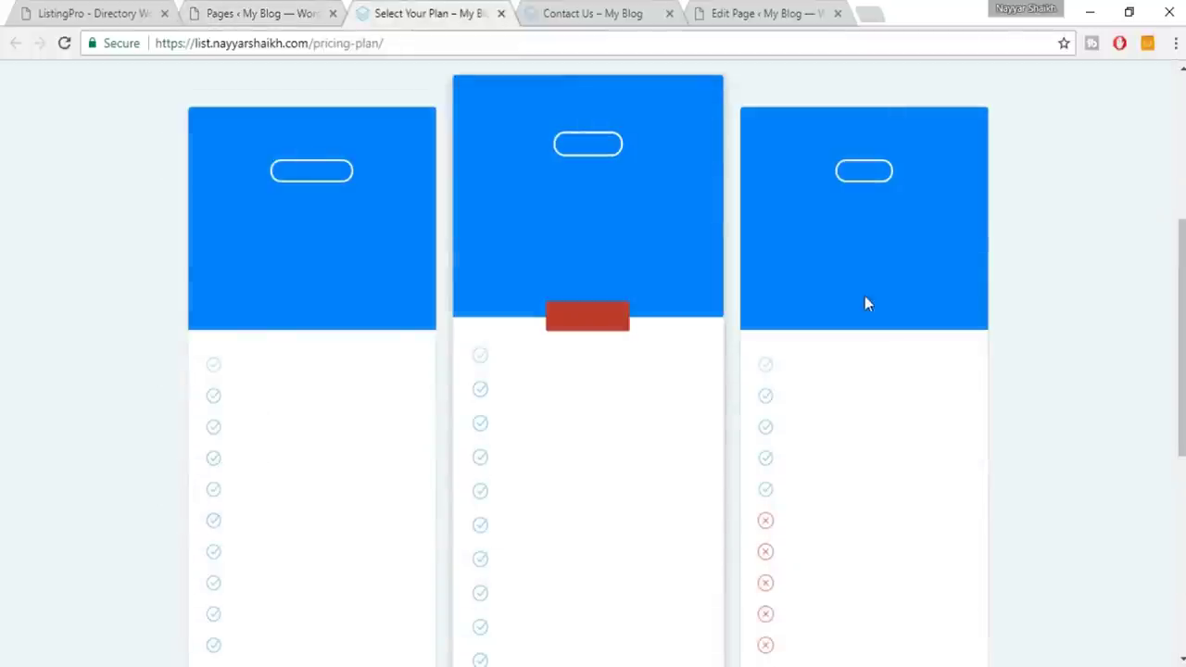
{"action": "scroll", "coordinate": [985, 339], "scroll_direction": "down", "scroll_amount": 2}
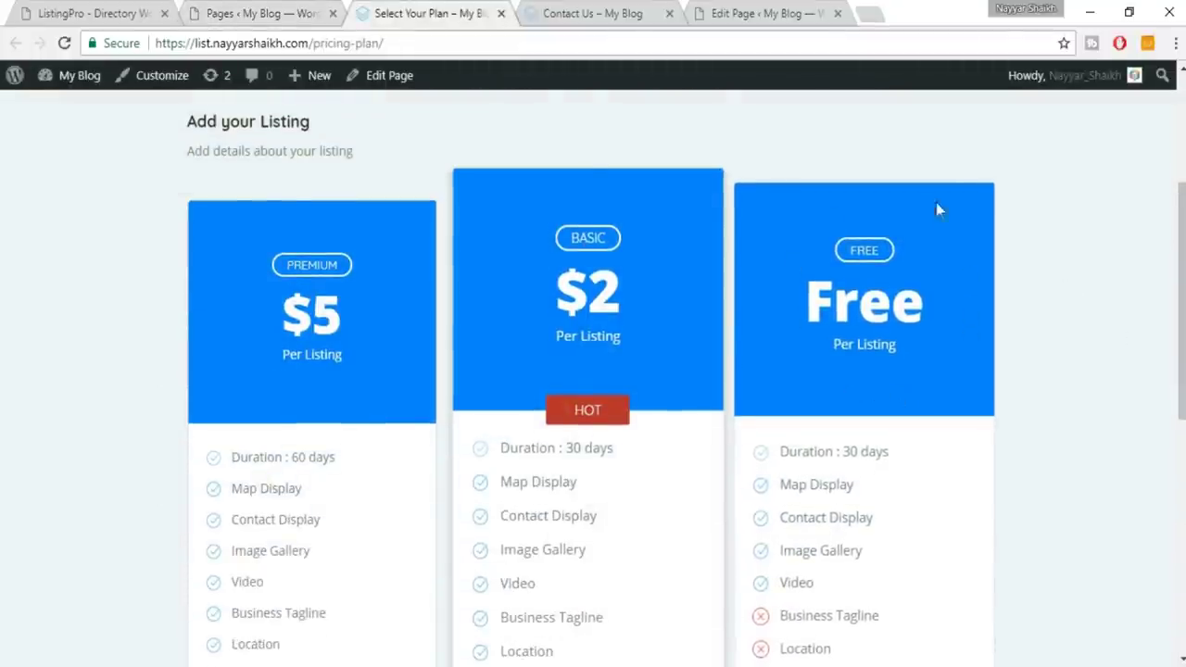
{"action": "scroll", "coordinate": [1035, 331], "scroll_direction": "down", "scroll_amount": 3}
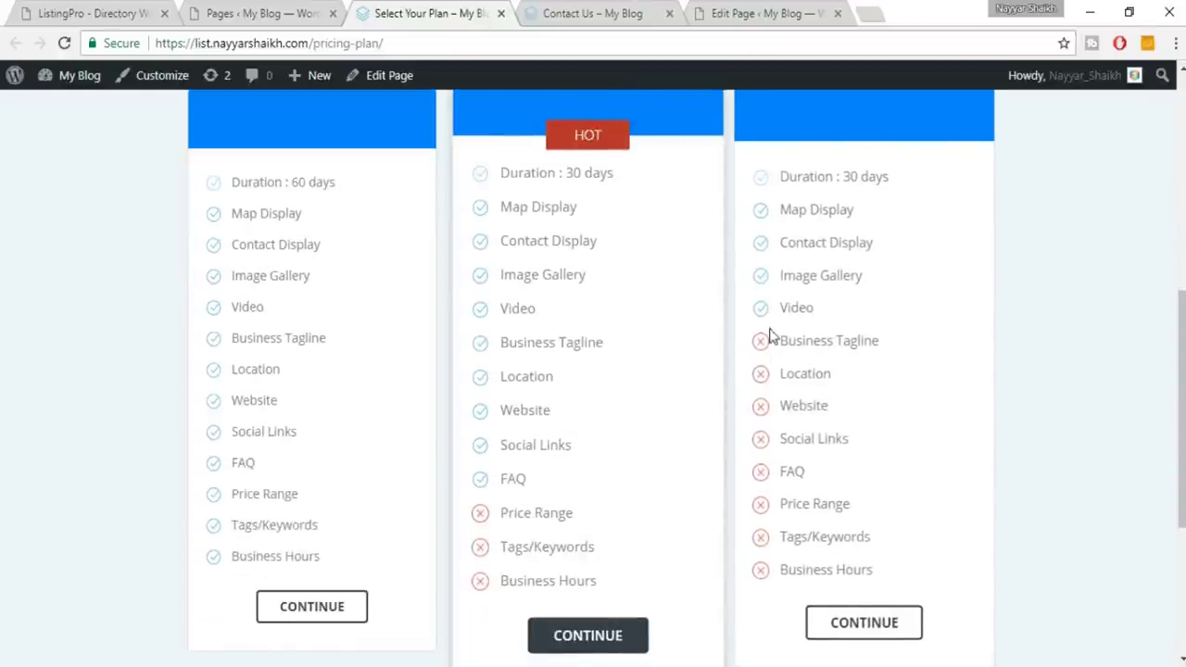
{"action": "scroll", "coordinate": [759, 560], "scroll_direction": "up", "scroll_amount": 3}
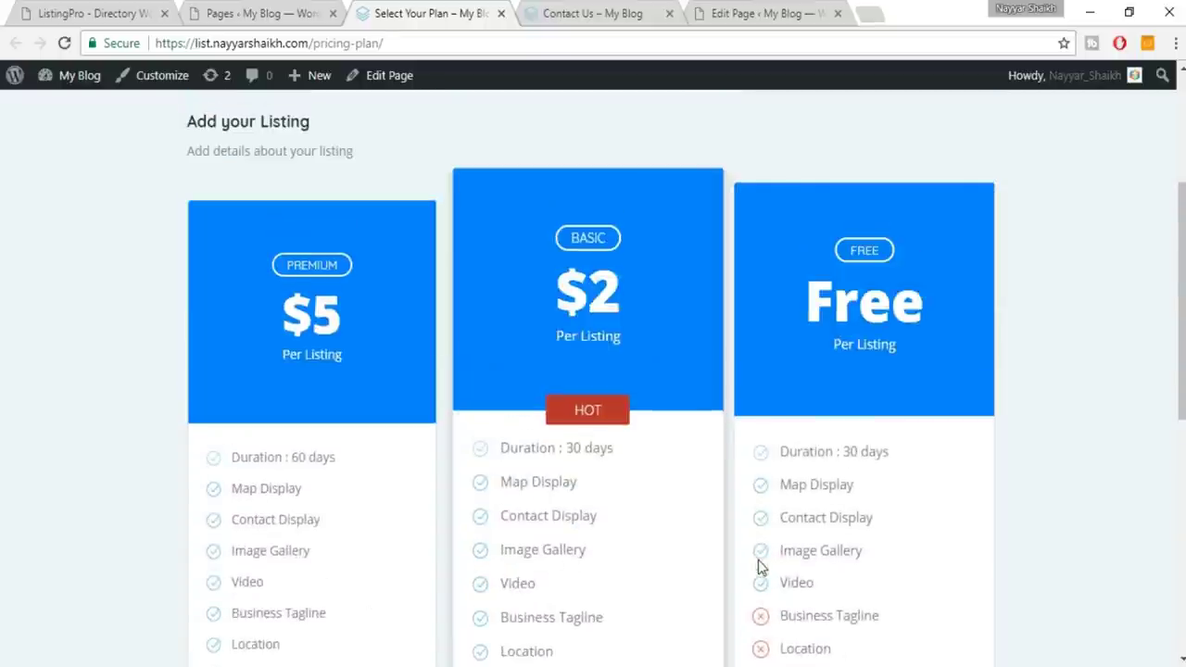
{"action": "scroll", "coordinate": [759, 566], "scroll_direction": "up", "scroll_amount": 2}
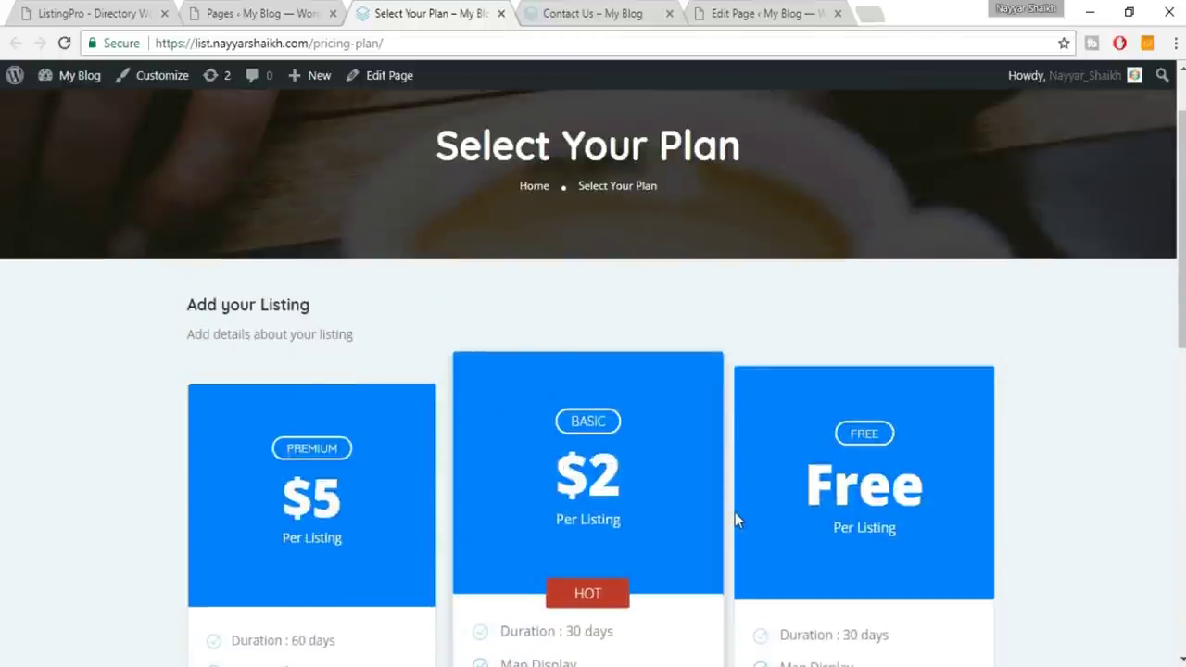
{"action": "scroll", "coordinate": [735, 519], "scroll_direction": "down", "scroll_amount": 6}
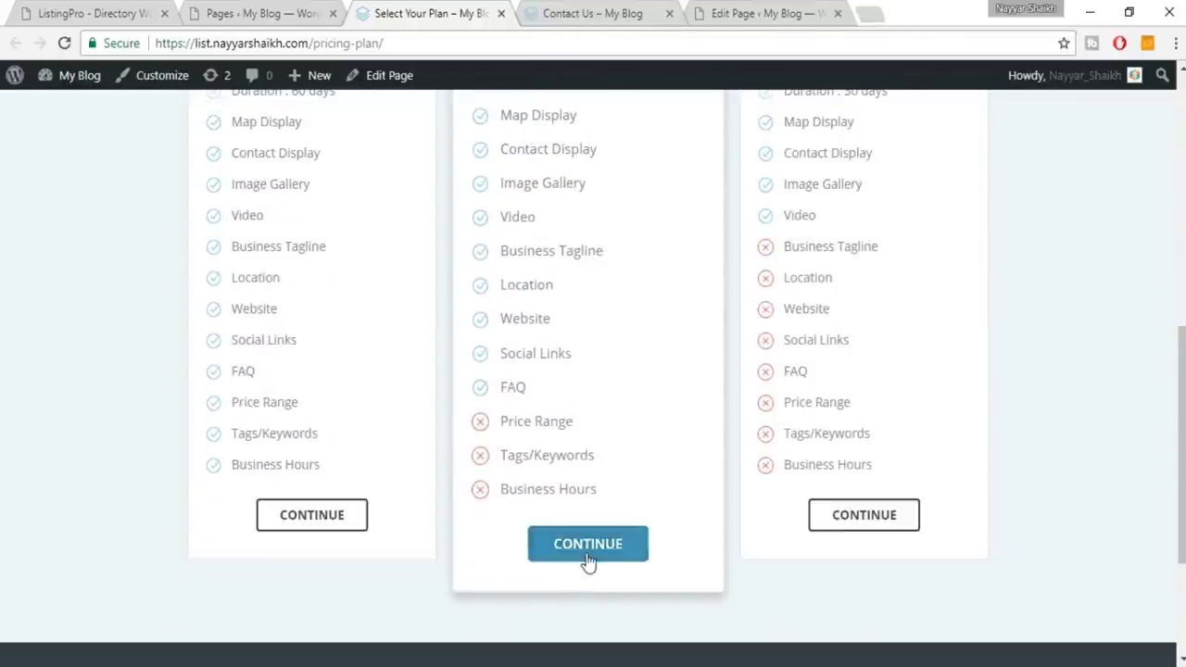
{"action": "scroll", "coordinate": [586, 563], "scroll_direction": "up", "scroll_amount": 7}
Try Add Listing, then go back and return to the admin Pages list.
{"action": "left_click", "coordinate": [1123, 136]}
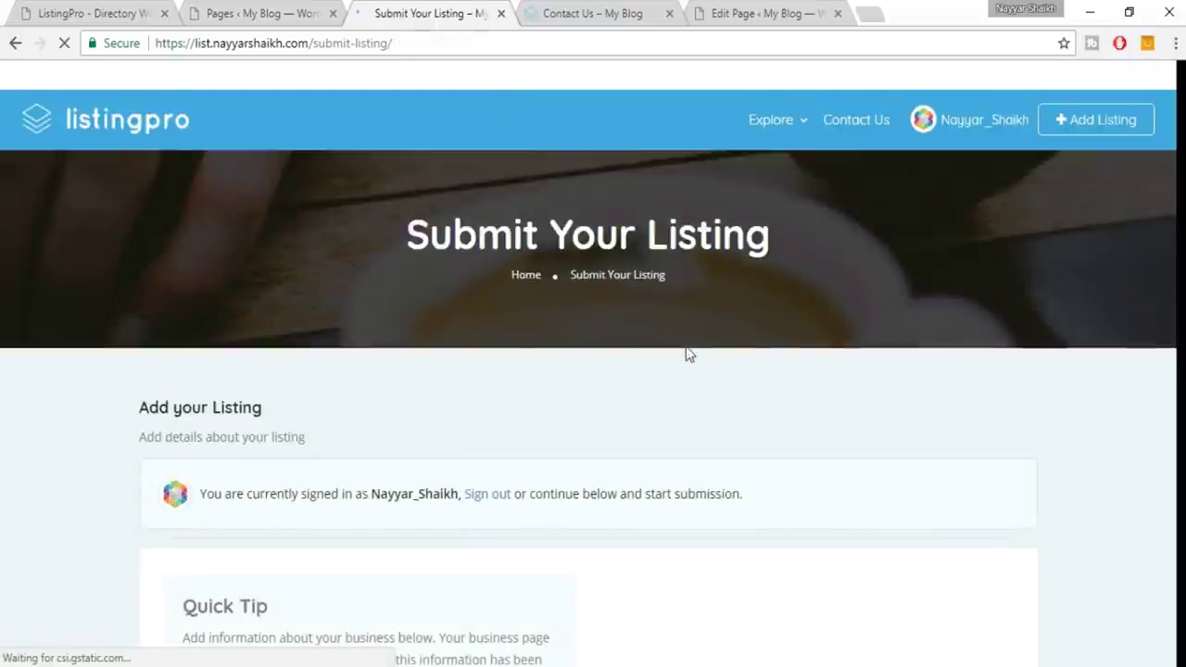
{"action": "scroll", "coordinate": [688, 353], "scroll_direction": "down", "scroll_amount": 4}
{"action": "scroll", "coordinate": [687, 351], "scroll_direction": "up", "scroll_amount": 4}
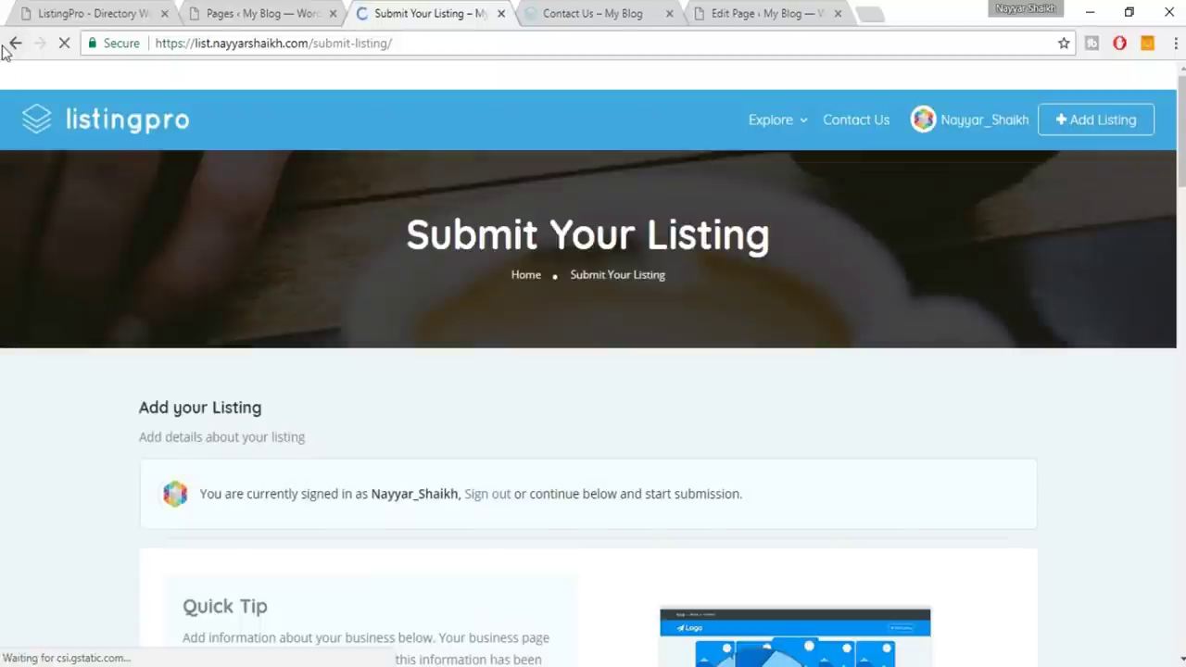
{"action": "left_click", "coordinate": [14, 44]}
{"action": "left_click", "coordinate": [252, 13]}
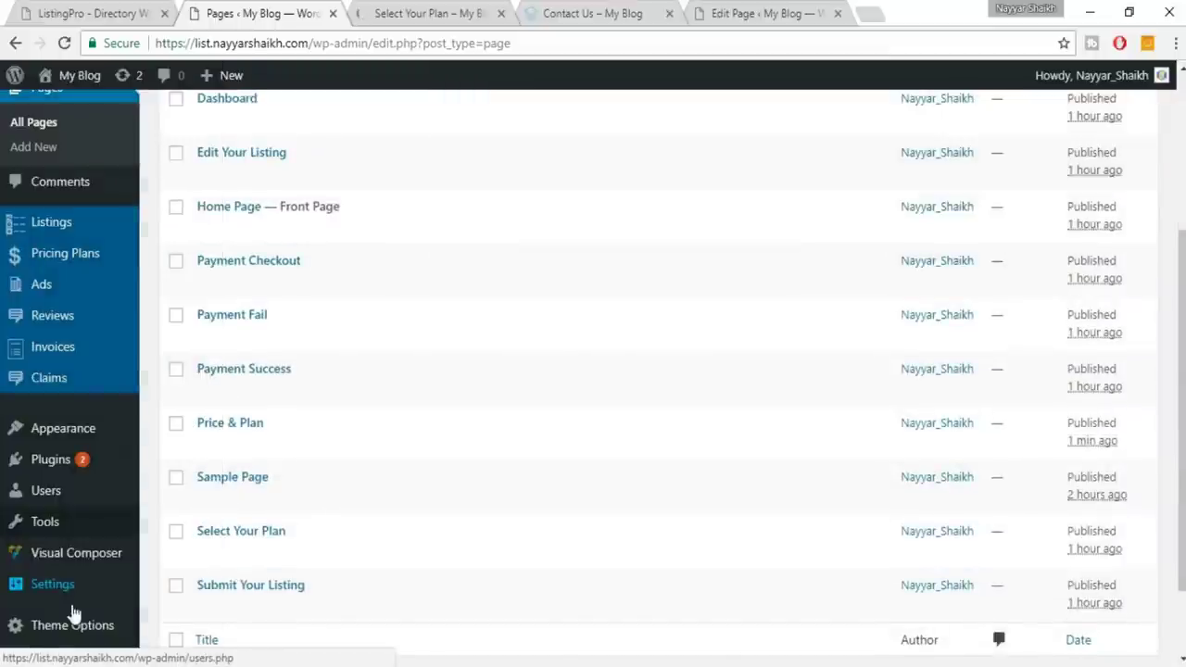
{"action": "scroll", "coordinate": [75, 575], "scroll_direction": "down", "scroll_amount": 1}
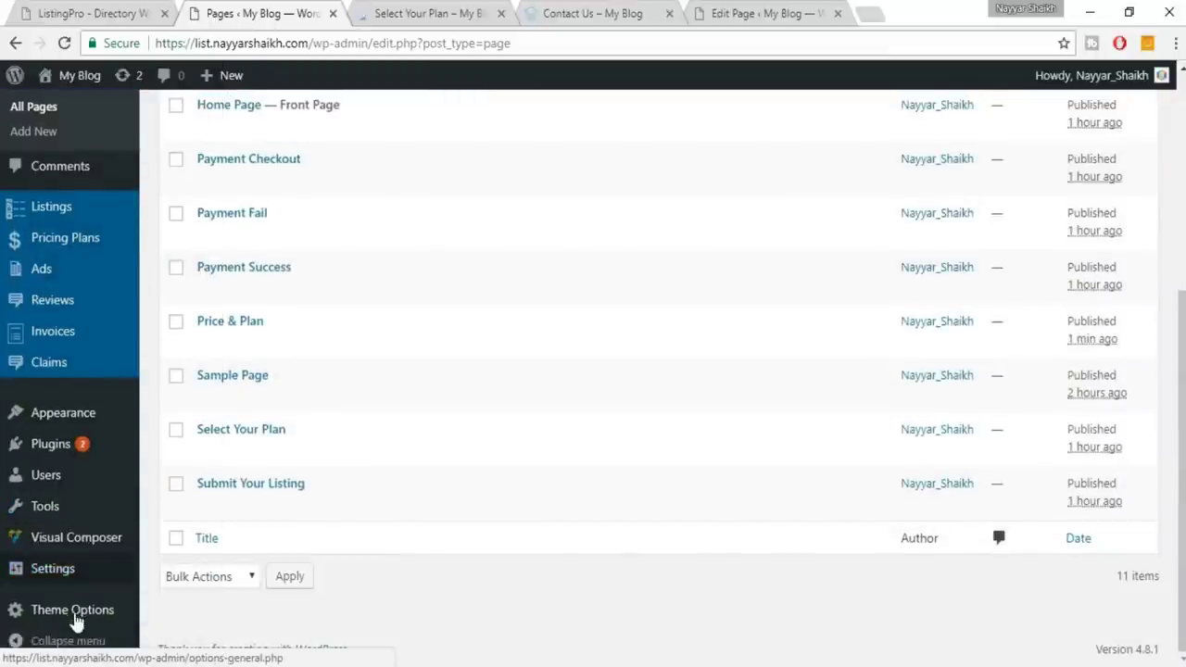
Set Enable Paid Submission to Yes in Payment Settings General, keeping USD as currency.
{"action": "mouse_move", "coordinate": [42, 623]}
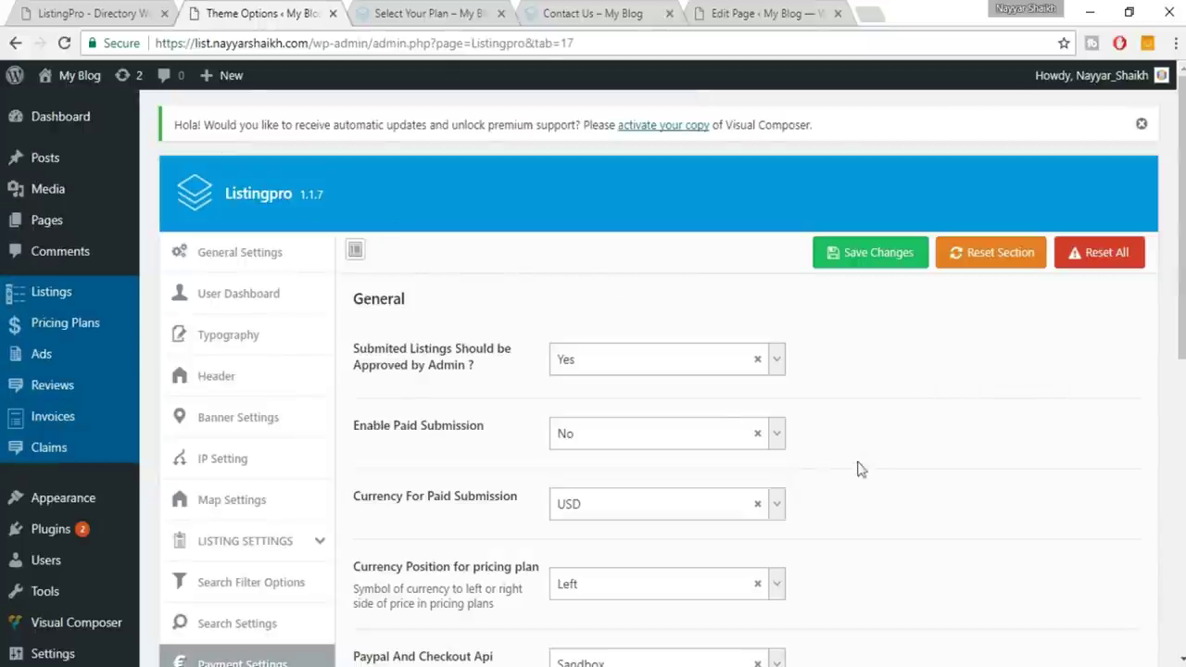
{"action": "scroll", "coordinate": [567, 199], "scroll_direction": "down", "scroll_amount": 2}
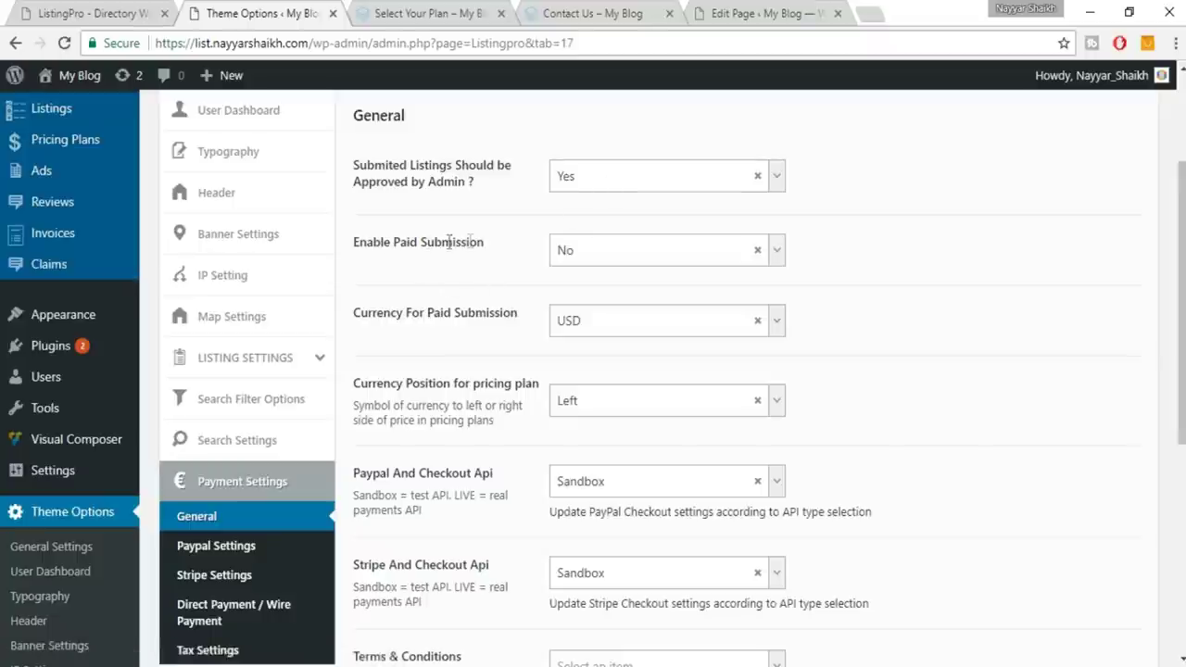
{"action": "left_click", "coordinate": [597, 257]}
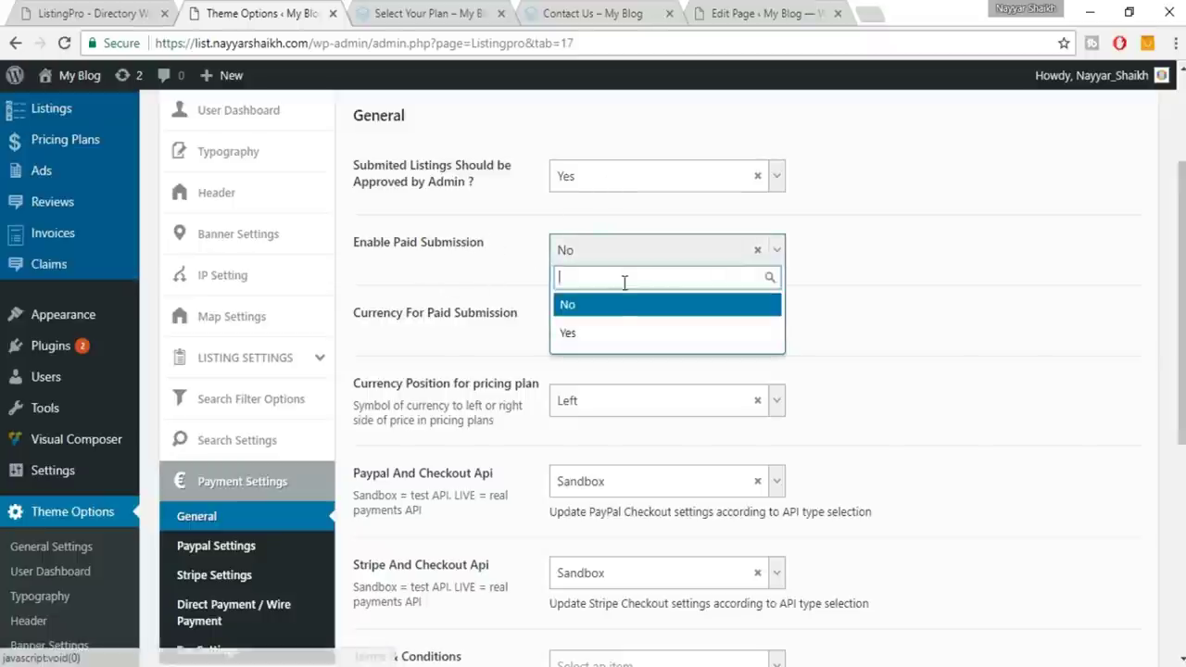
{"action": "left_click", "coordinate": [609, 334]}
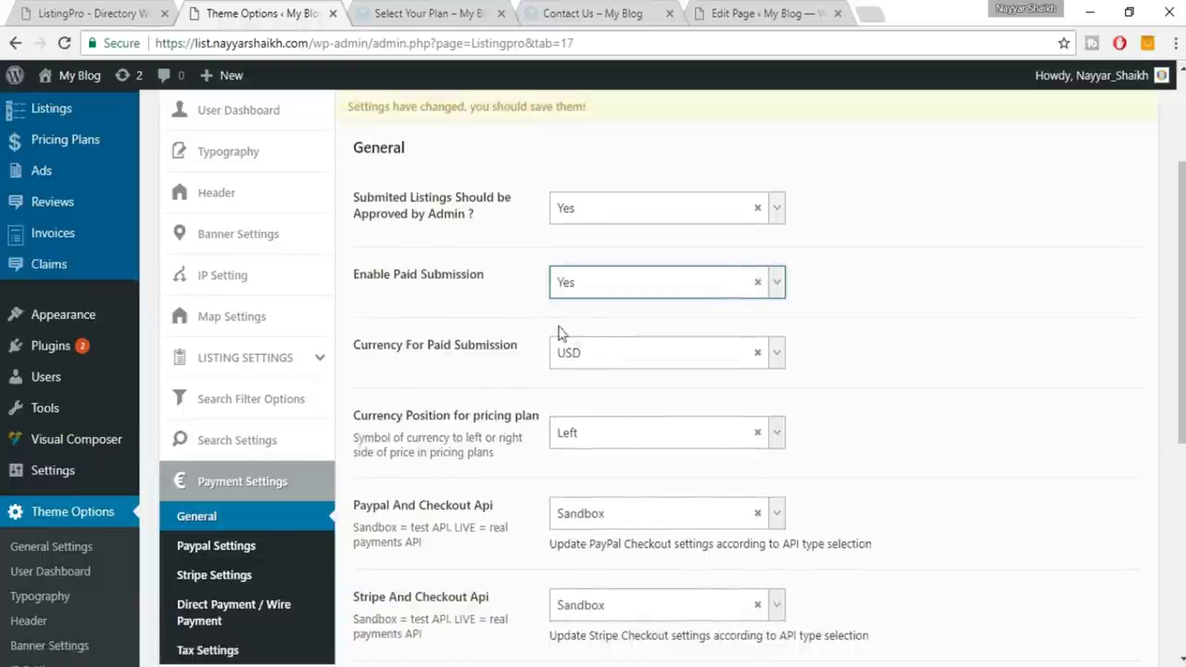
{"action": "left_click", "coordinate": [646, 359]}
{"action": "left_click", "coordinate": [646, 359]}
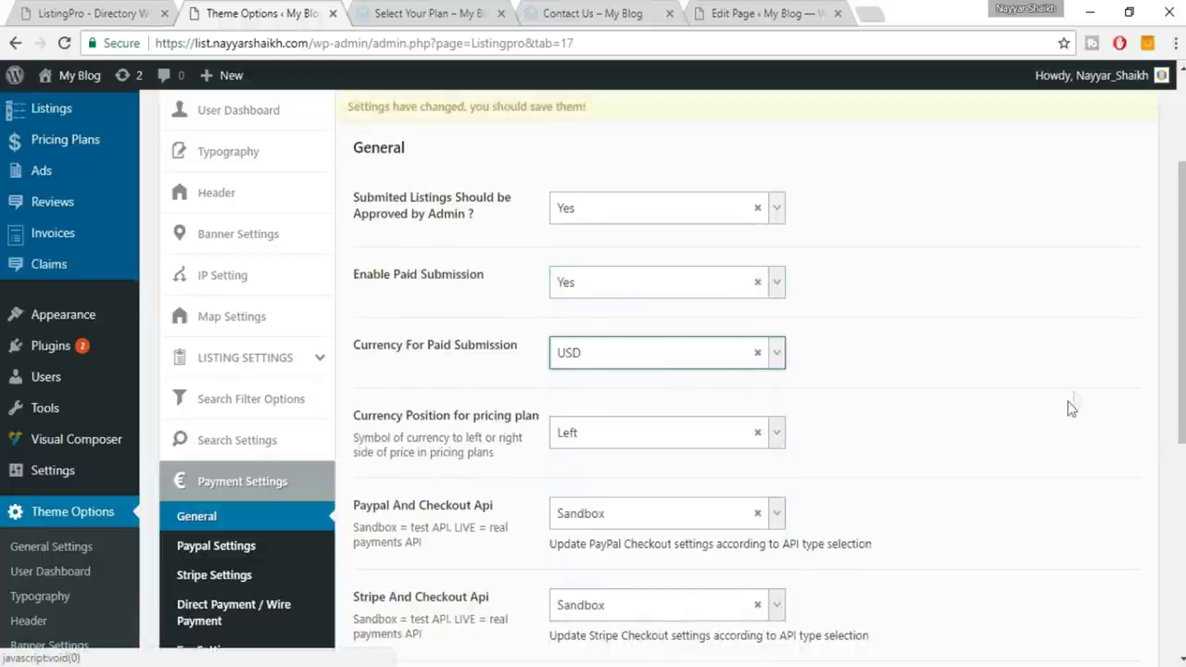
{"action": "scroll", "coordinate": [1066, 408], "scroll_direction": "down", "scroll_amount": 2}
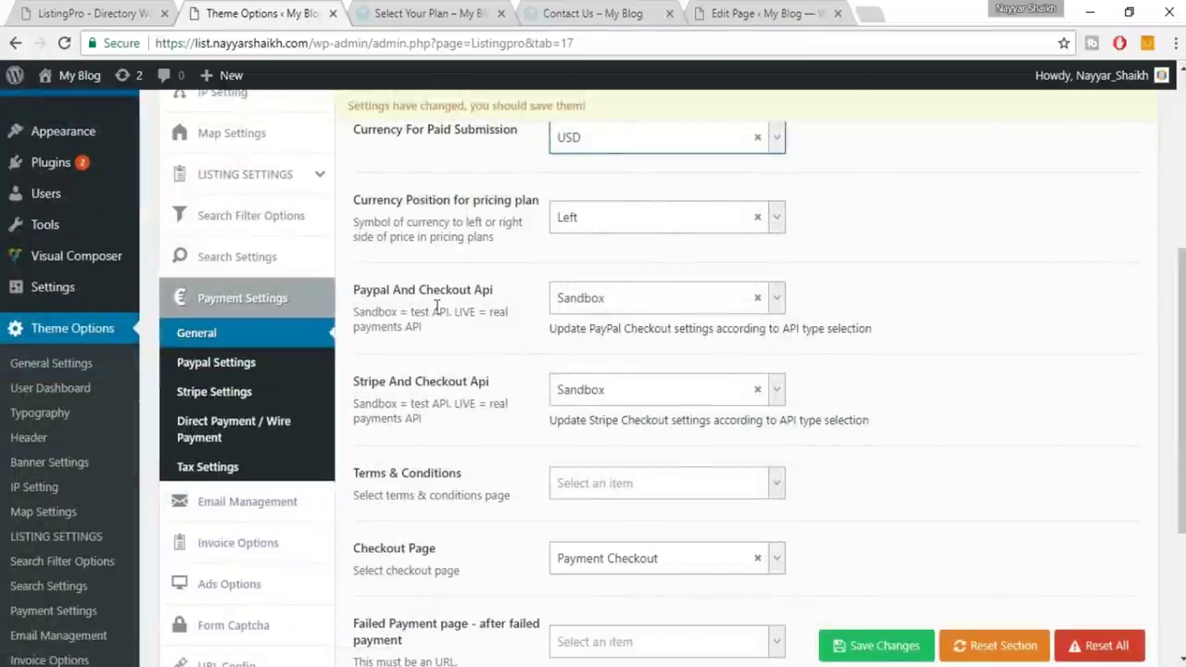
Switch both the PayPal and Stripe API modes to Live.
{"action": "left_click", "coordinate": [577, 304]}
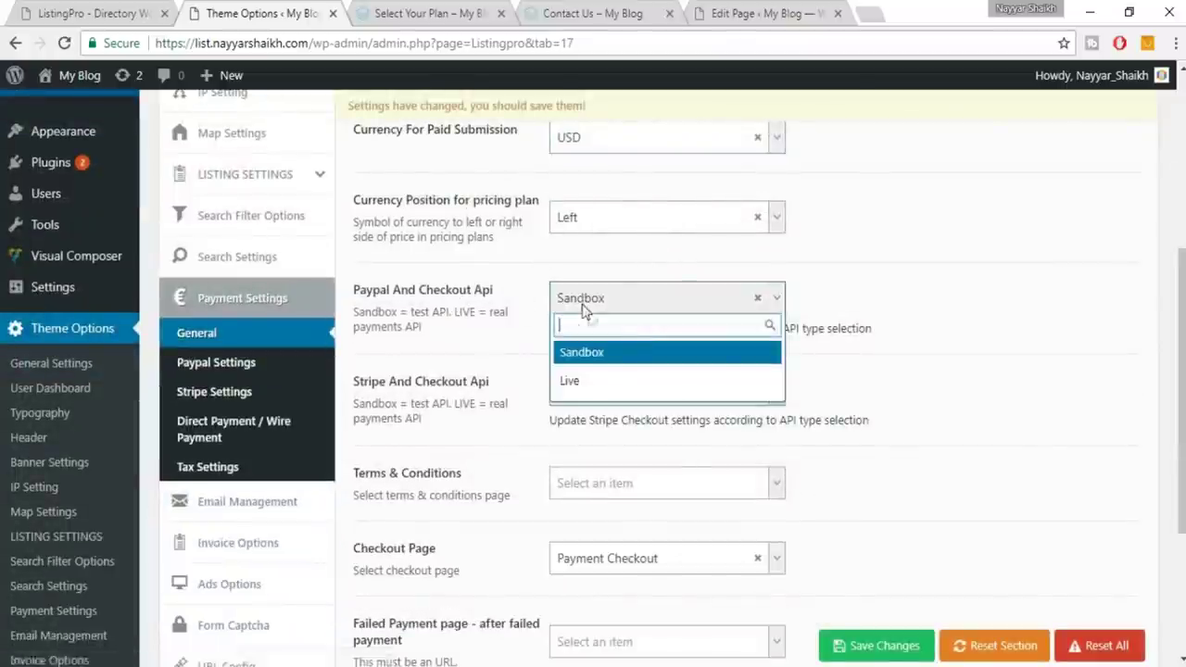
{"action": "left_click", "coordinate": [605, 381]}
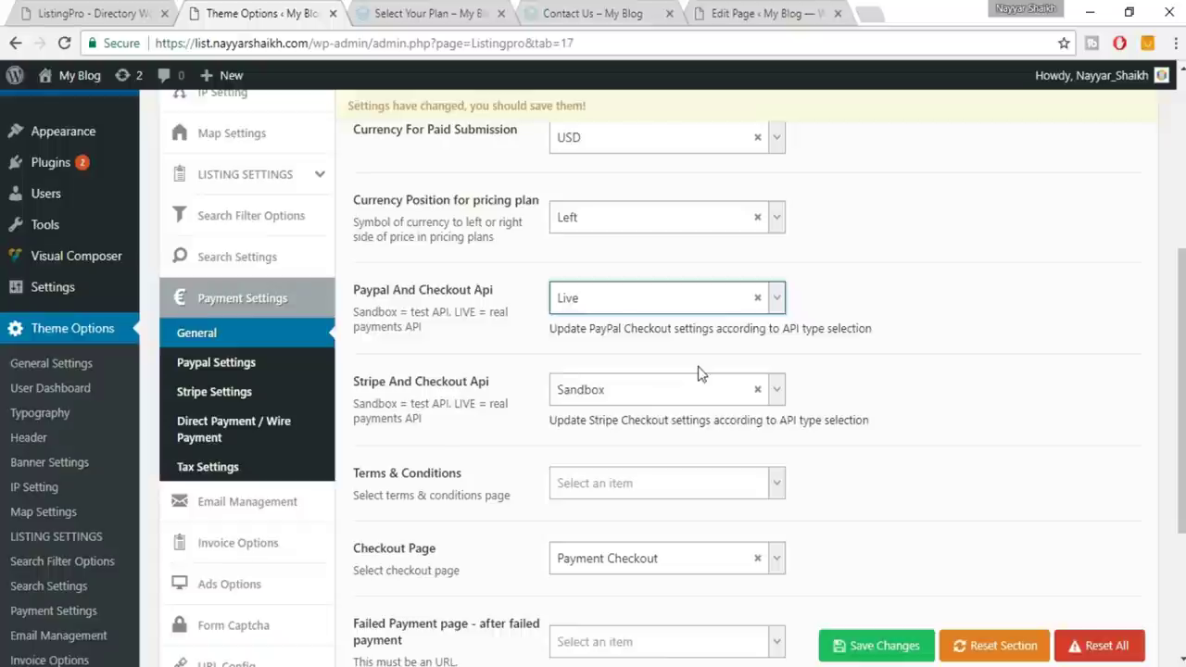
{"action": "left_click", "coordinate": [683, 391]}
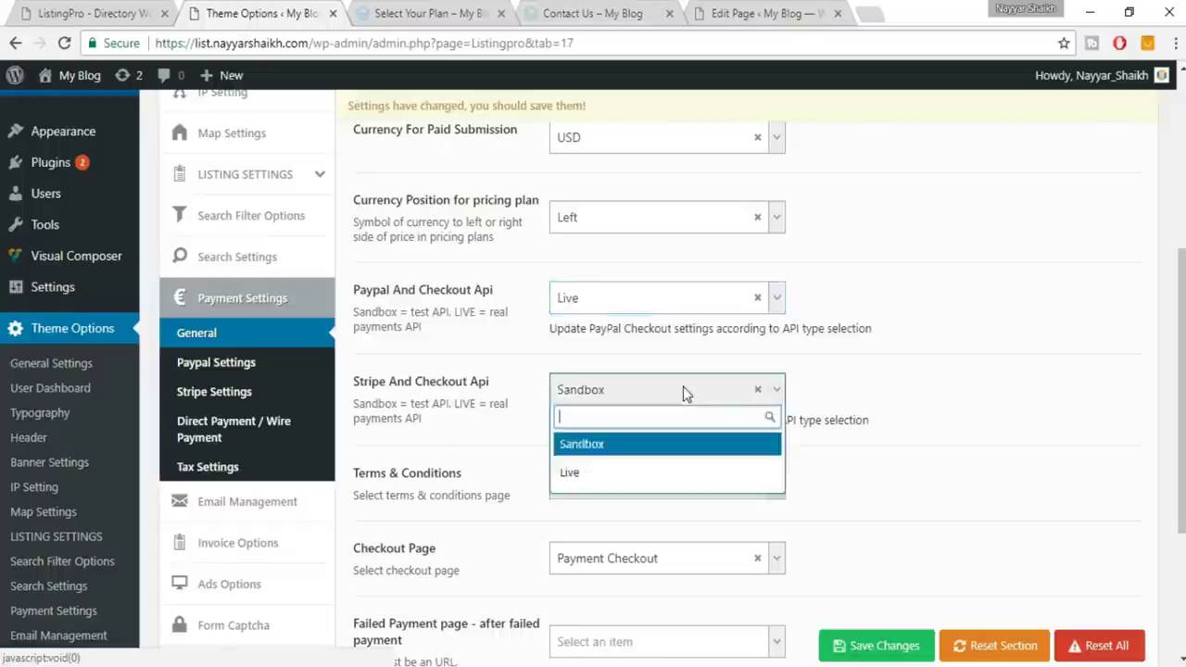
{"action": "left_click", "coordinate": [602, 478]}
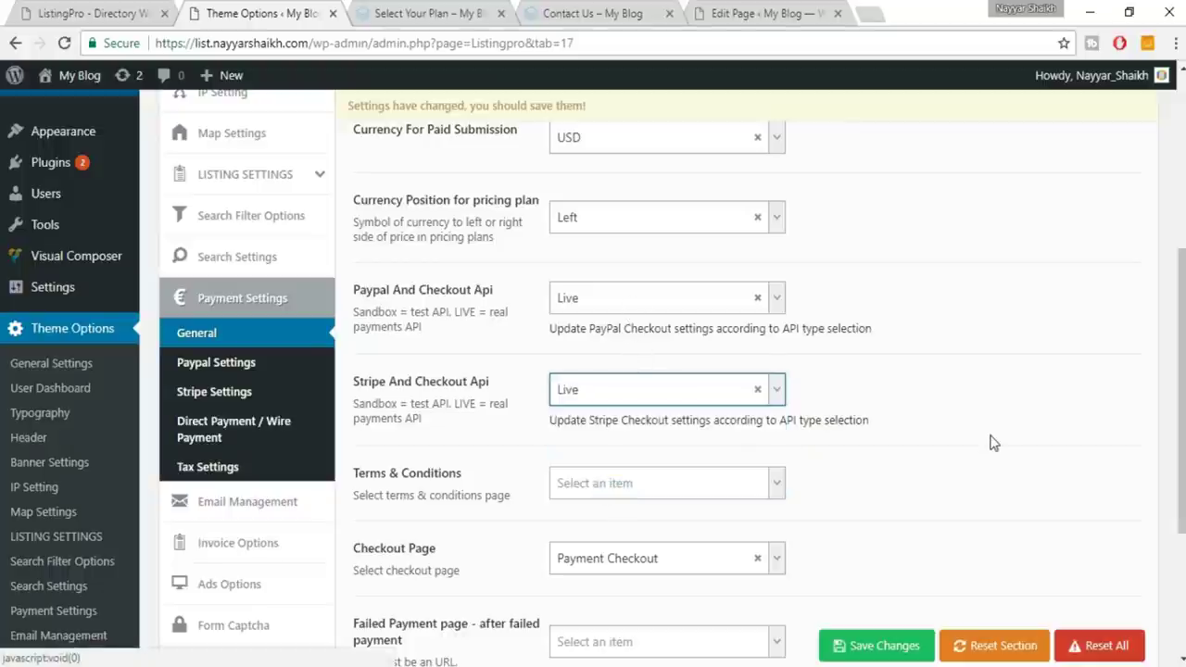
{"action": "scroll", "coordinate": [990, 444], "scroll_direction": "down", "scroll_amount": 2}
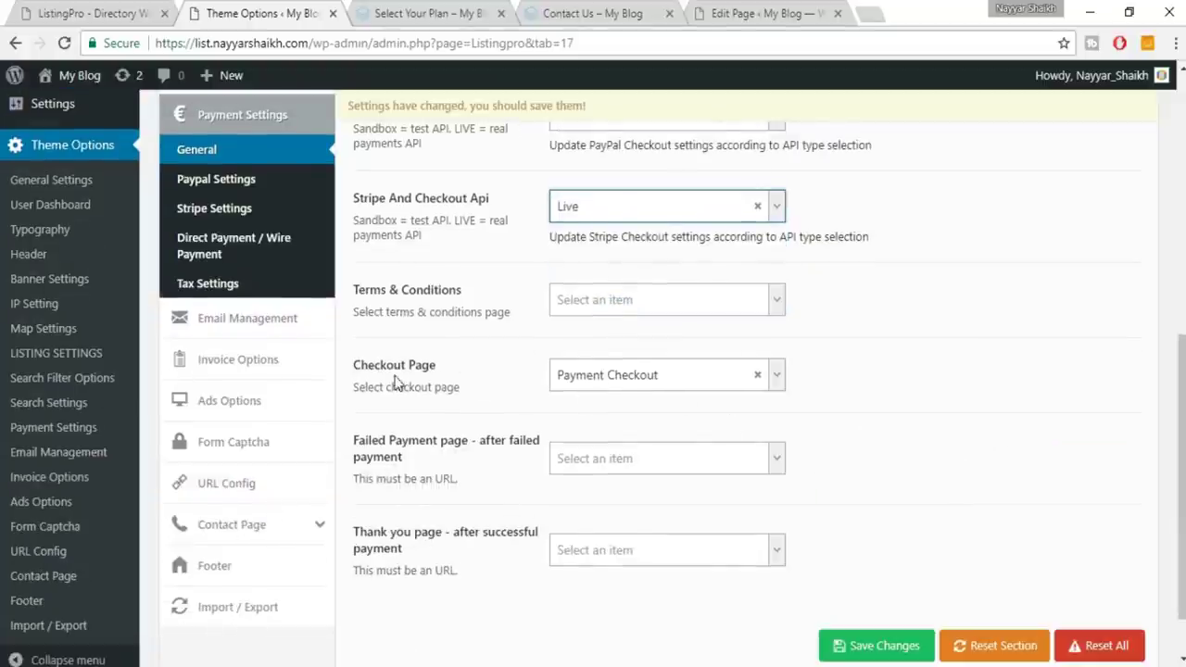
Set the checkout page to Payment Checkout and the failed-payment page to Payment Fail.
{"action": "left_click", "coordinate": [623, 384]}
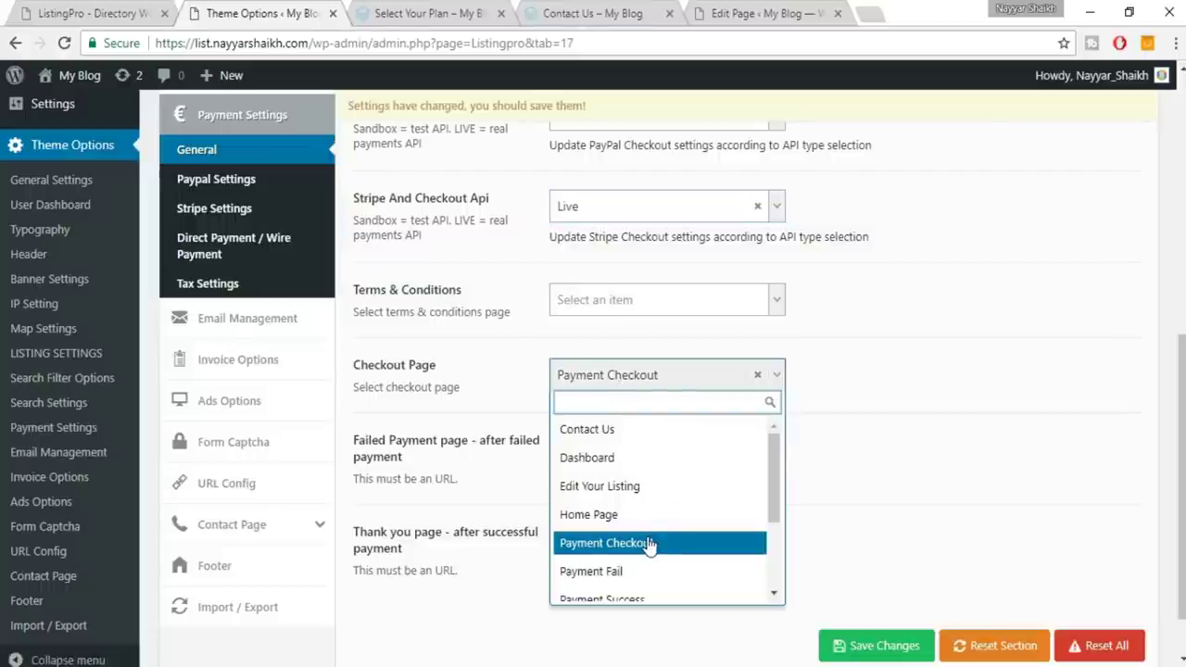
{"action": "left_click", "coordinate": [650, 547]}
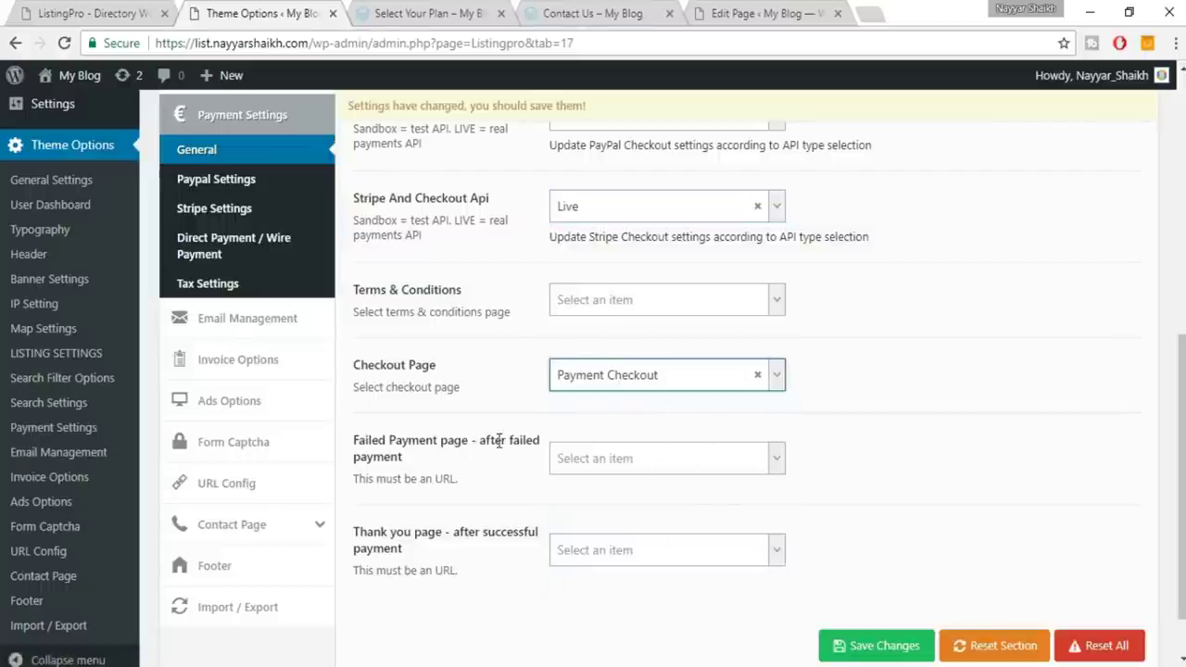
{"action": "left_click", "coordinate": [598, 463]}
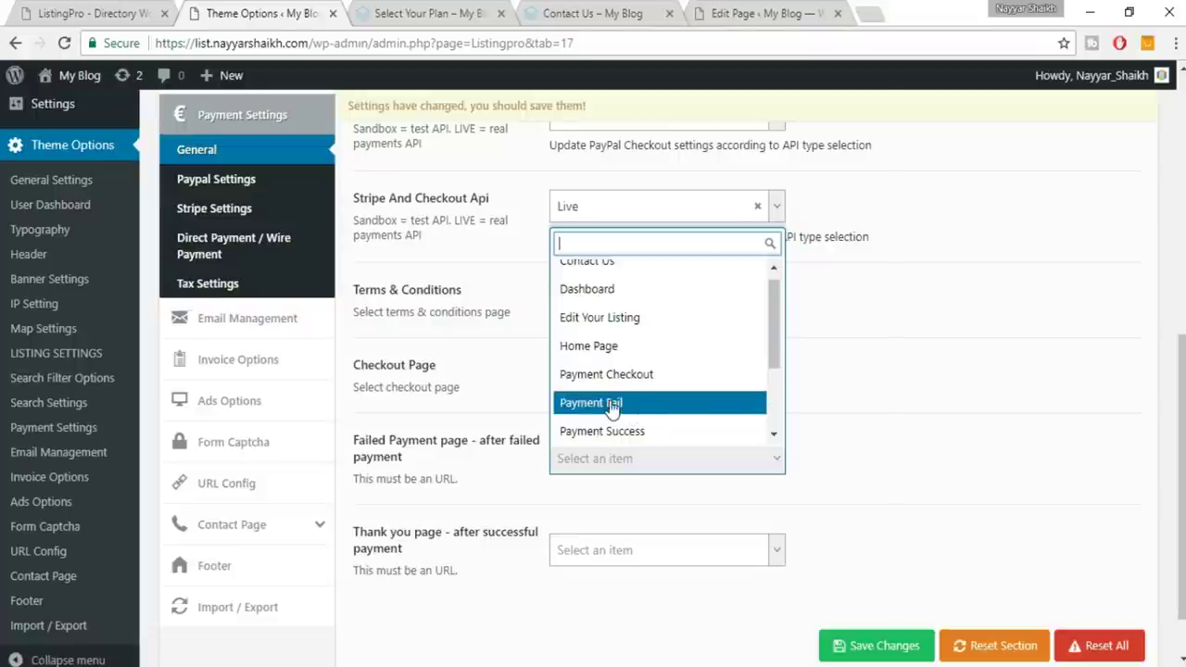
{"action": "left_click", "coordinate": [614, 410]}
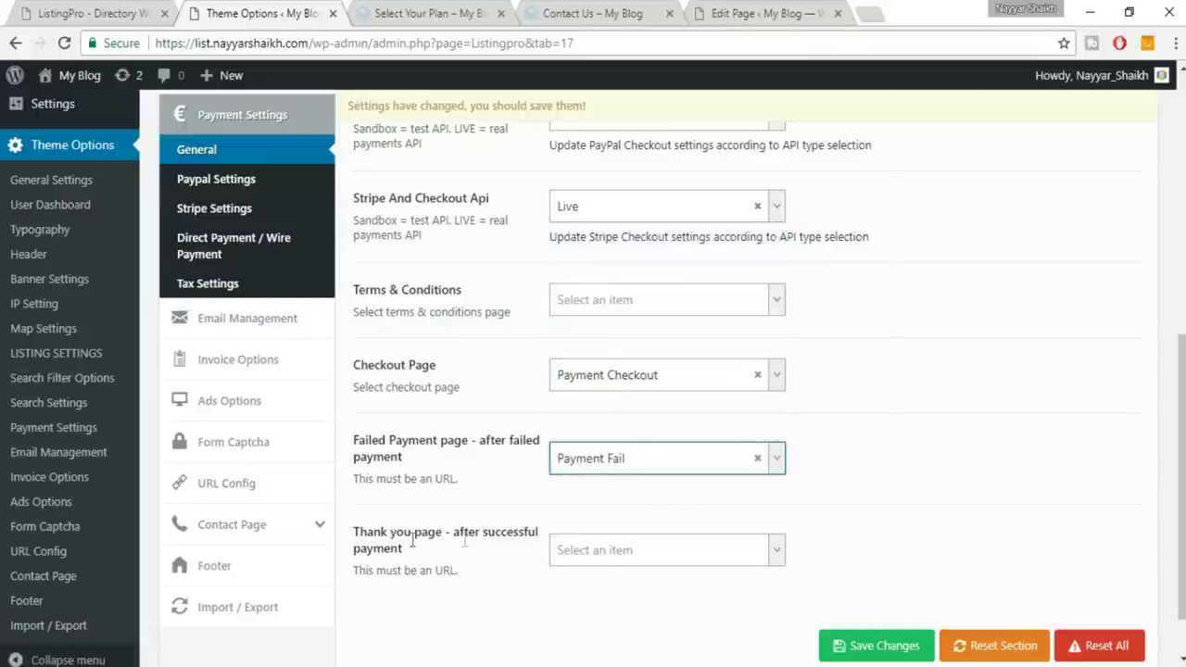
Choose Payment Success as the thank-you page and save the payment settings.
{"action": "left_click", "coordinate": [681, 568]}
{"action": "scroll", "coordinate": [676, 476], "scroll_direction": "down", "scroll_amount": 1}
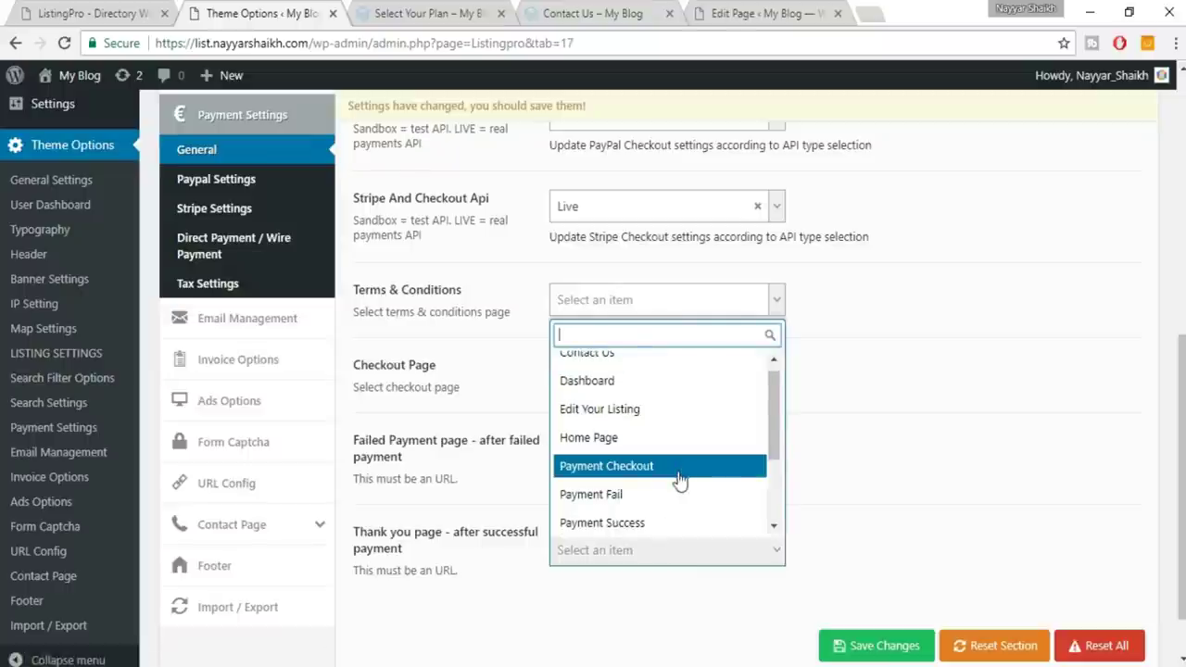
{"action": "scroll", "coordinate": [668, 482], "scroll_direction": "down", "scroll_amount": 2}
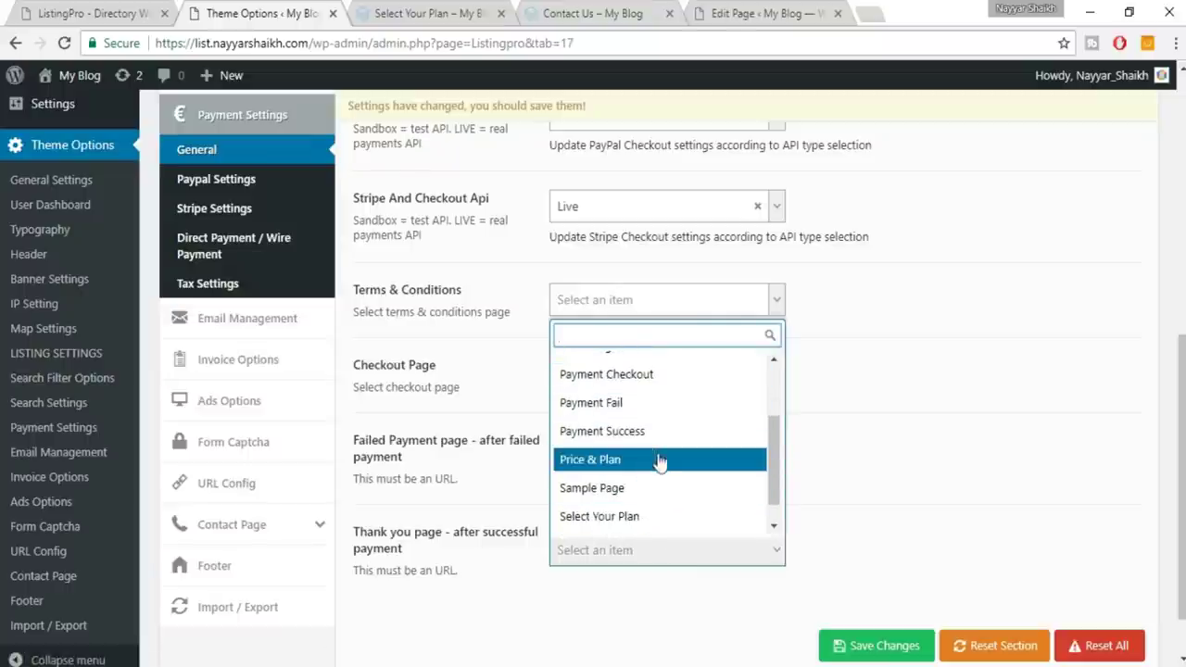
{"action": "scroll", "coordinate": [651, 468], "scroll_direction": "down", "scroll_amount": 1}
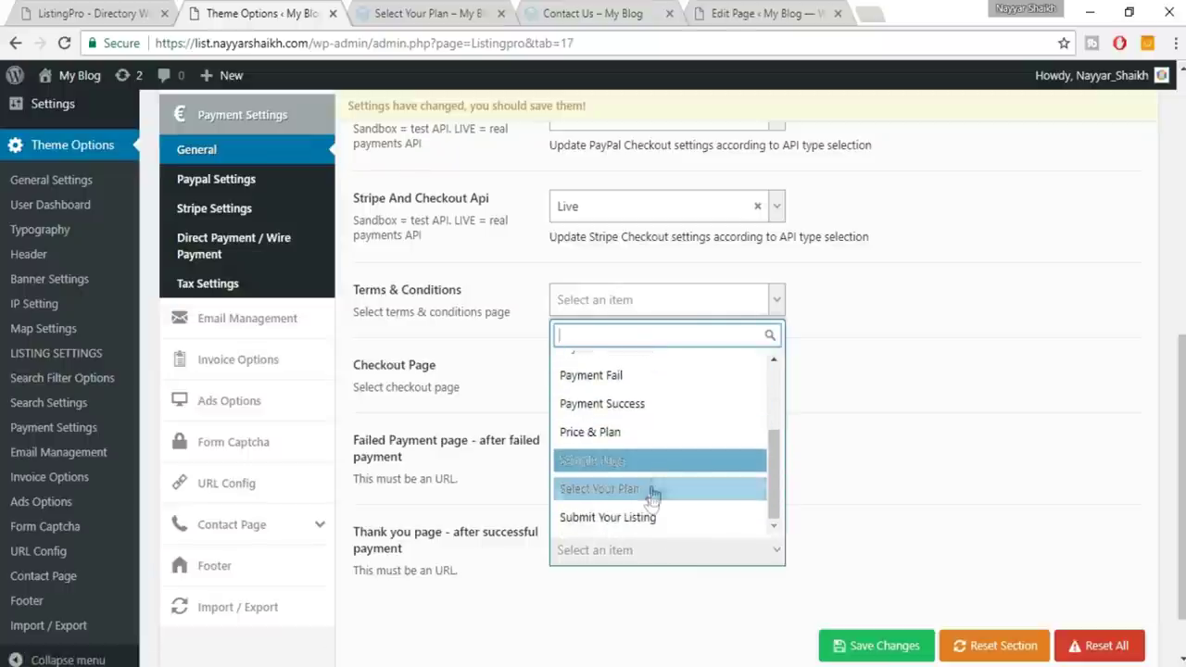
{"action": "left_click", "coordinate": [665, 405]}
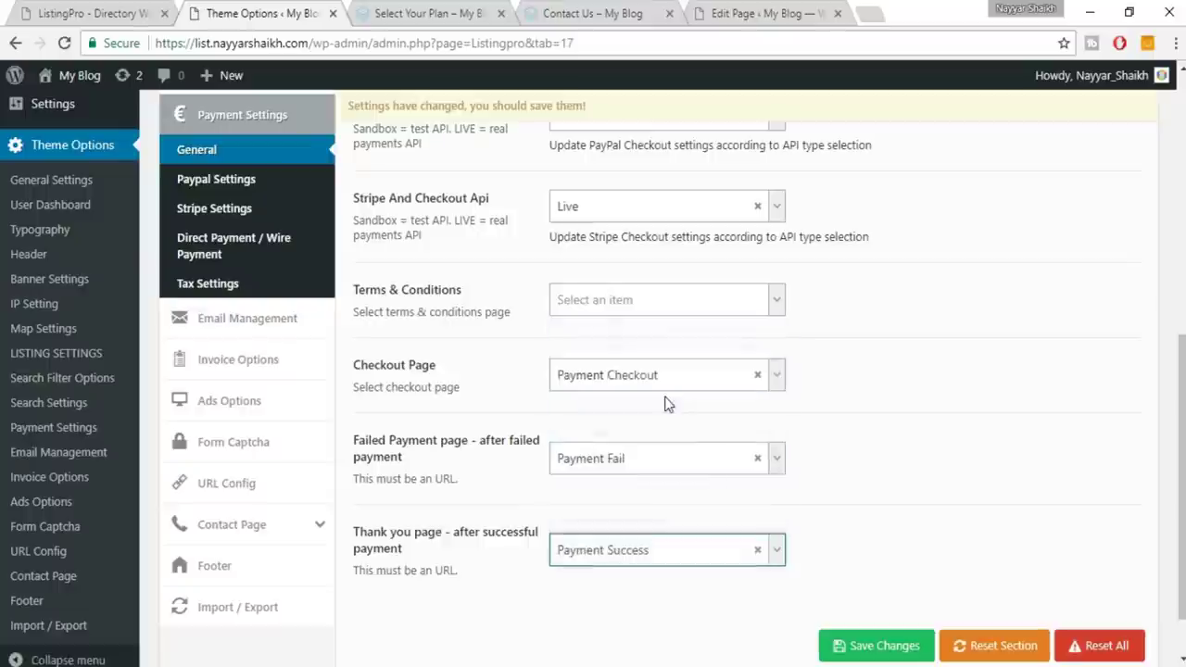
{"action": "left_click", "coordinate": [702, 544]}
{"action": "scroll", "coordinate": [683, 476], "scroll_direction": "up", "scroll_amount": 3}
{"action": "scroll", "coordinate": [702, 499], "scroll_direction": "down", "scroll_amount": 2}
{"action": "scroll", "coordinate": [702, 506], "scroll_direction": "down", "scroll_amount": 4}
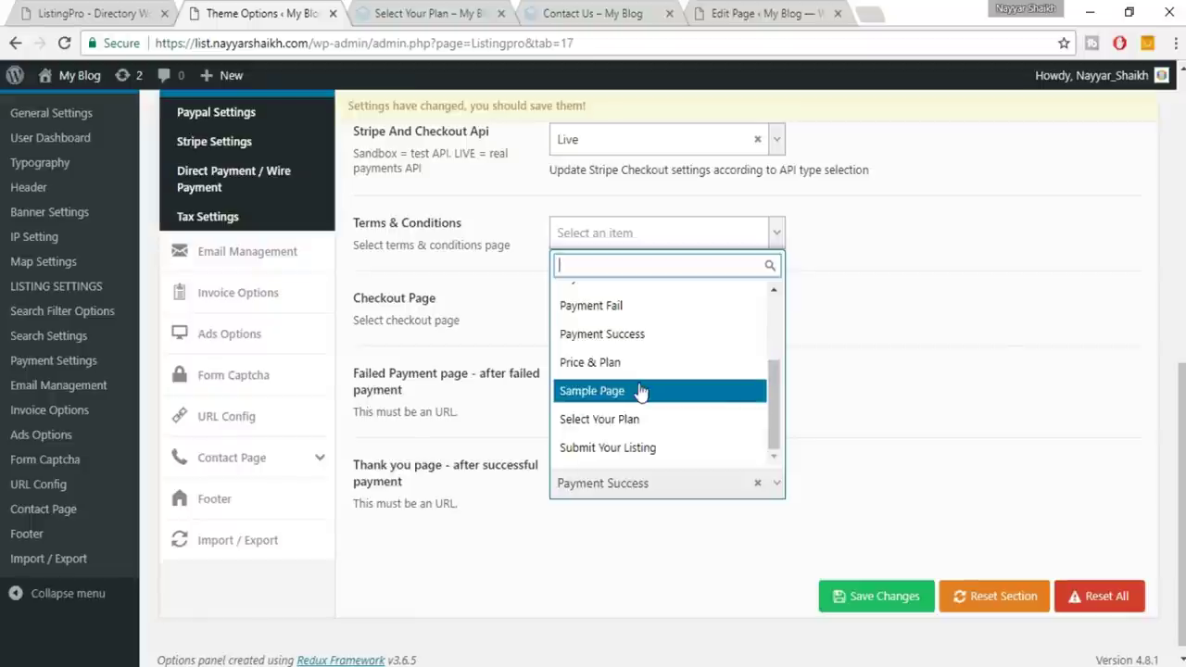
{"action": "left_click", "coordinate": [659, 334]}
{"action": "left_click", "coordinate": [854, 607]}
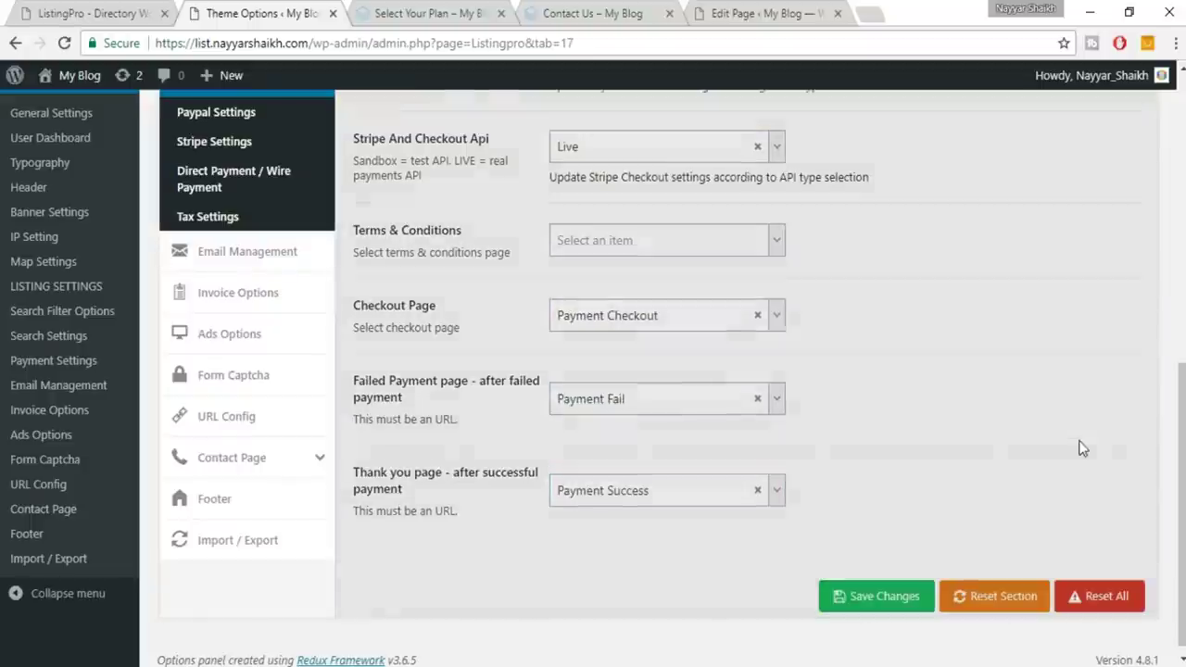
Set Enable Paypal to Enabled in the Paypal Settings.
{"action": "scroll", "coordinate": [837, 395], "scroll_direction": "up", "scroll_amount": 2}
{"action": "left_click", "coordinate": [246, 205]}
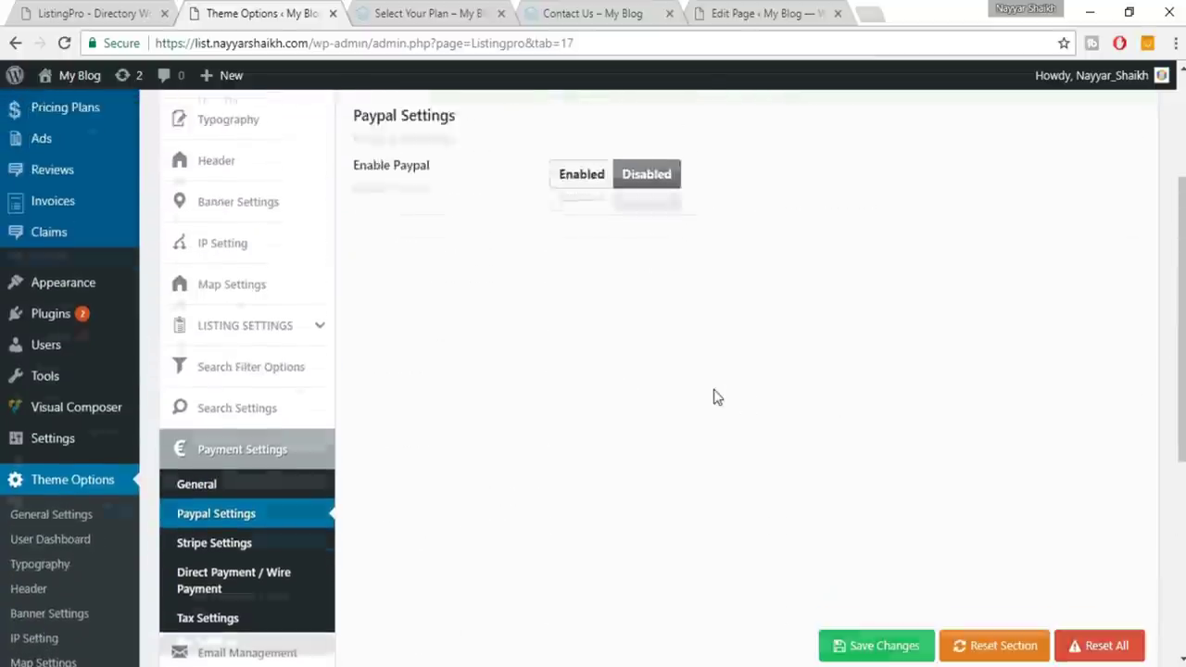
{"action": "left_click", "coordinate": [592, 293]}
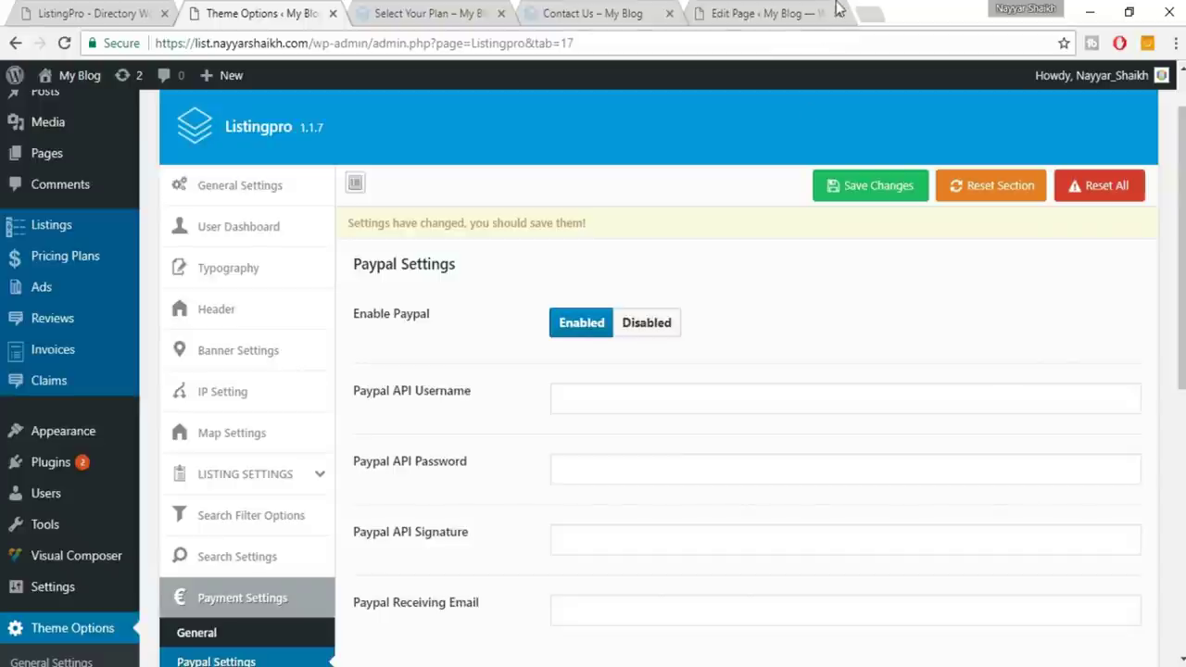
{"action": "left_click", "coordinate": [872, 11]}
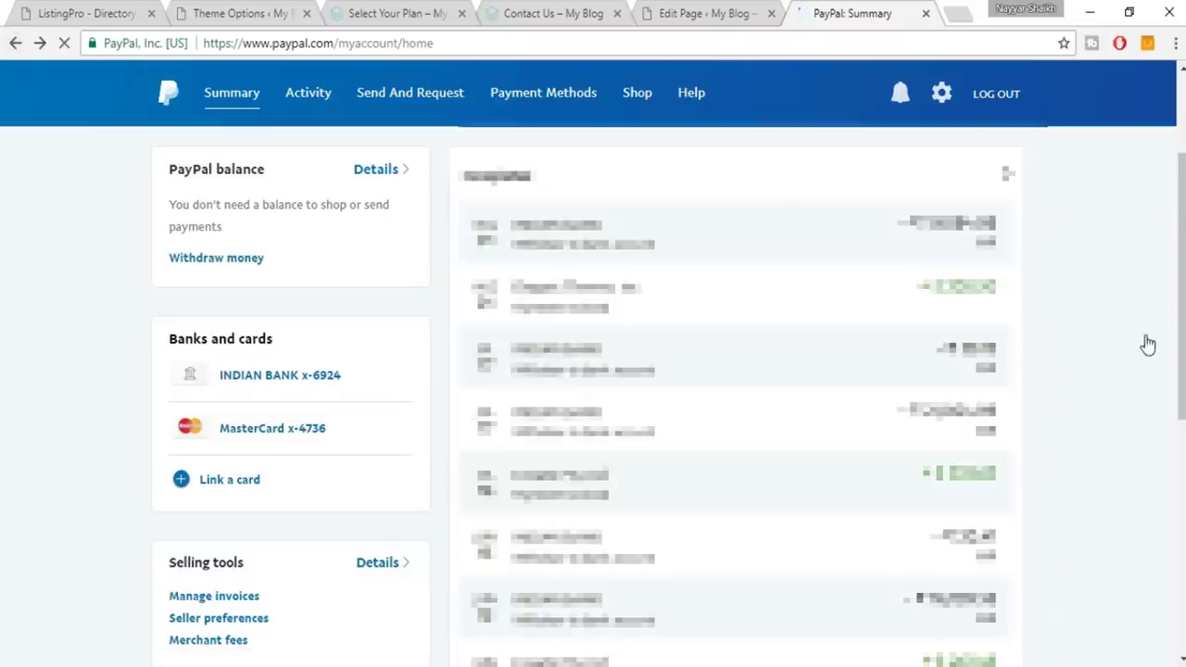
Go to Seller preferences under Selling tools and open the API access update page.
{"action": "scroll", "coordinate": [1146, 342], "scroll_direction": "down", "scroll_amount": 3}
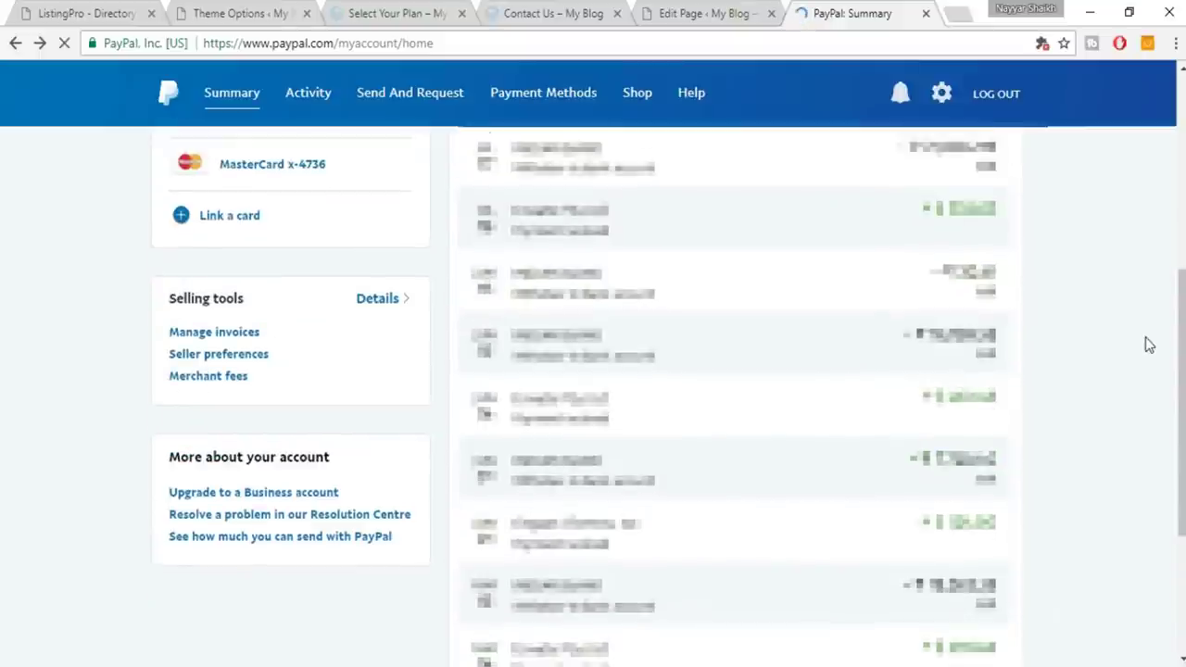
{"action": "scroll", "coordinate": [1146, 344], "scroll_direction": "up", "scroll_amount": 5}
{"action": "scroll", "coordinate": [1146, 347], "scroll_direction": "down", "scroll_amount": 5}
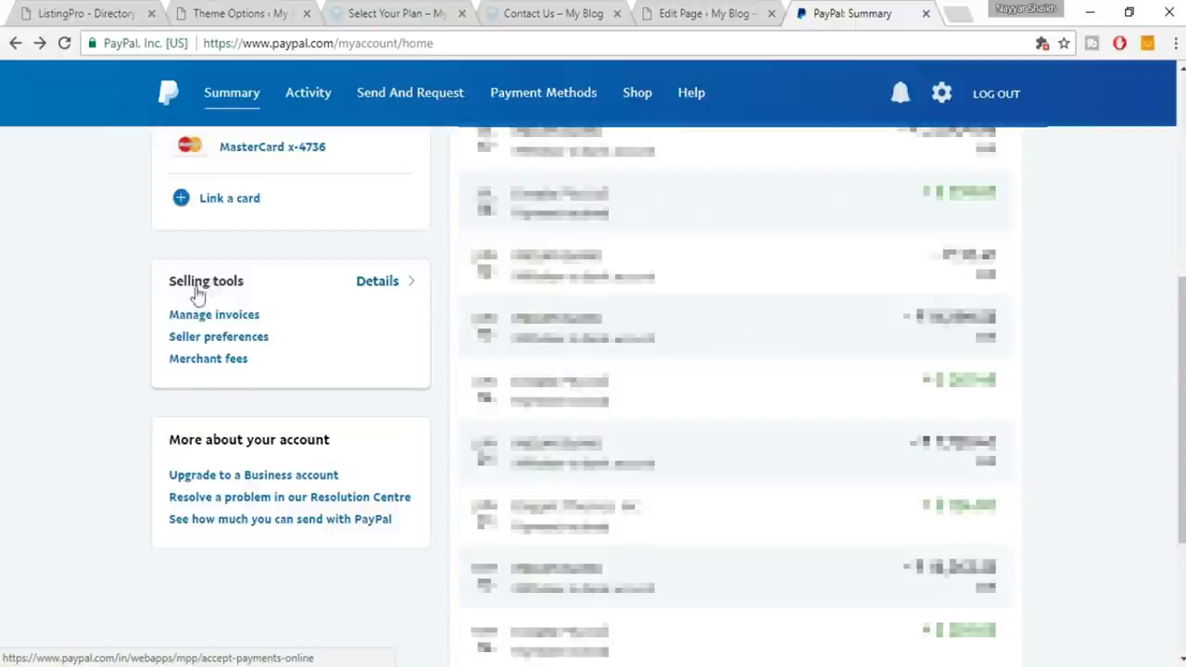
{"action": "left_click", "coordinate": [237, 341]}
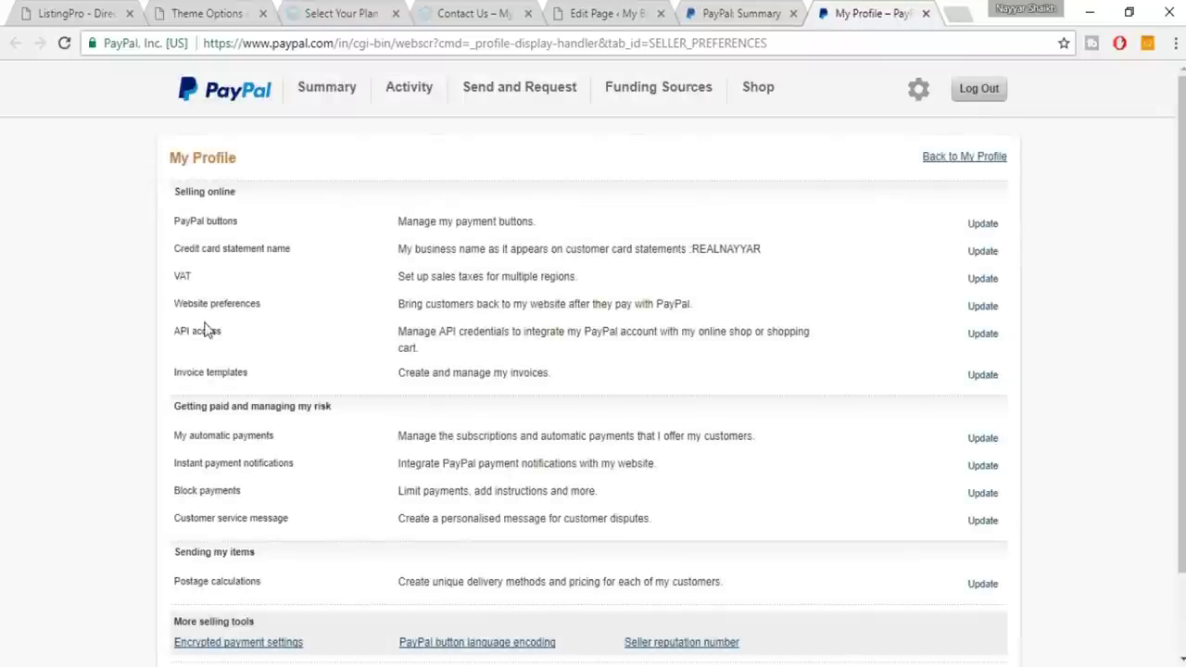
{"action": "left_click_drag", "start_coordinate": [160, 339], "coordinate": [857, 339]}
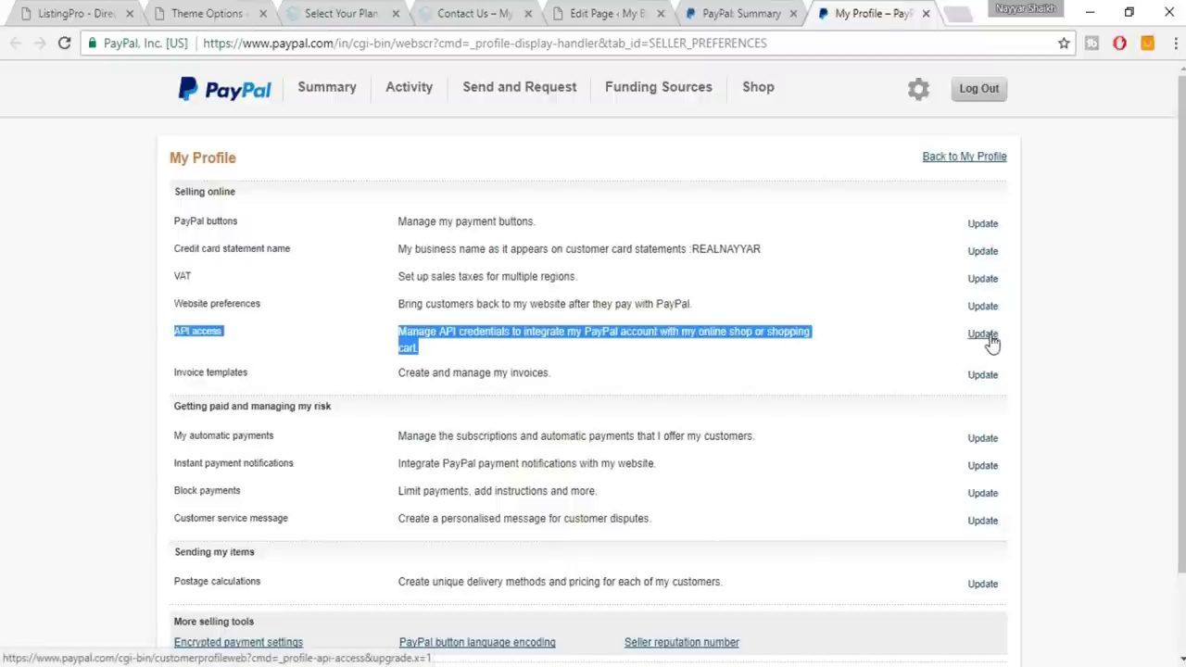
{"action": "left_click", "coordinate": [984, 335]}
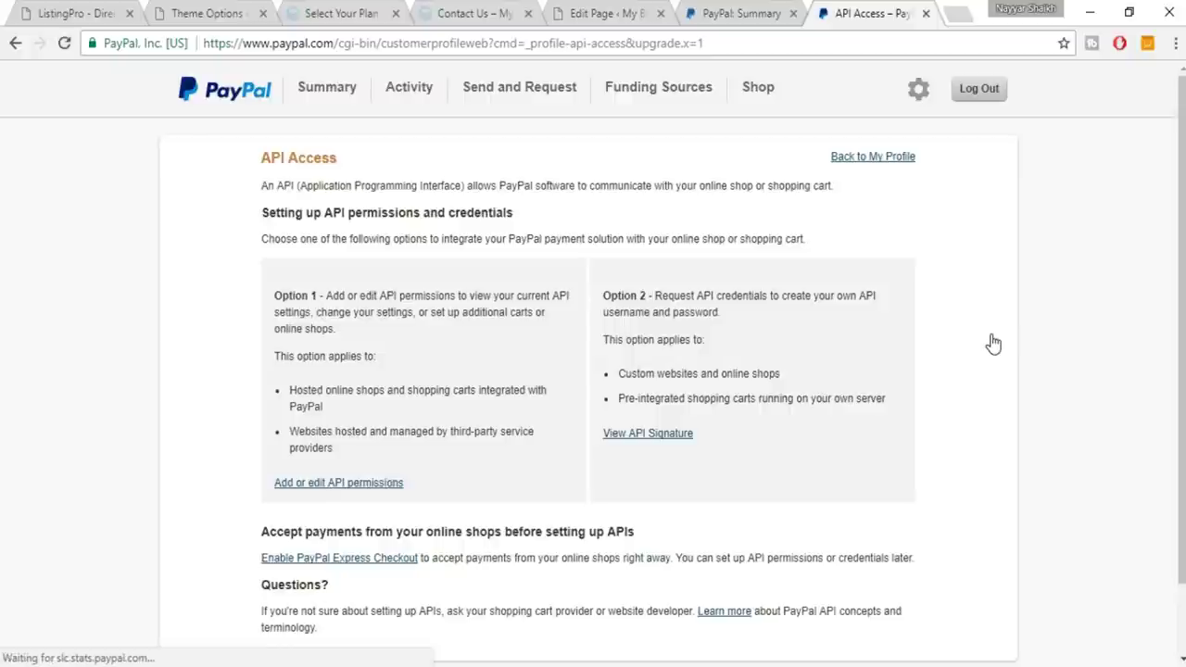
Request View API Signature and verify with the SMS code sent to the registered mobile.
{"action": "left_click", "coordinate": [684, 433]}
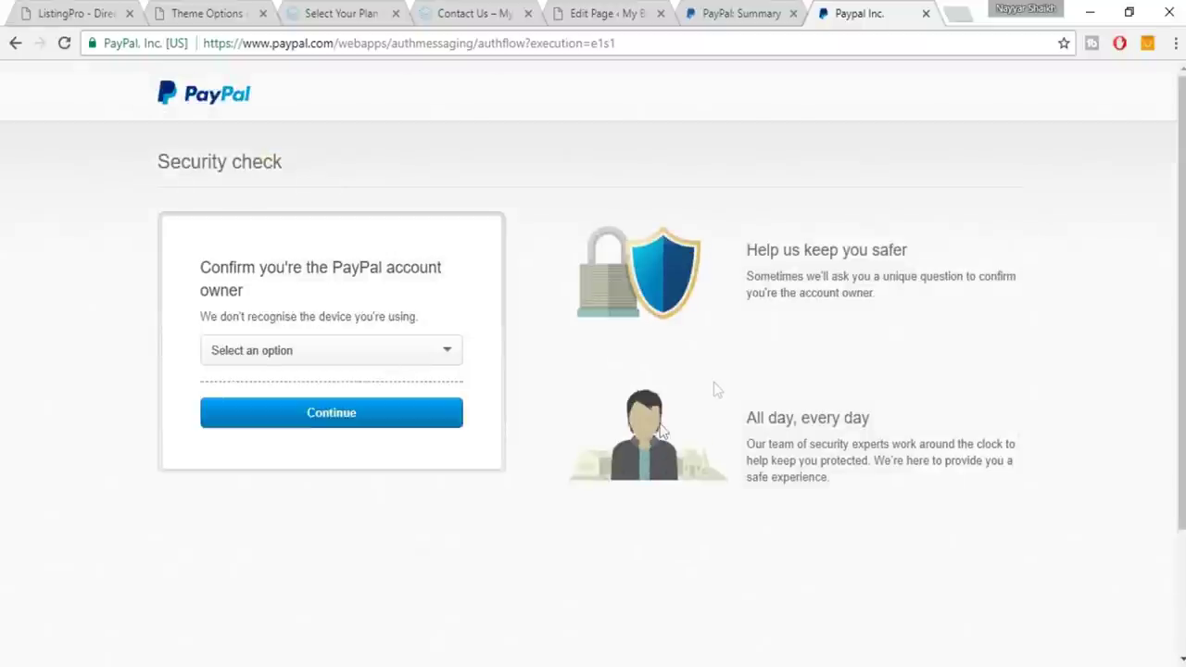
{"action": "left_click", "coordinate": [371, 349]}
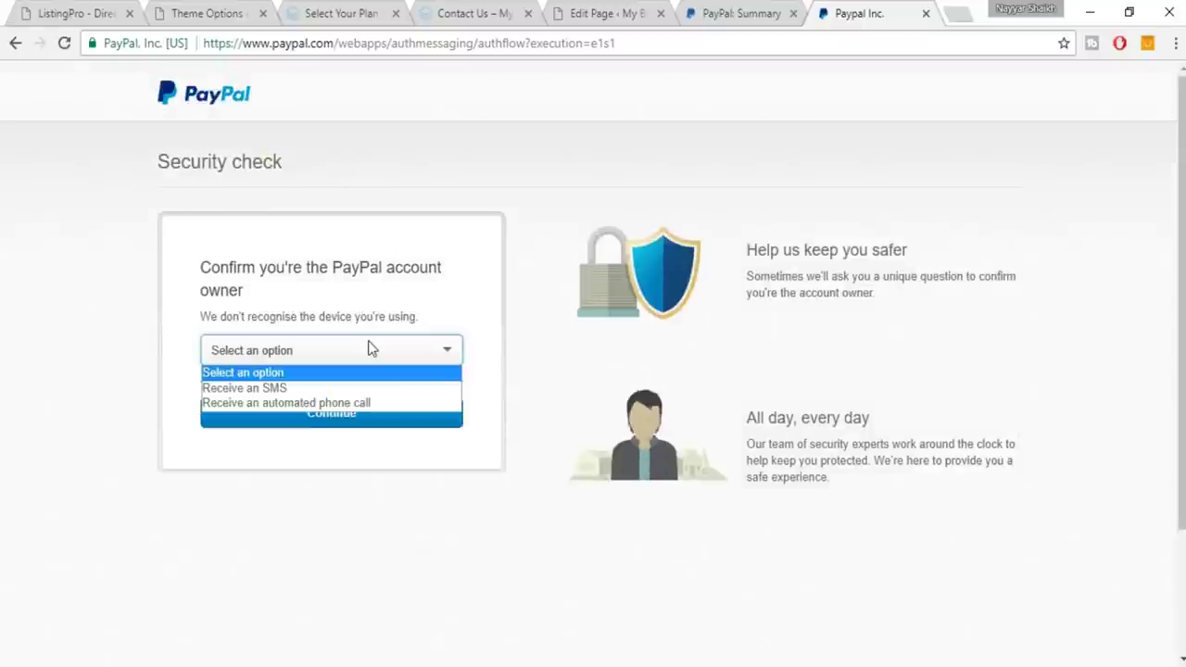
{"action": "left_click", "coordinate": [299, 390]}
{"action": "left_click", "coordinate": [395, 455]}
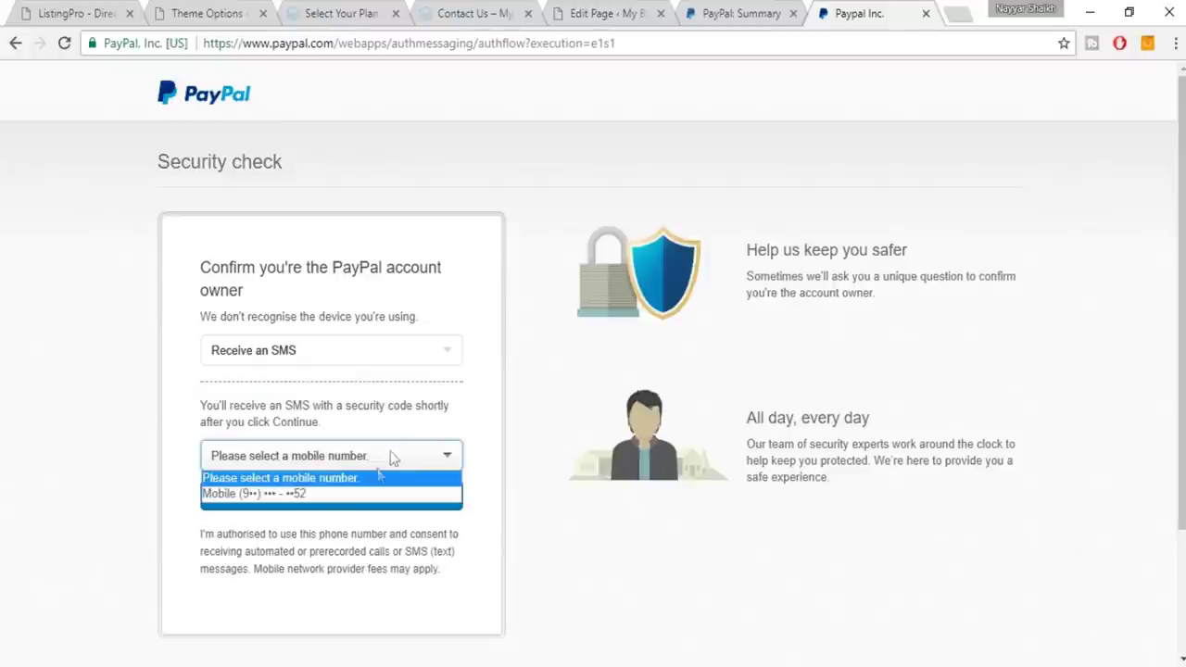
{"action": "left_click", "coordinate": [343, 501]}
{"action": "left_click", "coordinate": [336, 505]}
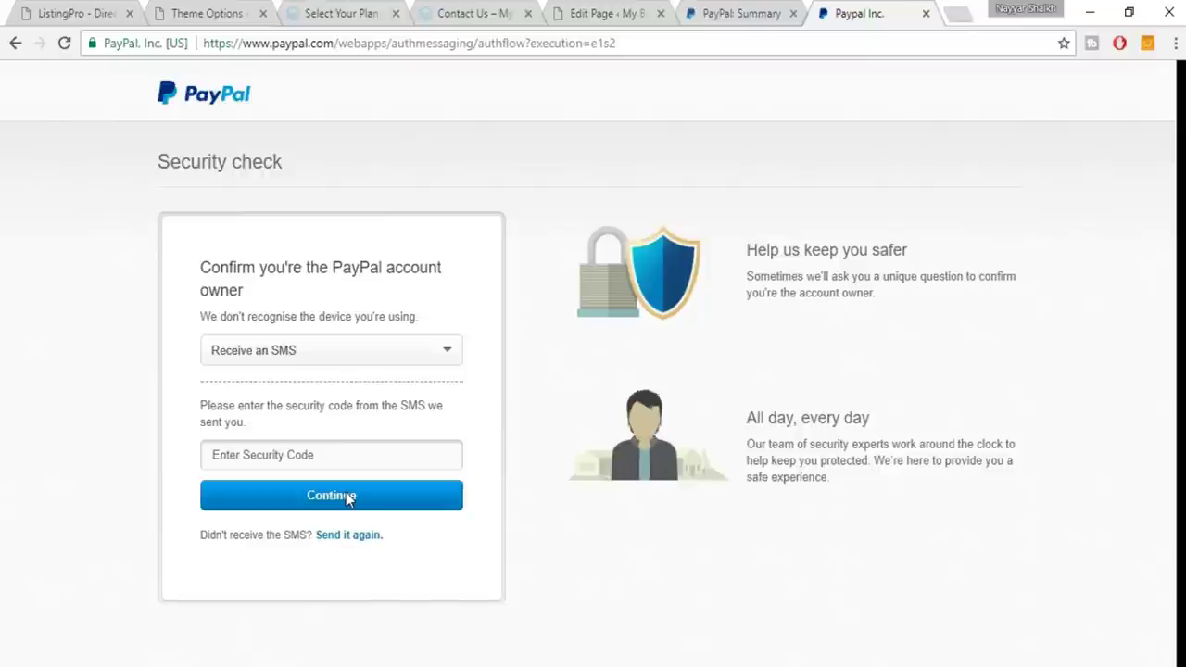
{"action": "left_click", "coordinate": [325, 455]}
{"action": "left_click", "coordinate": [345, 496]}
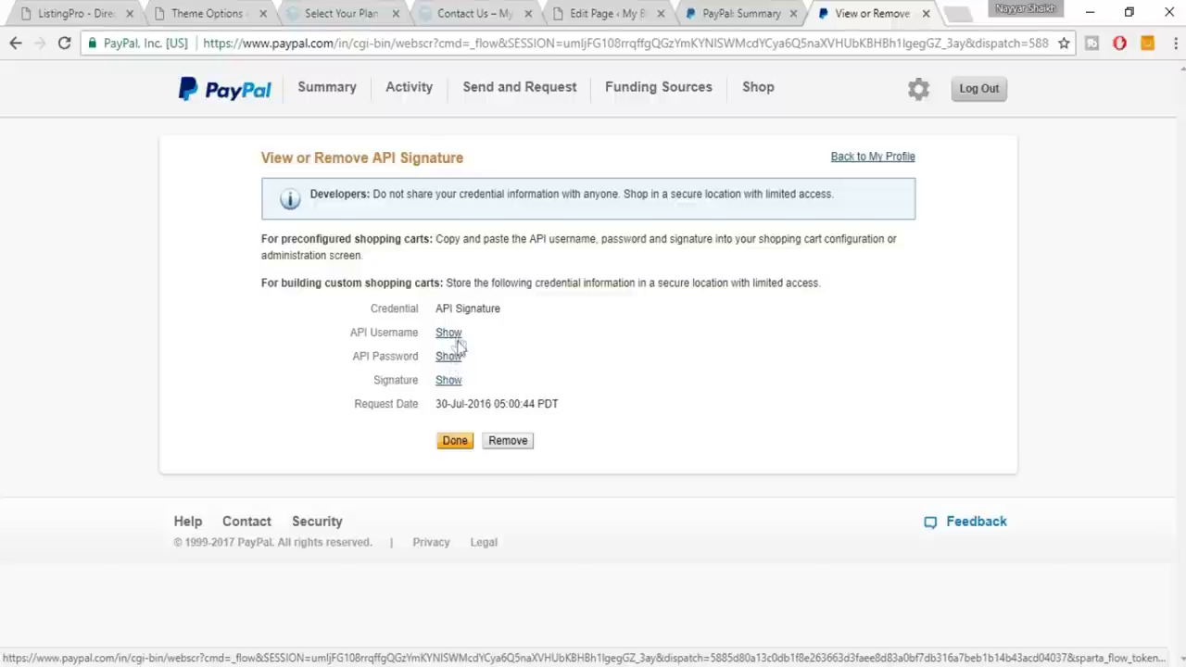
Copy the PayPal API username into the ListingPro Paypal API Username field.
{"action": "left_click", "coordinate": [451, 334]}
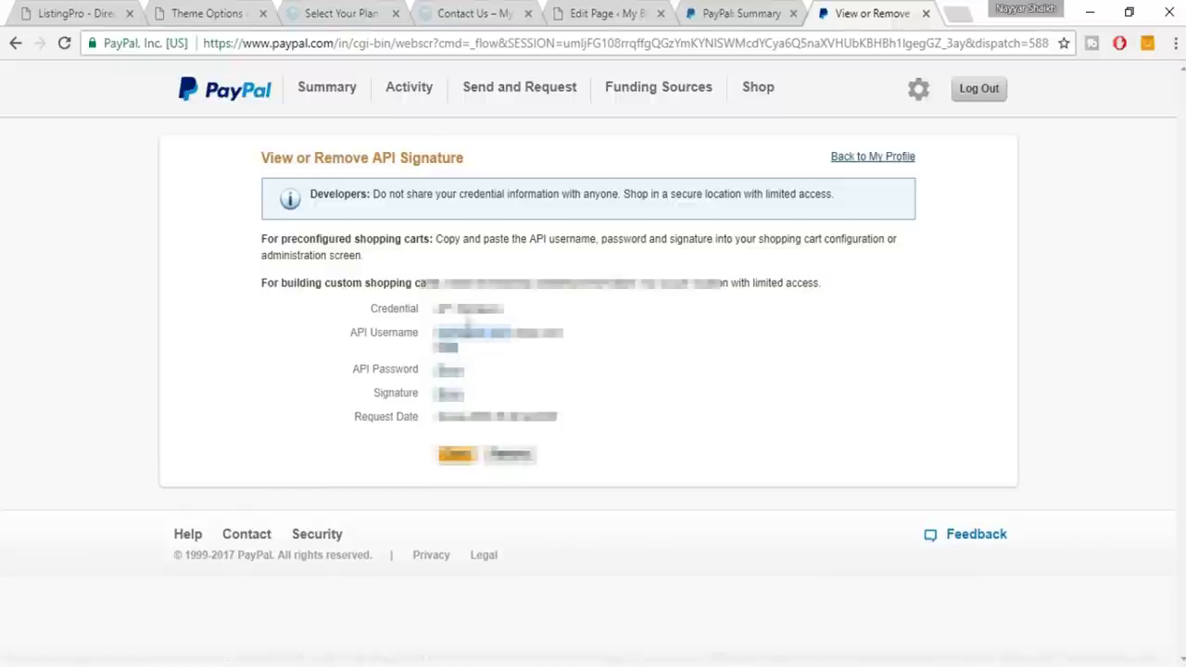
{"action": "double_click", "coordinate": [501, 332]}
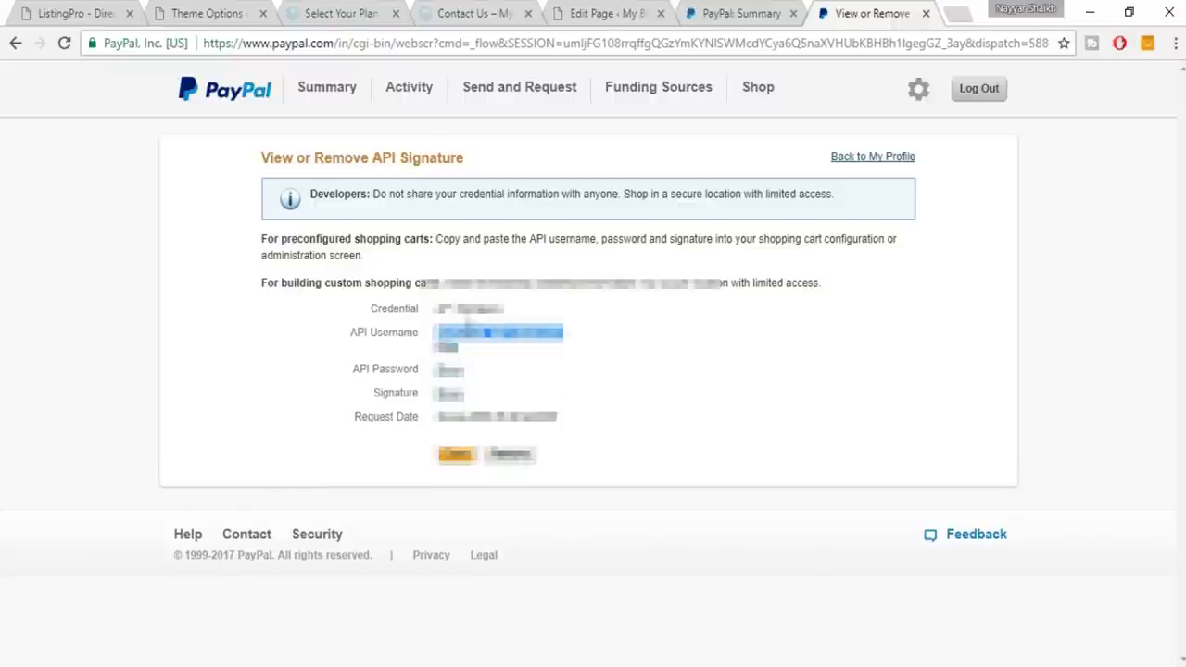
{"action": "left_click", "coordinate": [545, 11]}
{"action": "left_click", "coordinate": [569, 9]}
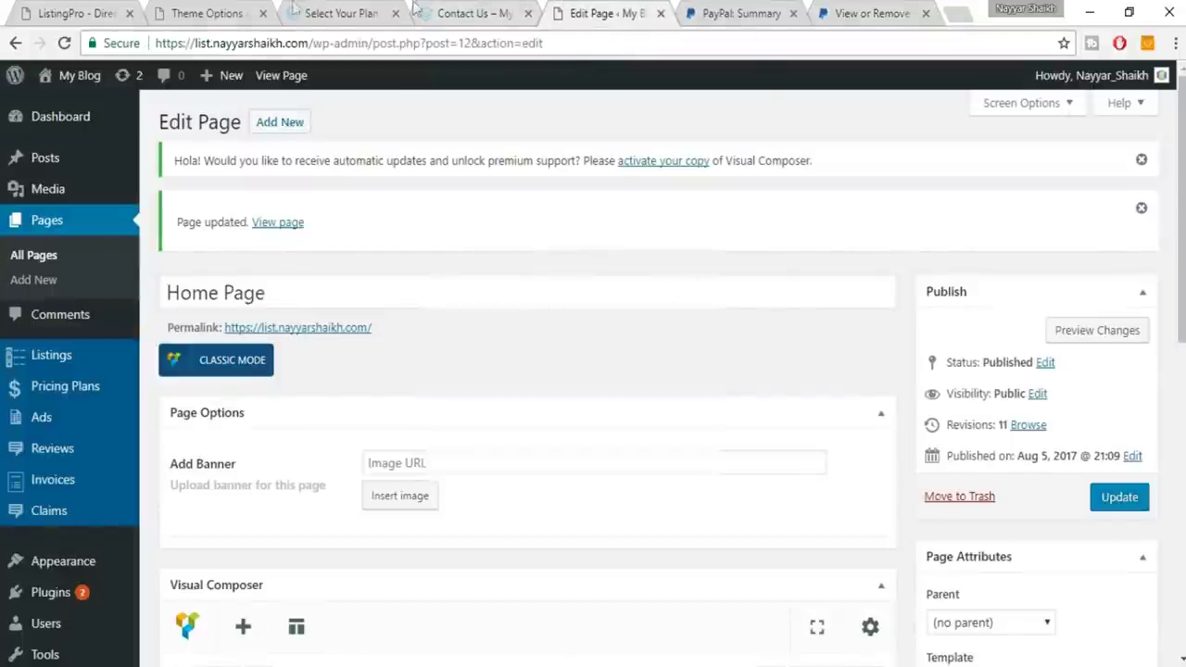
{"action": "left_click", "coordinate": [252, 12]}
{"action": "left_click", "coordinate": [634, 393]}
{"action": "key", "text": "ctrl+v"}
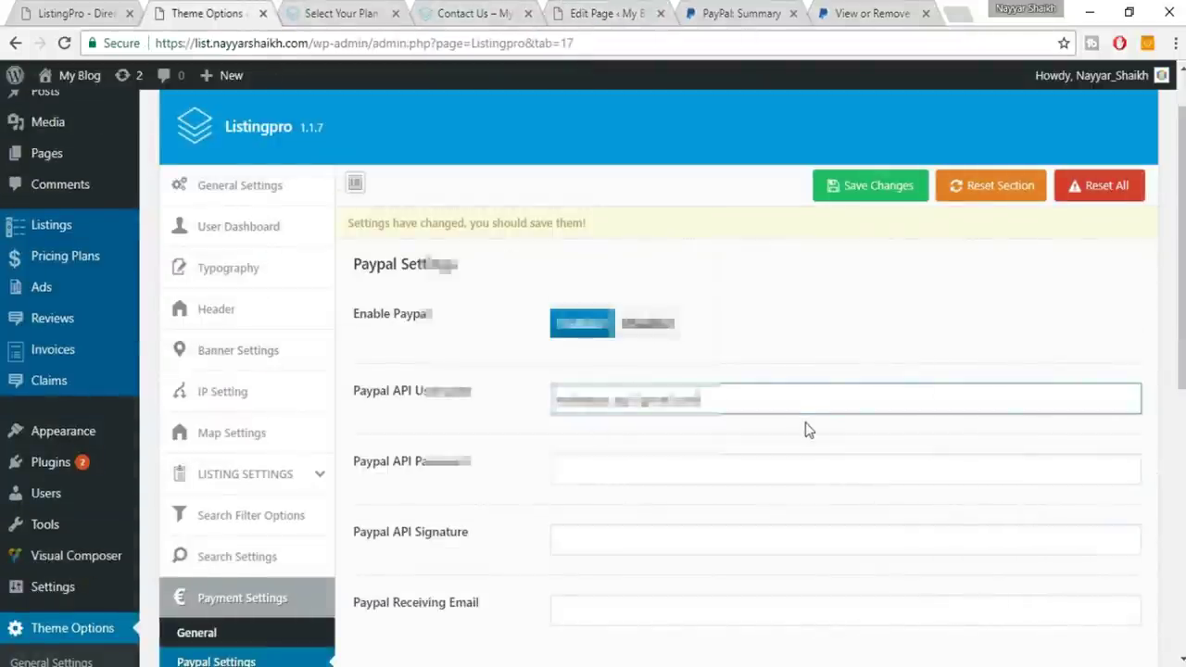
Copy the PayPal API password into the Paypal API Password field.
{"action": "left_click", "coordinate": [862, 13]}
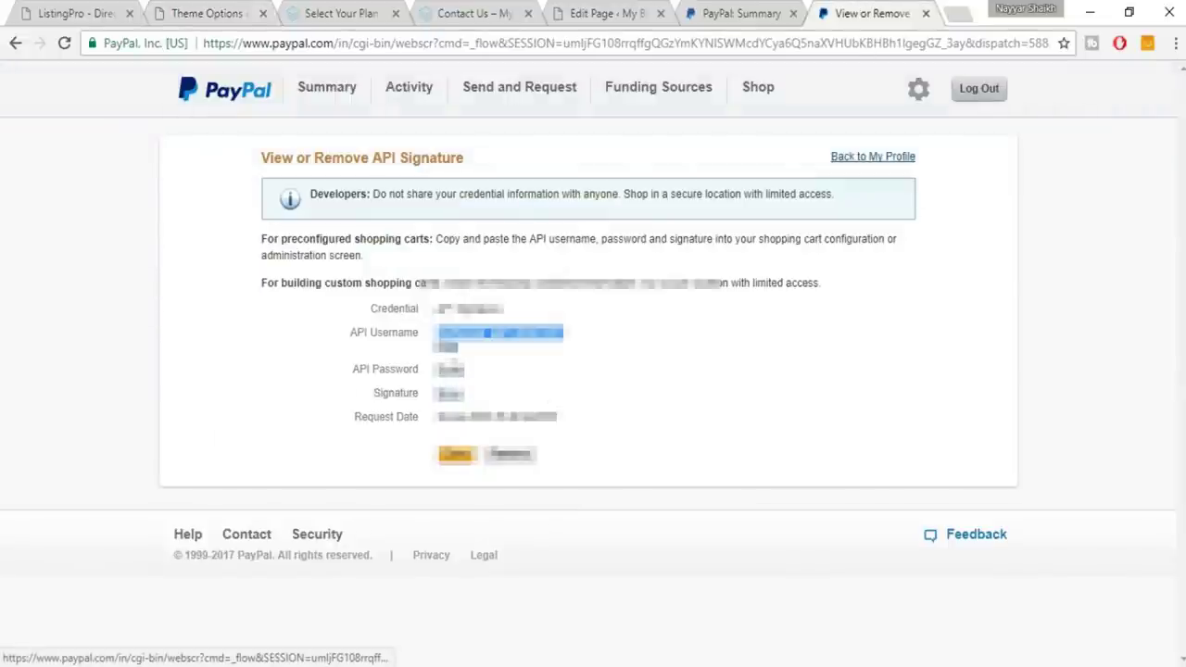
{"action": "left_click", "coordinate": [451, 370]}
{"action": "double_click", "coordinate": [494, 371]}
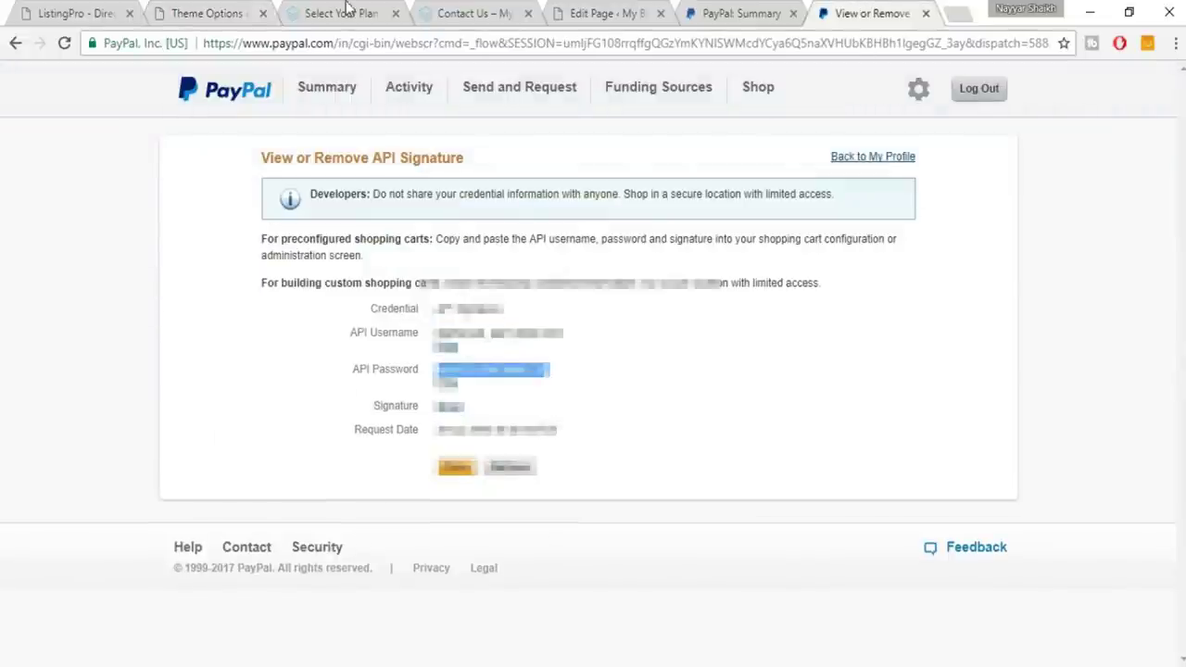
{"action": "left_click", "coordinate": [212, 11]}
{"action": "left_click", "coordinate": [609, 469]}
{"action": "key", "text": "ctrl+v"}
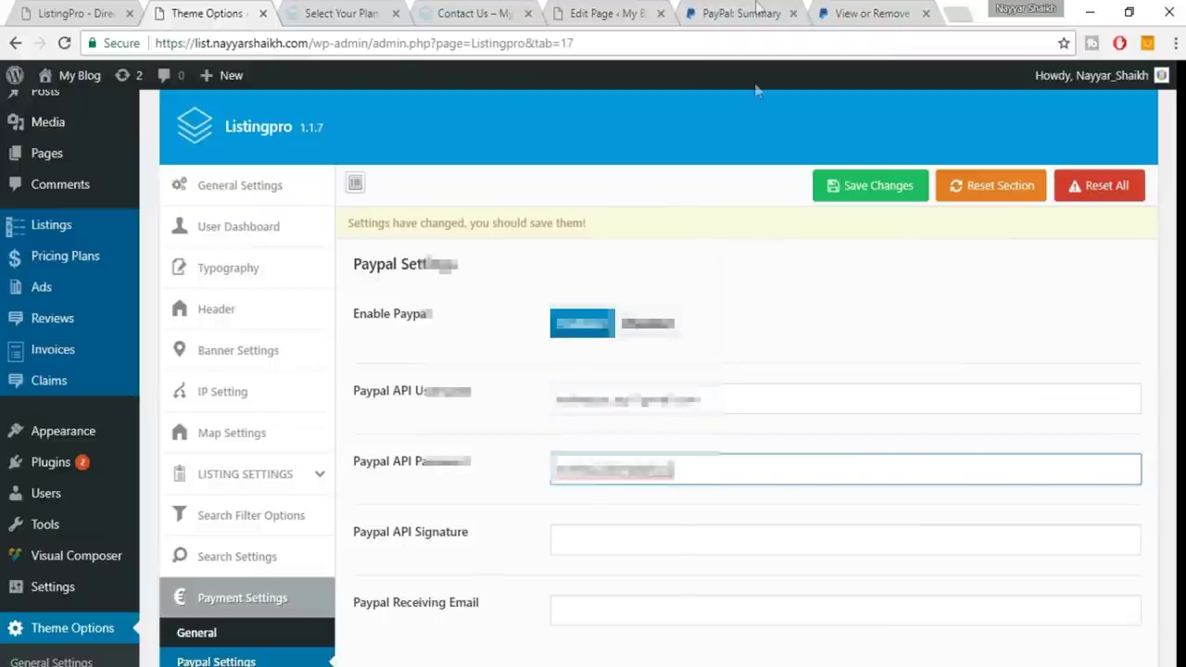
Copy the PayPal API signature into the Paypal API Signature field.
{"action": "left_click", "coordinate": [862, 13]}
{"action": "left_click", "coordinate": [450, 408]}
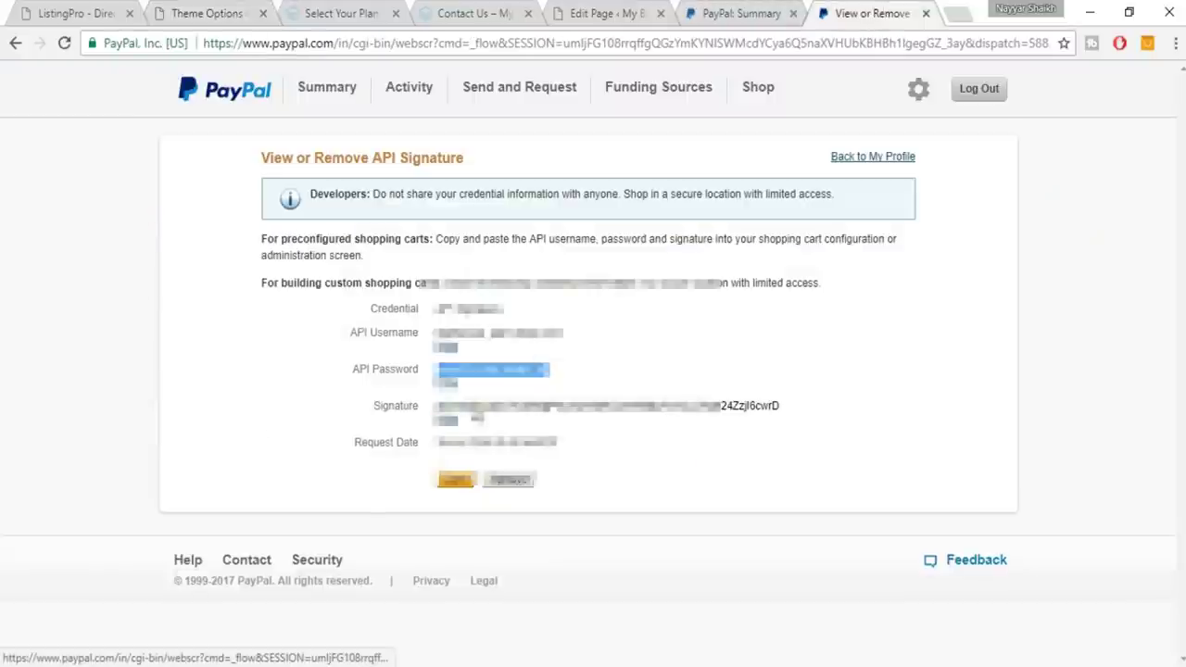
{"action": "left_click", "coordinate": [504, 406]}
{"action": "double_click", "coordinate": [509, 408]}
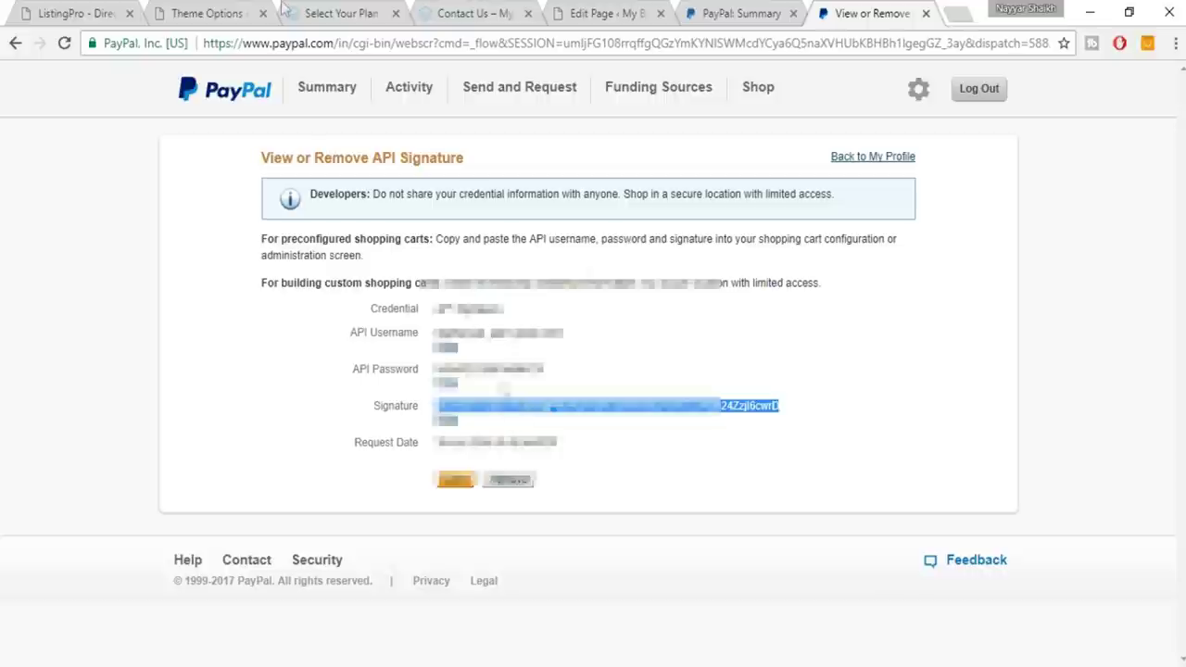
{"action": "left_click", "coordinate": [208, 13]}
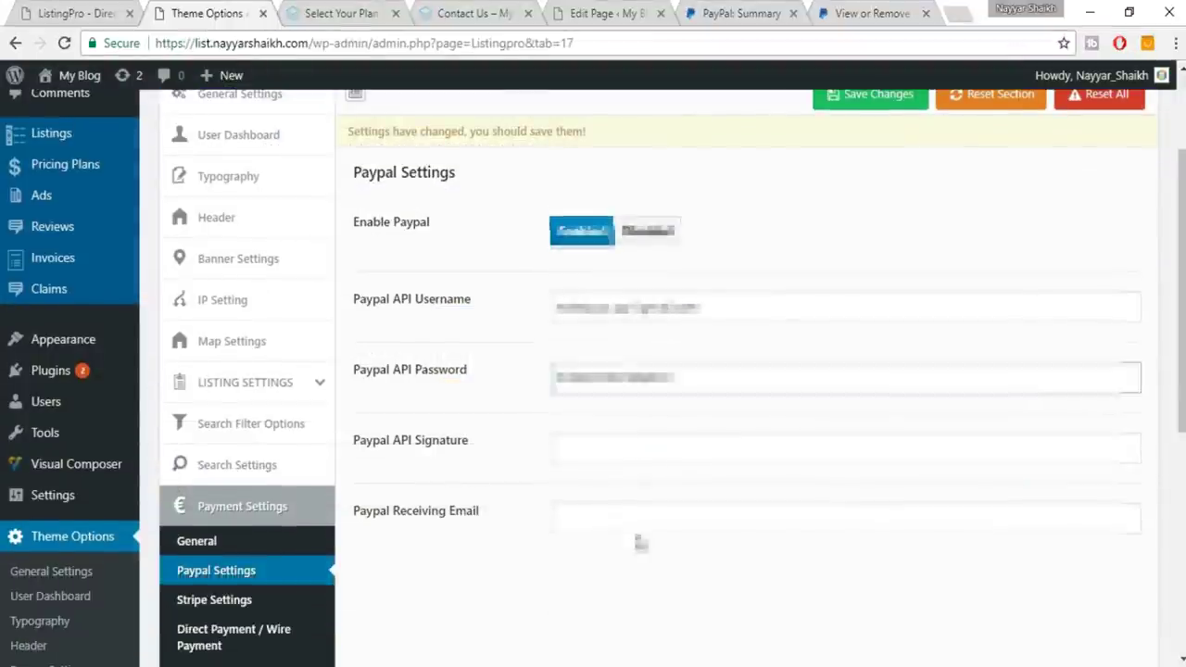
{"action": "left_click", "coordinate": [650, 459]}
{"action": "key", "text": "ctrl+v"}
Enter the receiving e-mail address in the Paypal Receiving Email field.
{"action": "left_click", "coordinate": [627, 515]}
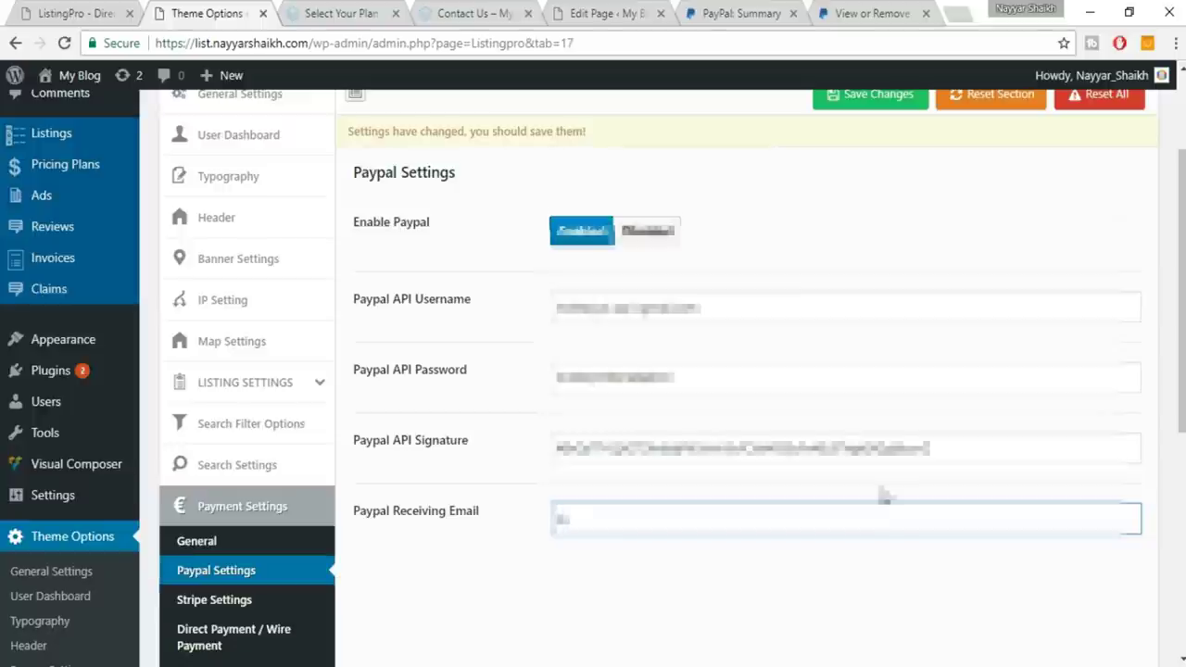
{"action": "type", "text": "@g"}
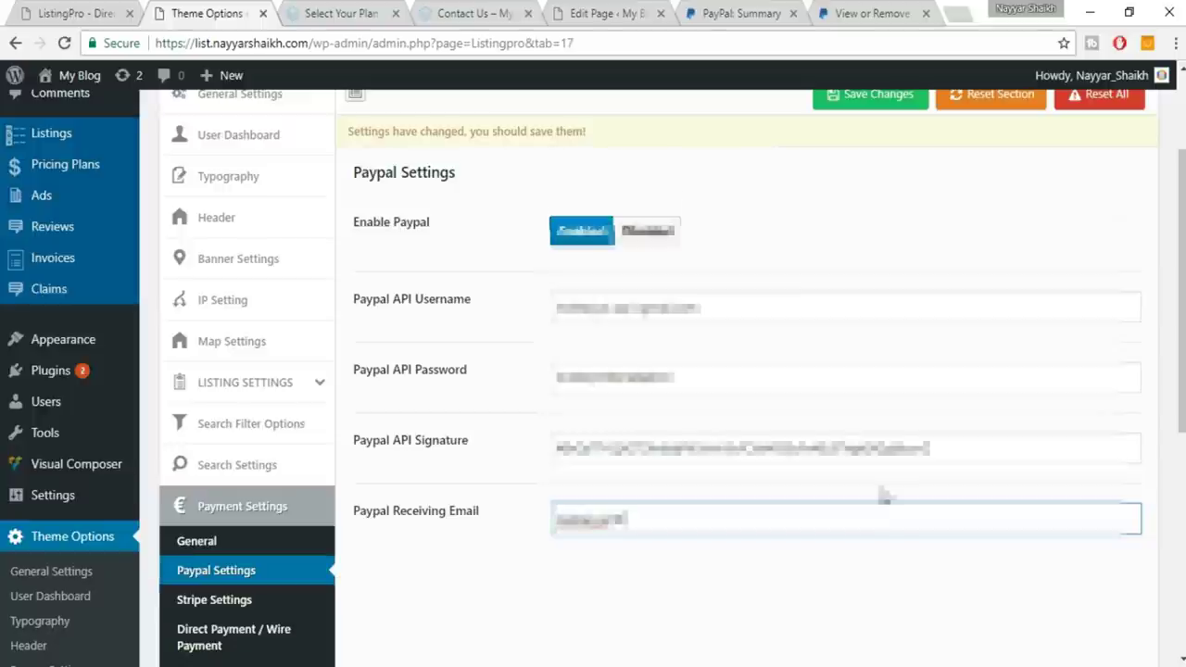
{"action": "key", "text": "BackSpace"}
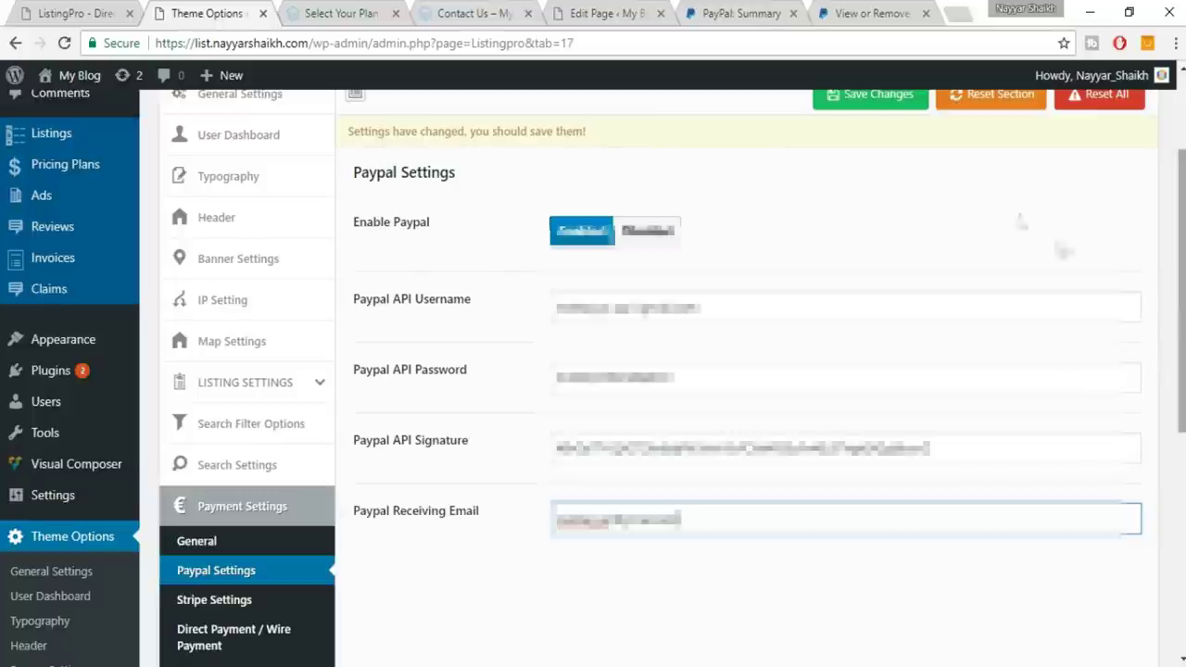
Save the PayPal credentials and bring up Stripe Settings, leaving Stripe disabled.
{"action": "left_click", "coordinate": [869, 98]}
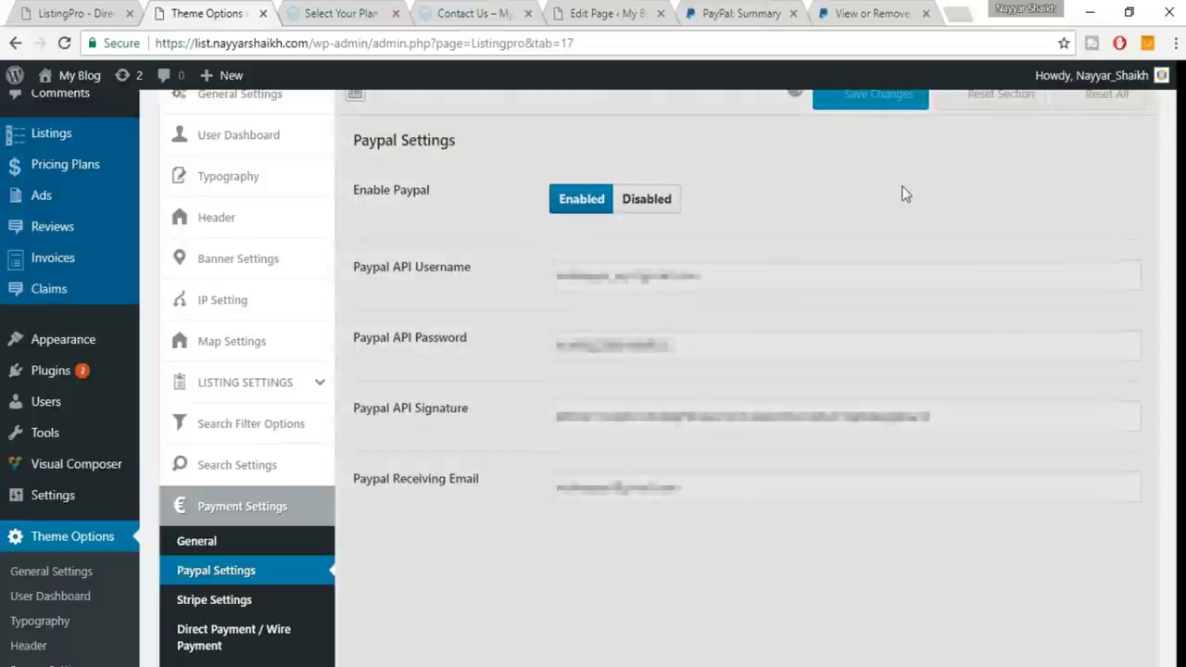
{"action": "scroll", "coordinate": [281, 434], "scroll_direction": "down", "scroll_amount": 2}
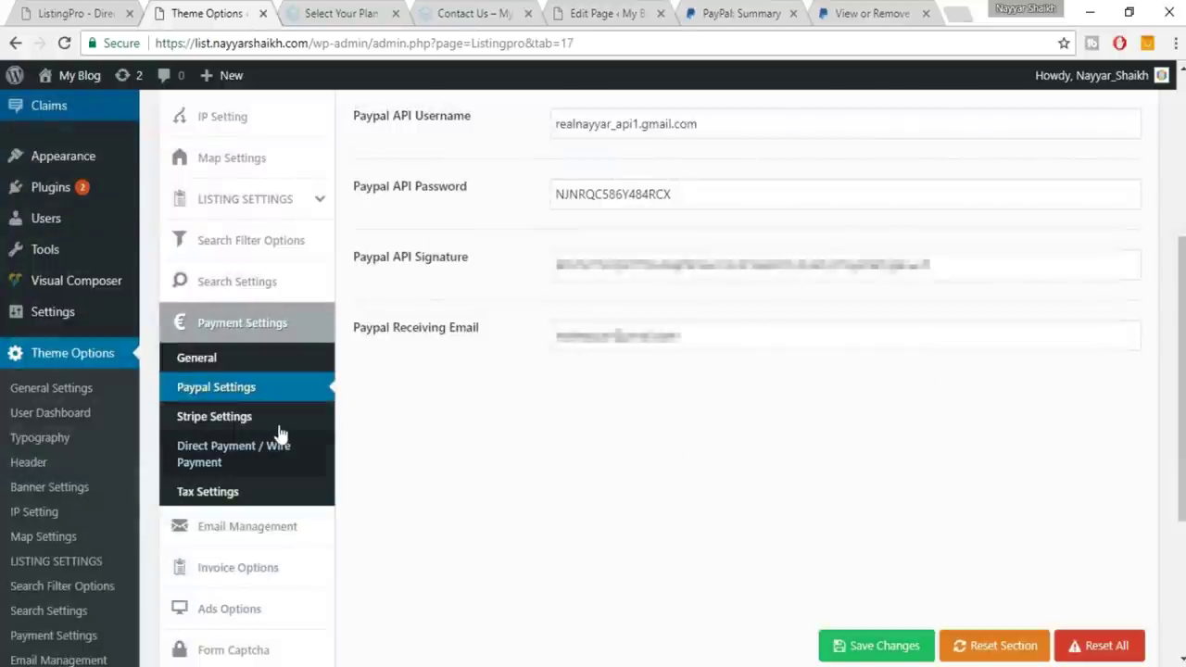
{"action": "left_click", "coordinate": [279, 427]}
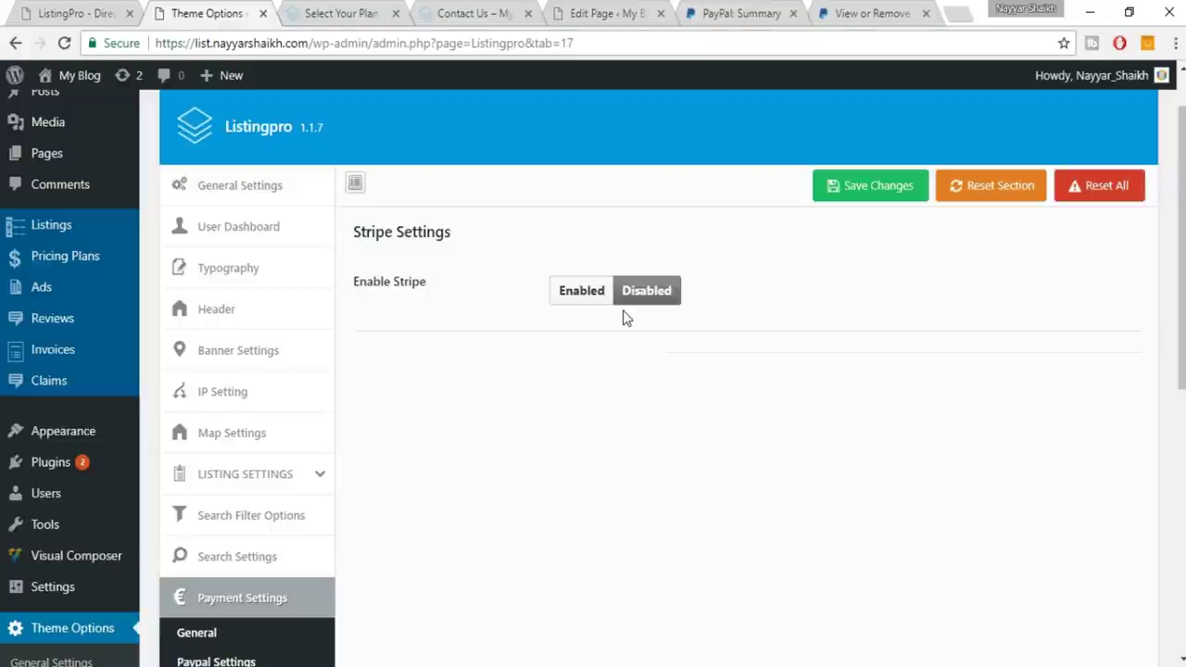
Enable Wire Transfer under Direct Payment / Wire Payment and review the bank instructions.
{"action": "scroll", "coordinate": [621, 333], "scroll_direction": "down", "scroll_amount": 2}
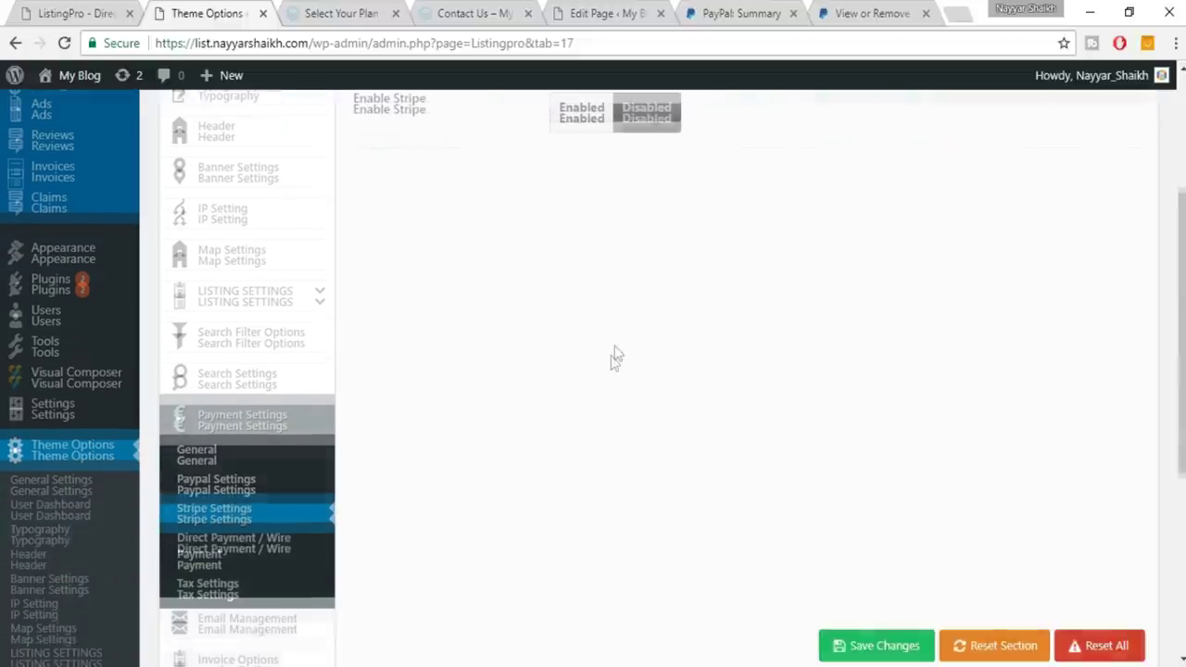
{"action": "left_click", "coordinate": [250, 533]}
{"action": "scroll", "coordinate": [738, 498], "scroll_direction": "up", "scroll_amount": 2}
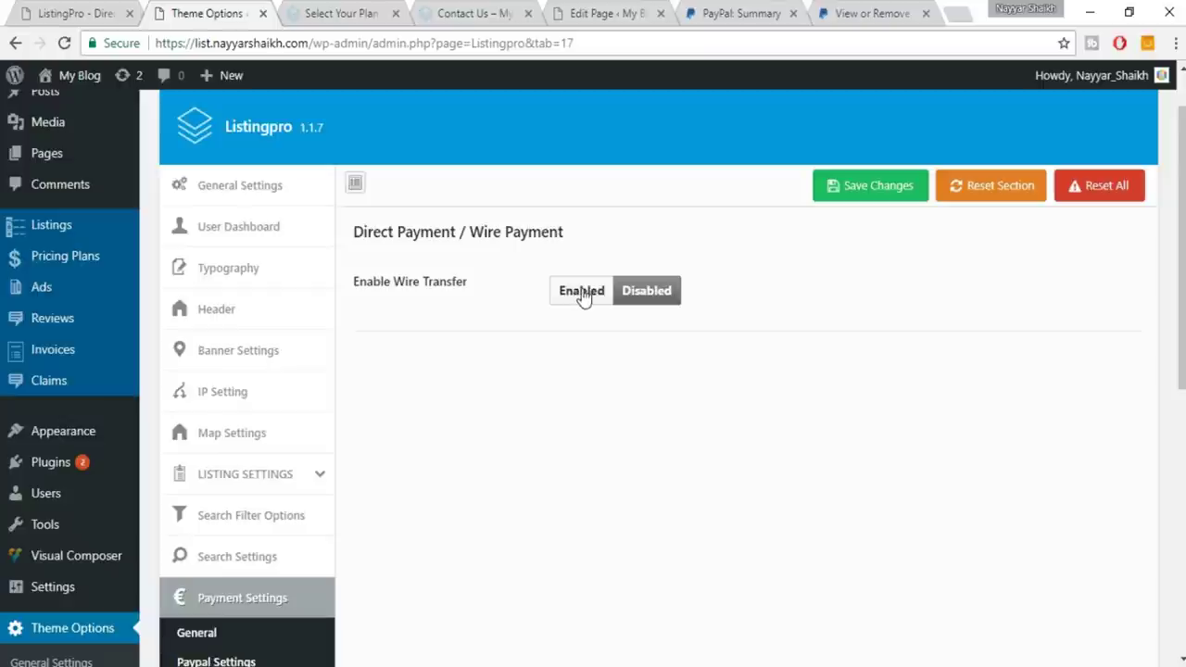
{"action": "left_click", "coordinate": [561, 295]}
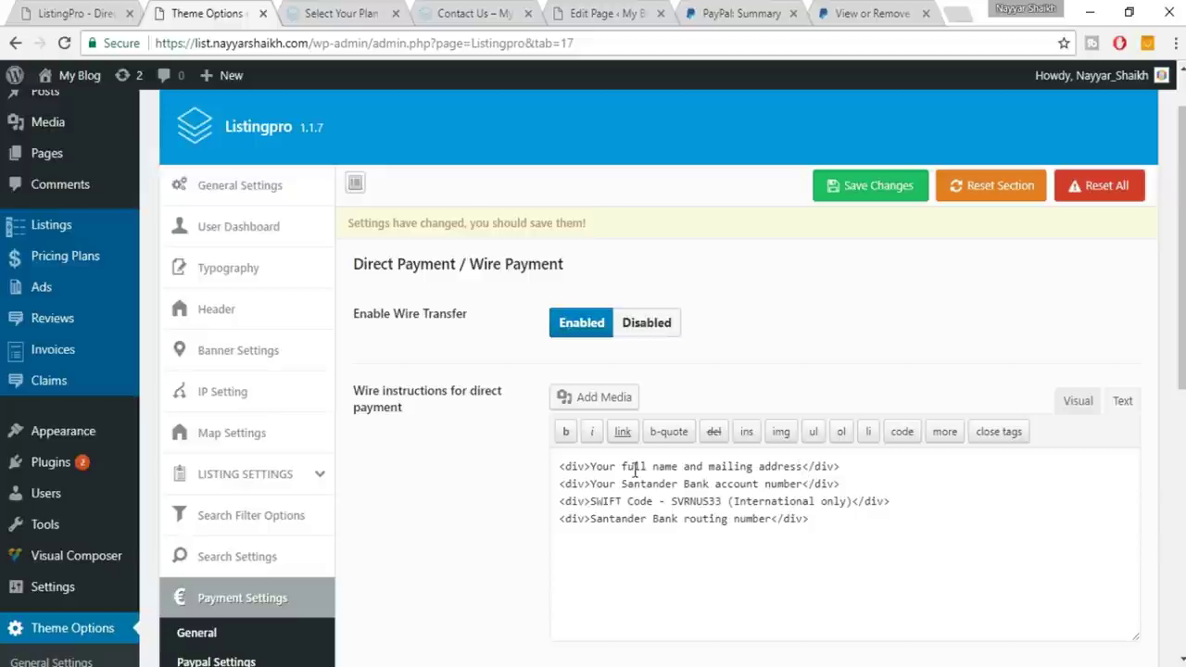
{"action": "left_click_drag", "start_coordinate": [592, 490], "coordinate": [797, 487]}
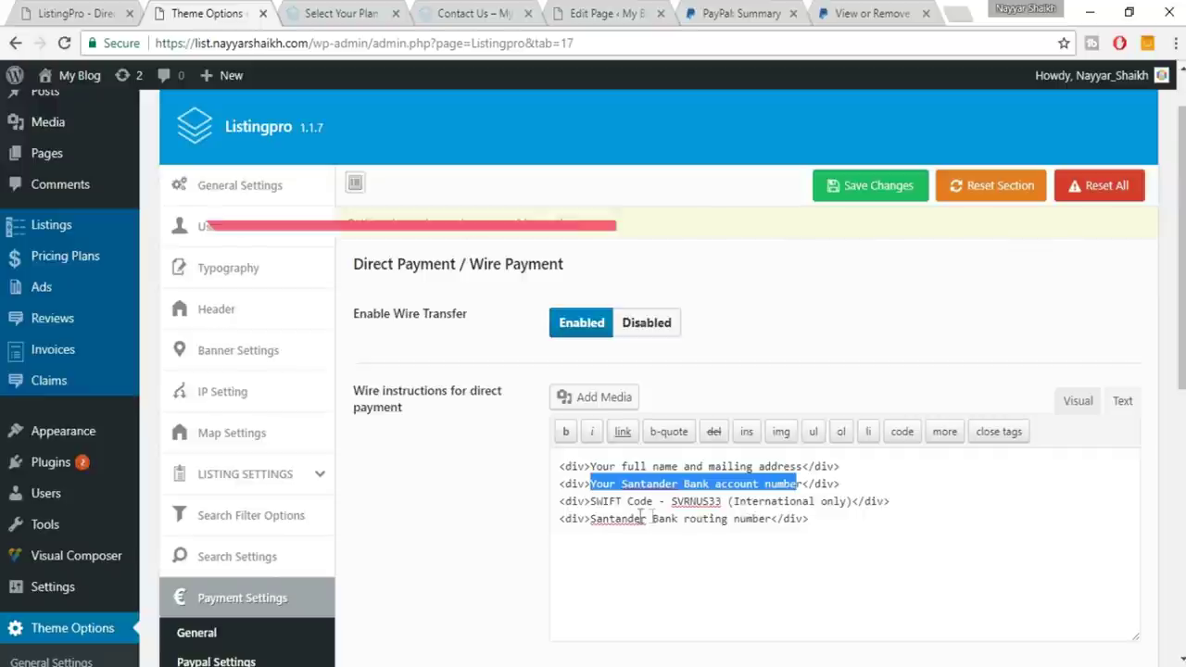
{"action": "scroll", "coordinate": [923, 545], "scroll_direction": "down", "scroll_amount": 1}
{"action": "scroll", "coordinate": [847, 392], "scroll_direction": "down", "scroll_amount": 2}
{"action": "left_click", "coordinate": [829, 365]}
Set Enable Wire Transfer back to Disabled.
{"action": "scroll", "coordinate": [834, 364], "scroll_direction": "down", "scroll_amount": 1}
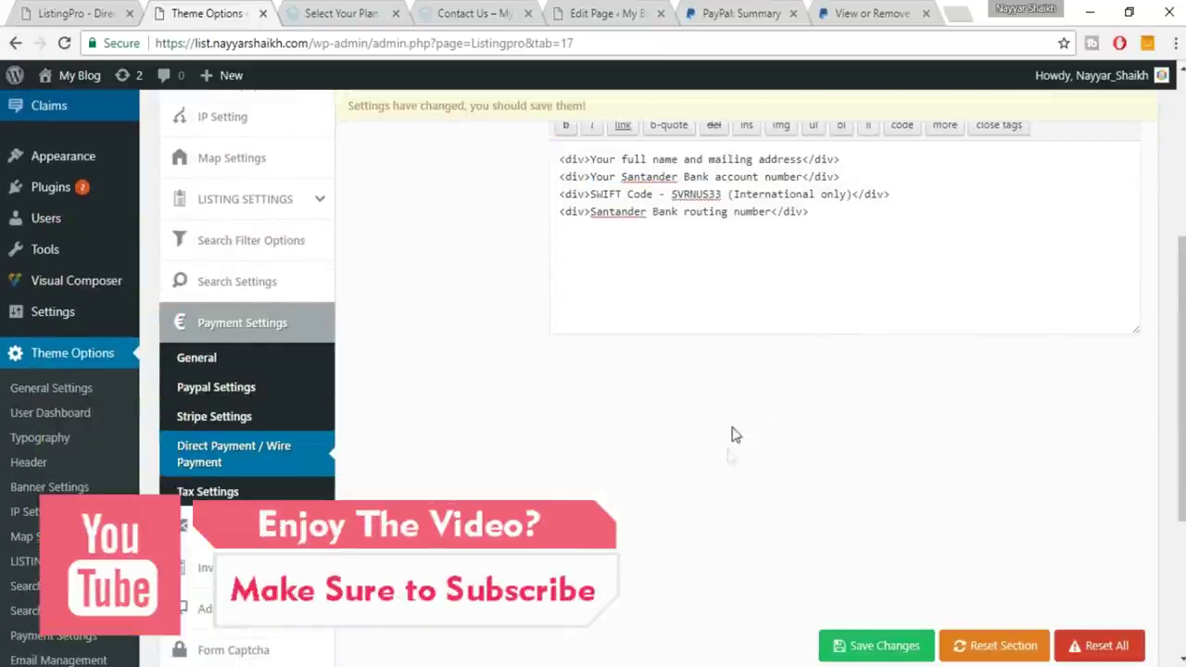
{"action": "scroll", "coordinate": [737, 497], "scroll_direction": "up", "scroll_amount": 1}
{"action": "scroll", "coordinate": [521, 229], "scroll_direction": "up", "scroll_amount": 1}
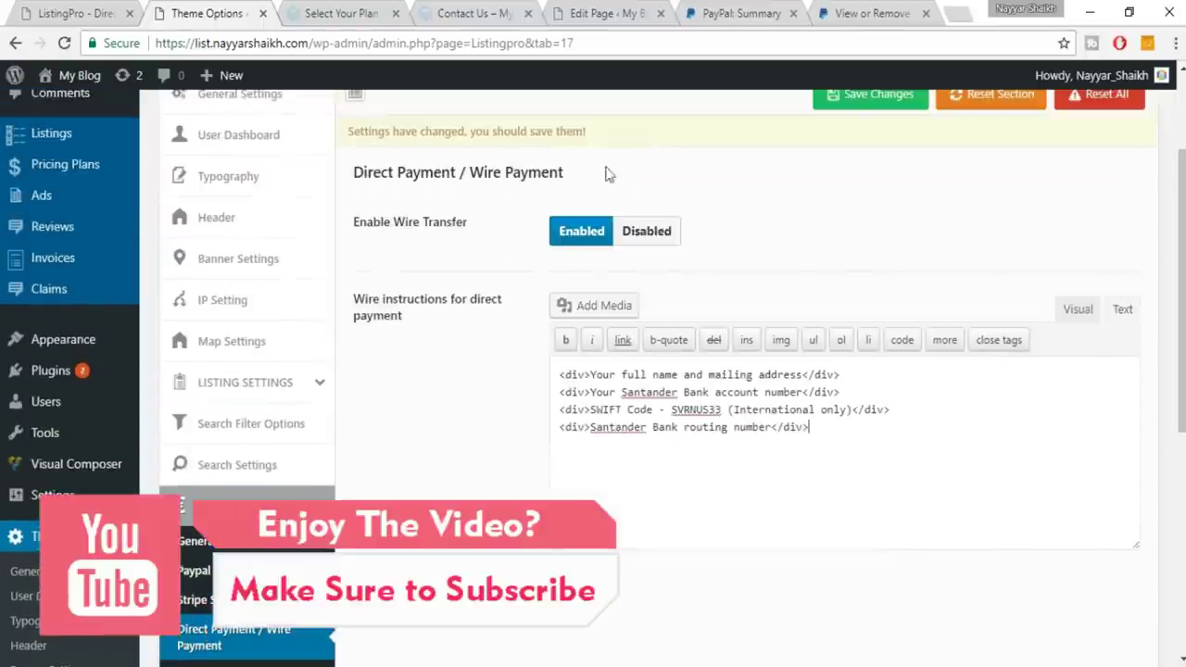
{"action": "left_click", "coordinate": [619, 234]}
{"action": "scroll", "coordinate": [697, 420], "scroll_direction": "down", "scroll_amount": 2}
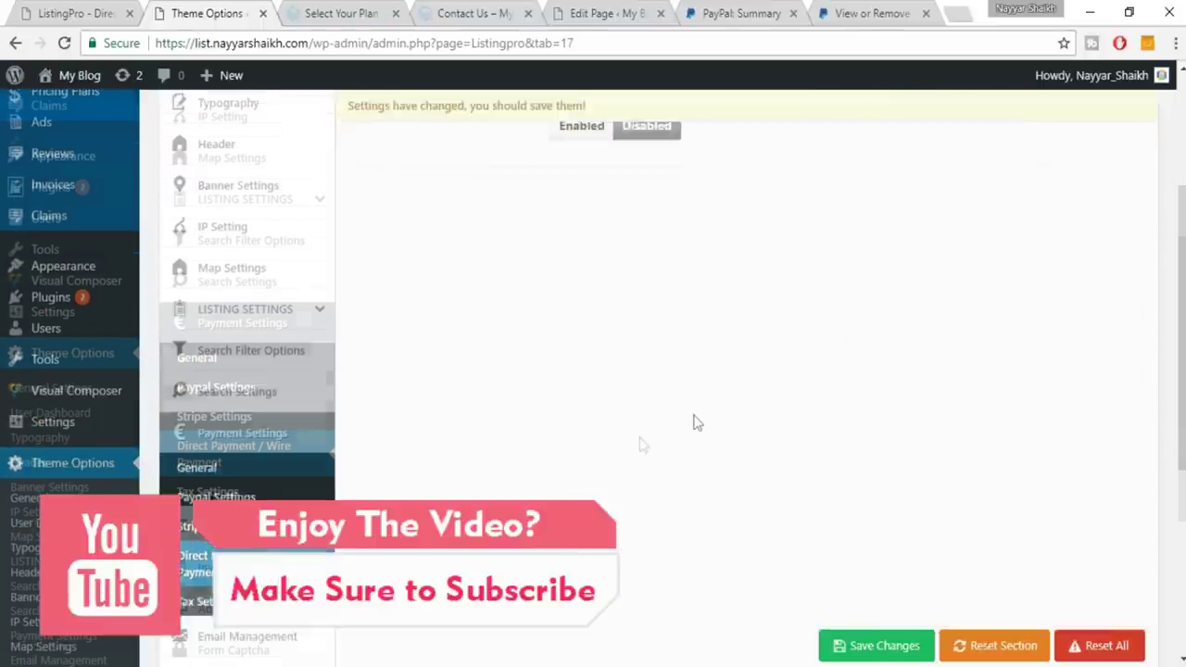
Toggle taxes on then off in Tax Settings and save the payment settings.
{"action": "left_click", "coordinate": [207, 492]}
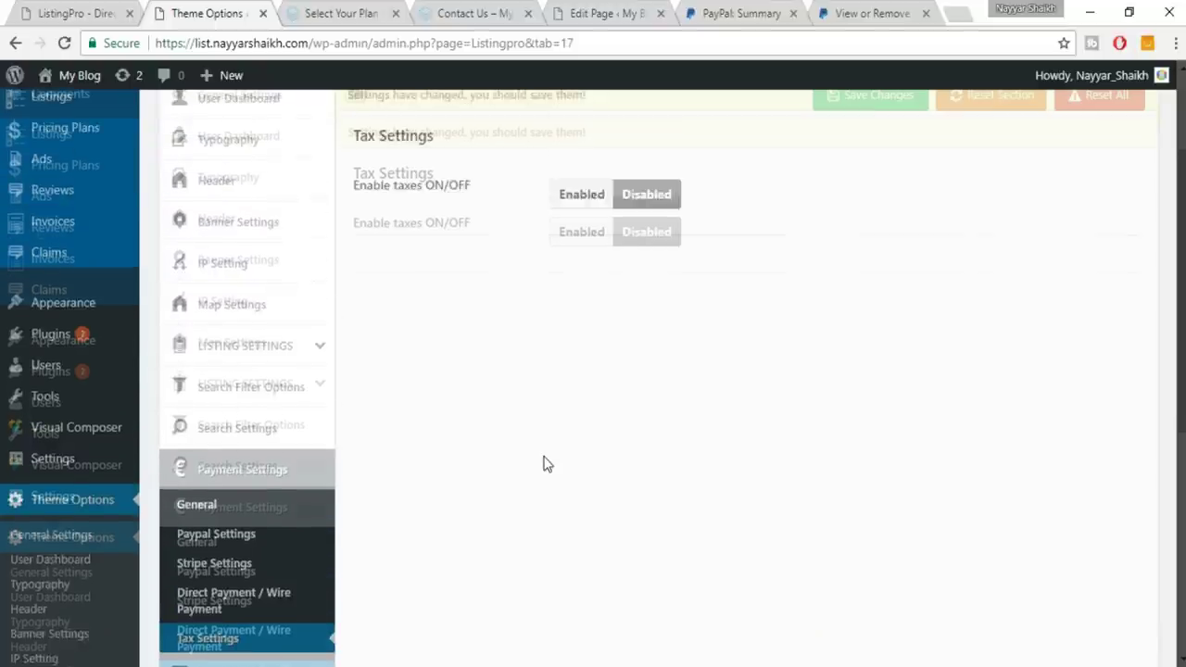
{"action": "left_click", "coordinate": [577, 321]}
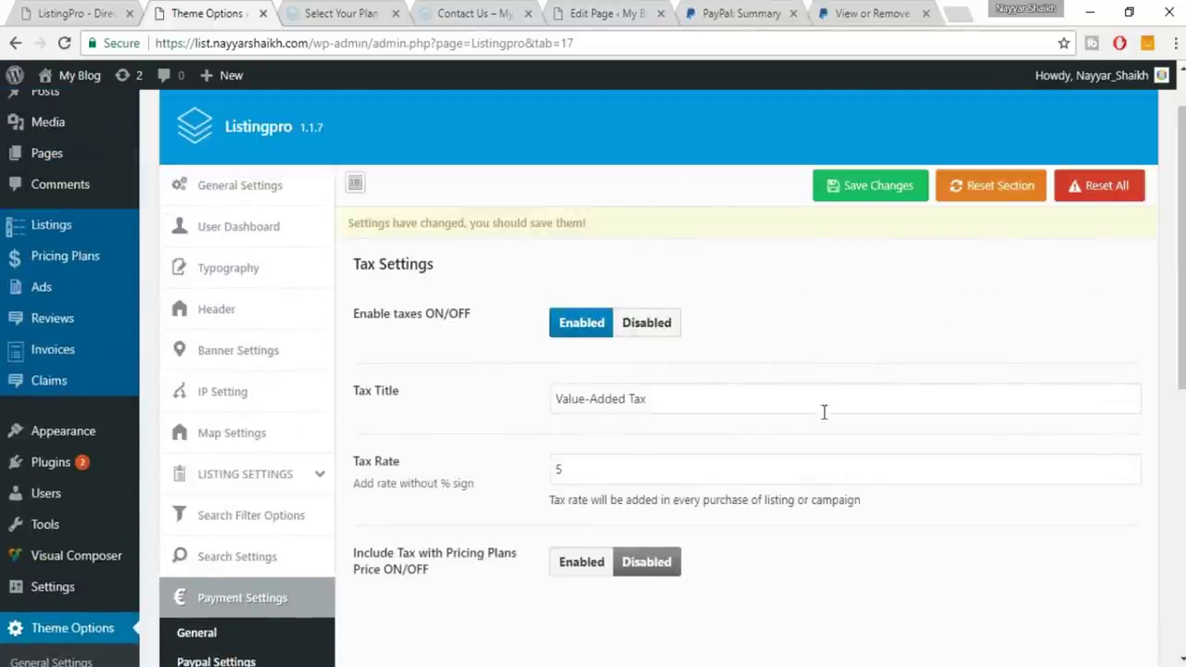
{"action": "scroll", "coordinate": [816, 417], "scroll_direction": "down", "scroll_amount": 1}
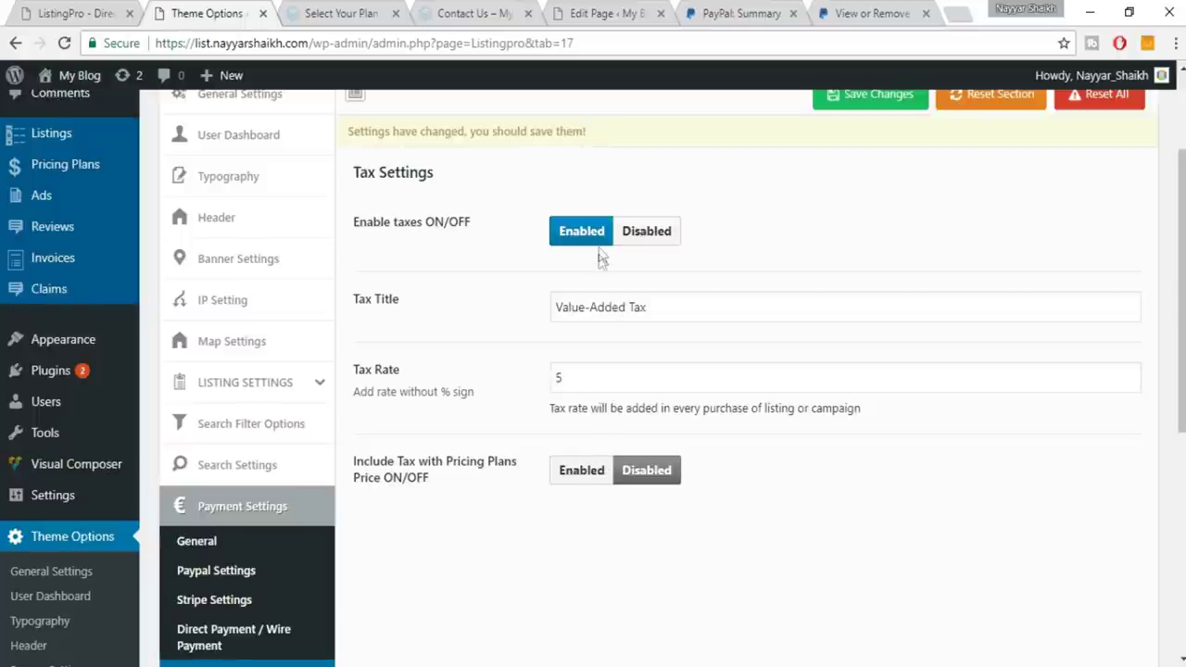
{"action": "left_click", "coordinate": [646, 234]}
{"action": "scroll", "coordinate": [704, 371], "scroll_direction": "down", "scroll_amount": 2}
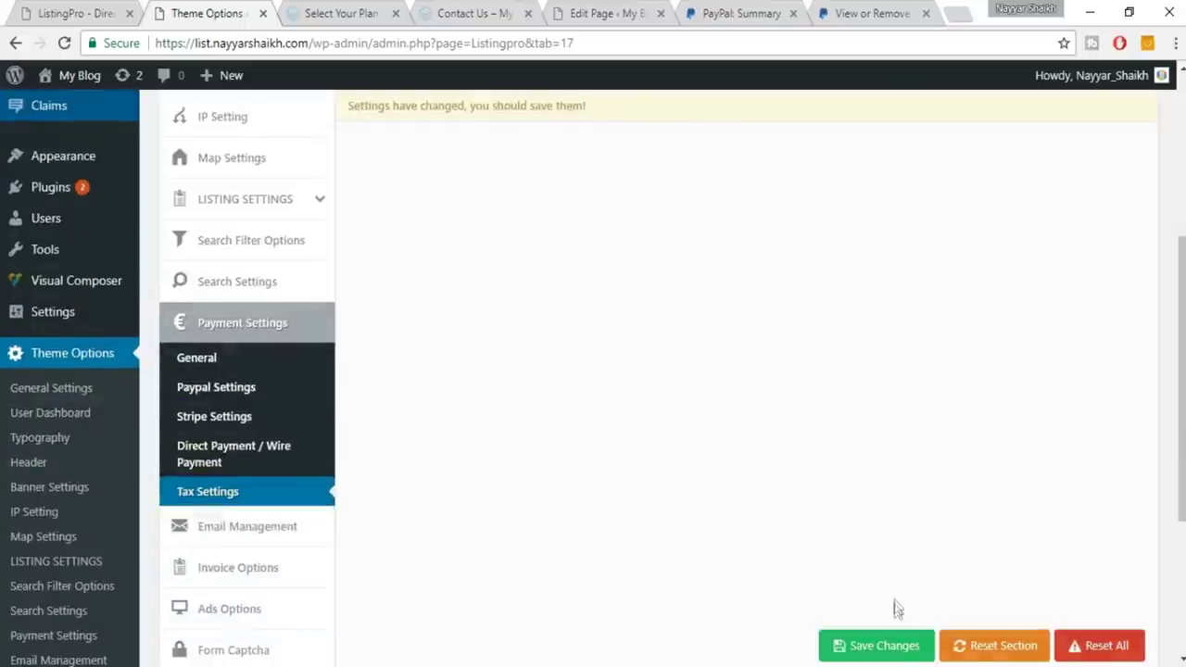
{"action": "left_click", "coordinate": [892, 643]}
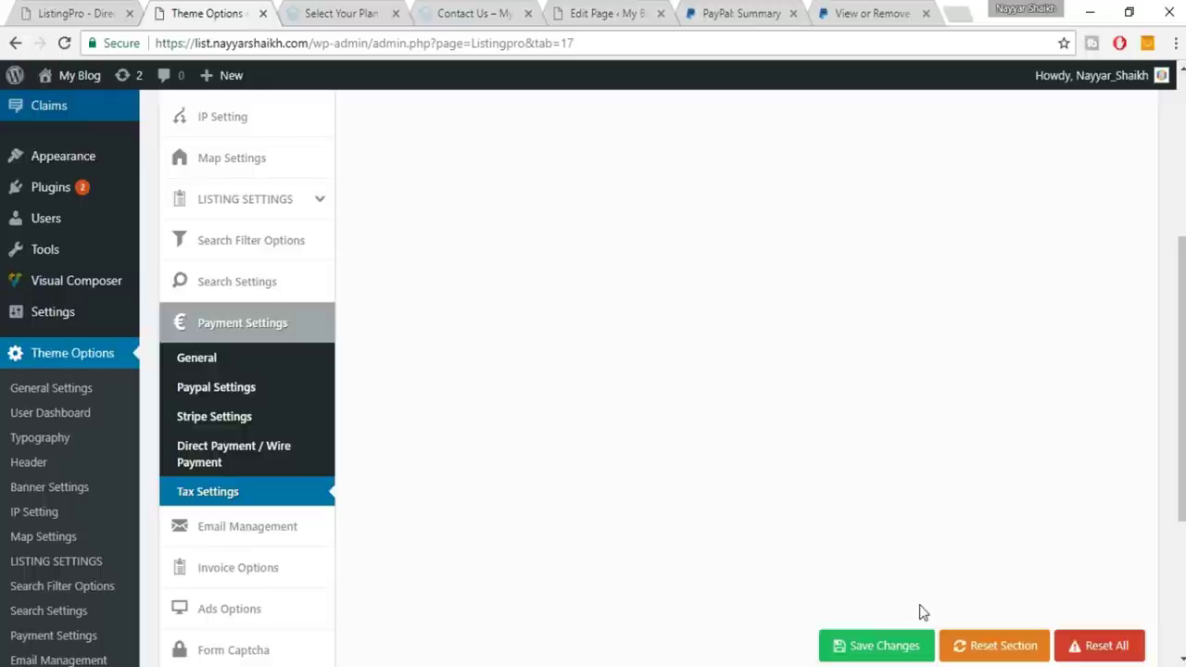
{"action": "left_click", "coordinate": [378, 11]}
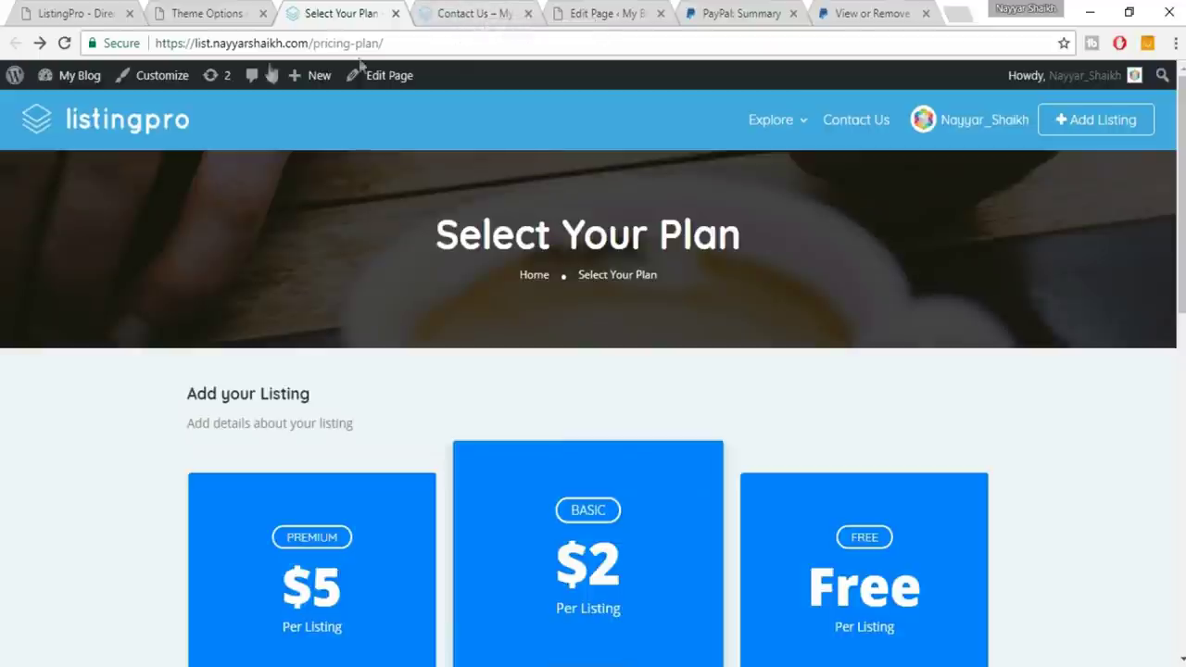
Reload the pricing page, start Add Listing, and continue with the $2 Basic plan.
{"action": "left_click", "coordinate": [64, 44]}
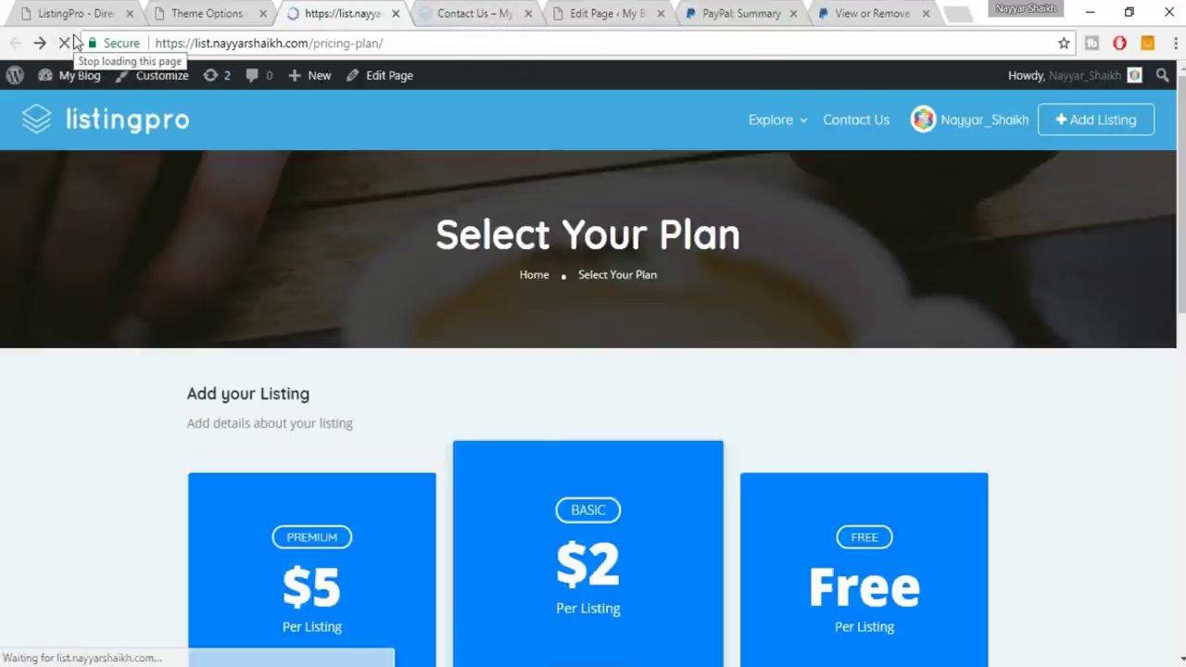
{"action": "left_click", "coordinate": [1100, 125]}
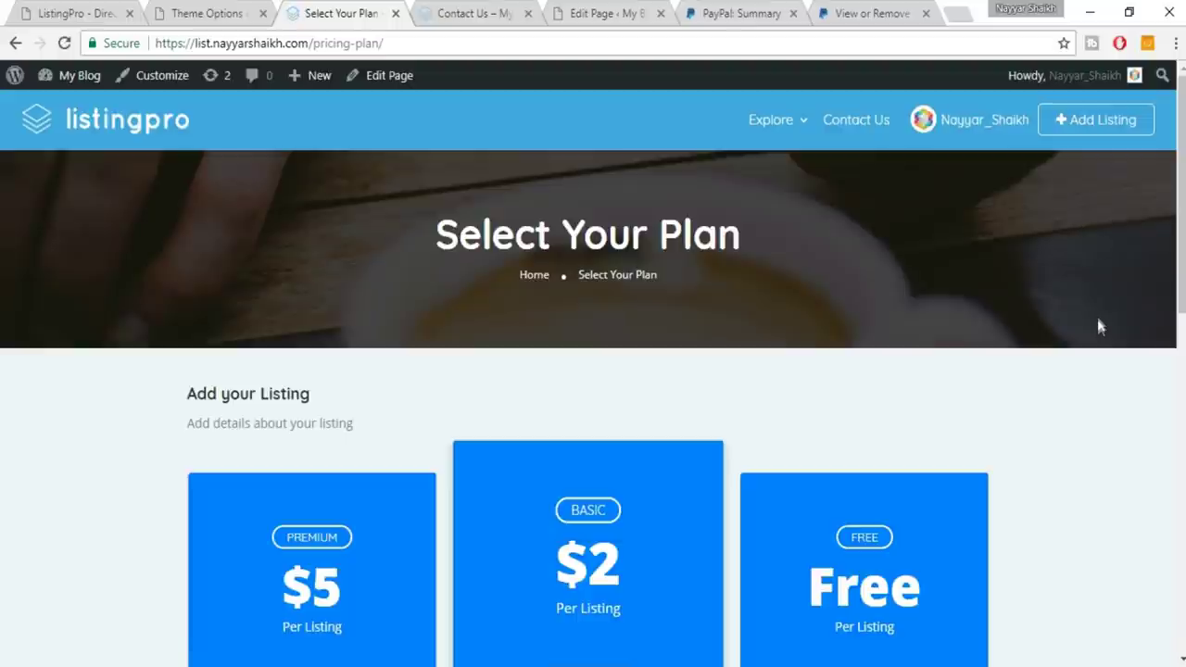
{"action": "left_click", "coordinate": [1115, 124]}
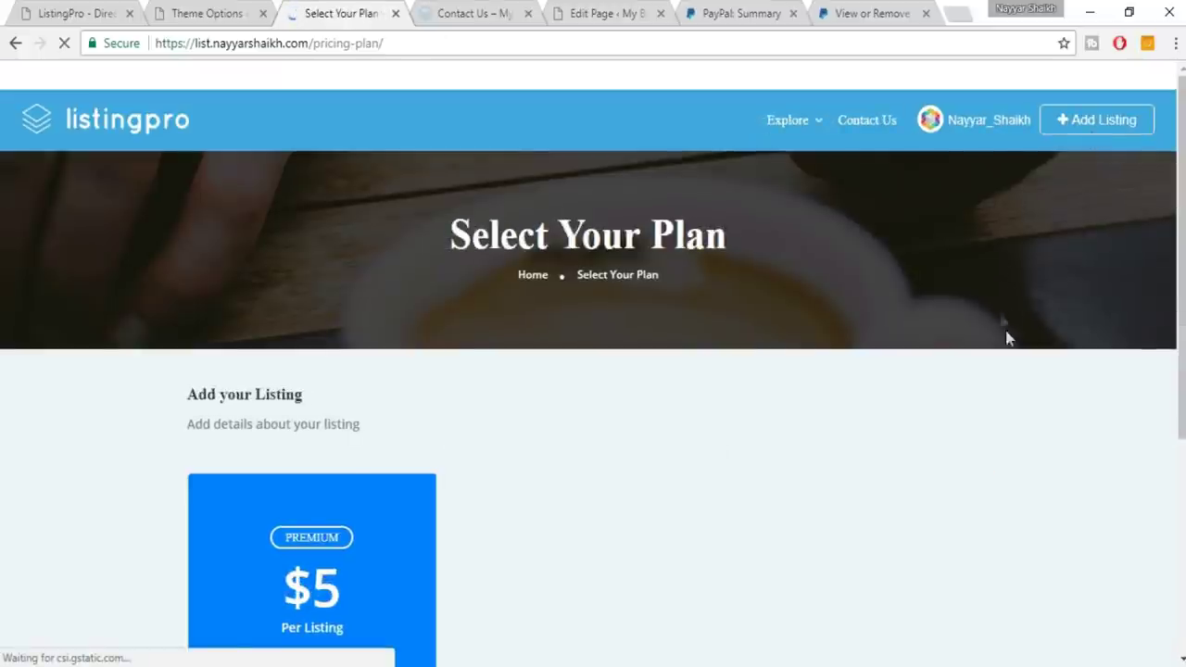
{"action": "scroll", "coordinate": [1014, 350], "scroll_direction": "down", "scroll_amount": 8}
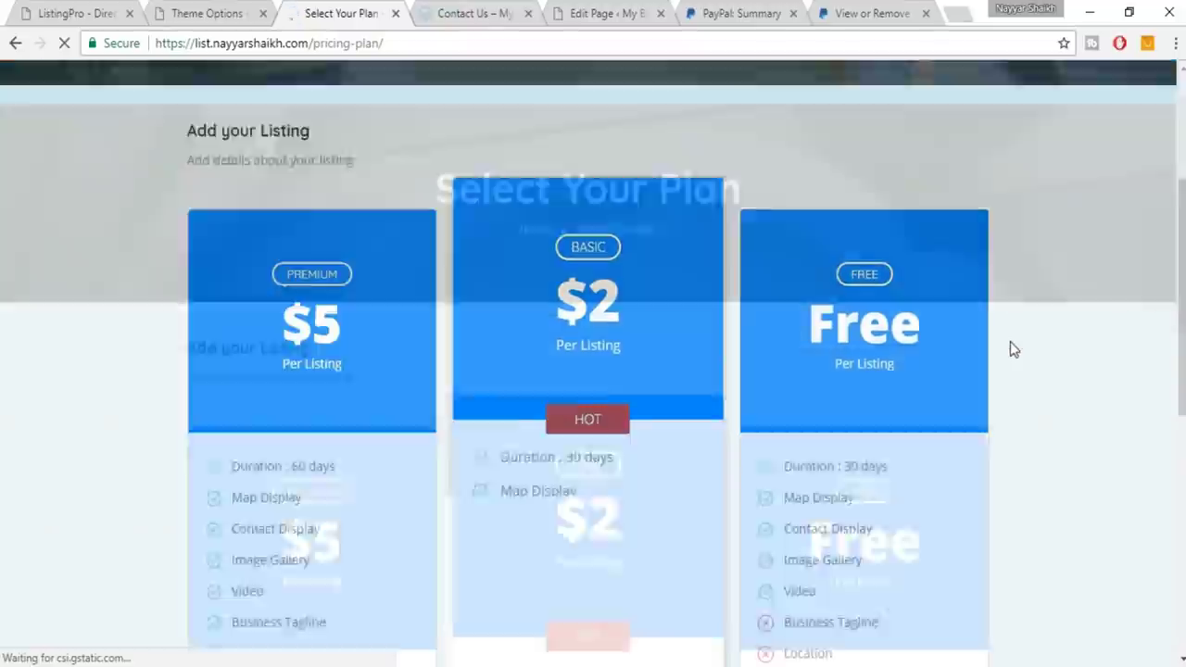
{"action": "scroll", "coordinate": [1014, 349], "scroll_direction": "up", "scroll_amount": 4}
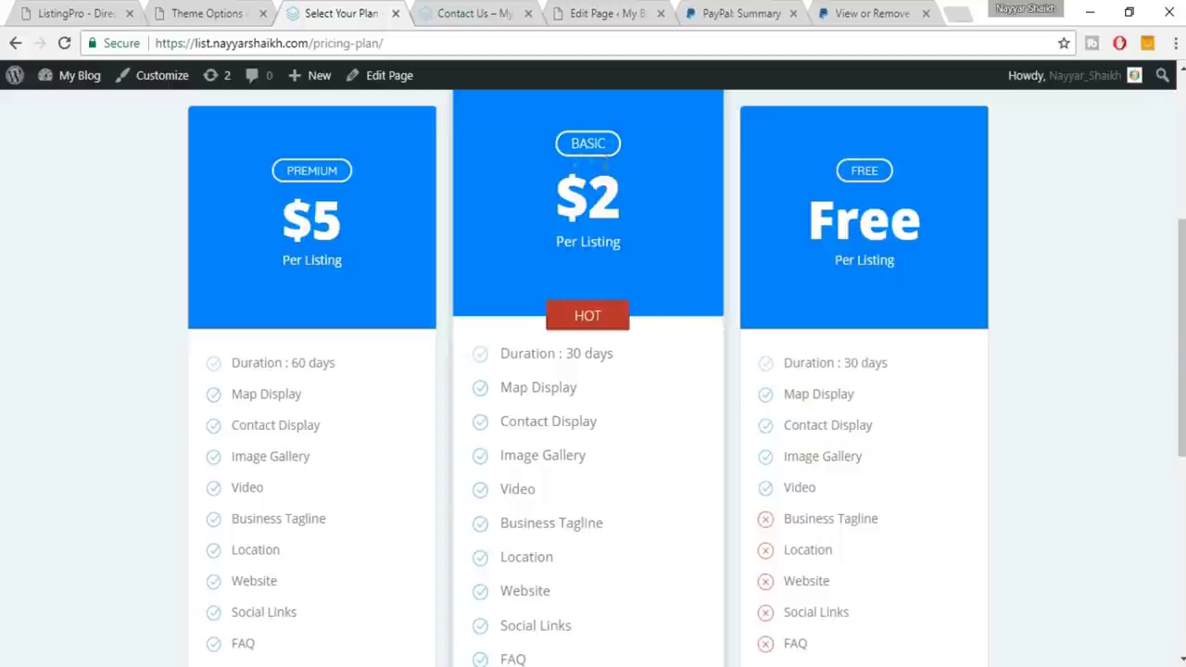
{"action": "scroll", "coordinate": [627, 188], "scroll_direction": "down", "scroll_amount": 5}
{"action": "left_click", "coordinate": [604, 366]}
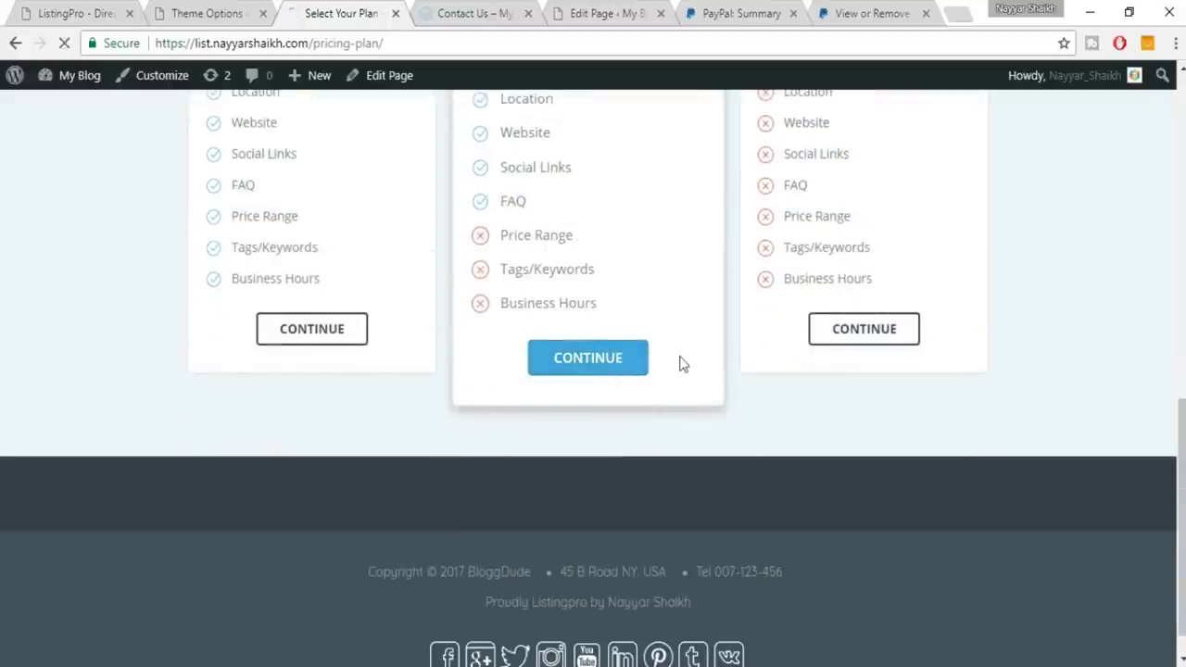
{"action": "scroll", "coordinate": [1019, 382], "scroll_direction": "up", "scroll_amount": 5}
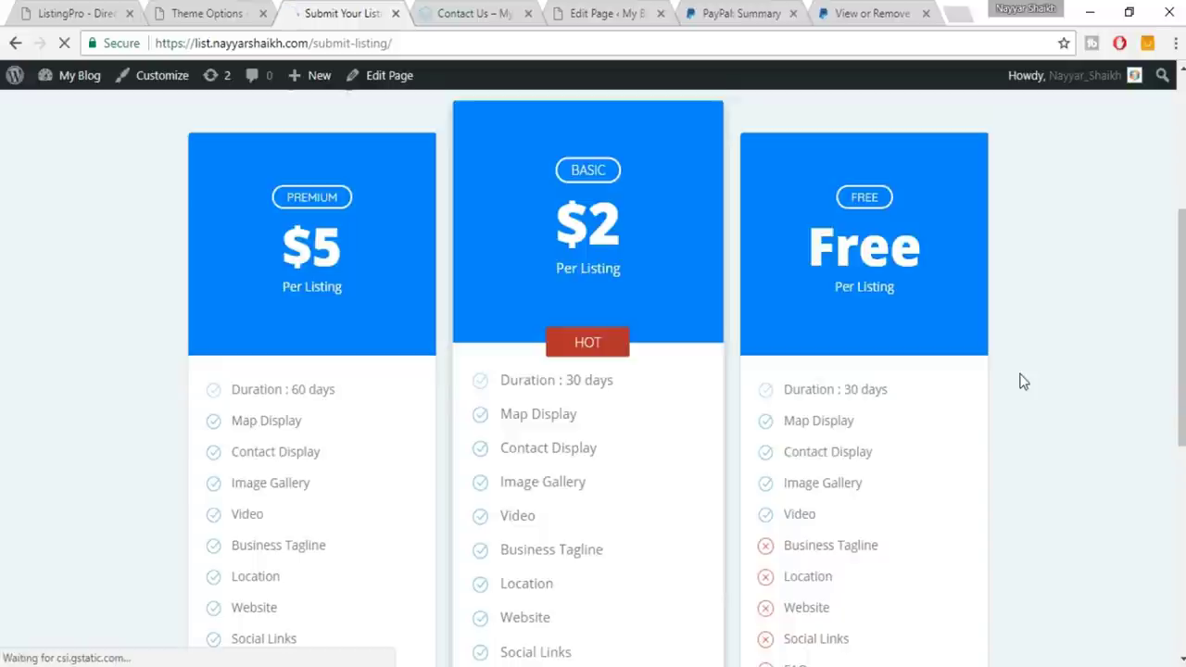
Enter the listing title and tagline, and choose Boston as the city.
{"action": "scroll", "coordinate": [1023, 382], "scroll_direction": "down", "scroll_amount": 5}
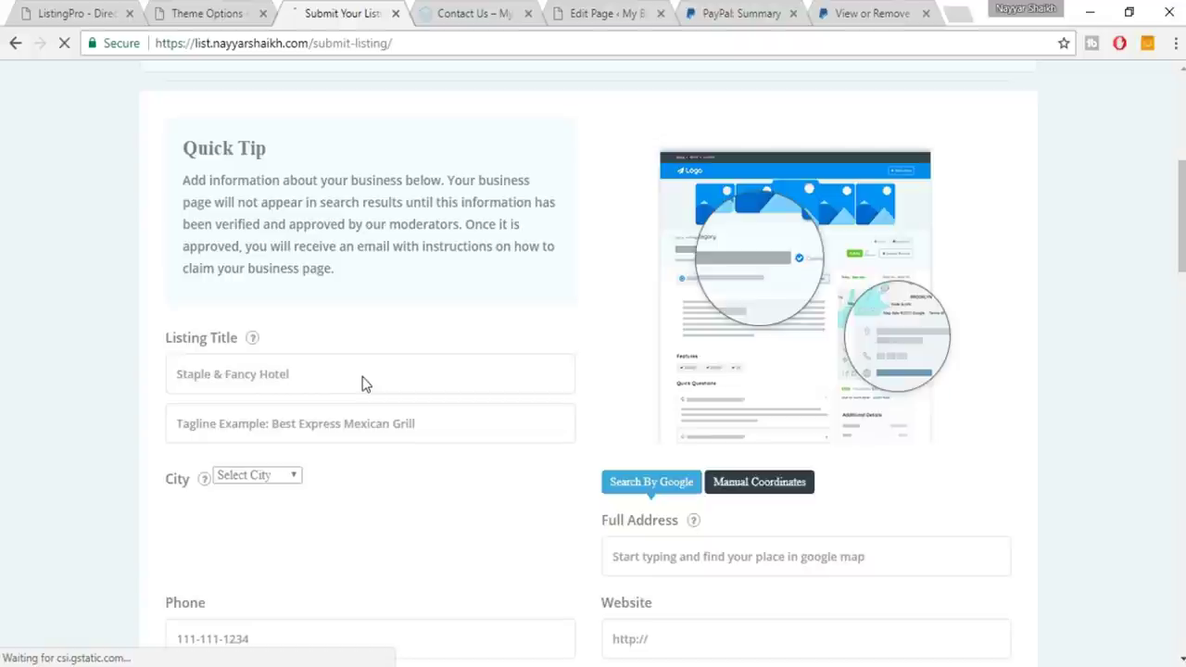
{"action": "scroll", "coordinate": [417, 372], "scroll_direction": "down", "scroll_amount": 2}
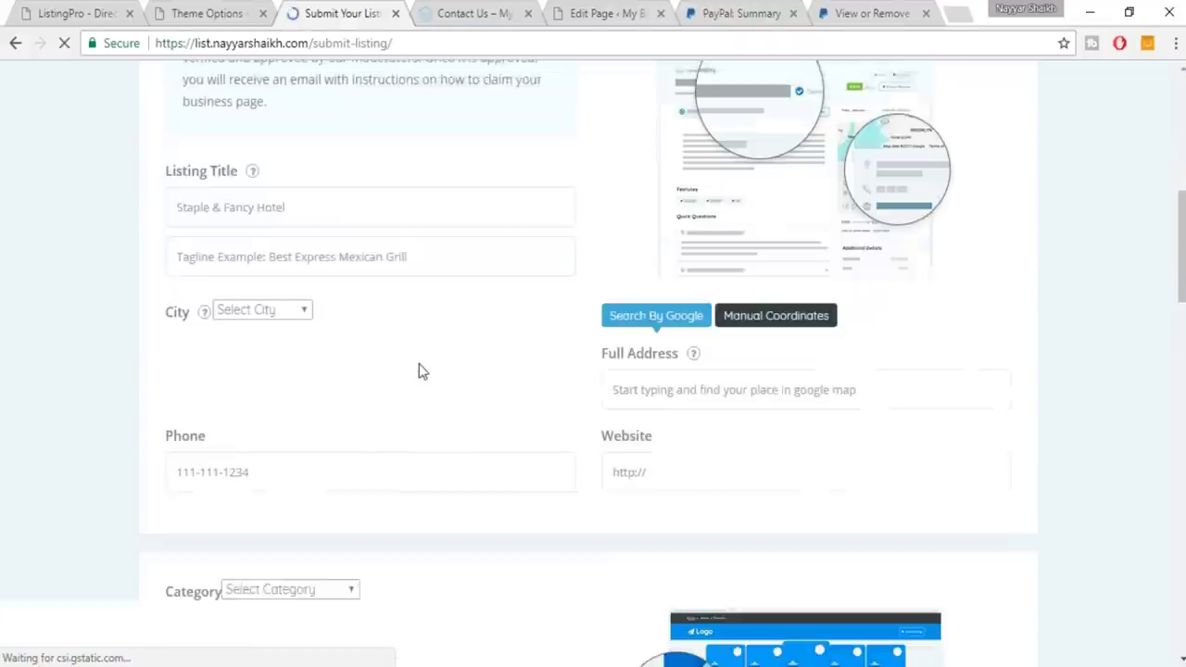
{"action": "left_click", "coordinate": [390, 184]}
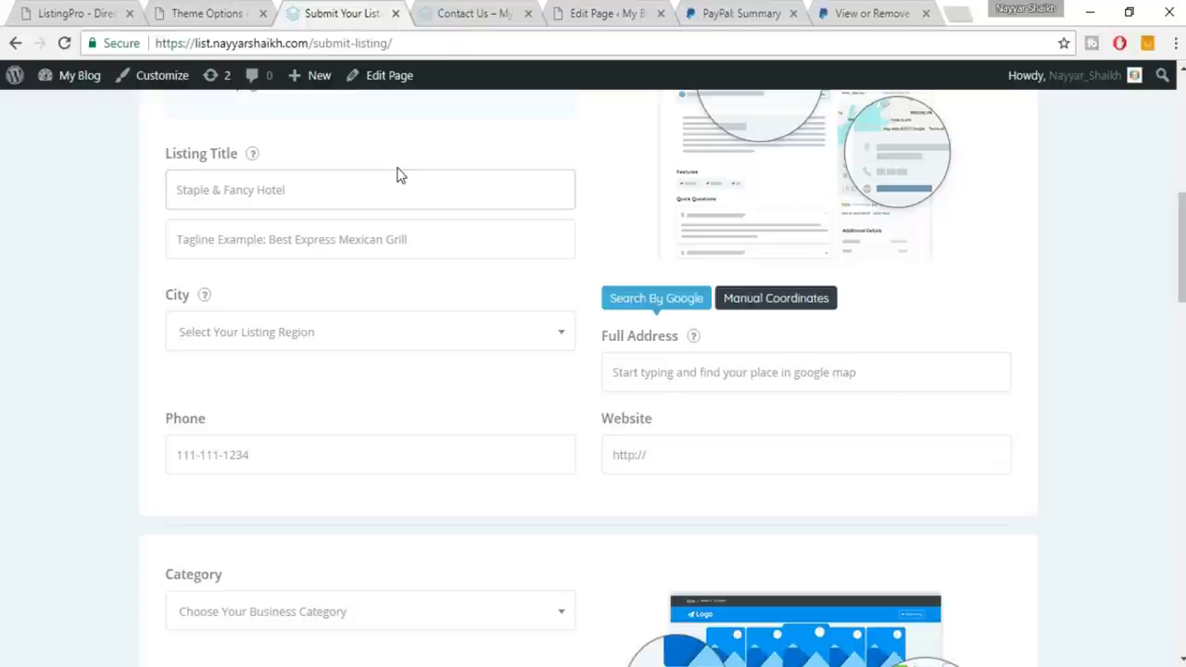
{"action": "type", "text": "Titikle"}
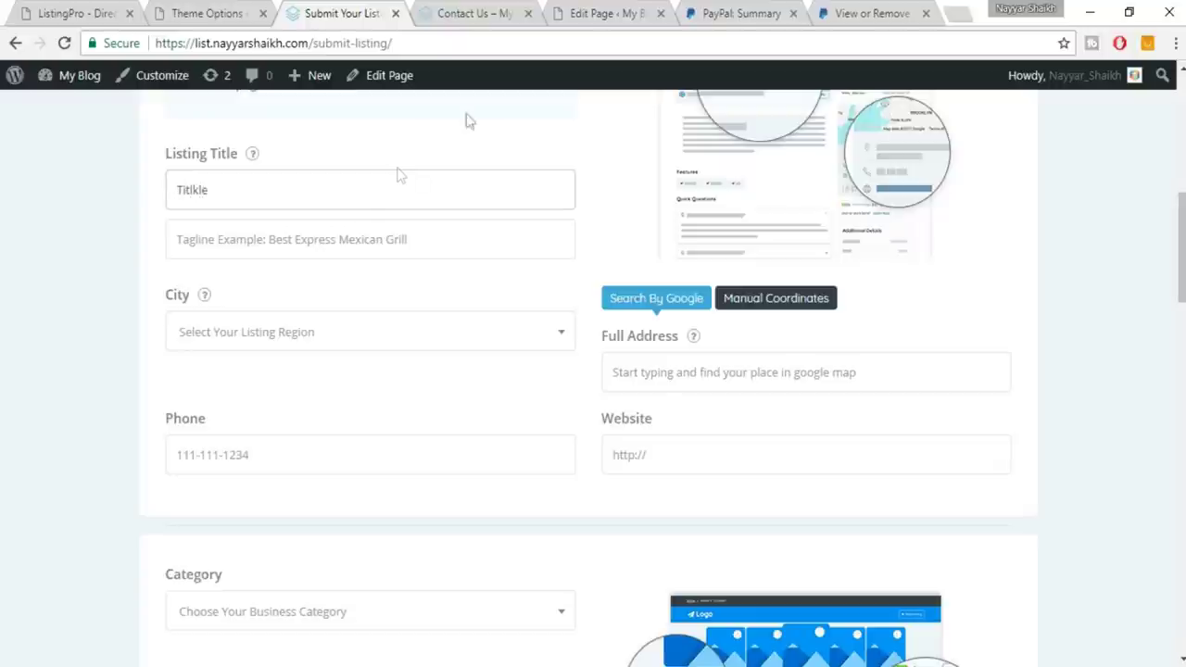
{"action": "left_click", "coordinate": [353, 239]}
{"action": "type", "text": "Taagline"}
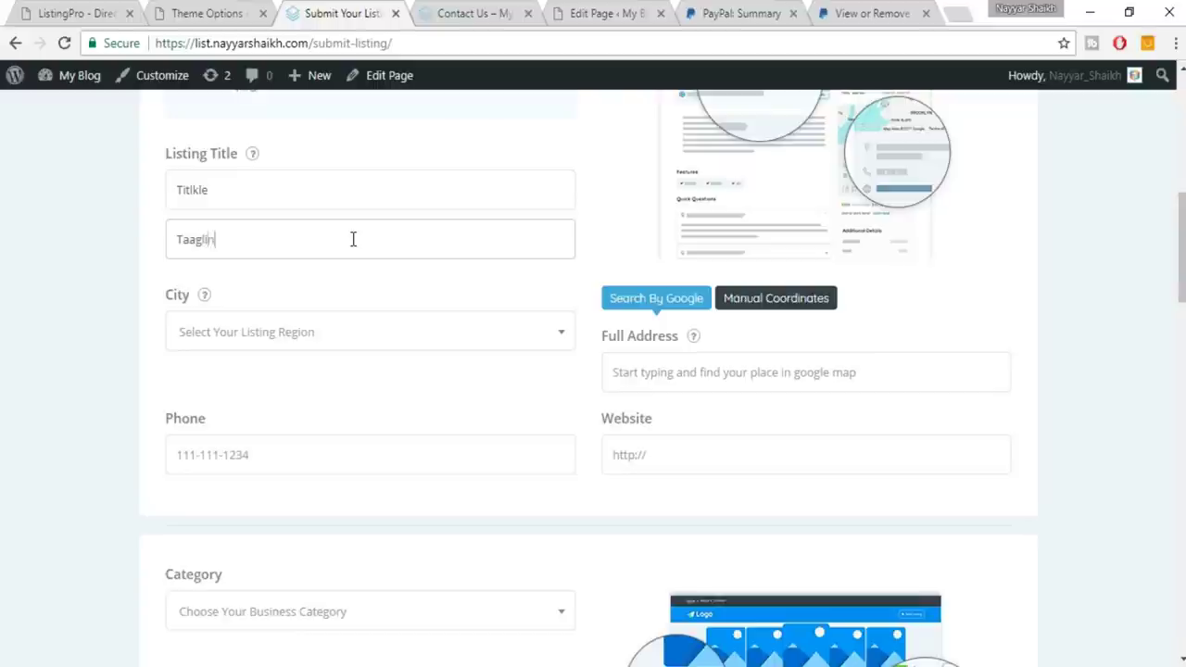
{"action": "left_click", "coordinate": [351, 326]}
{"action": "left_click", "coordinate": [309, 436]}
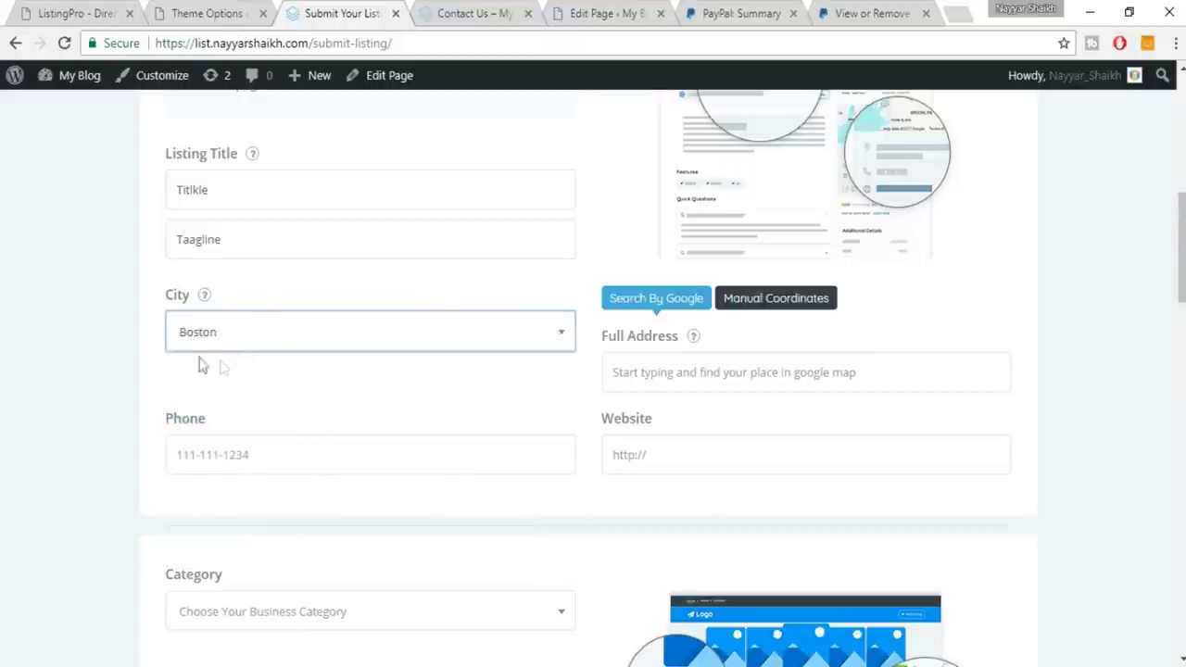
Enter a phone number, website bloggdude.com, and address Mumbai, Maharashtra, India.
{"action": "left_click", "coordinate": [356, 464]}
{"action": "type", "text": "12"}
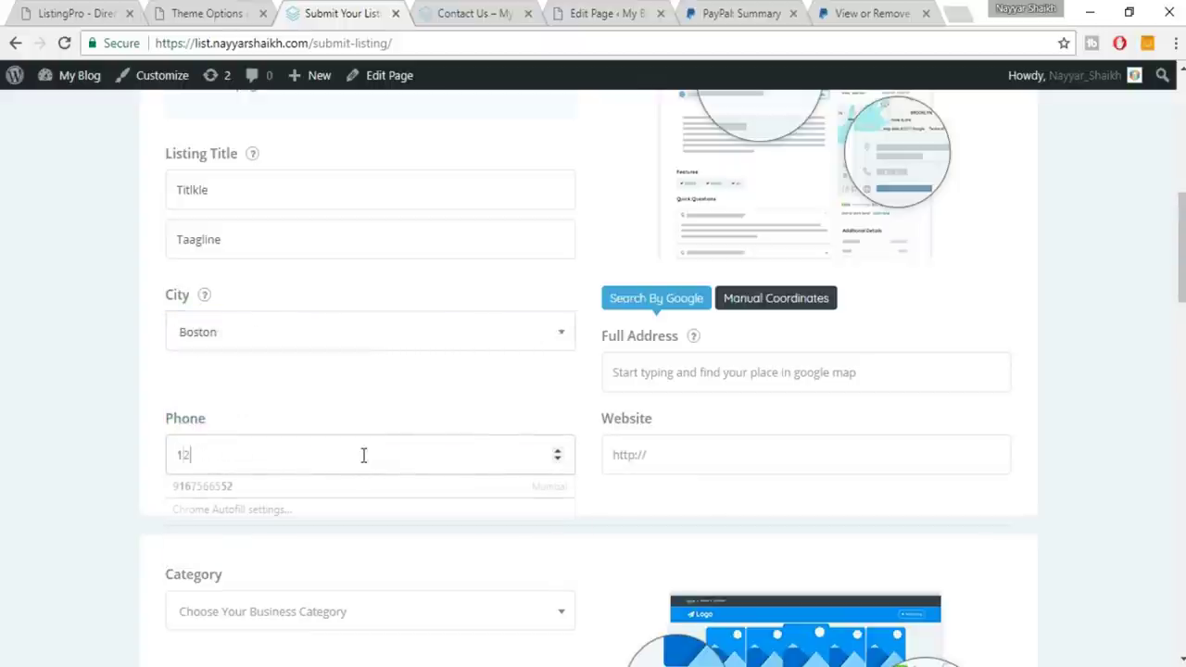
{"action": "type", "text": "36544789"}
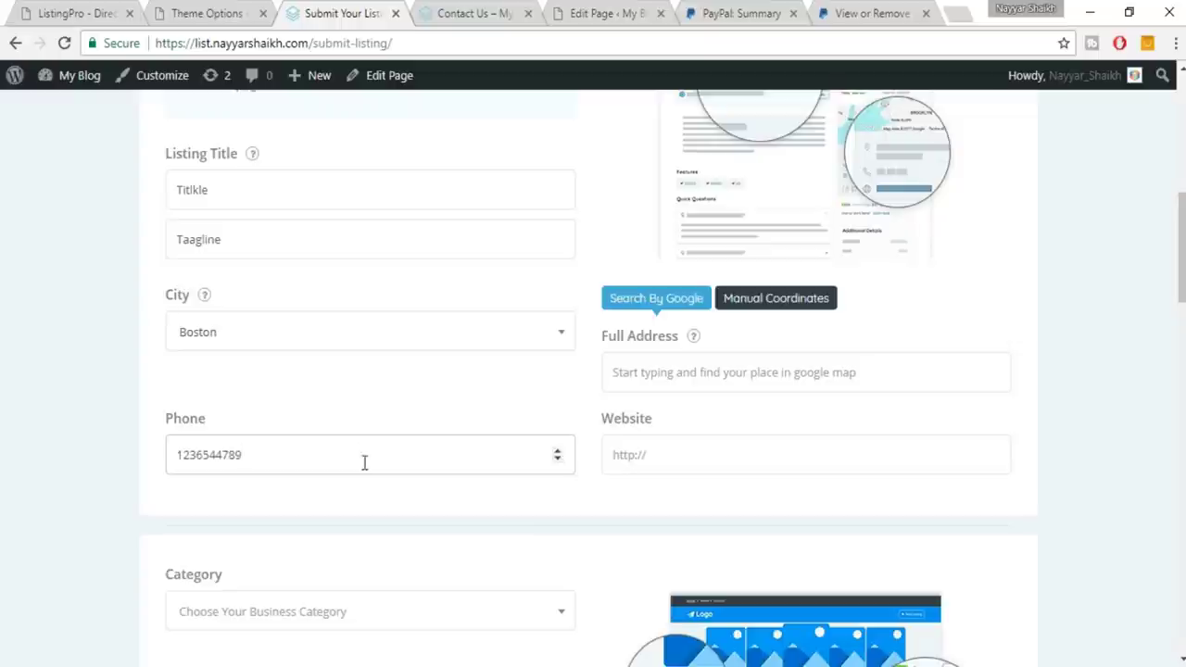
{"action": "left_click", "coordinate": [704, 454]}
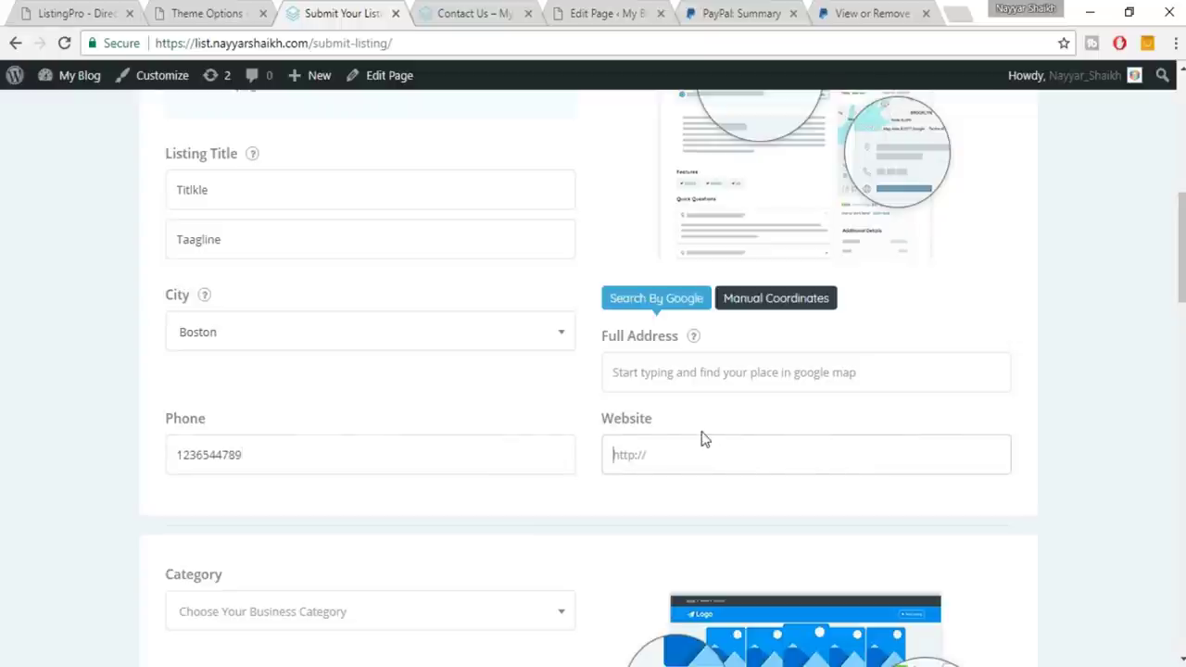
{"action": "type", "text": "bloggdude.com"}
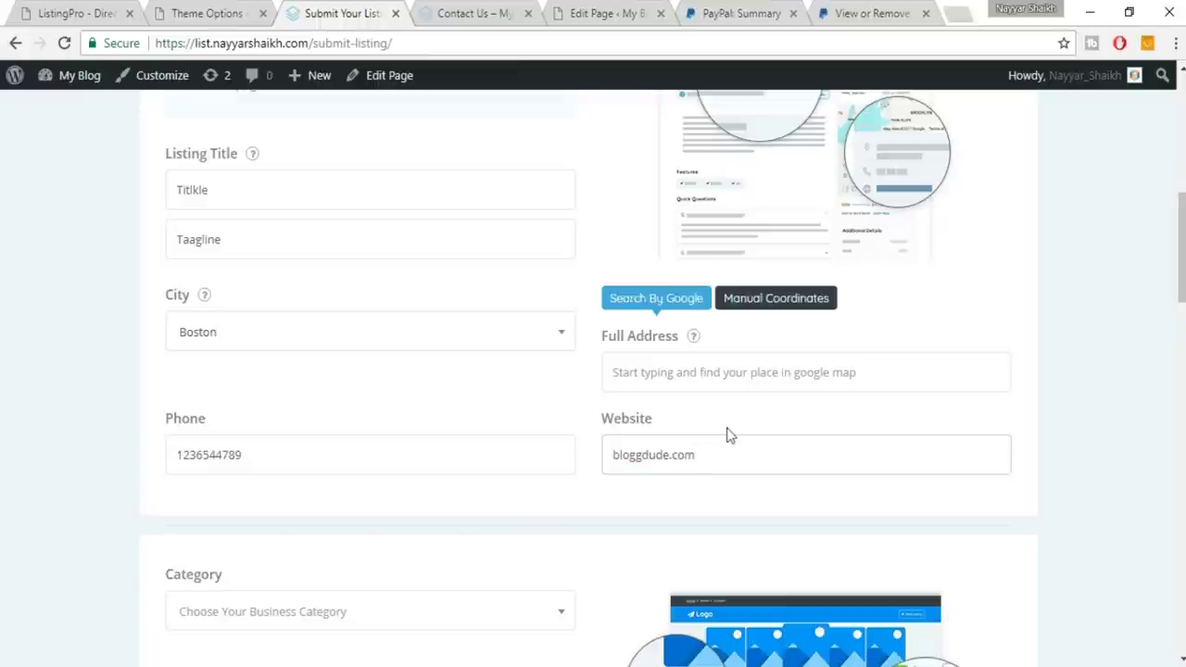
{"action": "left_click", "coordinate": [751, 375]}
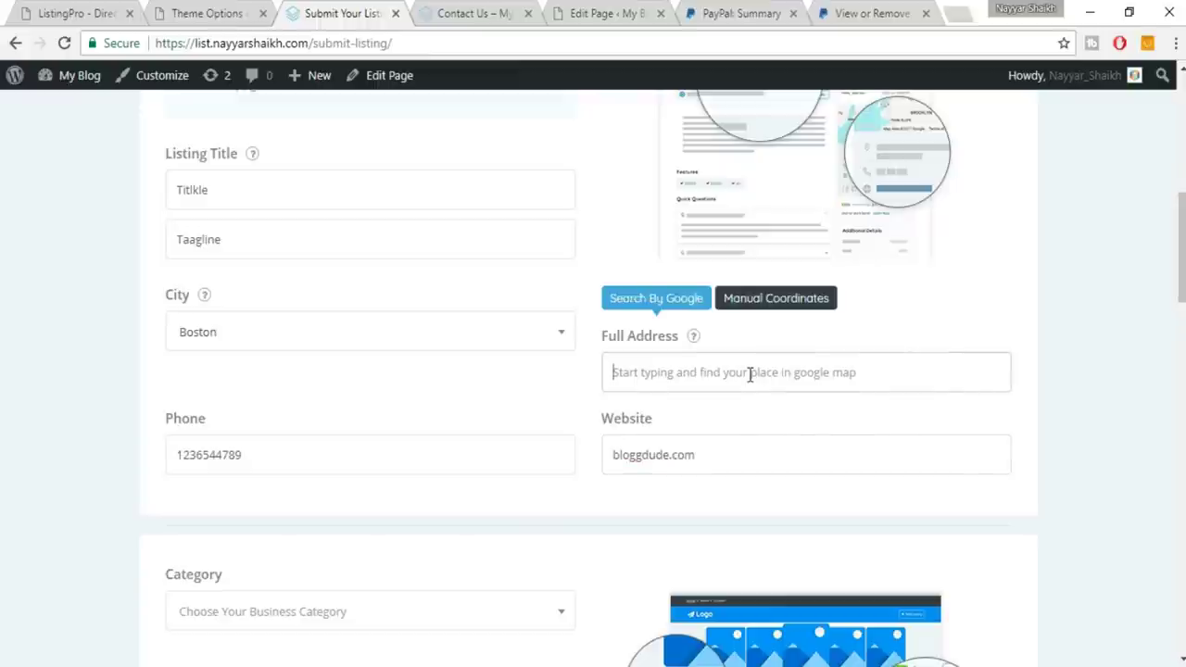
{"action": "type", "text": "mumbai"}
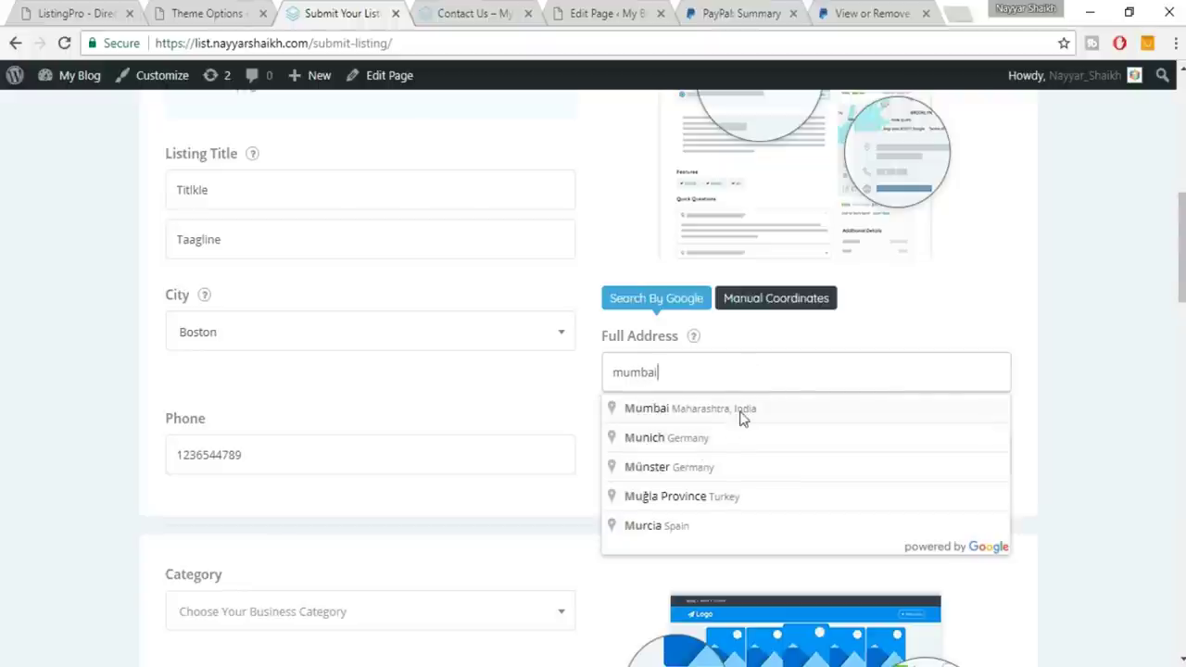
{"action": "left_click", "coordinate": [735, 417]}
Set category Hotels, Car Parking, credit cards accepted, and price range $$ - Moderate.
{"action": "scroll", "coordinate": [1036, 394], "scroll_direction": "down", "scroll_amount": 4}
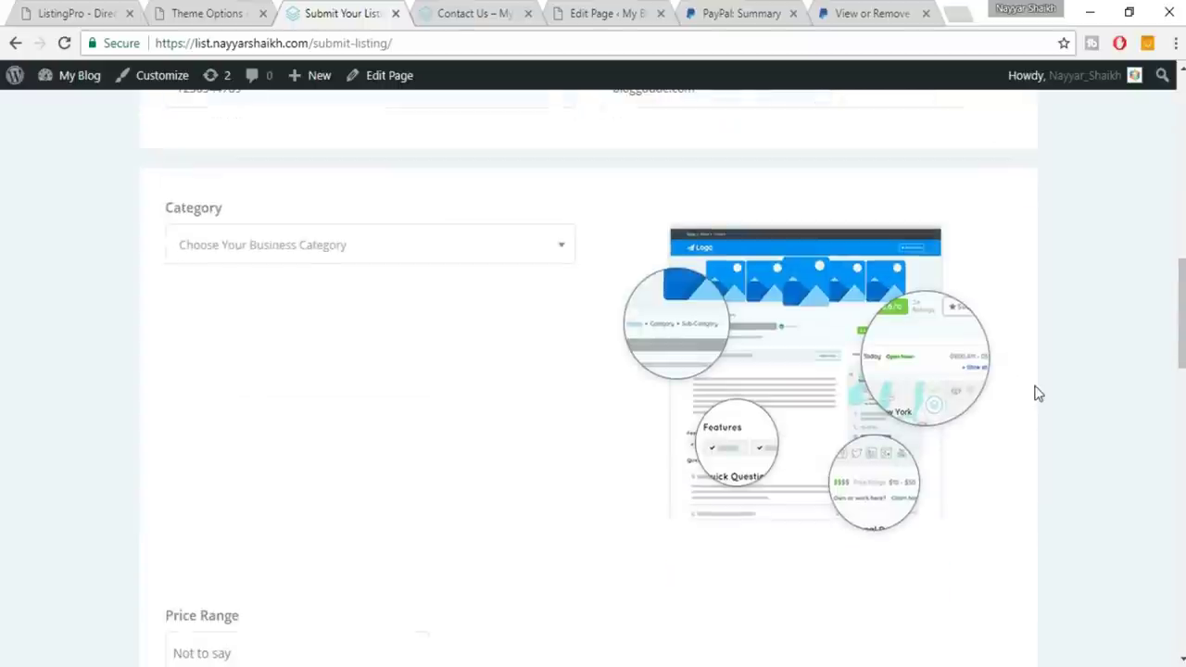
{"action": "left_click", "coordinate": [384, 257]}
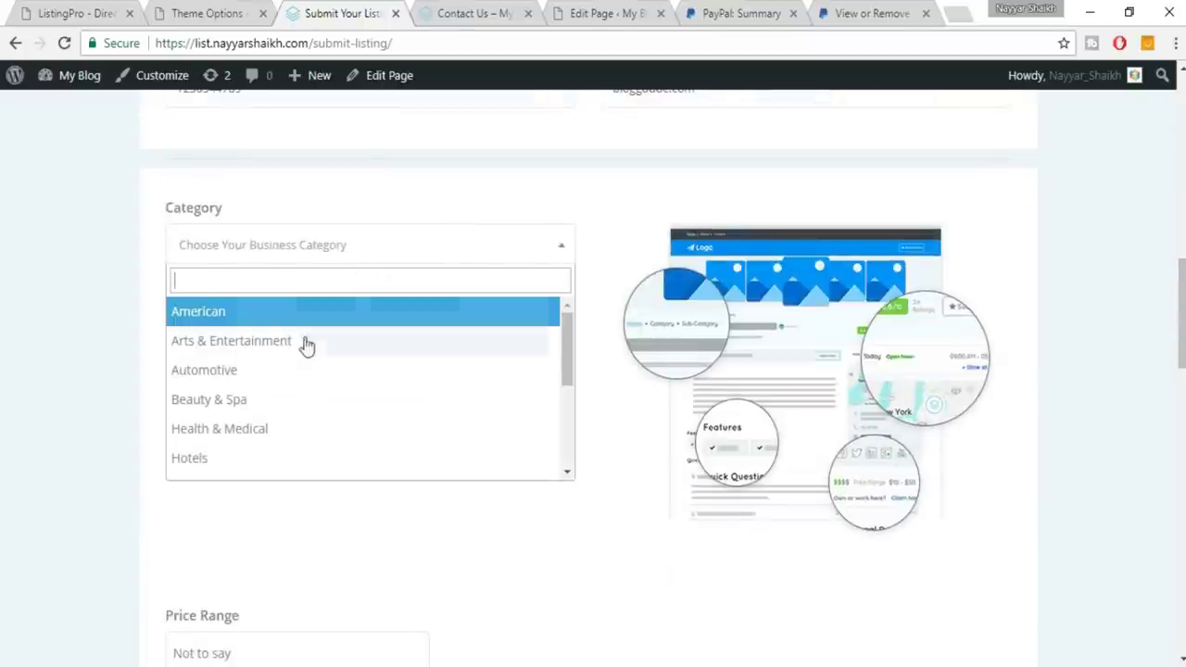
{"action": "left_click", "coordinate": [262, 456]}
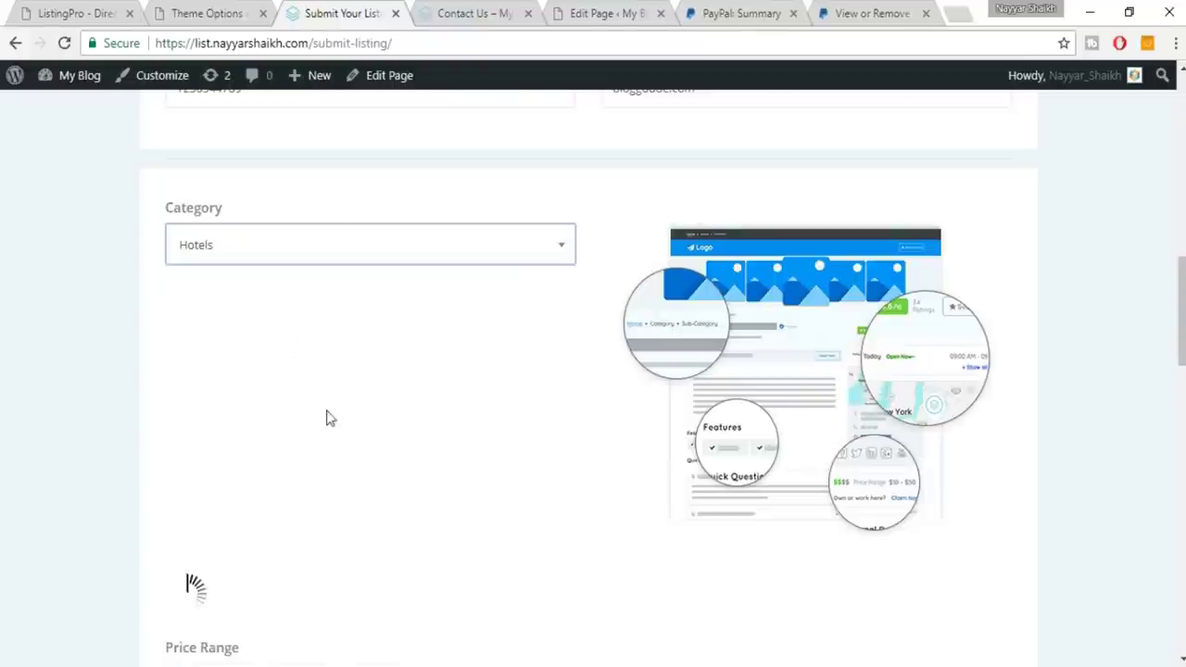
{"action": "scroll", "coordinate": [379, 389], "scroll_direction": "down", "scroll_amount": 2}
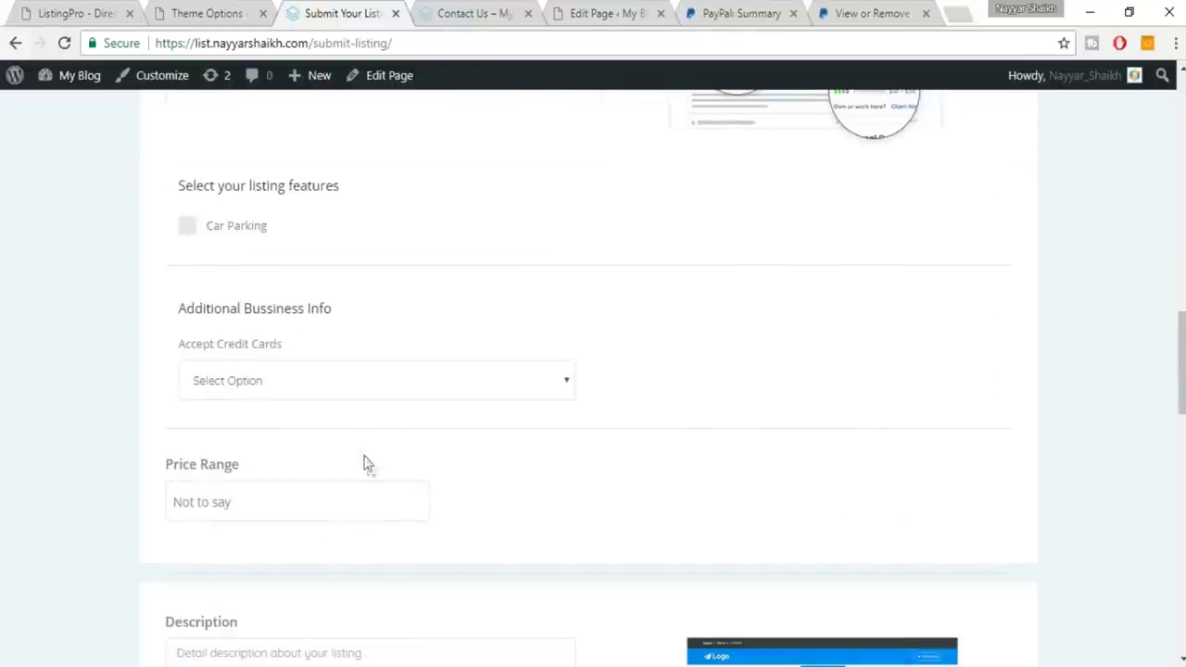
{"action": "left_click", "coordinate": [188, 232]}
{"action": "left_click", "coordinate": [274, 395]}
{"action": "left_click", "coordinate": [262, 427]}
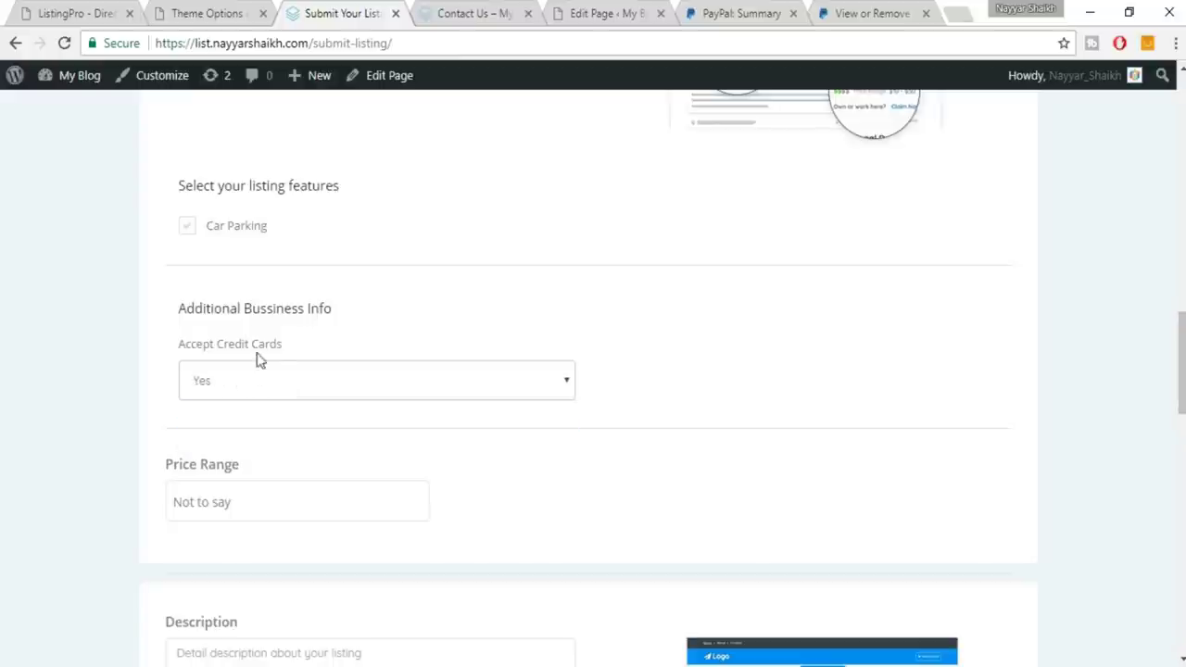
{"action": "scroll", "coordinate": [364, 467], "scroll_direction": "down", "scroll_amount": 1}
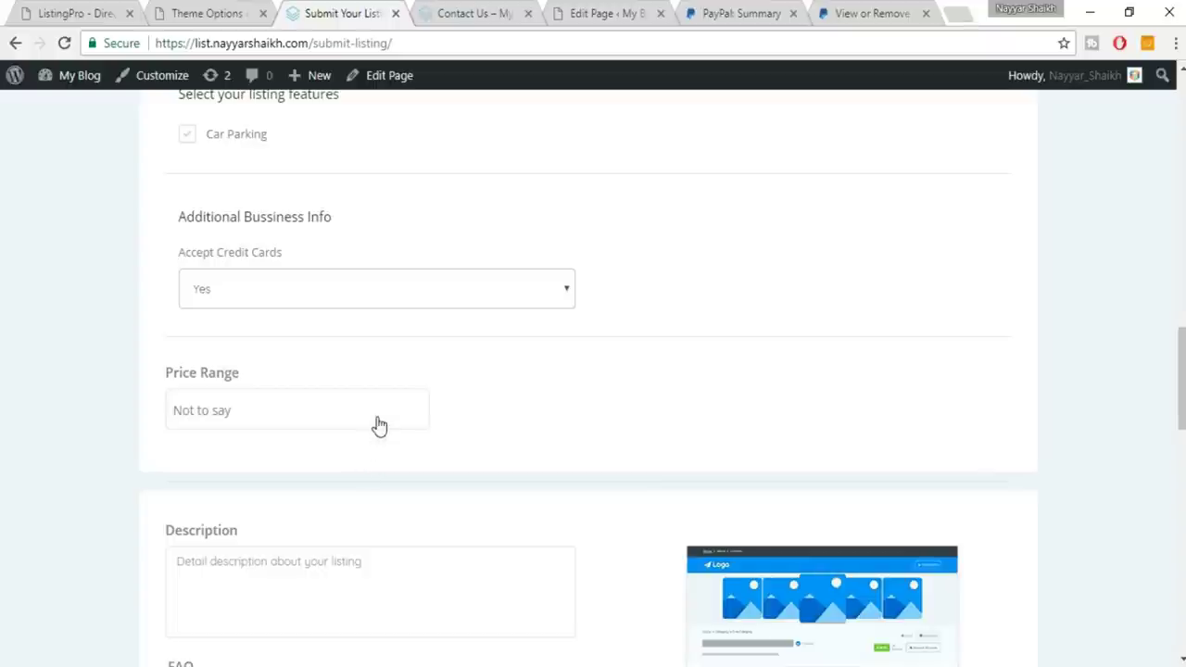
{"action": "left_click", "coordinate": [212, 410]}
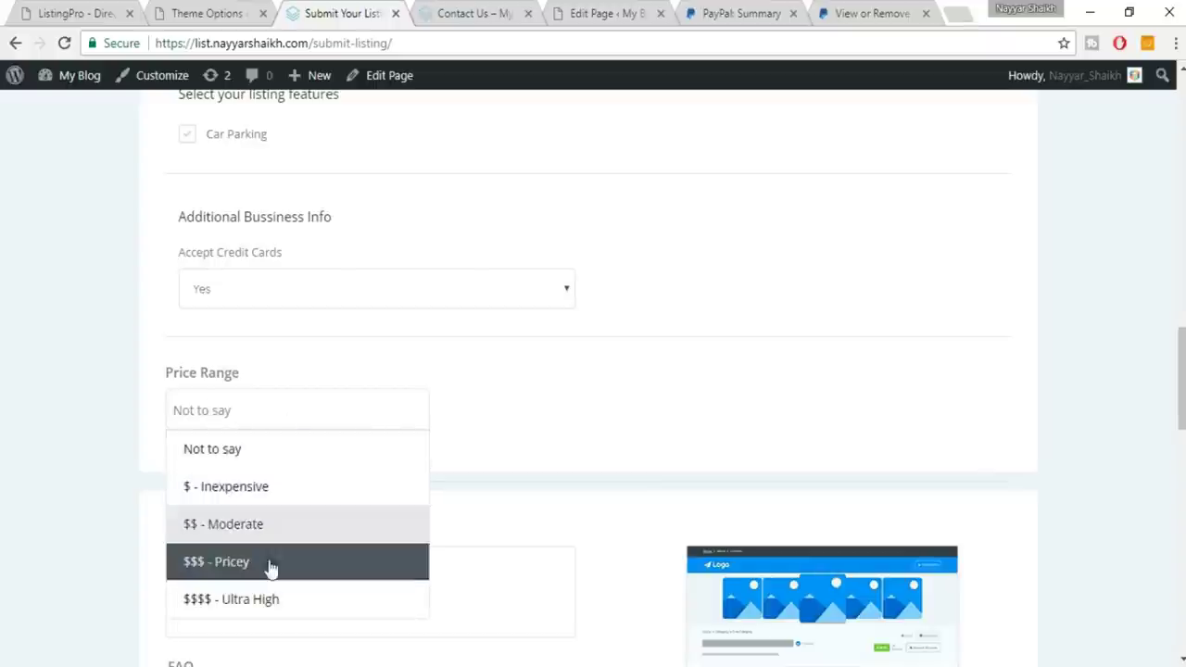
{"action": "left_click", "coordinate": [289, 537]}
Write the description and add an FAQ question answered with the copied description text.
{"action": "scroll", "coordinate": [893, 418], "scroll_direction": "down", "scroll_amount": 3}
{"action": "left_click", "coordinate": [425, 320]}
{"action": "type", "text": "fjakjdfnia uieh"}
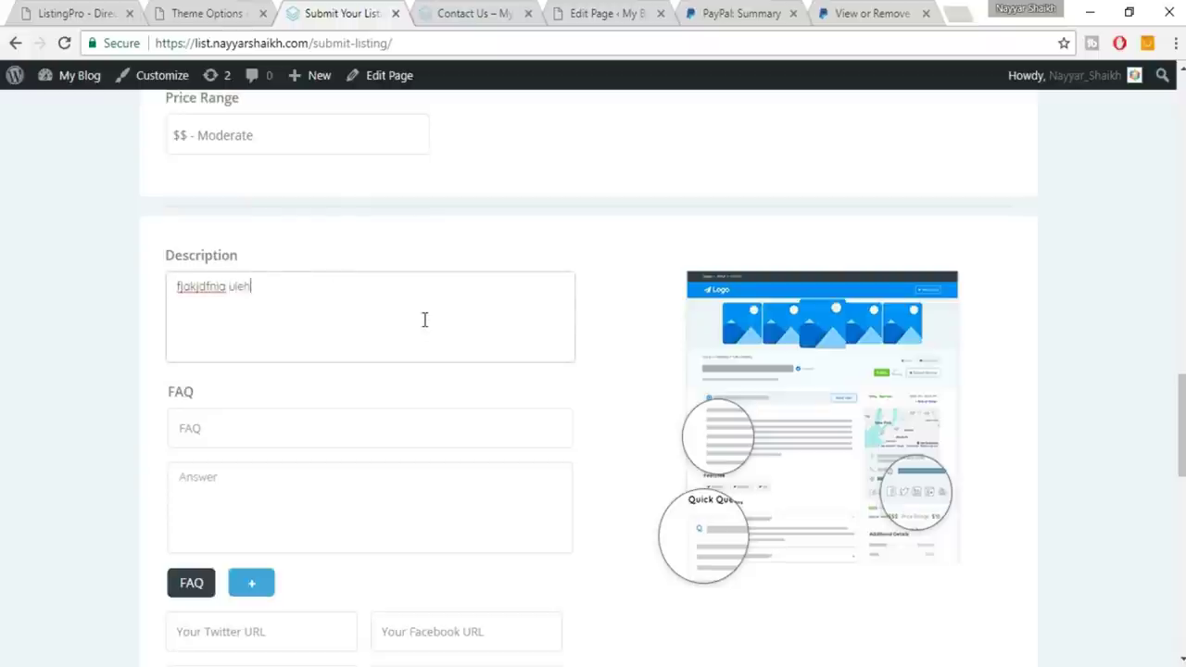
{"action": "type", "text": "ficuawehnfc iouaejfiojajemnfivao foi"}
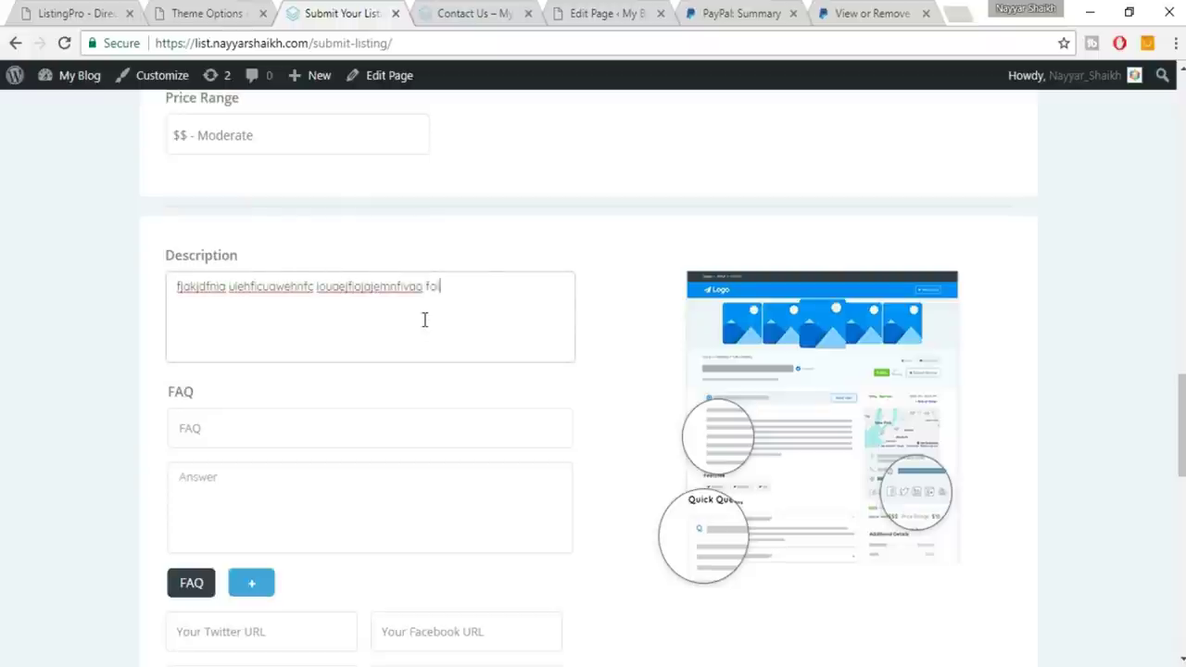
{"action": "type", "text": "nmaewiunfvuiawef"}
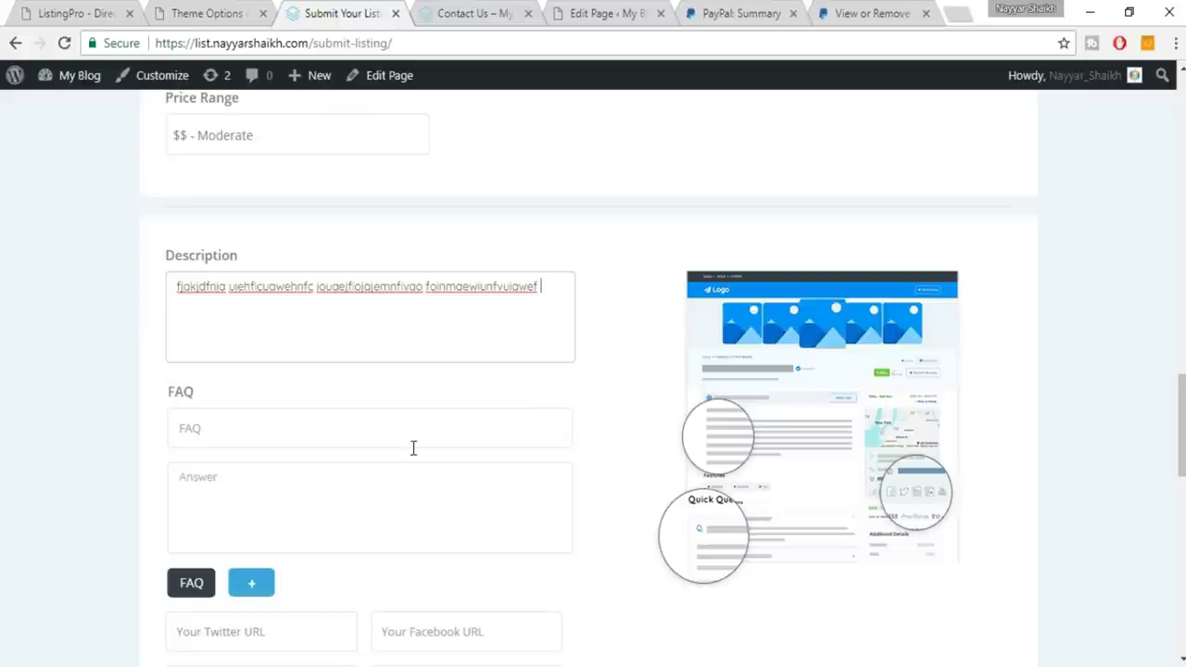
{"action": "left_click", "coordinate": [431, 412]}
{"action": "type", "text": "sfsadfasd"}
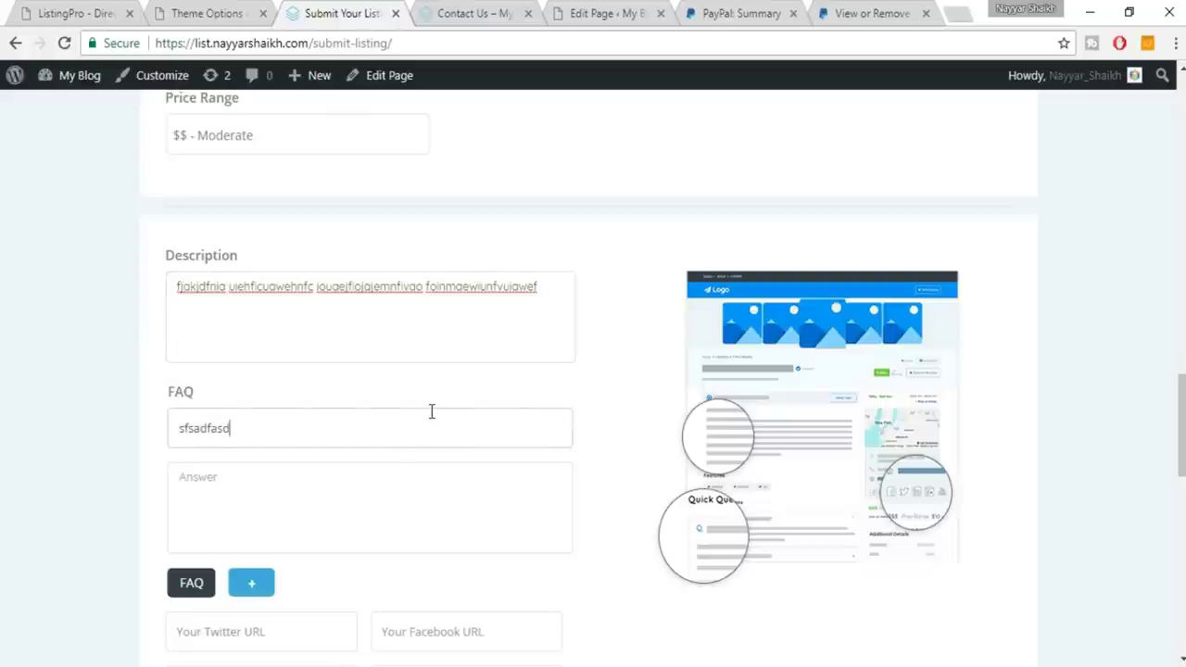
{"action": "left_click", "coordinate": [384, 476]}
{"action": "triple_click", "coordinate": [504, 289]}
{"action": "key", "text": "ctrl+c"}
{"action": "left_click", "coordinate": [453, 482]}
{"action": "key", "text": "ctrl+v"}
Fill the social profile URL fields with #.
{"action": "scroll", "coordinate": [295, 304], "scroll_direction": "down", "scroll_amount": 4}
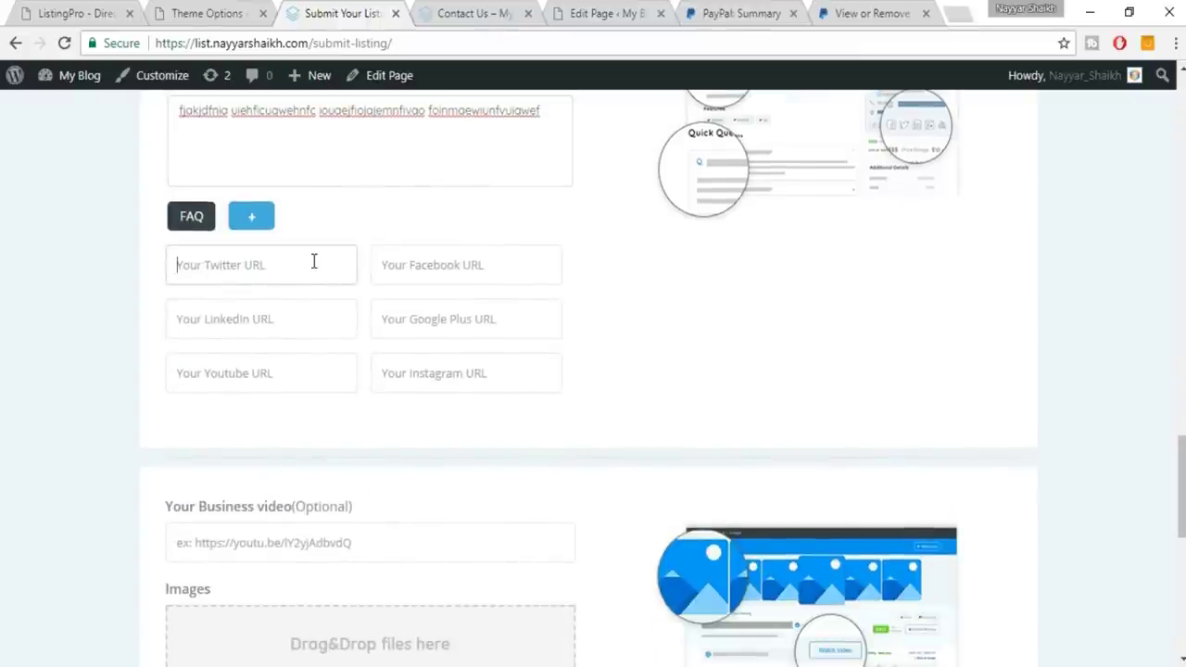
{"action": "type", "text": "#"}
{"action": "key", "text": "Tab"}
{"action": "type", "text": "#"}
{"action": "key", "text": "Tab"}
{"action": "type", "text": "#"}
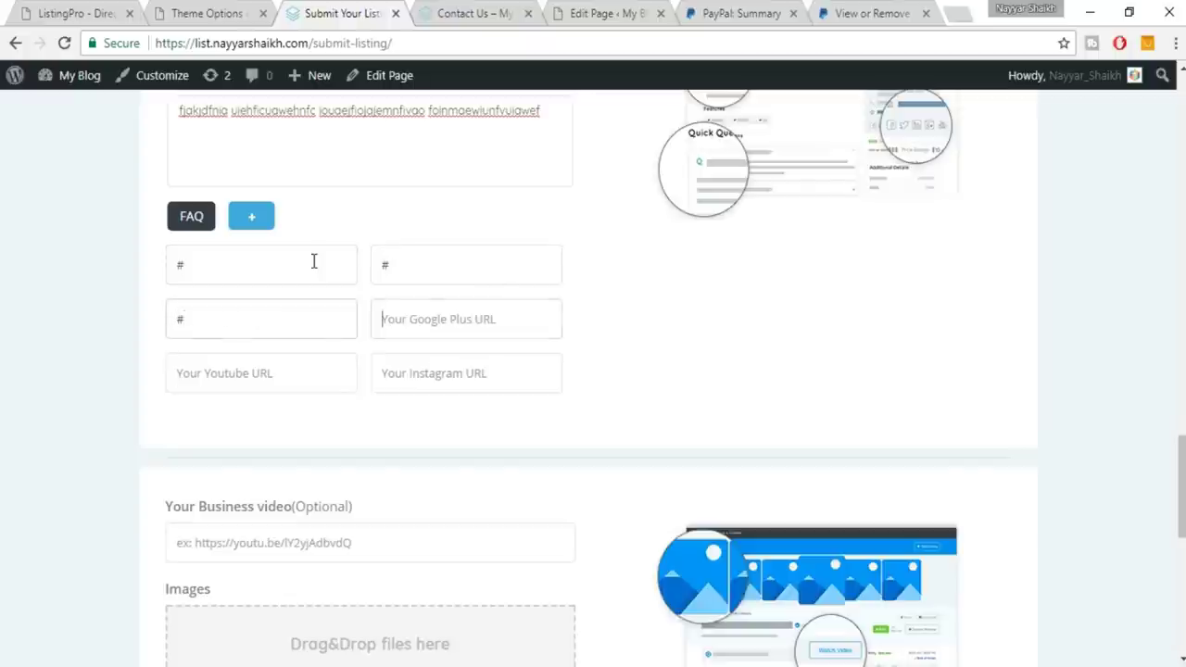
{"action": "type", "text": "#"}
{"action": "key", "text": "Tab"}
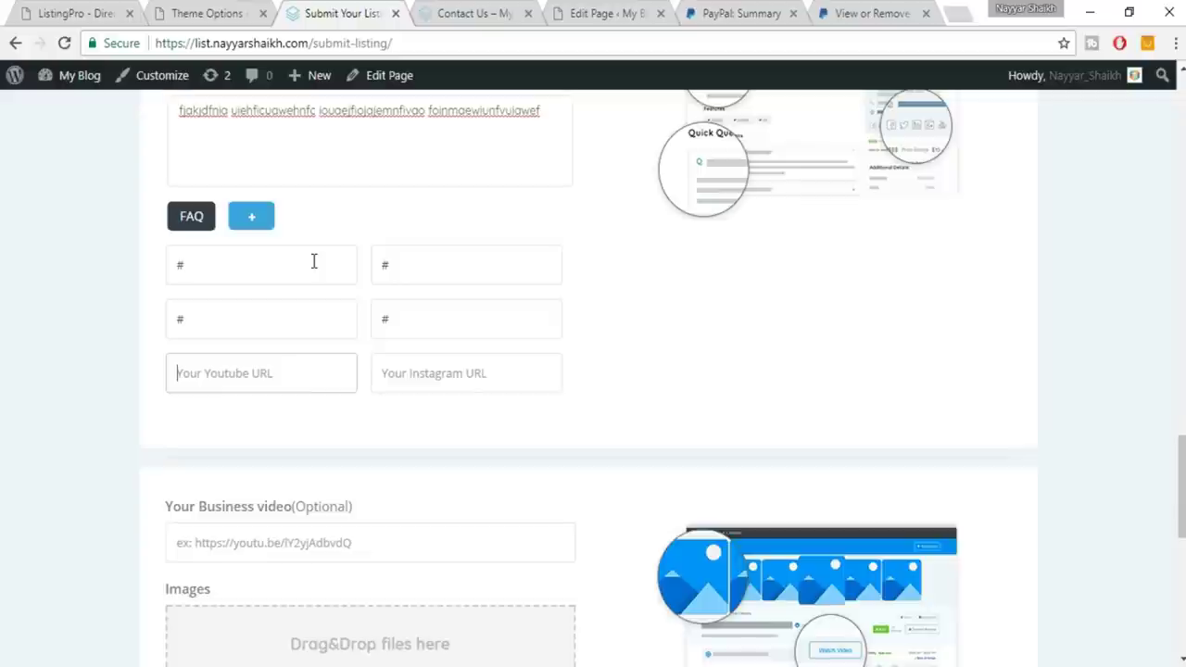
{"action": "type", "text": "##"}
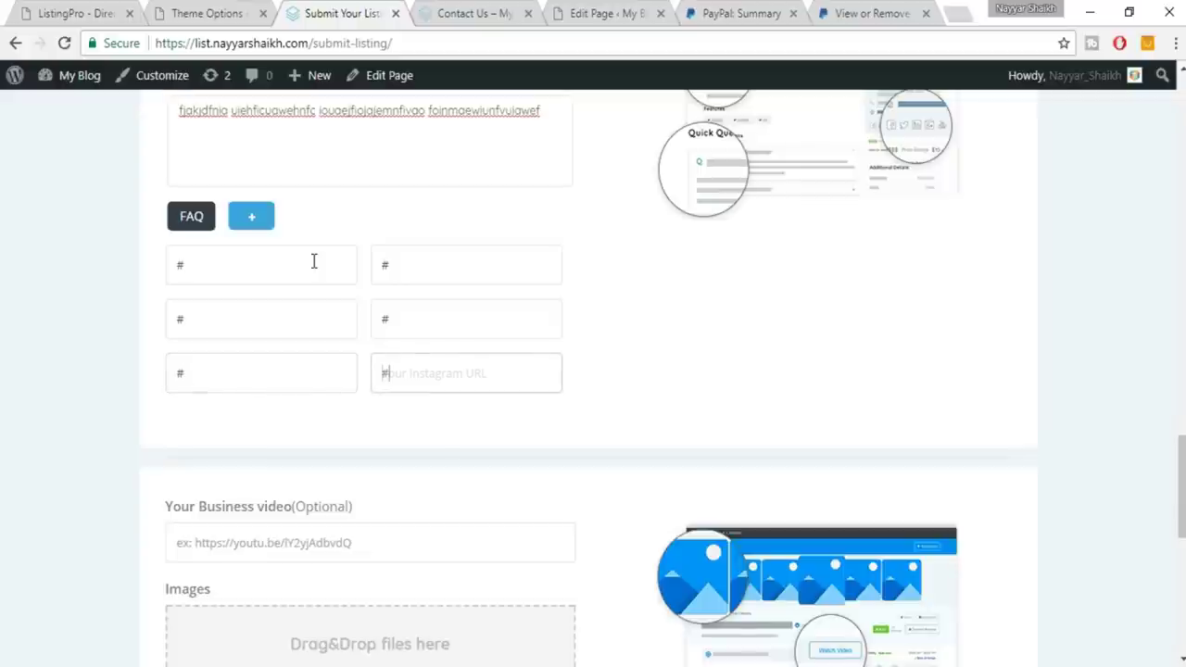
{"action": "scroll", "coordinate": [692, 307], "scroll_direction": "down", "scroll_amount": 2}
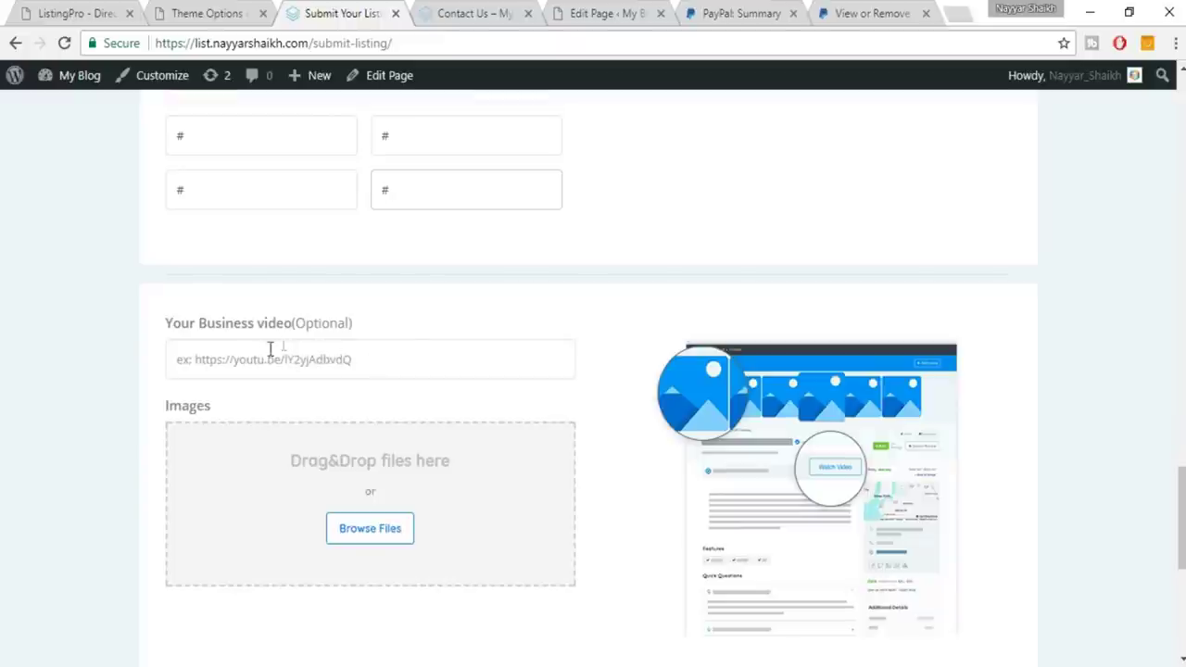
Upload the five images from the Listing > Mission folder to the listing.
{"action": "left_click", "coordinate": [375, 529]}
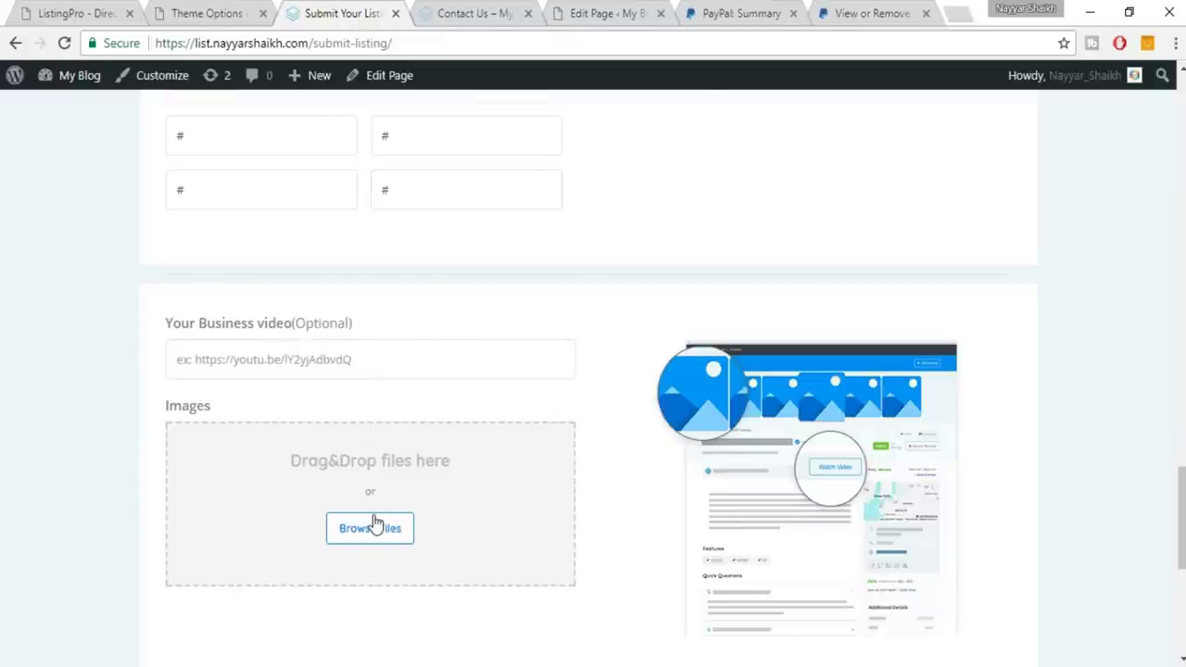
{"action": "left_click", "coordinate": [371, 534]}
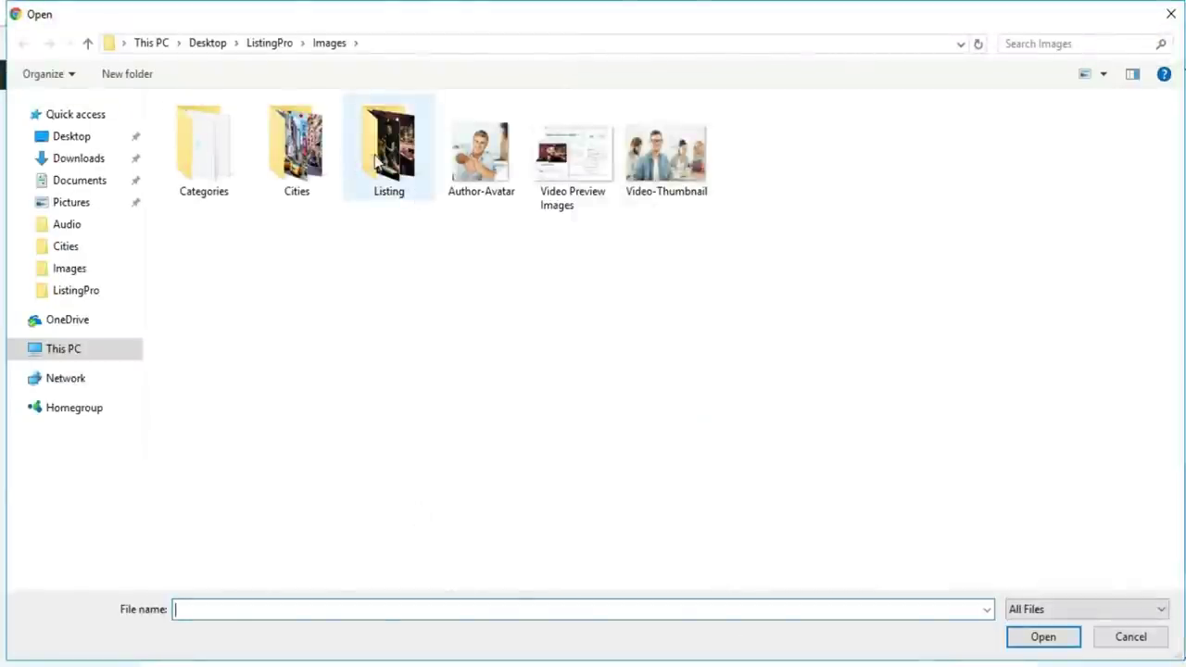
{"action": "left_click", "coordinate": [377, 163]}
{"action": "double_click", "coordinate": [377, 162]}
{"action": "left_click", "coordinate": [223, 169]}
{"action": "double_click", "coordinate": [223, 168]}
{"action": "left_click_drag", "start_coordinate": [464, 233], "coordinate": [238, 136]}
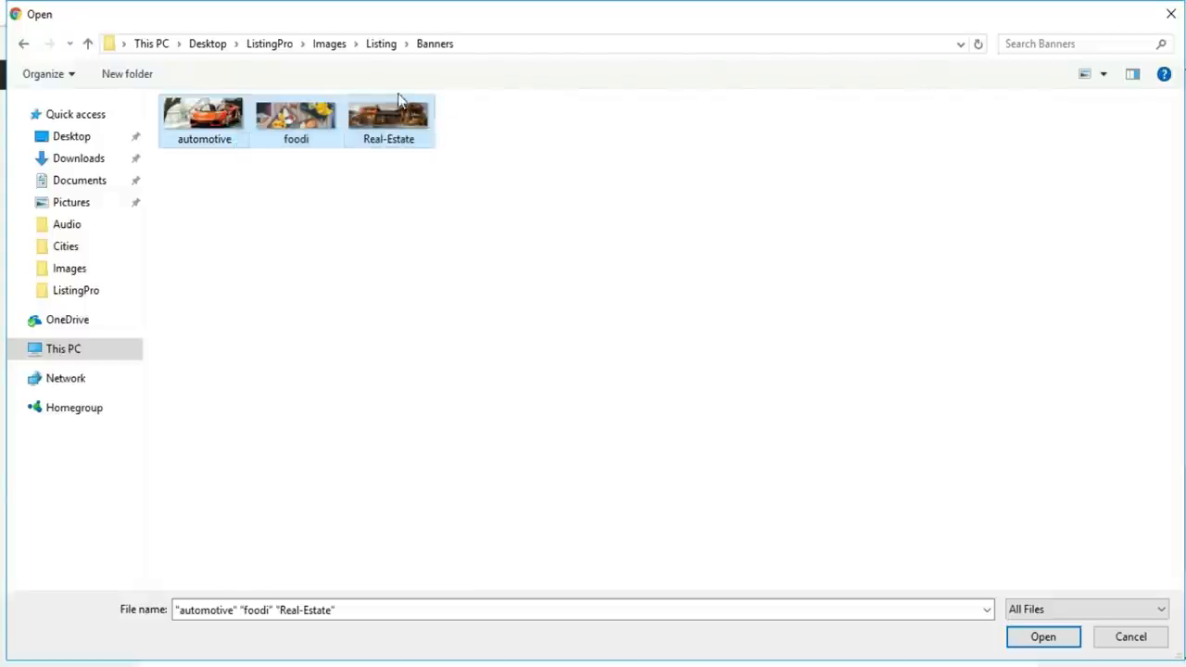
{"action": "left_click", "coordinate": [375, 46]}
{"action": "double_click", "coordinate": [570, 153]}
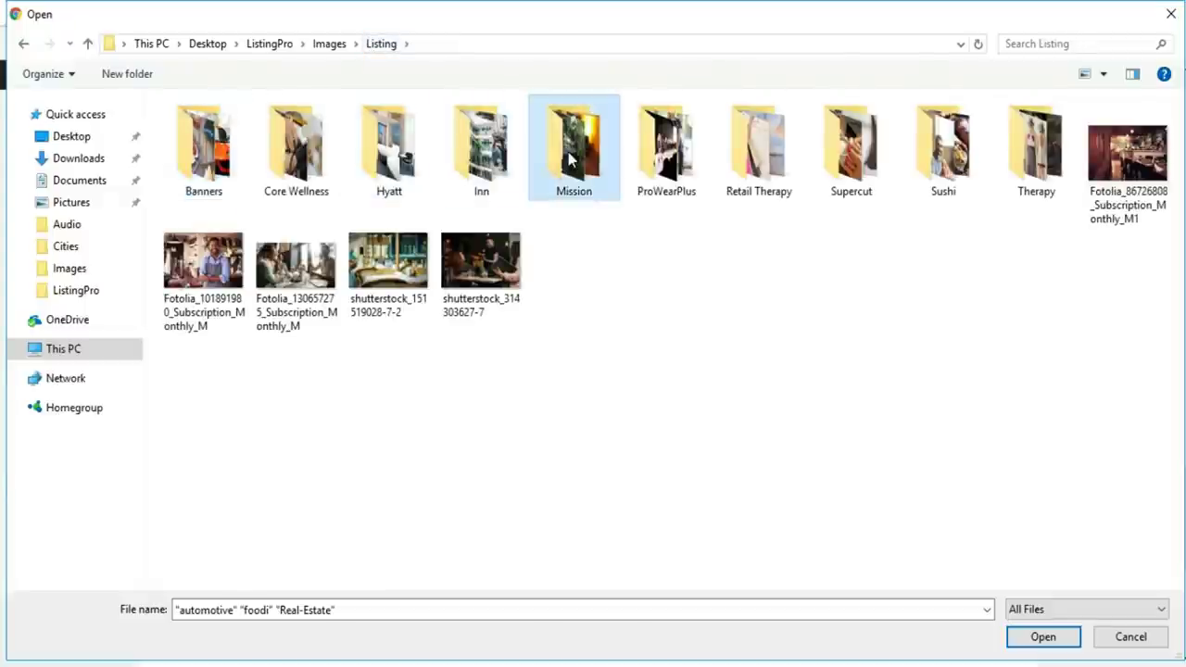
{"action": "left_click_drag", "start_coordinate": [609, 224], "coordinate": [168, 95]}
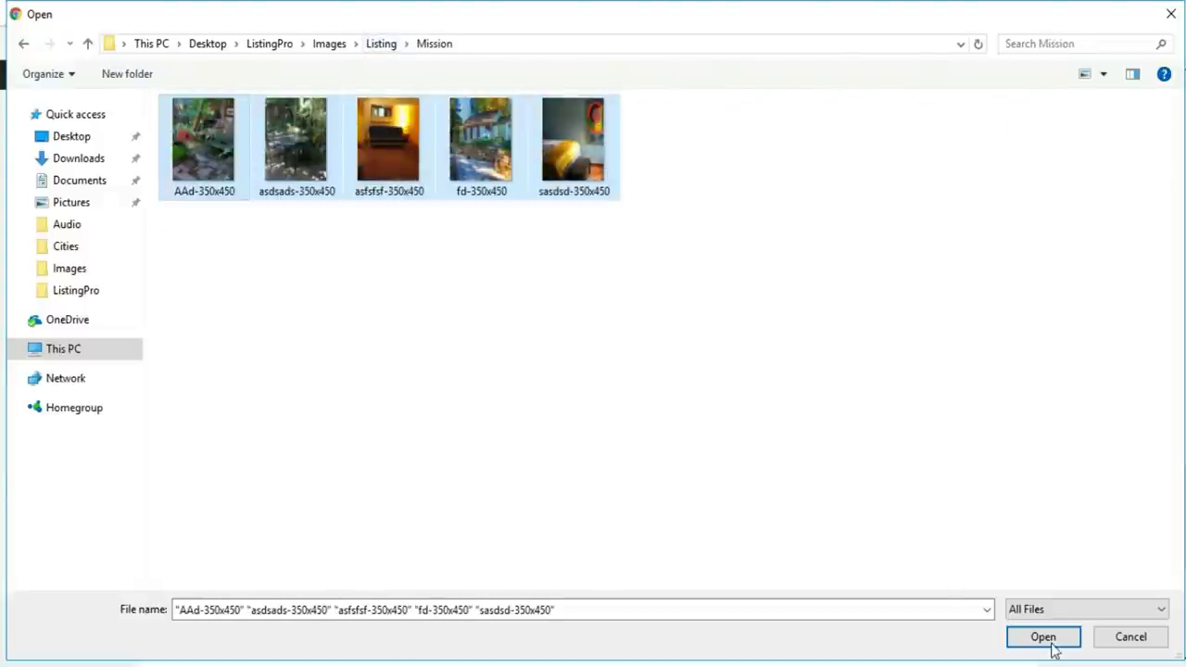
{"action": "left_click", "coordinate": [1050, 640]}
Save and preview the listing, then look over the Titlkle preview page.
{"action": "scroll", "coordinate": [1108, 444], "scroll_direction": "down", "scroll_amount": 5}
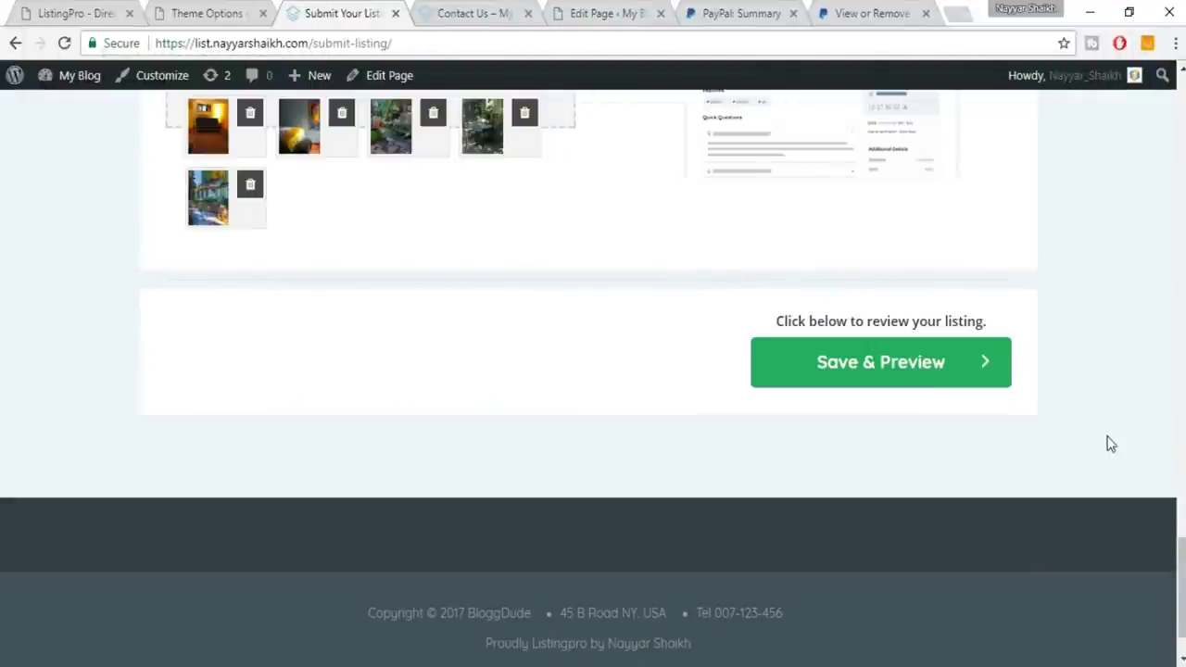
{"action": "left_click", "coordinate": [911, 363]}
{"action": "scroll", "coordinate": [1112, 467], "scroll_direction": "up", "scroll_amount": 5}
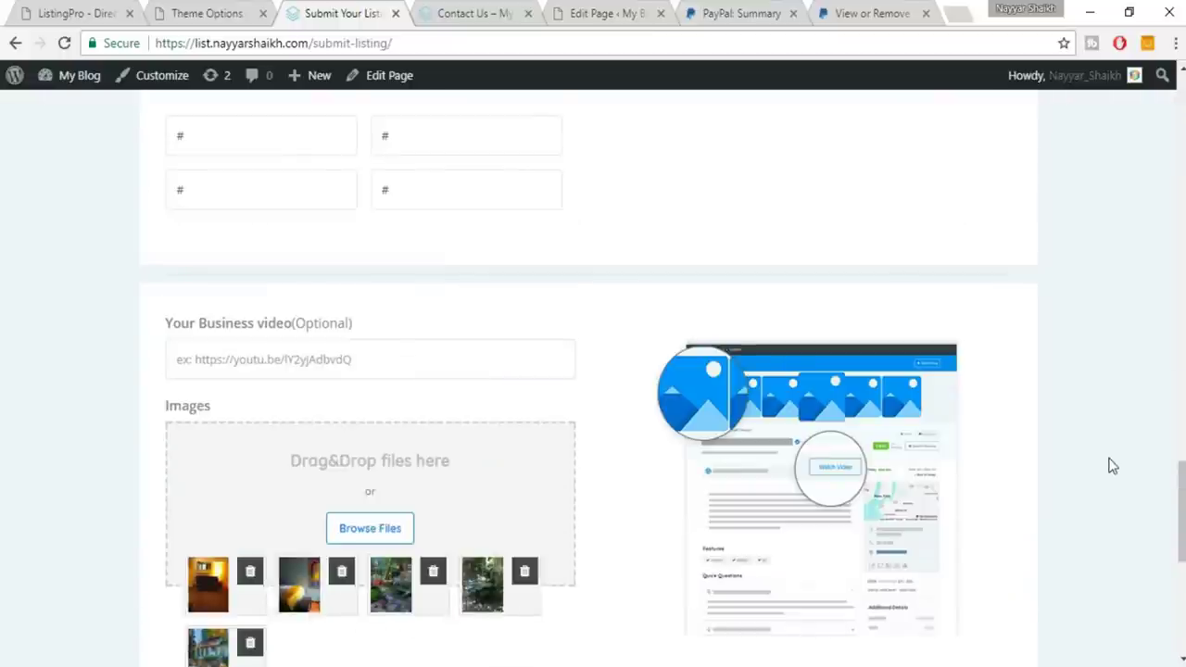
{"action": "scroll", "coordinate": [1112, 466], "scroll_direction": "down", "scroll_amount": 4}
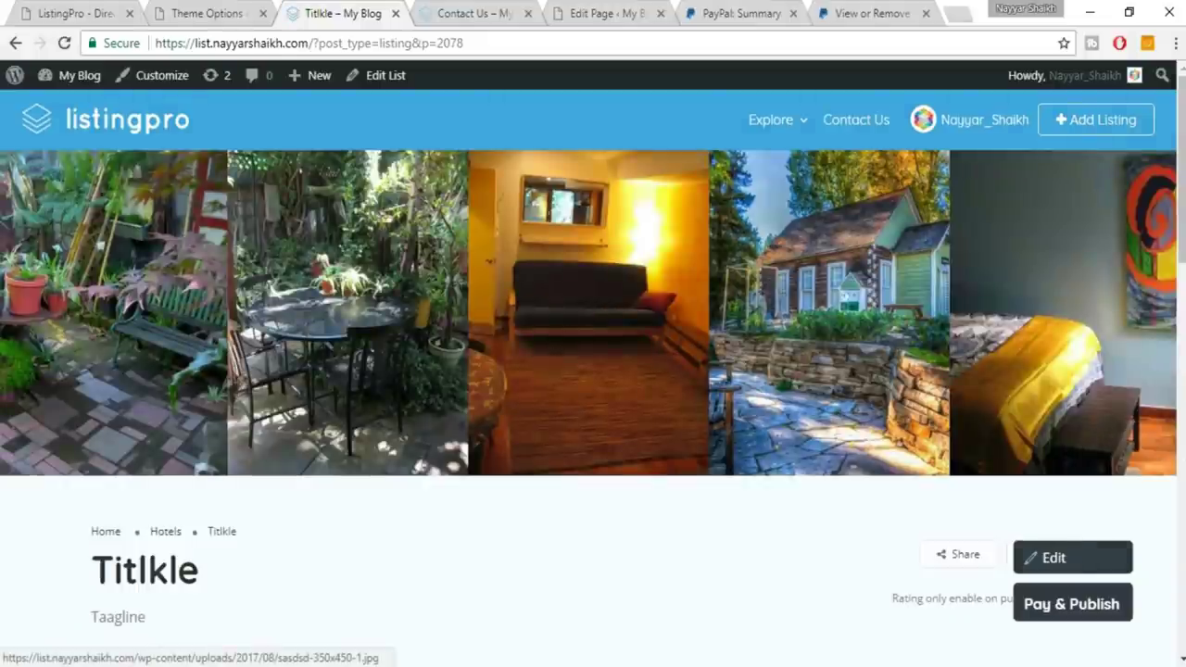
{"action": "scroll", "coordinate": [1159, 445], "scroll_direction": "down", "scroll_amount": 5}
{"action": "scroll", "coordinate": [593, 371], "scroll_direction": "down", "scroll_amount": 8}
{"action": "scroll", "coordinate": [593, 370], "scroll_direction": "up", "scroll_amount": 10}
{"action": "scroll", "coordinate": [1066, 556], "scroll_direction": "up", "scroll_amount": 3}
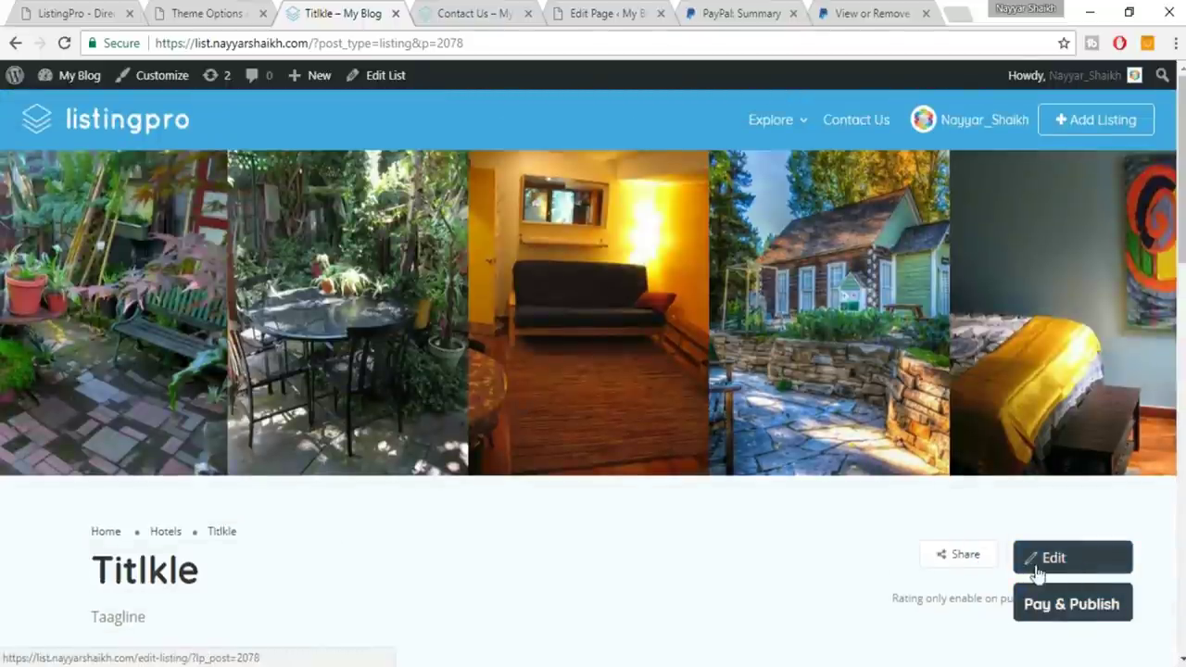
Pay the Titlkle listing's $2 via PayPal and proceed to PayPal checkout.
{"action": "left_click", "coordinate": [1090, 619]}
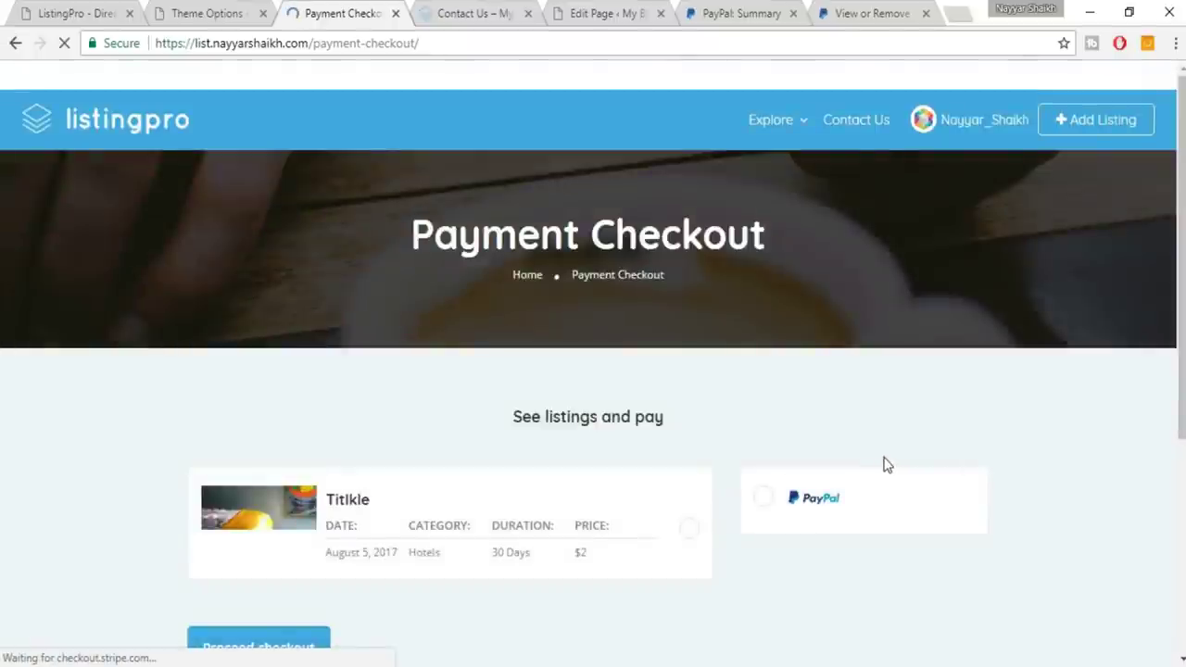
{"action": "scroll", "coordinate": [885, 465], "scroll_direction": "down", "scroll_amount": 2}
{"action": "left_click", "coordinate": [691, 348]}
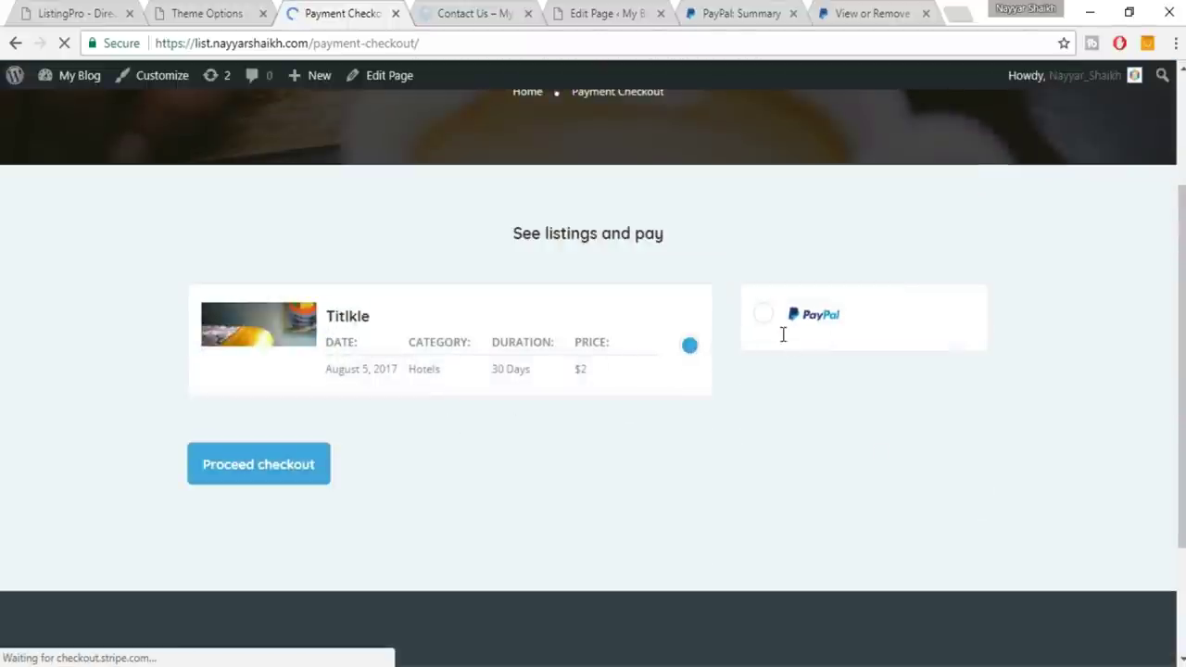
{"action": "left_click", "coordinate": [761, 317]}
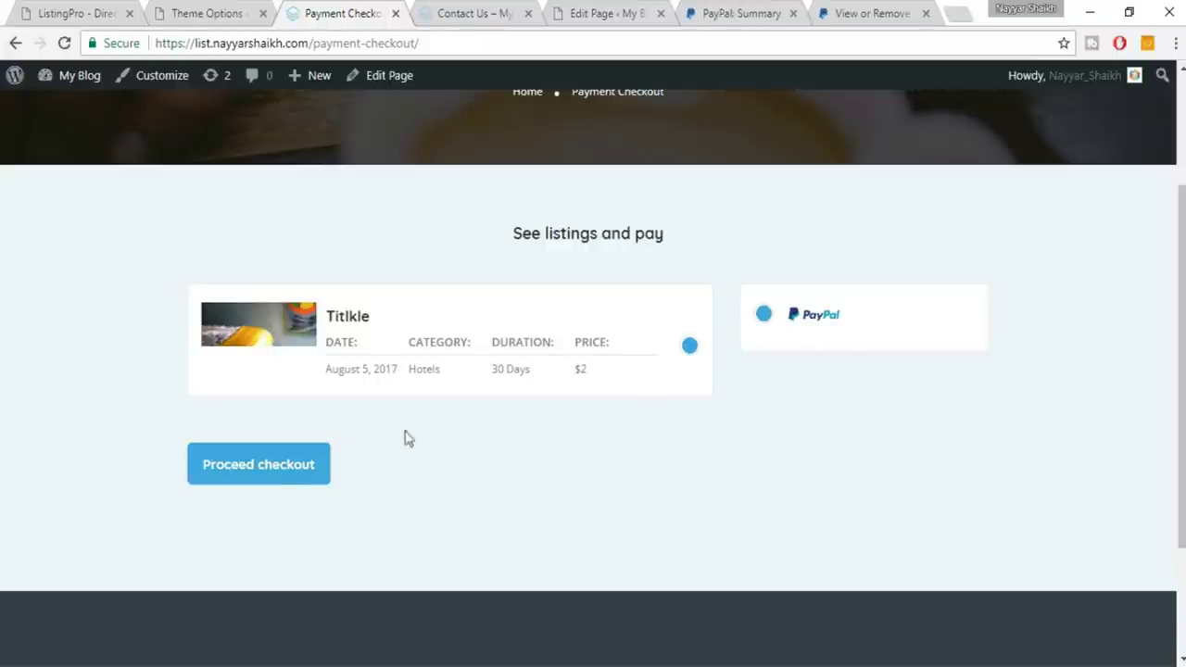
{"action": "left_click", "coordinate": [278, 480]}
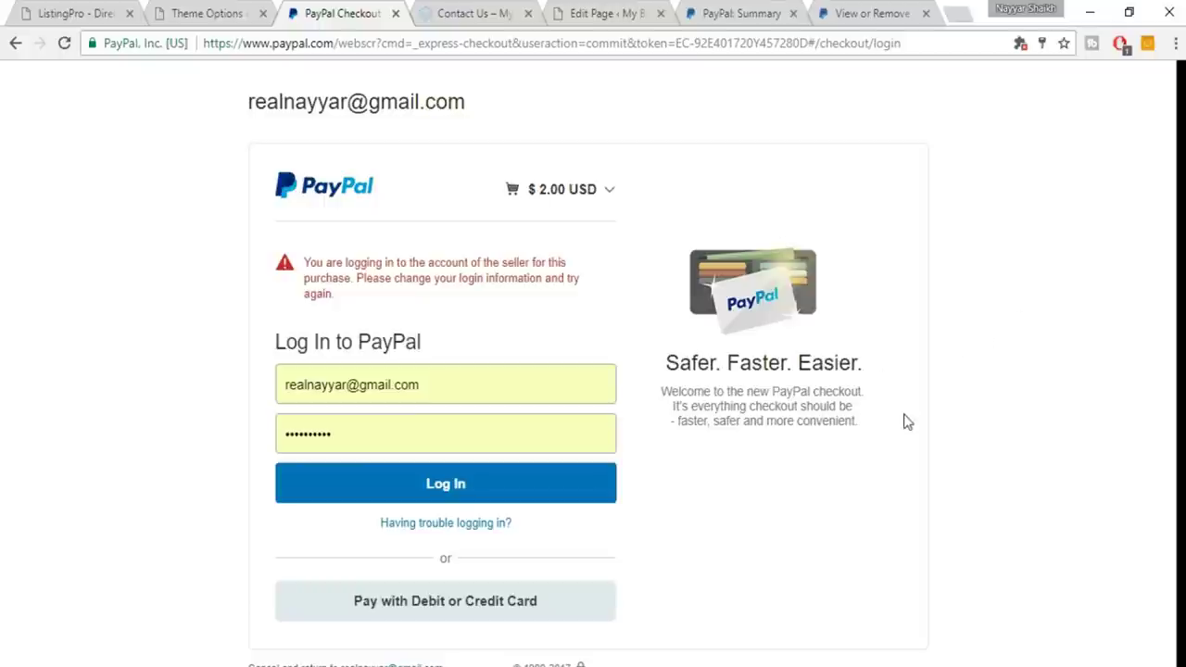
Leave the PayPal $2.00 login page and return to the WordPress admin.
{"action": "scroll", "coordinate": [908, 422], "scroll_direction": "down", "scroll_amount": 2}
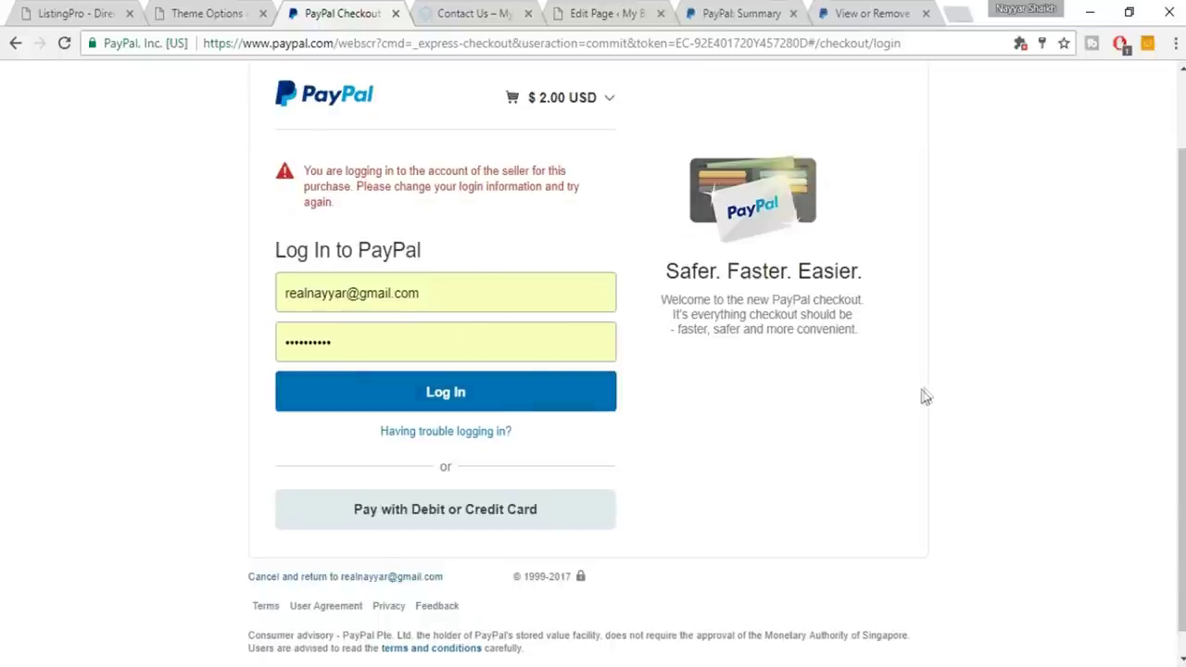
{"action": "scroll", "coordinate": [898, 423], "scroll_direction": "up", "scroll_amount": 2}
{"action": "left_click", "coordinate": [206, 9]}
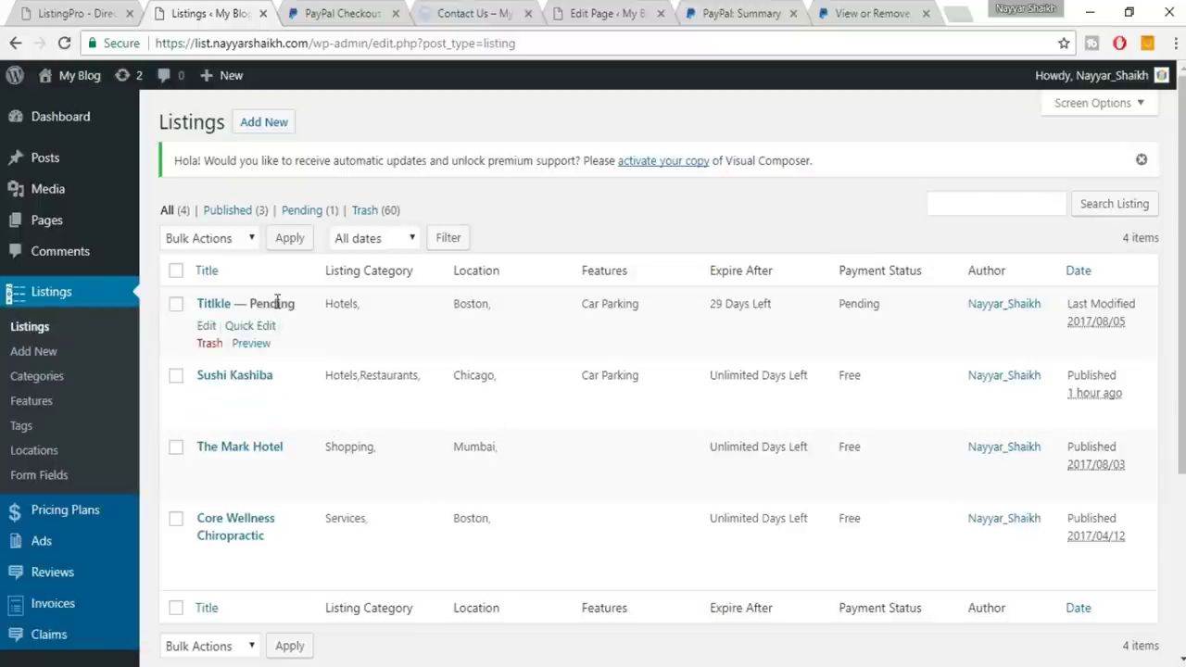
Check Titlkle's pending status, then view the Pending and Failed listing invoices.
{"action": "left_click", "coordinate": [208, 329]}
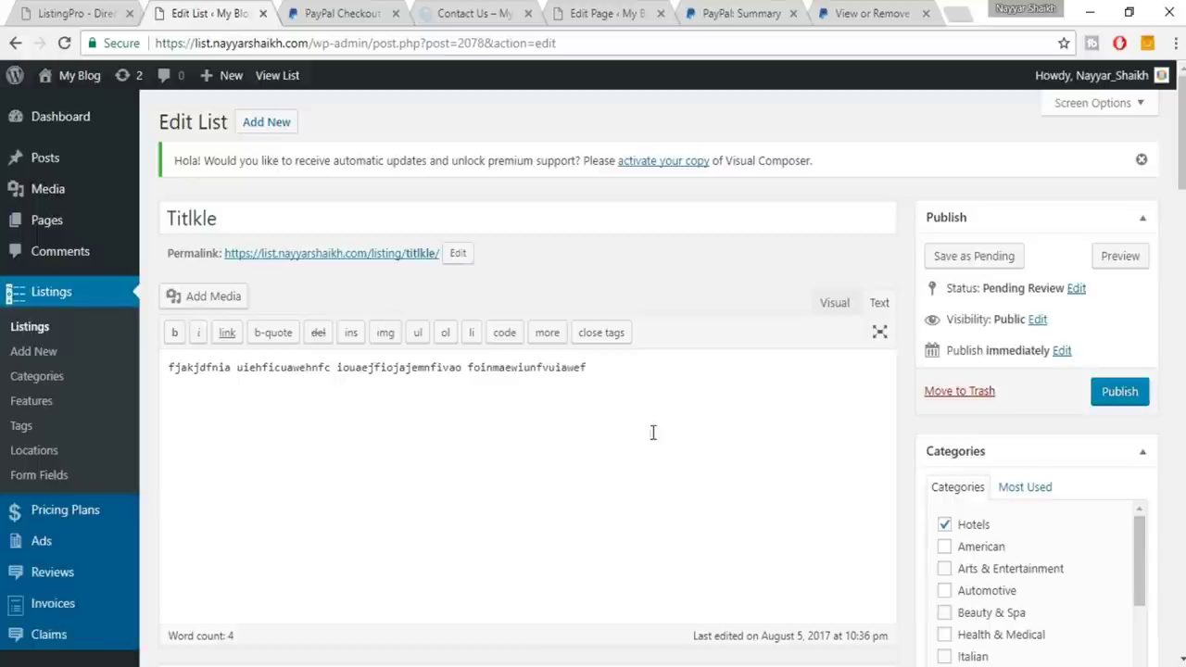
{"action": "scroll", "coordinate": [513, 464], "scroll_direction": "down", "scroll_amount": 1}
{"action": "left_click", "coordinate": [67, 510]}
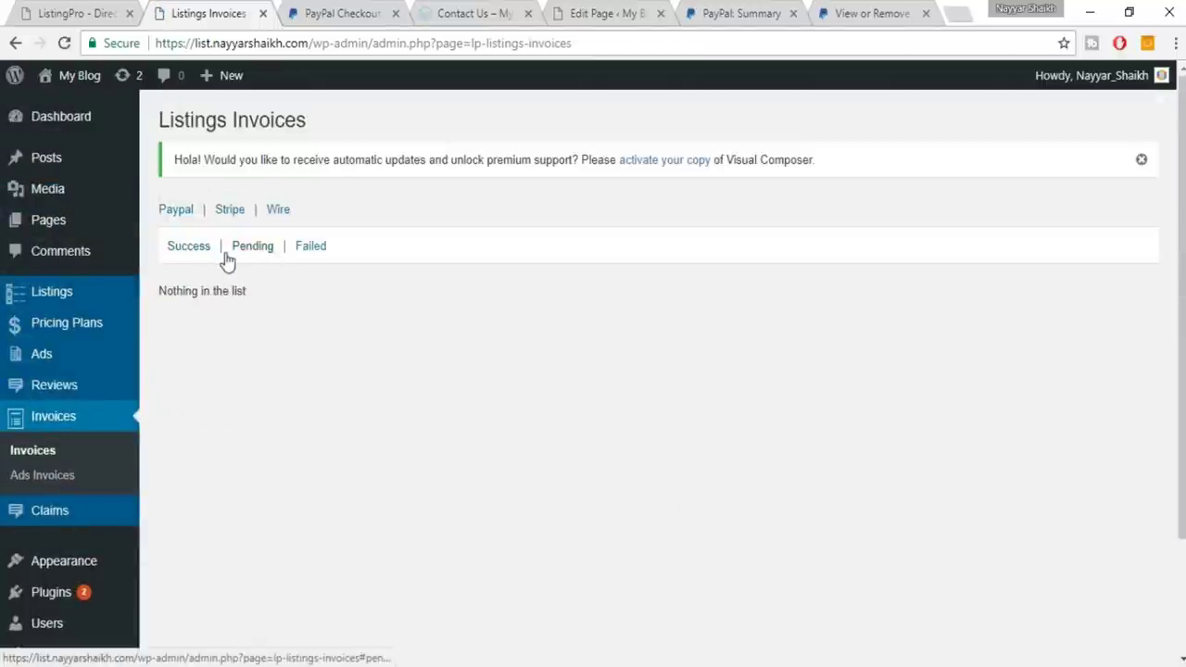
{"action": "left_click", "coordinate": [260, 248]}
{"action": "left_click", "coordinate": [312, 248]}
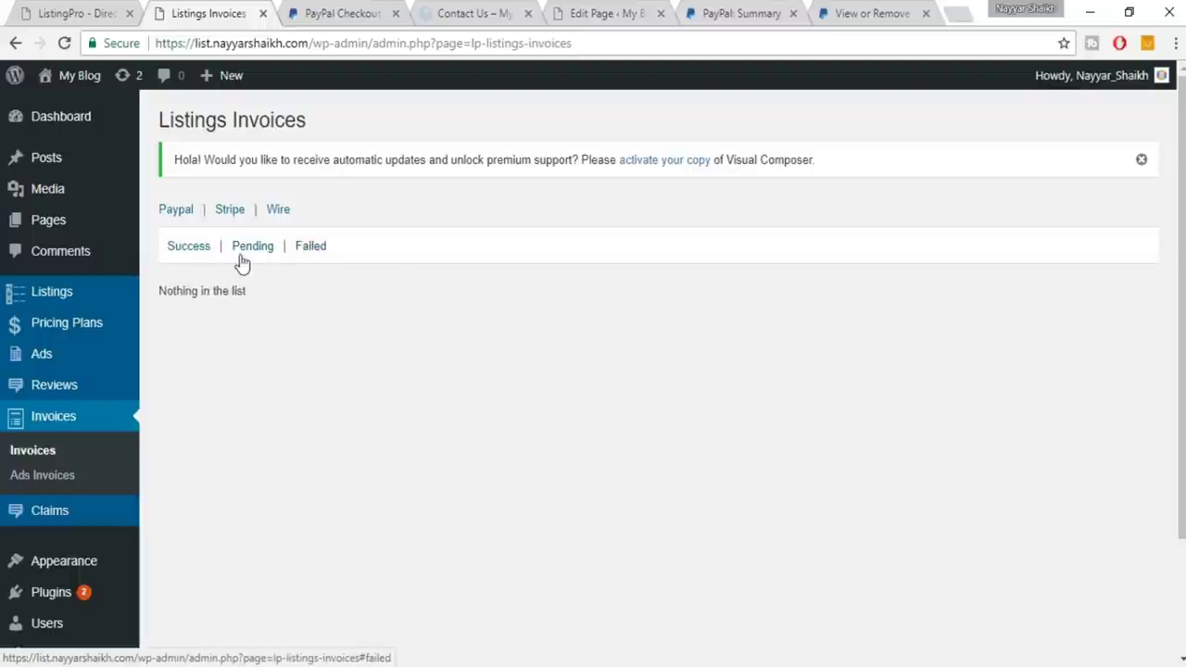